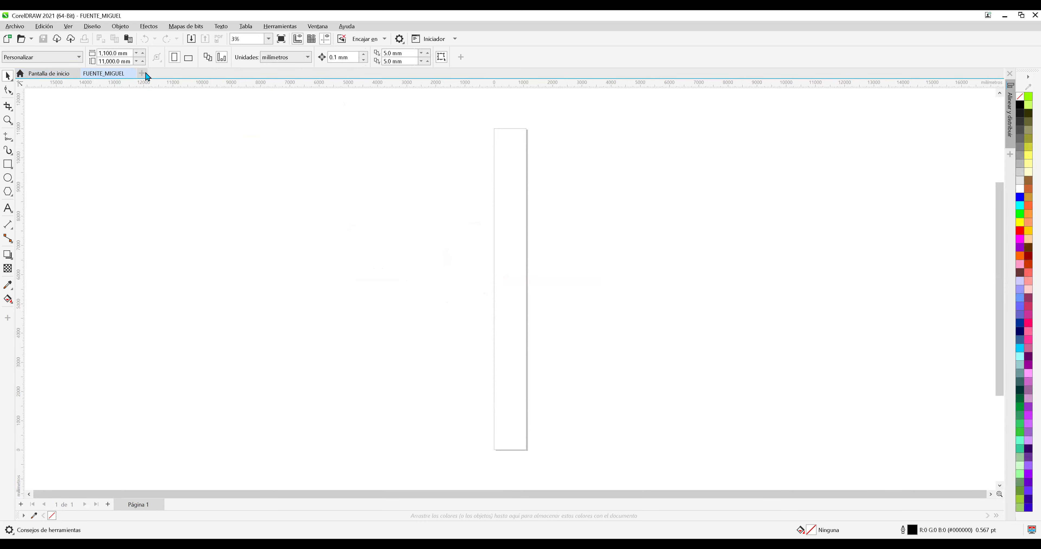
click(132, 73)
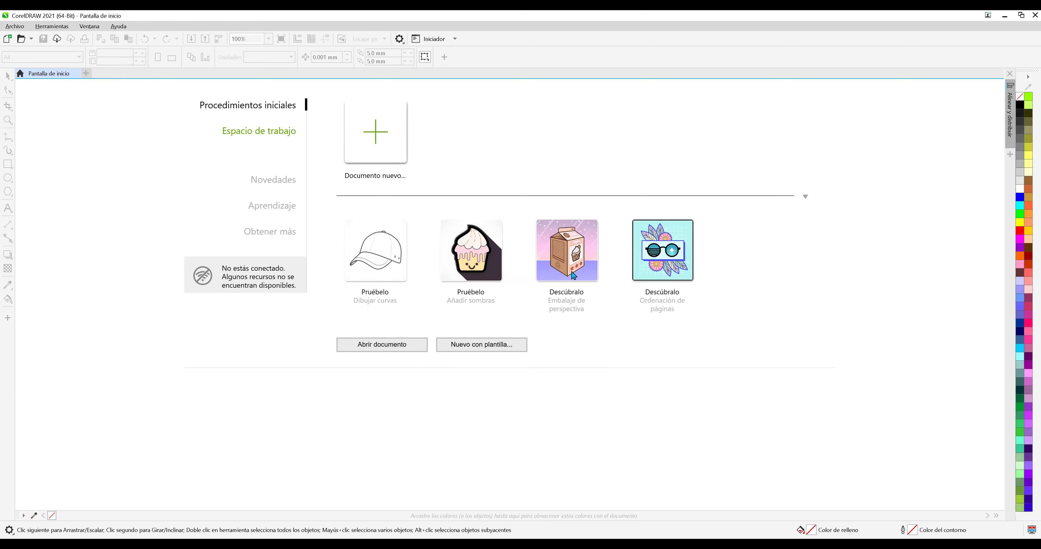
key(ctrl+n)
text(F)
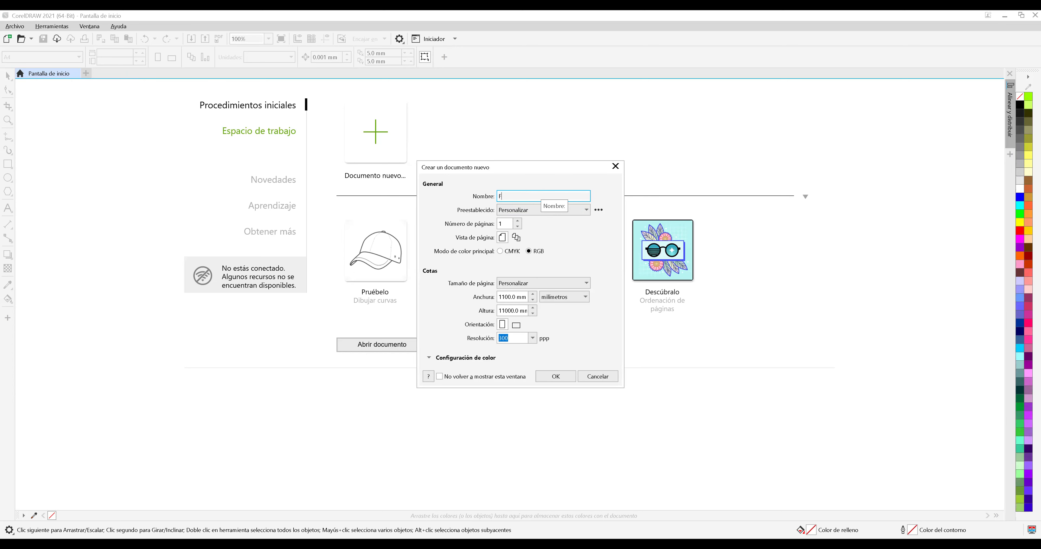
text(UNETE_MIGUEL)
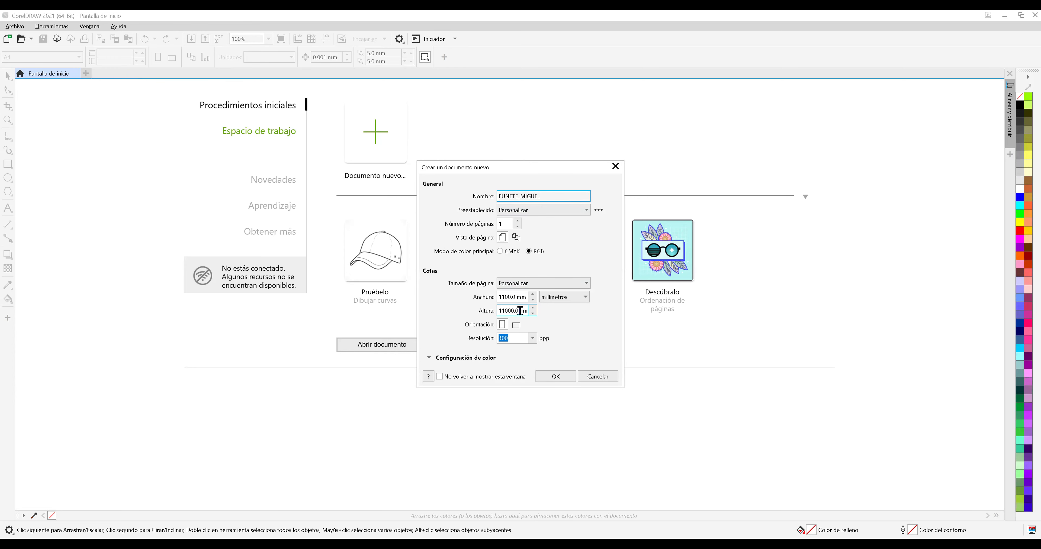
Set the new document's units to points, width and height to 550 pt and orientation to landscape, and create it.
click(559, 299)
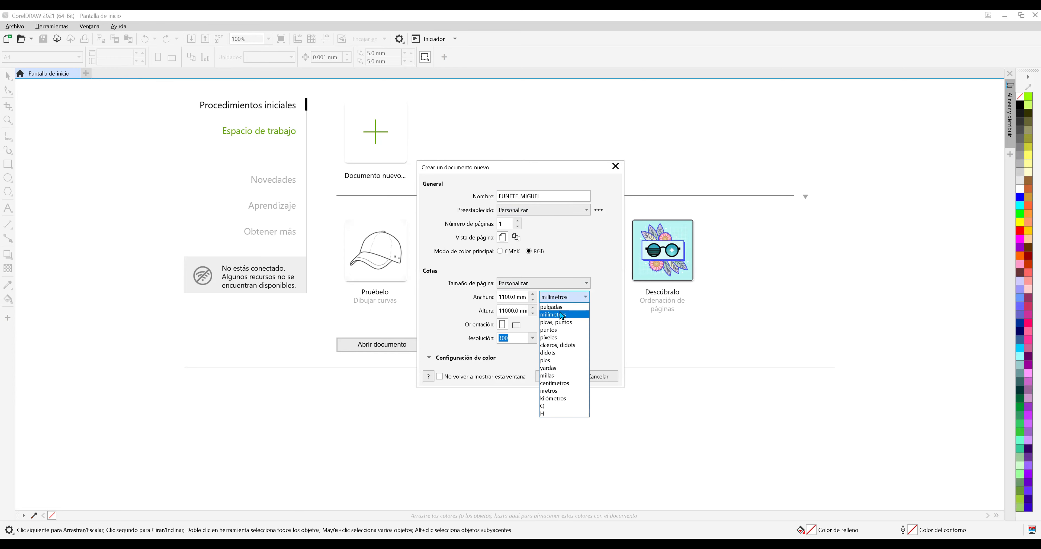
click(564, 330)
key(BackSpace)
text(550)
key(Tab)
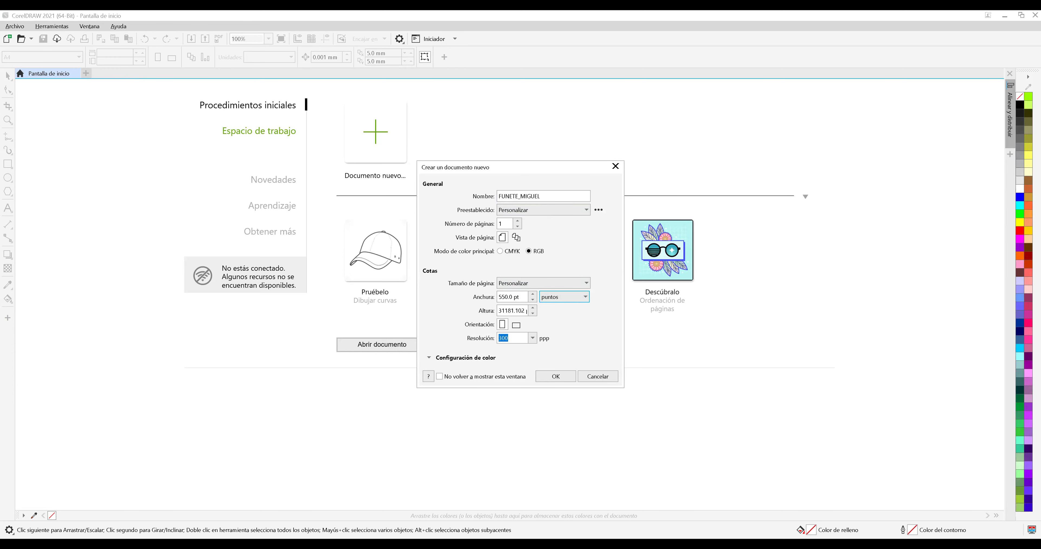
text(550)
click(558, 197)
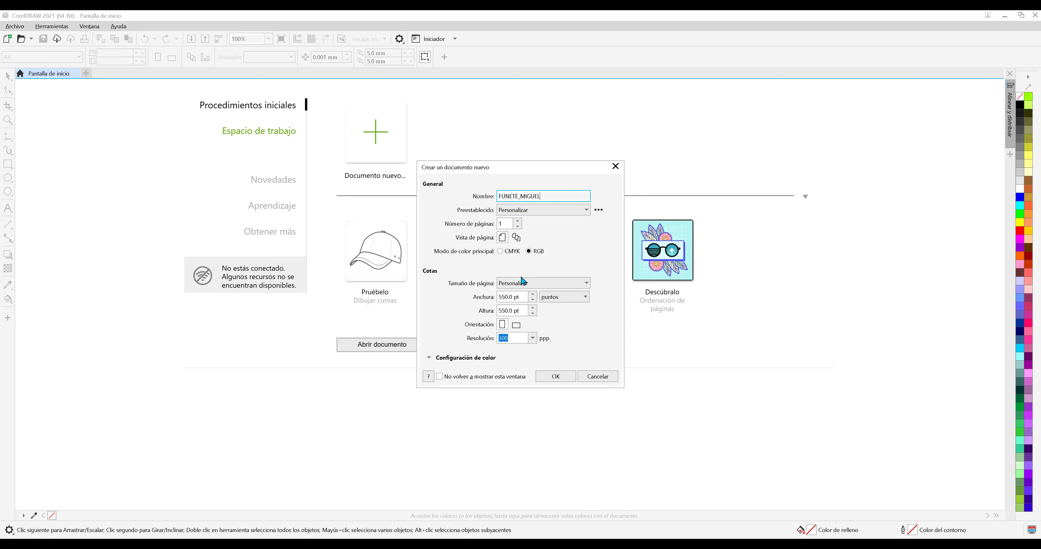
click(516, 325)
click(557, 376)
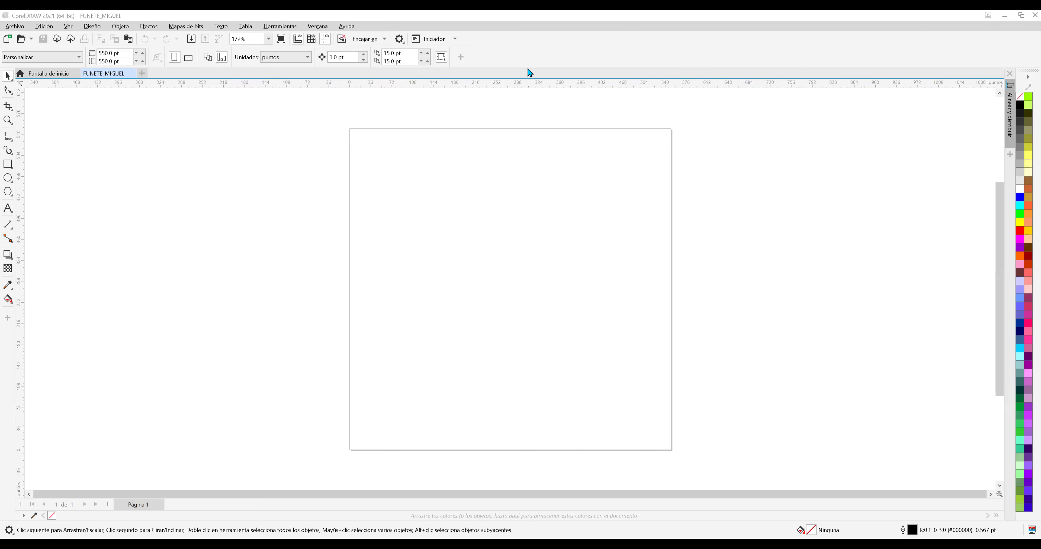
Bring the red alphabet sample image into the document and place it on the empty area just right of the page.
drag(529, 73, 654, 238)
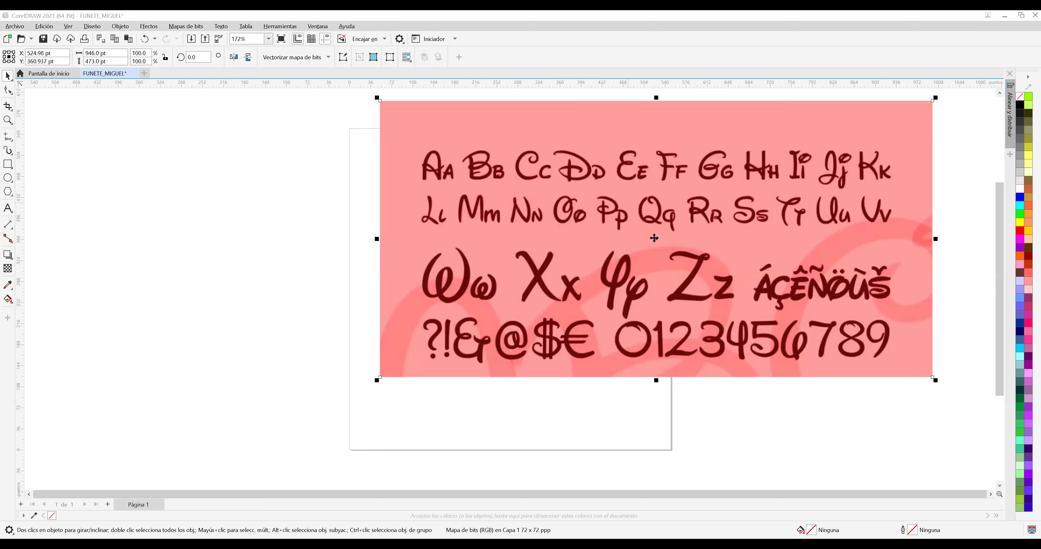
drag(593, 165, 564, 193)
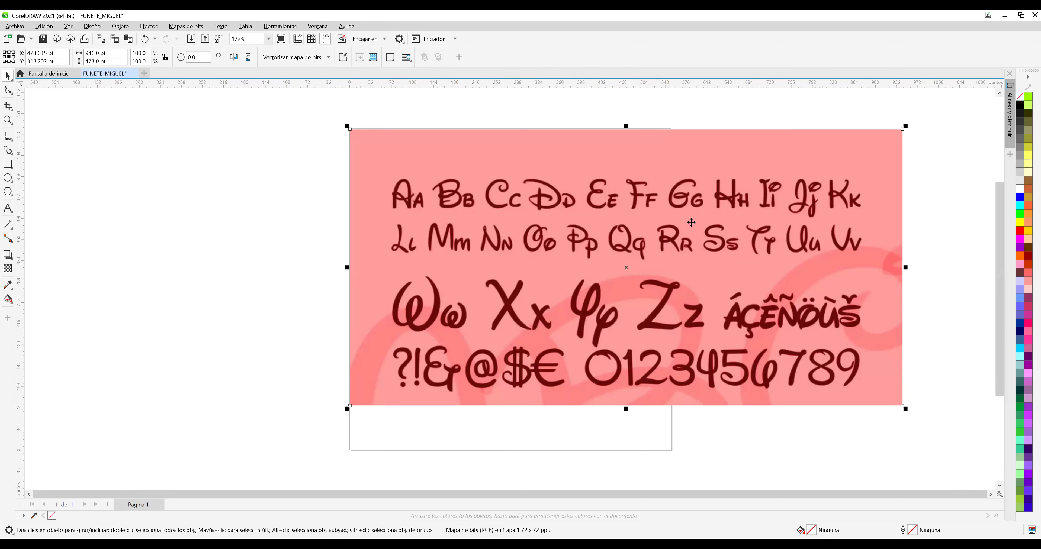
right_click(697, 239)
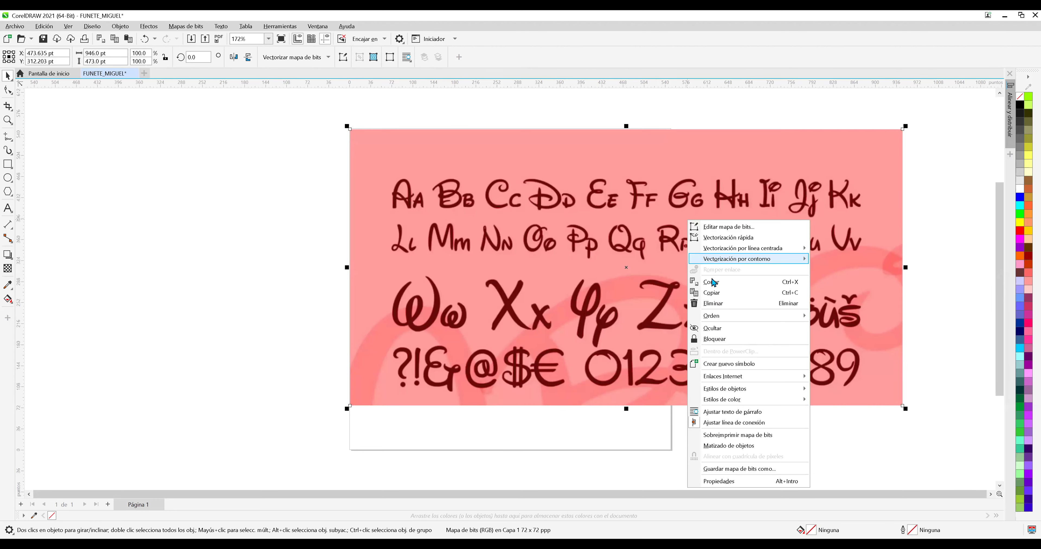
drag(506, 222, 837, 239)
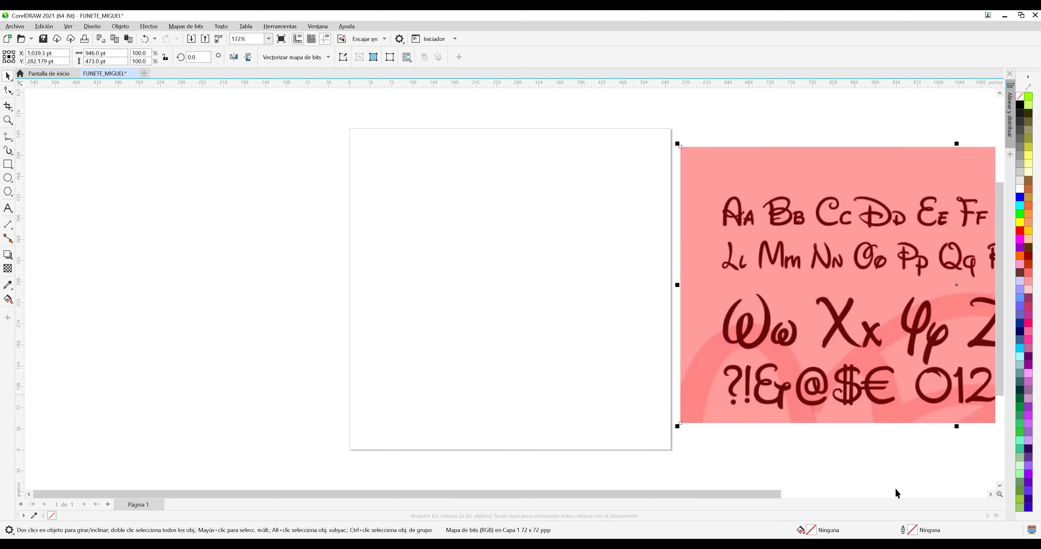
click(990, 494)
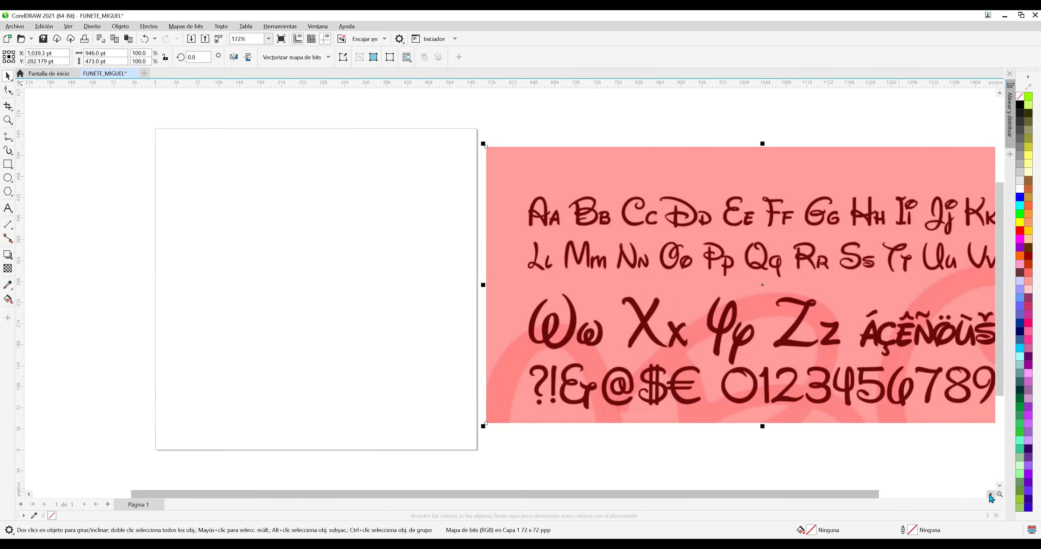
click(990, 495)
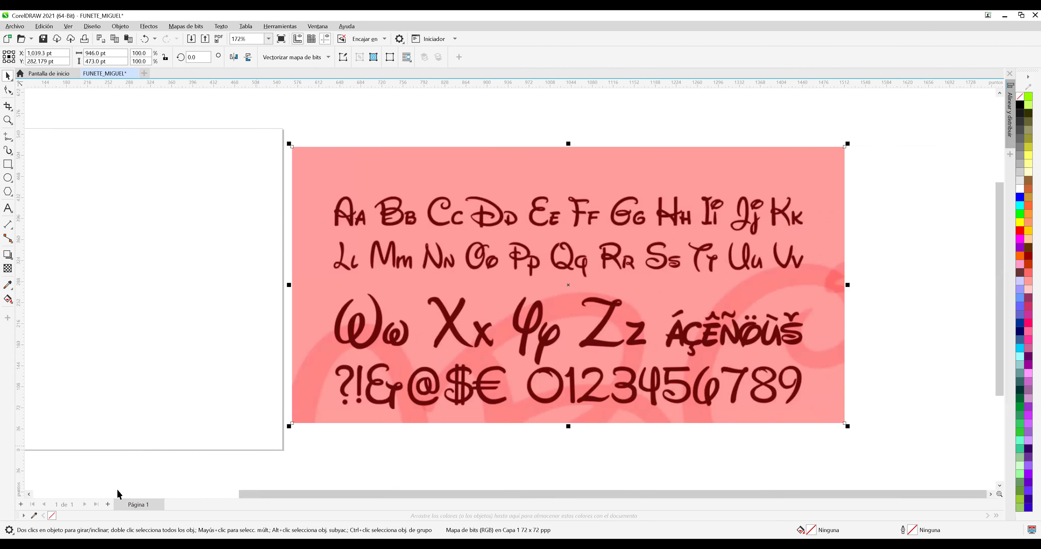
Rename the first page as FUENTES.
right_click(126, 508)
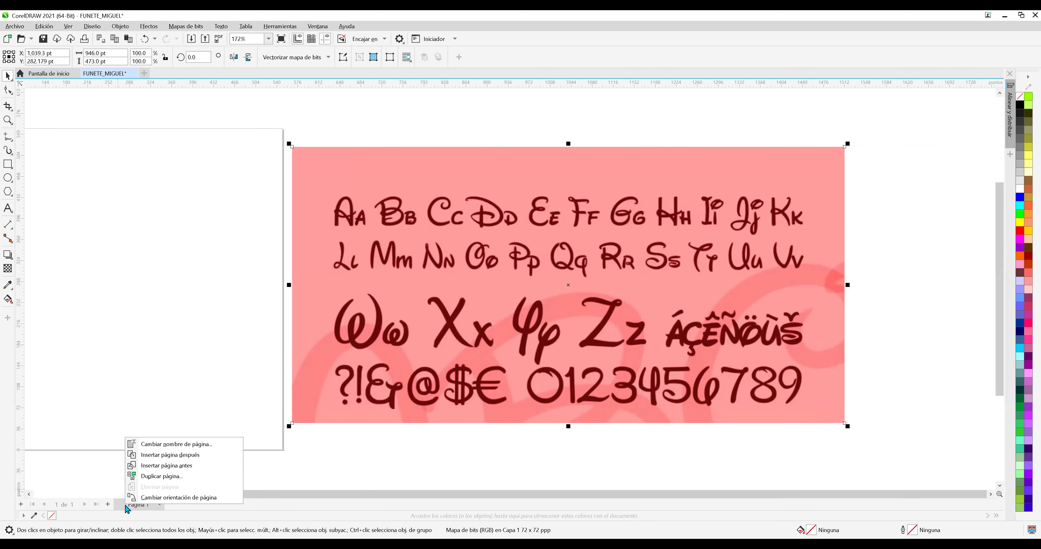
click(202, 445)
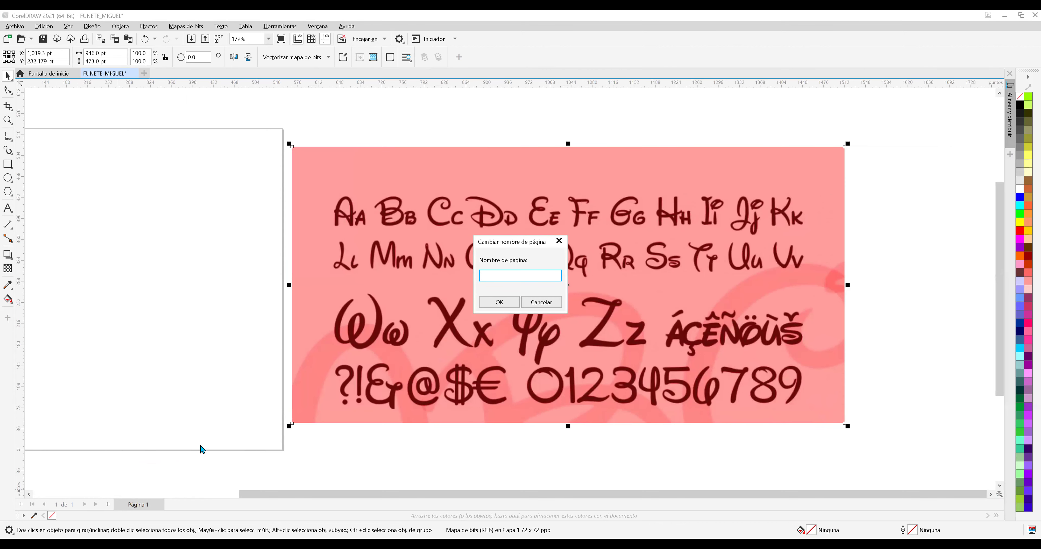
text(FUENTES)
key(Return)
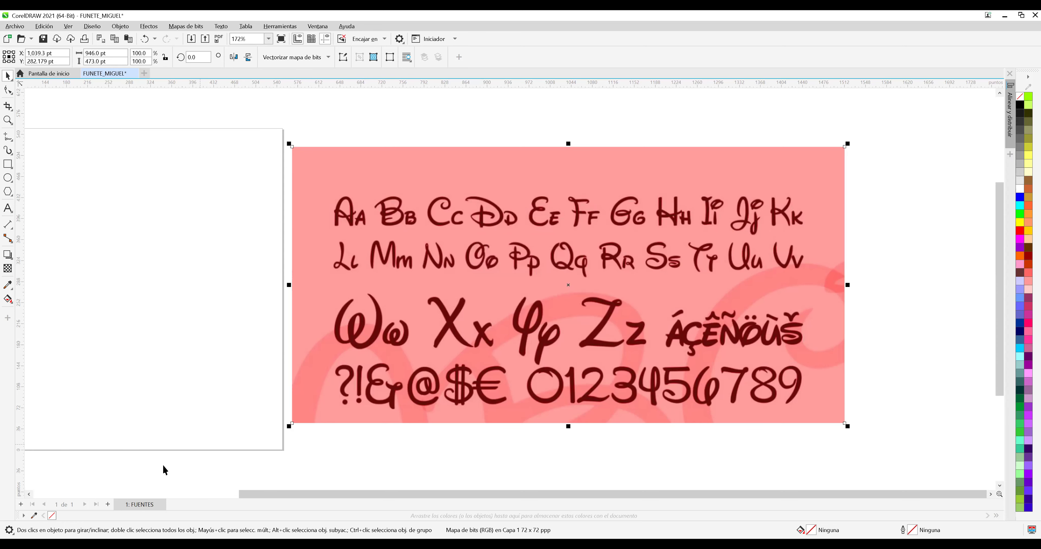
Add a second page after FUENTES and name it TIPOGRAFIA.
click(107, 505)
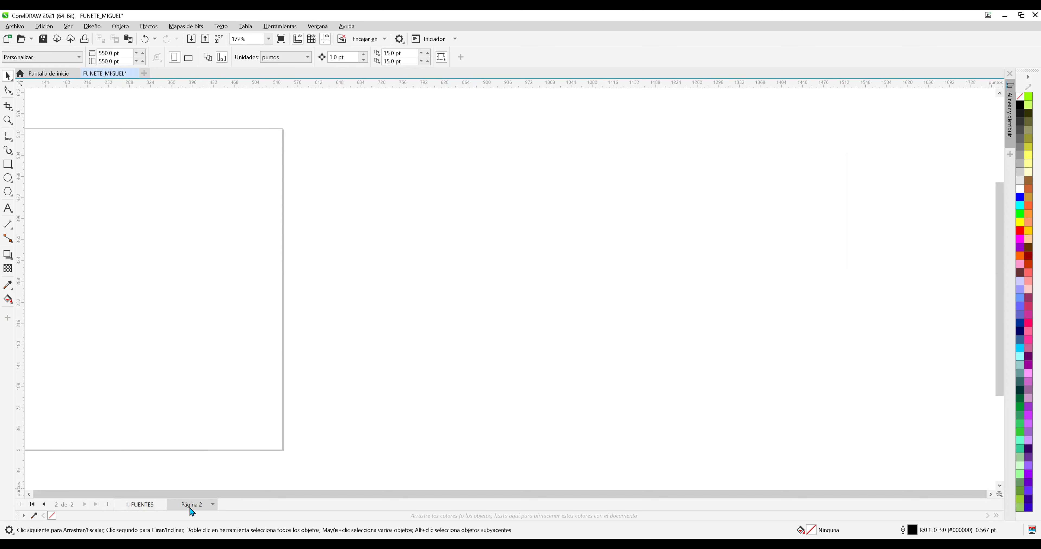
right_click(192, 512)
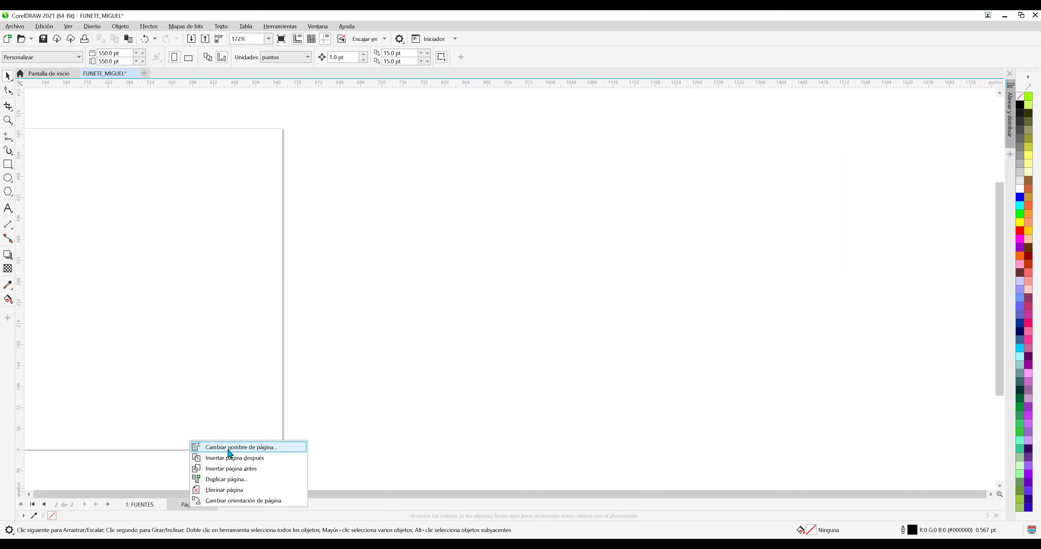
click(229, 449)
text(TIPOGRAF)
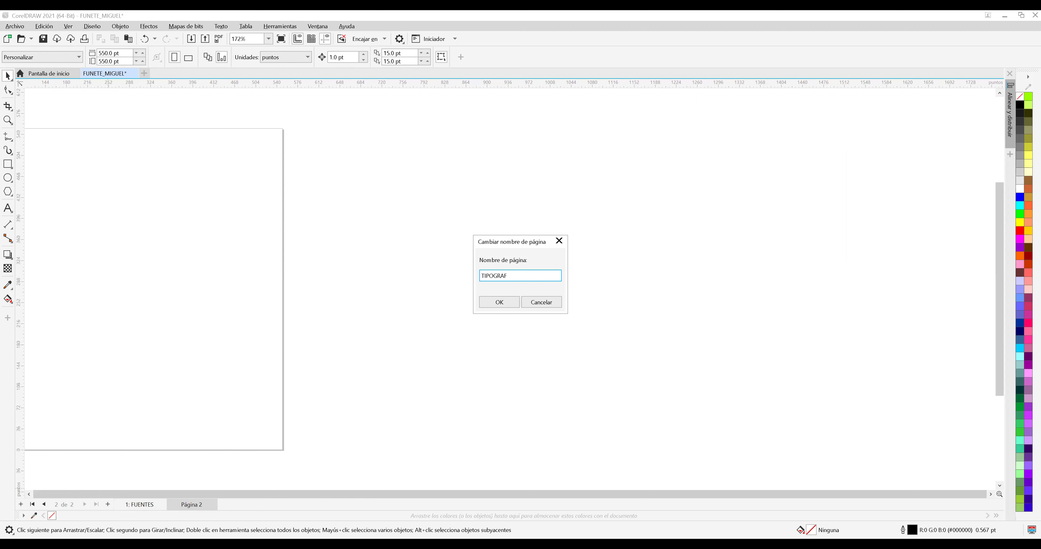
text(IA)
key(Return)
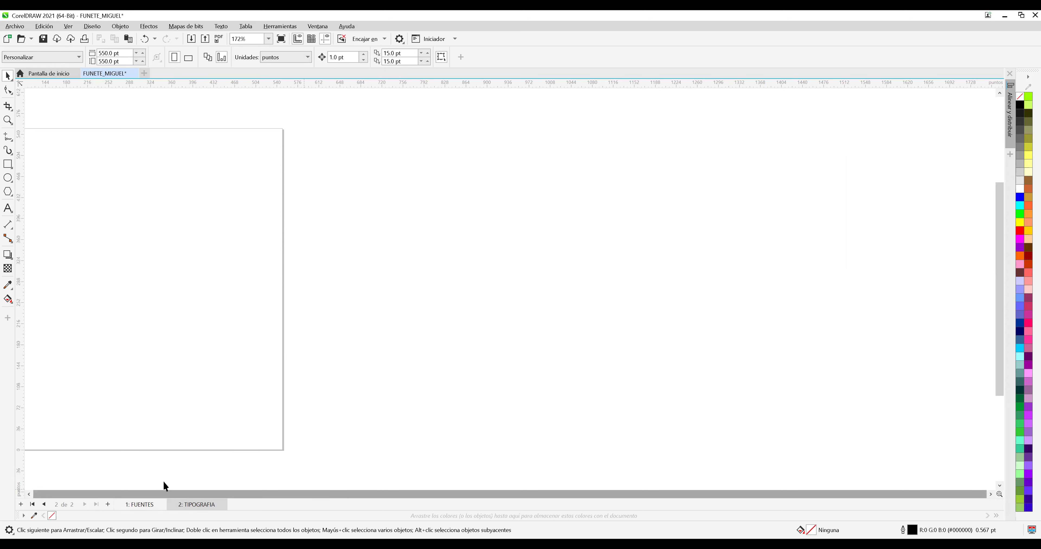
Draw a square on the TIPOGRAFIA page, set its width and height to 550 pt and lock its proportions.
click(29, 494)
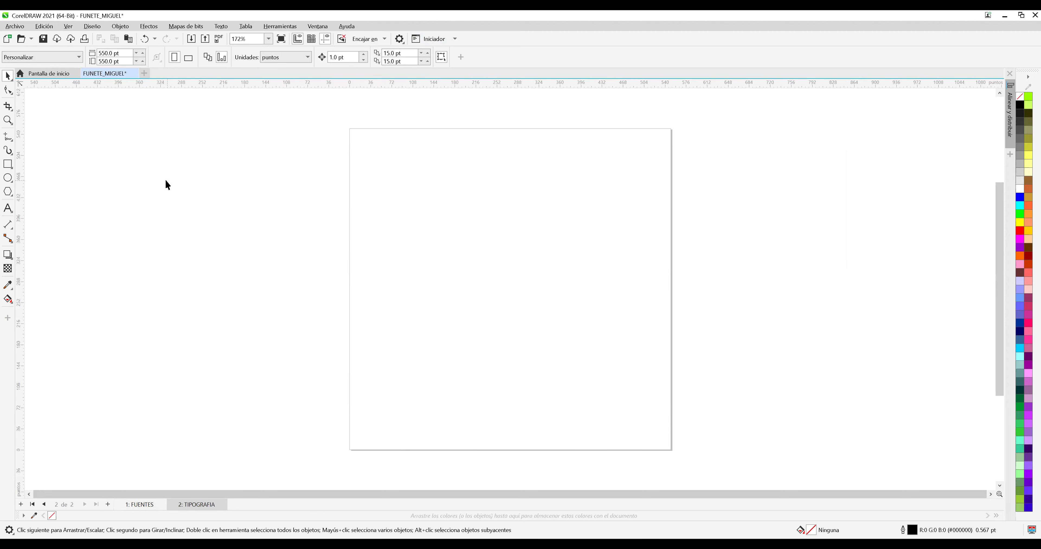
click(8, 165)
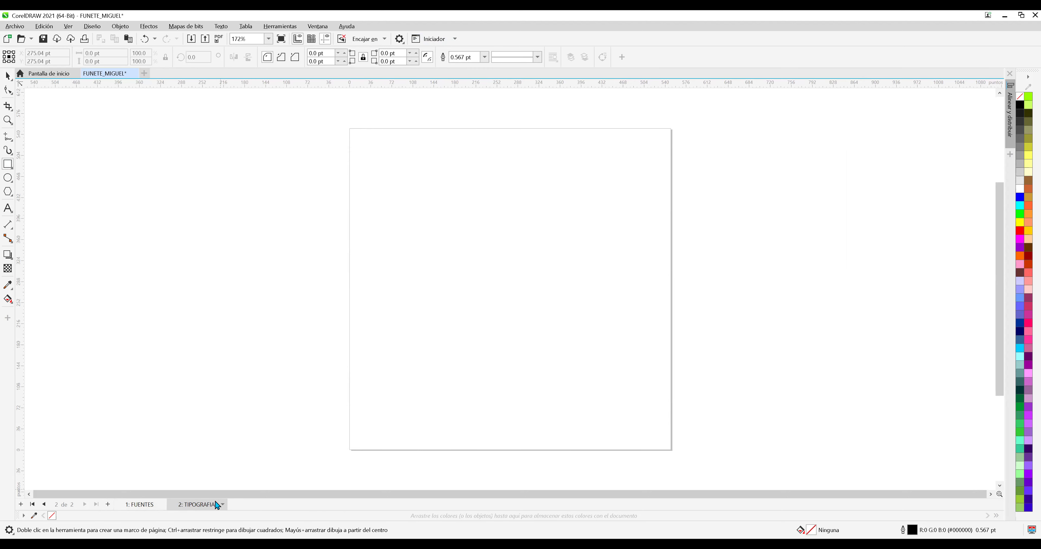
drag(356, 132, 368, 143)
drag(482, 271, 620, 395)
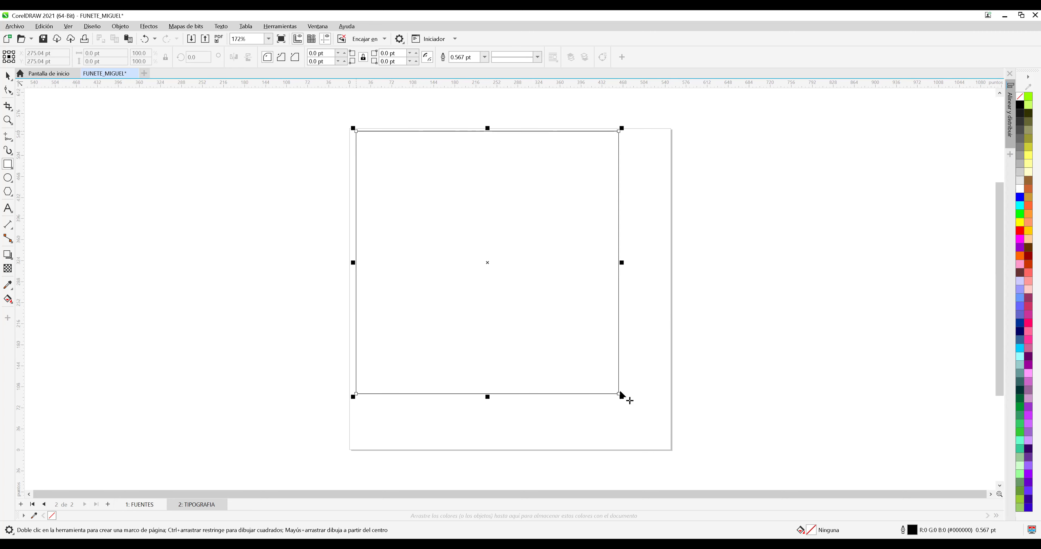
drag(121, 53, 76, 53)
text(550)
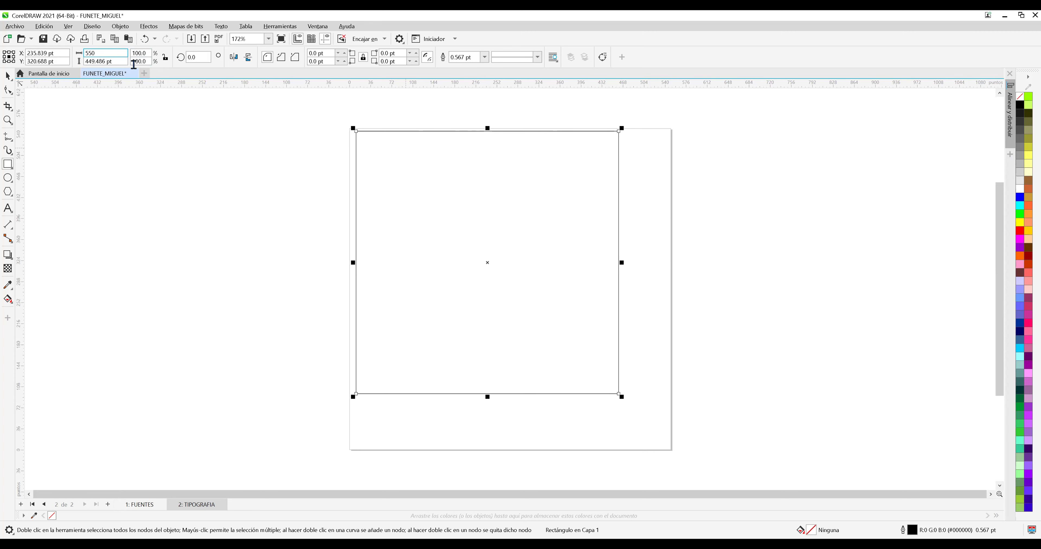
key(Tab)
text(550)
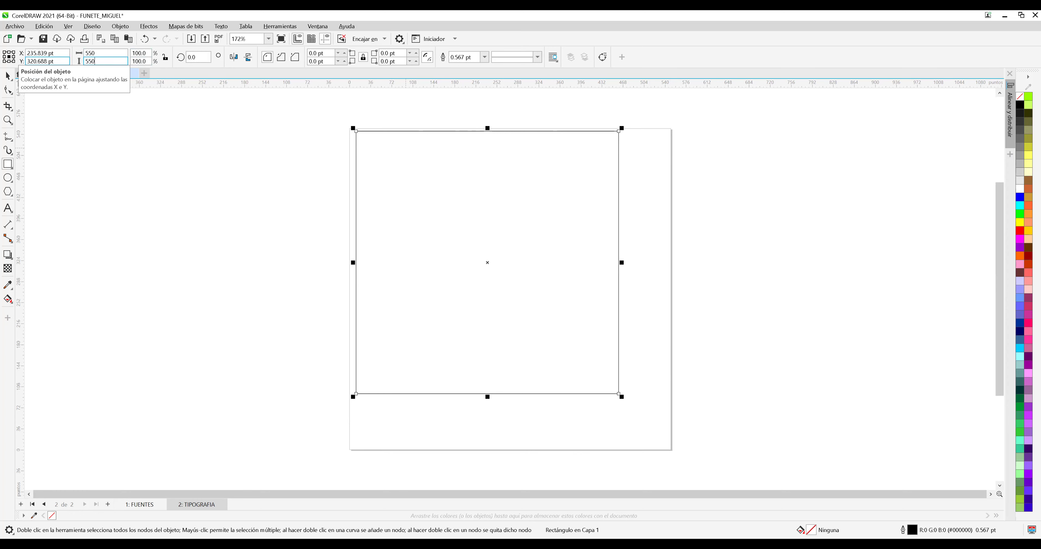
key(Return)
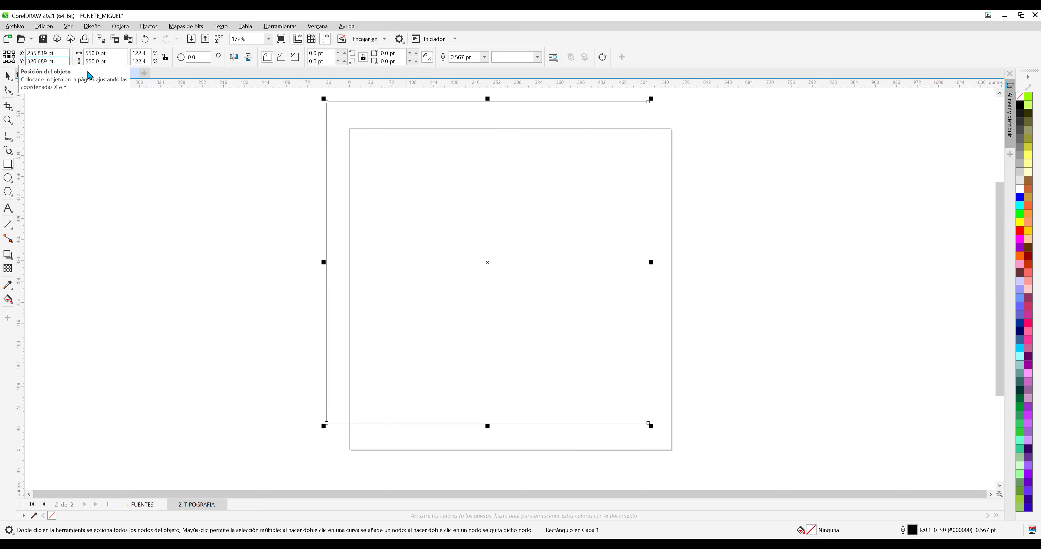
click(165, 59)
Move the square so that its sides coincide with the page edges.
key(space)
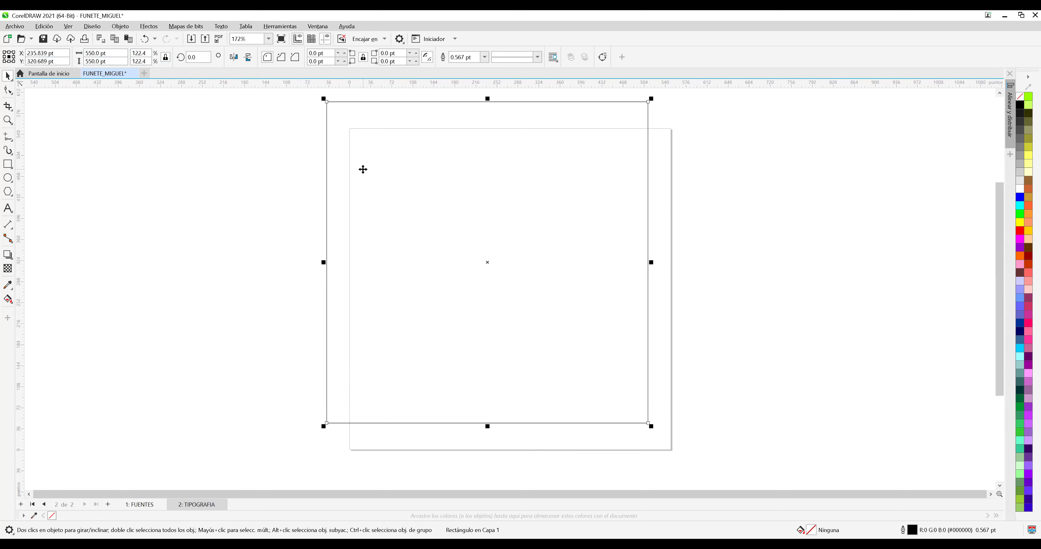
drag(393, 175, 405, 182)
click(114, 138)
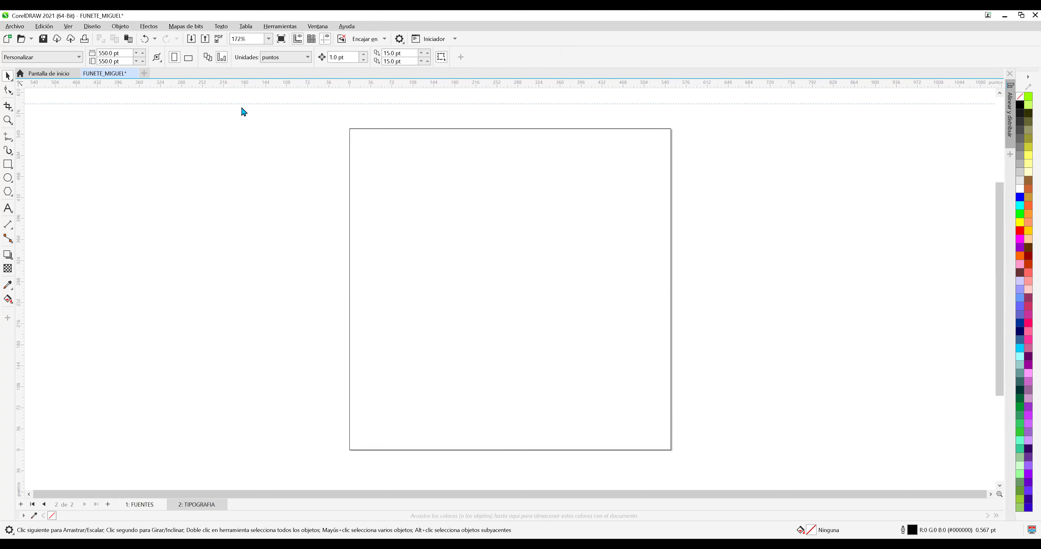
Place two horizontal and two vertical guidelines along the four edges of the square.
drag(243, 121, 279, 346)
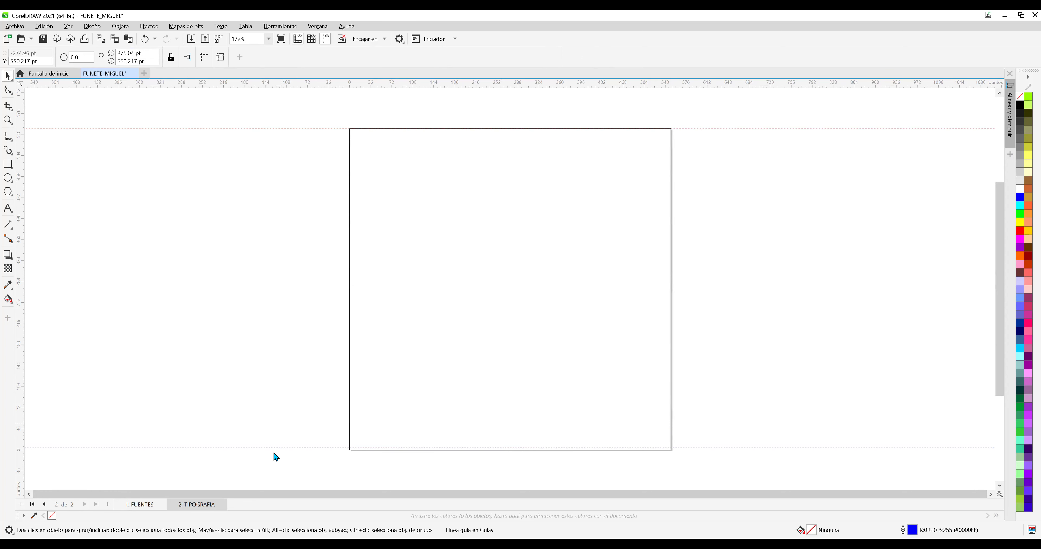
drag(271, 450, 271, 450)
click(271, 449)
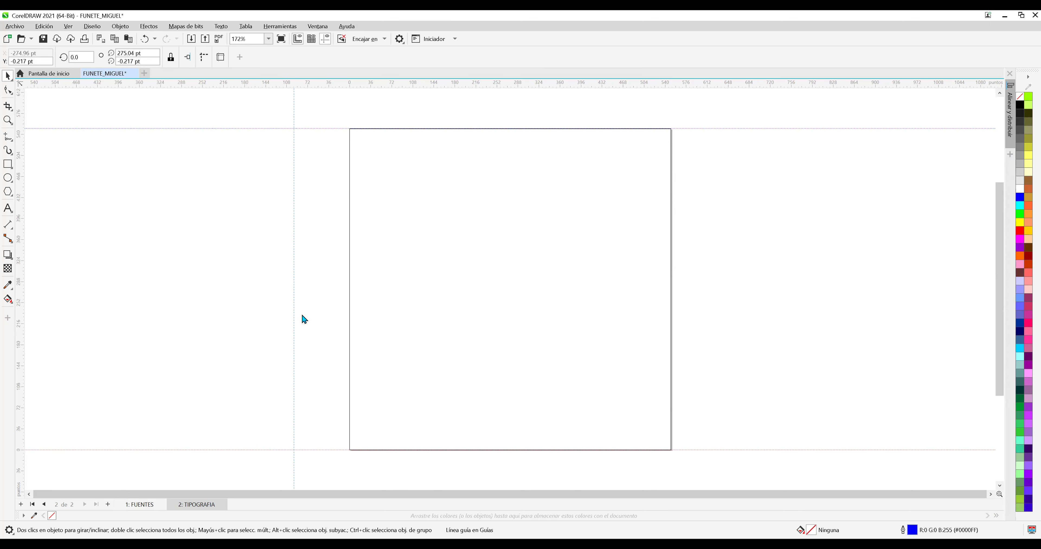
drag(339, 318, 350, 321)
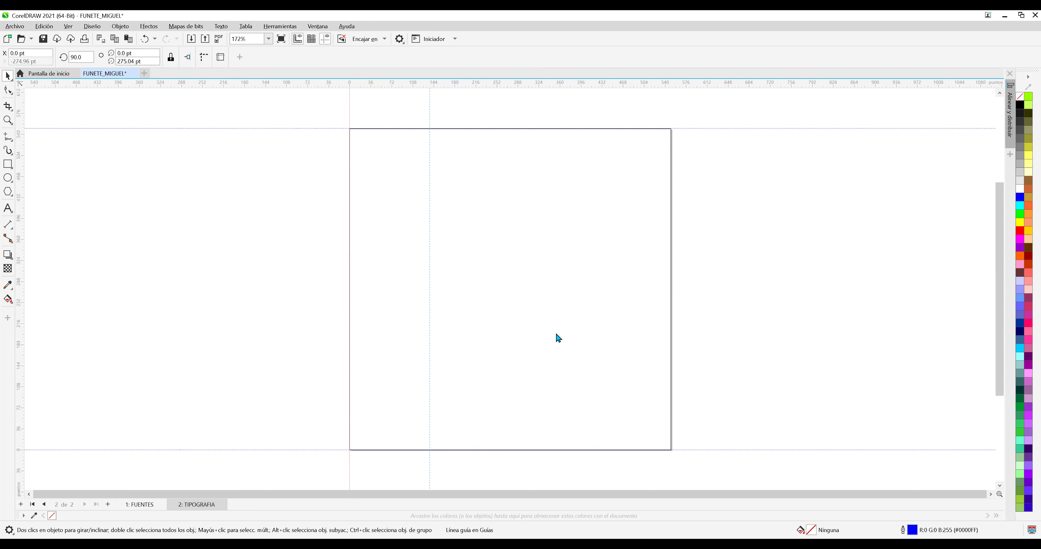
drag(655, 341, 671, 344)
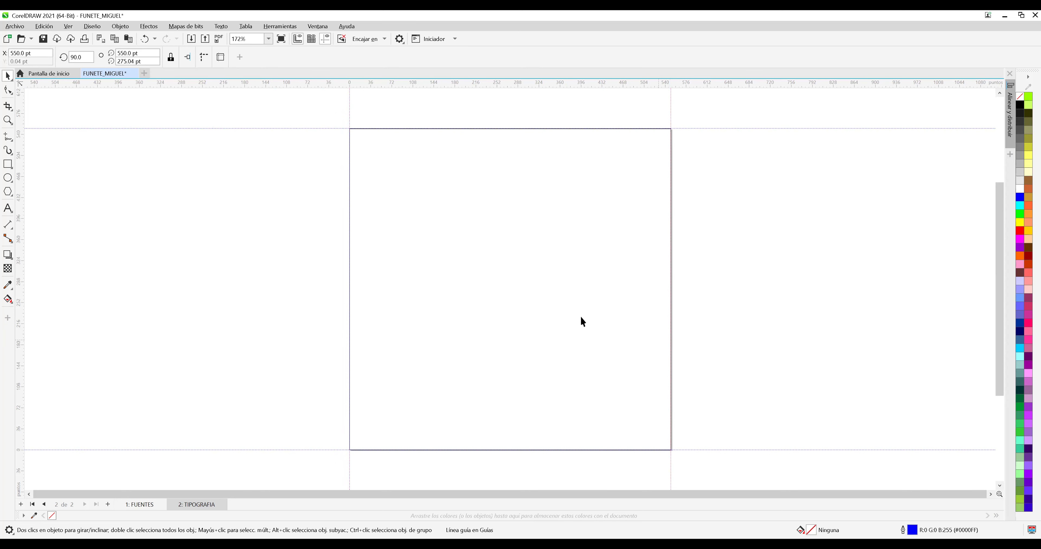
Delete the auxiliary square, leaving only the guidelines around the page.
click(539, 290)
drag(539, 291, 401, 291)
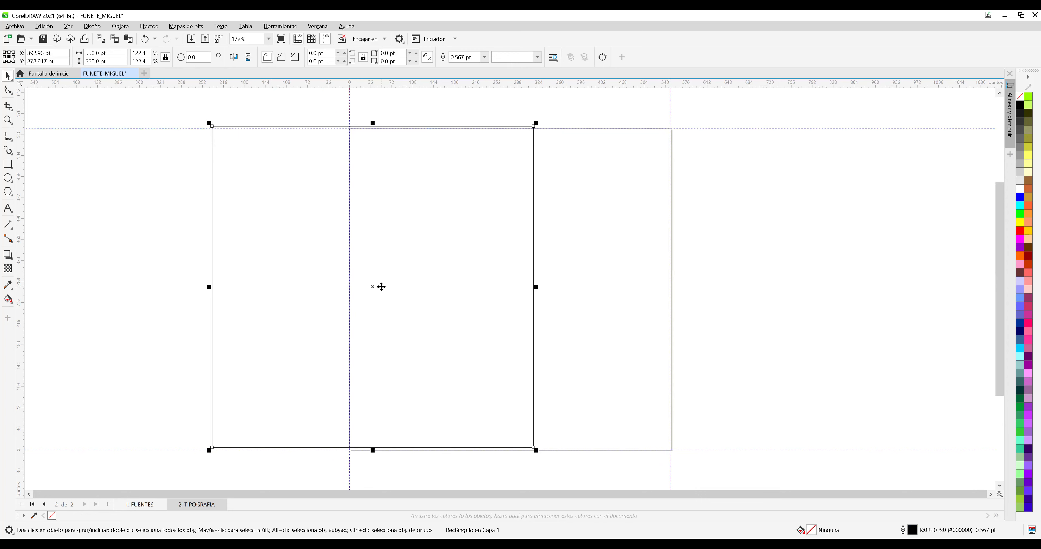
key(Delete)
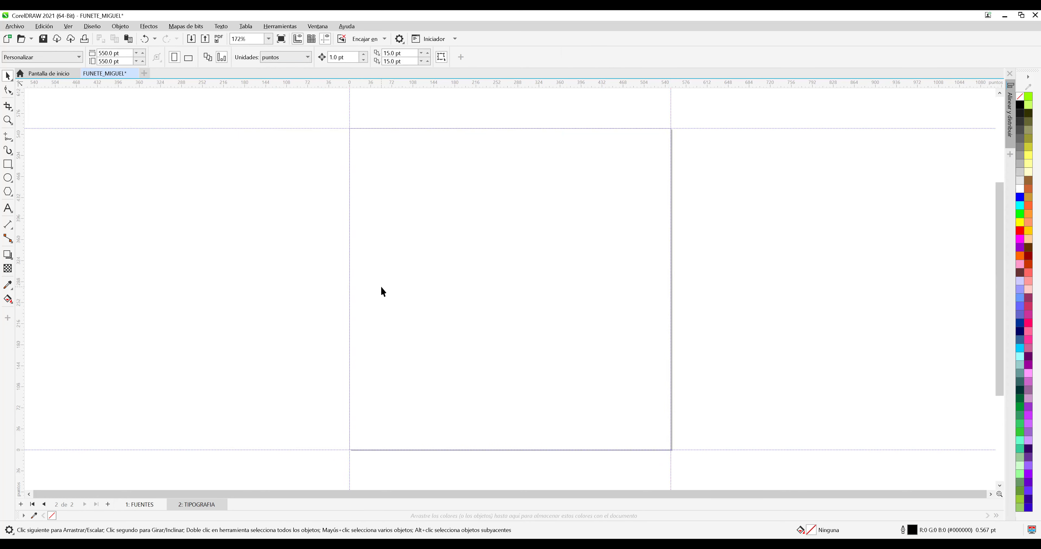
Save the drawing to the desktop as a CorelDRAW CDR file in version 23.0 (2021).
click(47, 42)
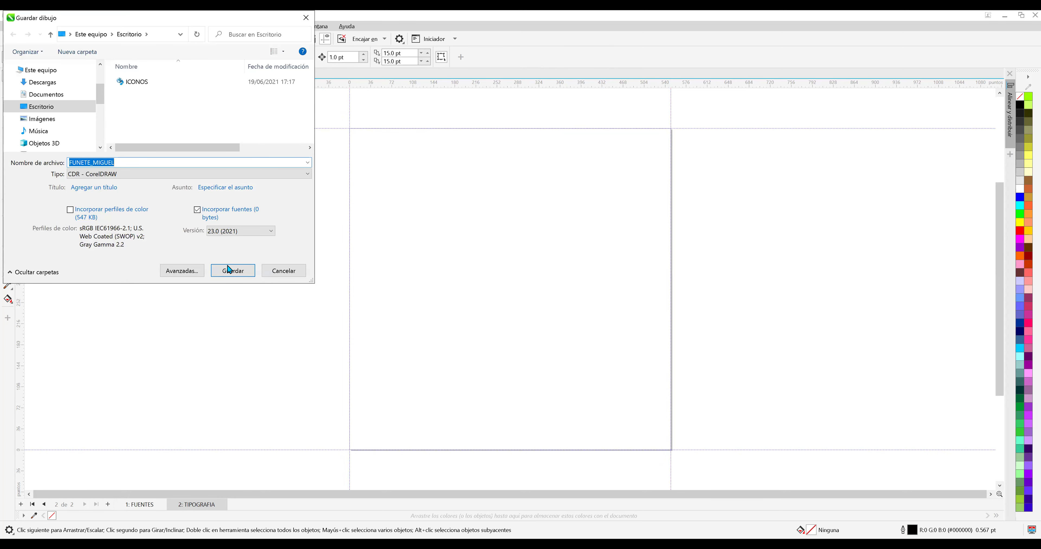
click(233, 270)
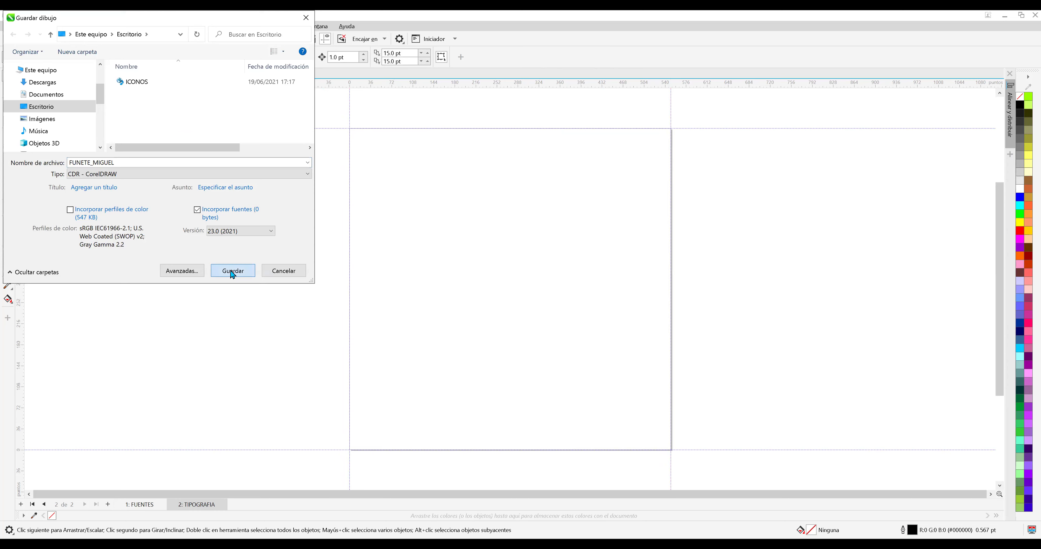
scroll(847, 498, down, 3)
scroll(871, 385, up, 1)
scroll(867, 386, down, 1)
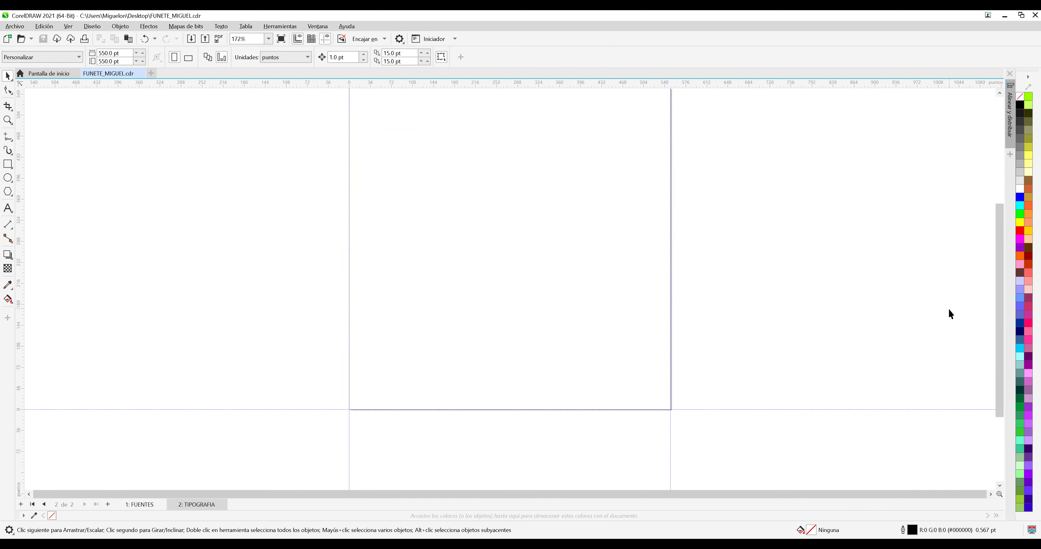
drag(1004, 294, 1003, 282)
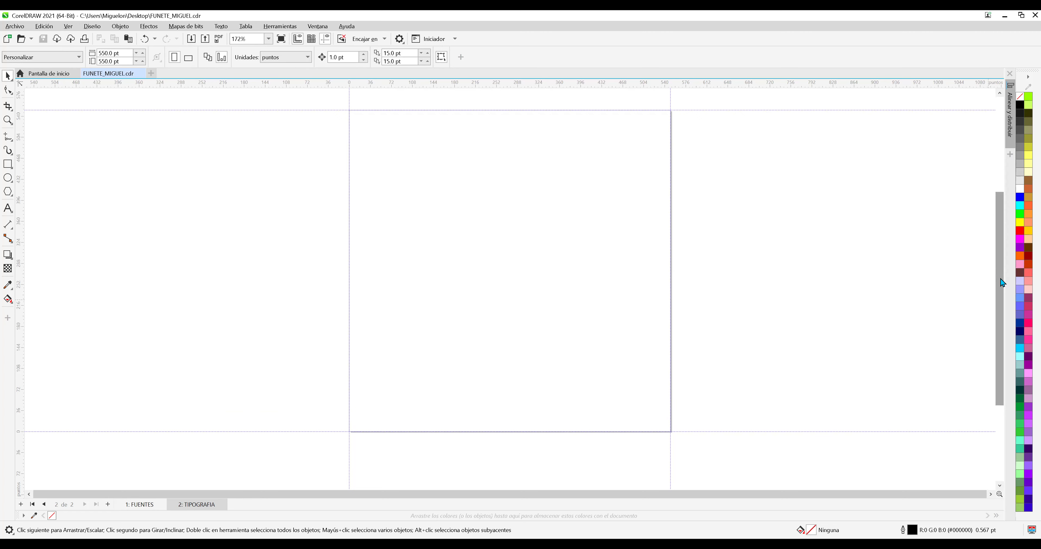
key(ctrl+b)
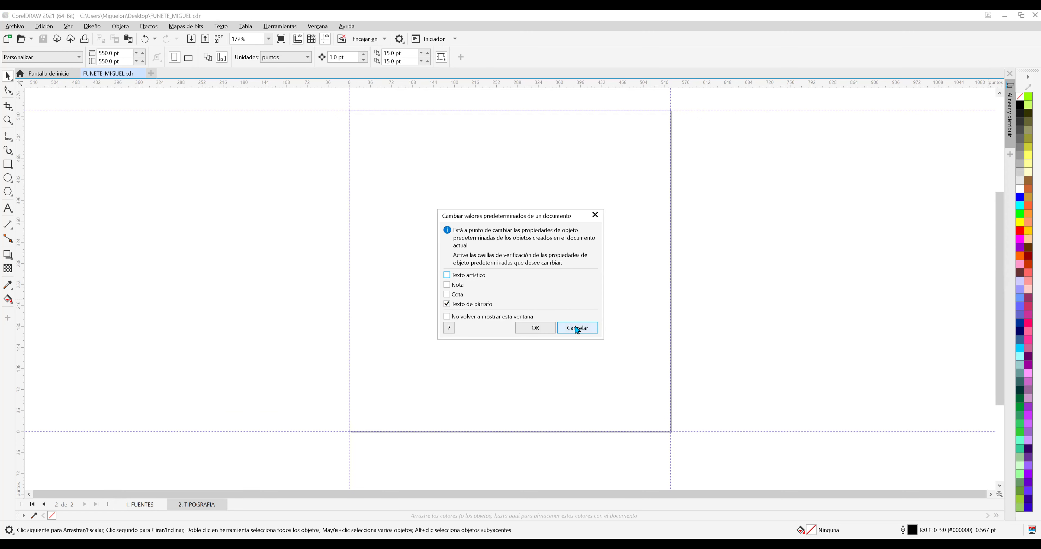
key(Escape)
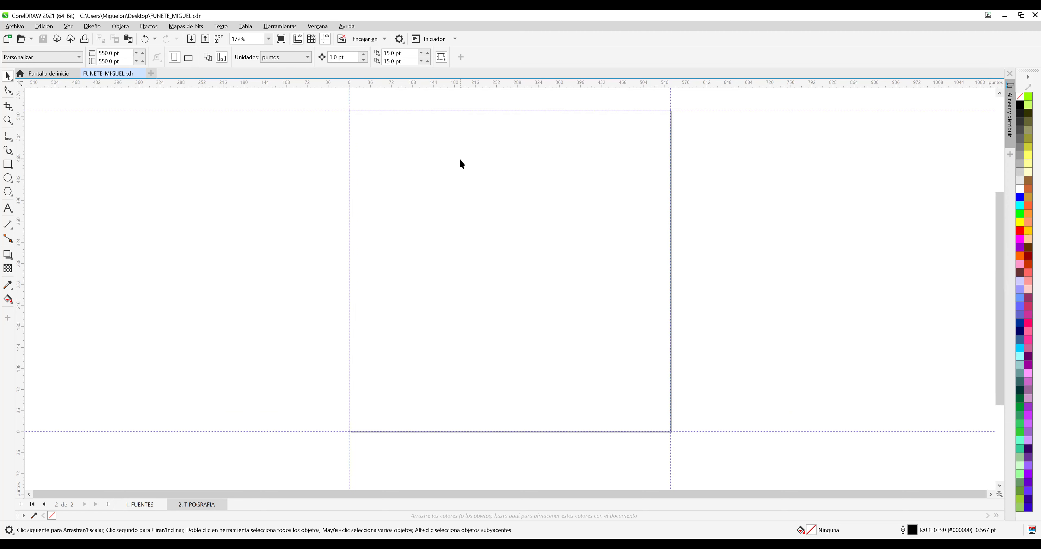
Lock the reference alphabet bitmap on the FUENTES page so that it cannot be moved.
click(142, 504)
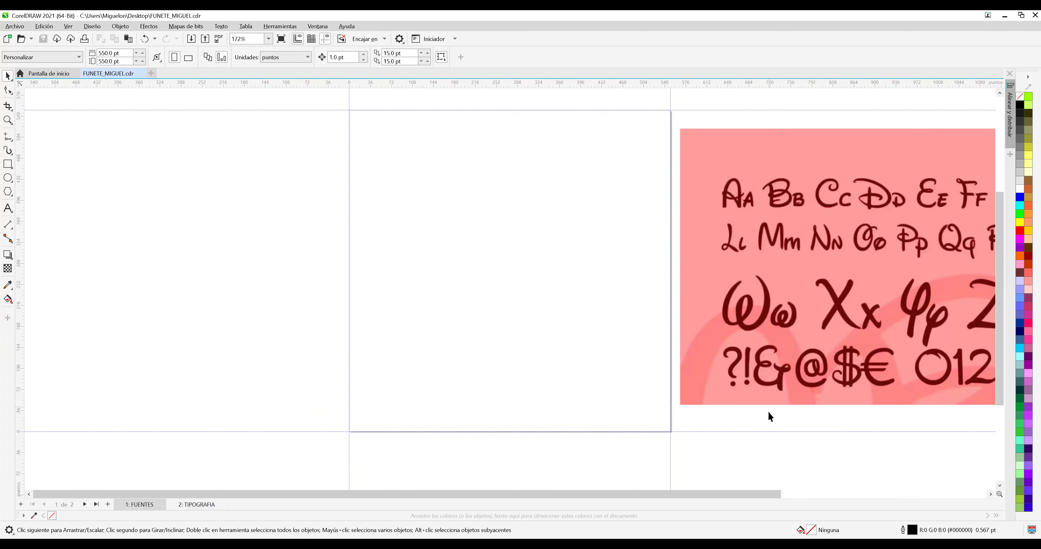
drag(734, 493, 880, 501)
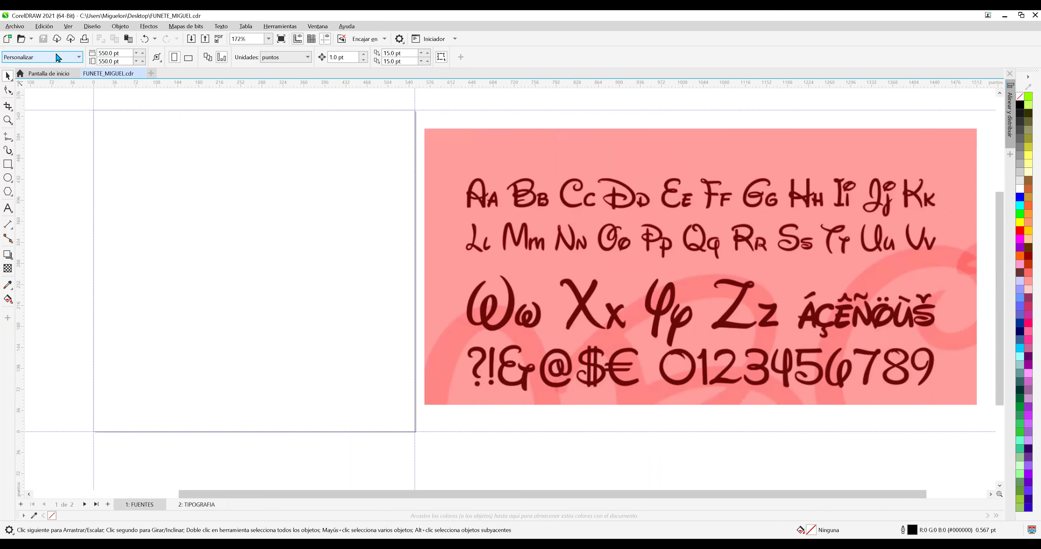
scroll(647, 261, up, 3)
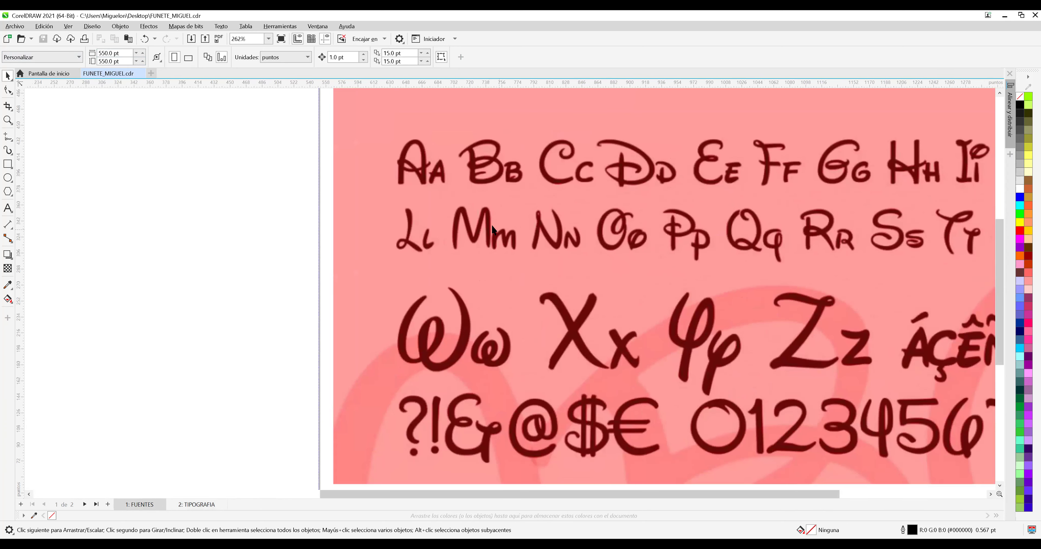
scroll(451, 142, up, 4)
scroll(451, 146, up, 2)
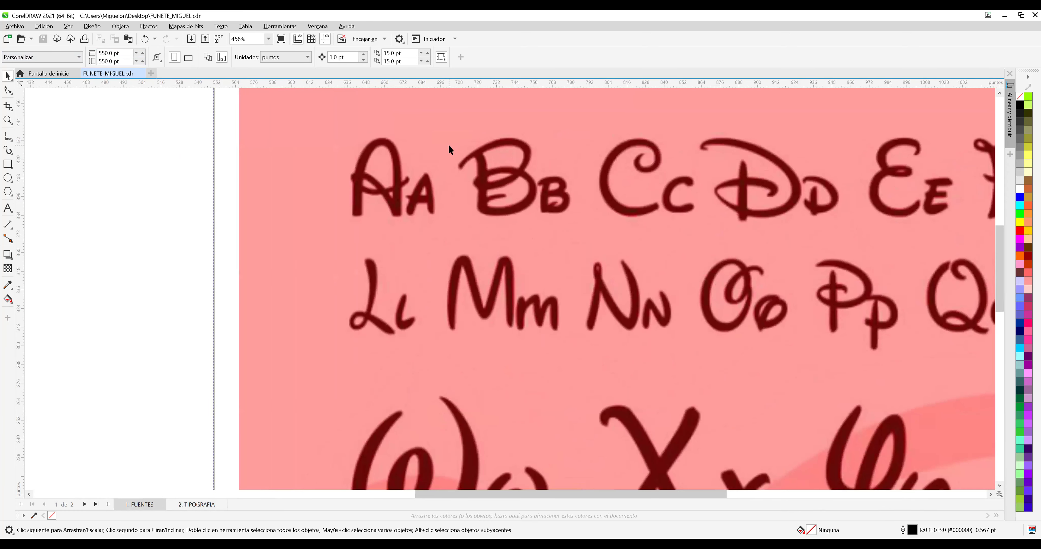
right_click(448, 122)
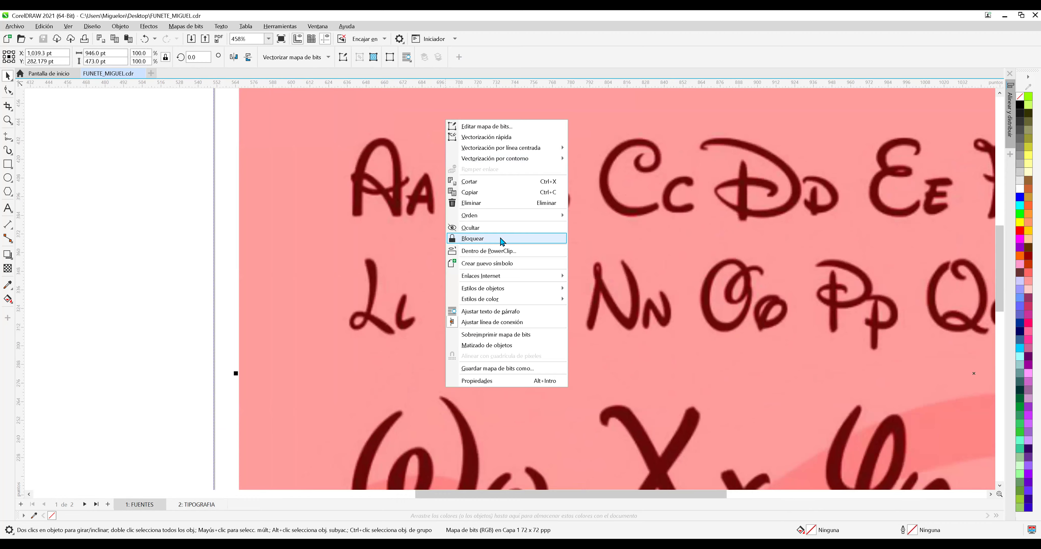
click(499, 240)
scroll(429, 161, up, 1)
click(426, 171)
Save the document with the reference bitmap locked.
scroll(448, 179, up, 2)
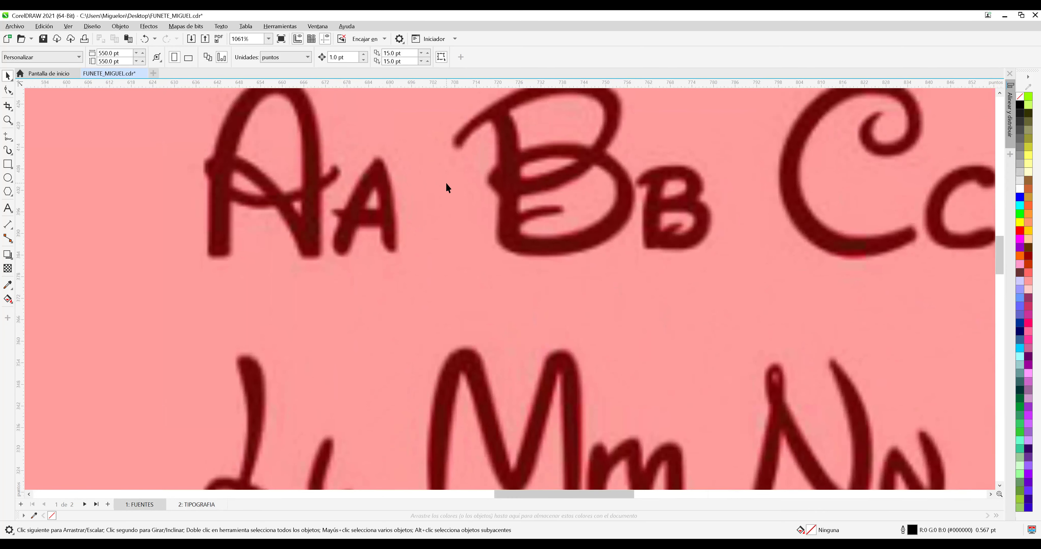
key(h)
drag(448, 185, 500, 315)
scroll(434, 290, up, 1)
drag(434, 290, 467, 275)
scroll(467, 275, up, 3)
drag(420, 236, 419, 255)
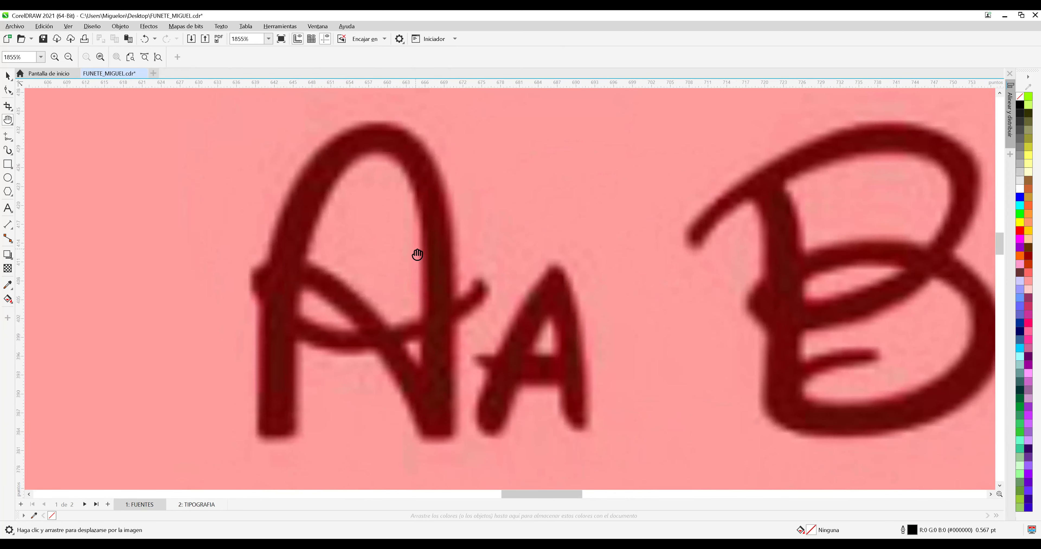
click(43, 39)
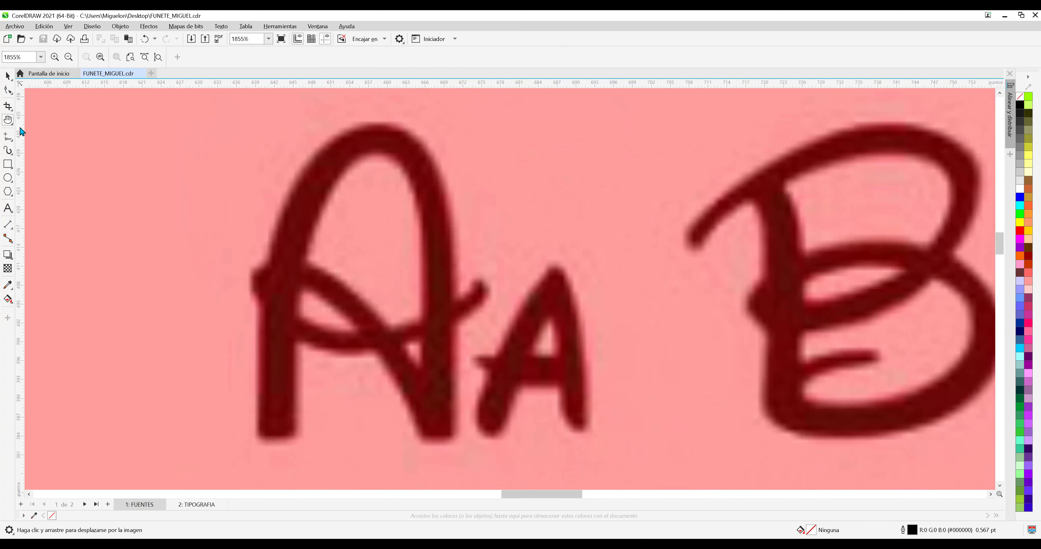
Trace the lower edge of the capital A with the Pen tool, from the left foot over the inner arch to the right foot.
click(9, 137)
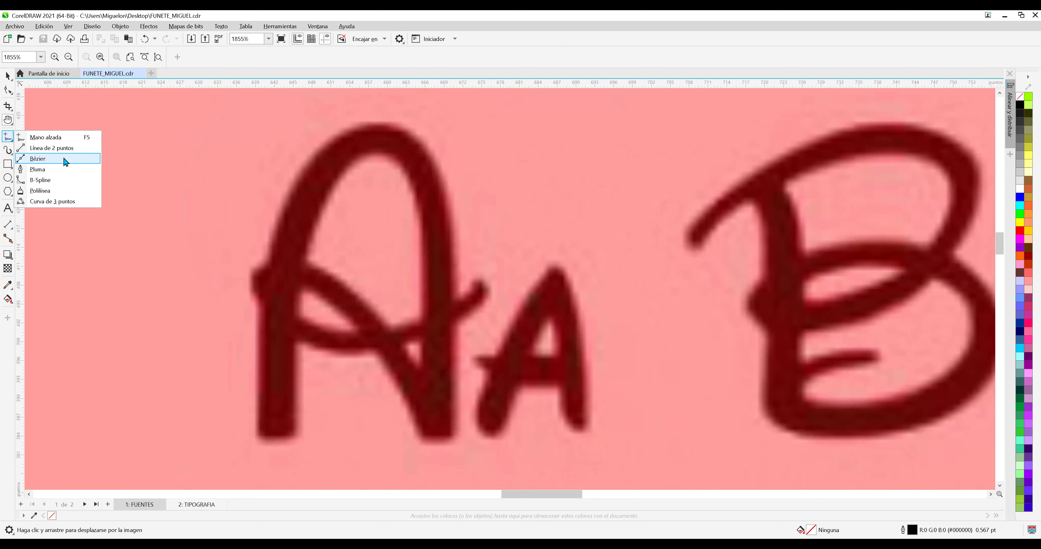
click(64, 174)
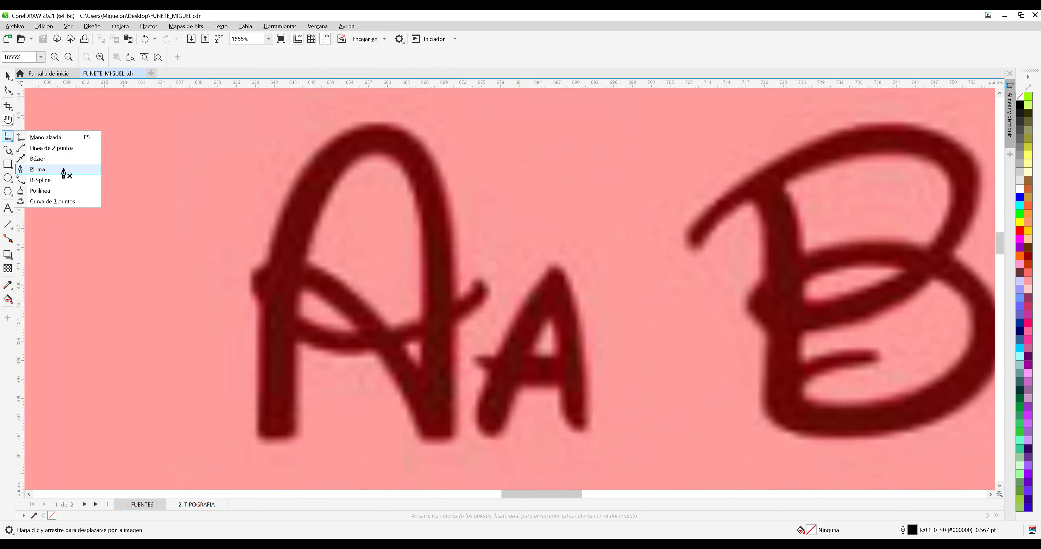
click(64, 169)
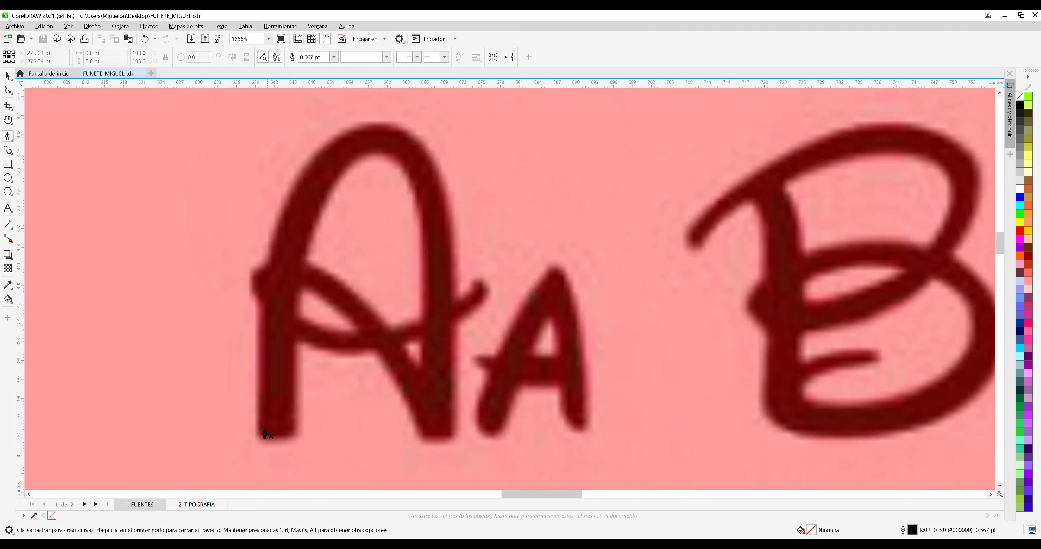
click(256, 437)
click(294, 437)
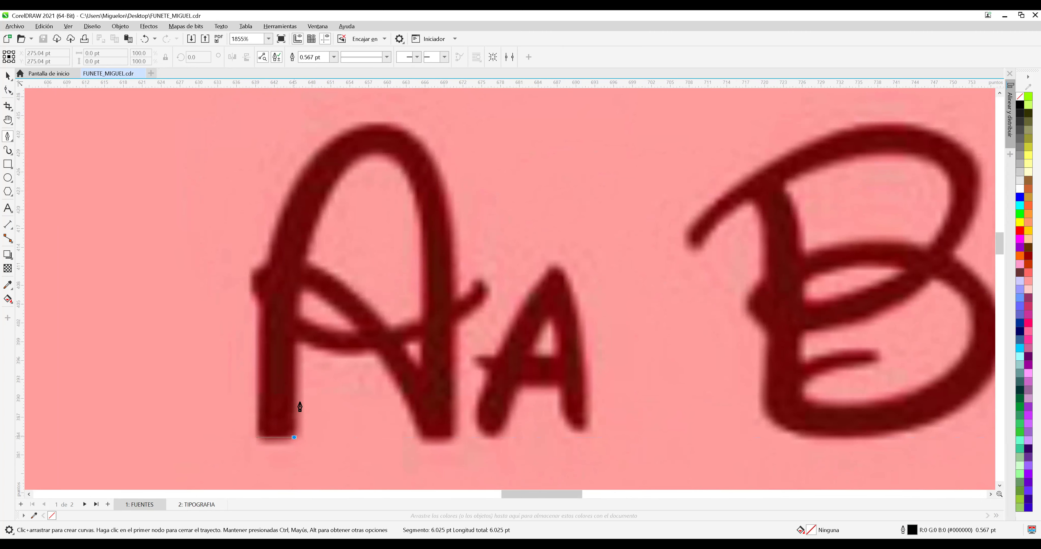
key(Escape)
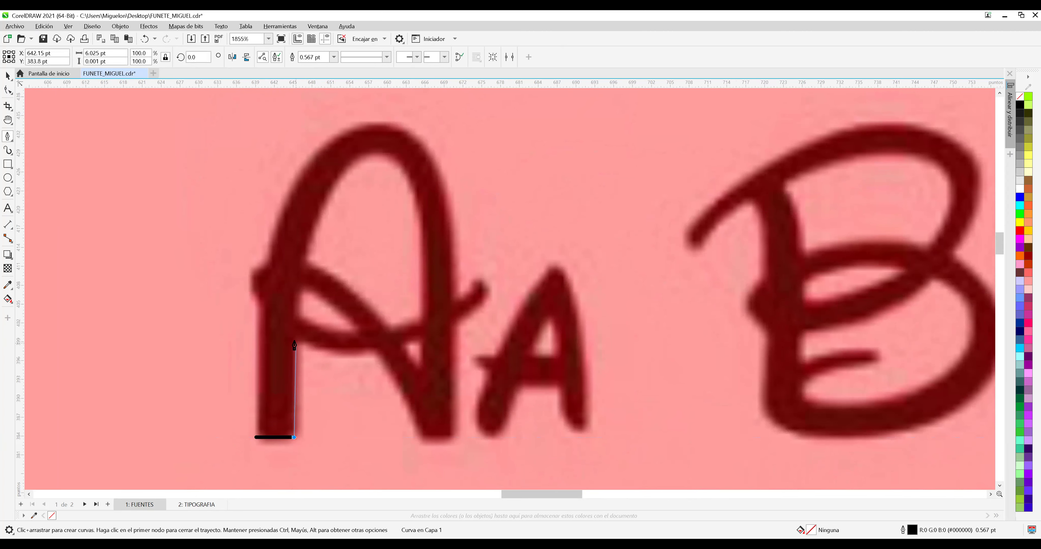
click(294, 342)
drag(359, 353, 384, 352)
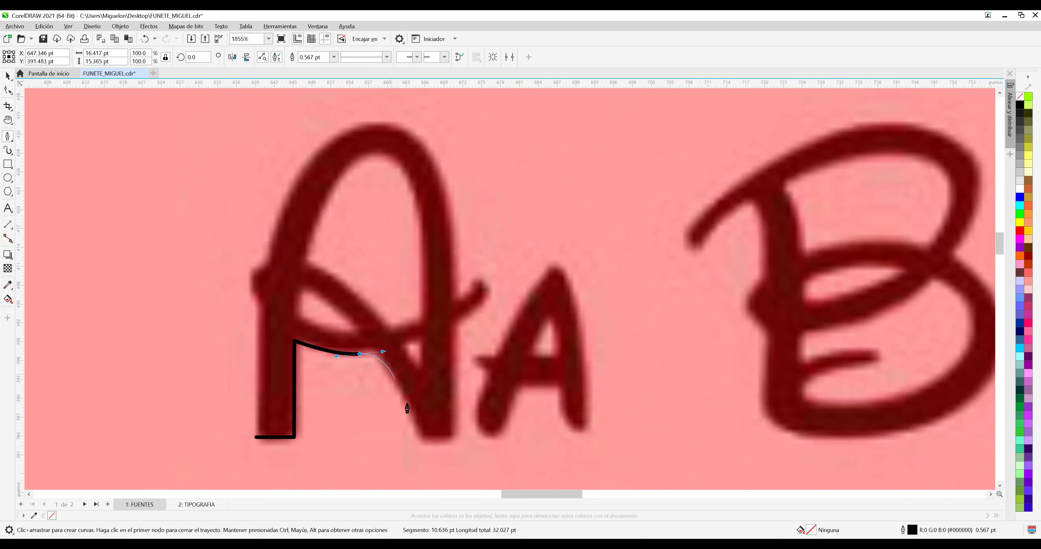
drag(416, 438, 420, 461)
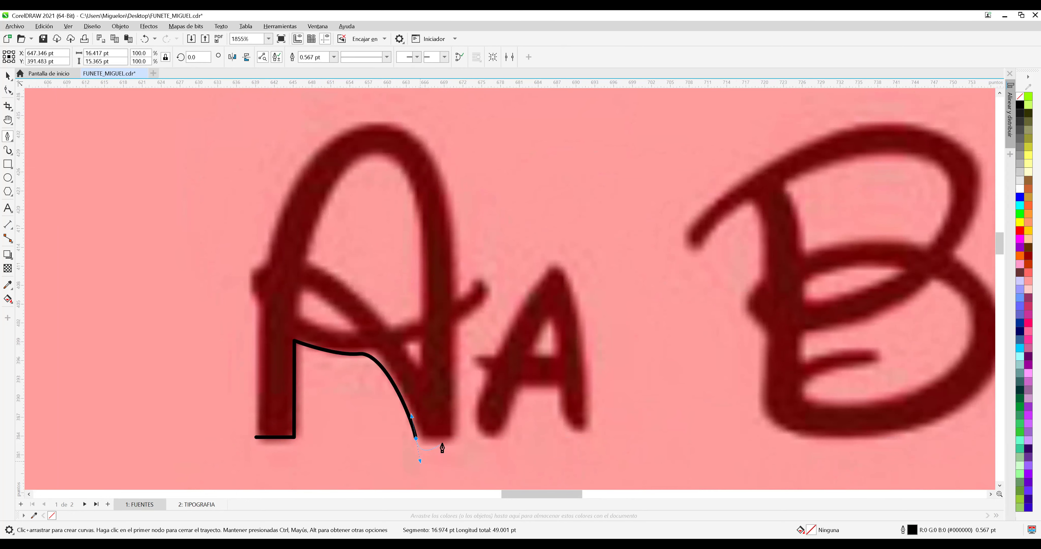
click(416, 439)
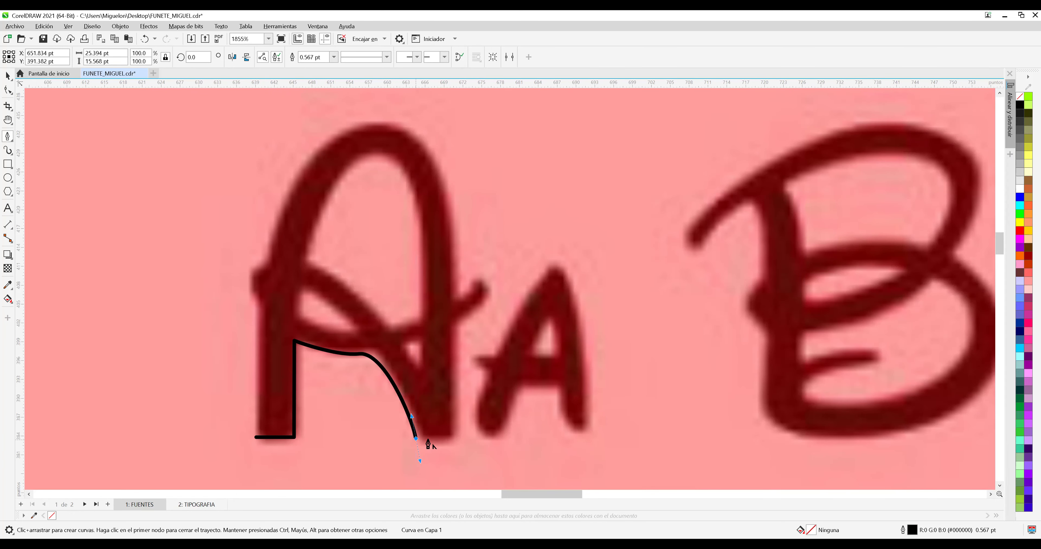
click(451, 439)
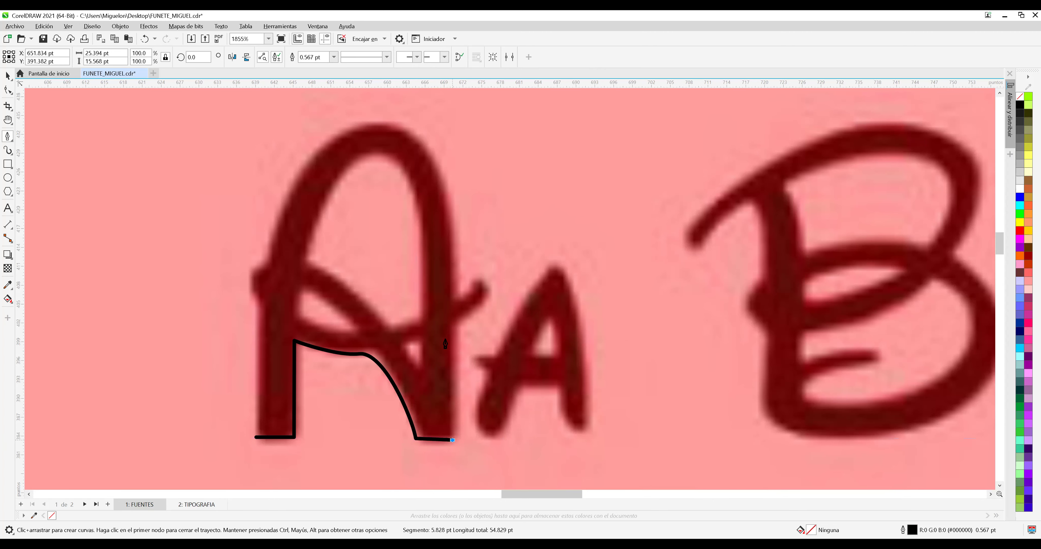
Continue the A outline up the right side, over the rounded top and around the left notch, and close it at the starting node.
click(455, 259)
drag(388, 124, 319, 118)
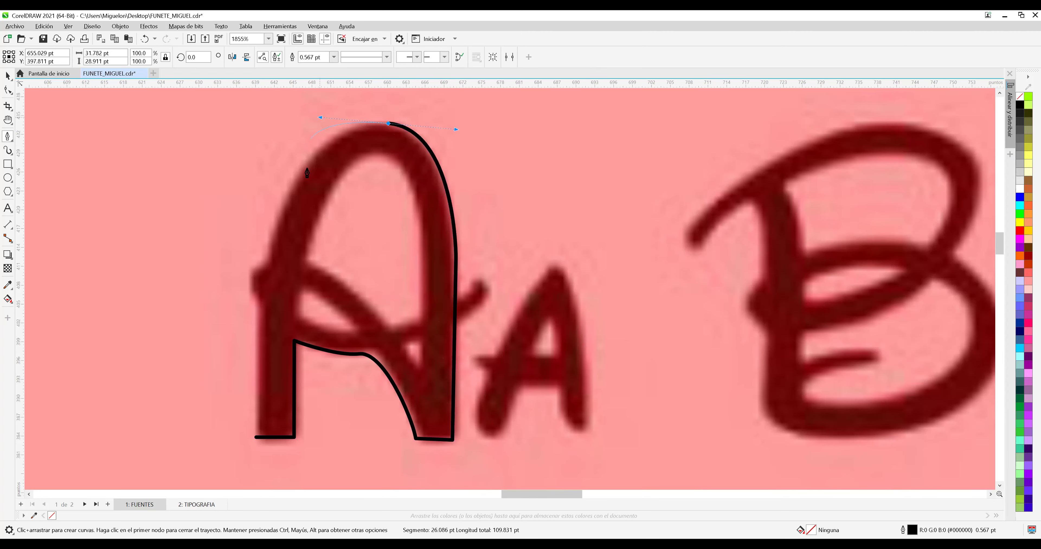
drag(271, 230, 261, 269)
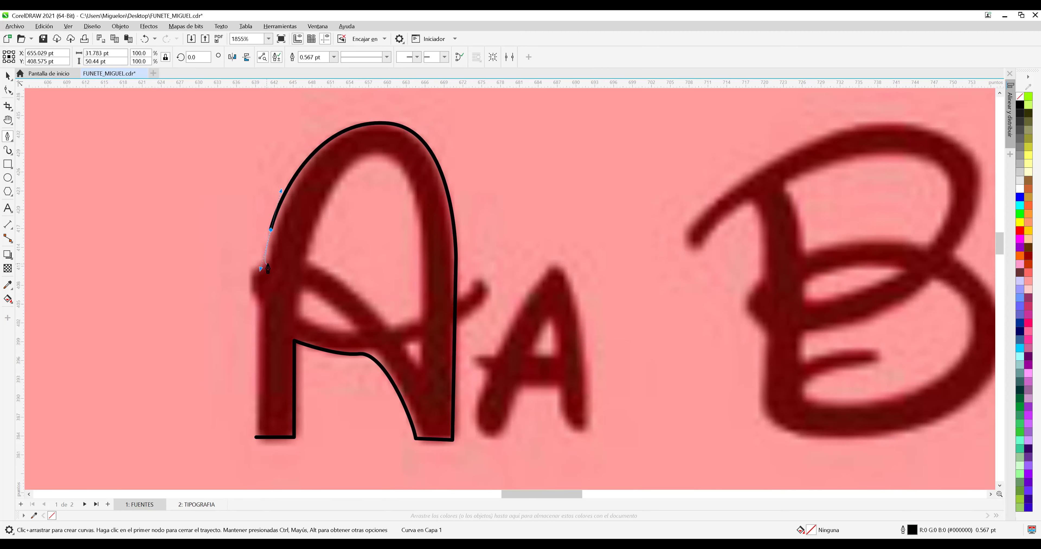
click(264, 264)
click(250, 267)
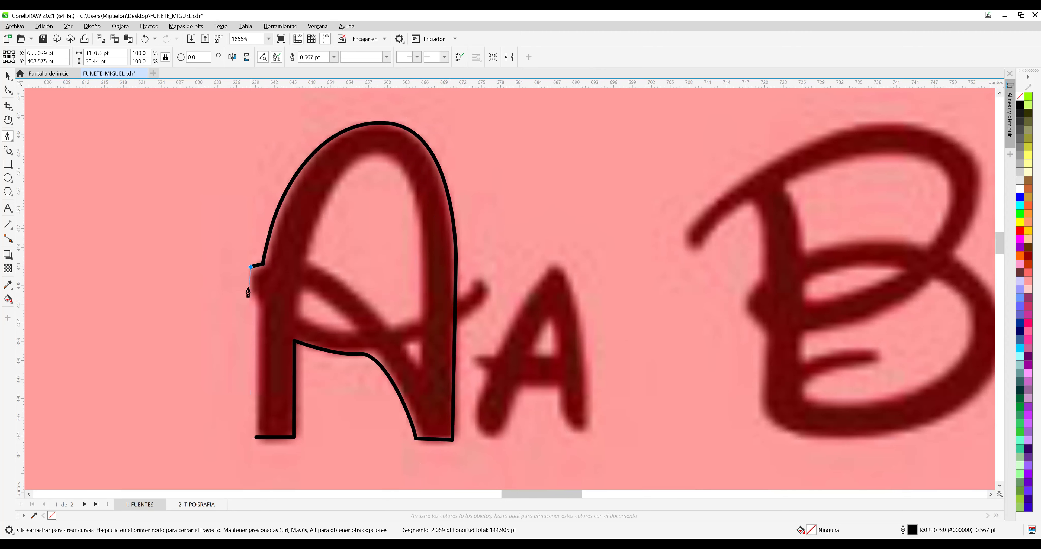
click(247, 290)
click(259, 302)
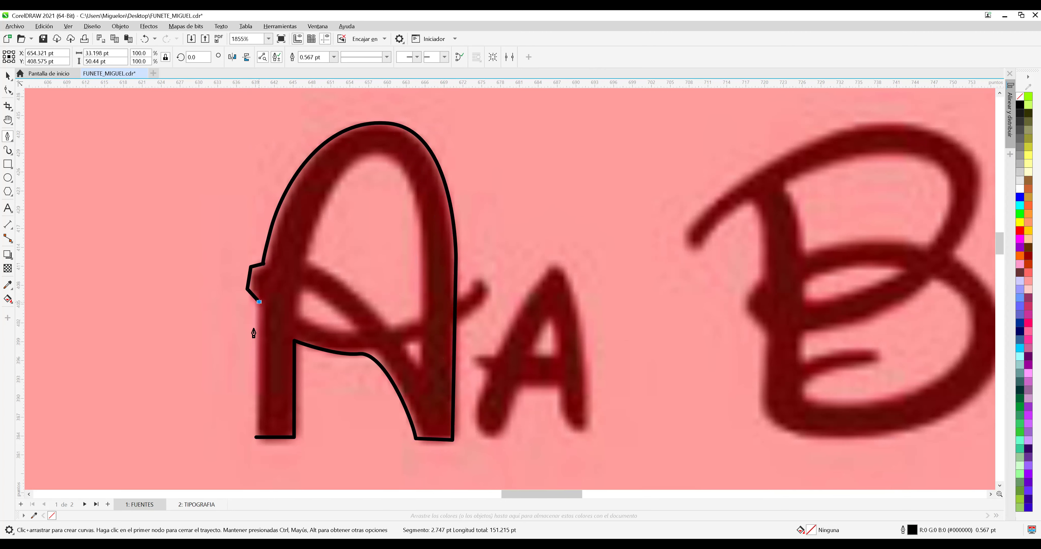
click(257, 438)
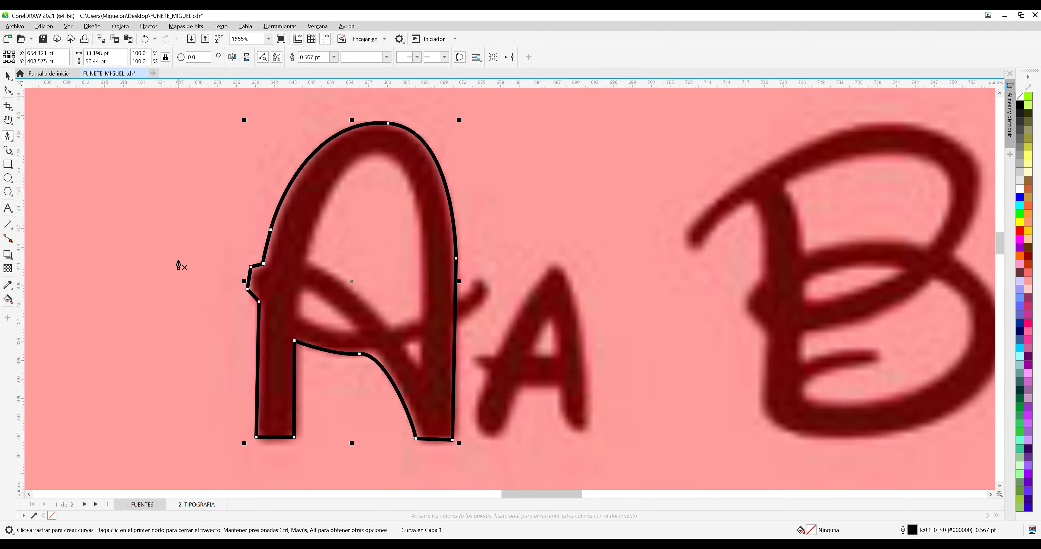
Adjust the nodes of the small notch on the A outline's left side to fit the reference letter.
click(8, 89)
drag(263, 264, 249, 288)
click(251, 267)
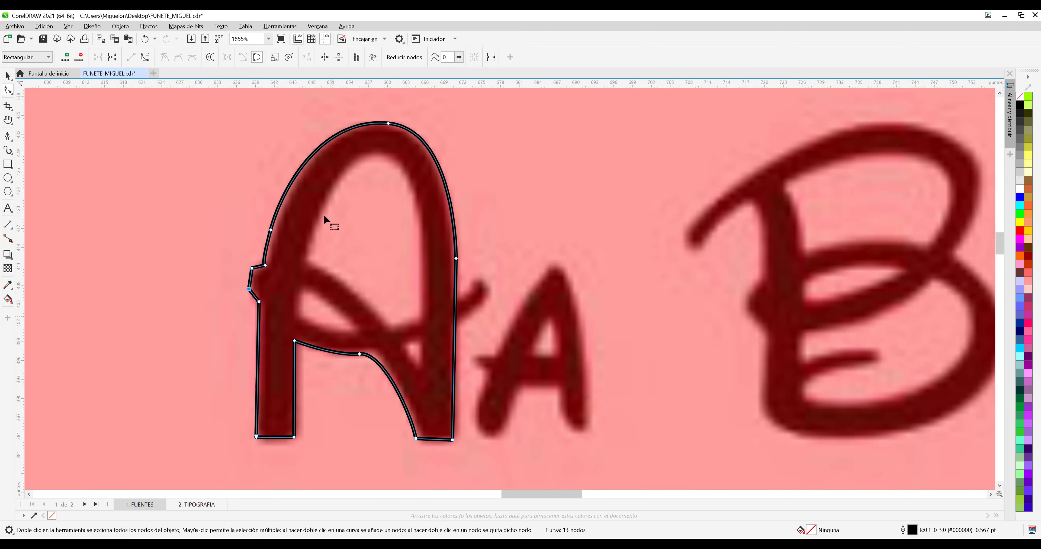
Set the traced A's outline width to 0.5 pt and its outline colour to green (#00FF00).
click(7, 76)
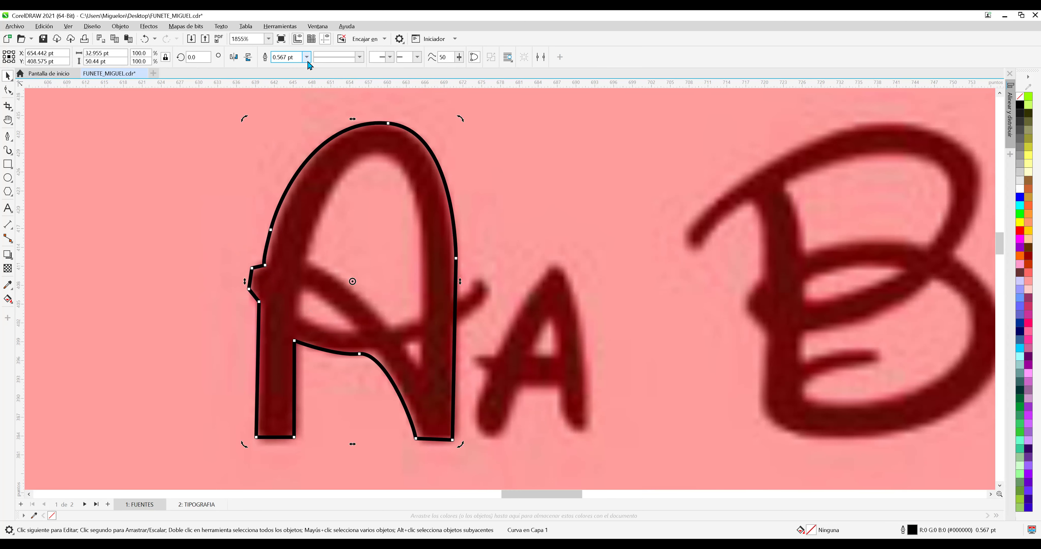
click(307, 57)
click(298, 83)
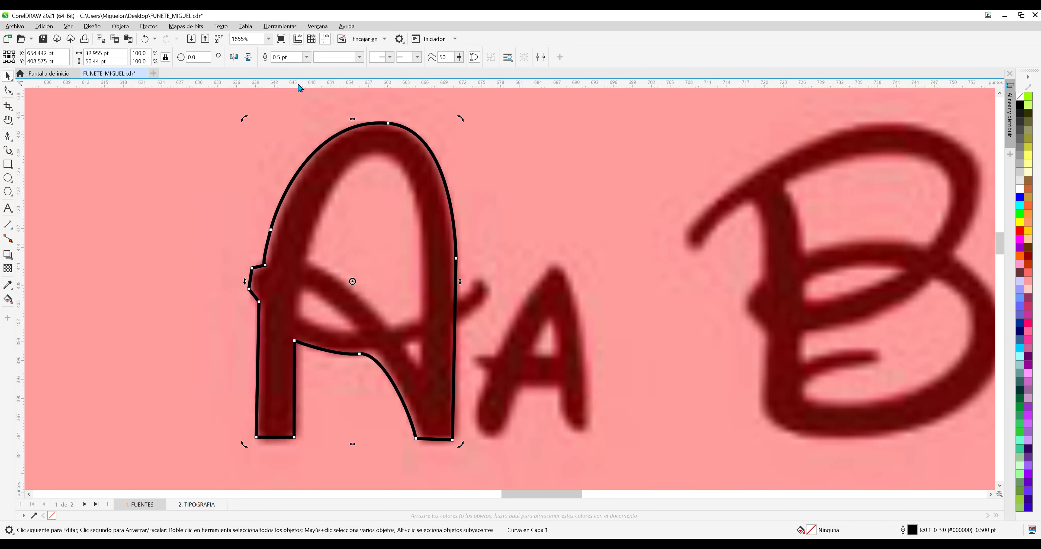
right_click(1015, 222)
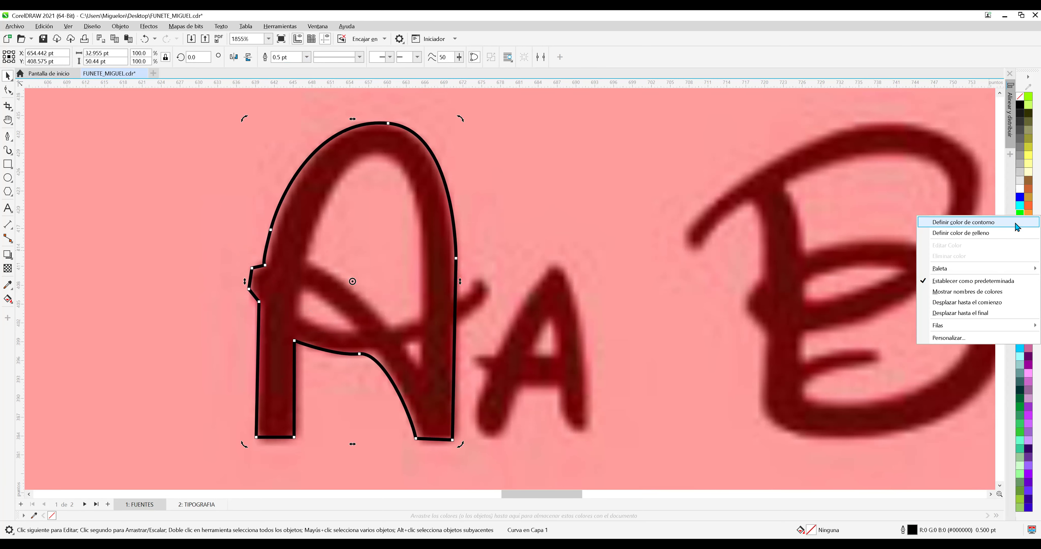
click(1017, 226)
key(Escape)
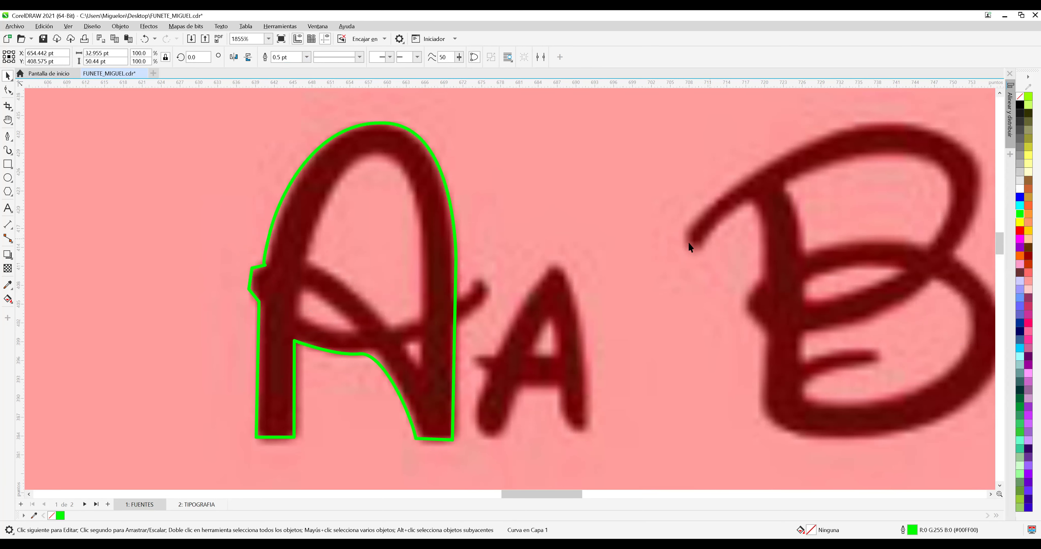
Refine the A outline's nodes and curves along the upper left side and the inner arch to match the reference letter.
click(9, 91)
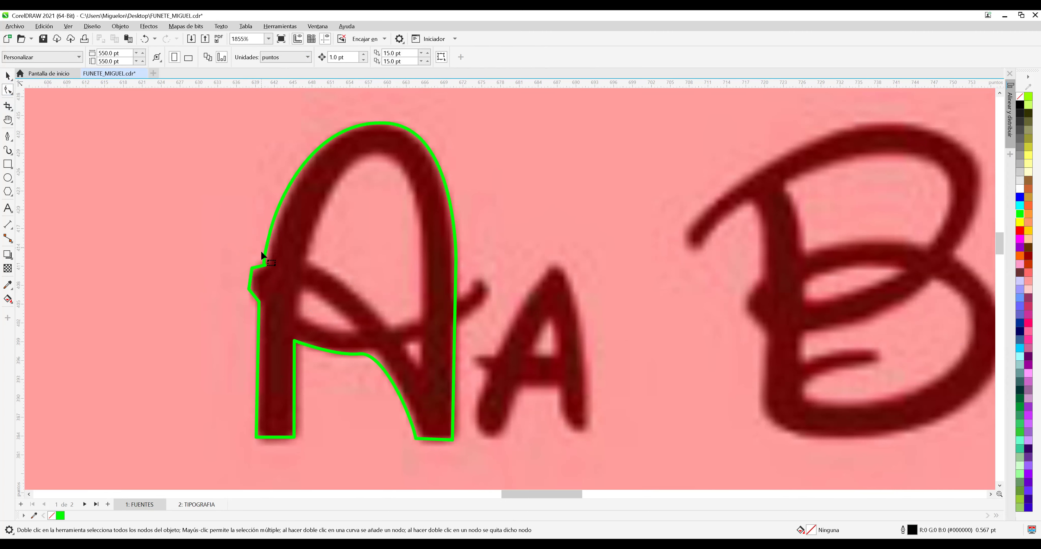
click(265, 267)
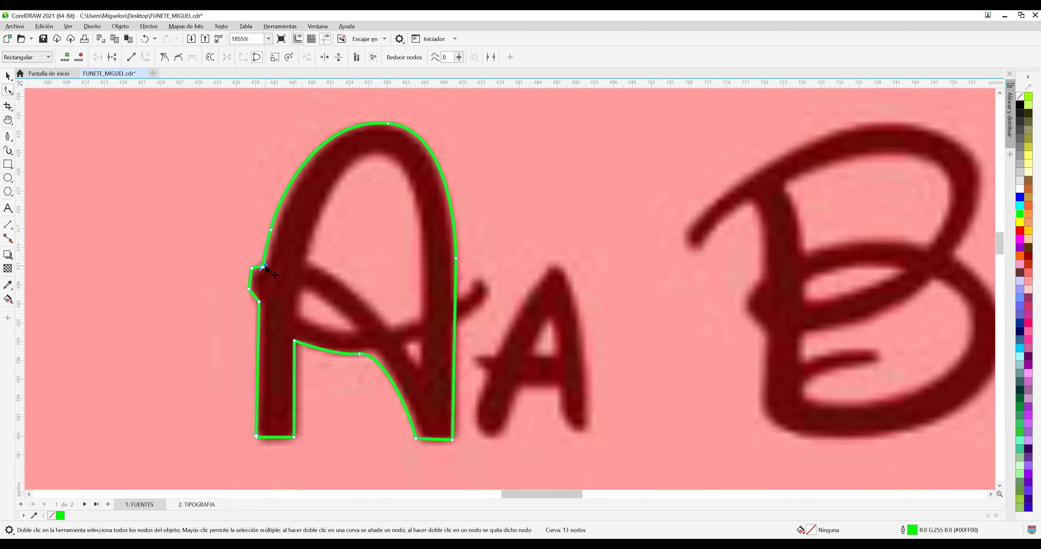
click(271, 228)
drag(283, 189, 286, 188)
drag(321, 119, 323, 120)
drag(358, 354, 366, 352)
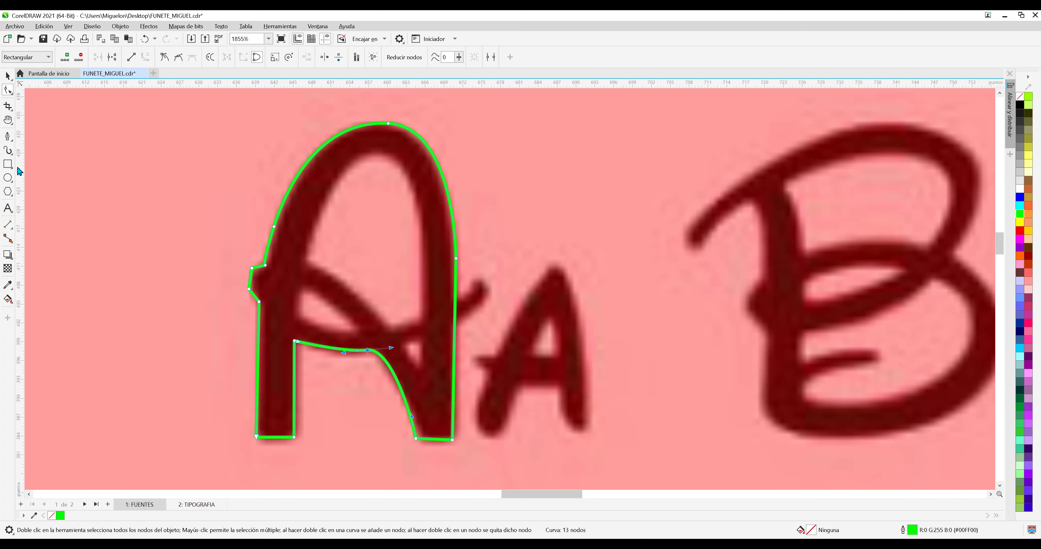
Trace the A's lower-left inner opening as a closed, rounded triangular curve with the Pen tool.
click(8, 137)
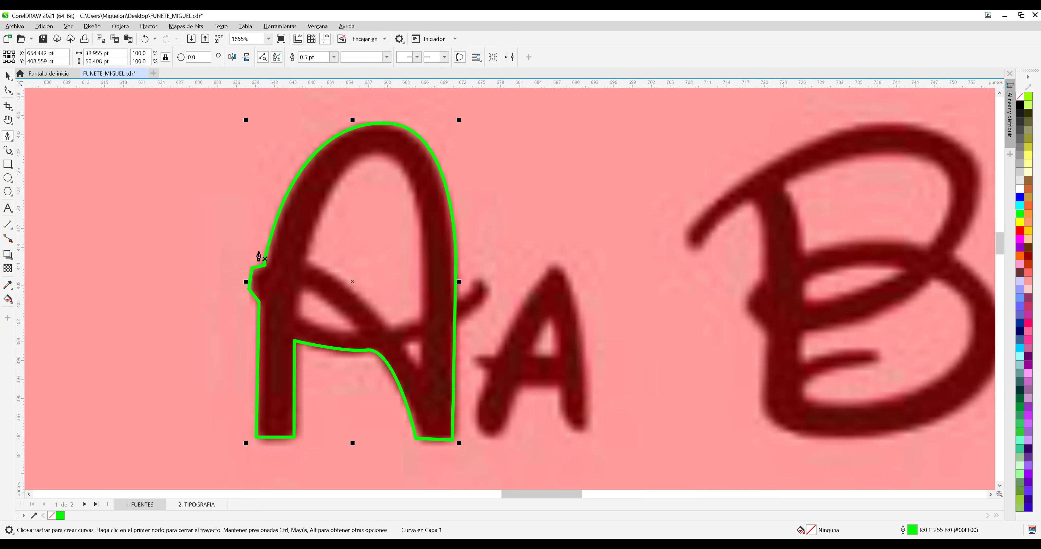
scroll(301, 298, up, 1)
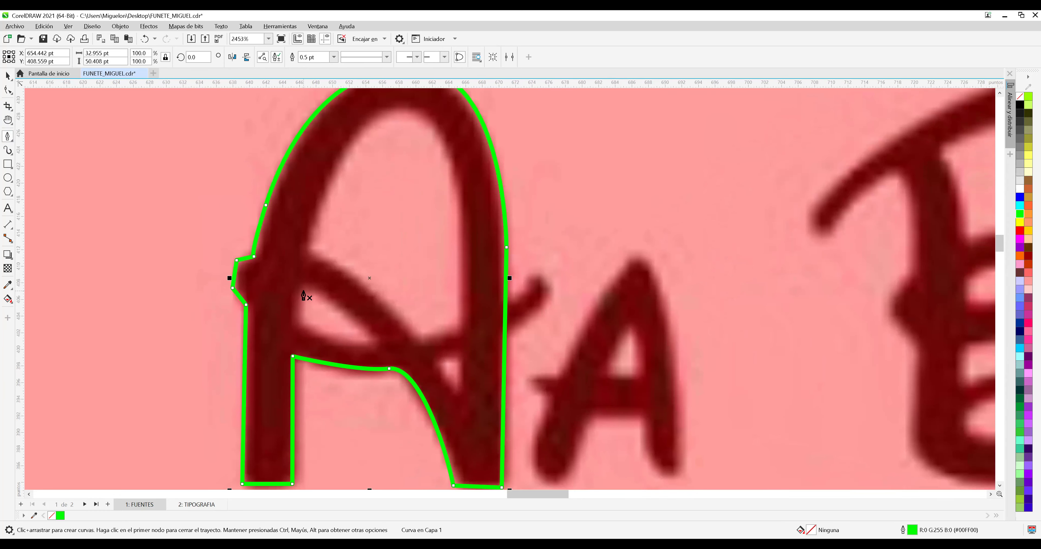
click(295, 300)
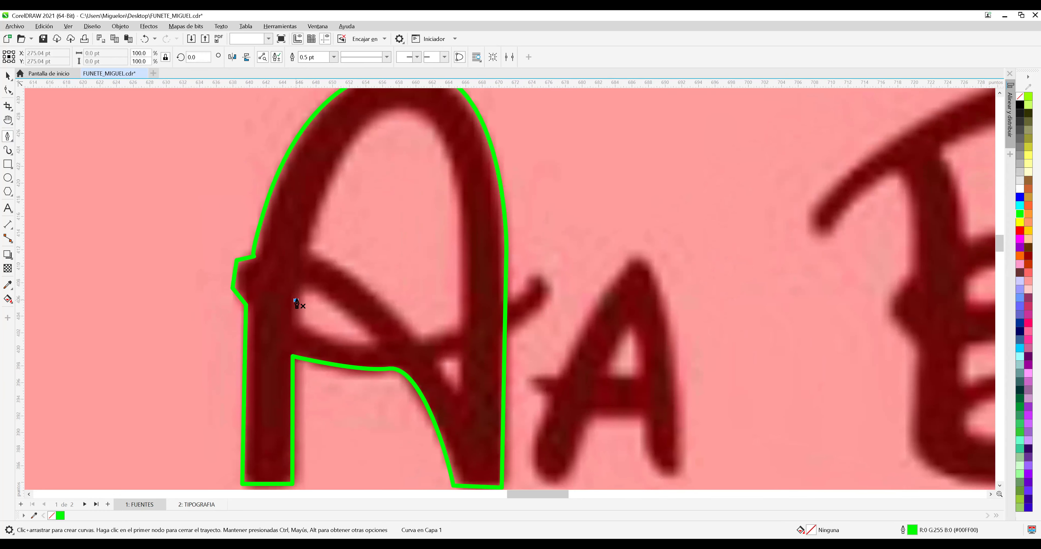
click(312, 288)
drag(325, 300, 326, 298)
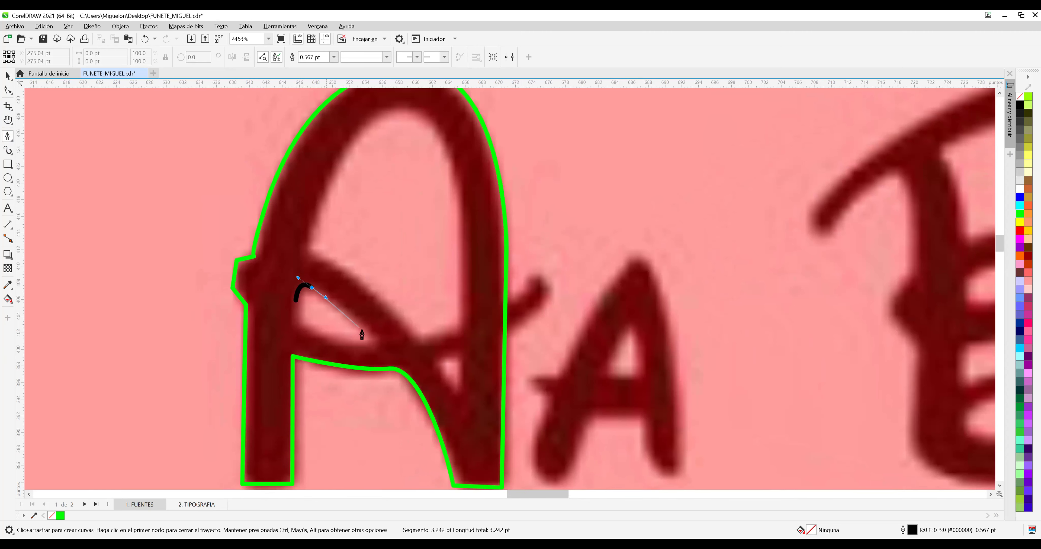
click(375, 338)
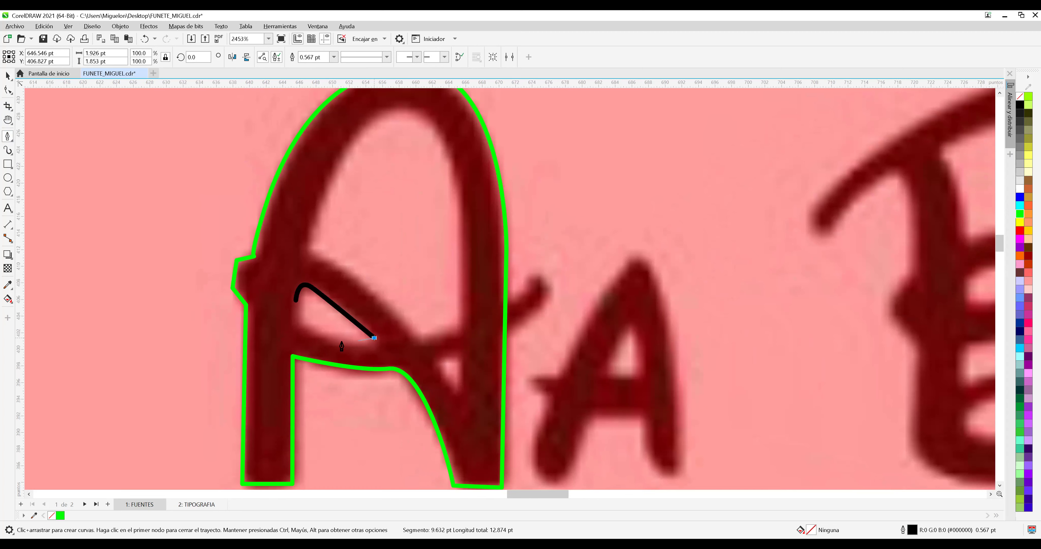
drag(296, 324, 274, 304)
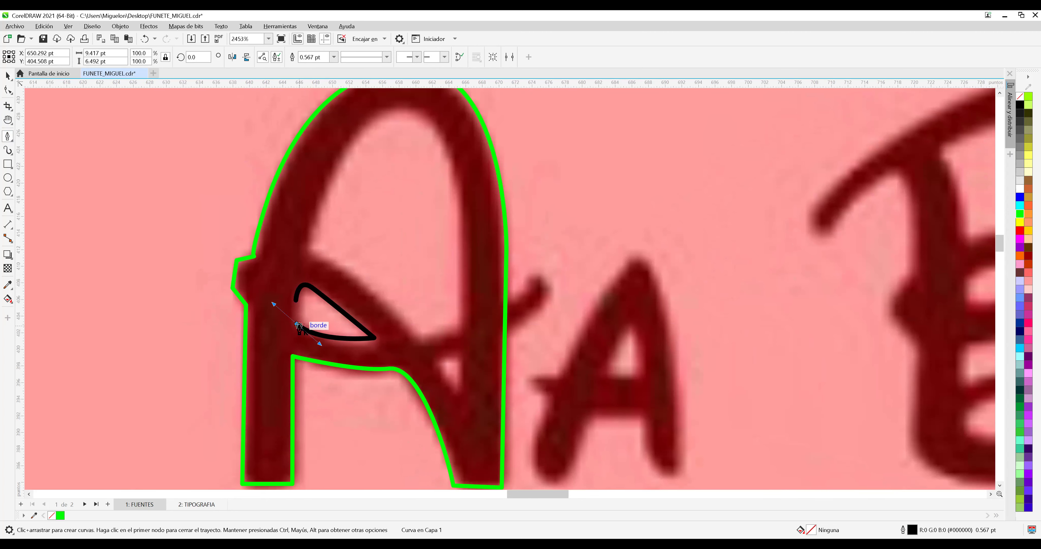
click(296, 324)
click(296, 301)
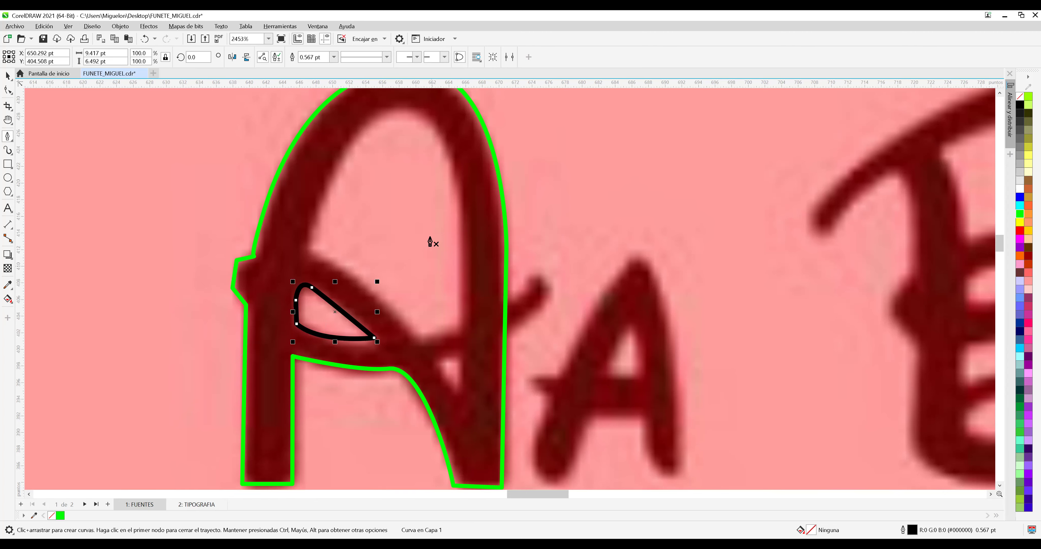
Trace the tiny triangular opening beside the A's right leg as a closed three-node shape.
click(437, 360)
click(457, 358)
click(461, 393)
double_click(460, 393)
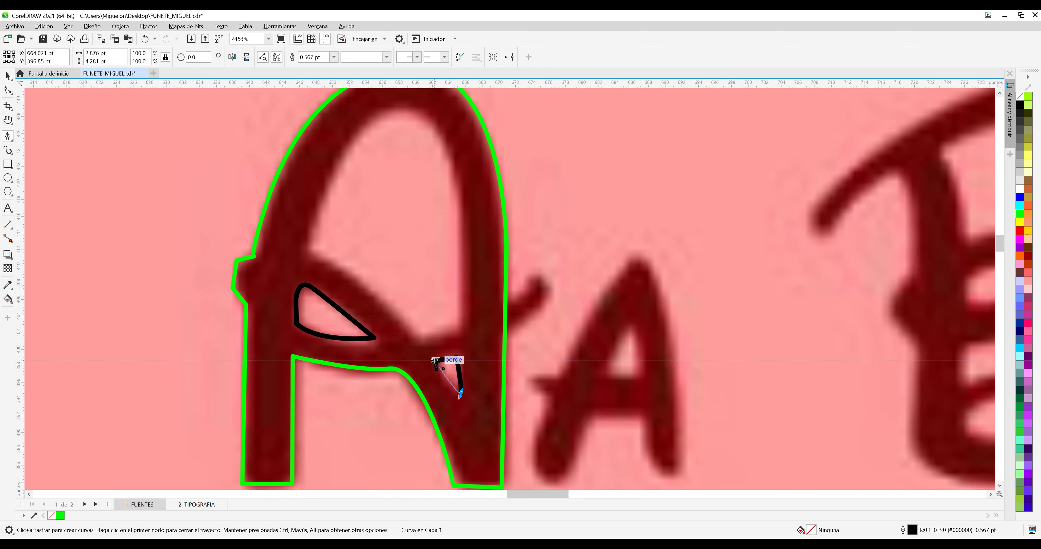
click(436, 361)
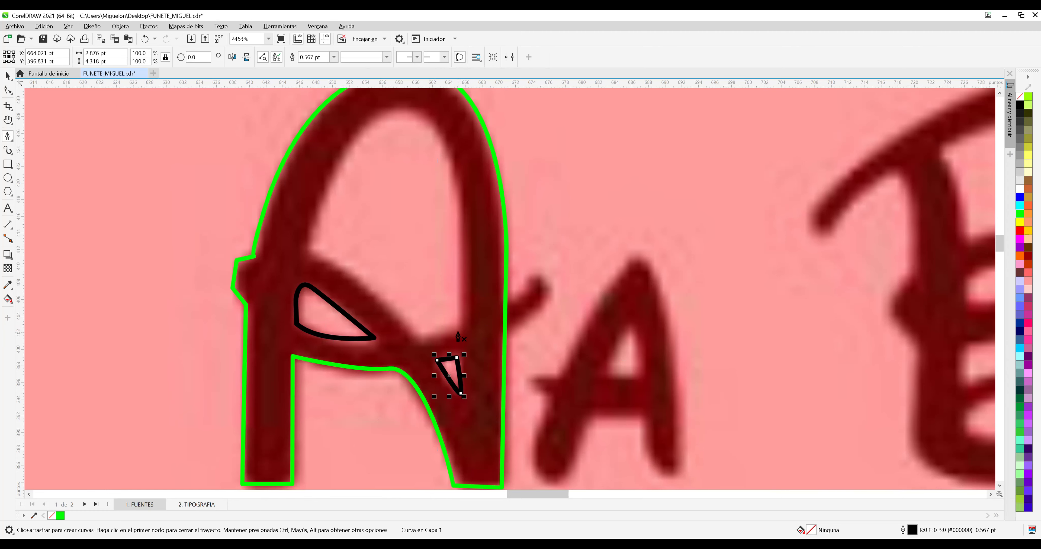
Trace the lower edges of the A's large upper opening from the right corner to the left corner.
click(459, 333)
click(423, 338)
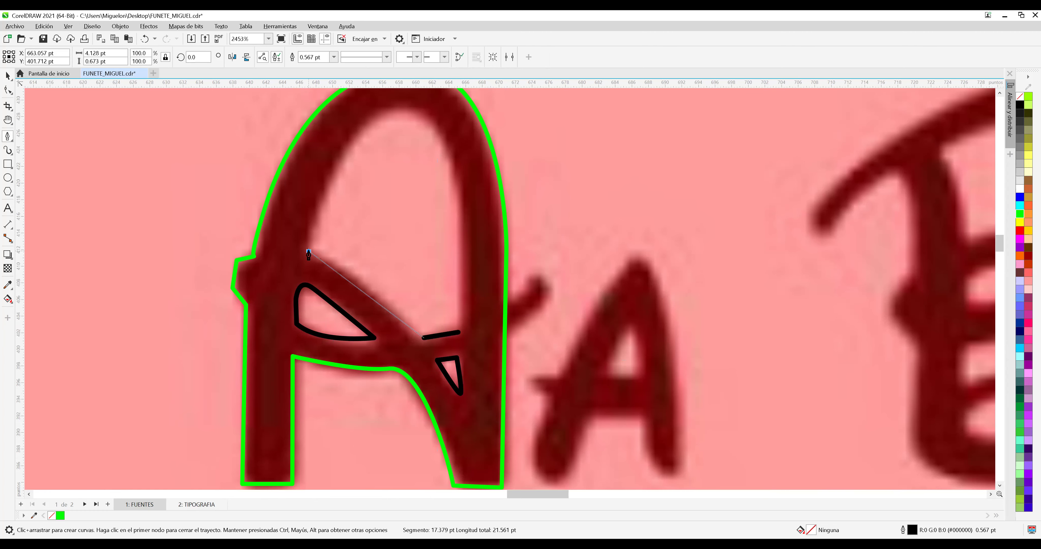
click(309, 250)
Try a curve over the top of the large opening and draw a closed practice polygon beside the letter.
drag(411, 110, 467, 145)
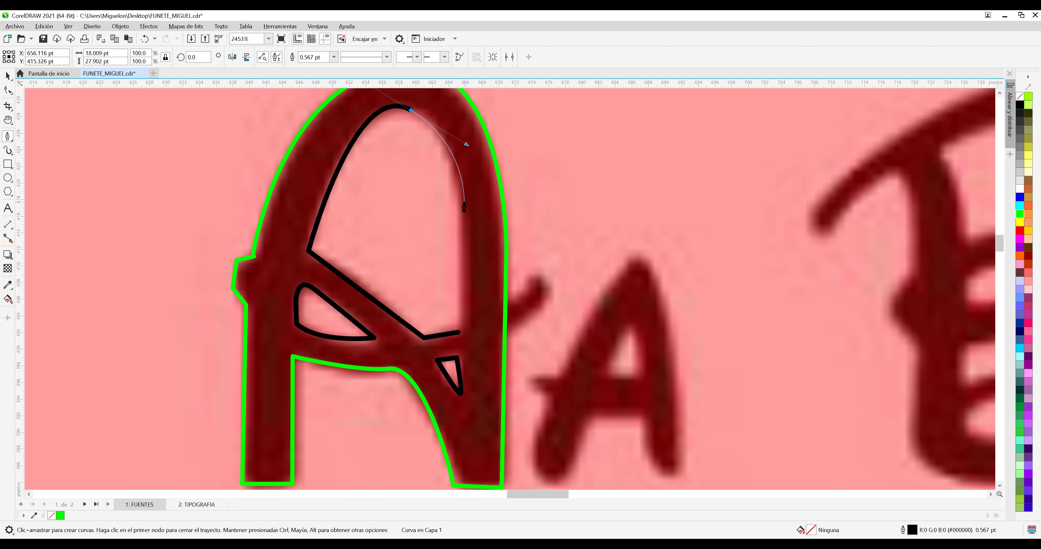
key(space)
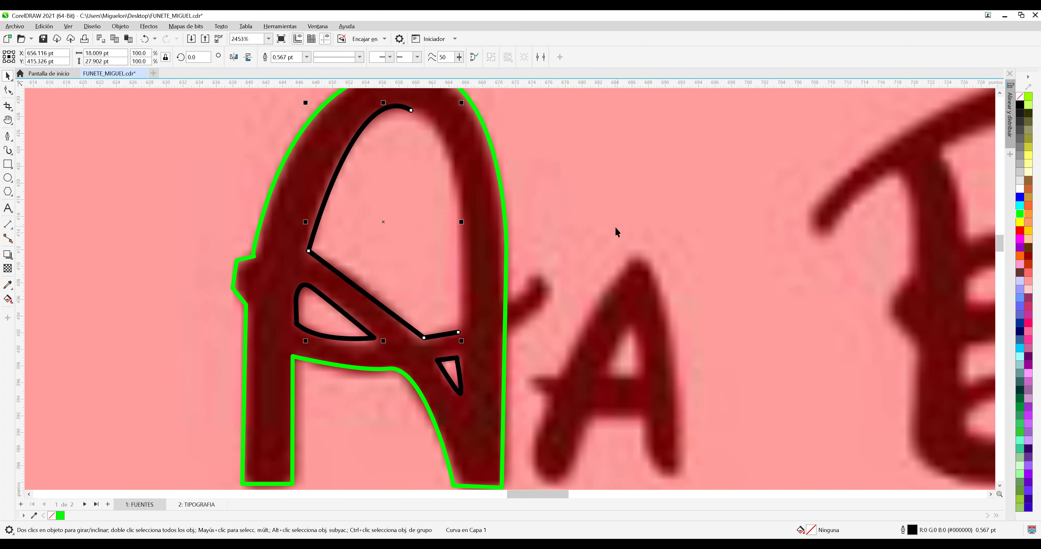
key(space)
drag(612, 173, 603, 269)
click(765, 355)
click(787, 255)
click(727, 185)
click(629, 191)
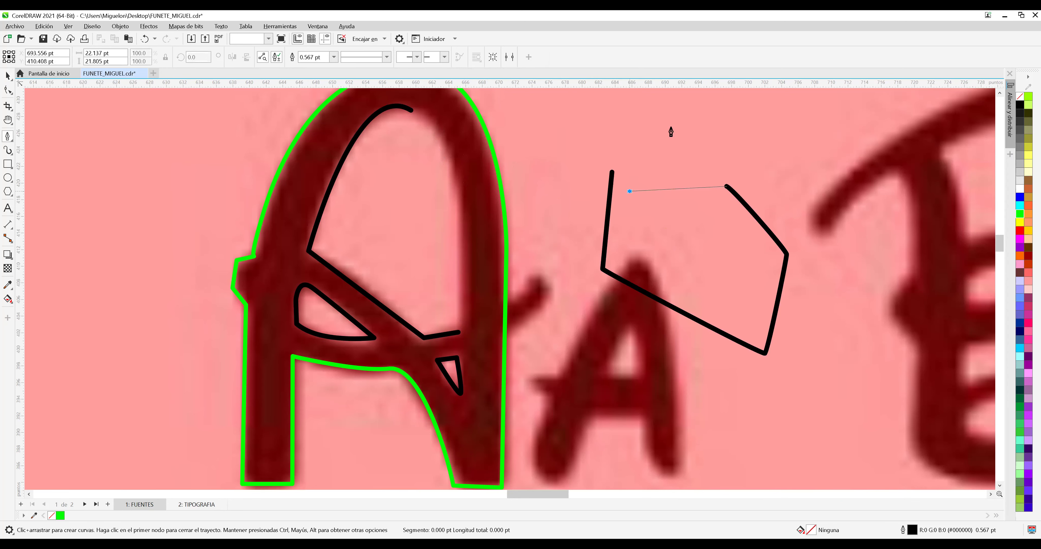
click(671, 127)
click(611, 172)
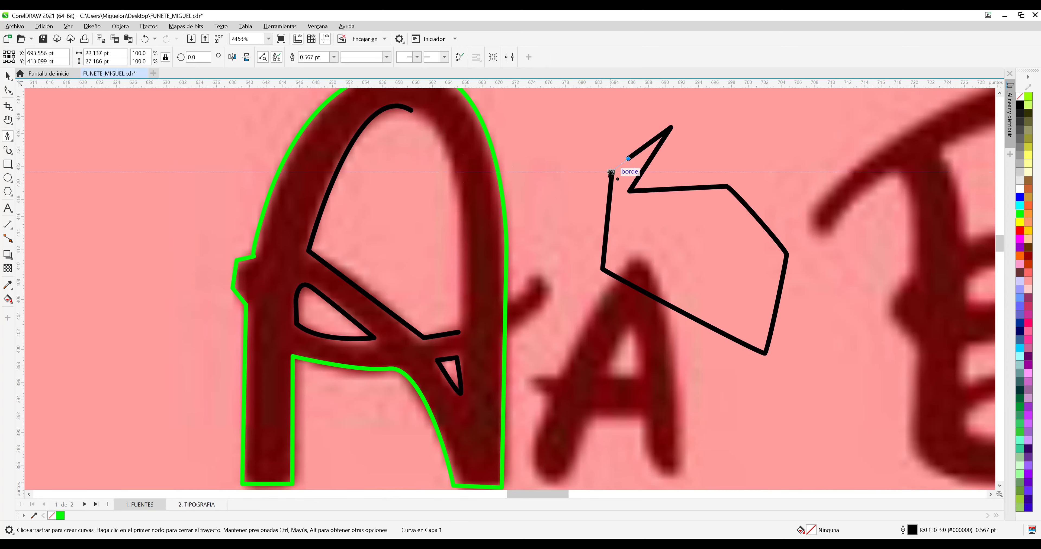
key(space)
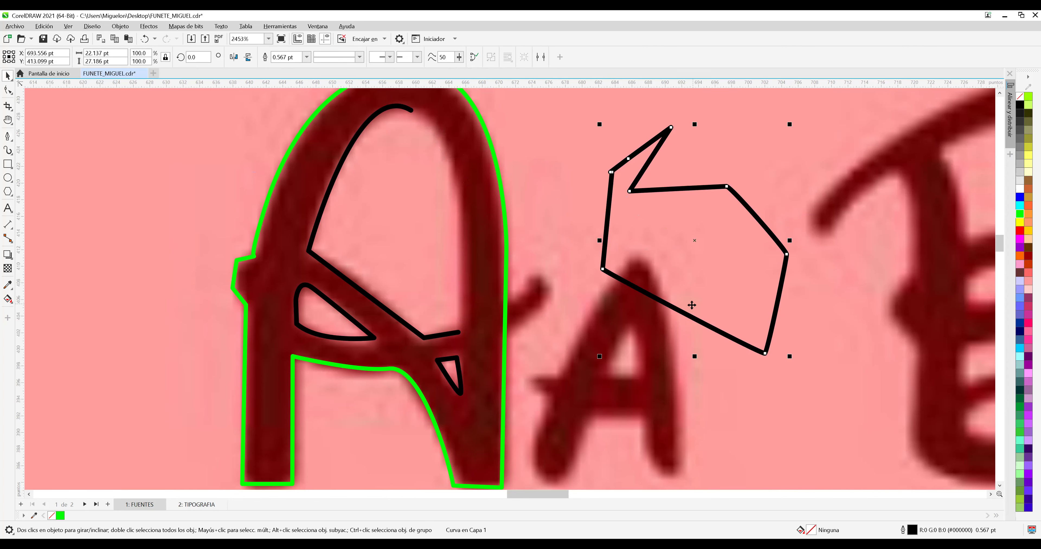
Undo the practice polygon and the last curve segment of the A's large upper opening.
key(ctrl+z)
key(ctrl+z)
key(ctrl+z)
key(ctrl+z)
key(ctrl+z)
key(ctrl+z)
key(ctrl+z)
key(ctrl+z)
key(ctrl+z)
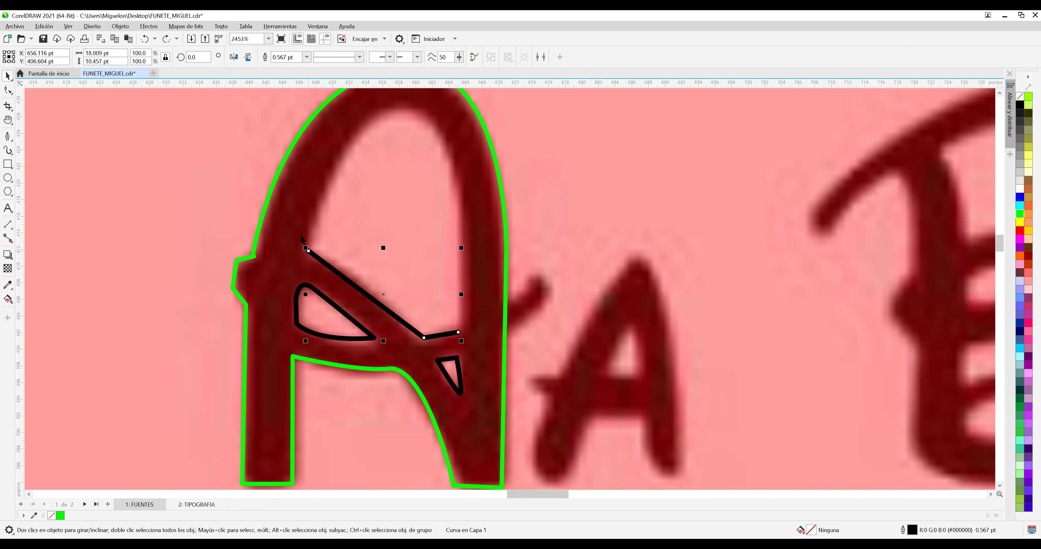
Continue the large opening from its left corner, curve it over the top and close it at the starting node.
click(7, 137)
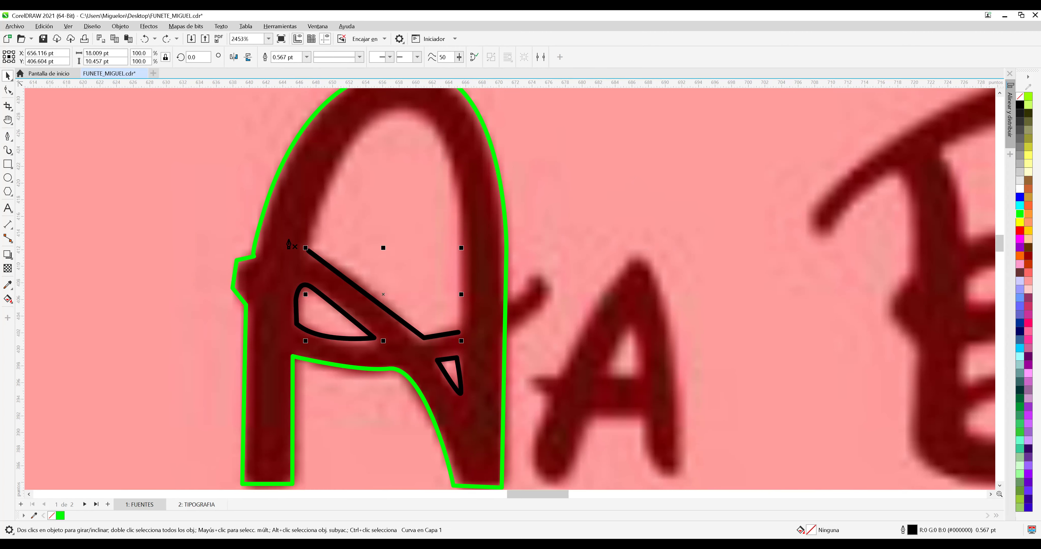
click(308, 251)
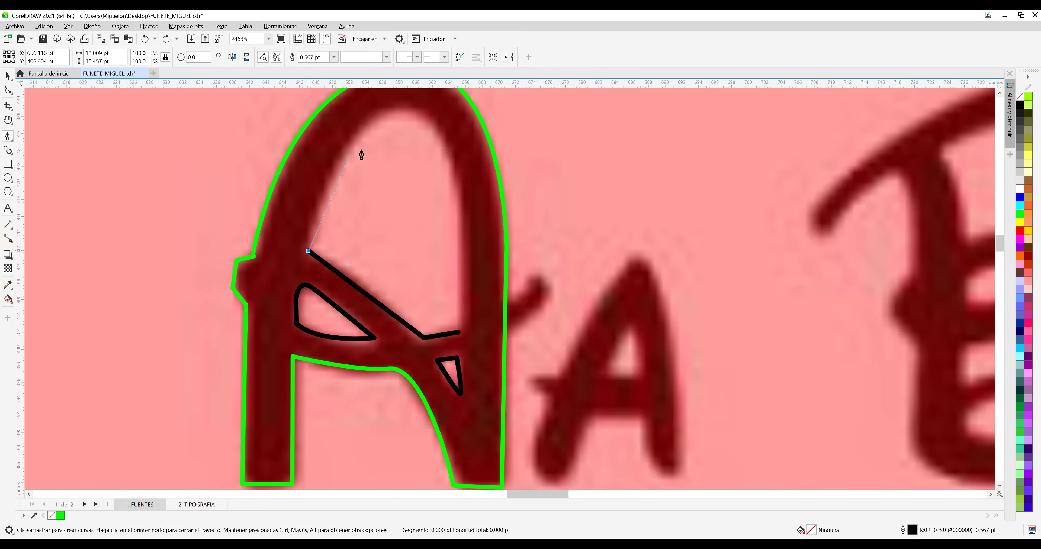
drag(402, 117, 455, 128)
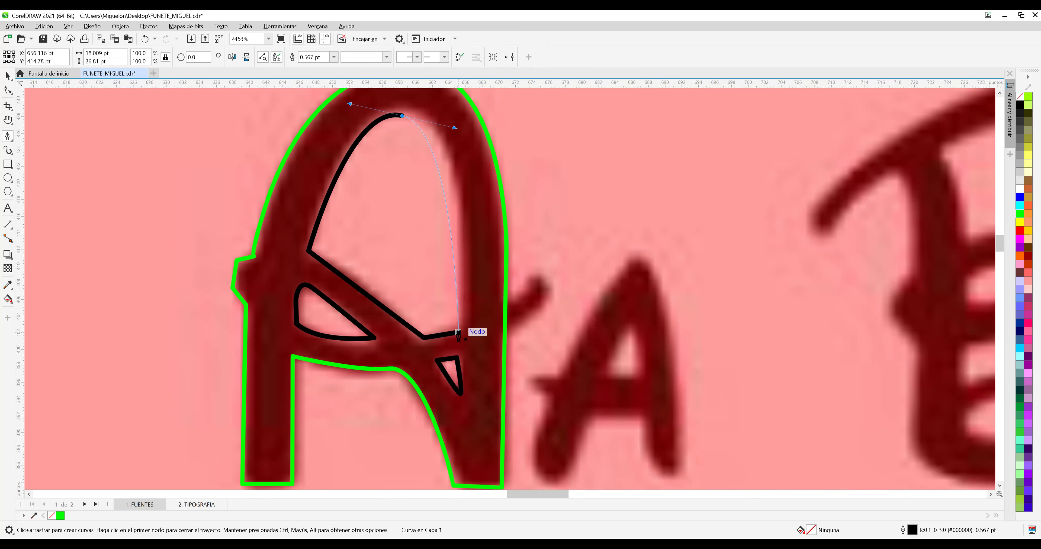
drag(458, 333, 446, 342)
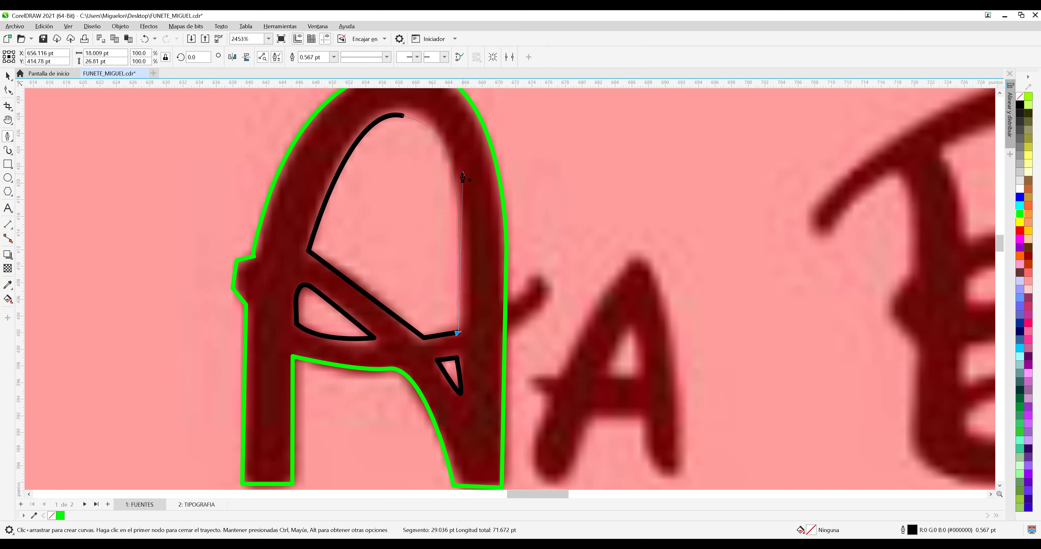
drag(460, 168, 460, 169)
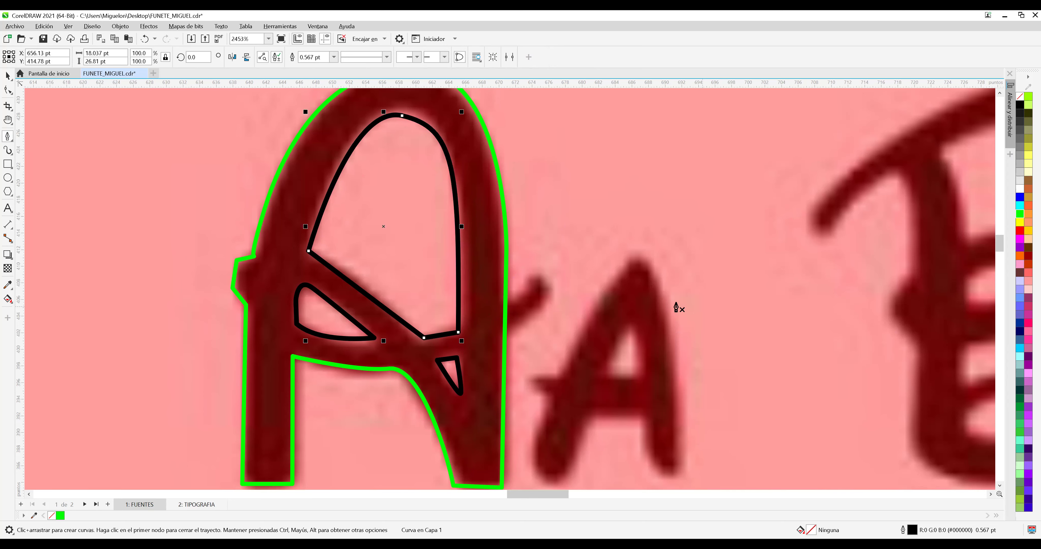
Select all four traced A curves and place a copy of them on the blank page beside the reference image.
key(space)
scroll(450, 210, down, 2)
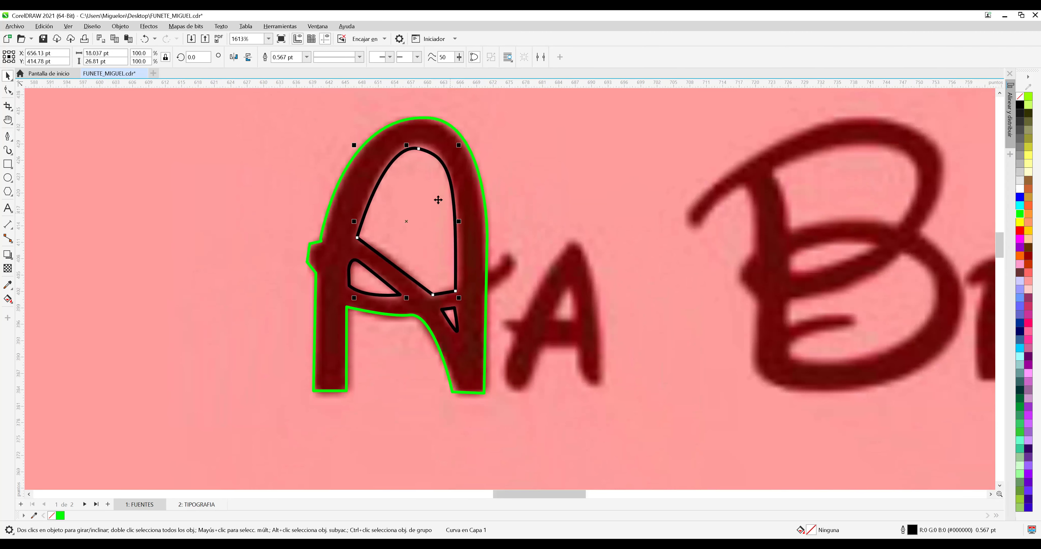
drag(231, 99, 566, 428)
scroll(495, 342, down, 4)
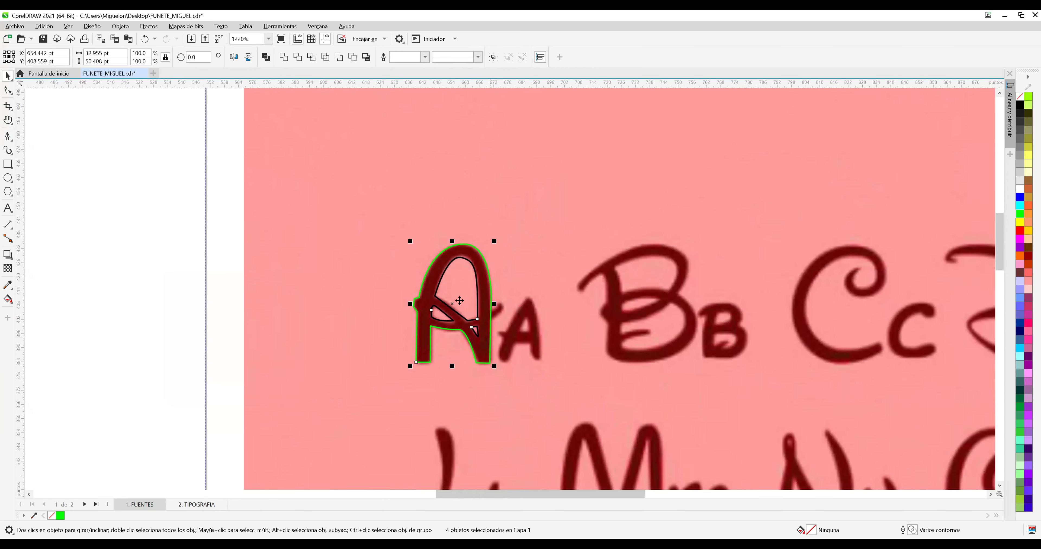
drag(458, 299, 116, 239)
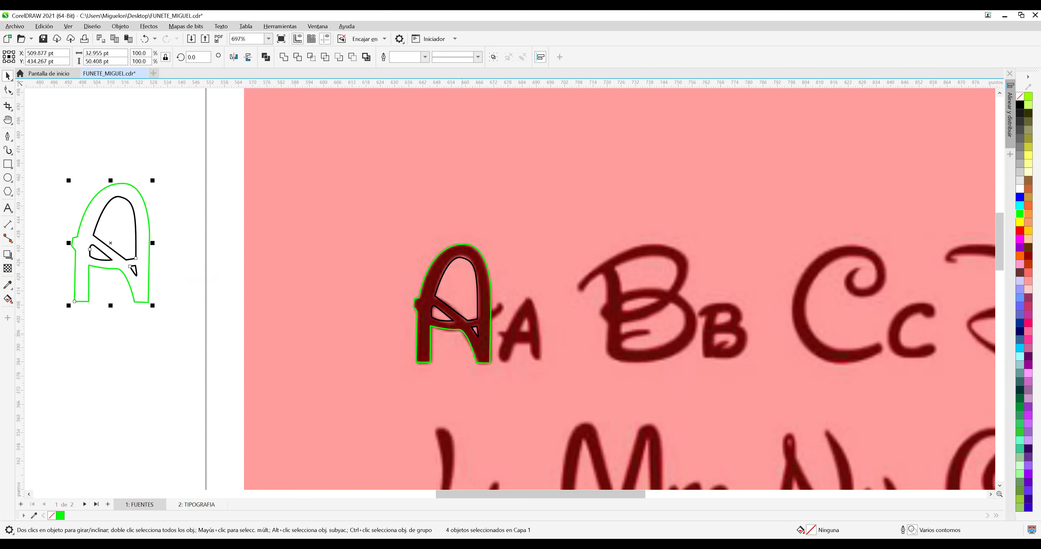
Enlarge the copied A to about 357 × 546 pt and position it between the page's upper and lower guidelines.
drag(490, 496, 395, 446)
scroll(333, 172, down, 2)
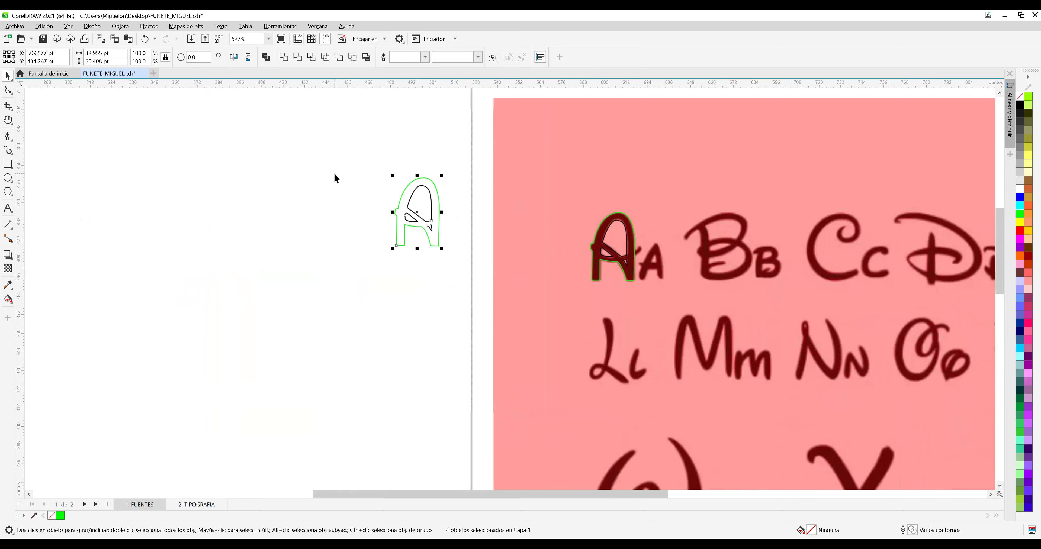
scroll(335, 174, down, 3)
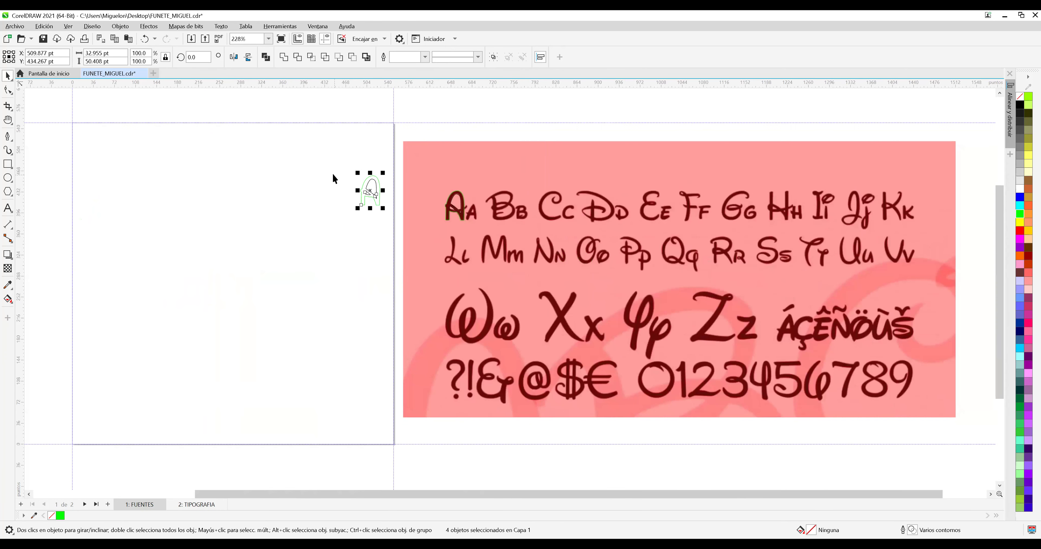
drag(326, 156, 400, 268)
drag(374, 193, 401, 442)
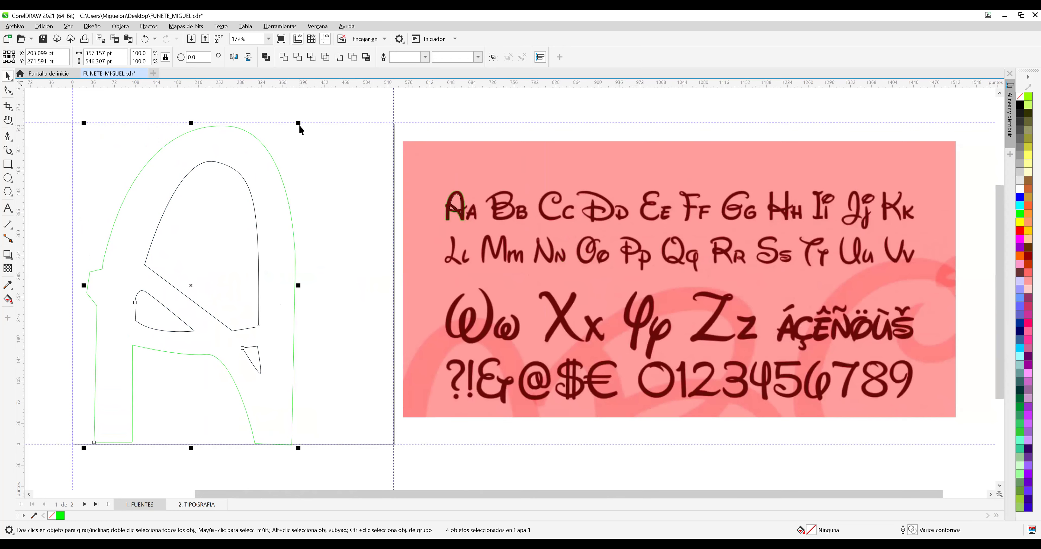
click(302, 136)
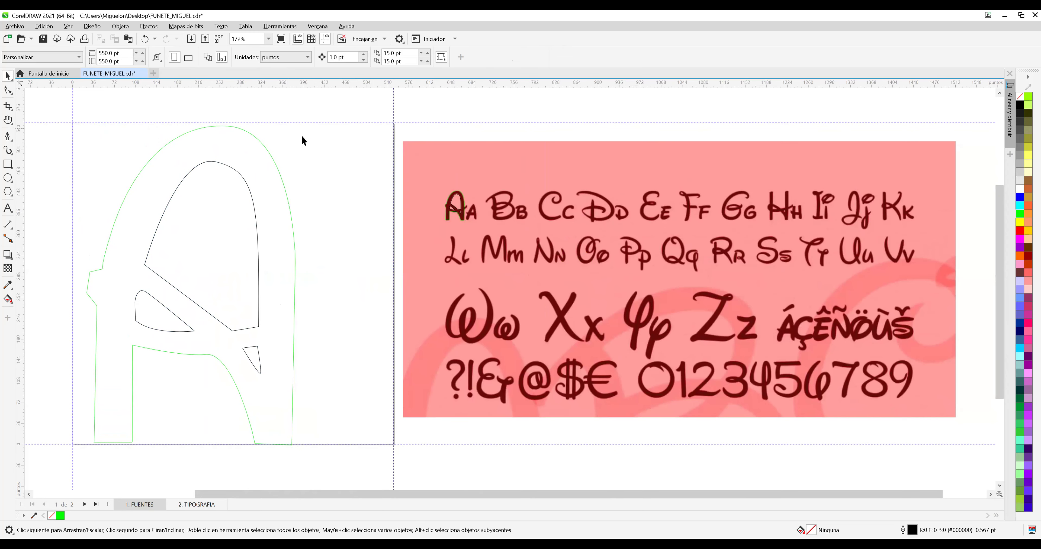
Fill the three inner openings of the enlarged A with purple (#9900CC).
click(260, 364)
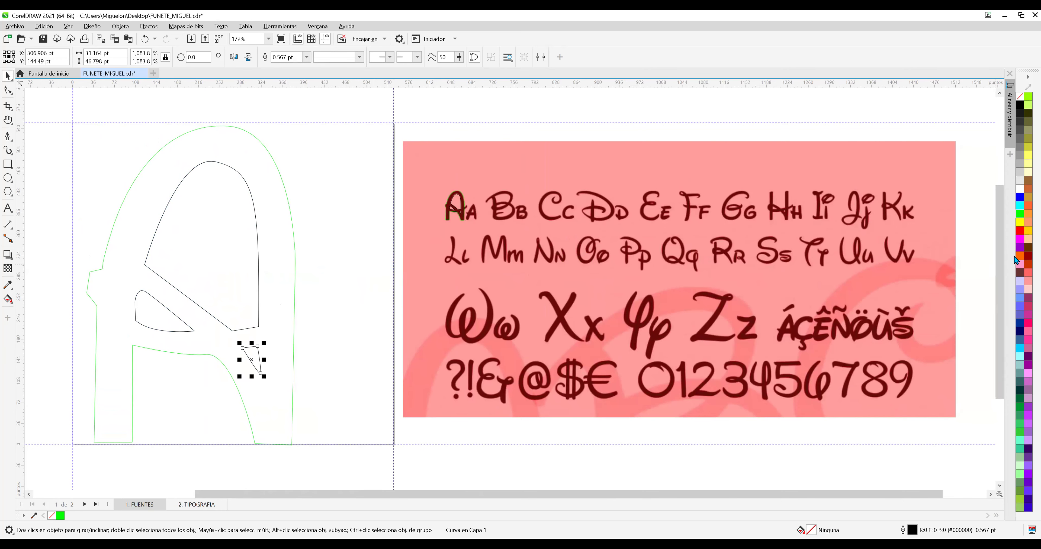
click(1022, 249)
click(168, 314)
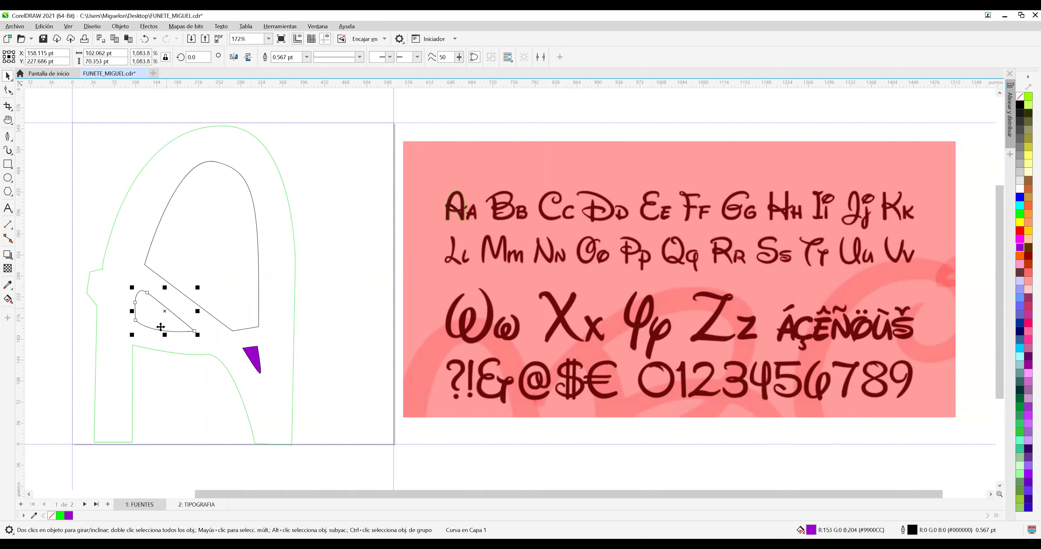
click(69, 517)
click(197, 223)
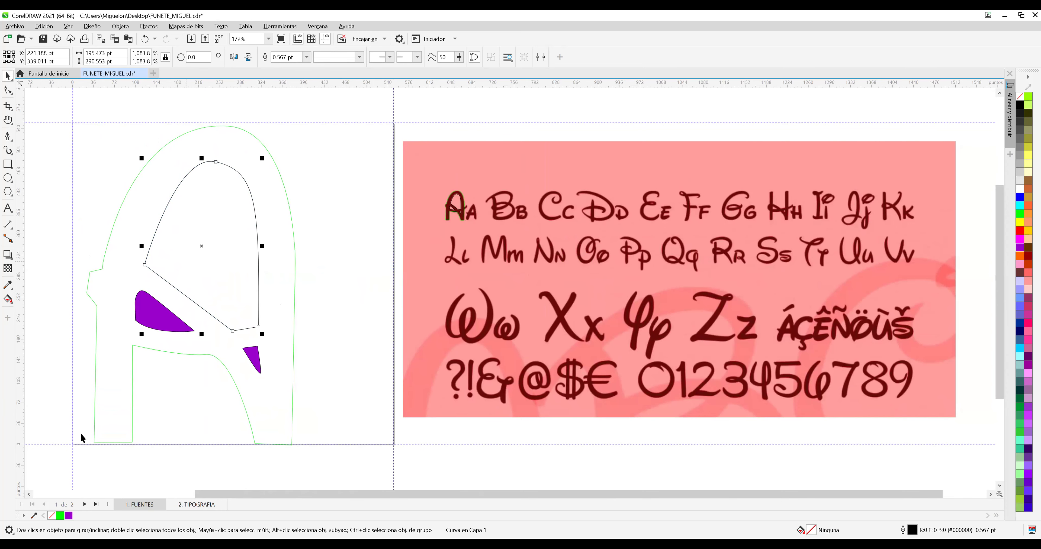
click(69, 517)
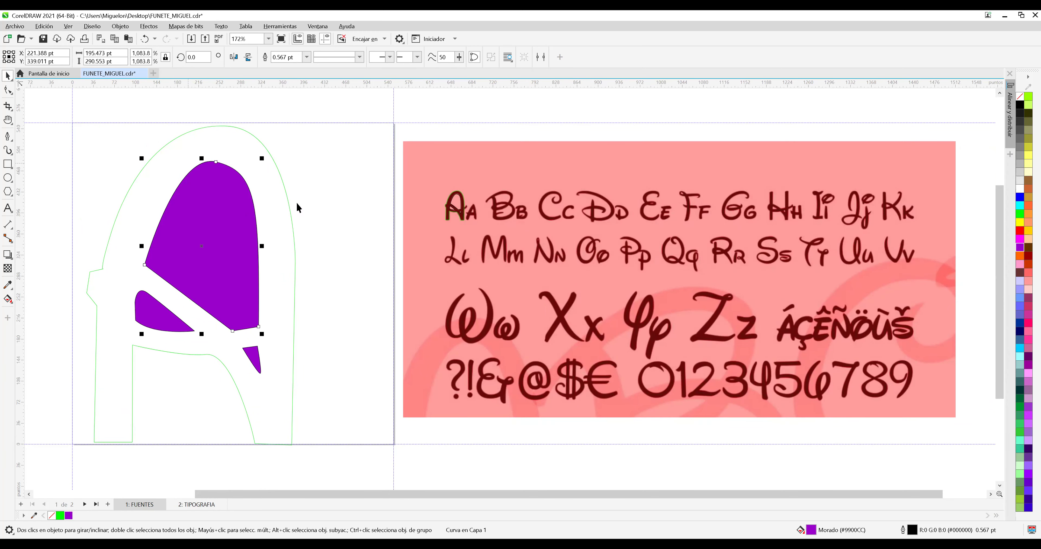
Fill the outer contour of the enlarged A with green (#00FF00).
click(256, 136)
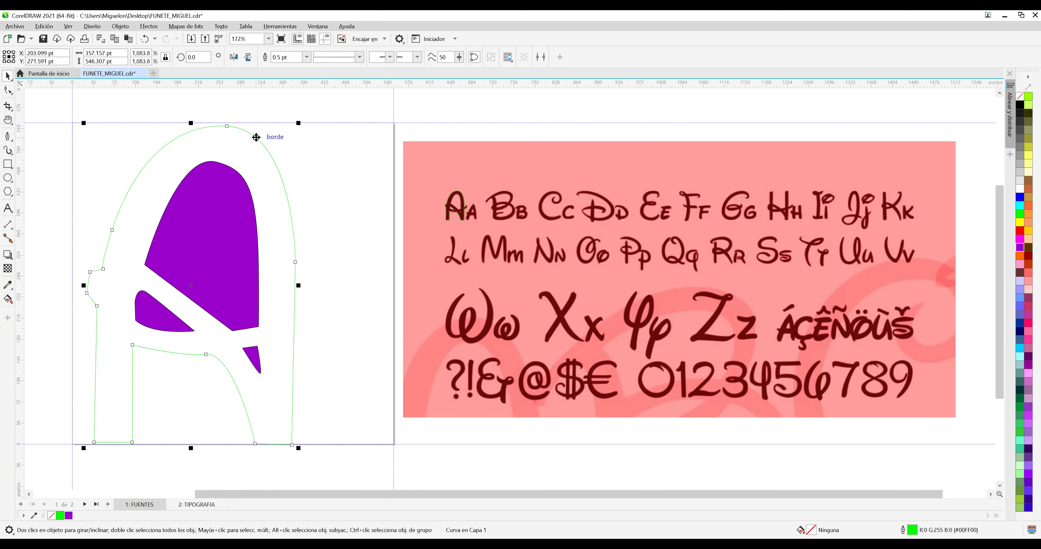
click(59, 516)
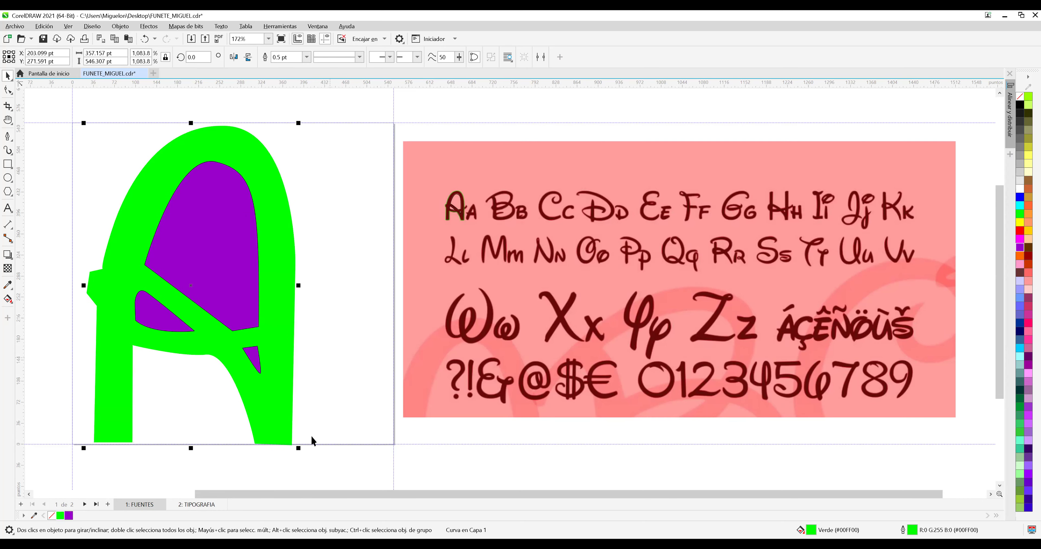
drag(239, 496, 98, 494)
Combine the three inner openings of the enlarged A into one curve and fill it with pale yellow (#FFFF99).
click(402, 233)
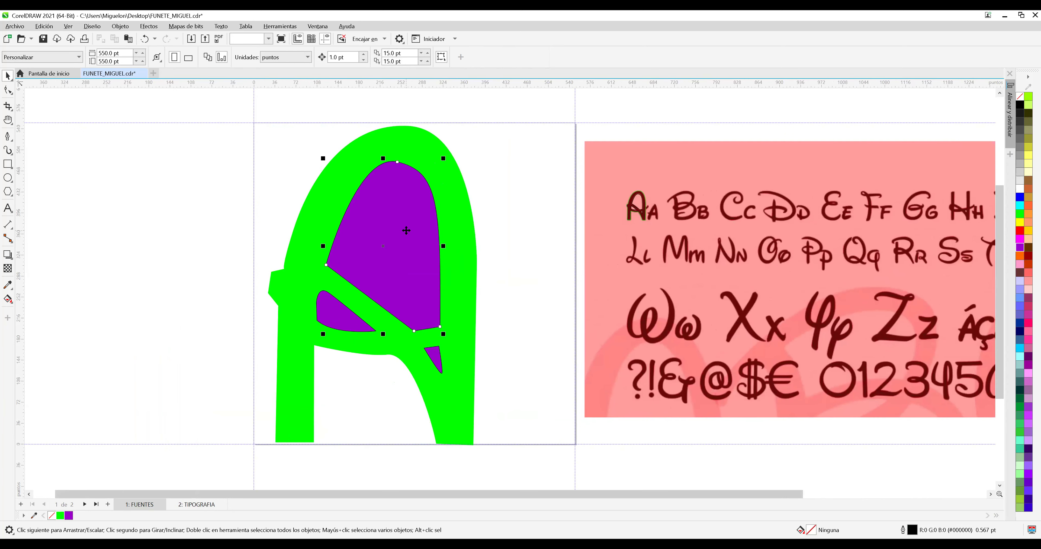
shift+click(439, 355)
shift+click(341, 322)
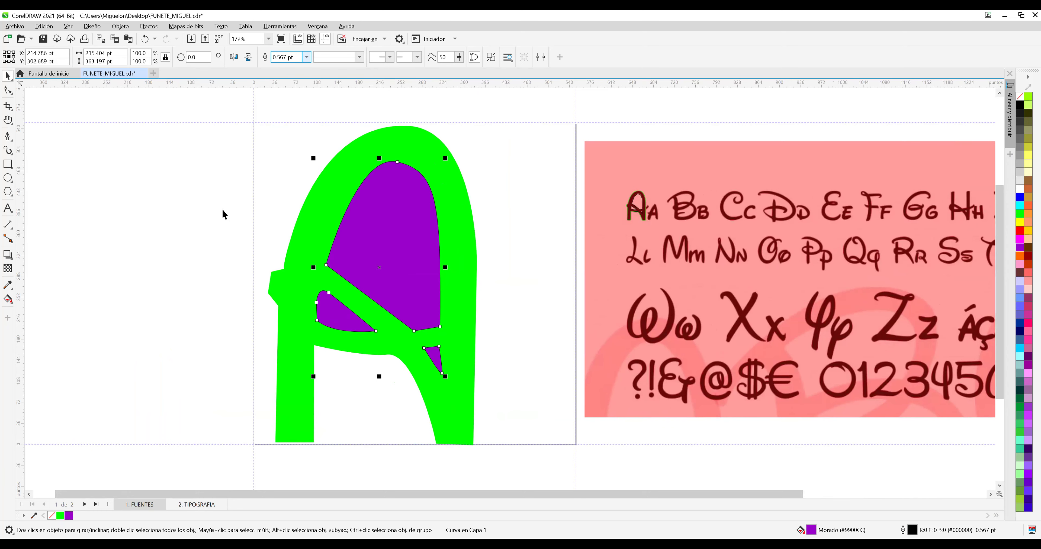
click(197, 255)
click(397, 229)
click(1028, 168)
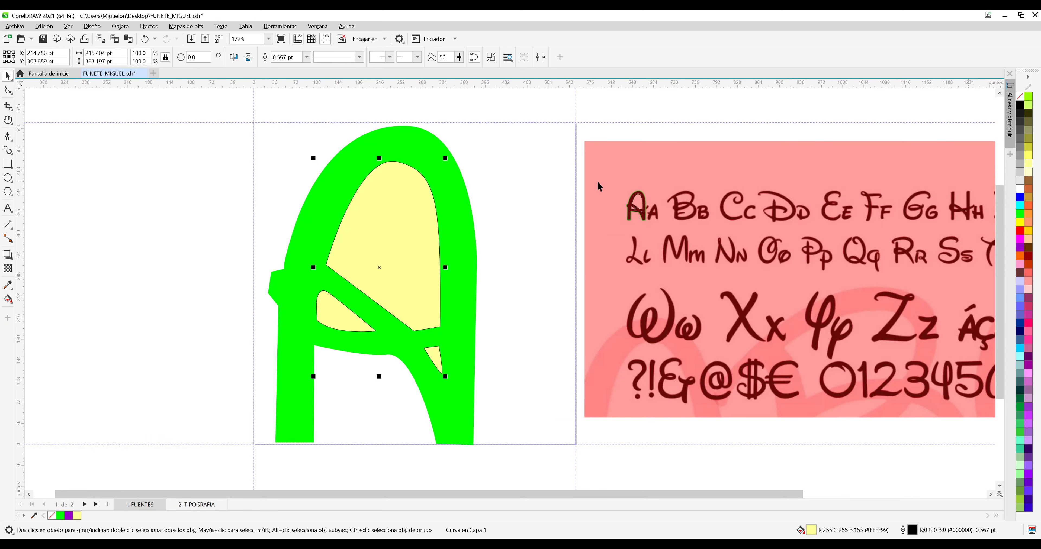
Fill the outer contour of the A with orange (#FF6633) and save the document.
click(464, 191)
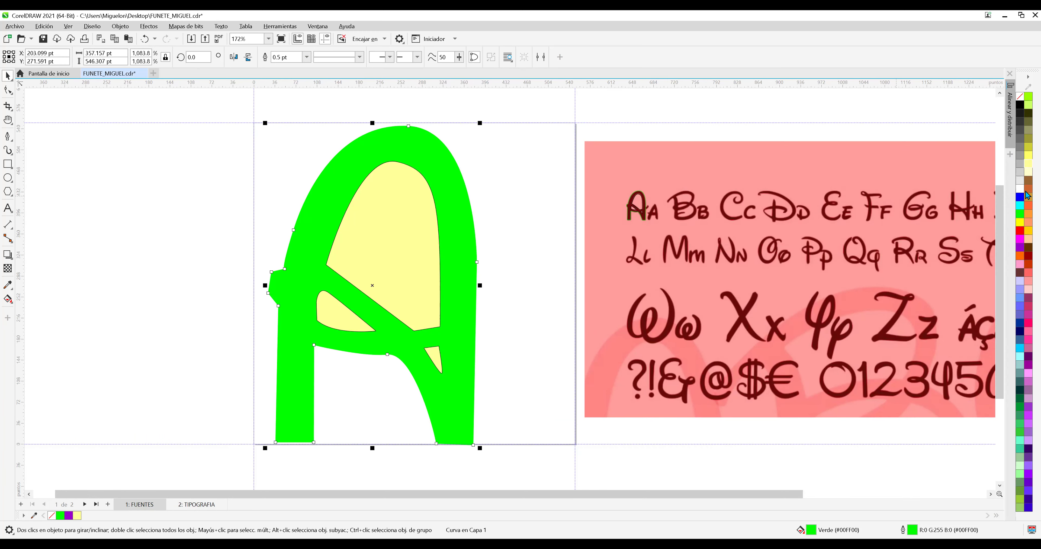
click(1028, 206)
click(576, 191)
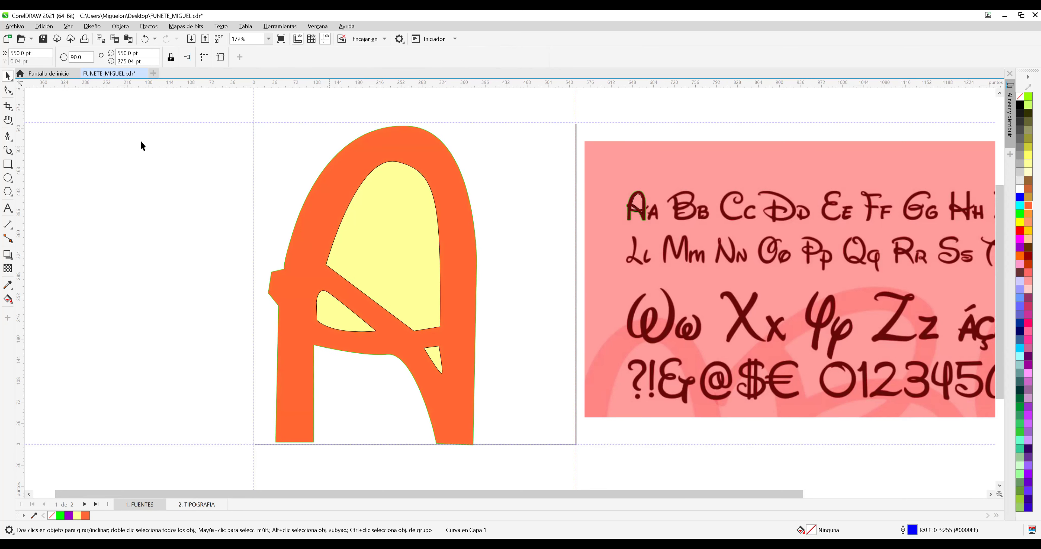
click(43, 39)
Select the orange A together with the yellow openings and trim the openings out of the A.
key(ctrl+a)
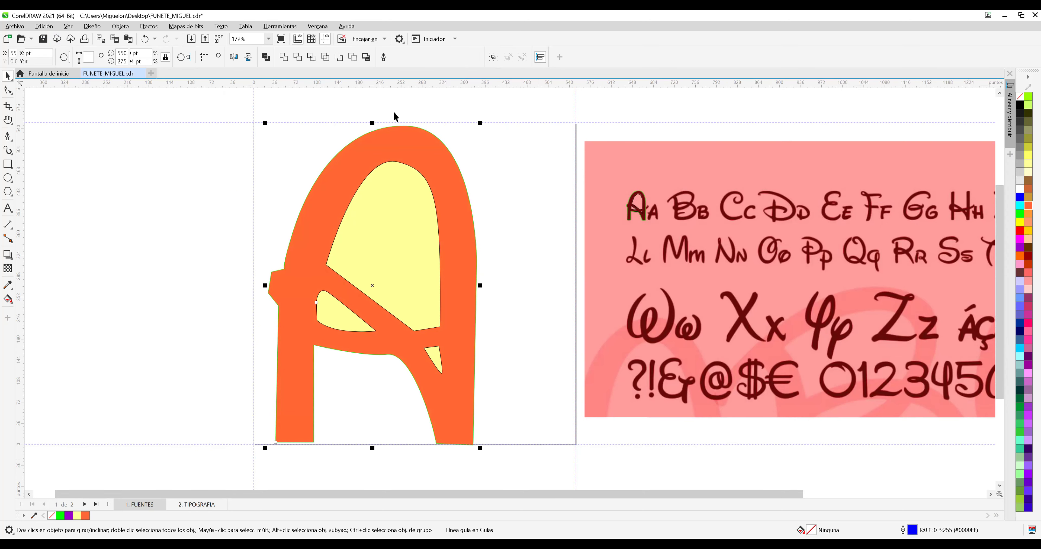
click(297, 59)
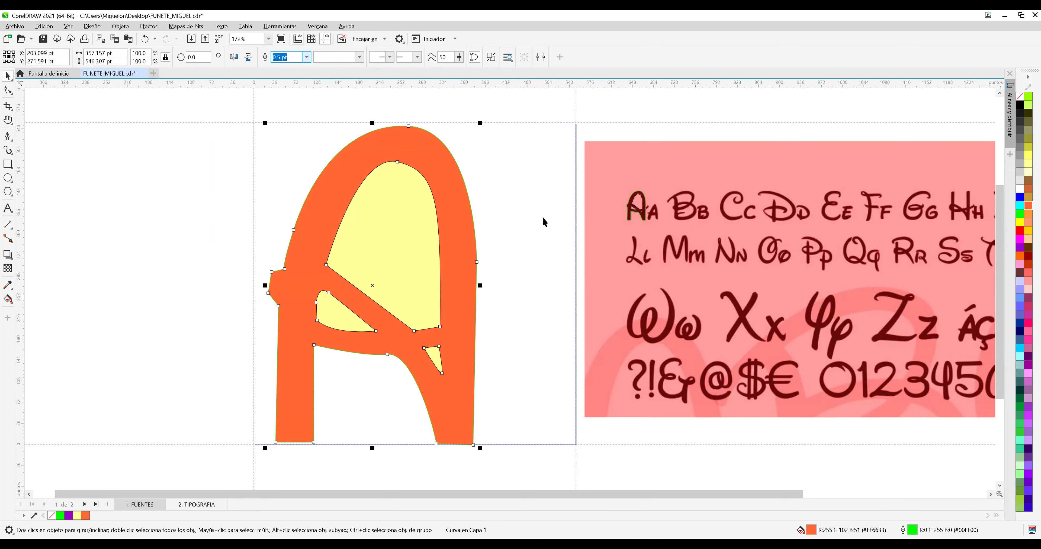
key(Escape)
Move the yellow cutting shapes off the A and delete them.
click(417, 194)
drag(416, 193, 199, 162)
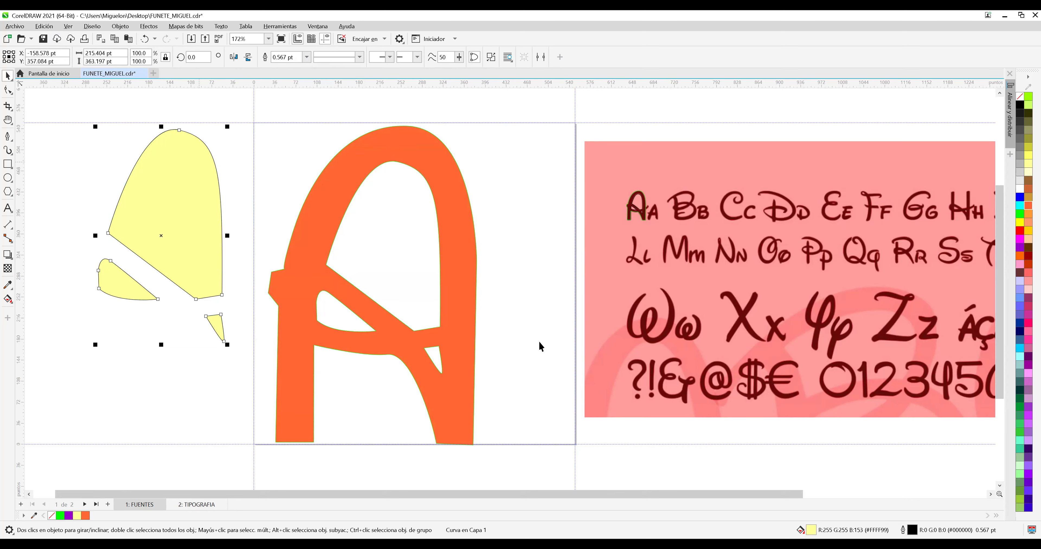
click(212, 165)
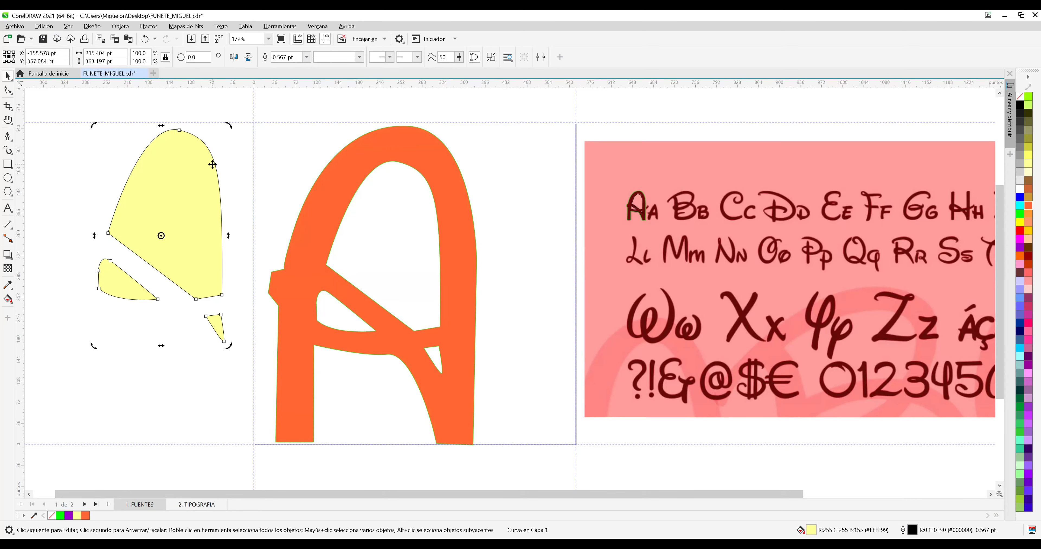
key(Delete)
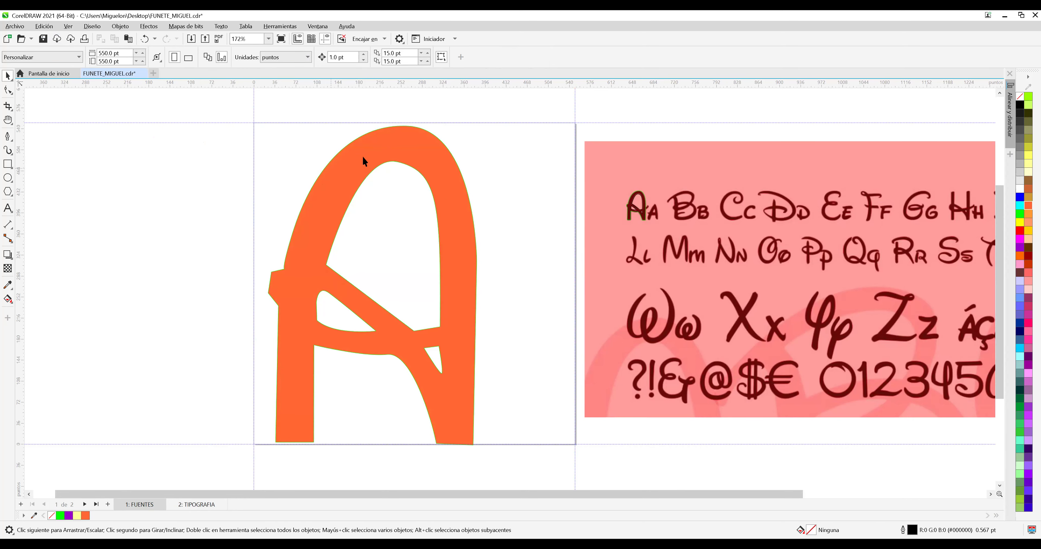
Enlarge the orange A to about 359 × 549 pt and shift it slightly towards the middle of the page.
click(434, 175)
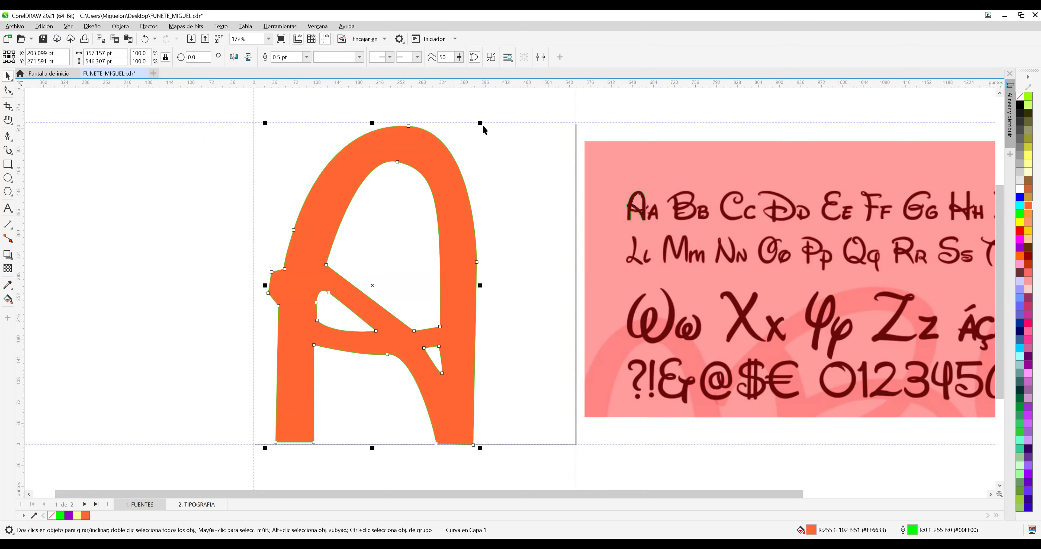
drag(483, 122, 485, 122)
drag(463, 191, 475, 192)
Lower the bottom inner node of the A's left leg onto the lower guideline and fine-tune the right leg's bottom inner node.
scroll(423, 369, up, 1)
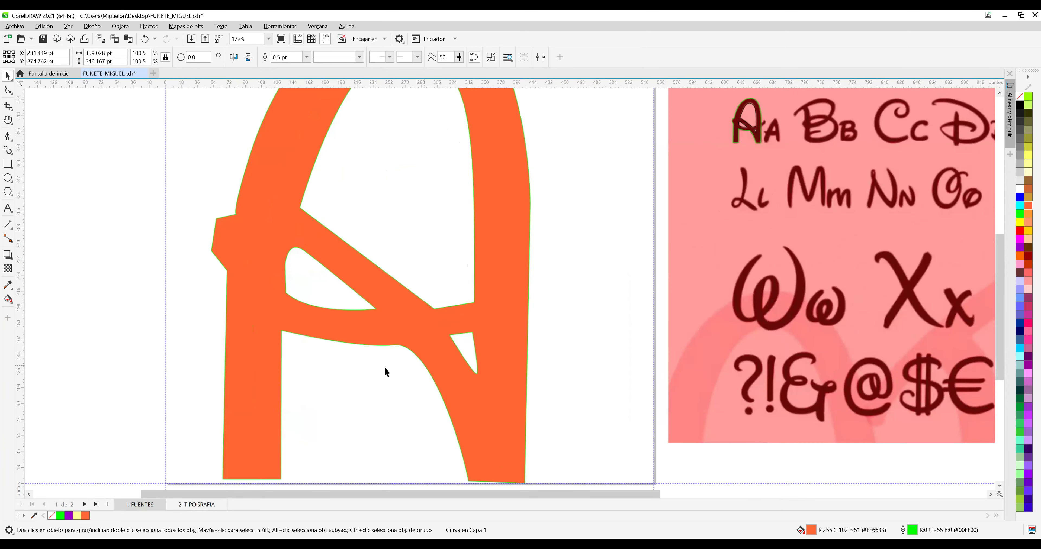
scroll(385, 372, up, 2)
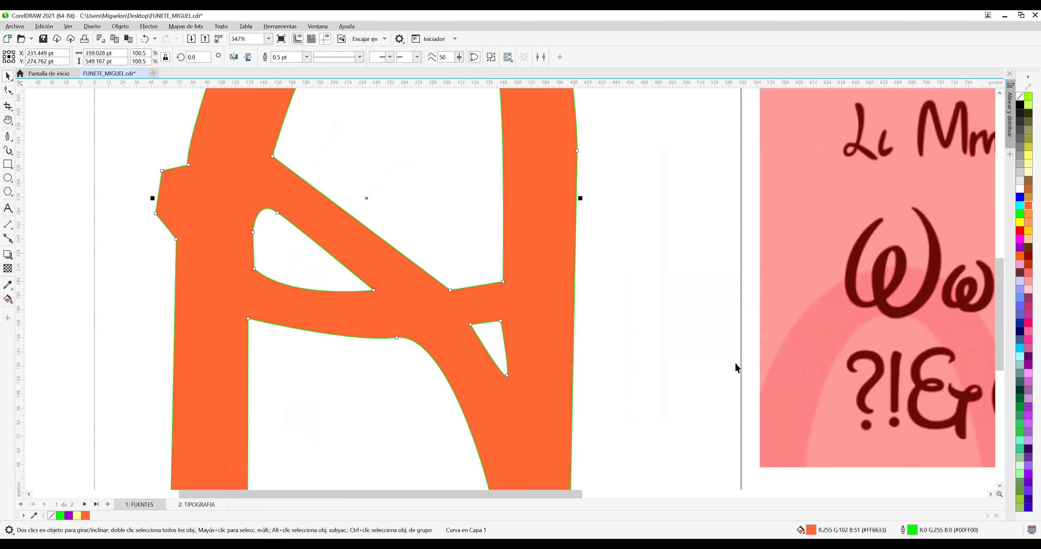
key(h)
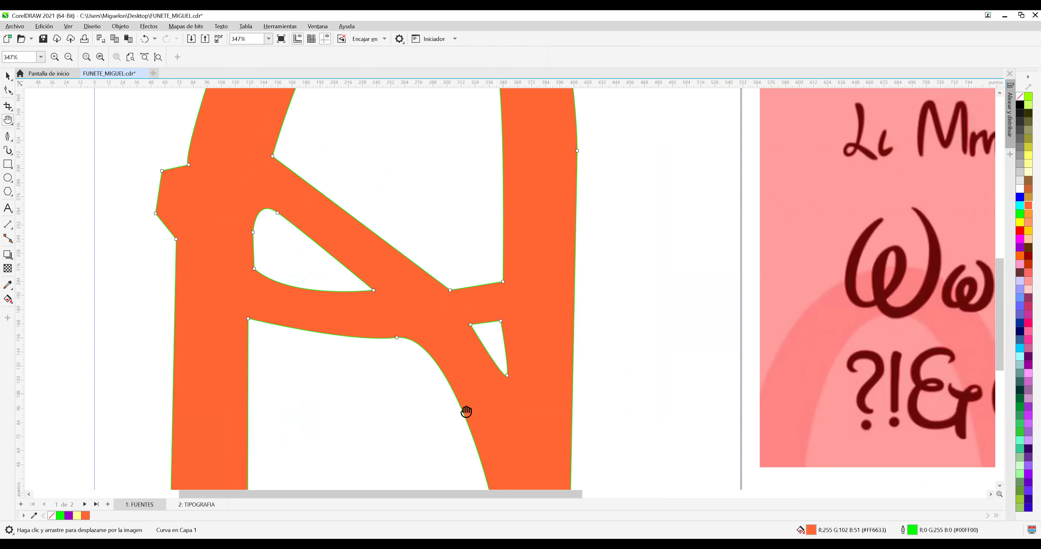
drag(360, 418, 477, 348)
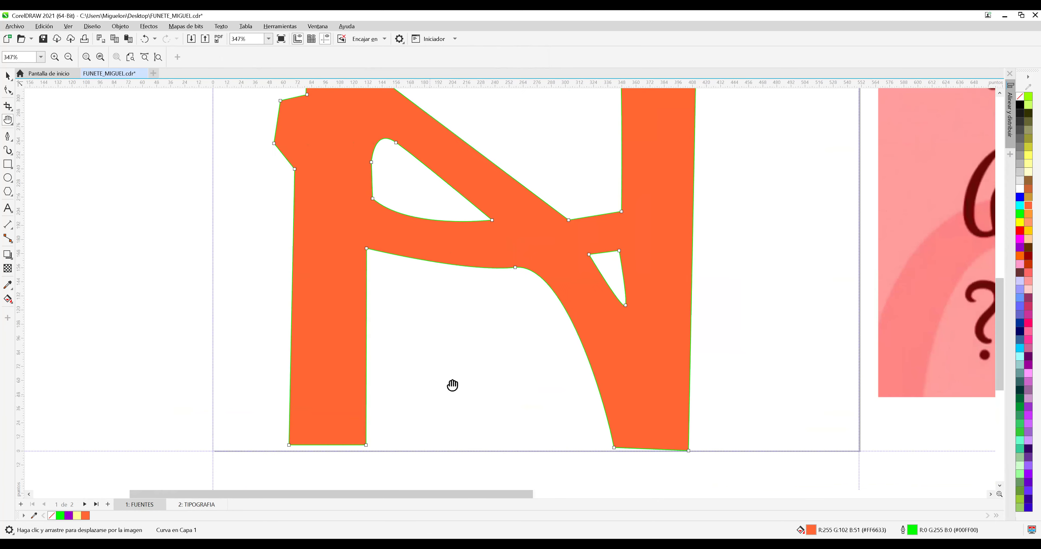
drag(453, 385, 510, 390)
key(space)
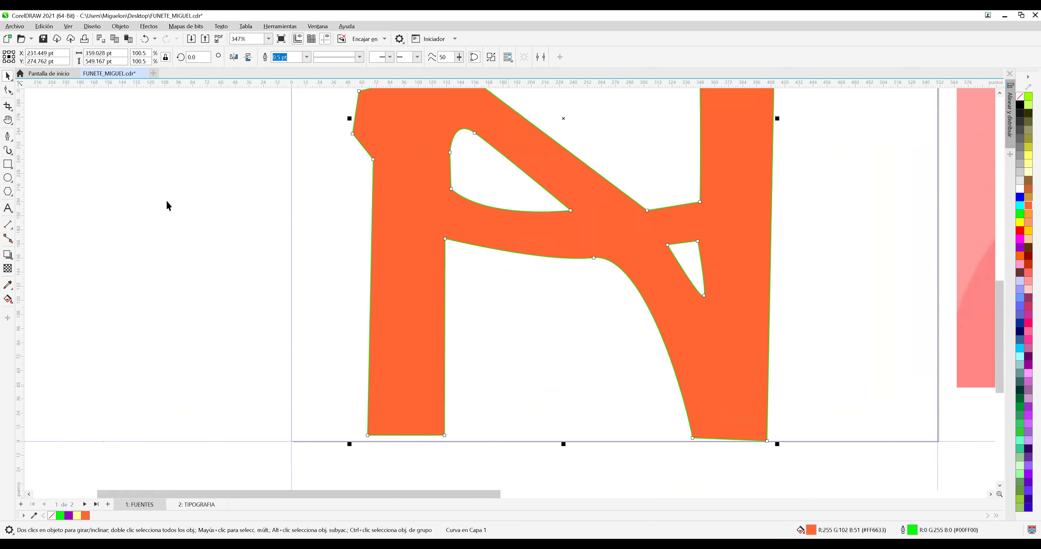
click(8, 137)
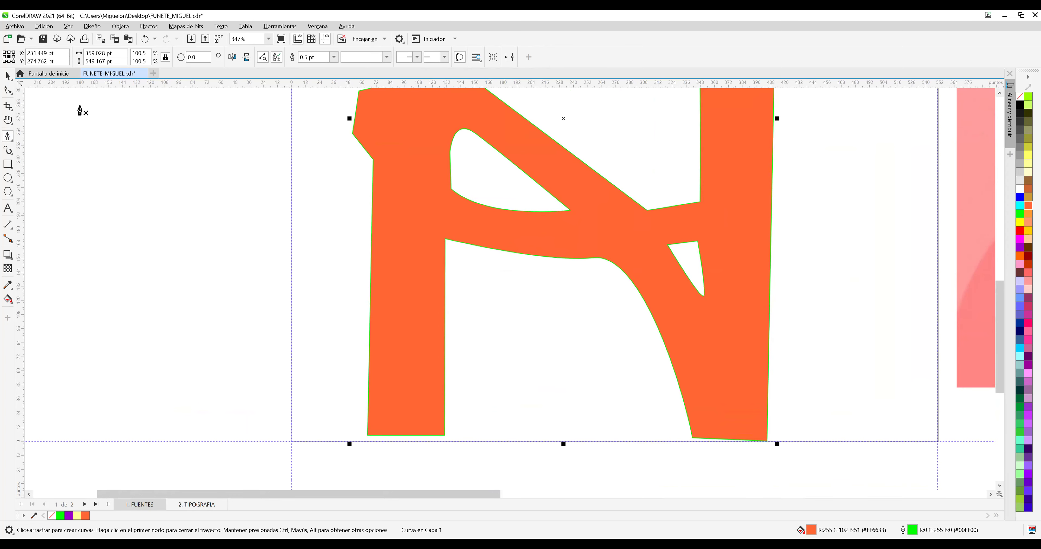
key(F10)
scroll(424, 412, up, 1)
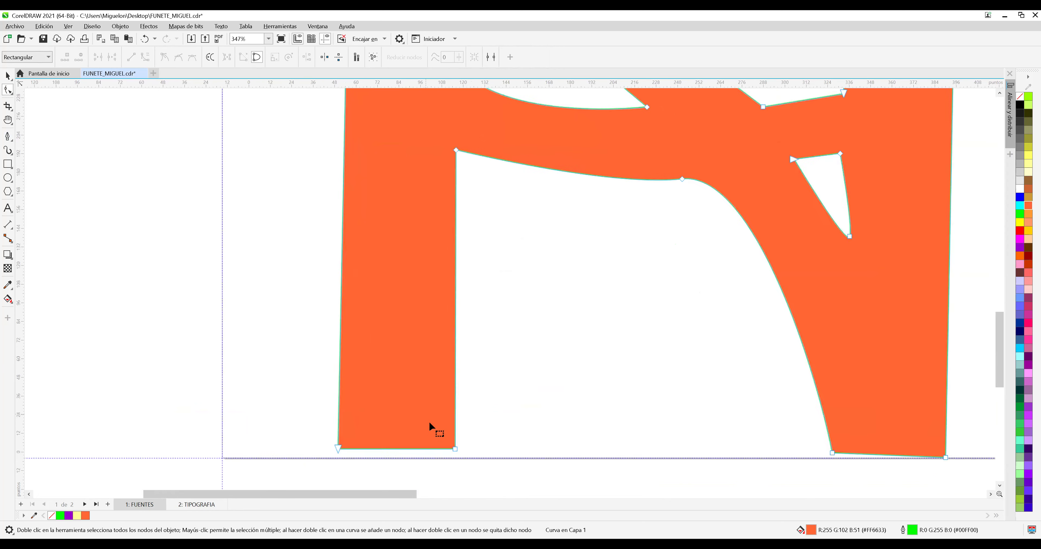
scroll(453, 448, up, 1)
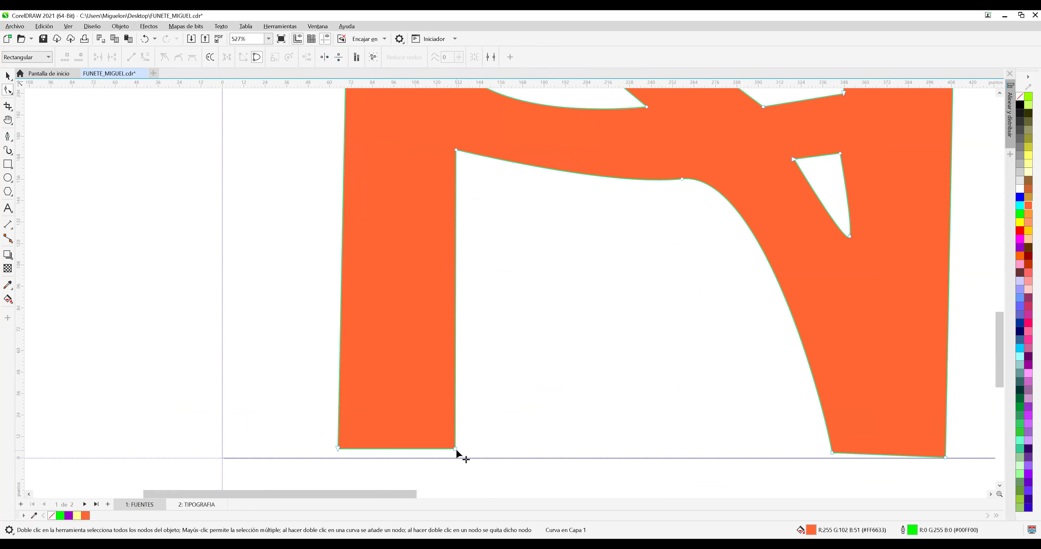
drag(455, 447, 452, 457)
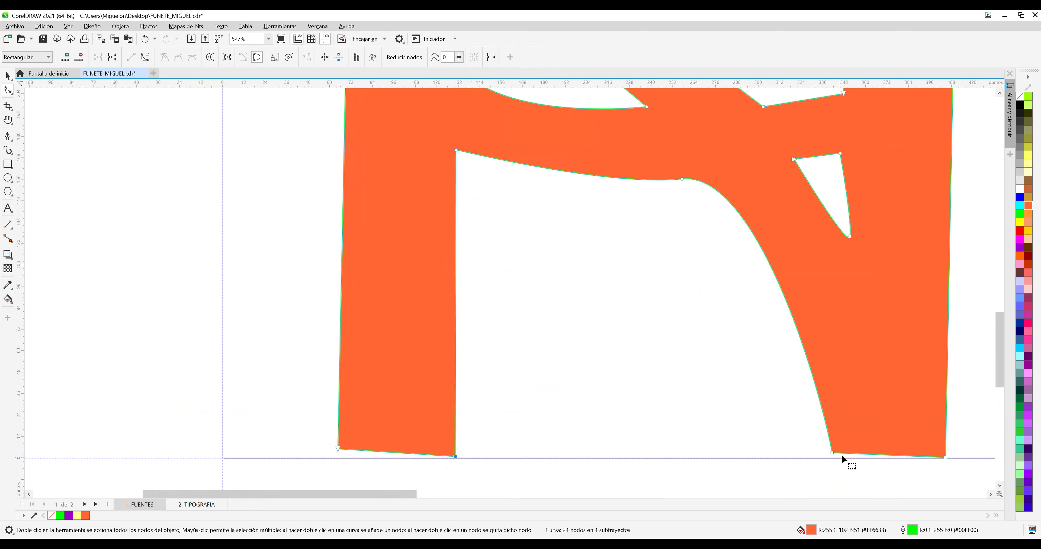
click(833, 453)
drag(833, 454, 834, 453)
Reshape the arch of the A by tilting the curve handle of its outer top node, and save the document.
scroll(780, 351, down, 3)
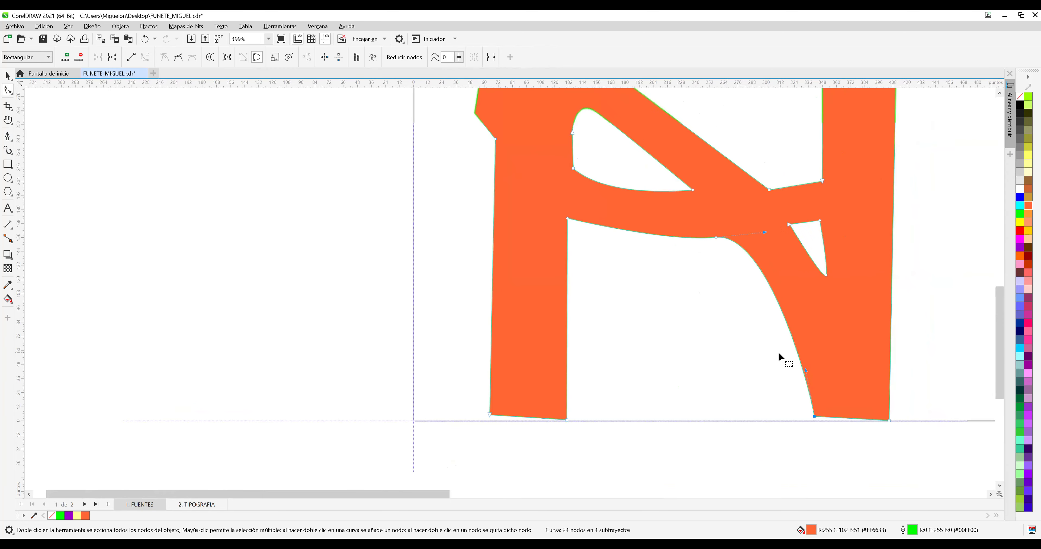
drag(997, 298, 985, 202)
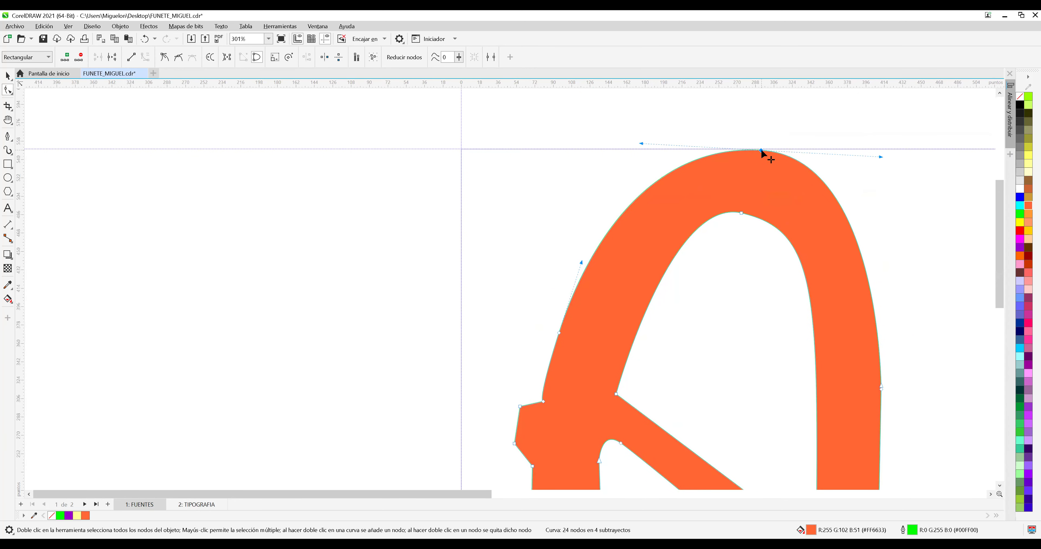
mouse_move(882, 156)
mouse_down()
mouse_move(887, 166)
mouse_move(887, 143)
mouse_up()
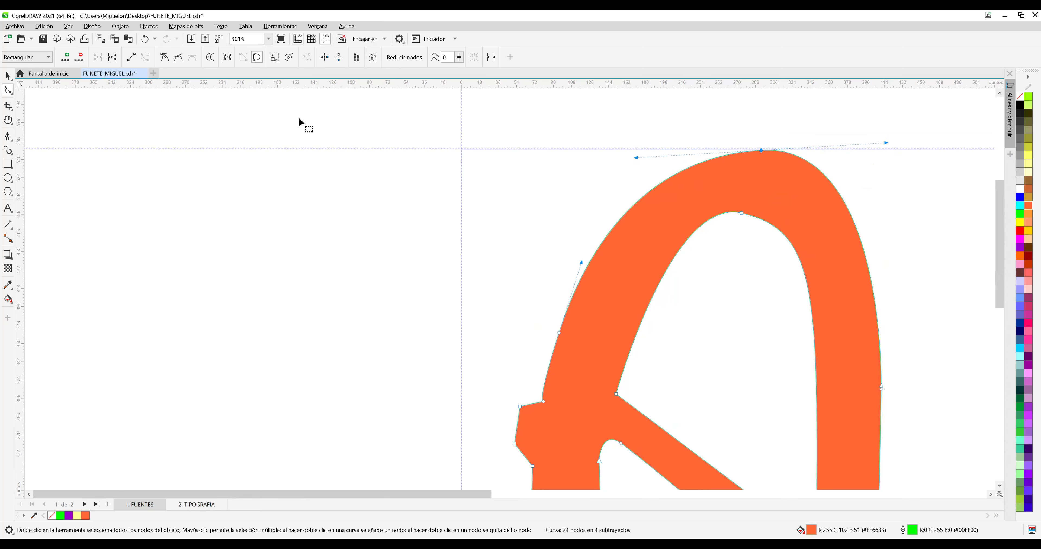
click(8, 75)
click(42, 39)
Set both the fill and the outline of the A to black (#000000).
scroll(611, 264, down, 3)
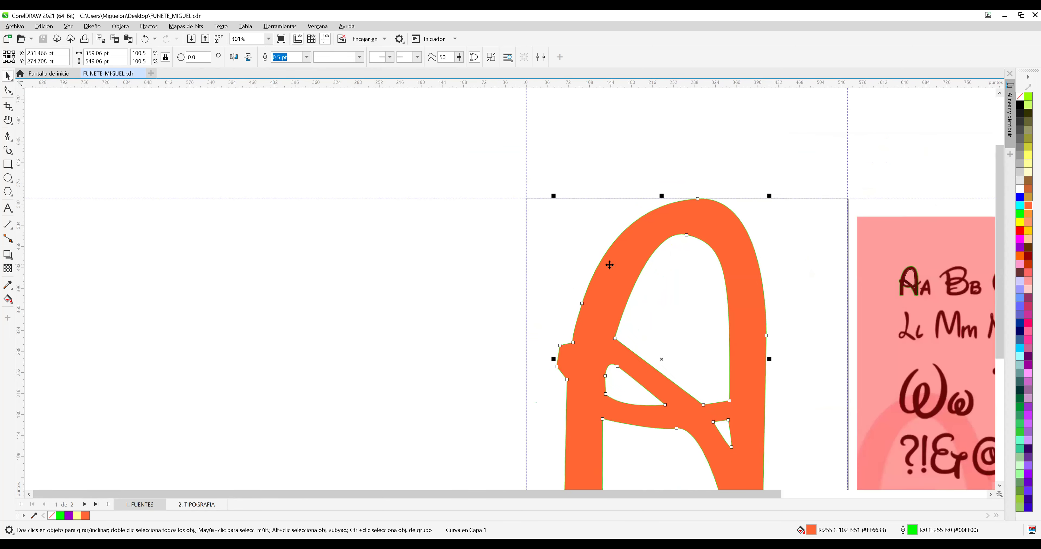
scroll(610, 265, down, 2)
scroll(736, 259, down, 1)
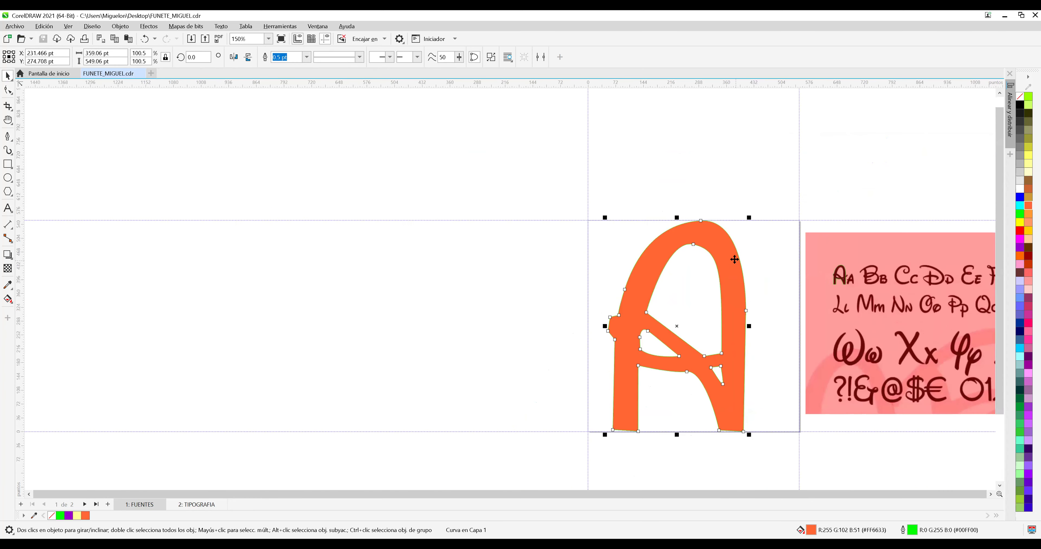
click(1022, 106)
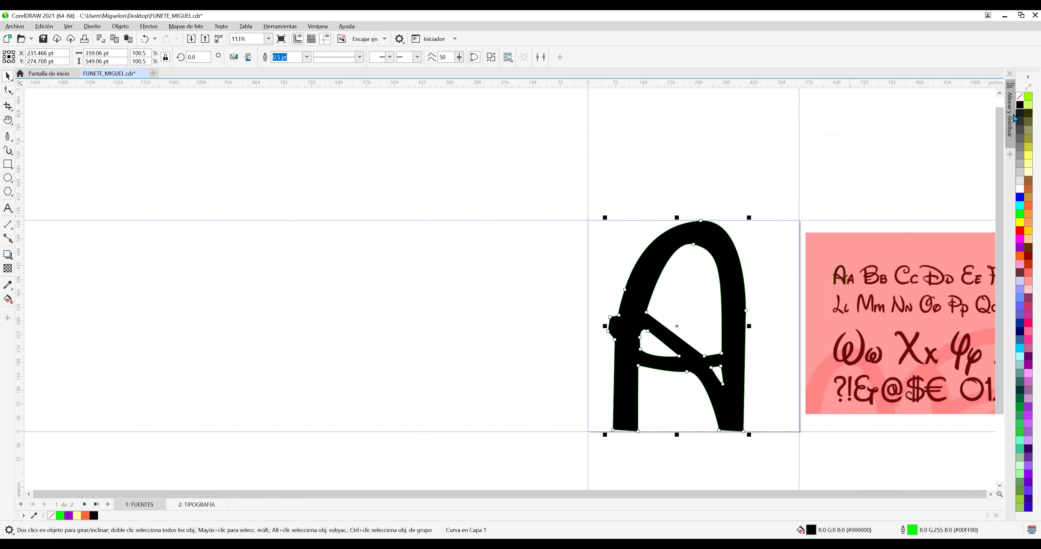
click(779, 268)
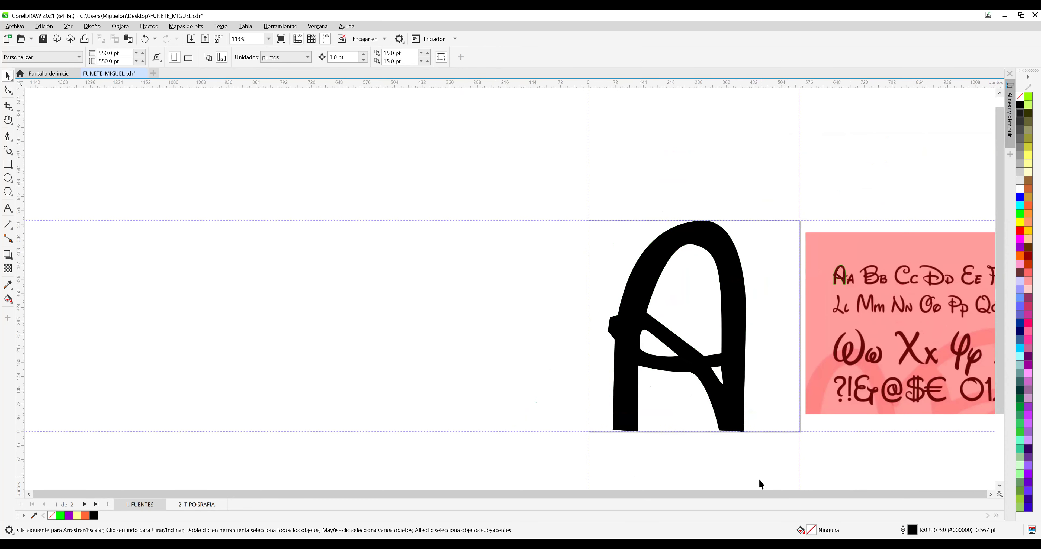
click(625, 383)
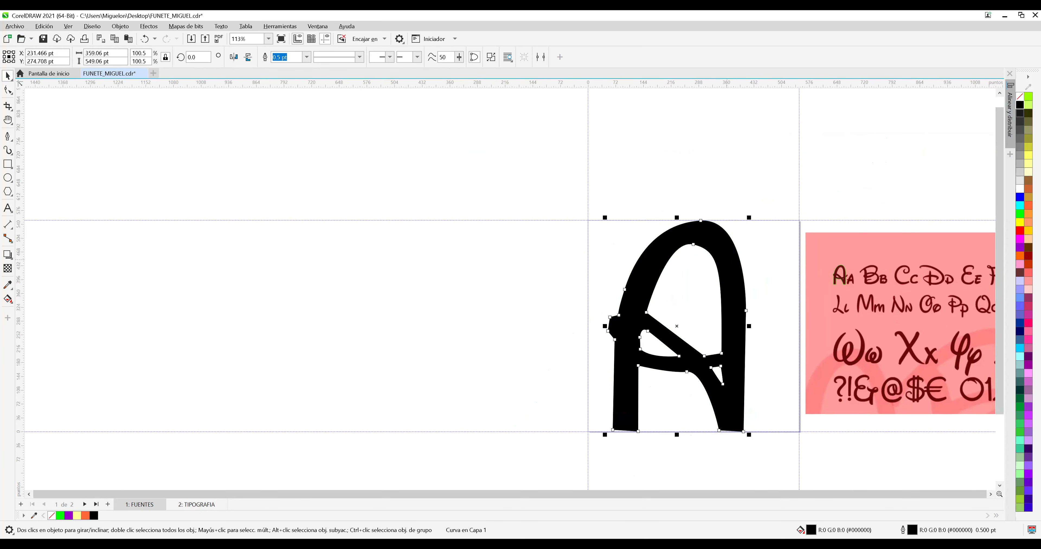
Move the black A horizontally off the page into the empty area beside it and copy it.
drag(721, 264, 401, 264)
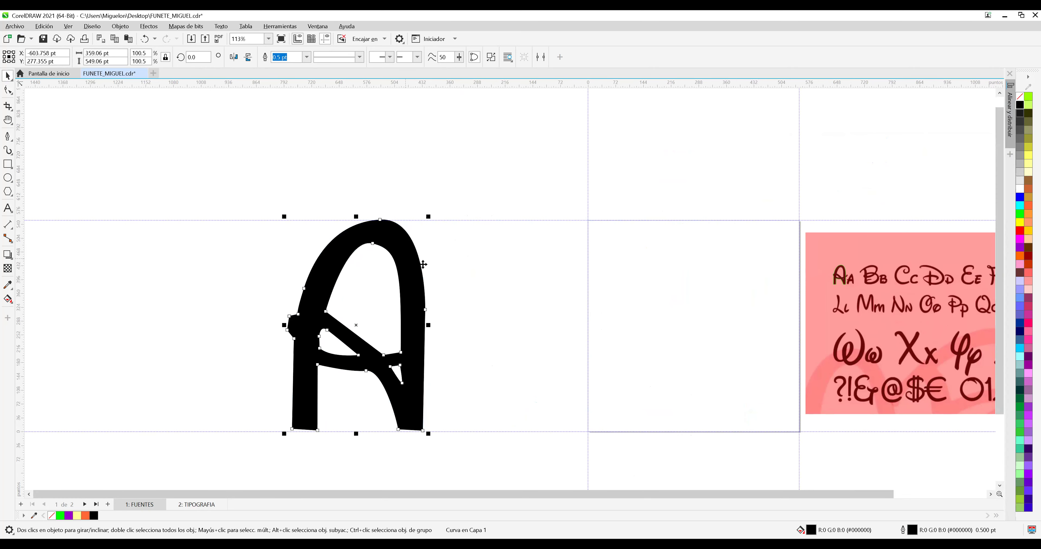
right_click(444, 293)
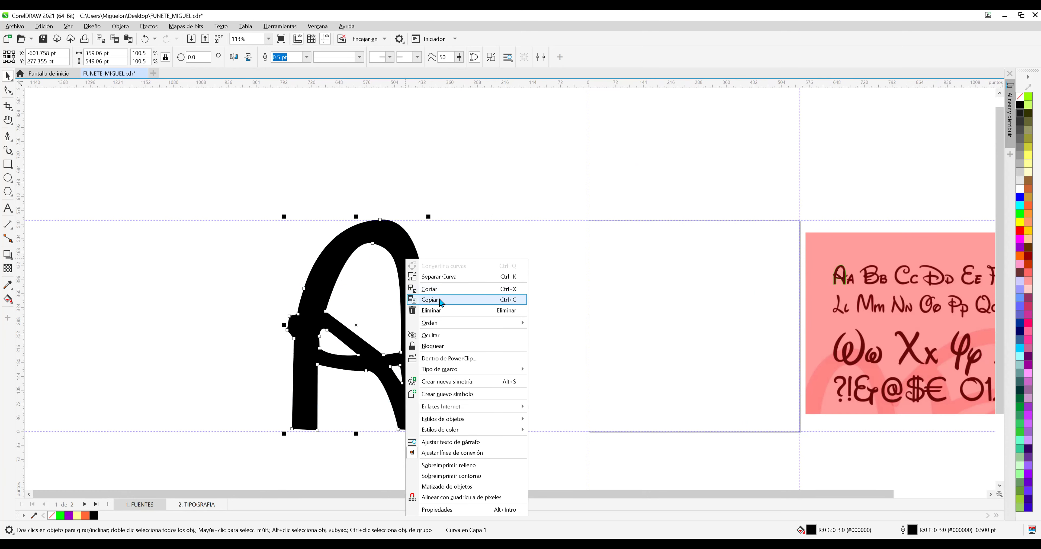
click(440, 301)
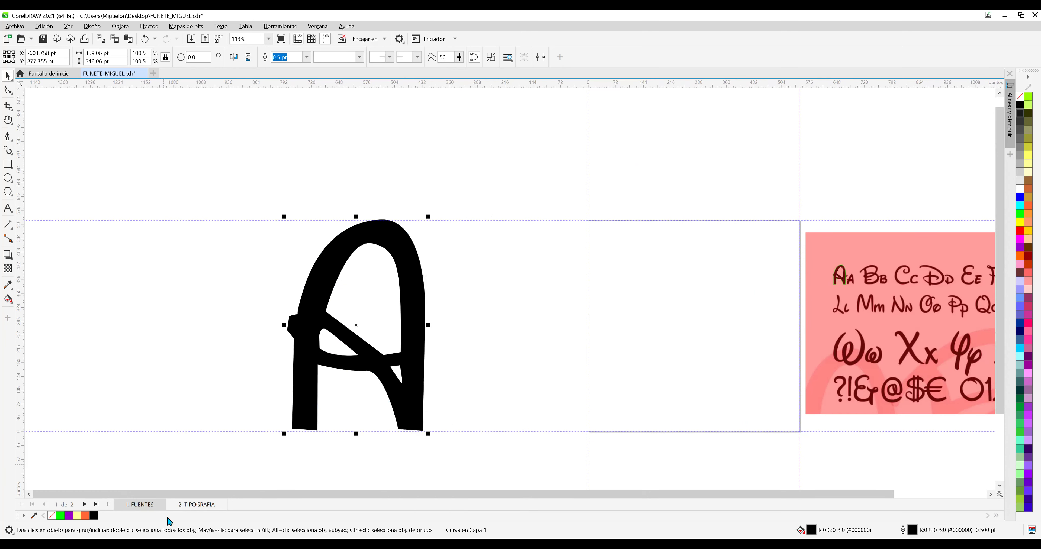
Paste the copied A onto the TIPOGRAFIA page and place it inside the page frame between the guidelines.
click(201, 507)
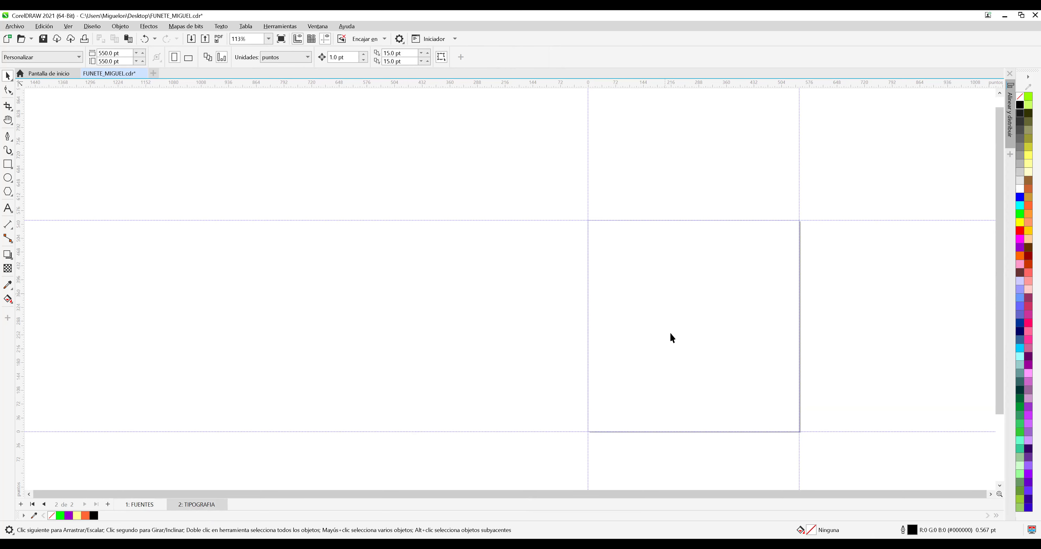
right_click(688, 358)
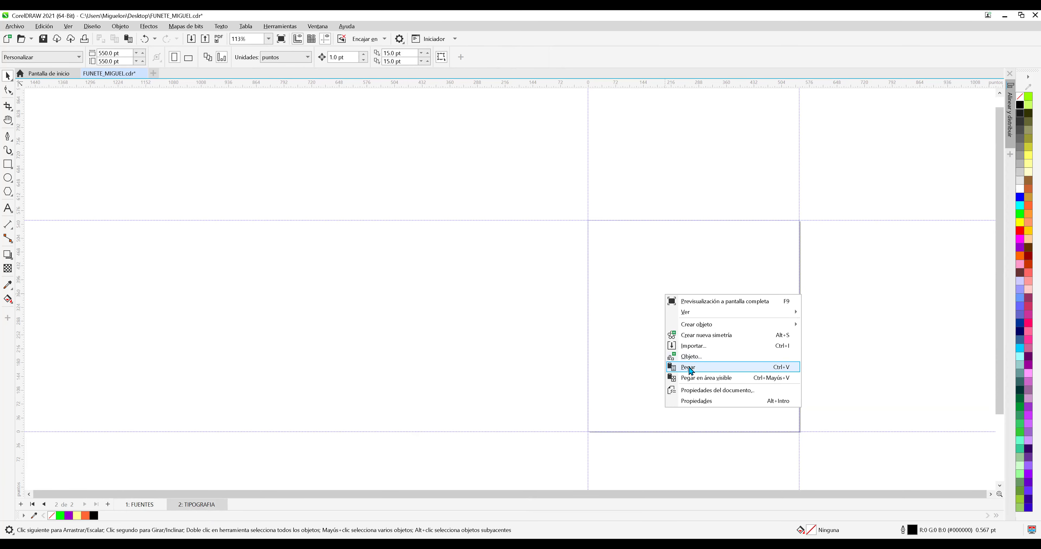
click(688, 368)
drag(417, 303, 755, 303)
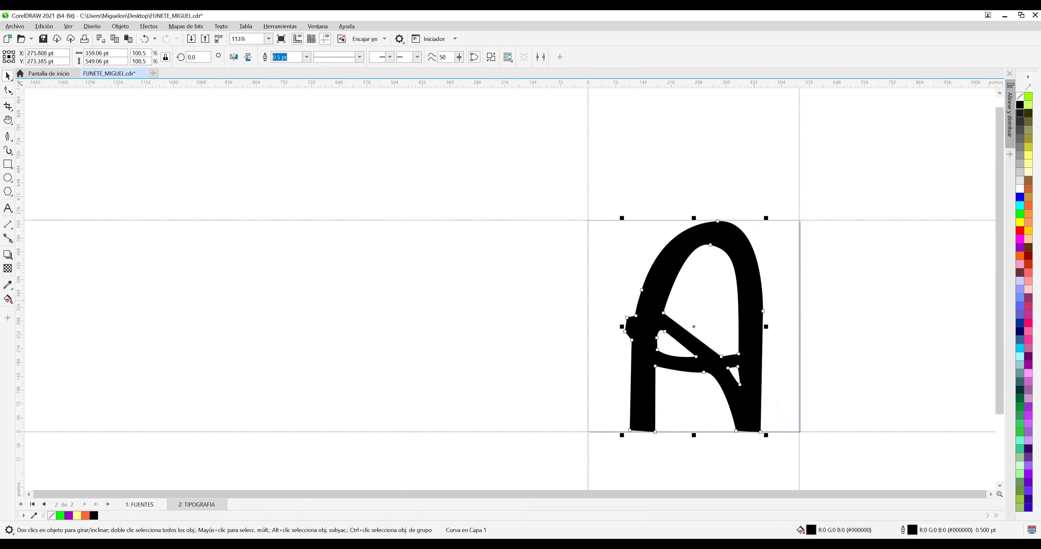
On the FUENTES page, shrink the black A to about 44 × 68 pt and place it just above the reference image.
click(139, 505)
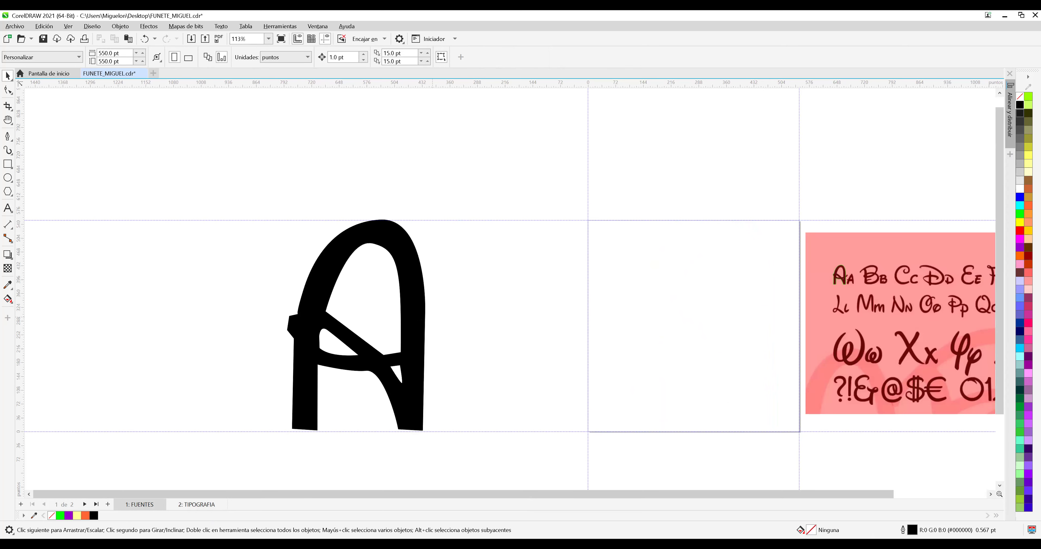
drag(824, 243, 863, 301)
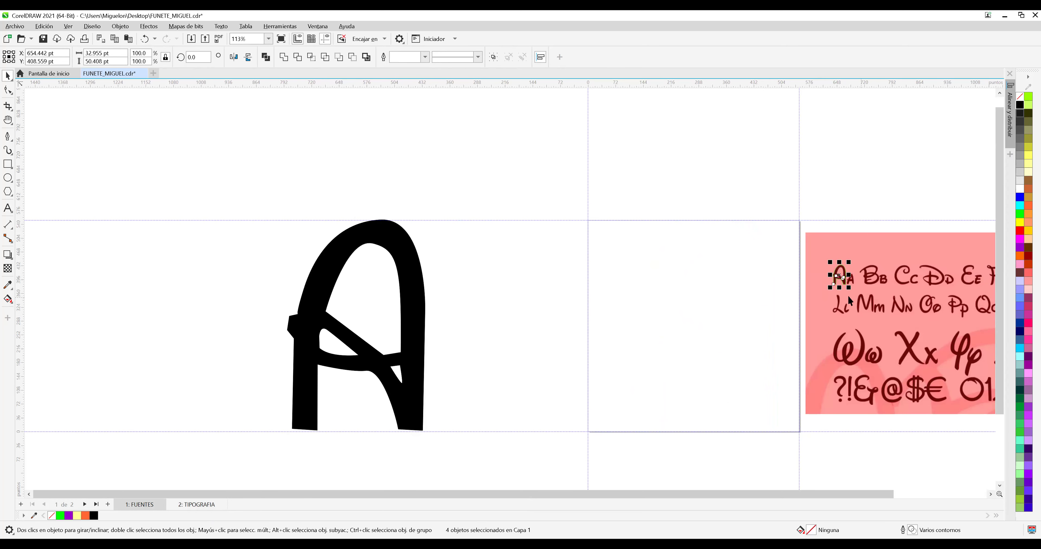
click(600, 256)
drag(275, 206, 817, 209)
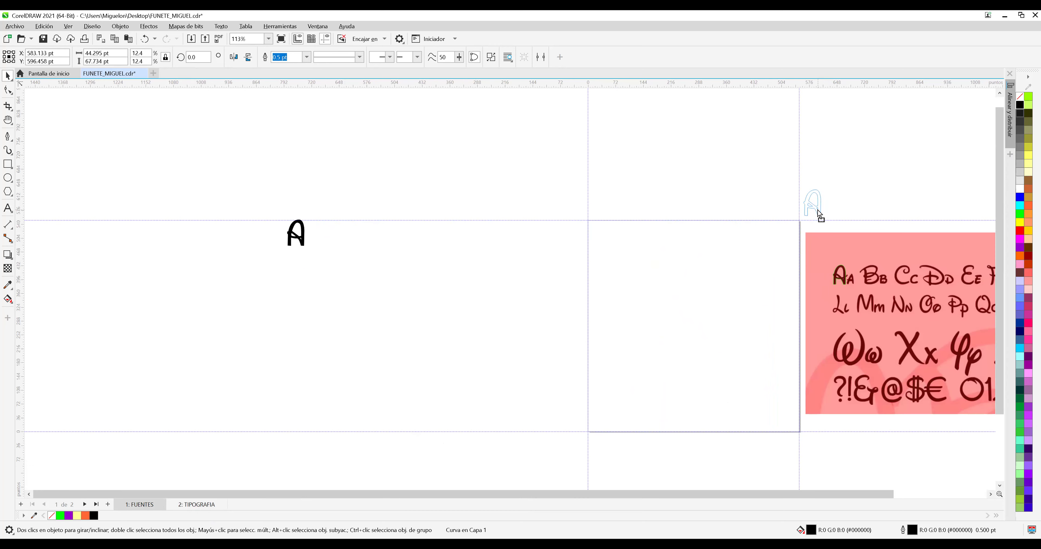
Examine the separate traced curves of the A on the reference image and compare them with the finished black A.
scroll(824, 299, up, 5)
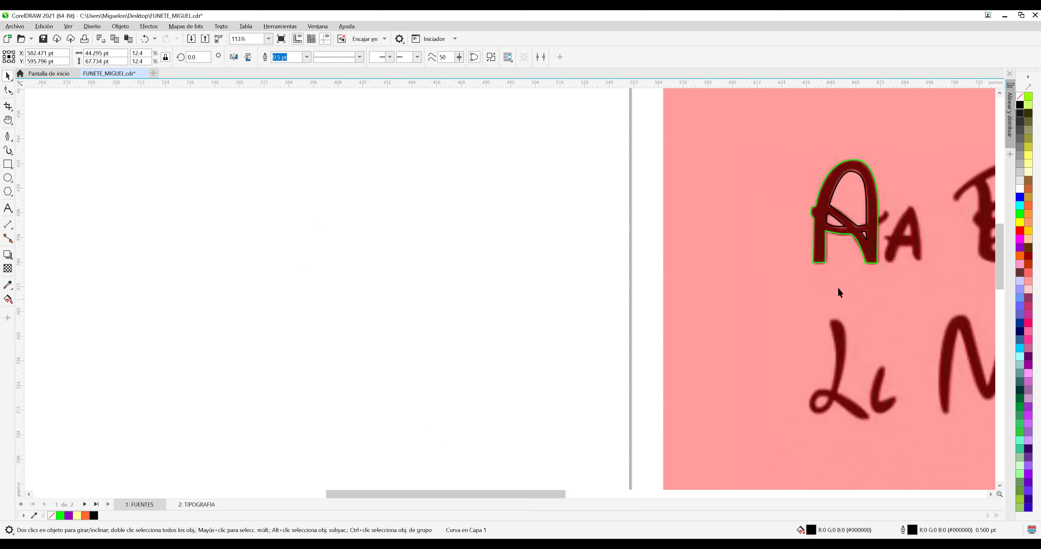
click(865, 260)
click(863, 227)
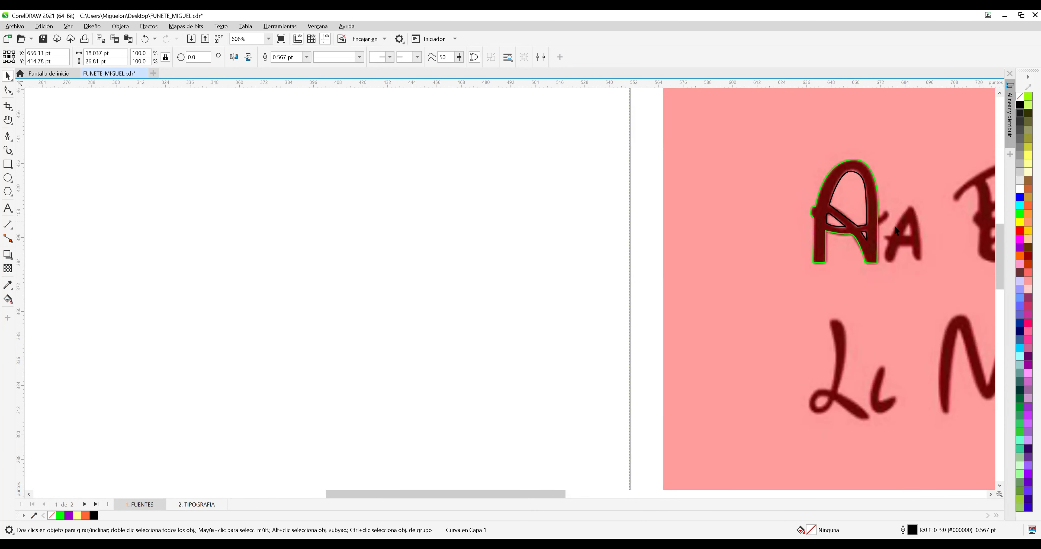
click(868, 227)
click(835, 224)
scroll(813, 254, down, 5)
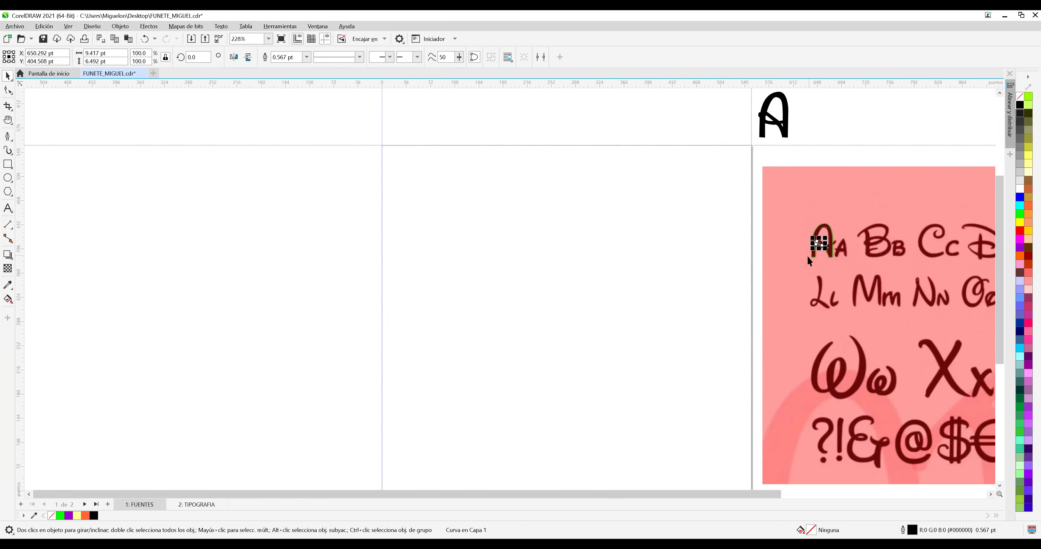
scroll(806, 255, down, 2)
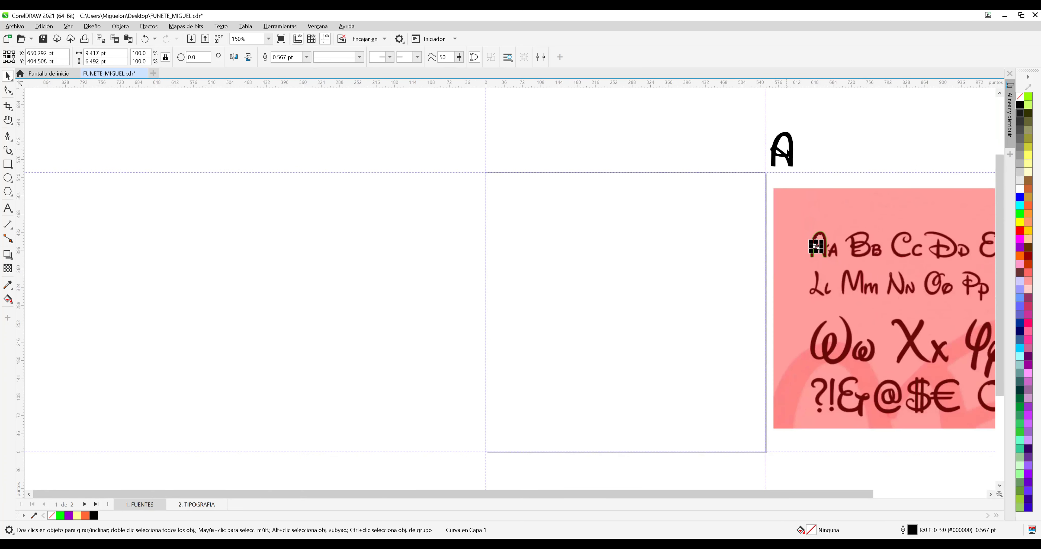
key(Escape)
click(793, 149)
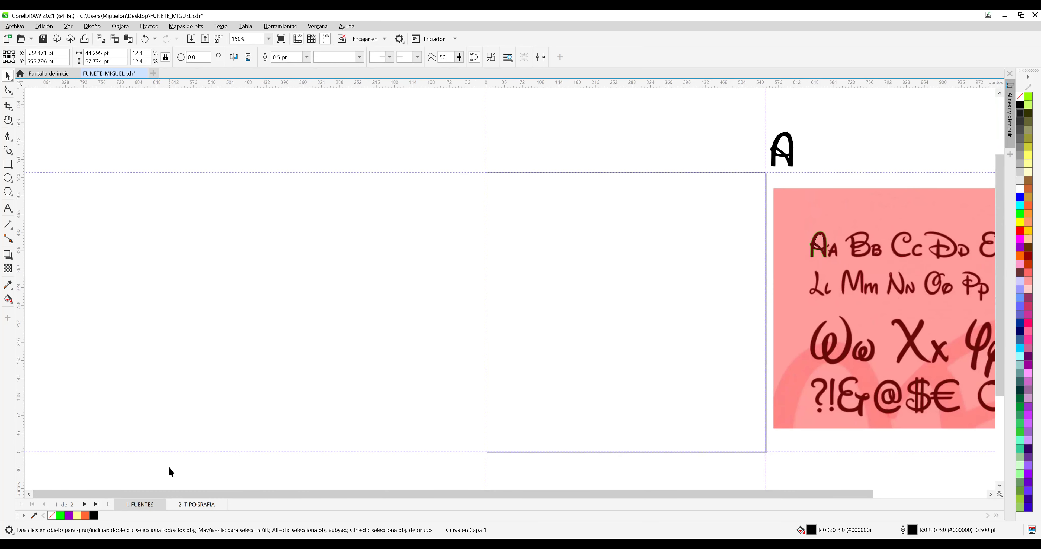
Go to the TIPOGRAFIA page and save the document with the large A in place.
click(196, 504)
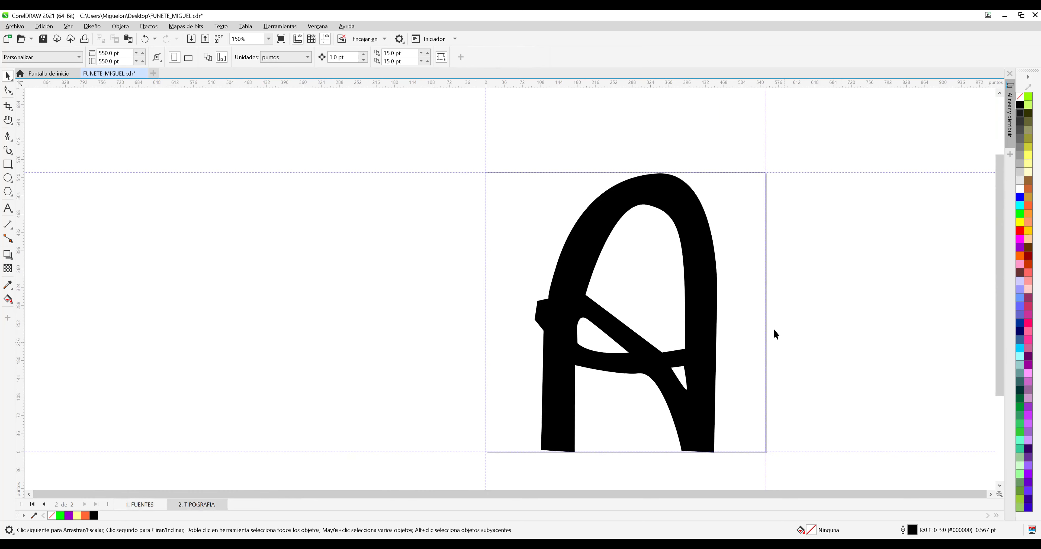
scroll(731, 337, down, 3)
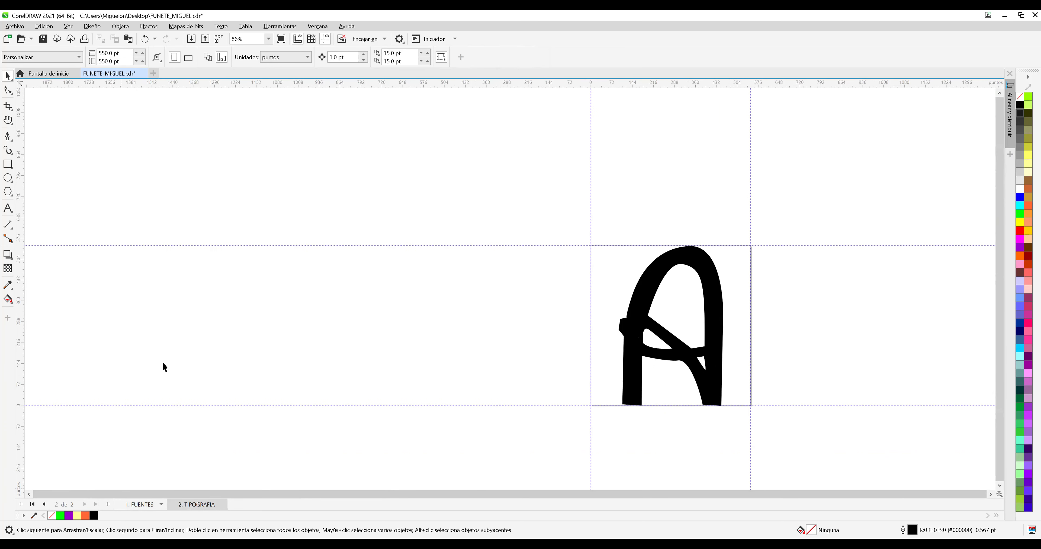
click(44, 39)
key(shift+F4)
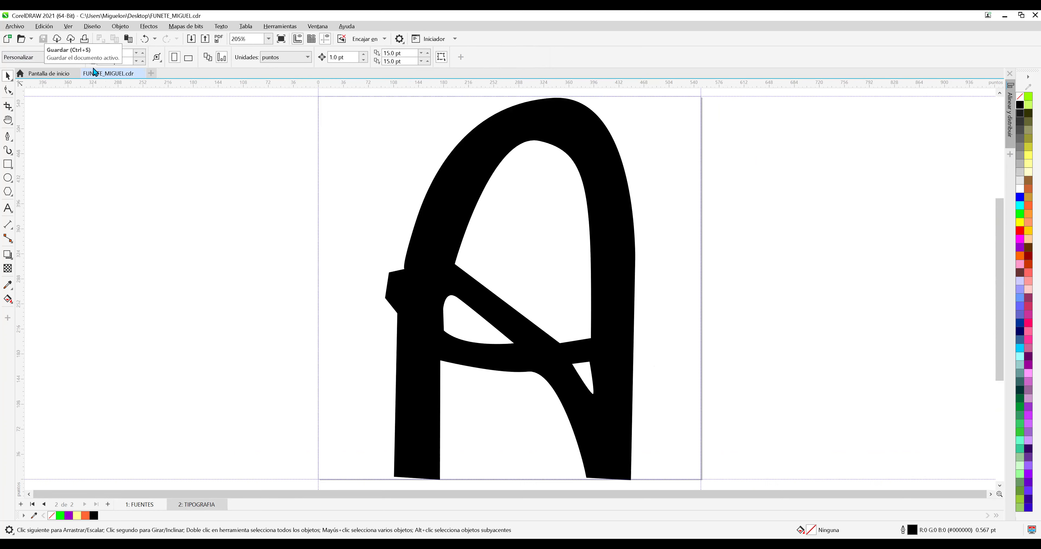
Check the reference letters on the FUENTES page, return to TIPOGRAFIA, select the large A and save the document again.
scroll(641, 138, down, 1)
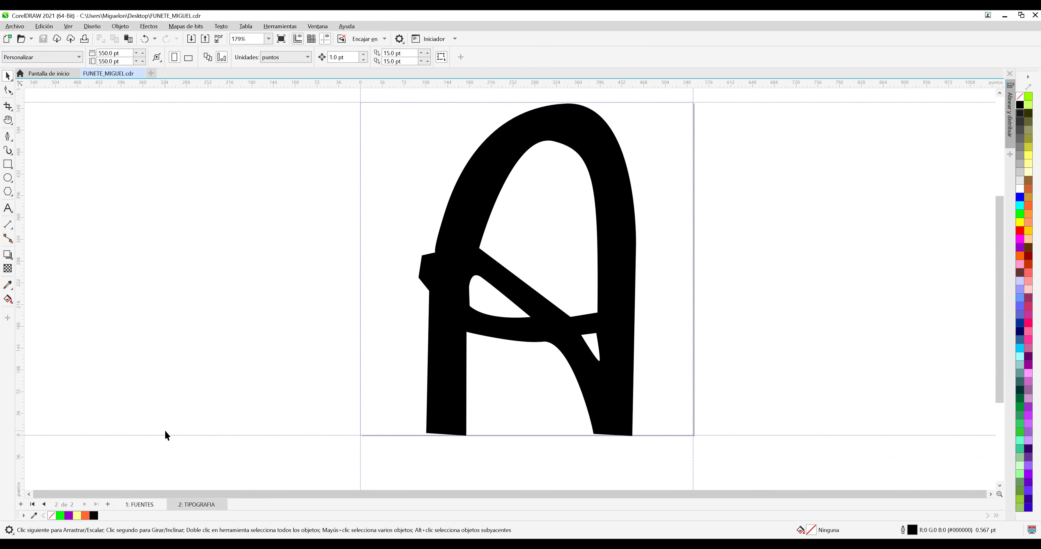
click(132, 505)
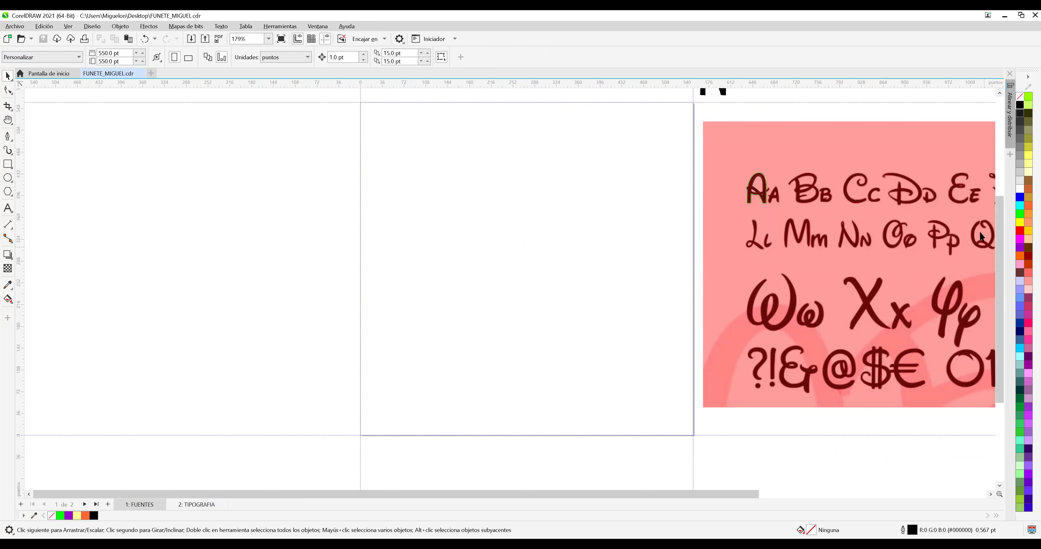
click(204, 508)
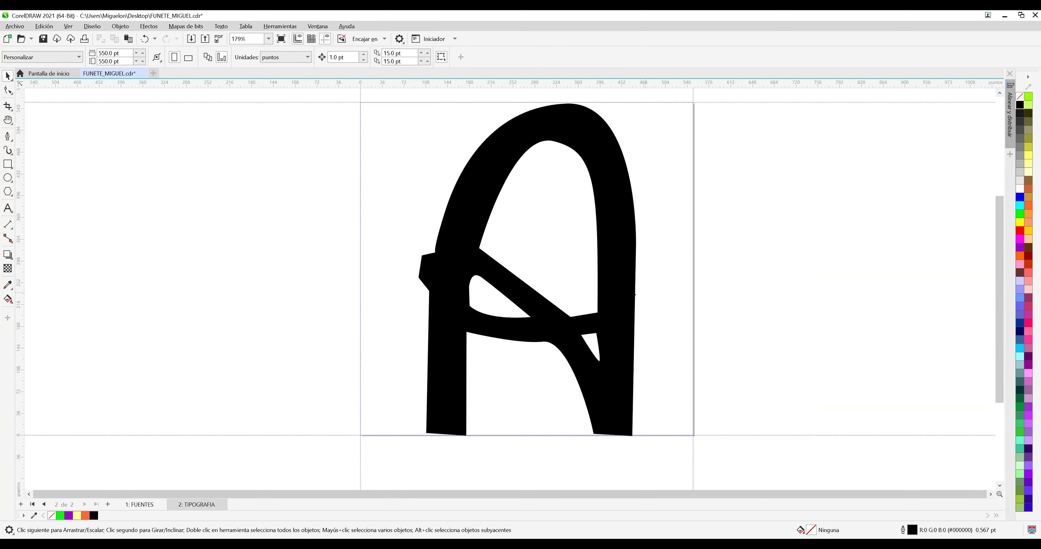
click(619, 299)
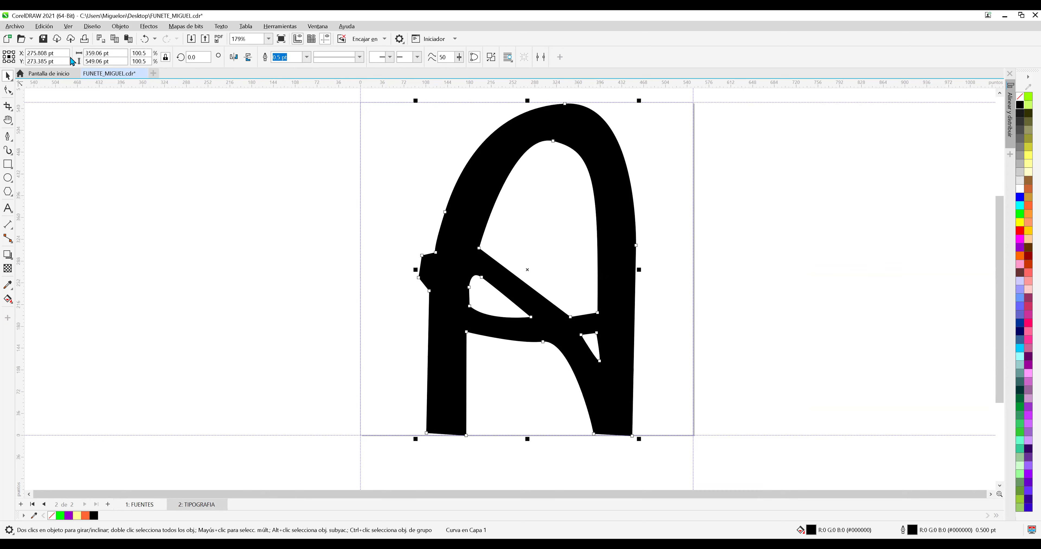
click(43, 39)
click(444, 363)
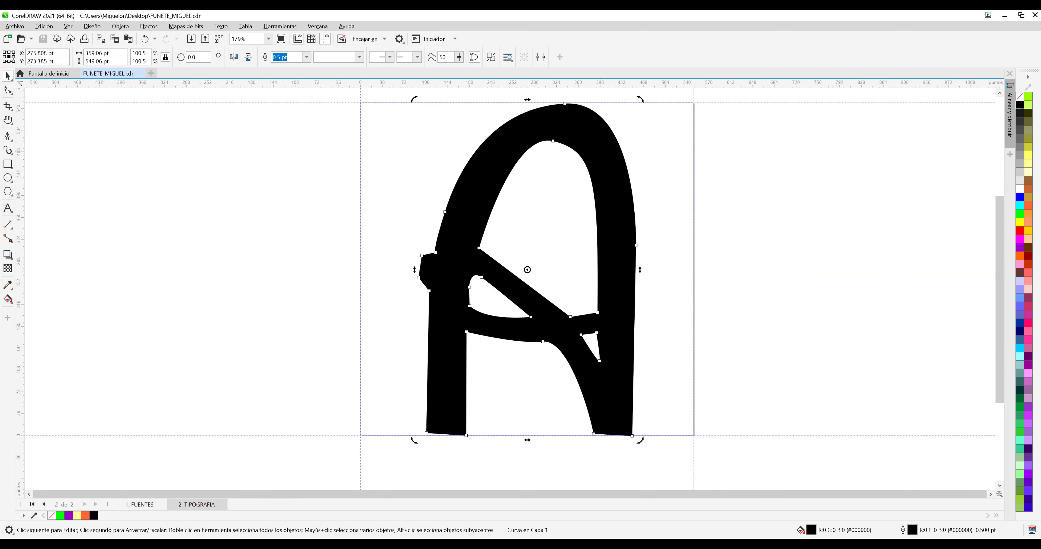
click(445, 364)
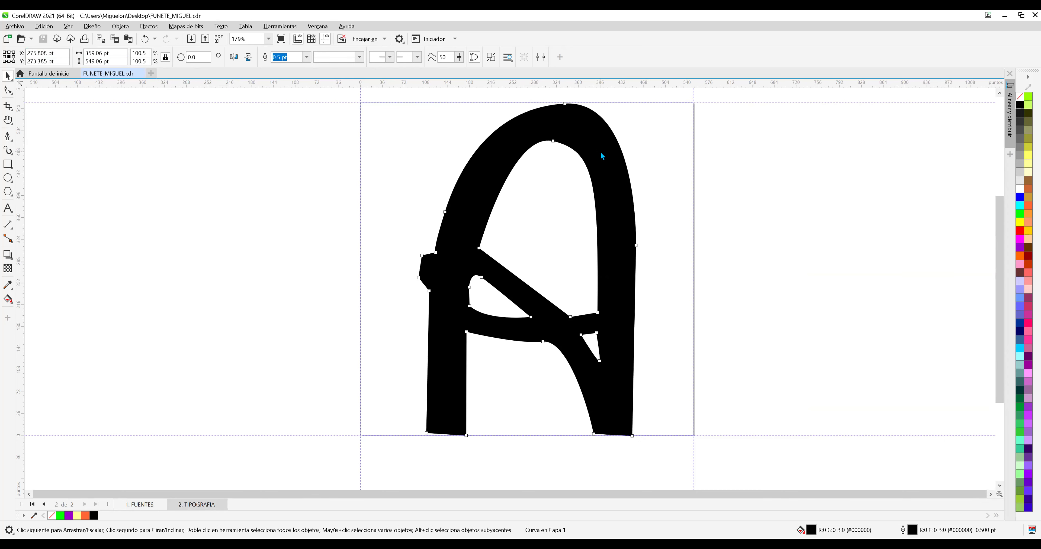
key(ctrl+i)
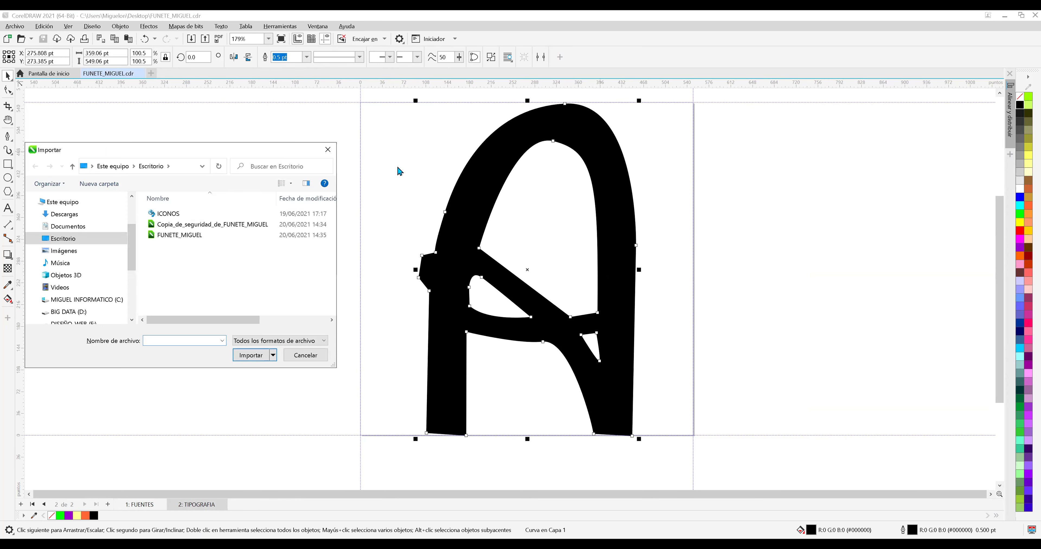
click(328, 150)
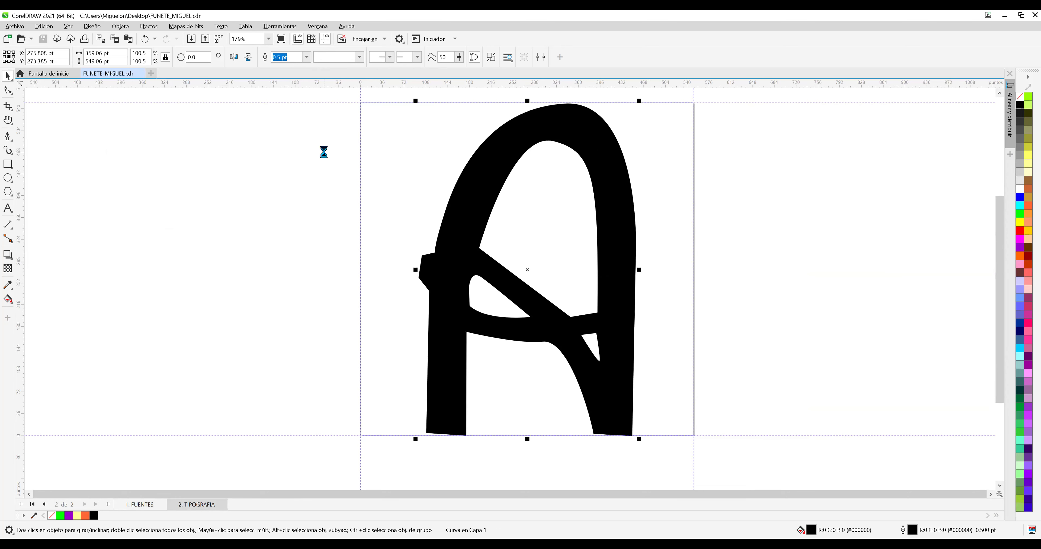
key(ctrl+e)
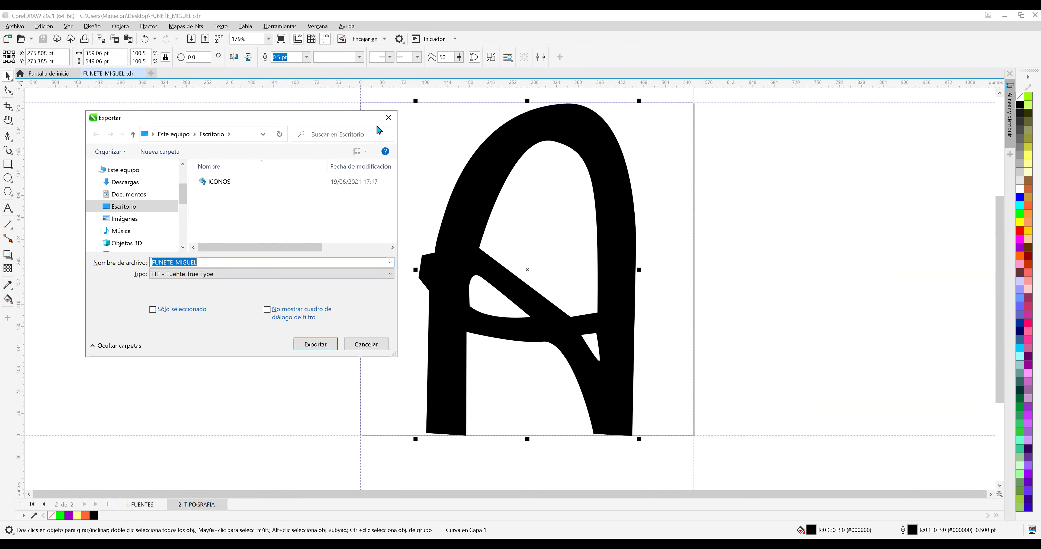
click(389, 127)
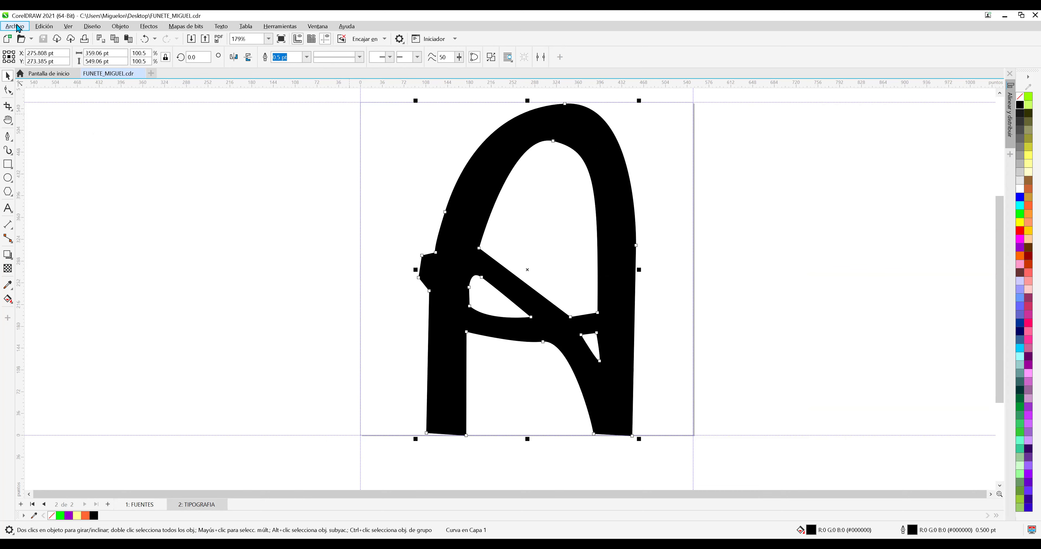
Start an export of the A to Escritorio with the file type TTF - Fuente True Type.
key(alt+a)
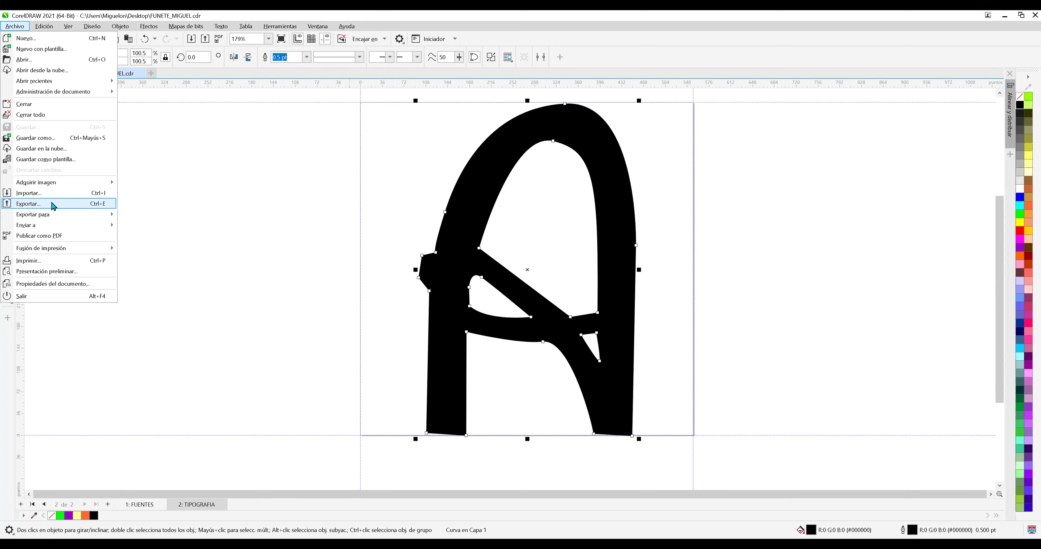
click(111, 210)
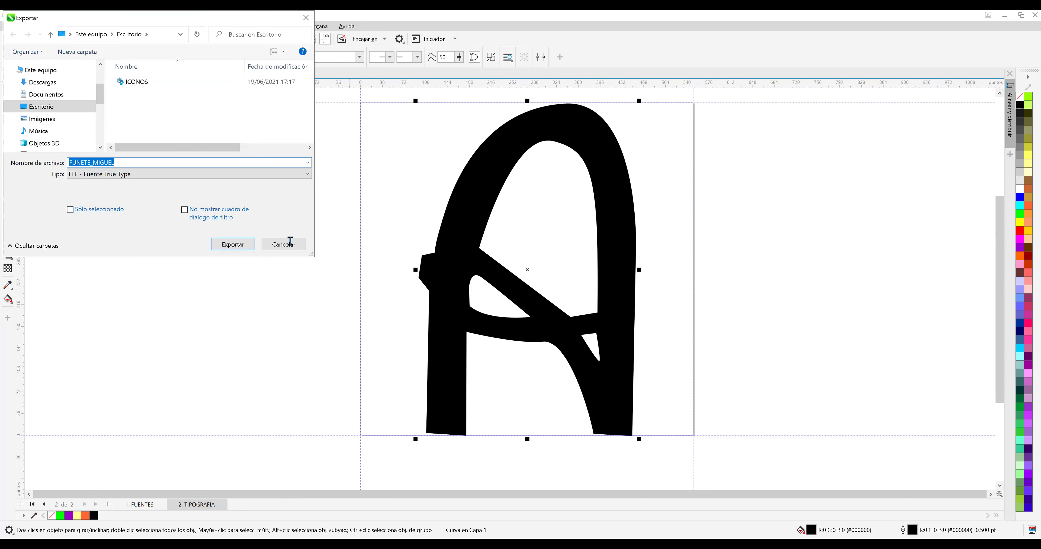
click(290, 256)
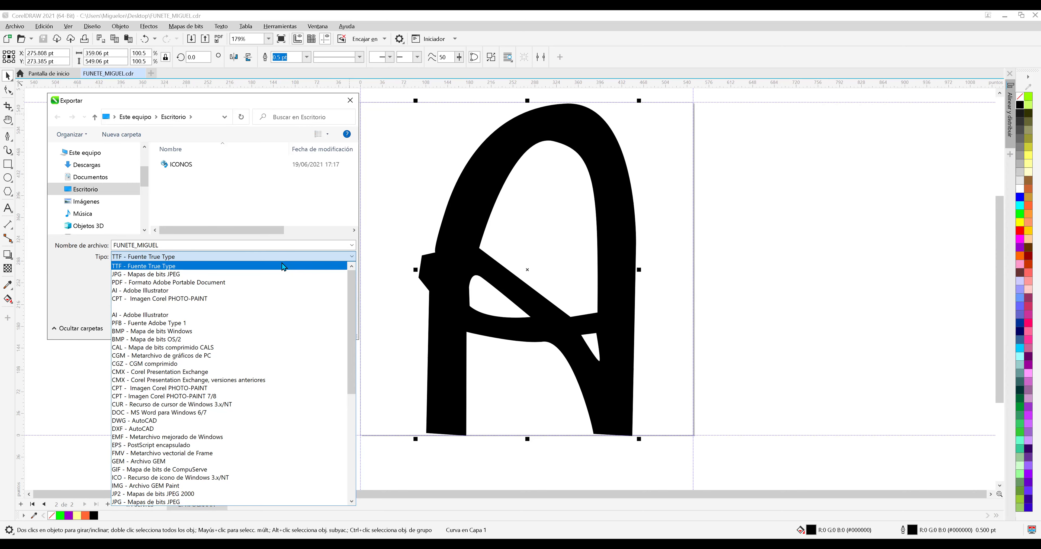
click(283, 266)
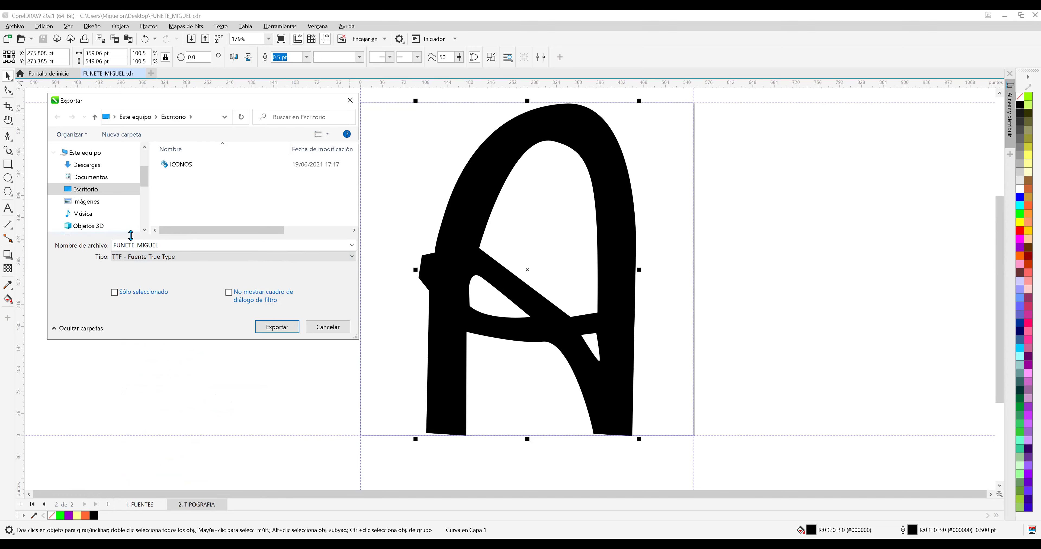
Correct the export file name to FUENTE_MIGUEL and proceed to the TrueType font options.
double_click(126, 245)
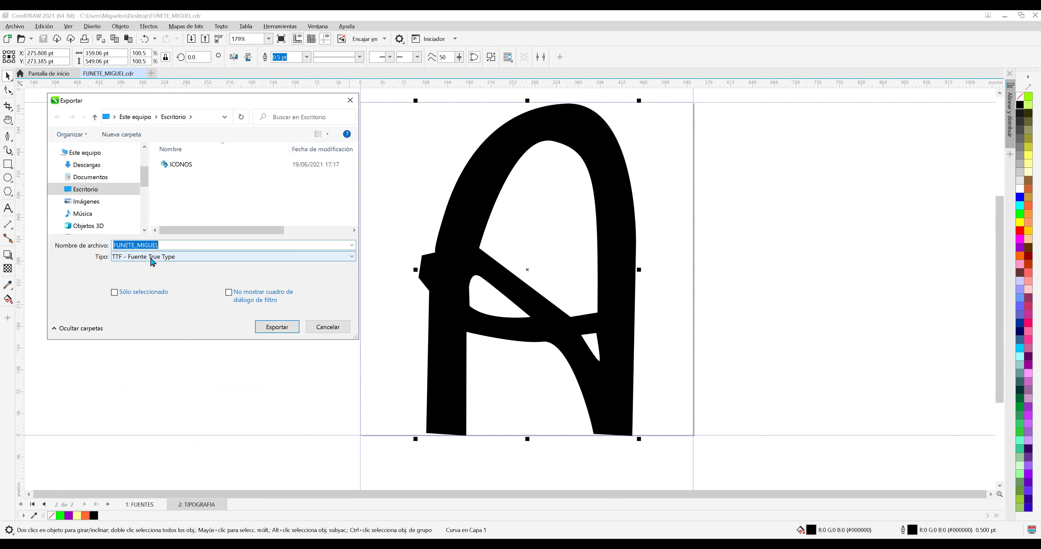
key(Home)
key(BackSpace)
key(BackSpace)
text(EN)
click(164, 245)
click(288, 329)
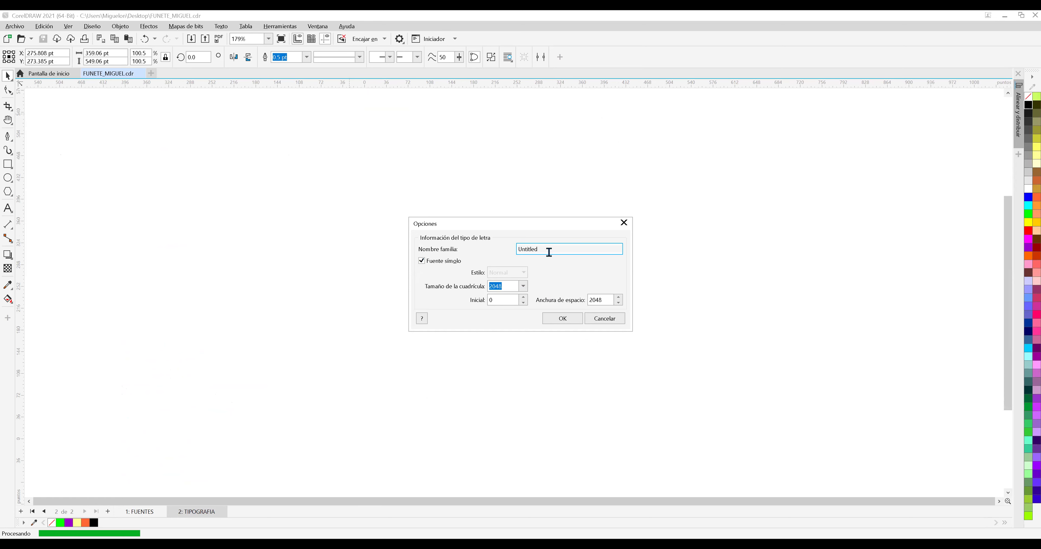
Set the font's family name to ANGEL.
double_click(520, 249)
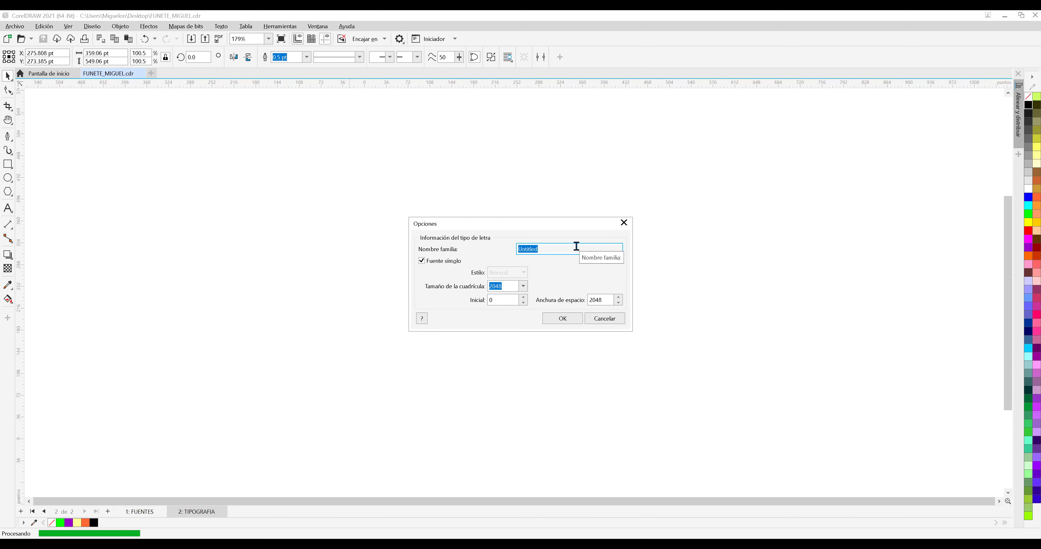
text(M)
key(BackSpace)
text(ANGEL)
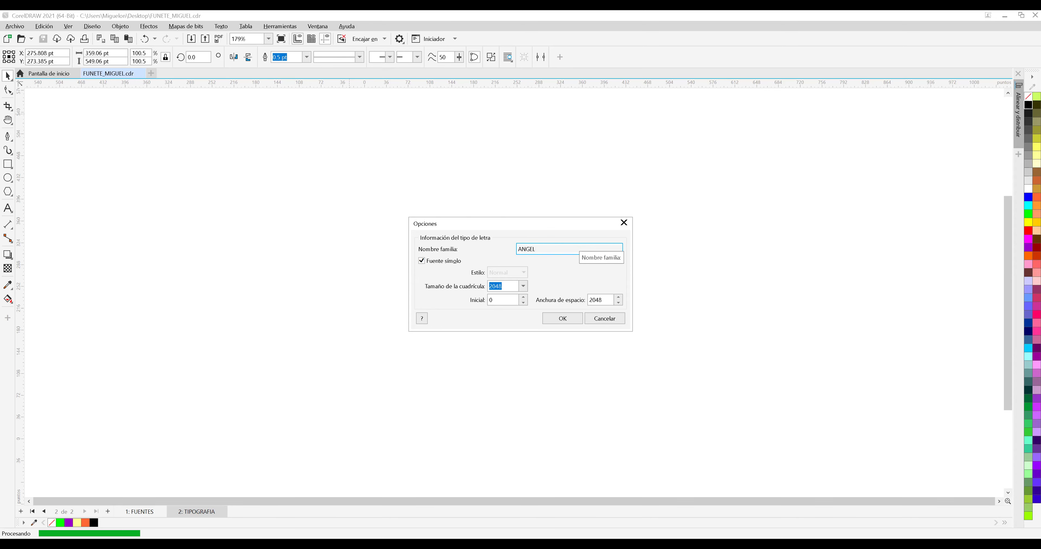
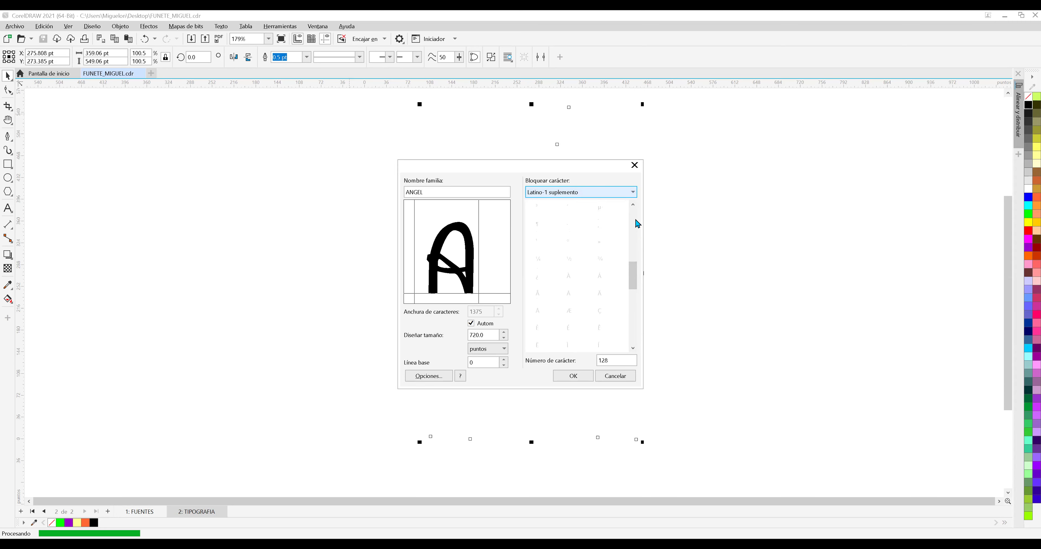
Assign the A glyph to capital A, character number 65, in the Latín básico block and complete the font export.
click(632, 192)
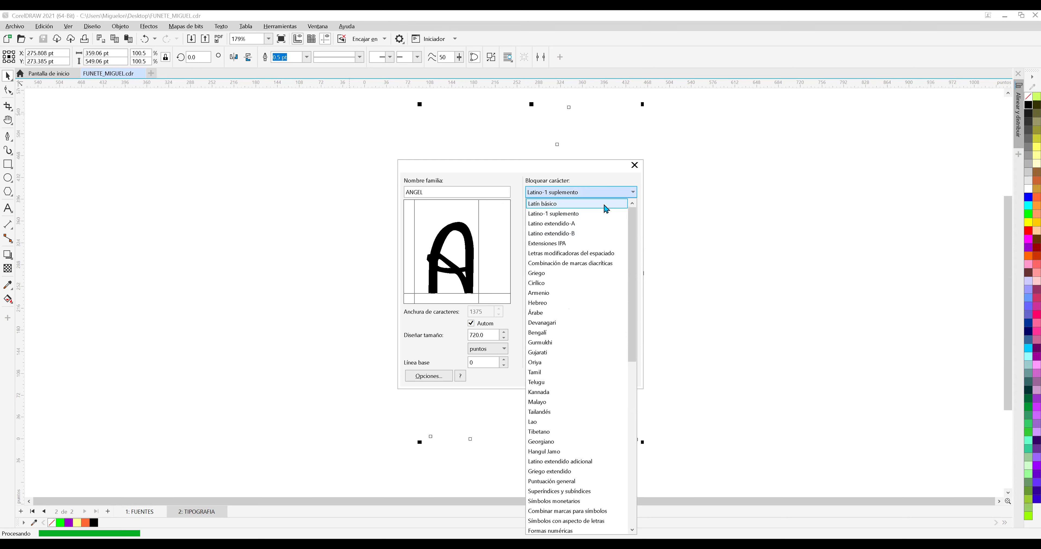
click(606, 204)
drag(634, 228, 639, 290)
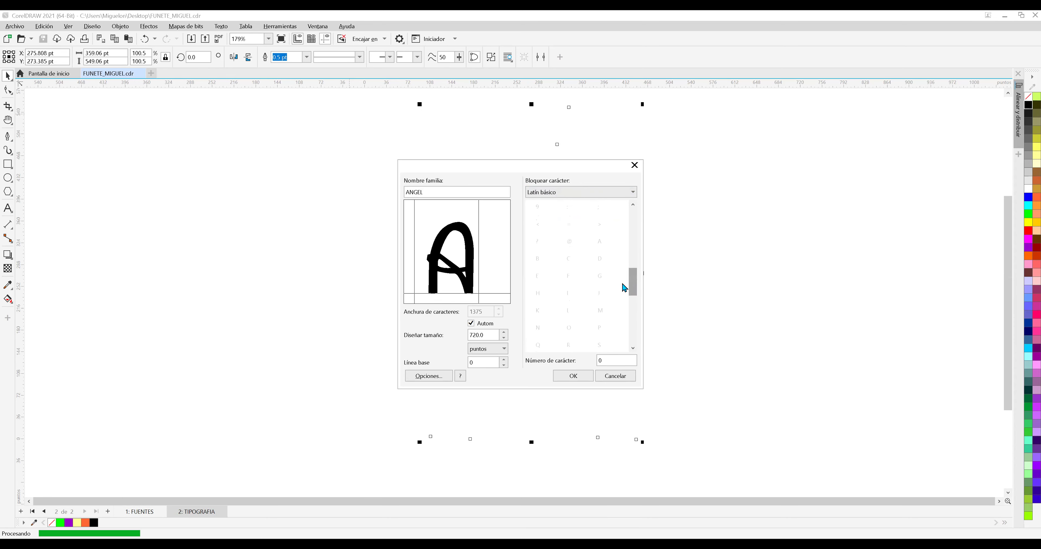
click(608, 247)
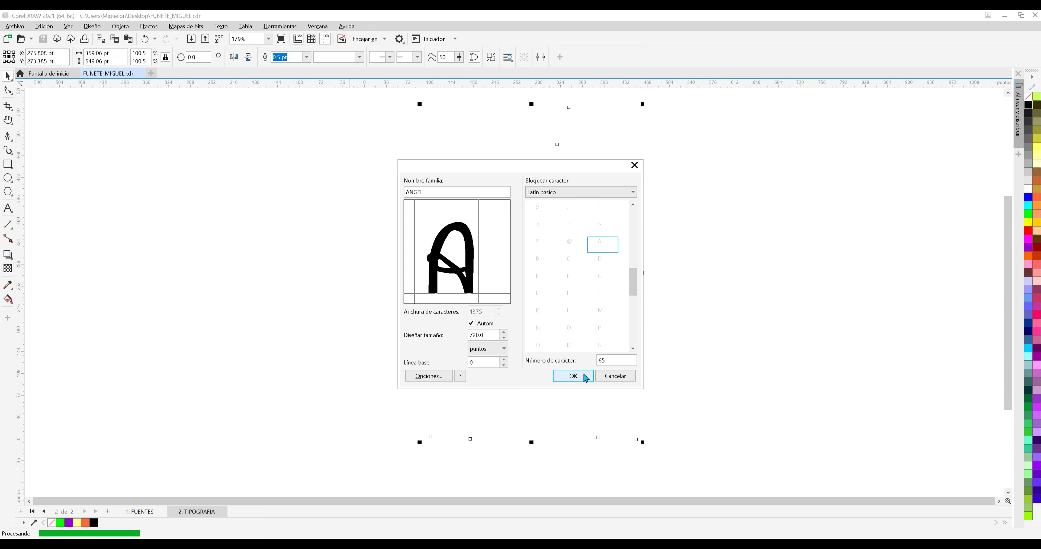
click(573, 376)
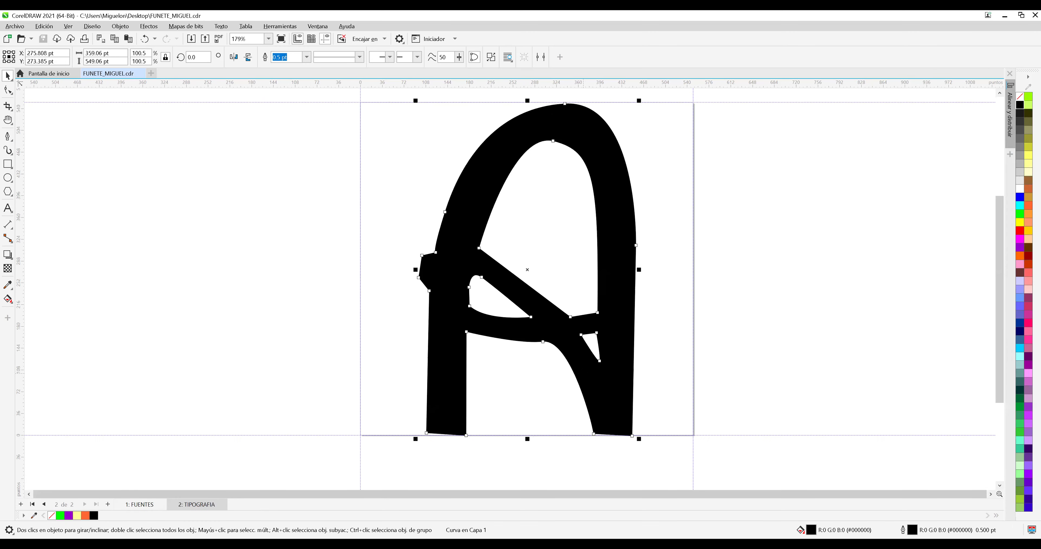
On the FUENTES page, trace the reference's small A with the Pen tool along its left foot, crossbar underside and right foot.
click(768, 383)
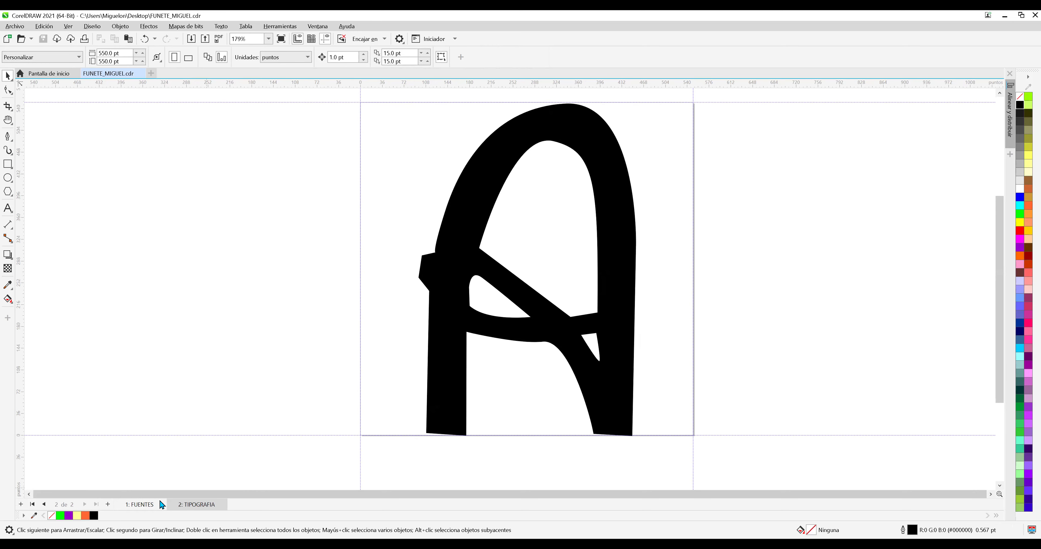
click(139, 505)
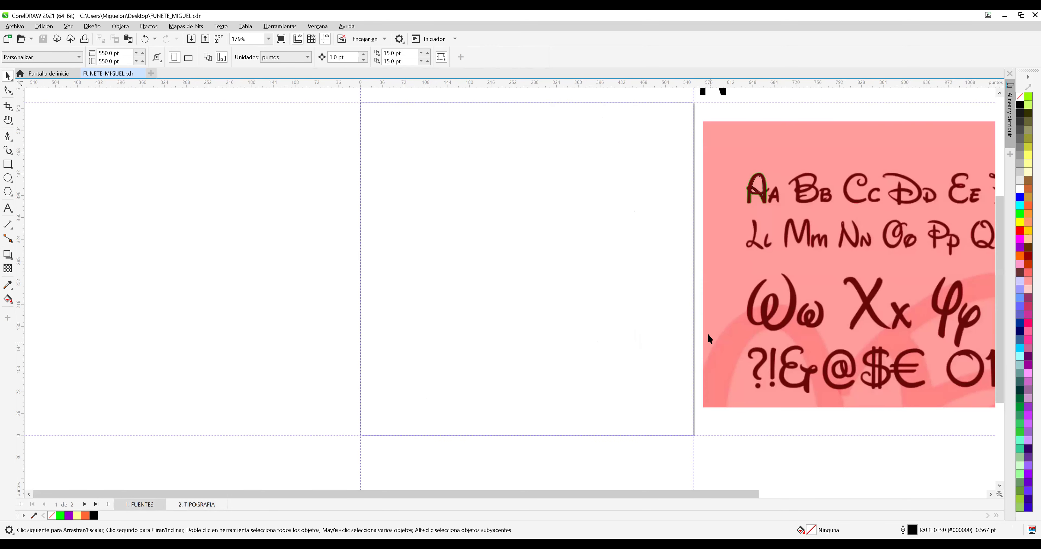
scroll(782, 208, up, 5)
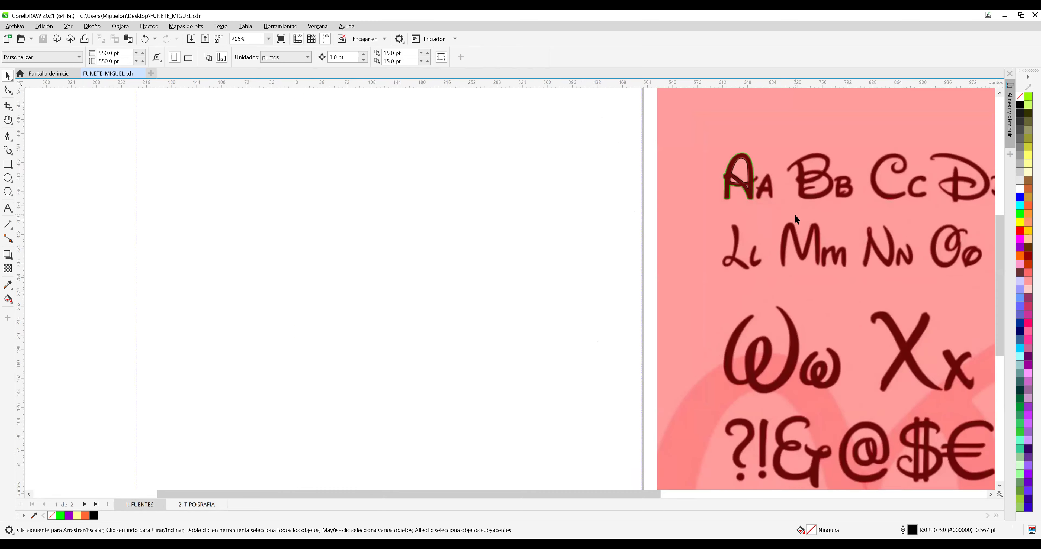
scroll(791, 220, up, 3)
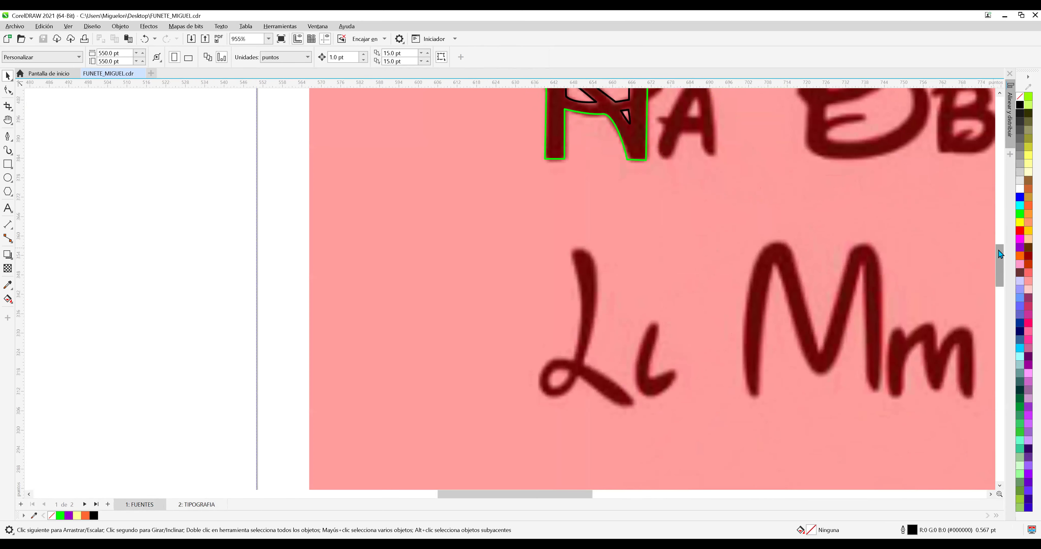
drag(999, 260, 997, 234)
scroll(744, 268, up, 2)
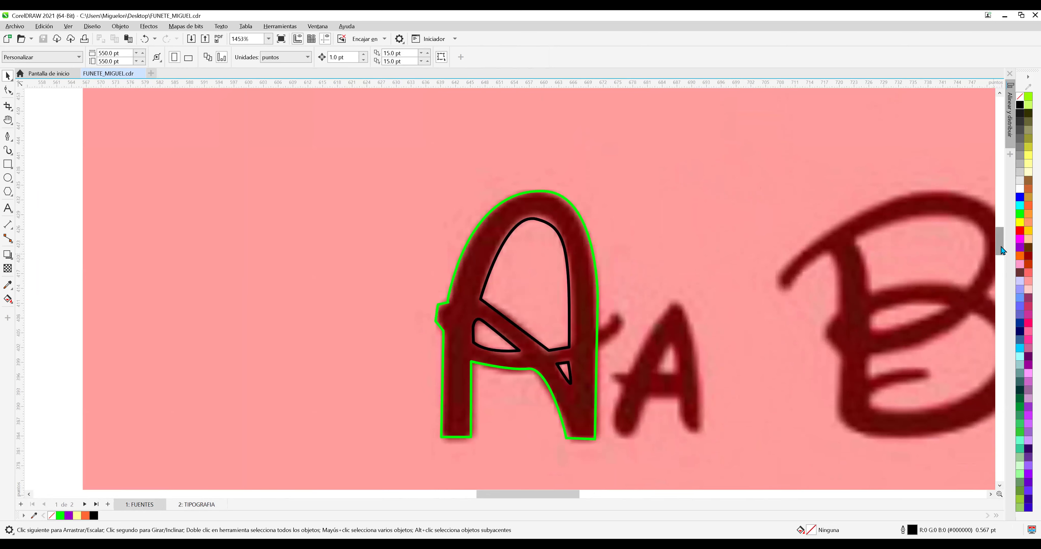
drag(998, 242, 998, 248)
scroll(605, 312, up, 2)
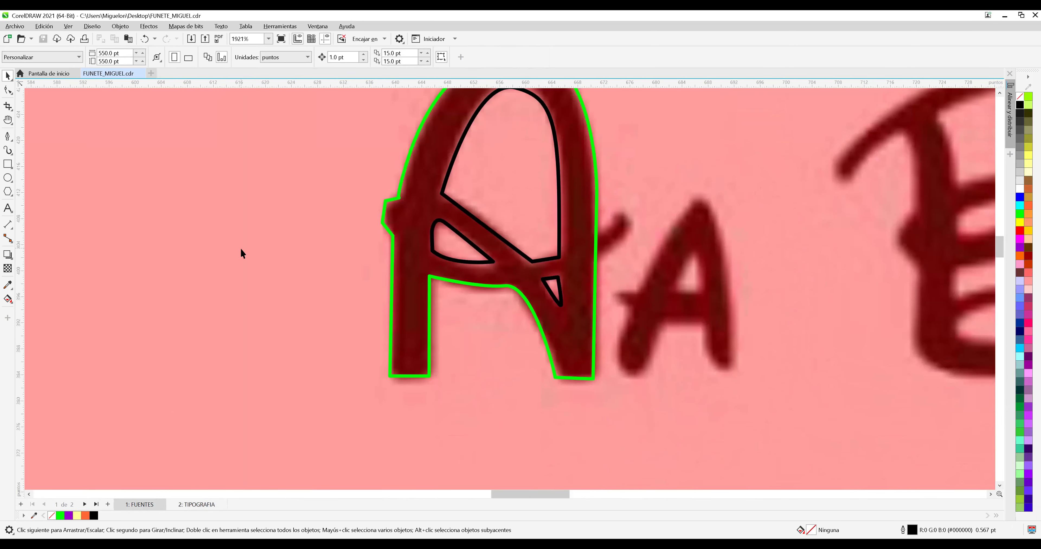
click(7, 136)
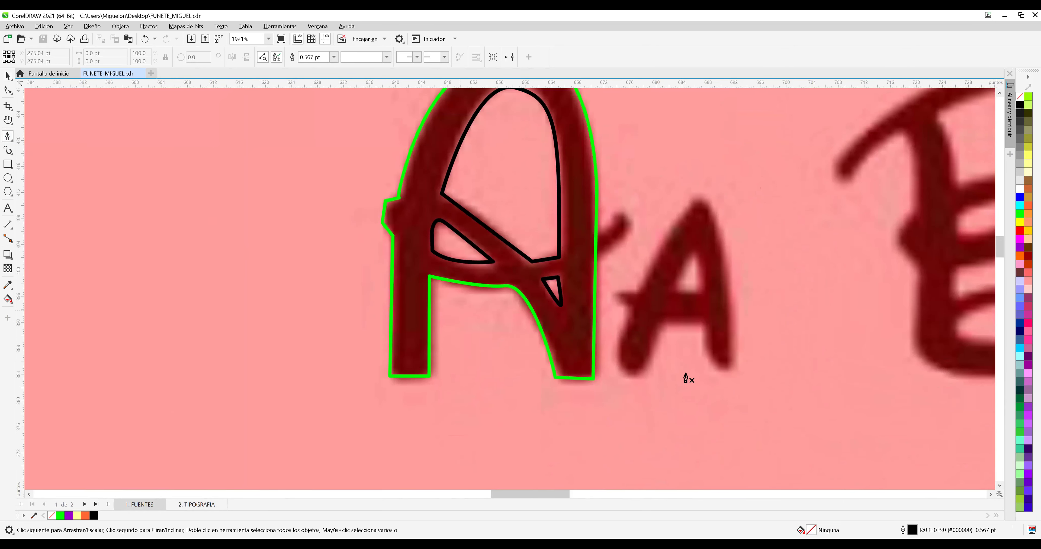
click(632, 312)
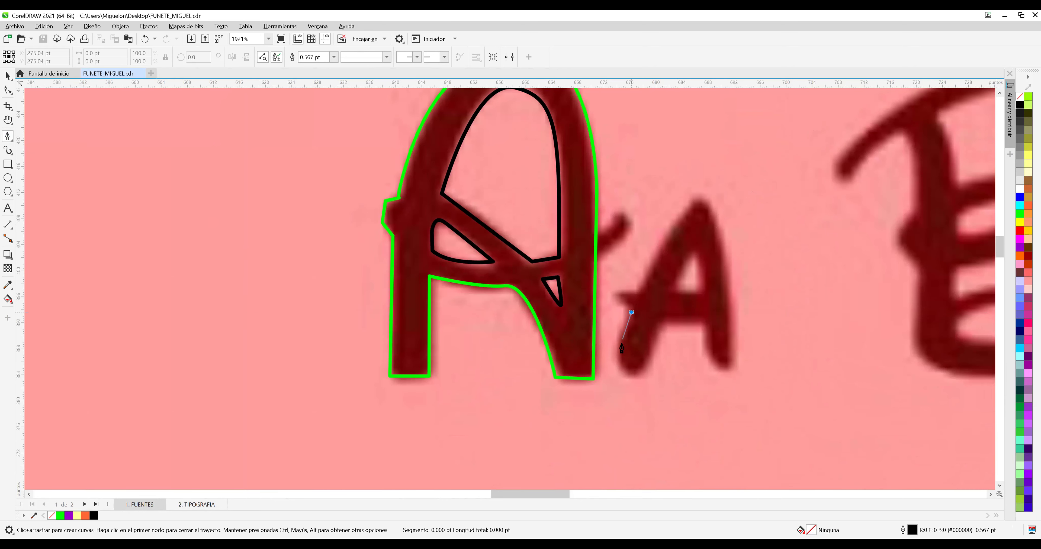
drag(619, 356, 669, 347)
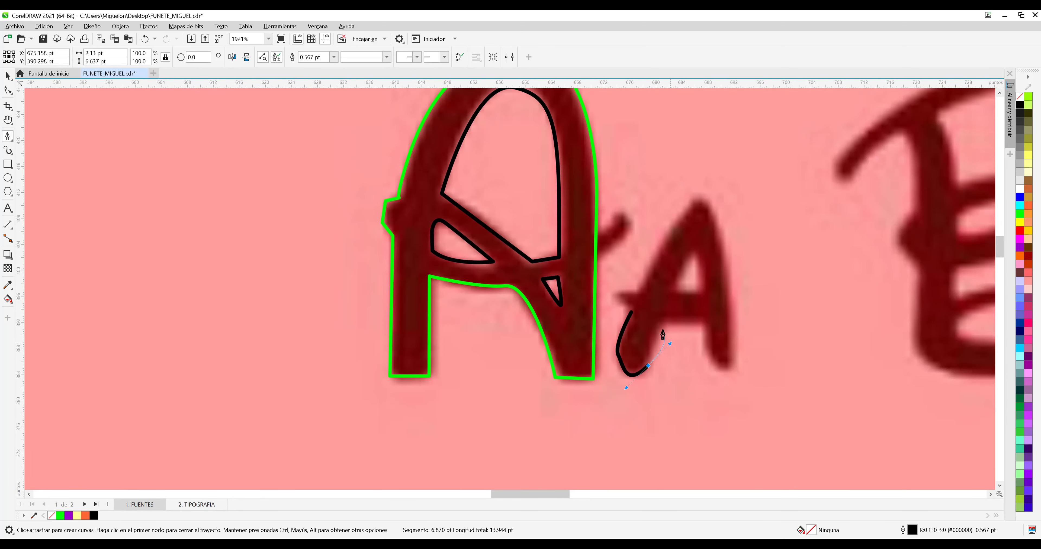
click(663, 328)
click(700, 327)
click(703, 359)
drag(723, 371, 733, 352)
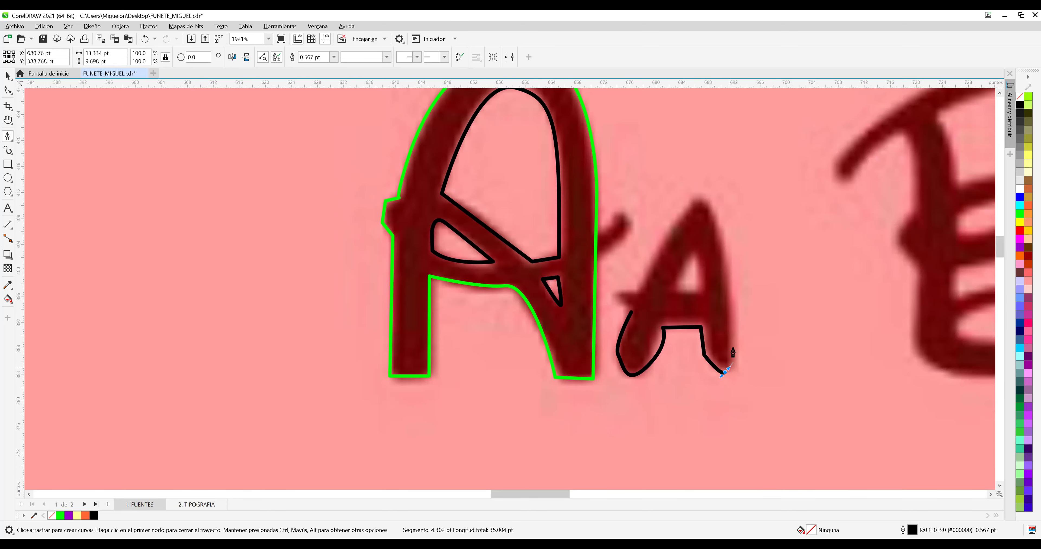
Trace the small A's right side, peak and left crossbar tip, closing the outline at about 18 × 27 pt, and save the document.
drag(719, 235, 645, 275)
click(638, 291)
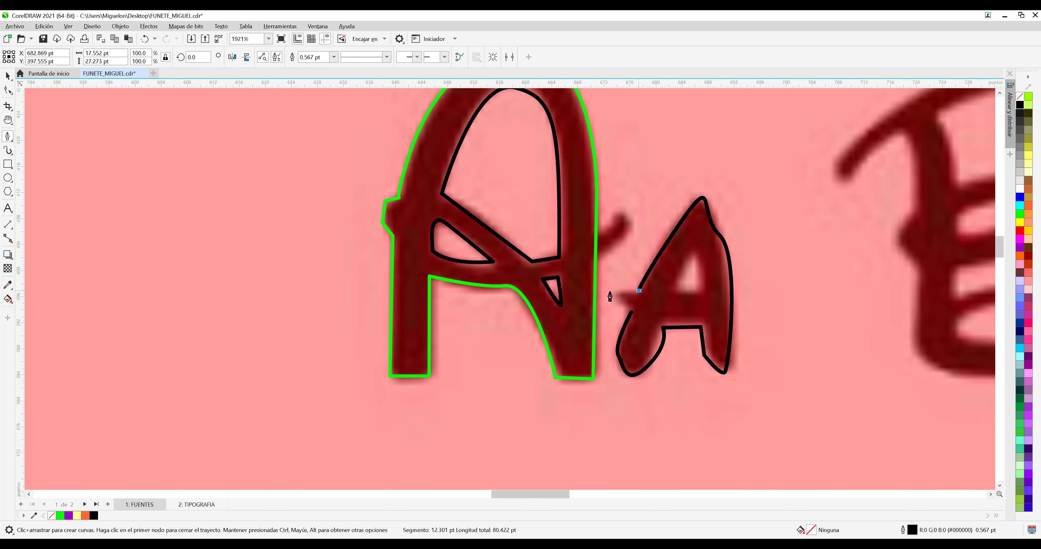
click(614, 291)
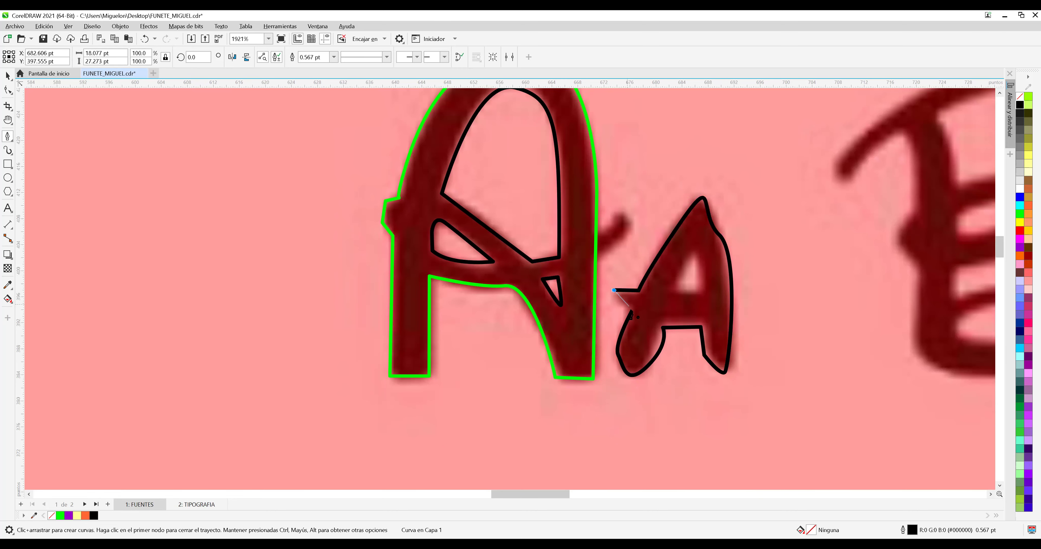
click(631, 312)
scroll(766, 349, up, 1)
scroll(764, 354, up, 2)
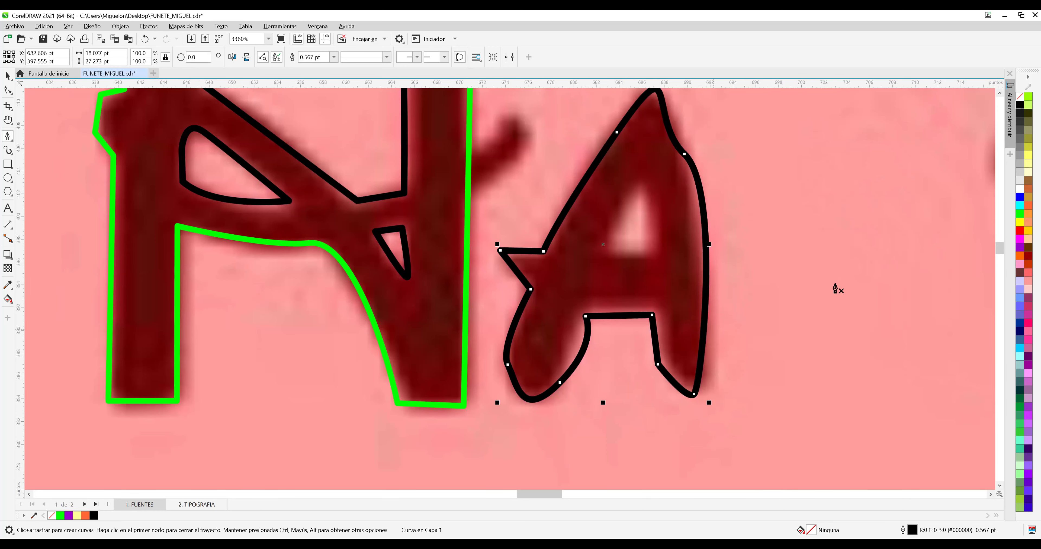
drag(1001, 255, 1001, 245)
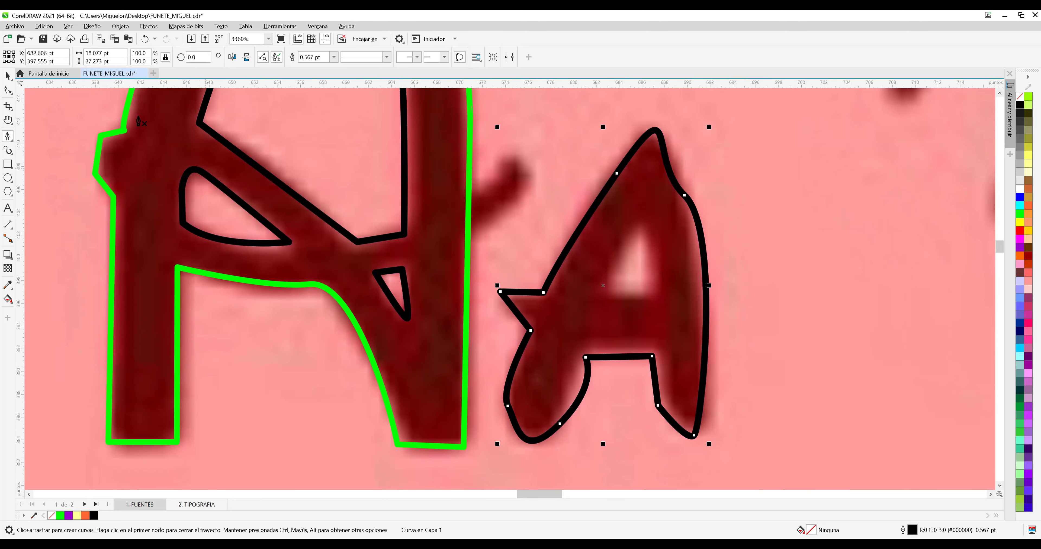
click(44, 40)
Adjust the small A's nodes at the left notch, outer left foot and inner corner under the crossbar to follow the reference.
click(9, 92)
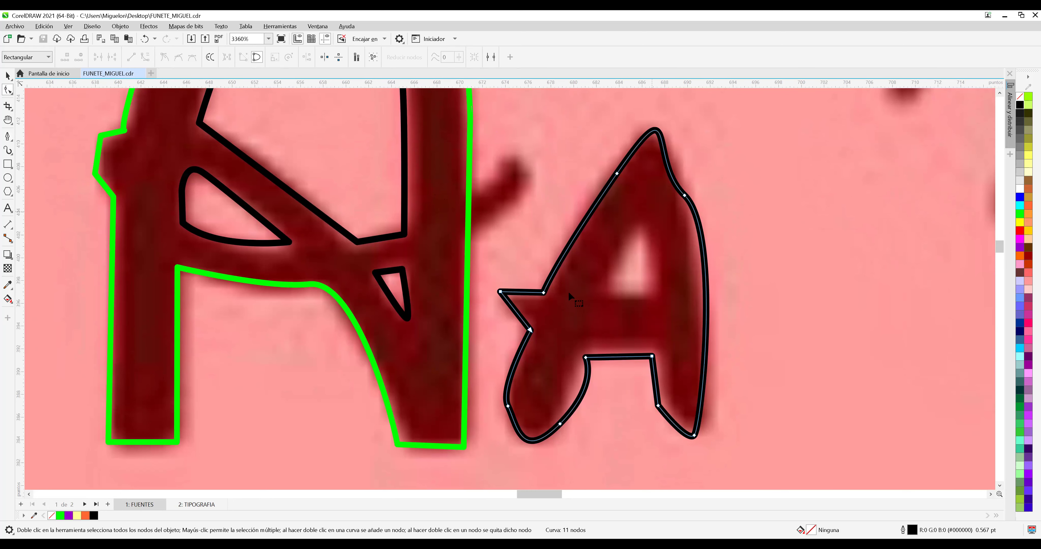
drag(543, 293, 544, 295)
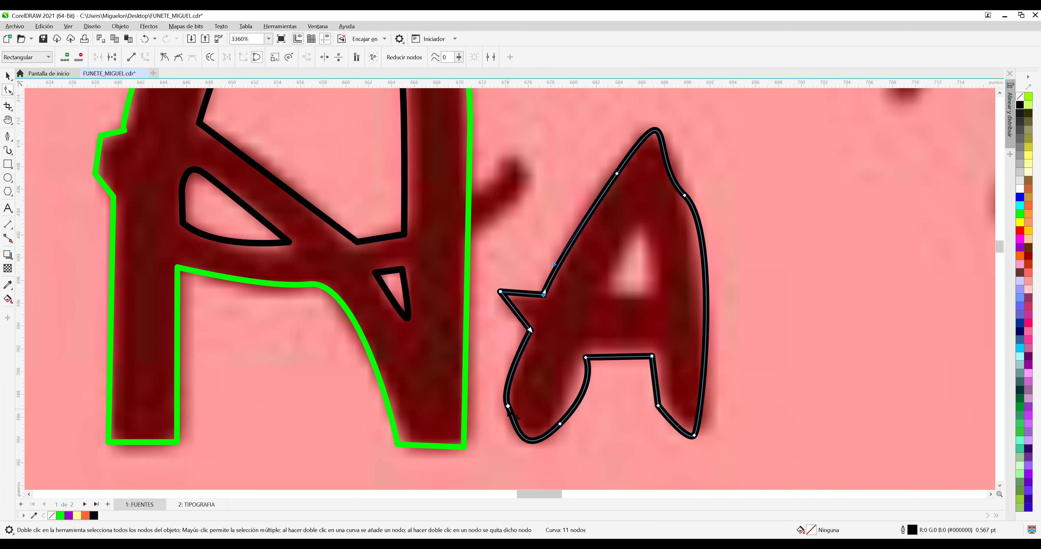
drag(508, 408, 506, 410)
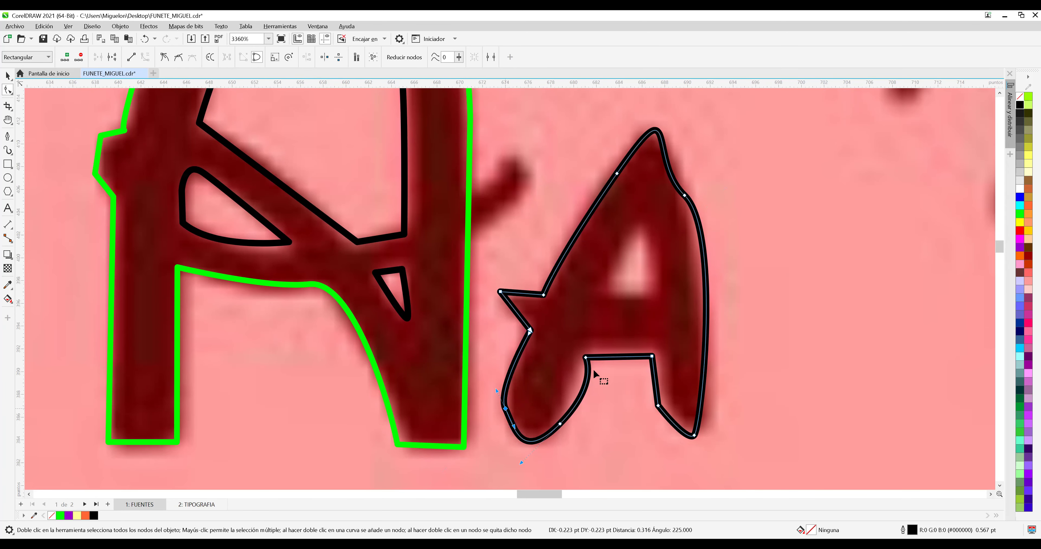
drag(586, 357, 659, 365)
click(652, 357)
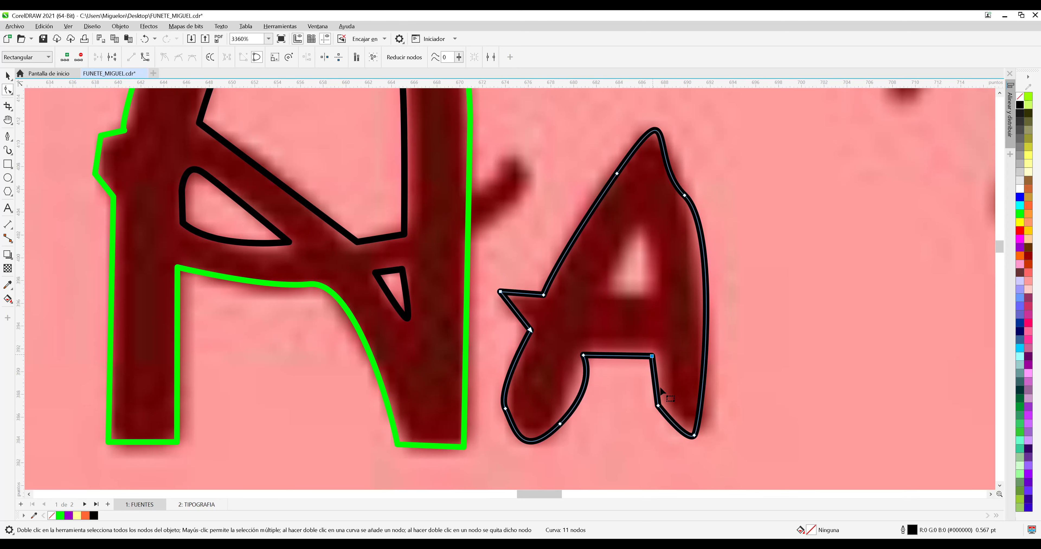
Reshape the small A's left foot with its nodes and curve handles into a rounded base with a straighter inner edge.
drag(559, 423, 560, 425)
drag(598, 386, 584, 375)
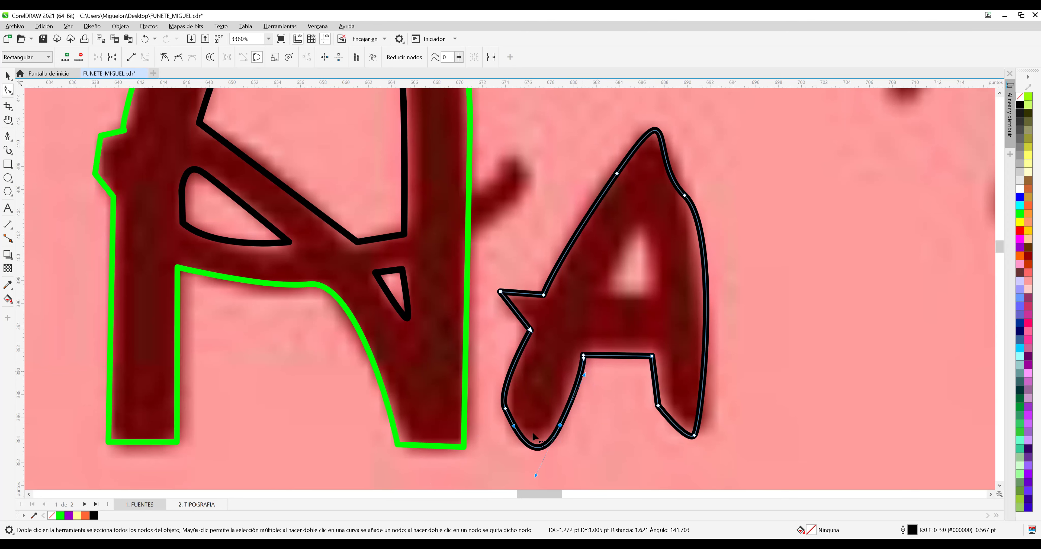
click(504, 431)
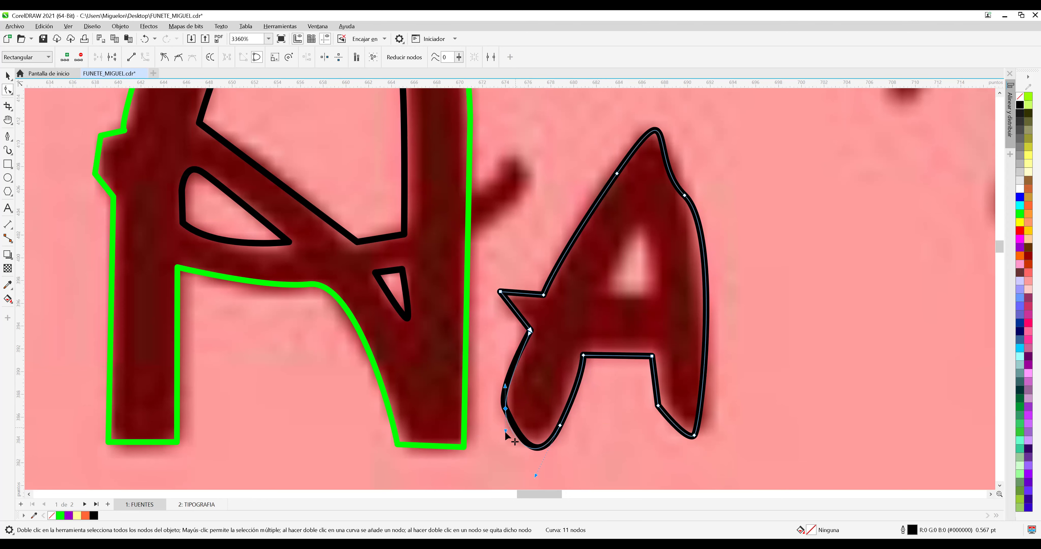
drag(502, 430, 501, 426)
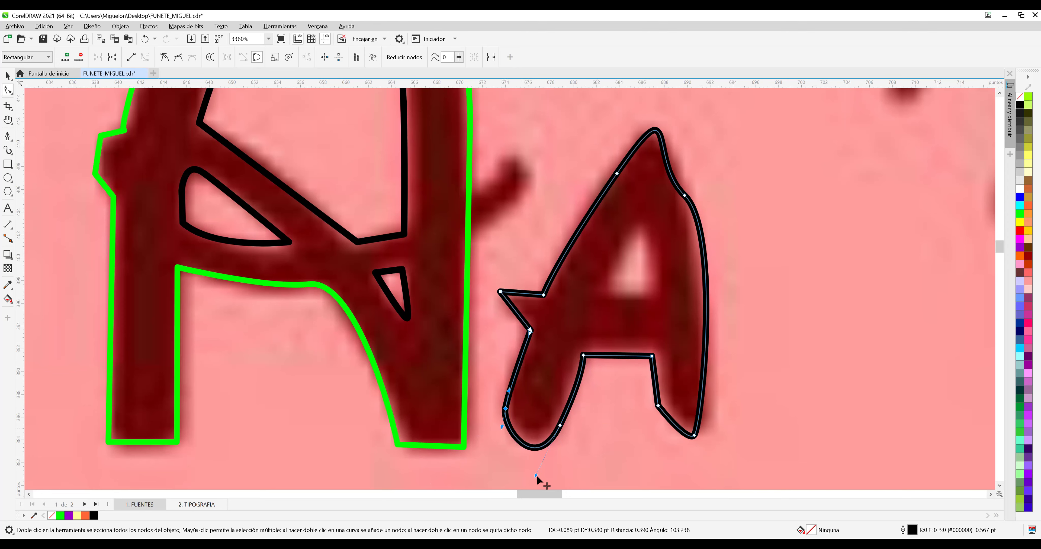
drag(536, 473, 540, 463)
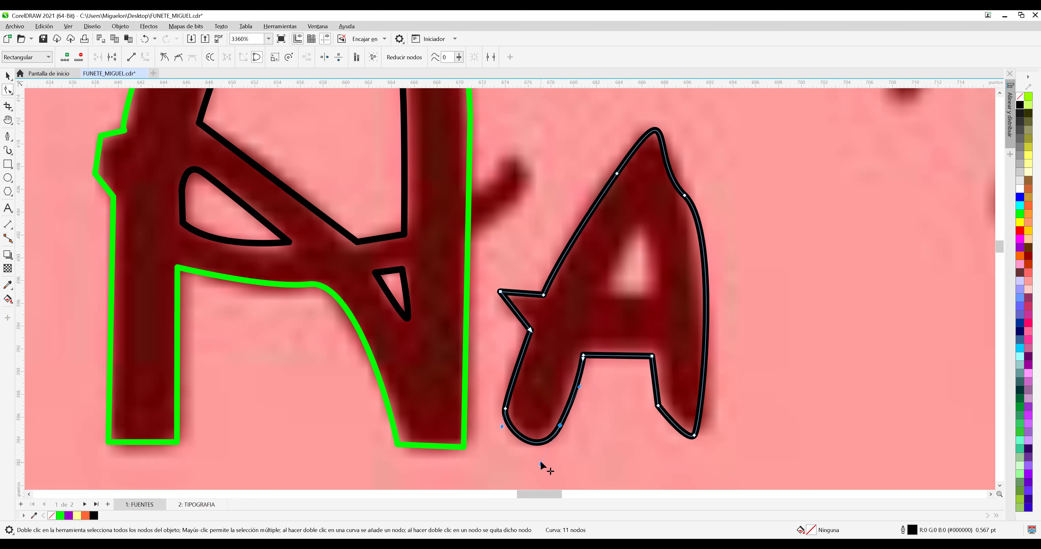
drag(562, 428, 564, 420)
drag(580, 381, 575, 378)
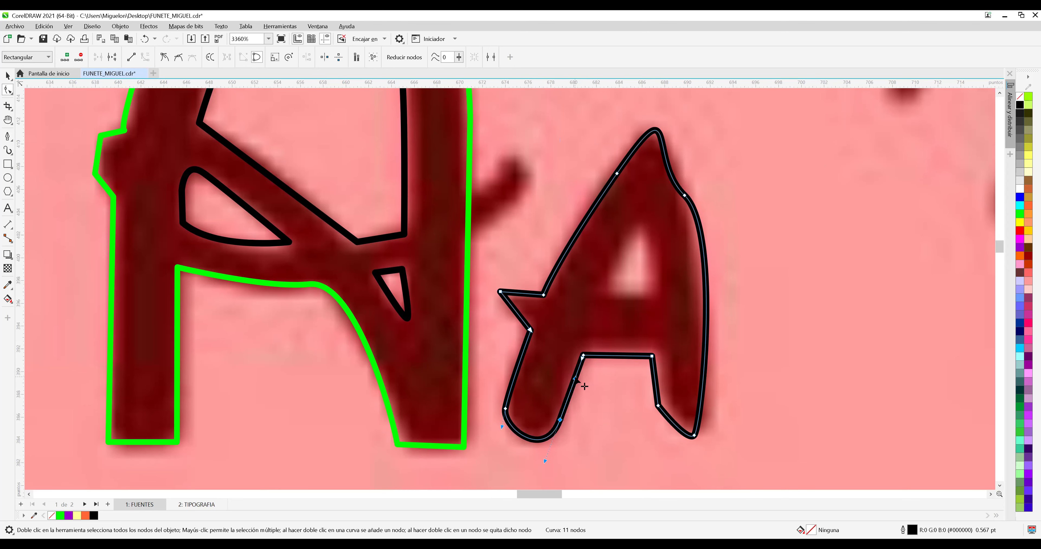
Move the small A's right foot node outward and down, and smooth the bend on its upper right side with the node and handle.
click(658, 405)
click(694, 436)
drag(699, 435, 707, 443)
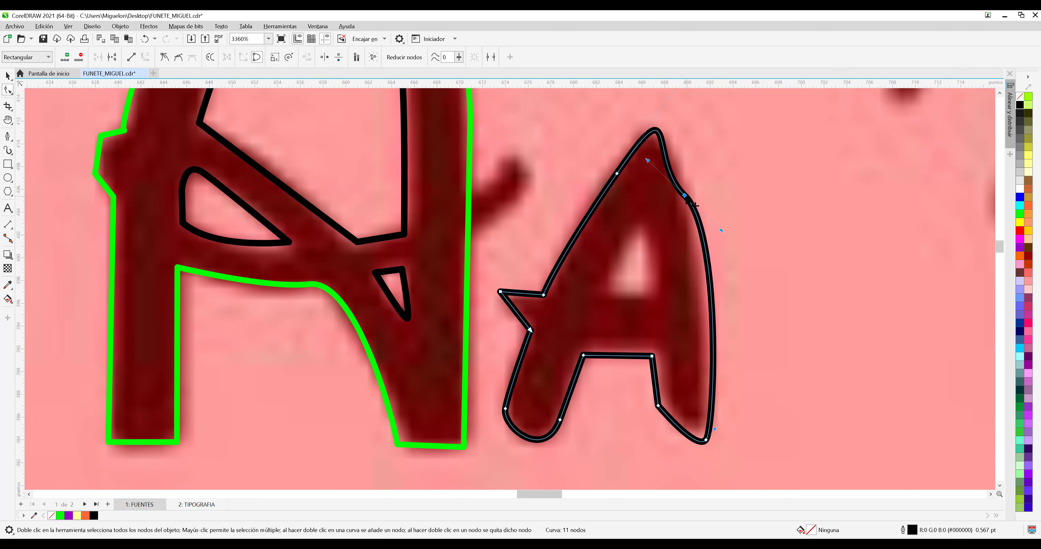
right_click(687, 197)
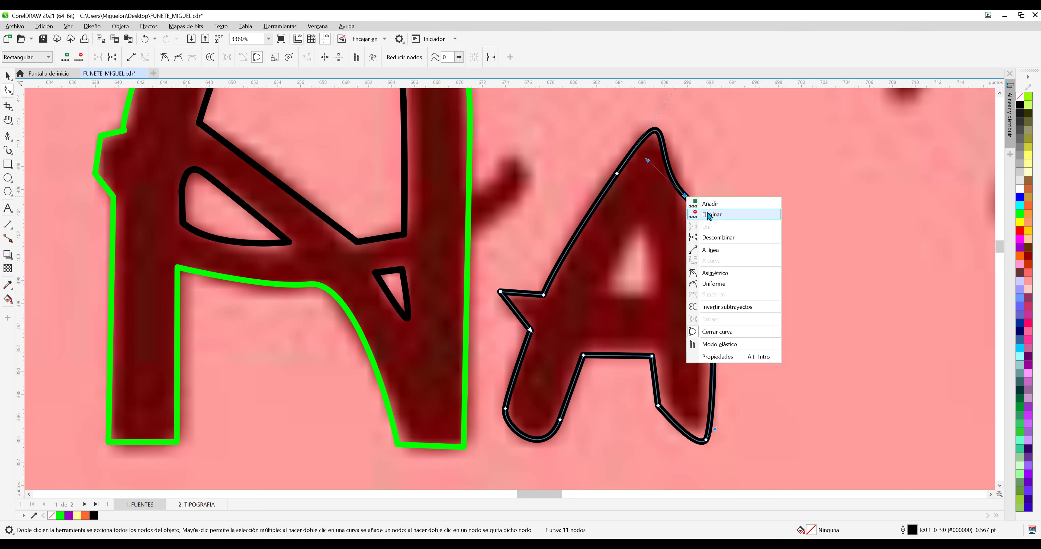
key(Escape)
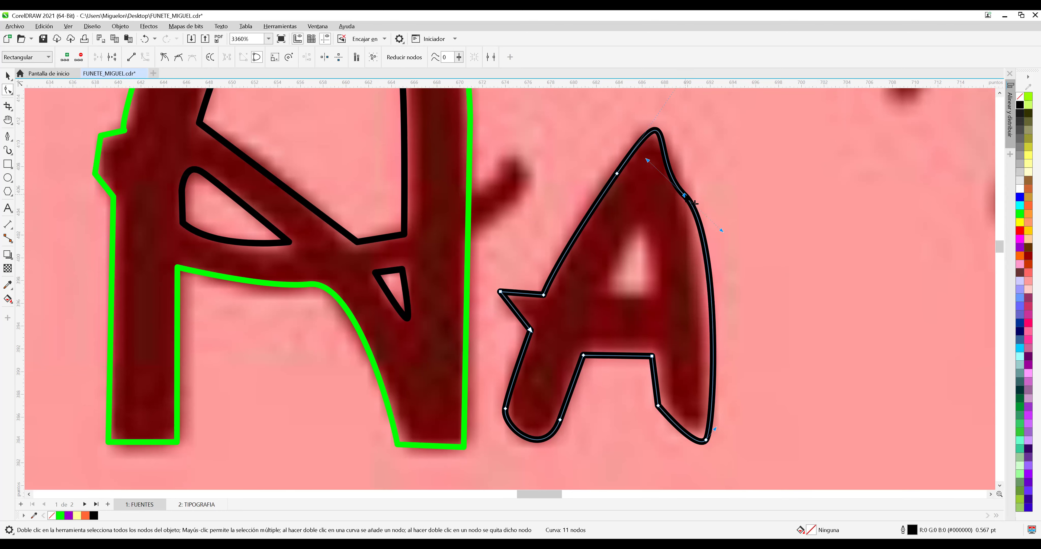
drag(685, 196, 683, 194)
drag(719, 227, 709, 237)
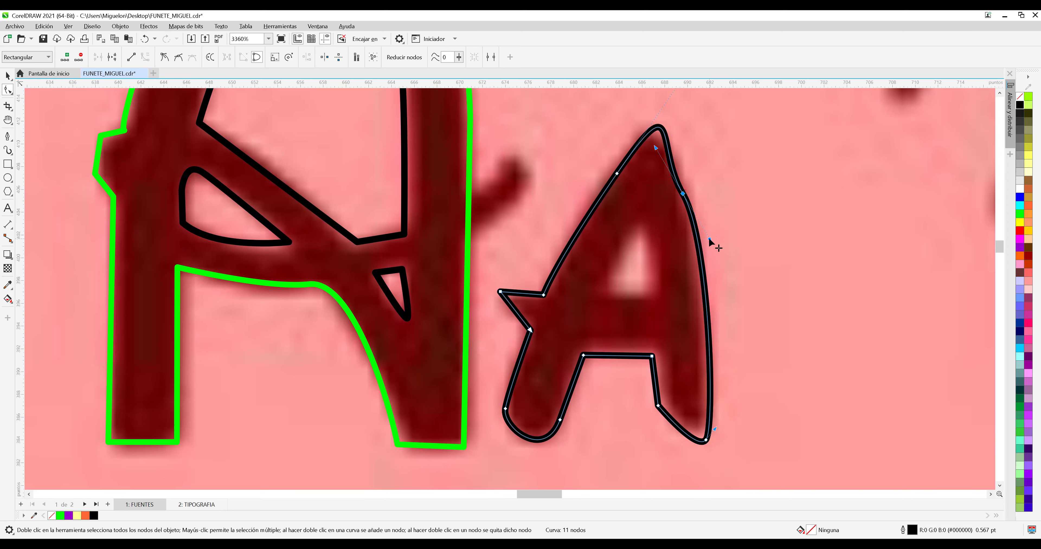
Shift the node on the small A's upper left slope outward and make it Asimétrico.
click(618, 175)
mouse_move(618, 174)
mouse_down()
mouse_move(662, 162)
mouse_move(612, 174)
mouse_up()
click(613, 171)
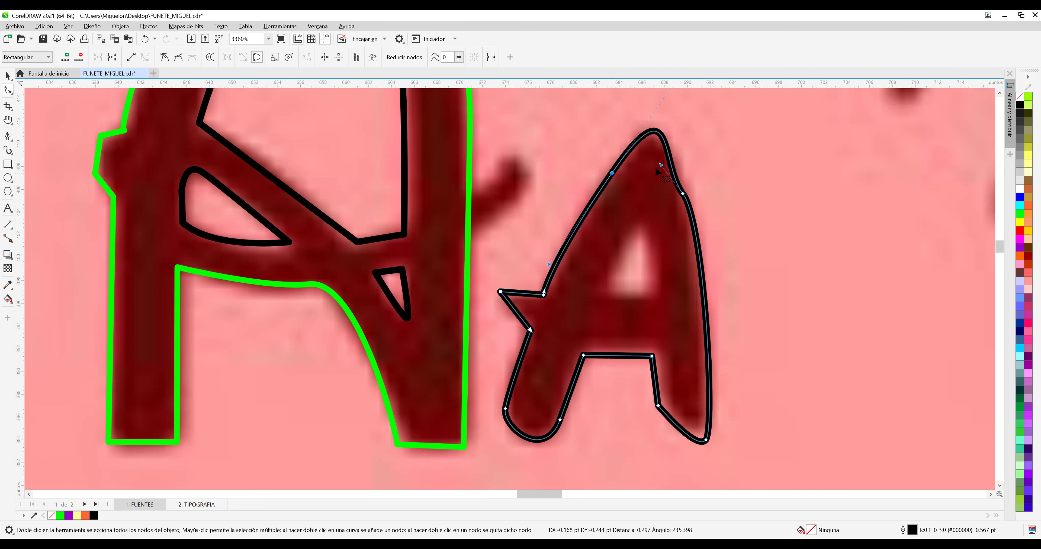
right_click(614, 175)
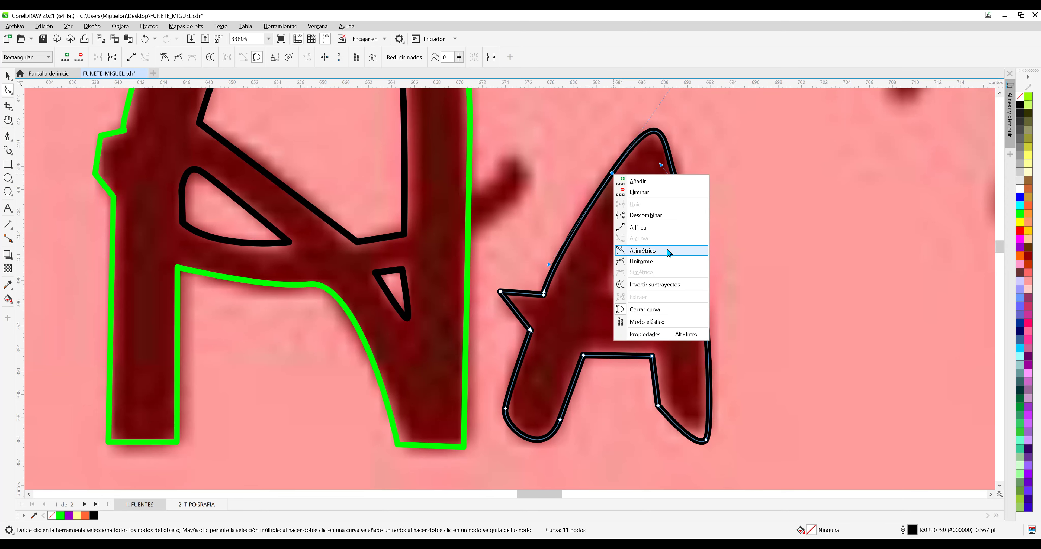
click(667, 251)
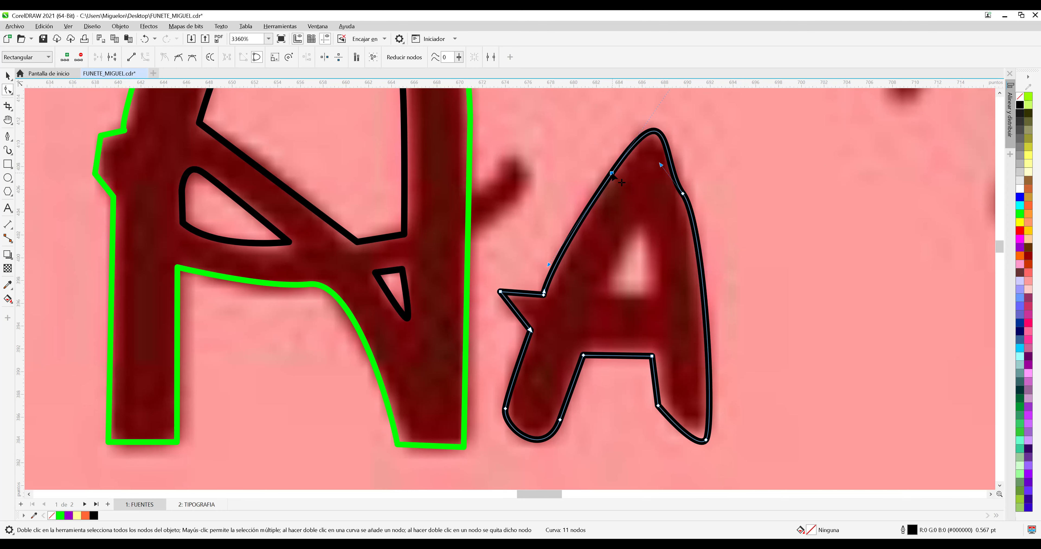
Round the small A's peak with an added apex node and curve handles, shifting both slope nodes downward and the right foot node slightly upward.
drag(661, 166, 672, 169)
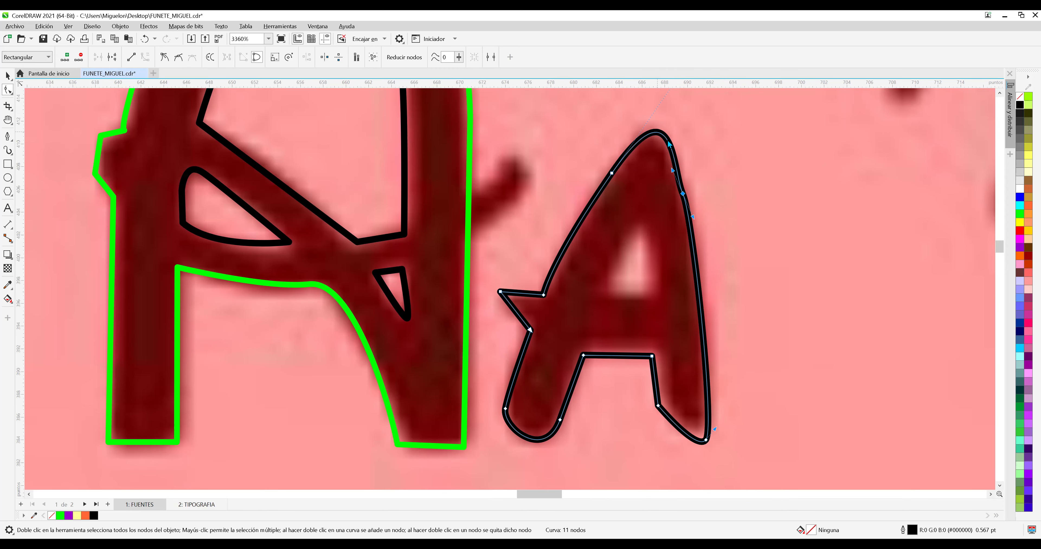
right_click(657, 132)
click(686, 144)
drag(611, 174, 598, 193)
drag(663, 139, 662, 140)
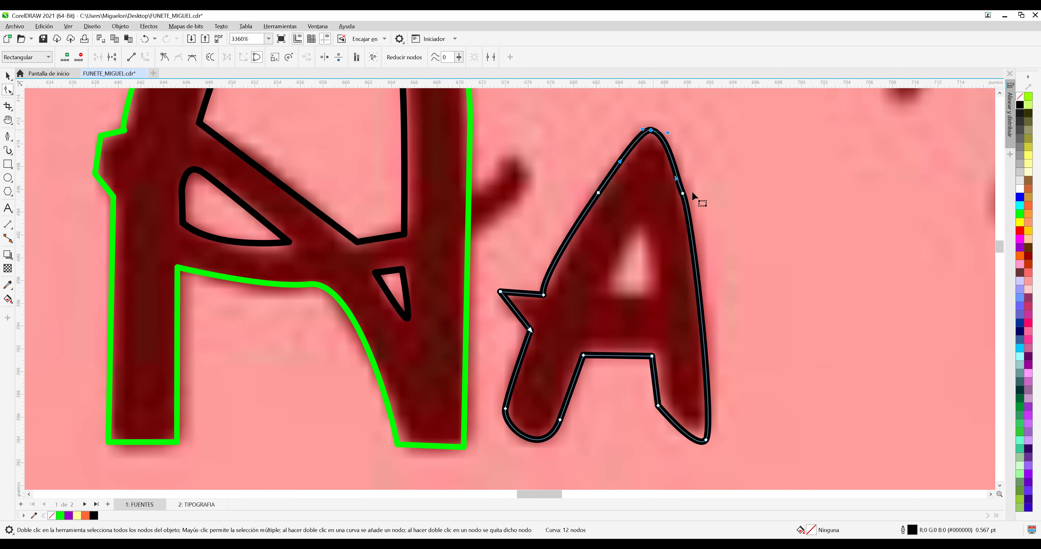
drag(682, 193, 693, 223)
drag(710, 441, 713, 440)
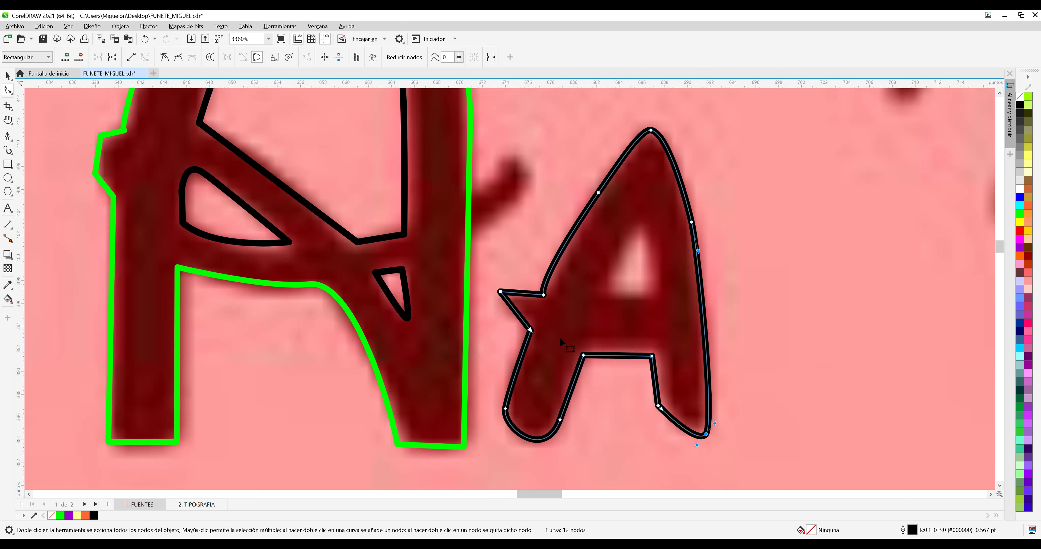
Refine the small A's left foot by adjusting its outer node and the curve handles along its base and inner edge.
drag(505, 409, 500, 409)
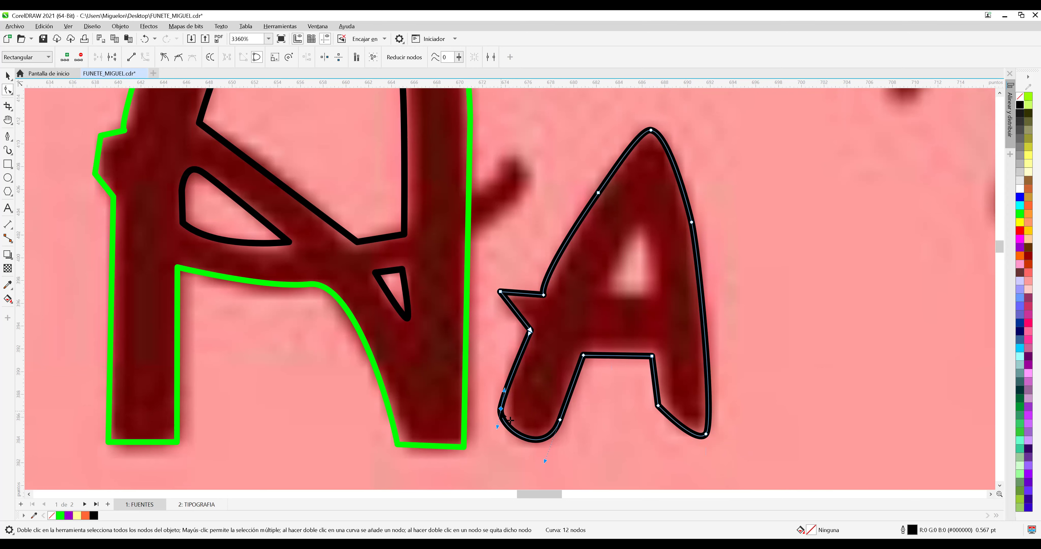
drag(510, 419, 504, 382)
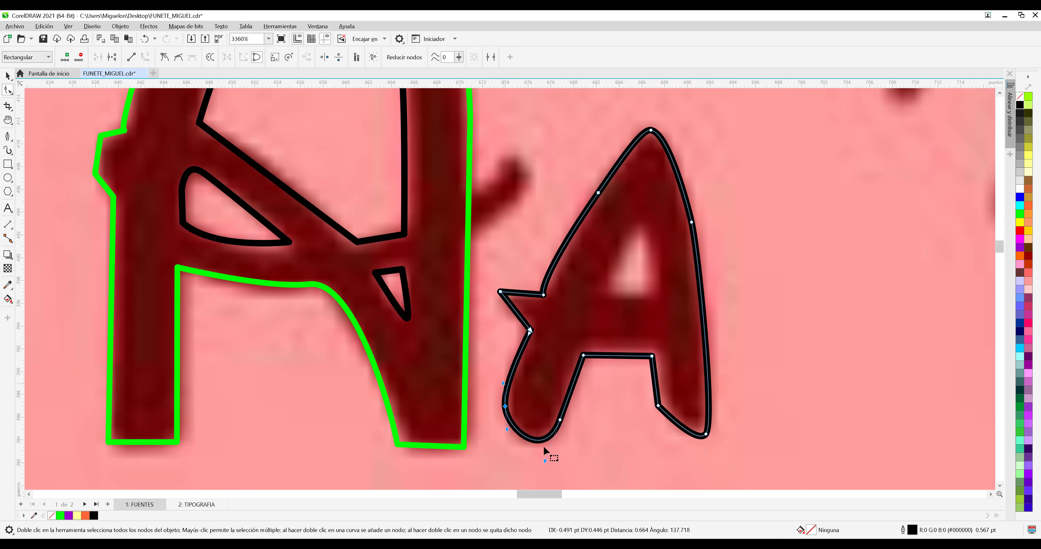
drag(543, 460, 508, 424)
click(533, 456)
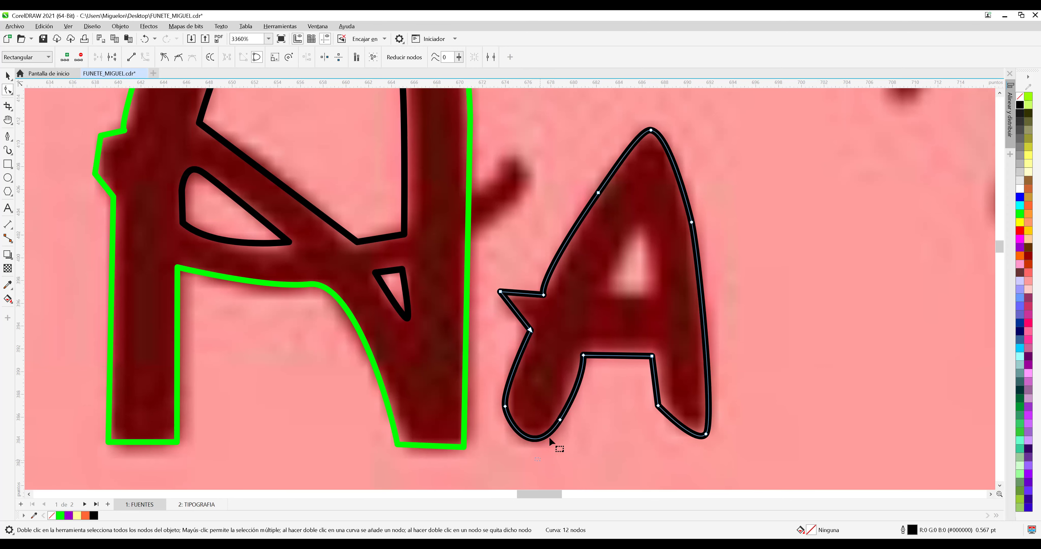
click(561, 421)
drag(584, 378, 580, 372)
Make the inner node of the small A's right foot Asimétrico and reshape the foot into a rounder base.
click(658, 405)
right_click(659, 407)
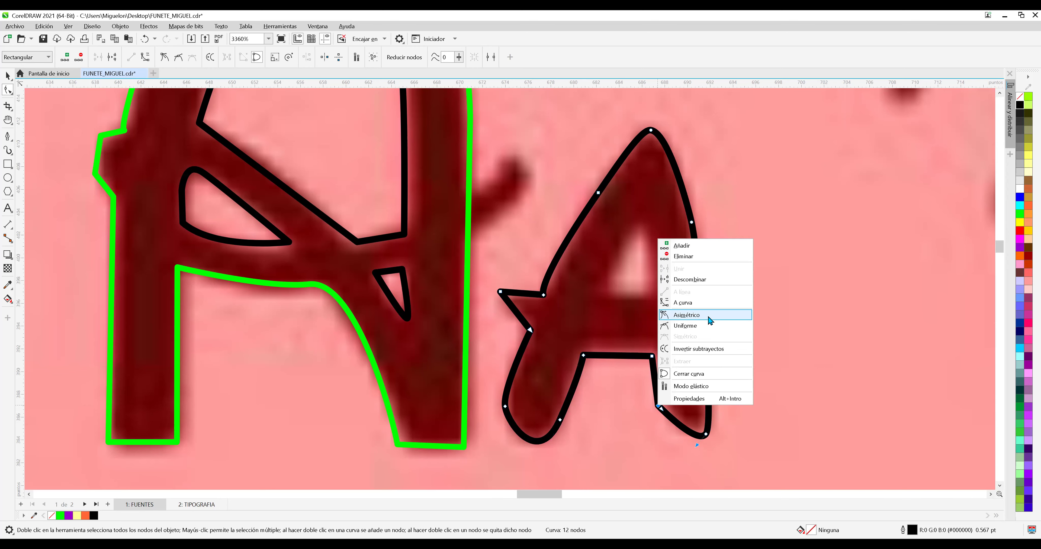
click(710, 320)
click(679, 442)
drag(672, 438, 672, 438)
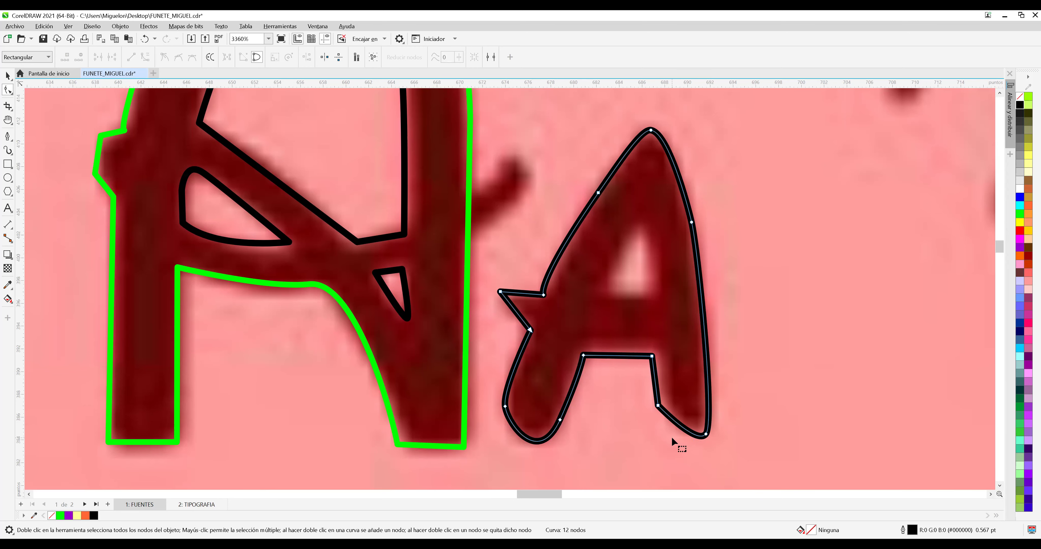
click(706, 435)
drag(695, 446, 674, 408)
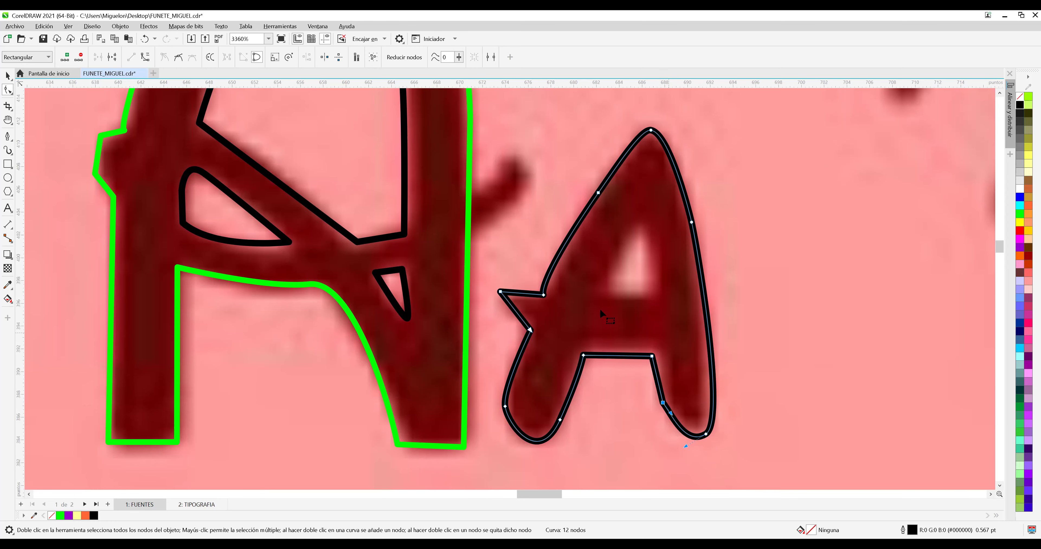
Make the inner corner node above the small A's left spike Asimétrico and bend the adjoining slope with its handle.
click(543, 295)
mouse_move(544, 291)
mouse_down()
mouse_move(567, 287)
mouse_move(547, 297)
mouse_up()
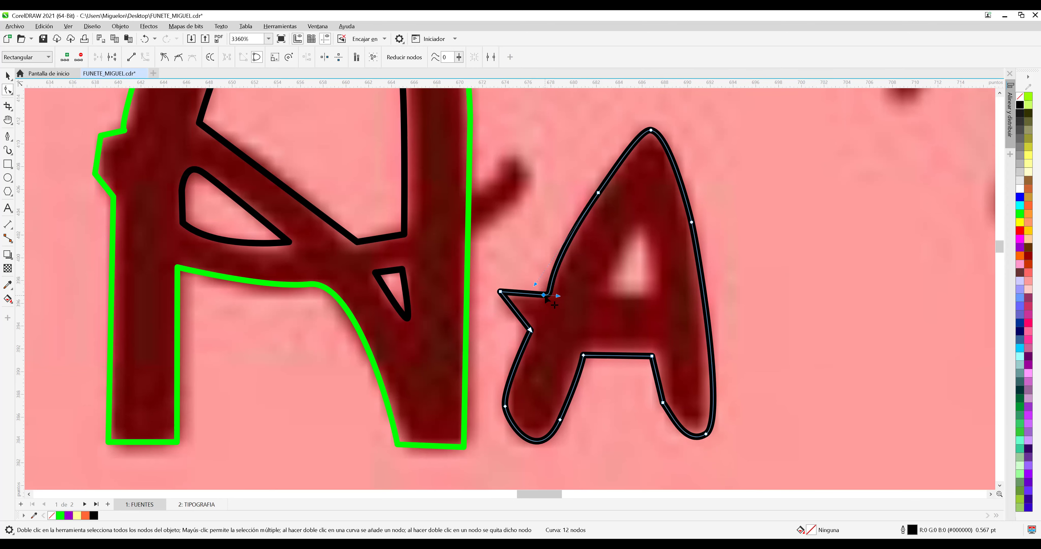
right_click(555, 300)
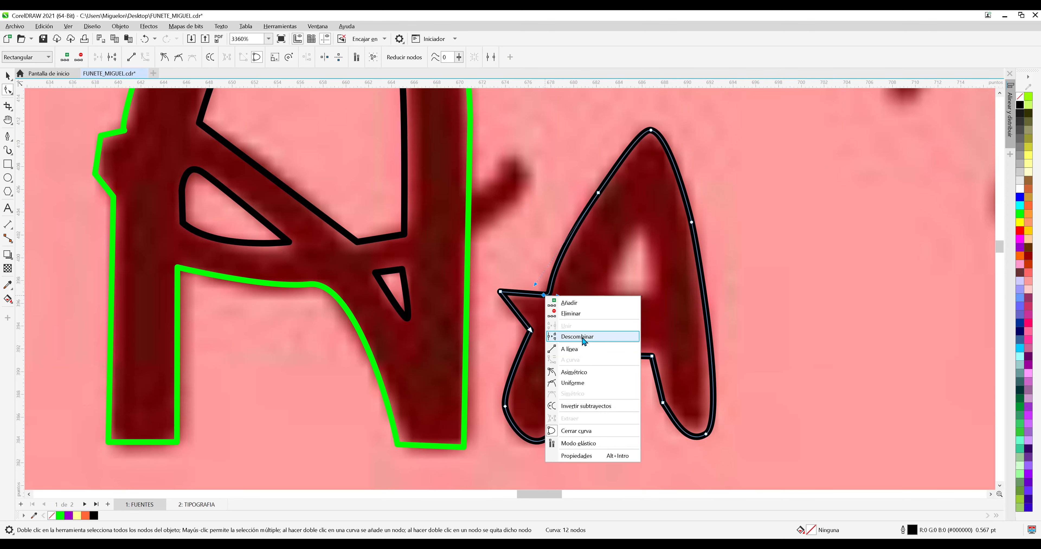
click(589, 378)
drag(562, 294, 570, 263)
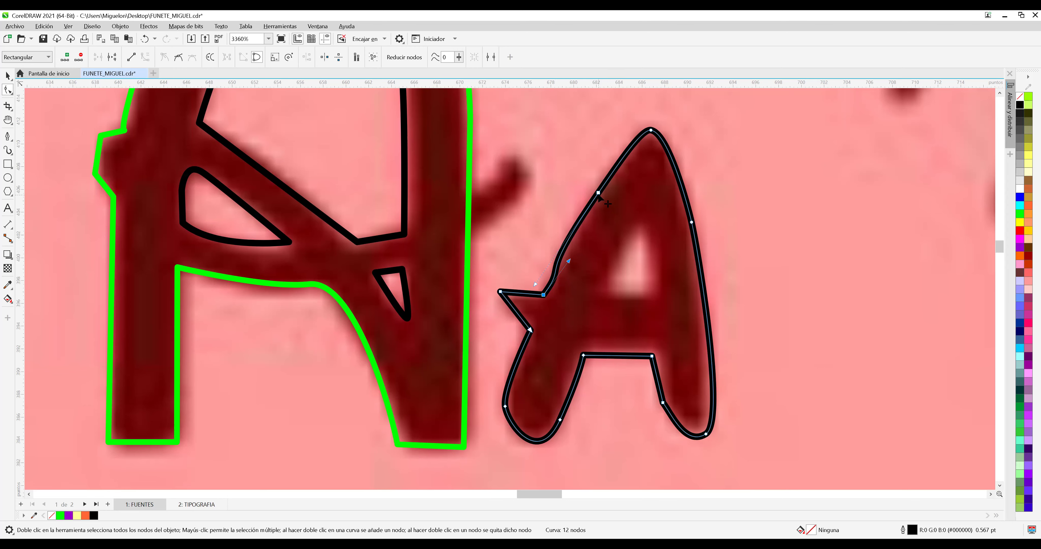
mouse_move(568, 261)
mouse_down()
mouse_move(560, 250)
mouse_move(572, 257)
mouse_up()
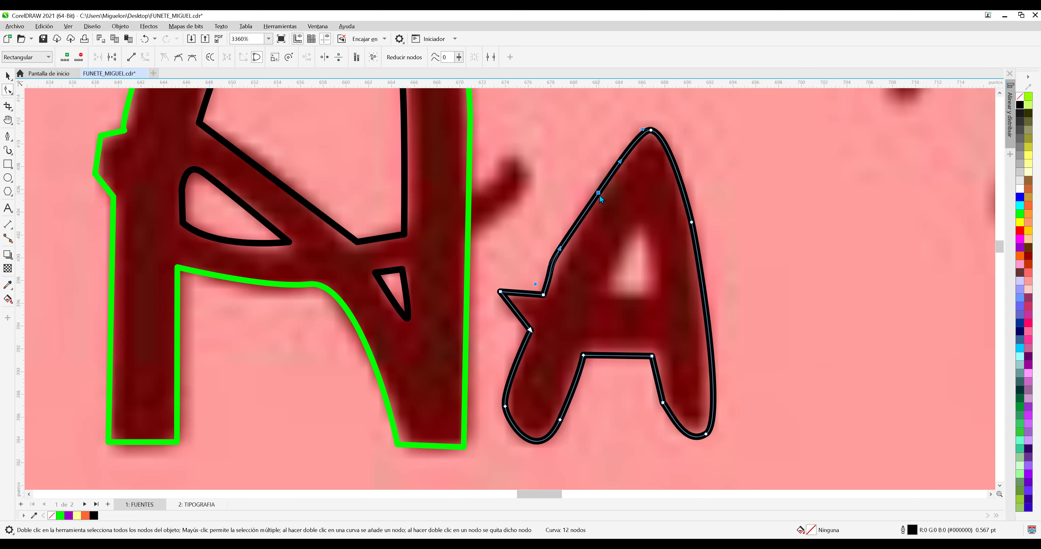
Delete the node on the small A's upper left slope.
right_click(599, 195)
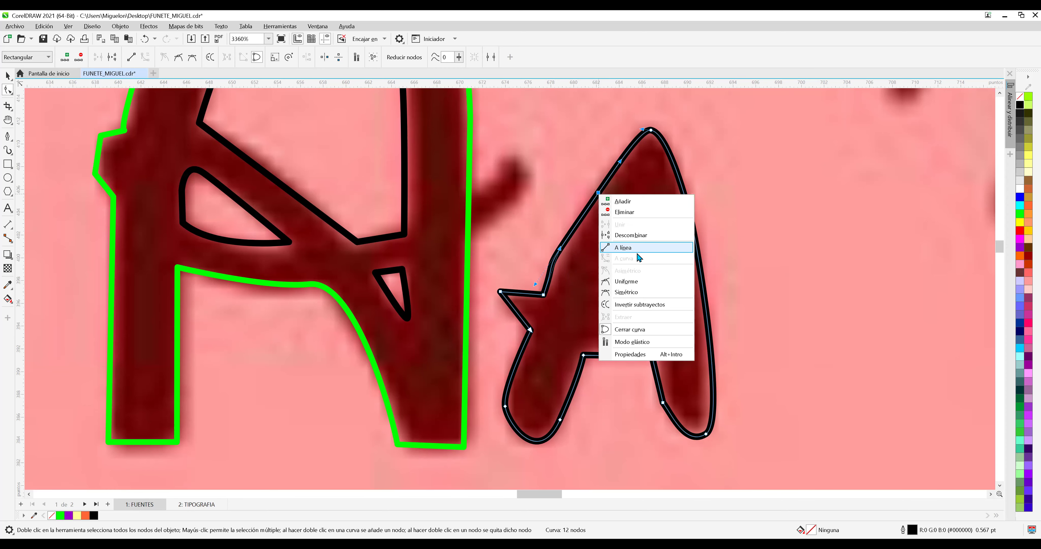
click(575, 237)
click(599, 194)
right_click(601, 195)
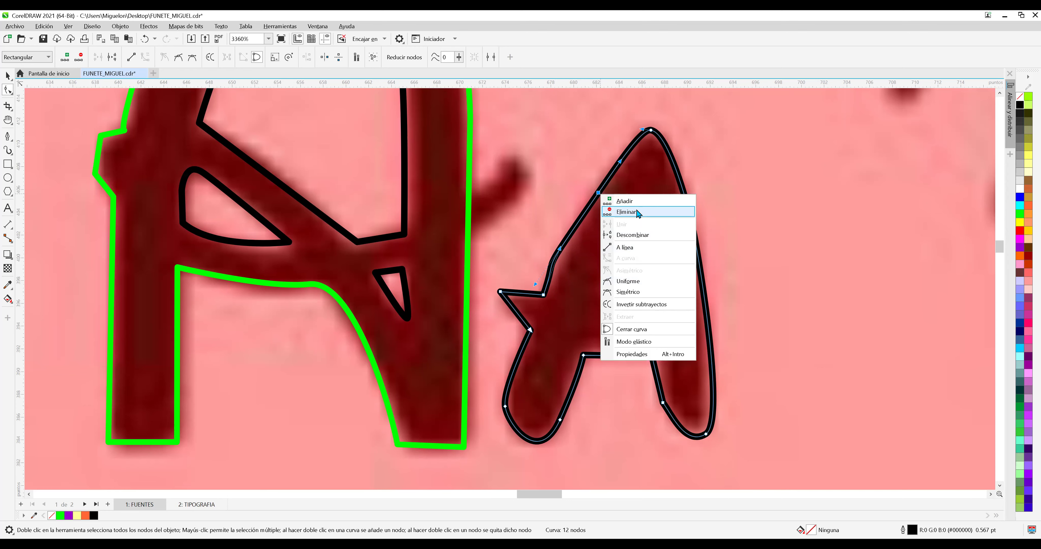
click(628, 212)
Widen the small A's left slope curve with the apex handle, then lower the apex node and the left spike's tip slightly.
click(544, 296)
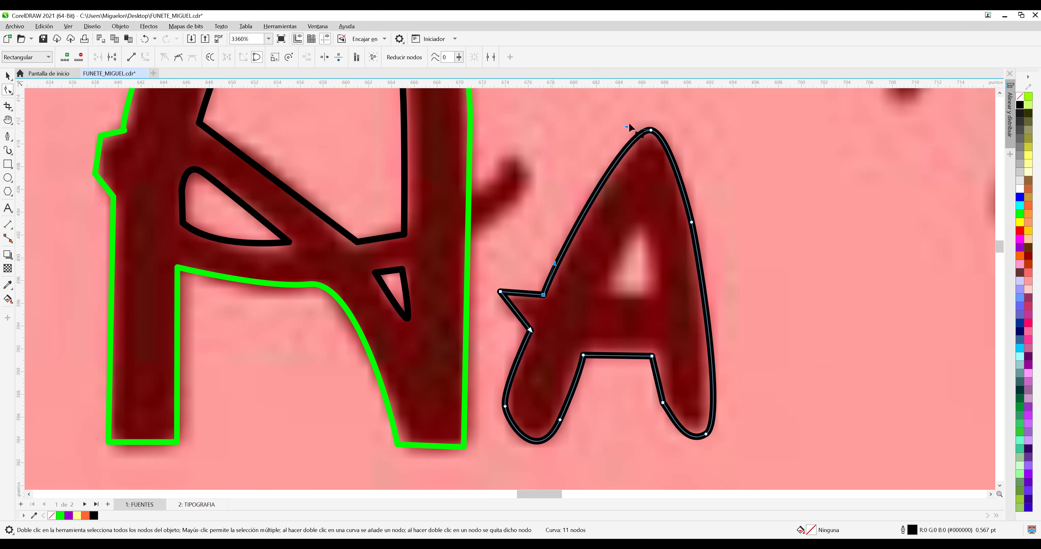
drag(627, 126, 610, 142)
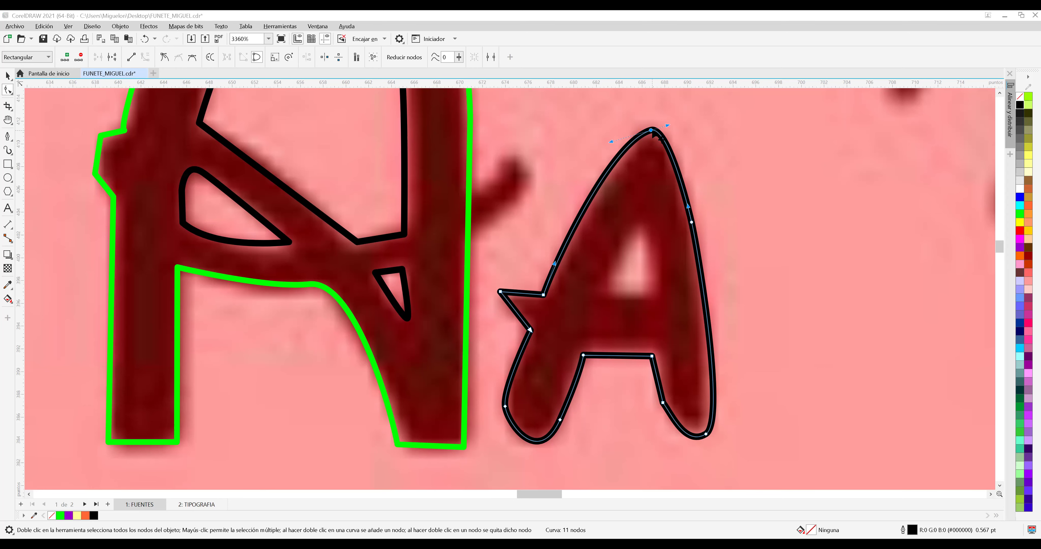
drag(652, 132, 650, 136)
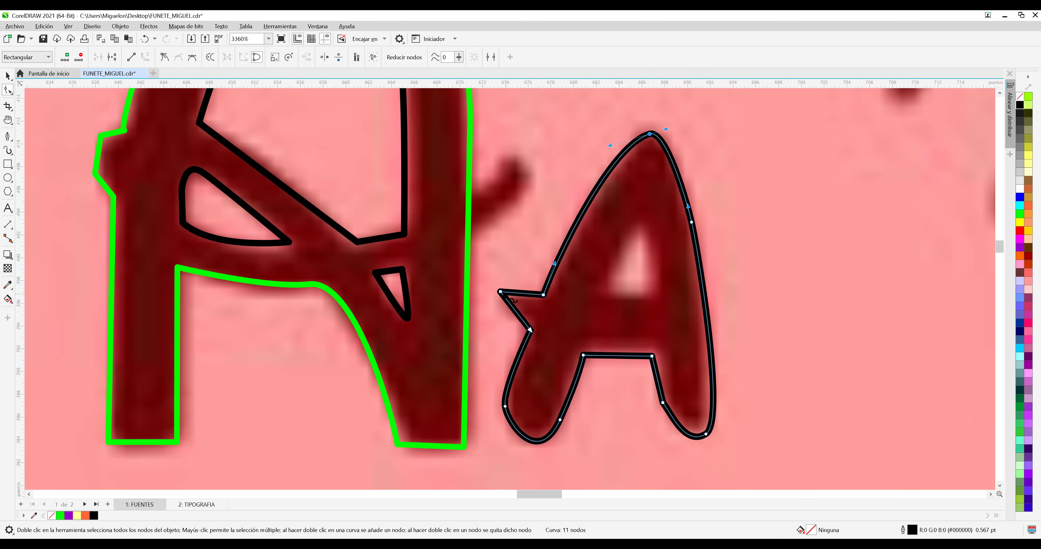
drag(500, 292, 500, 297)
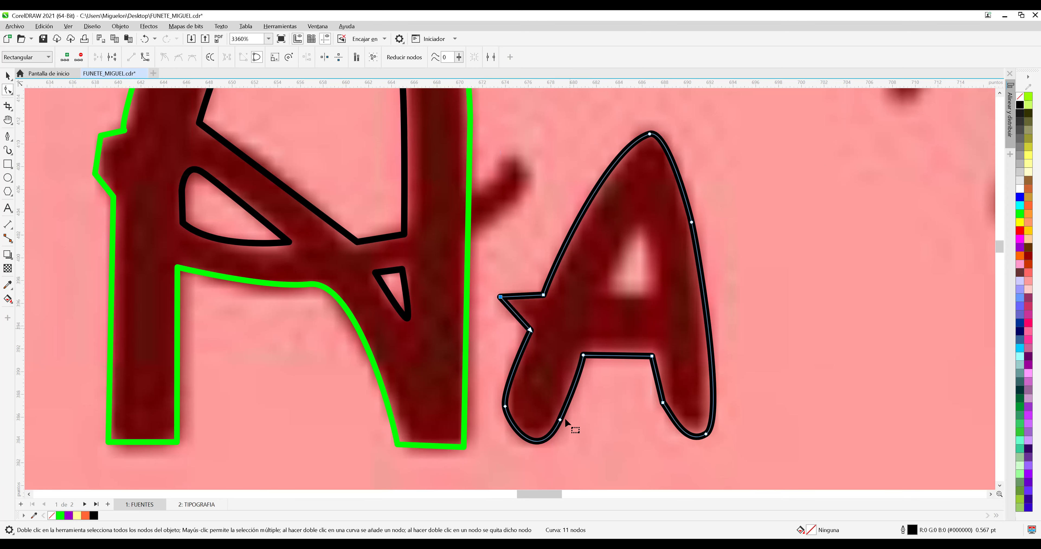
Fine-tune the nodes and curves of both of the small A's feet to match the reference, and save the document.
drag(561, 420, 573, 420)
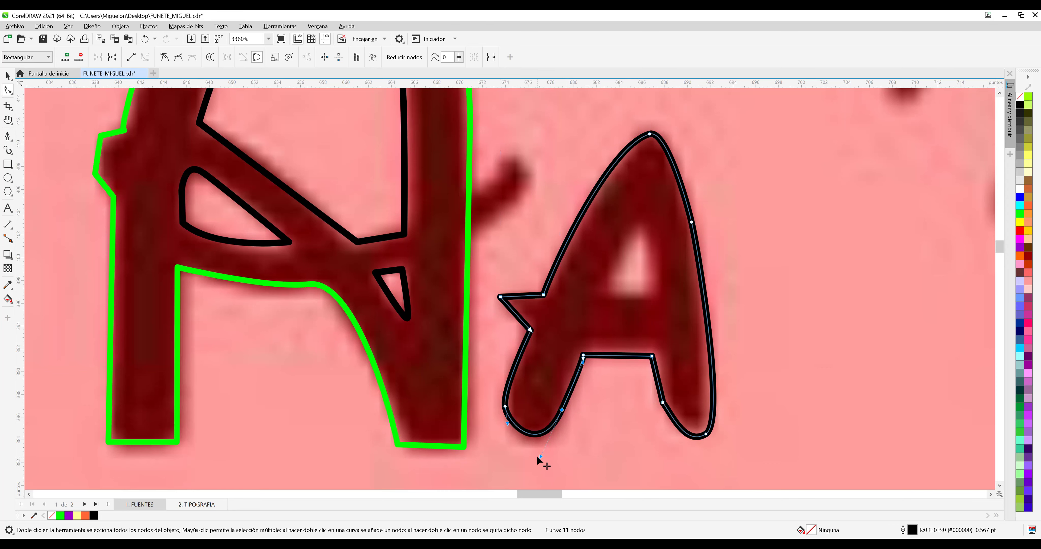
drag(538, 460, 539, 466)
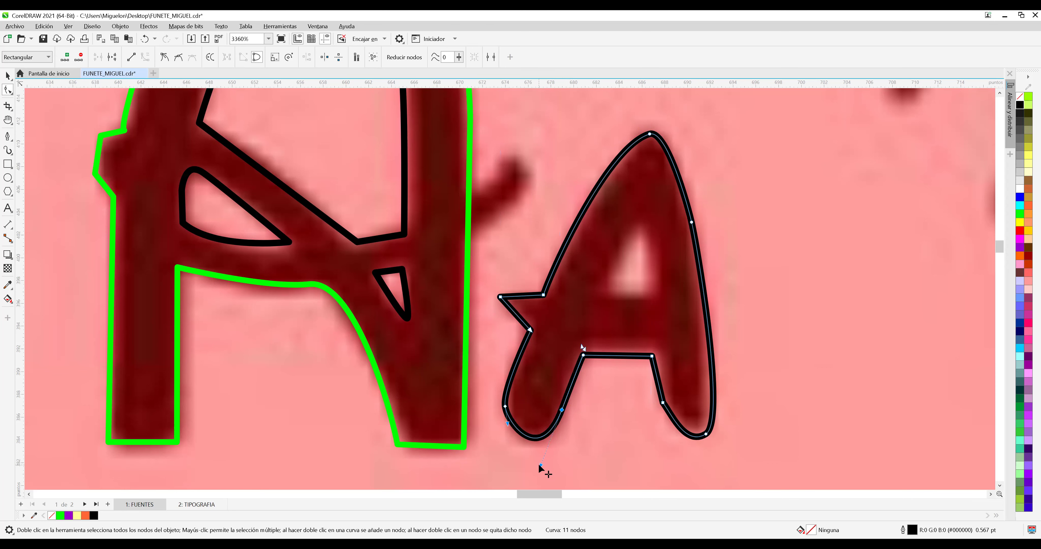
click(507, 407)
drag(510, 409, 509, 433)
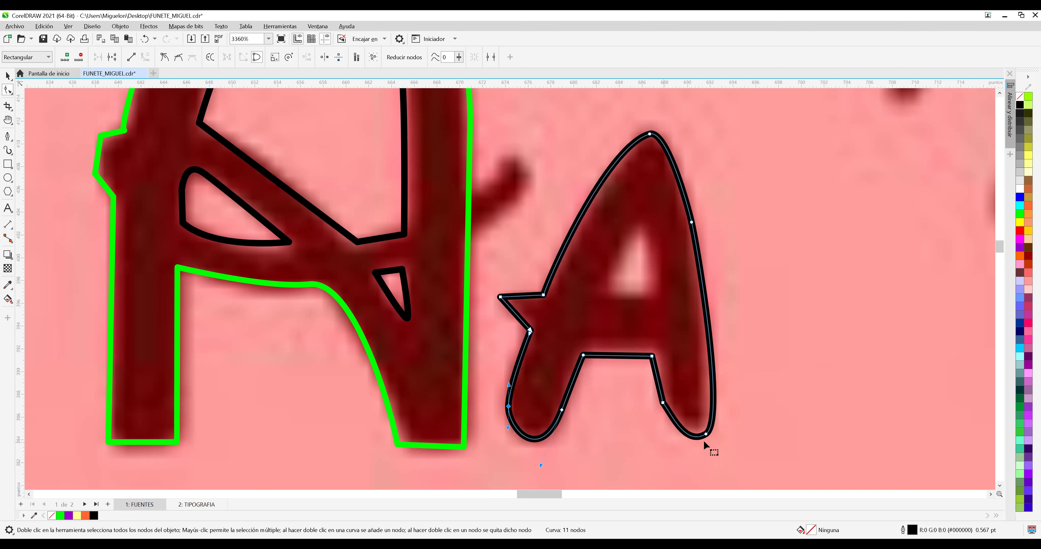
drag(705, 435, 713, 430)
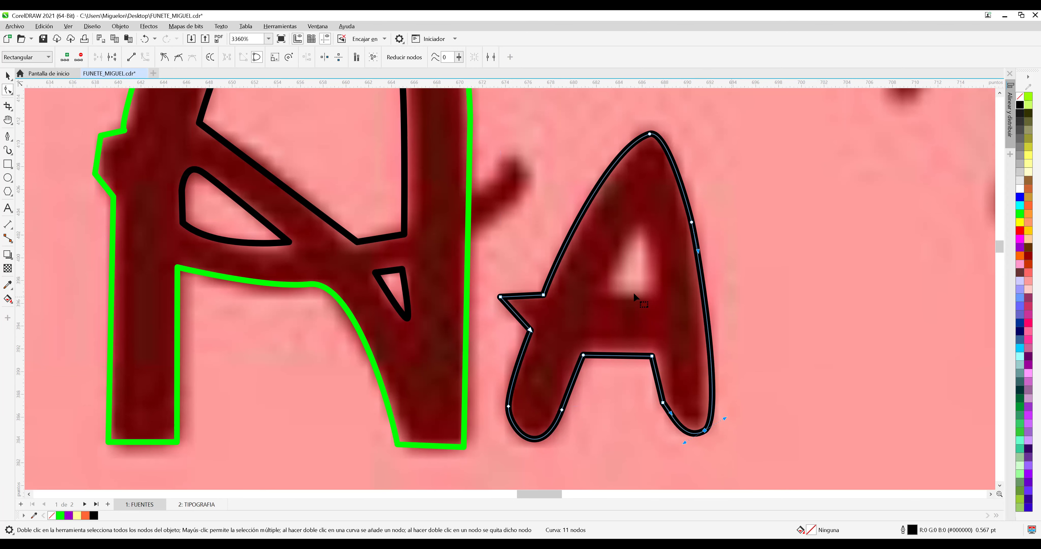
click(44, 39)
Trace the small A's triangular counter with the Pen tool as a closed shape with a curved base, and save the document.
click(7, 137)
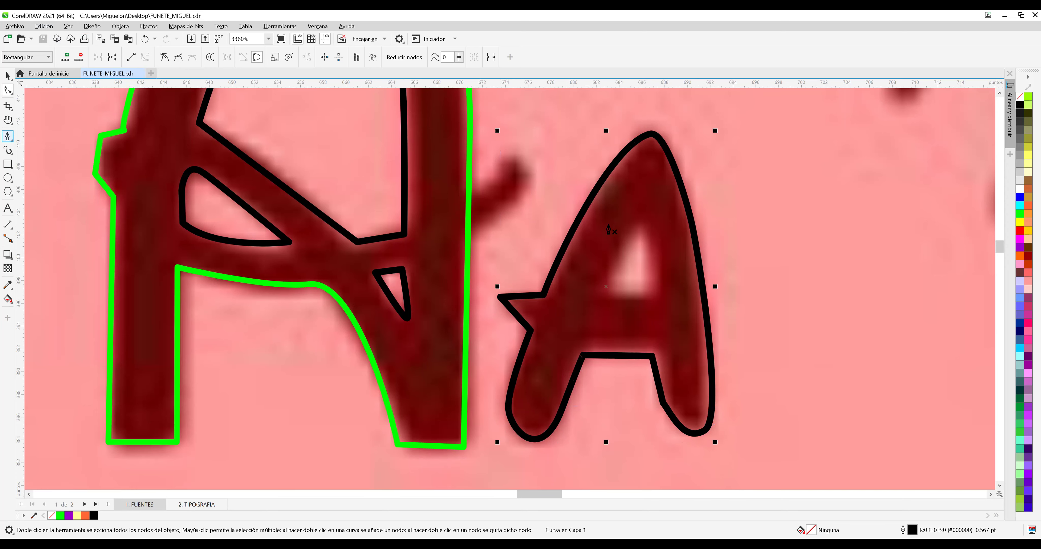
click(641, 226)
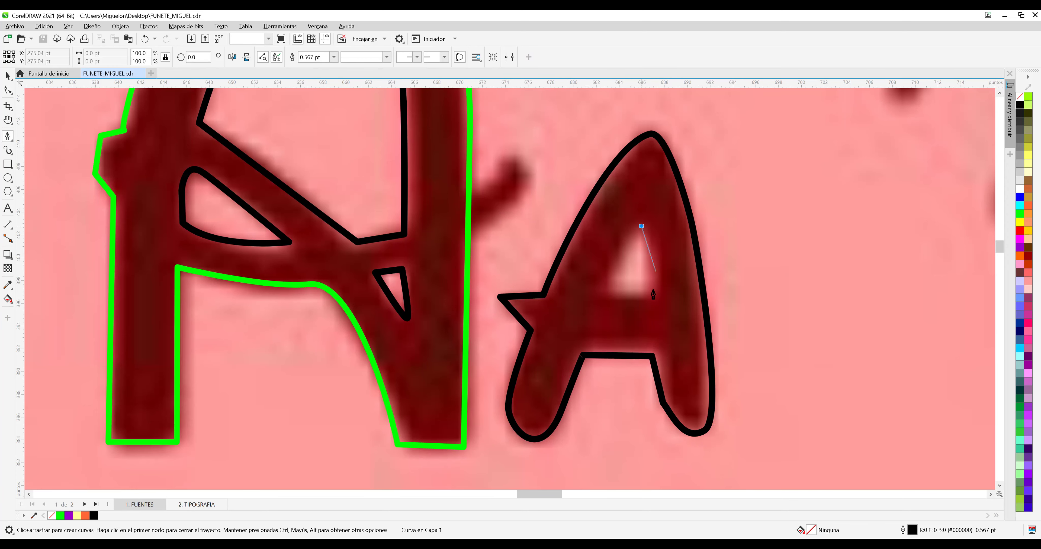
drag(652, 290, 644, 295)
click(611, 291)
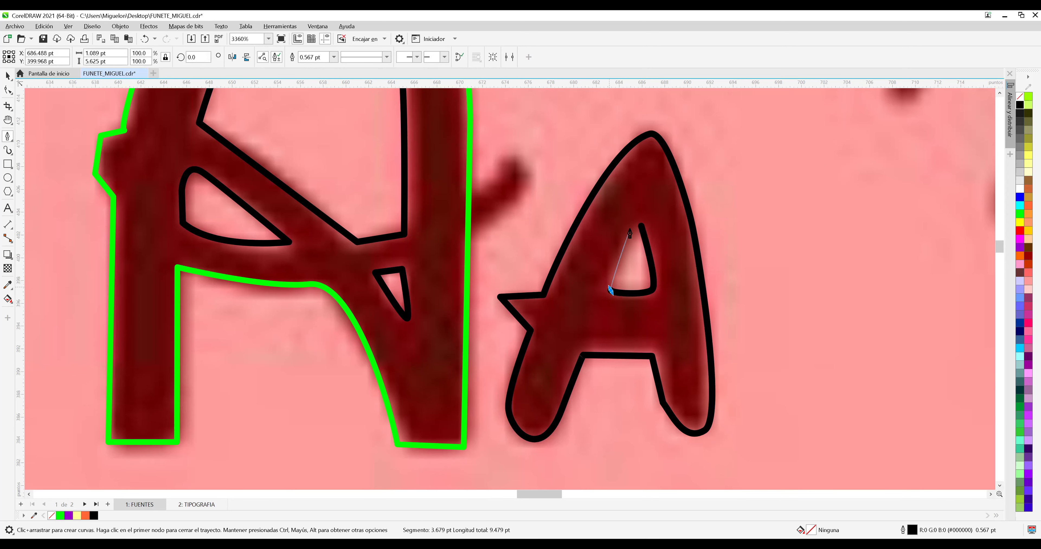
click(640, 227)
drag(639, 230, 646, 307)
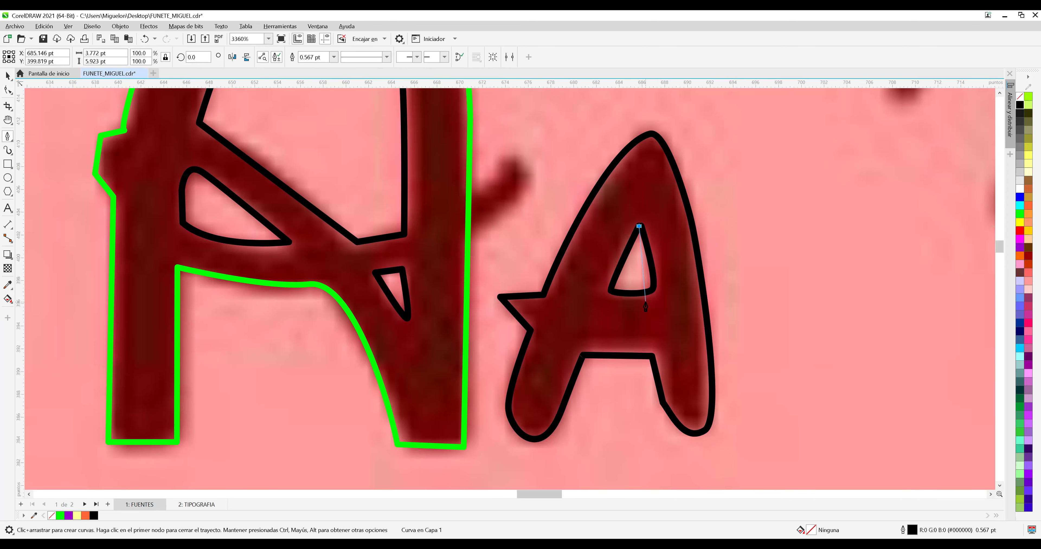
key(ctrl+z)
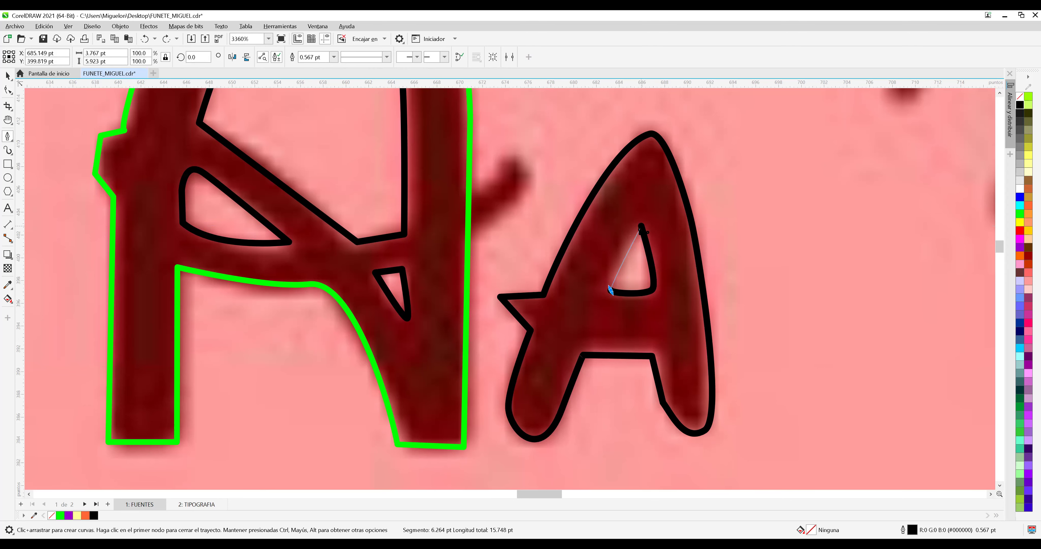
click(641, 227)
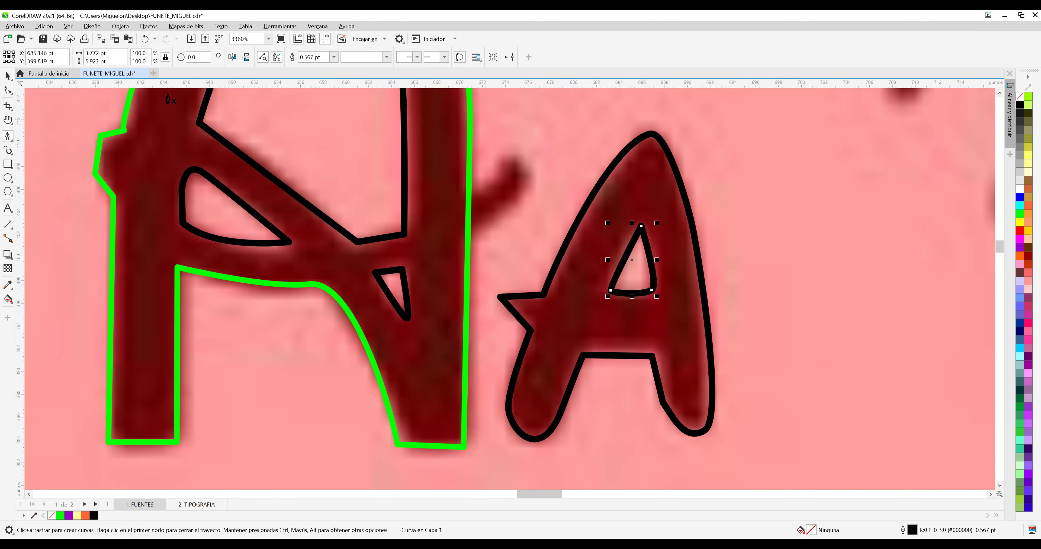
click(42, 40)
Select the small A's outline and counter together and move them to the blank area left of the reference sheet.
scroll(761, 247, down, 1)
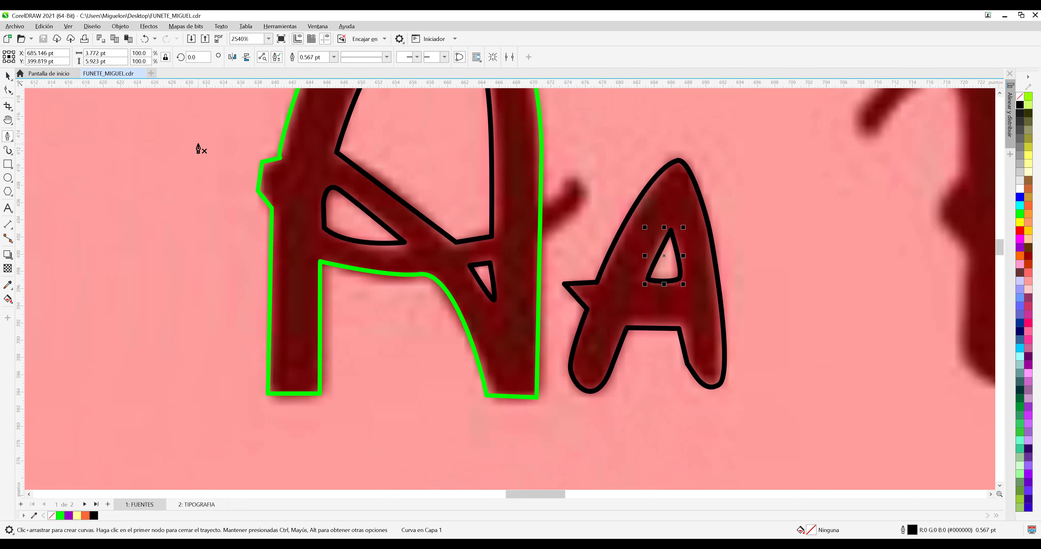
key(space)
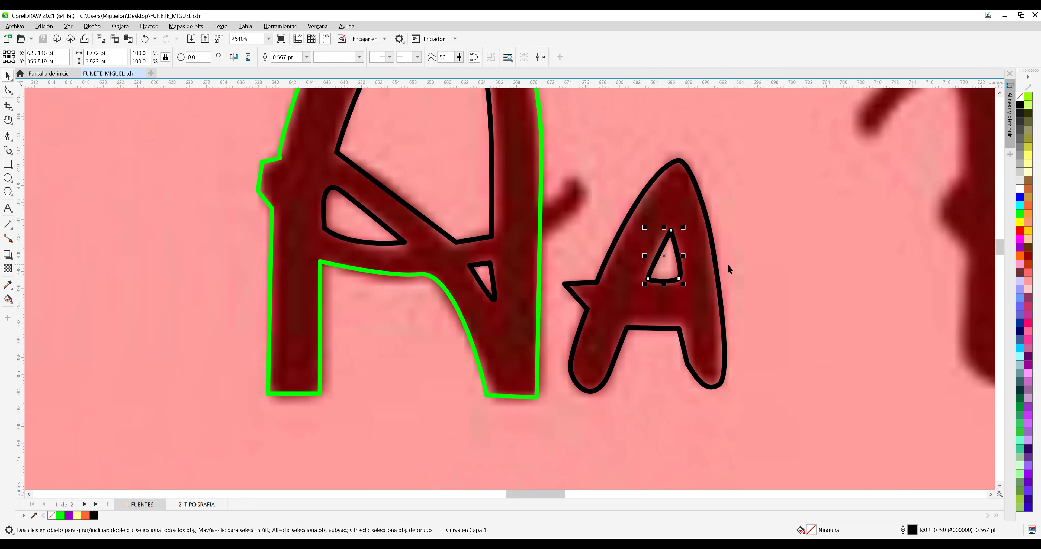
click(799, 142)
drag(678, 383, 551, 407)
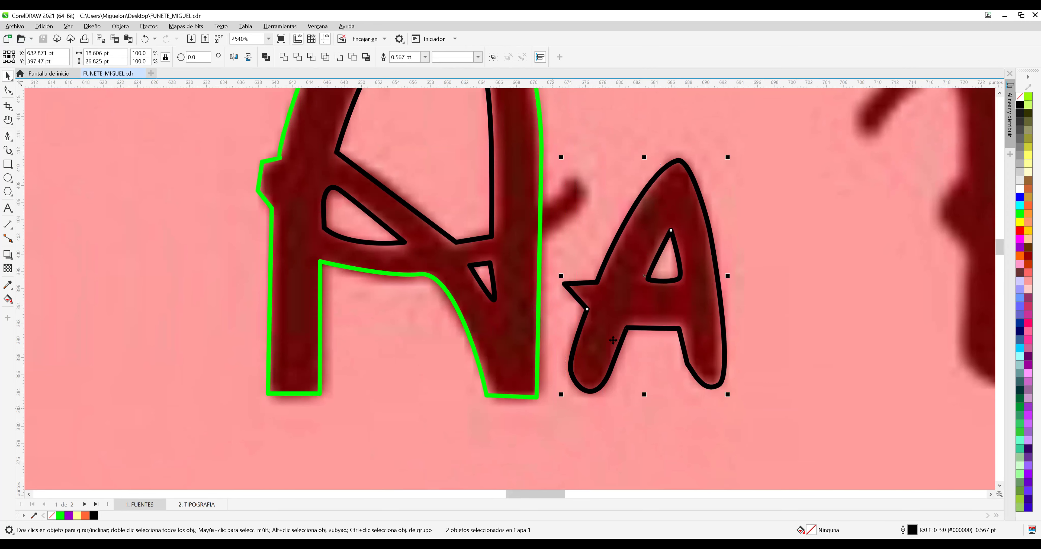
scroll(640, 318, down, 2)
scroll(640, 318, down, 5)
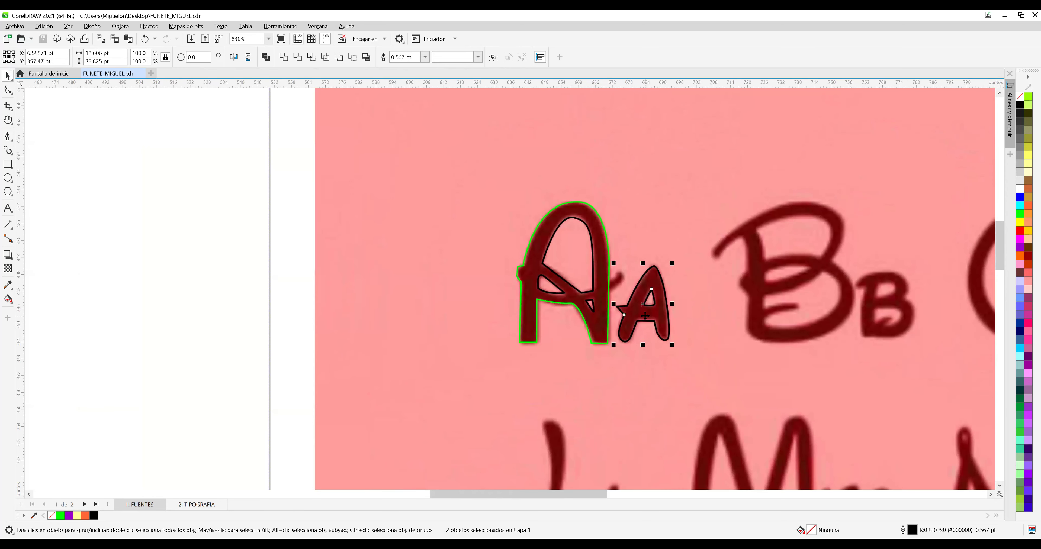
drag(440, 313, 194, 261)
scroll(238, 282, down, 4)
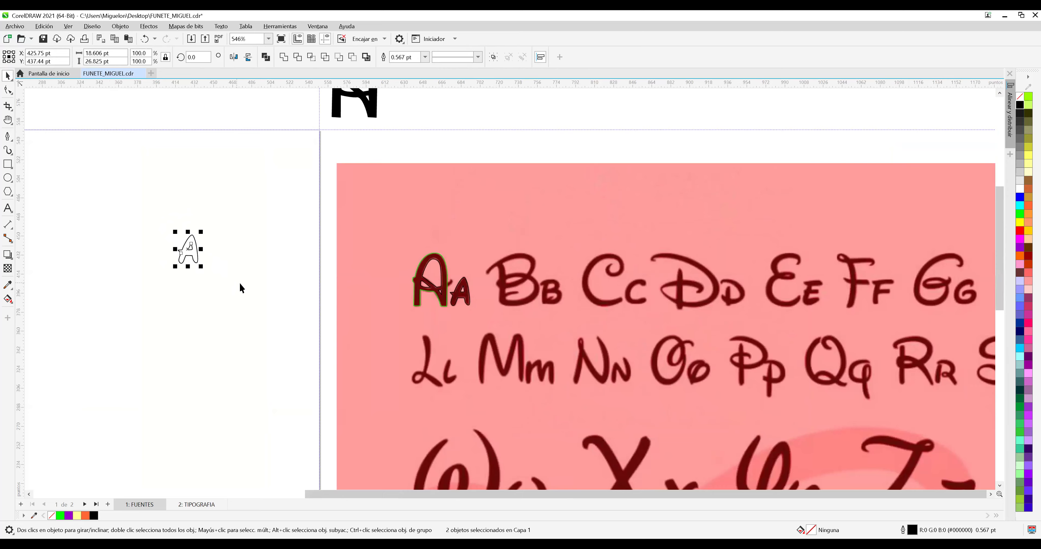
scroll(241, 293, down, 2)
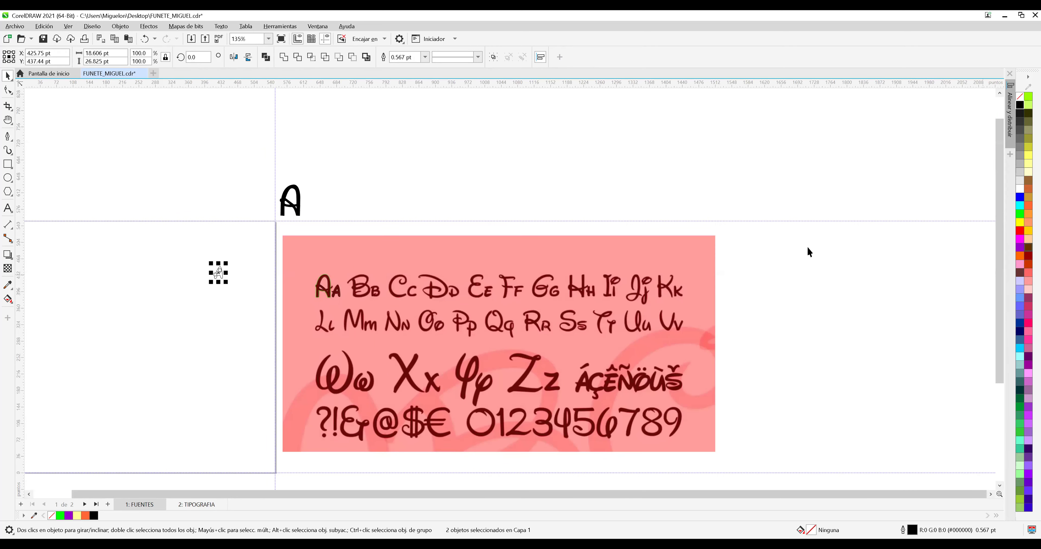
Fill the small A's triangular counter with purple and its outer shape with orange.
scroll(227, 244, up, 4)
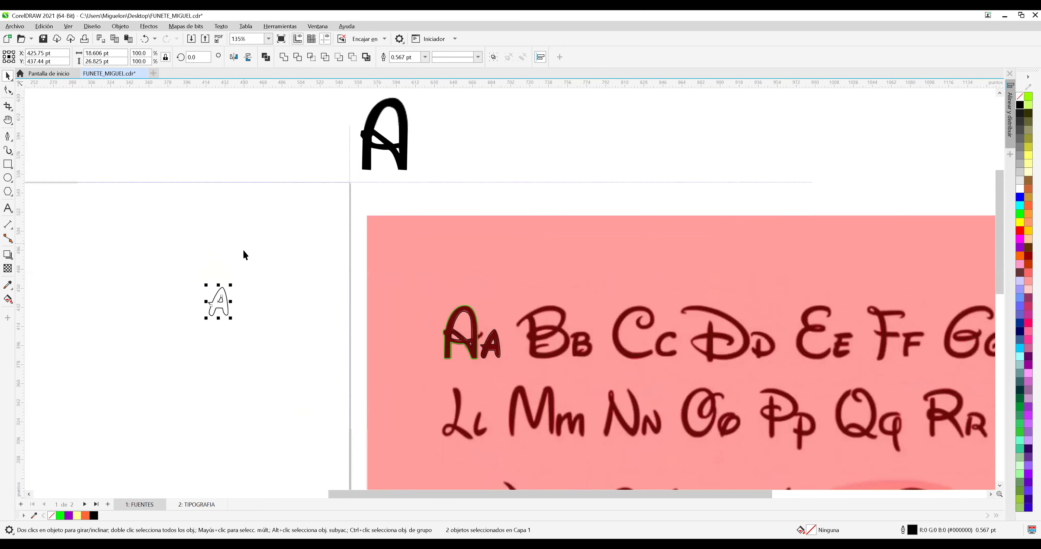
scroll(245, 255, up, 3)
click(240, 288)
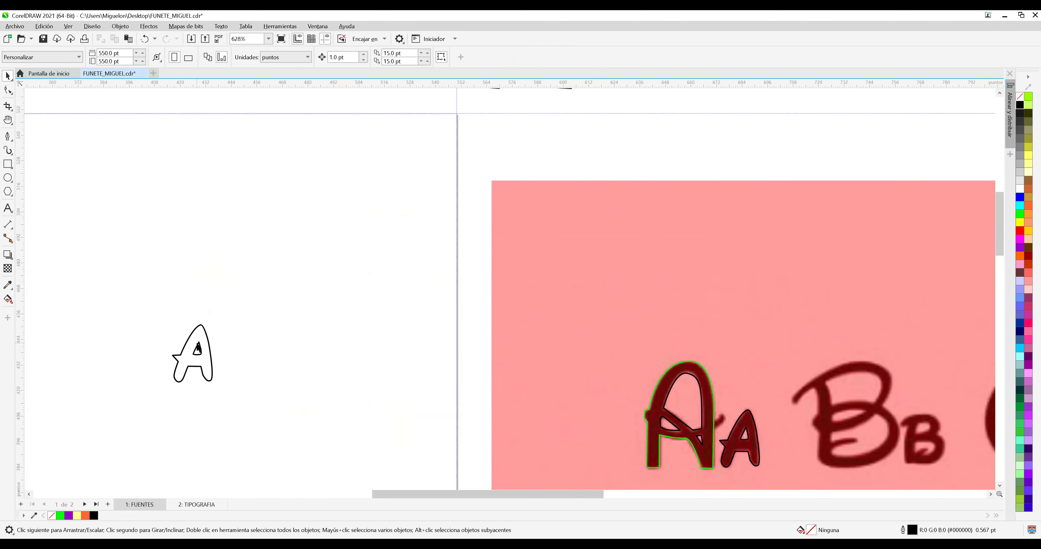
click(198, 348)
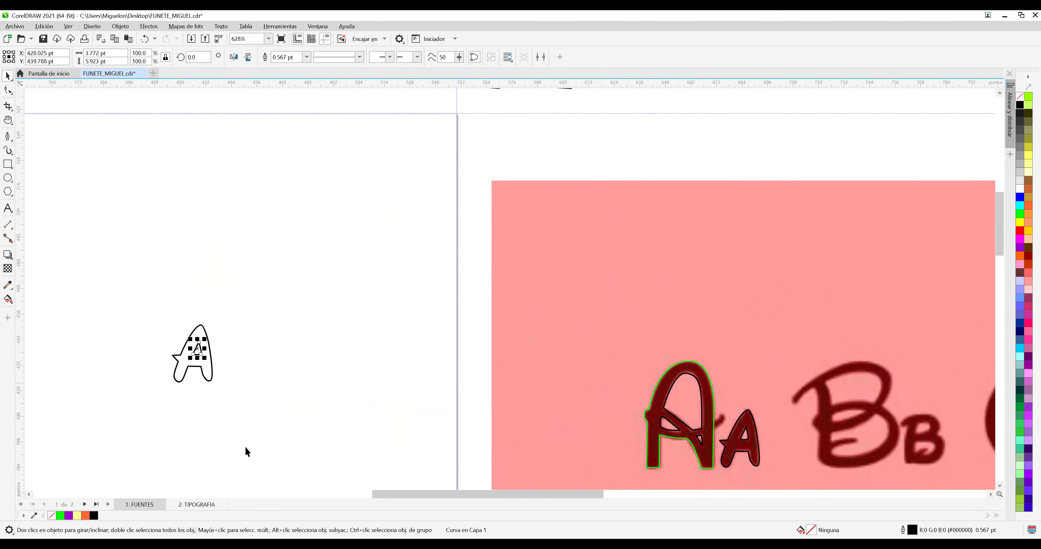
click(69, 515)
click(220, 384)
click(211, 367)
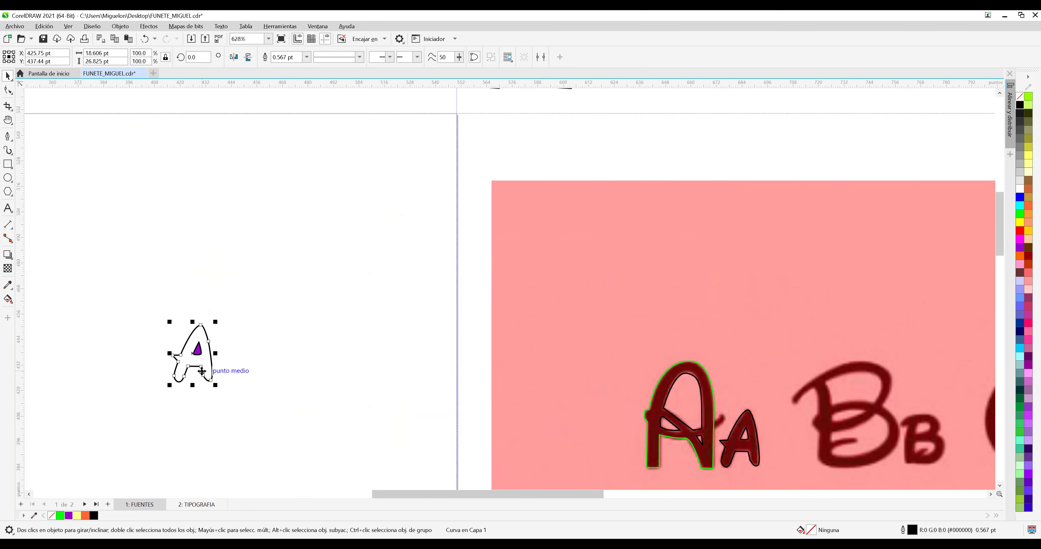
click(85, 516)
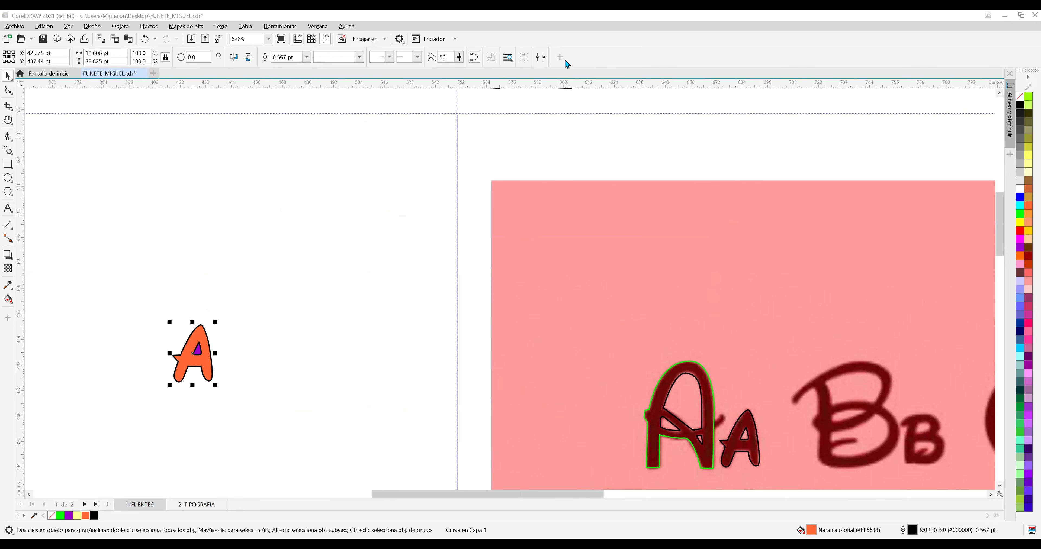
Select the small A's two shapes, place them beside the black capital A above the reference sheet, and enlarge them to about 162%.
drag(109, 302, 261, 424)
scroll(253, 418, down, 2)
scroll(251, 414, down, 1)
drag(224, 384, 472, 207)
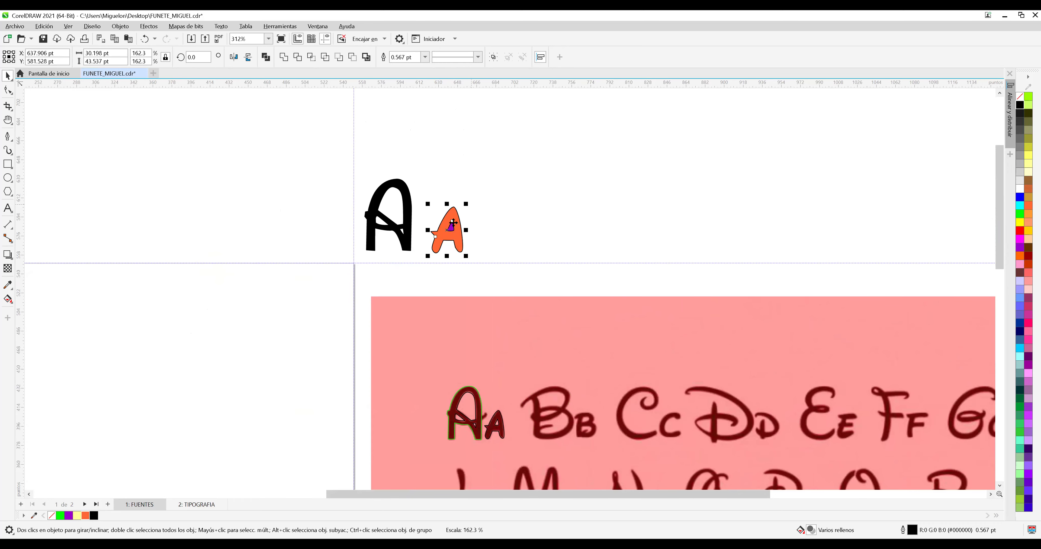
Copy the coloured small A with its counter and paste it onto the TIPOGRAFIA page.
right_click(488, 279)
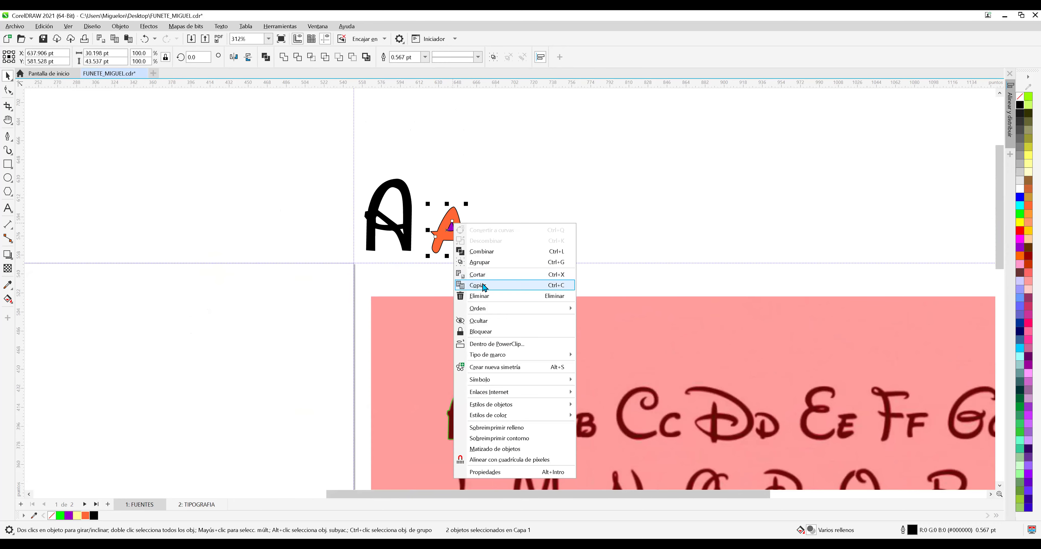
scroll(437, 330, down, 3)
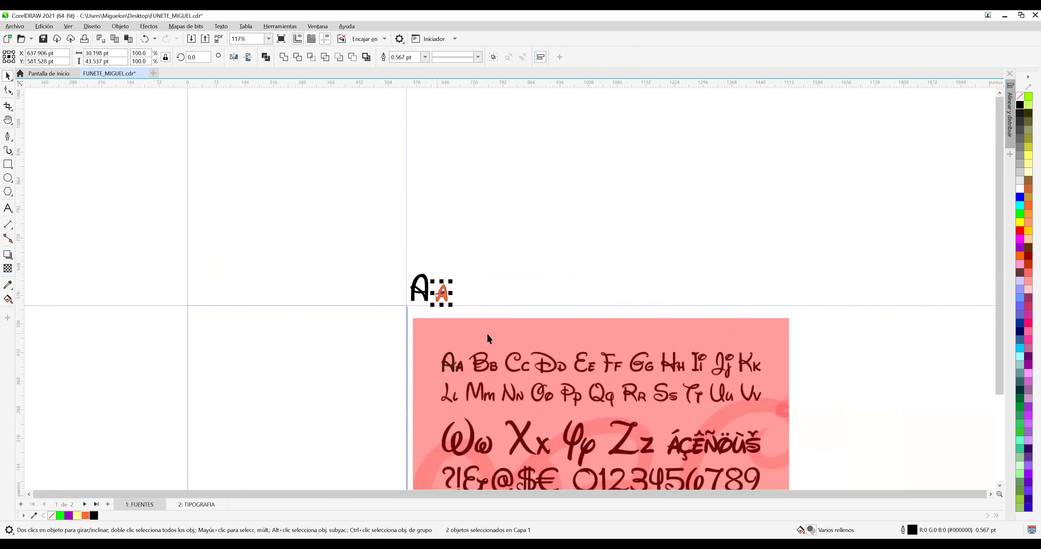
drag(997, 271, 997, 293)
scroll(517, 302, up, 1)
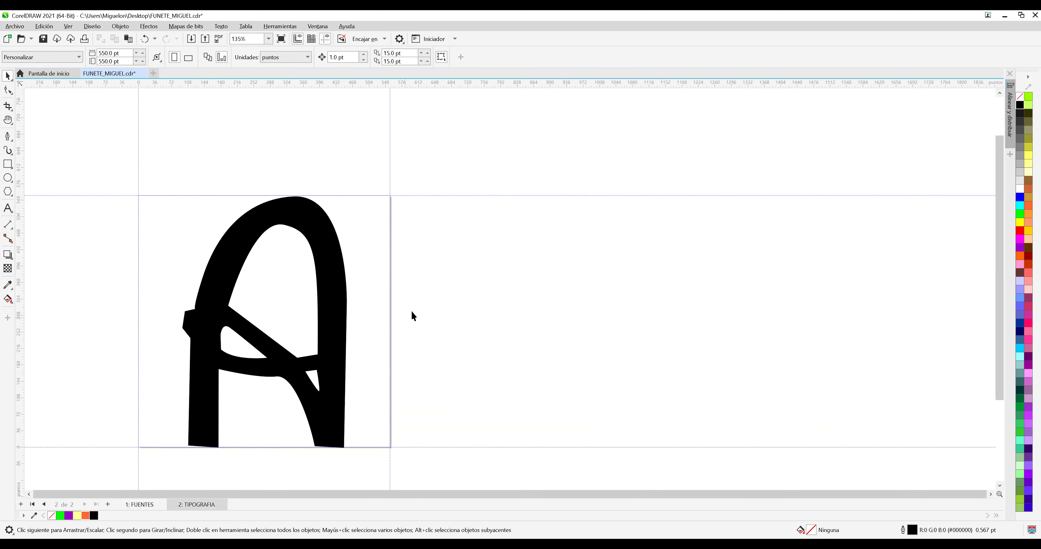
right_click(531, 272)
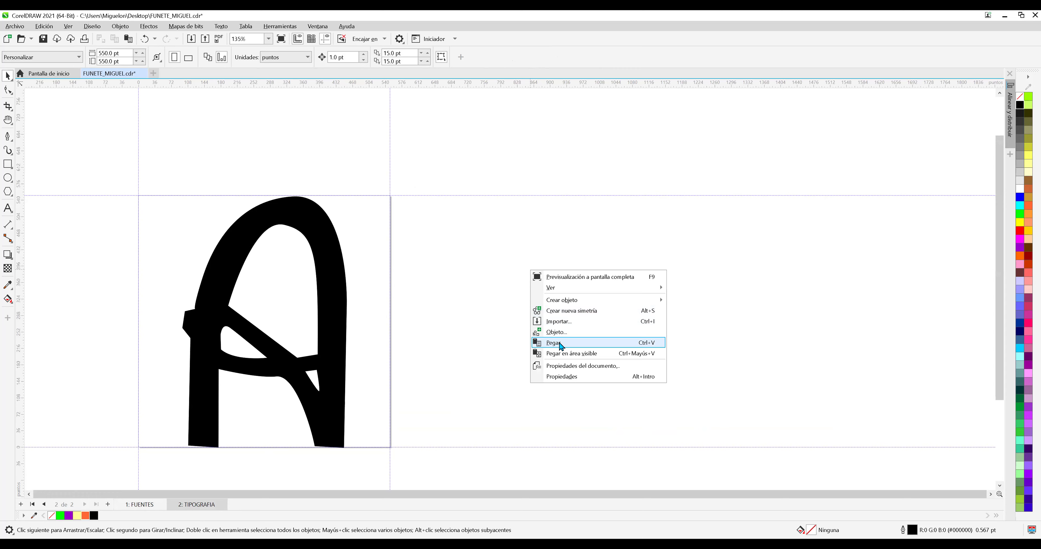
click(560, 343)
click(457, 310)
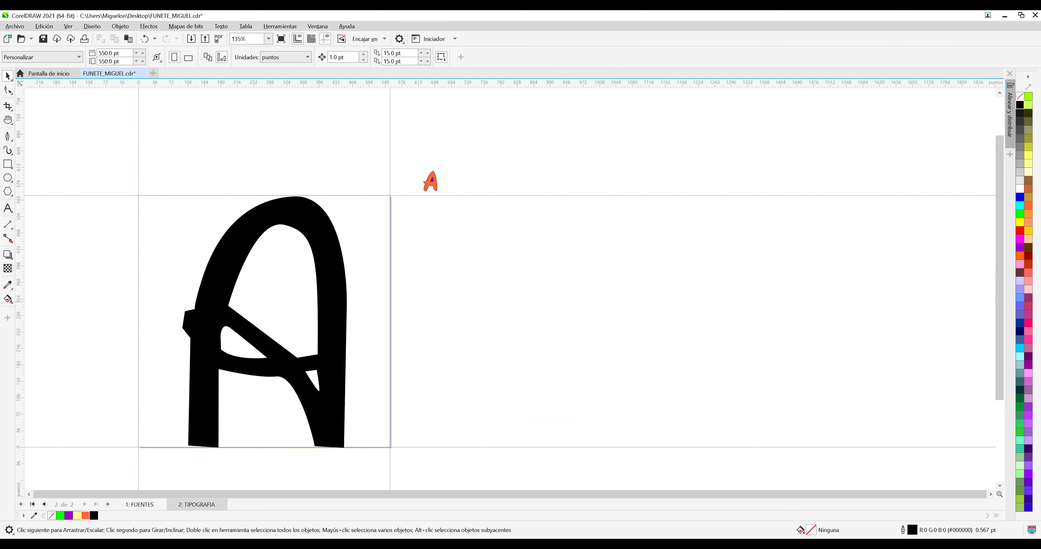
Delete the large black capital A from the TIPOGRAFIA page.
scroll(319, 303, down, 2)
click(318, 303)
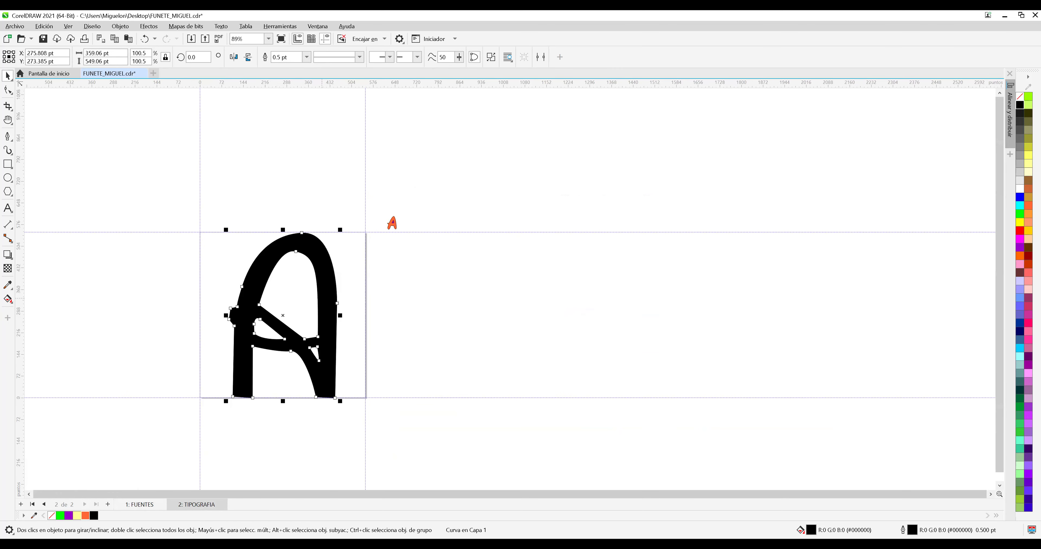
key(Delete)
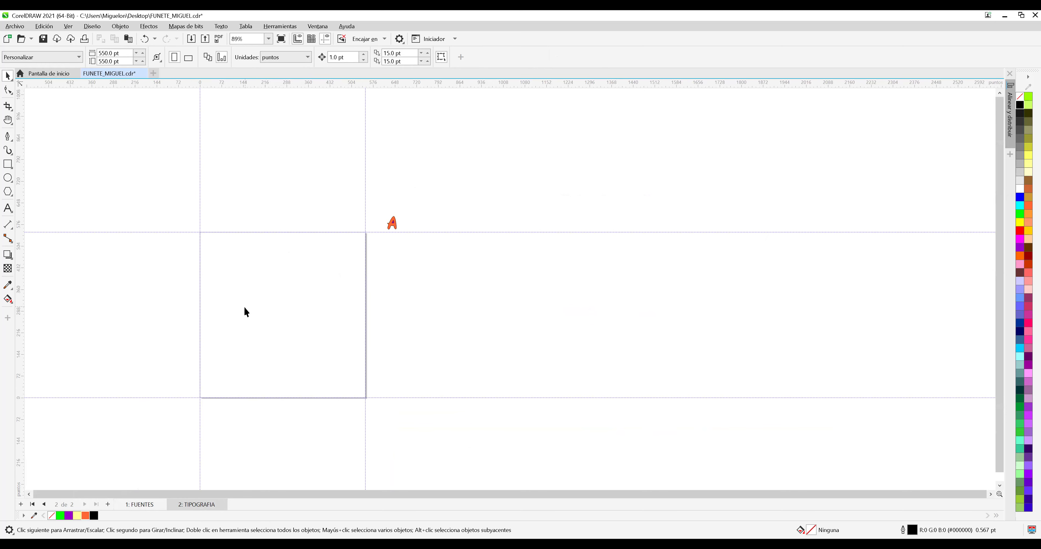
Draw a square of about 183 pt outside the page, below the small A, and unlock its proportions.
scroll(242, 307, up, 1)
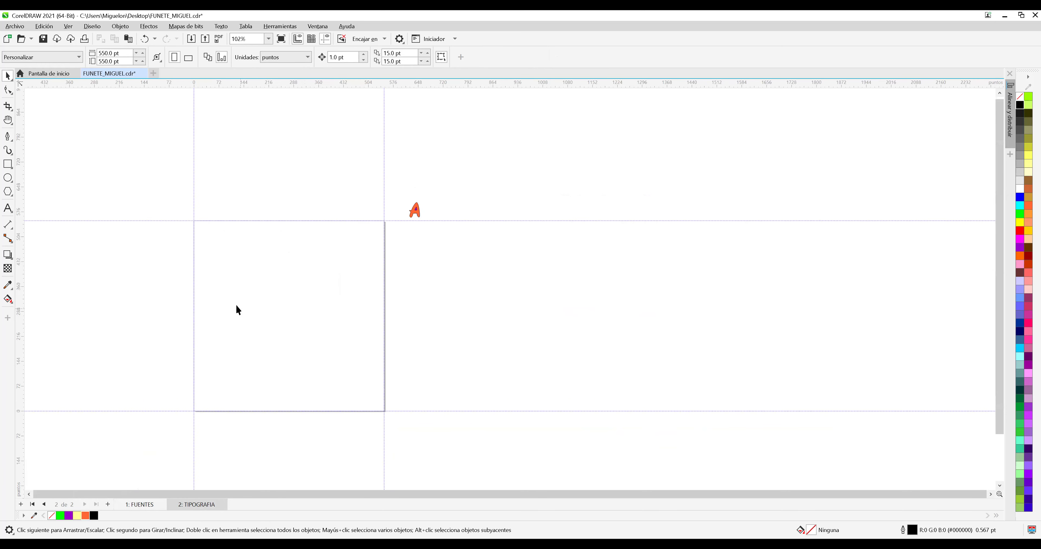
click(8, 164)
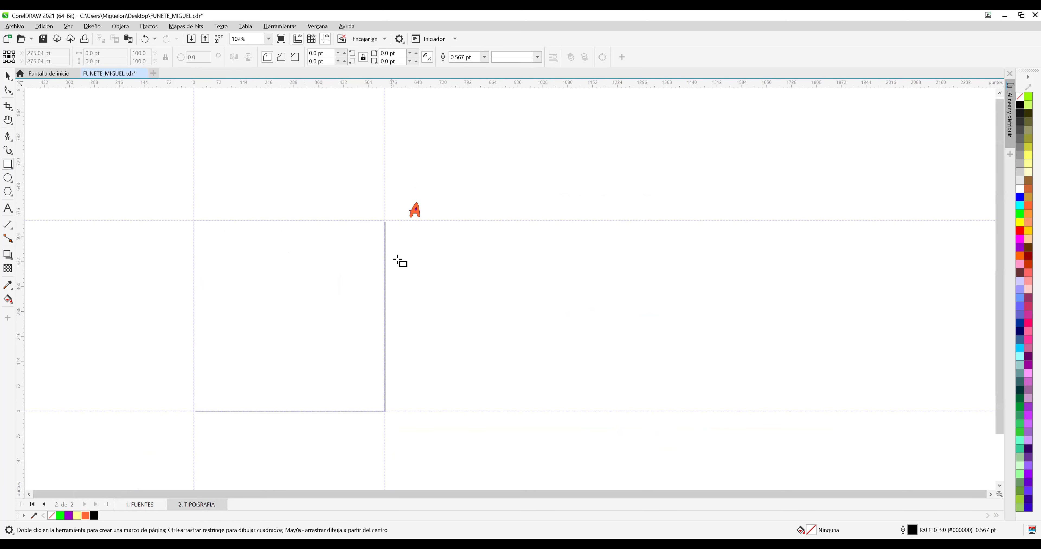
drag(405, 263, 465, 328)
click(8, 76)
click(486, 272)
click(446, 268)
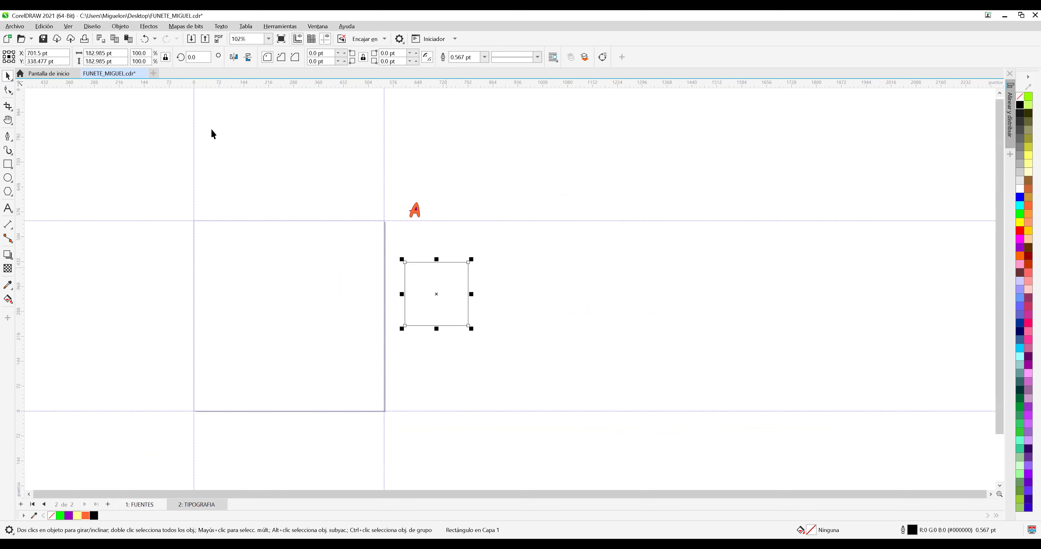
click(166, 61)
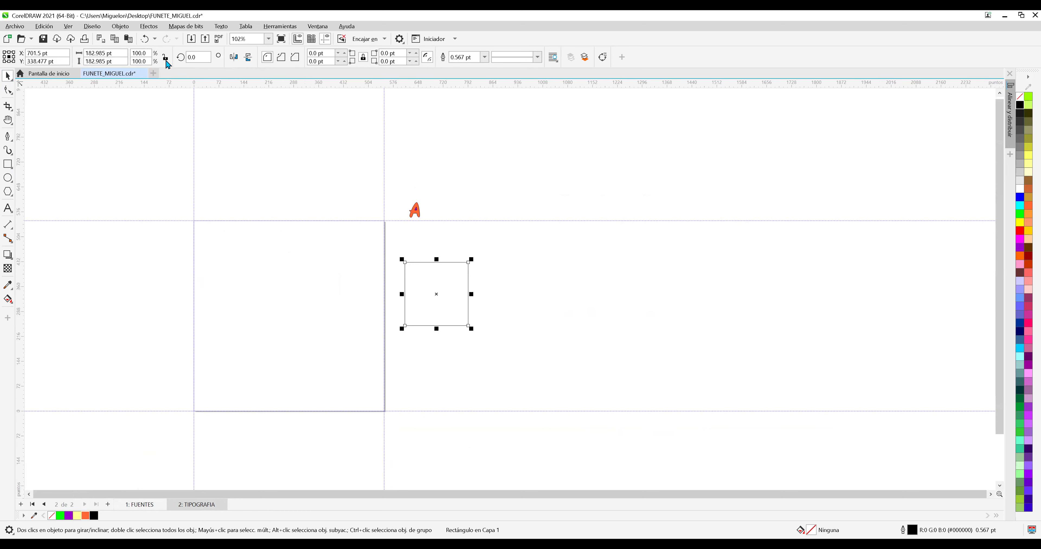
Resize the square to 550 pt wide by 400 pt high and align it with the page's bottom edge.
click(121, 61)
text(4)
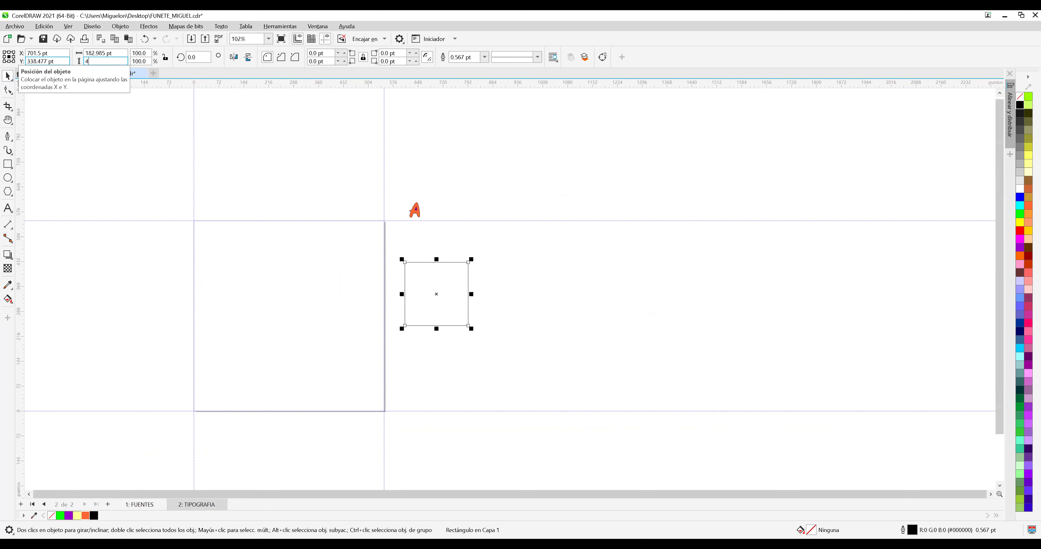
text(00)
key(Return)
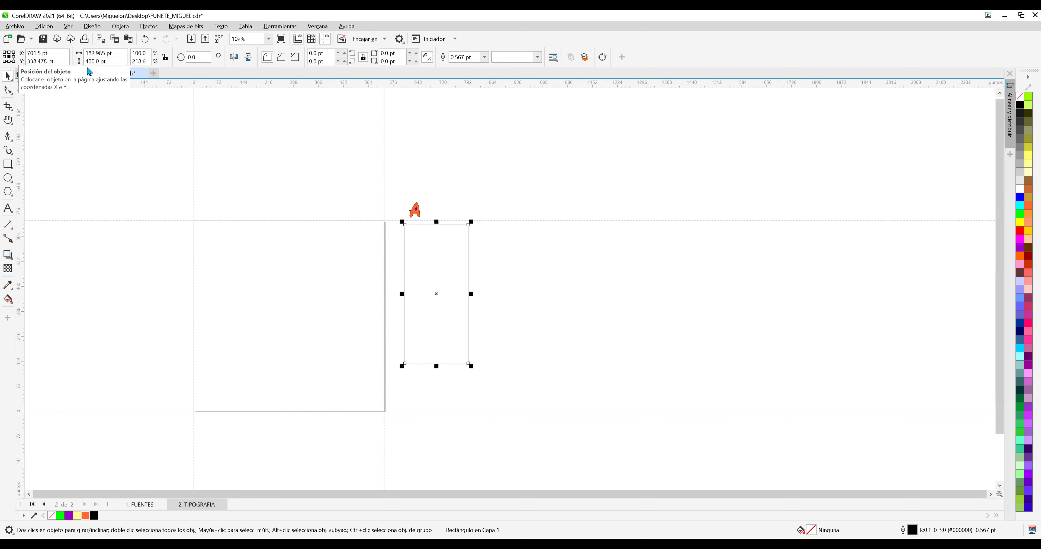
key(shift+Tab)
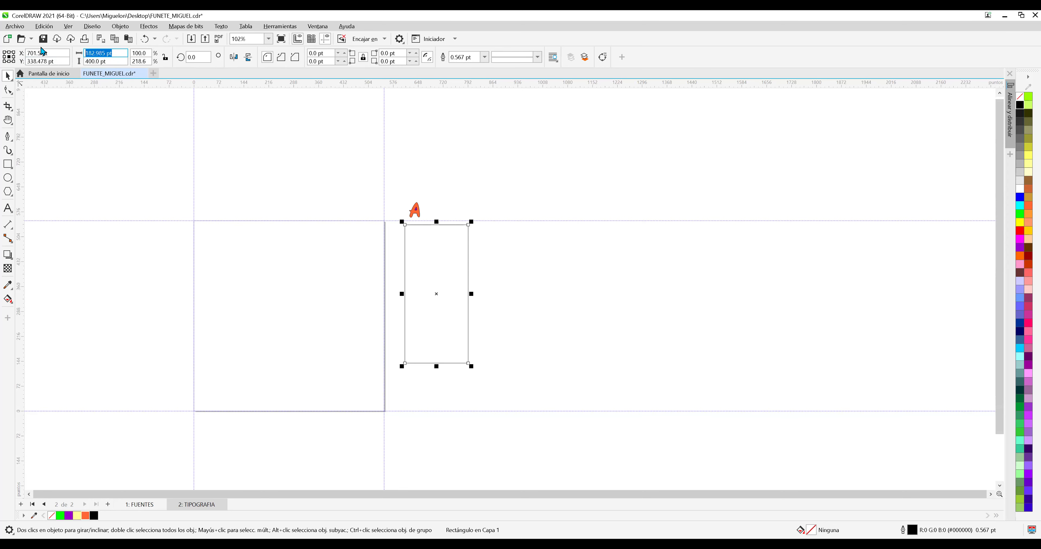
text(550)
key(Return)
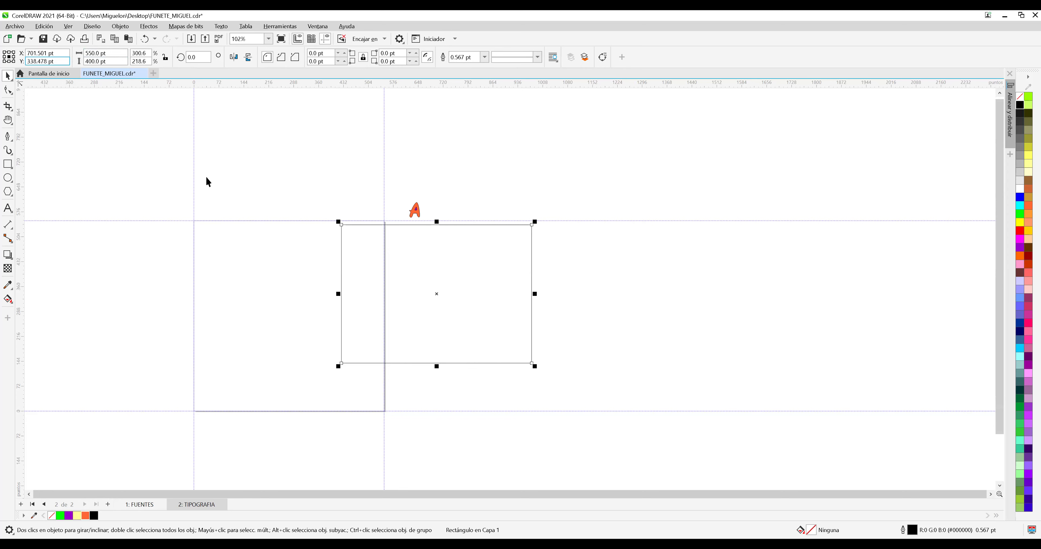
drag(427, 292, 343, 310)
click(506, 289)
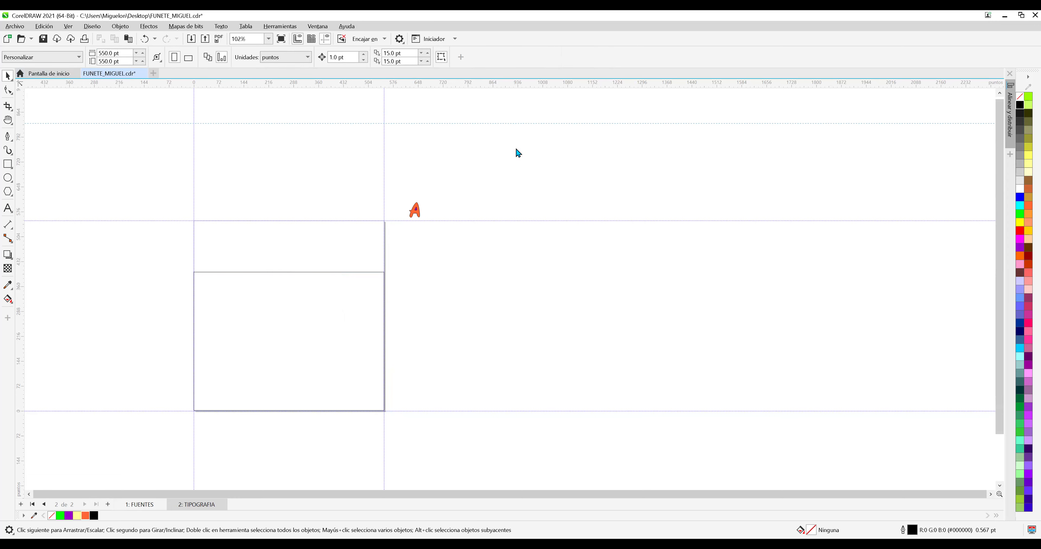
Add a horizontal guideline along the rectangle's top edge at about 401 pt, and delete the rectangle.
drag(514, 268, 518, 273)
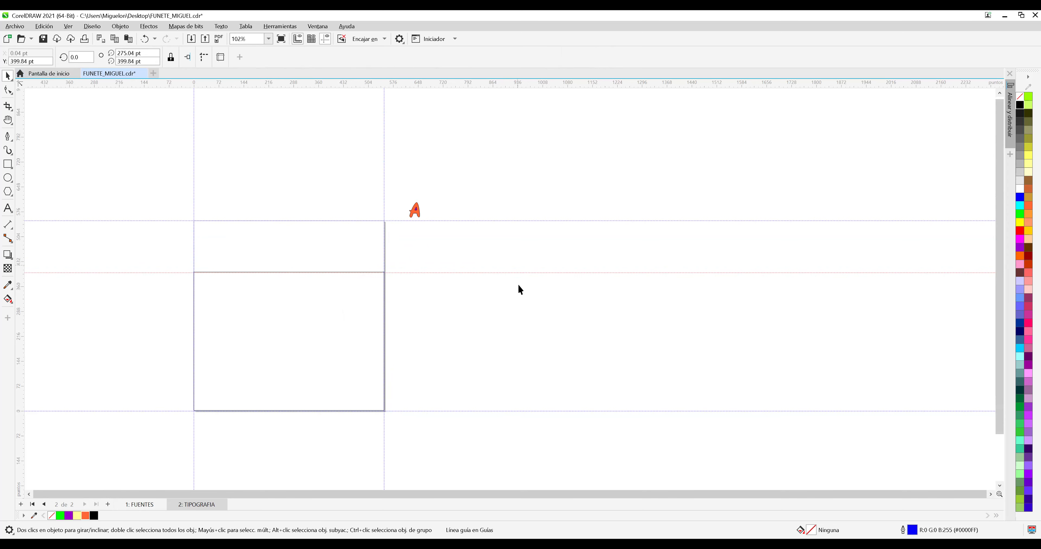
scroll(434, 299, up, 3)
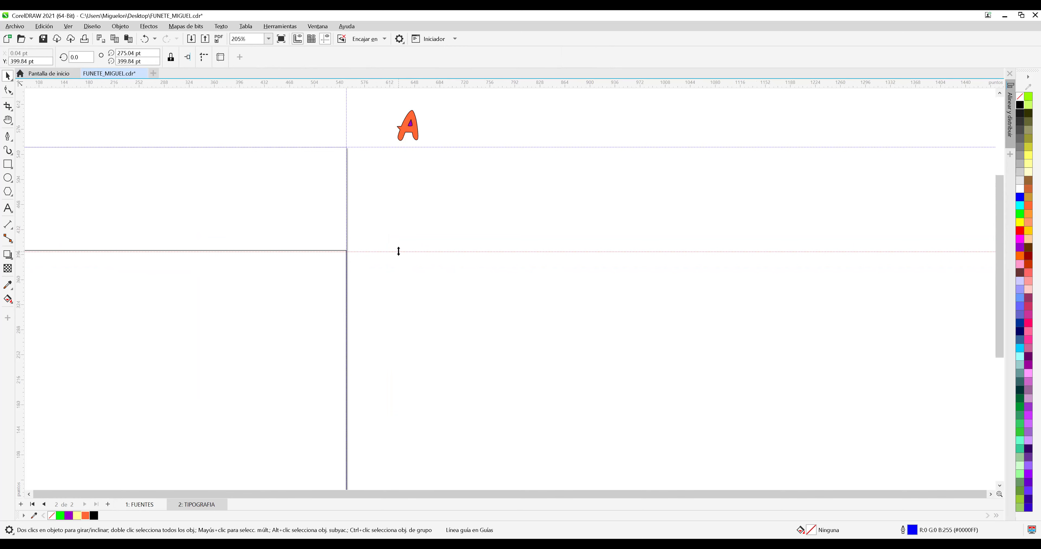
key(Up)
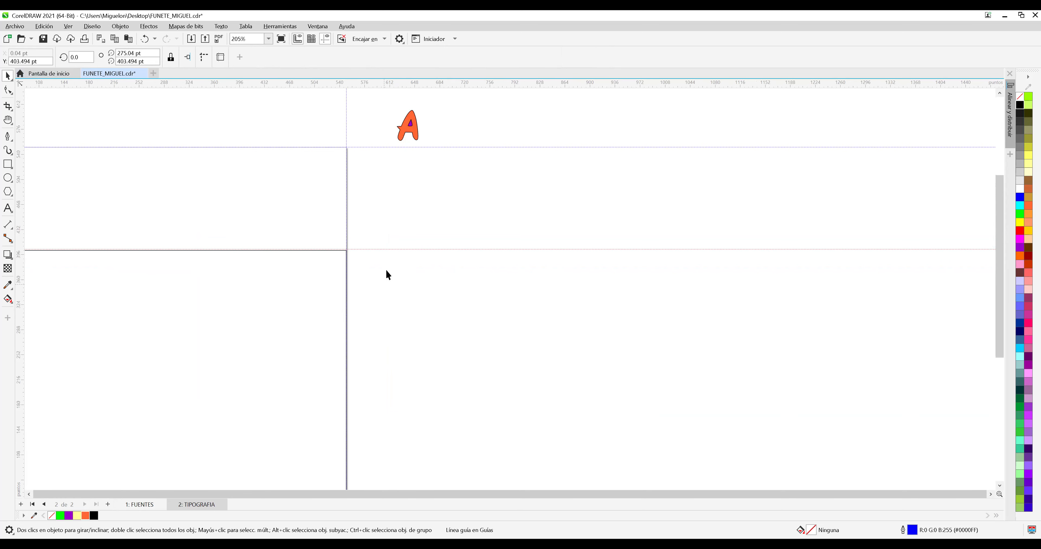
scroll(387, 271, up, 2)
drag(377, 240, 377, 242)
scroll(301, 283, down, 3)
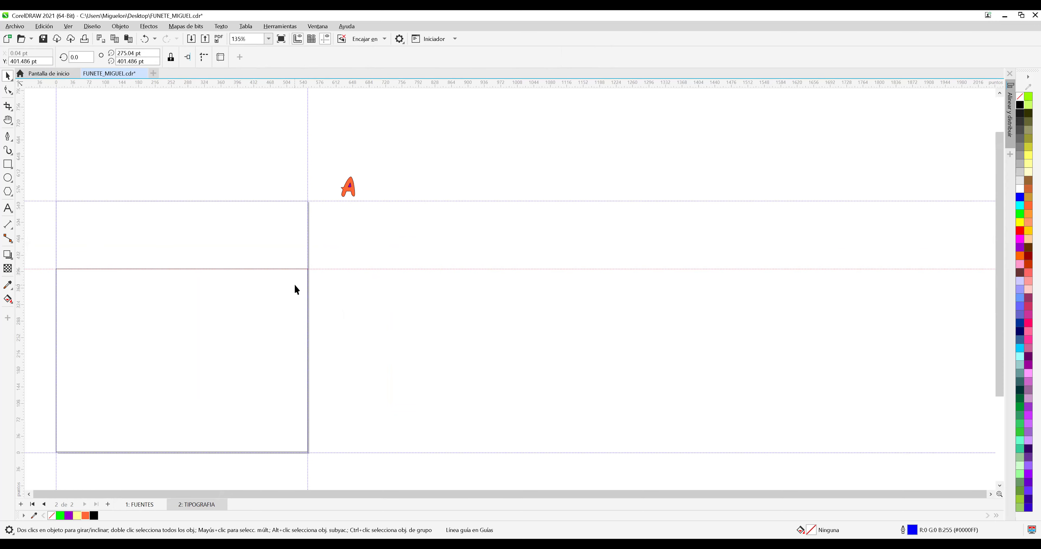
click(297, 285)
key(Escape)
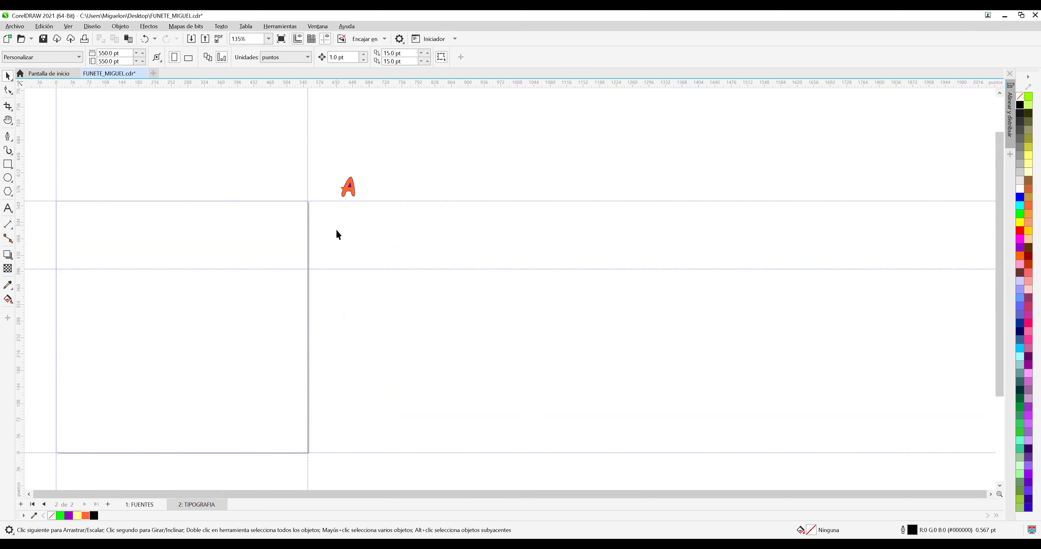
Scale the small A and its counter together to about 401 pt high between the baseline and the new guideline, roughly centred on the page.
drag(348, 187, 192, 364)
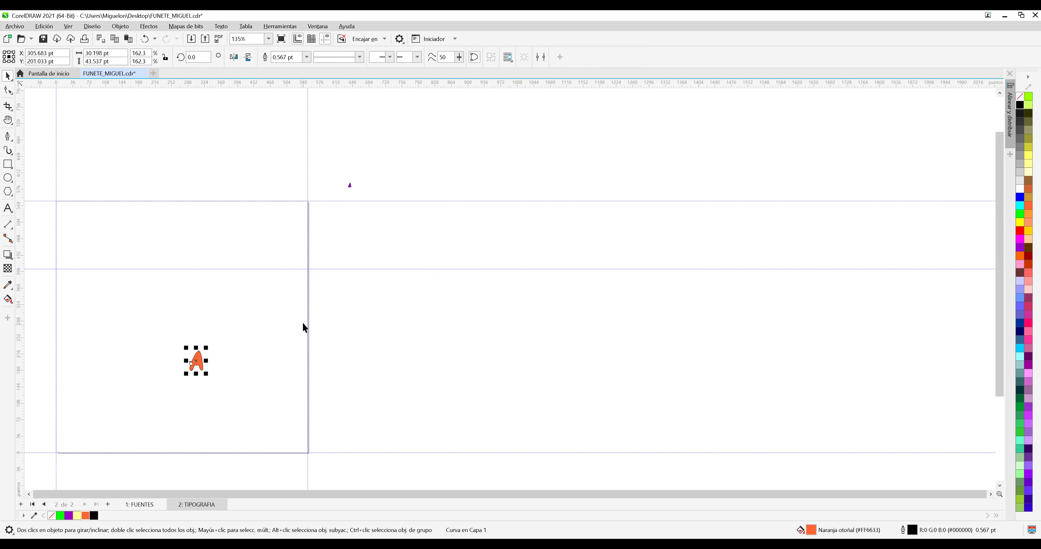
key(ctrl+z)
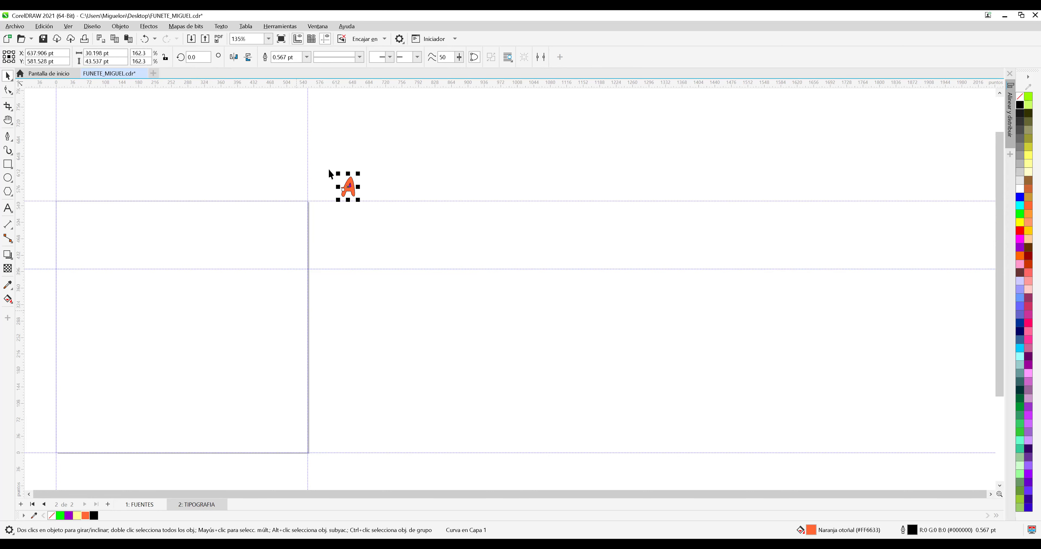
drag(360, 190, 315, 269)
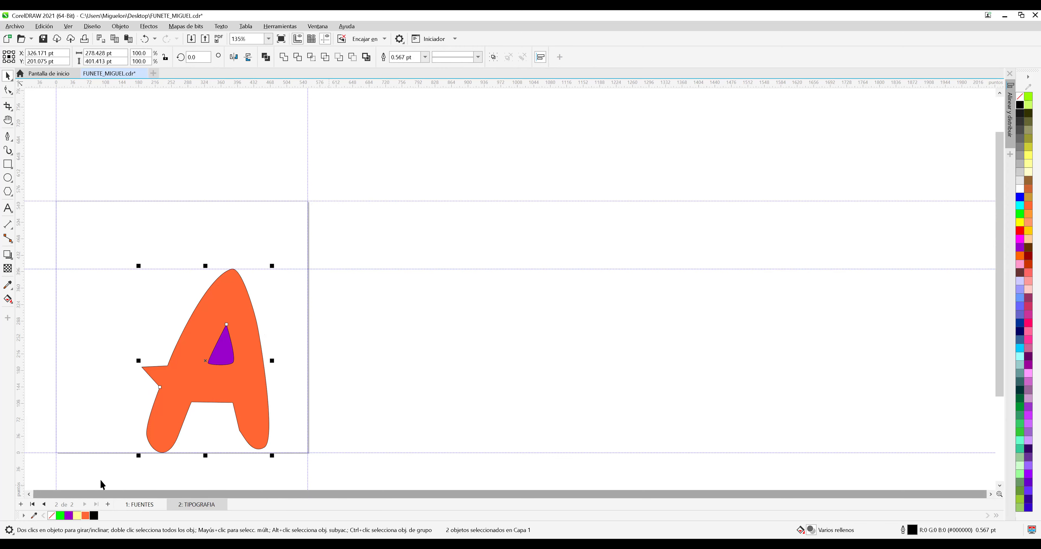
click(28, 494)
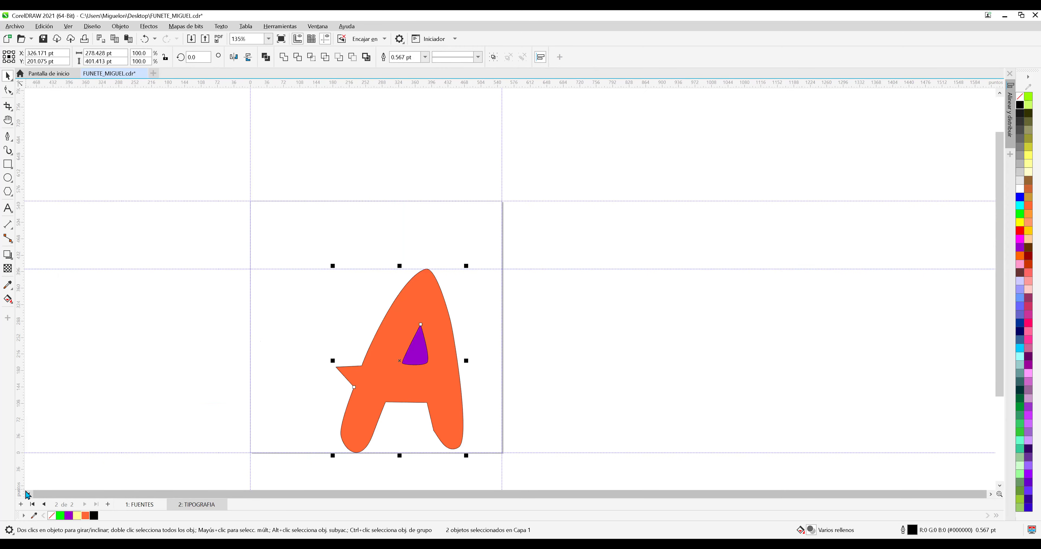
click(27, 494)
drag(525, 316, 495, 315)
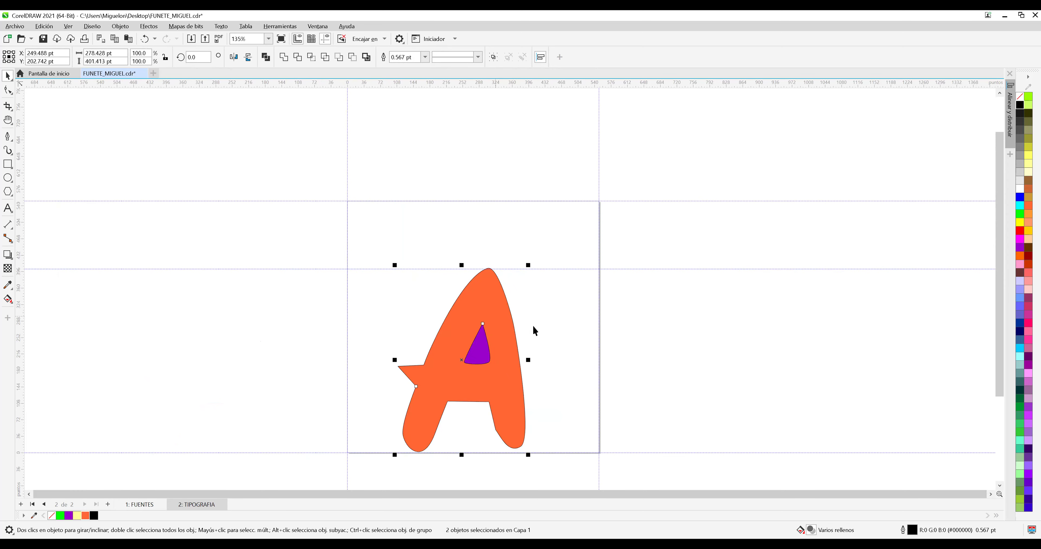
Select both shapes of the small A and trim the counter out of the orange shape.
click(448, 283)
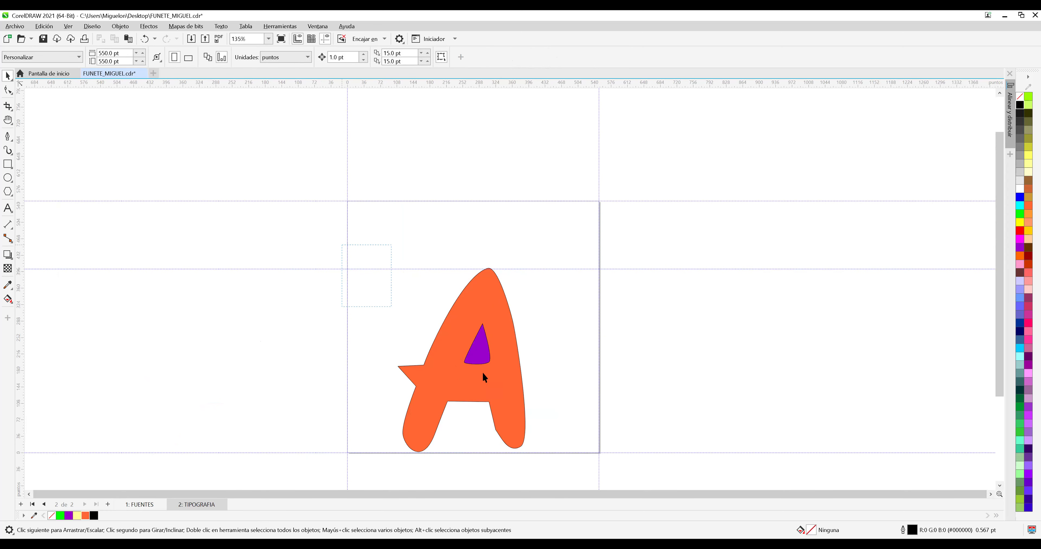
drag(614, 476, 614, 478)
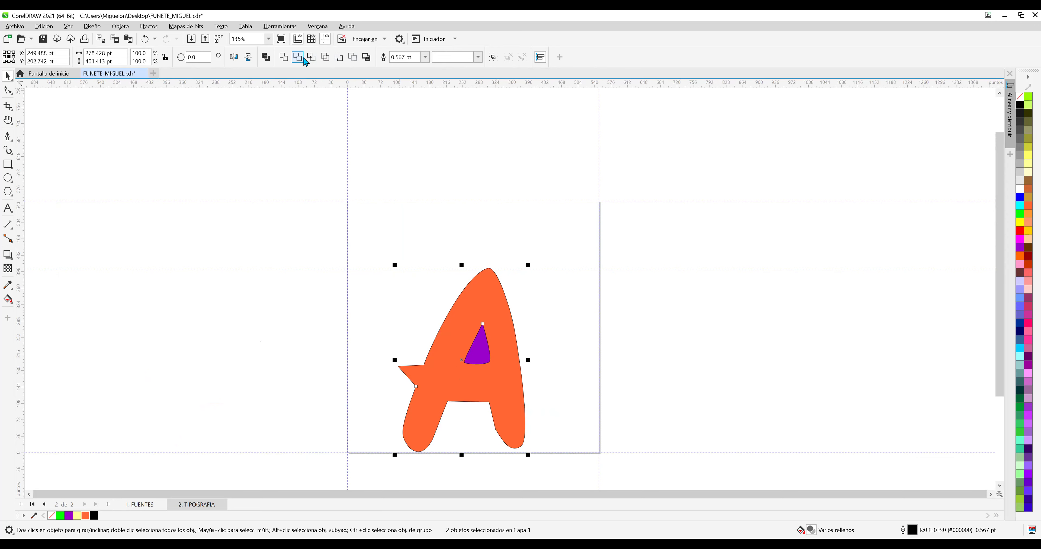
click(304, 60)
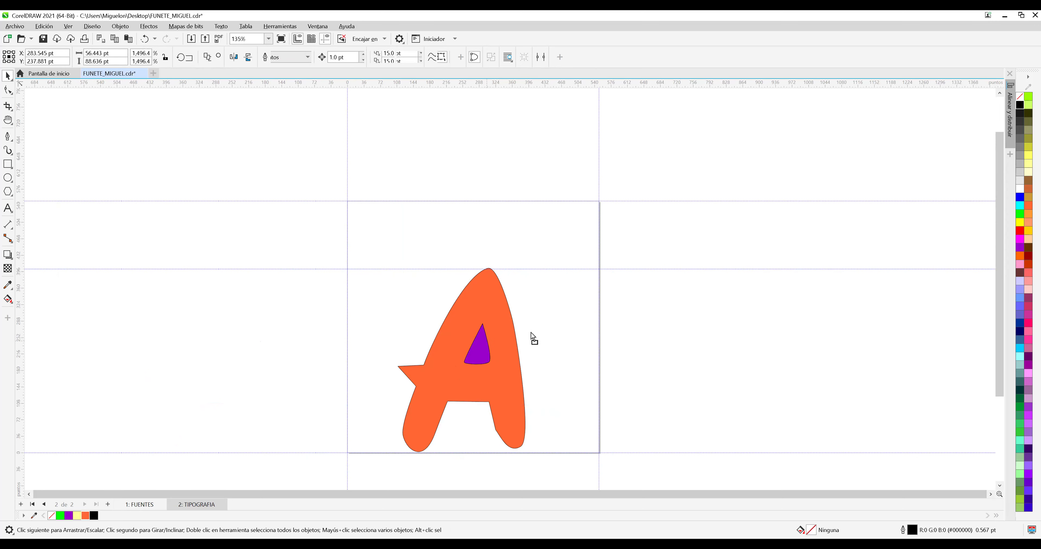
Move the purple counter out of the small A and delete it.
drag(488, 341, 681, 318)
key(Delete)
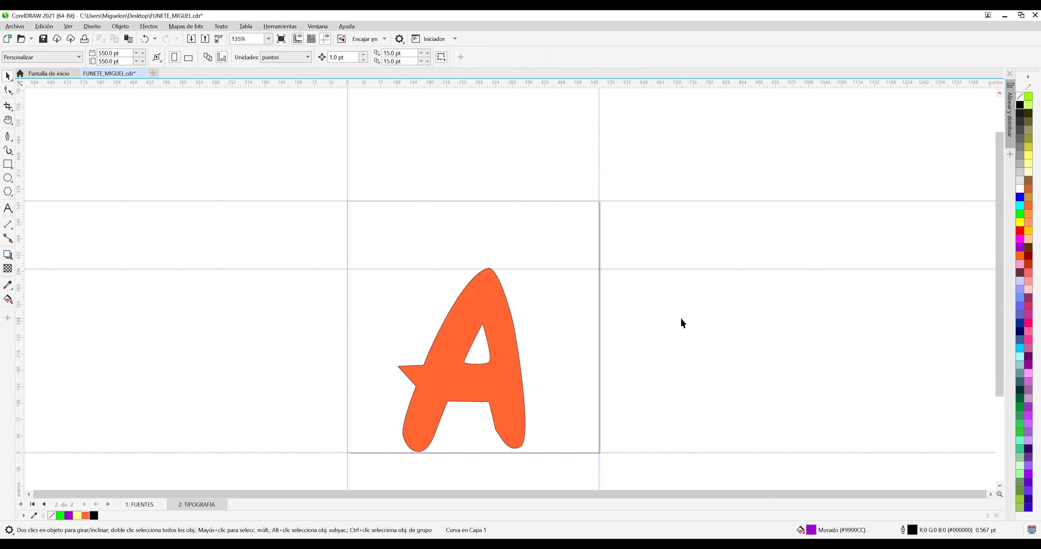
Reshape the inner curve at the foot of the A's right leg so it flows more roundly.
scroll(571, 347, up, 1)
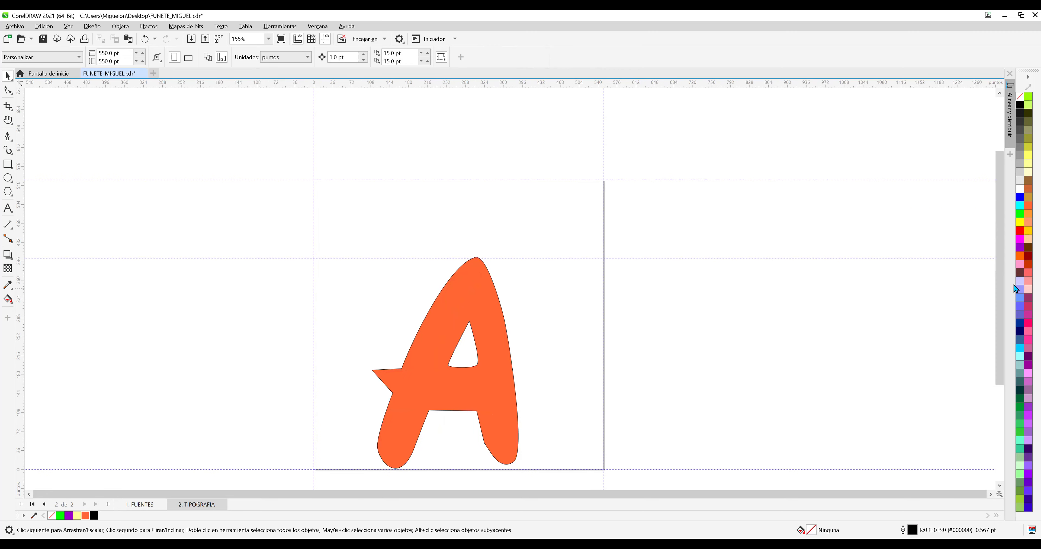
drag(1002, 288, 1003, 305)
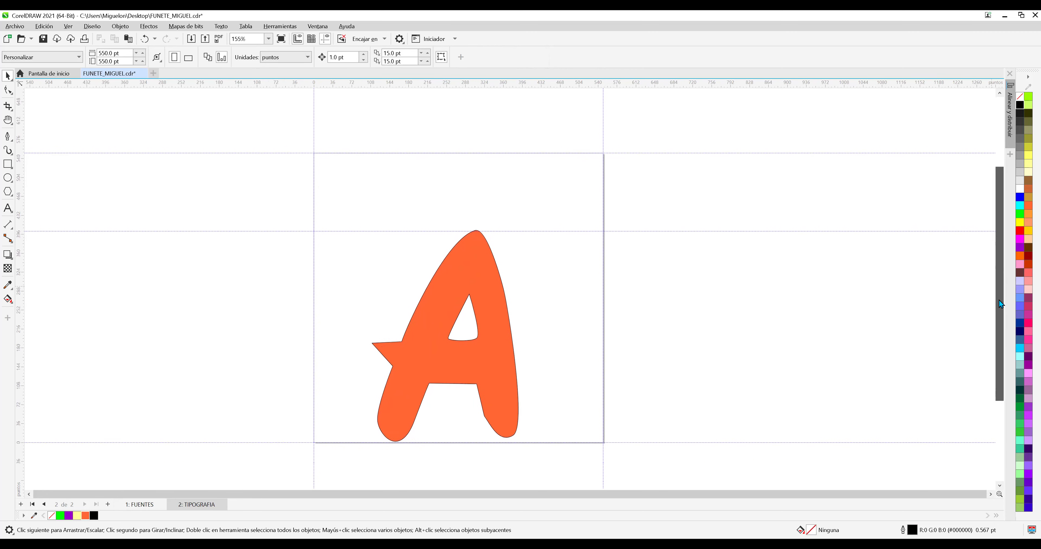
scroll(566, 322, up, 1)
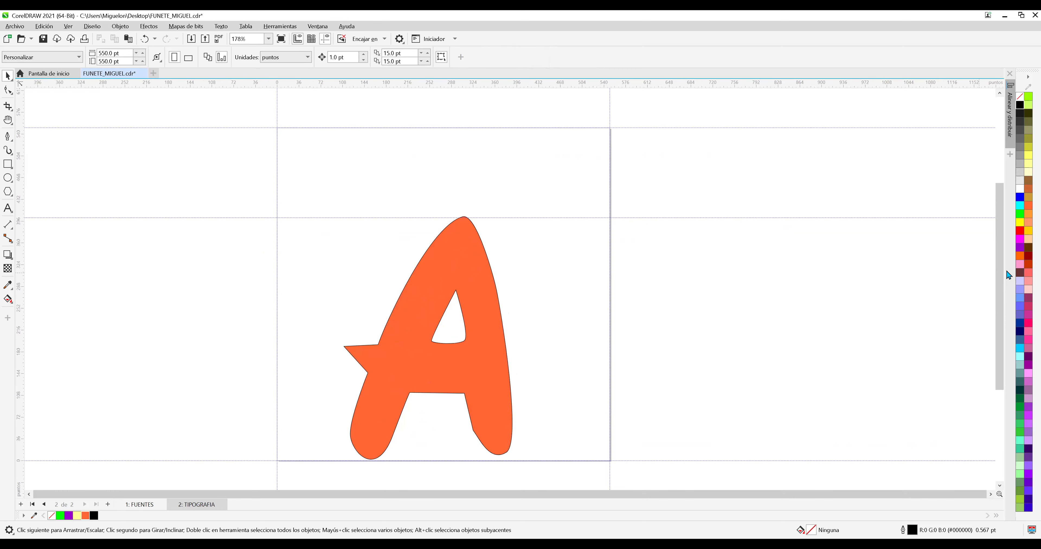
drag(1003, 280, 1004, 286)
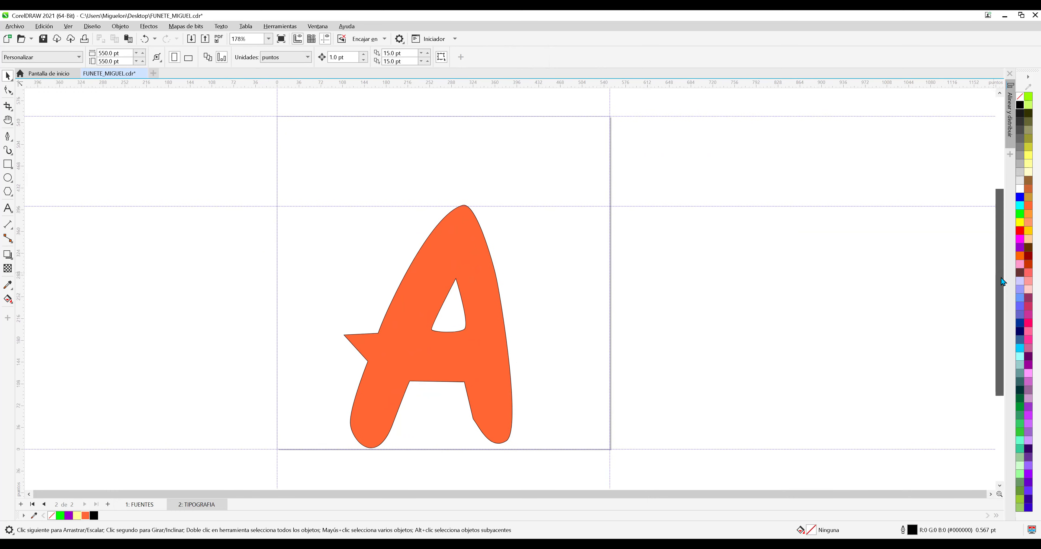
scroll(577, 287, up, 1)
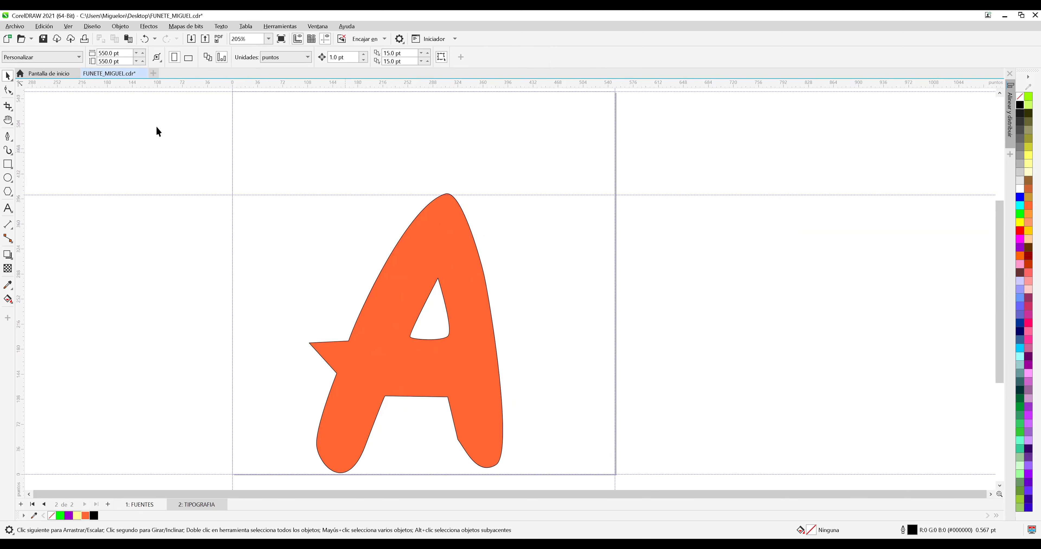
click(8, 90)
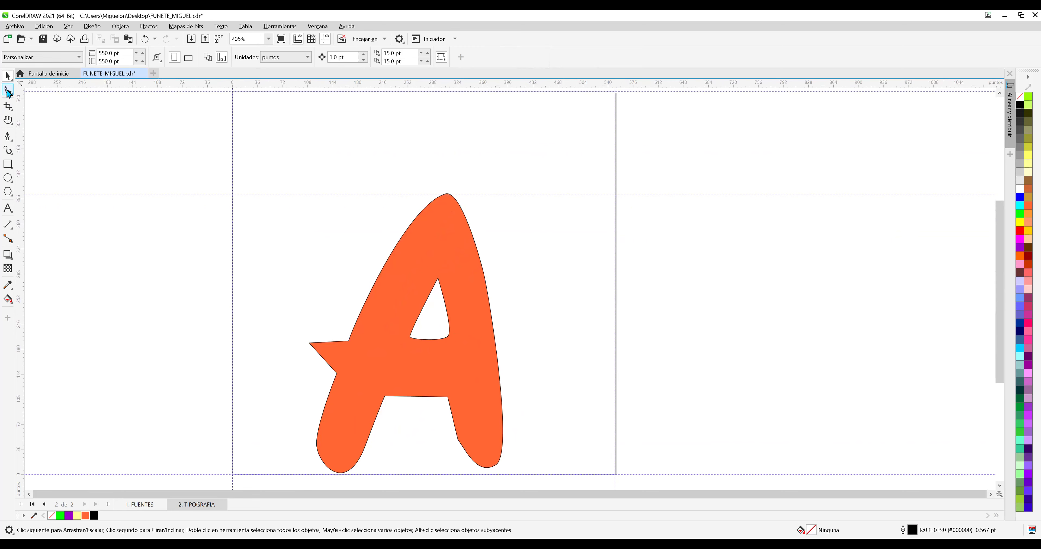
click(455, 215)
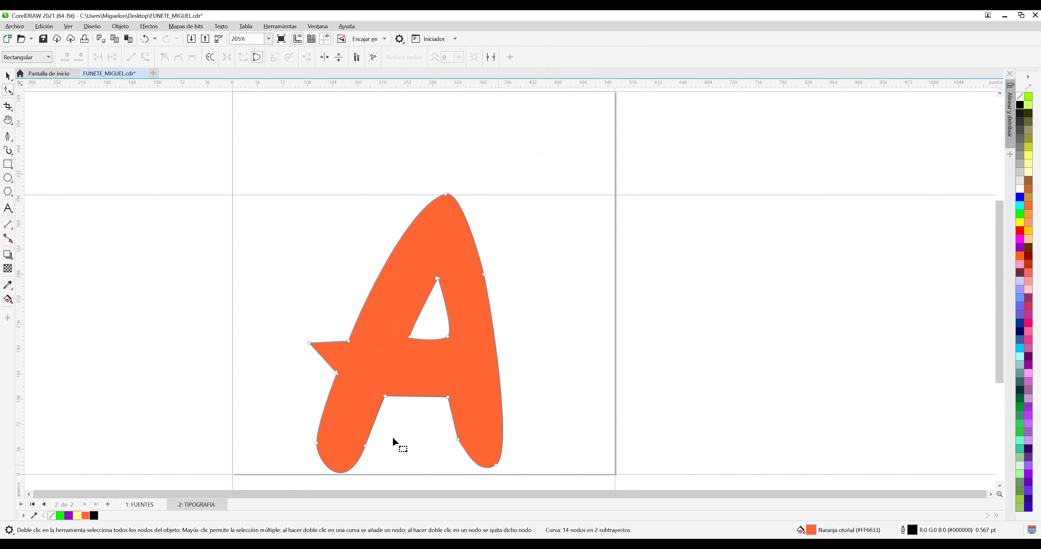
click(458, 440)
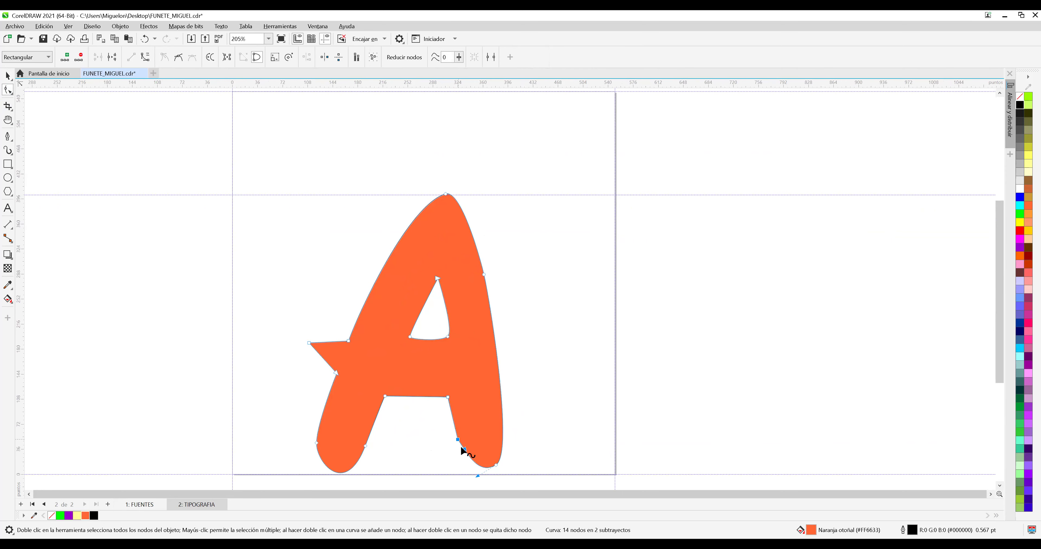
drag(465, 450, 461, 453)
Convert both straight edges of the A's left spur to curves and bow them slightly outward.
click(310, 343)
right_click(310, 344)
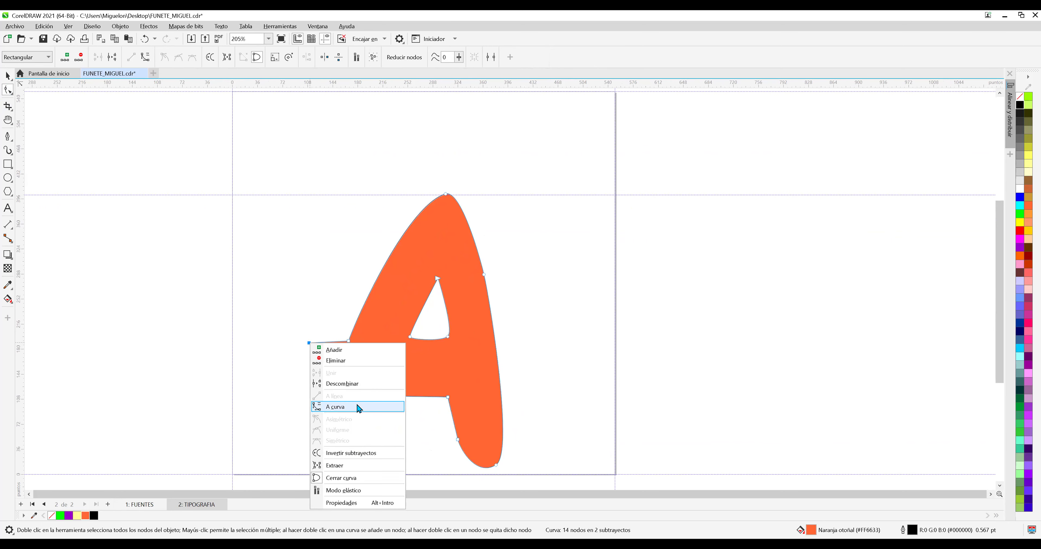
click(359, 409)
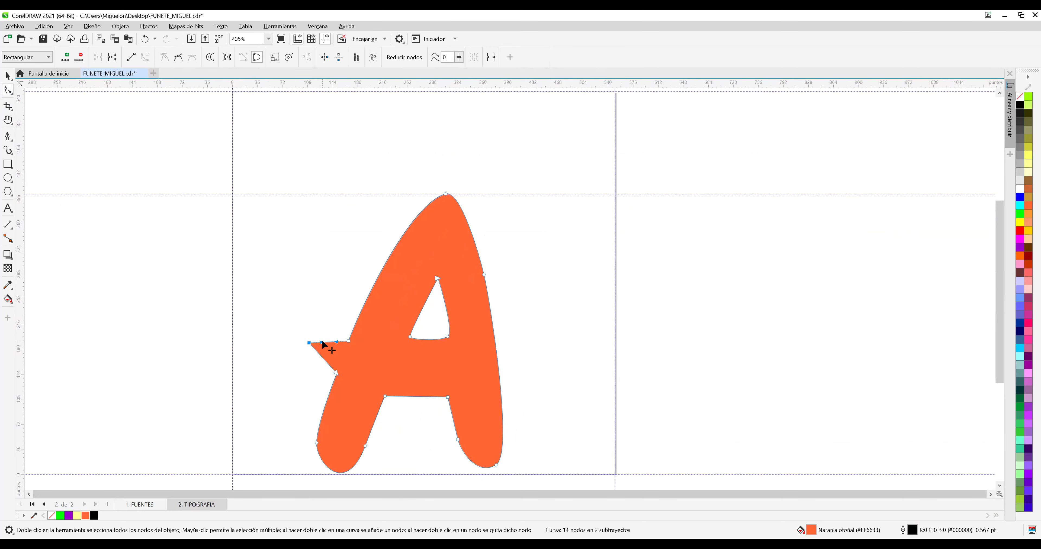
drag(323, 339, 323, 342)
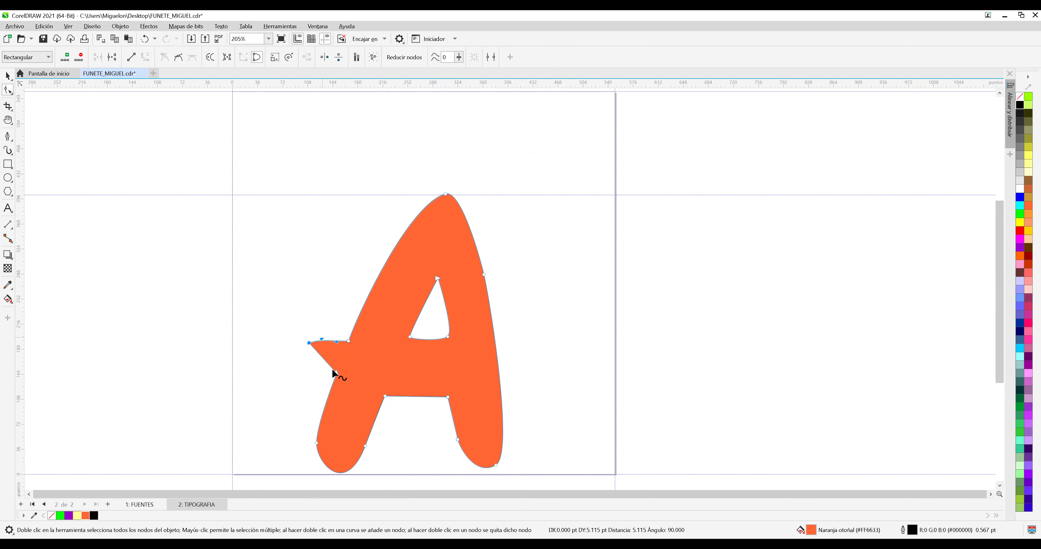
right_click(335, 372)
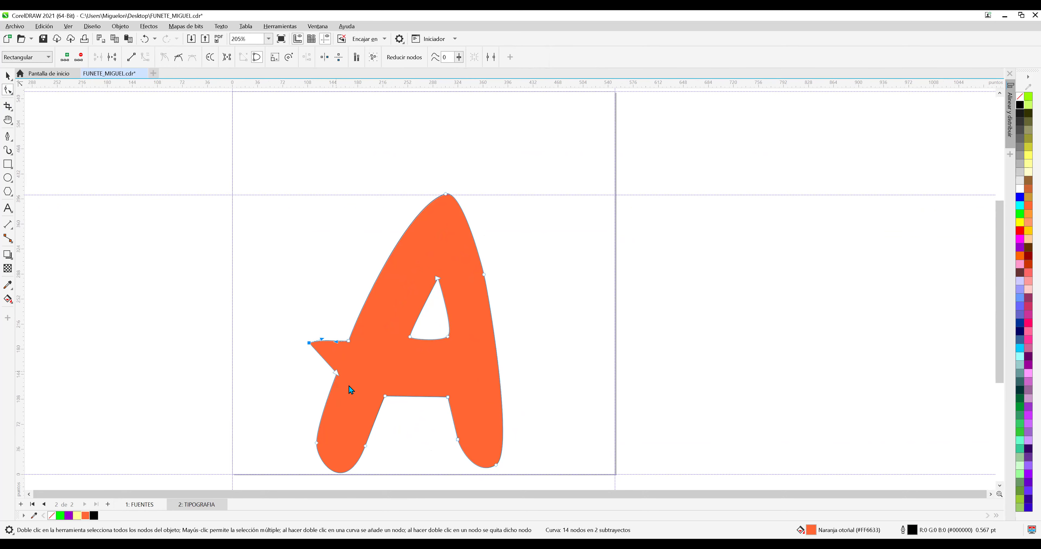
click(378, 436)
drag(317, 353, 315, 355)
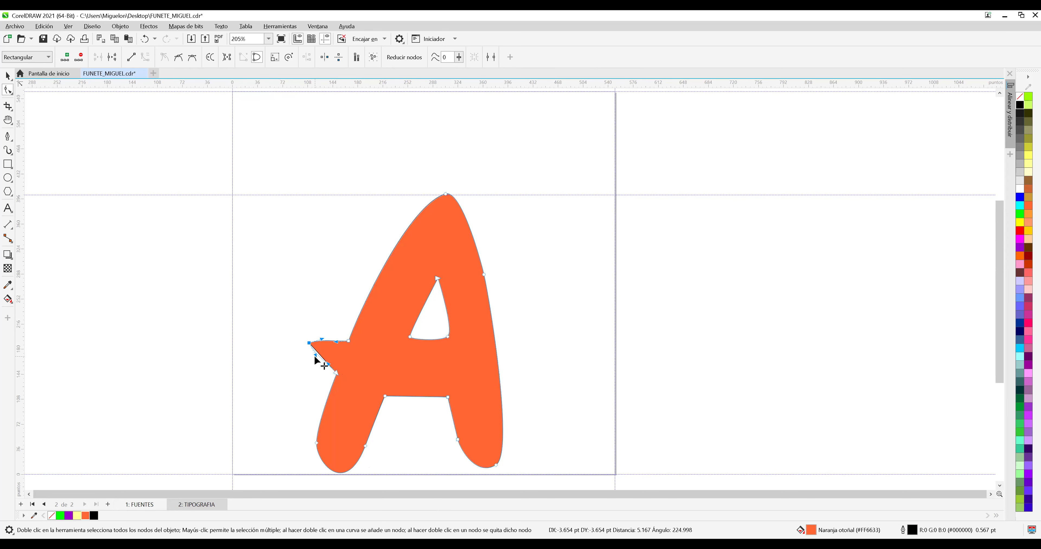
click(546, 355)
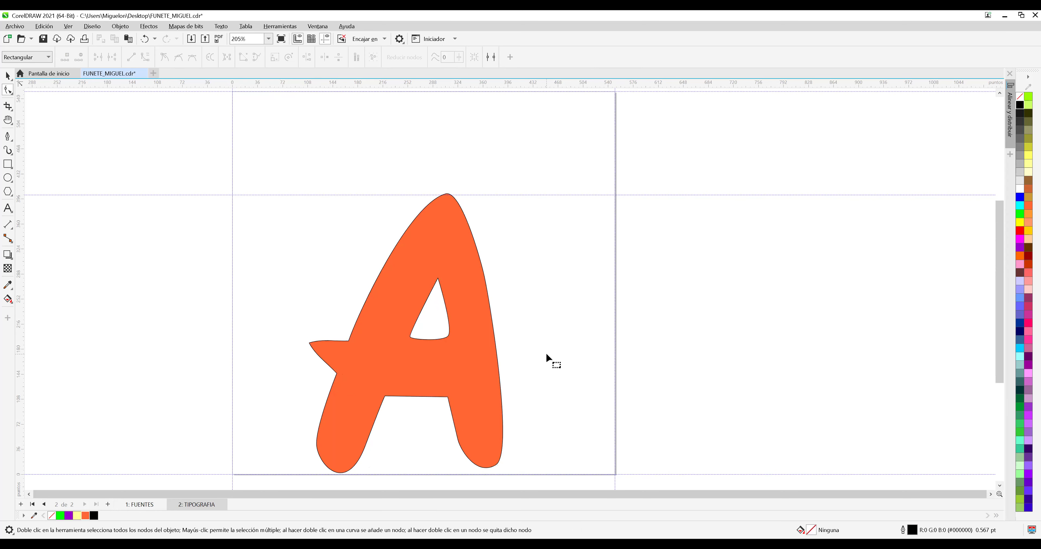
Round off the tip of the A's left spur by pulling its node's curve handles in close to the tip.
scroll(308, 352, up, 2)
scroll(307, 351, up, 1)
click(318, 343)
click(309, 338)
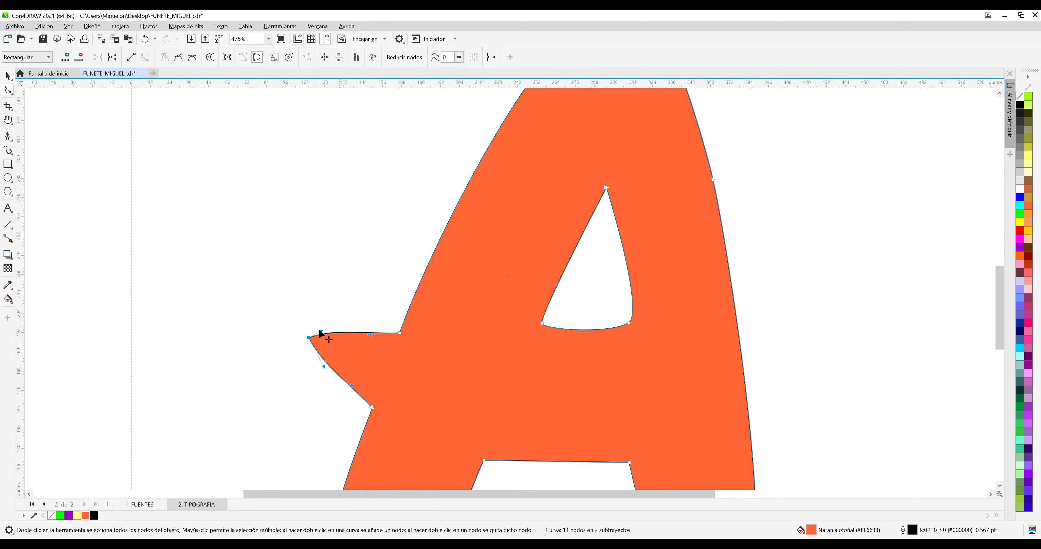
mouse_move(315, 333)
mouse_down()
mouse_move(304, 339)
mouse_move(310, 328)
mouse_move(313, 340)
mouse_up()
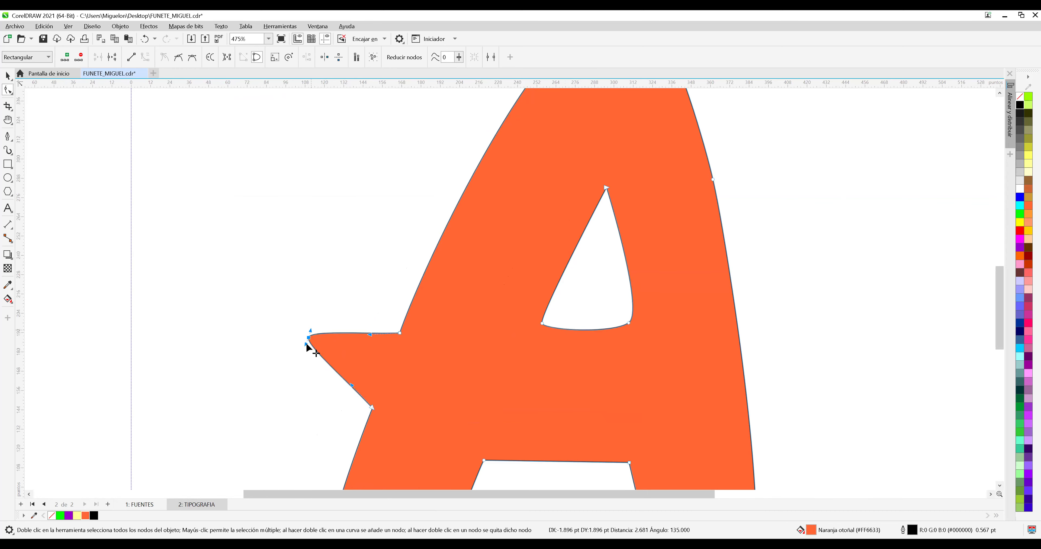
click(292, 350)
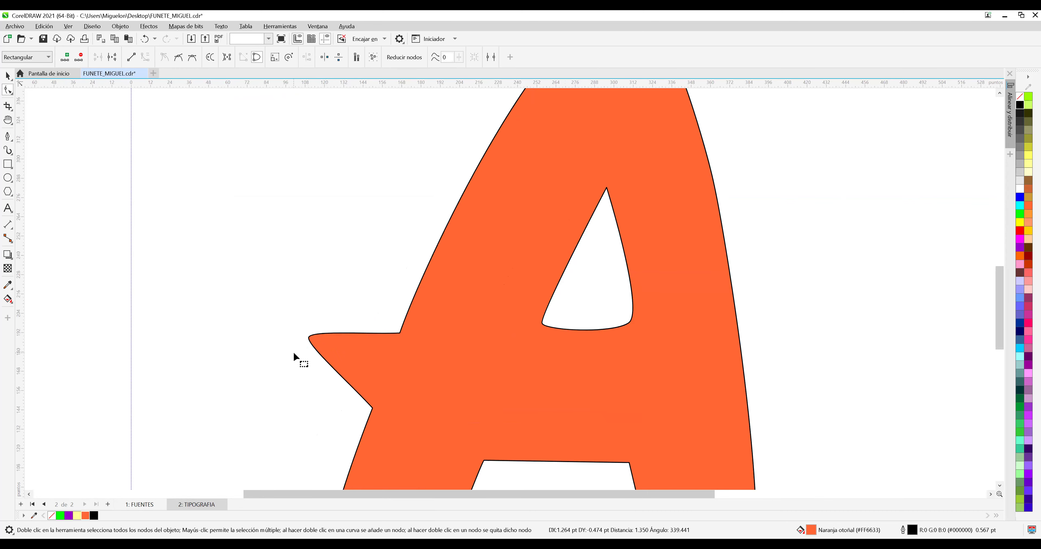
scroll(244, 283, down, 2)
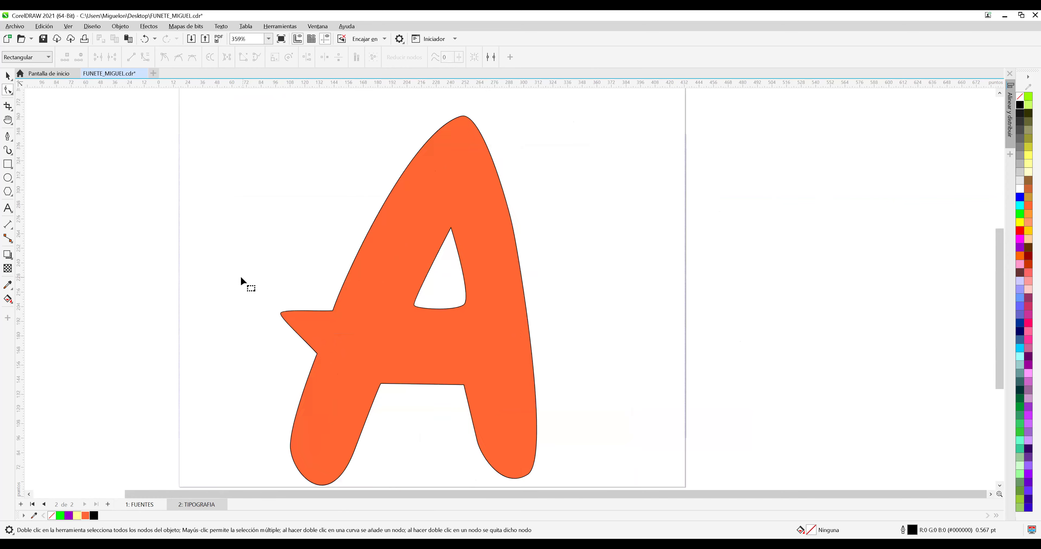
scroll(240, 278, down, 1)
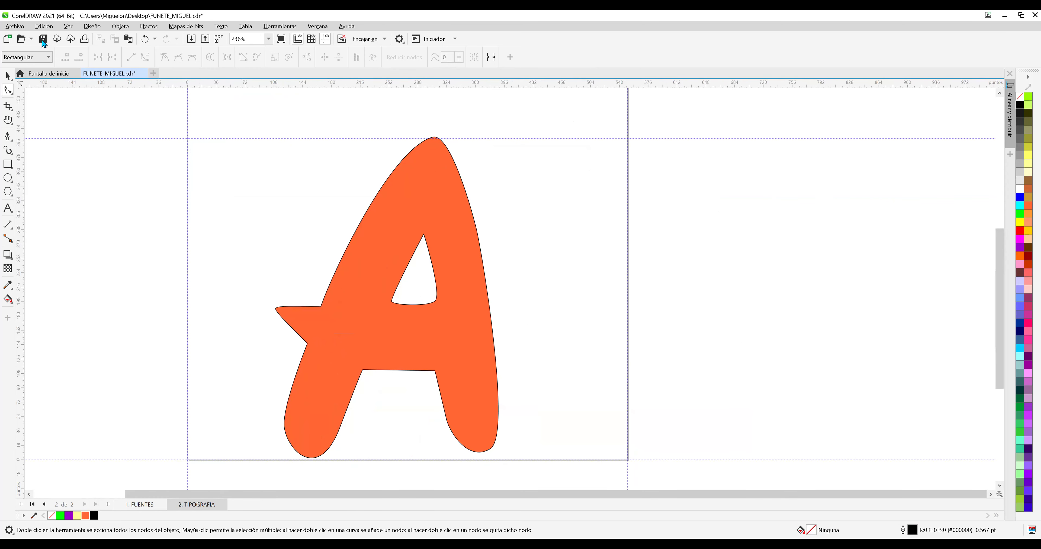
Nudge the whole A down 2 pt so it sits on the baseline guide.
click(7, 75)
click(421, 181)
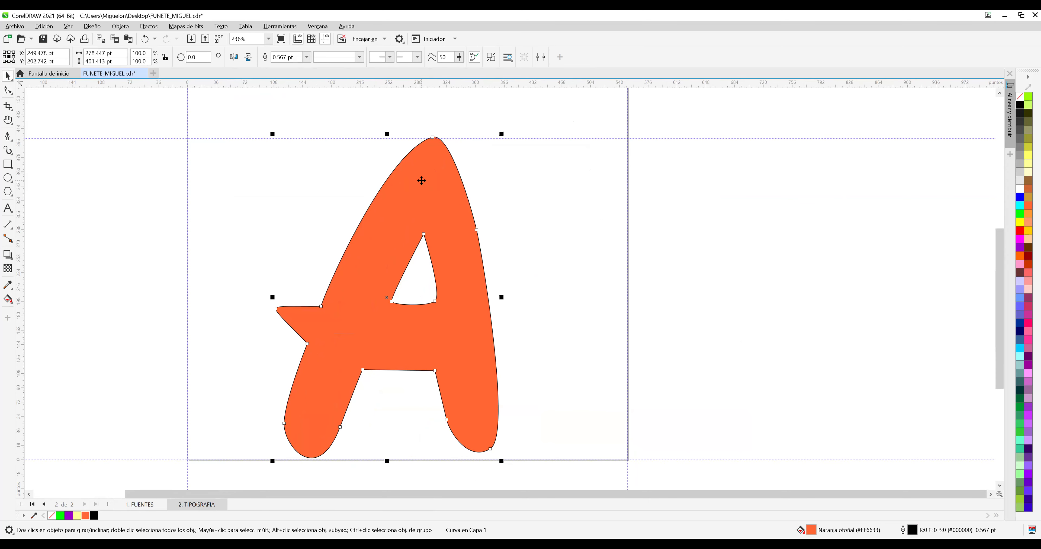
key(Down)
key(Down)
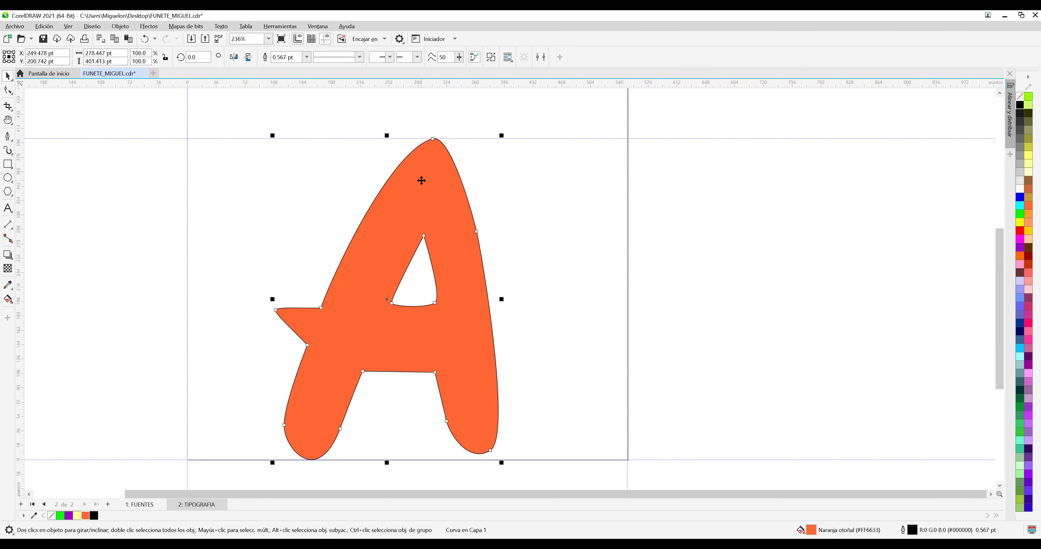
click(442, 208)
click(619, 196)
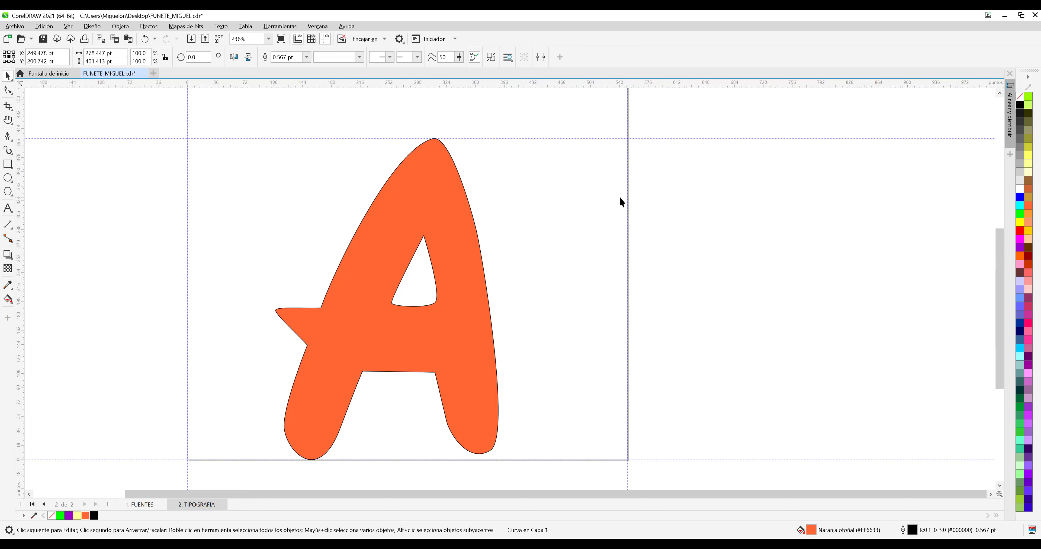
Save the document.
scroll(541, 204, down, 4)
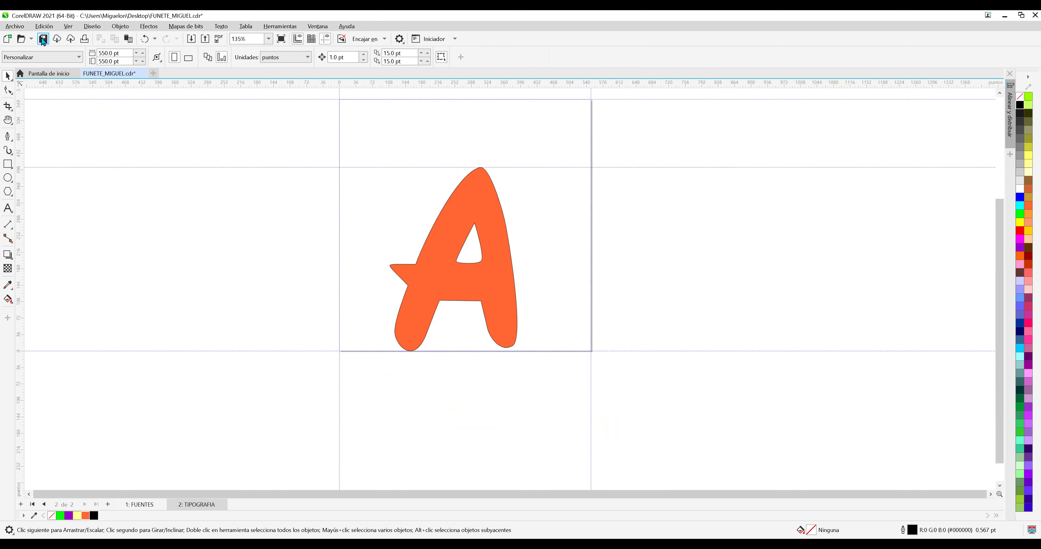
key(F4)
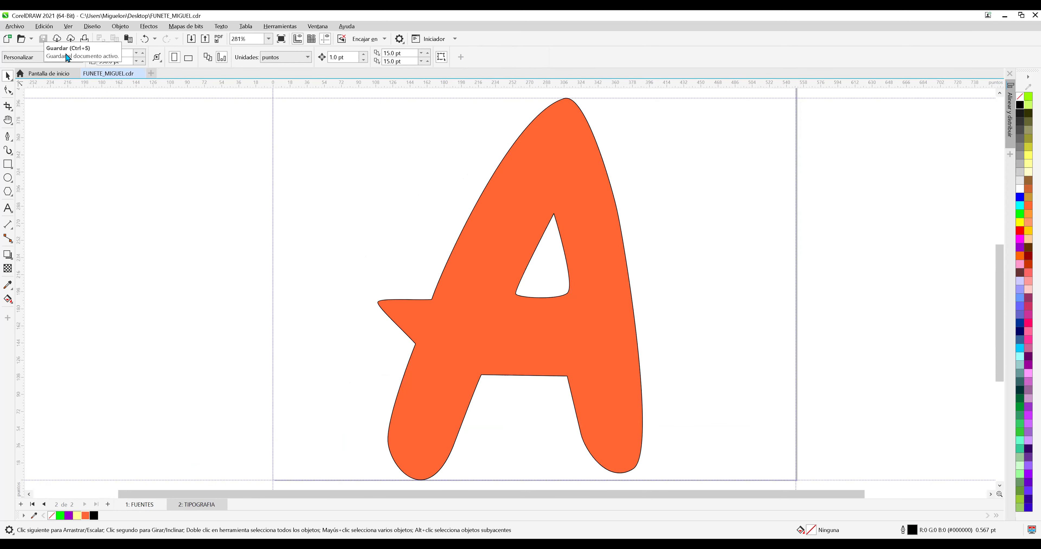
click(43, 38)
Export the finished A as a TTF True Type font, replacing the existing FUENTE_MIGUEL file on the desktop.
scroll(626, 271, down, 1)
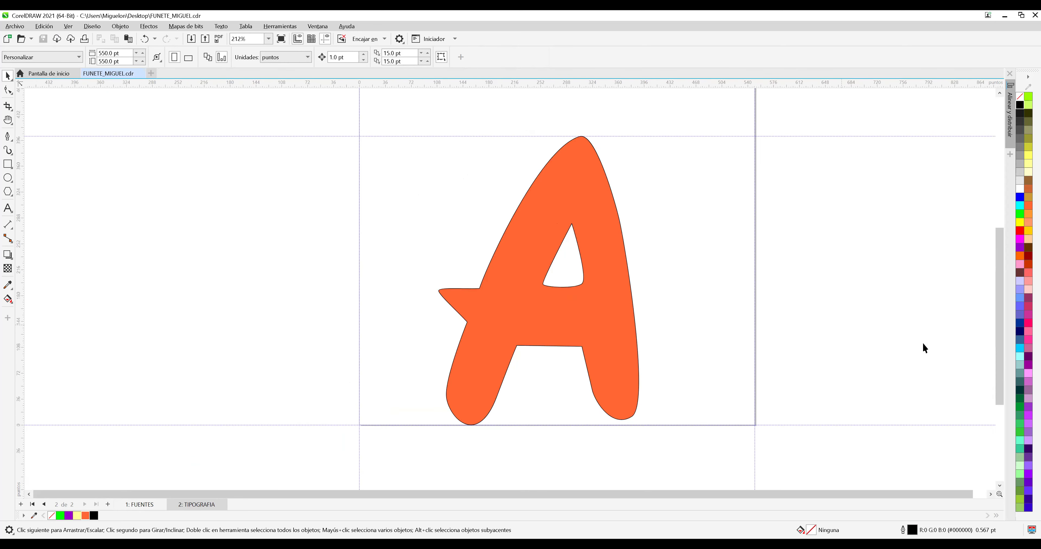
drag(997, 294, 992, 270)
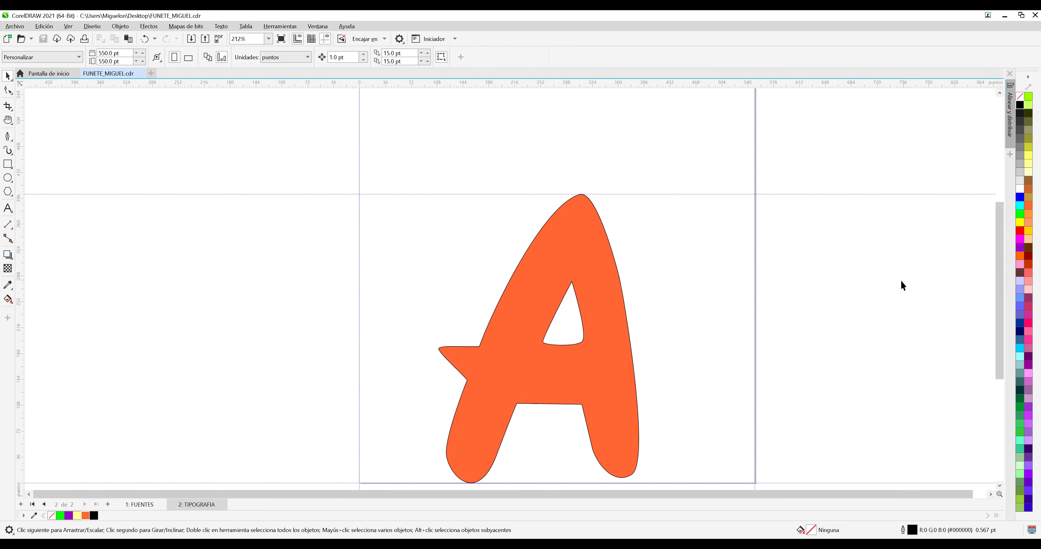
scroll(903, 286, down, 1)
drag(983, 494, 987, 494)
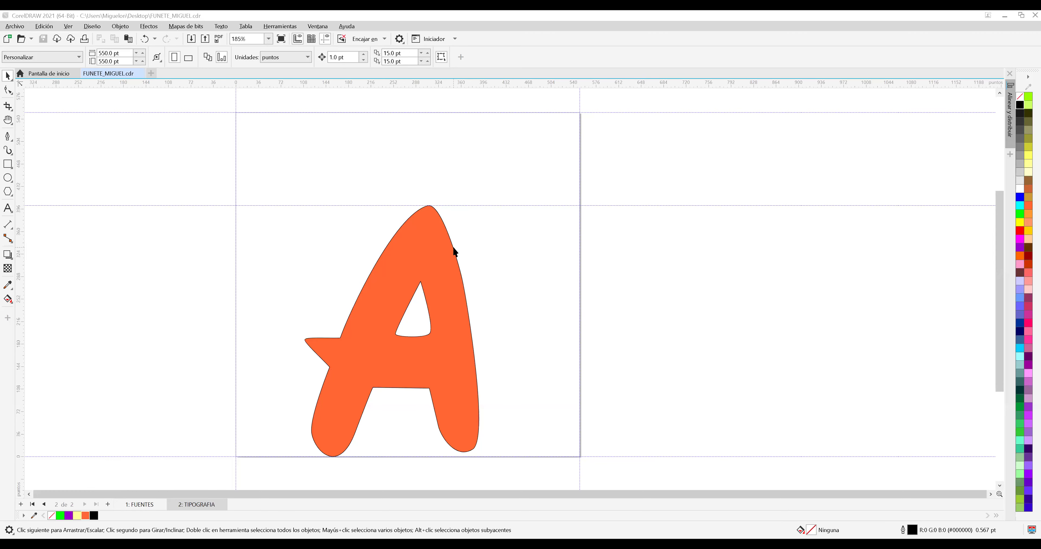
click(442, 250)
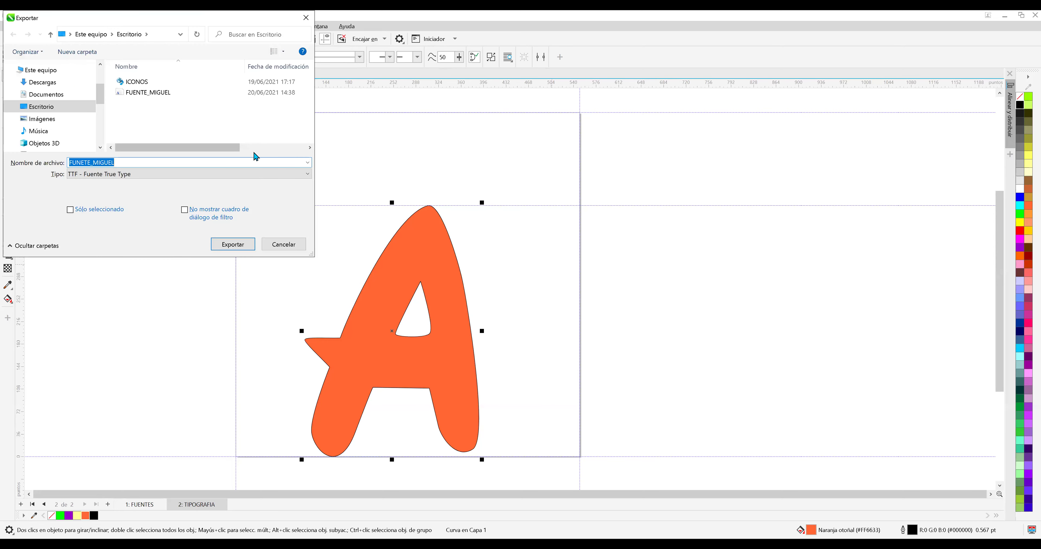
click(161, 98)
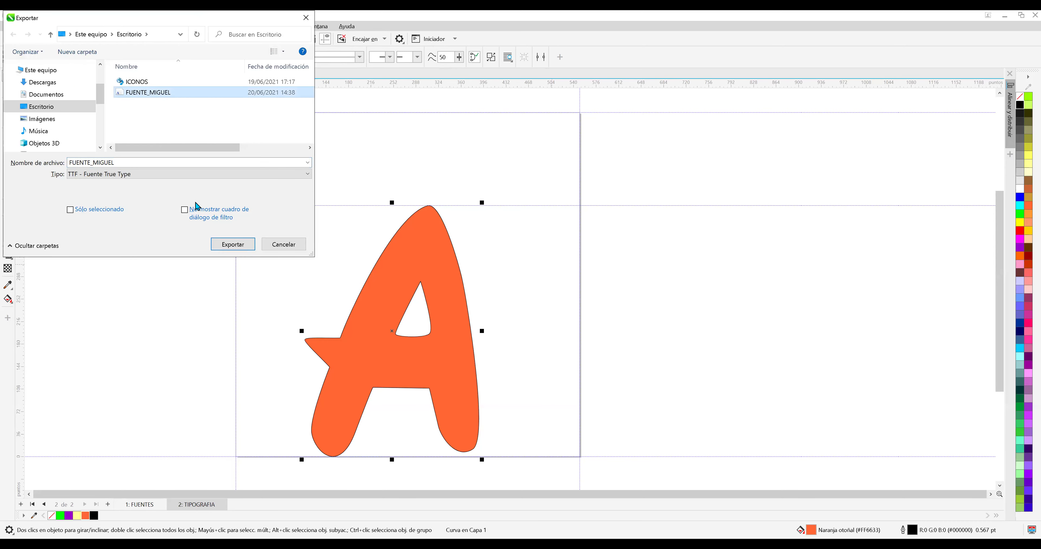
click(225, 246)
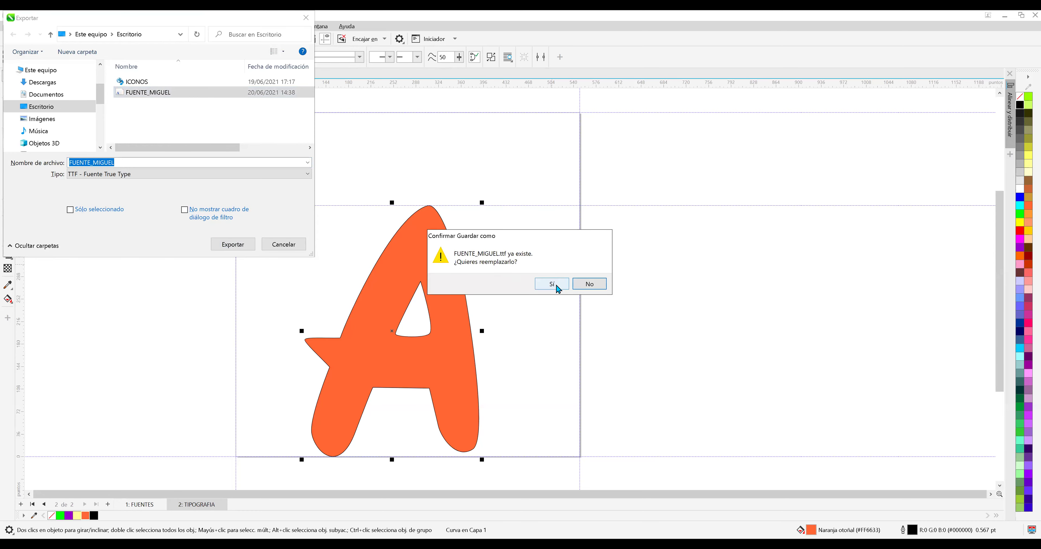
click(552, 284)
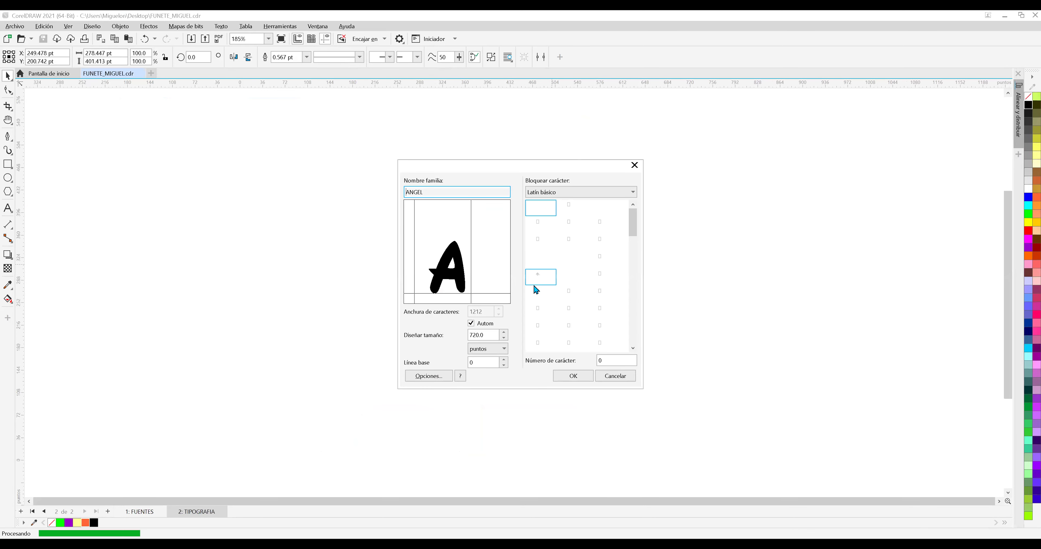
Assign the small A to character number 97 in the Latin básico block, complete the font export, and deselect the letter.
drag(636, 223, 645, 308)
click(570, 296)
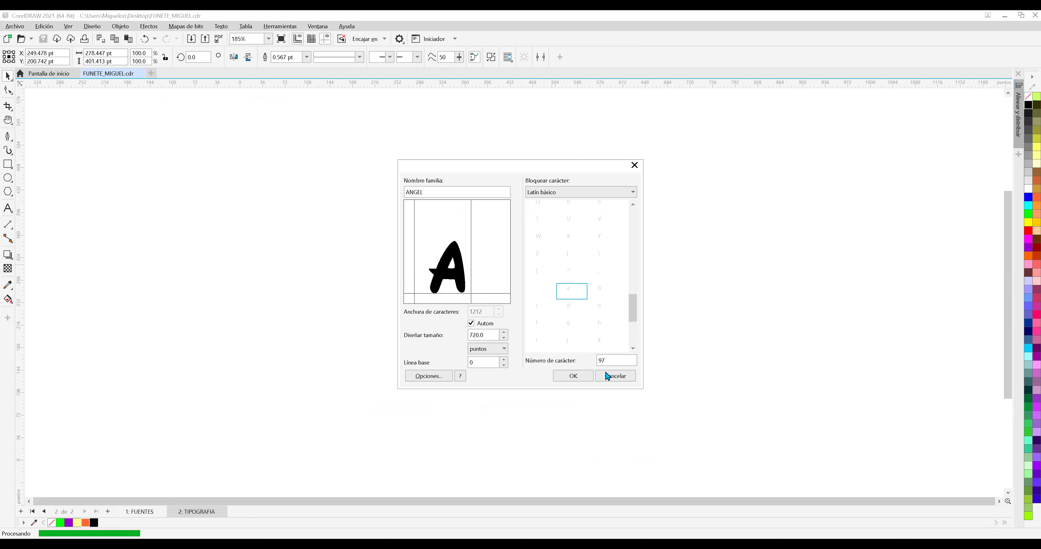
click(573, 376)
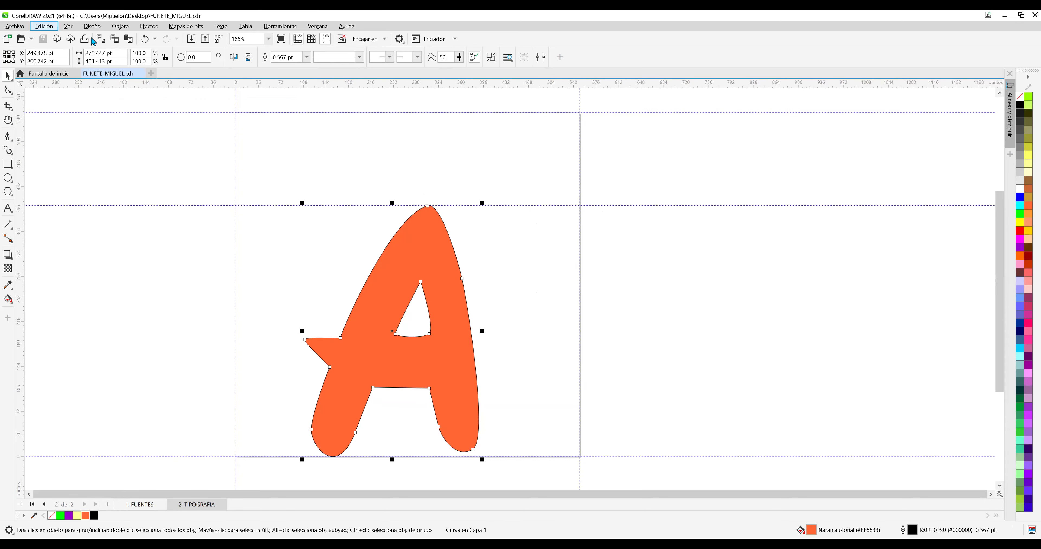
click(157, 141)
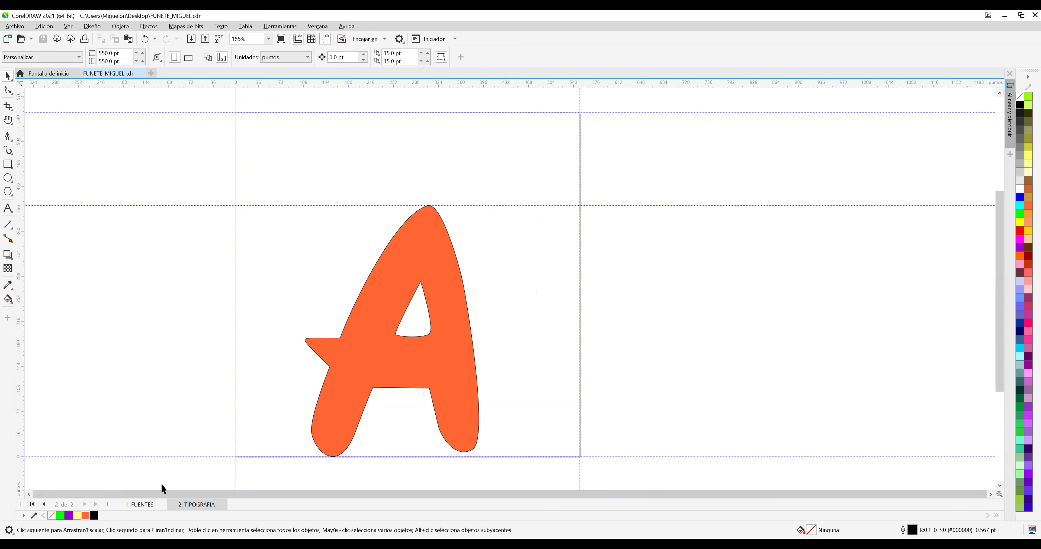
On the FUENTES page, trace the small N's first stem, arch and inner diagonal with the Pen tool, up to its right tip.
click(149, 505)
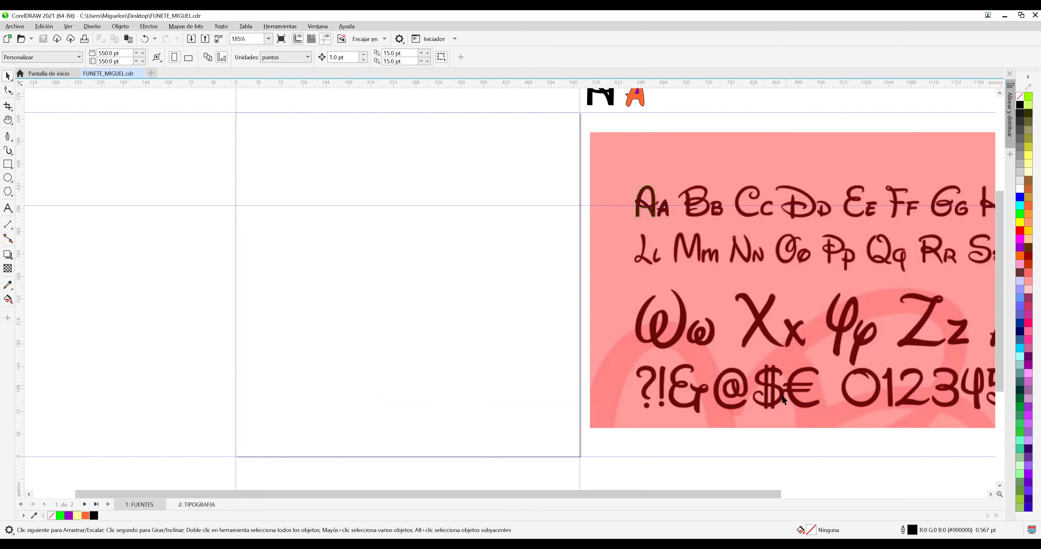
drag(759, 491, 919, 505)
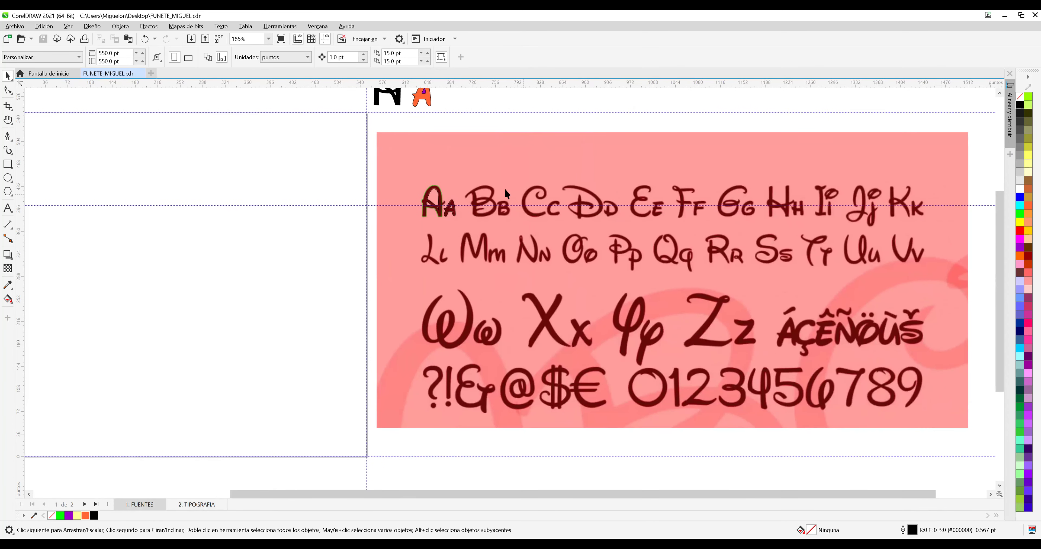
scroll(573, 239, up, 3)
scroll(573, 237, up, 8)
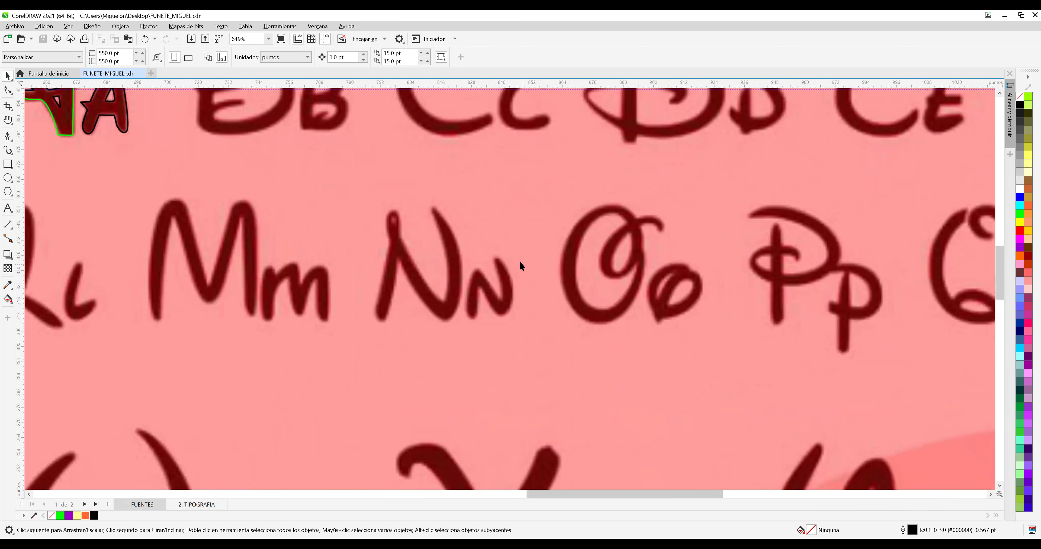
scroll(510, 256, up, 4)
scroll(508, 259, up, 2)
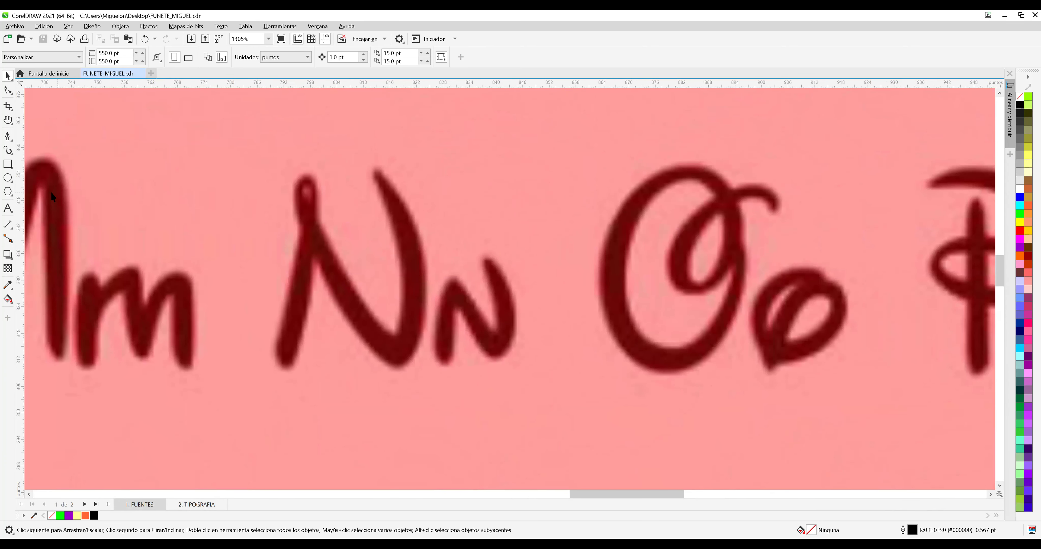
click(7, 138)
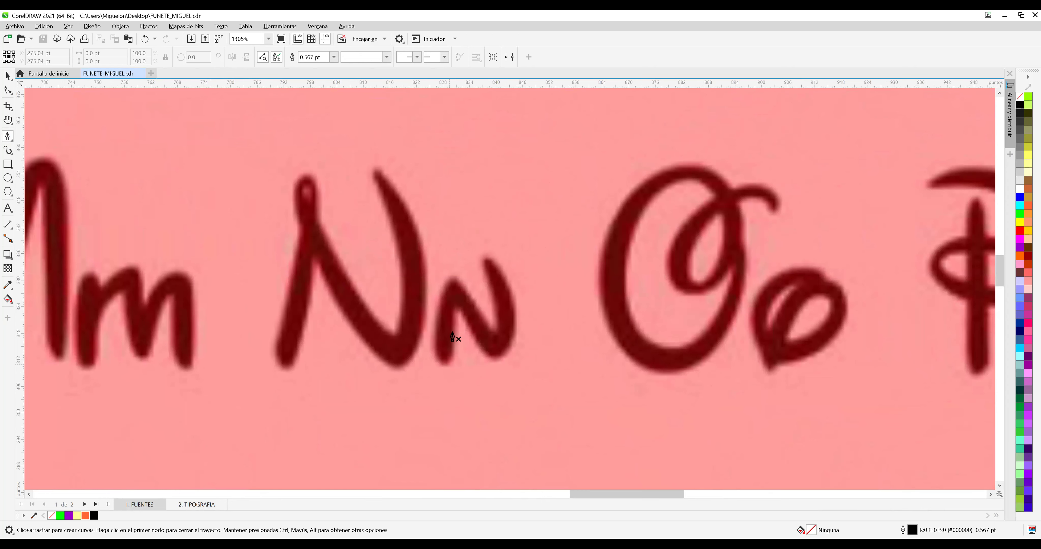
click(456, 312)
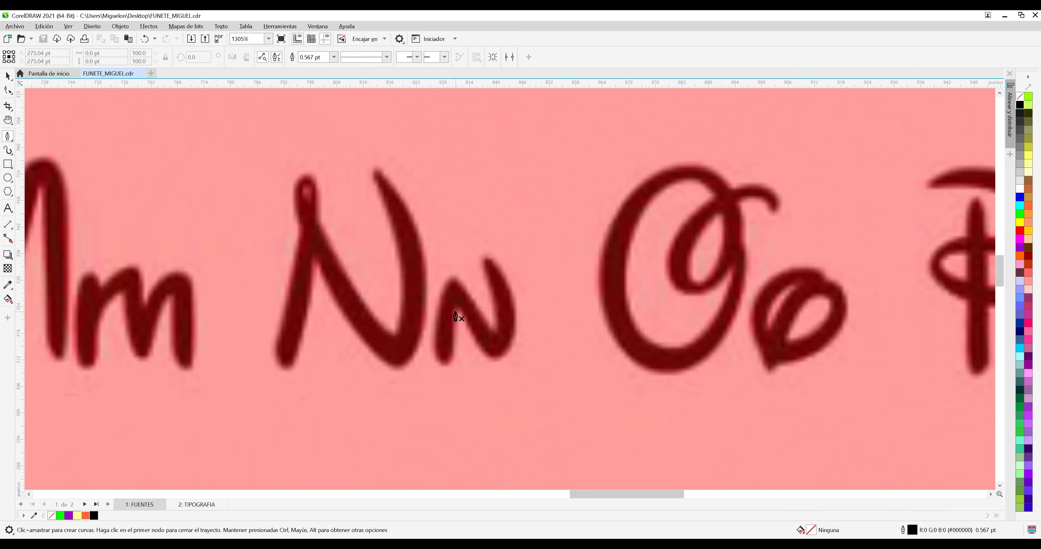
click(455, 354)
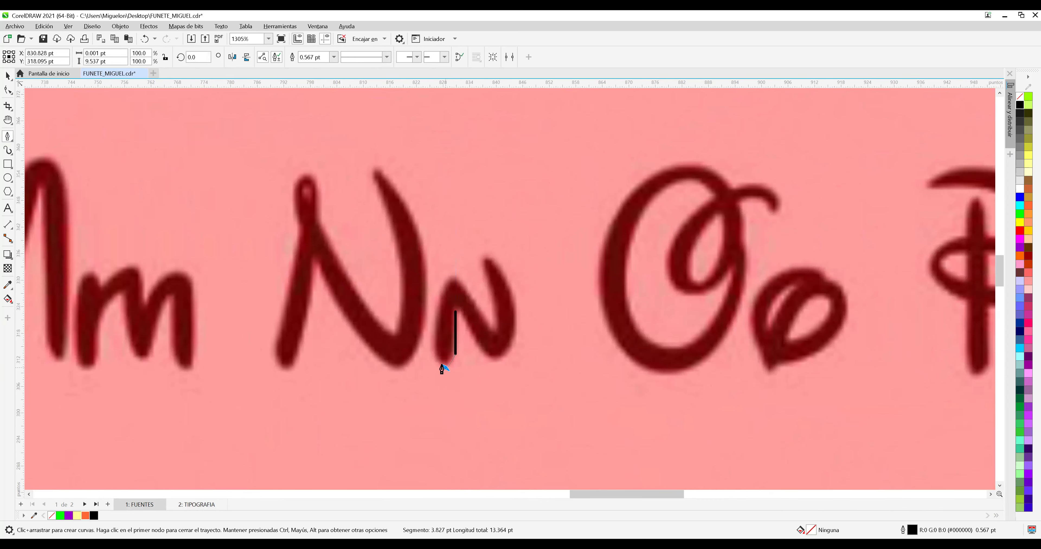
drag(434, 347, 433, 338)
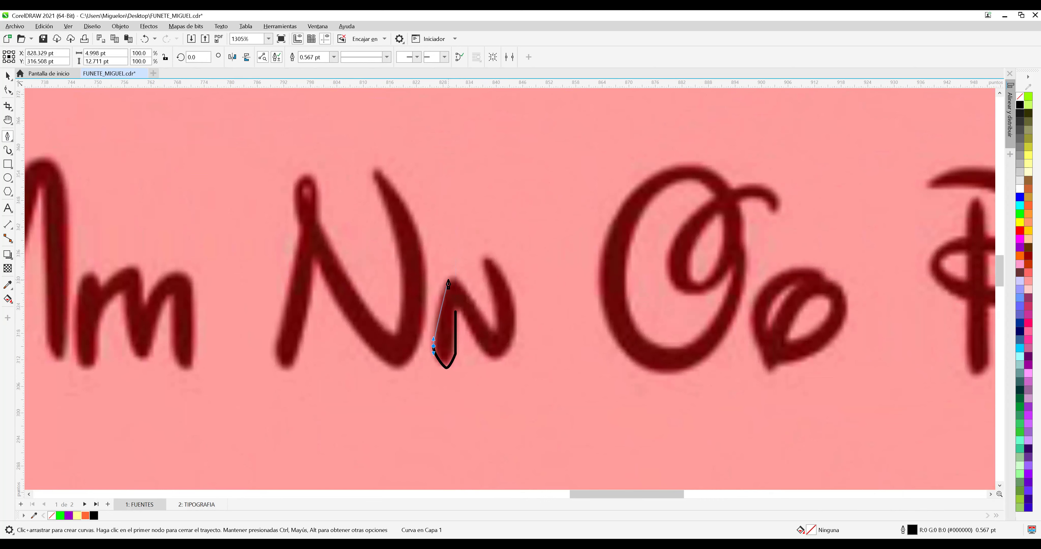
drag(451, 279, 462, 276)
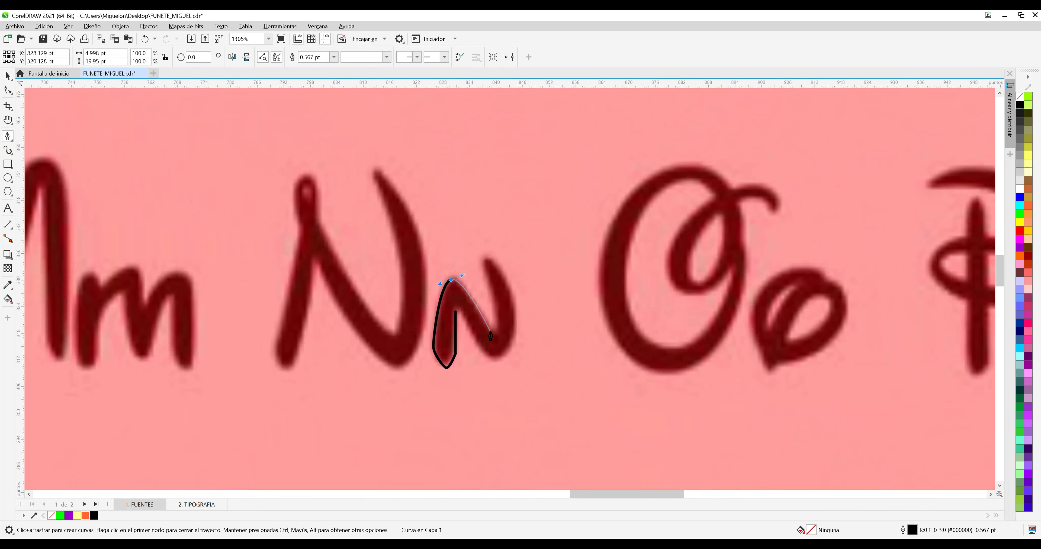
mouse_move(491, 335)
mouse_down()
mouse_move(485, 276)
mouse_move(469, 252)
mouse_up()
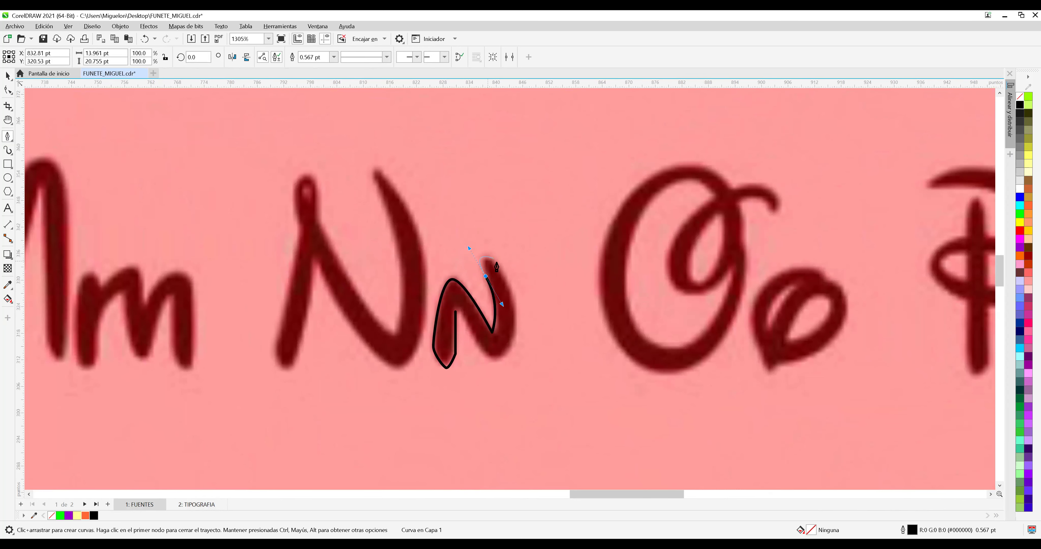
drag(499, 268, 468, 372)
key(ctrl+z)
key(ctrl+z)
key(ctrl+z)
Trace the rest of the small N around its tip and outer curve, close the outline, and deselect it.
click(486, 277)
mouse_move(499, 273)
mouse_down()
mouse_move(516, 304)
mouse_move(517, 349)
mouse_move(502, 362)
mouse_move(473, 326)
mouse_up()
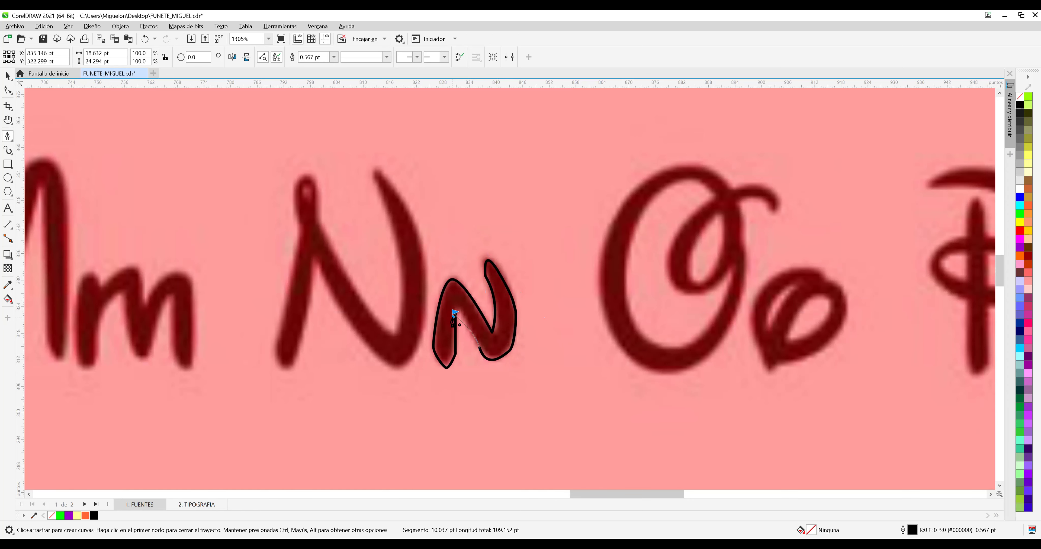
drag(460, 312, 461, 314)
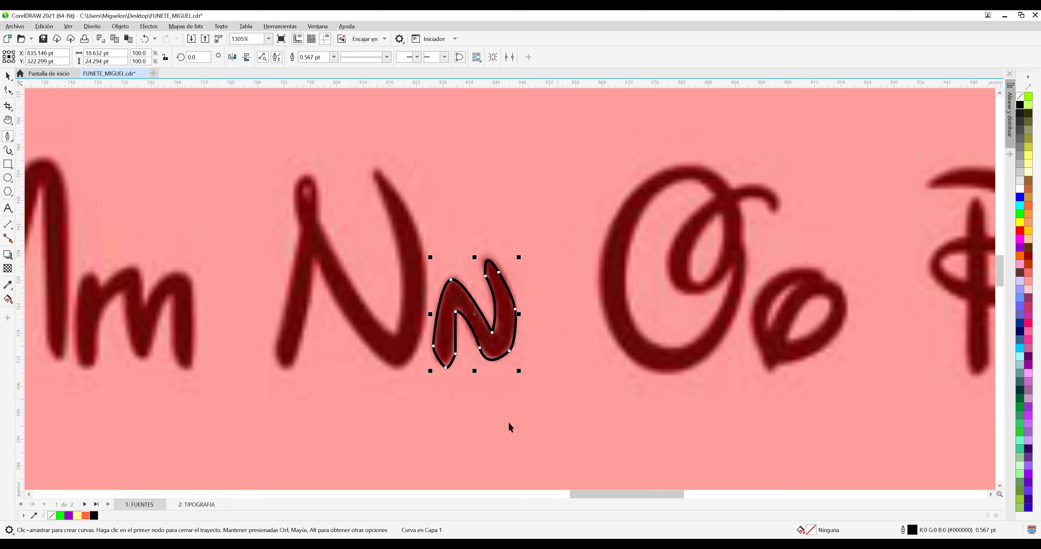
key(space)
click(493, 402)
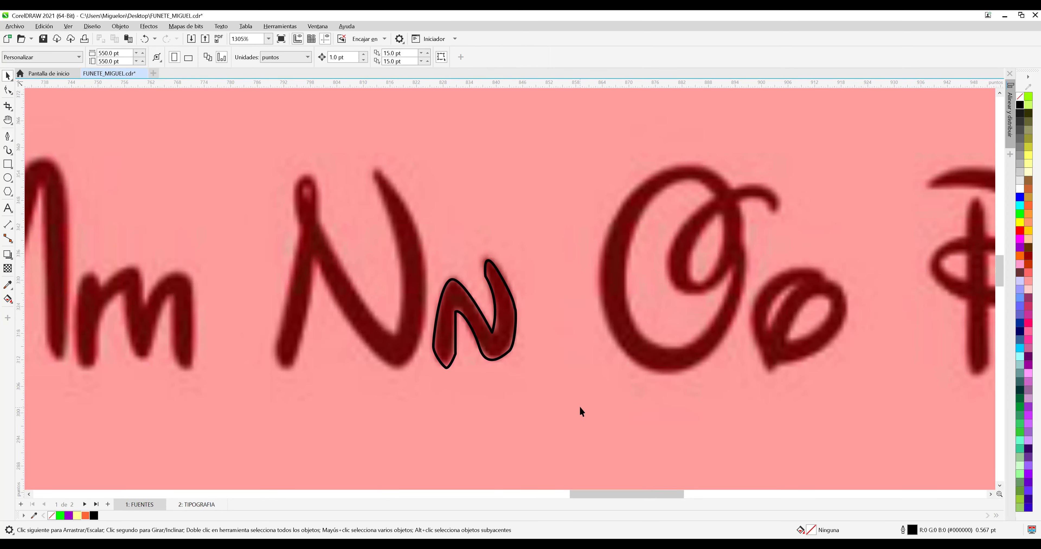
Copy the traced small N and recolour the original's outline yellow.
click(507, 347)
right_click(508, 346)
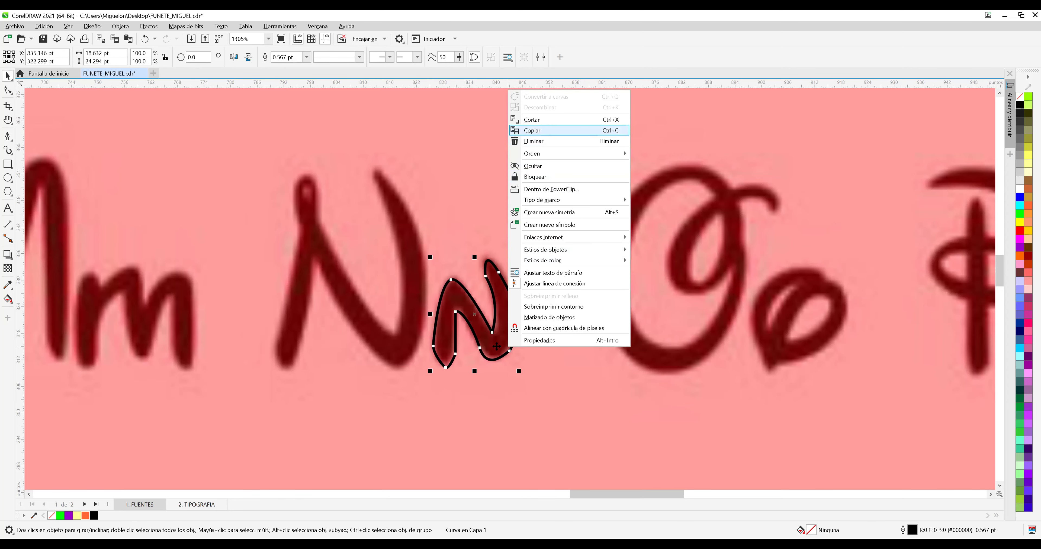
click(545, 134)
scroll(493, 370, down, 4)
scroll(493, 368, down, 4)
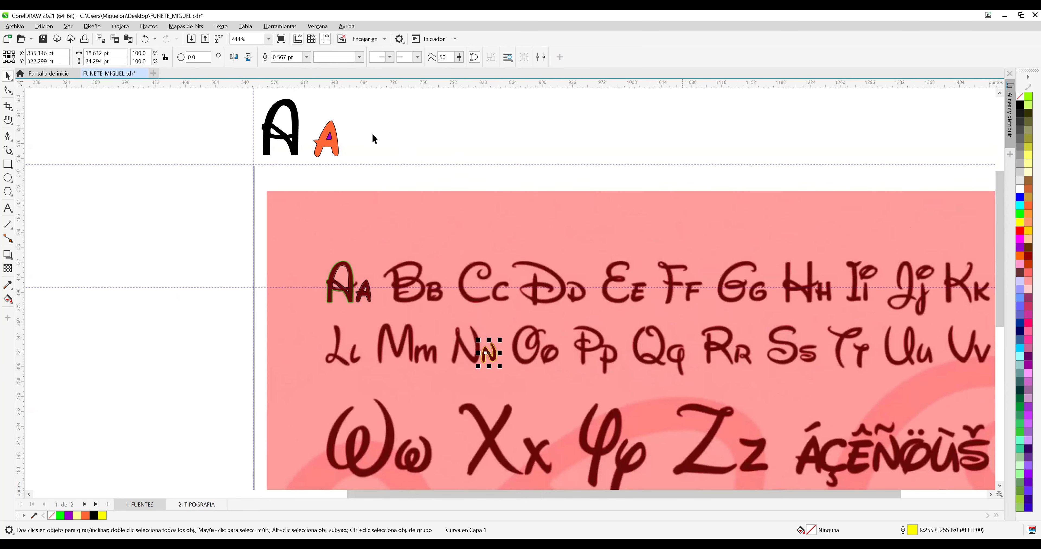
Paste the small N copy and place it beside the orange A above the reference sheet.
right_click(404, 213)
click(404, 211)
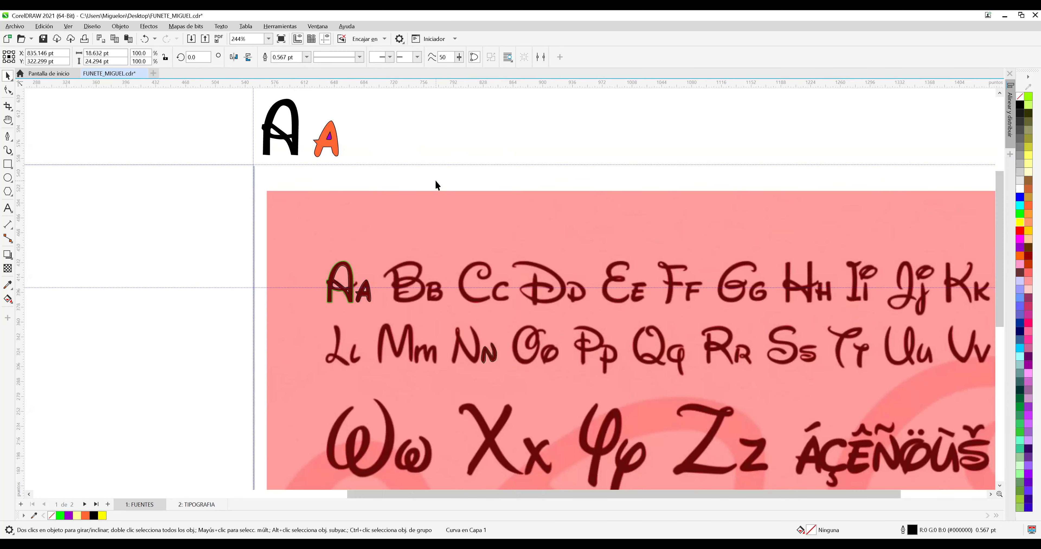
click(518, 362)
drag(494, 352, 365, 150)
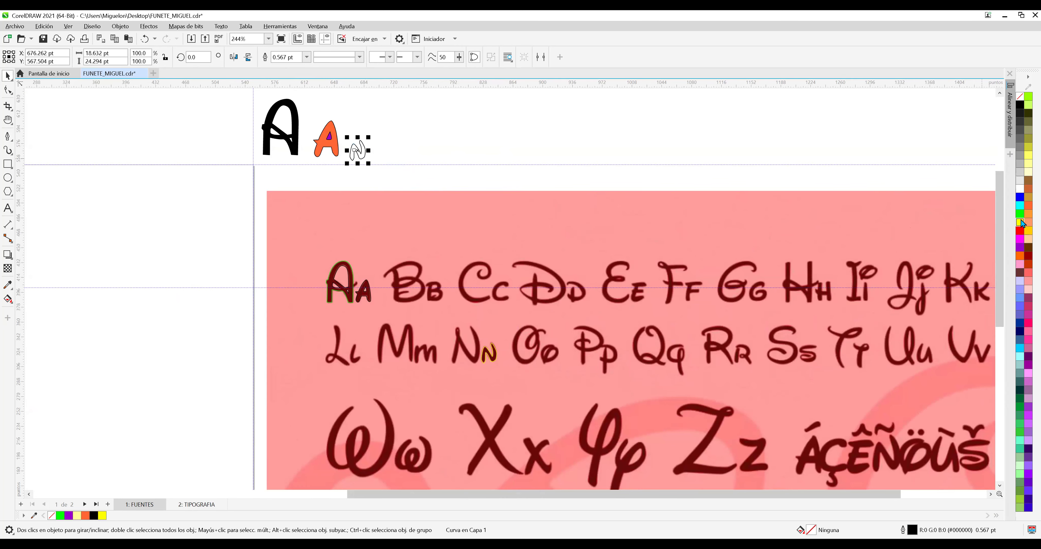
Fill the copied small N with blue and enlarge it proportionally to 205%.
right_click(1020, 197)
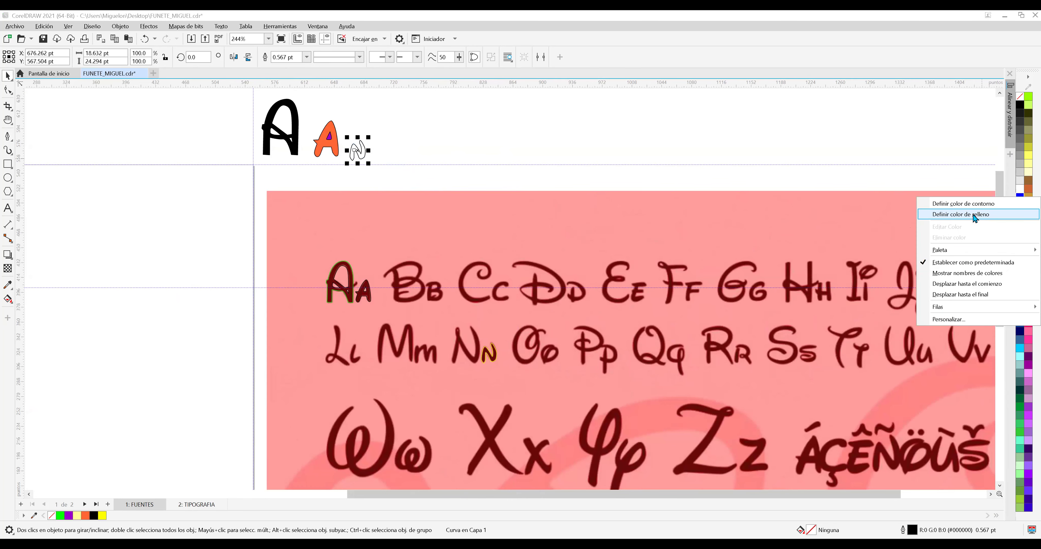
click(975, 218)
click(432, 149)
click(361, 155)
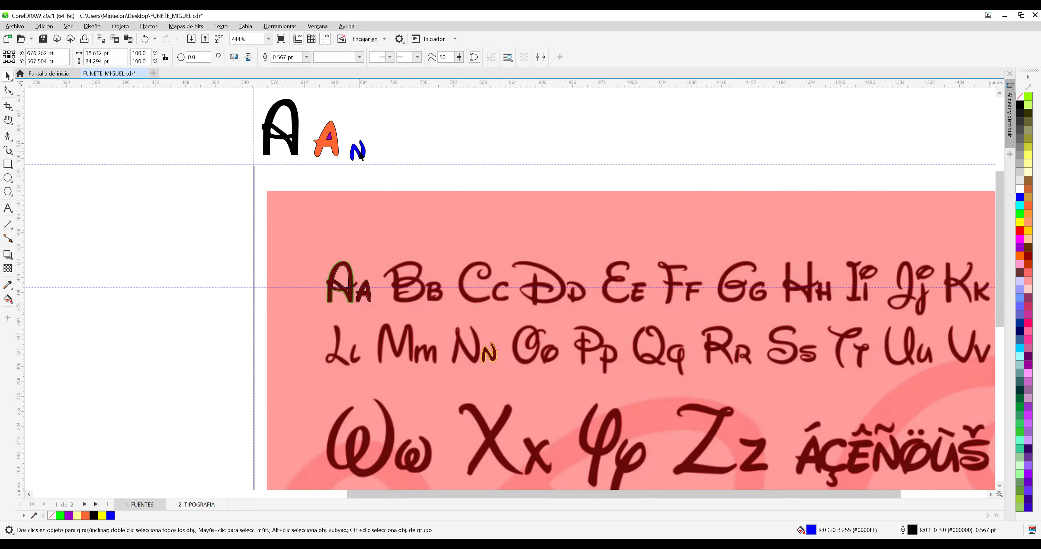
drag(361, 155, 395, 119)
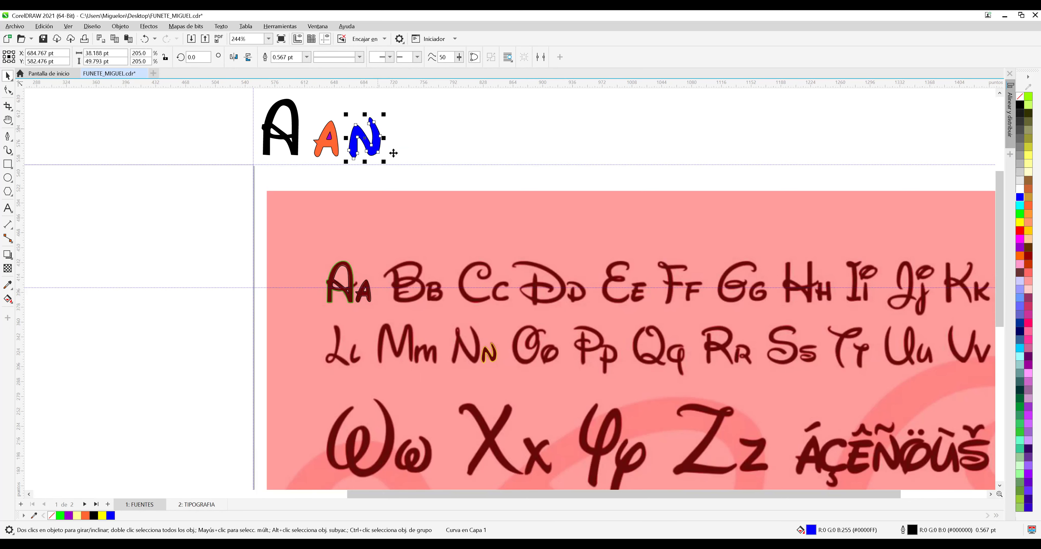
Copy the blue N to the TIPOGRAFIA page and delete the orange A from that page.
right_click(410, 172)
click(410, 172)
click(213, 505)
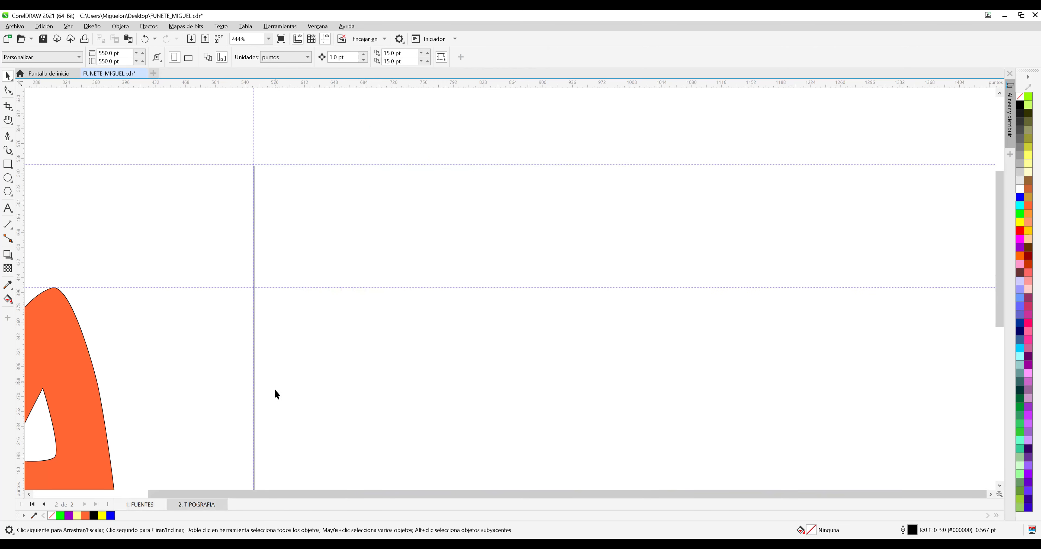
scroll(276, 394, down, 2)
drag(1000, 321, 1007, 388)
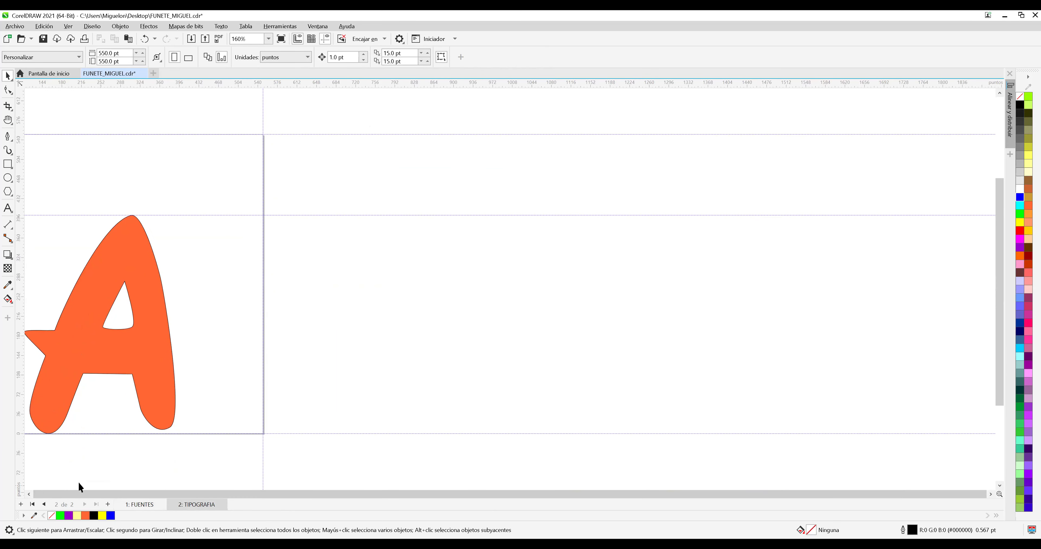
click(28, 495)
click(28, 494)
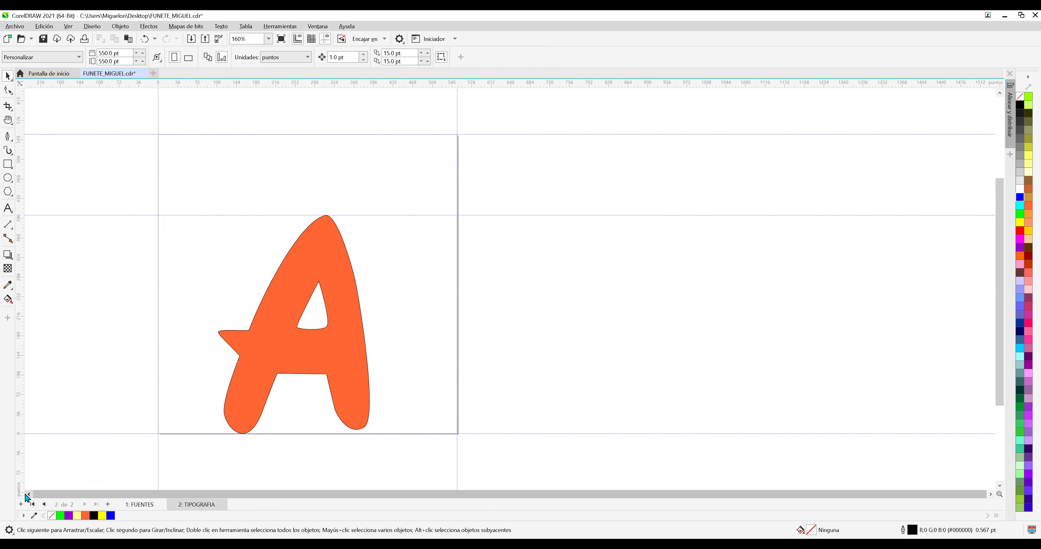
click(28, 494)
click(28, 494)
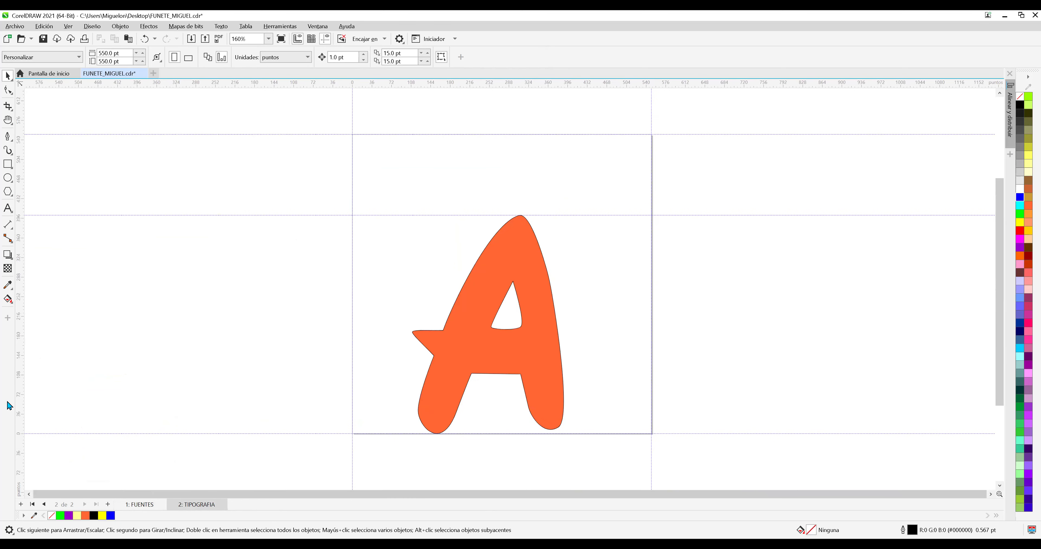
right_click(112, 316)
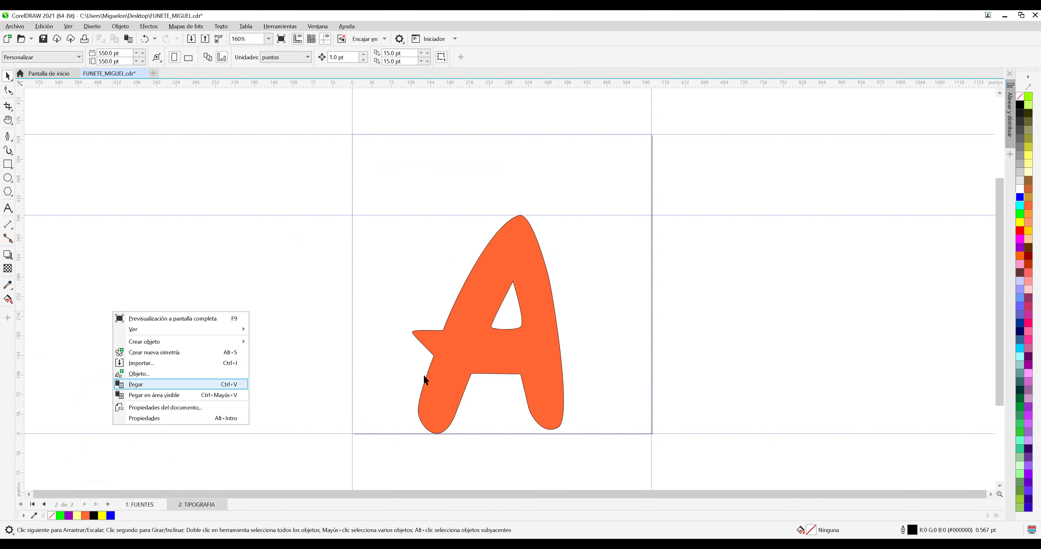
key(Return)
click(482, 332)
key(Delete)
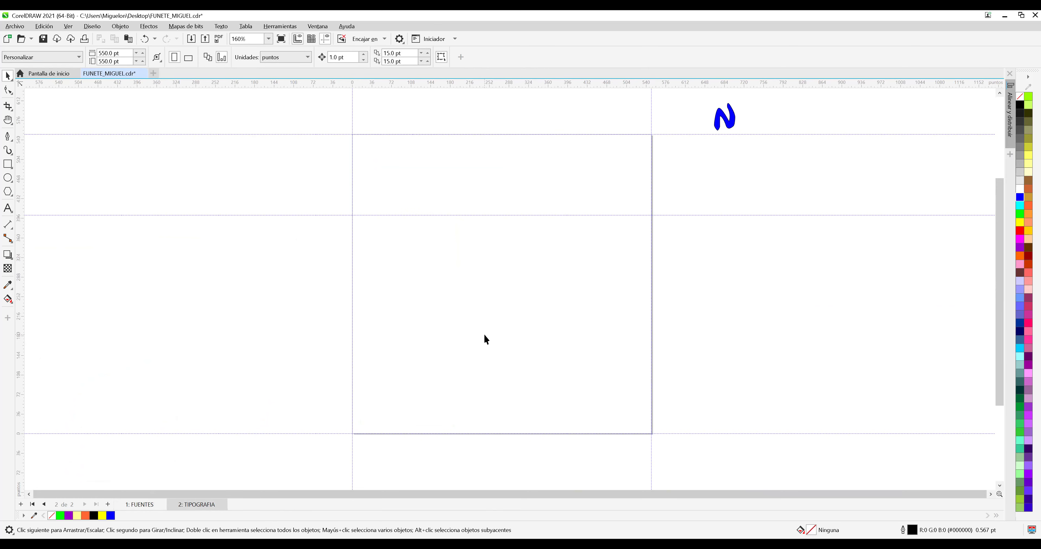
Place the blue N on the baseline guide, scale it 800% to reach the upper letter guide, and deselect it.
drag(728, 137, 442, 427)
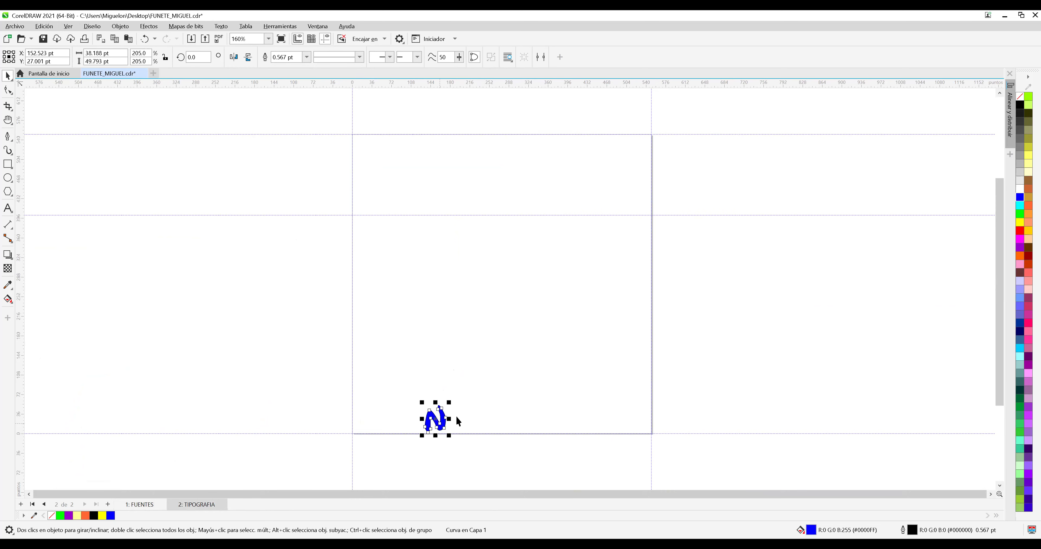
drag(525, 304, 613, 216)
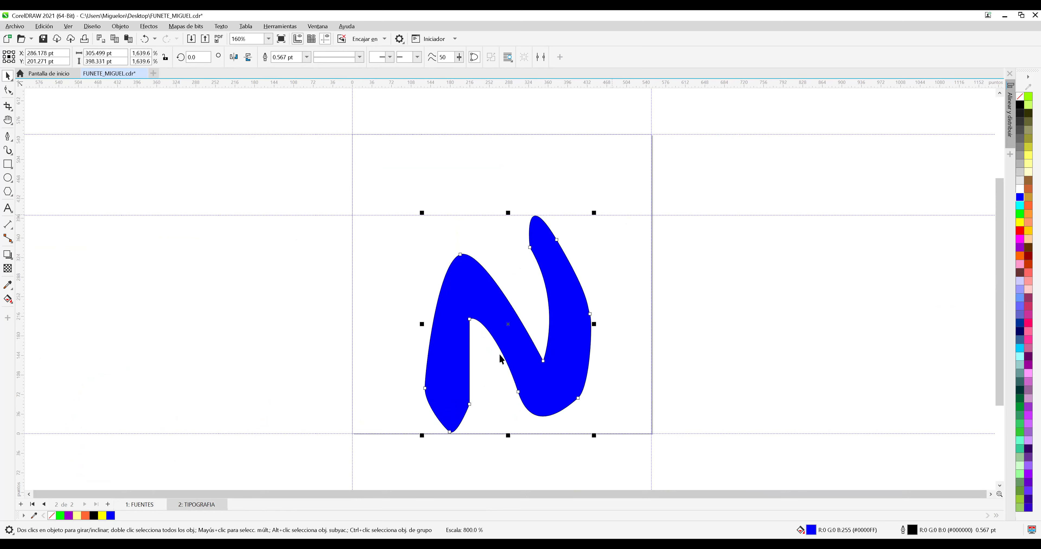
scroll(570, 307, up, 1)
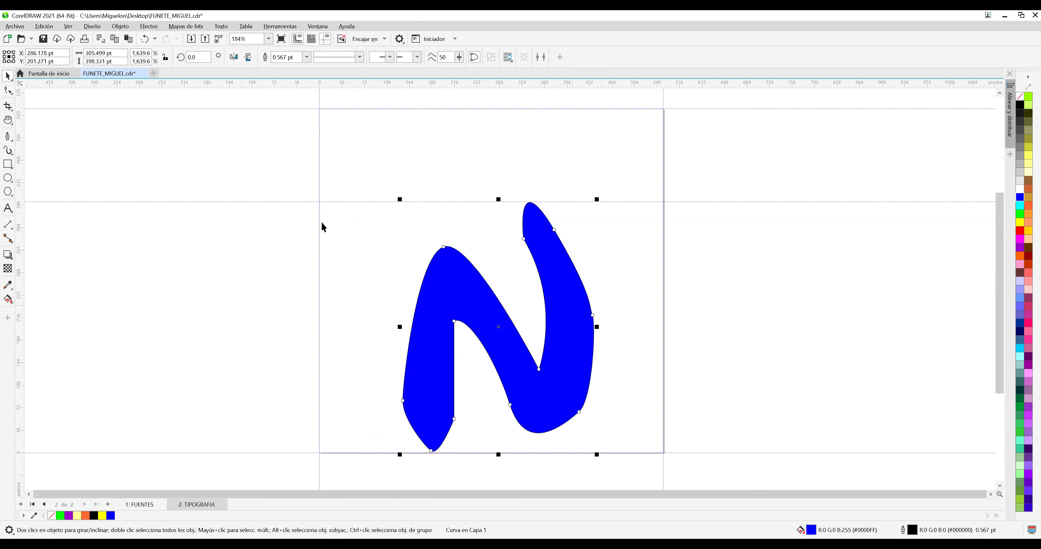
click(251, 221)
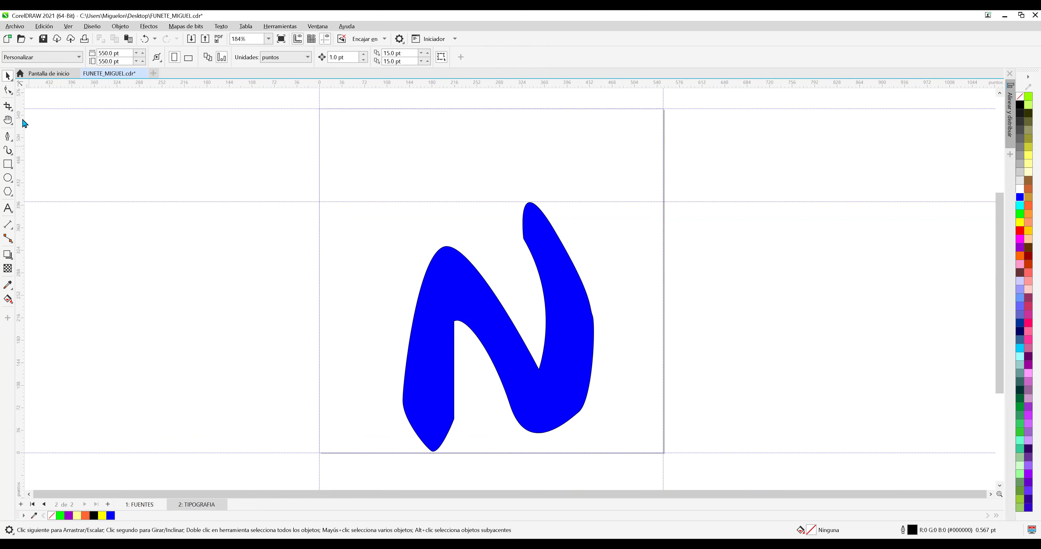
Smooth the outer right edge of the blue letter n by adjusting the curve handle of the node at mid-height.
click(8, 89)
click(595, 343)
click(593, 316)
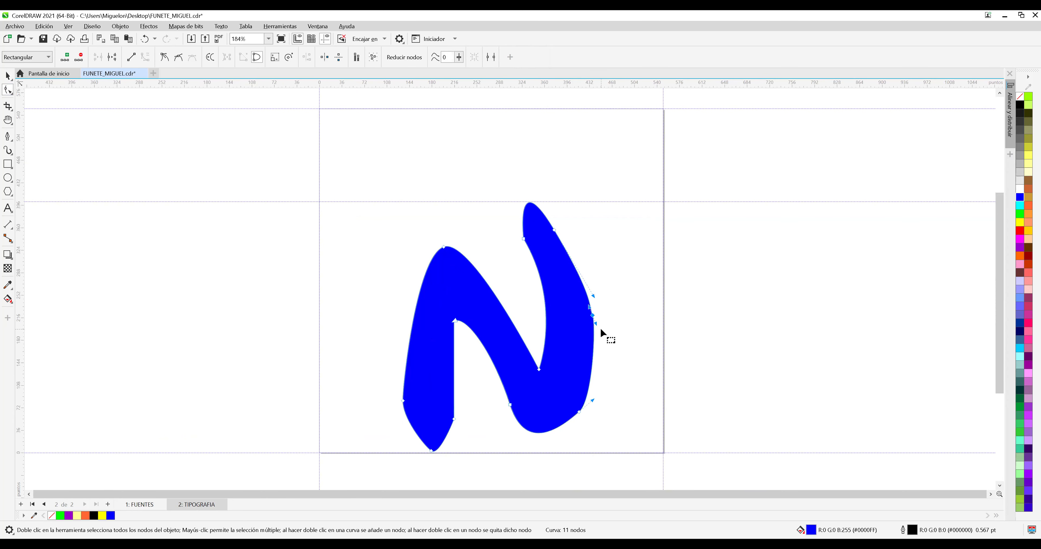
drag(596, 323, 610, 343)
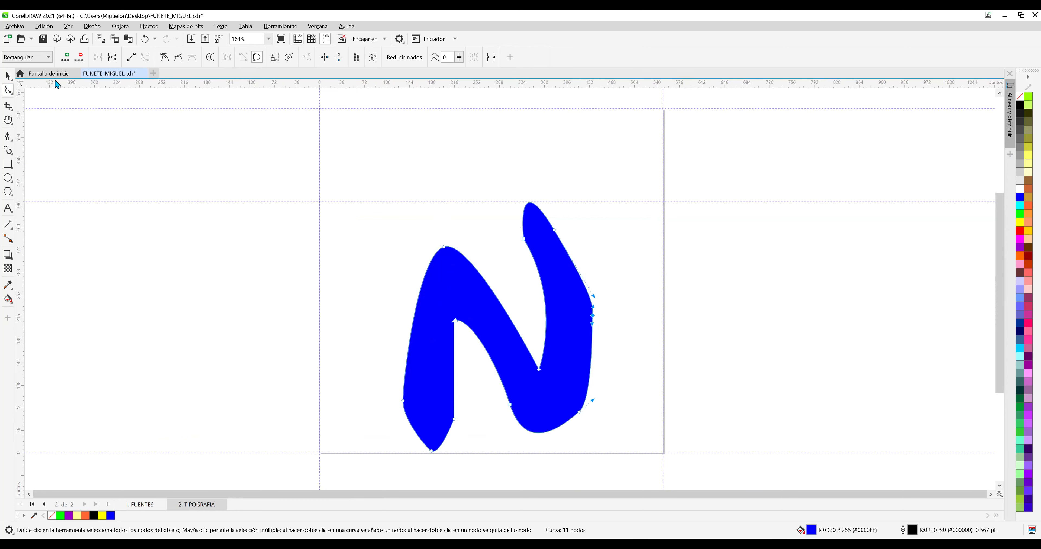
Leave node editing, select the finished blue letter, and save the document.
click(7, 76)
click(356, 205)
click(549, 251)
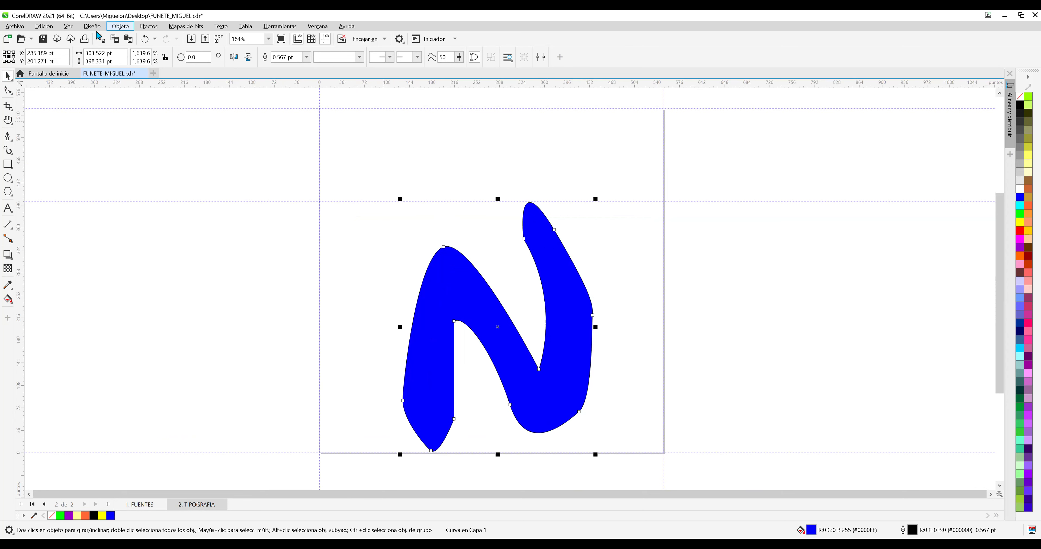
key(ctrl+s)
Export the selected letter as a TrueType font (TTF), replacing the existing FUENTE_MIGUEL file on the desktop.
click(542, 234)
click(562, 274)
key(ctrl+e)
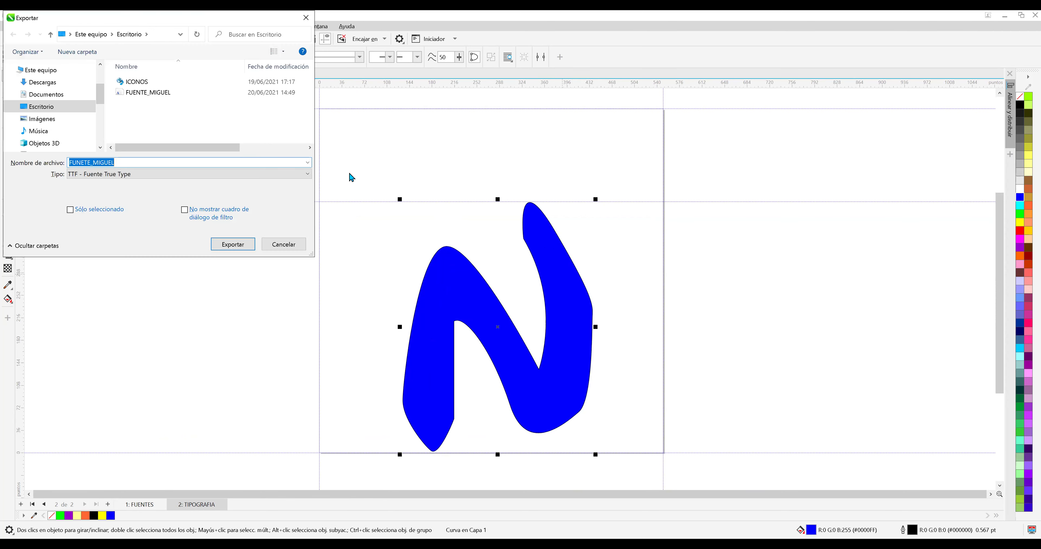
click(168, 95)
click(228, 248)
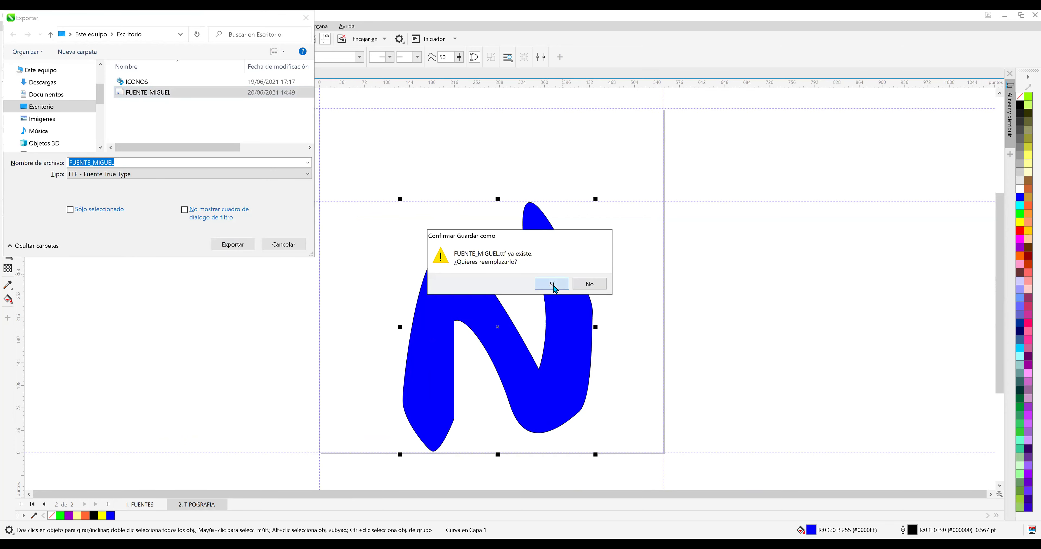
click(552, 284)
Assign the glyph to lowercase n, character number 110 in the Latín básico block, and complete the font export.
scroll(634, 266, down, 3)
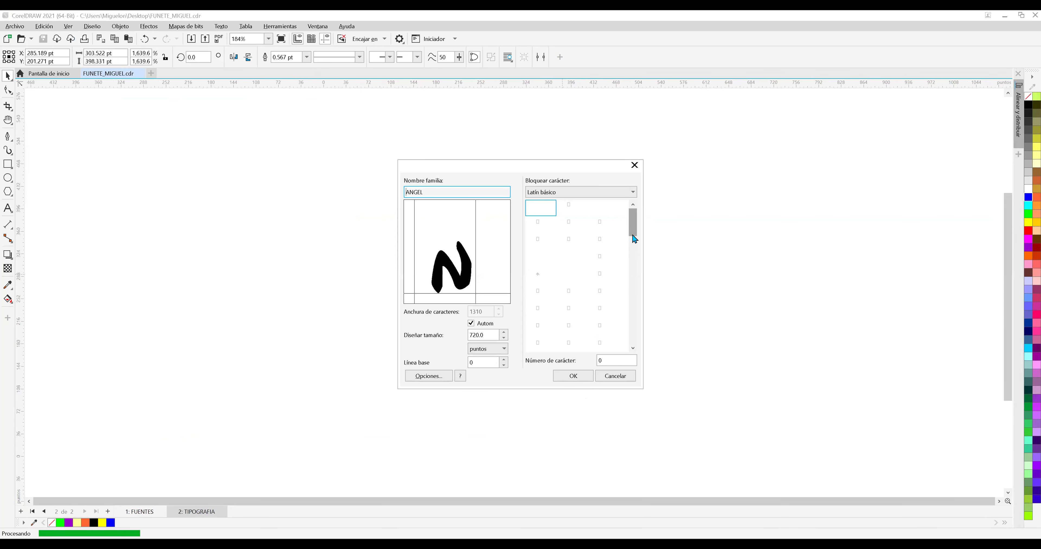
scroll(634, 265, down, 5)
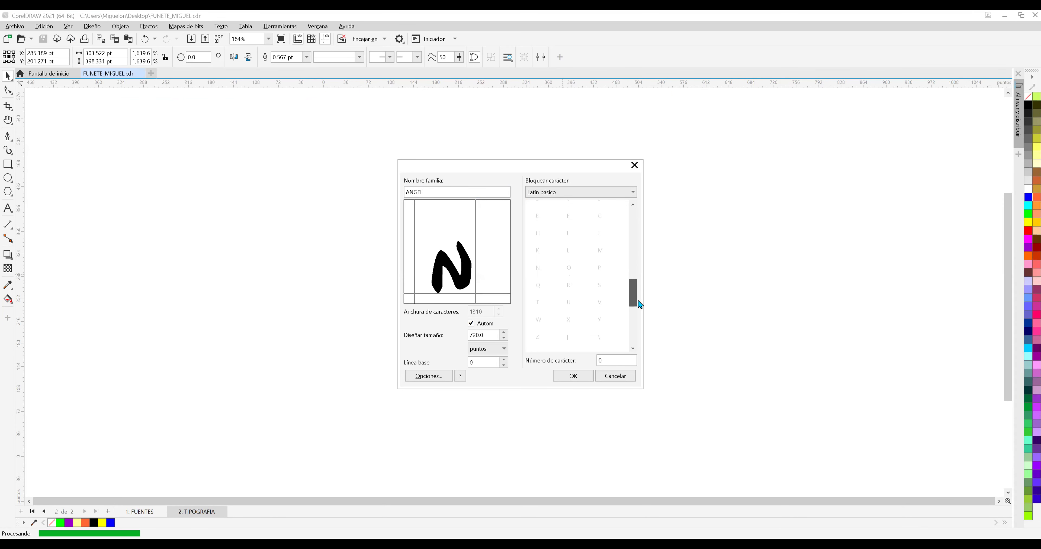
scroll(641, 313, down, 4)
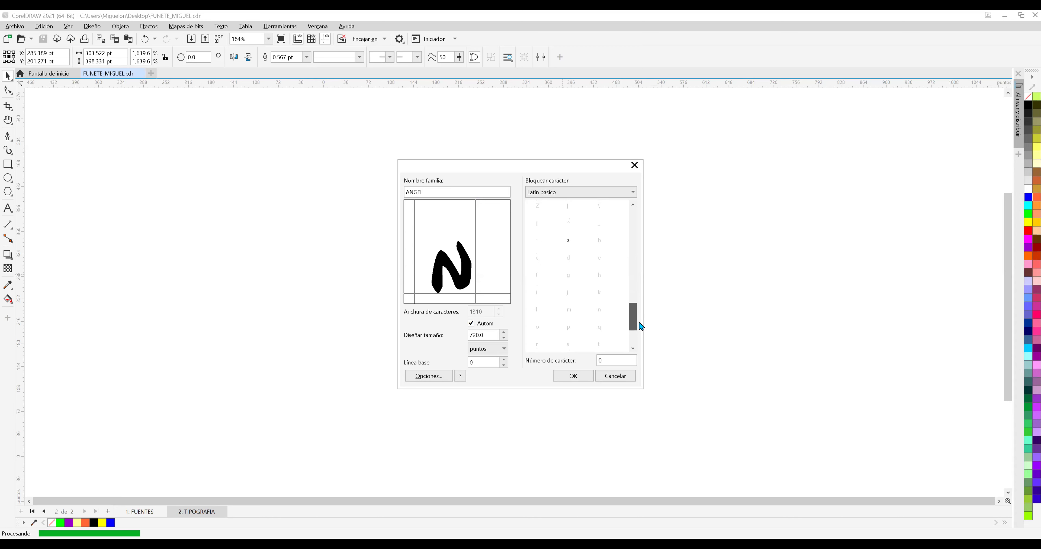
click(606, 314)
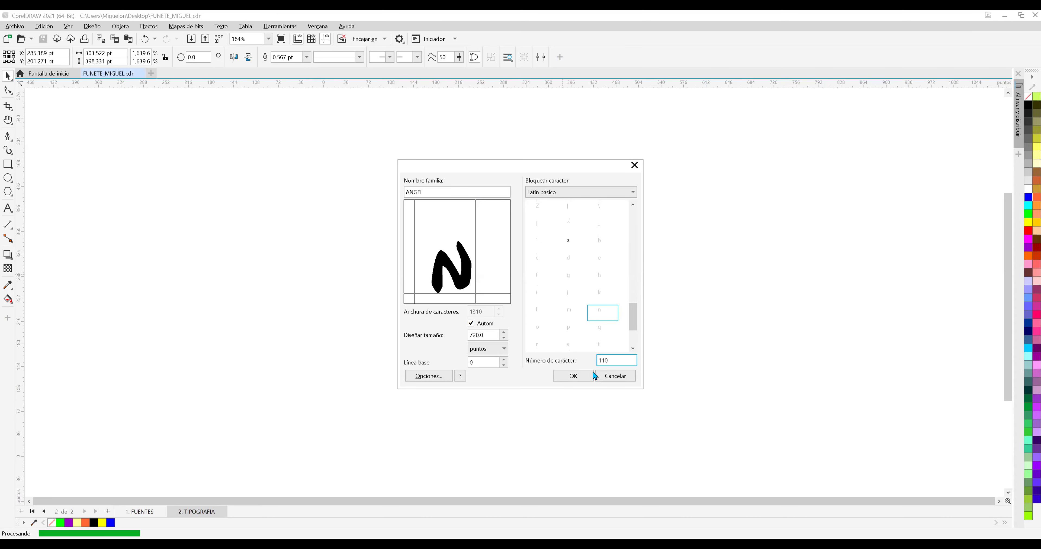
click(582, 377)
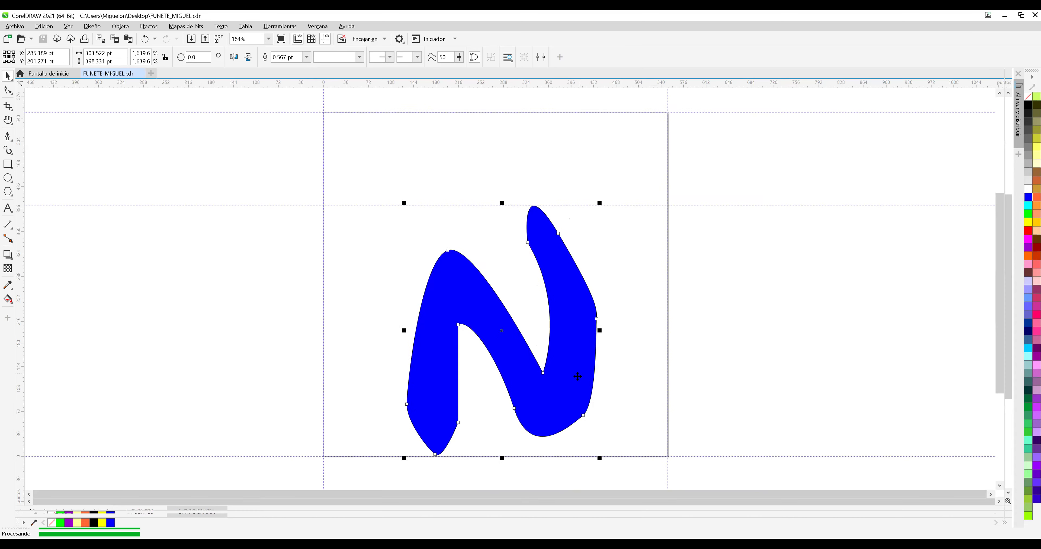
click(600, 274)
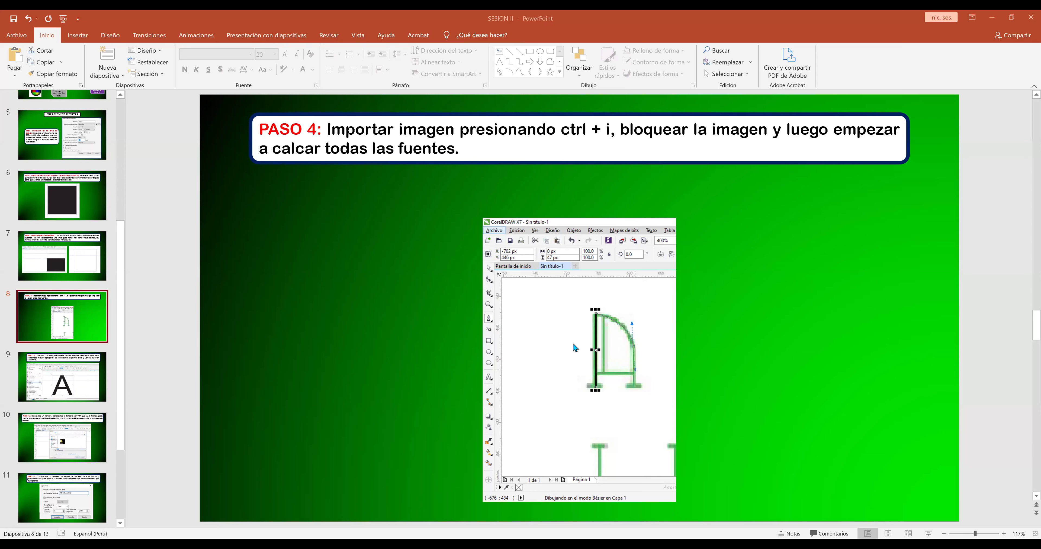
In the PowerPoint presentation, view the PASO 5 slide about placing one letter per page and exporting it.
click(48, 381)
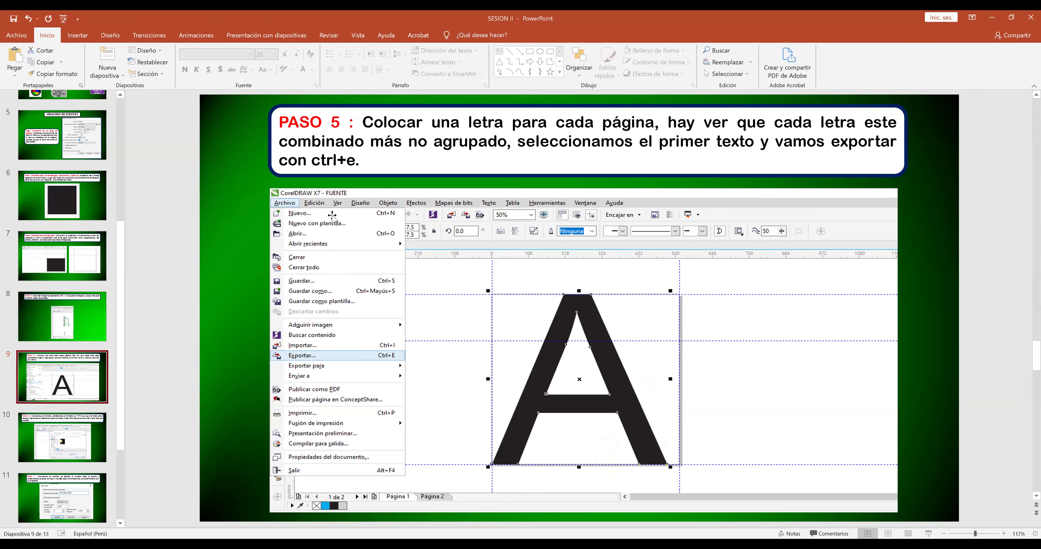
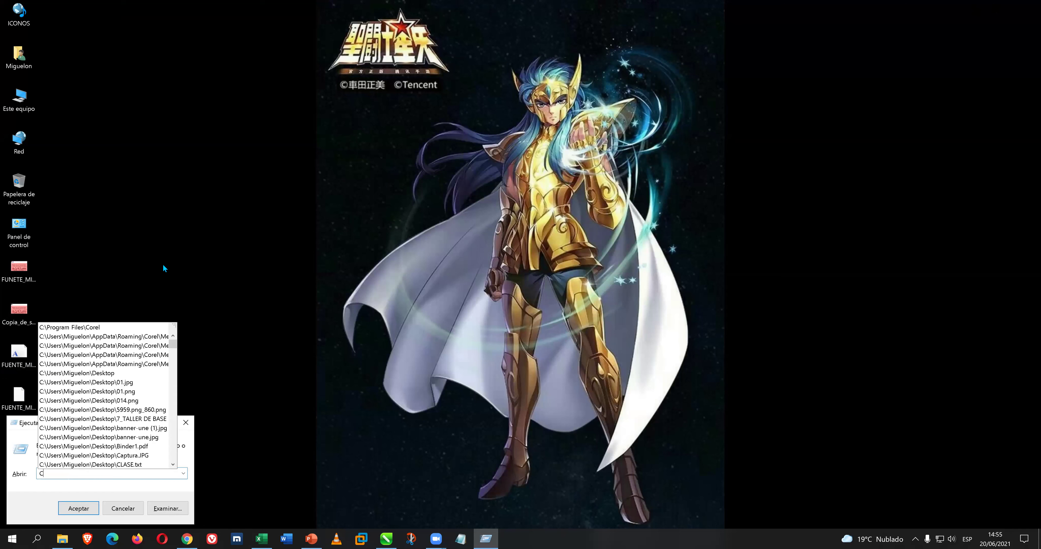
Open the Windows Control Panel by running the command CONTROL.
text(TRO)
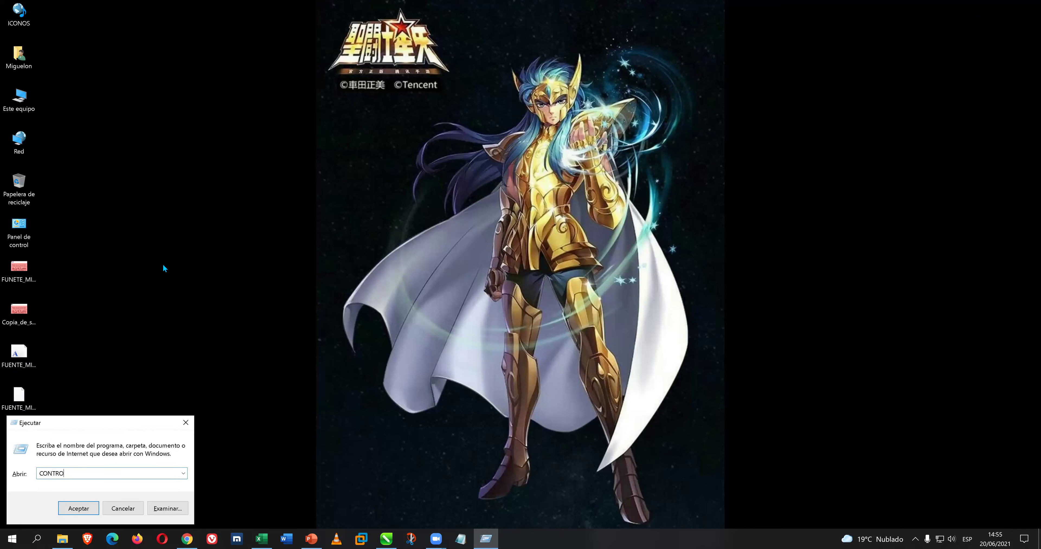
text(L)
key(Return)
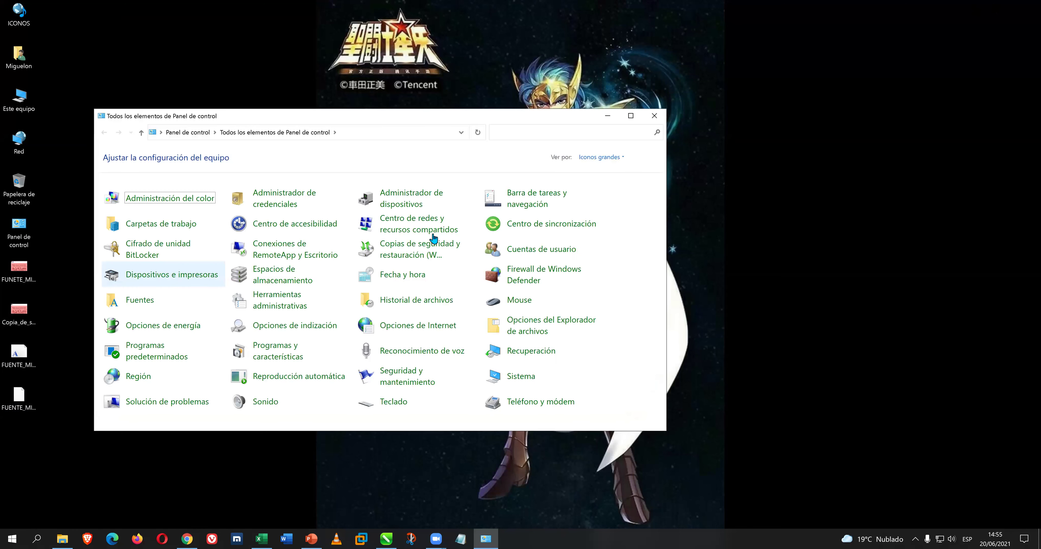
Switch the Control Panel to category view and maximize its window.
click(598, 157)
click(600, 169)
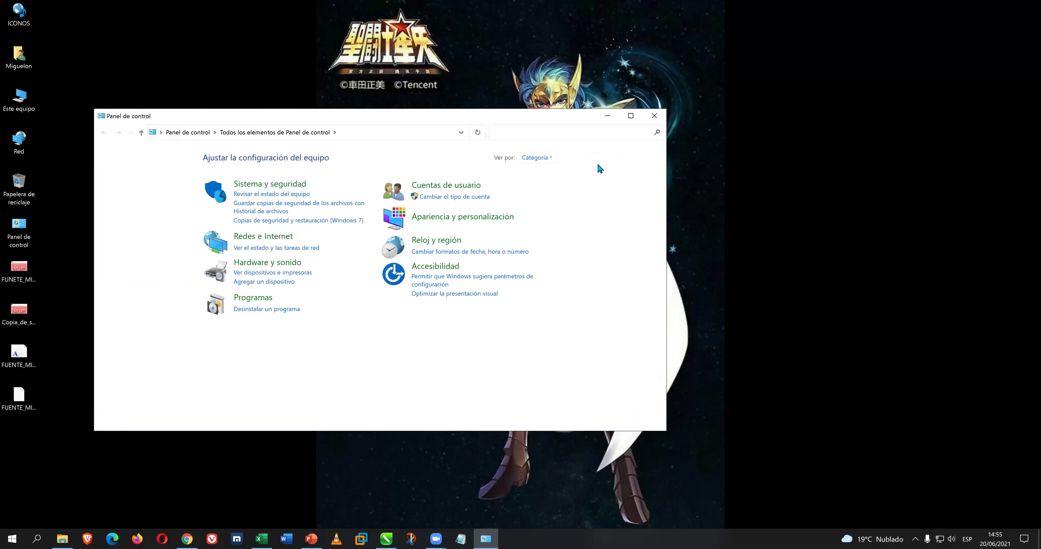
click(631, 116)
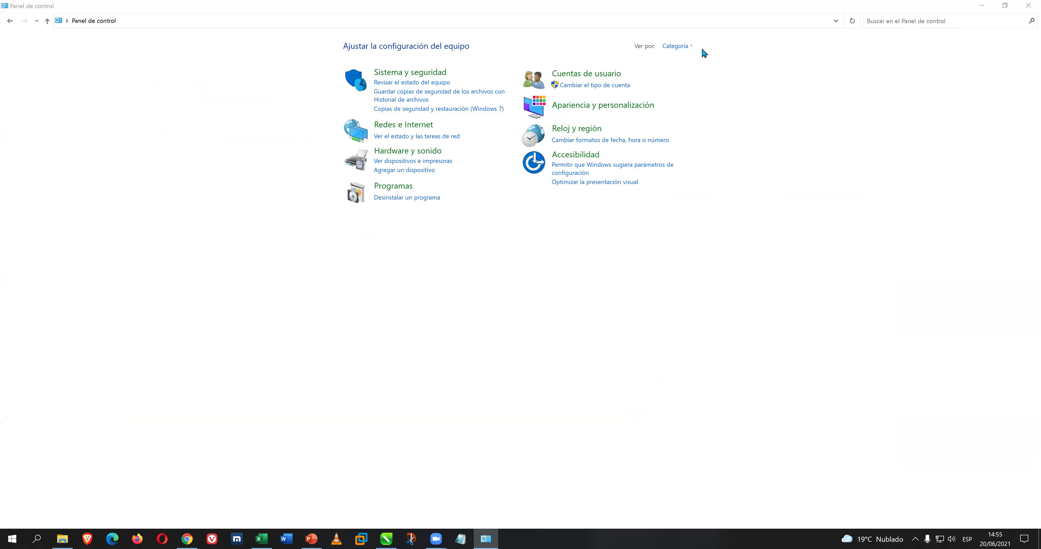
Show the Control Panel items as large icons and open the Fuentes folder.
click(693, 58)
click(701, 74)
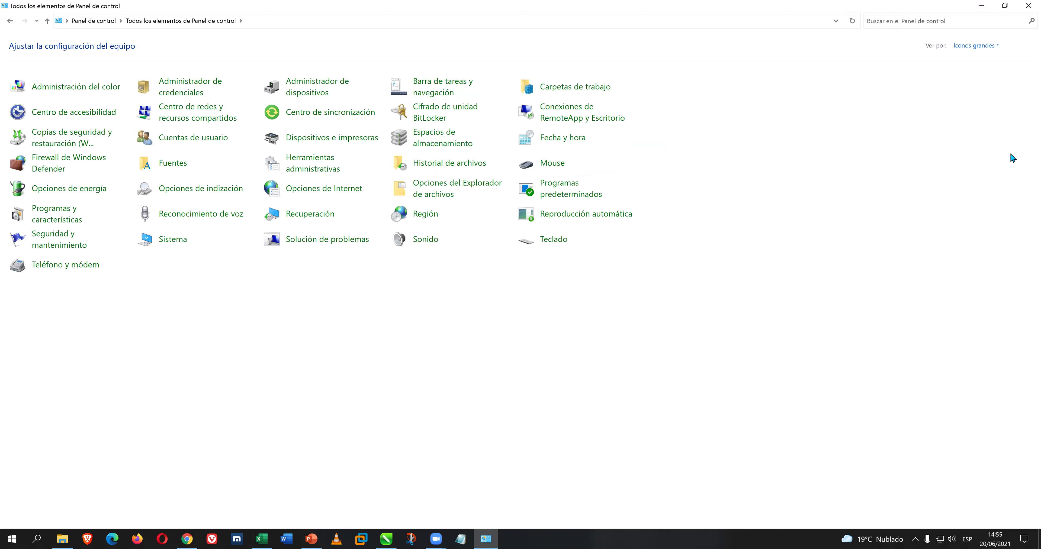
click(178, 163)
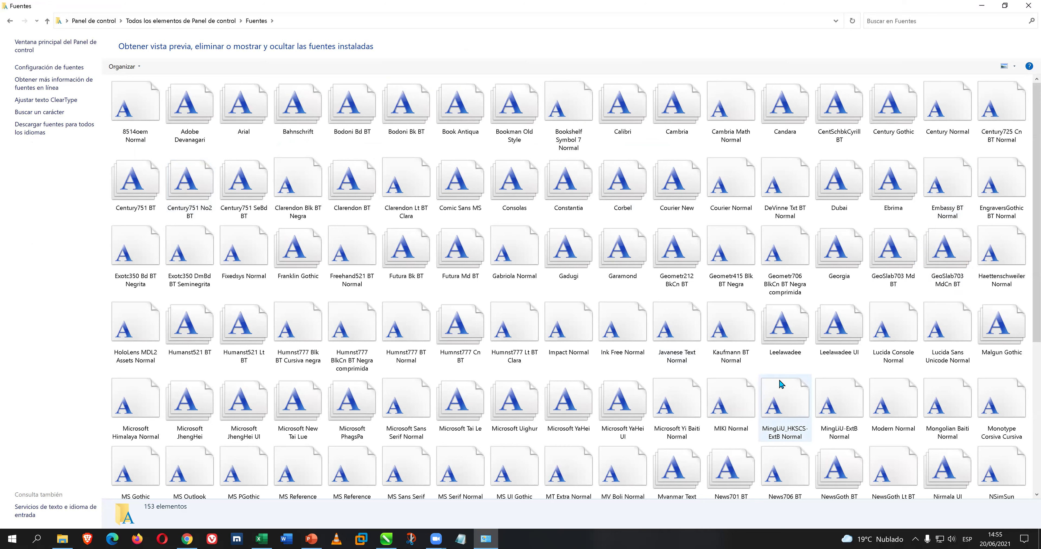
Permanently delete the MIKI Normal font from the installed fonts.
click(749, 390)
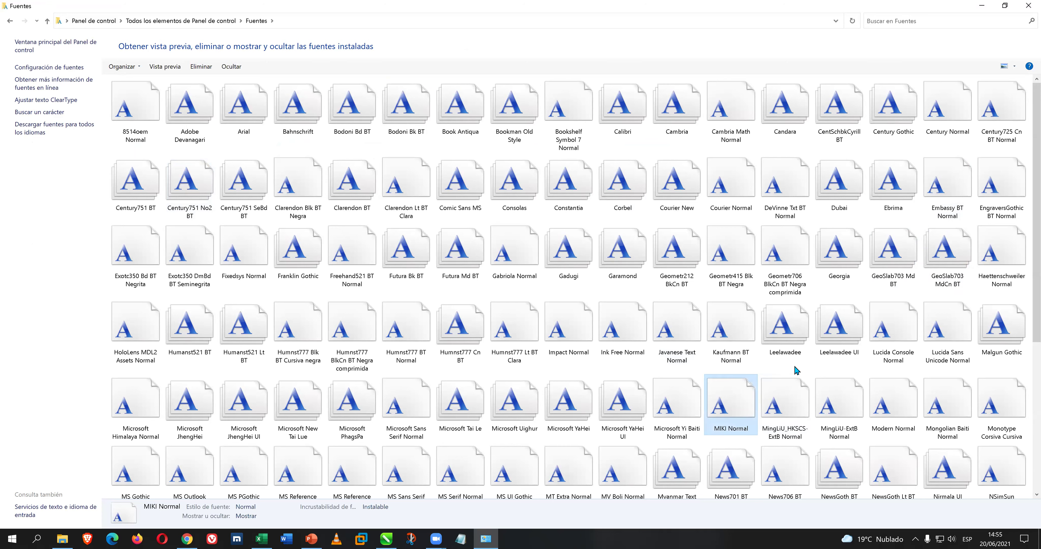
key(Delete)
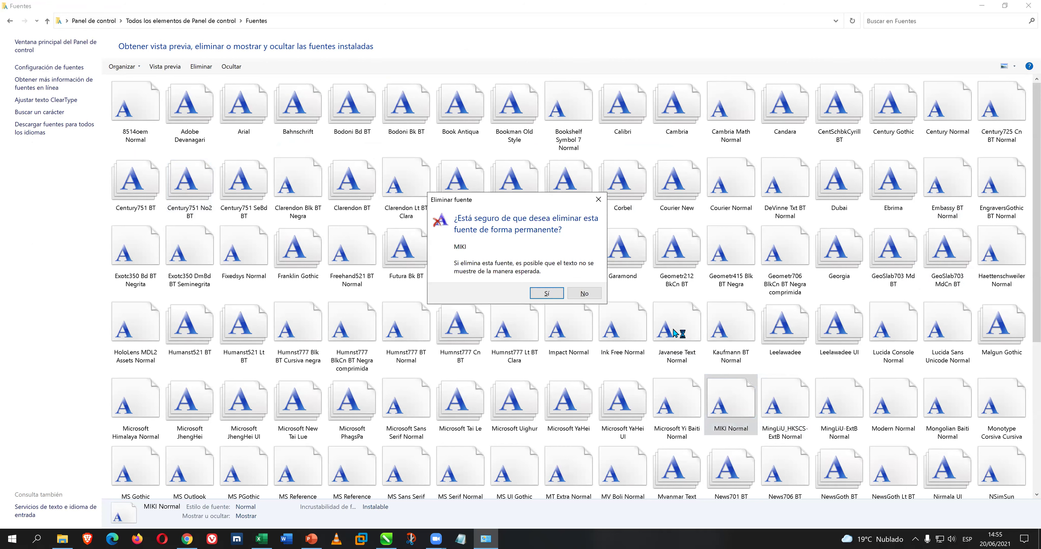
click(560, 295)
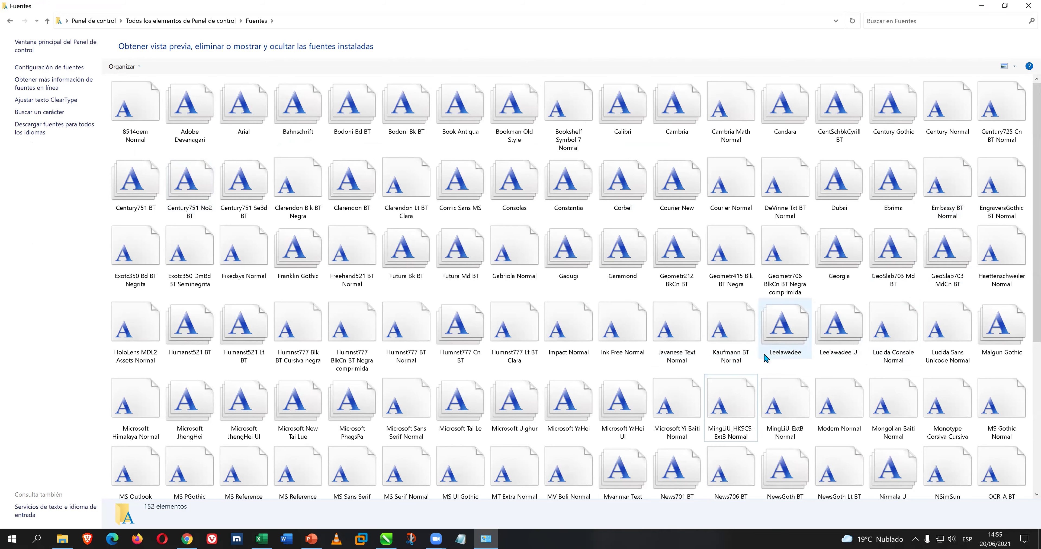
Paste the copied font file into the Fuentes folder, replacing the installed ANGEL font.
right_click(709, 367)
click(744, 420)
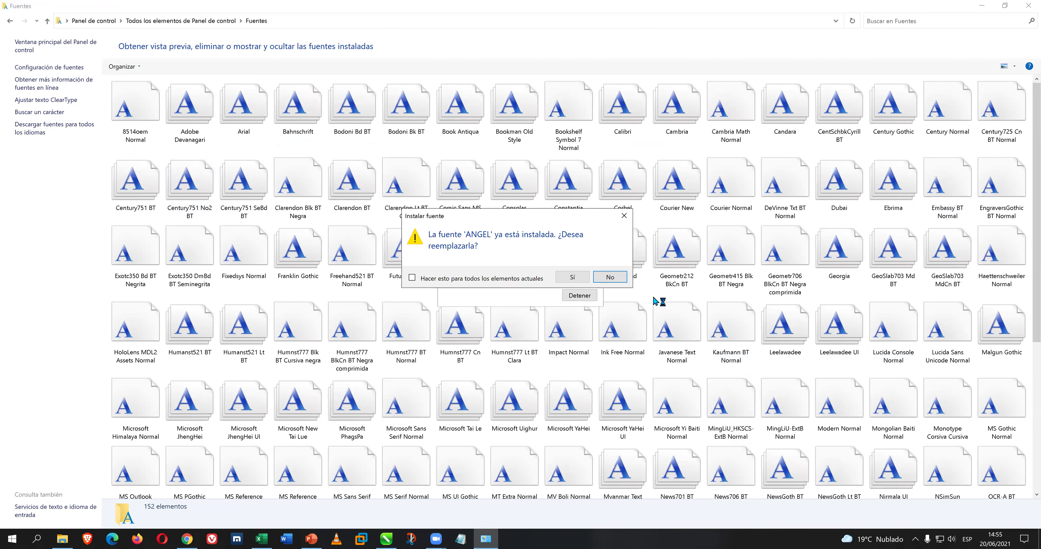
click(572, 277)
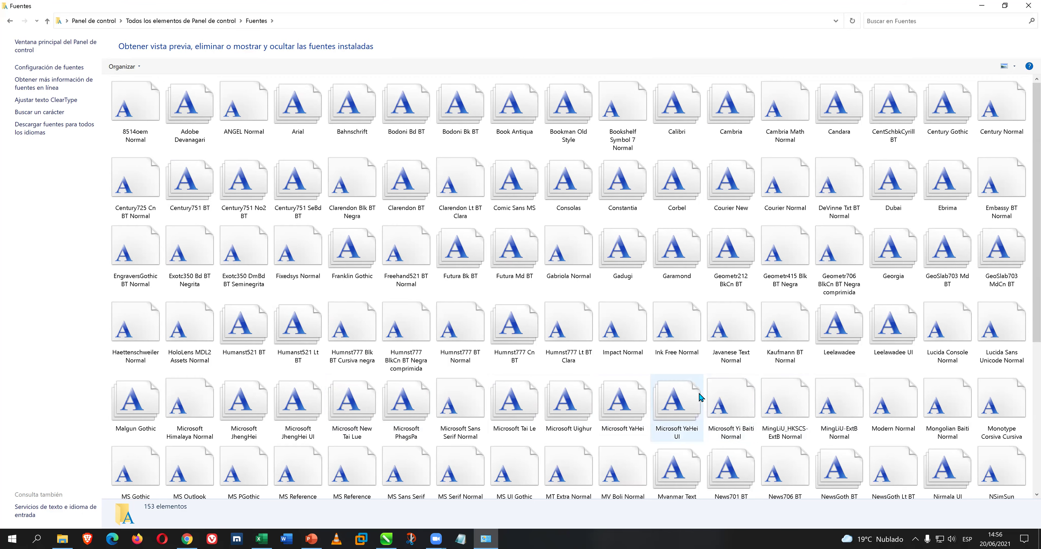
Refresh the Fuentes folder and look through the installed fonts for ANGEL Normal.
scroll(698, 391, down, 3)
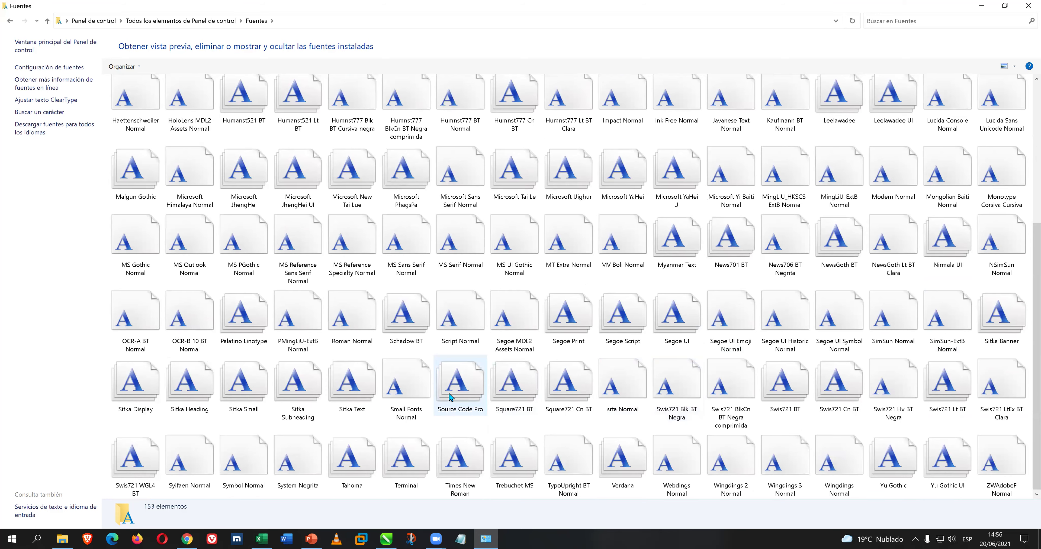
scroll(451, 397, up, 2)
scroll(447, 390, up, 2)
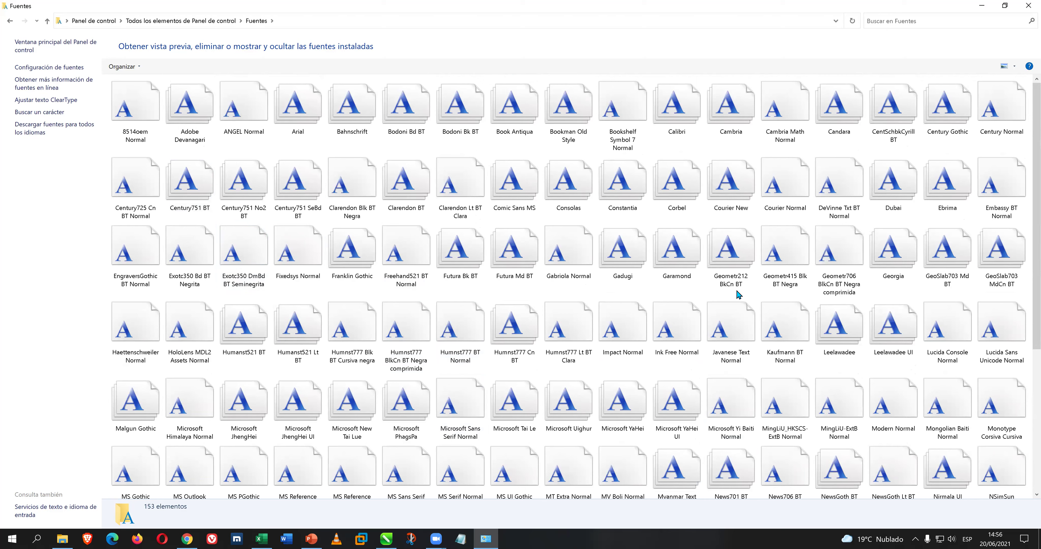
right_click(382, 143)
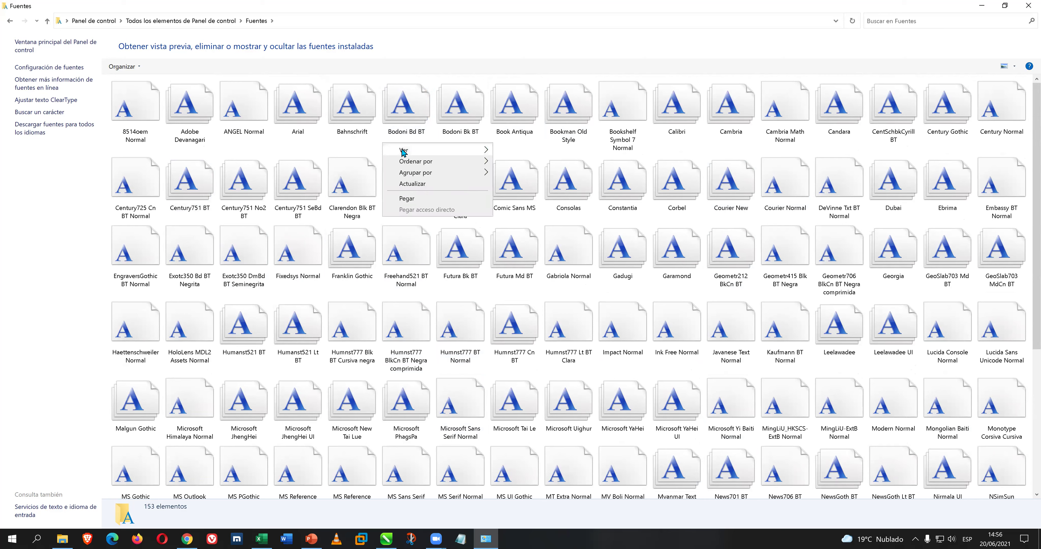
click(427, 184)
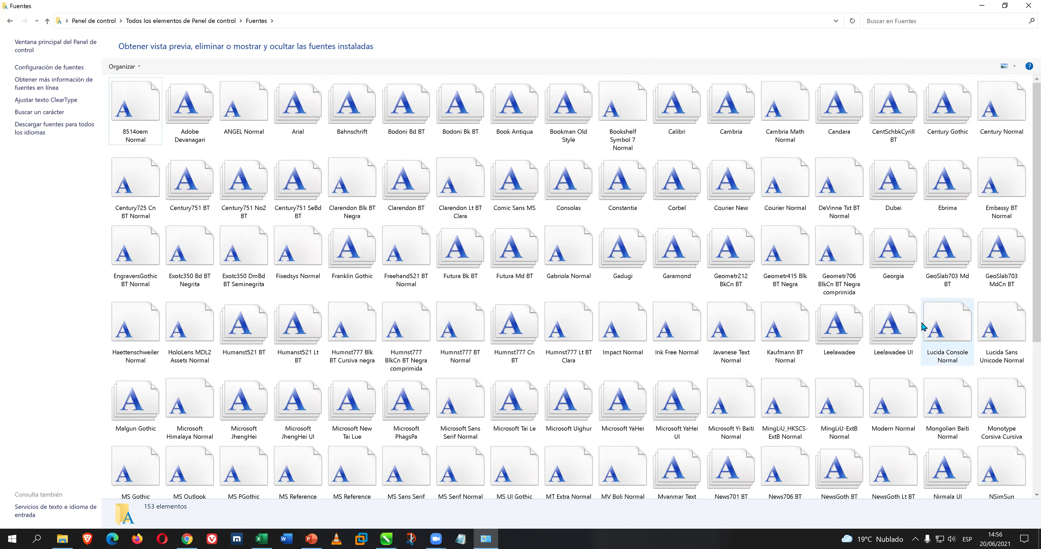
scroll(921, 325, down, 3)
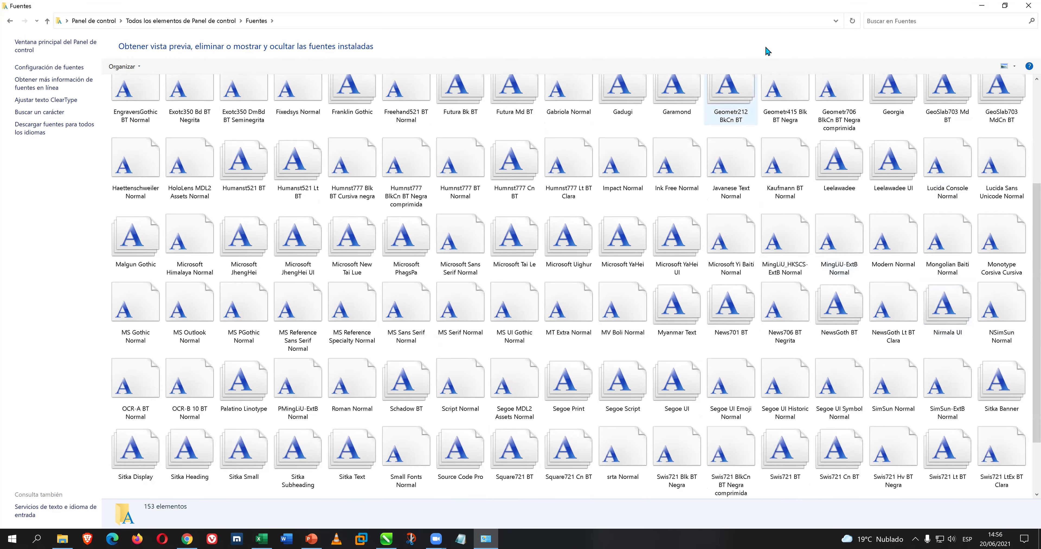
click(983, 7)
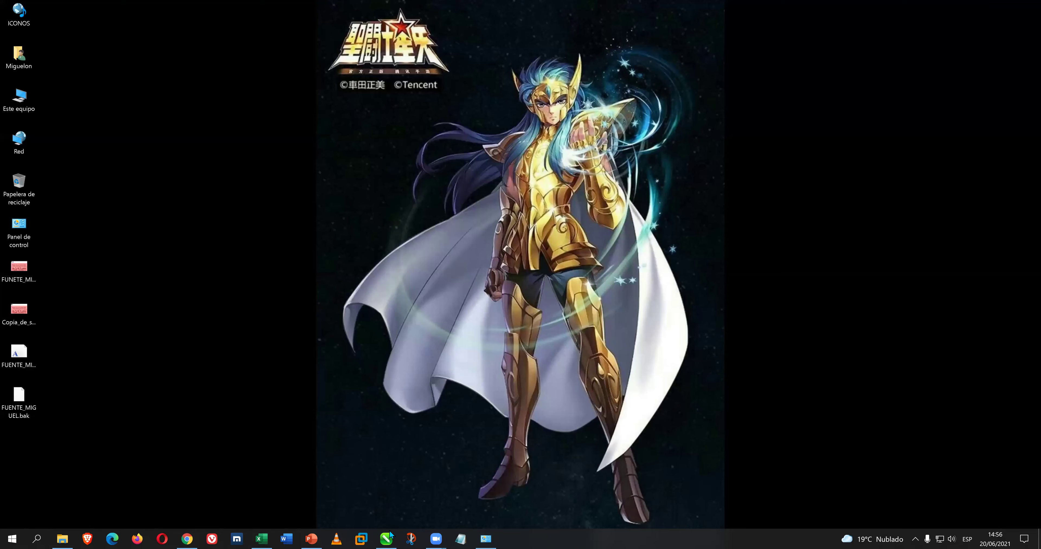
click(486, 539)
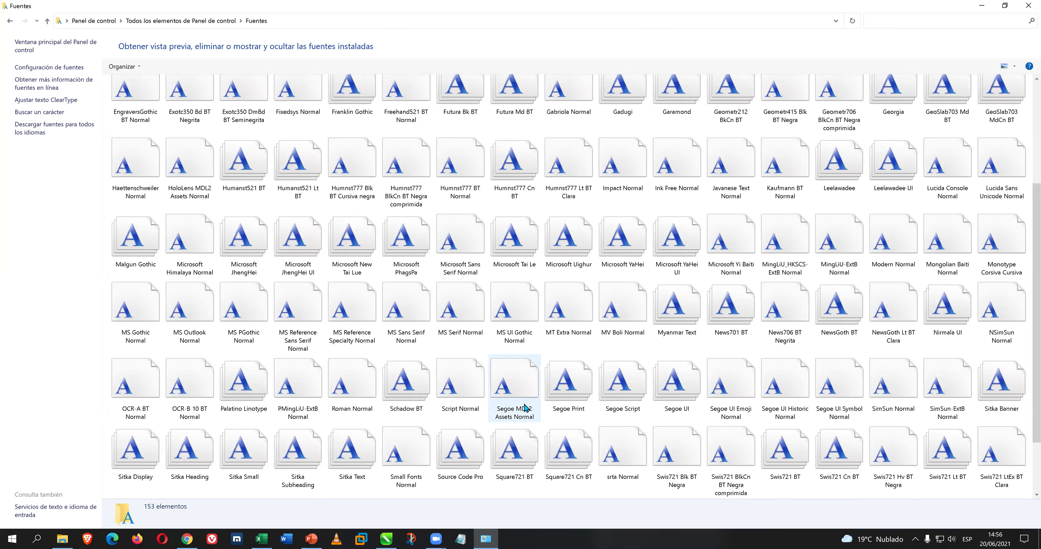
scroll(501, 361, up, 3)
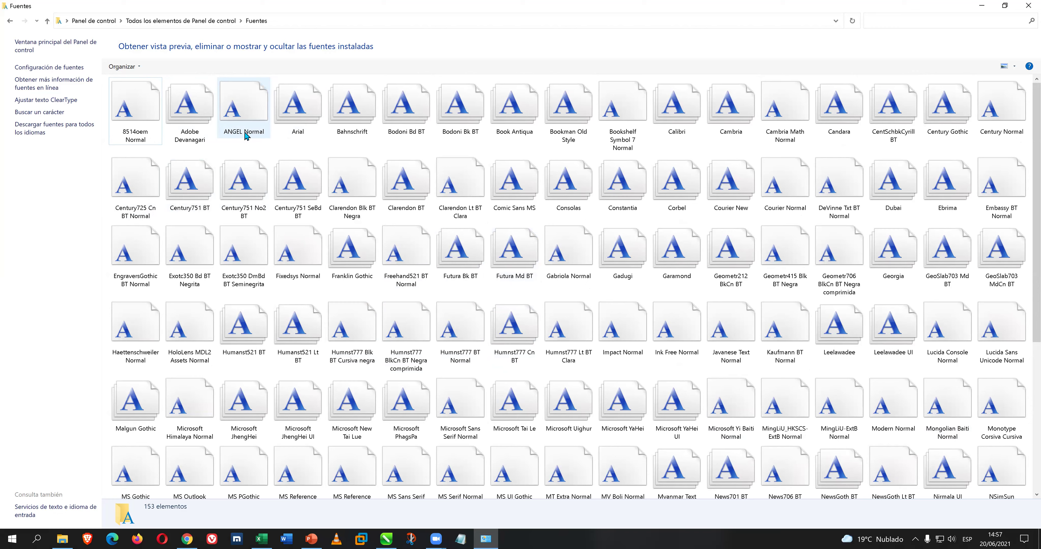
Close the Fuentes window and switch back to the letter drawing in CorelDRAW.
click(1028, 6)
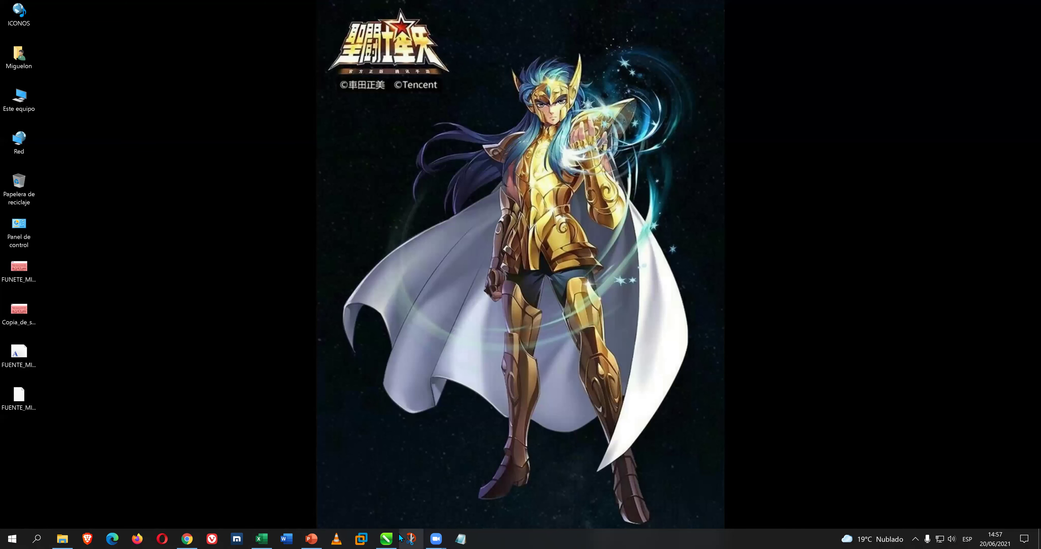
click(386, 539)
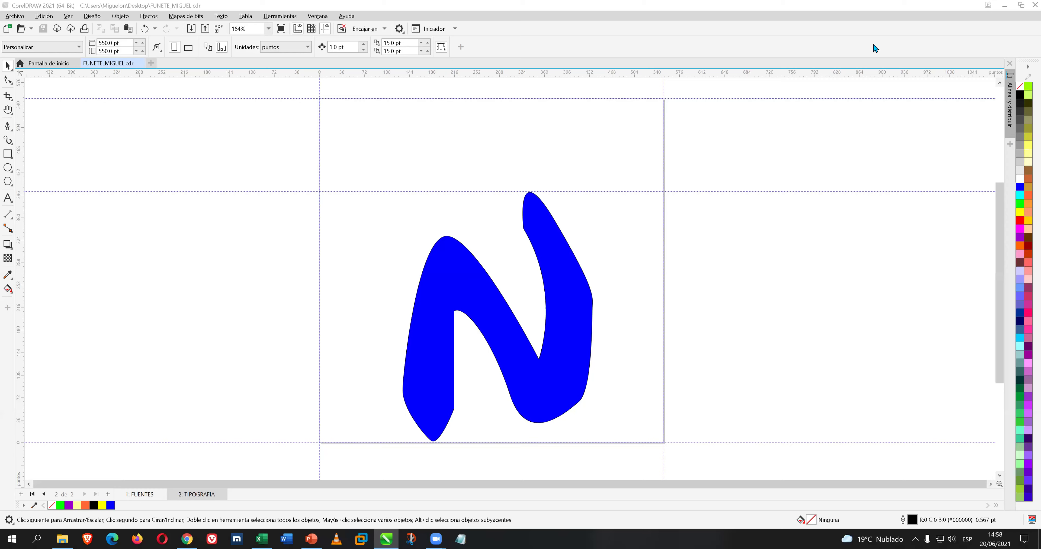
click(408, 150)
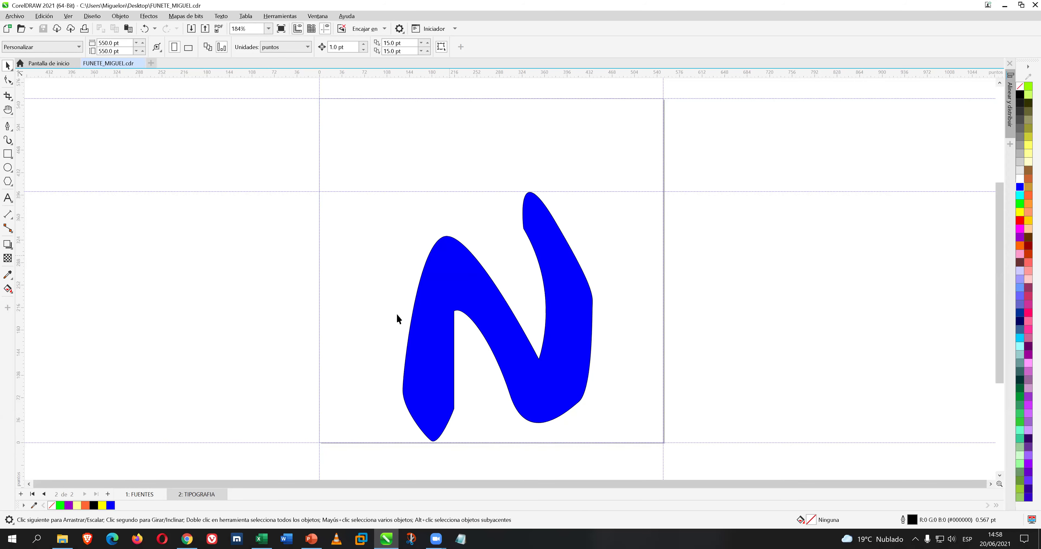
Delete the blue N from the TIPOGRAFIA page and save the document.
click(453, 293)
key(Delete)
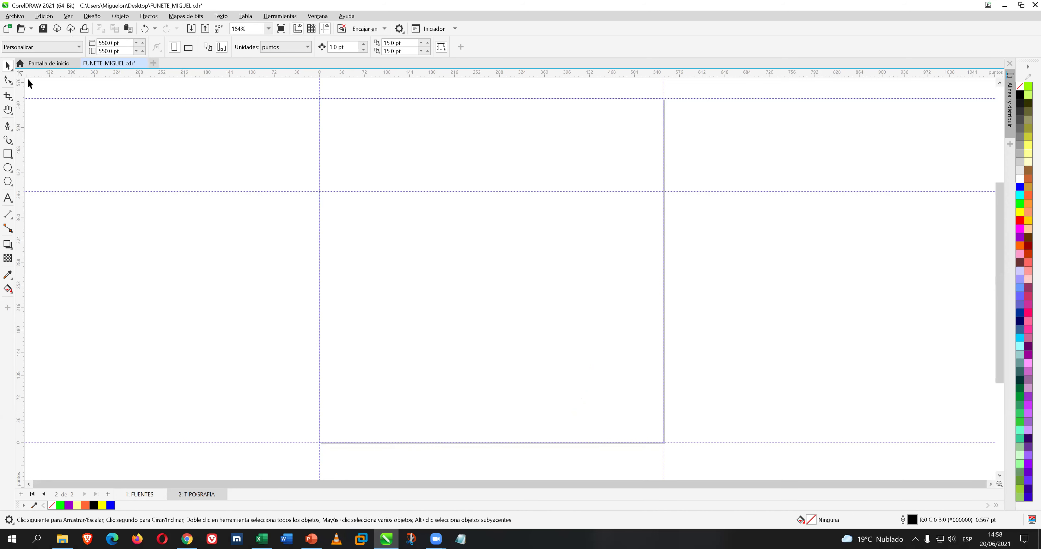
click(43, 28)
Add artistic text inside the page reading ANA with ana on a second line.
click(7, 198)
click(388, 307)
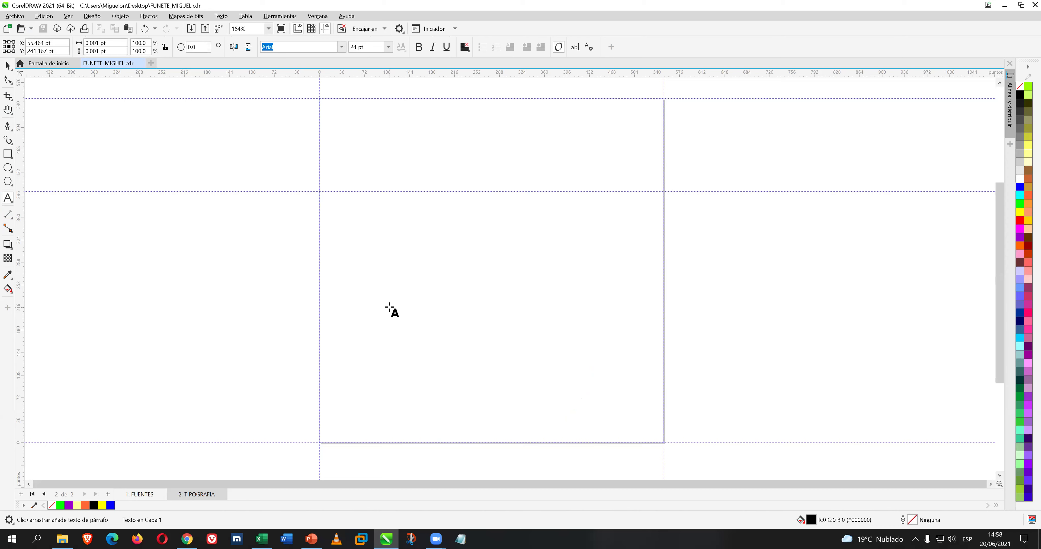
text(A)
text(N)
text(A )
text(ana)
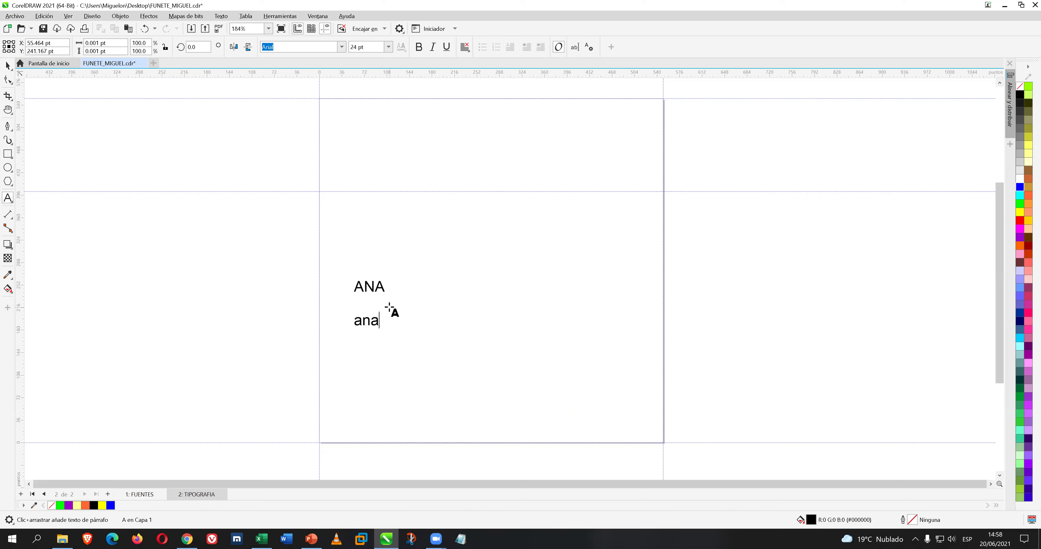
key(Escape)
click(8, 67)
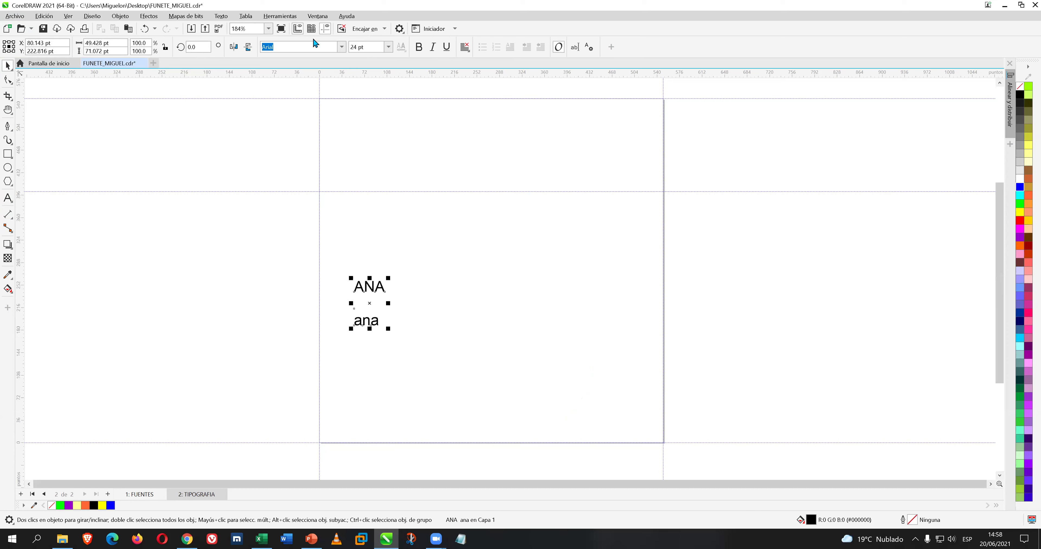
Set the font of the two-line ANA text to ANGEL.
key(a)
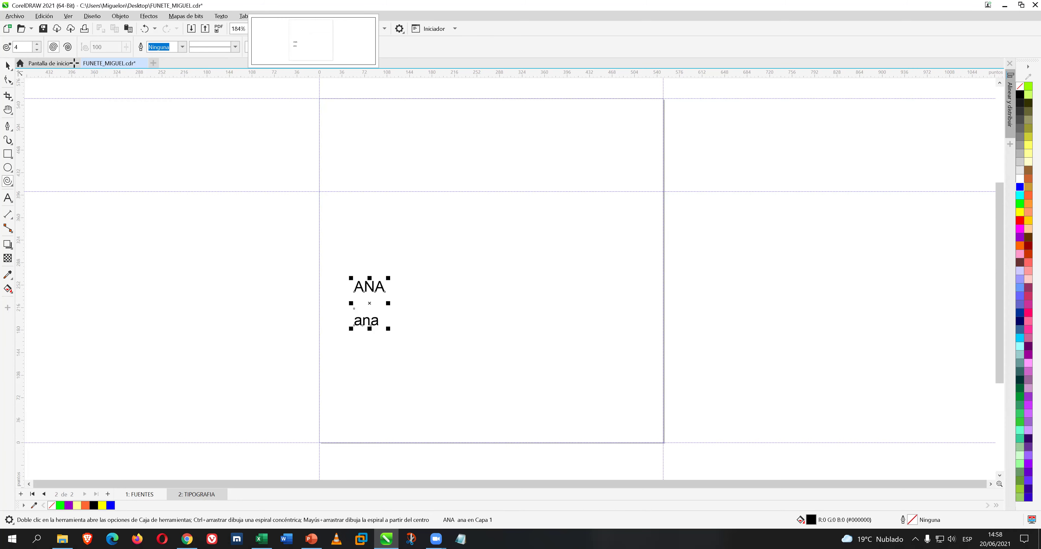
click(8, 66)
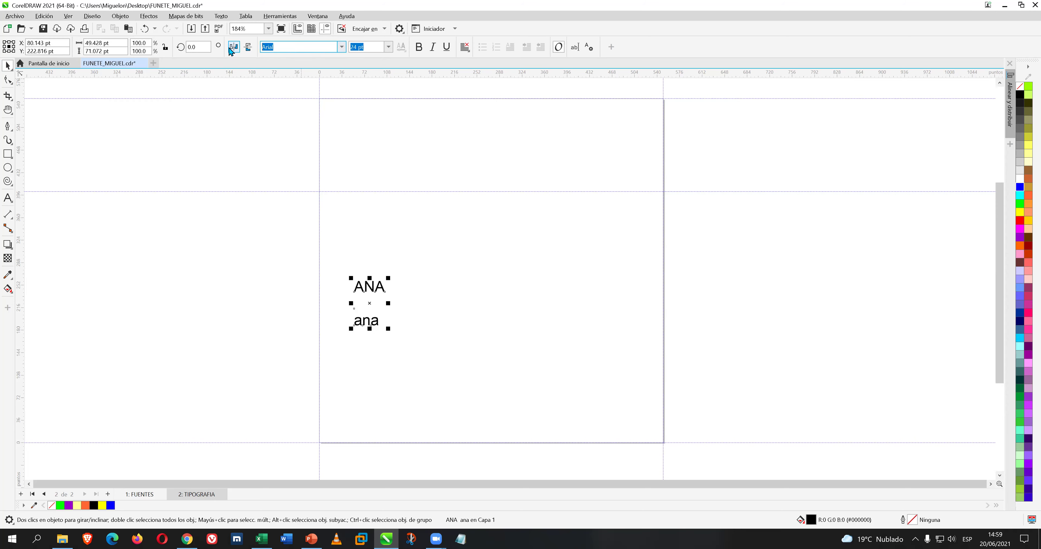
text(ANGEL)
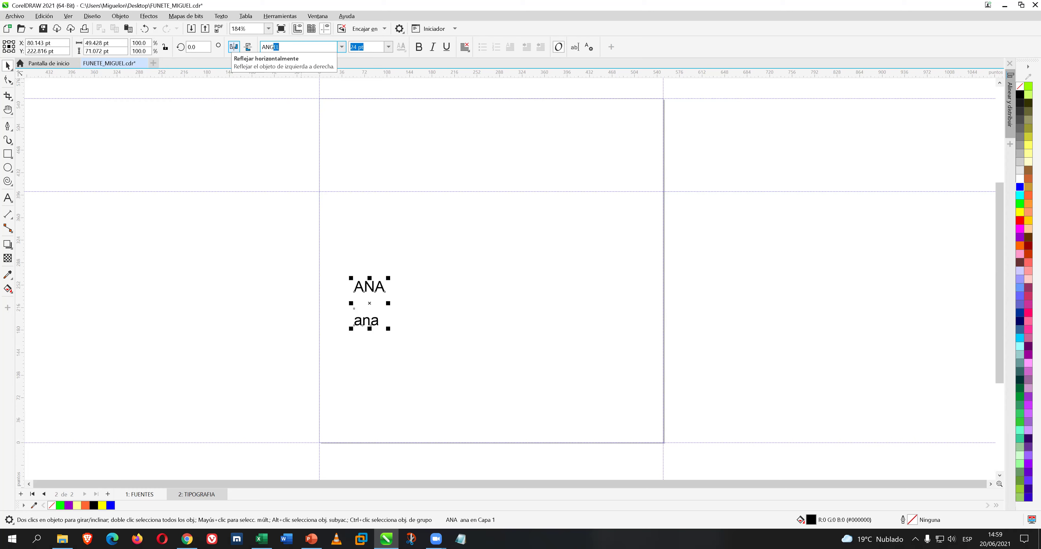
key(Return)
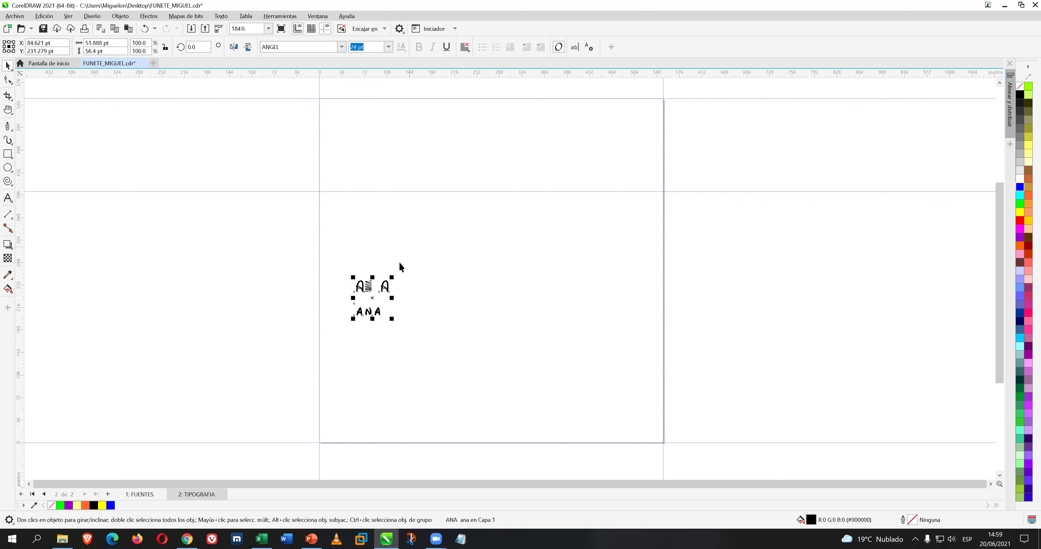
scroll(362, 301, up, 1)
scroll(362, 301, up, 4)
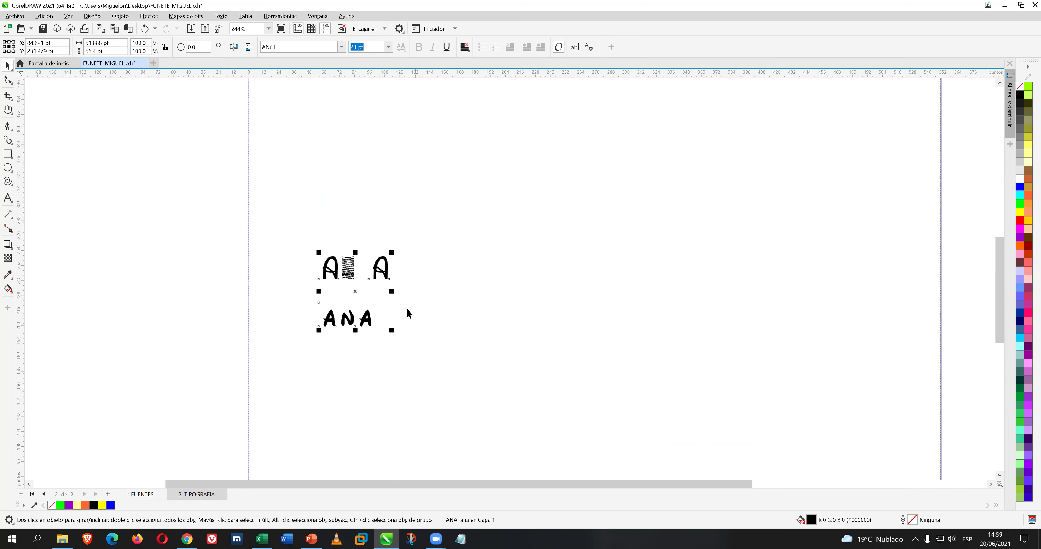
scroll(371, 298, up, 1)
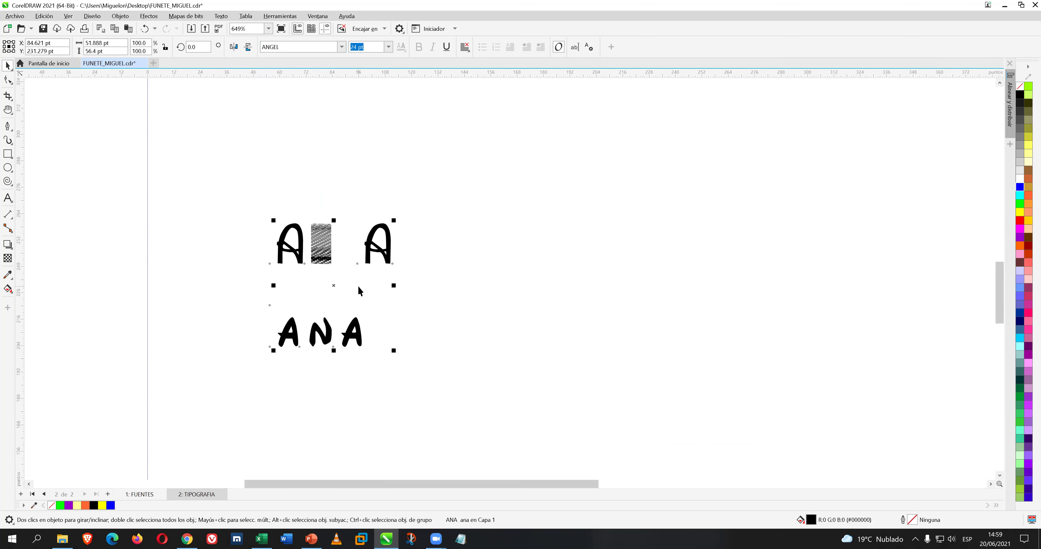
scroll(348, 279, up, 1)
scroll(338, 273, up, 1)
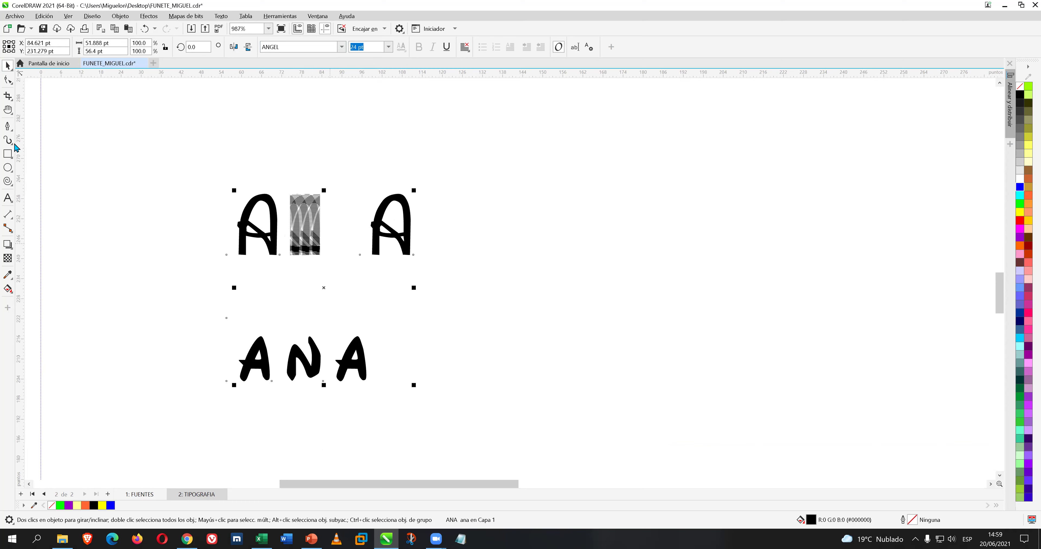
Add a separate artistic text reading Ana beside the two-line ANA text.
click(11, 198)
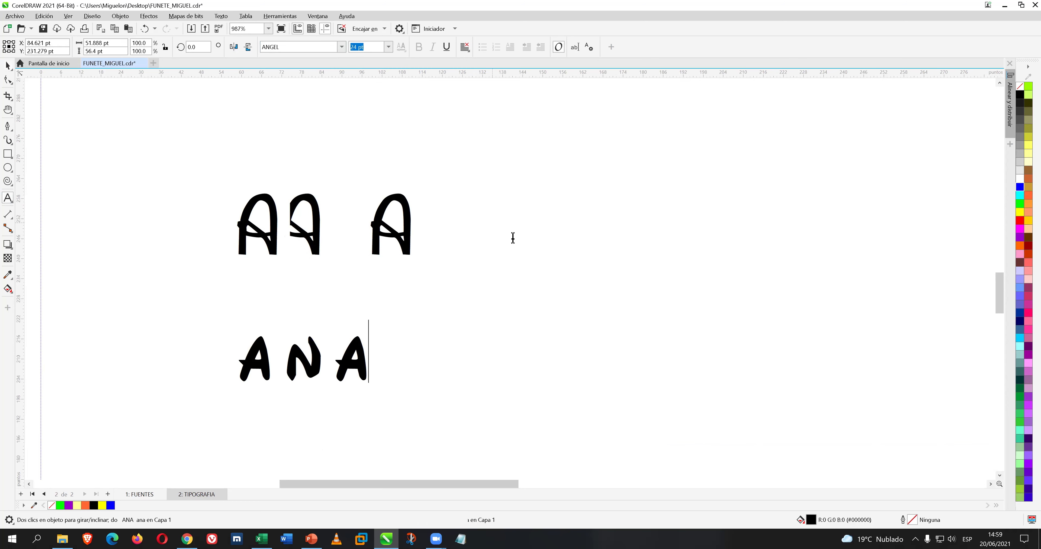
click(570, 259)
click(571, 251)
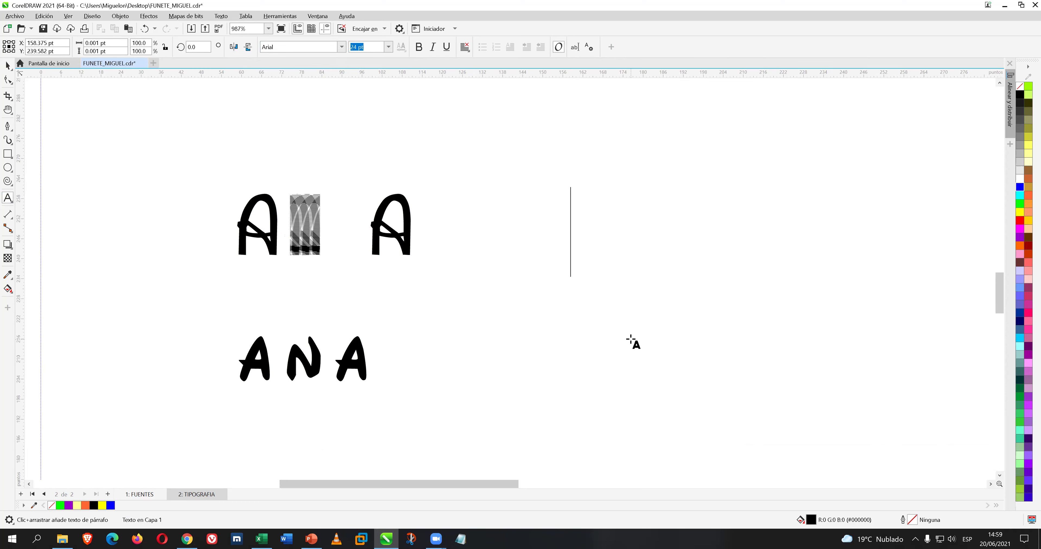
text(Ana)
key(Escape)
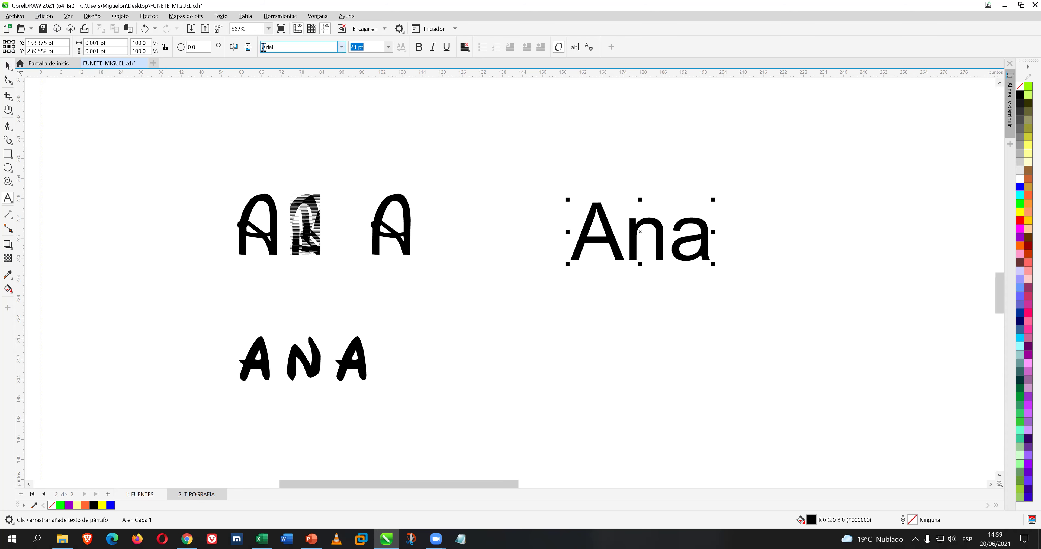
Apply the ANGEL font to the new Ana text.
click(7, 65)
click(322, 48)
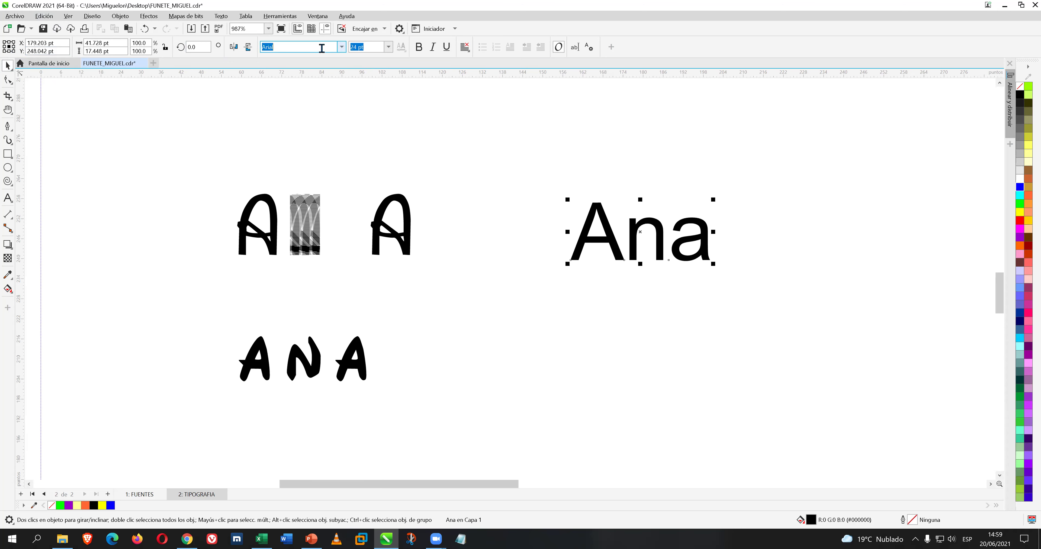
text(ANGEL)
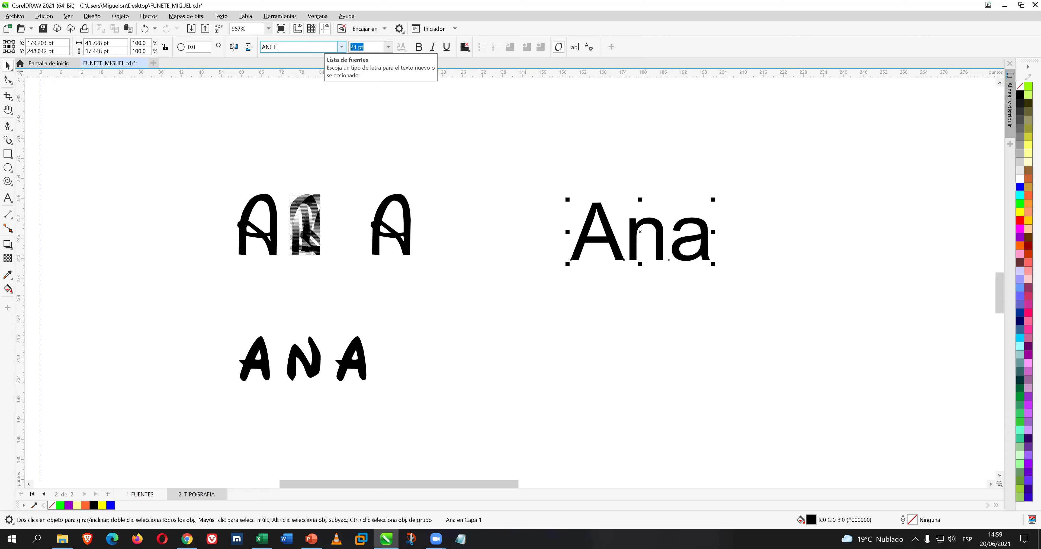
key(Return)
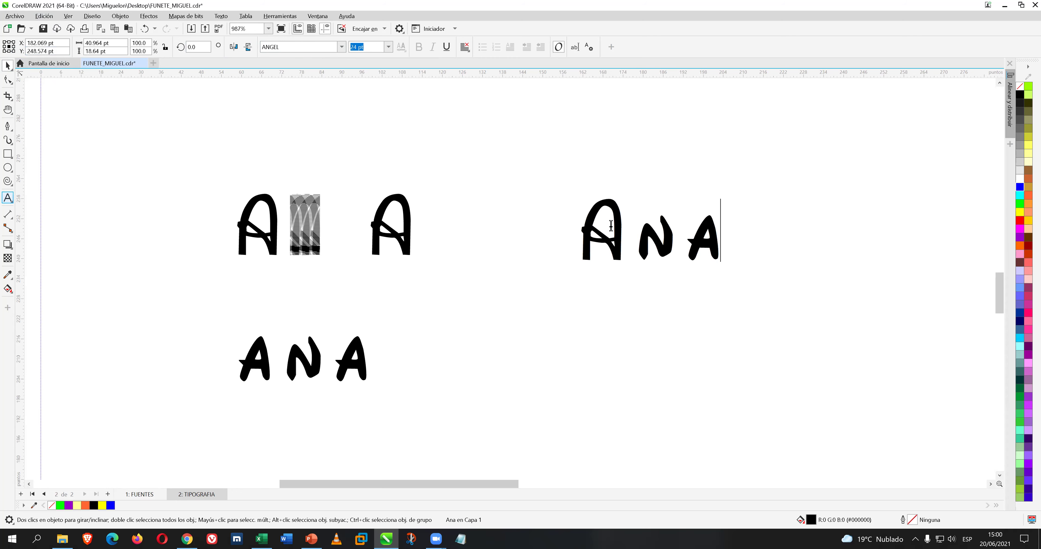
Change the Ana text to read Anita and save the document.
drag(677, 238, 719, 247)
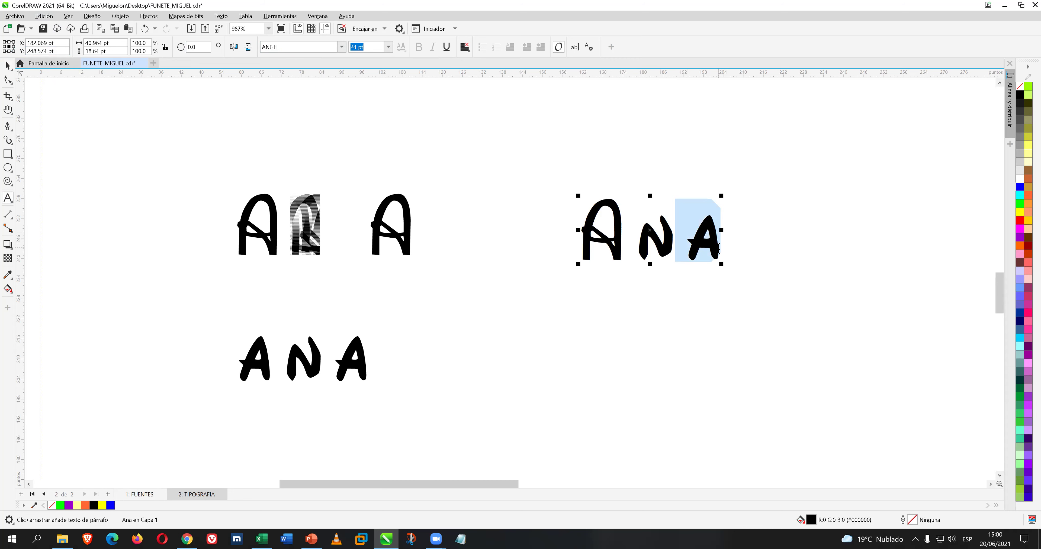
text(A A a)
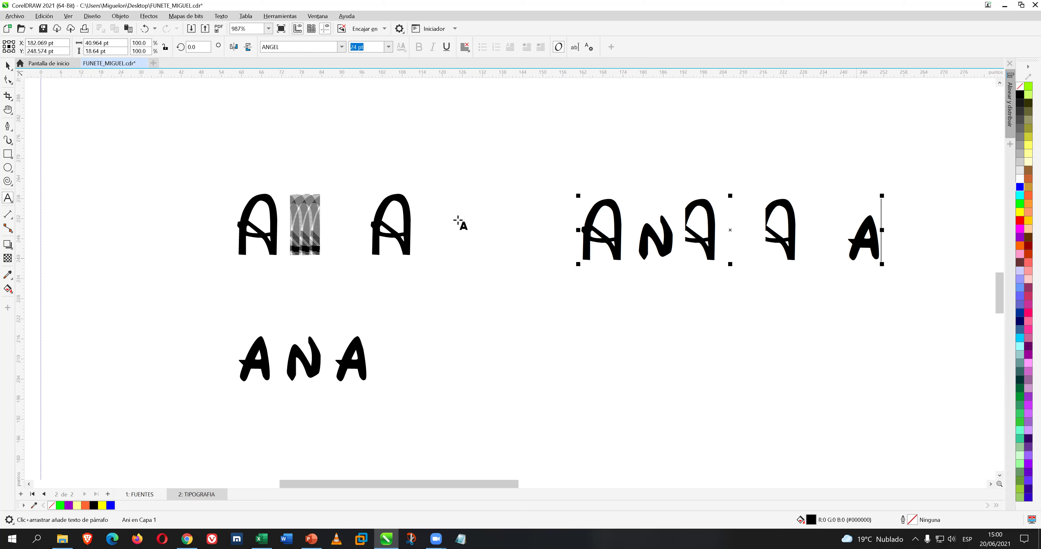
click(44, 30)
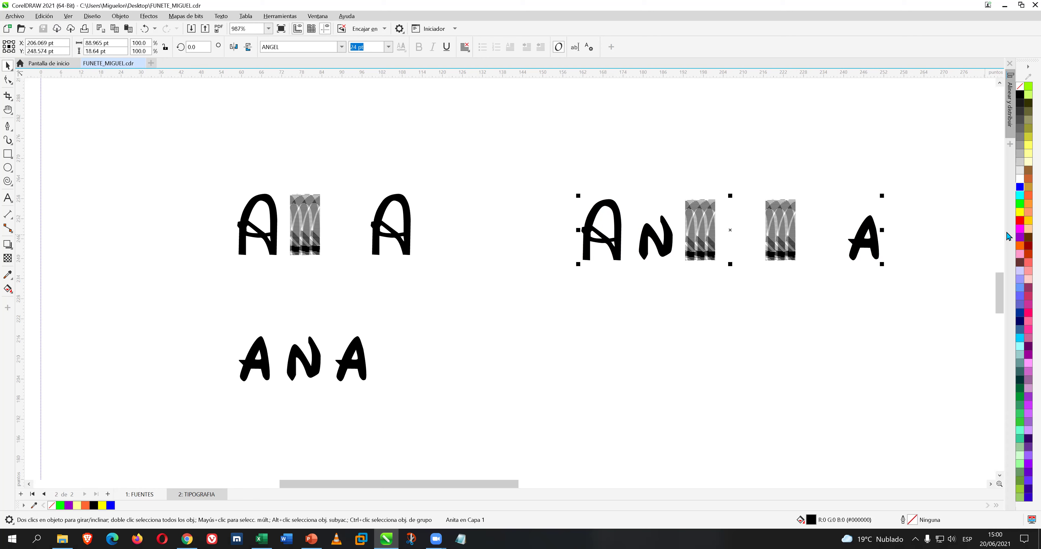
Delete both test texts from the TIPOGRAFIA page.
drag(193, 120, 901, 371)
drag(943, 405, 943, 404)
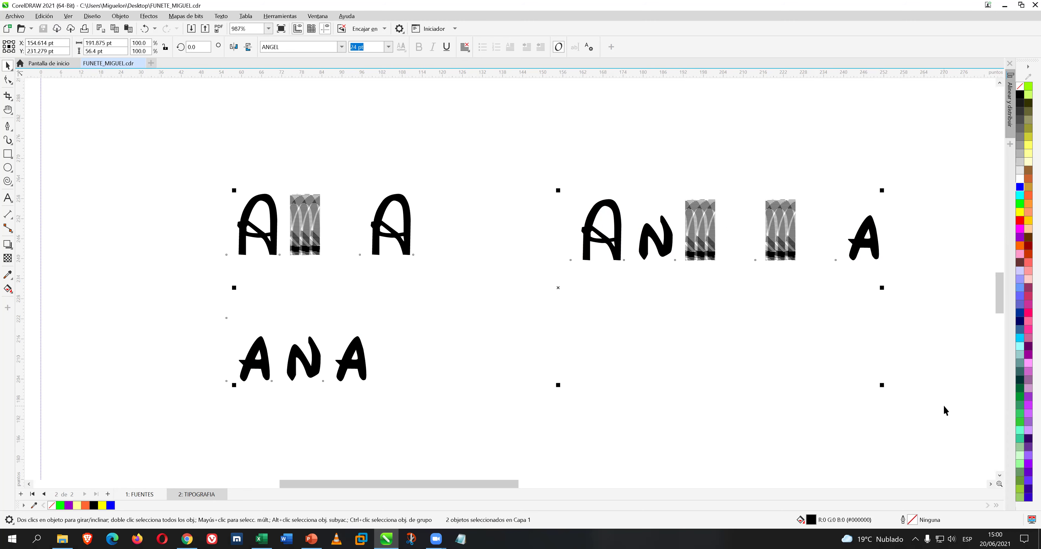
key(Delete)
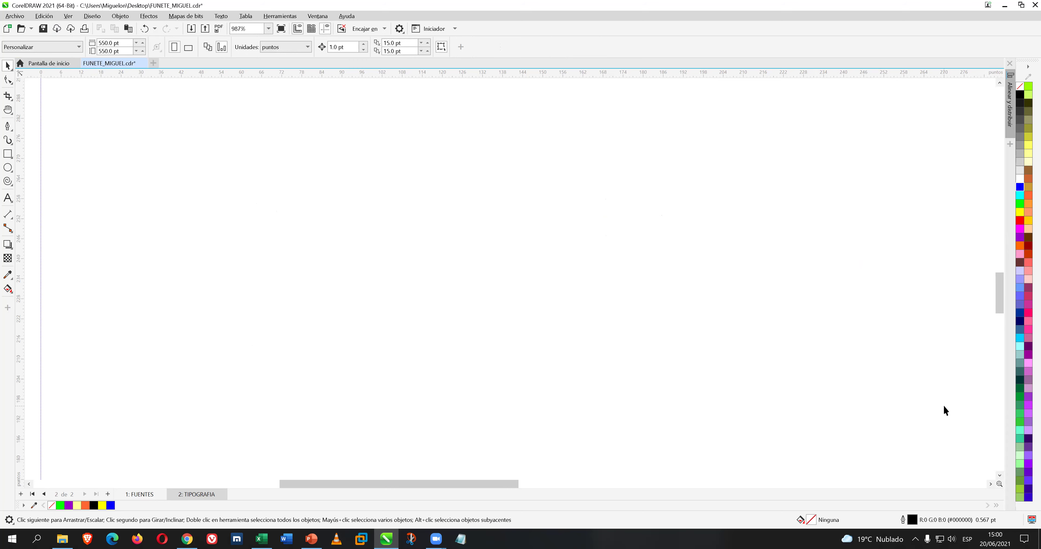
Switch to the FUENTES page with the alphabet reference image and save the document.
scroll(565, 291, down, 5)
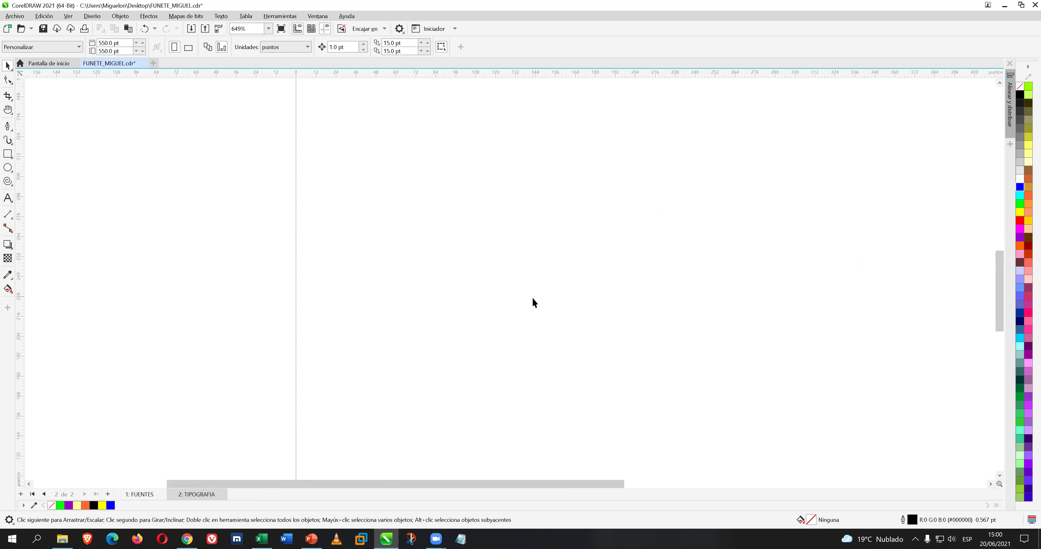
scroll(532, 303, down, 4)
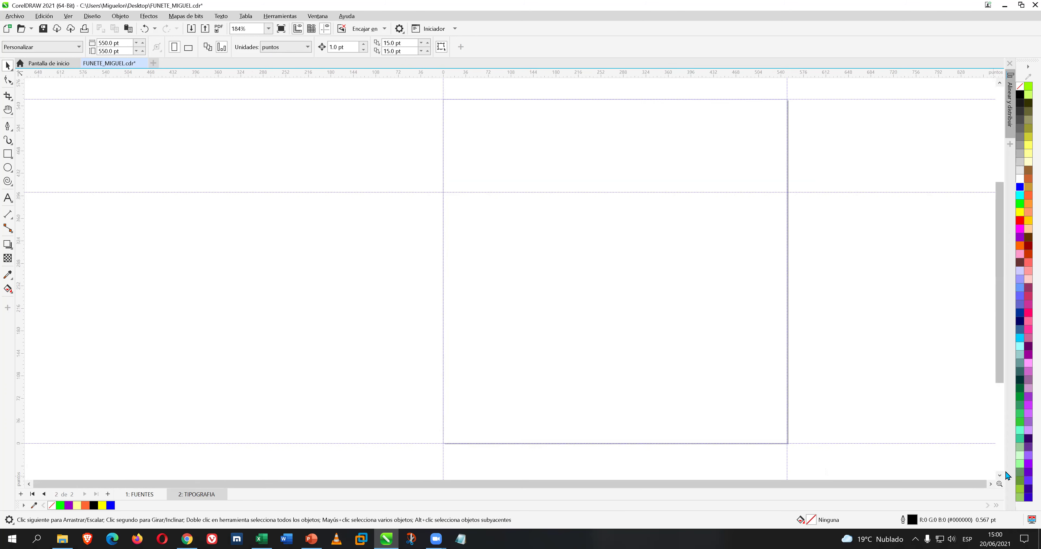
click(991, 484)
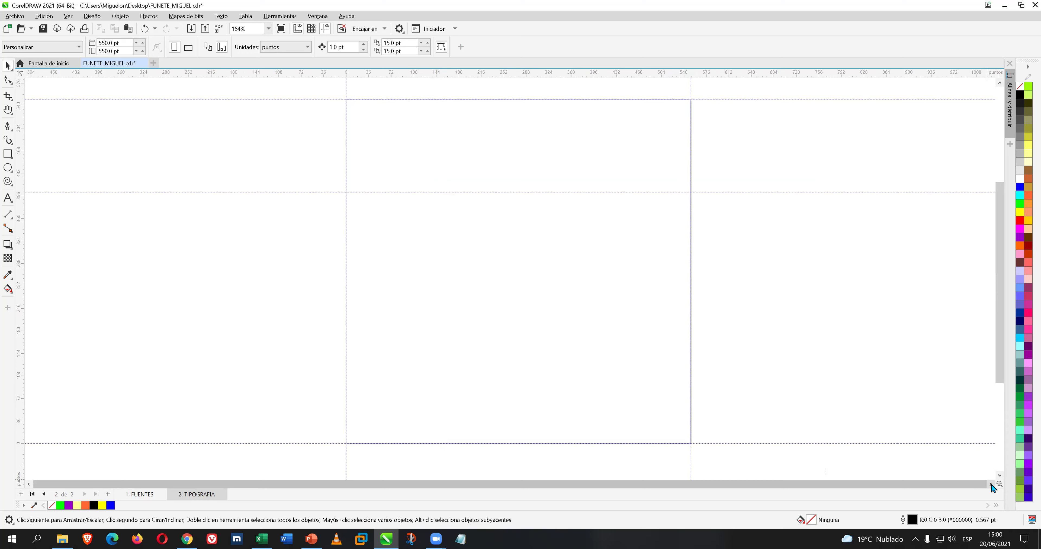
click(992, 484)
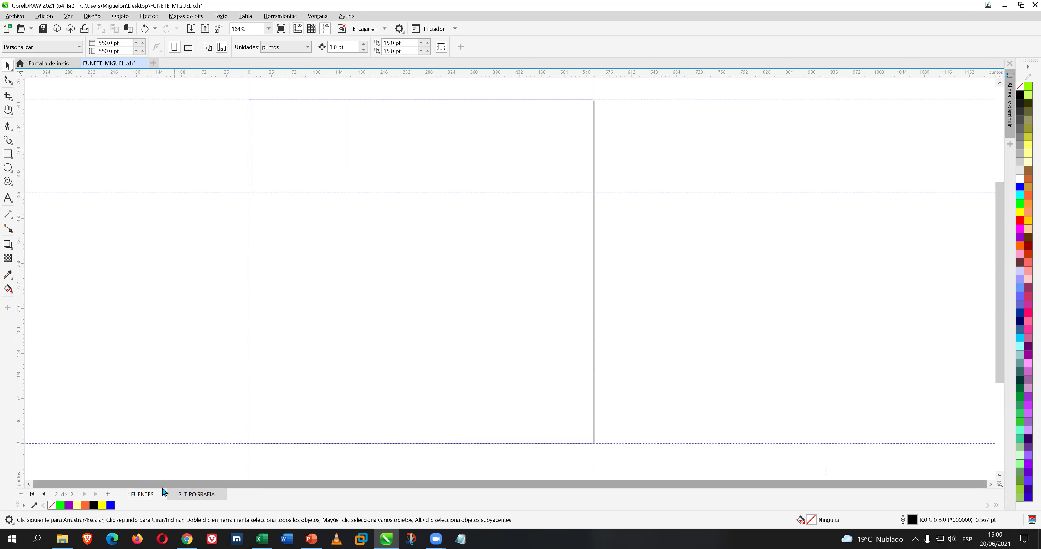
click(142, 495)
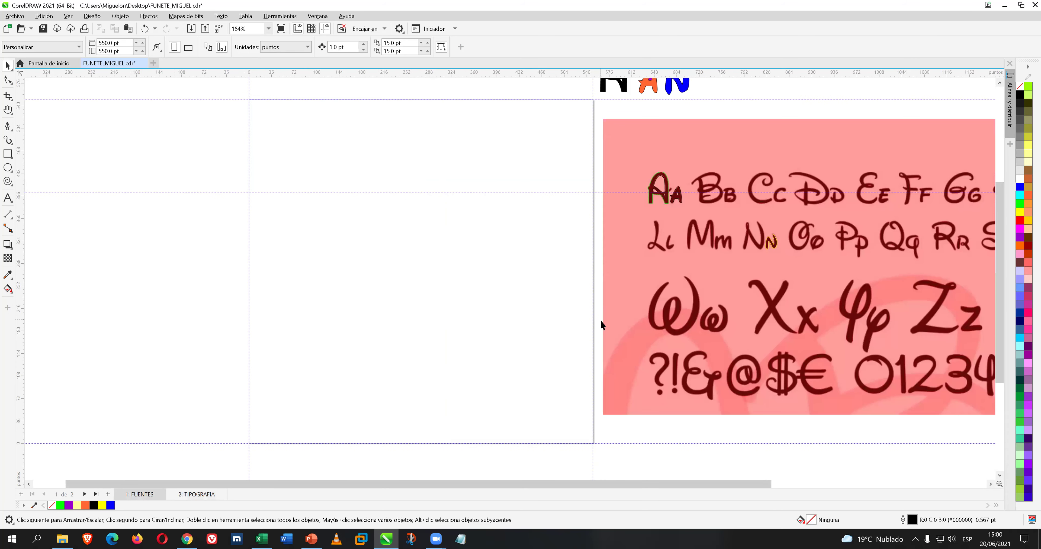
scroll(894, 225, down, 1)
drag(999, 200, 994, 183)
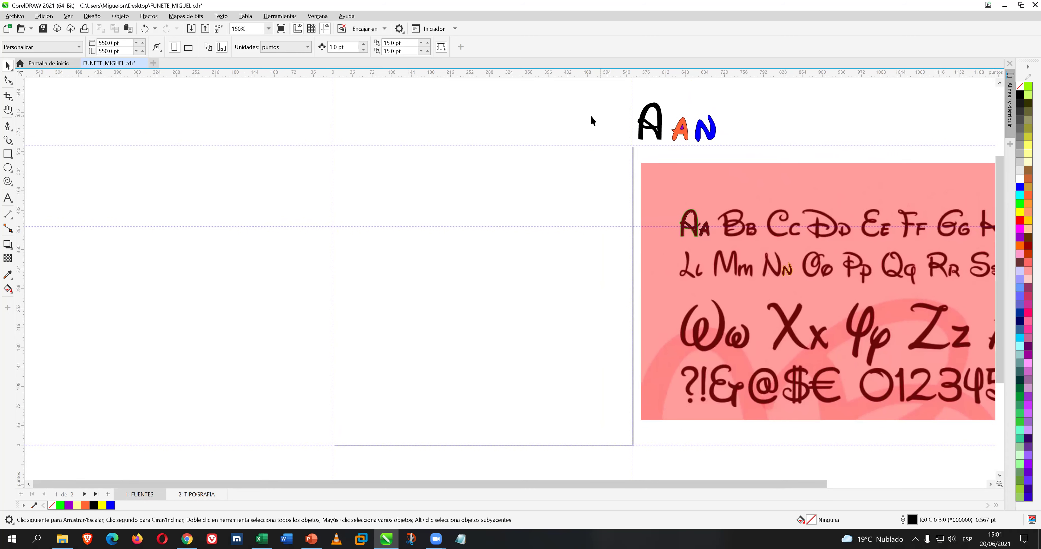
click(4, 85)
key(space)
click(43, 29)
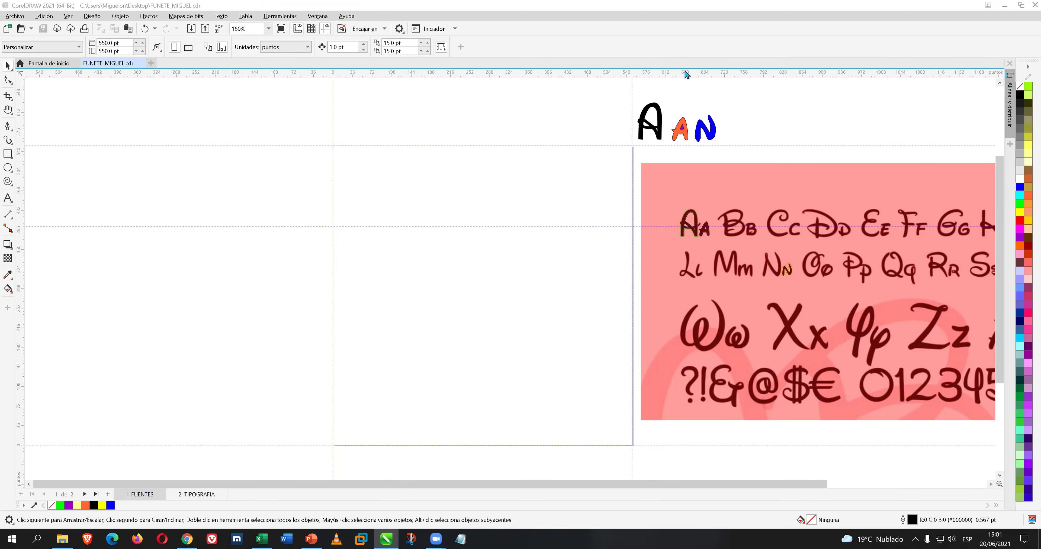
Trace the outer contour of the small G in the alphabet reference with the Pen tool, from the inner hook around to the upper terminal.
scroll(686, 74, right, 3)
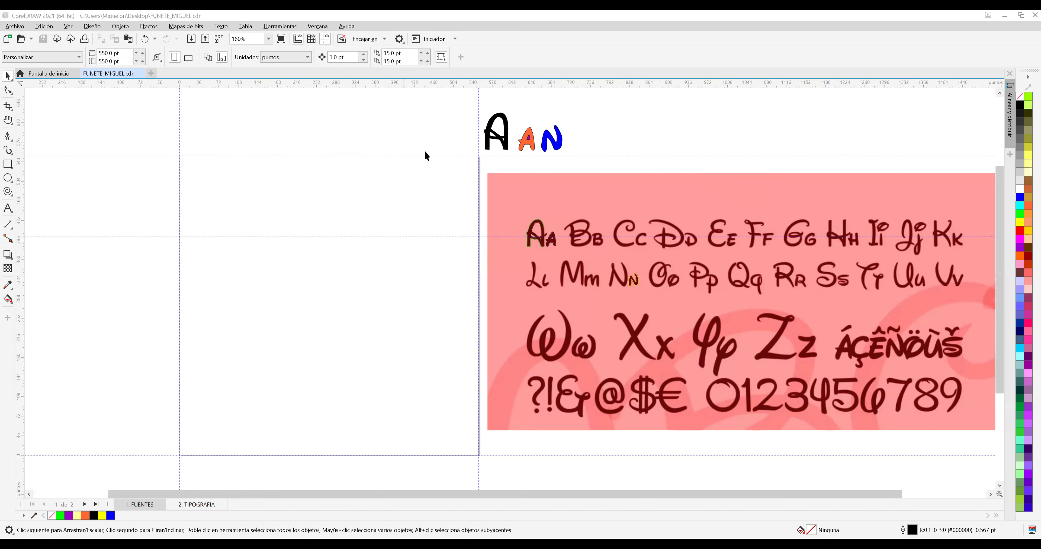
click(5, 138)
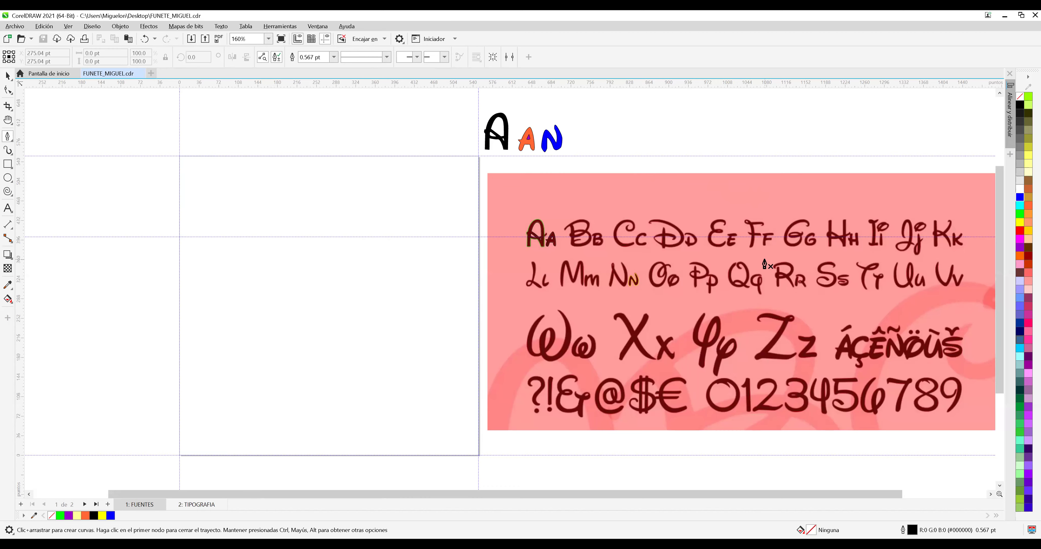
scroll(741, 246, up, 1)
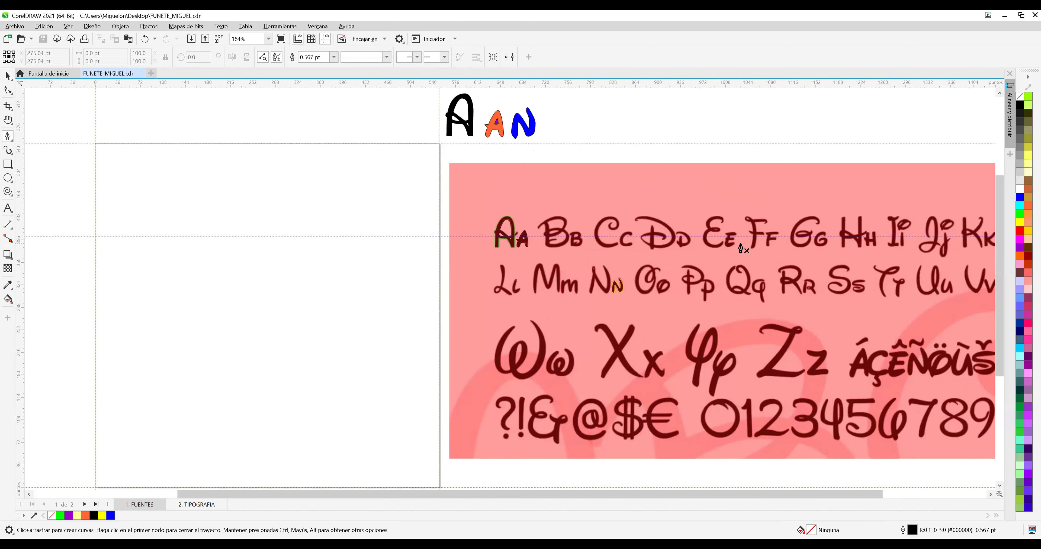
scroll(842, 255, up, 2)
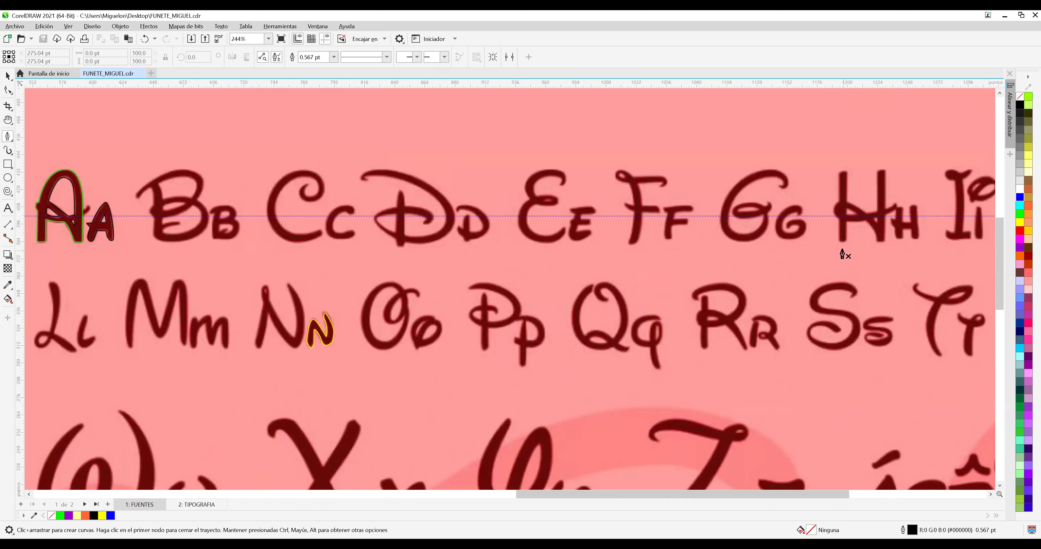
scroll(825, 227, up, 10)
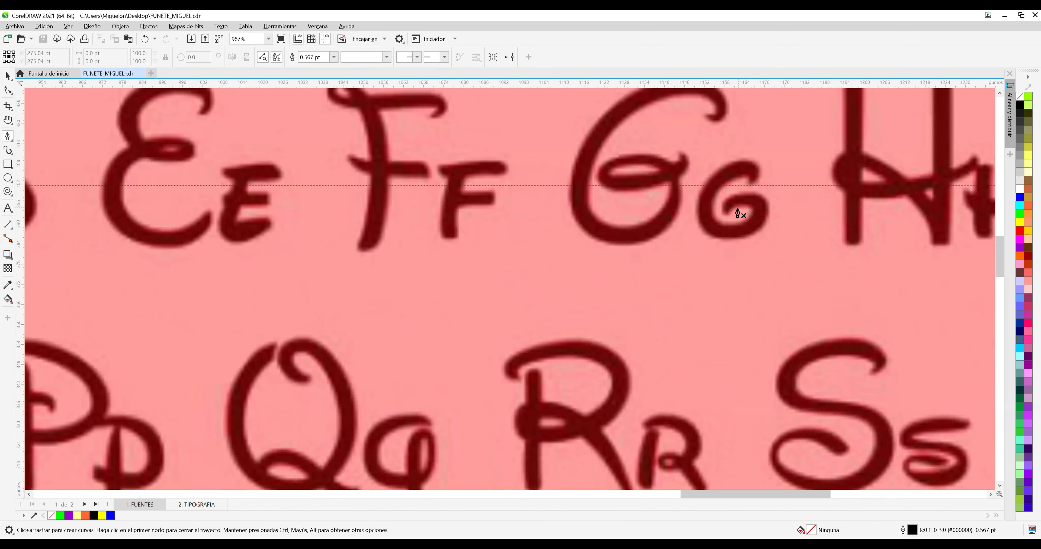
click(726, 215)
drag(734, 194, 766, 213)
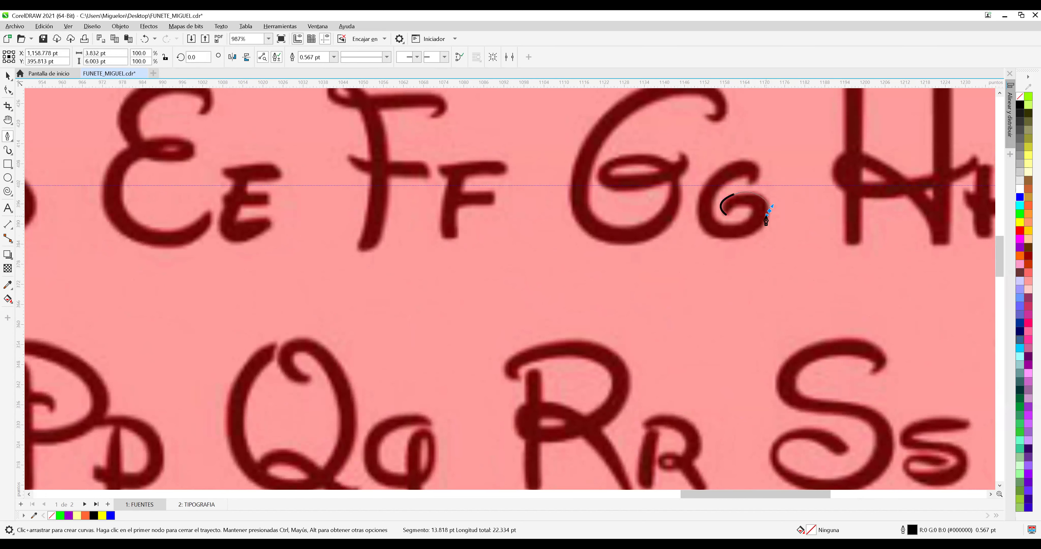
drag(734, 240, 700, 247)
click(697, 210)
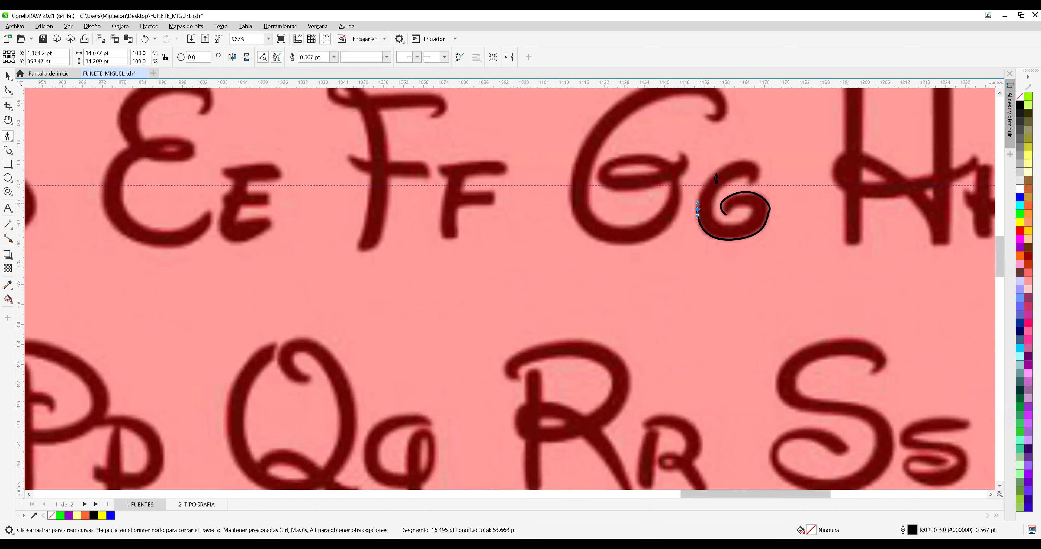
drag(739, 162, 716, 194)
click(749, 177)
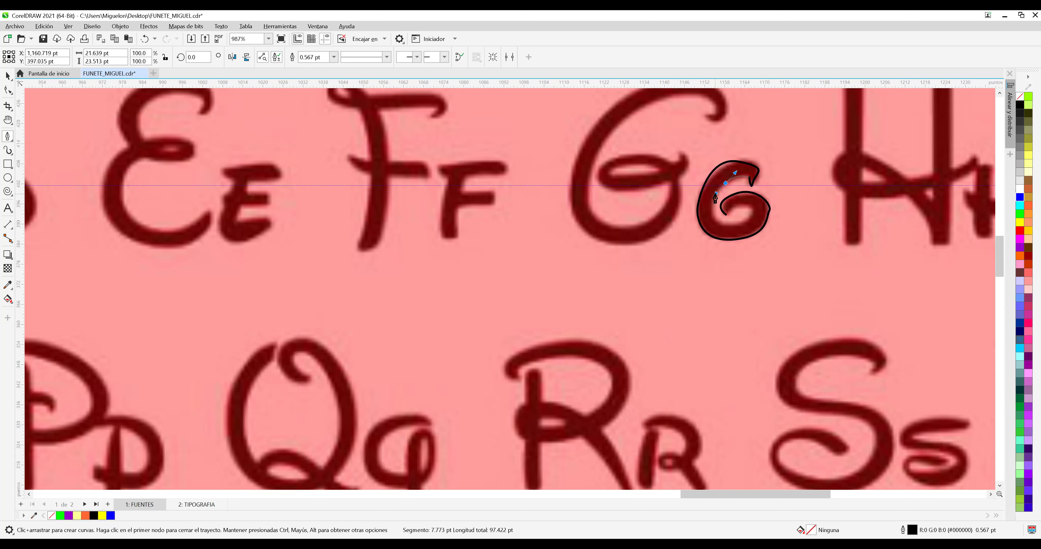
Trace the inner contour of the small G and close the outline at its starting node, about 21.6 by 23.5 pt overall.
click(713, 215)
drag(740, 223, 748, 214)
click(748, 209)
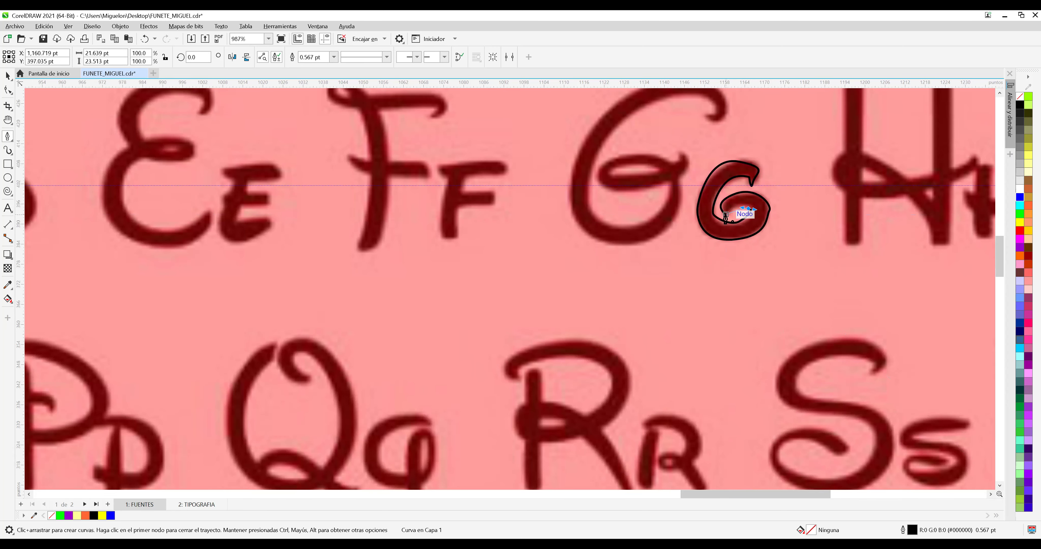
double_click(741, 210)
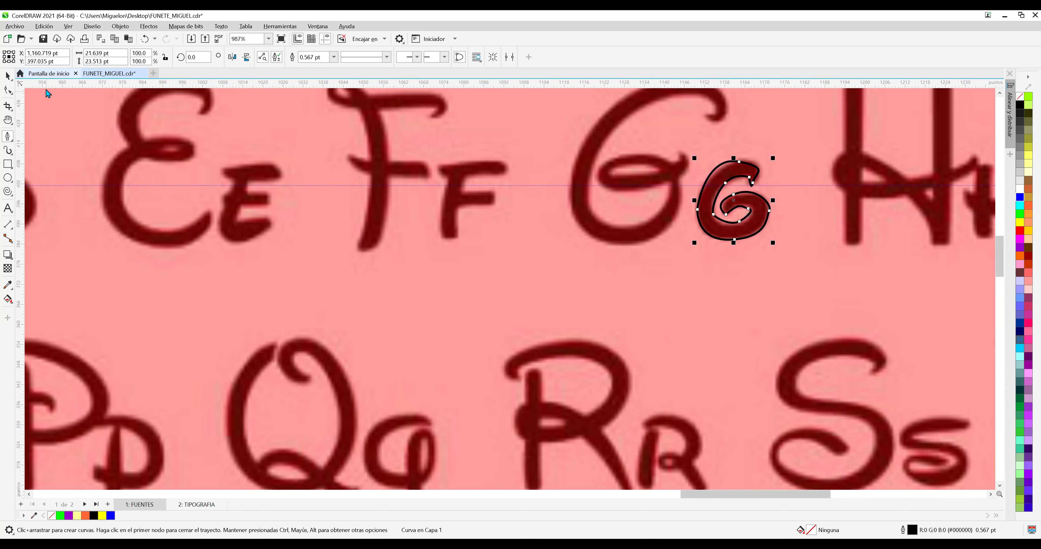
Reshape the pointed upper terminal of the small G by moving its tip node outward with the Shape tool.
click(8, 88)
scroll(763, 174, up, 1)
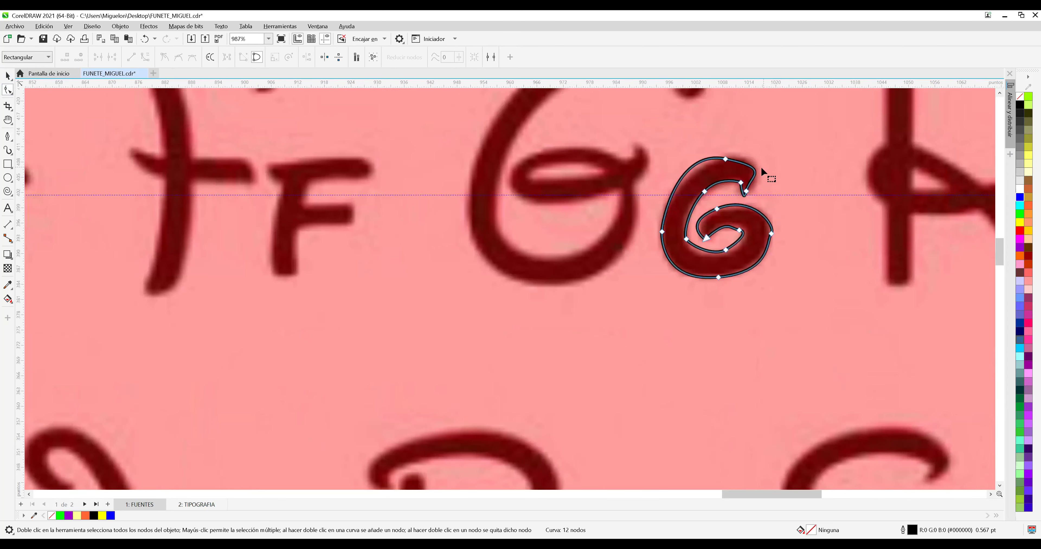
scroll(759, 171, up, 2)
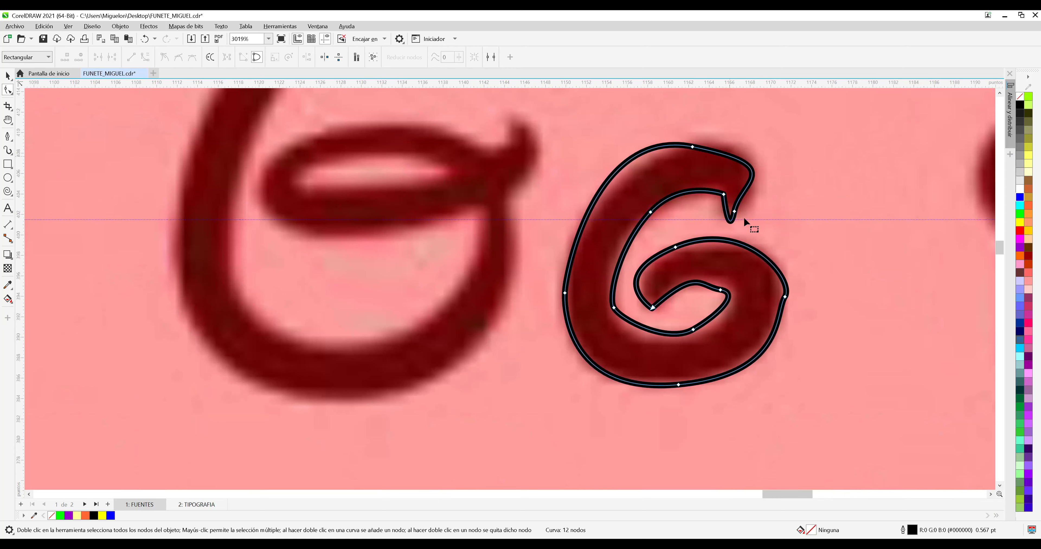
click(738, 211)
drag(738, 210, 743, 208)
drag(739, 241, 737, 239)
click(737, 238)
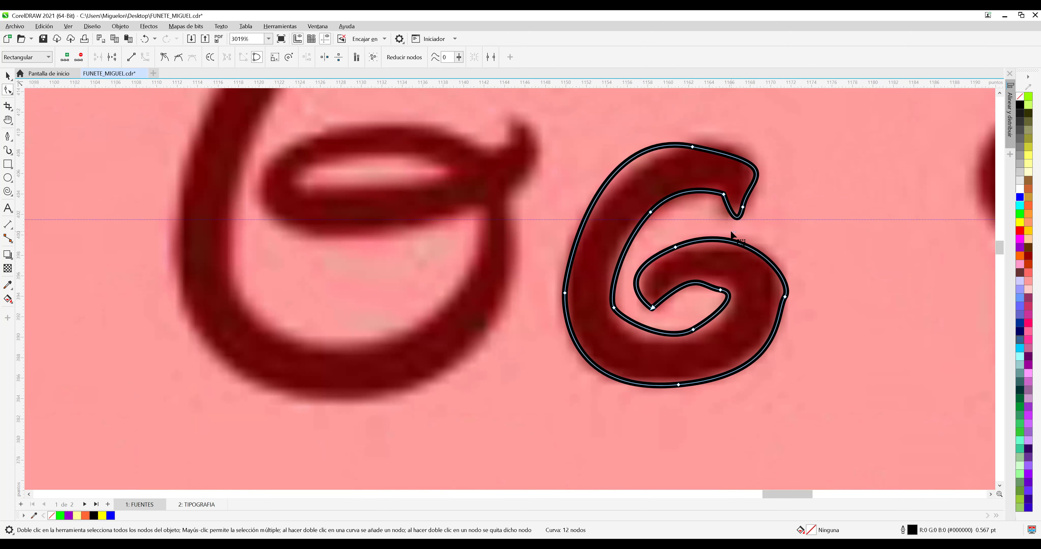
Adjust the G's top curve handle and the nodes on its outer and inner left sides to follow the reference letter.
click(694, 151)
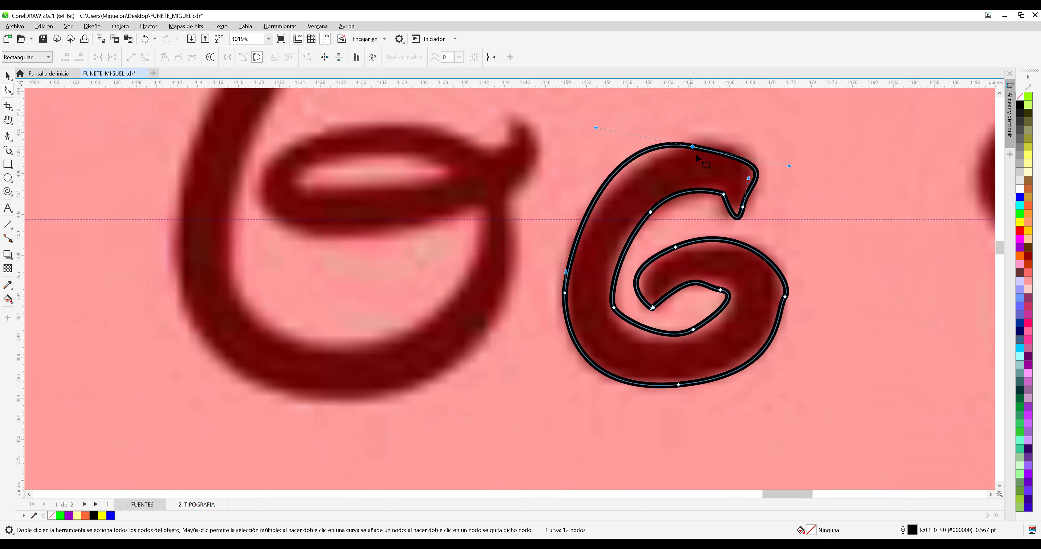
drag(594, 127, 582, 148)
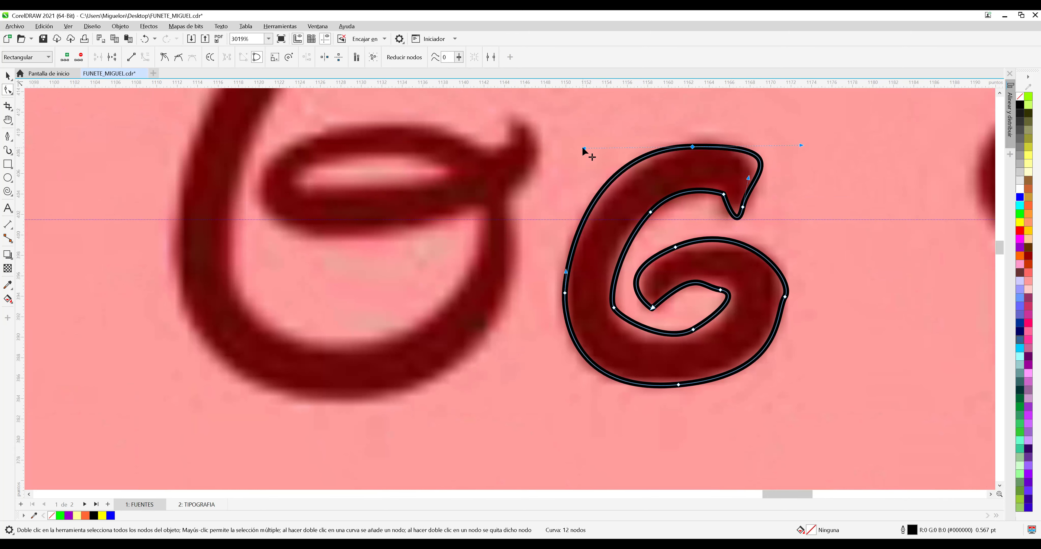
drag(566, 299, 563, 298)
drag(561, 296, 613, 309)
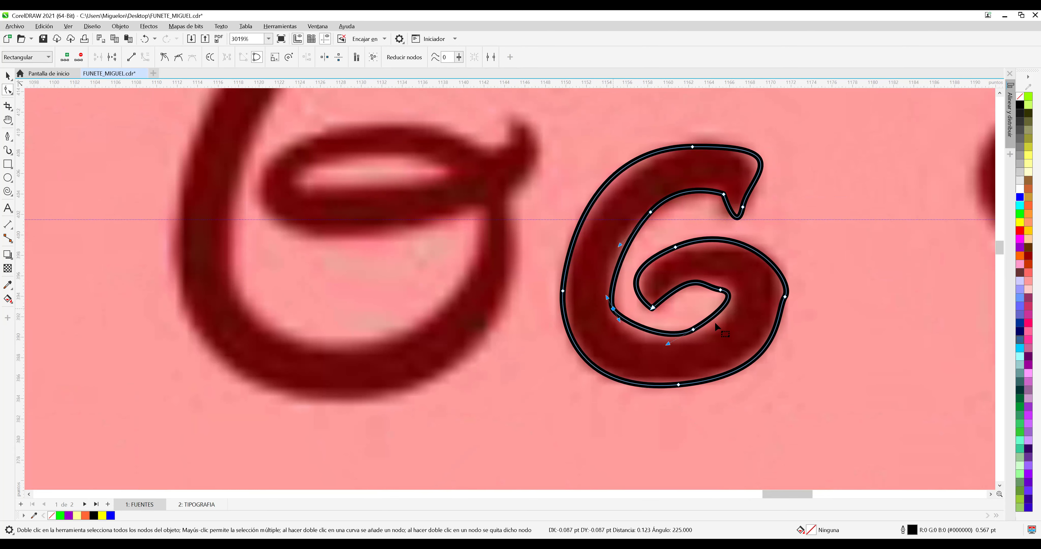
Refine the nodes and handles of the G's lower loop, smoothing its hook, right side and base against the reference.
drag(722, 291, 739, 299)
mouse_move(698, 268)
mouse_down()
mouse_move(705, 283)
mouse_move(680, 255)
mouse_move(693, 262)
mouse_up()
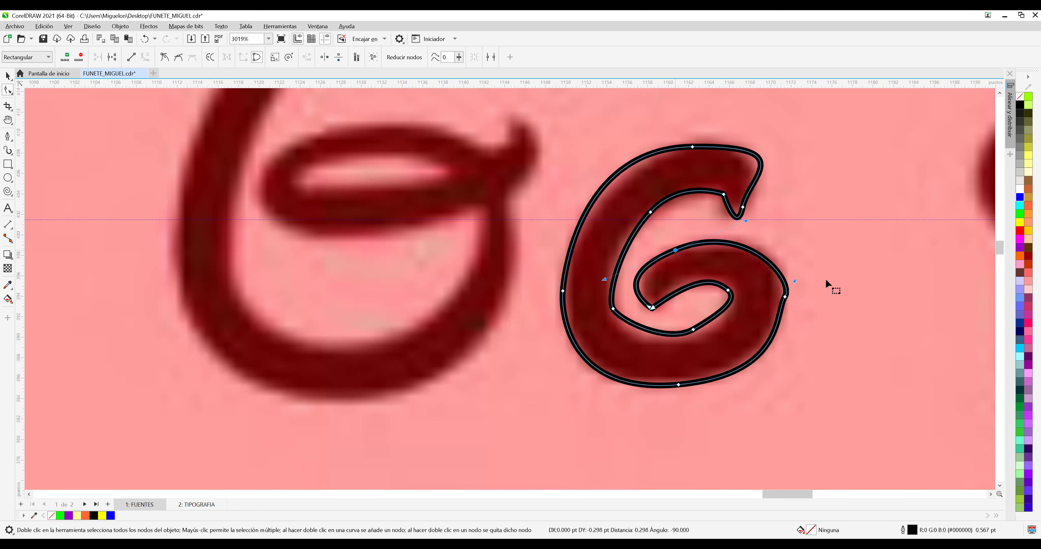
click(786, 299)
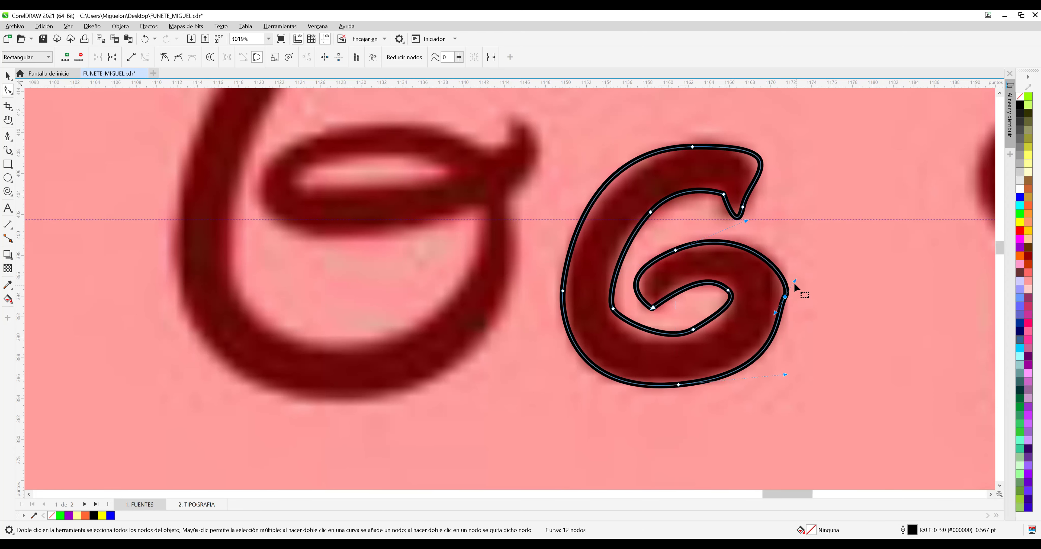
drag(794, 281, 752, 278)
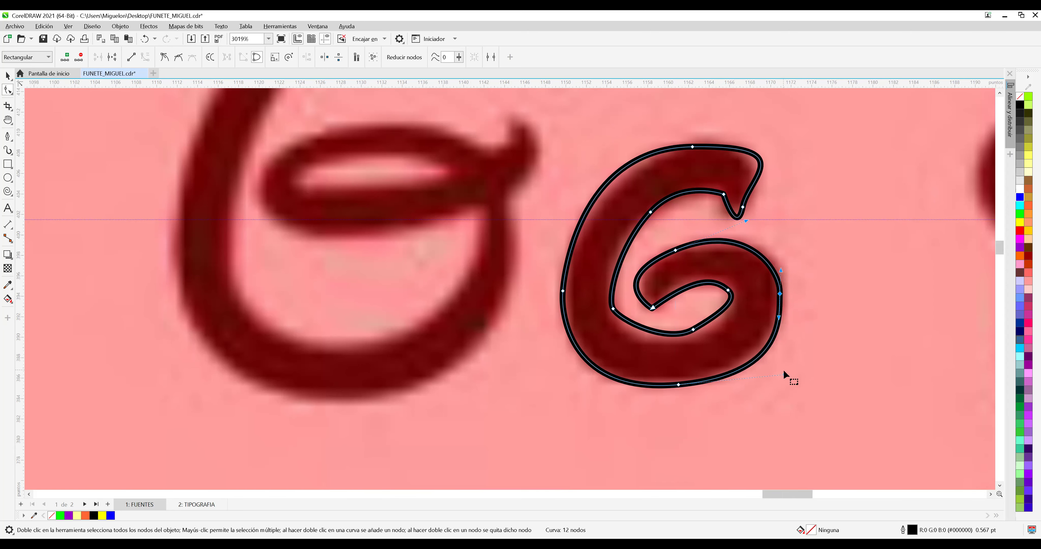
drag(784, 374, 783, 371)
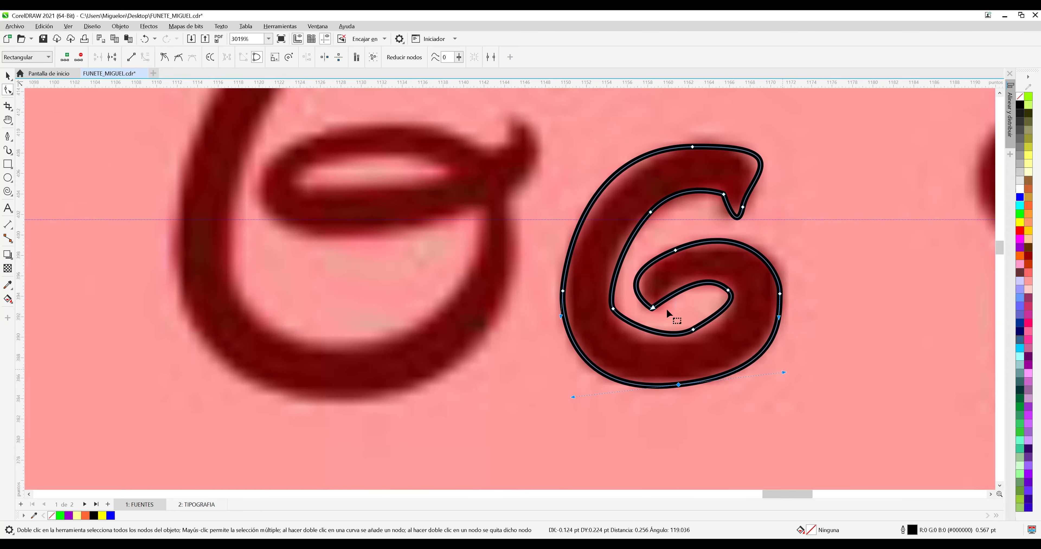
Fill the traced small G with orange (#FF9966).
click(8, 75)
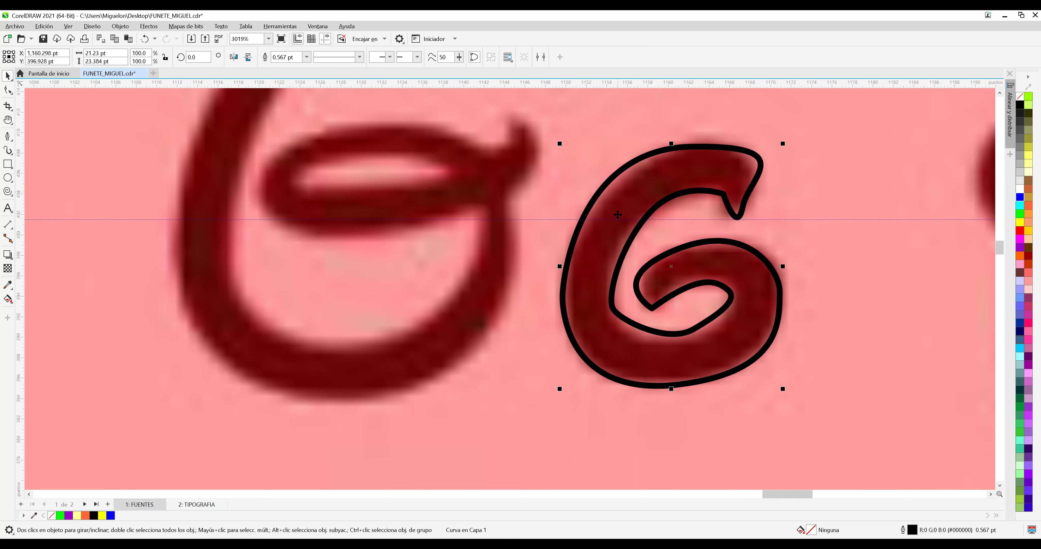
scroll(617, 214, down, 2)
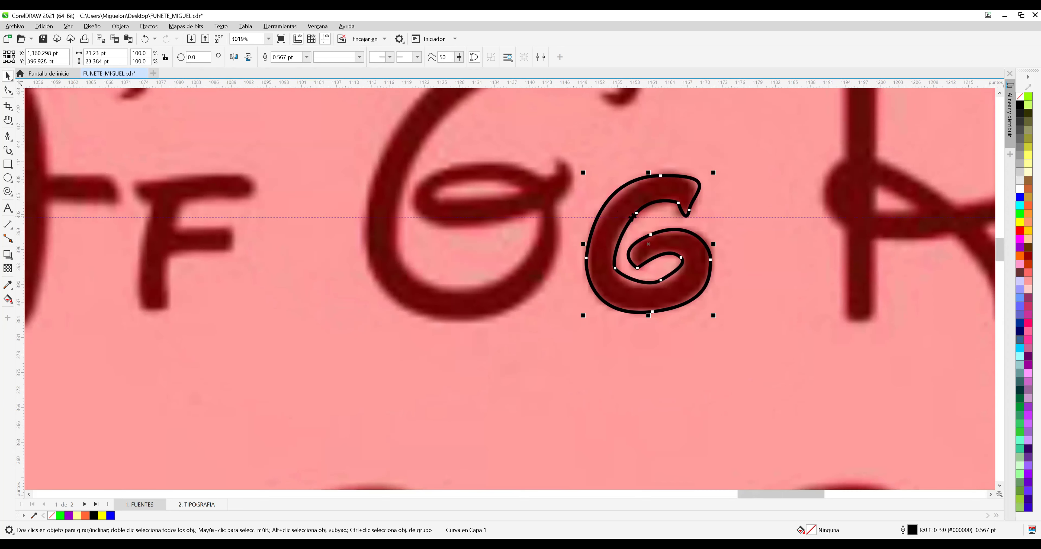
click(1027, 225)
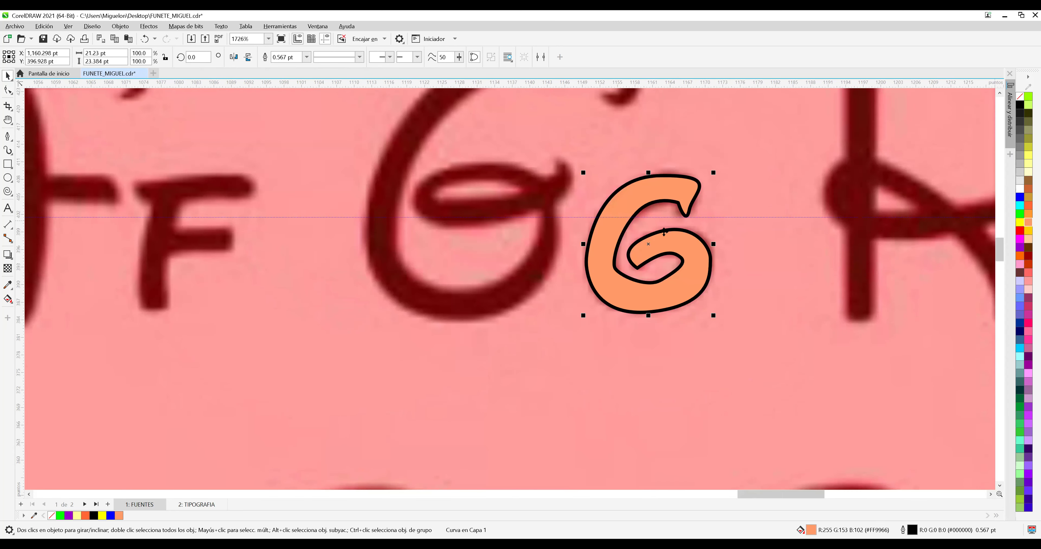
Copy the orange small G and switch to the TIPOGRAFIA page.
scroll(645, 241, down, 1)
scroll(652, 237, down, 1)
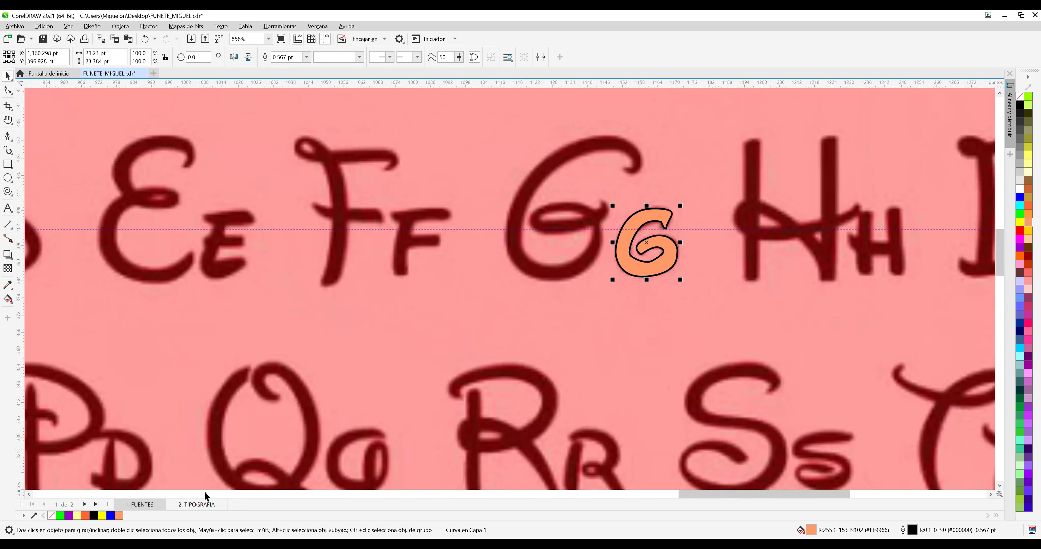
click(201, 505)
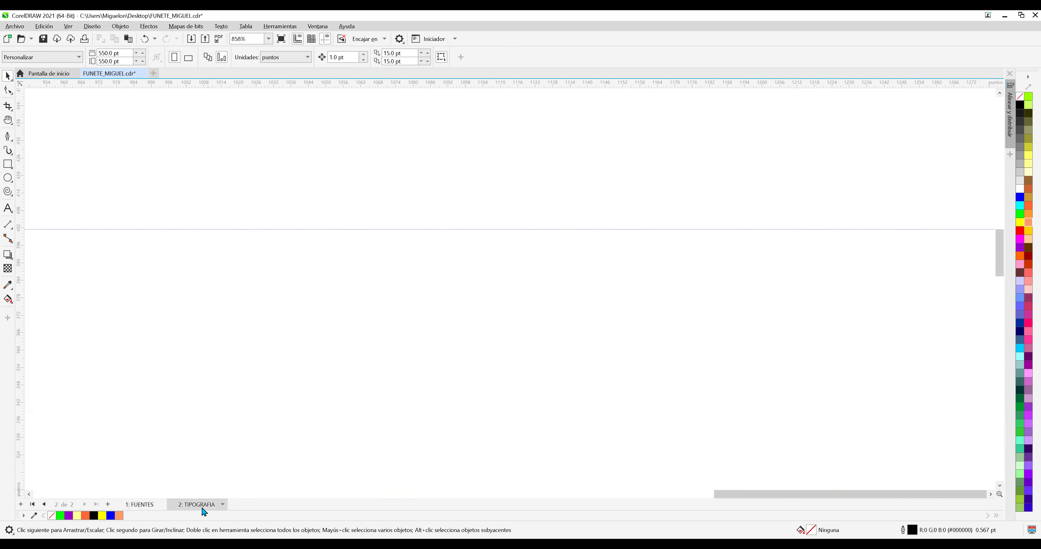
scroll(428, 428, down, 3)
scroll(421, 439, down, 4)
scroll(421, 444, down, 1)
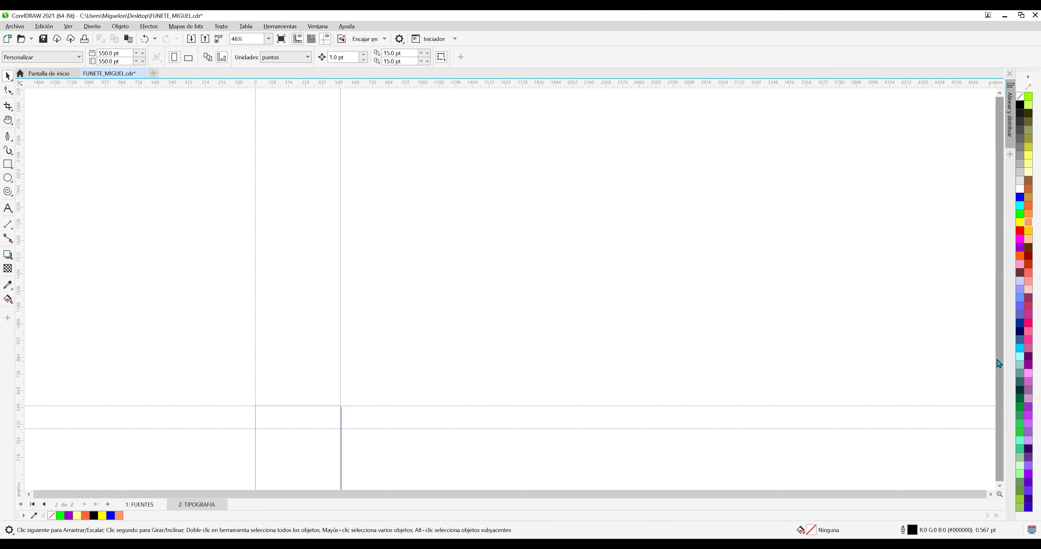
click(1000, 486)
click(1000, 487)
click(1000, 486)
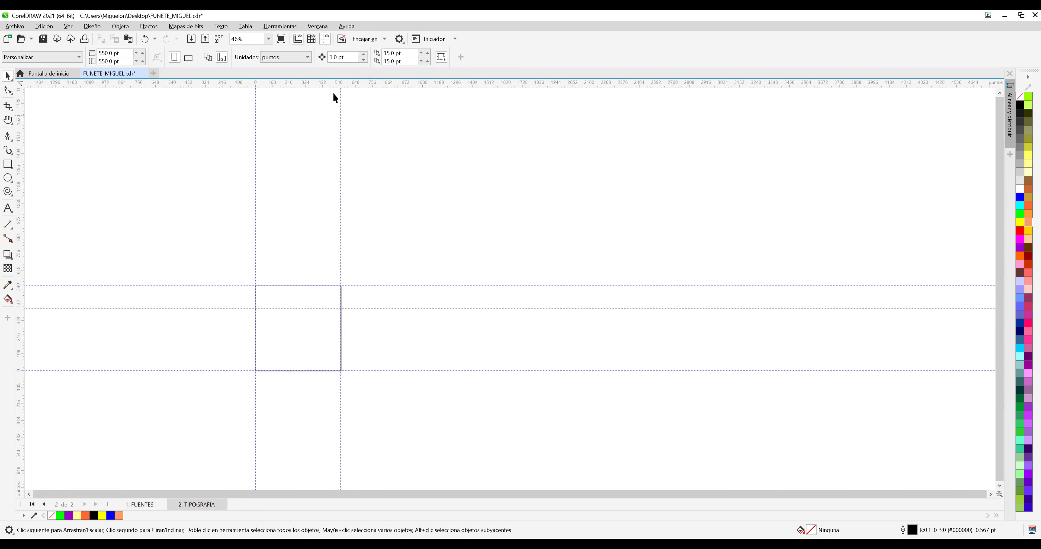
Paste the small G on the TIPOGRAFIA page, move it inside the page square and deselect it.
right_click(277, 205)
click(300, 277)
click(437, 310)
drag(434, 309, 300, 320)
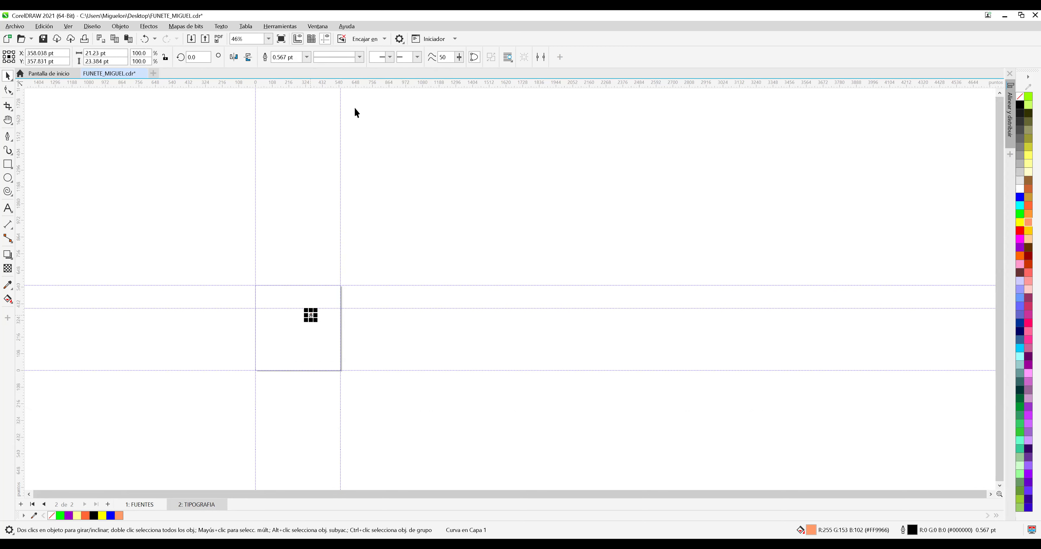
click(301, 128)
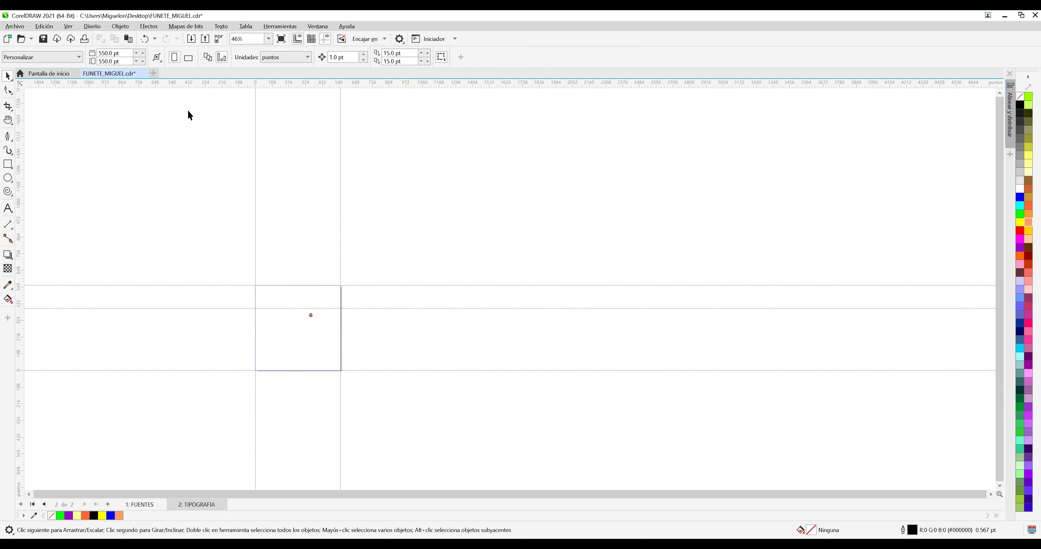
Enlarge the small G to about 358 × 394 pt so it spans the baseline and the upper guideline inside the page square.
scroll(311, 322, up, 2)
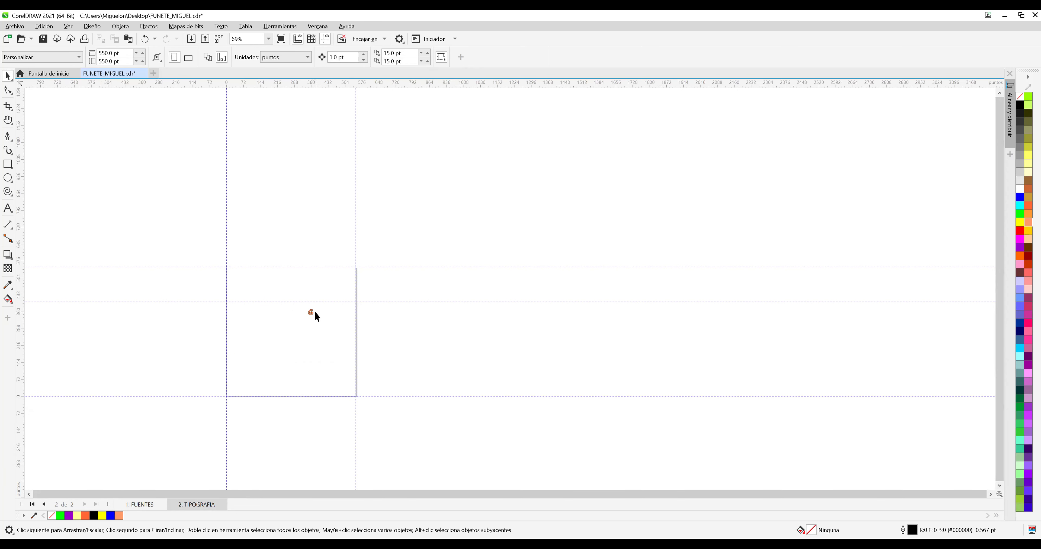
scroll(314, 309, up, 1)
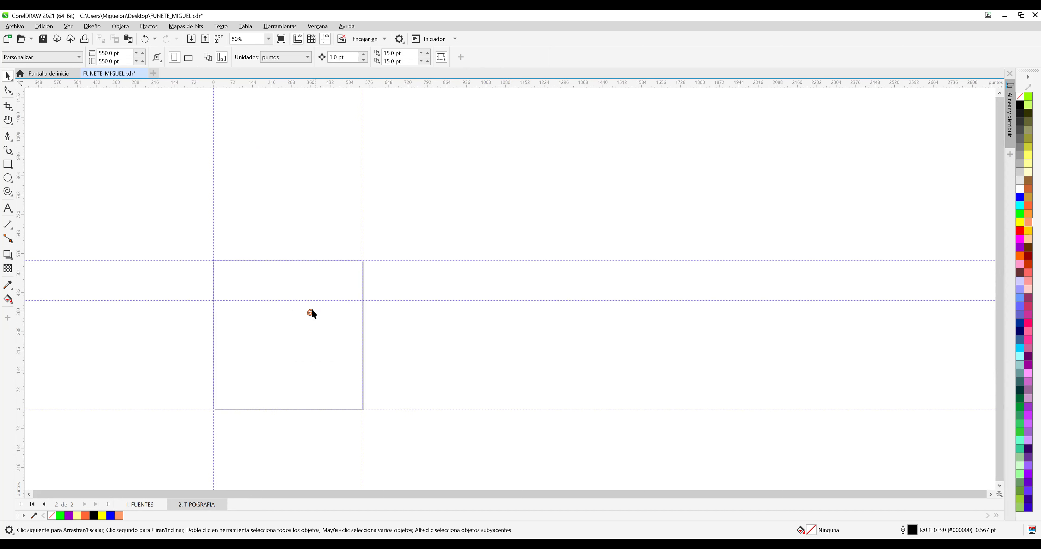
scroll(314, 322, up, 1)
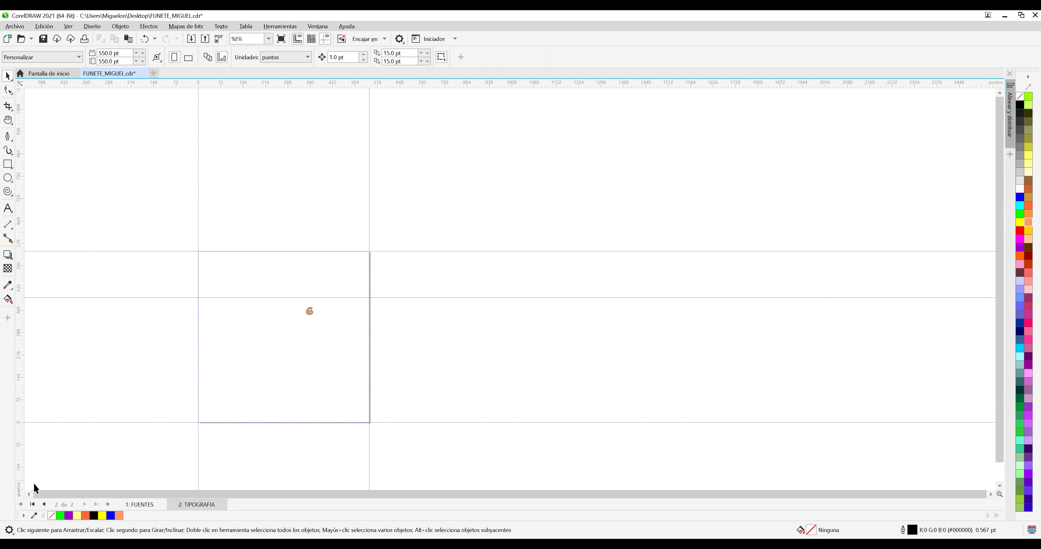
click(29, 494)
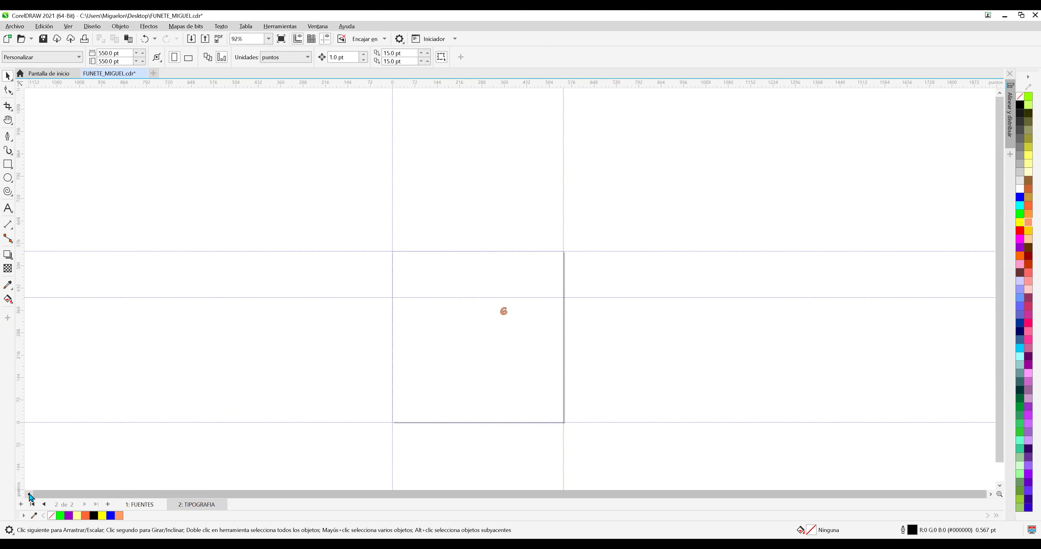
click(1000, 485)
scroll(563, 279, up, 1)
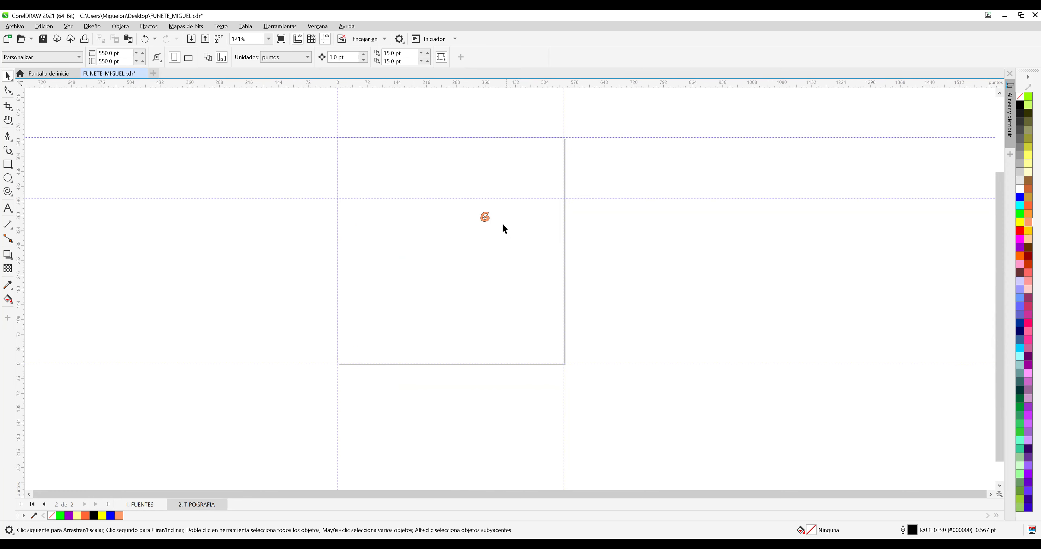
click(486, 220)
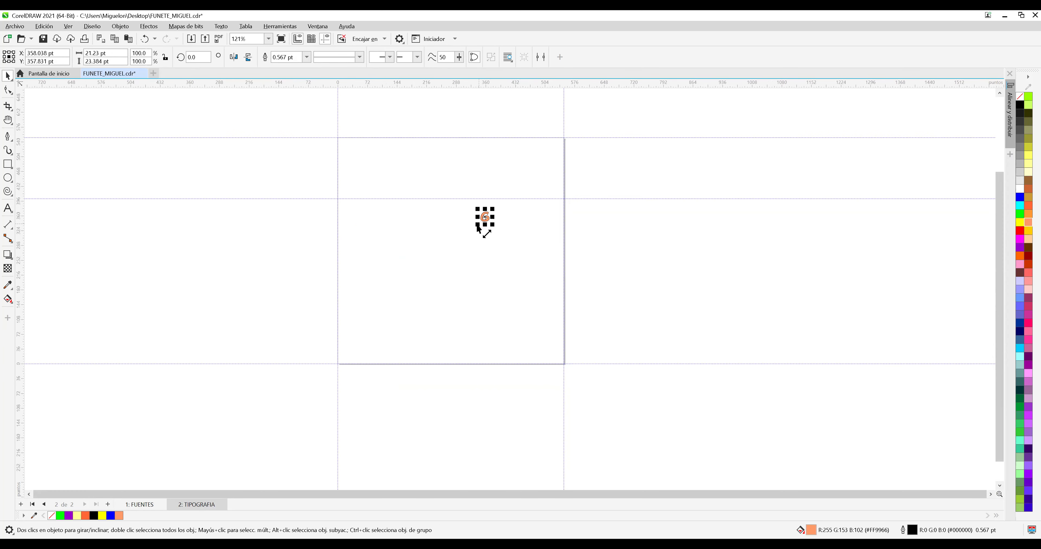
drag(475, 240, 356, 356)
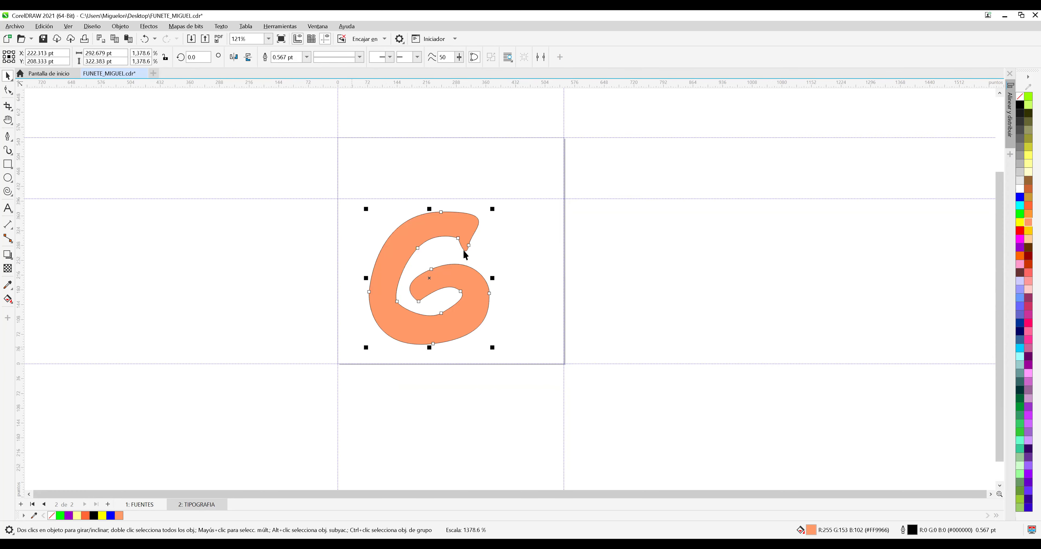
drag(493, 209, 527, 198)
drag(503, 347, 521, 365)
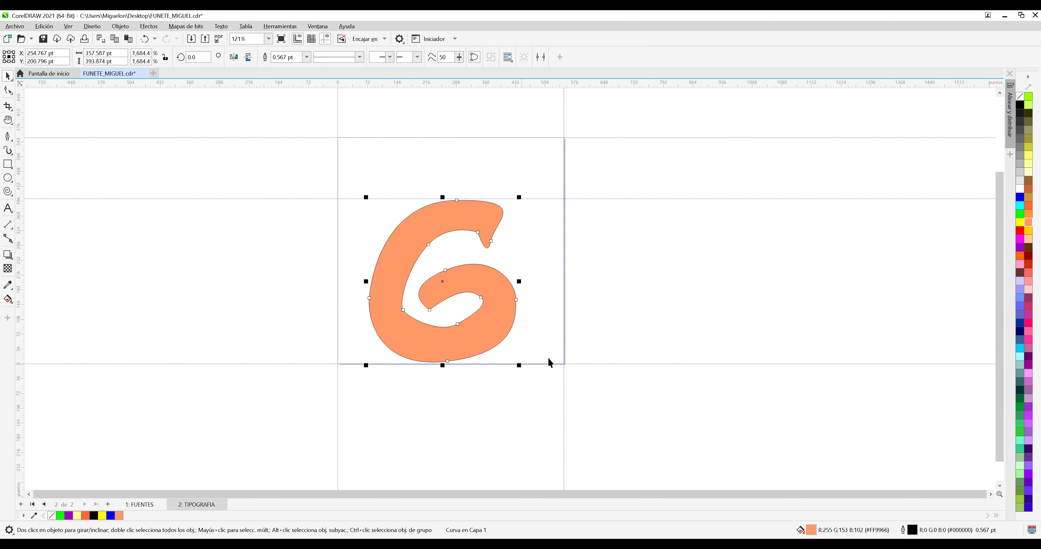
Export the enlarged G as a TrueType font, replacing the existing FUENTE_MIGUEL.ttf on the desktop.
click(479, 219)
click(23, 28)
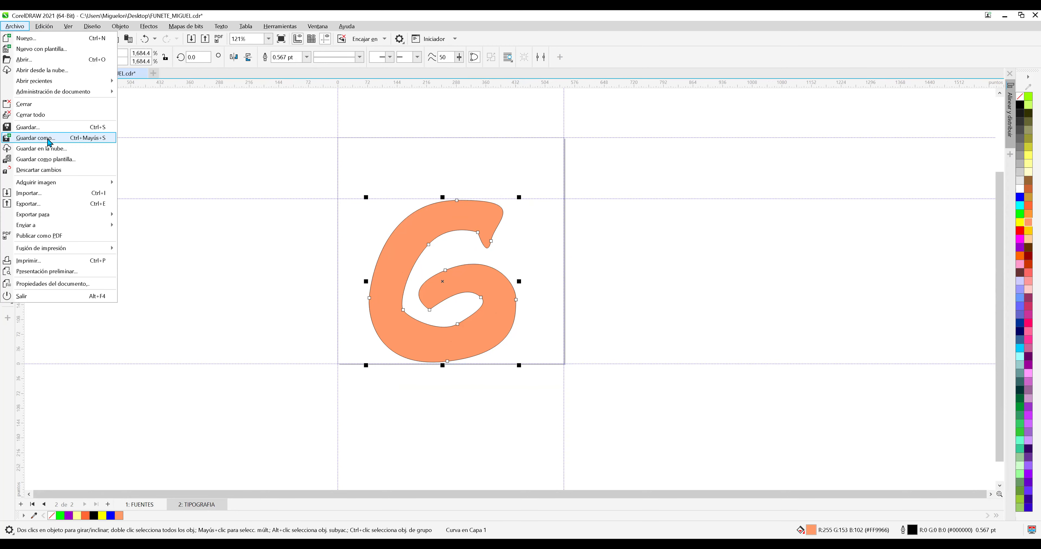
click(62, 211)
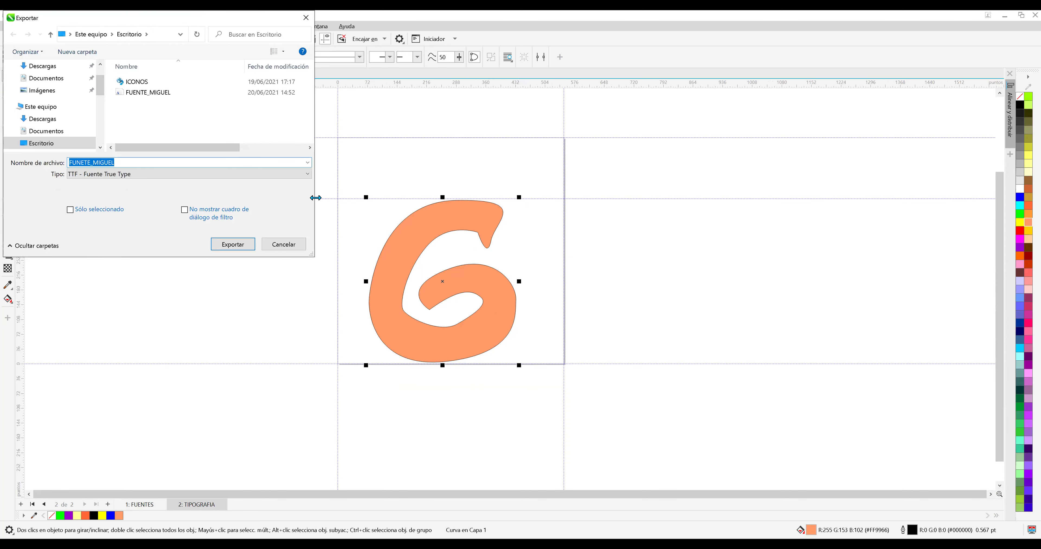
click(164, 93)
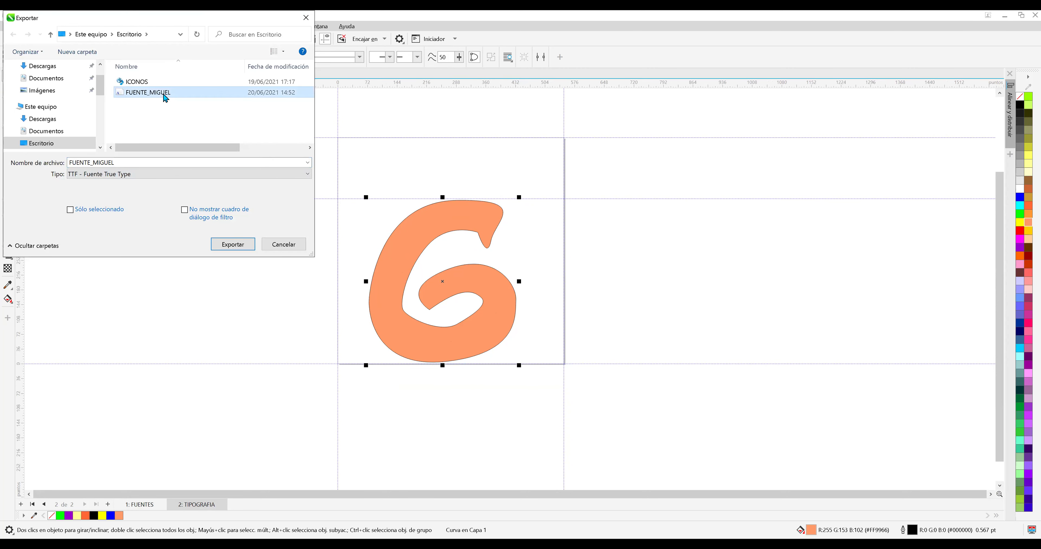
click(228, 250)
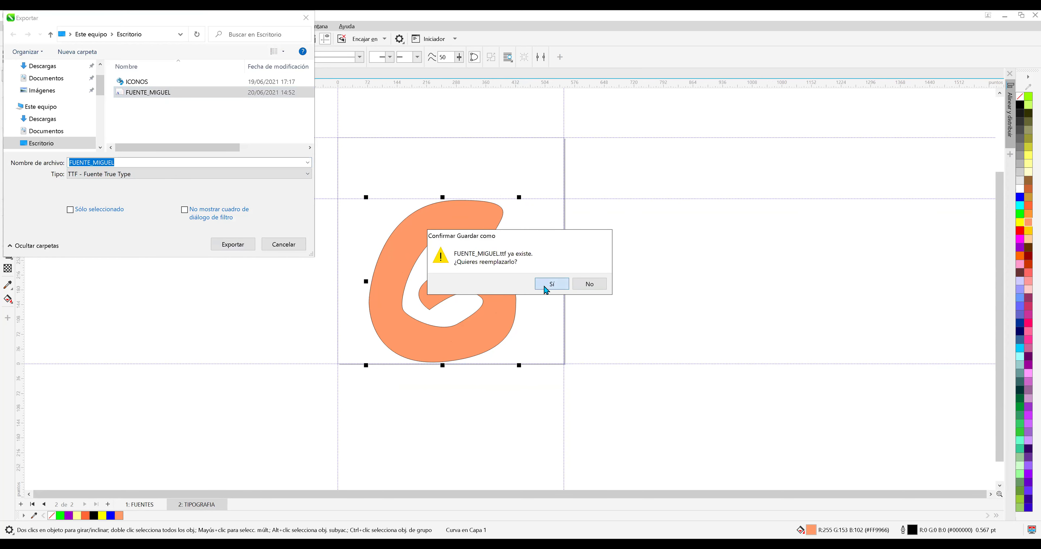
key(Return)
Assign the G glyph to Basic Latin character number 103 and complete the font export.
drag(633, 224, 643, 313)
click(572, 320)
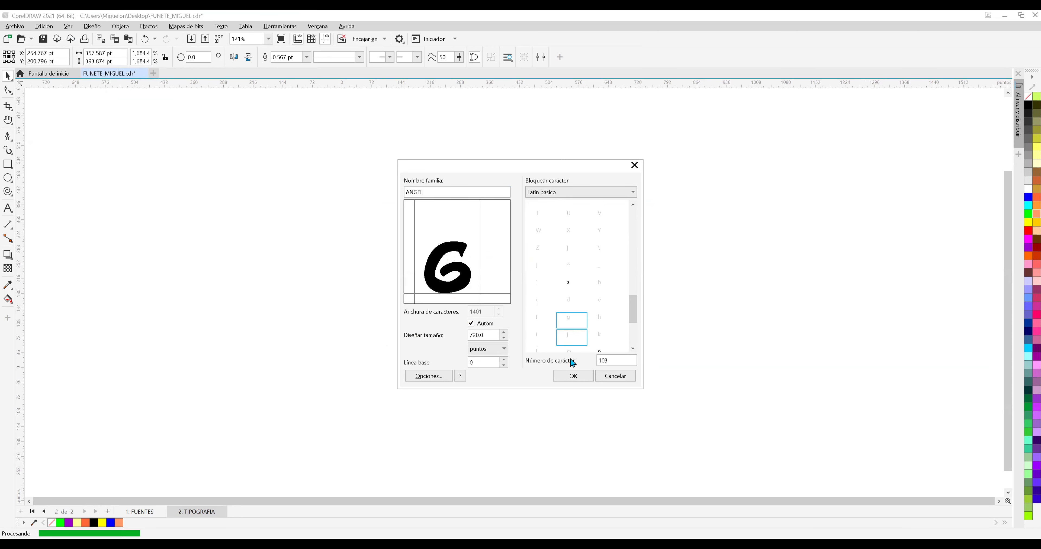
click(573, 376)
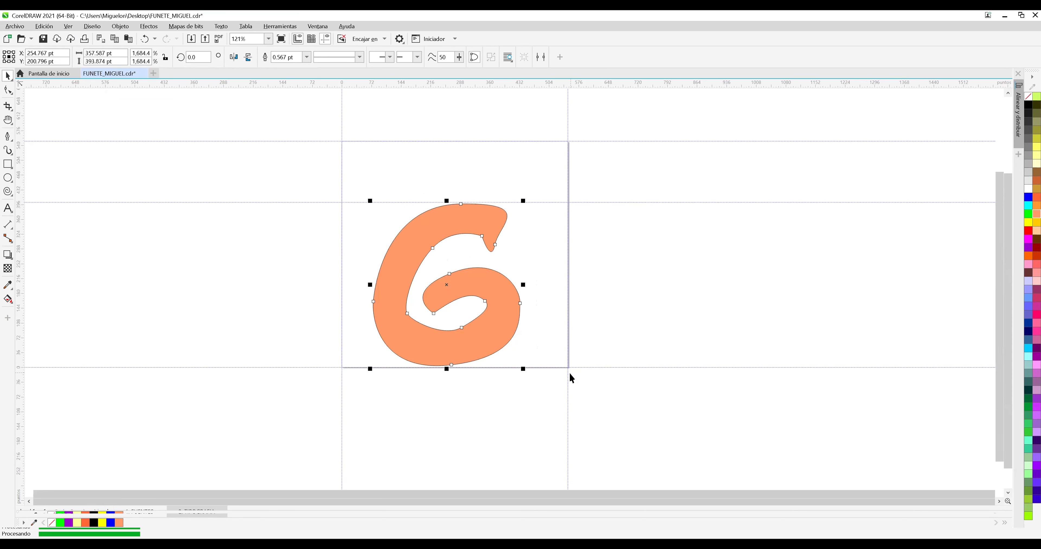
click(663, 304)
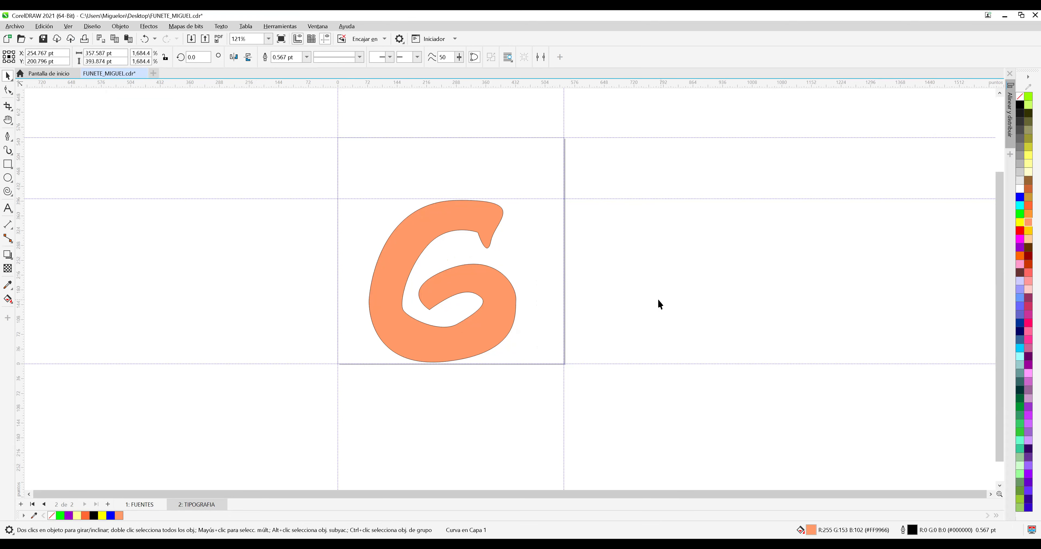
Delete the exported G from the TIPOGRAFIA page.
click(504, 307)
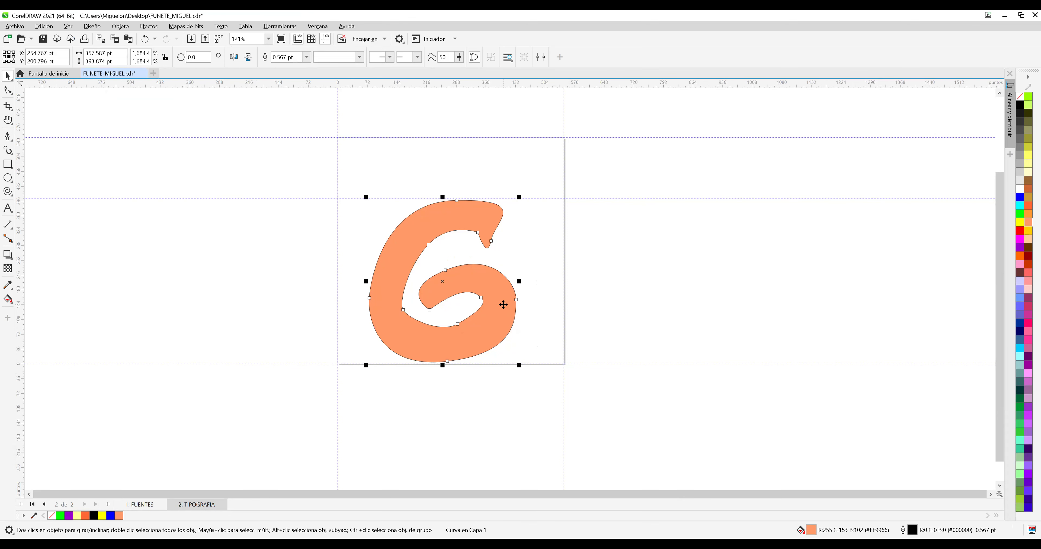
right_click(553, 189)
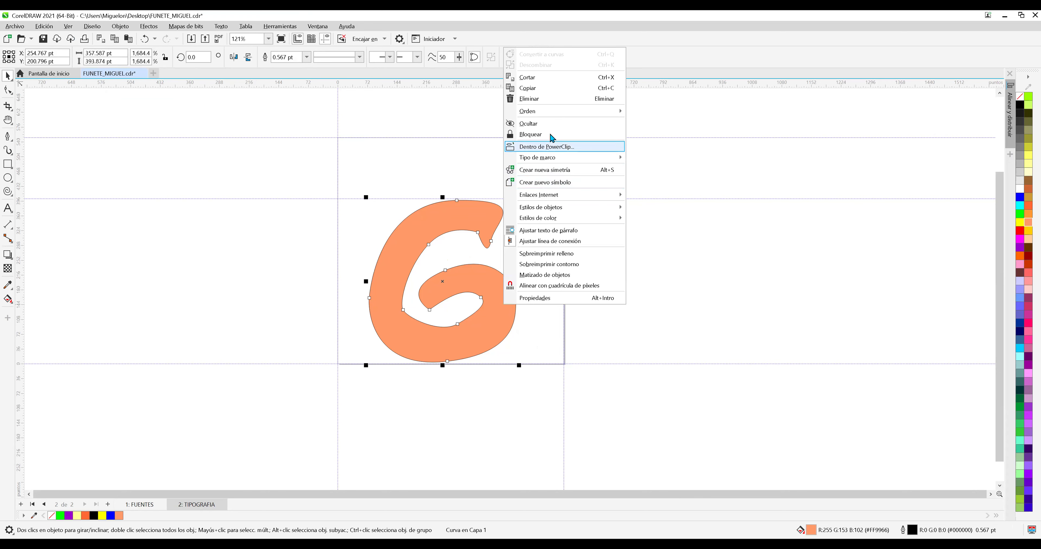
click(549, 101)
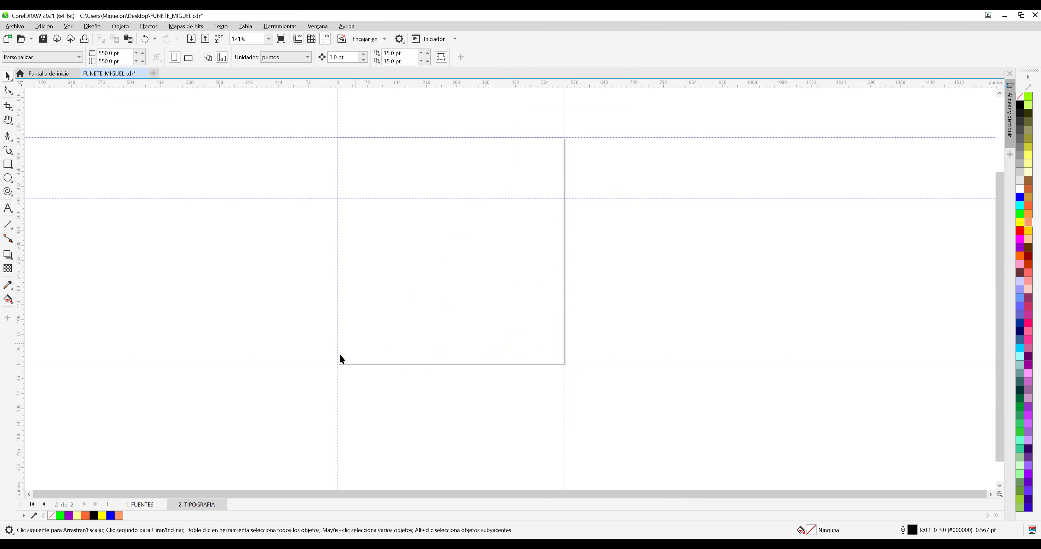
Return to the FUENTES page with the reference letter E in view and save the document.
click(146, 505)
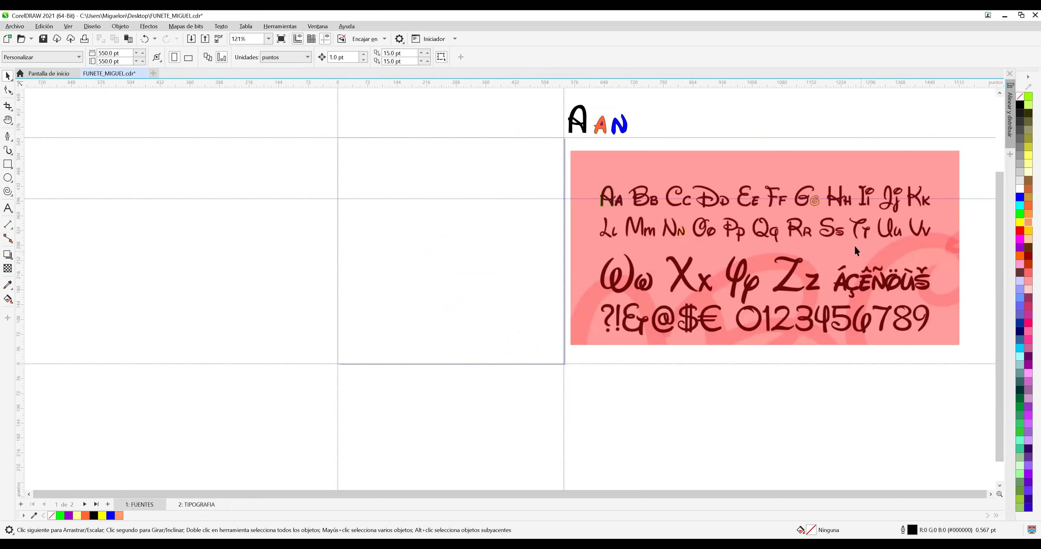
scroll(847, 228, up, 1)
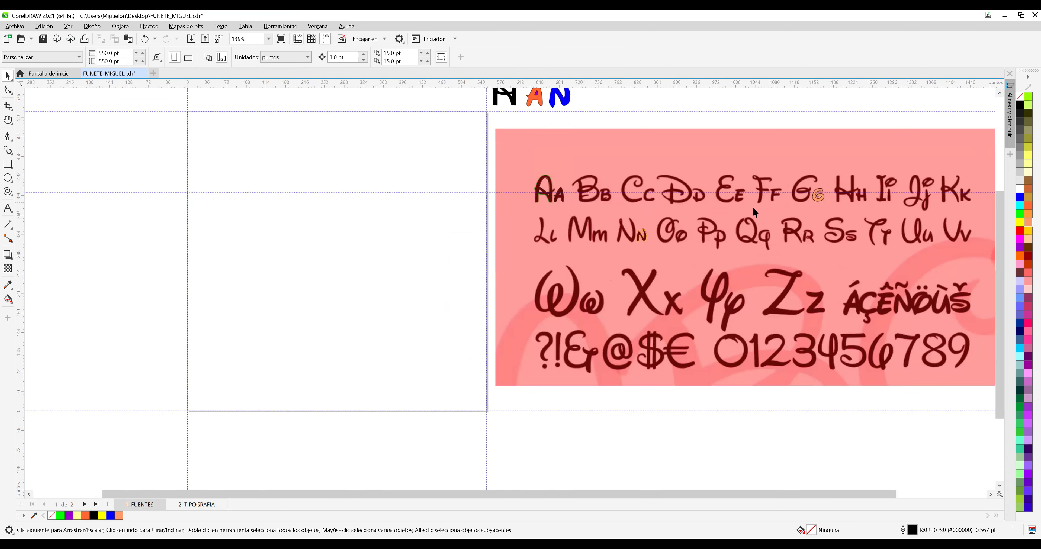
scroll(751, 206, up, 3)
scroll(752, 199, up, 5)
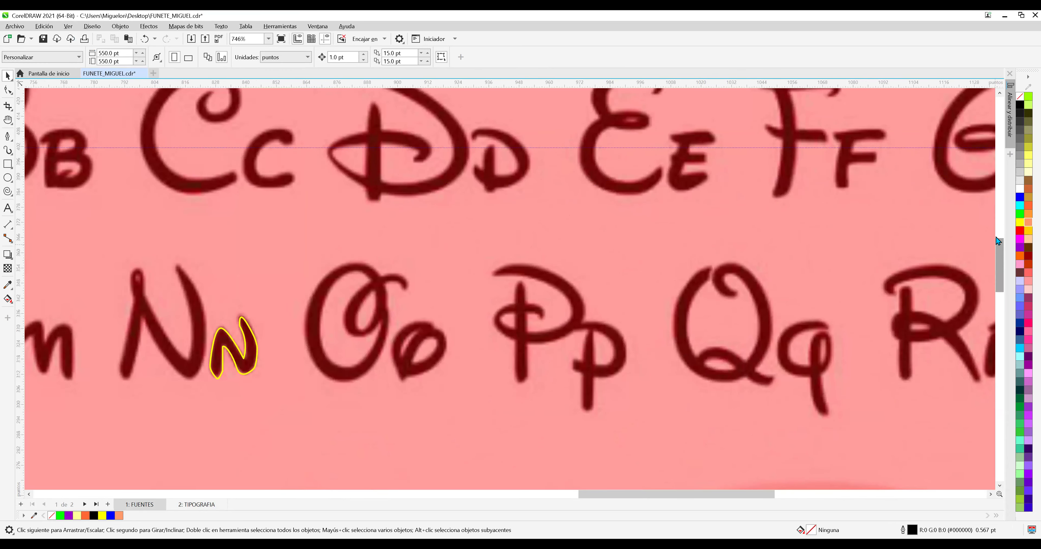
drag(996, 249, 997, 226)
scroll(702, 292, up, 1)
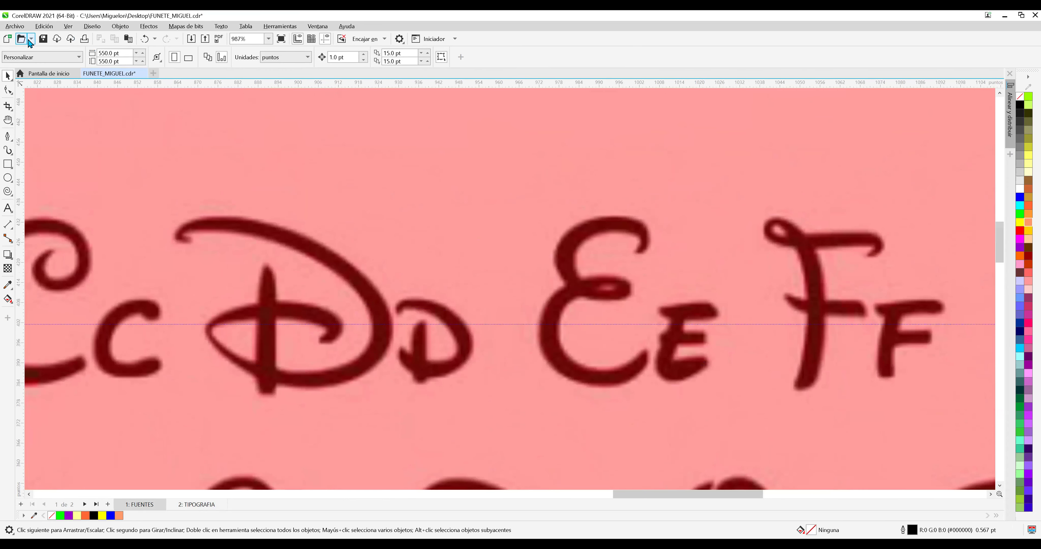
key(ctrl+s)
Start tracing the small E with the Pen tool, outlining its top arm with a rounded tip and the notch below.
click(8, 136)
scroll(722, 280, up, 1)
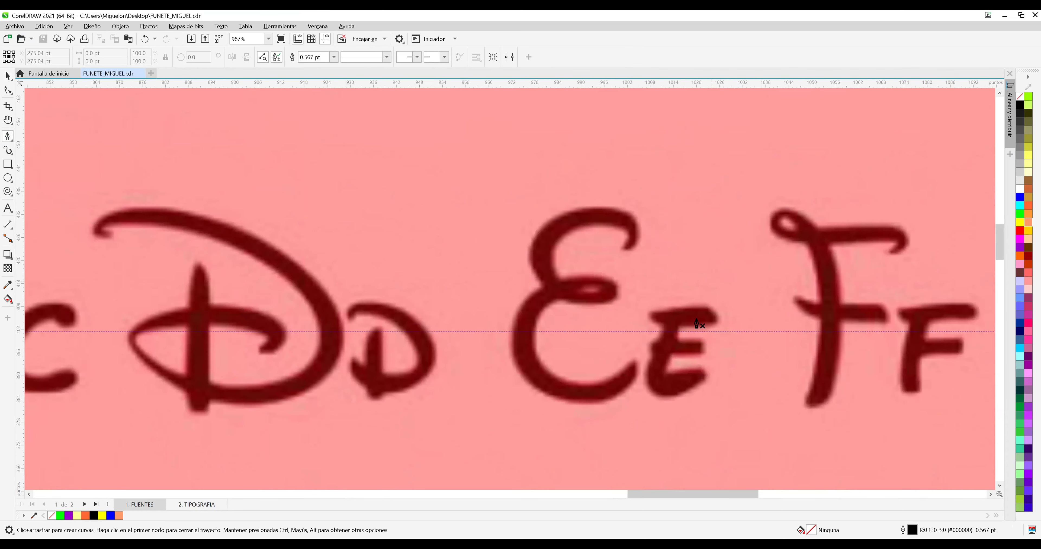
click(651, 312)
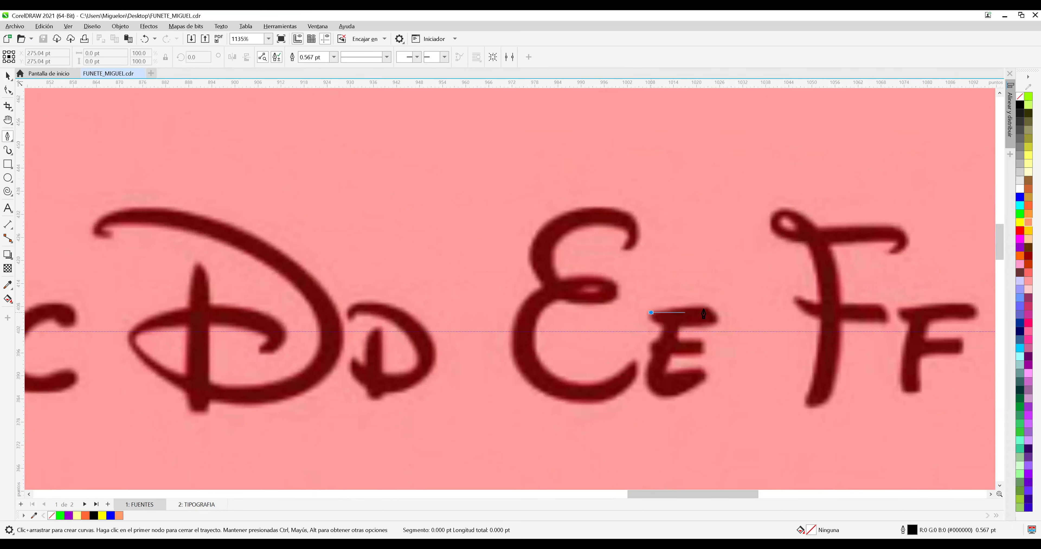
click(702, 307)
drag(710, 326, 692, 343)
key(Escape)
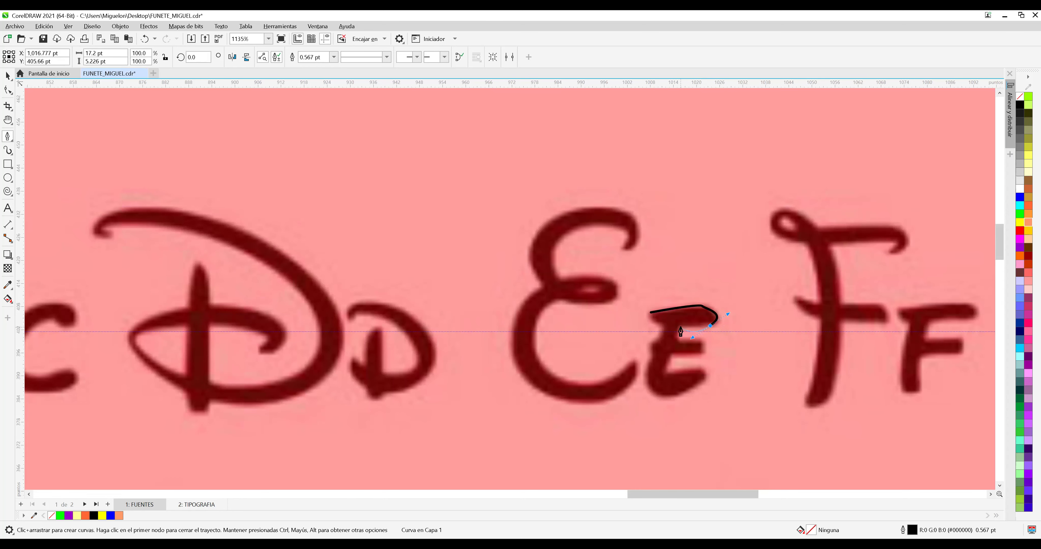
click(710, 329)
drag(680, 325, 678, 341)
click(678, 337)
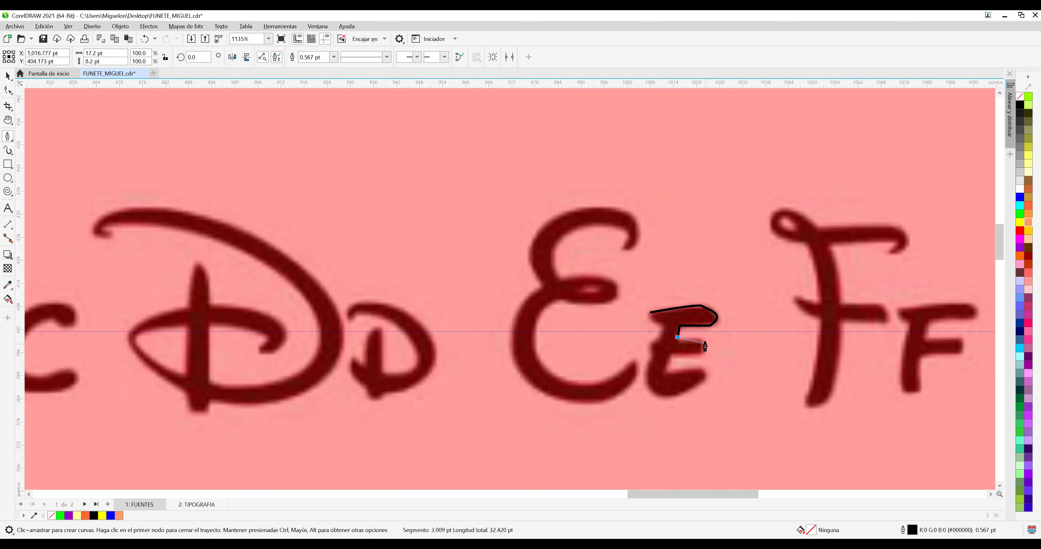
Continue the small E's outline around the middle arm and along the lower arm to its rounded tip.
click(701, 338)
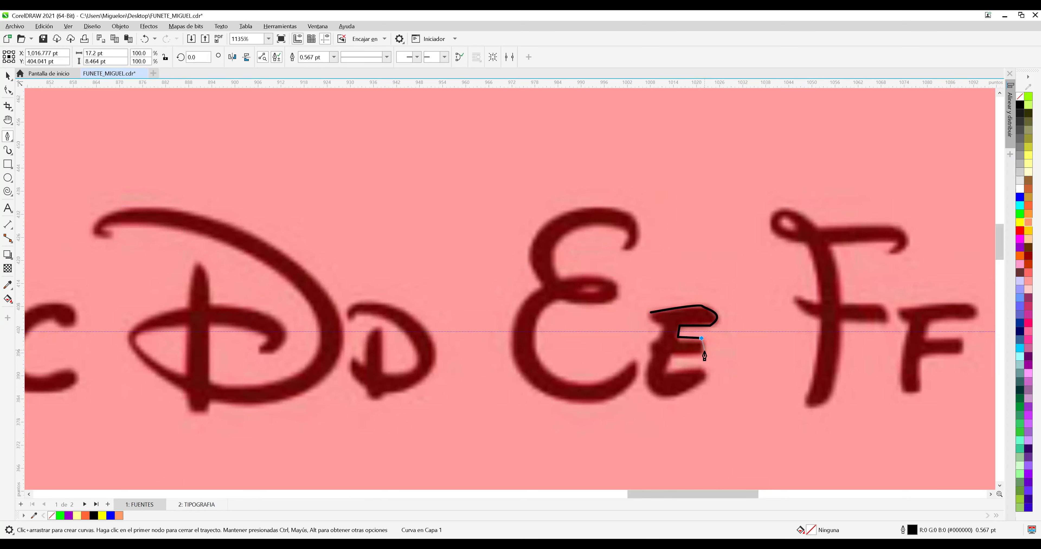
click(704, 354)
click(669, 355)
click(665, 372)
drag(698, 368, 700, 390)
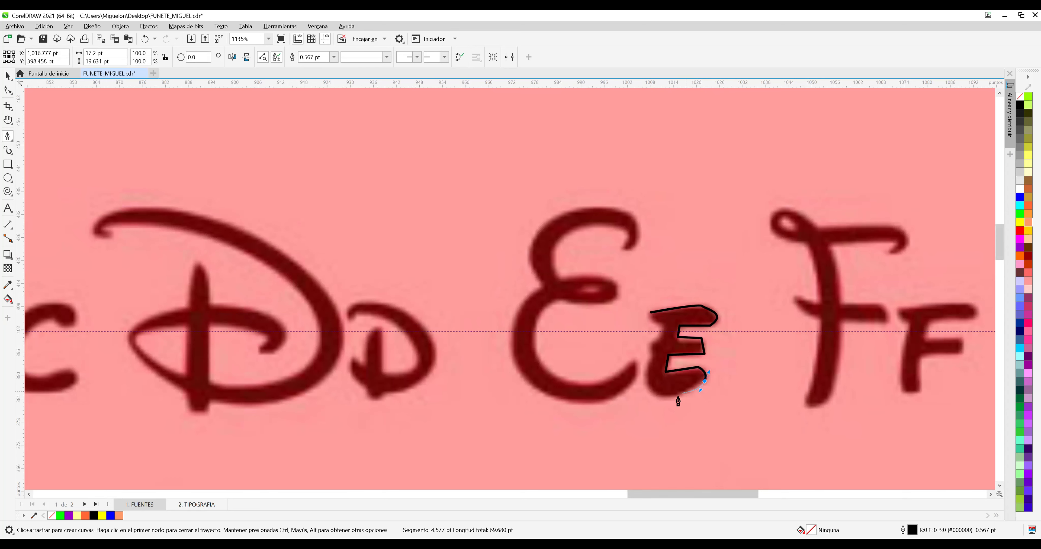
Trace the small E's curved base and the lower part of its outer side.
click(668, 400)
drag(648, 369, 653, 352)
drag(656, 346, 657, 341)
click(649, 346)
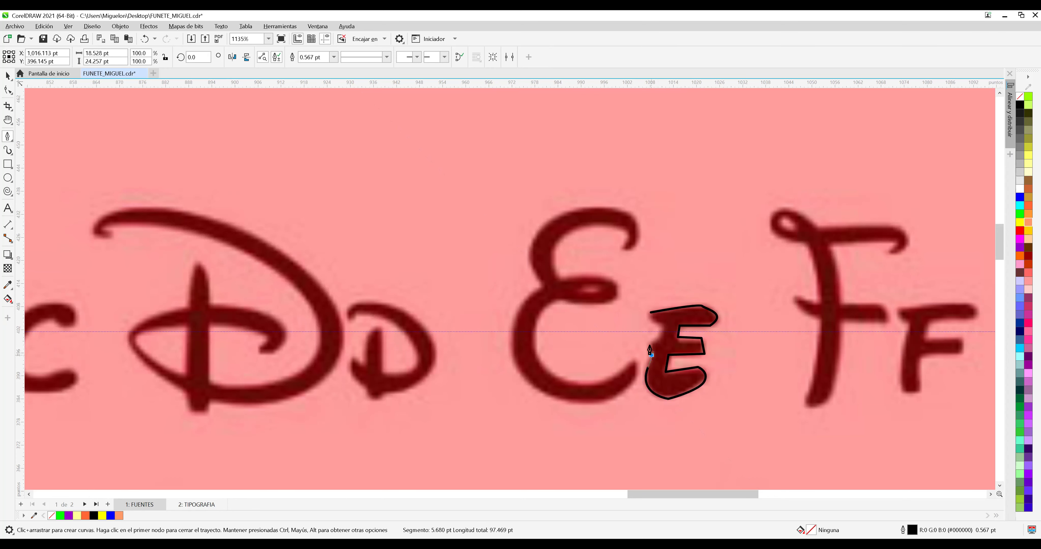
Trace the upper stem of the small E and close its outline at the starting node.
click(659, 335)
drag(660, 325, 654, 303)
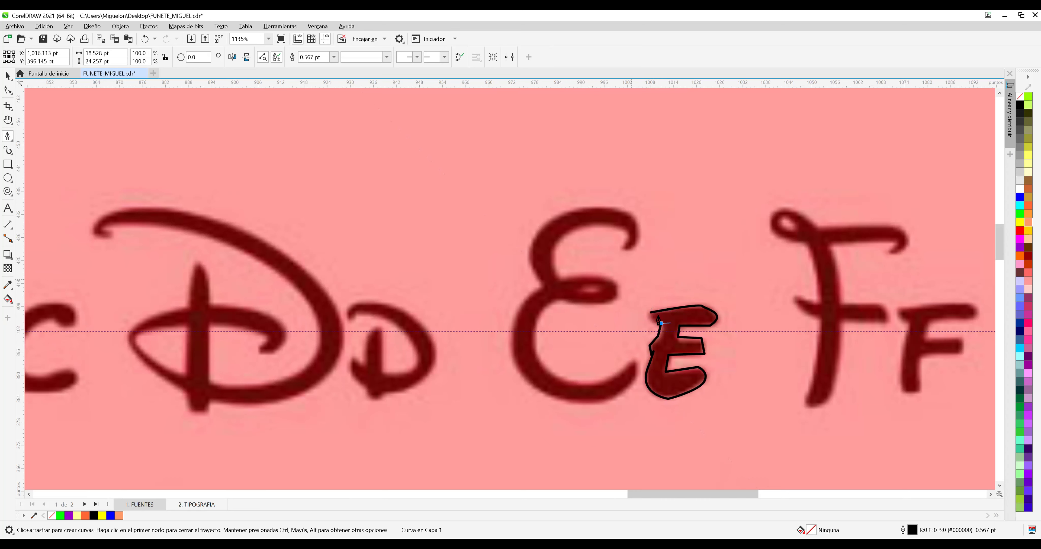
key(ctrl+z)
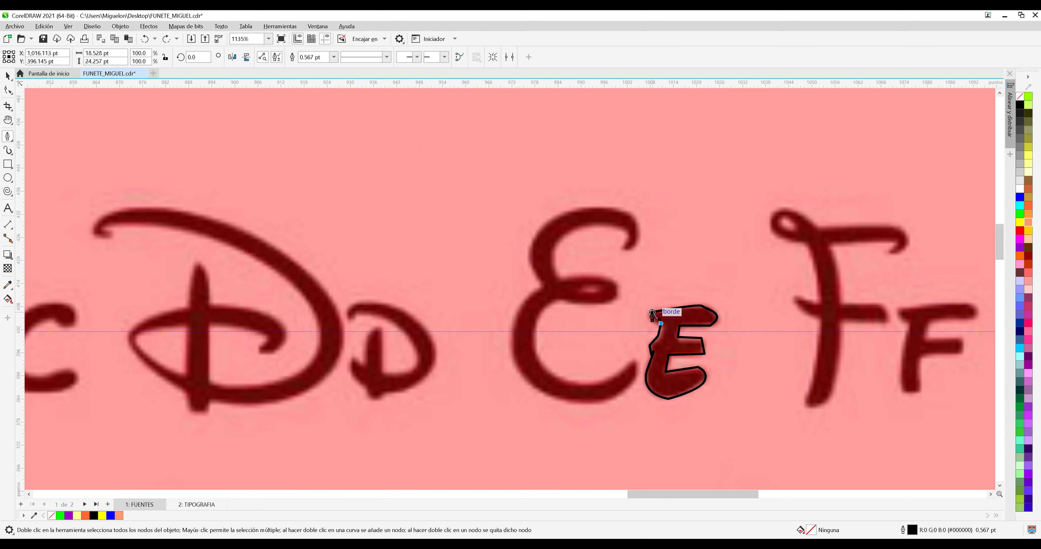
click(651, 313)
click(651, 313)
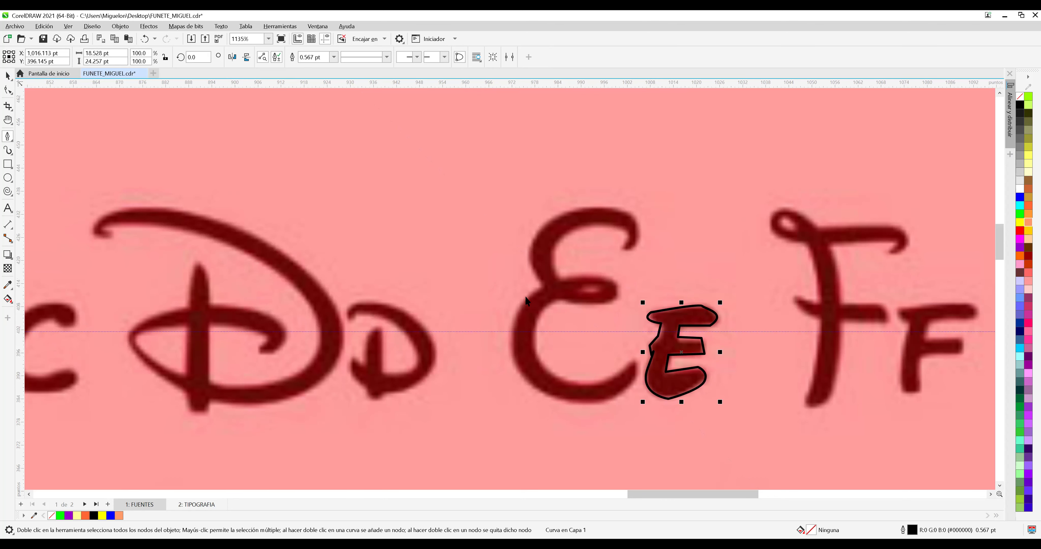
Copy the traced small E and switch to the TIPOGRAFIA page.
key(space)
click(701, 222)
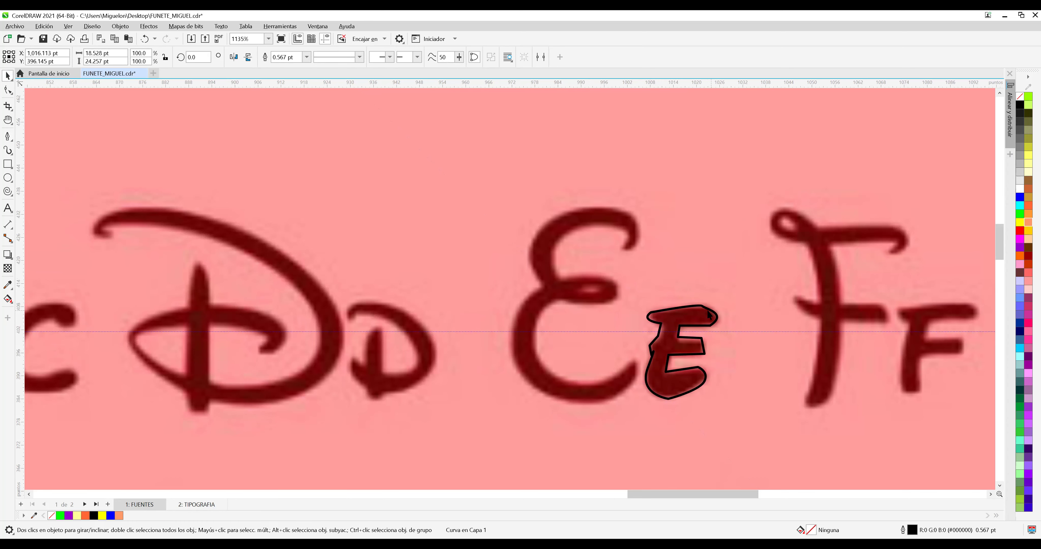
click(707, 314)
right_click(716, 315)
click(764, 99)
click(197, 504)
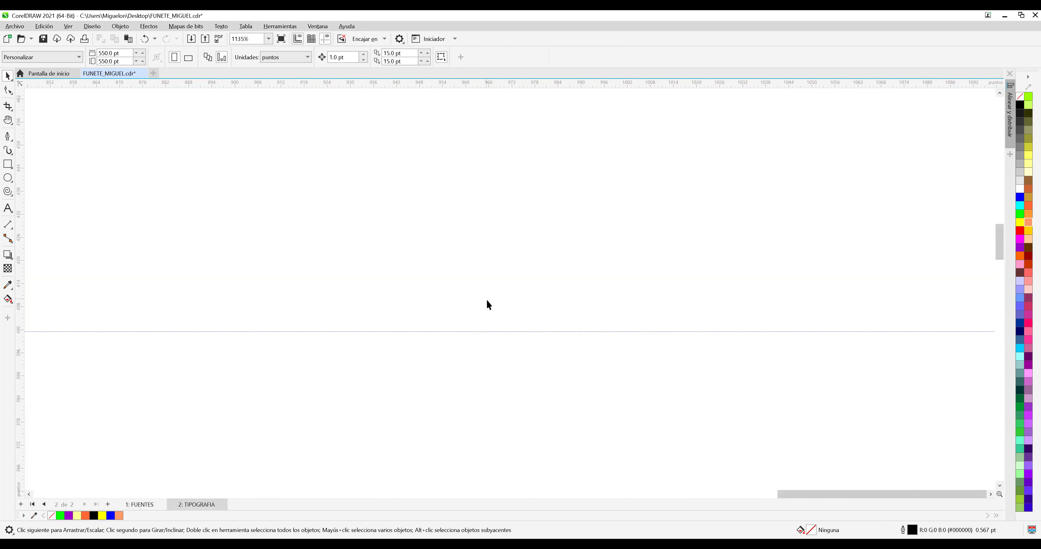
scroll(488, 305, down, 6)
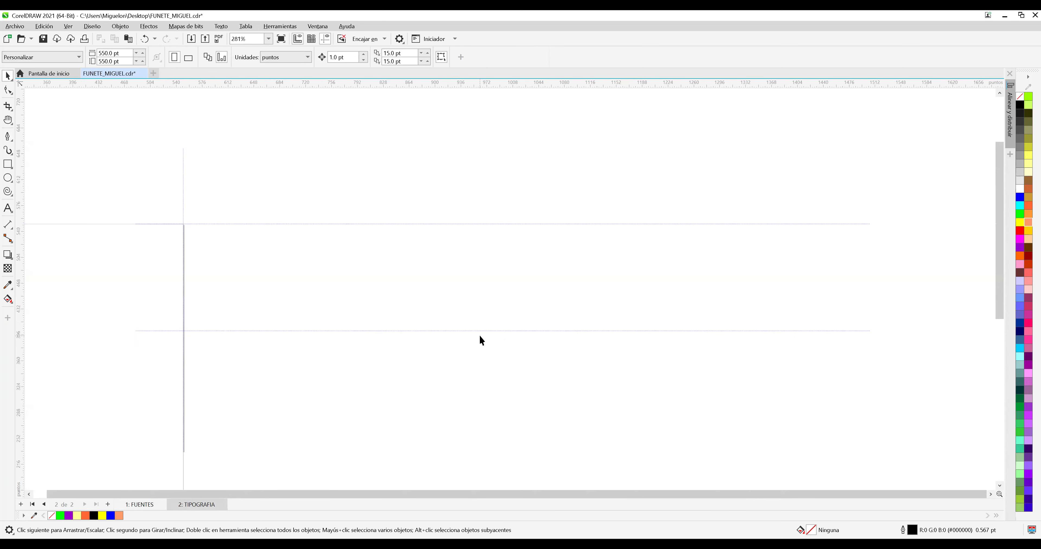
Paste the small E, enlarge it inside the page to about 161 by 211 pt, and fill it with brown.
scroll(481, 340, down, 3)
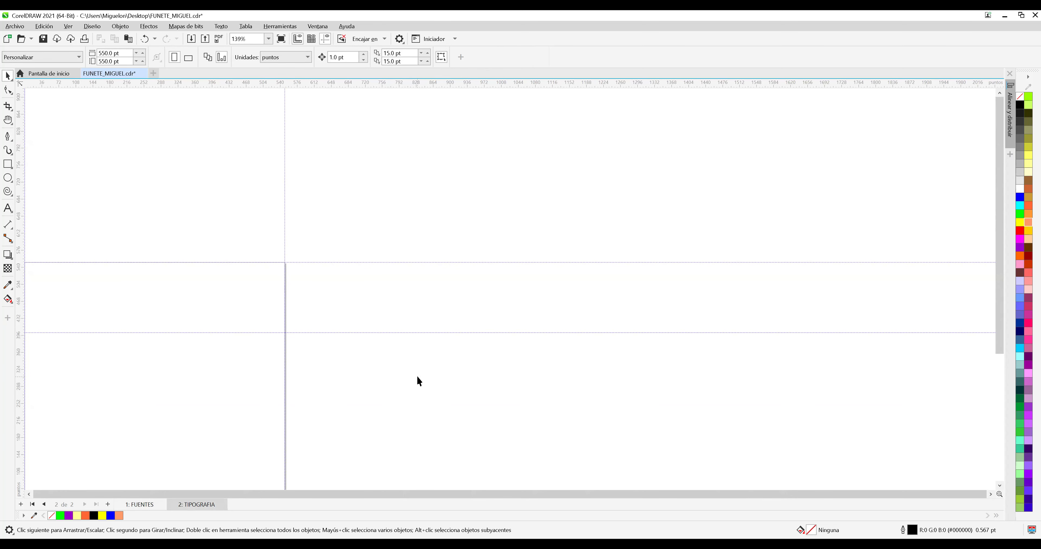
click(273, 86)
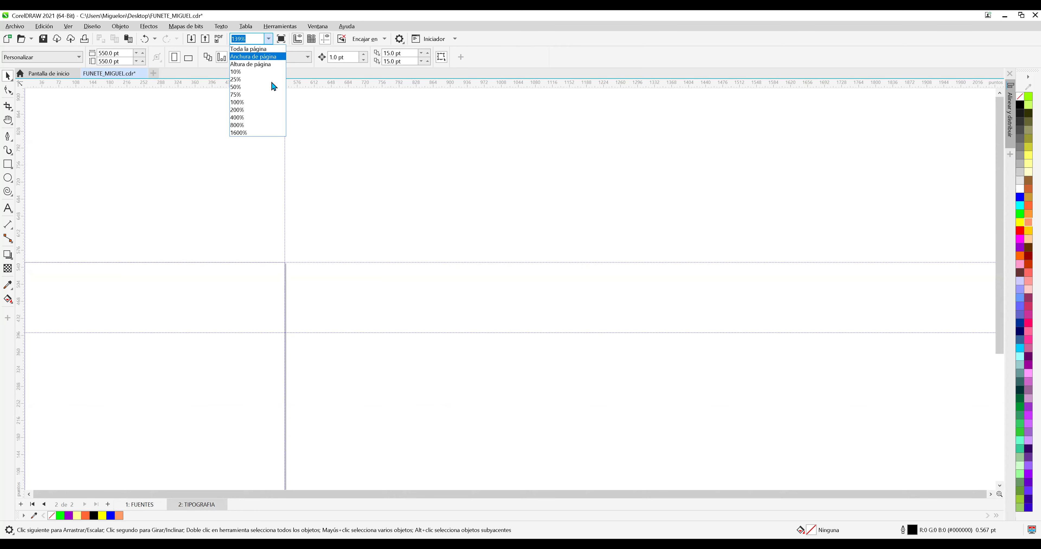
key(Return)
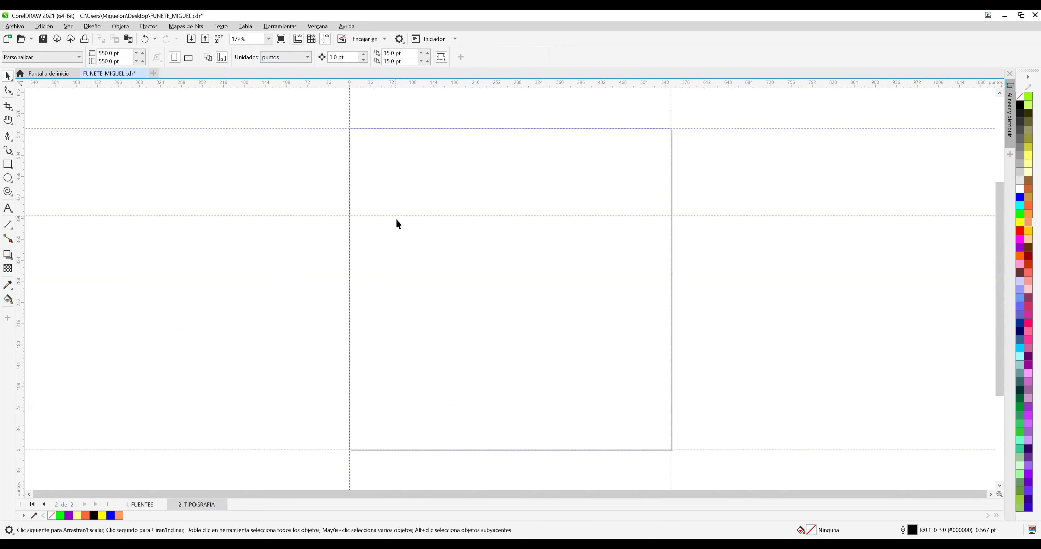
key(ctrl+v)
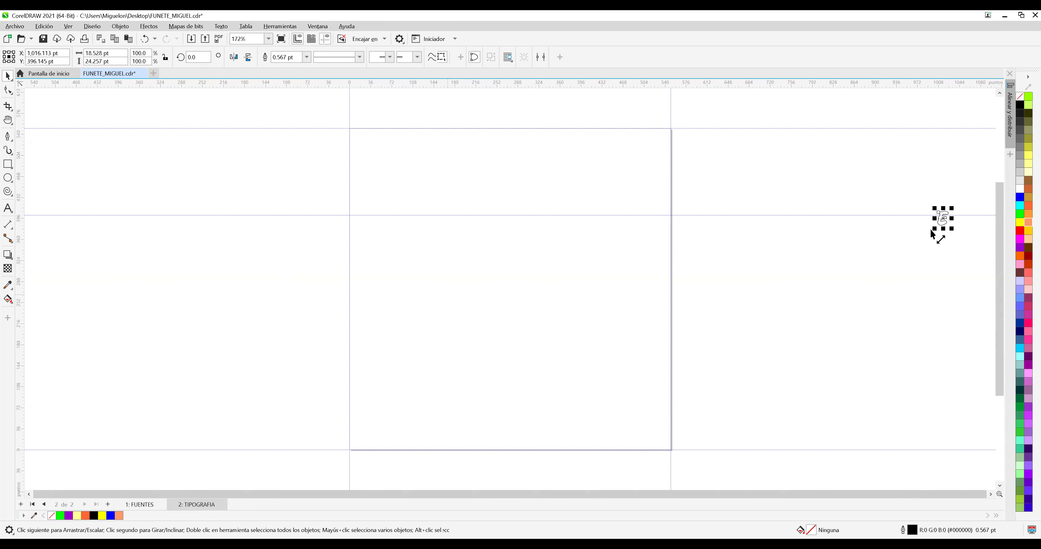
drag(933, 229, 485, 337)
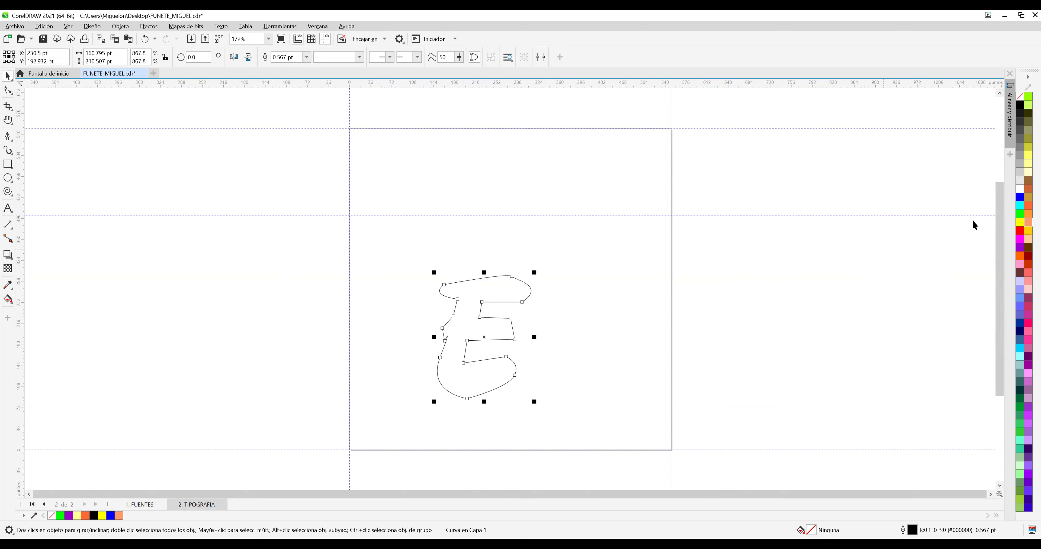
click(1028, 182)
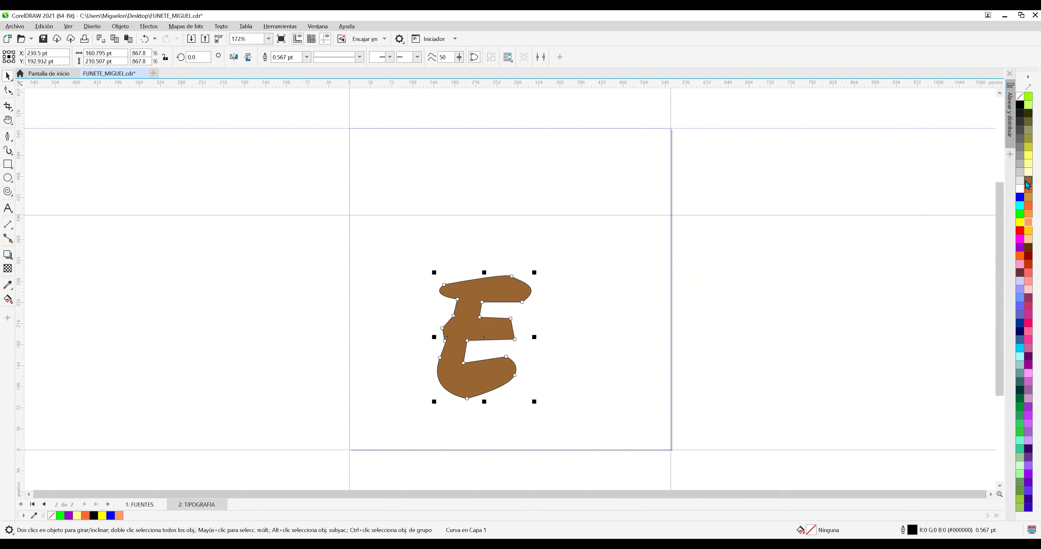
Scale the small E to about 306 by 401 pt between the x-height guide and baseline, and shift it slightly right.
drag(534, 274, 631, 217)
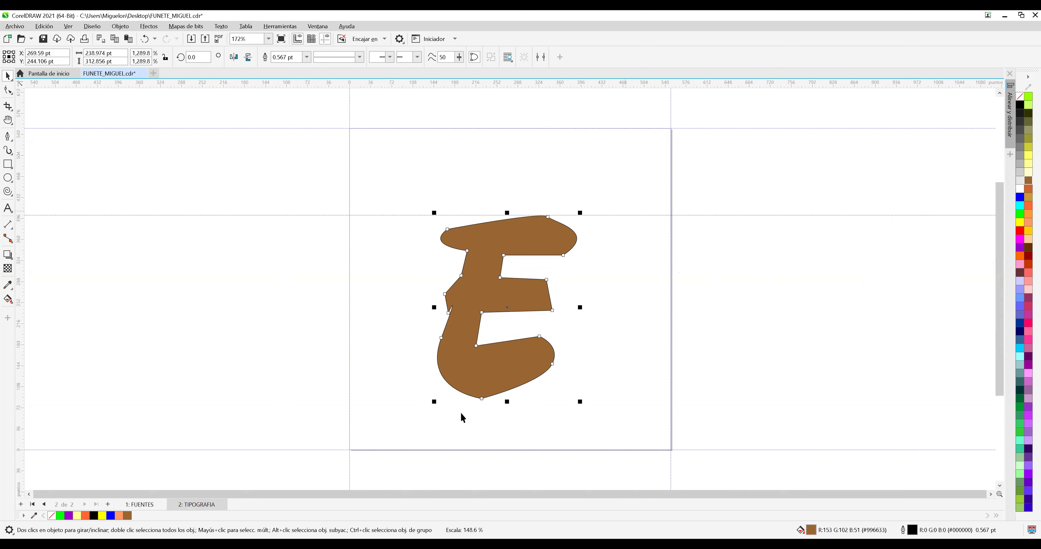
drag(434, 404, 403, 453)
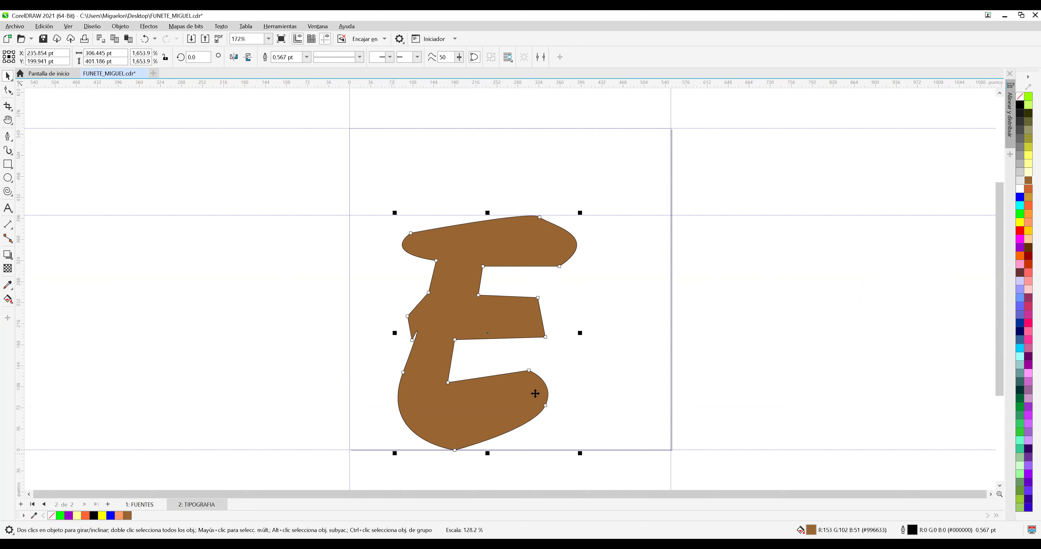
drag(519, 395, 535, 396)
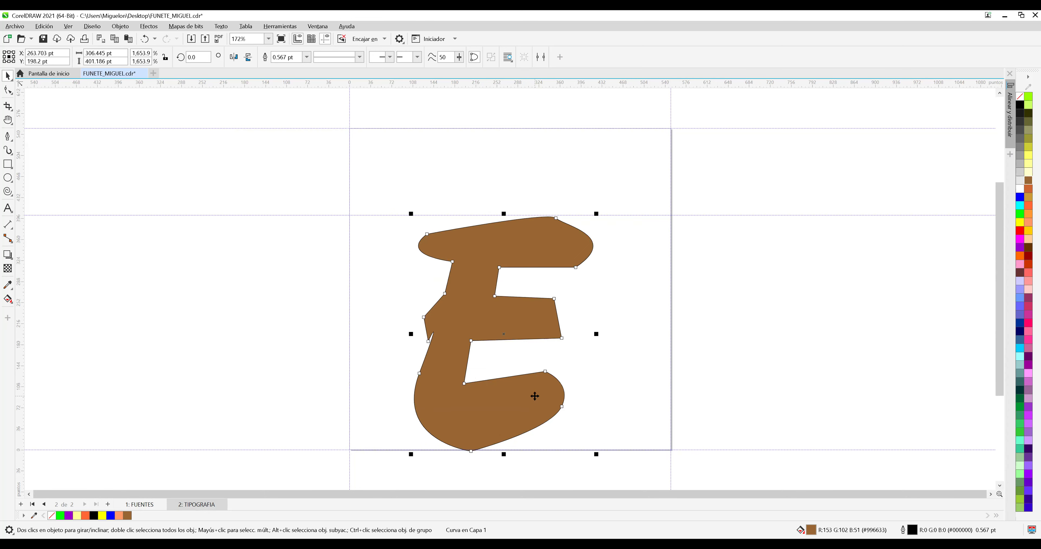
Export the small E as a TrueType font, replacing the existing FUENTE_MIGUEL file on the desktop.
click(723, 404)
click(557, 400)
click(15, 27)
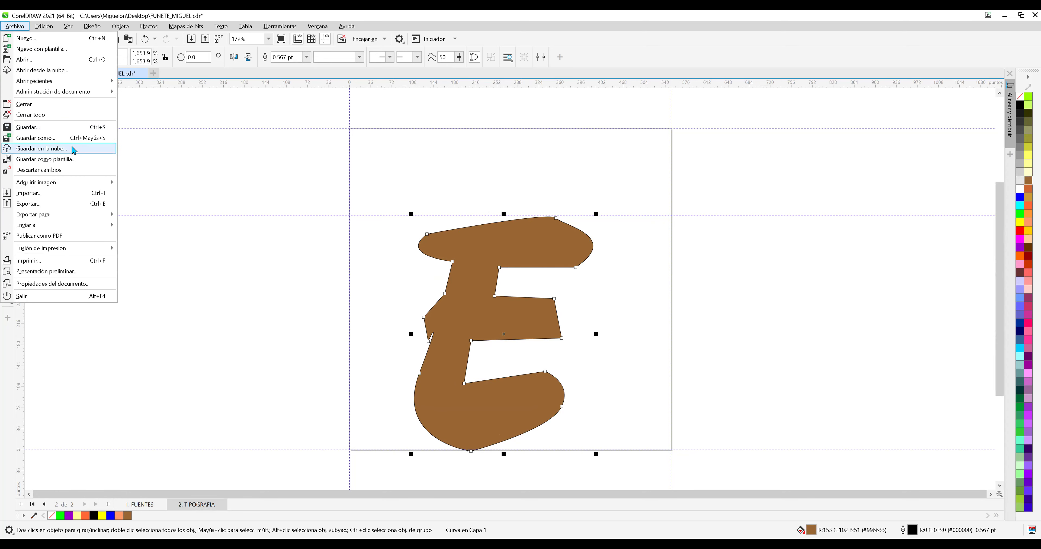
click(78, 204)
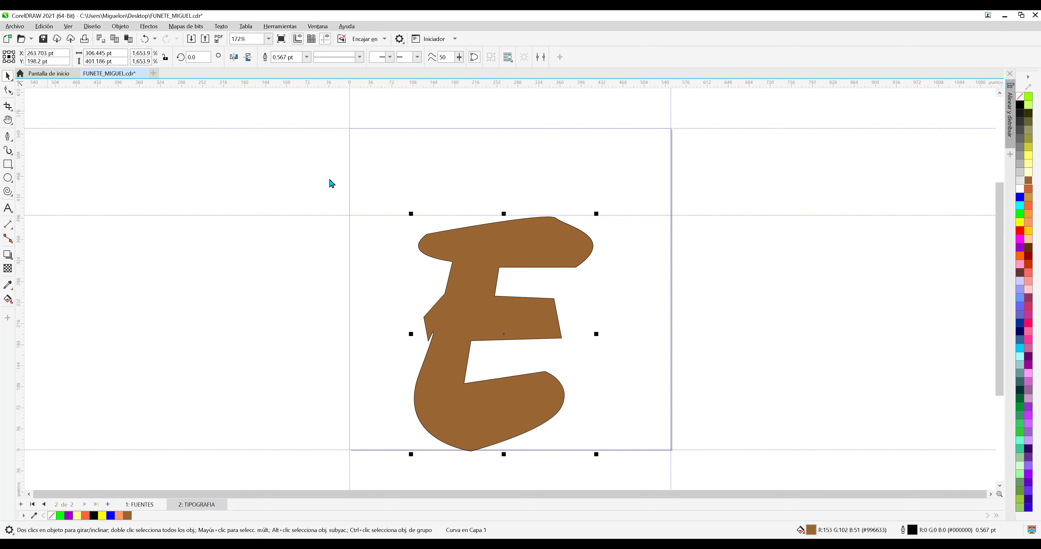
click(170, 95)
click(232, 245)
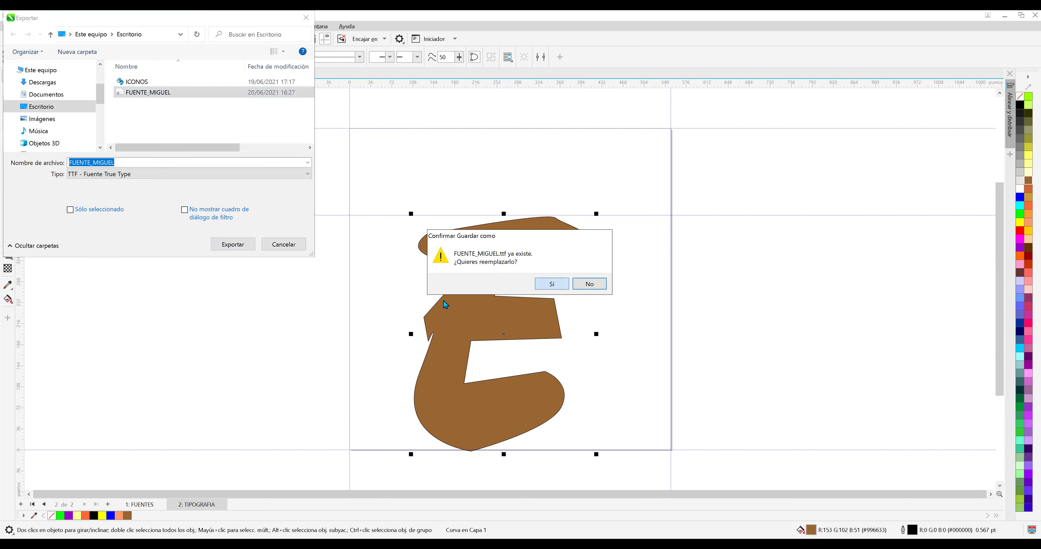
click(552, 283)
Assign the glyph to the lowercase e, character number 101, in the ANGEL font family.
drag(634, 222, 643, 284)
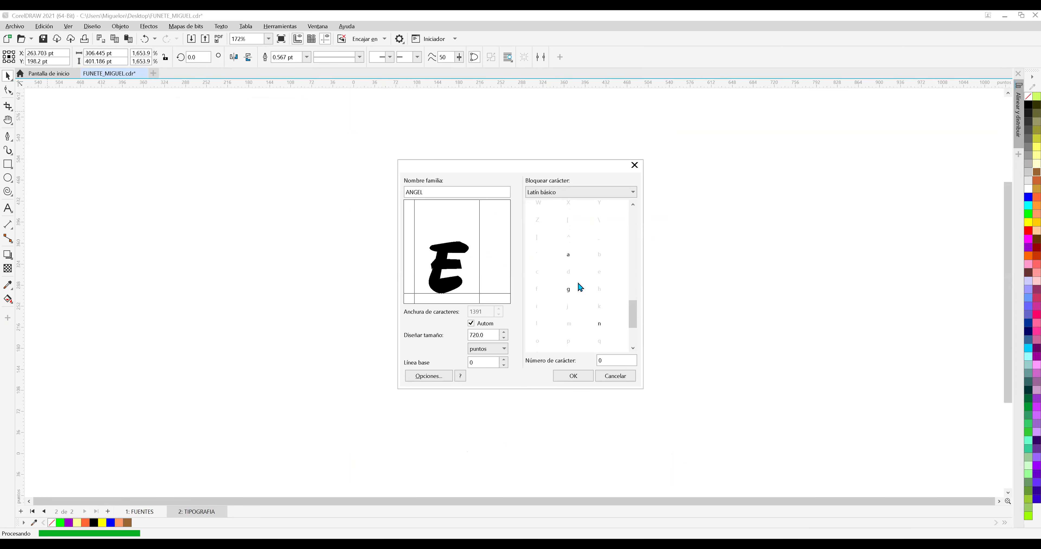
click(600, 278)
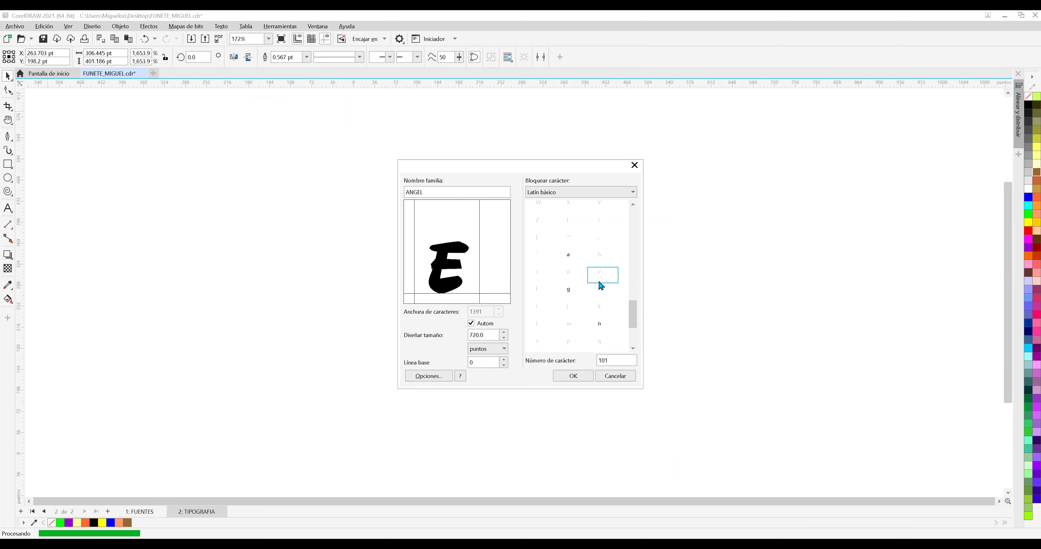
click(574, 376)
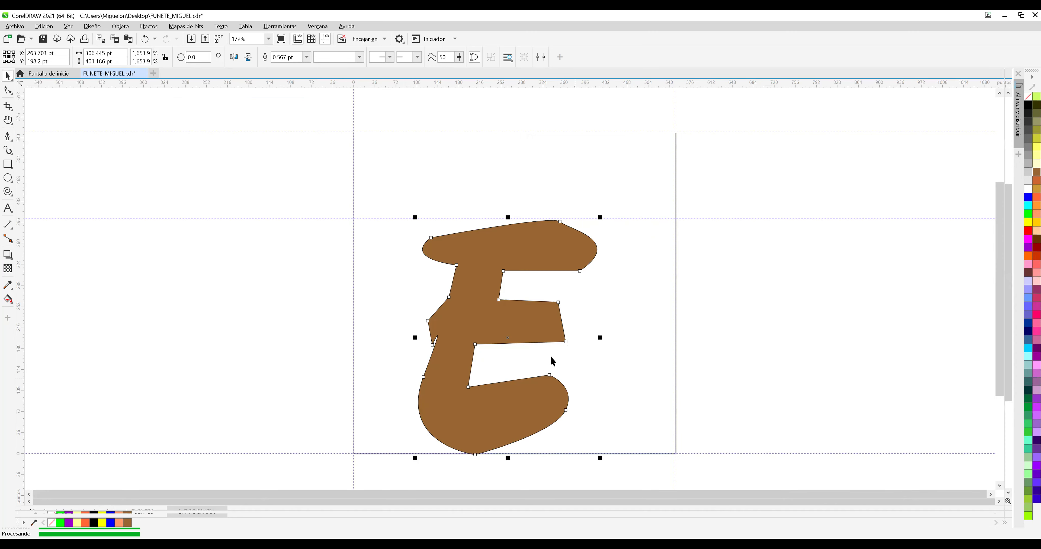
Save the document and delete the exported E from the TIPOGRAFIA page.
click(179, 125)
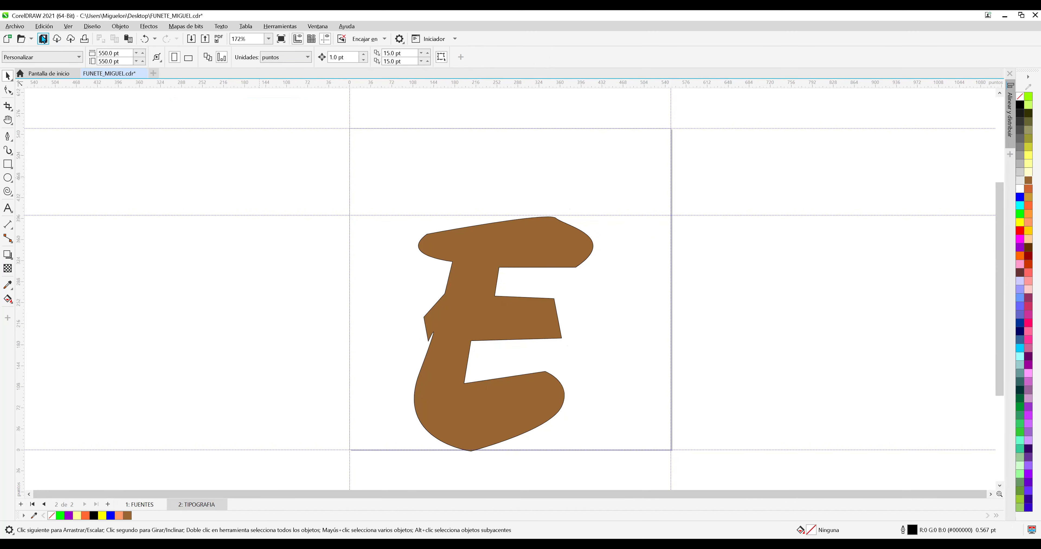
click(44, 41)
click(454, 244)
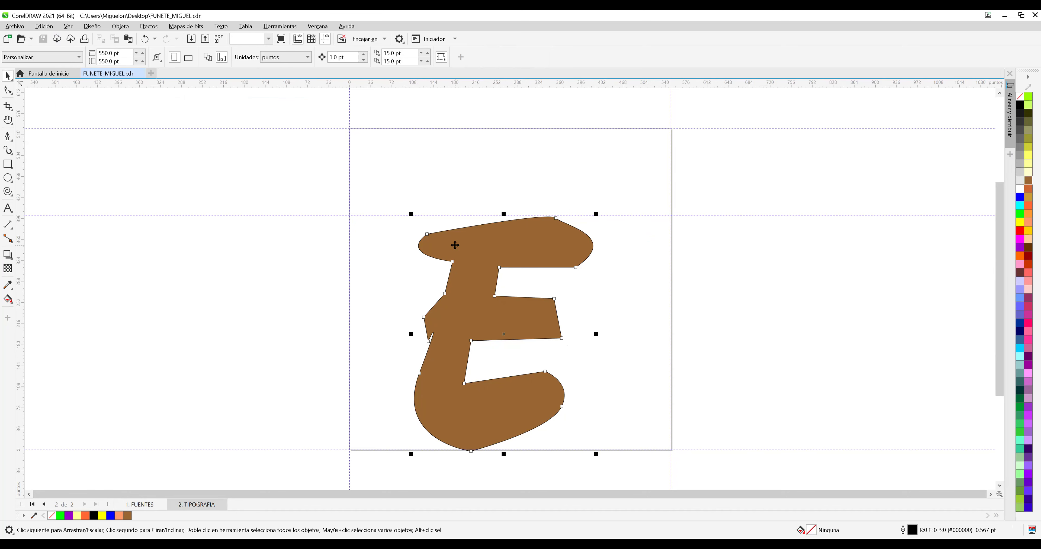
key(Delete)
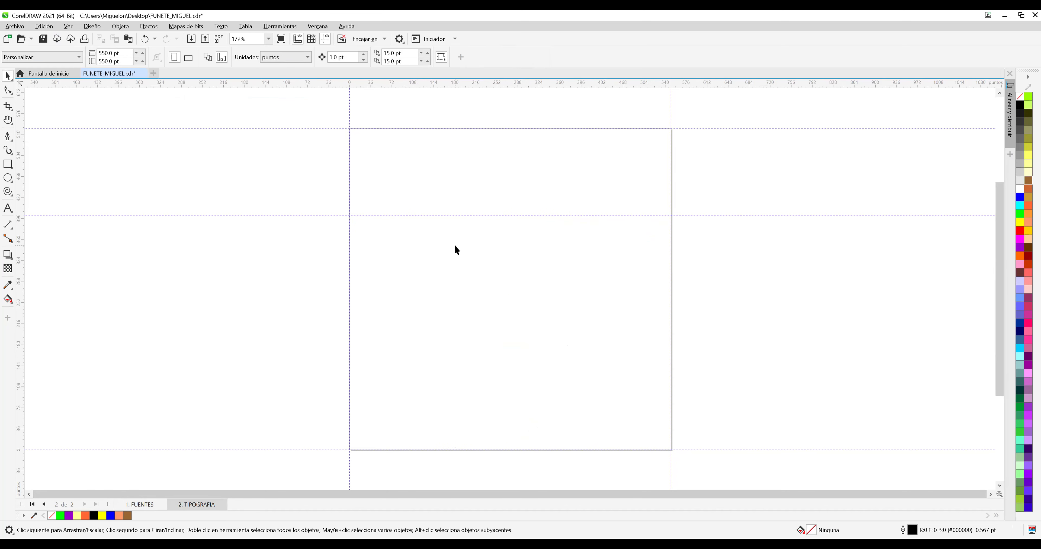
On the FUENTES page, trace the small L's outer stem with the Pen tool from its upper tip to its base.
click(154, 505)
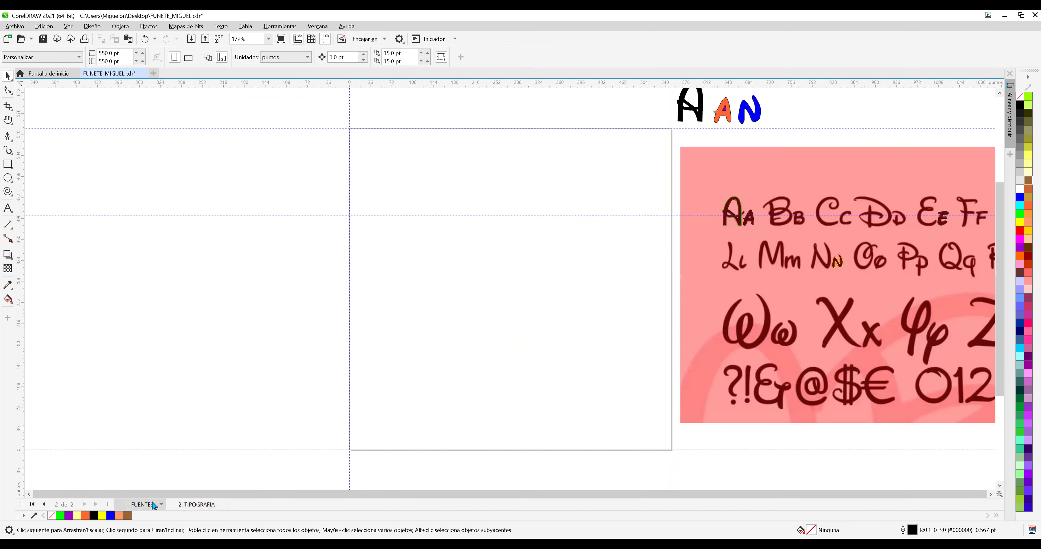
scroll(746, 246, up, 5)
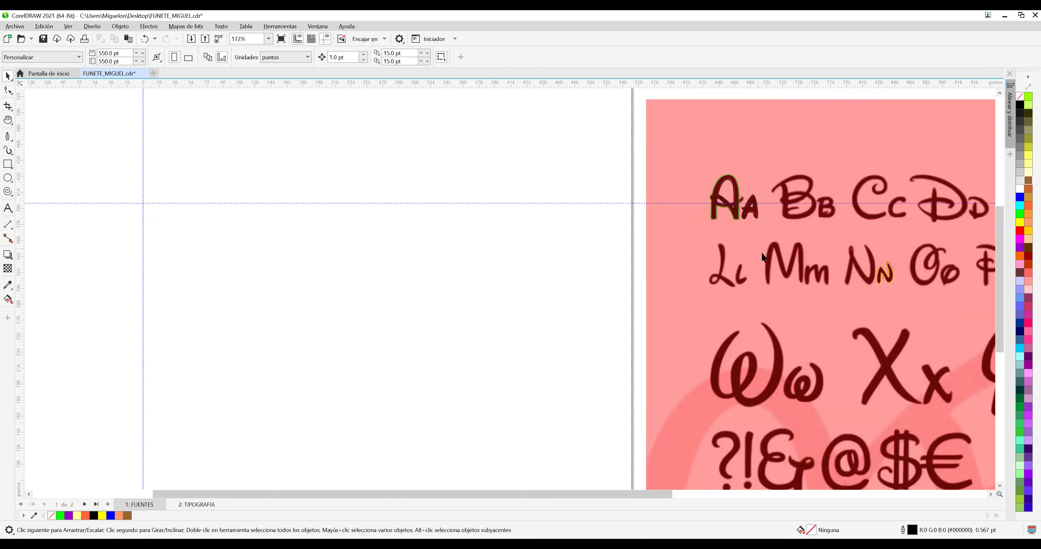
scroll(731, 295, up, 10)
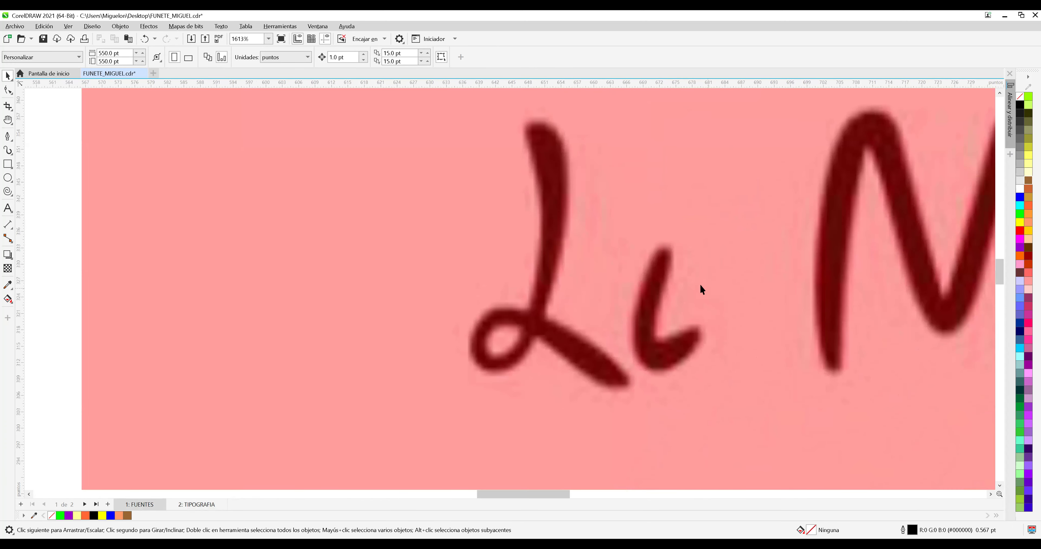
click(7, 137)
click(652, 246)
mouse_move(628, 320)
mouse_down()
mouse_move(620, 360)
mouse_move(661, 397)
mouse_move(659, 409)
mouse_up()
click(639, 384)
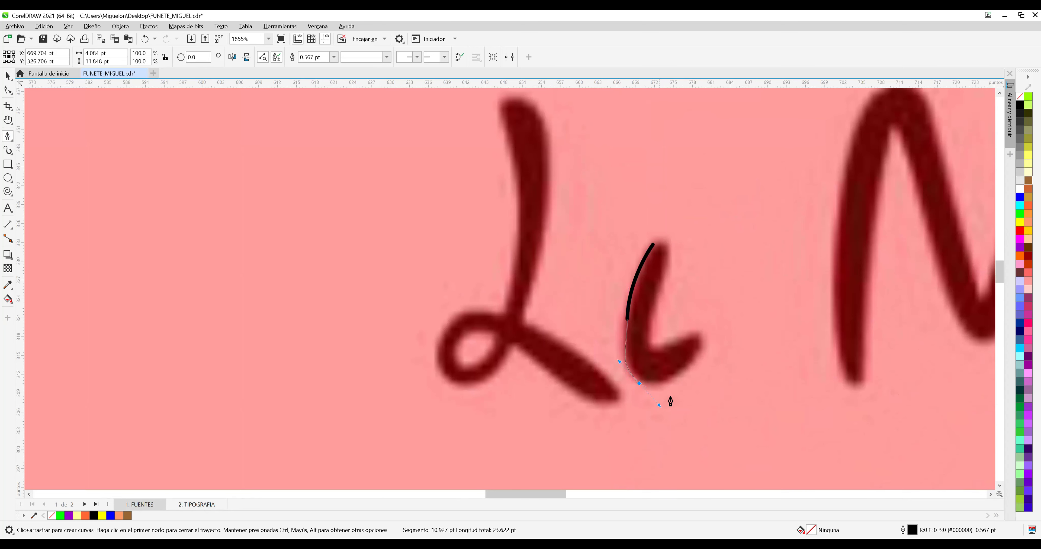
Continue the small L's outline around the foot's tip and inner corner, and close it along the inner stem.
click(702, 348)
drag(665, 344, 626, 368)
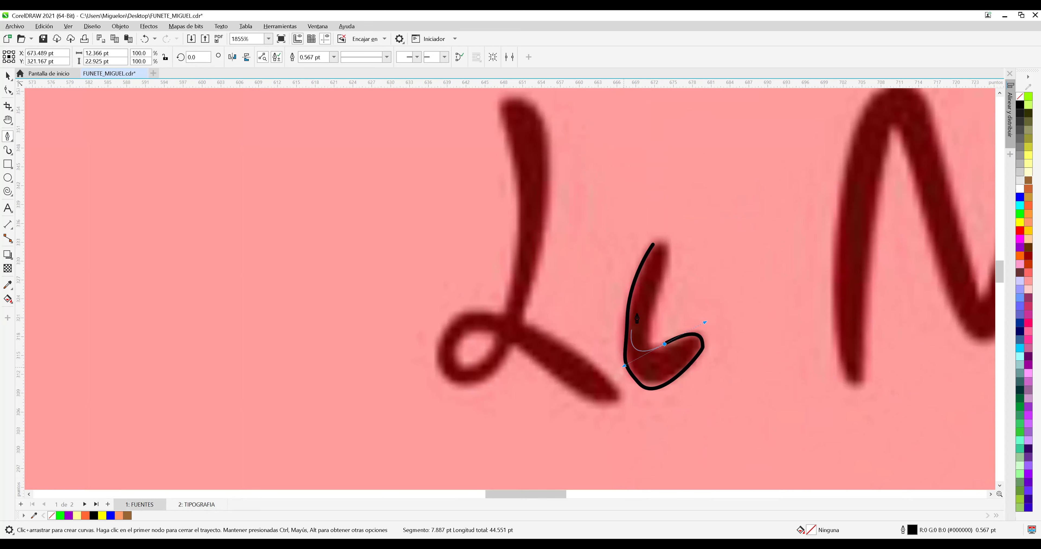
drag(662, 292, 681, 226)
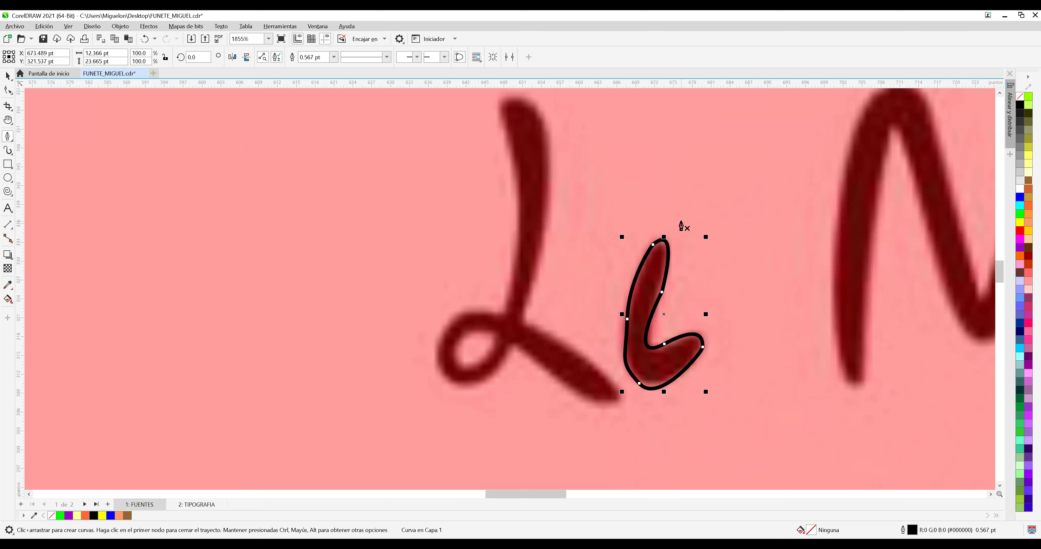
click(11, 89)
scroll(689, 380, up, 2)
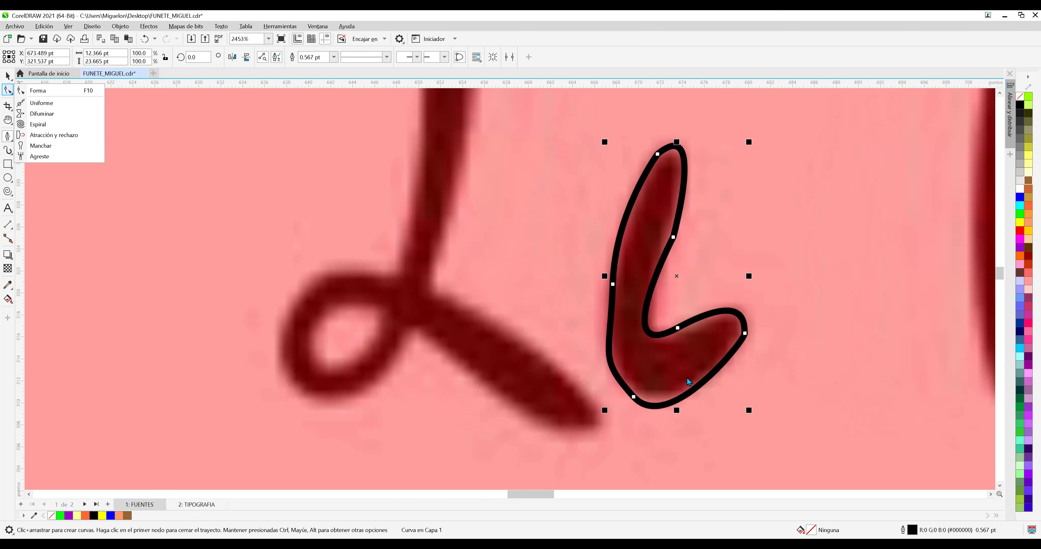
click(678, 329)
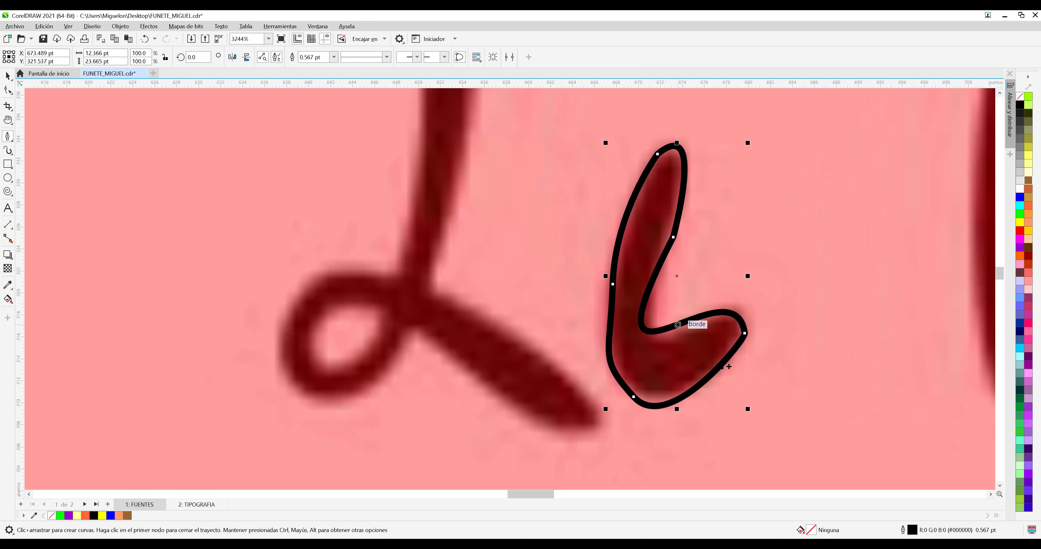
key(ctrl+z)
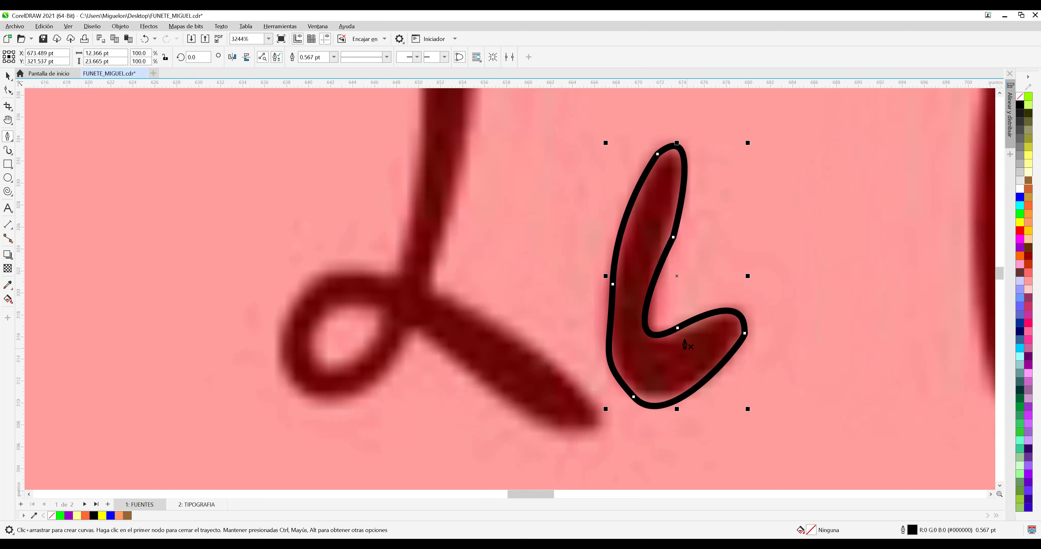
Move the small L's inner-corner node slightly right with the Shape tool and shorten its handle to fit the letter.
click(8, 90)
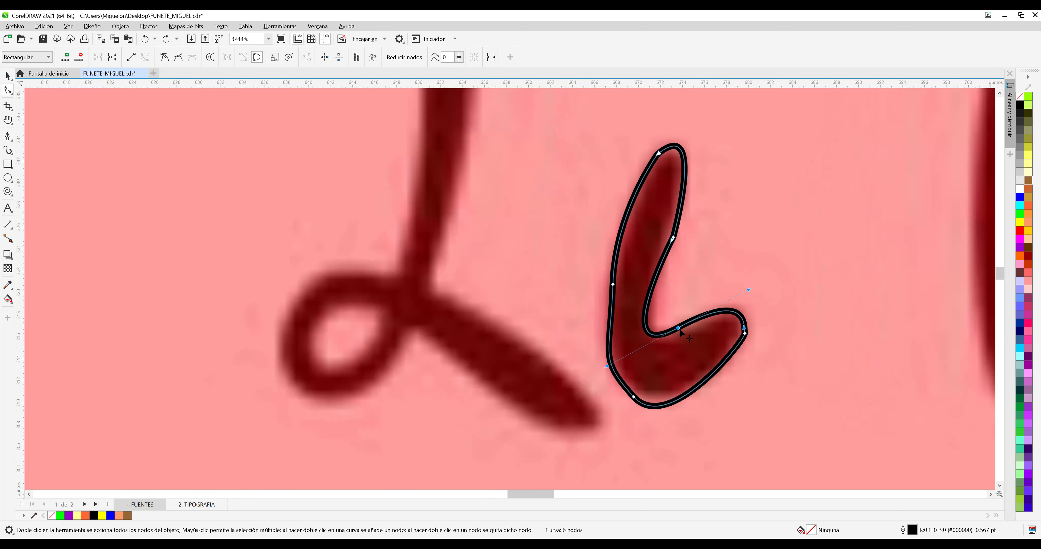
drag(679, 331, 686, 331)
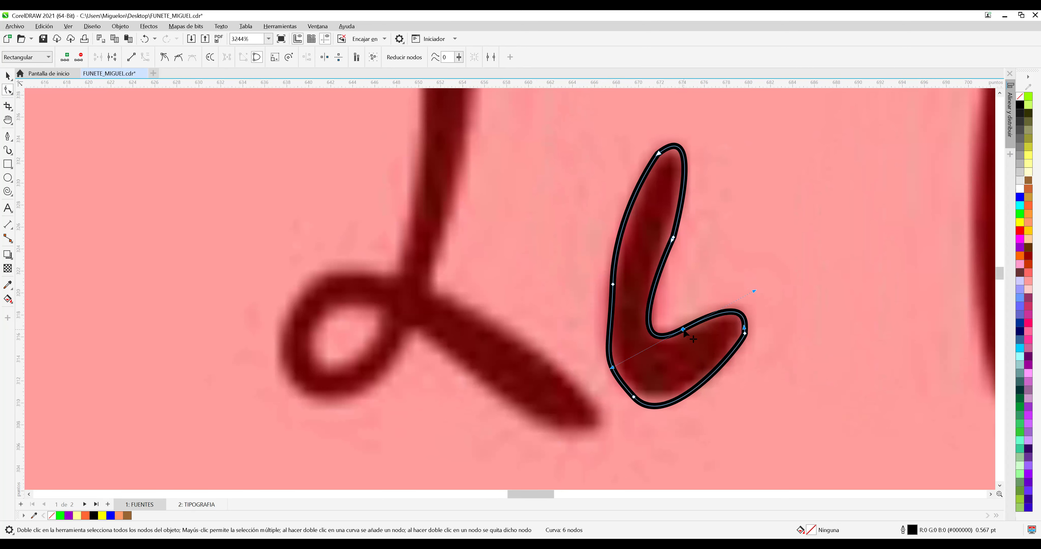
right_click(719, 410)
click(716, 406)
drag(610, 370, 625, 365)
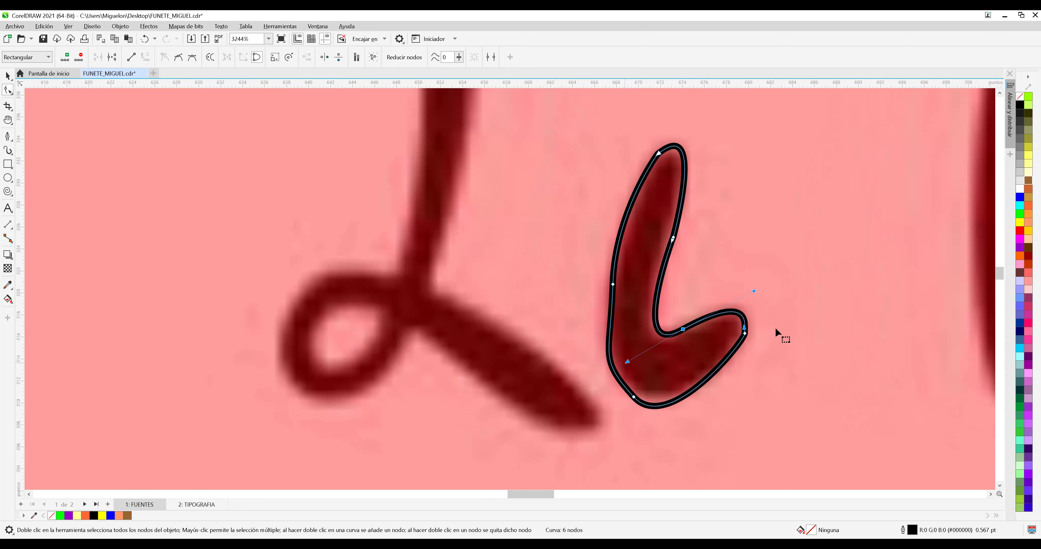
Adjust the nodes and handles at the small L's base, foot tip and outer side to match the sample letter.
drag(633, 397, 635, 396)
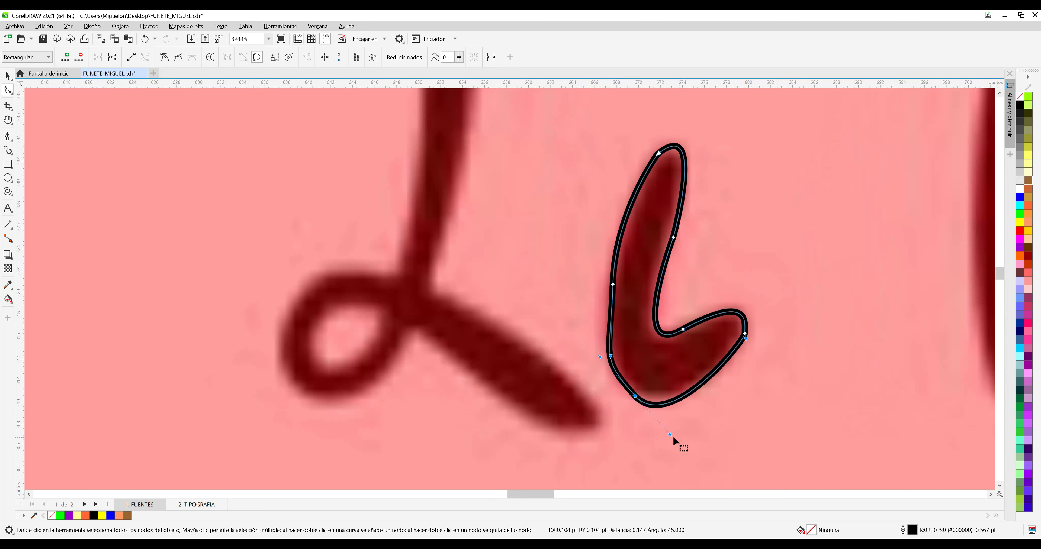
drag(669, 433, 663, 414)
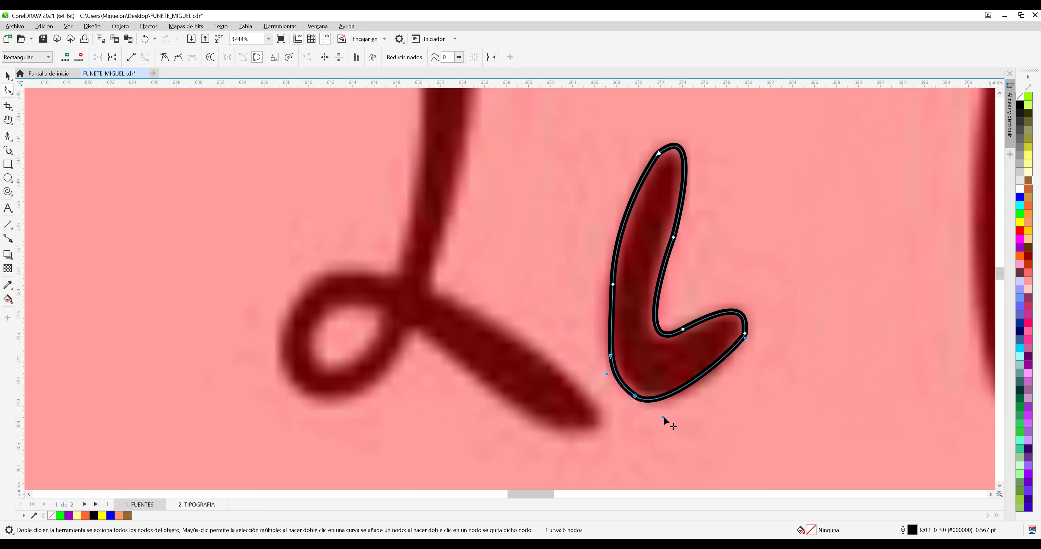
click(745, 334)
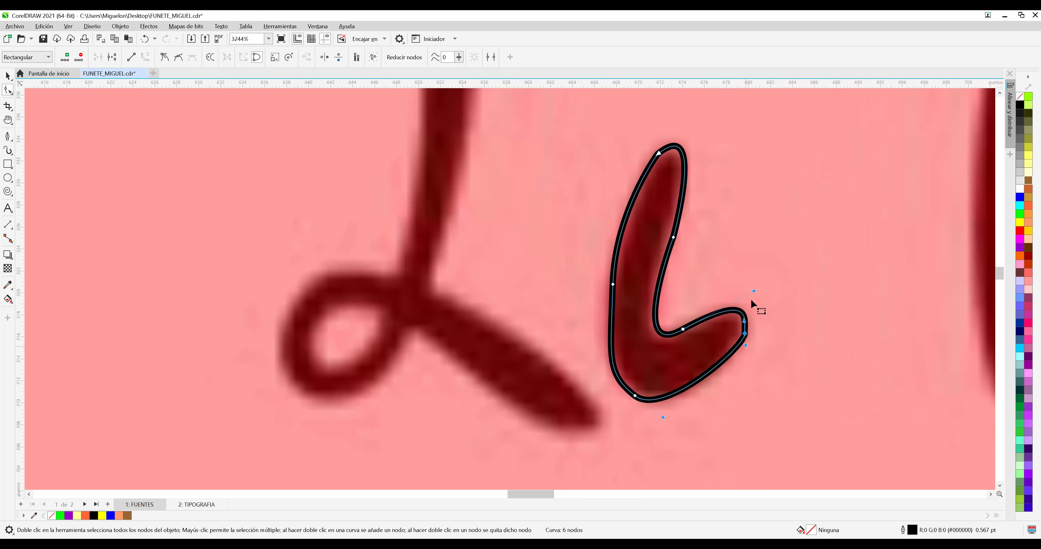
drag(754, 290, 747, 297)
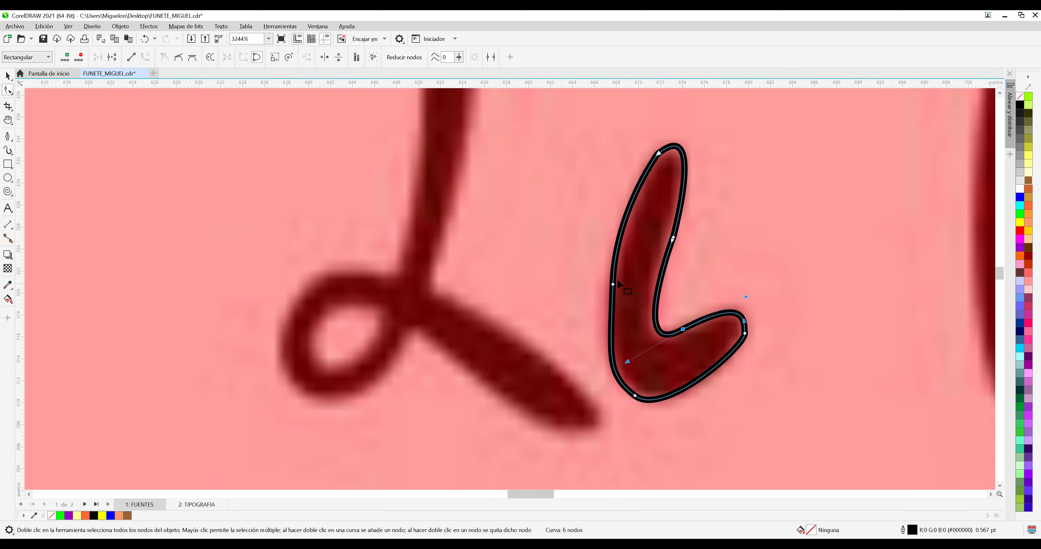
click(613, 284)
drag(620, 367, 603, 354)
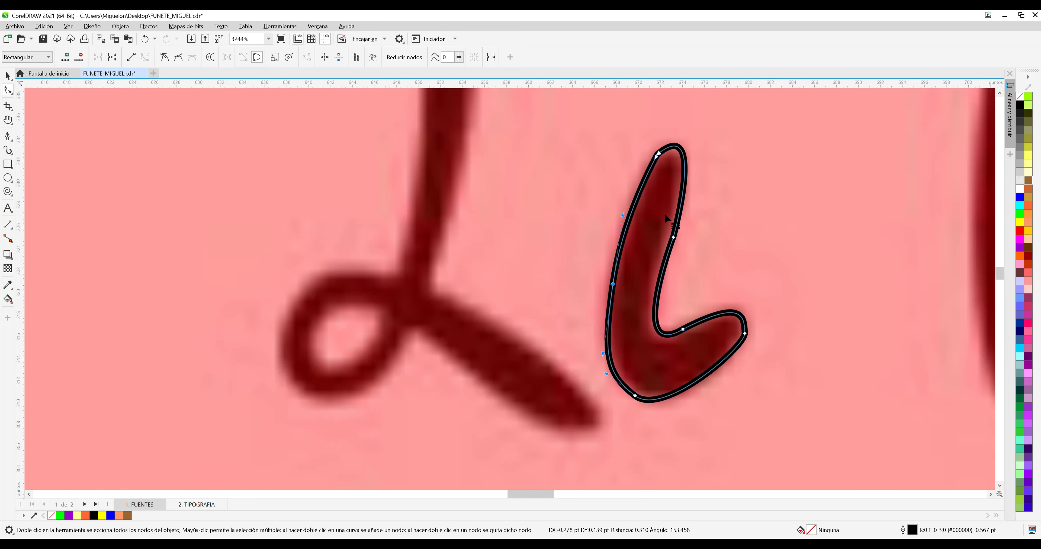
Adjust the nodes and handles at the small L's inner stem, tip and outer side to match the sample letter.
click(673, 240)
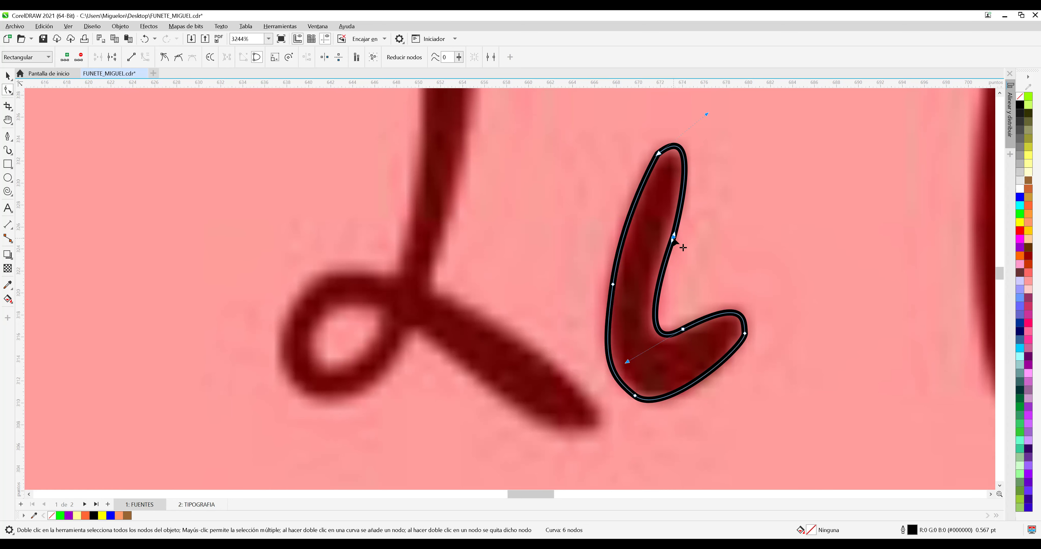
drag(674, 241, 669, 241)
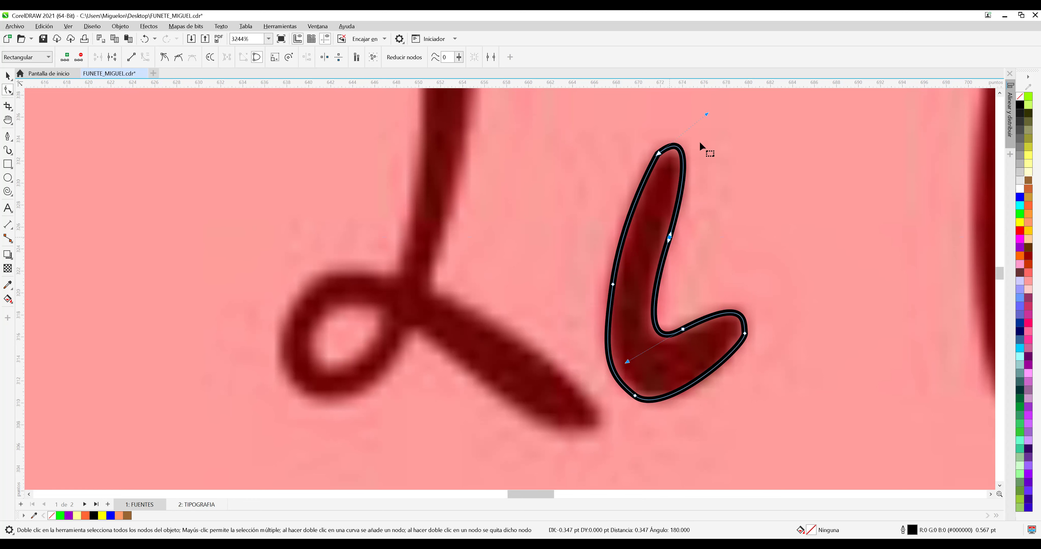
mouse_move(707, 115)
mouse_down()
mouse_move(694, 116)
mouse_move(701, 128)
mouse_up()
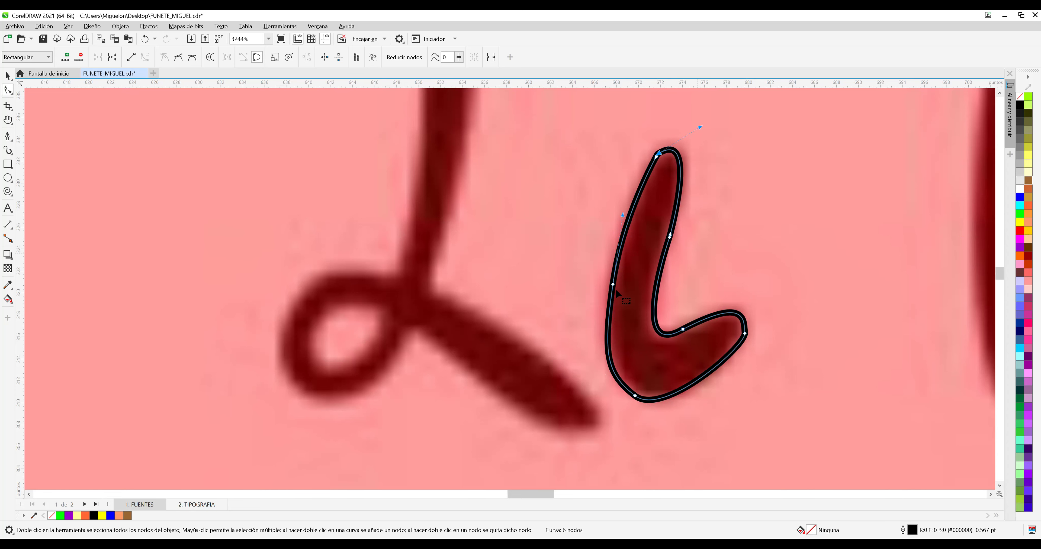
drag(614, 286, 618, 294)
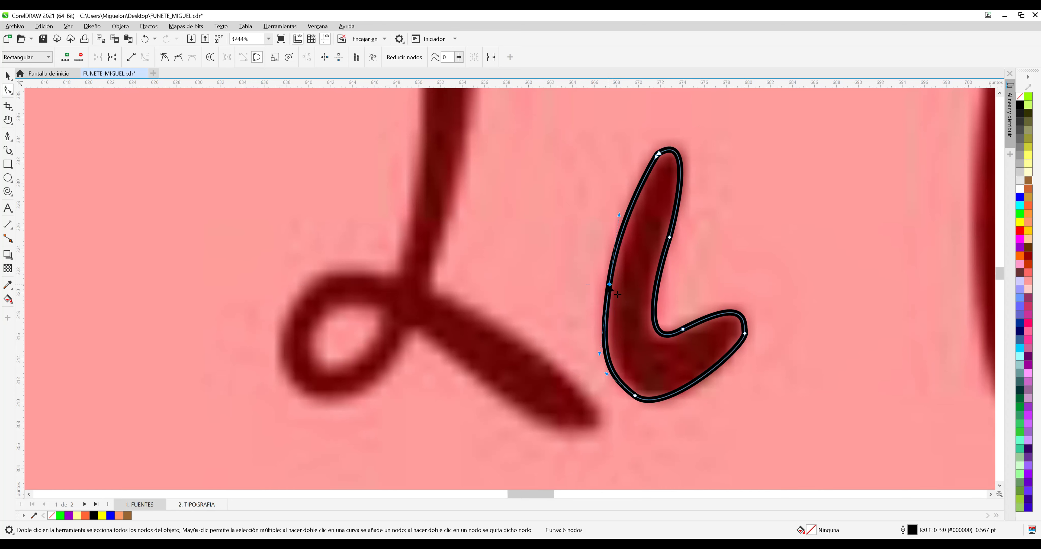
drag(599, 354, 596, 354)
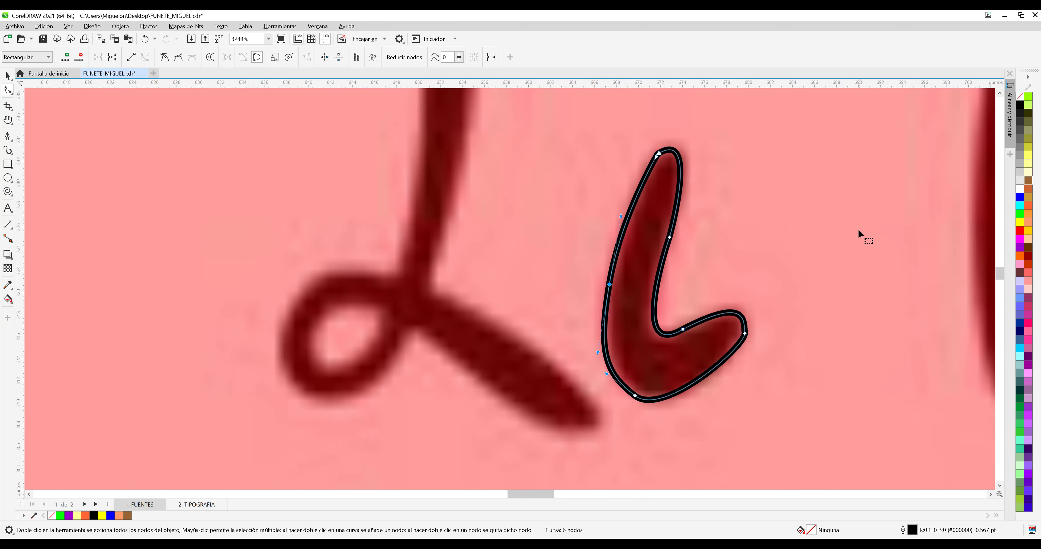
Save the document and copy the finished small L outline.
click(42, 40)
click(9, 75)
click(656, 168)
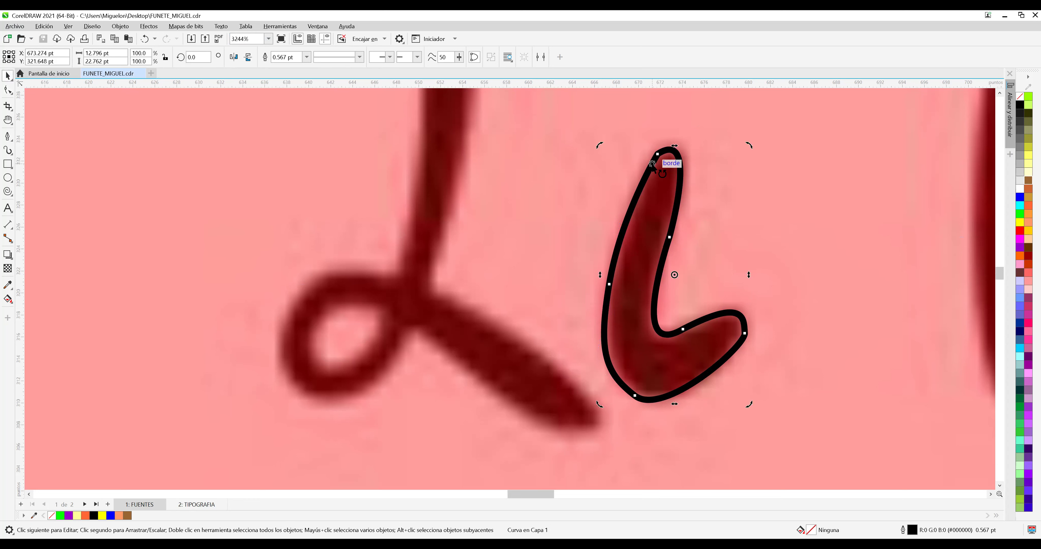
right_click(679, 195)
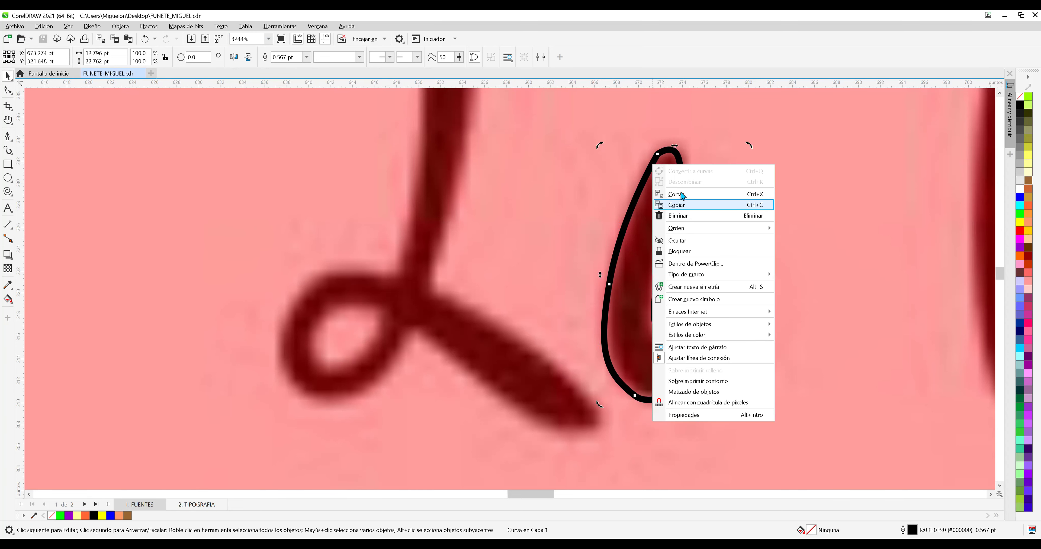
click(682, 205)
Paste the small L outline onto the TIPOGRAFIA page, with the whole page shown.
click(186, 505)
scroll(381, 397, down, 5)
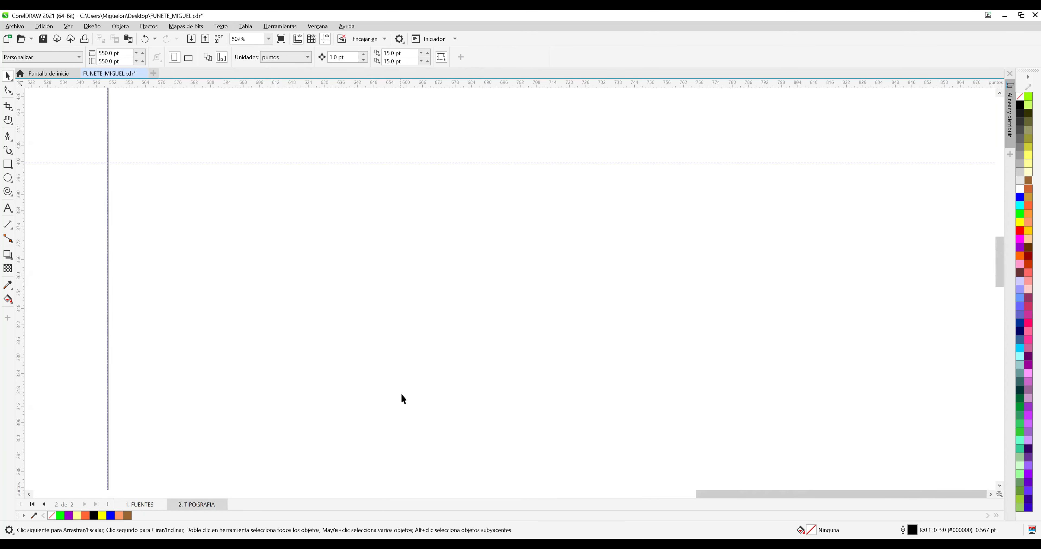
scroll(403, 399, down, 2)
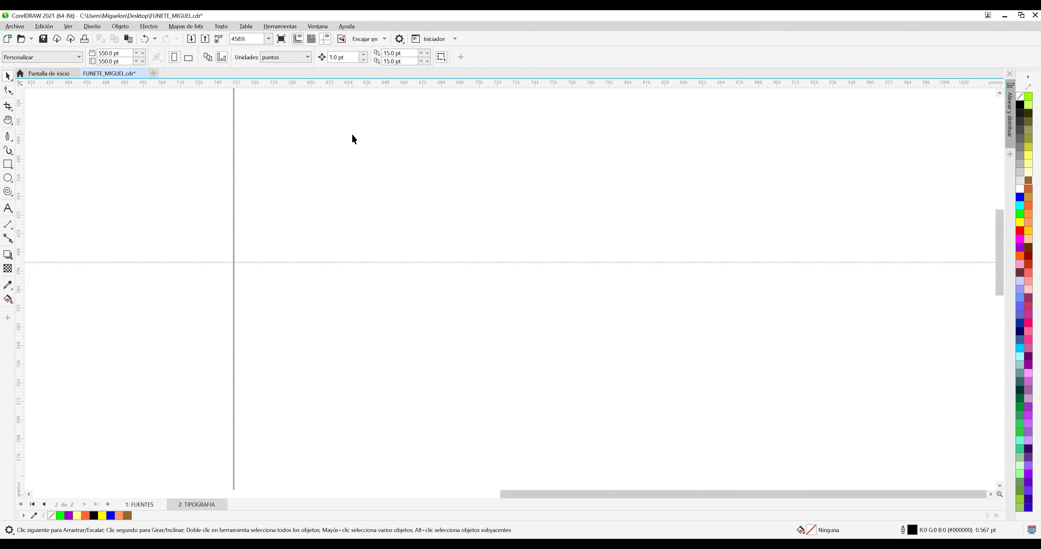
key(Tab)
key(alt+Down)
key(Down)
key(Down)
key(Up)
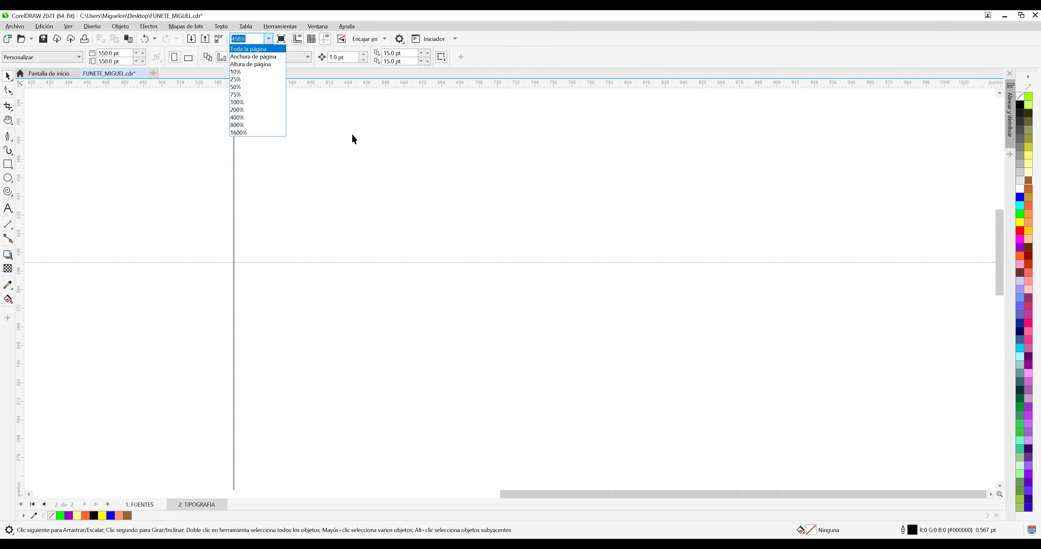
key(Return)
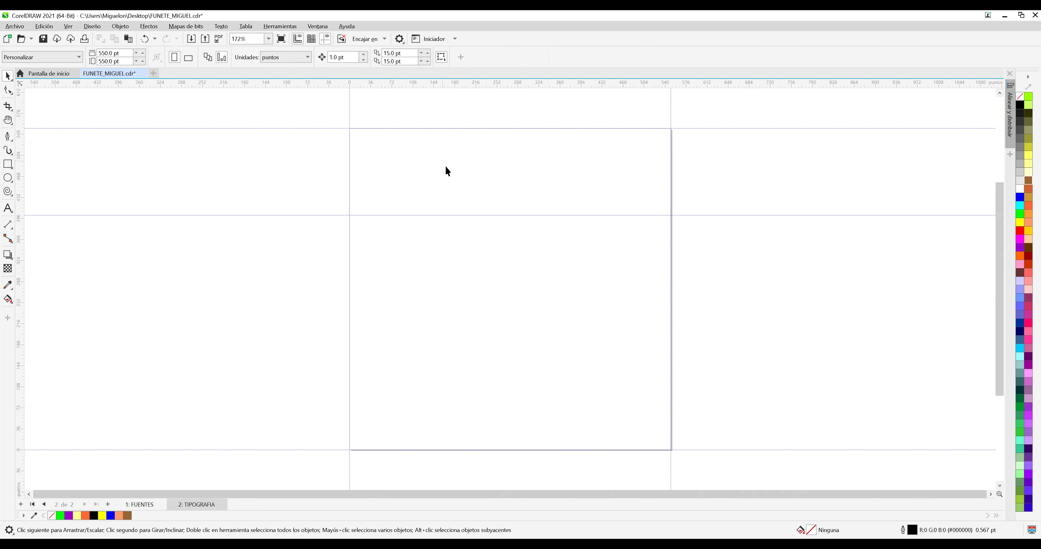
key(shift+F10)
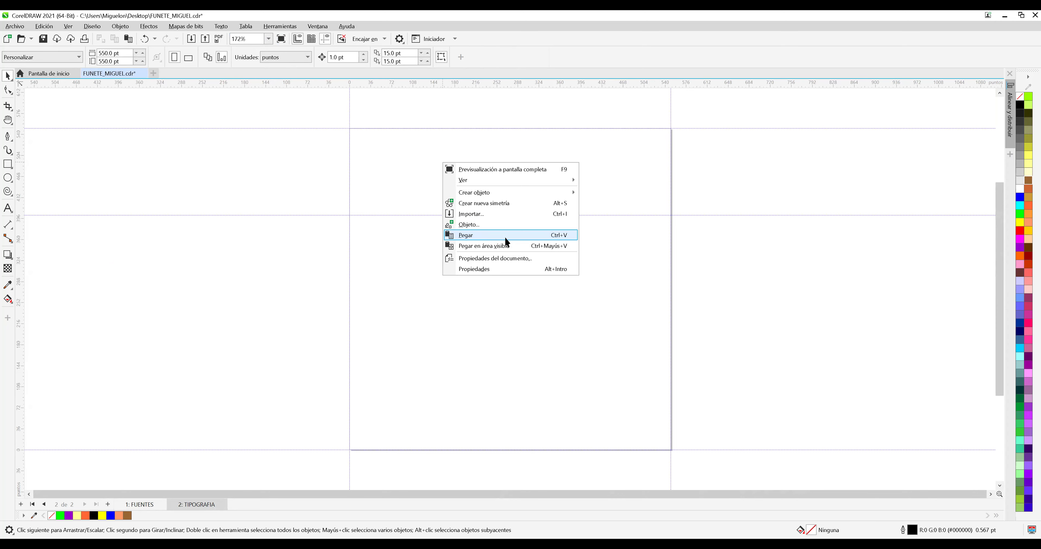
click(505, 235)
key(Escape)
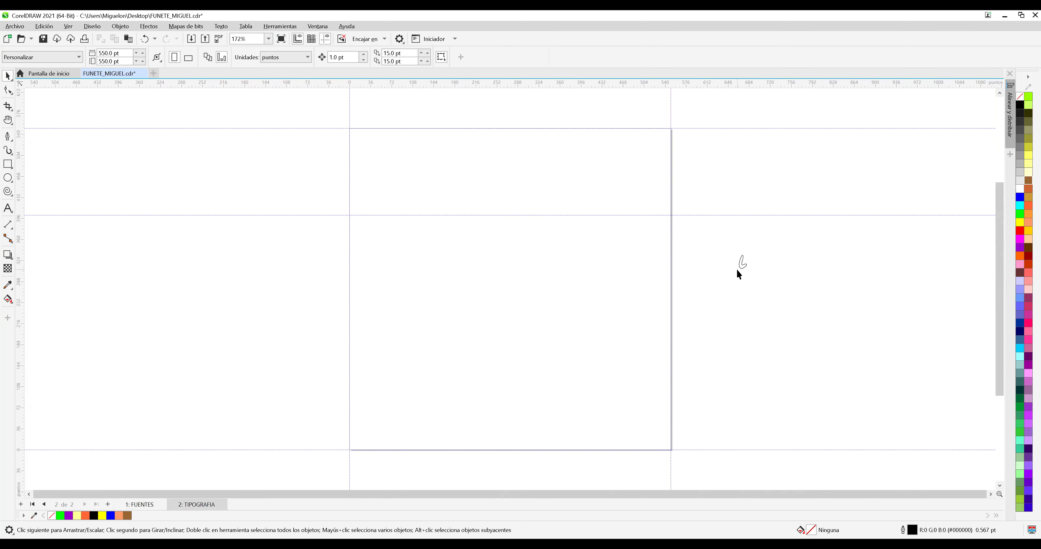
Place the small L on the baseline guide and scale it up to the middle guideline, about 225 by 399 pt.
click(741, 267)
drag(738, 276, 455, 396)
drag(507, 355, 450, 405)
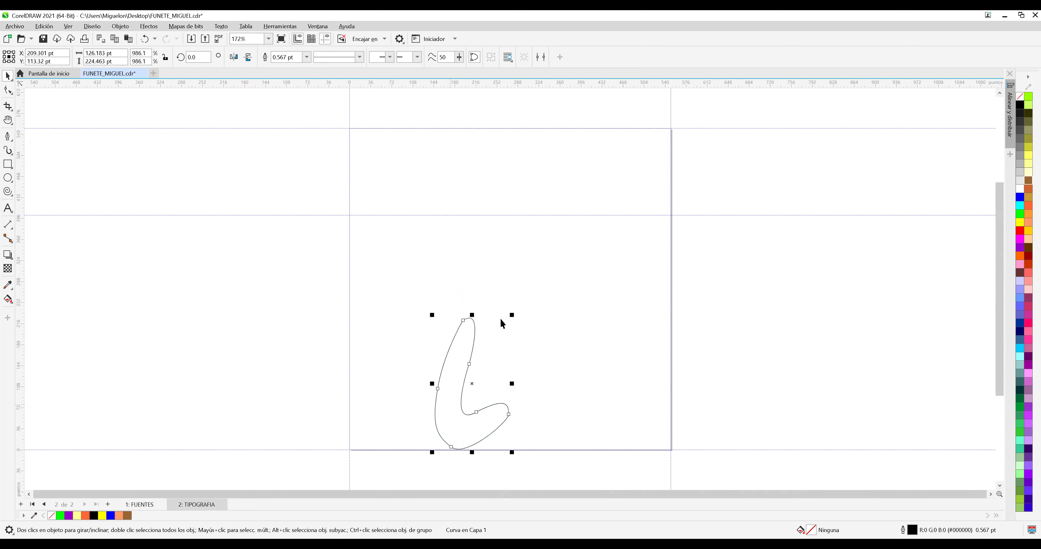
click(514, 316)
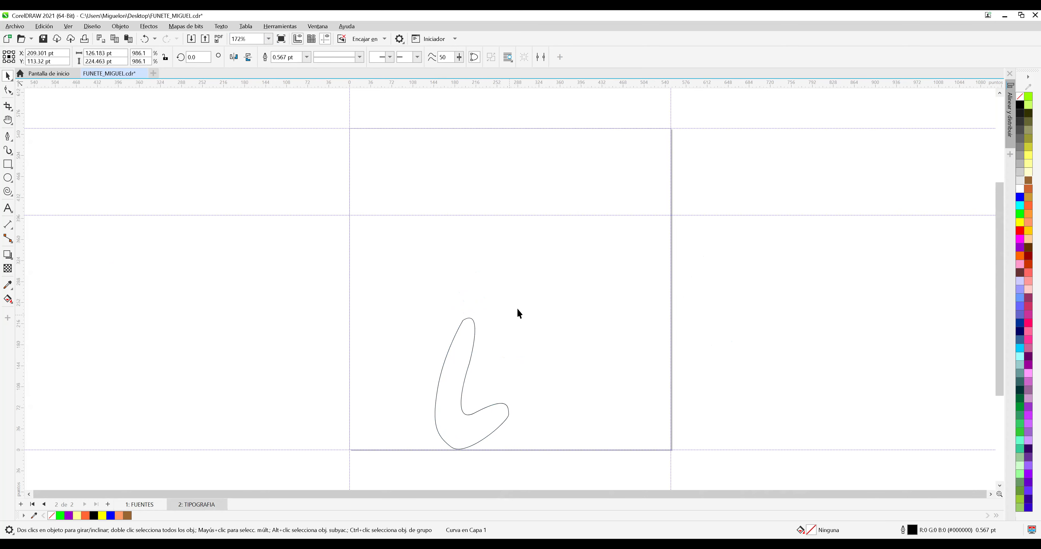
click(475, 341)
drag(615, 234, 643, 212)
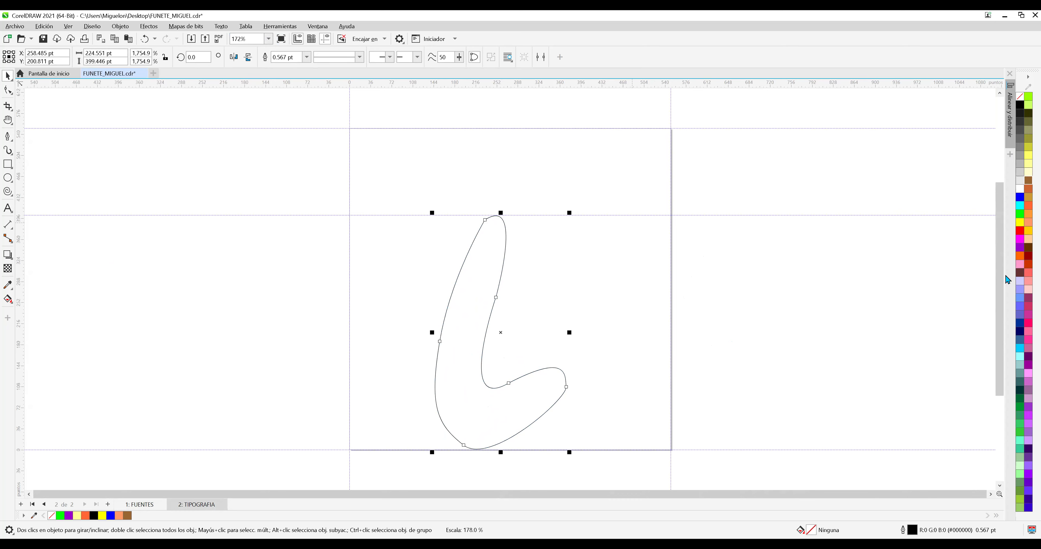
Fill the small L with purple (R153 G0 B204) and leave it selected.
click(1019, 247)
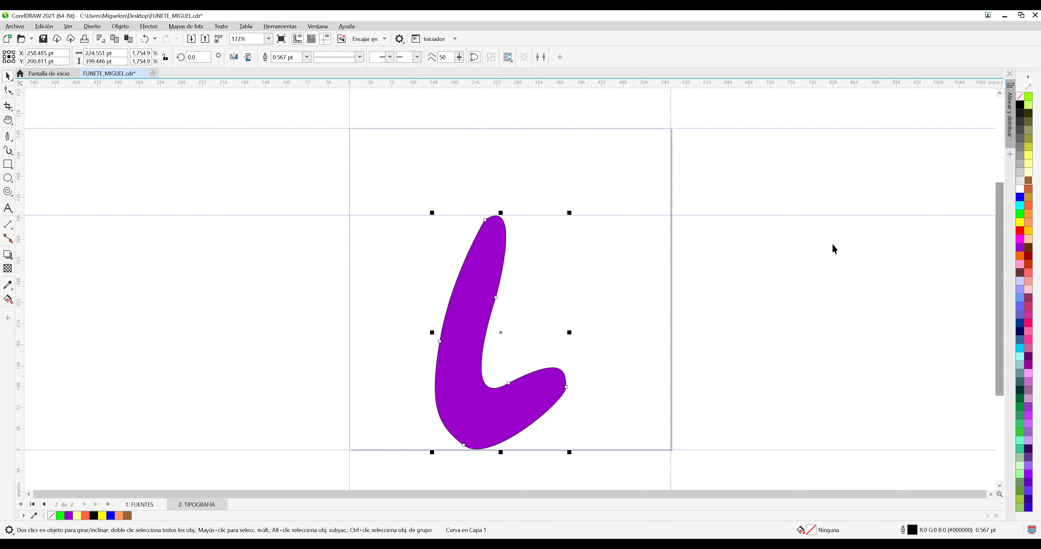
click(634, 267)
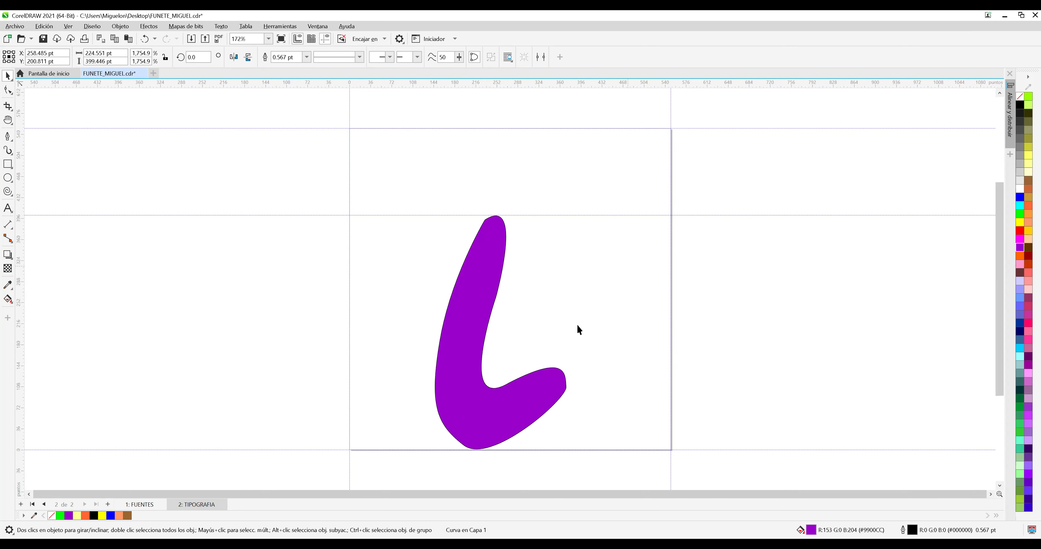
click(512, 392)
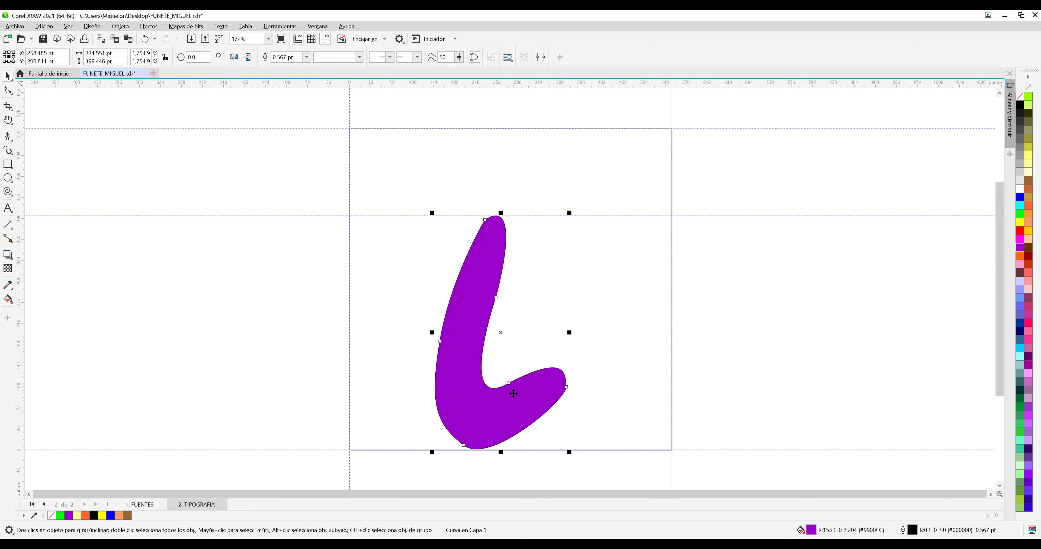
Export the selected small L into the ANGEL TrueType font as character number 108 of the basic Latin block.
click(21, 28)
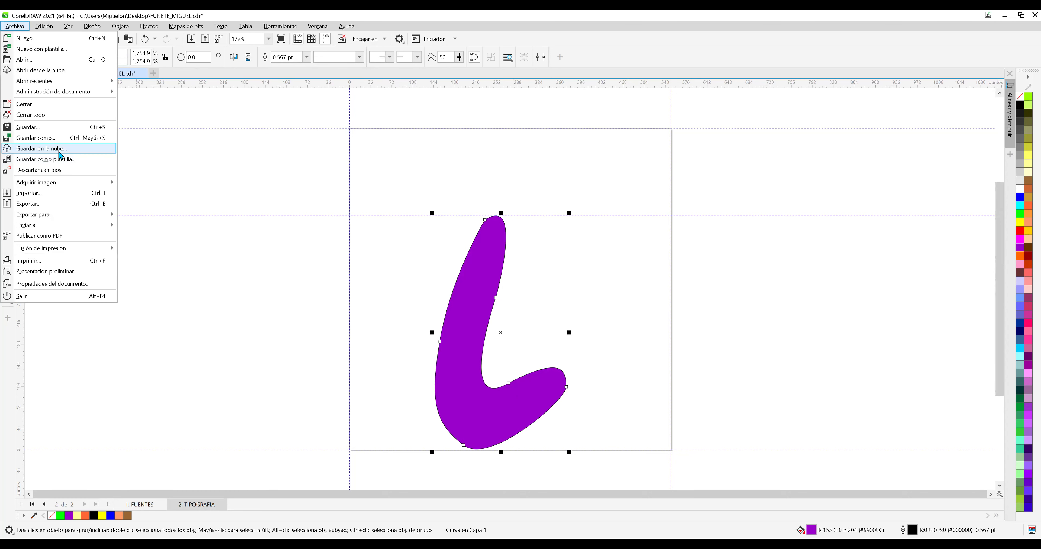
click(45, 204)
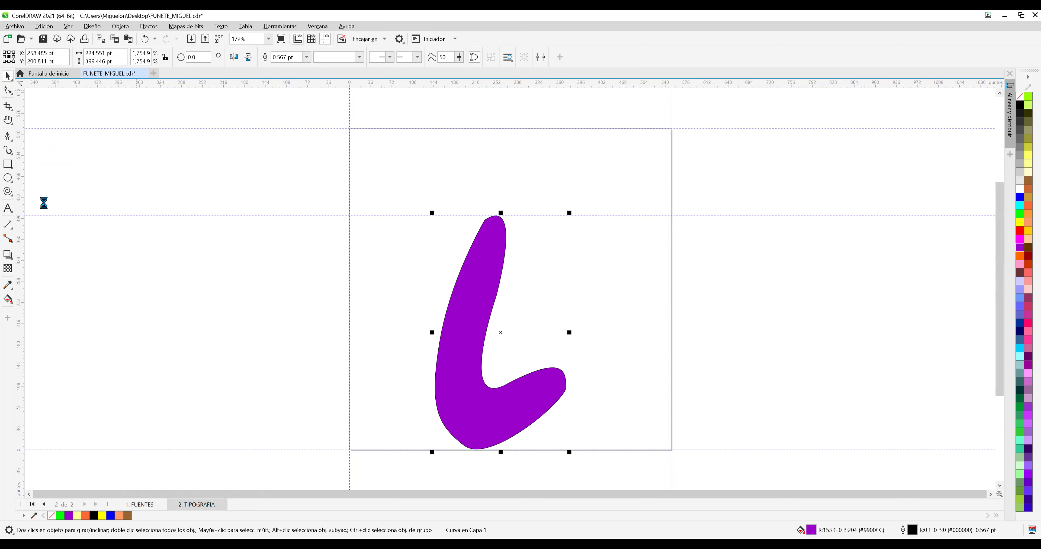
click(195, 93)
click(237, 242)
click(549, 284)
drag(634, 233, 633, 326)
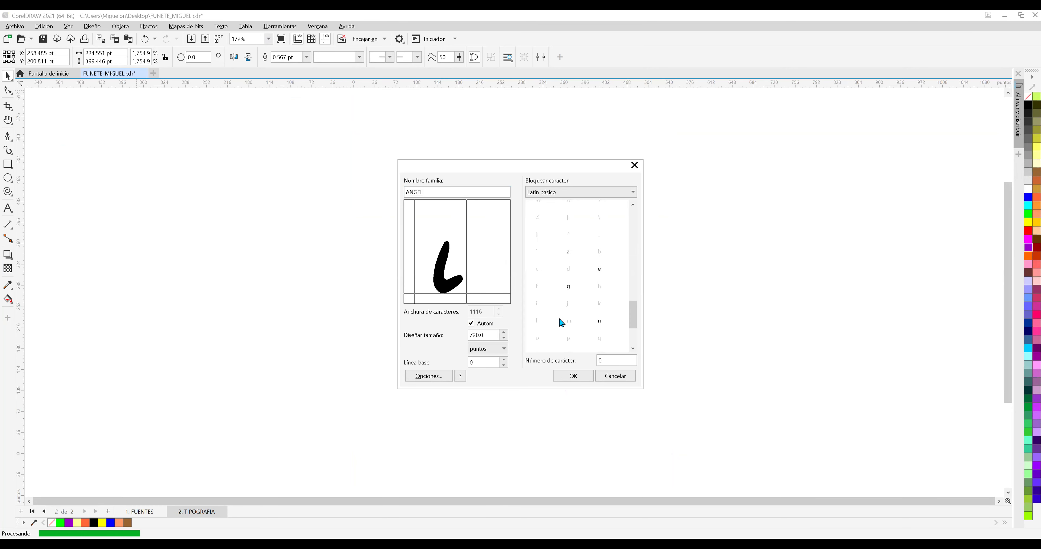
click(542, 318)
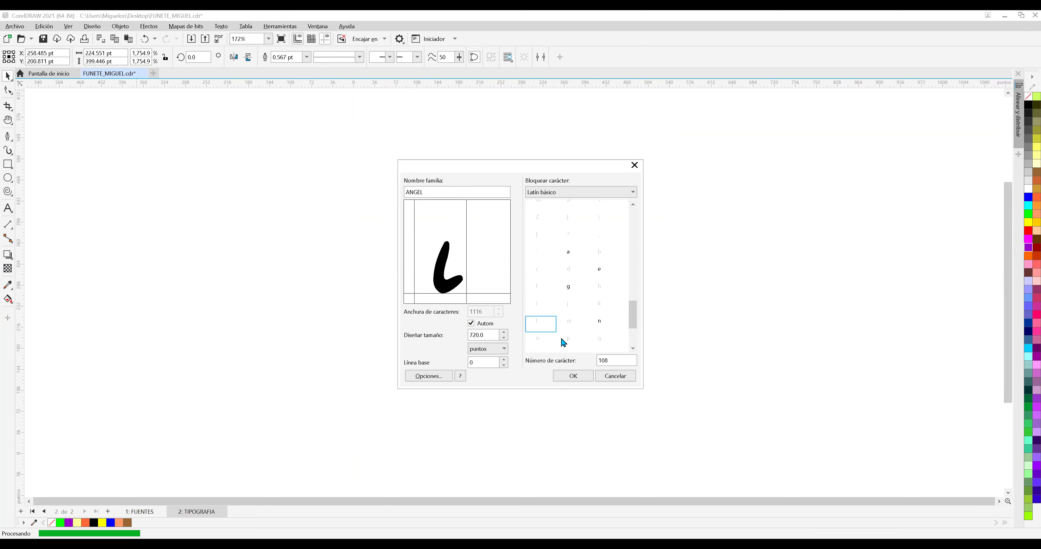
click(573, 376)
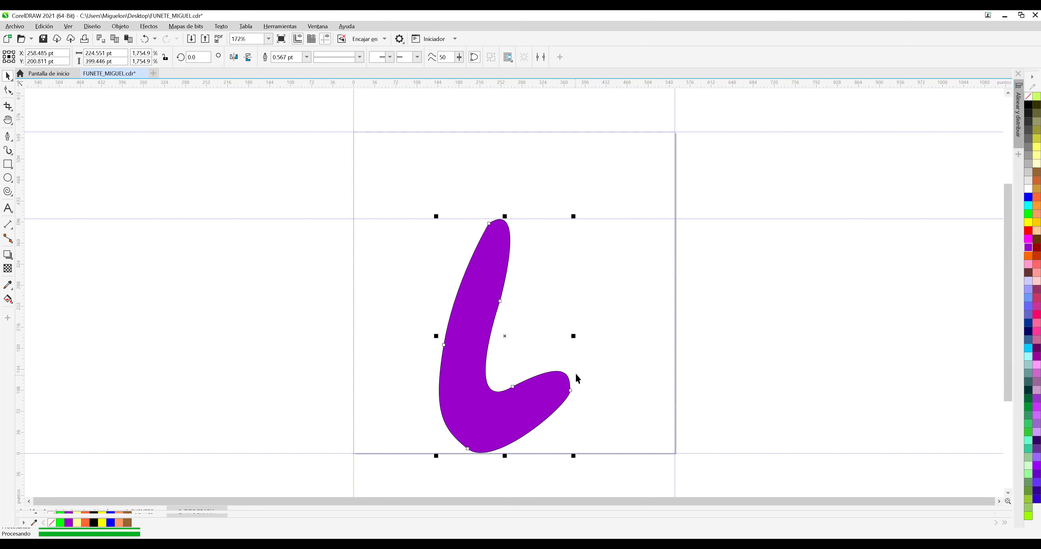
click(634, 338)
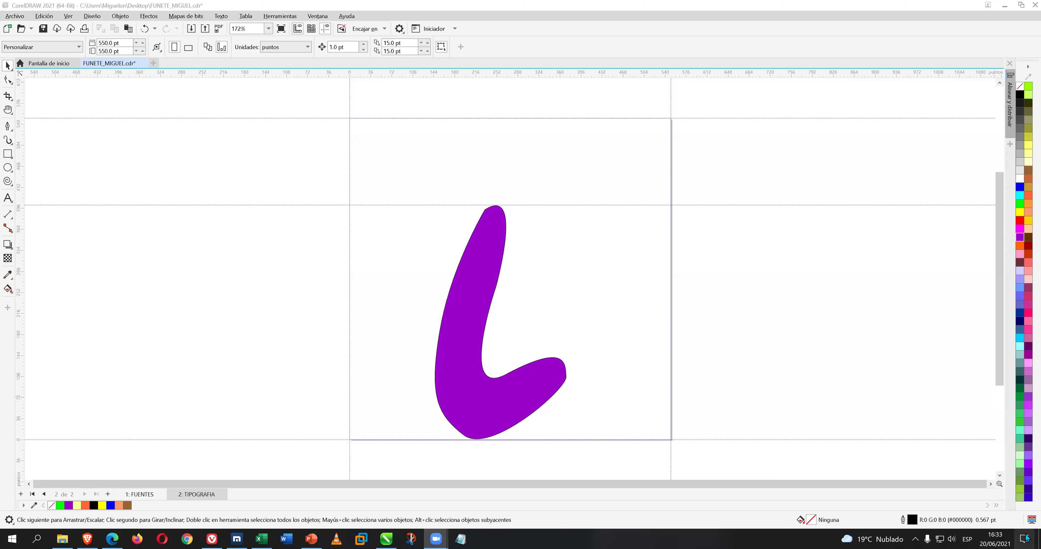
Switch to the Windows desktop and copy the exported font file together with FUENTE_MIGUEL.bak.
key(alt+Tab)
key(super+d)
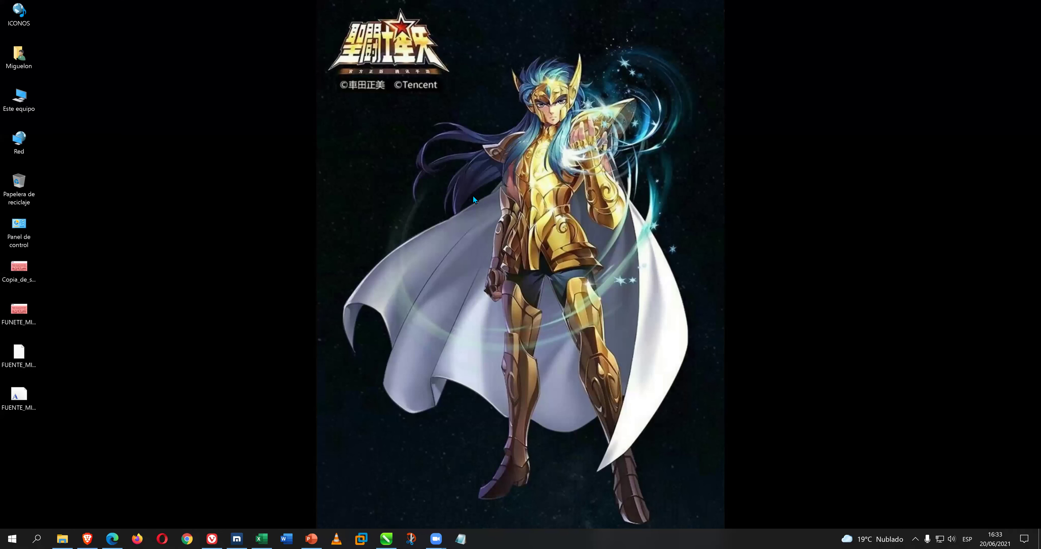
drag(92, 436, 9, 349)
right_click(14, 350)
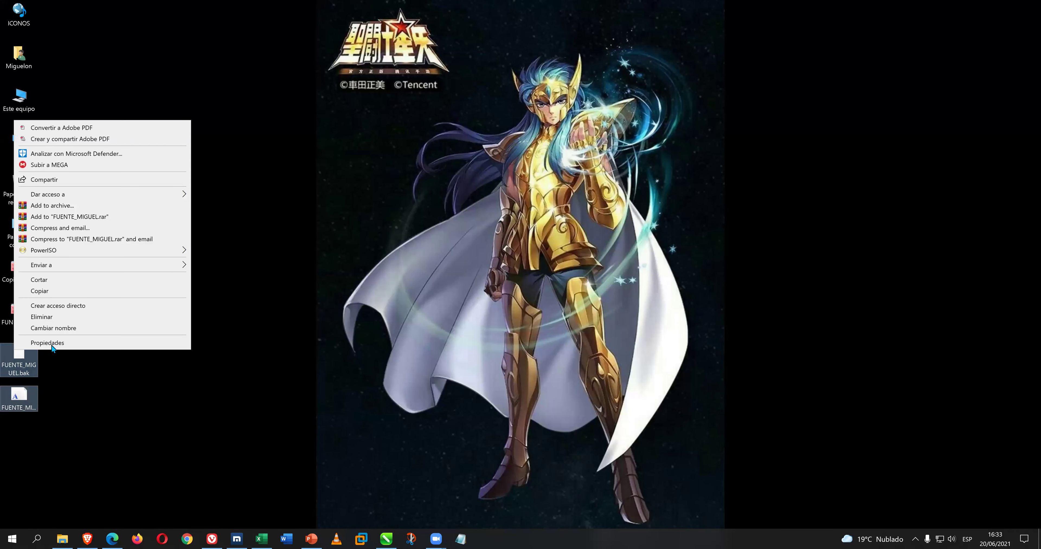
click(53, 293)
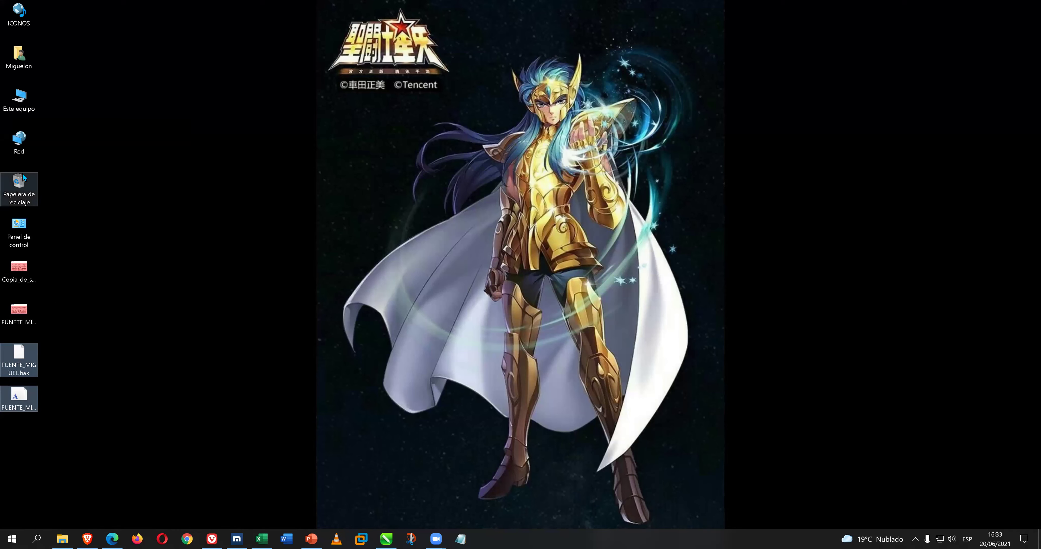
Paste the copied files into the Windows Fonts folder to update the installed ANGEL font, and close the folder.
double_click(14, 228)
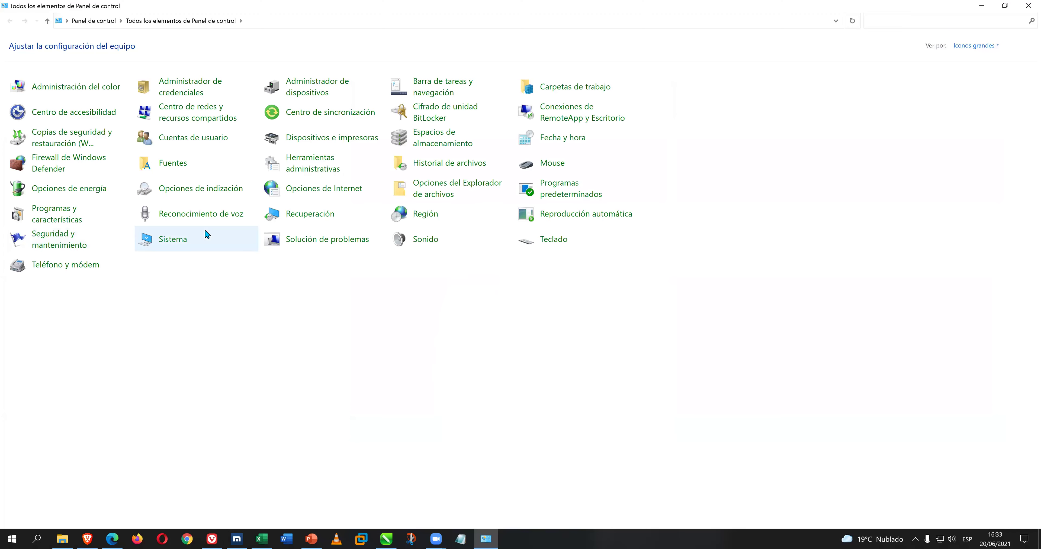
click(182, 164)
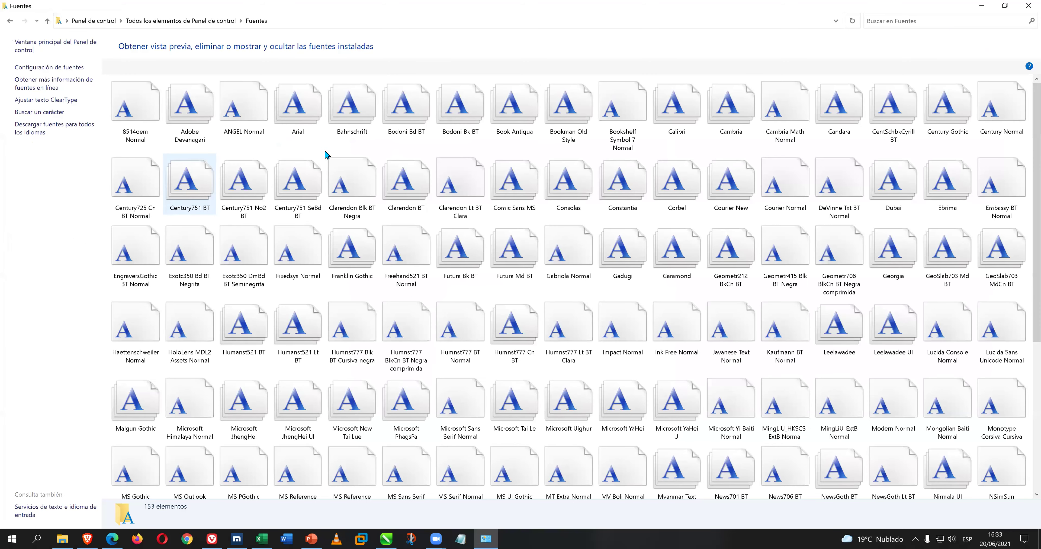
right_click(322, 146)
click(351, 209)
click(470, 279)
click(573, 277)
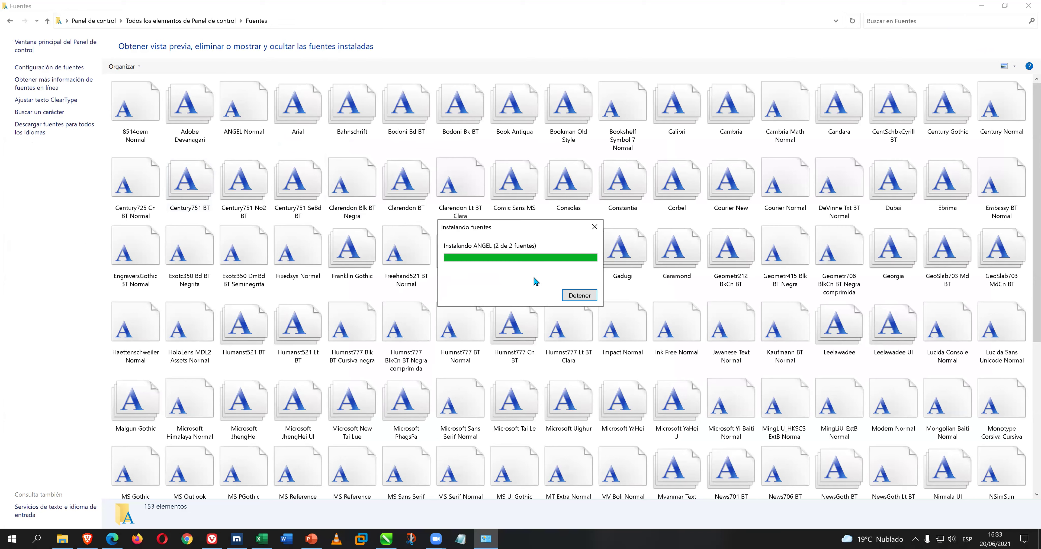
click(1026, 5)
Return to CorelDRAW and write artistic text beside the page with the lines "ANGEL", "angel" and "Angel".
click(392, 538)
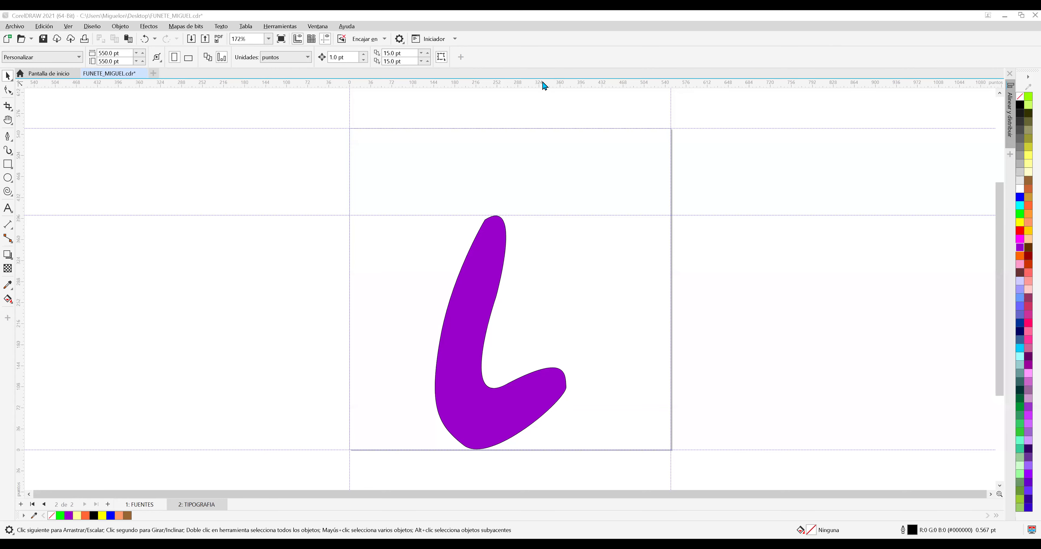
click(7, 207)
click(165, 257)
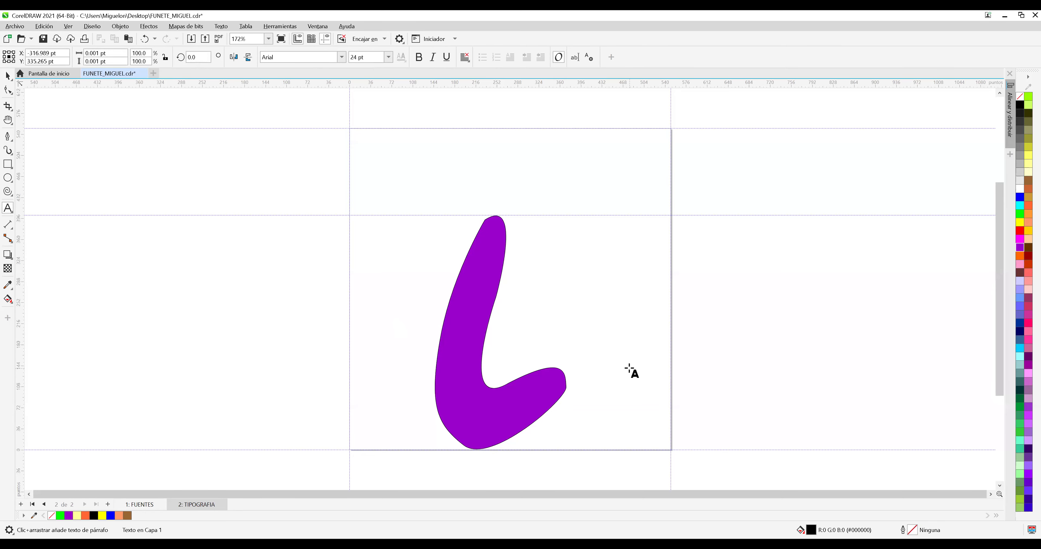
text(ANGEK)
key(BackSpace)
text(L)
key(Return)
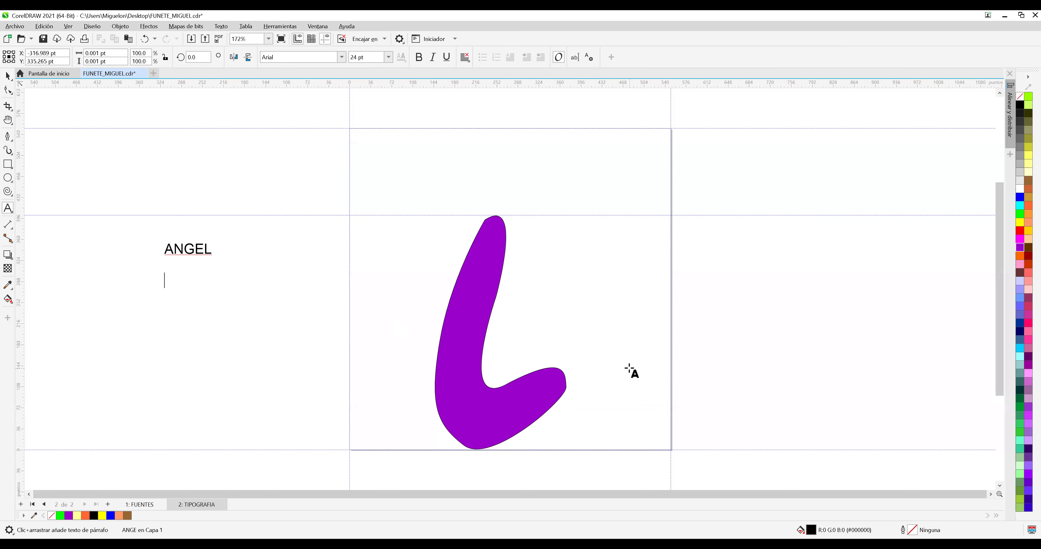
text(angel)
key(Return)
text(Ange)
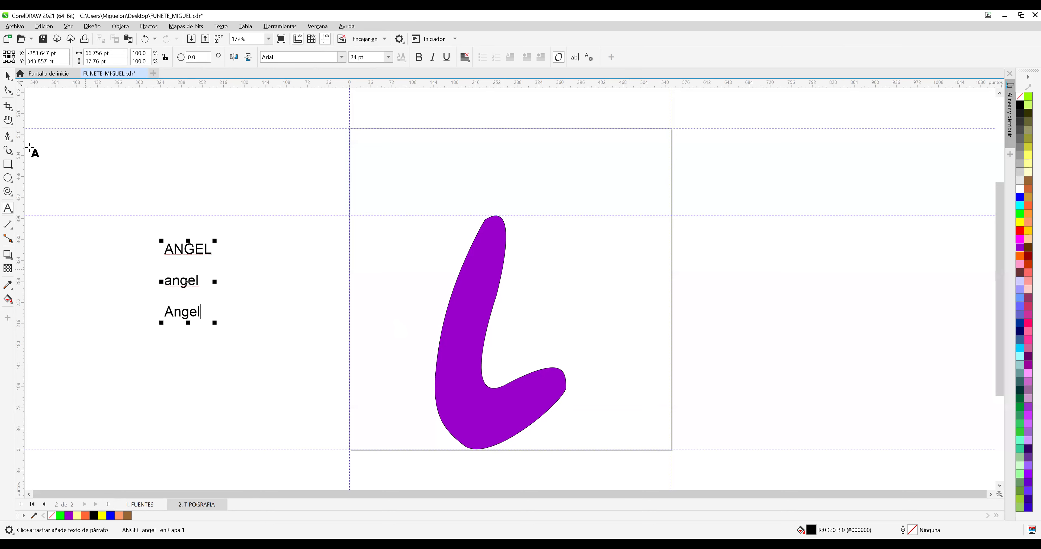
Finish editing the sample text and apply the ANGEL font to it.
click(5, 77)
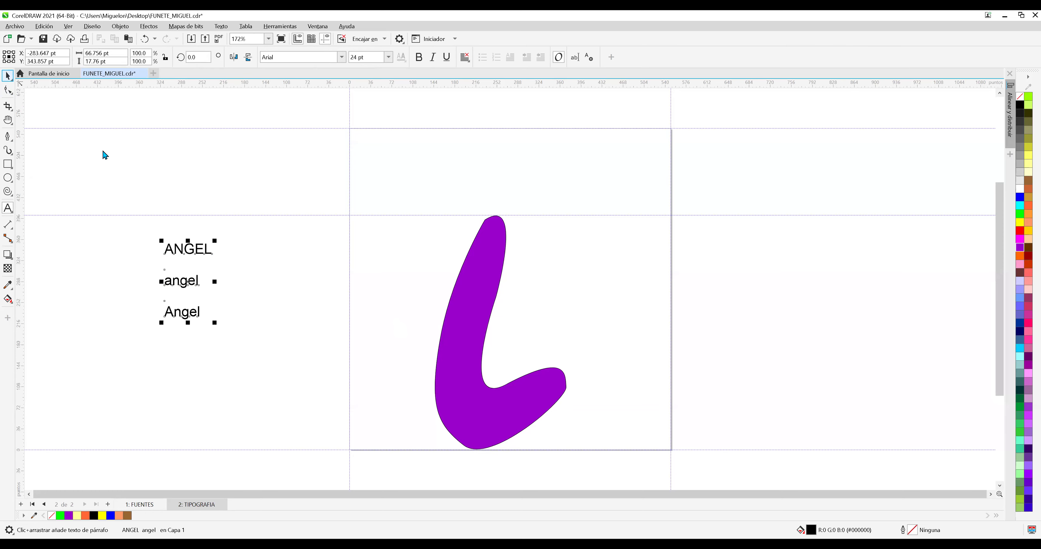
click(192, 252)
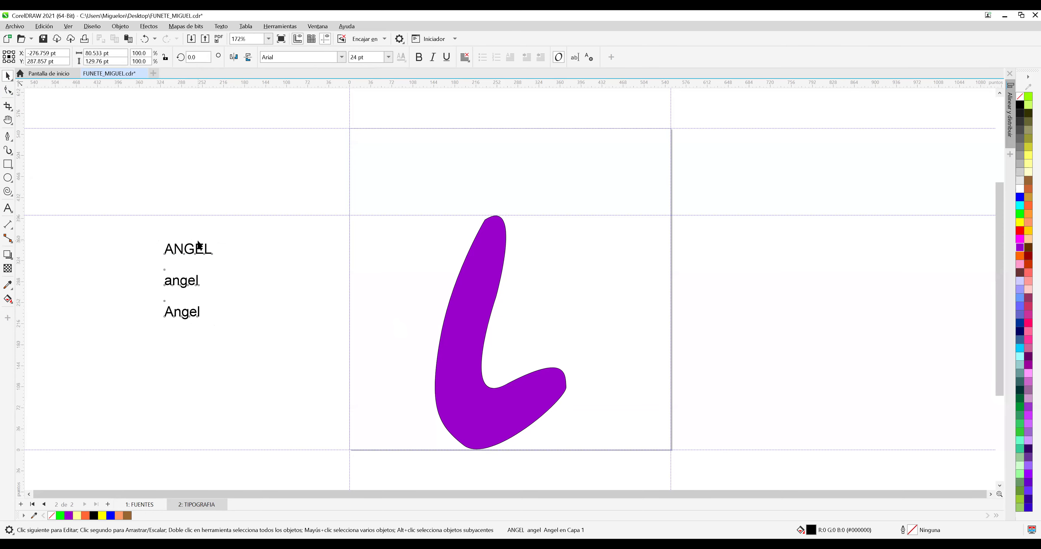
click(200, 247)
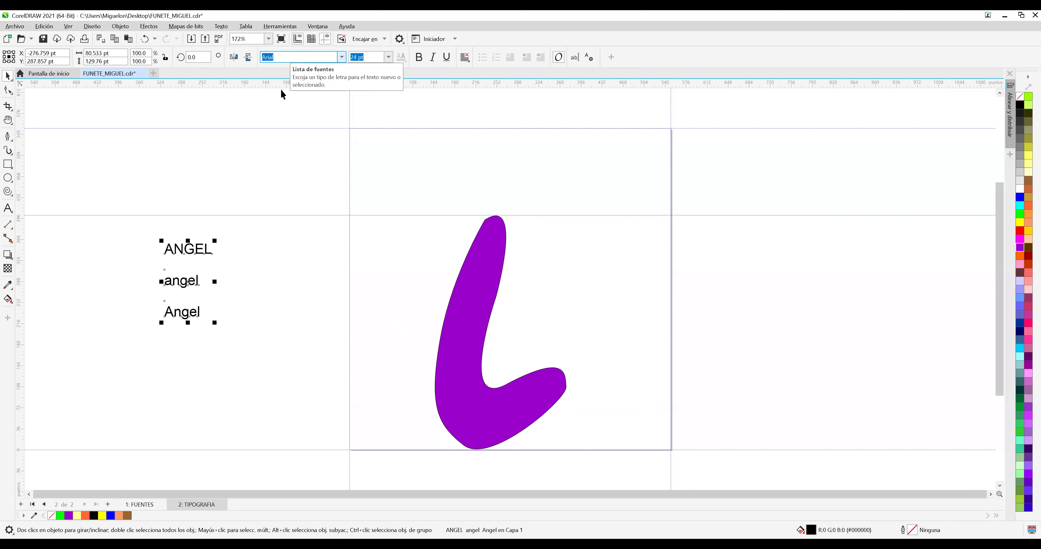
key(a)
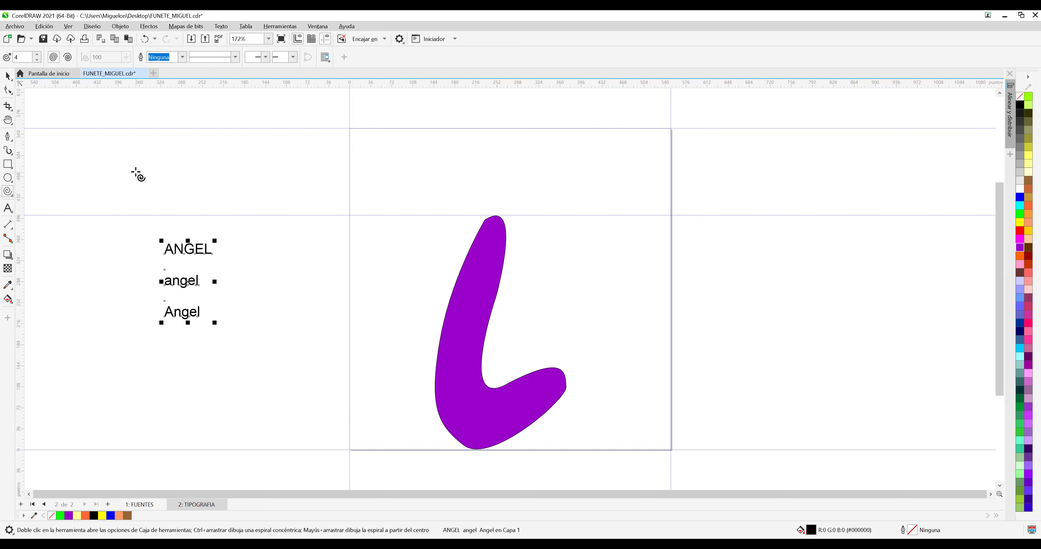
click(8, 76)
key(space)
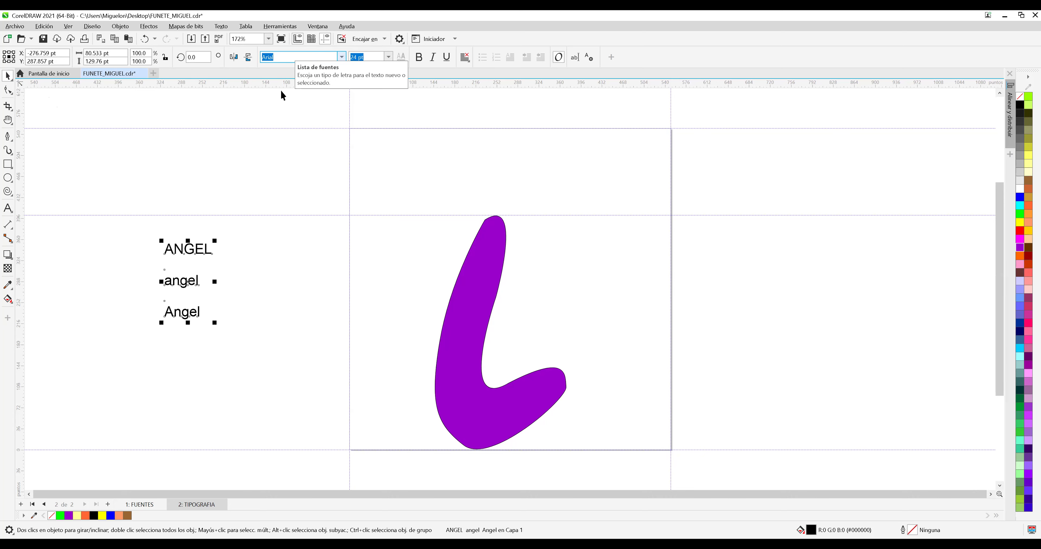
key(space)
click(8, 76)
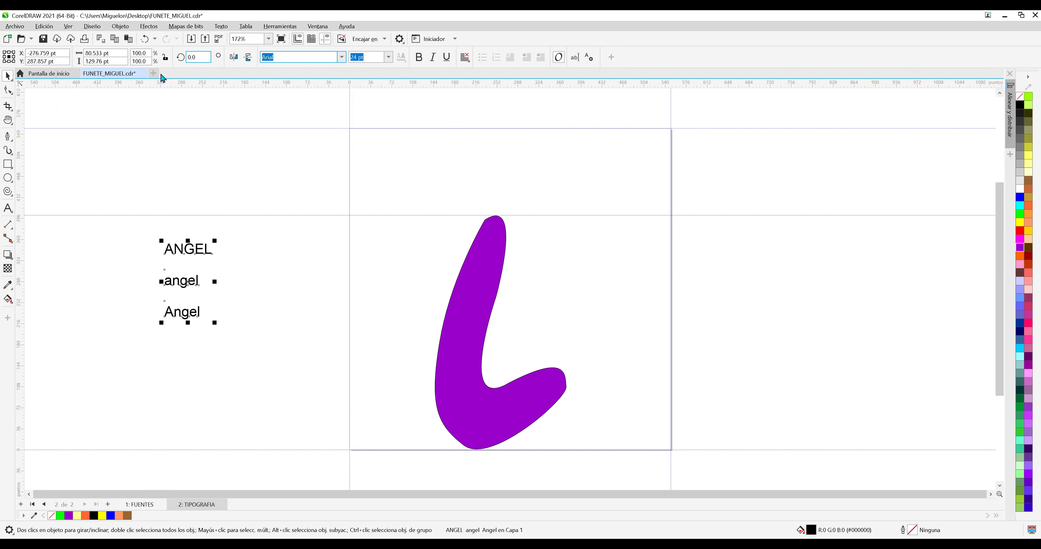
text(ANGEL)
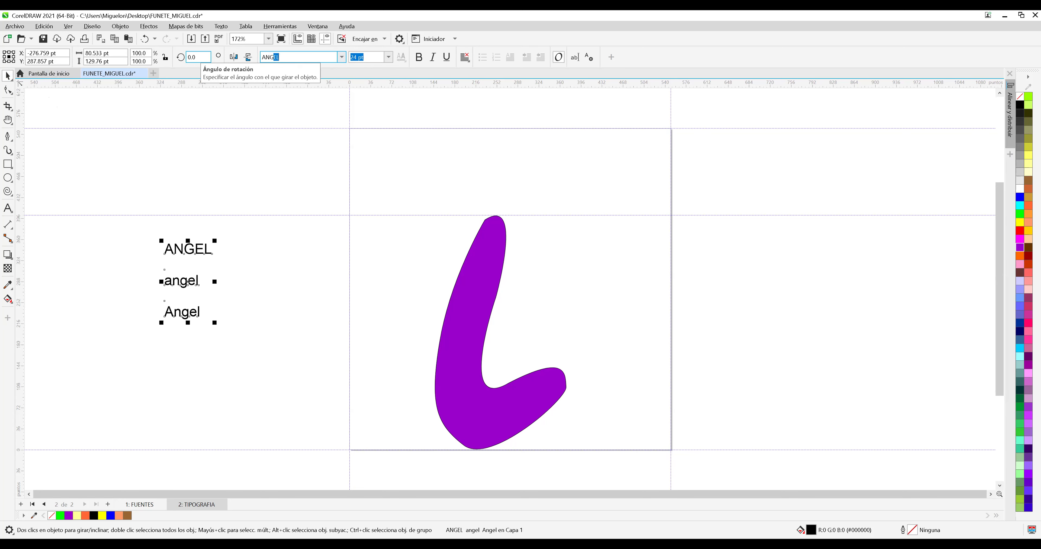
key(Return)
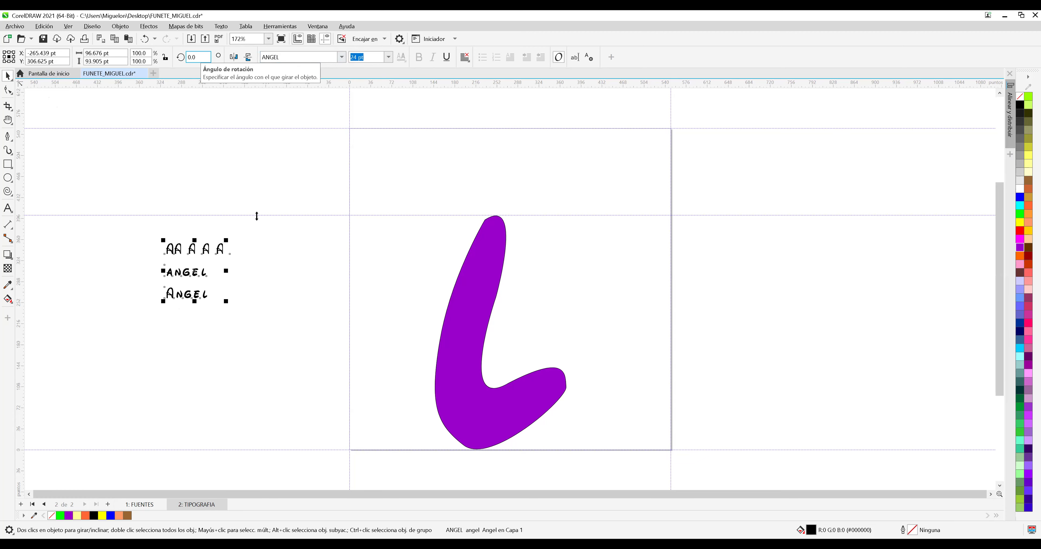
Enlarge the sample text to about 33 pt and stretch it to about 442 pt wide, keeping it beside the purple L.
scroll(206, 277, up, 2)
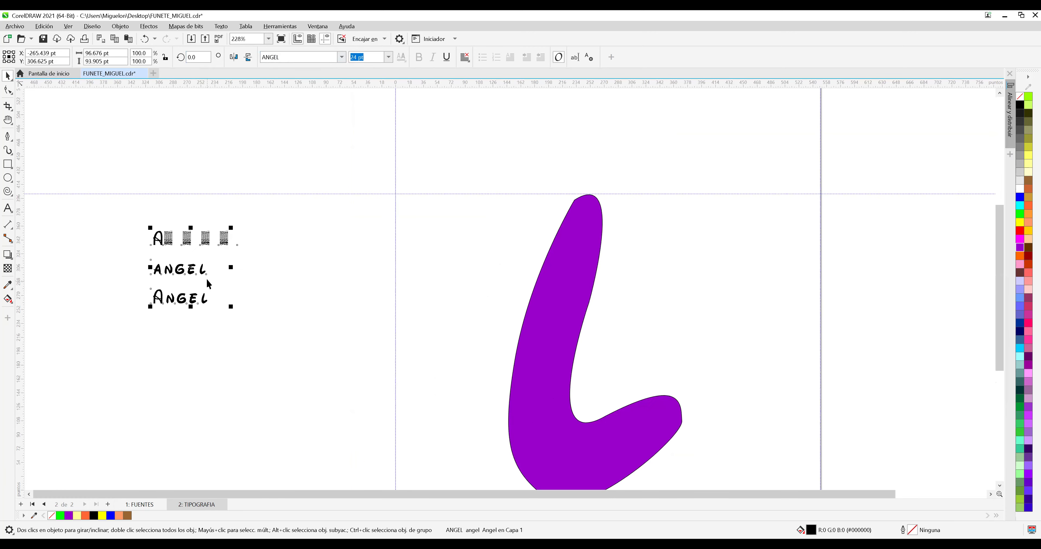
scroll(193, 269, up, 1)
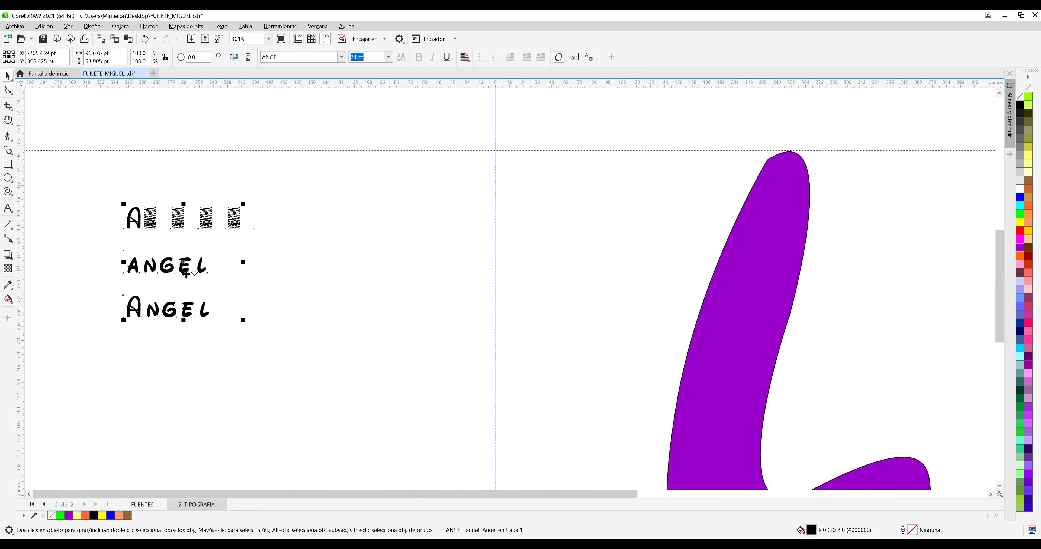
drag(165, 264, 241, 274)
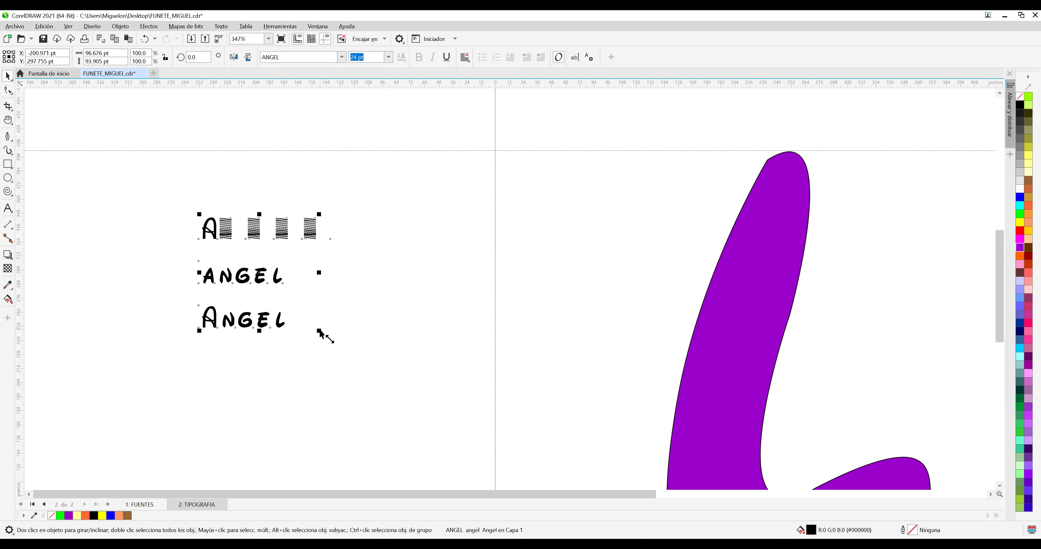
drag(322, 335, 363, 370)
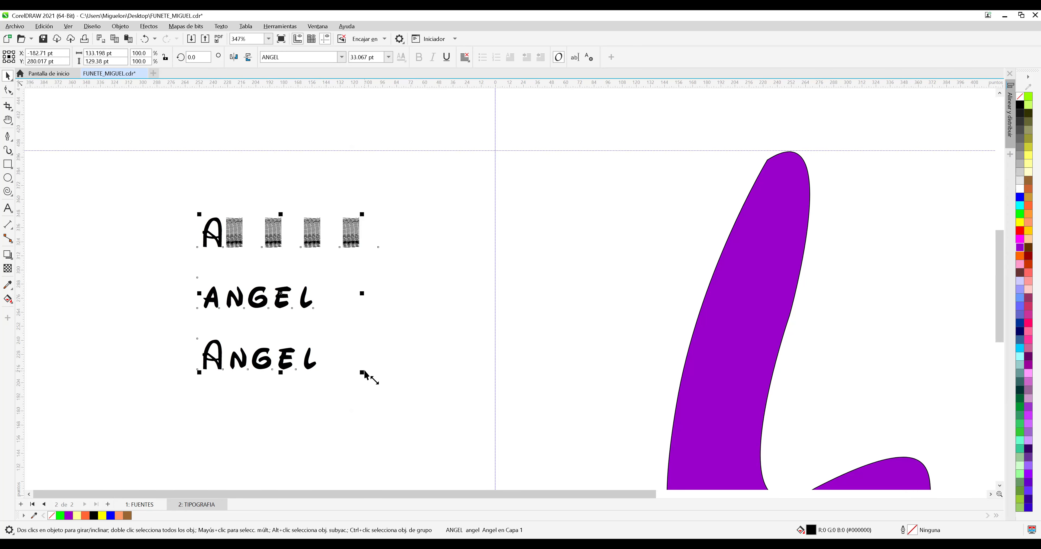
drag(362, 294, 725, 297)
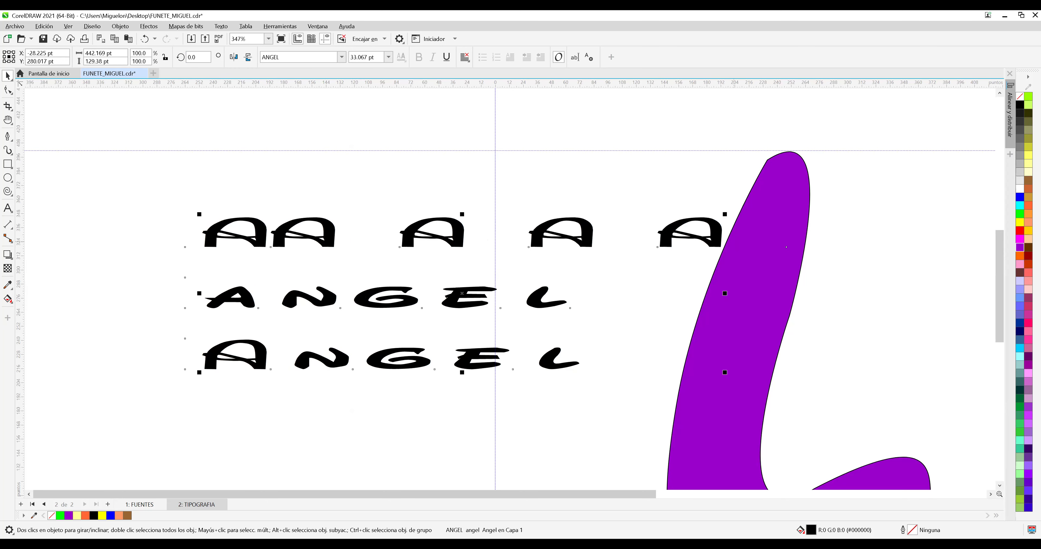
drag(504, 223, 423, 196)
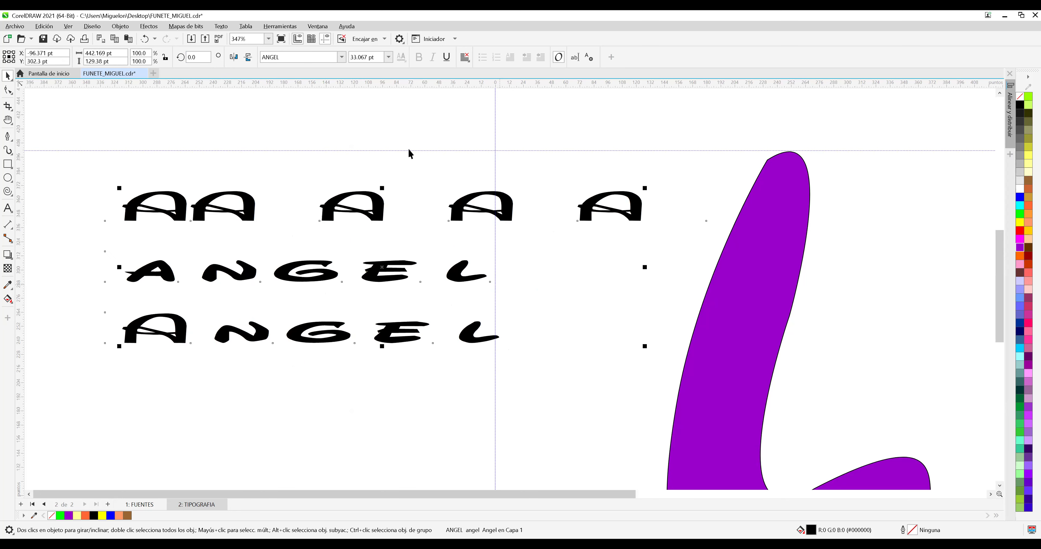
Save the font drawing FUNETE_MIGUEL.cdr with the sample text included.
key(Tab)
key(alt+Down)
key(Down)
key(Return)
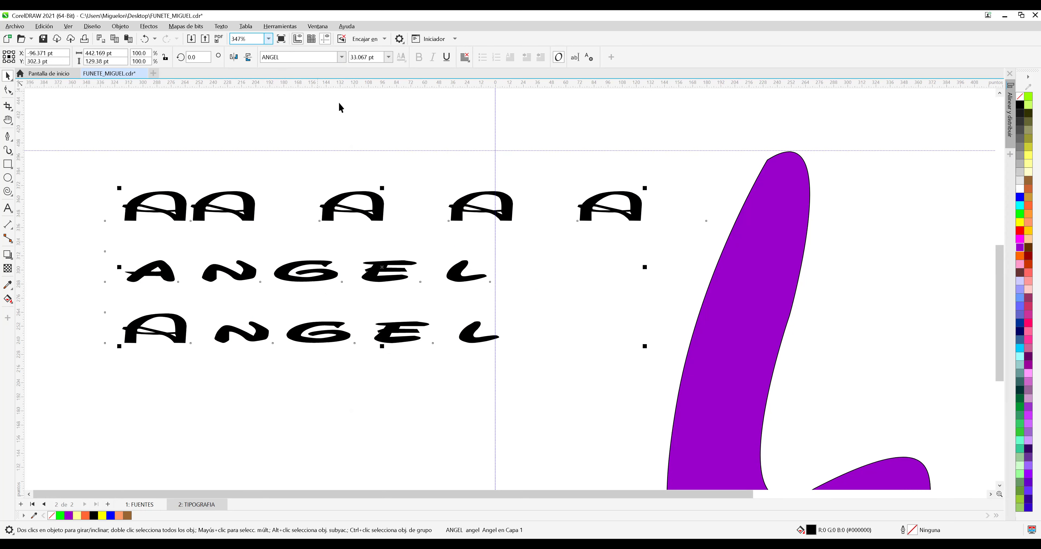
key(alt+Down)
key(Down)
key(Down)
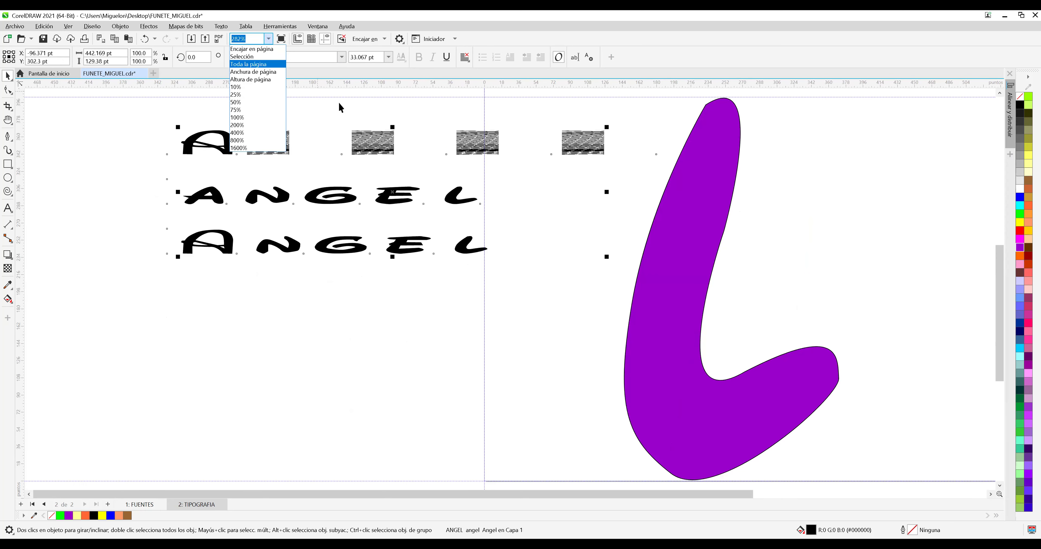
key(Return)
click(682, 258)
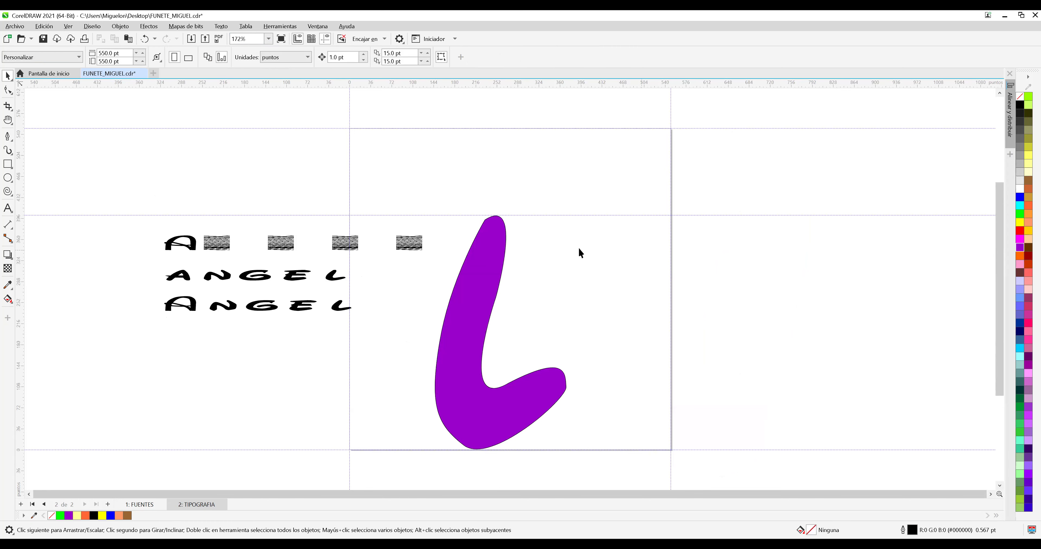
drag(107, 194, 420, 319)
click(43, 41)
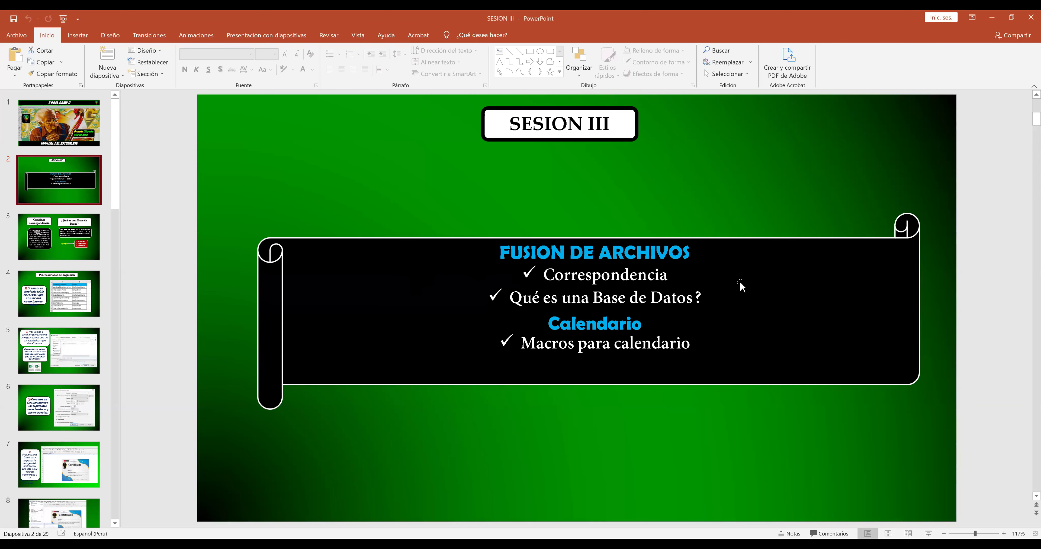
Show the slide on Combinar Correspondencia and databases in the PowerPoint presentation SESION III.
click(86, 236)
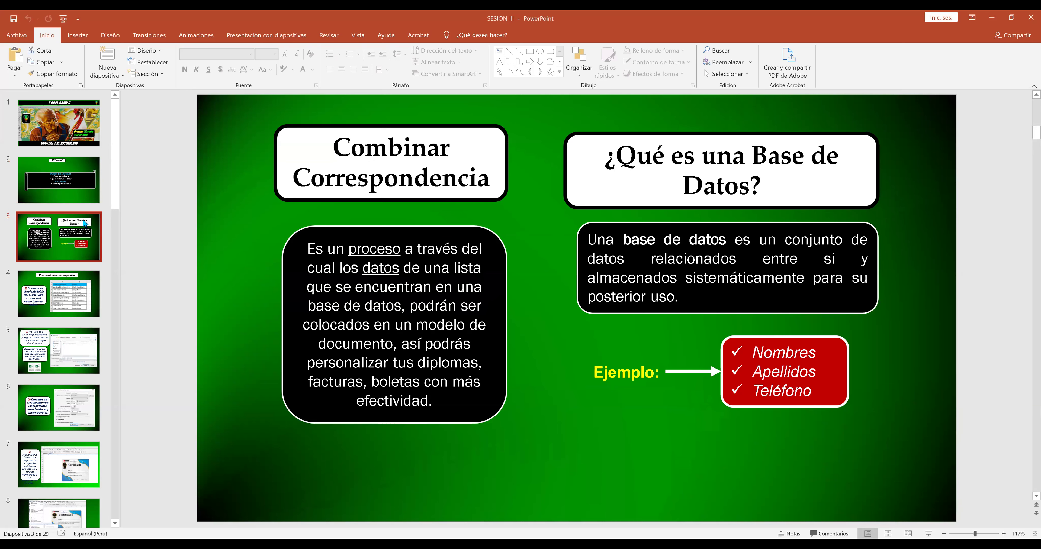
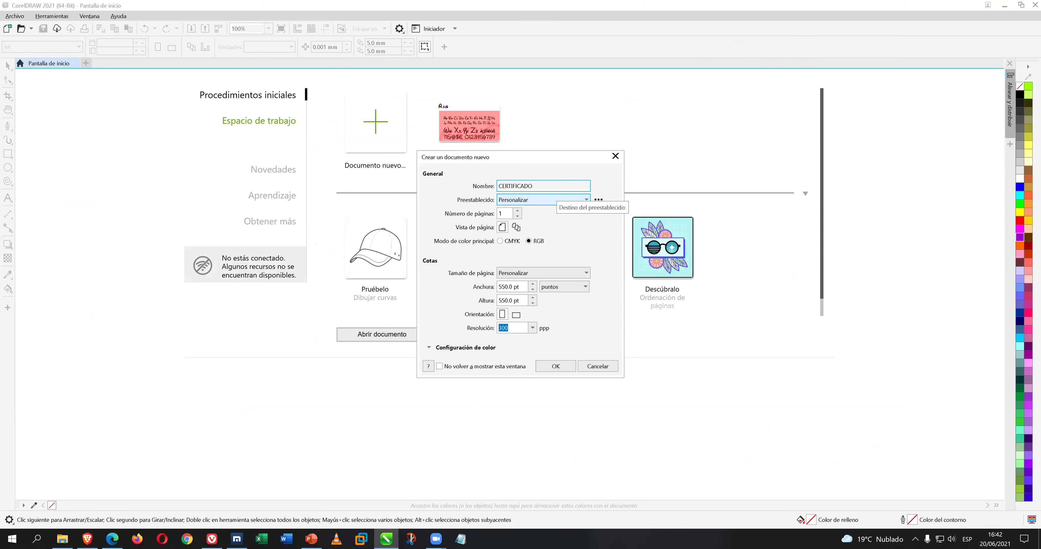
Create the new CorelDRAW document CERTIFICADO with an A4 page size and centimetres as the unit.
click(560, 270)
click(561, 273)
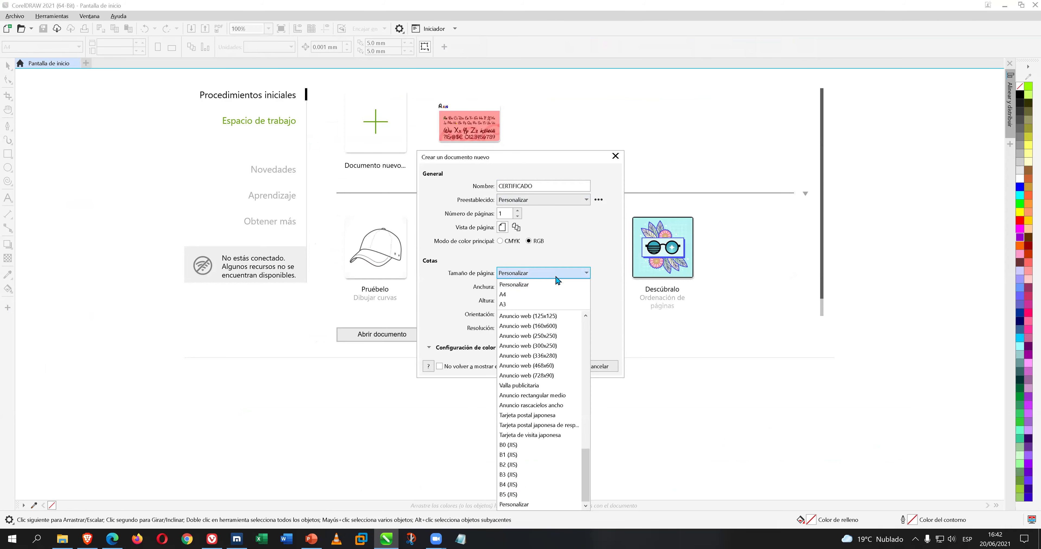
click(546, 298)
click(572, 290)
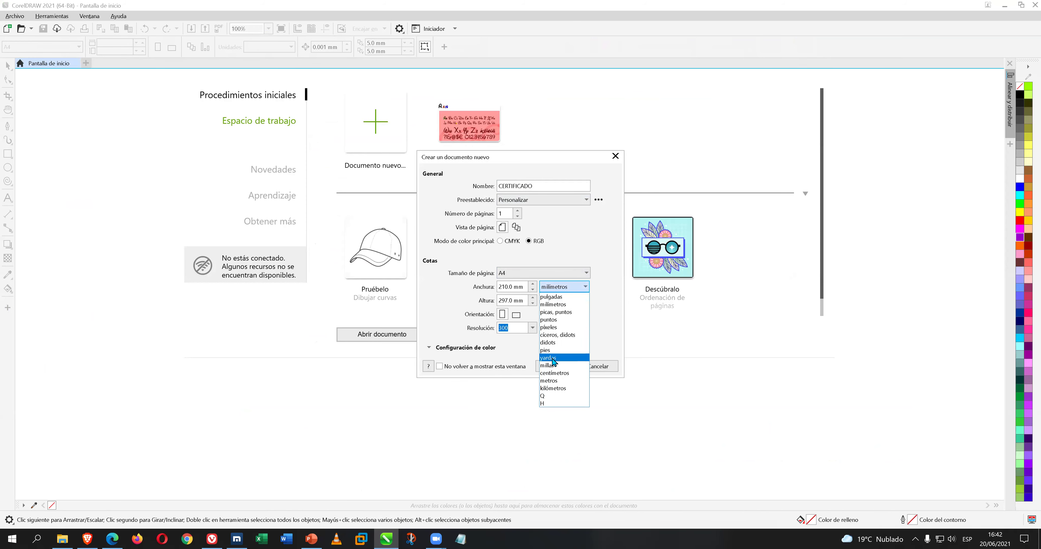
click(564, 373)
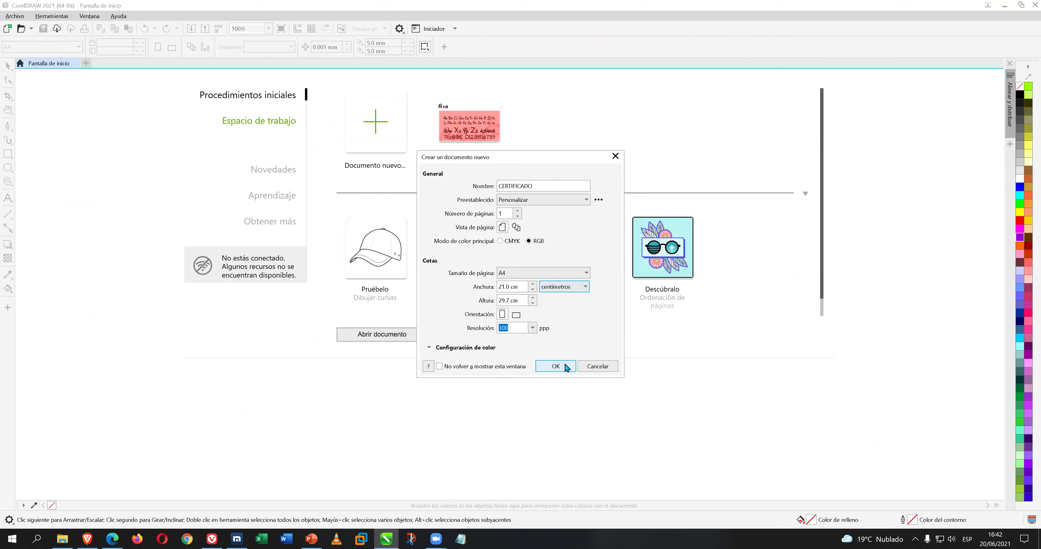
click(565, 366)
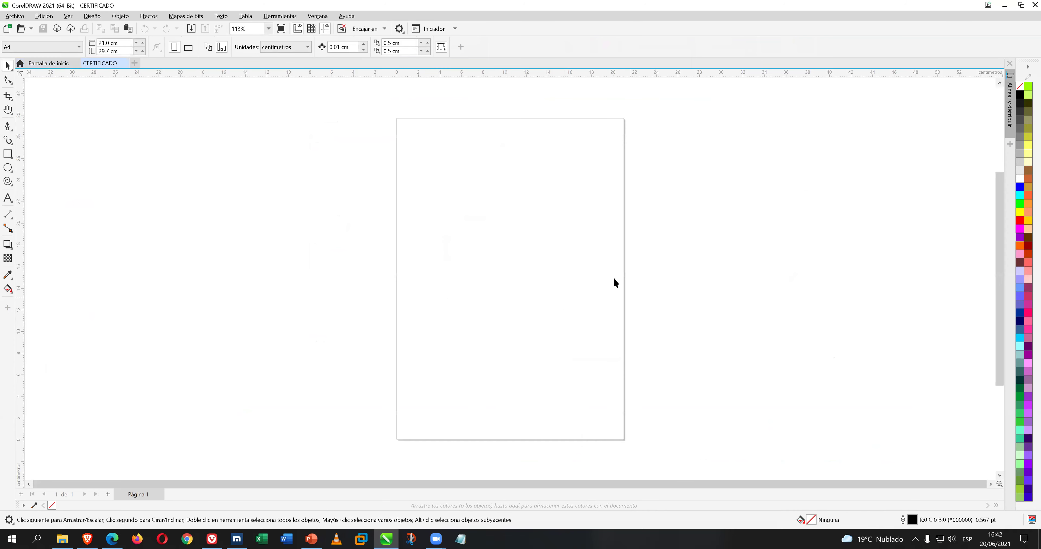
Save the new document on the desktop as CERTIFICADO in CDR format, version 23.0 (2021).
click(15, 16)
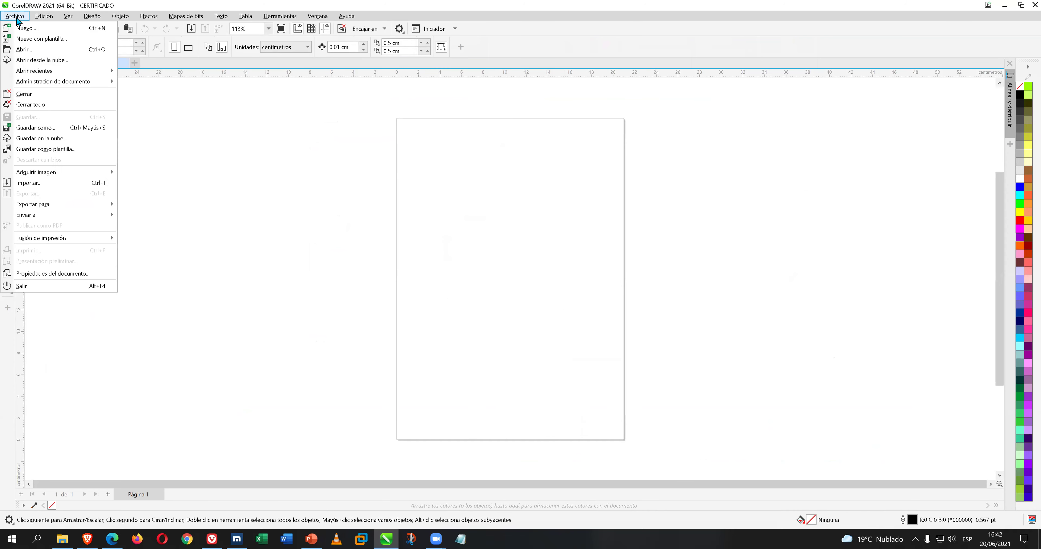
click(191, 150)
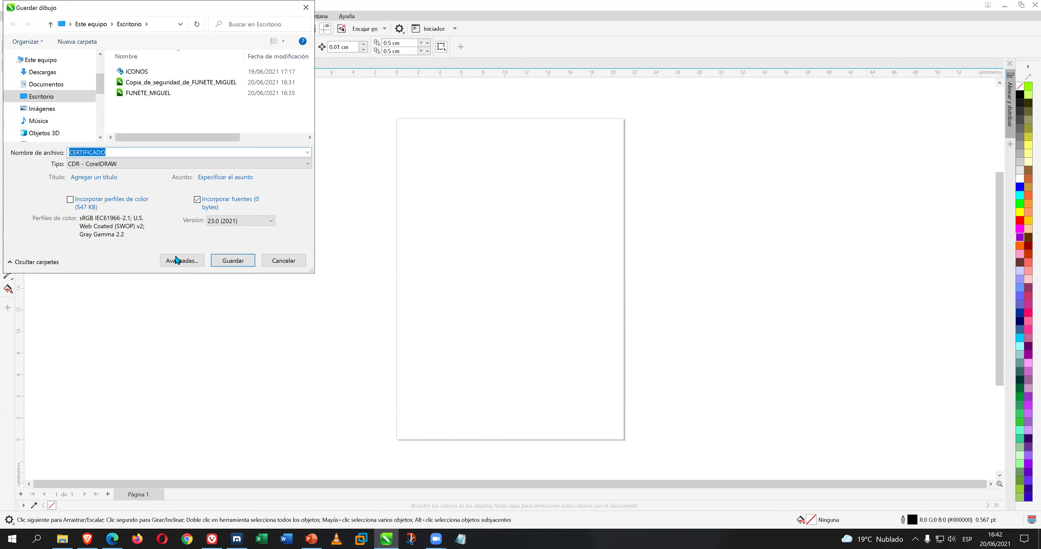
click(195, 263)
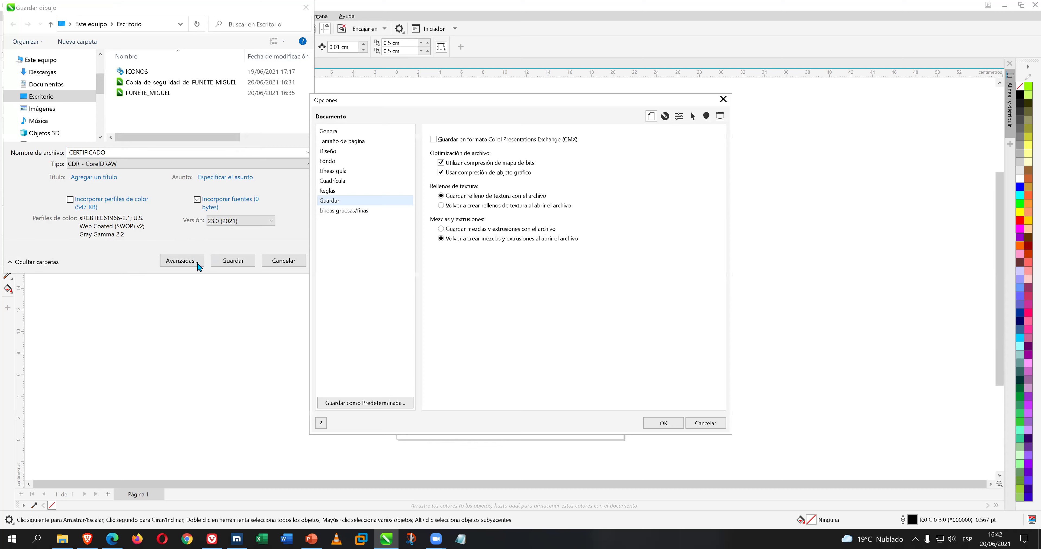
click(723, 99)
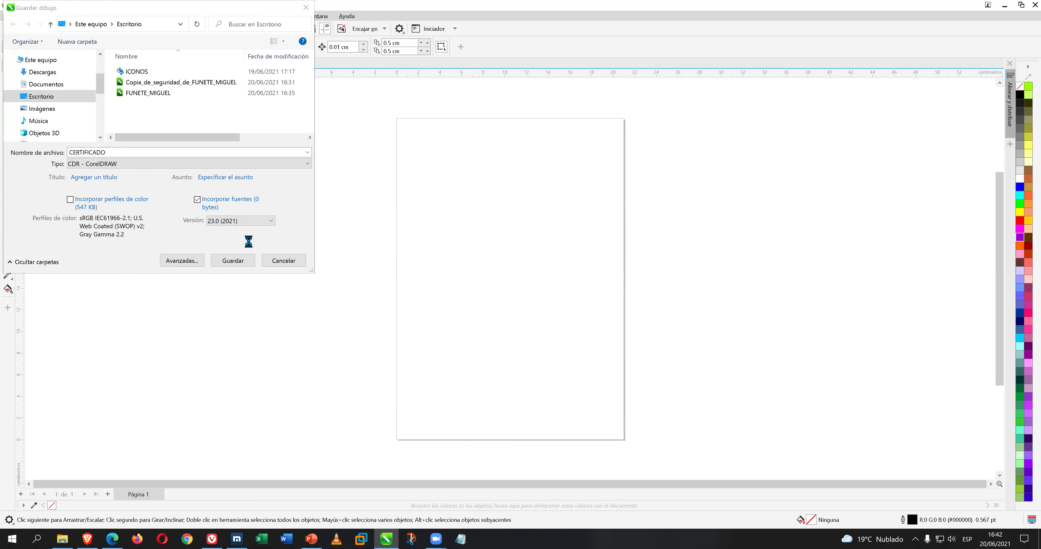
click(233, 262)
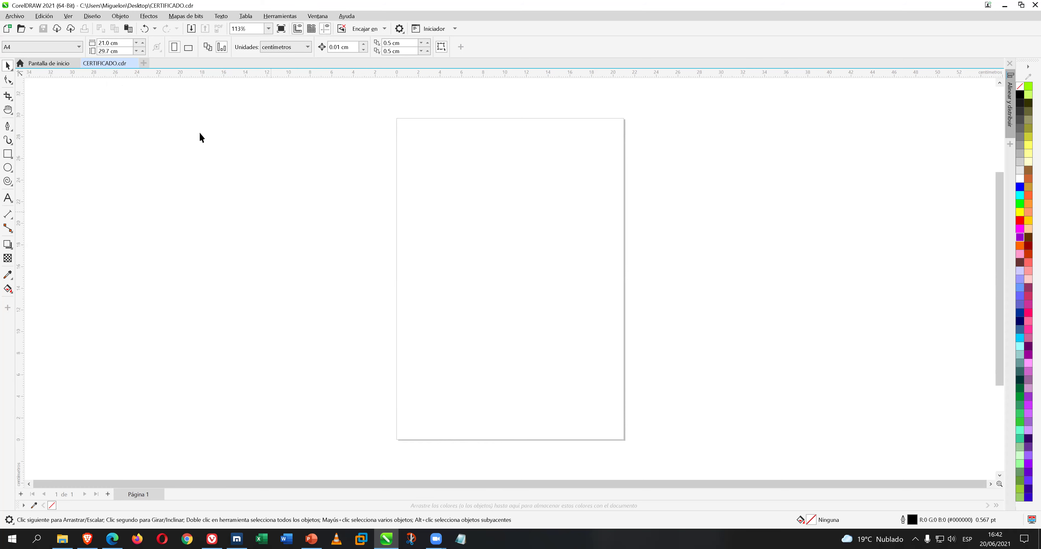
Import CERTIFICADO COMPUTRON.jpg from the 3_CLASE folder under 2_COREL DRAW AVANZADO and place it at its original size.
click(20, 17)
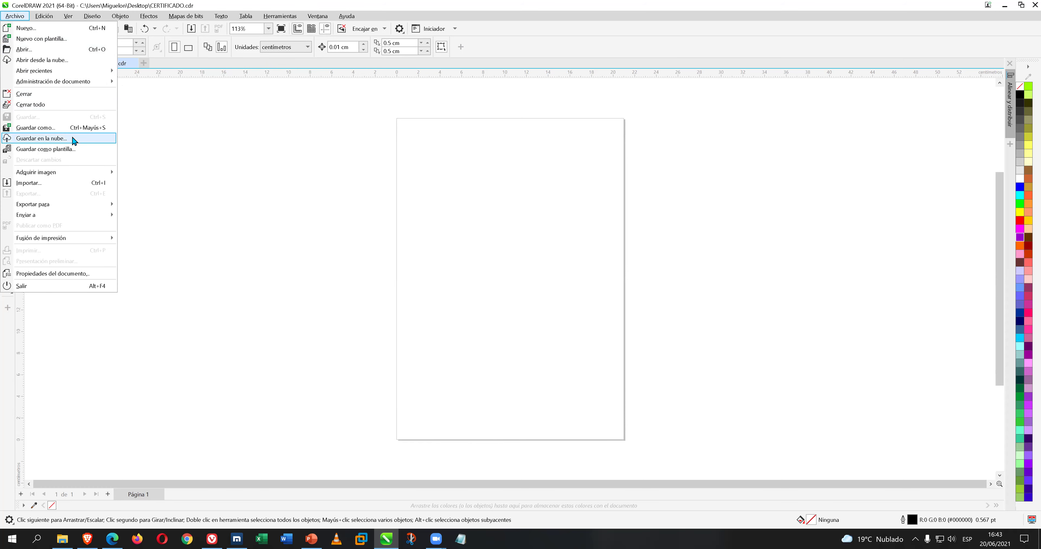
click(88, 183)
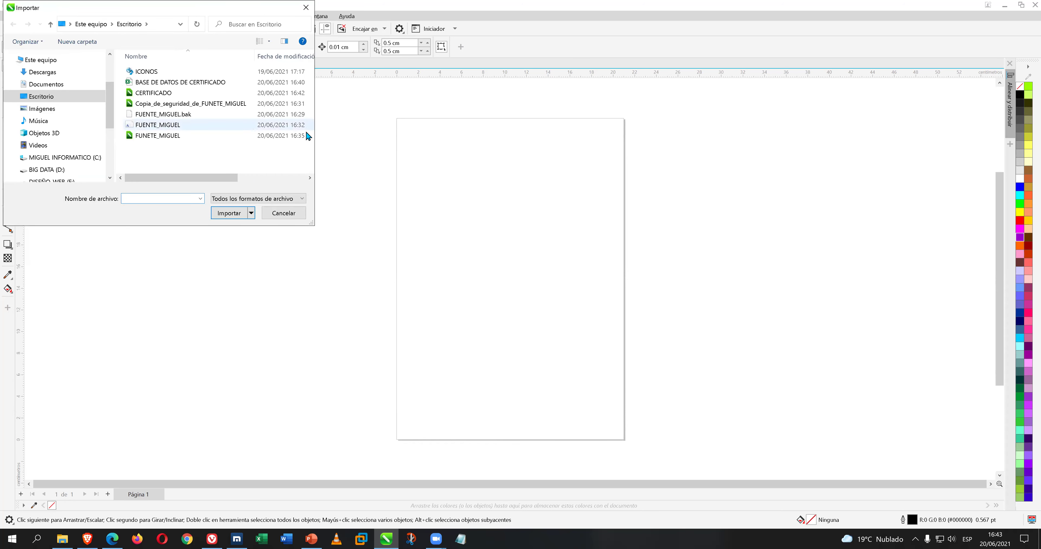
scroll(116, 122, right, 1)
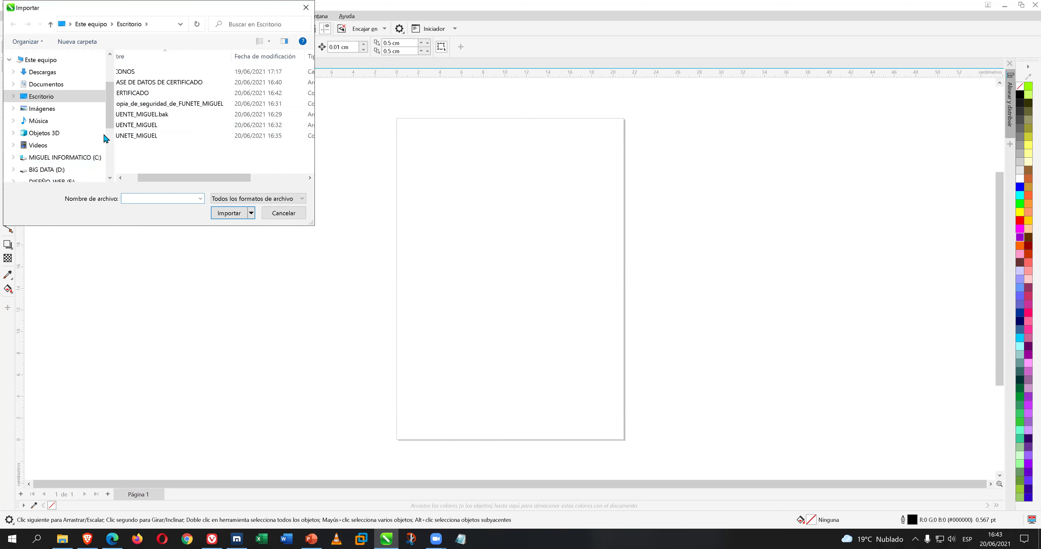
drag(108, 123, 107, 159)
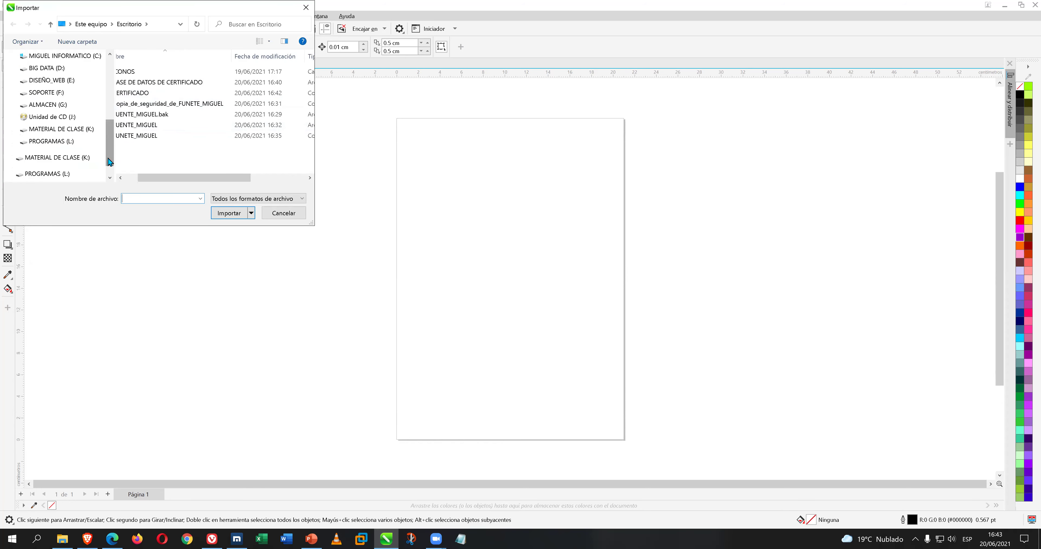
click(65, 106)
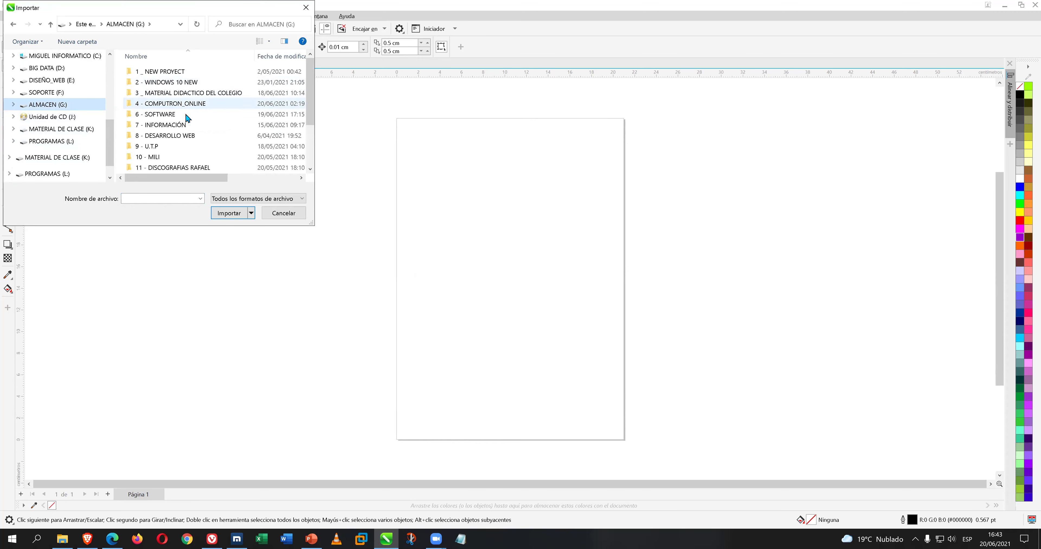
double_click(184, 104)
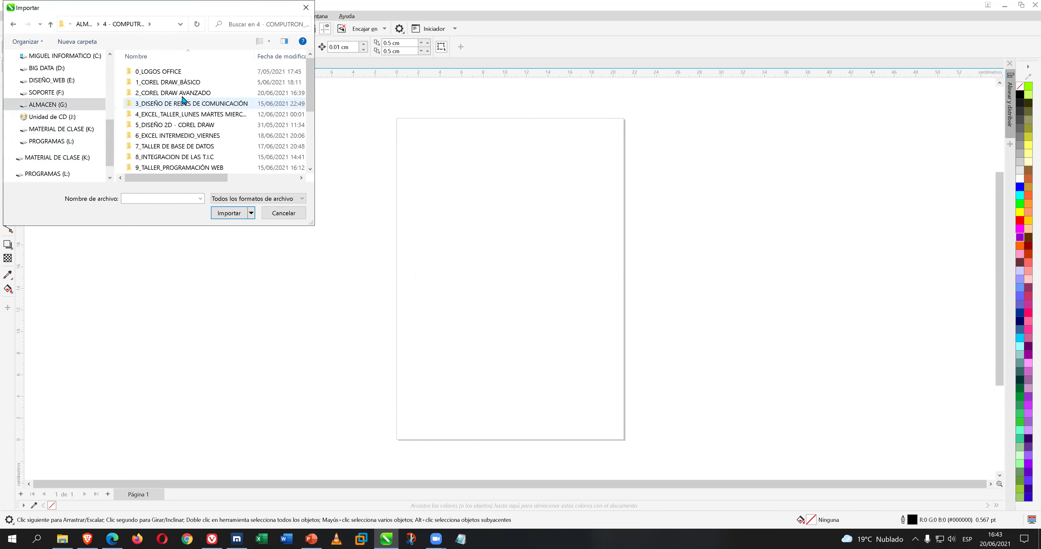
double_click(183, 94)
double_click(180, 93)
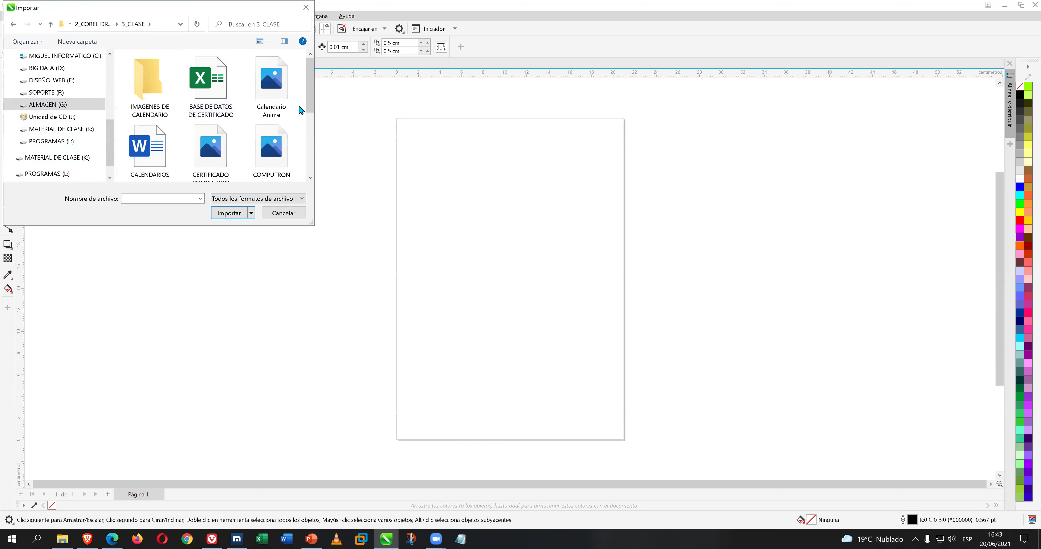
scroll(266, 117, down, 1)
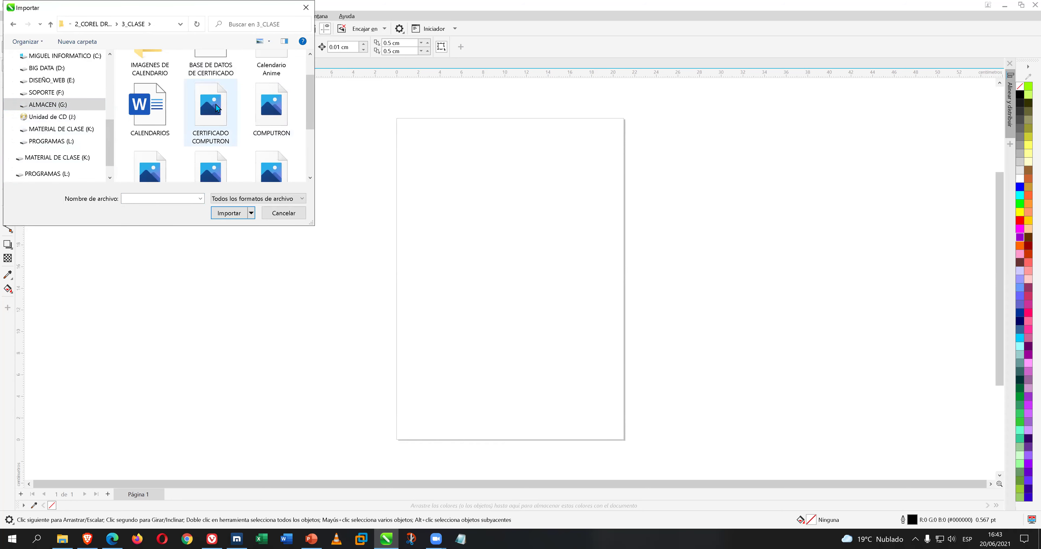
double_click(216, 104)
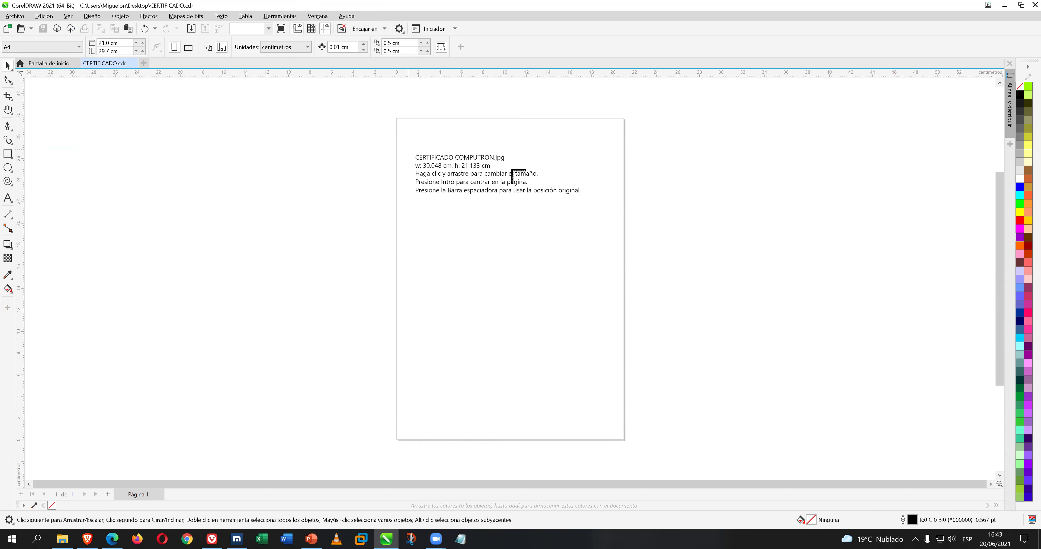
click(409, 150)
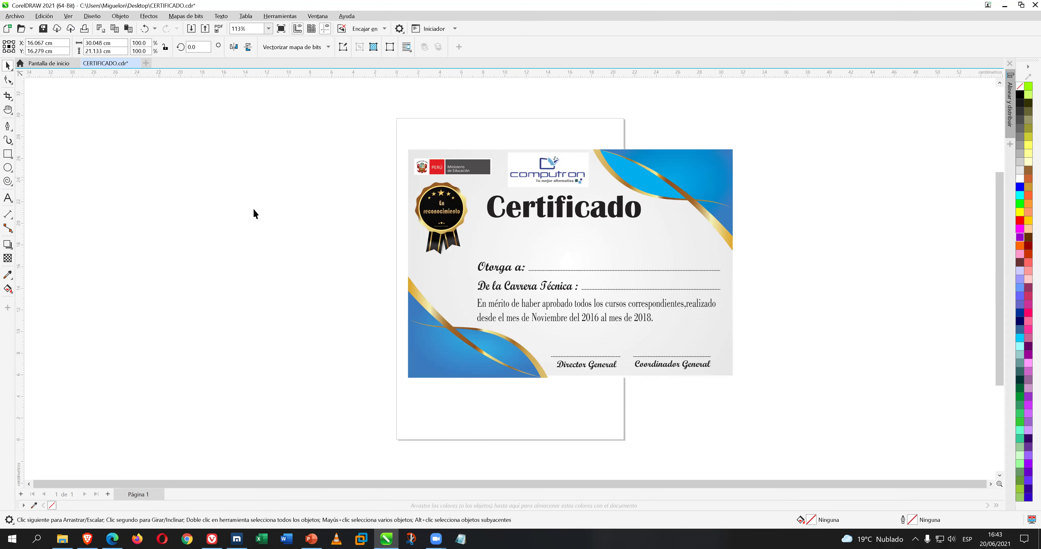
Change the page orientation to landscape and move the certificate image over the page.
click(175, 94)
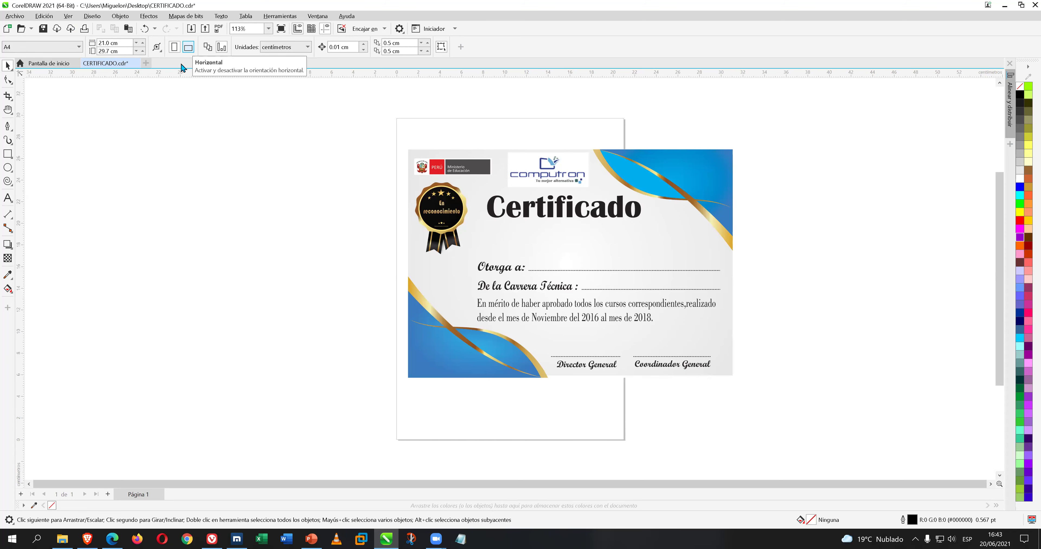
click(188, 47)
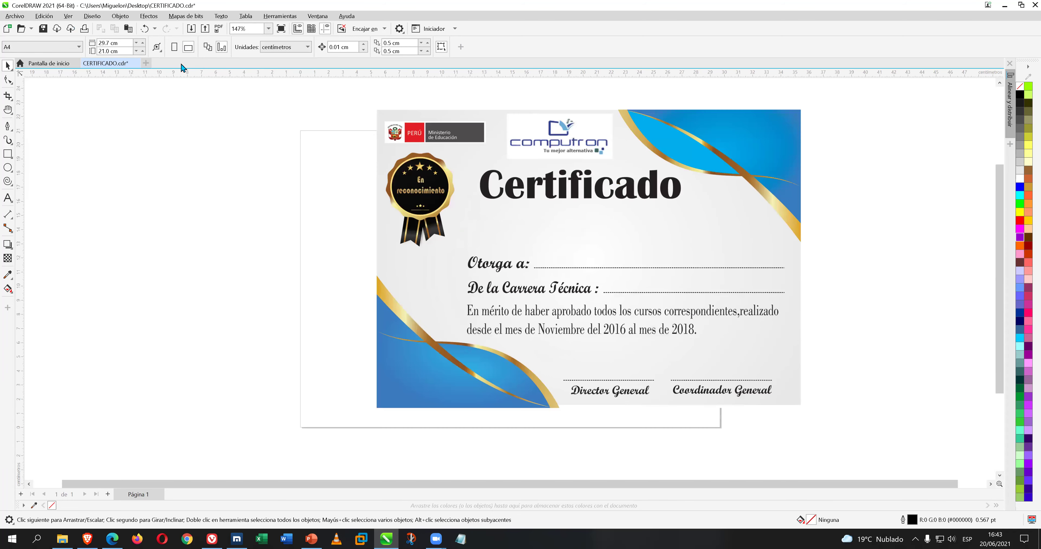
drag(517, 250, 491, 255)
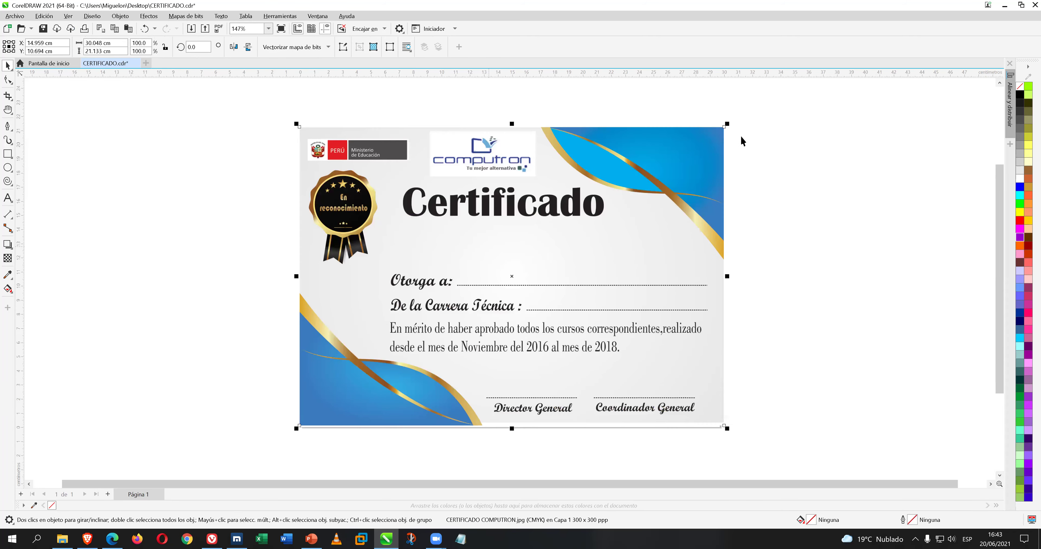
Scale the certificate image down to about 98.5% and nudge it to fit within the landscape page.
mouse_move(727, 124)
mouse_down()
mouse_move(696, 152)
mouse_move(721, 128)
mouse_up()
drag(674, 160, 671, 161)
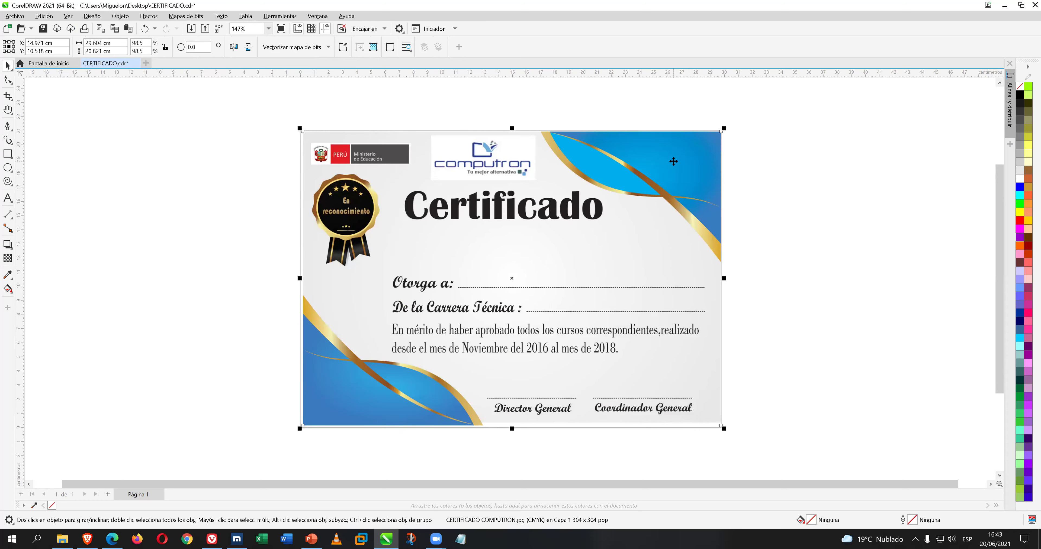
drag(673, 161, 672, 161)
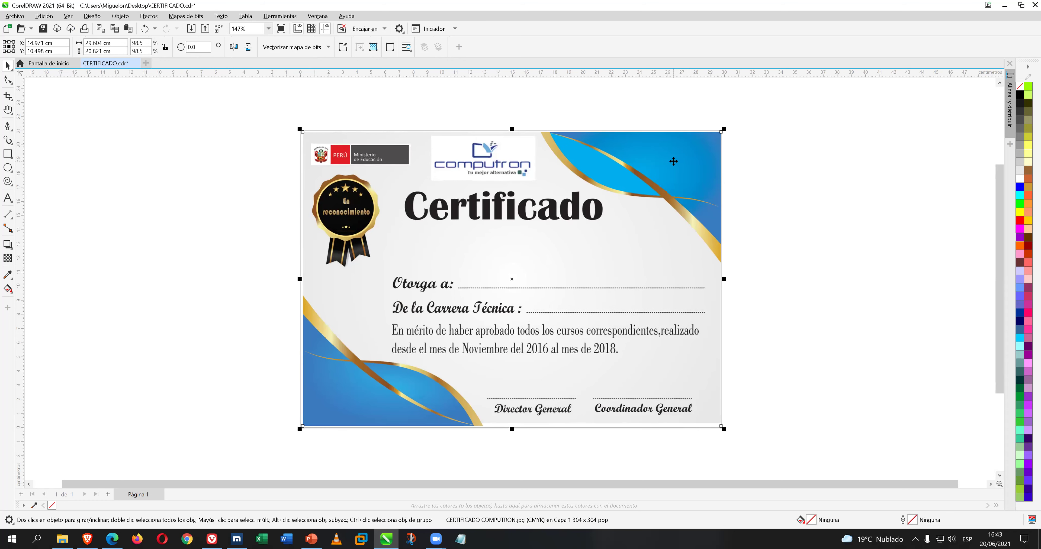
key(Down)
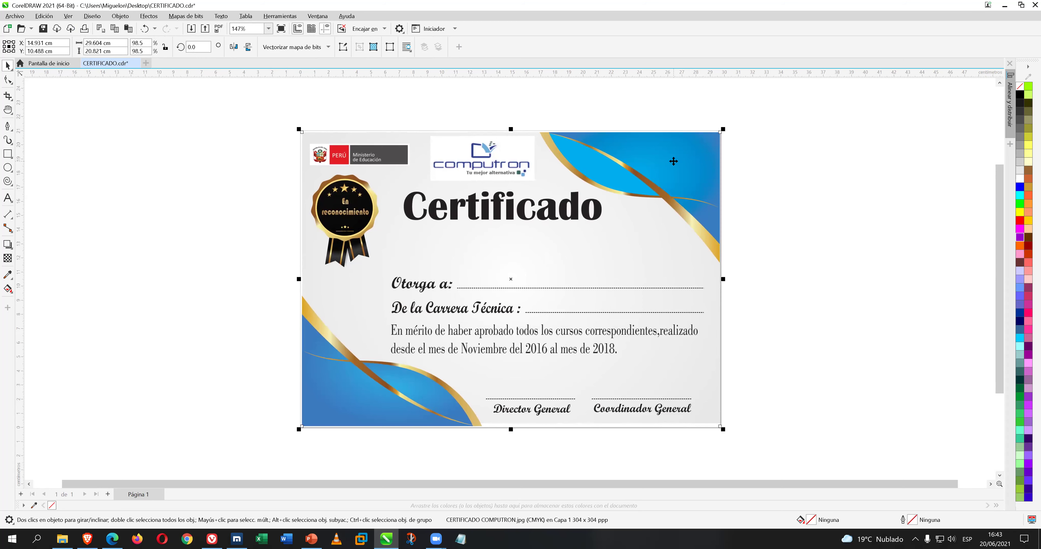
click(168, 120)
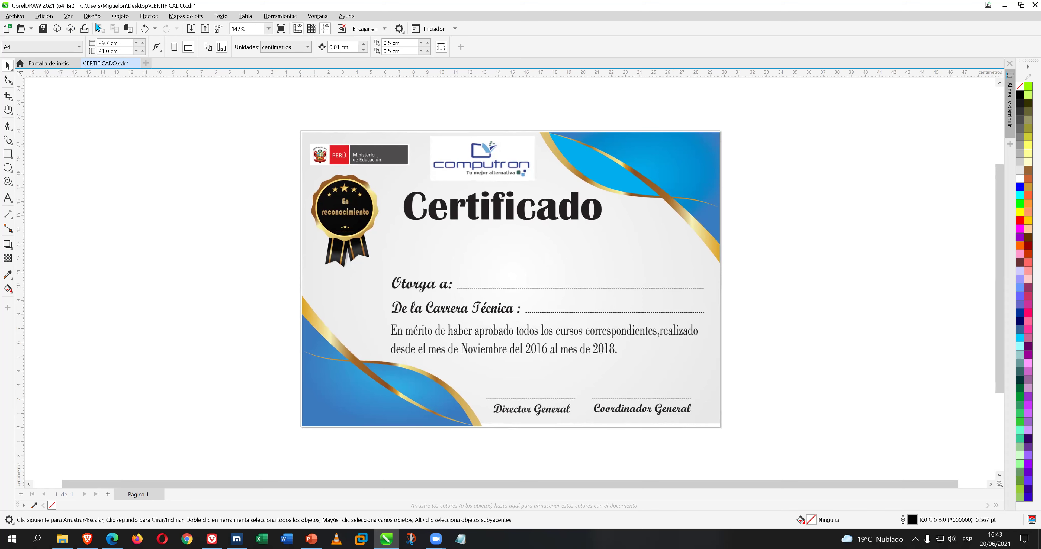
Save the certificate document with the fitted background image.
click(43, 28)
scroll(624, 271, up, 1)
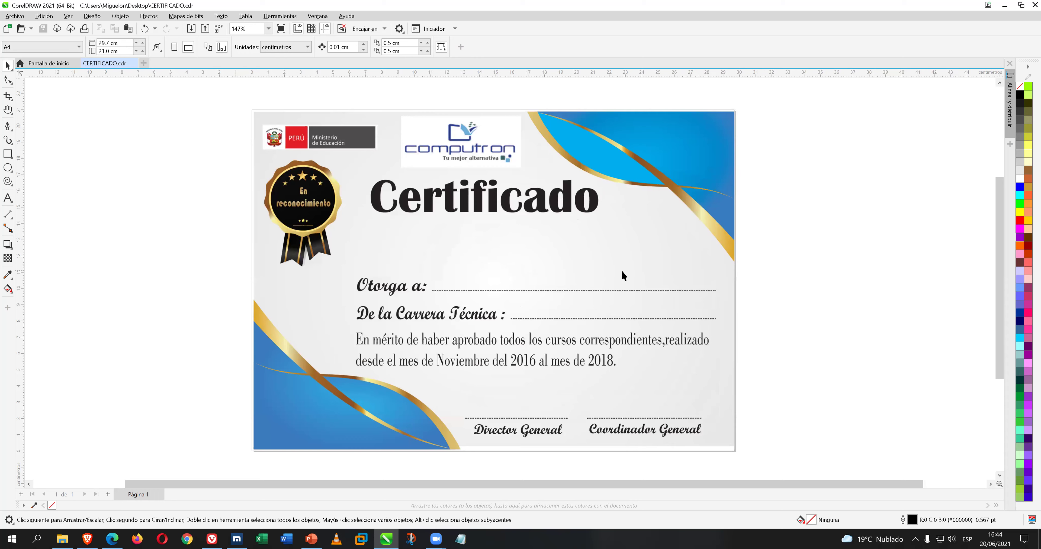
scroll(621, 271, up, 1)
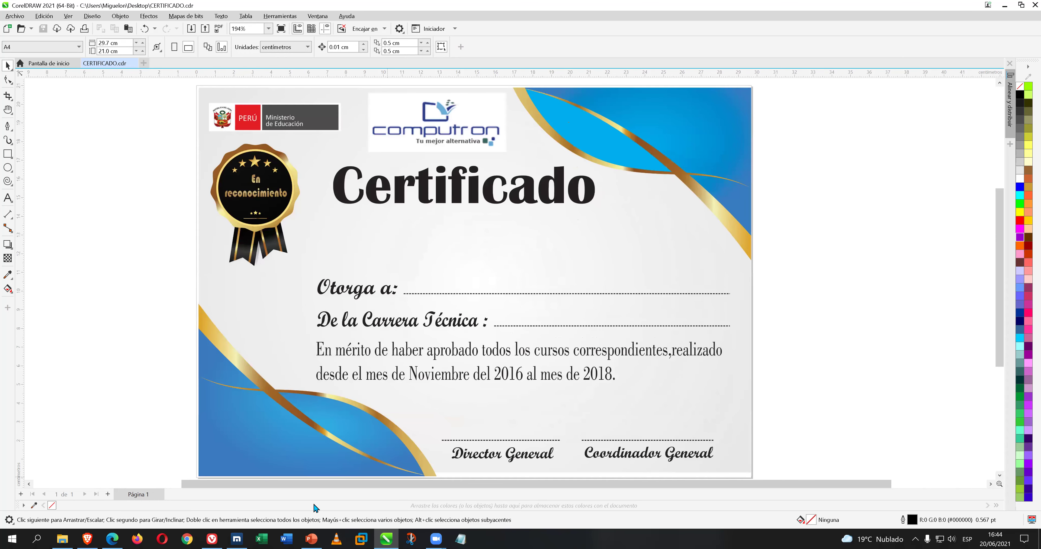
Check the print merge slide in PowerPoint and, back in CorelDRAW, start a new print merge with data imported from a file.
click(311, 539)
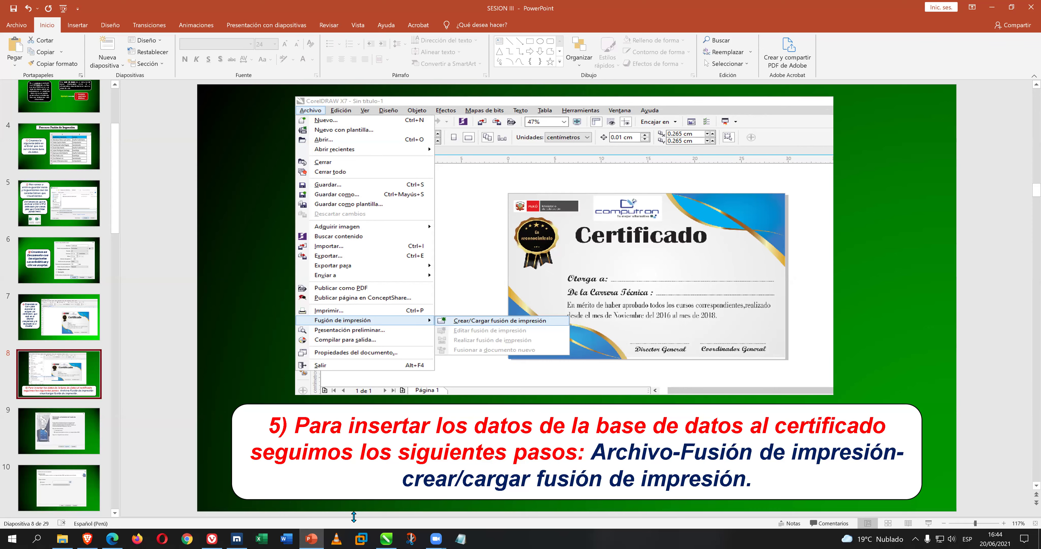
click(387, 533)
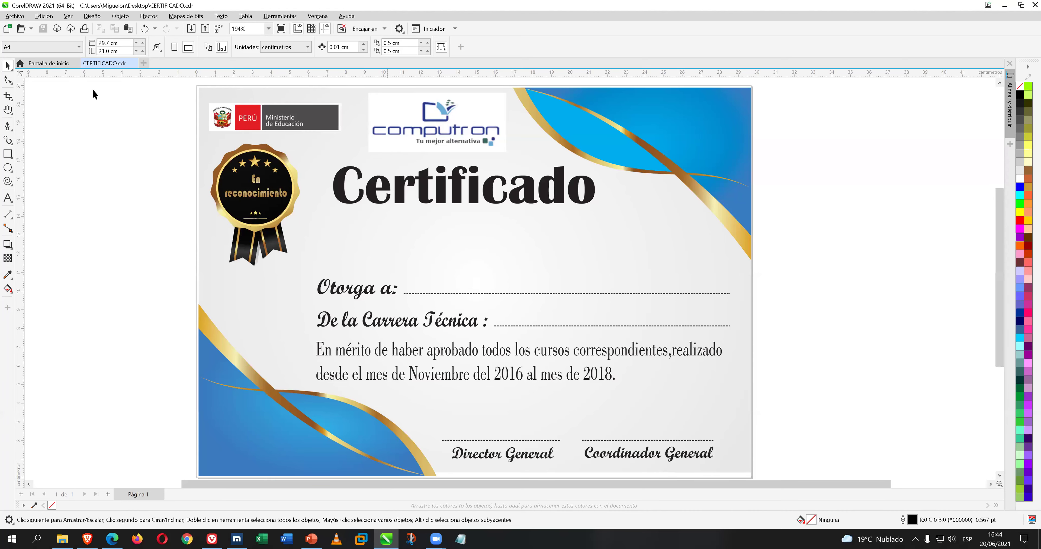
click(15, 17)
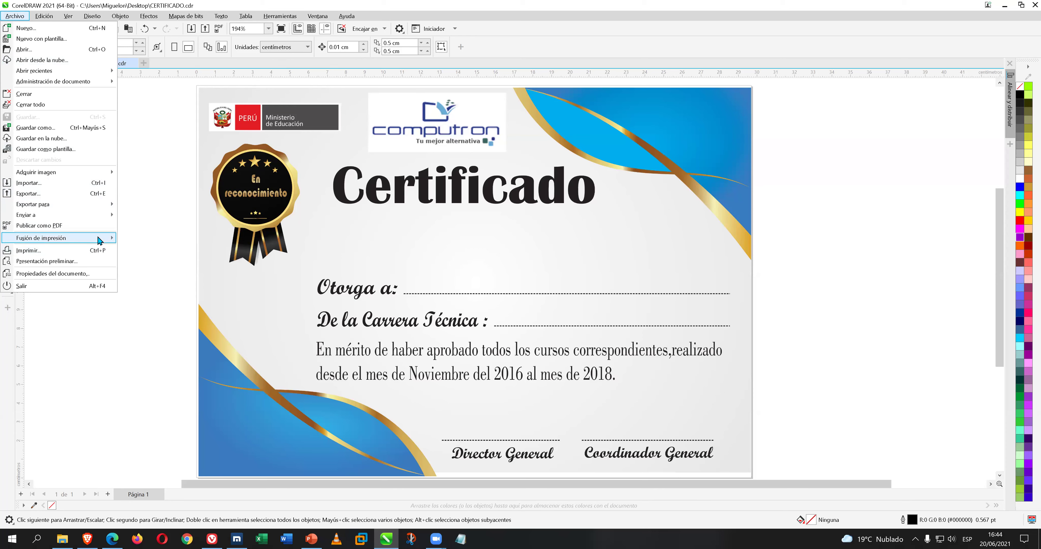
mouse_move(113, 240)
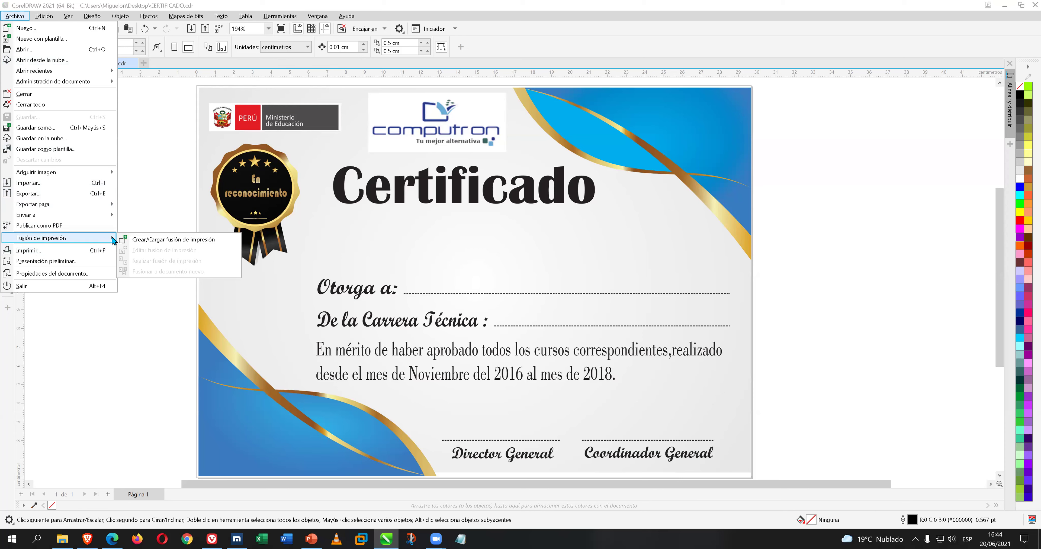
click(225, 244)
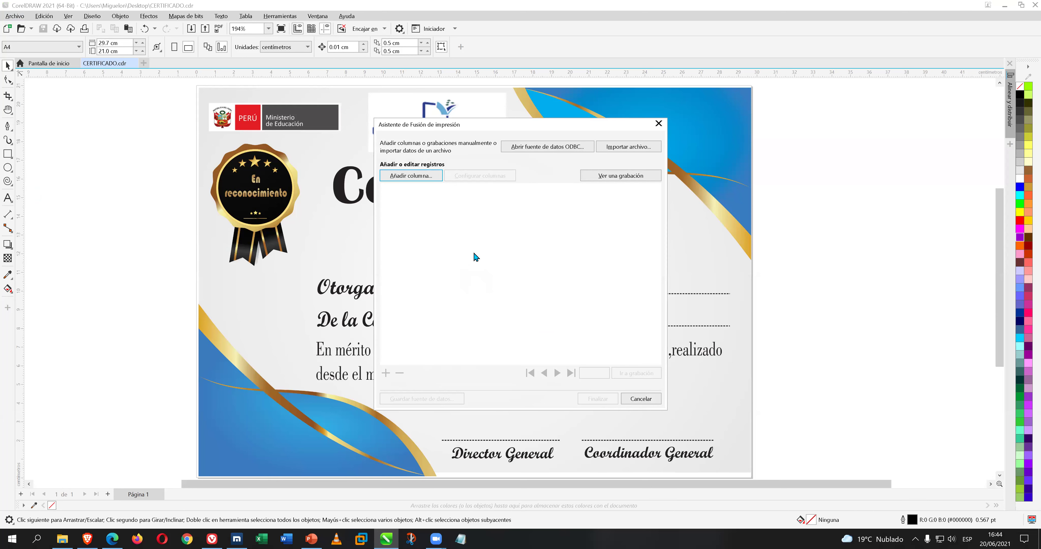
click(626, 148)
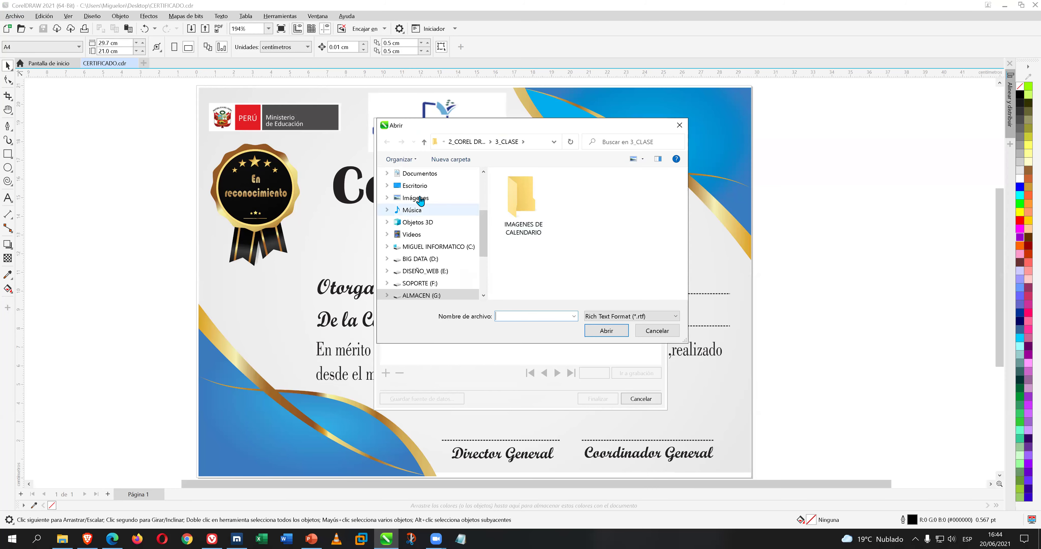
drag(486, 230, 487, 262)
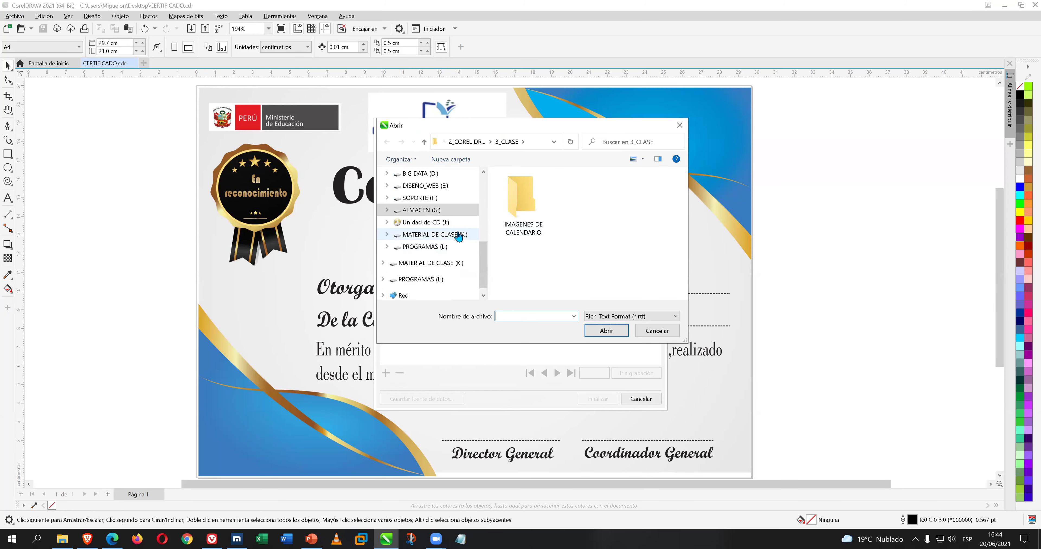
click(448, 211)
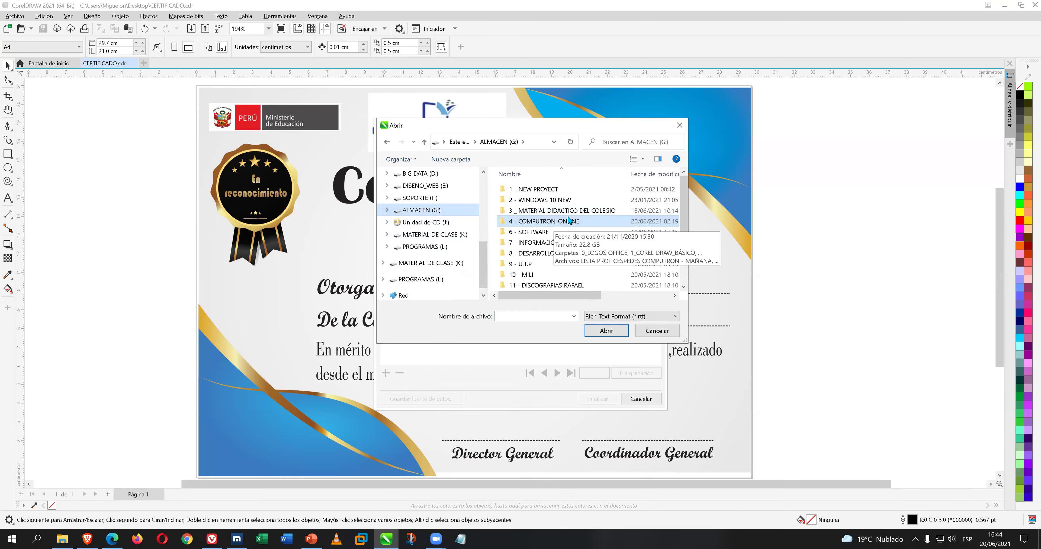
double_click(575, 223)
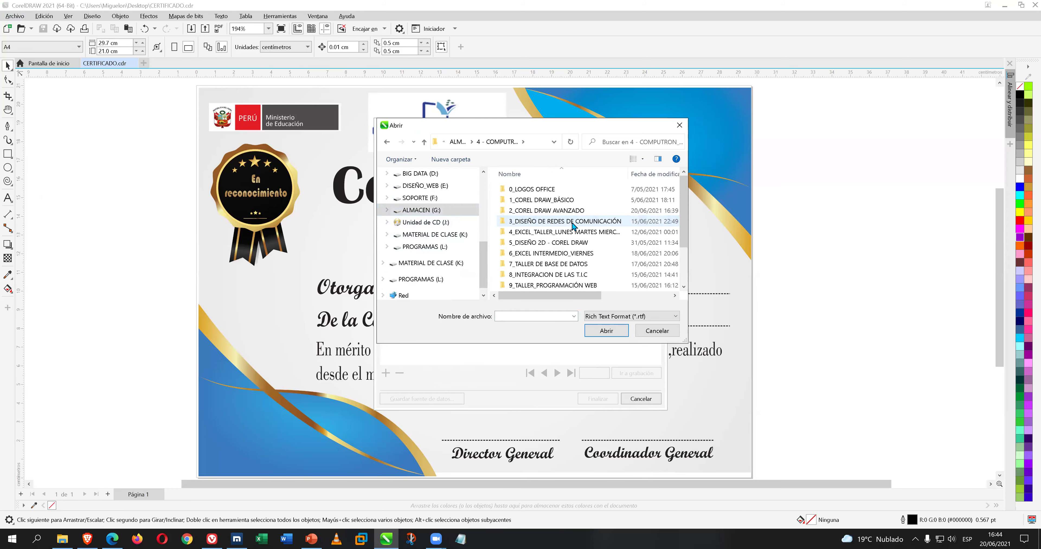
double_click(564, 211)
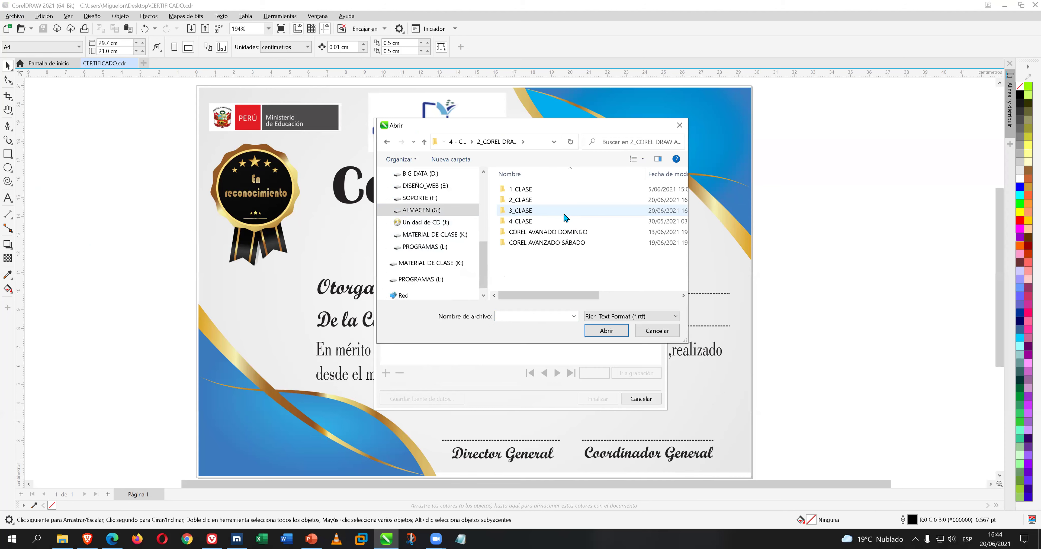
double_click(556, 209)
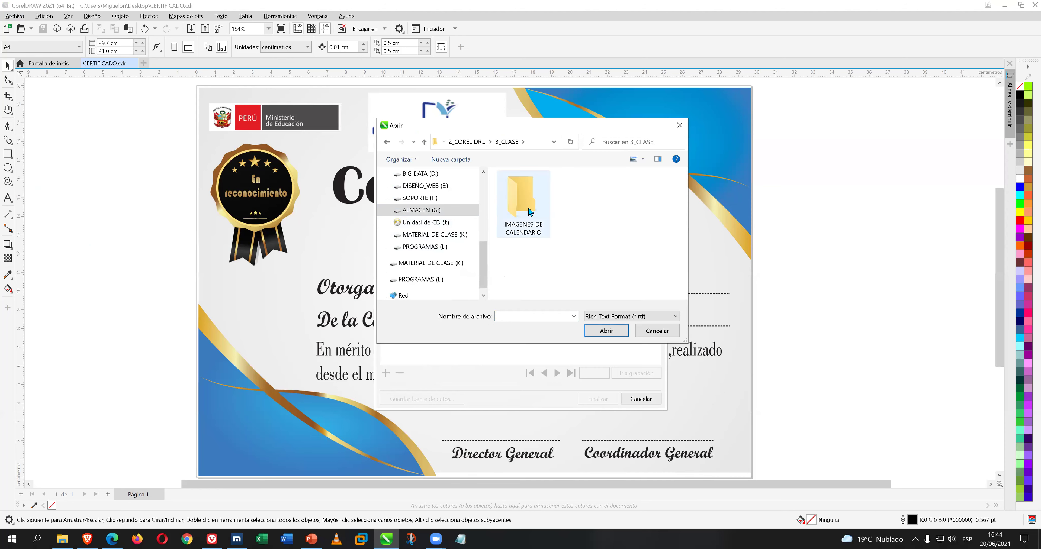
Load the comma-separated file BASE DE DATOS DE CERTIFICADO from the desktop as the print merge data.
click(651, 316)
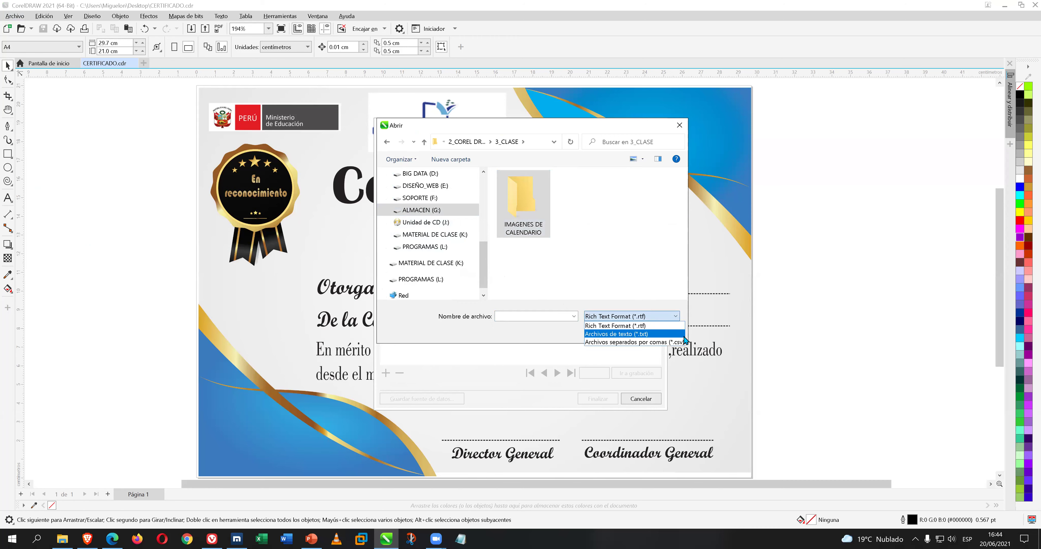
click(644, 342)
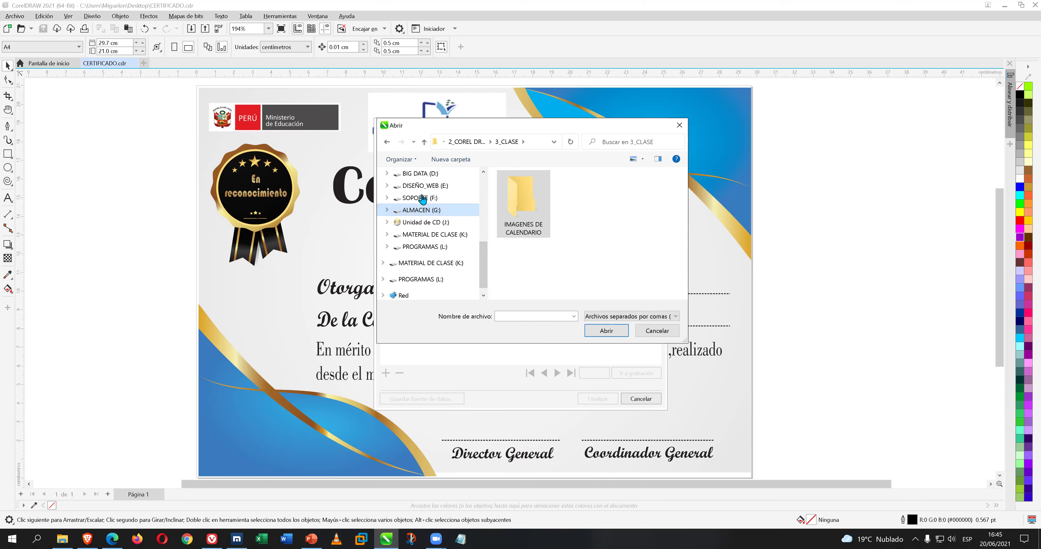
scroll(488, 233, up, 3)
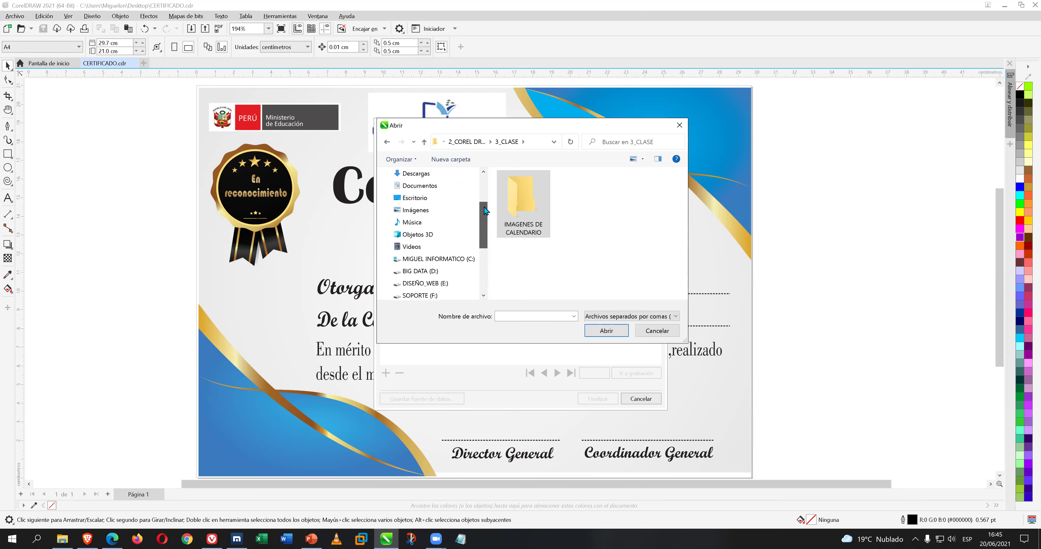
click(432, 199)
click(532, 202)
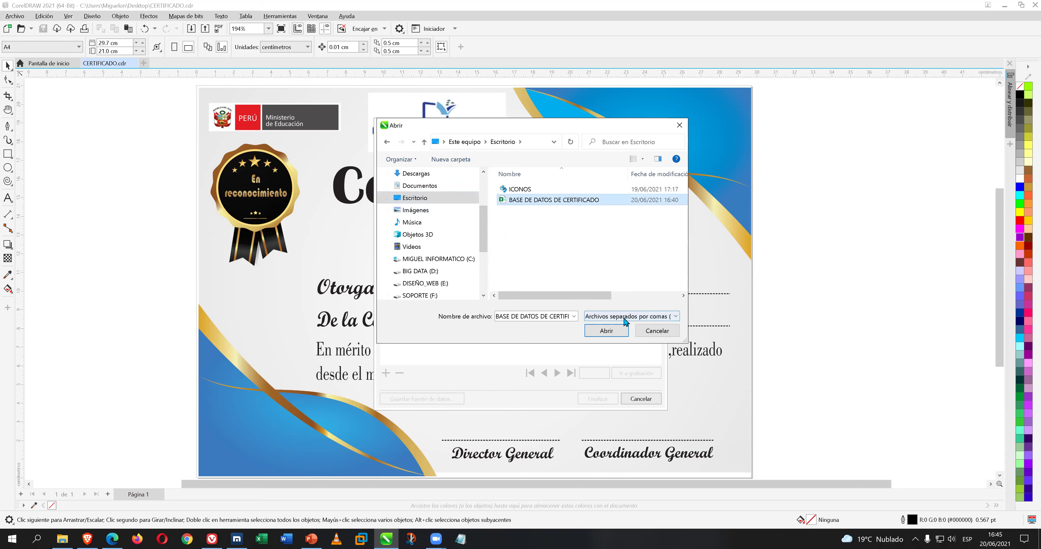
click(621, 332)
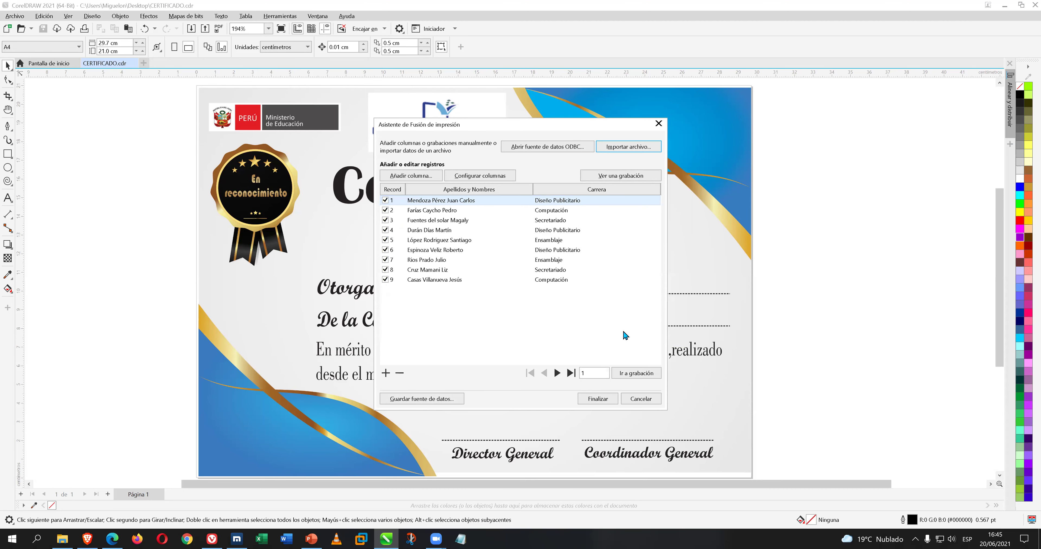
Review the print merge wizard slides 9 to 16 in the PowerPoint presentation, and return to CorelDRAW.
click(311, 539)
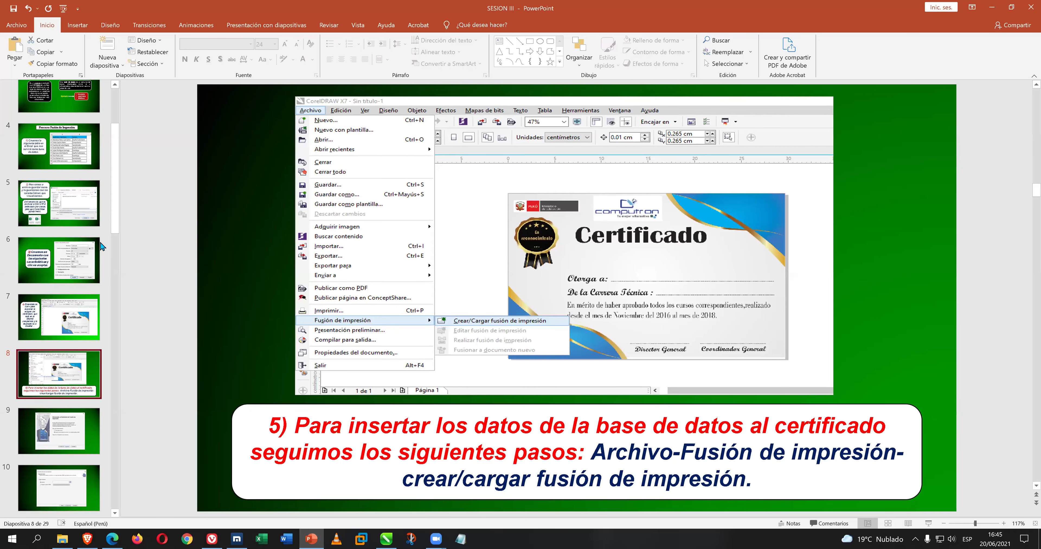
scroll(114, 309, down, 1)
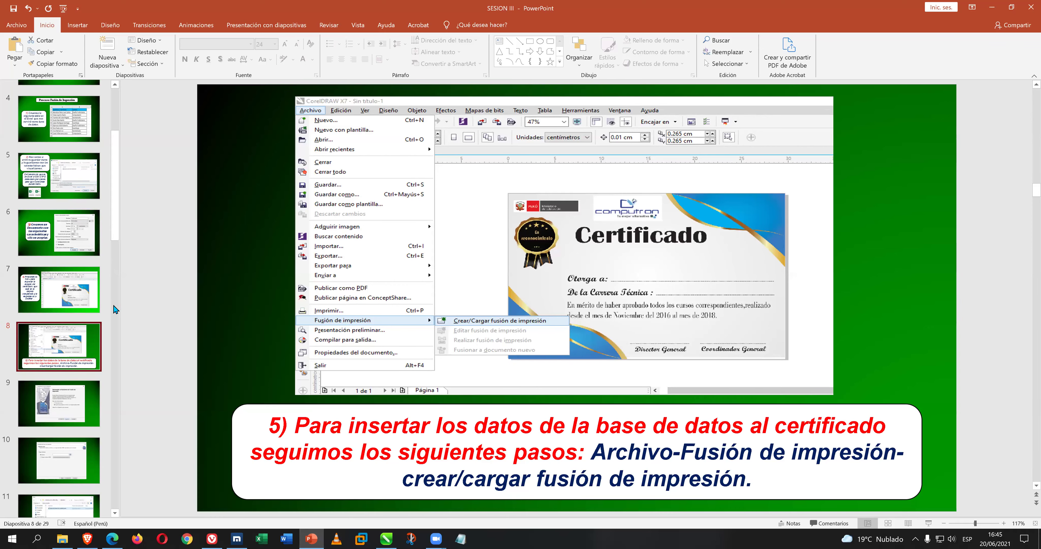
click(92, 382)
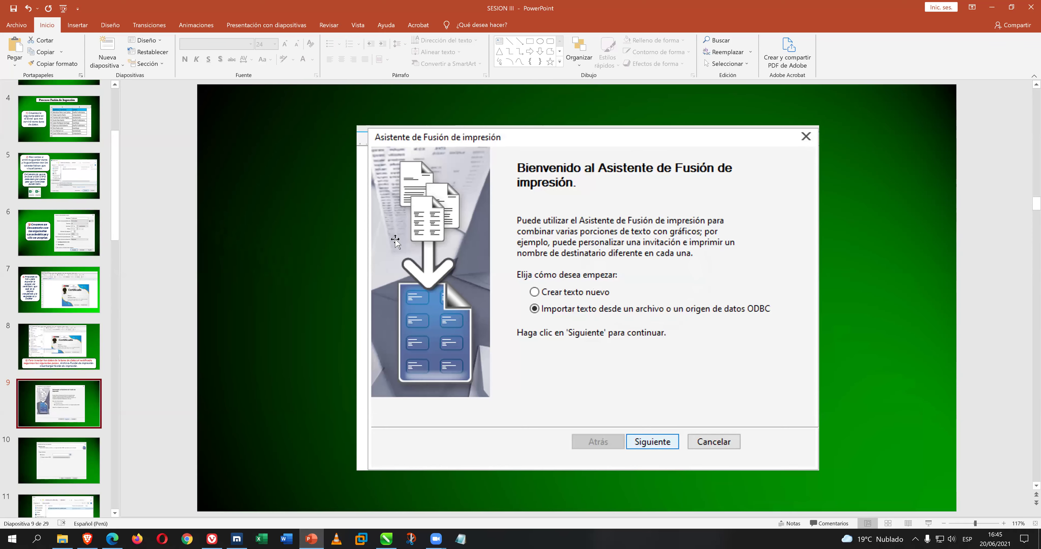
key(Down)
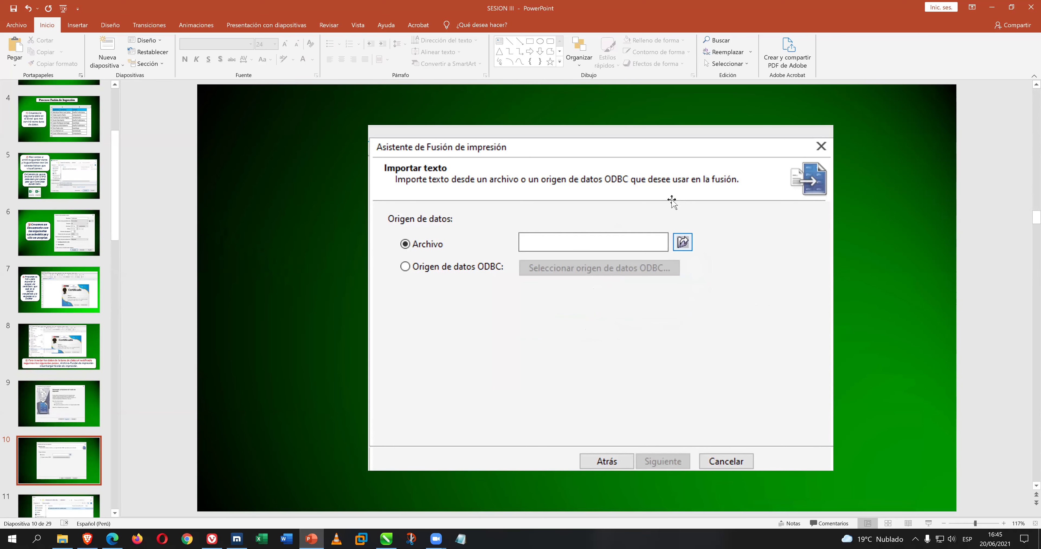
key(Down)
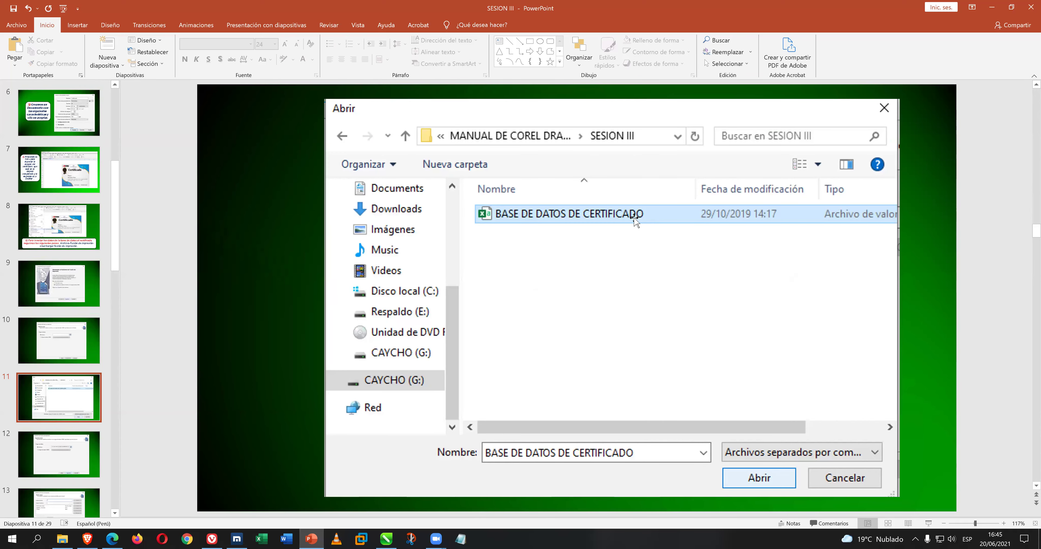
key(Down)
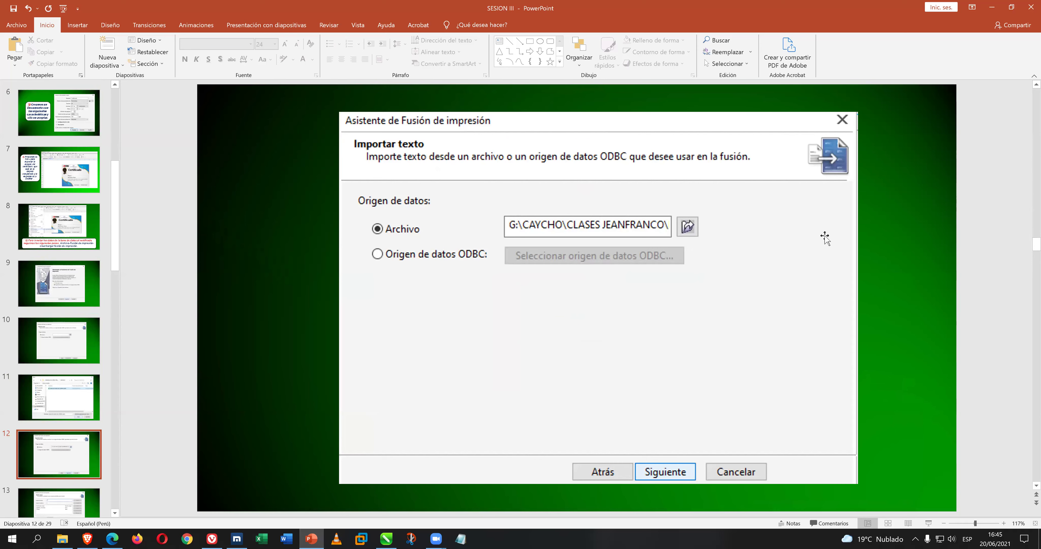
key(Down)
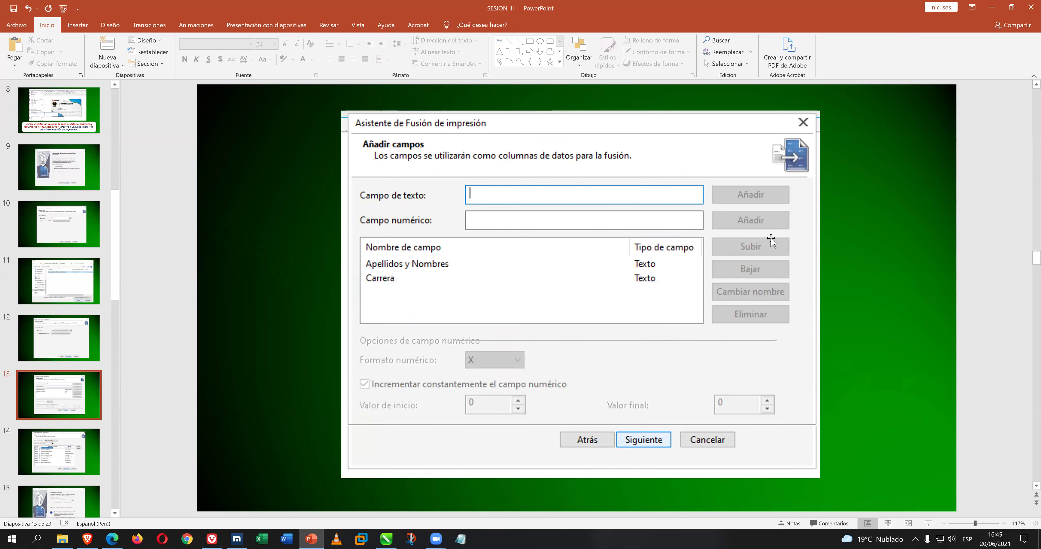
key(Down)
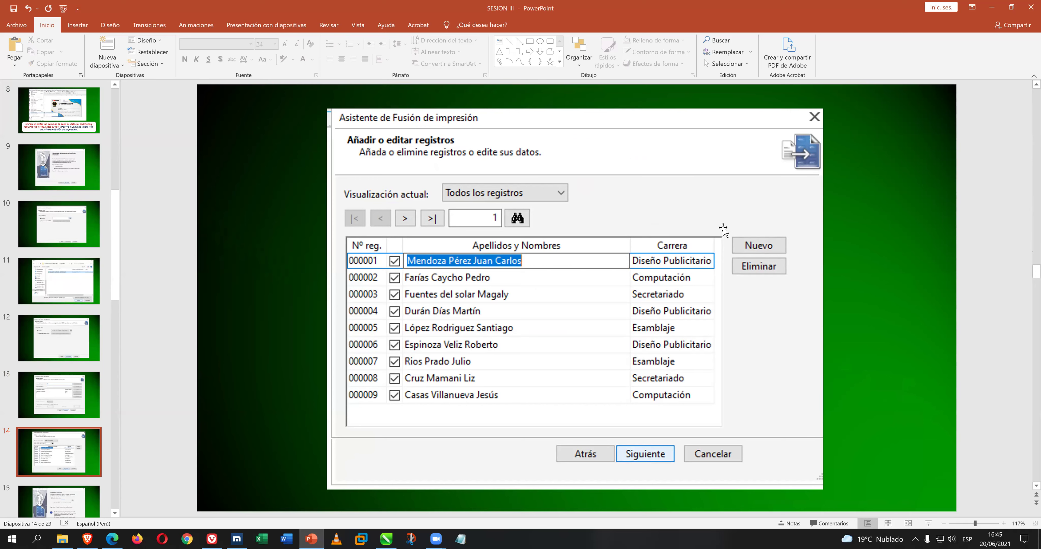
key(Down)
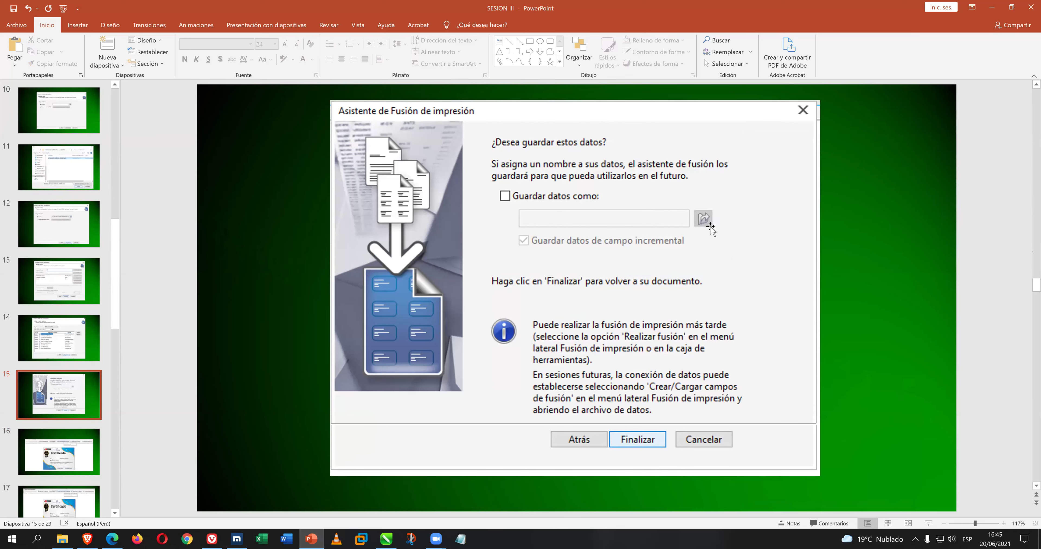
key(Down)
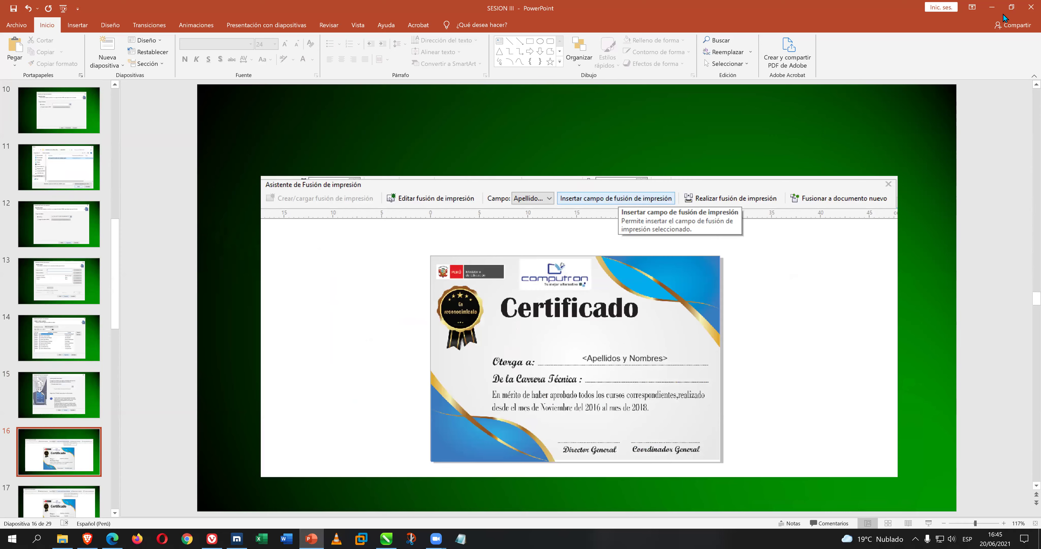
click(991, 8)
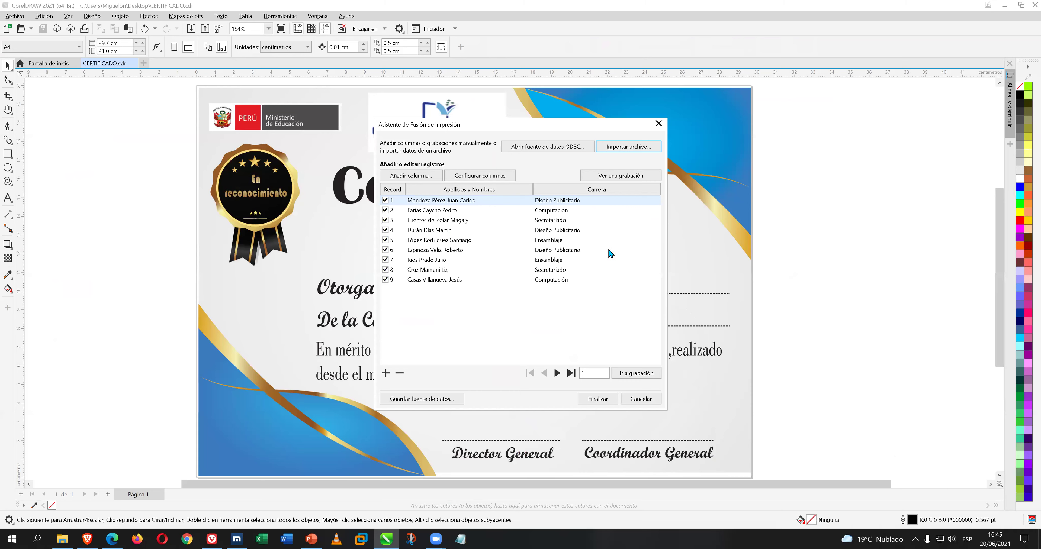
Finish the merge data setup, insert the Apellidos y Nombres field and place it on the "Otorga a:" line.
click(597, 399)
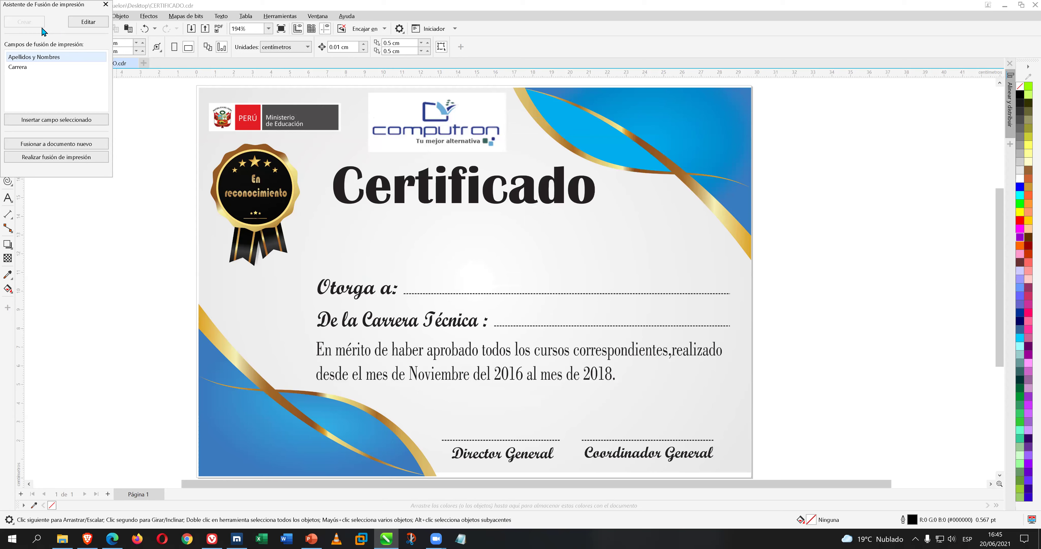
drag(41, 5, 109, 149)
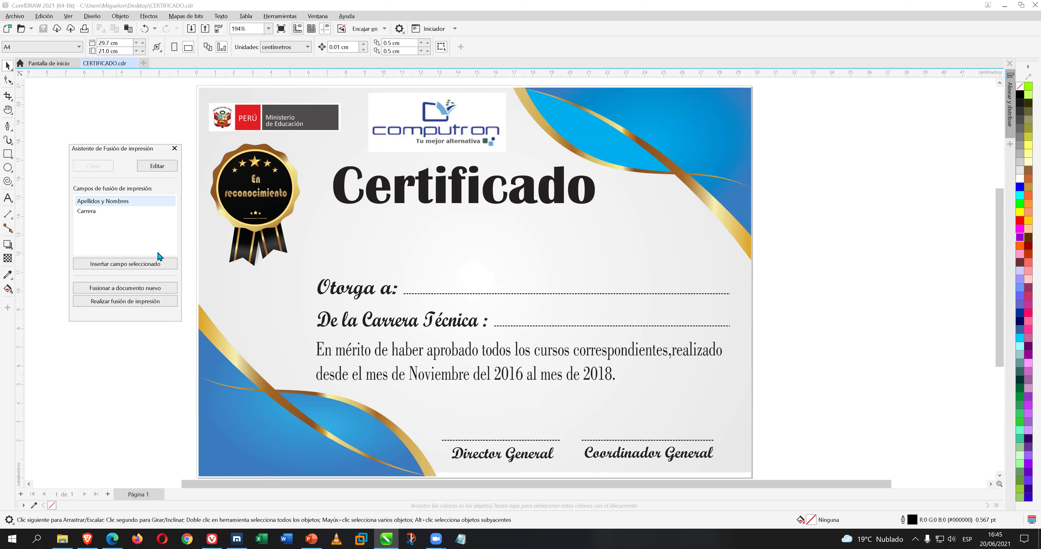
click(160, 263)
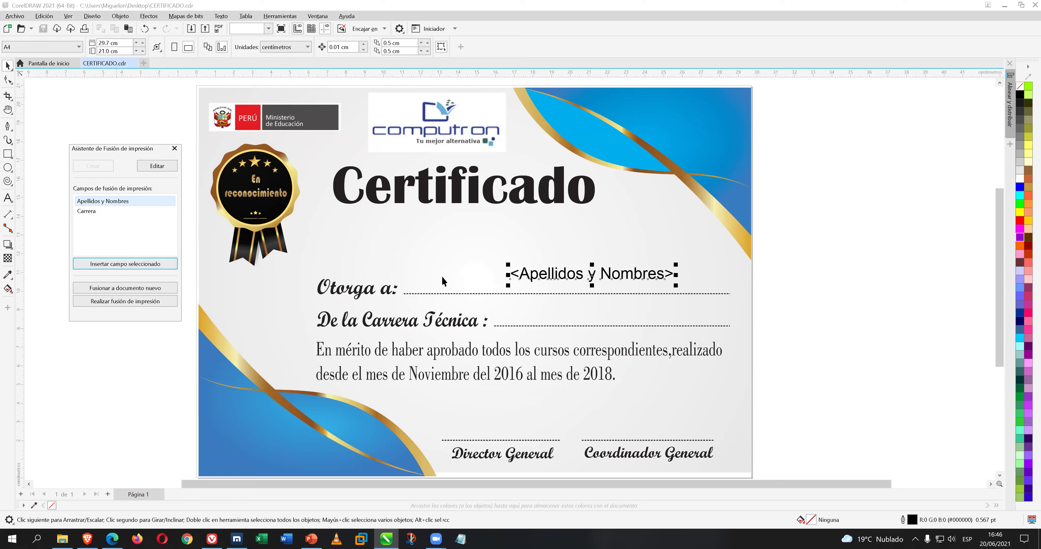
click(537, 274)
drag(537, 274, 447, 285)
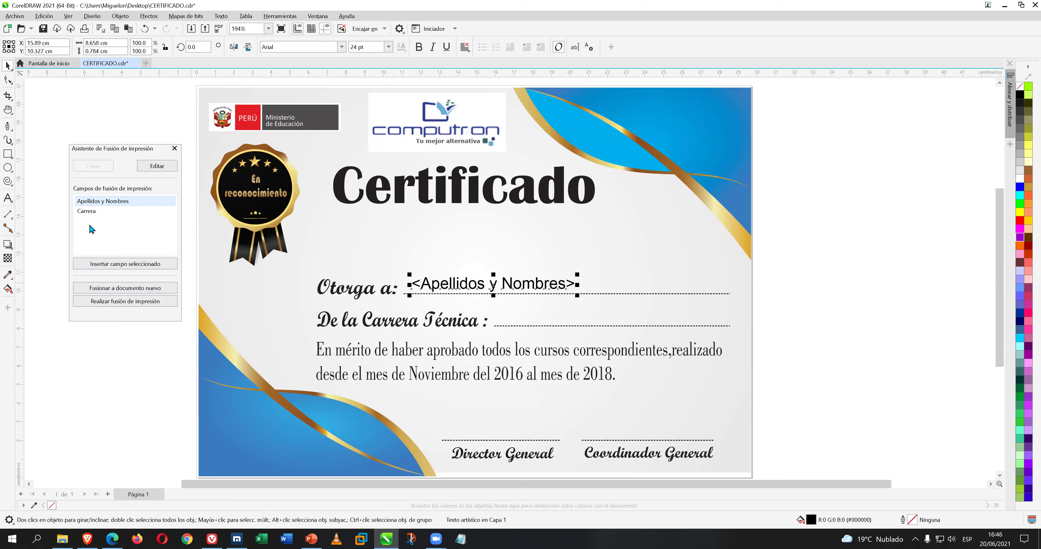
Insert the Carrera merge field and place it on the "De la Carrera Técnica :" line.
click(89, 214)
click(127, 264)
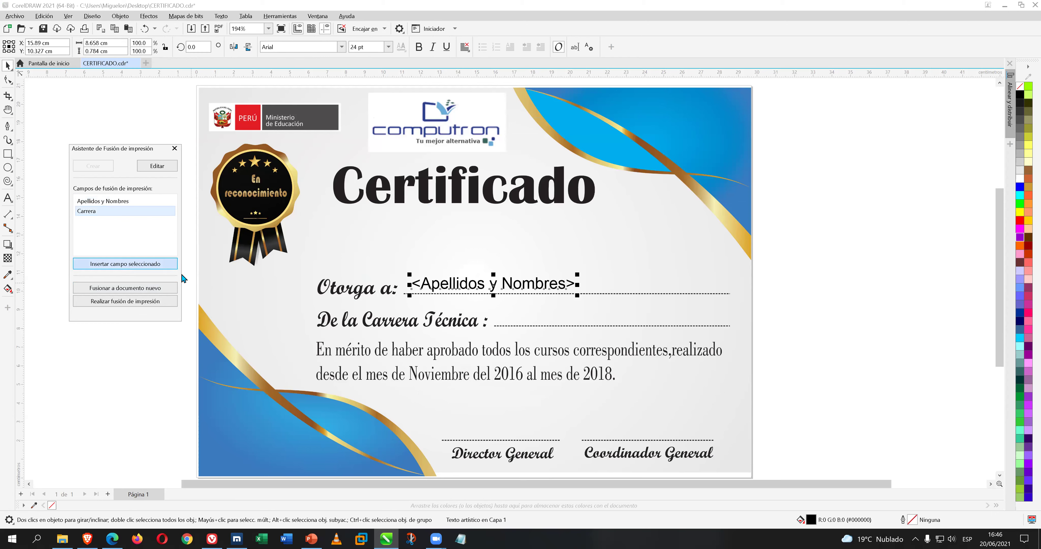
drag(537, 274, 525, 319)
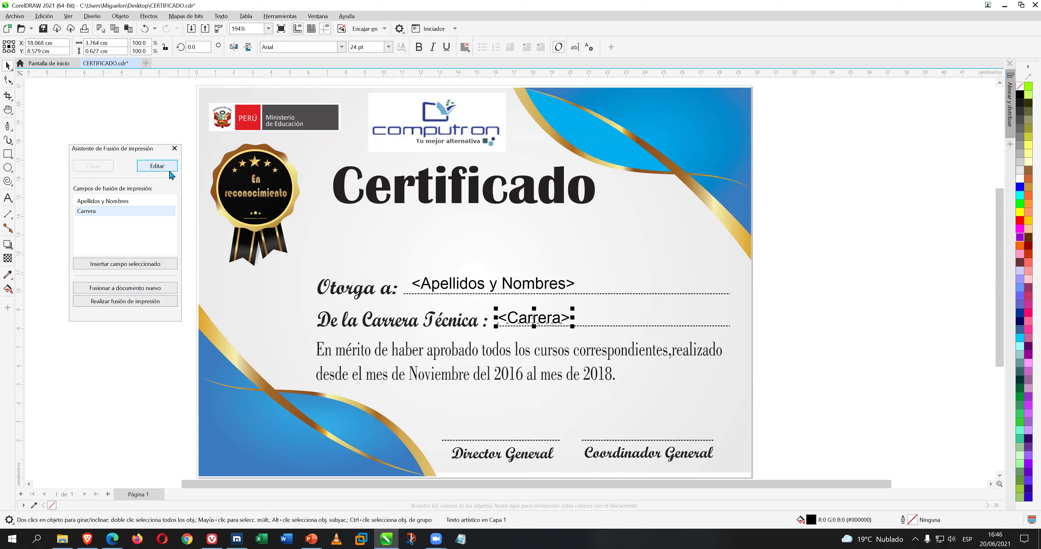
Merge the certificate with its records into a new document and close the print merge assistant.
click(171, 289)
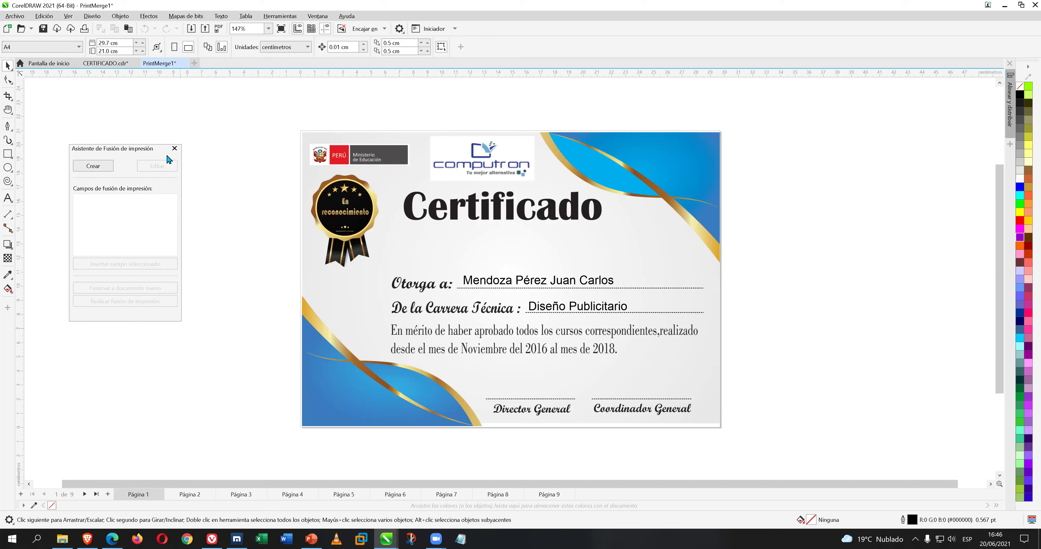
click(174, 148)
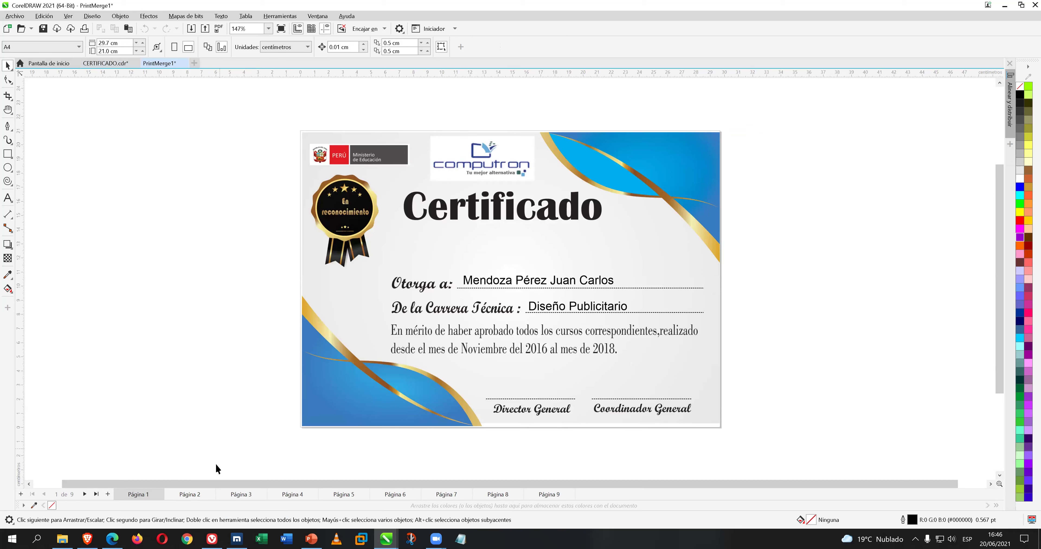
Page through the merged certificates from page 1 to page 9, checking the name and career on each.
click(196, 497)
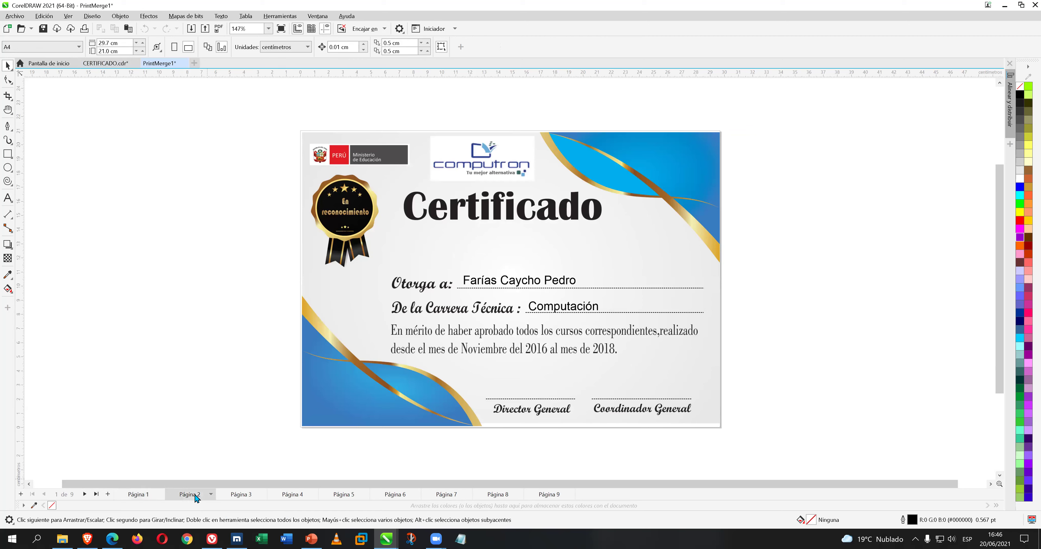
click(243, 500)
click(299, 495)
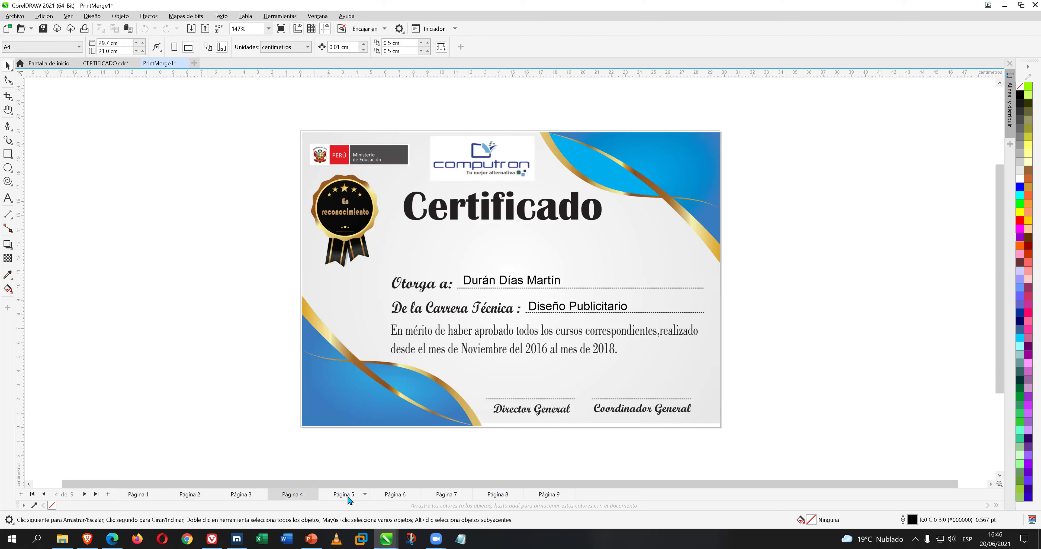
click(364, 495)
click(388, 496)
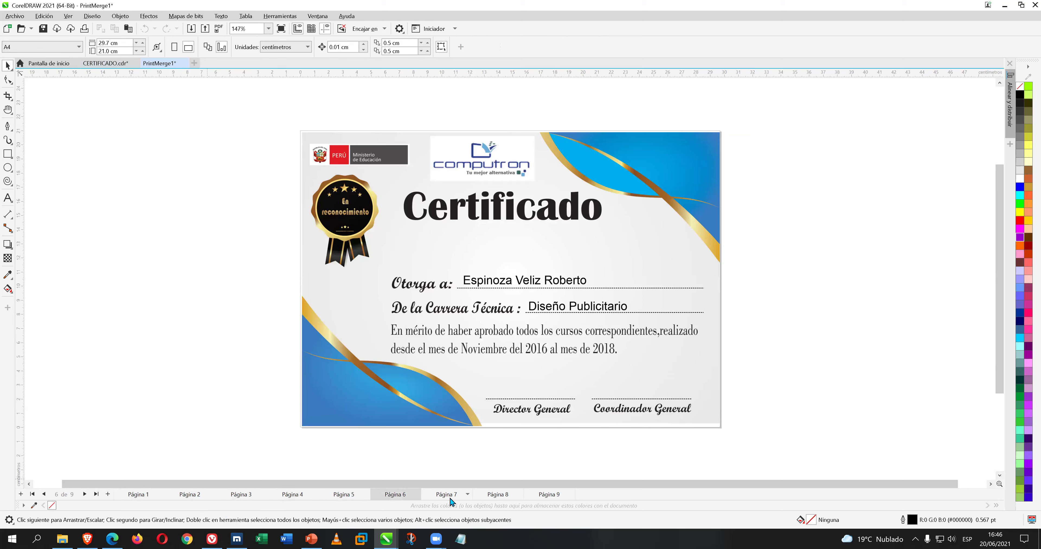
click(451, 497)
click(497, 497)
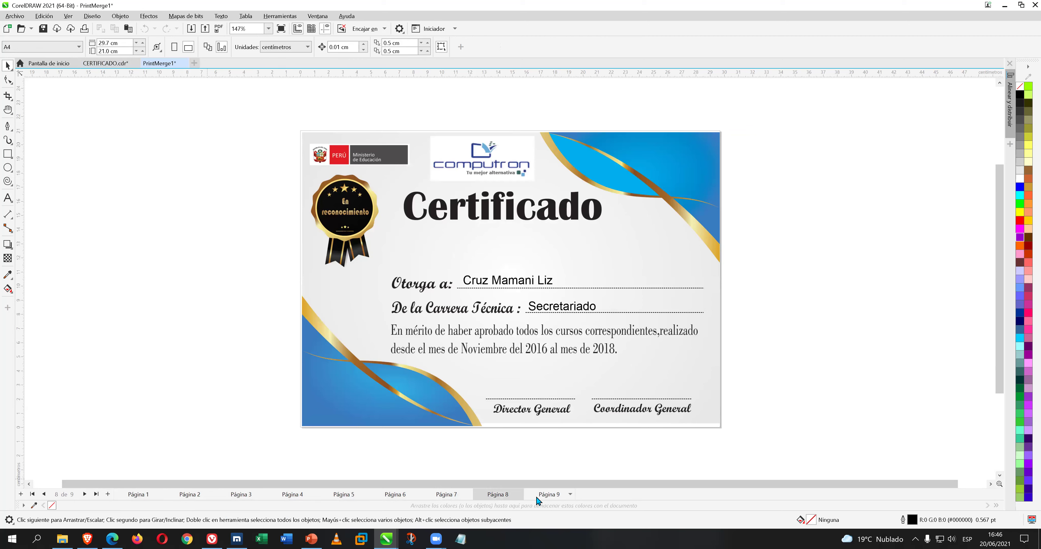
click(536, 497)
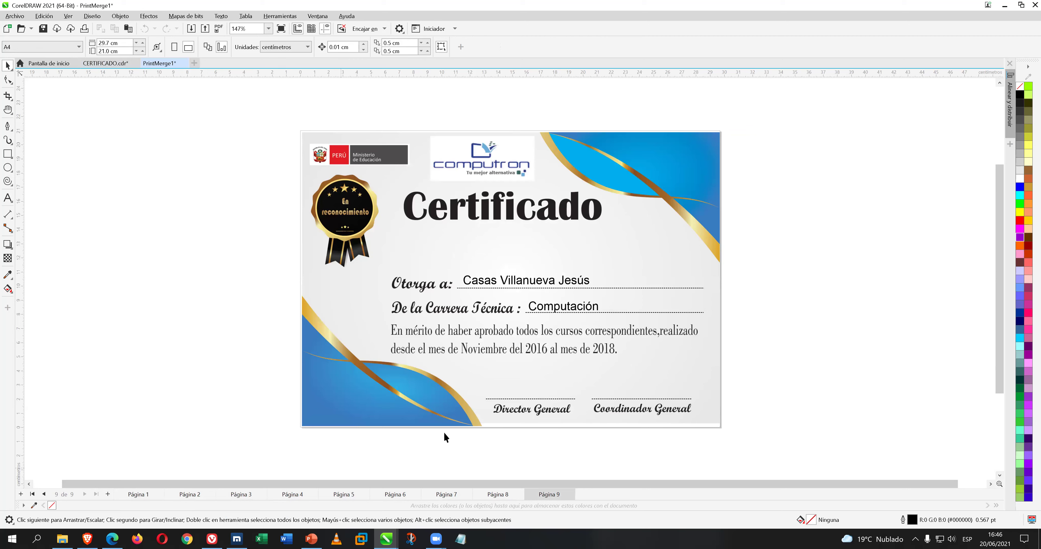
click(129, 491)
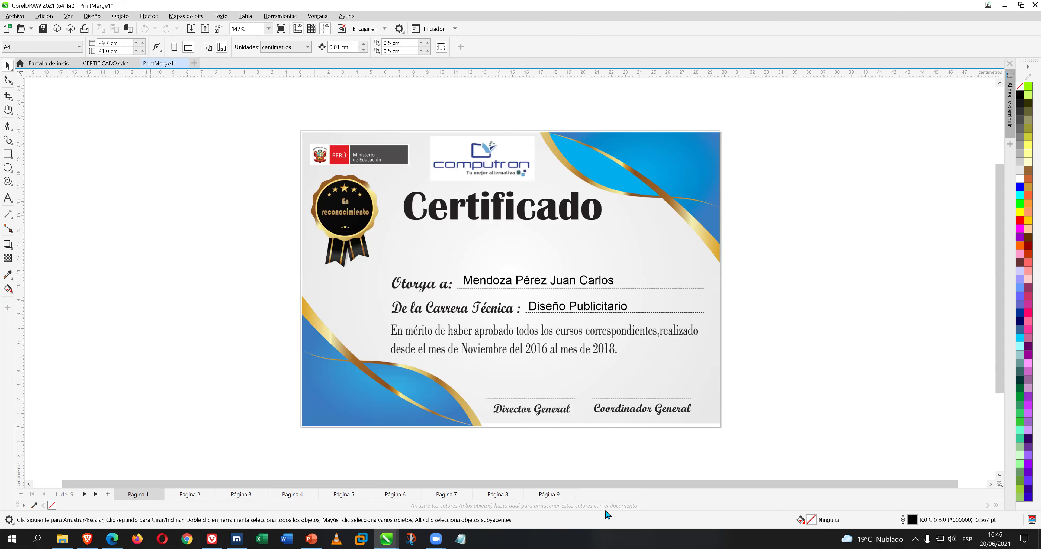
click(190, 497)
click(245, 498)
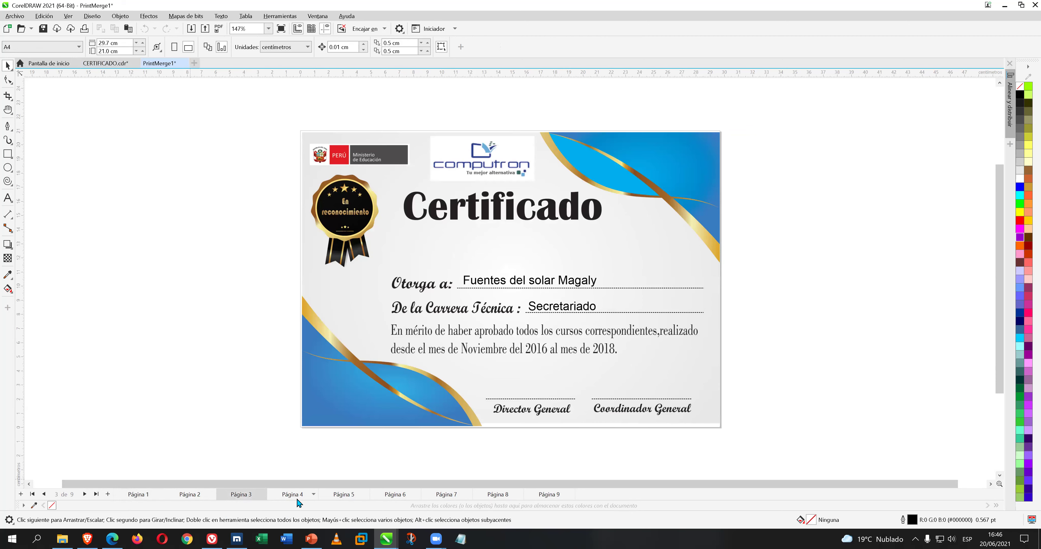
click(296, 498)
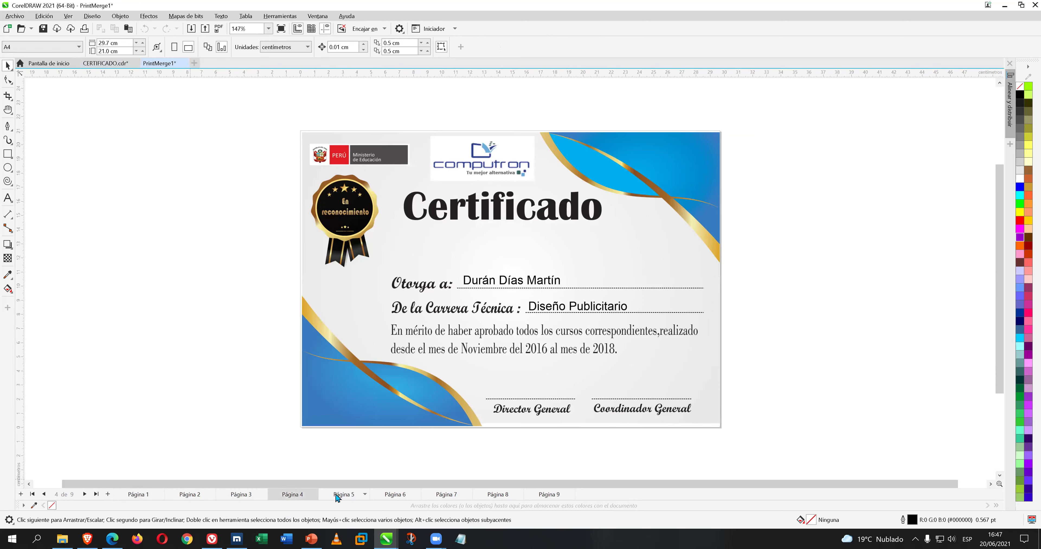
click(344, 499)
click(416, 497)
click(458, 495)
click(513, 498)
click(552, 498)
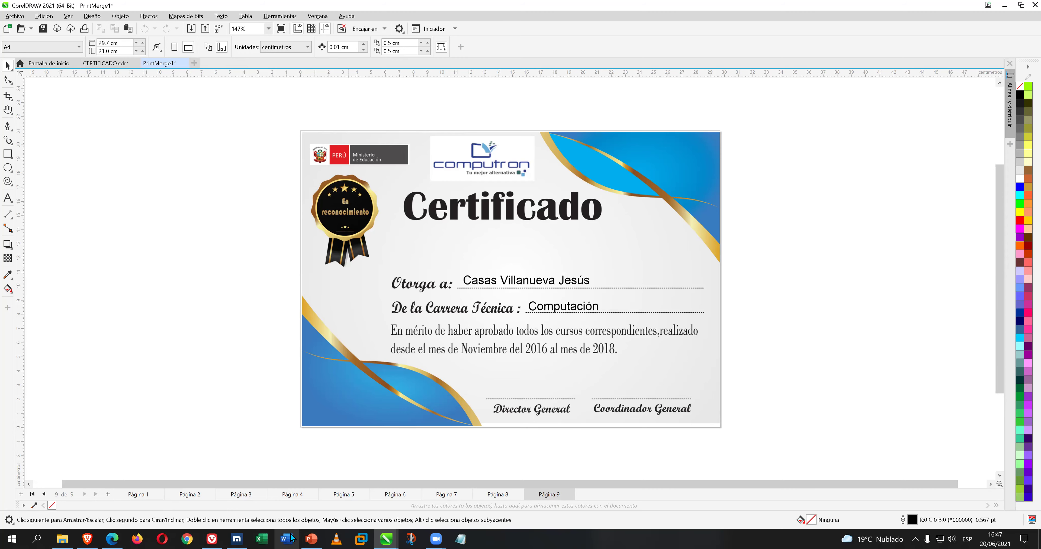
Switch to PowerPoint and review slides 16 and 17 on inserting the merge fields into the certificate.
click(311, 539)
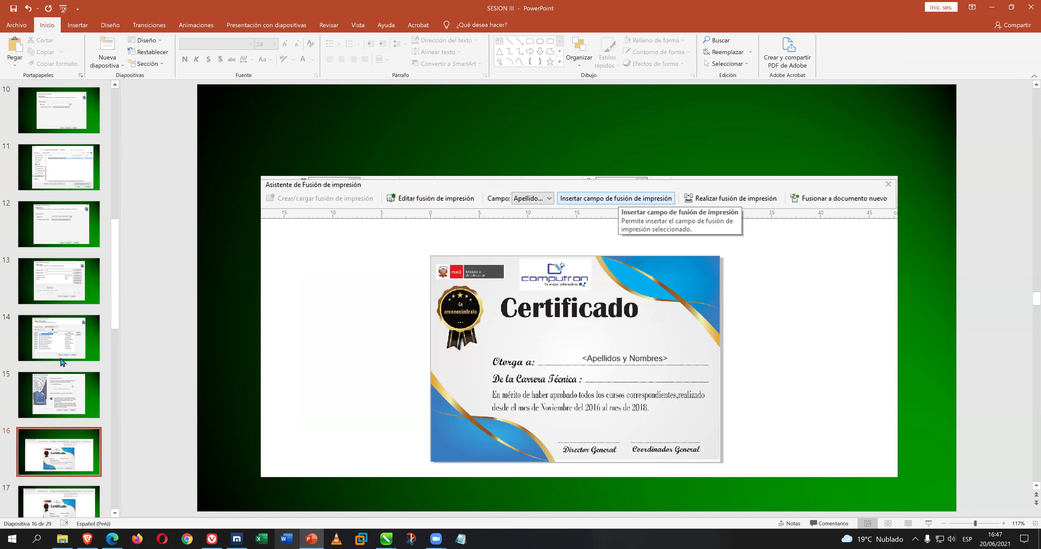
scroll(71, 374, down, 2)
click(76, 378)
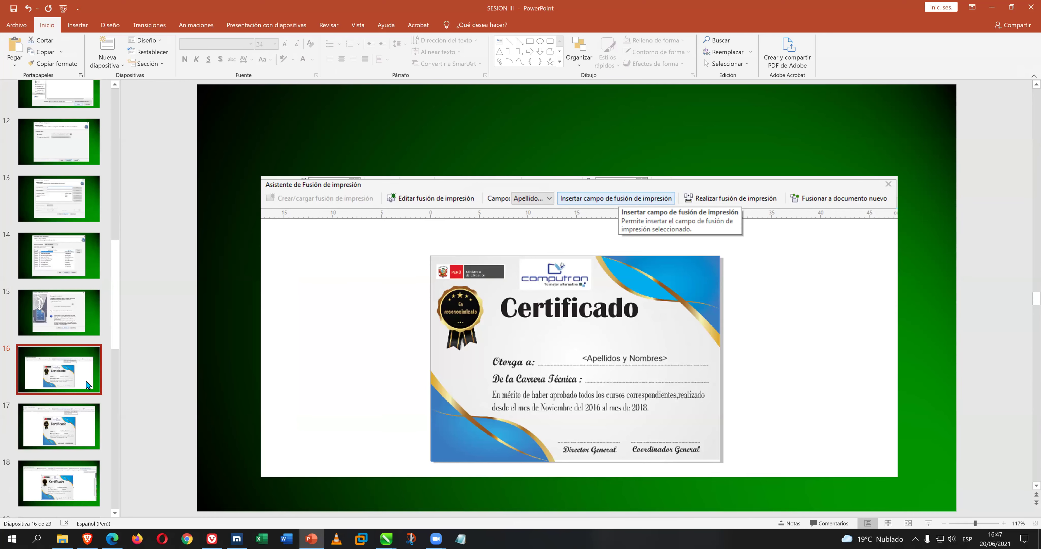
click(57, 424)
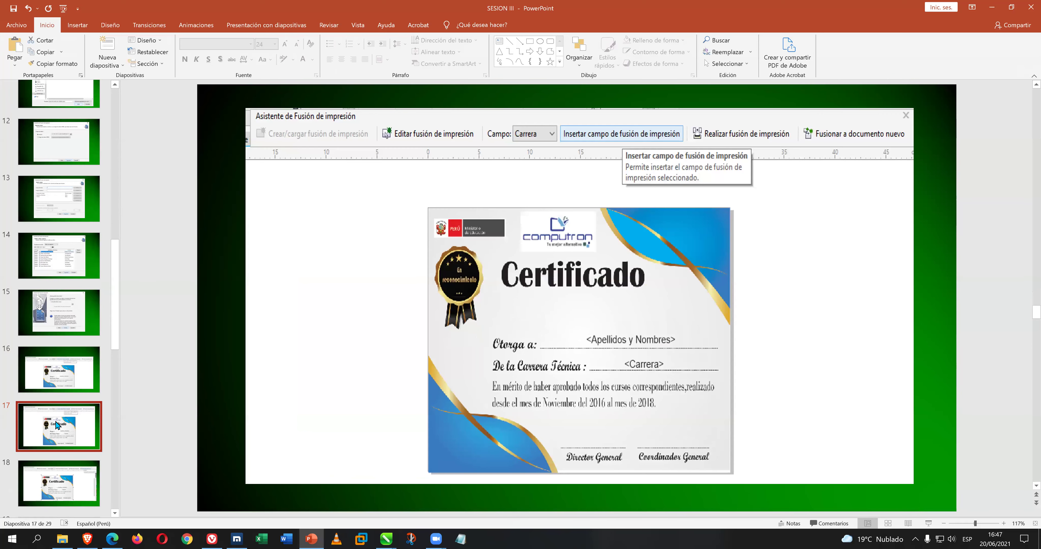
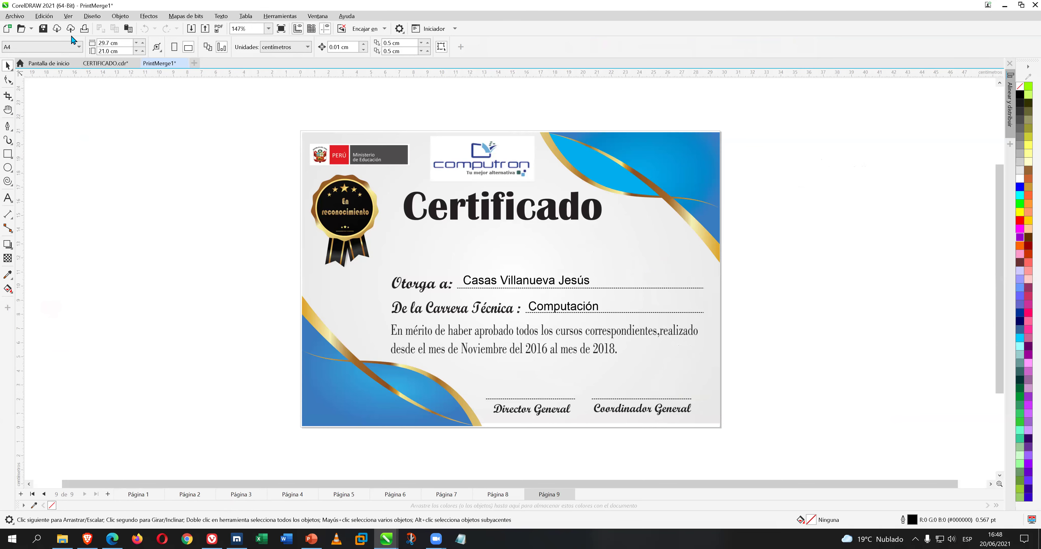
In CorelDRAW, save the merged document on the desktop as CERTIFICADOS A IMPRIMI and close it.
click(44, 28)
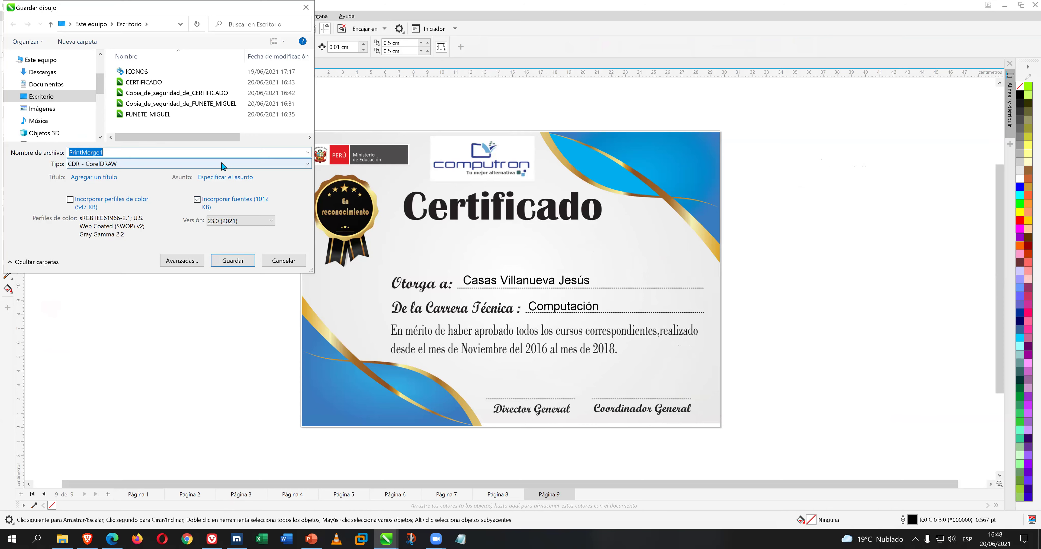
text(CERTIFICADOS A IMPRIMI)
key(Return)
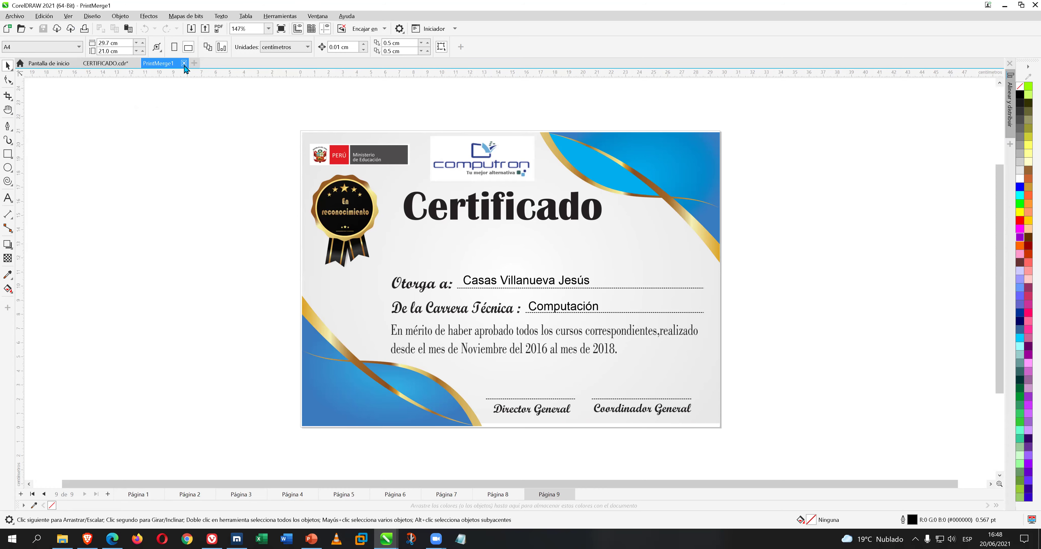
click(185, 63)
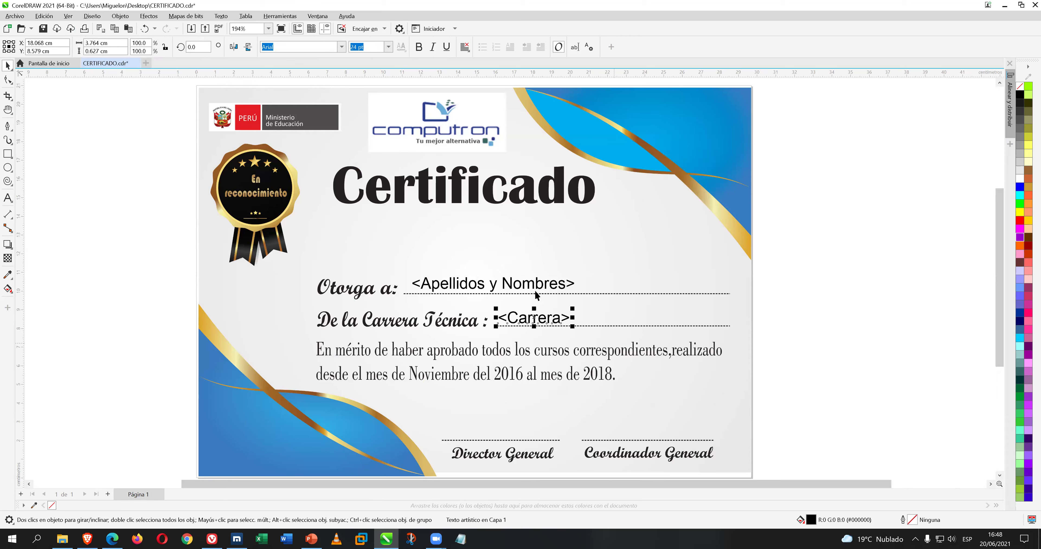
Close the CERTIFICADO document with its changes saved and create a new A4 document in landscape orientation.
click(137, 63)
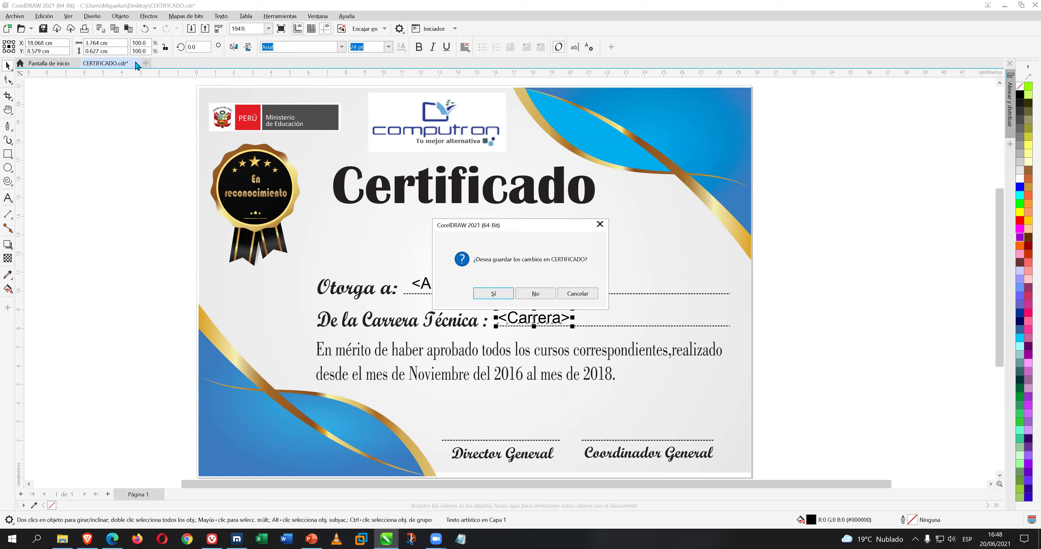
click(491, 293)
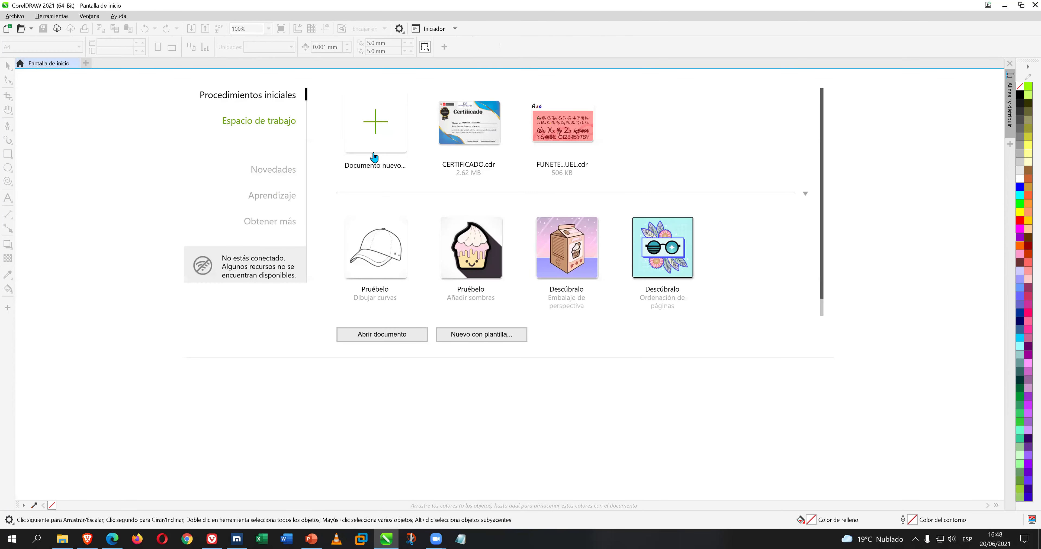
click(373, 130)
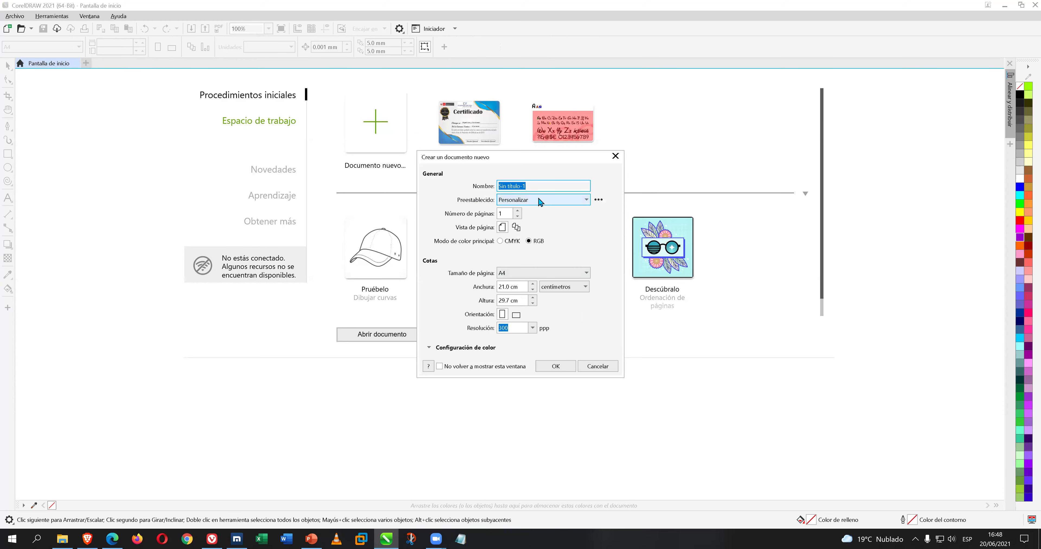
click(546, 366)
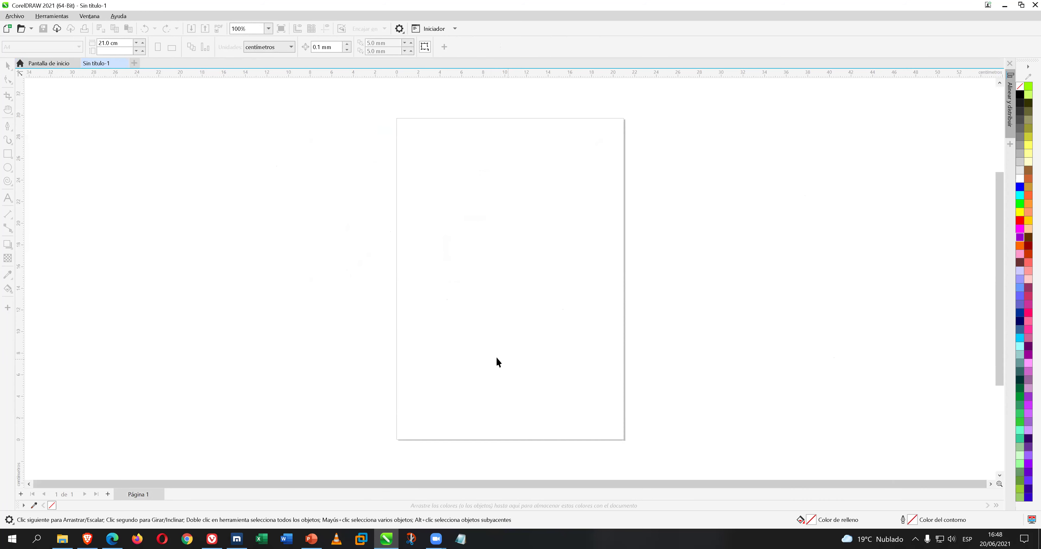
click(188, 48)
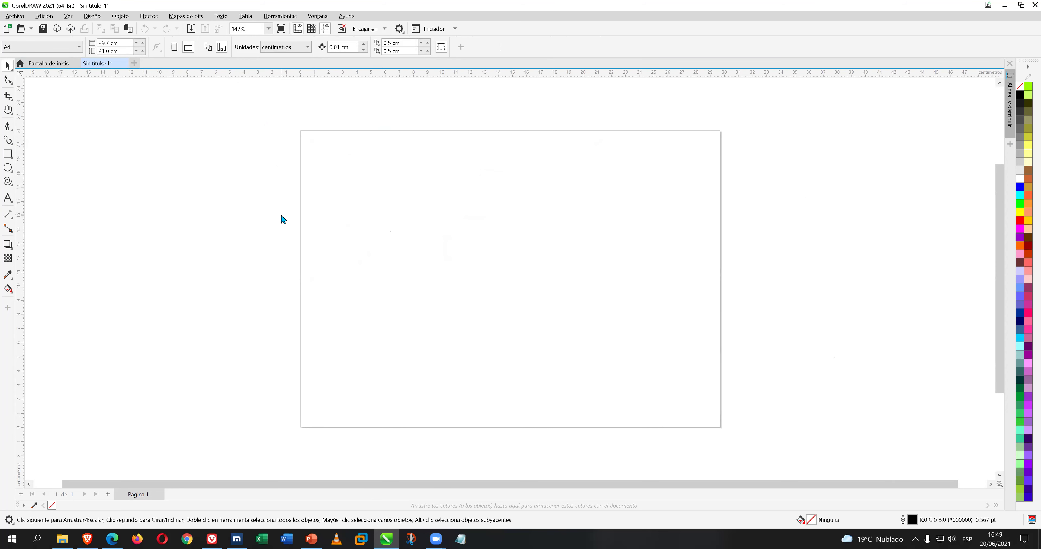
Import the CERTIFICADO COMPUTRON image and place it over the blank page.
key(ctrl+i)
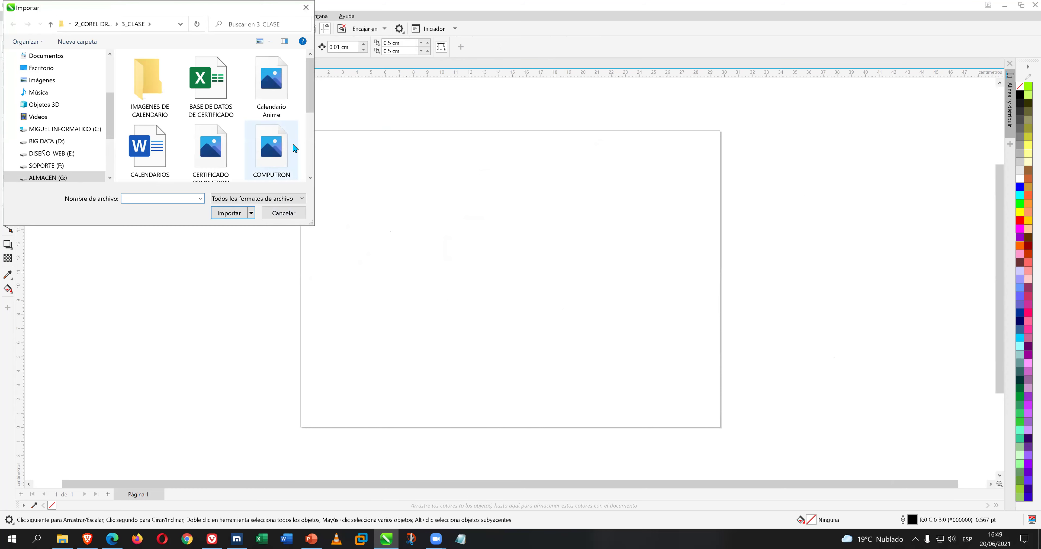
scroll(291, 156, down, 1)
double_click(223, 128)
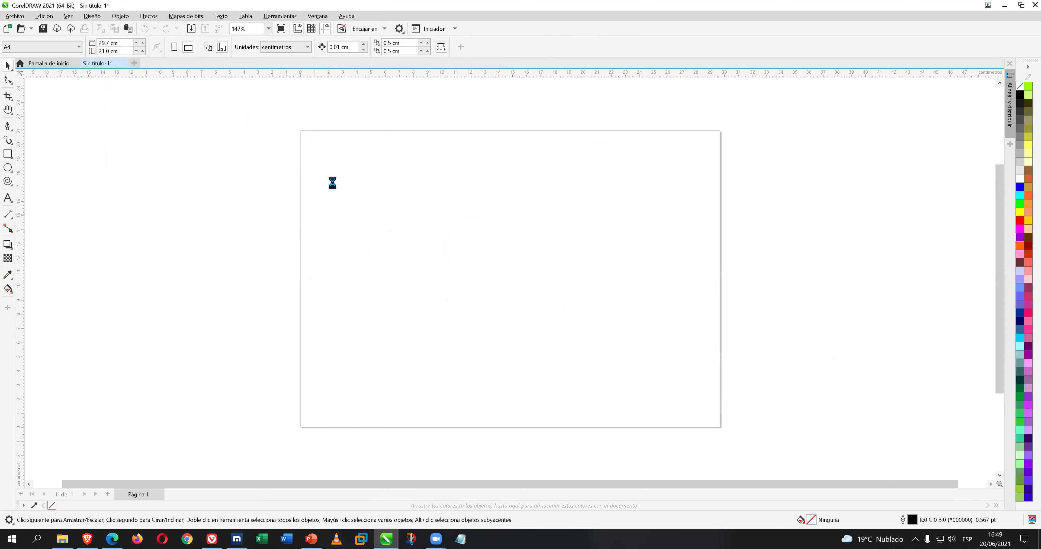
click(341, 183)
drag(388, 178, 399, 179)
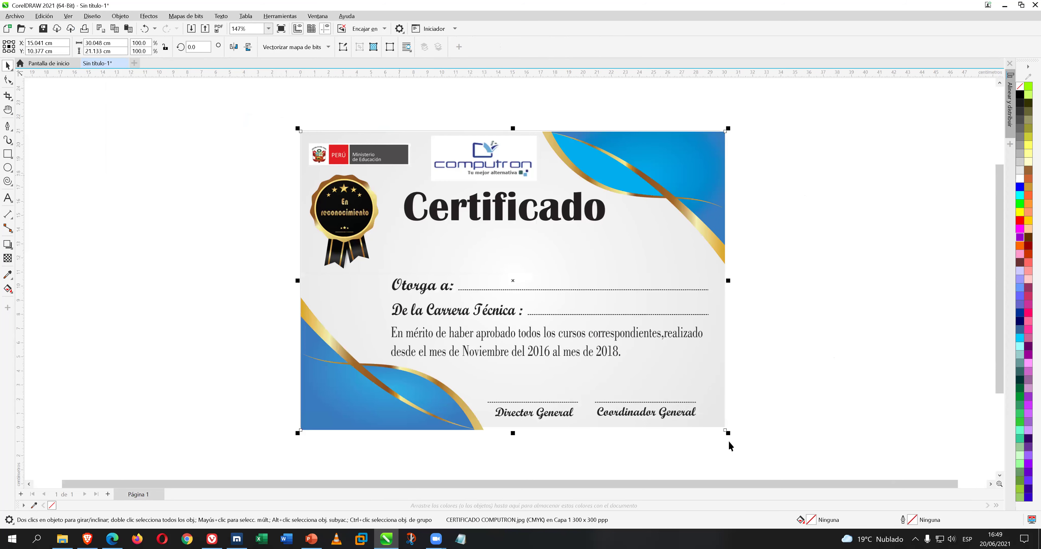
Scale the certificate image to about 29.65 by 20.85 cm and nudge it into alignment with the page edges.
mouse_move(728, 435)
mouse_down()
mouse_move(700, 411)
mouse_move(723, 435)
mouse_up()
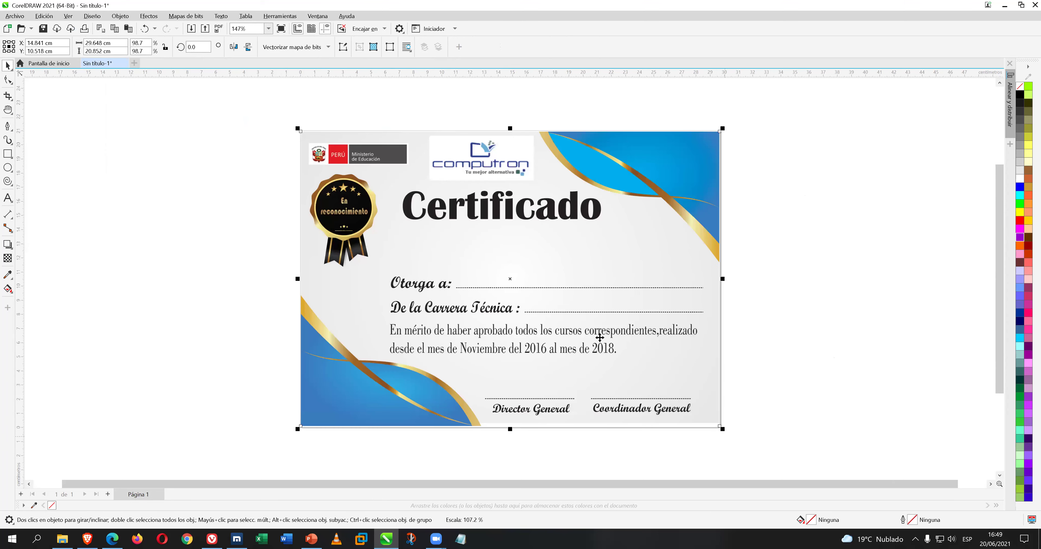
click(587, 329)
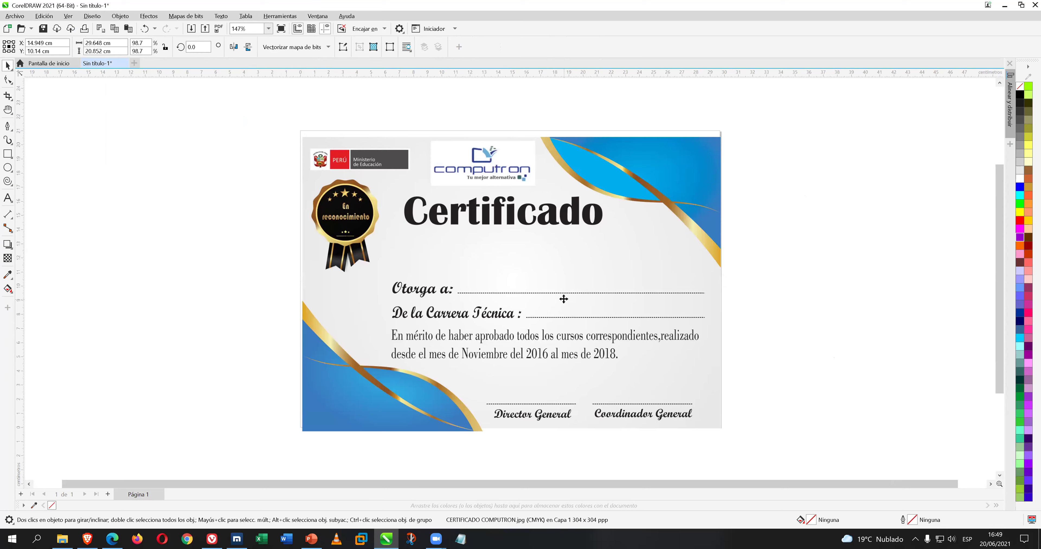
key(Up)
key(Up)
key(Up)
key(Up)
key(Up)
key(Up)
key(Up)
key(Up)
key(Up)
key(Up)
key(Up)
key(Up)
key(Left)
key(Left)
key(Left)
key(Left)
key(Left)
key(Left)
key(Left)
key(Left)
key(Left)
key(Up)
key(Up)
key(Up)
key(Up)
key(Up)
key(Up)
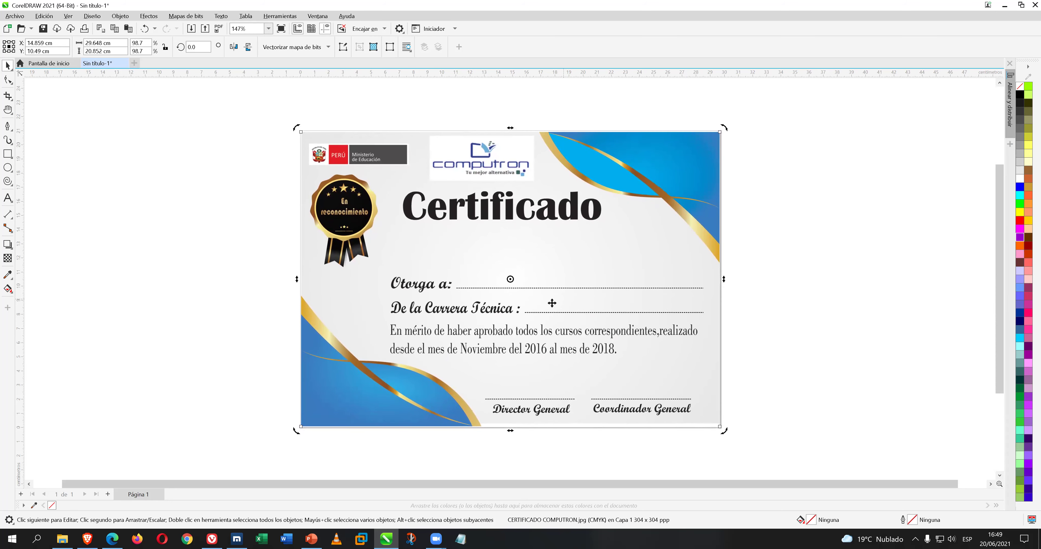
Lock the certificate image in place on the page and clear the selection.
right_click(595, 170)
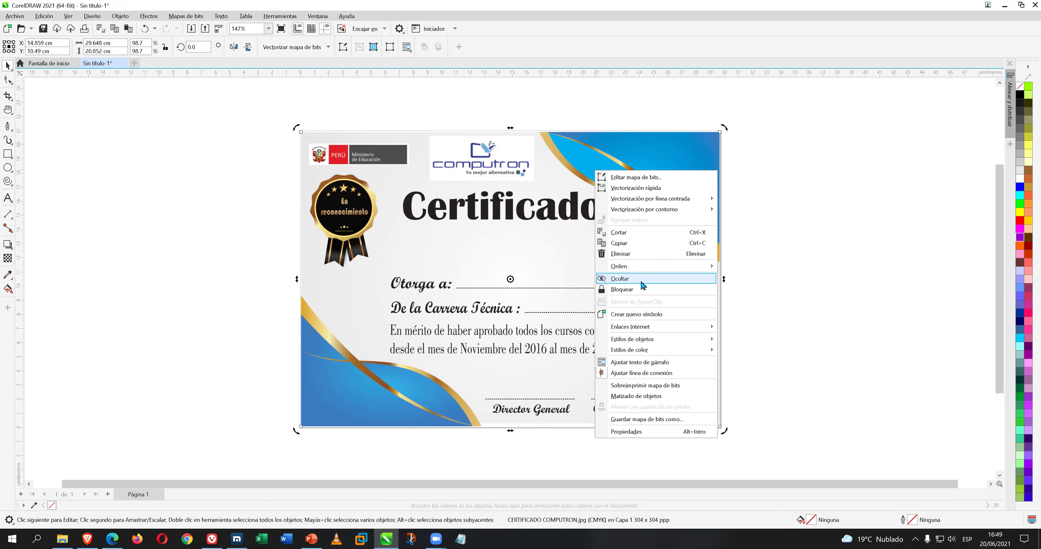
click(631, 289)
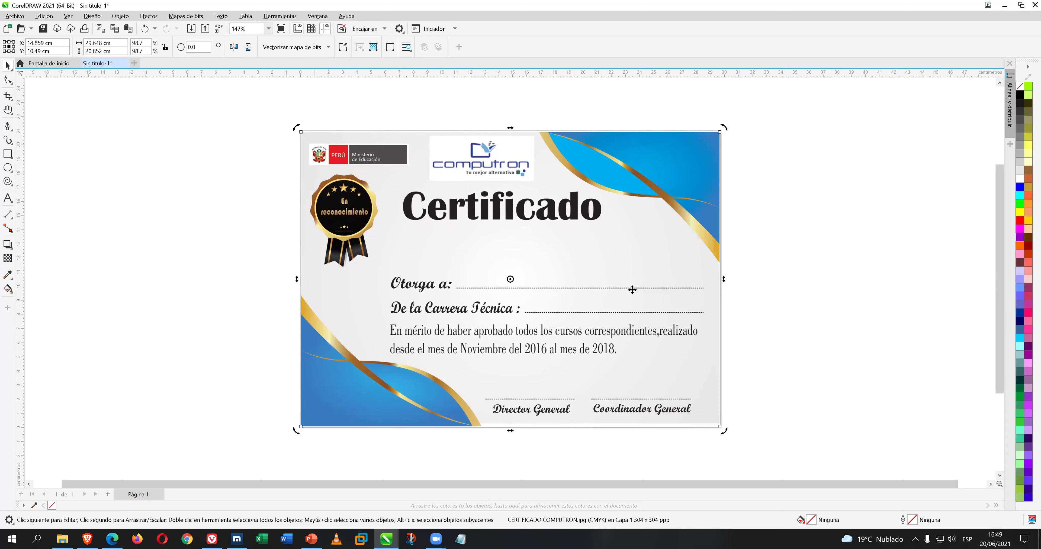
click(860, 226)
Draw a rectangle about 29.83 by 20.85 cm over the whole certificate image.
click(8, 155)
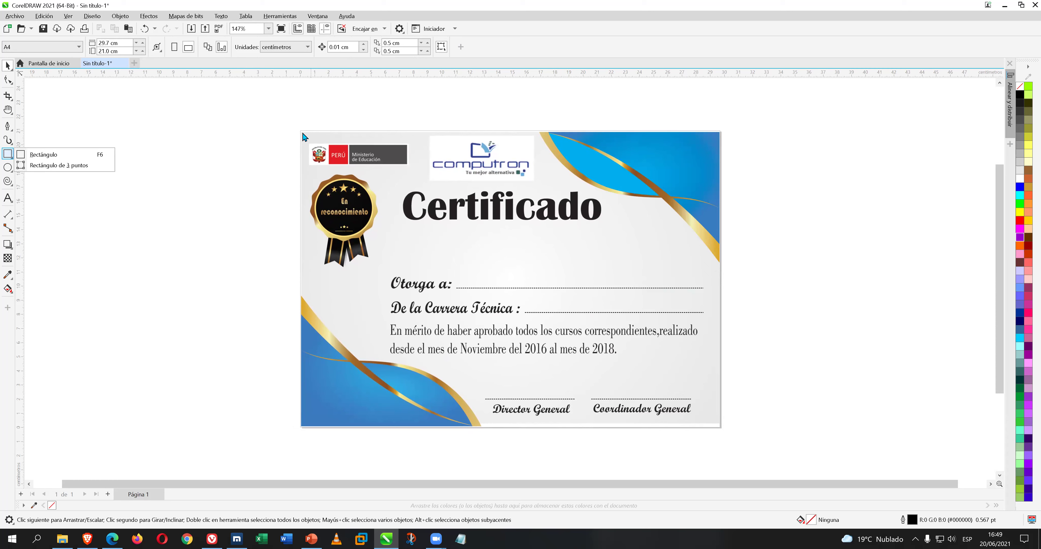
click(85, 155)
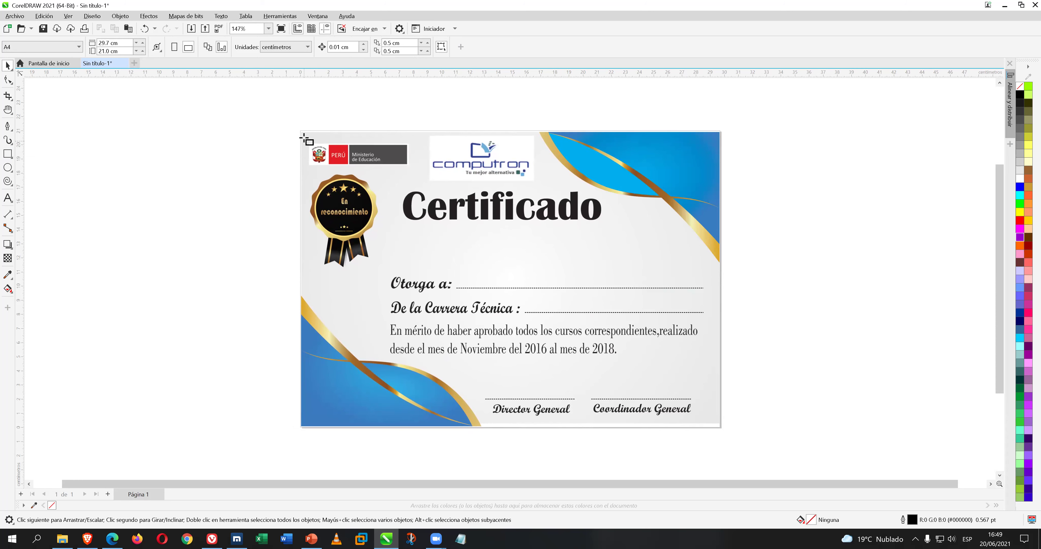
drag(300, 132, 722, 426)
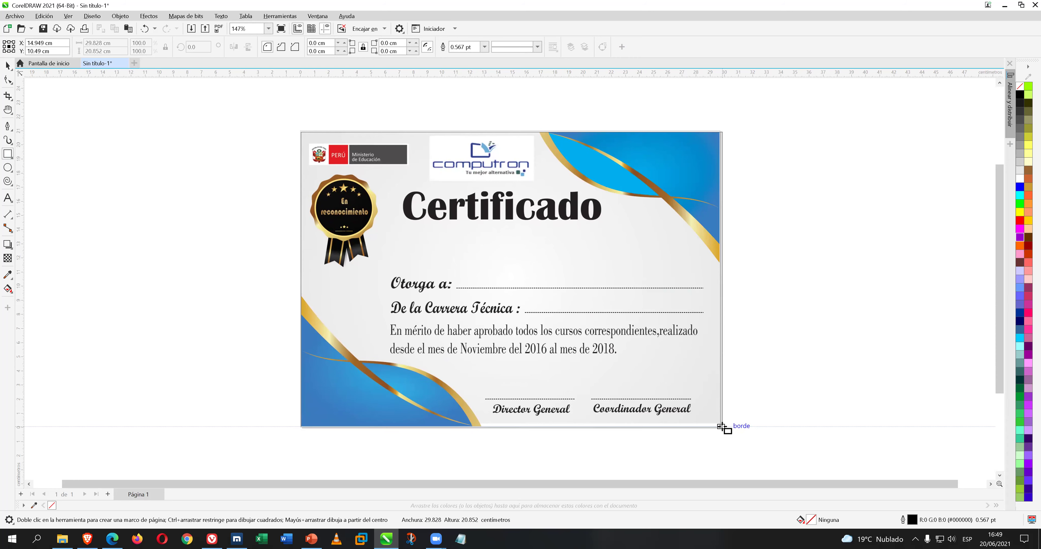
drag(722, 426, 723, 426)
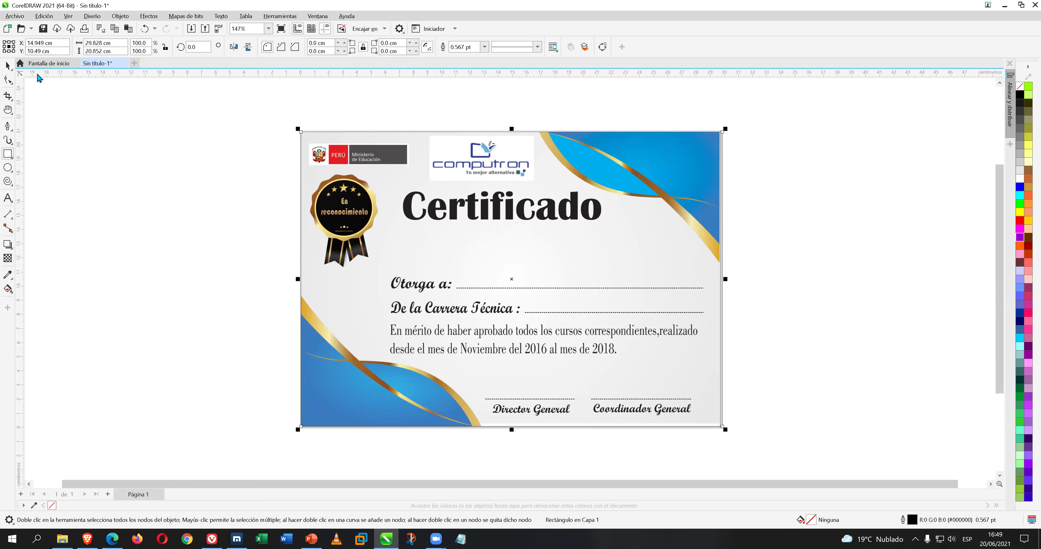
Set the rectangle's size to 29.7 cm wide and 21.0 cm high and deselect it.
drag(120, 53, 93, 52)
key(BackSpace)
key(BackSpace)
drag(110, 43, 94, 47)
key(BackSpace)
text(7)
key(Return)
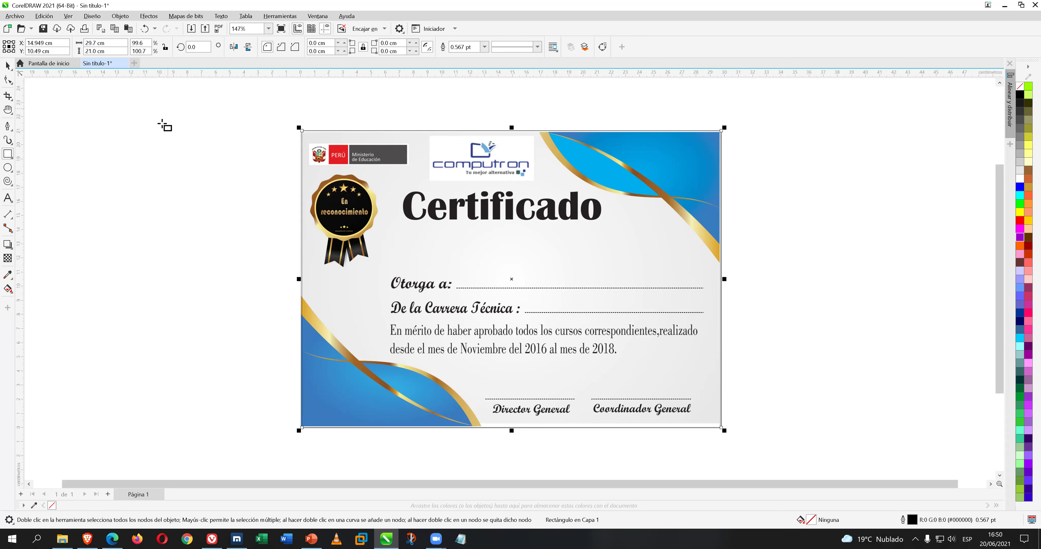
click(229, 176)
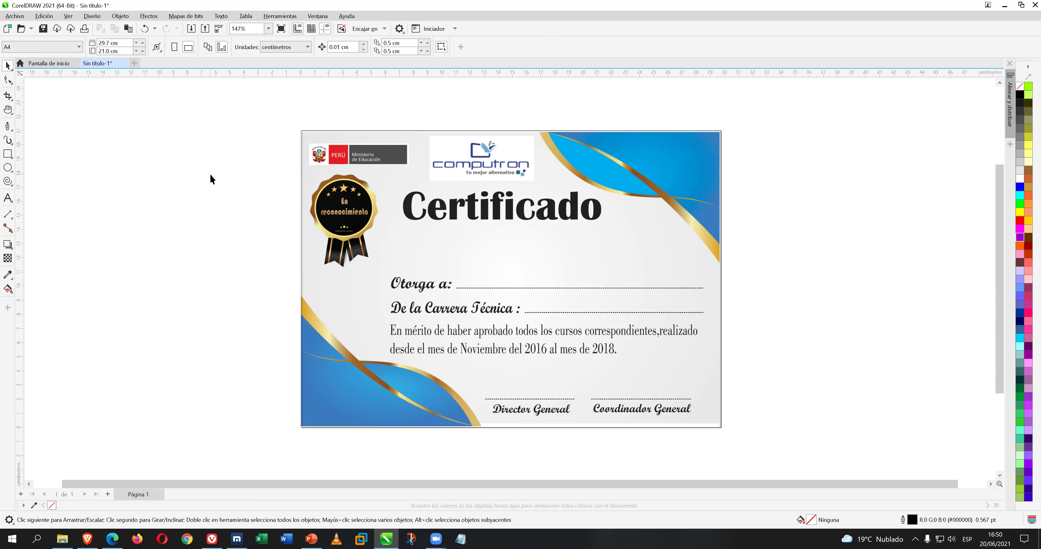
Move the rectangle off the page so that it sits beside the right edge of the certificate.
click(399, 213)
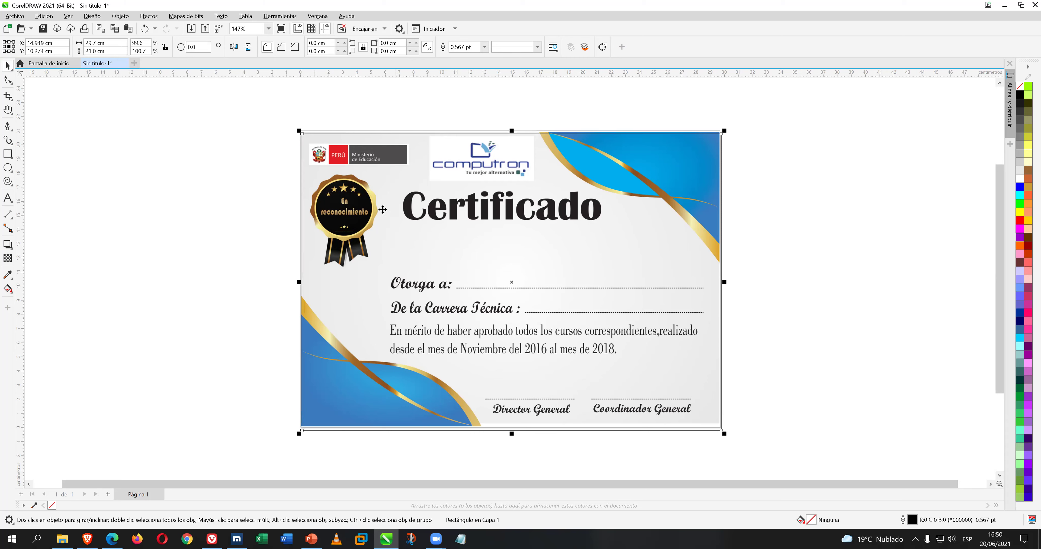
scroll(454, 263, down, 1)
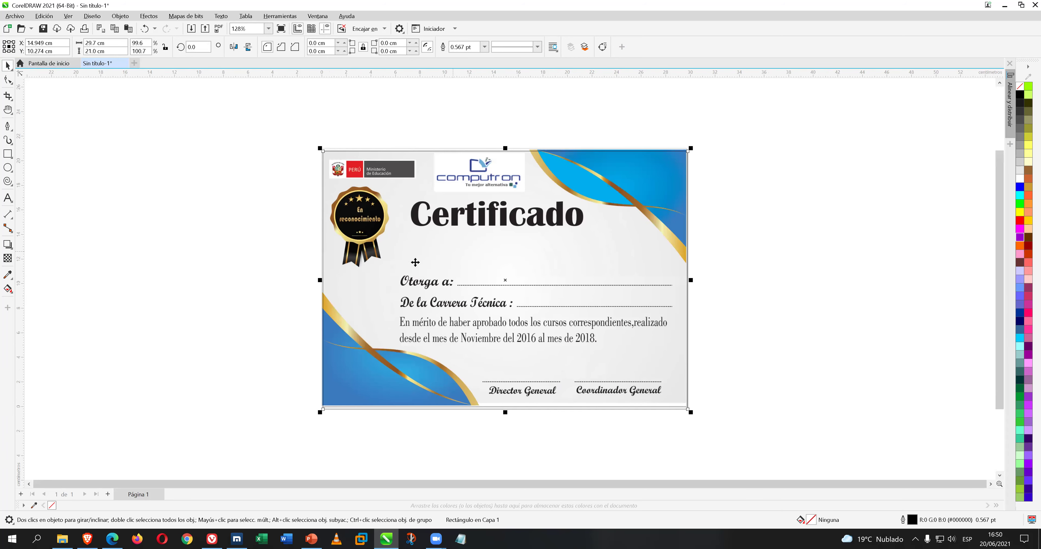
drag(477, 283, 857, 282)
click(79, 206)
Sample the light grey certificate background with the colour eyedropper and fill the empty rectangle with it.
click(7, 276)
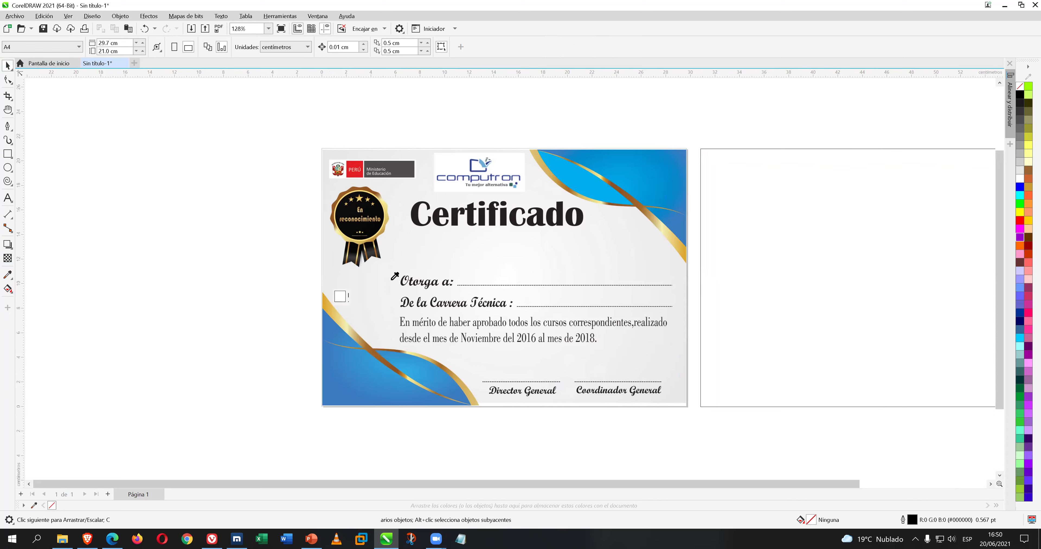
click(598, 251)
click(839, 199)
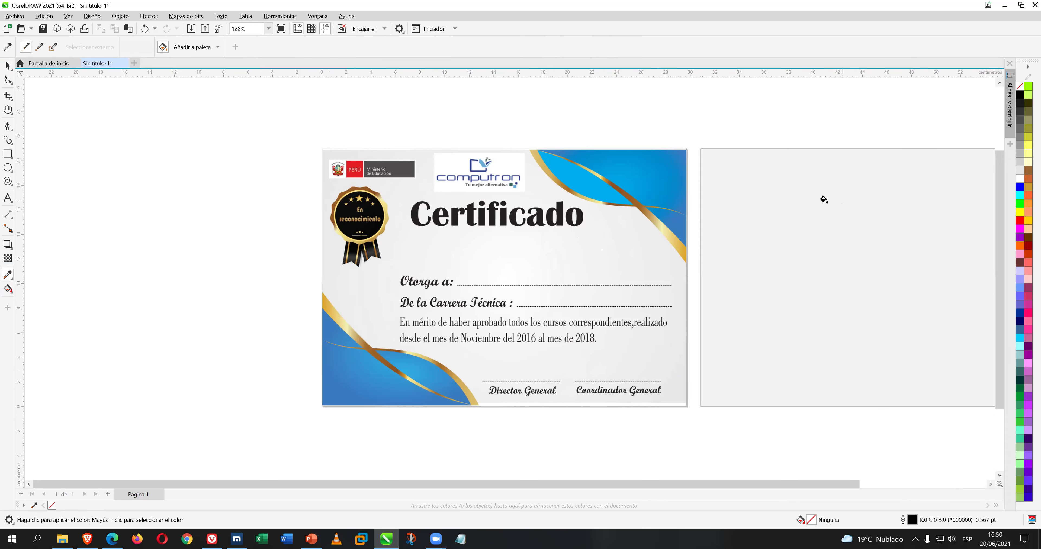
Save the document on the desktop as MODELO DE CERTIFICADO.
click(43, 28)
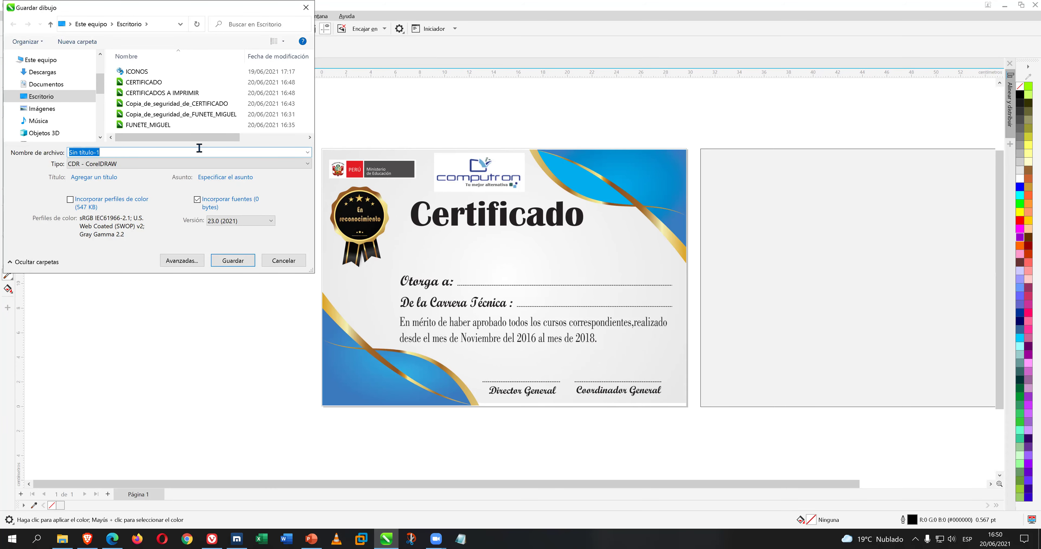
text(MODELO DE CERTIFIAC)
key(BackSpace)
key(BackSpace)
text(CADO)
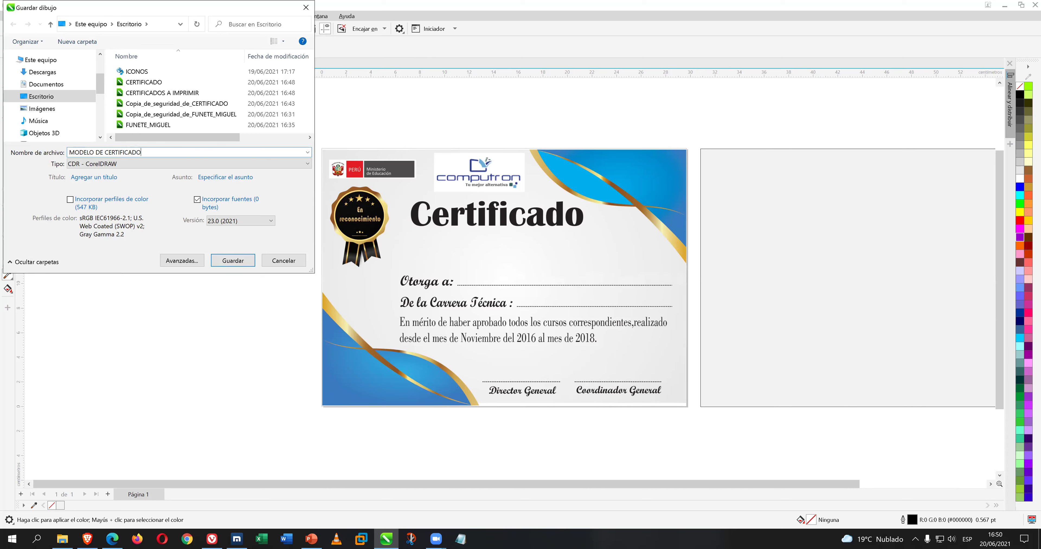
key(Return)
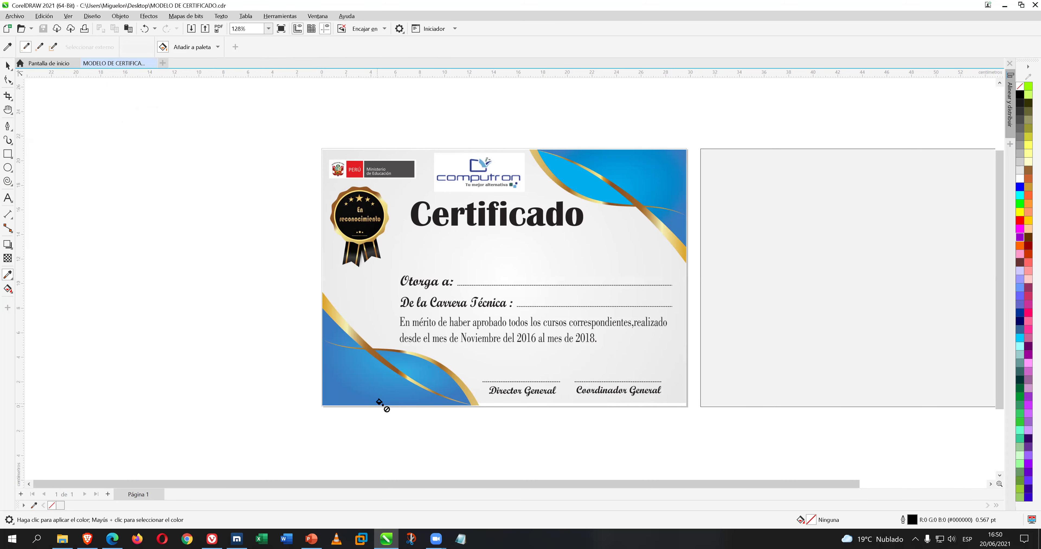
Examine the toolbox's grouped drawing, text, dimension, effect, eyedropper and fill tools and its customisation list.
drag(744, 485, 804, 485)
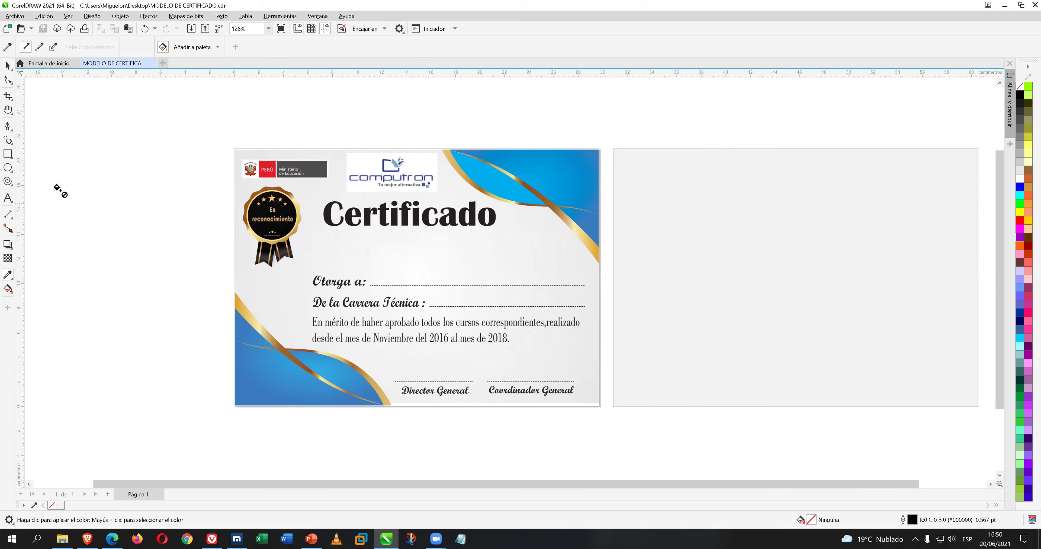
click(8, 65)
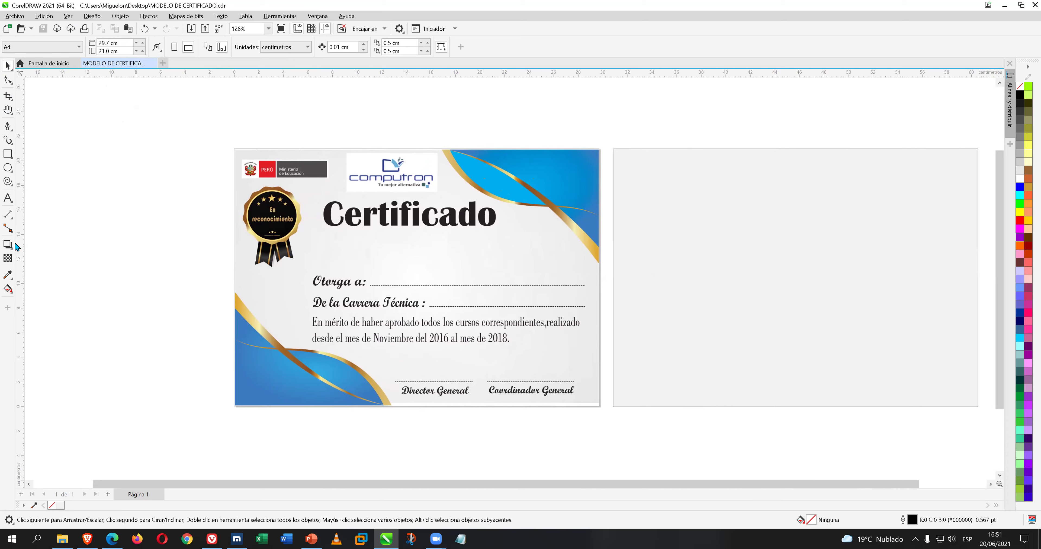
click(12, 201)
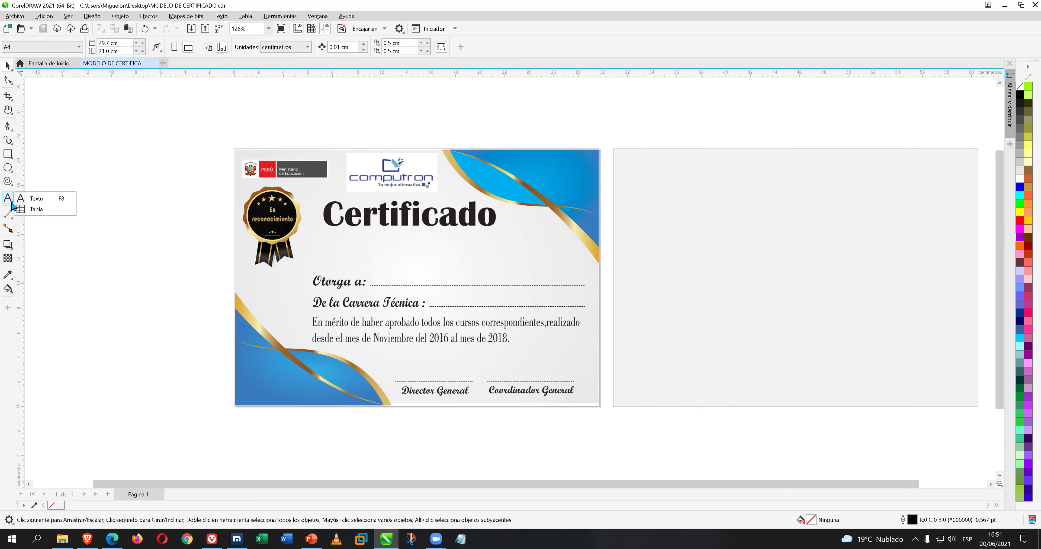
click(8, 183)
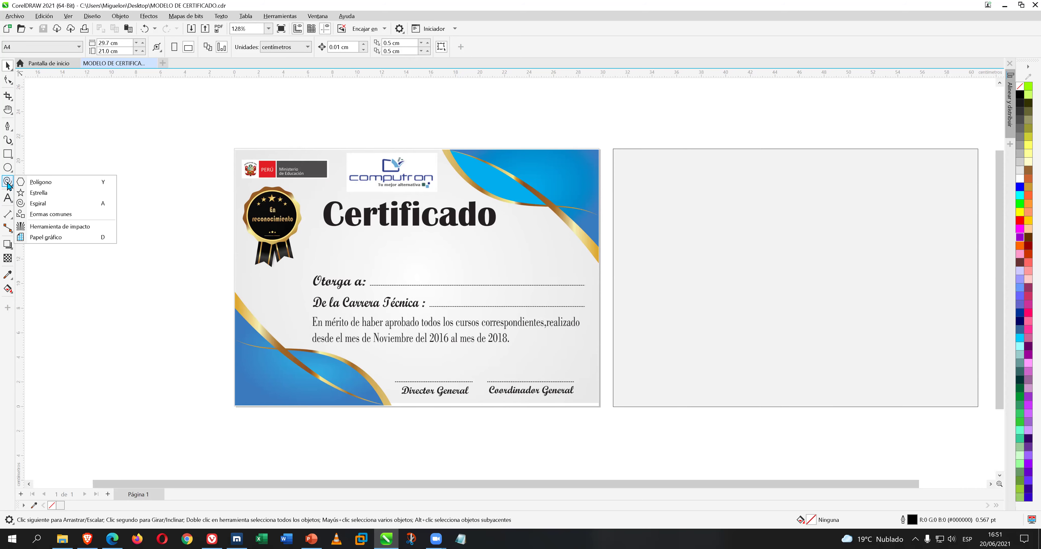
mouse_move(11, 115)
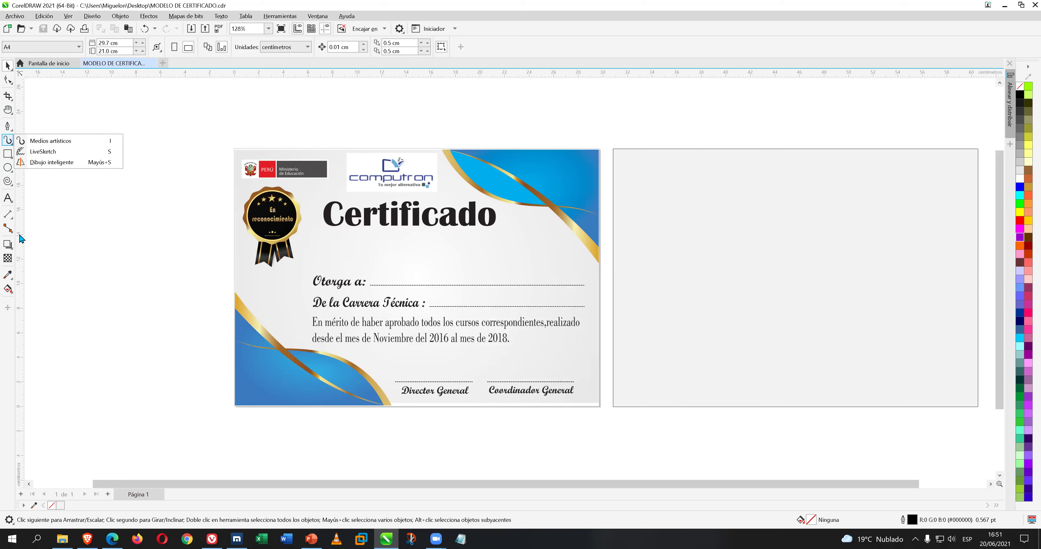
mouse_move(14, 249)
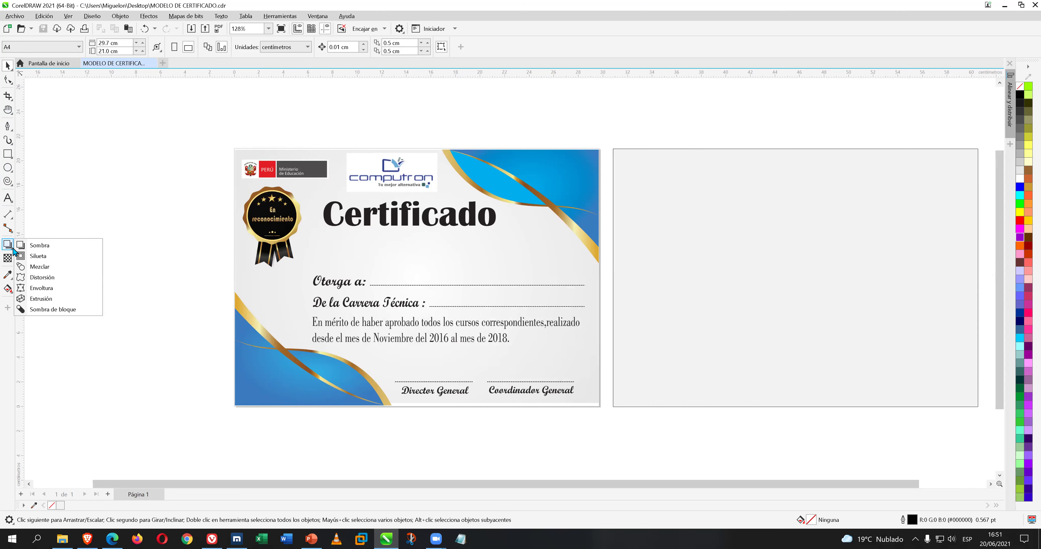
mouse_move(15, 279)
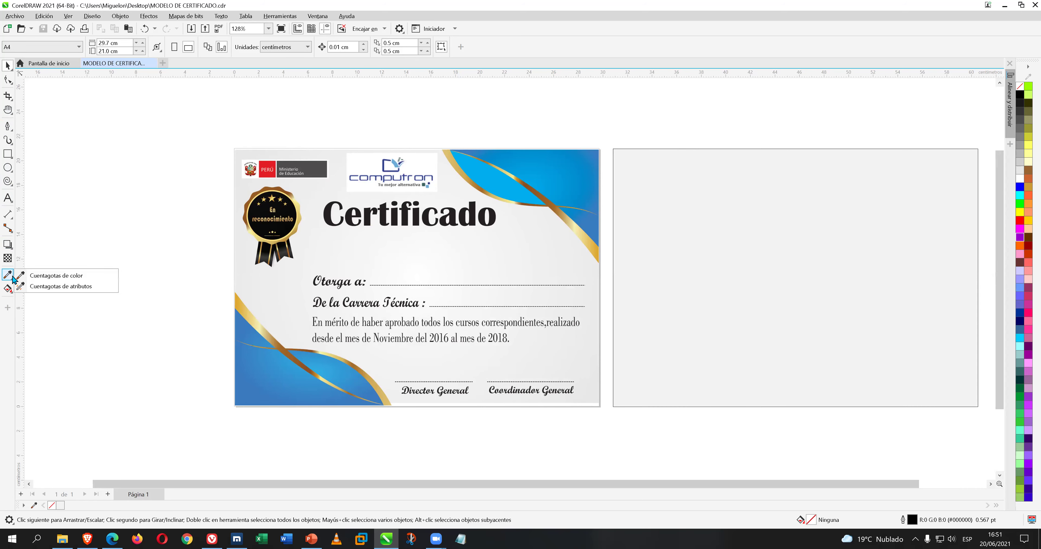
mouse_move(8, 218)
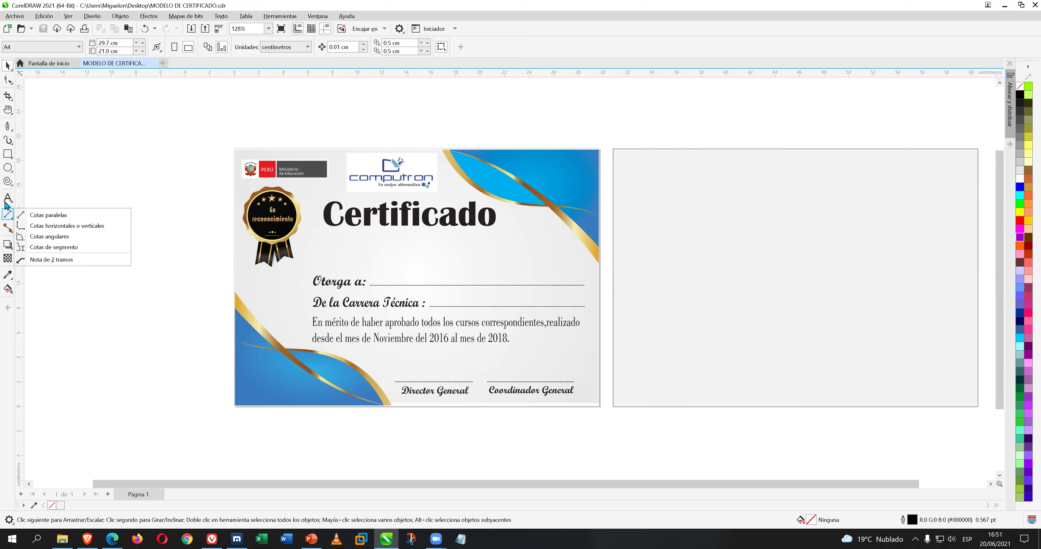
mouse_move(9, 183)
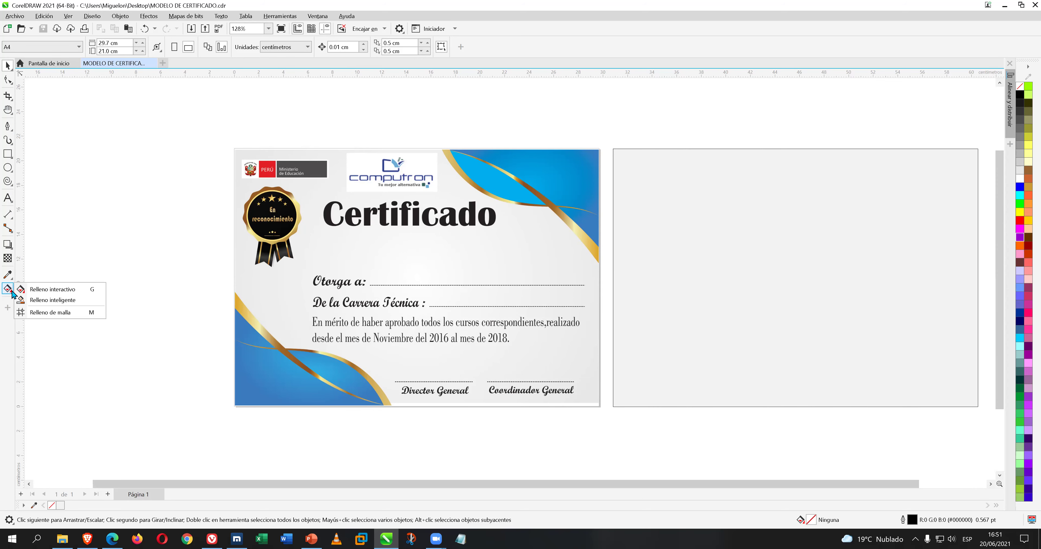
click(8, 309)
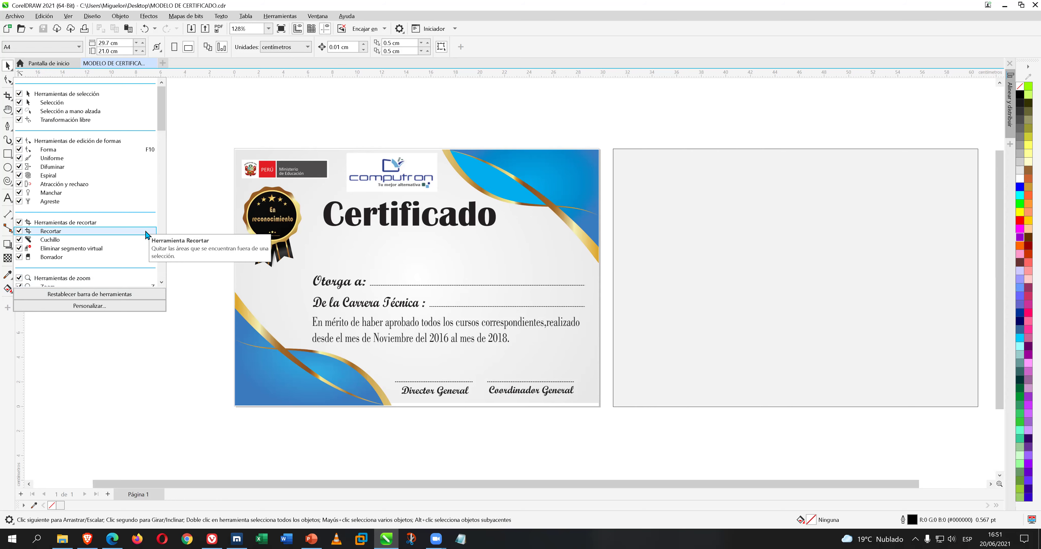
scroll(145, 237, down, 1)
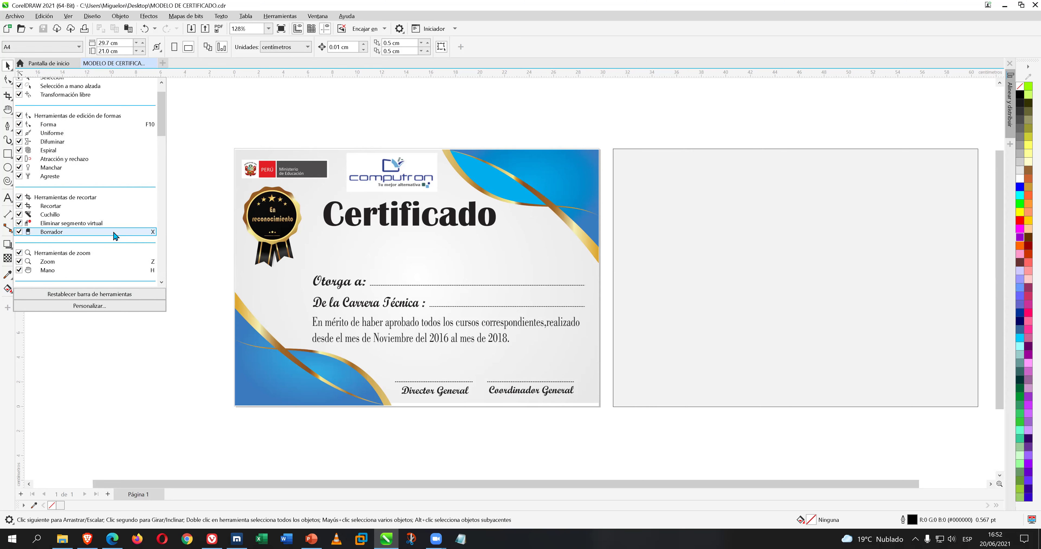
click(196, 201)
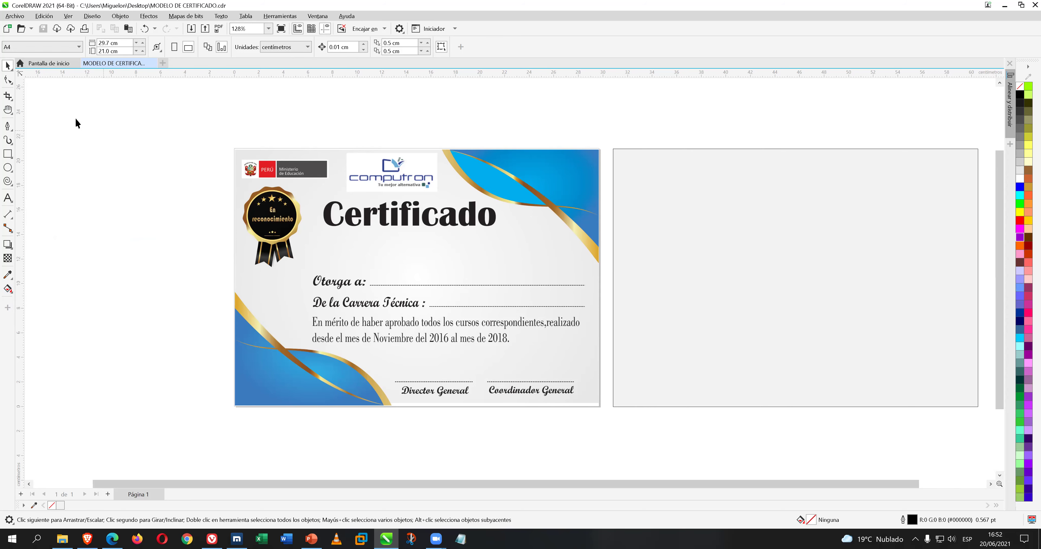
Activate the Eraser tool (Borrador) from the cropping tools.
click(9, 101)
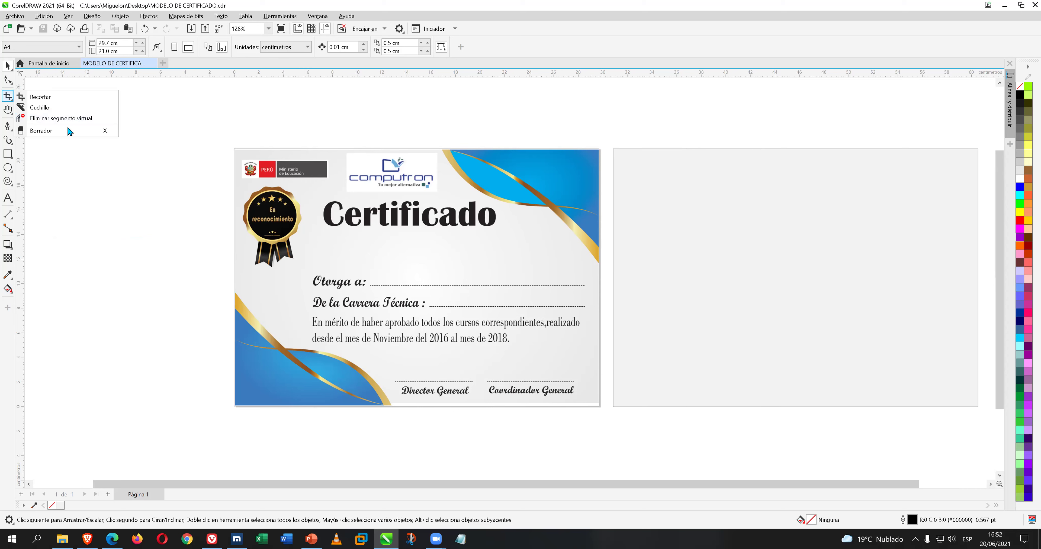
click(41, 130)
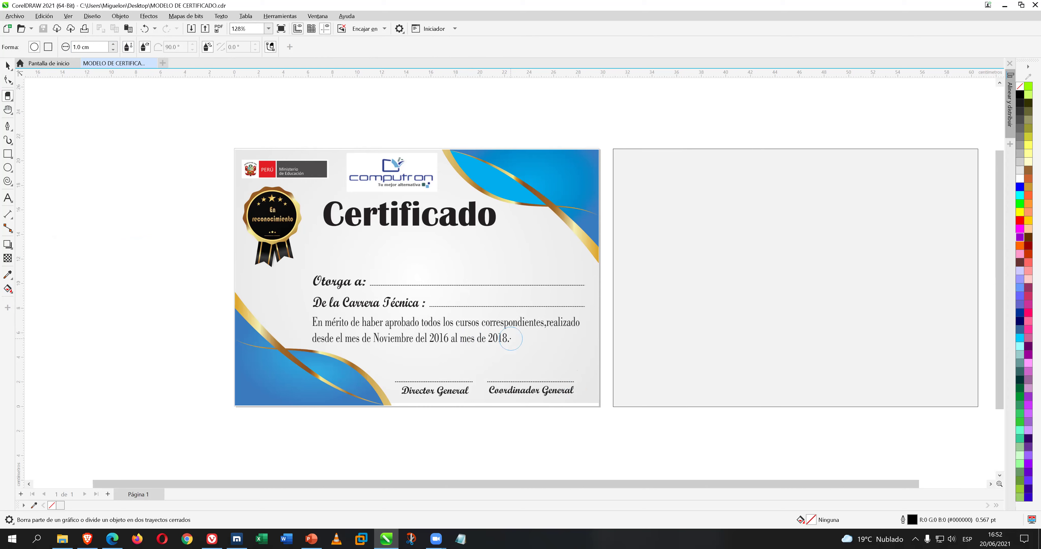
Unlock the certificate image so it can be edited.
right_click(443, 245)
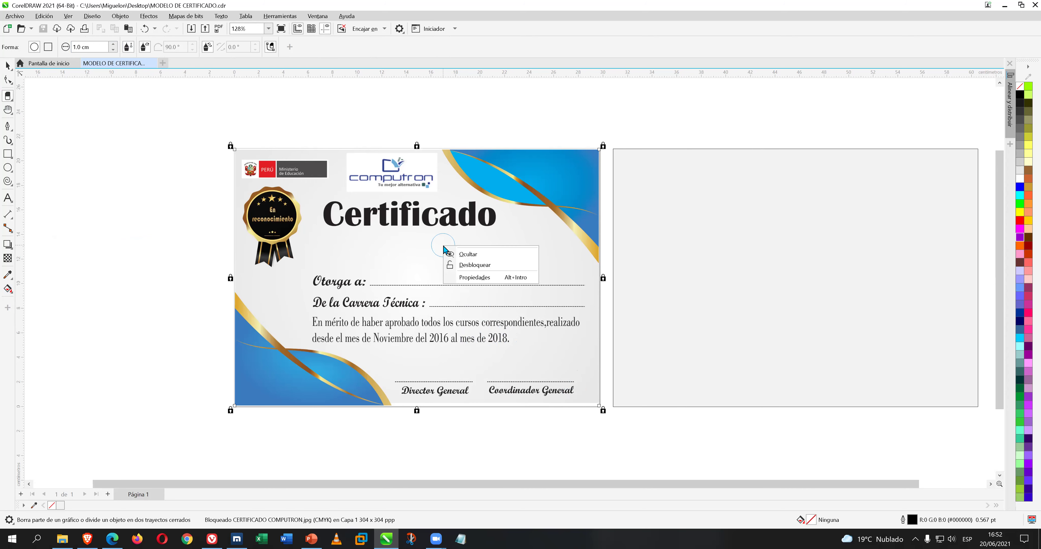
click(476, 264)
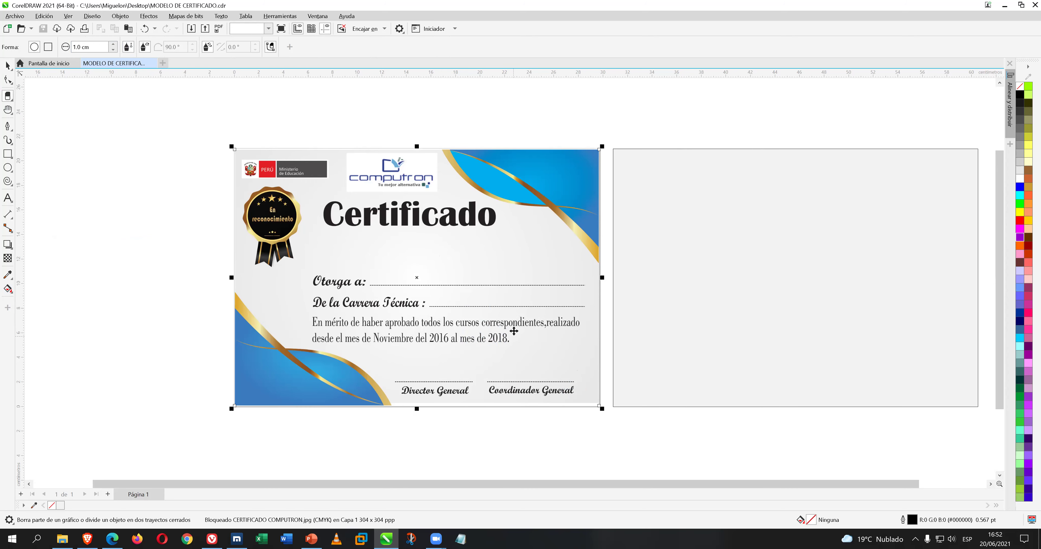
key(space)
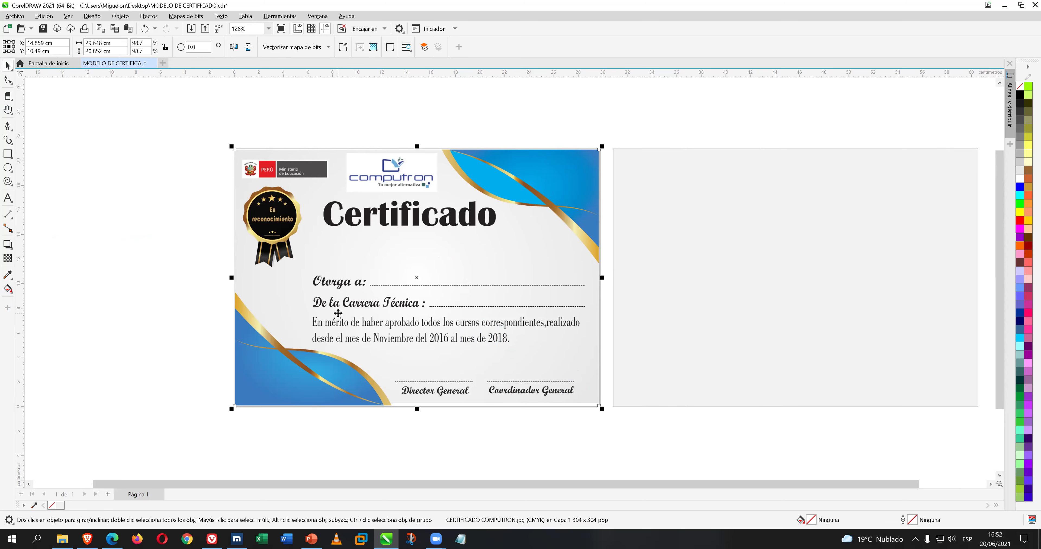
Erase the two-line course and date paragraph below "De la Carrera Técnica" from the certificate image and shift the image slightly to the right.
click(8, 97)
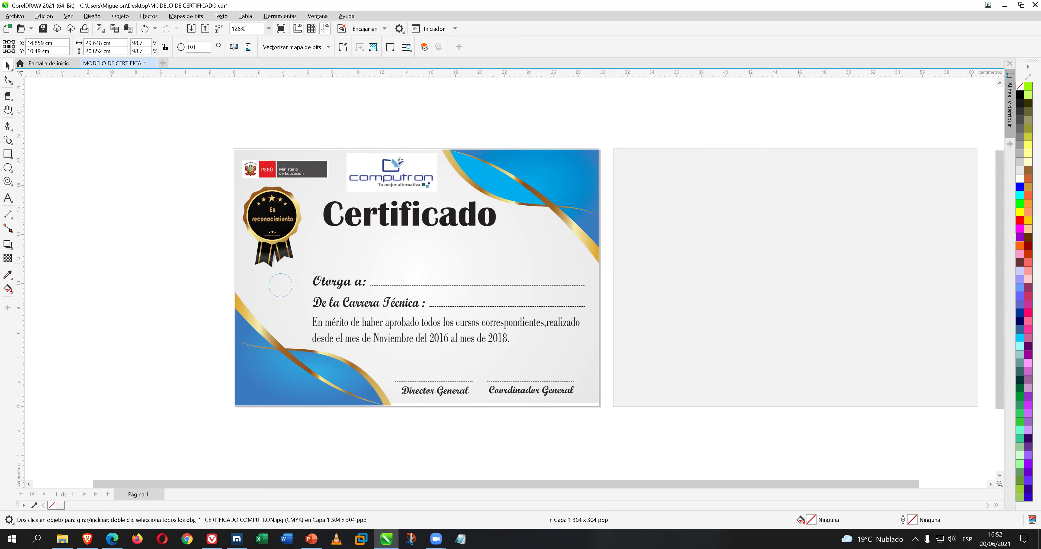
mouse_move(500, 337)
mouse_down()
mouse_move(475, 337)
mouse_move(583, 324)
mouse_move(310, 325)
mouse_move(478, 338)
mouse_up()
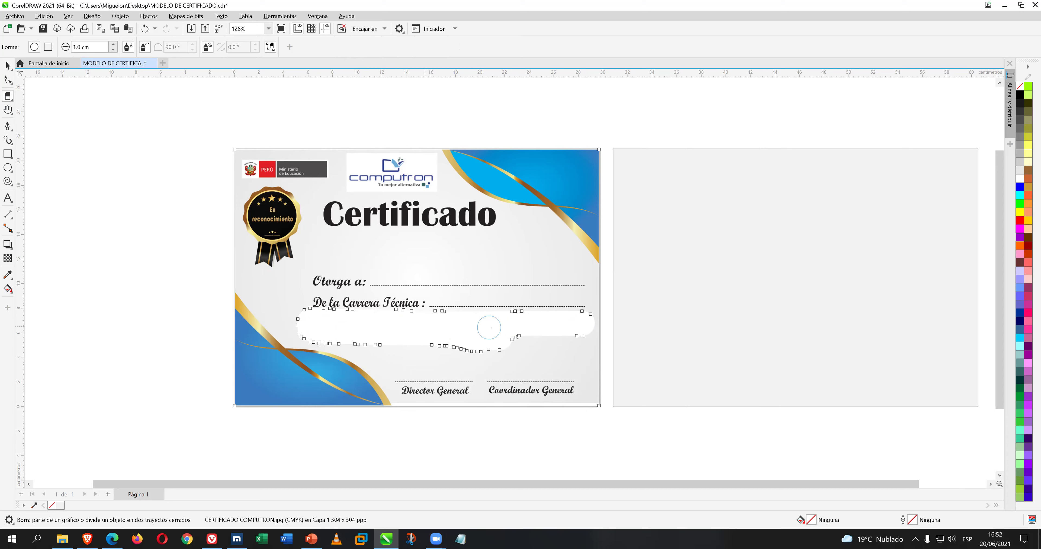
mouse_move(539, 334)
mouse_down()
mouse_move(584, 340)
mouse_move(351, 335)
mouse_up()
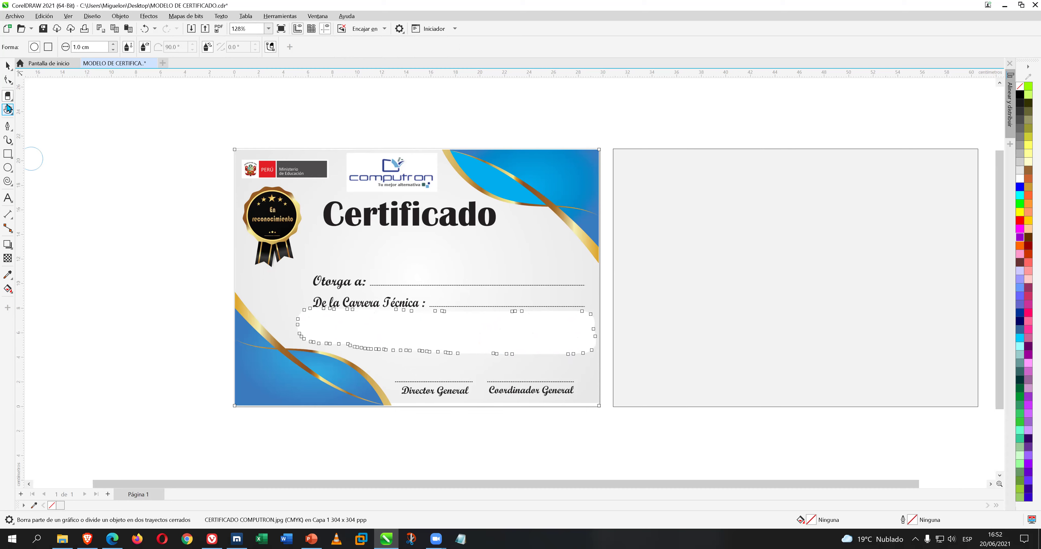
click(6, 67)
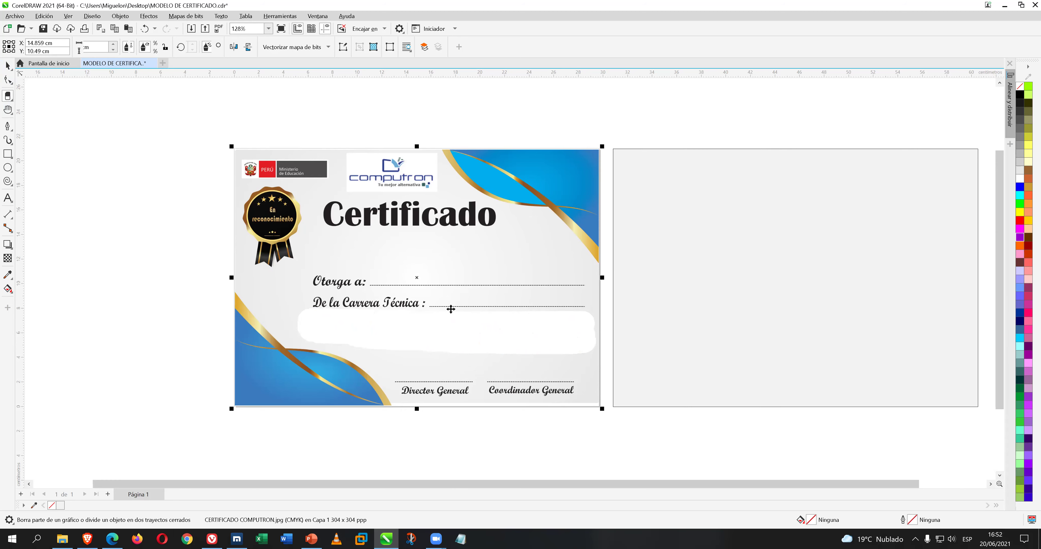
click(471, 323)
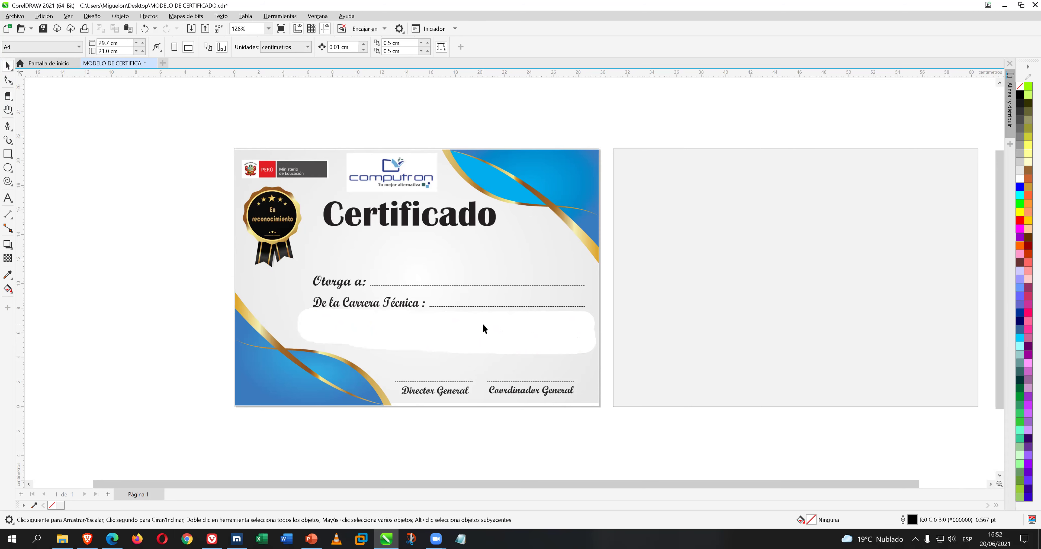
click(445, 308)
click(533, 321)
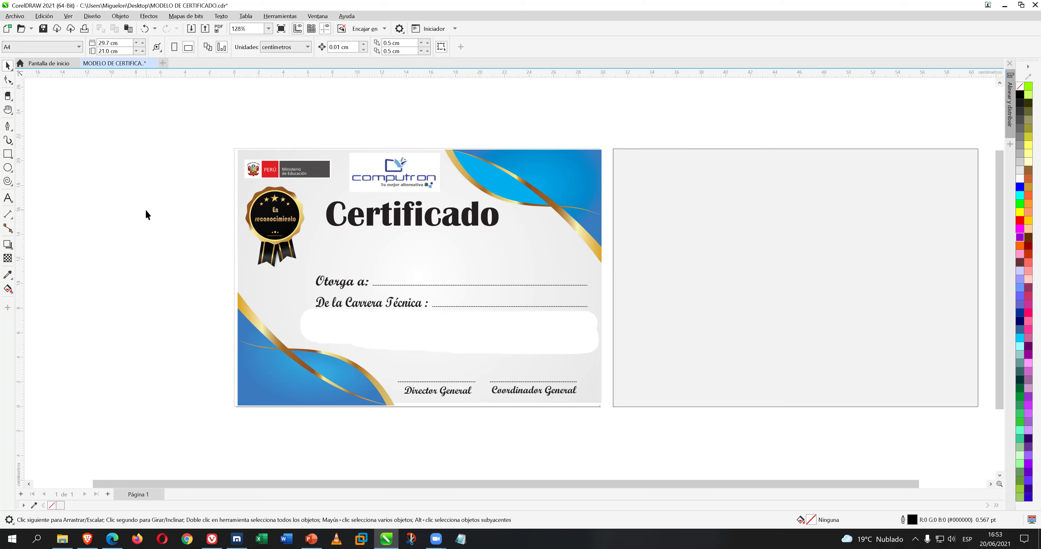
Send the light gray rectangle to the back of the page and place it directly behind the certificate image.
click(565, 174)
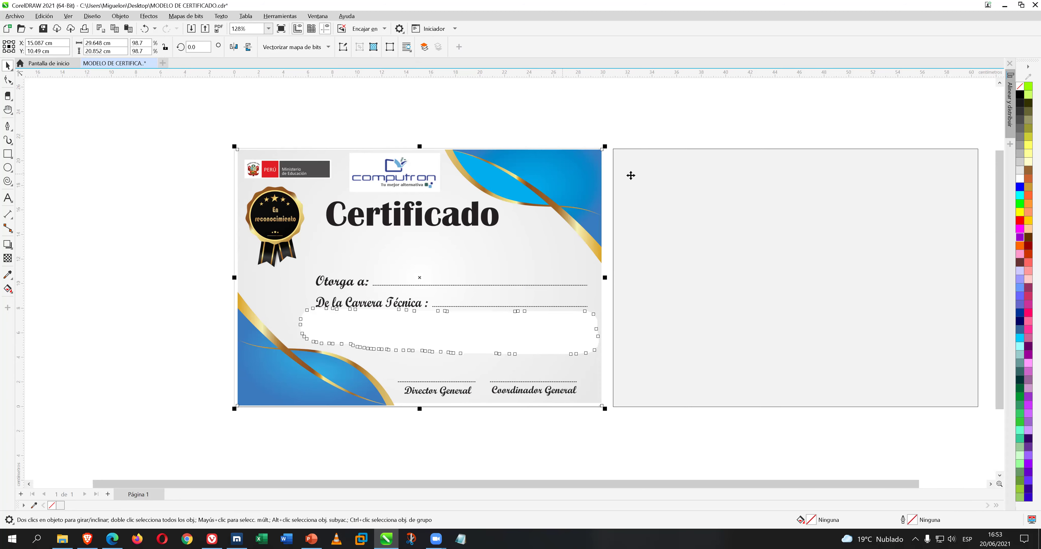
click(771, 179)
drag(755, 181, 692, 185)
right_click(693, 185)
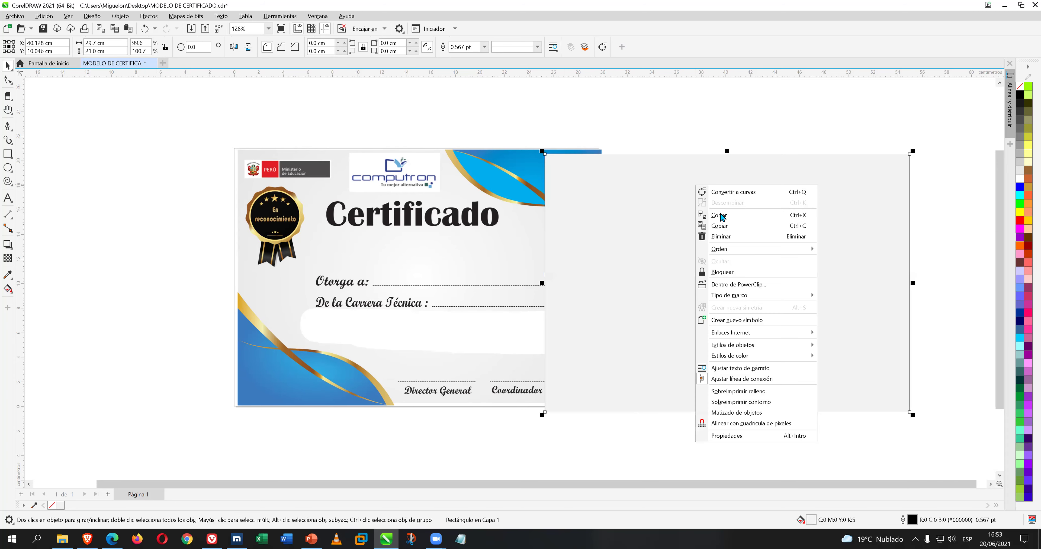
mouse_move(755, 253)
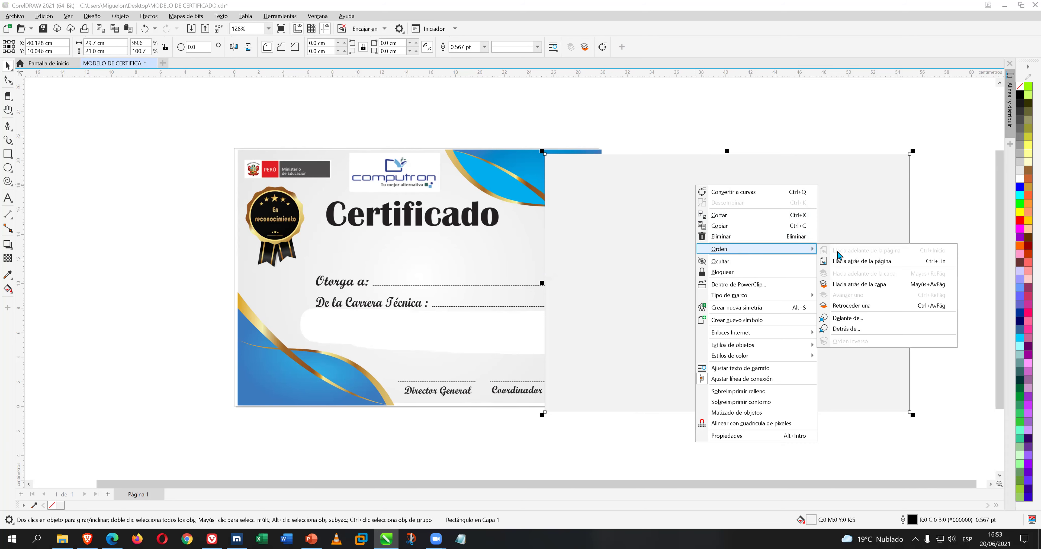
click(850, 265)
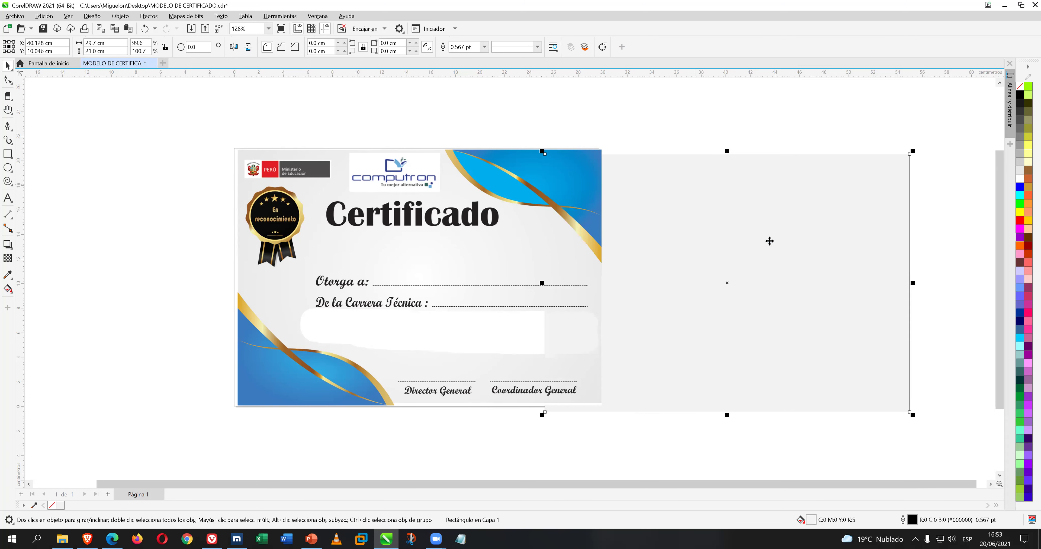
drag(841, 241, 537, 242)
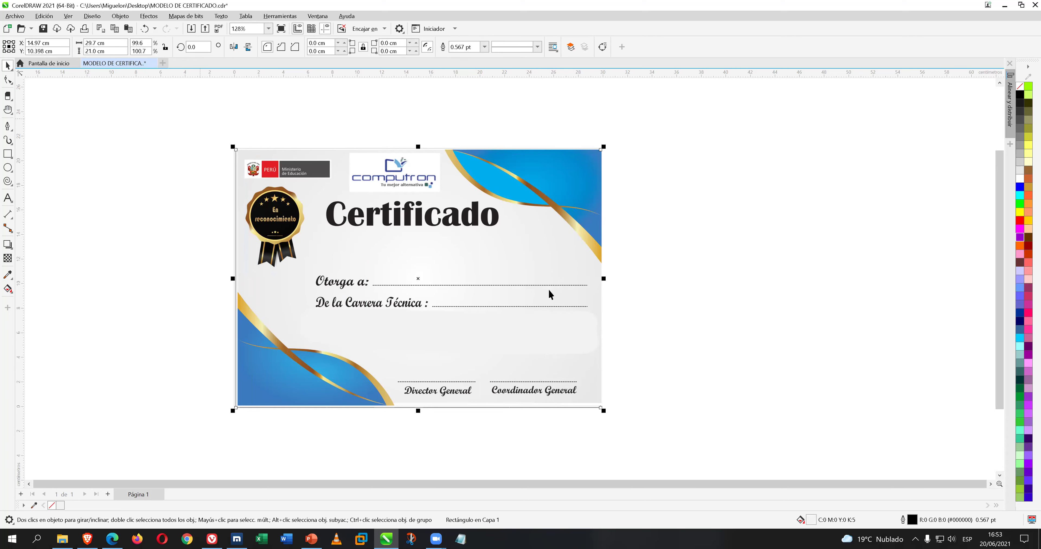
Sample gray #E8E8E9 from the certificate background near the Coordinador General signature line and fill the backing rectangle with it.
scroll(421, 325, up, 1)
scroll(518, 337, up, 1)
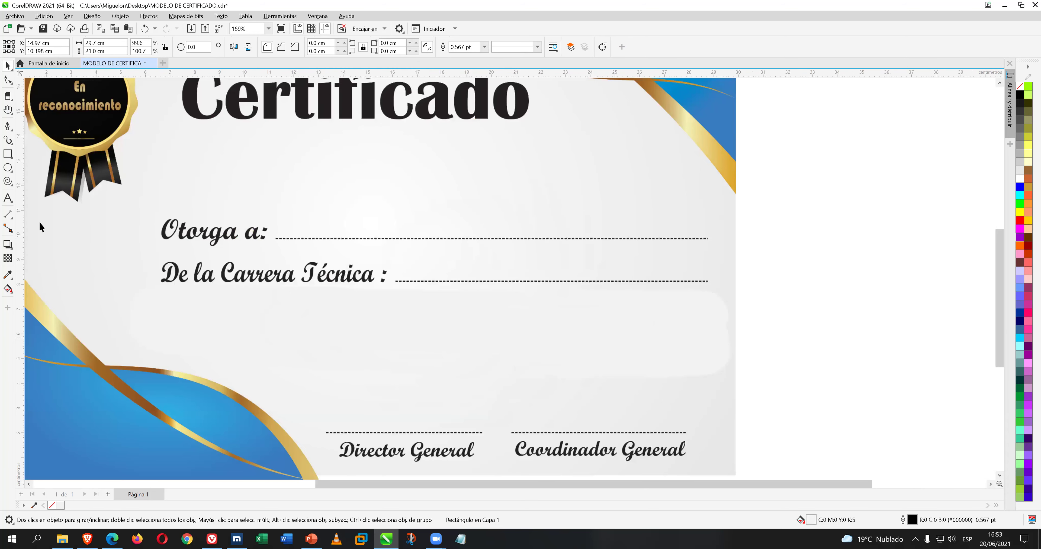
scroll(41, 227, up, 4)
click(7, 274)
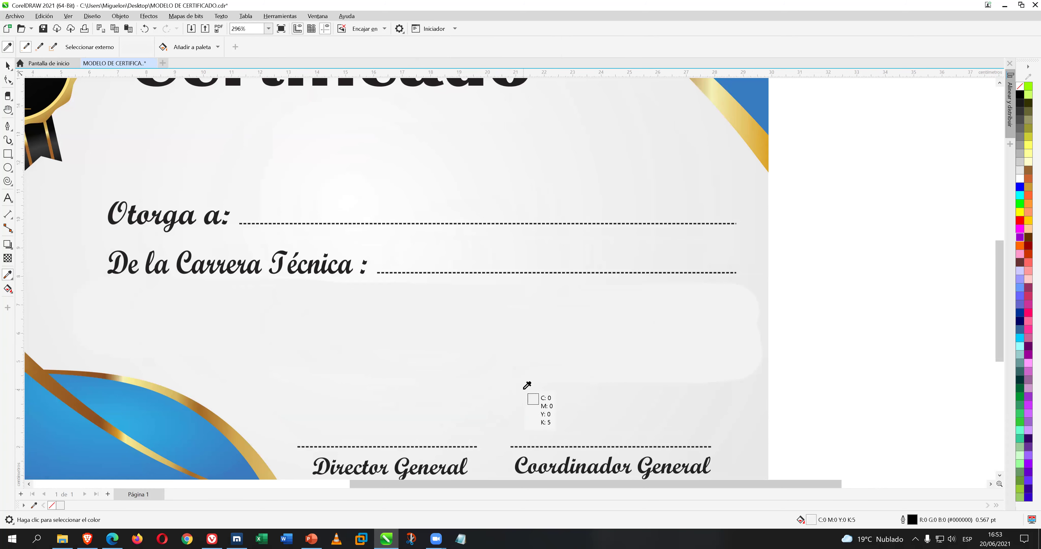
click(555, 354)
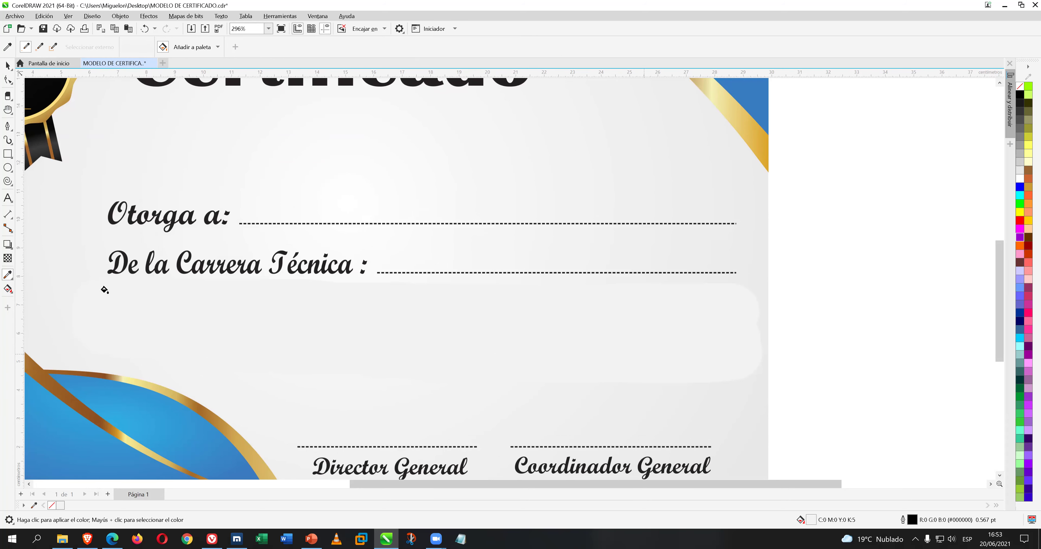
double_click(811, 520)
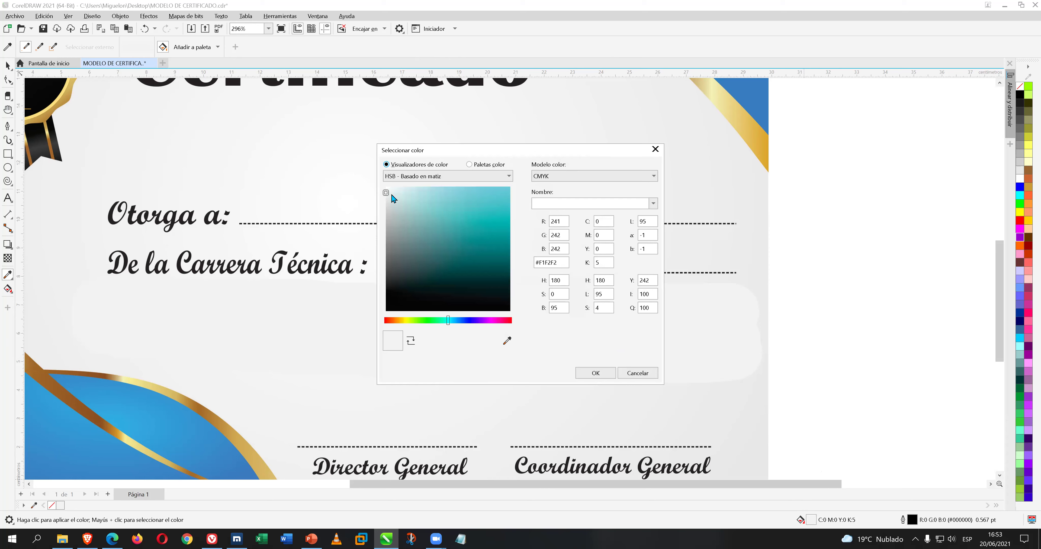
click(508, 341)
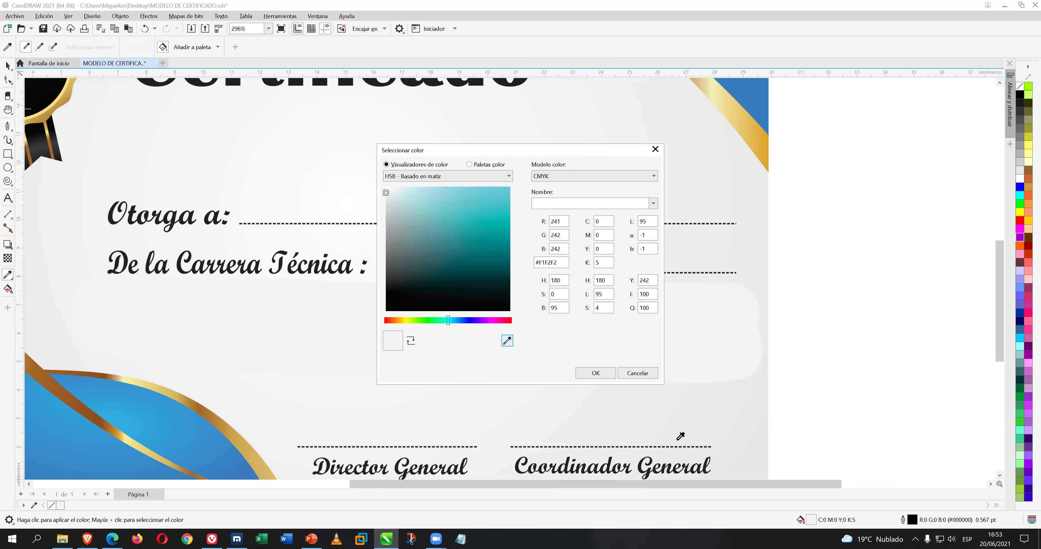
click(747, 445)
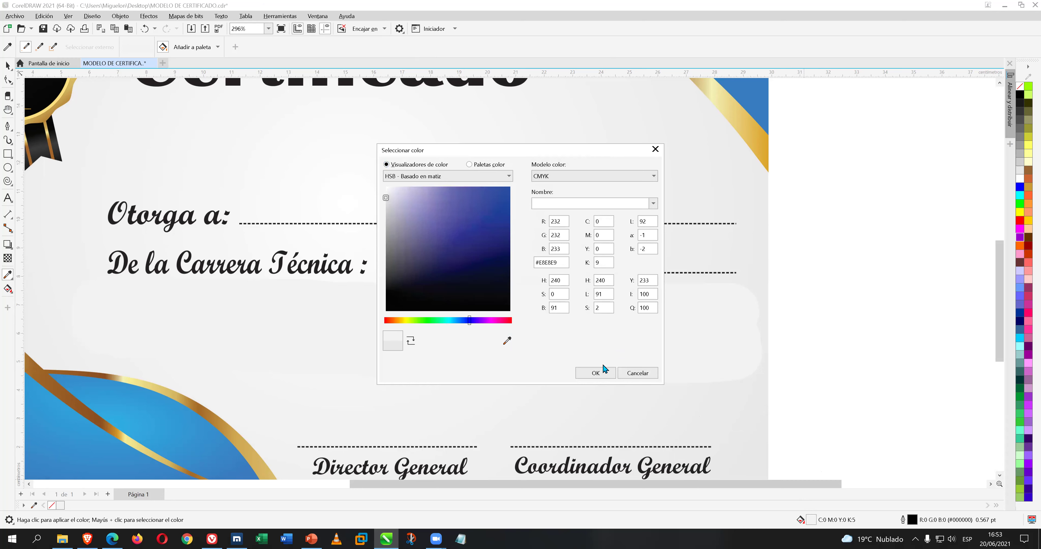
click(597, 375)
click(631, 347)
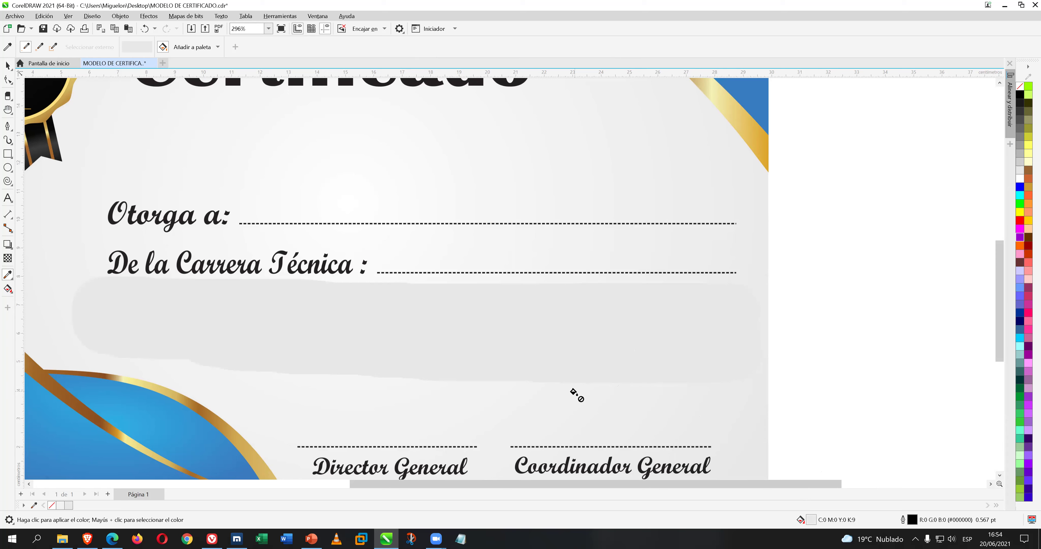
Sample the lighter gray between the signature lines, apply it as the backing rectangle's fill, and save the document.
click(7, 46)
click(483, 429)
click(471, 328)
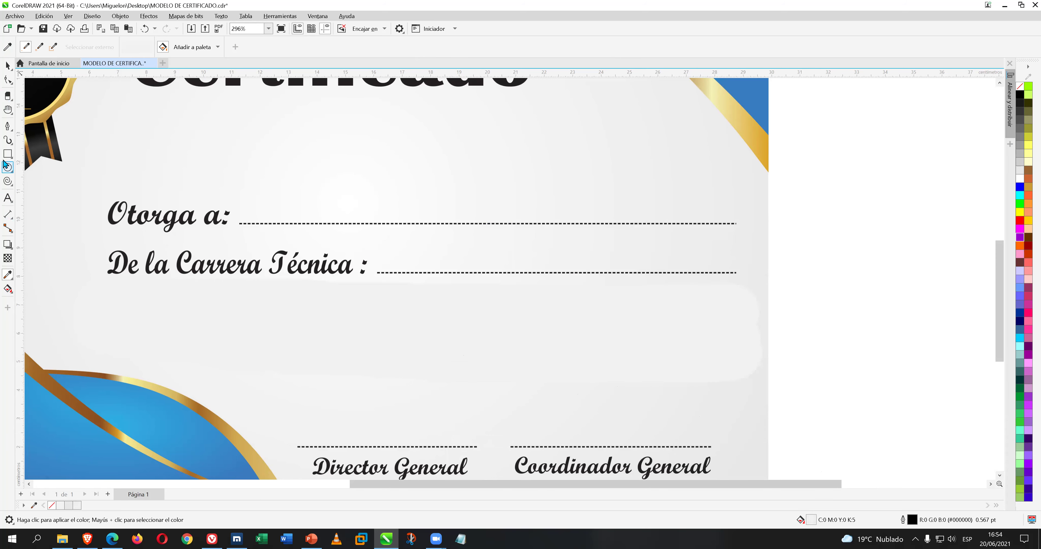
click(43, 29)
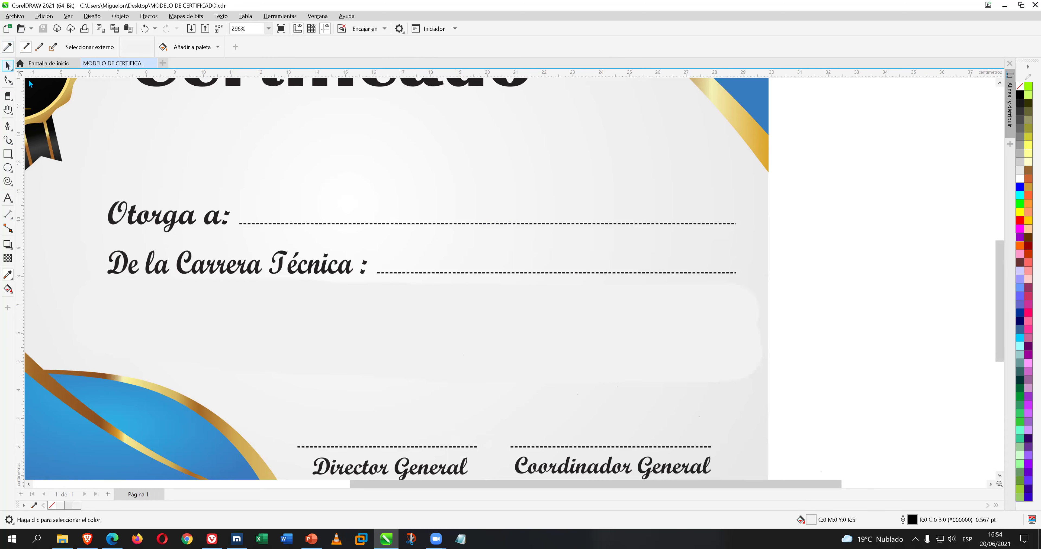
Move the gray rectangle out from behind the certificate and place it beside the certificate's right edge.
scroll(278, 263, down, 2)
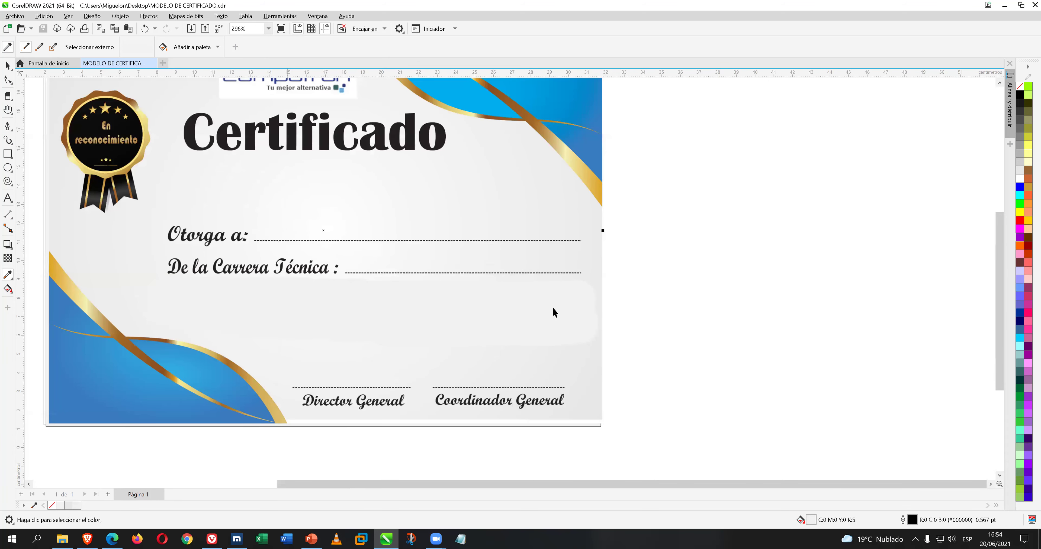
key(space)
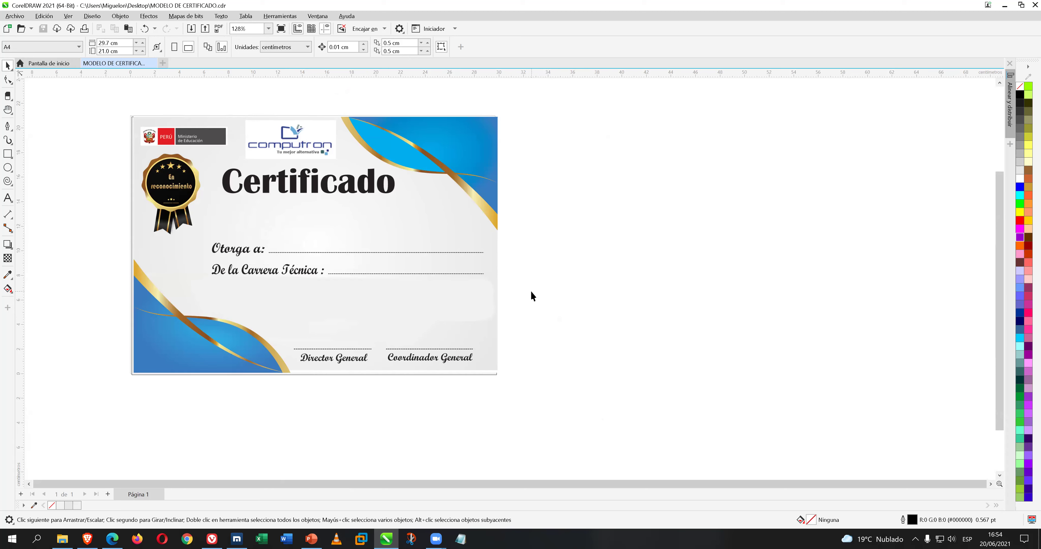
click(354, 298)
drag(354, 298, 721, 293)
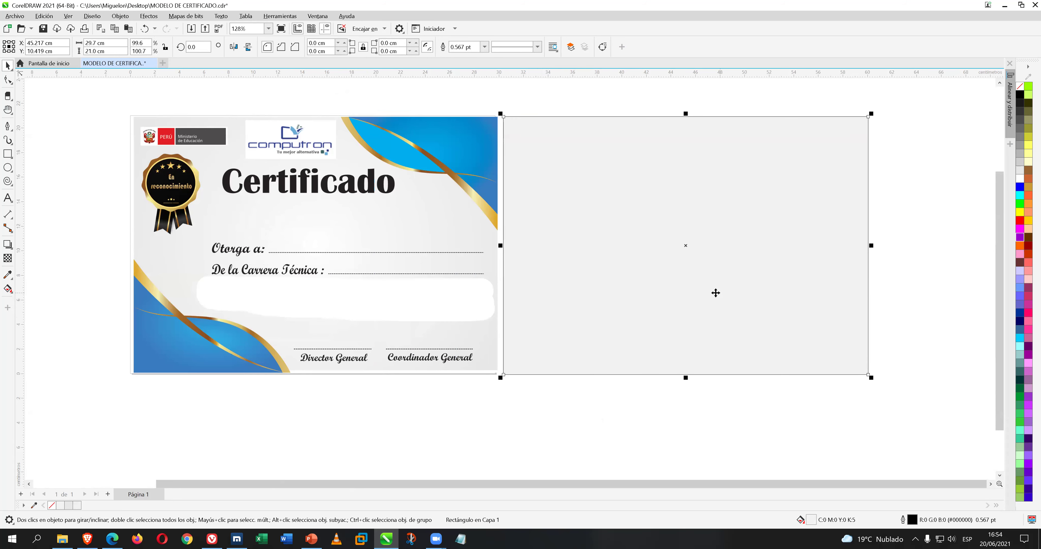
key(Escape)
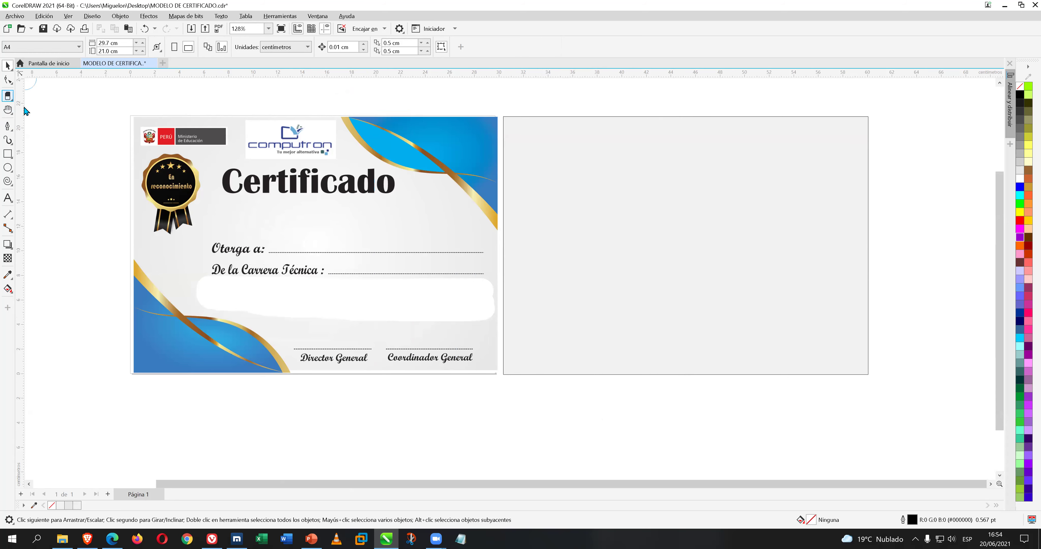
Erase the certificate's remaining body text, signature lines and gray background between the "Certificado" title and the blue corner waves.
click(8, 96)
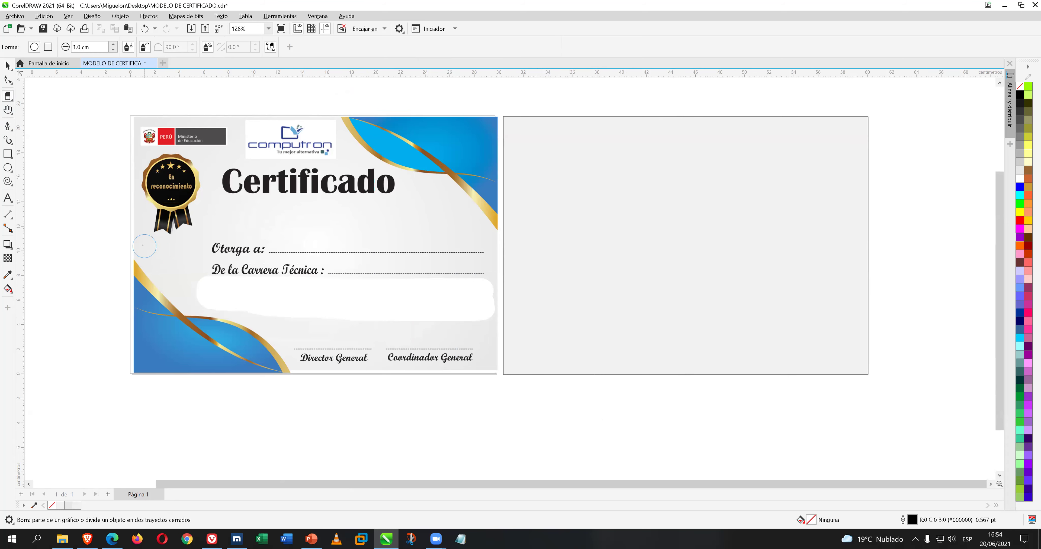
mouse_move(135, 241)
mouse_down()
mouse_move(212, 275)
mouse_move(231, 258)
mouse_move(214, 244)
mouse_move(472, 255)
mouse_move(493, 284)
mouse_move(491, 322)
mouse_up()
mouse_move(472, 330)
mouse_down()
mouse_move(256, 293)
mouse_move(228, 263)
mouse_move(332, 269)
mouse_move(223, 268)
mouse_move(248, 273)
mouse_move(467, 275)
mouse_move(313, 270)
mouse_move(410, 275)
mouse_move(486, 373)
mouse_move(486, 324)
mouse_move(478, 368)
mouse_move(460, 330)
mouse_move(459, 363)
mouse_move(424, 361)
mouse_move(402, 308)
mouse_move(451, 369)
mouse_move(358, 305)
mouse_move(429, 382)
mouse_move(342, 317)
mouse_move(411, 387)
mouse_move(306, 291)
mouse_move(360, 379)
mouse_move(285, 301)
mouse_move(305, 341)
mouse_move(359, 383)
mouse_move(366, 353)
mouse_move(358, 381)
mouse_move(273, 297)
mouse_move(262, 302)
mouse_move(310, 377)
mouse_move(290, 325)
mouse_move(230, 286)
mouse_move(192, 284)
mouse_move(156, 262)
mouse_move(242, 247)
mouse_move(458, 241)
mouse_move(228, 232)
mouse_move(436, 219)
mouse_move(489, 268)
mouse_move(473, 247)
mouse_move(487, 254)
mouse_move(483, 243)
mouse_move(436, 191)
mouse_up()
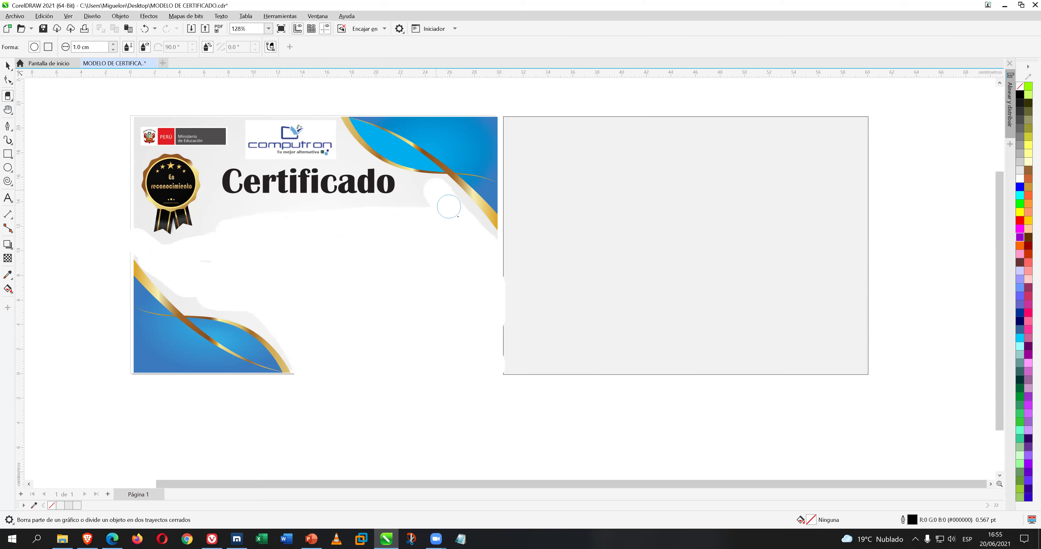
mouse_move(469, 228)
mouse_down()
mouse_move(481, 233)
mouse_move(435, 189)
mouse_move(403, 206)
mouse_move(385, 279)
mouse_up()
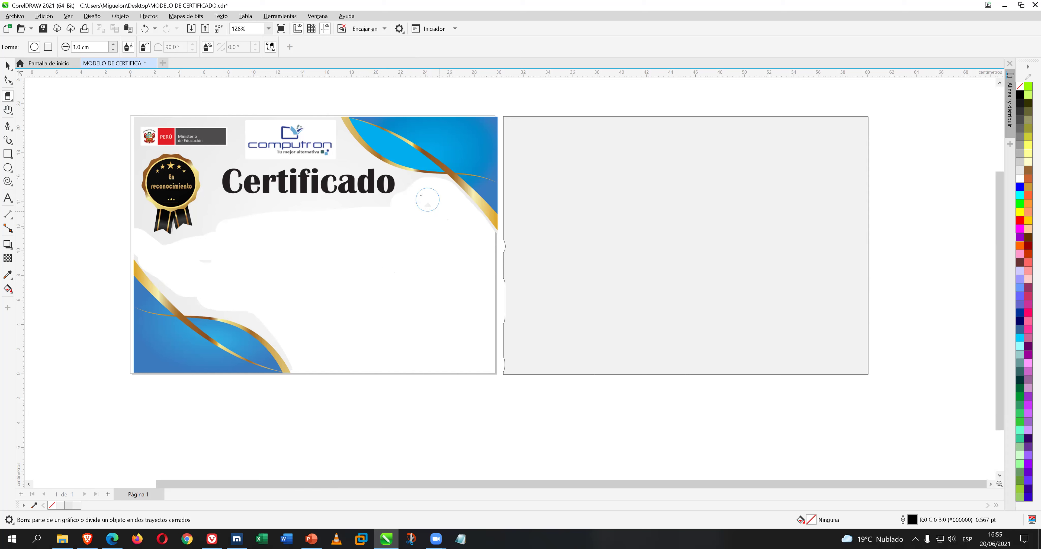
mouse_move(276, 208)
mouse_down()
mouse_move(246, 208)
mouse_move(425, 209)
mouse_move(212, 205)
mouse_move(215, 261)
mouse_move(200, 273)
mouse_move(138, 245)
mouse_move(220, 275)
mouse_move(162, 246)
mouse_move(204, 239)
mouse_move(214, 198)
mouse_move(316, 227)
mouse_move(225, 284)
mouse_move(187, 280)
mouse_move(184, 297)
mouse_move(264, 317)
mouse_move(330, 367)
mouse_move(383, 372)
mouse_up()
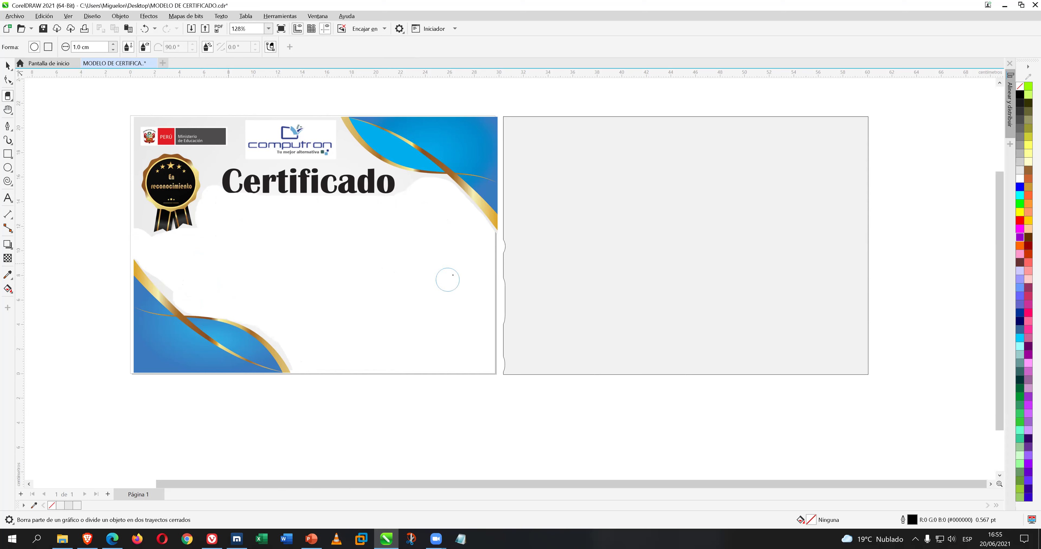
mouse_move(462, 274)
mouse_down()
mouse_move(481, 376)
mouse_move(491, 246)
mouse_up()
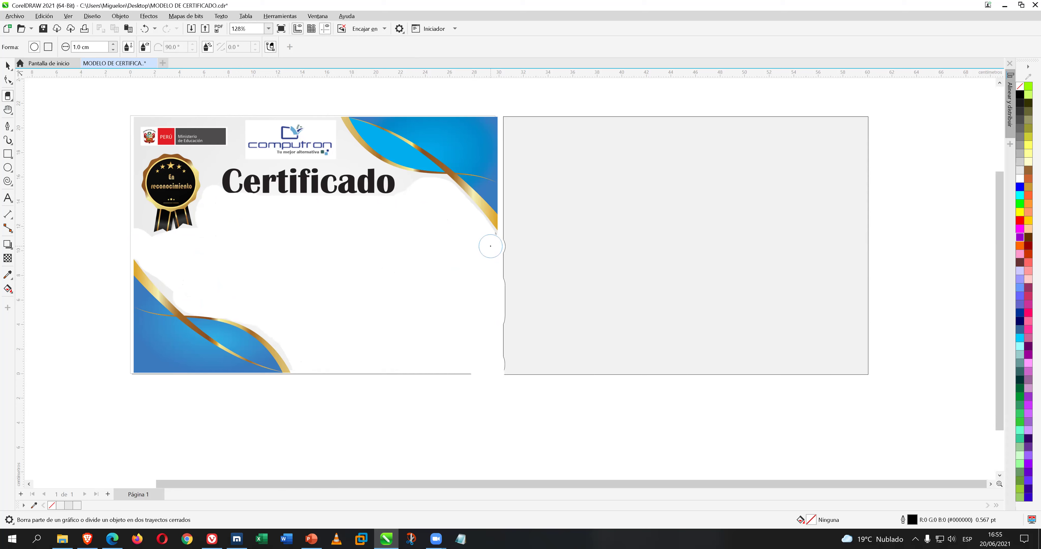
drag(484, 365, 301, 370)
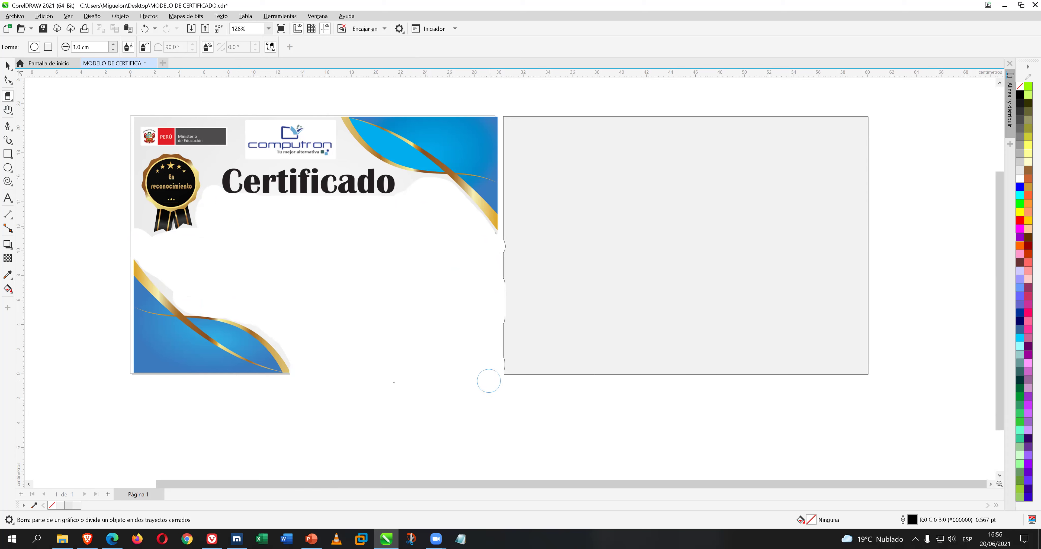
Erase the gray strip along the certificate's left edge beside the medal, undoing the stroke that cuts into the lower blue wave.
drag(248, 387, 173, 377)
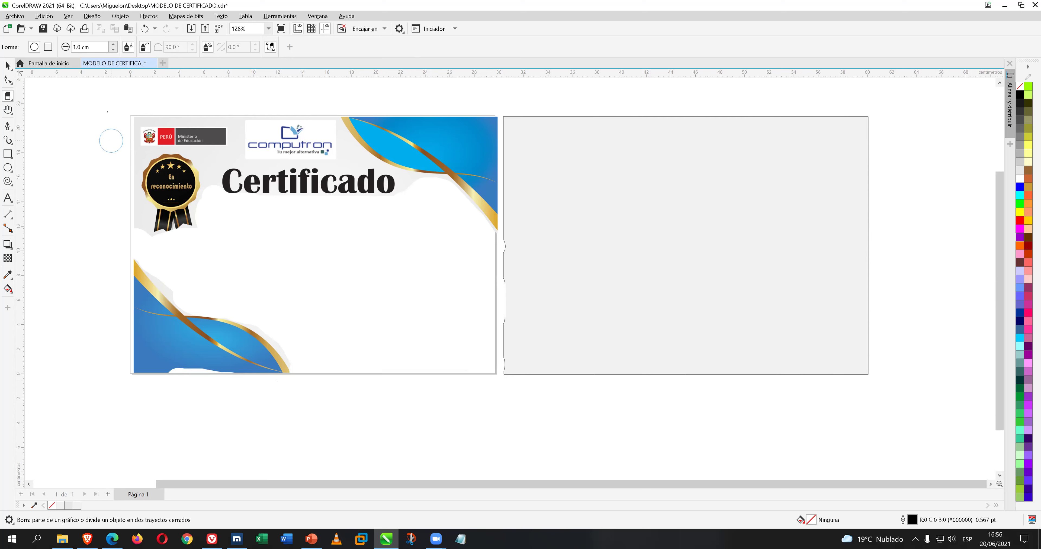
click(144, 31)
click(127, 229)
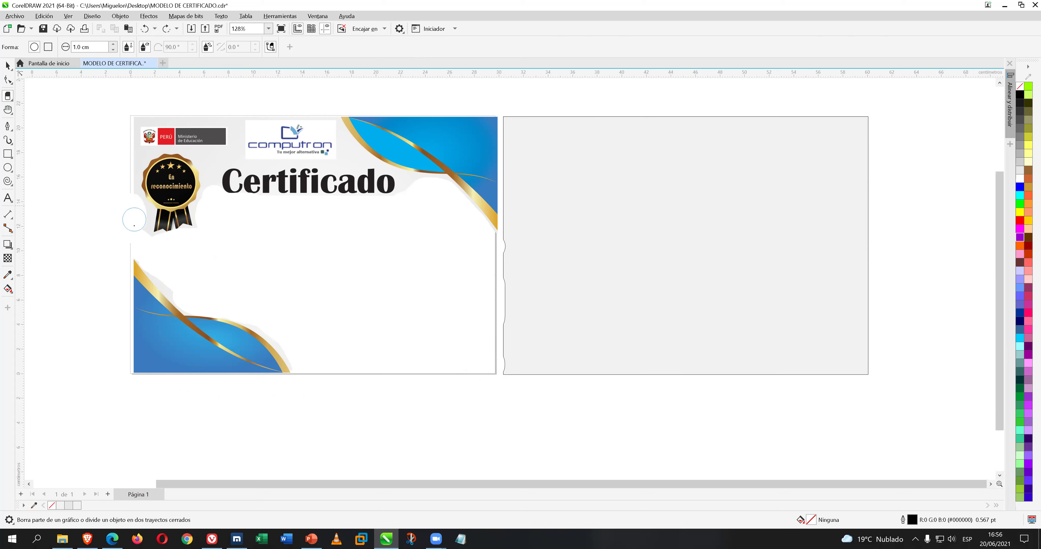
Place the gray rectangle behind the certificate to preview it, and move it back out, farther to the right of the page.
key(space)
drag(630, 201, 283, 196)
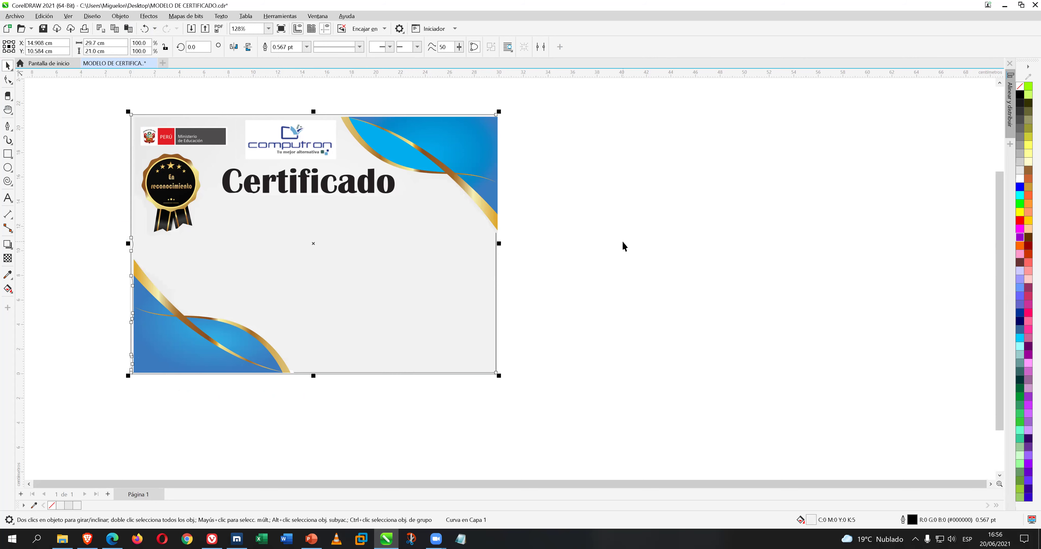
drag(323, 306, 856, 310)
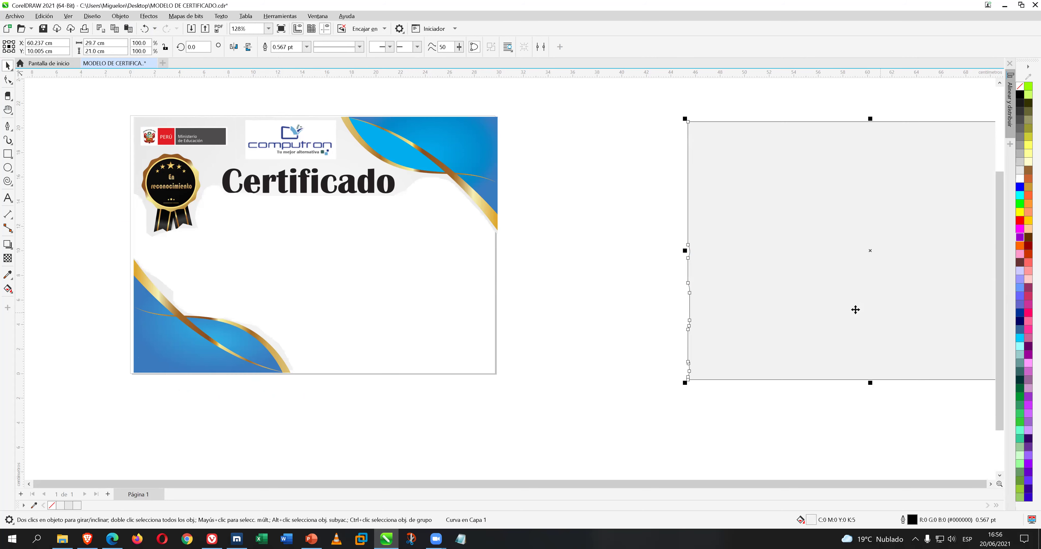
drag(718, 308, 579, 274)
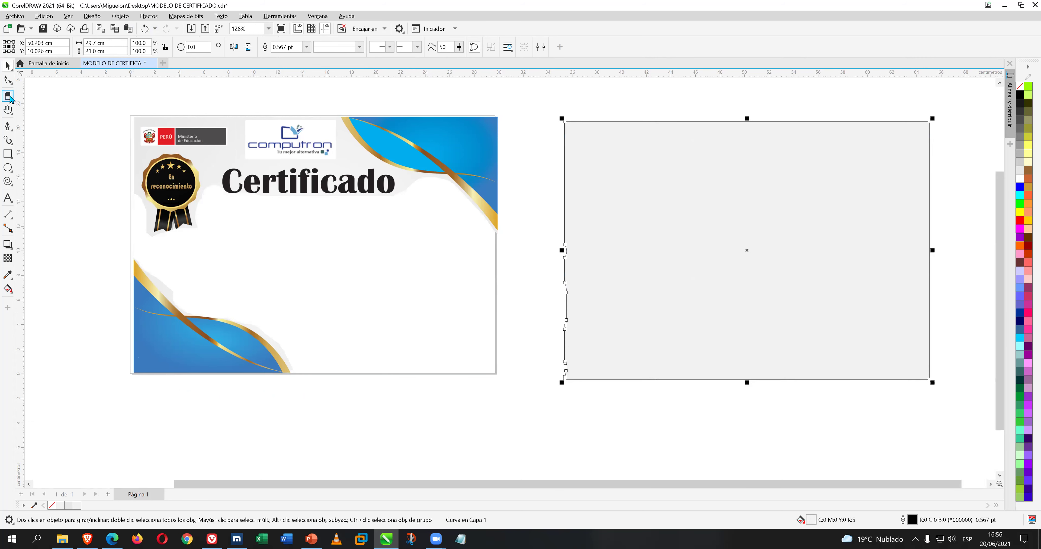
Try to erase the gray remnants above the lower blue and gold wave with the Eraser tool.
scroll(225, 348, up, 3)
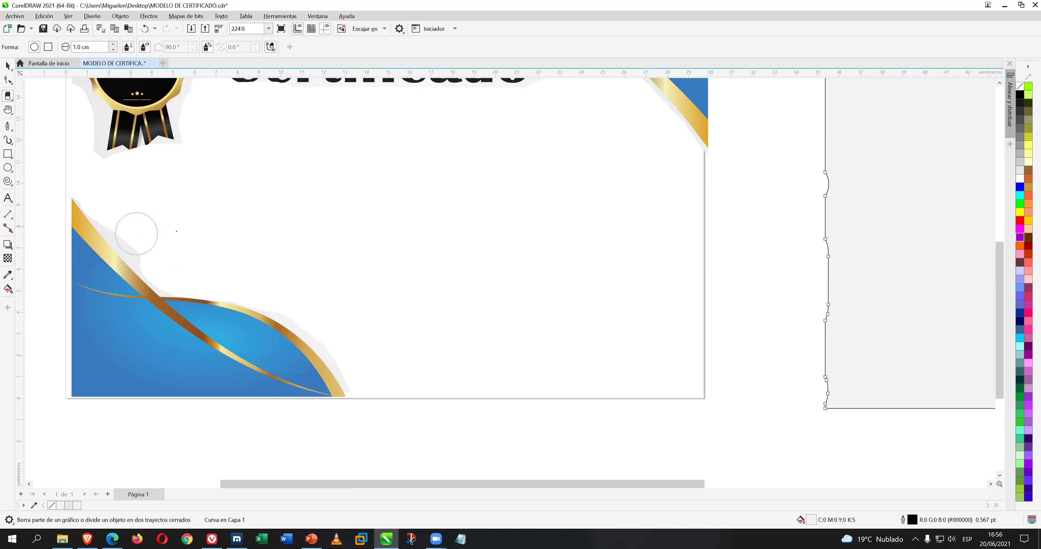
click(204, 231)
click(218, 222)
click(238, 222)
click(258, 162)
click(7, 97)
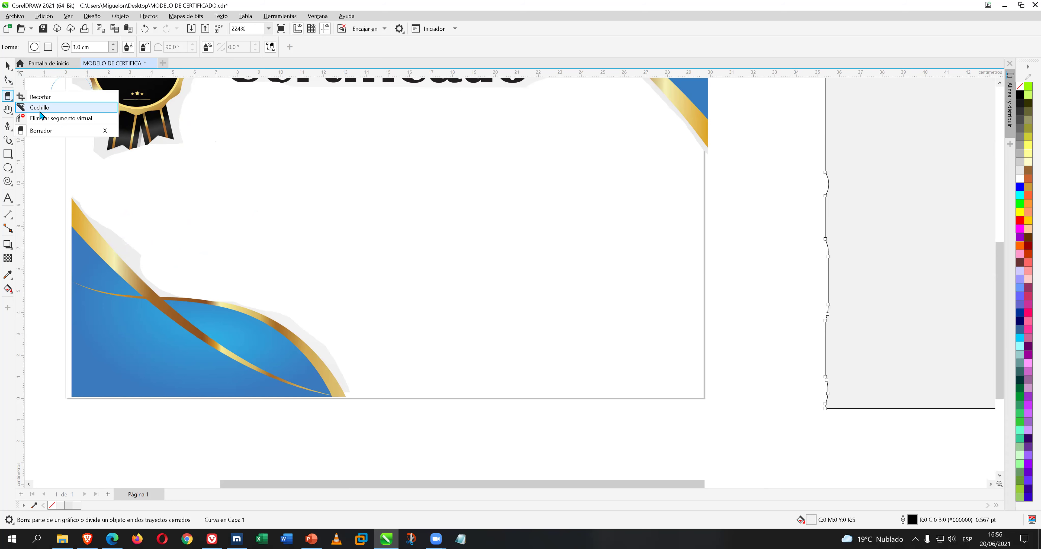
click(55, 131)
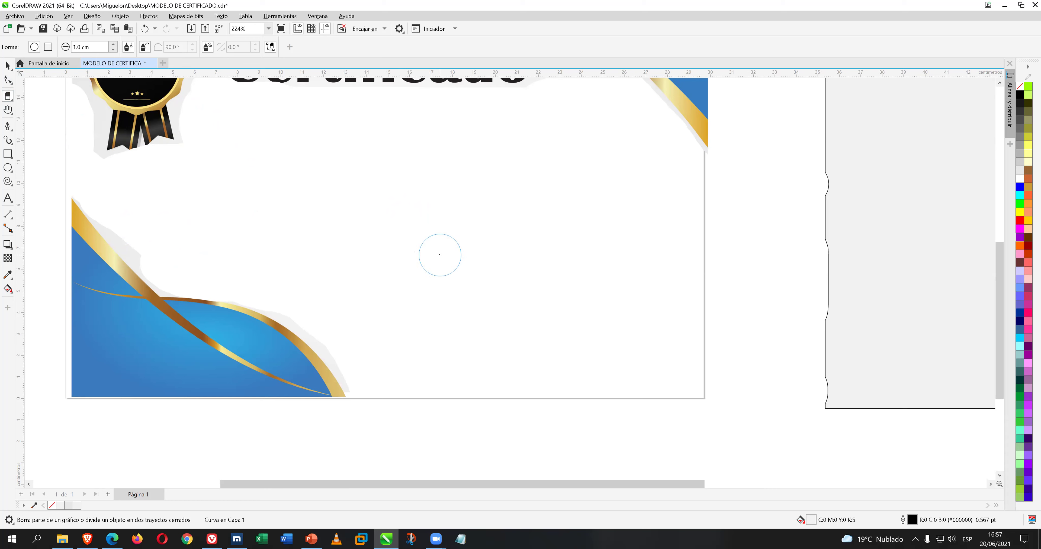
drag(111, 202, 151, 256)
key(space)
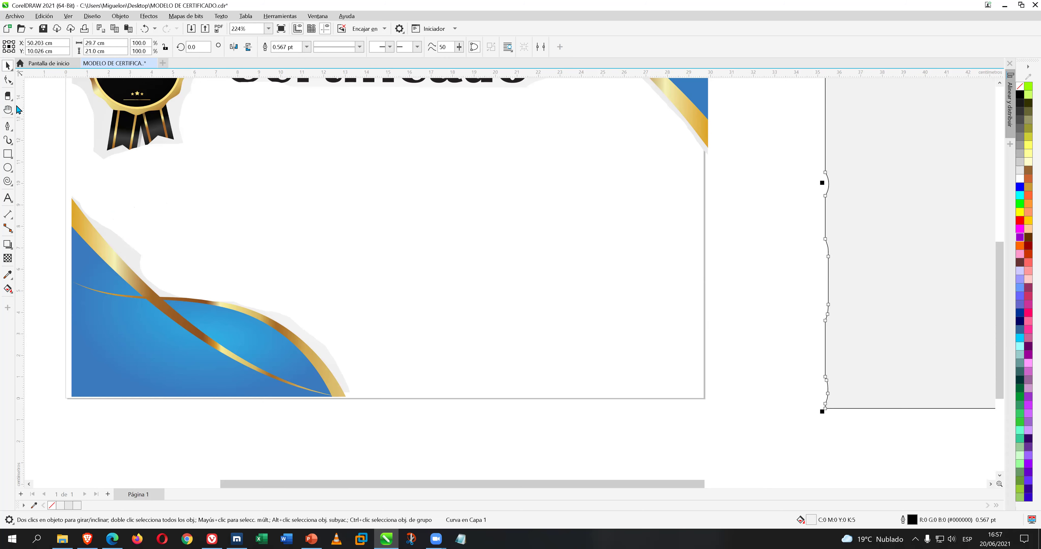
Erase the "Certificado" title and the remaining gray patches along the medal and both blue corner waves.
click(7, 96)
scroll(567, 231, down, 2)
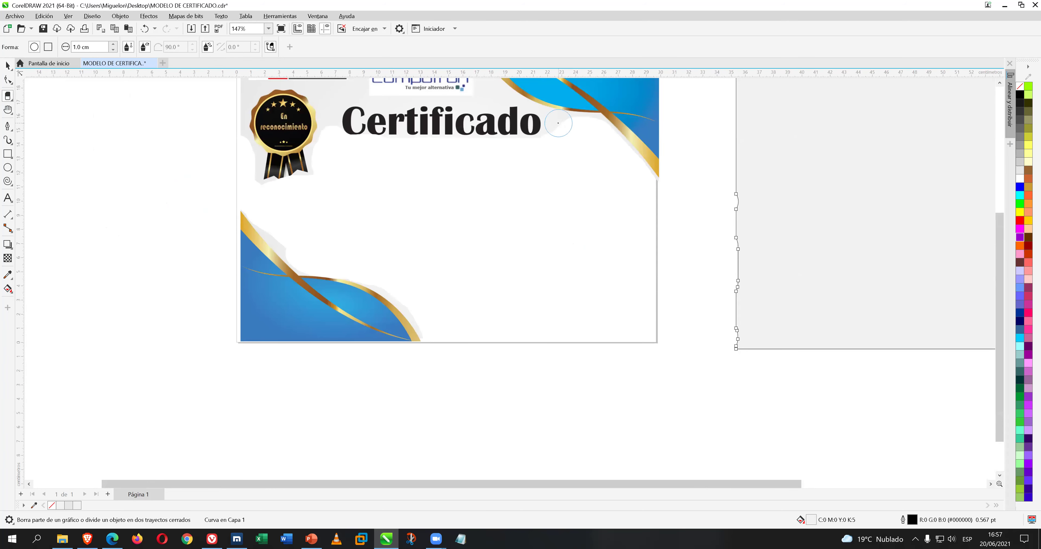
scroll(687, 237, up, 1)
scroll(671, 241, down, 3)
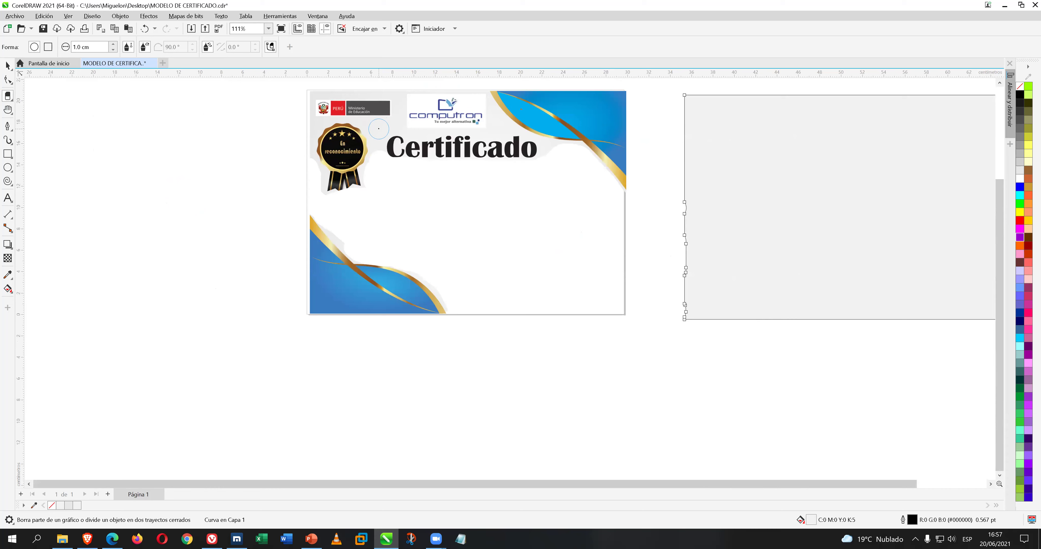
mouse_move(378, 128)
mouse_down()
mouse_move(379, 147)
mouse_move(533, 155)
mouse_move(401, 161)
mouse_up()
drag(497, 157, 547, 153)
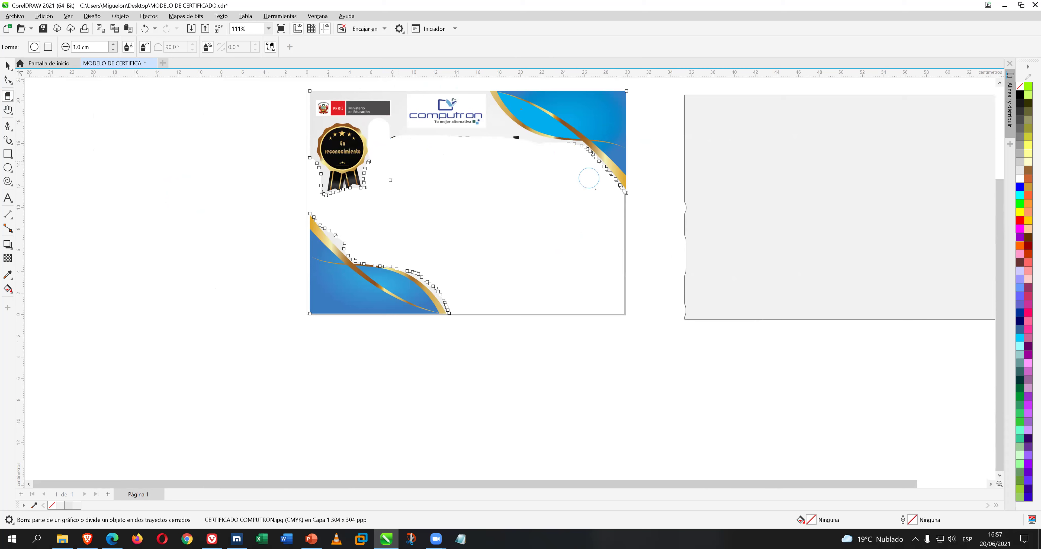
drag(607, 208, 574, 228)
mouse_move(328, 218)
mouse_down()
mouse_move(361, 252)
mouse_move(429, 274)
mouse_move(478, 323)
mouse_up()
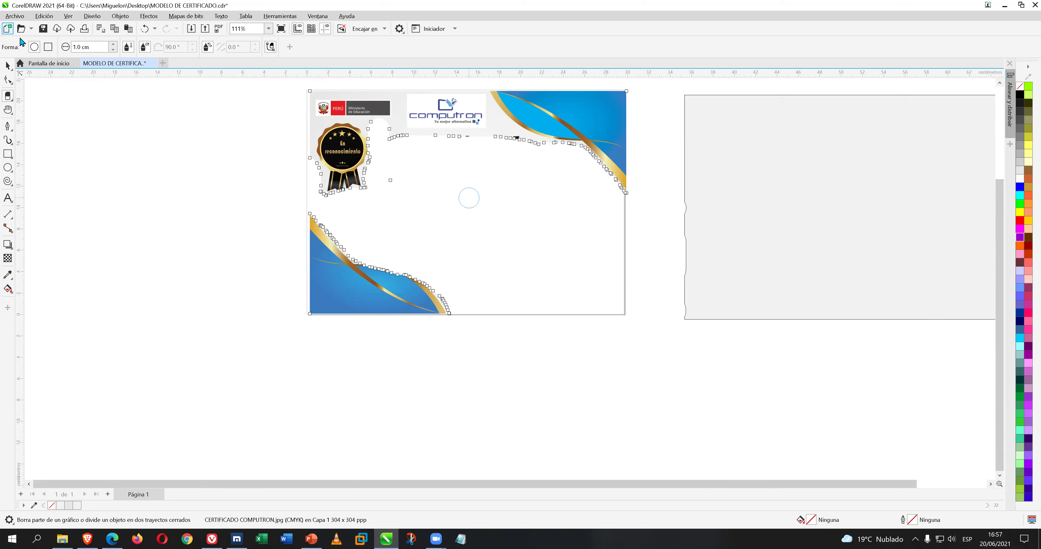
Save the document and delete the partly erased certificate image from the page.
click(43, 29)
click(9, 65)
click(464, 132)
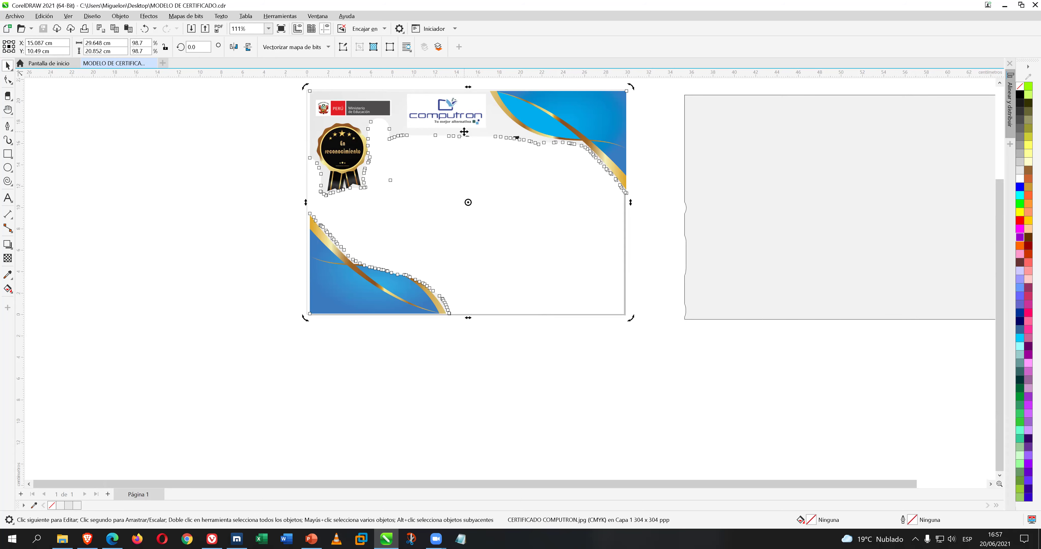
key(Delete)
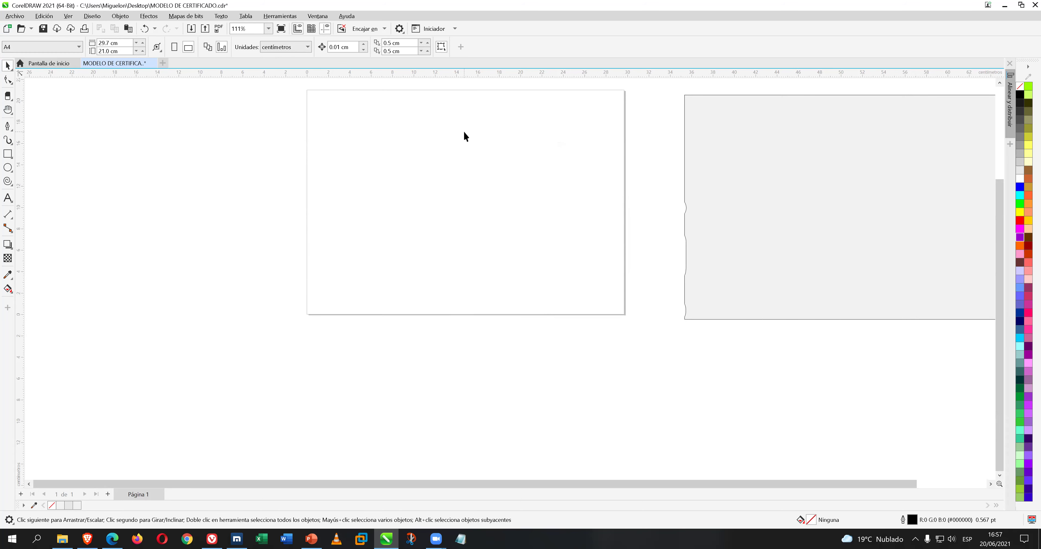
Straighten the gray rectangle's jagged left edge by deleting the extra nodes between its corners, and save the document.
click(756, 136)
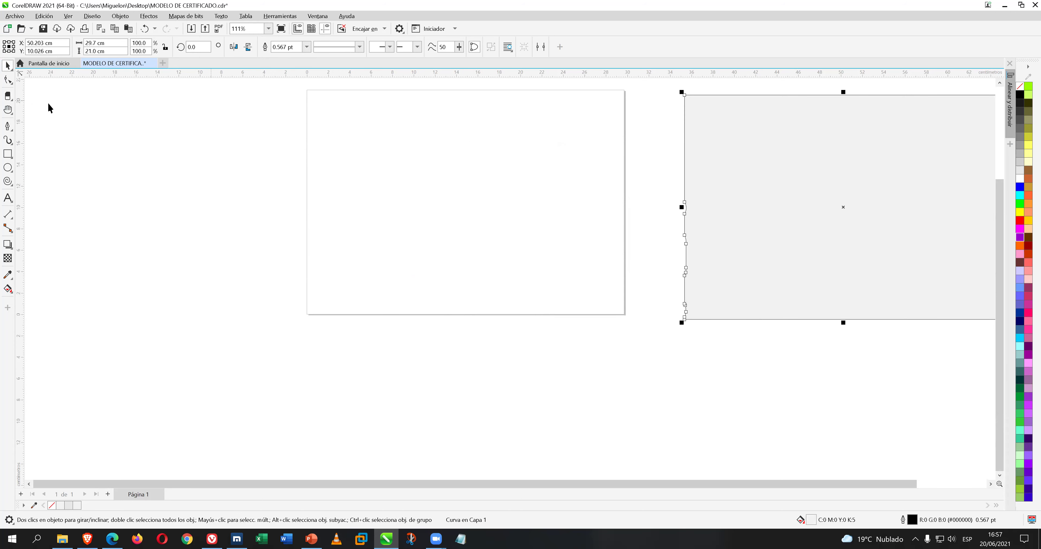
drag(646, 175, 723, 308)
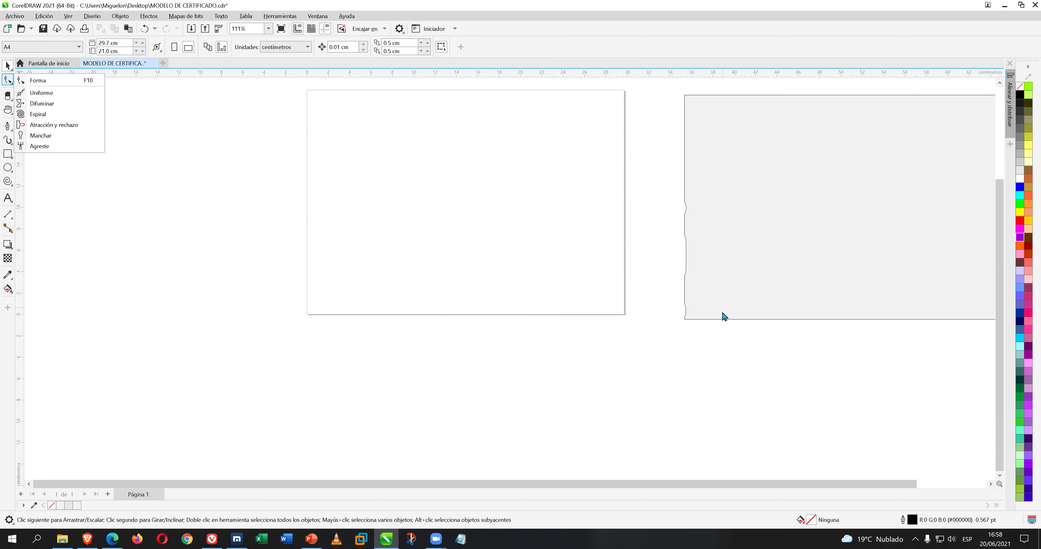
click(710, 223)
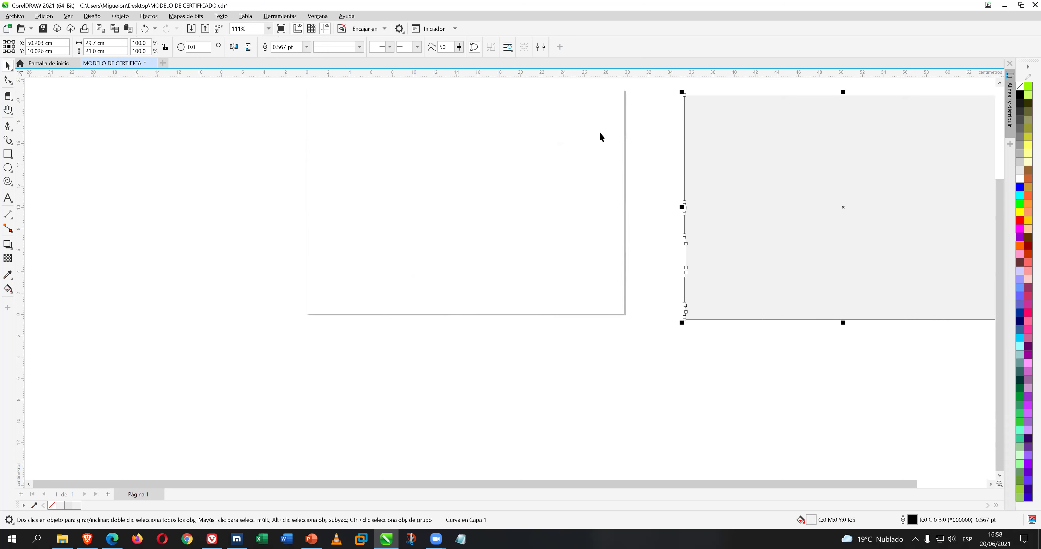
right_click(716, 127)
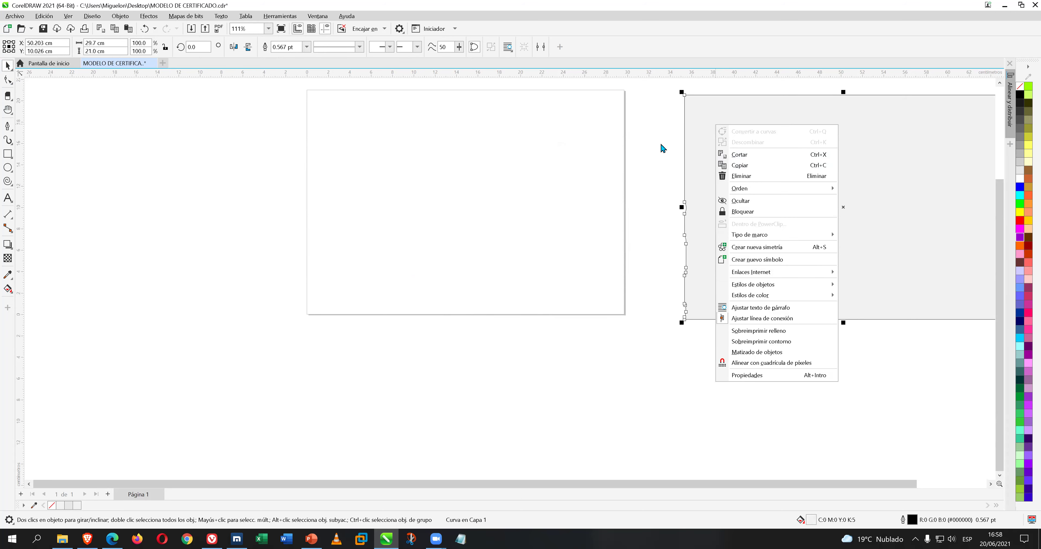
click(70, 188)
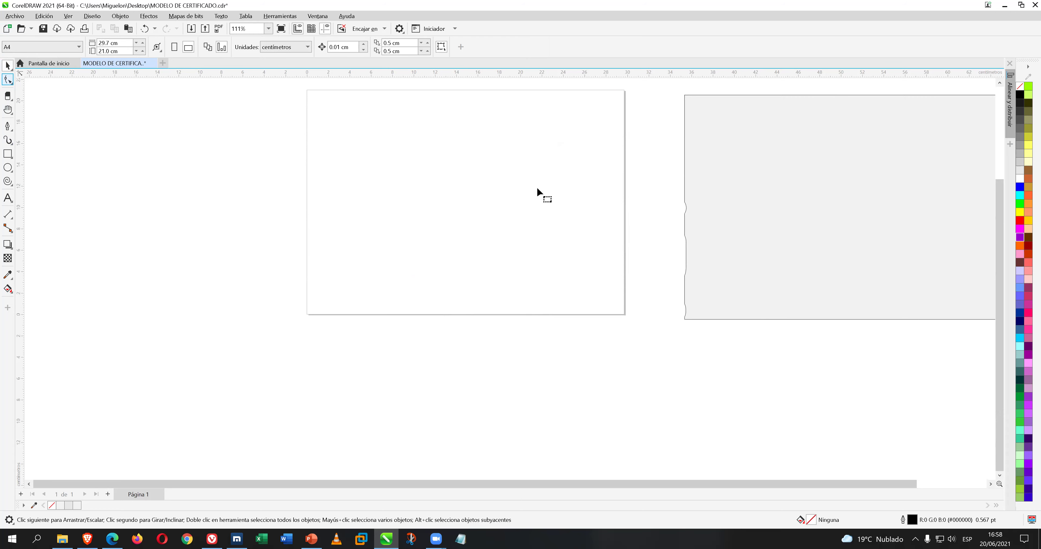
click(688, 201)
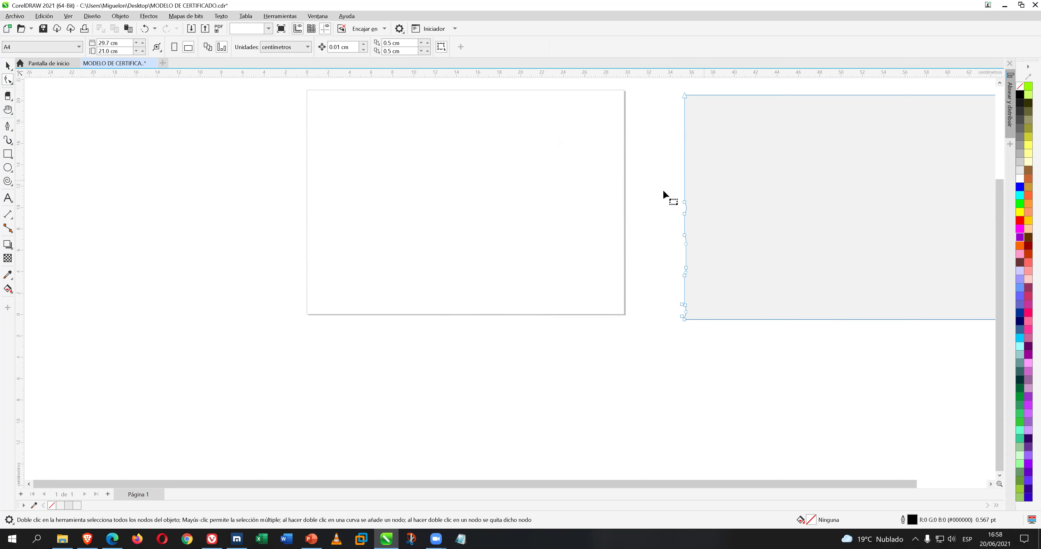
drag(712, 299, 707, 317)
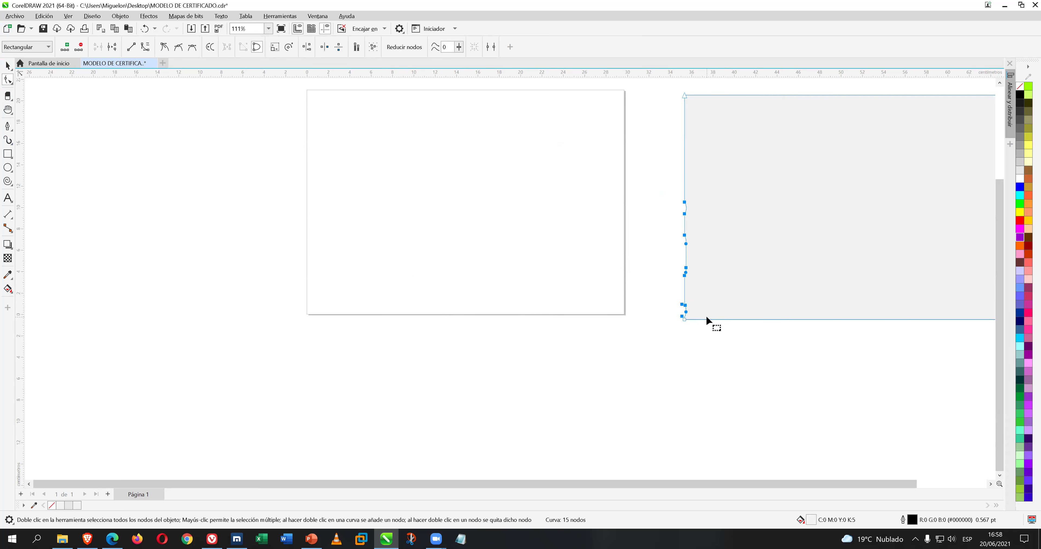
key(Delete)
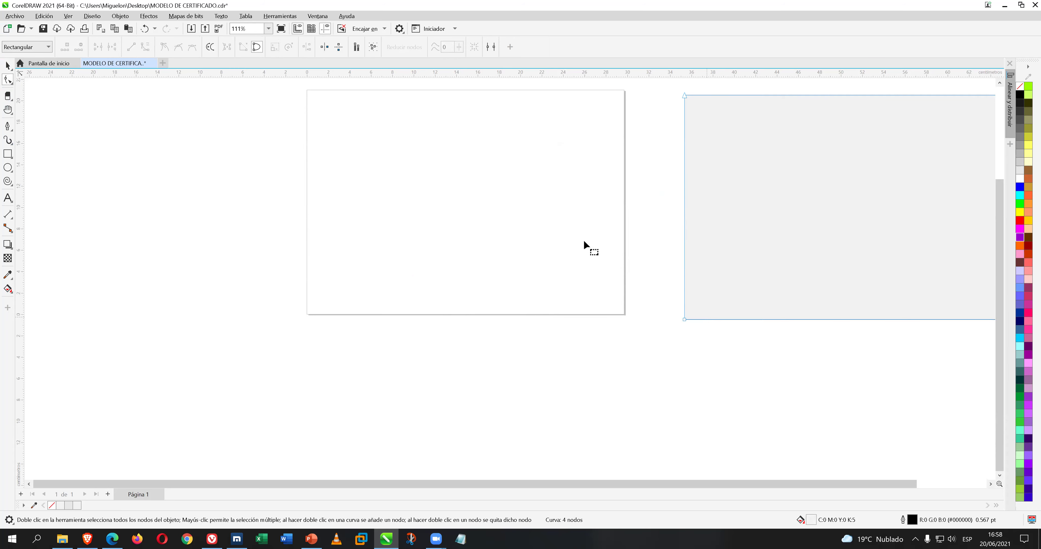
click(43, 29)
Import the CERTIFICADO COMPUTRON image again and fit it to the page from the top-left corner at 98.1% scale.
click(16, 17)
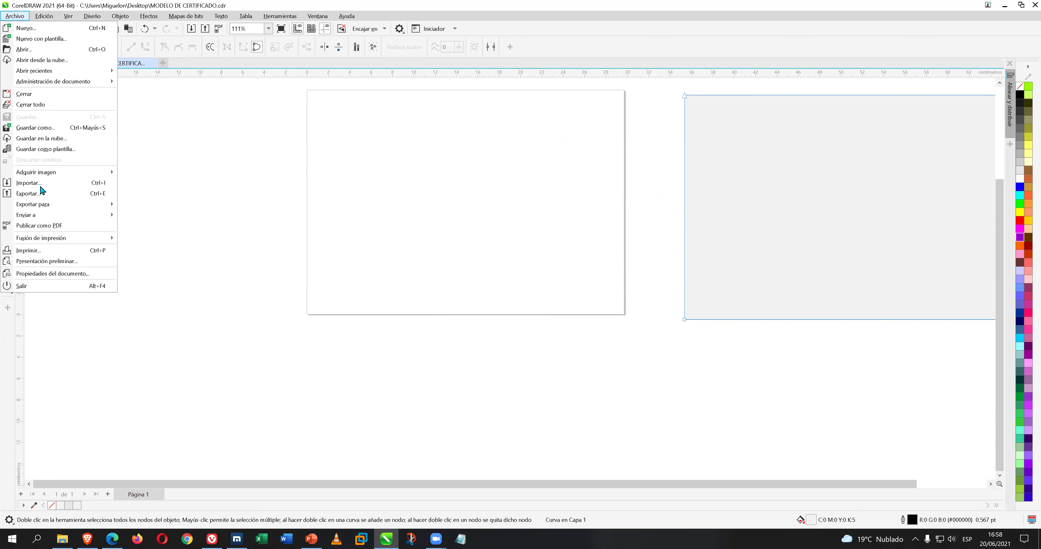
click(71, 184)
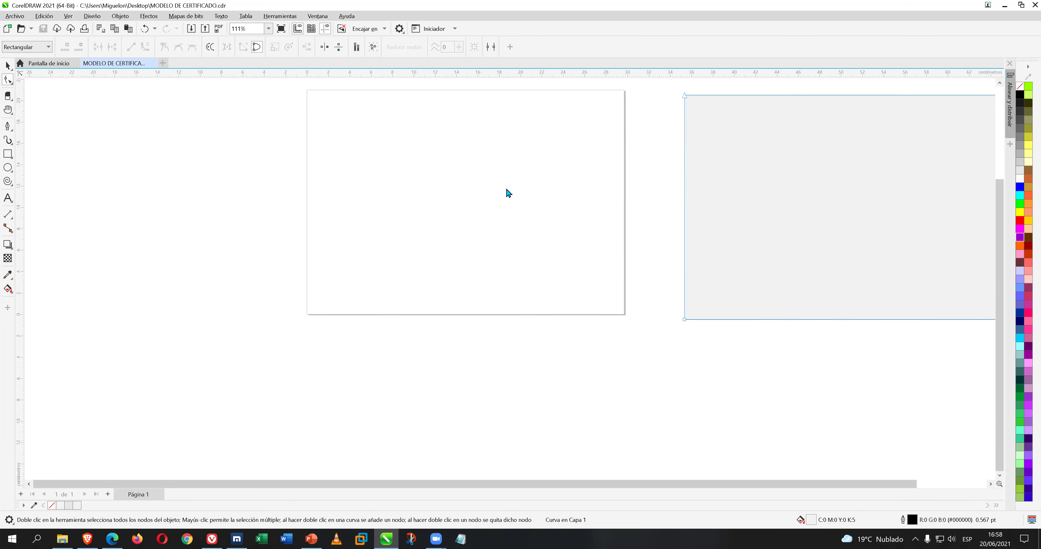
double_click(222, 148)
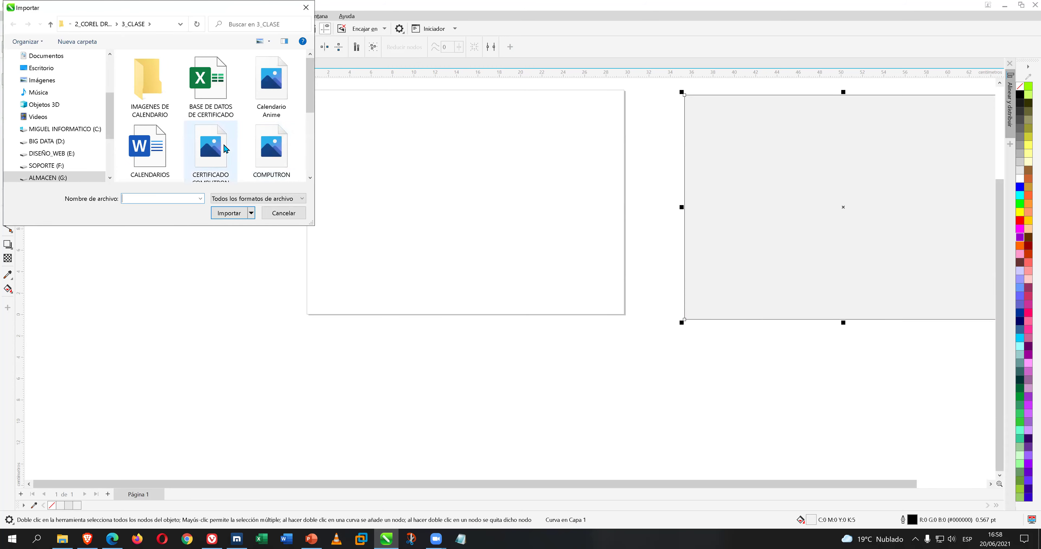
click(380, 174)
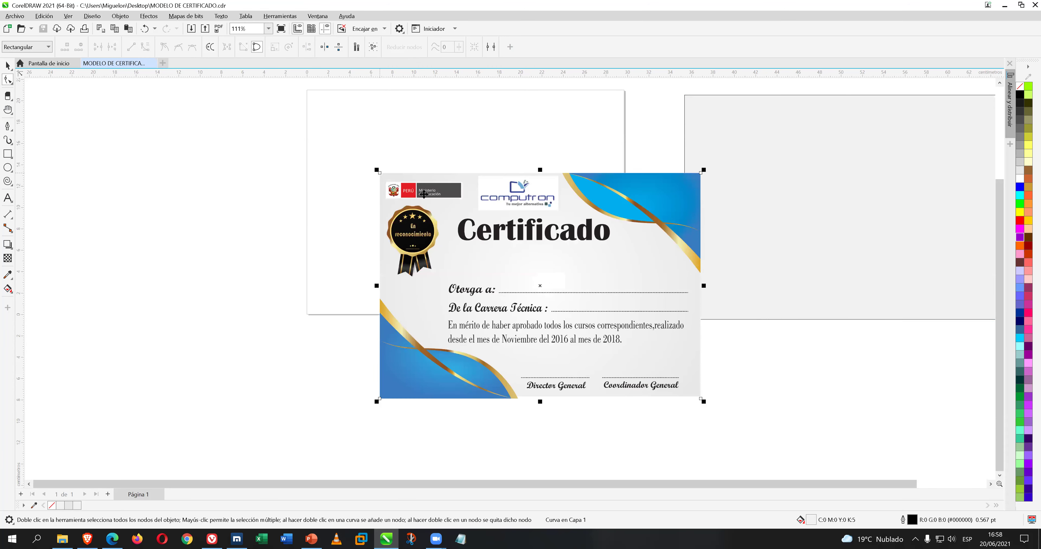
drag(382, 144, 367, 117)
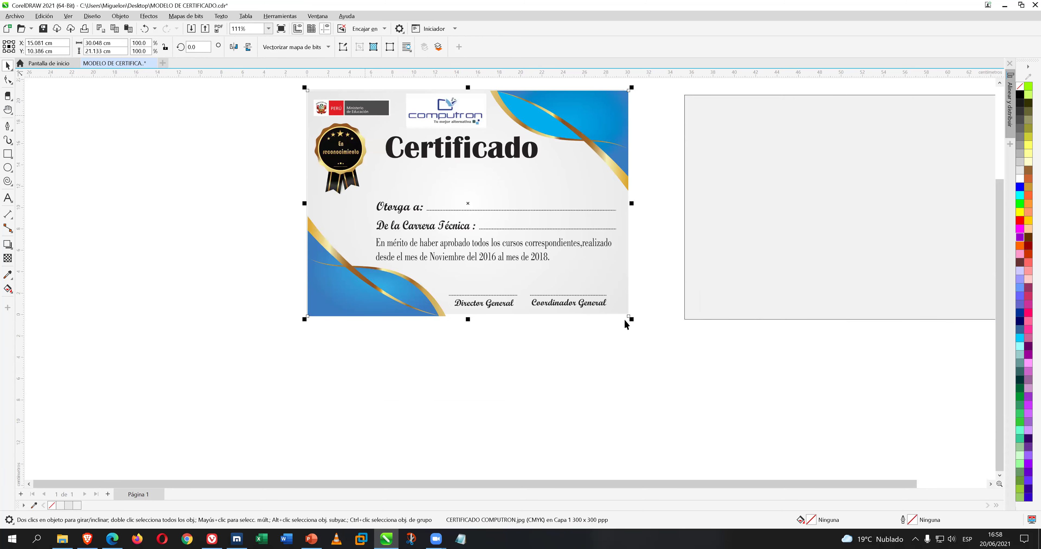
drag(629, 320, 626, 315)
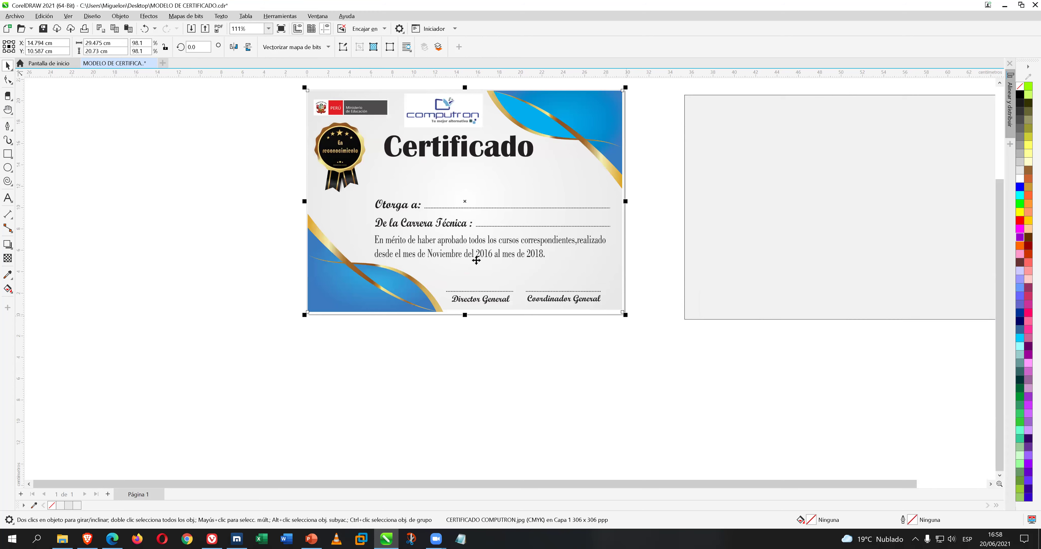
Trace the upper edge of the certificate's lower-left wave with the Pen tool, from beyond the left edge down to the gold tip.
scroll(559, 262, up, 1)
scroll(534, 261, up, 1)
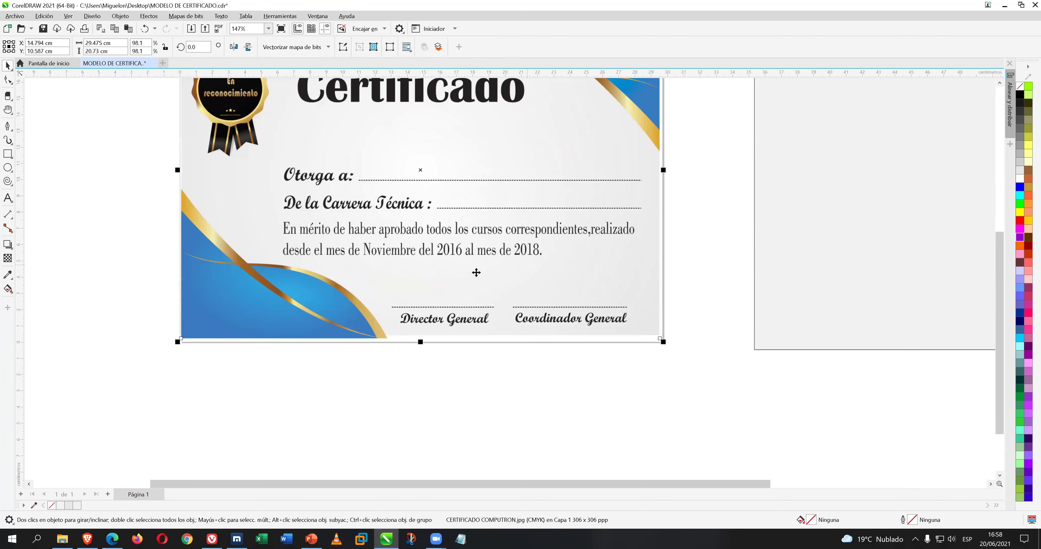
scroll(340, 280, up, 1)
scroll(333, 271, up, 1)
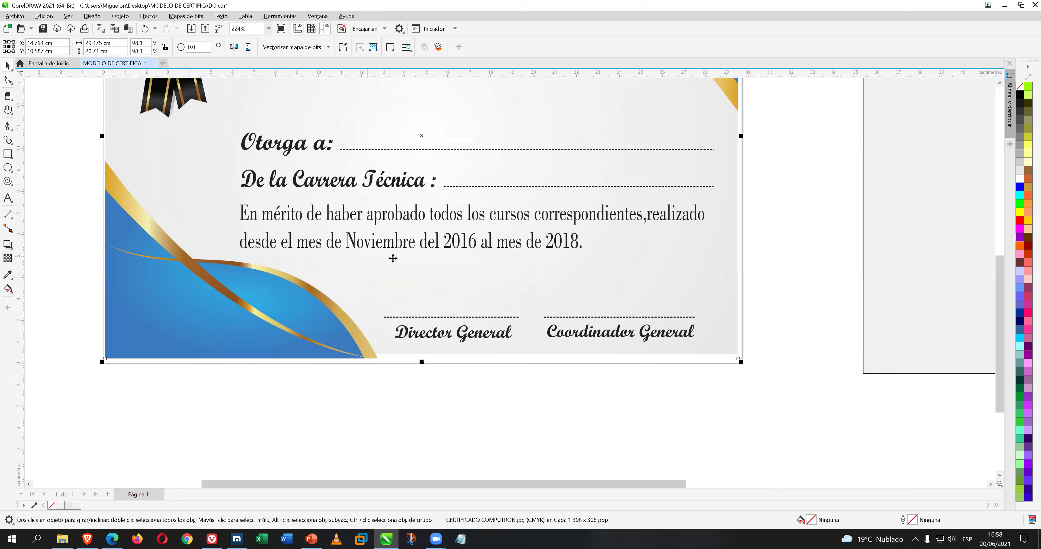
click(8, 126)
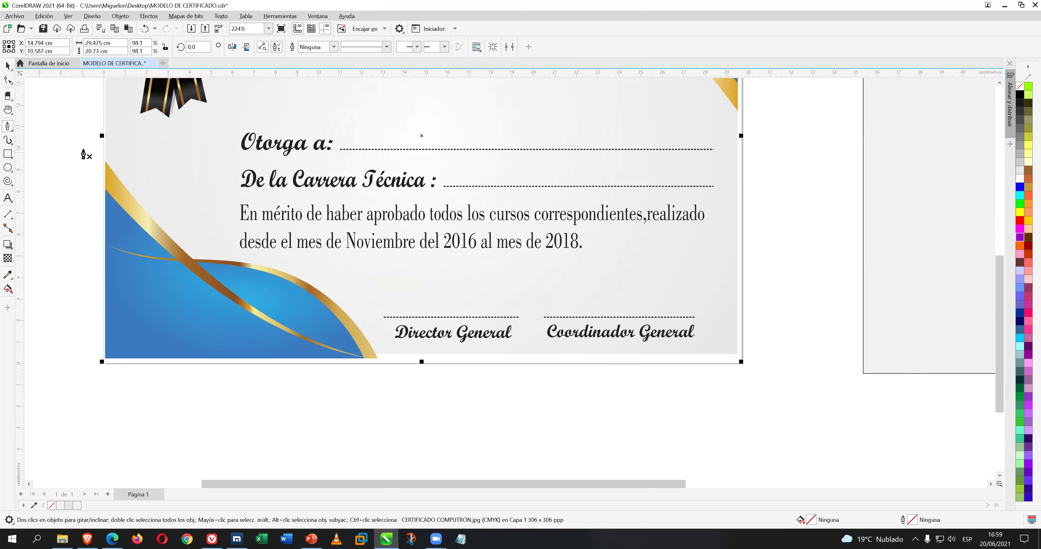
click(84, 140)
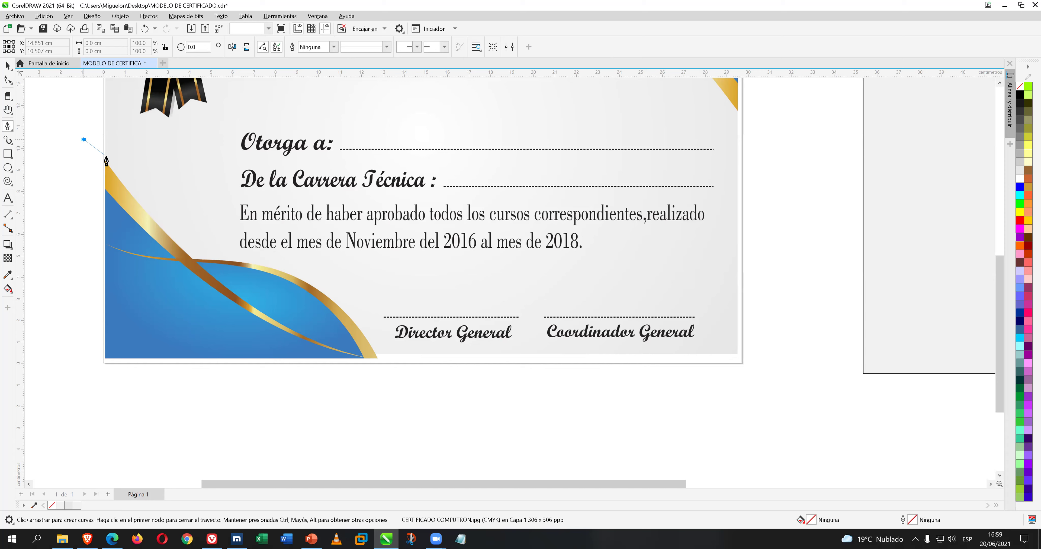
click(109, 165)
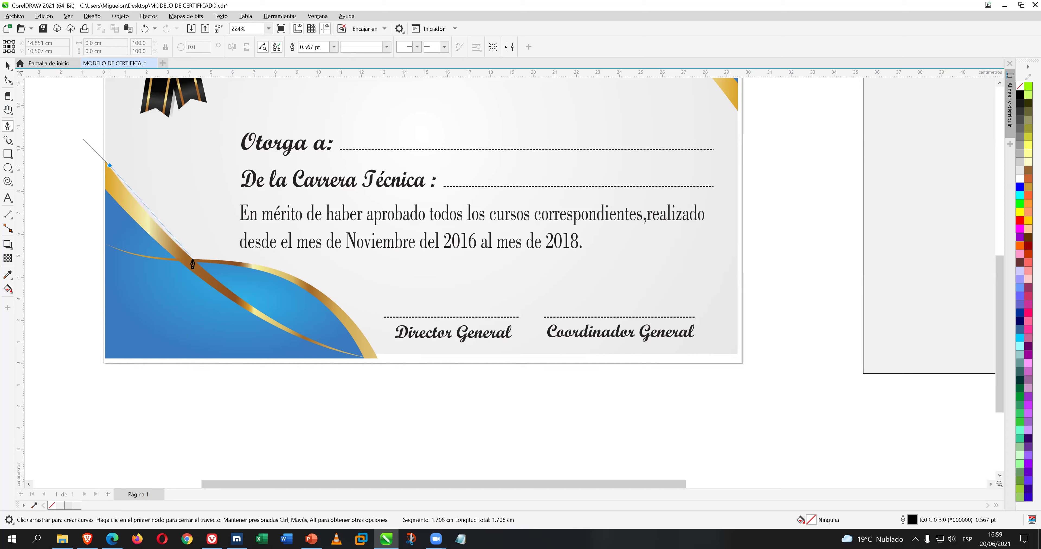
drag(193, 259, 199, 262)
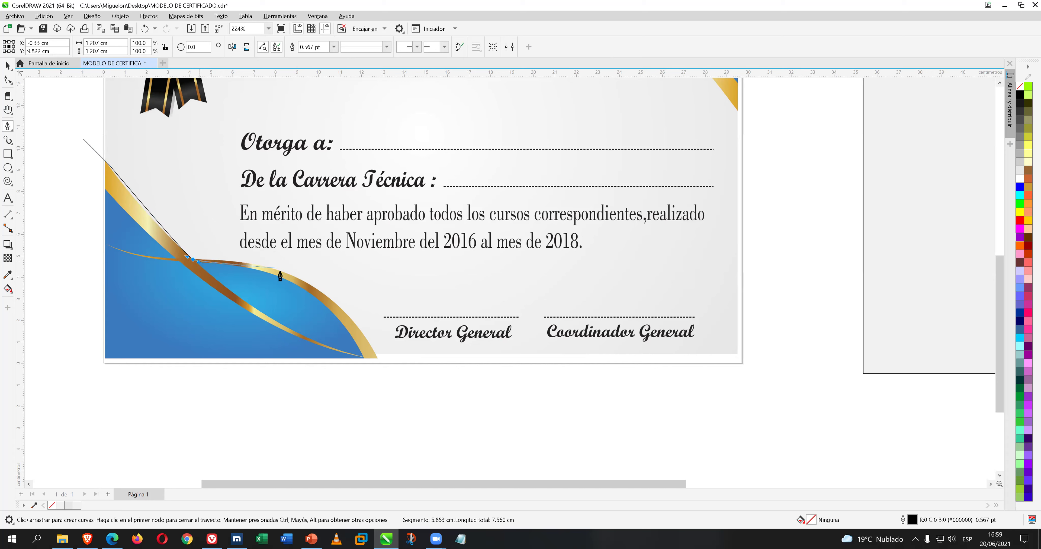
drag(293, 277, 348, 302)
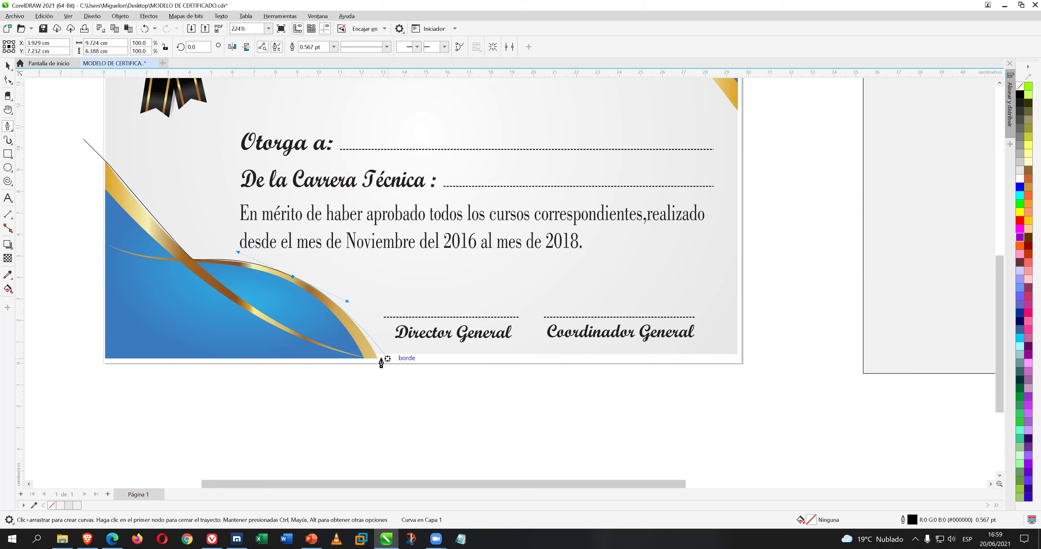
drag(380, 359, 395, 396)
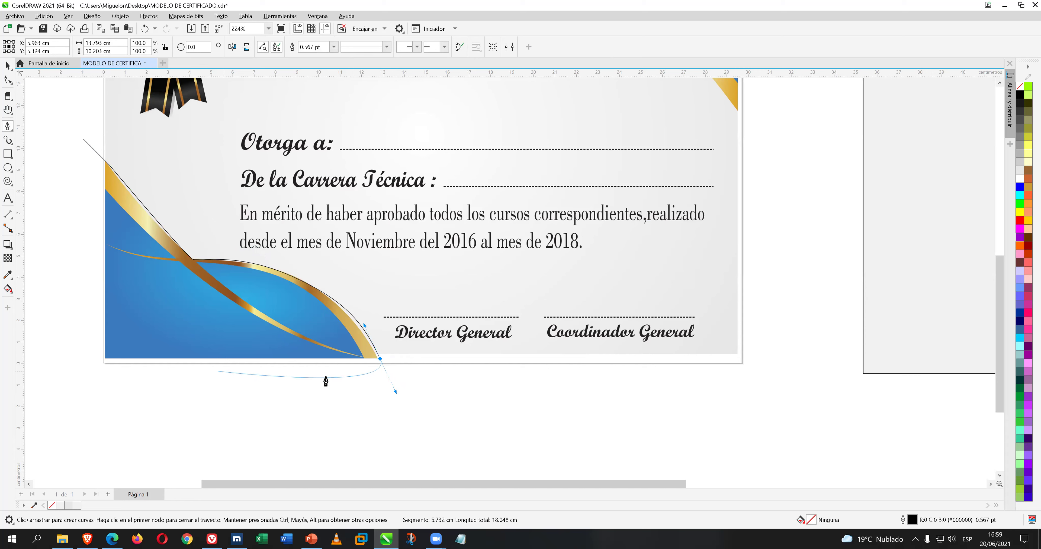
Turn the tip's node into a corner and close the outline along the wave's bottom and left edges.
click(380, 360)
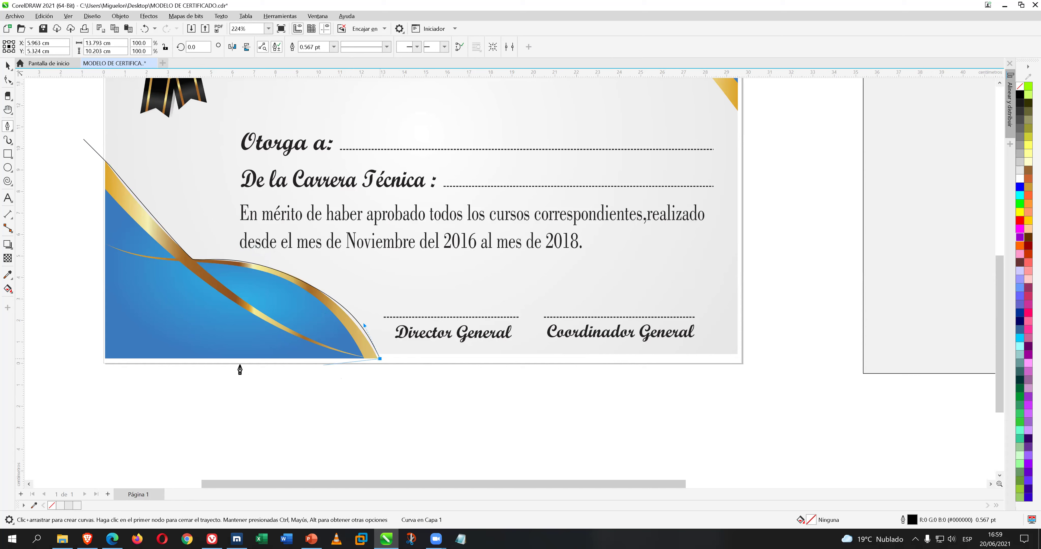
click(102, 358)
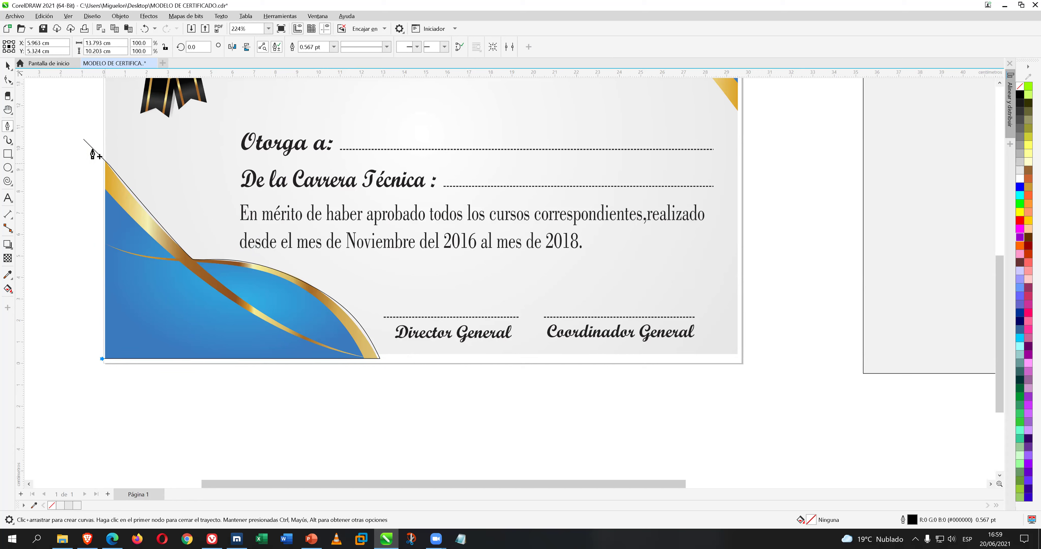
click(84, 138)
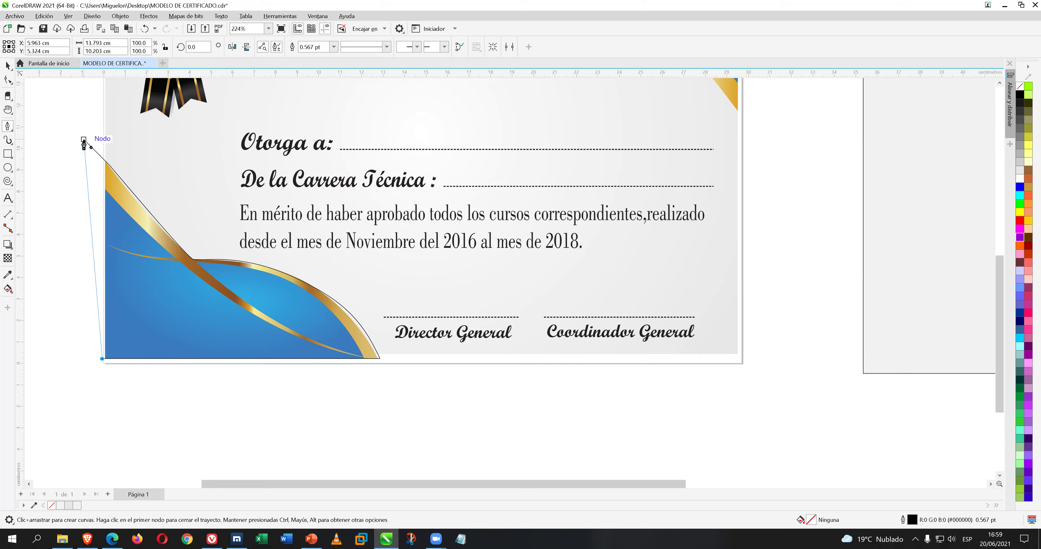
Move the outline's outer left nodes onto the certificate's left edge and nudge the upper ones slightly inward and down.
click(8, 80)
drag(84, 140, 103, 160)
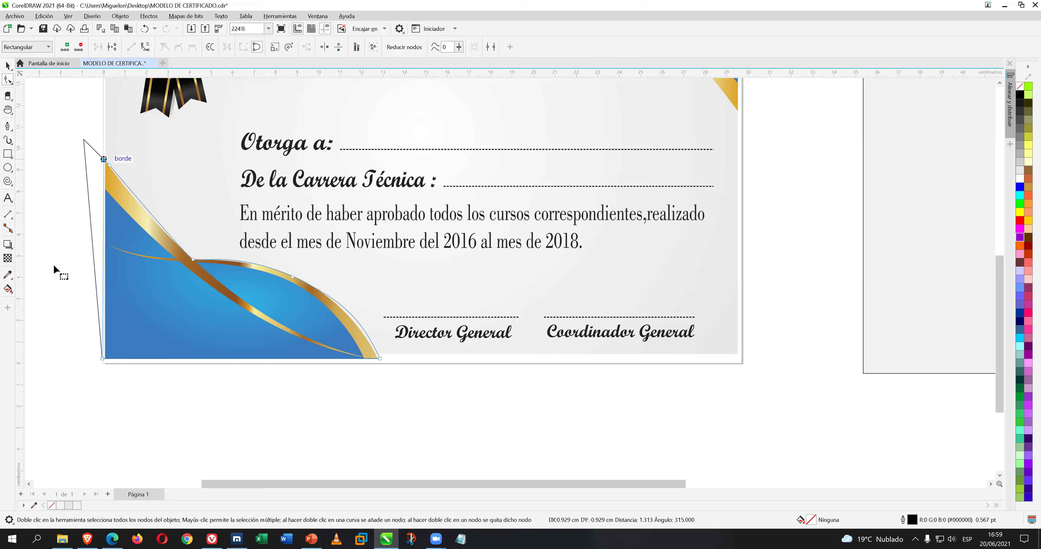
drag(105, 353, 104, 359)
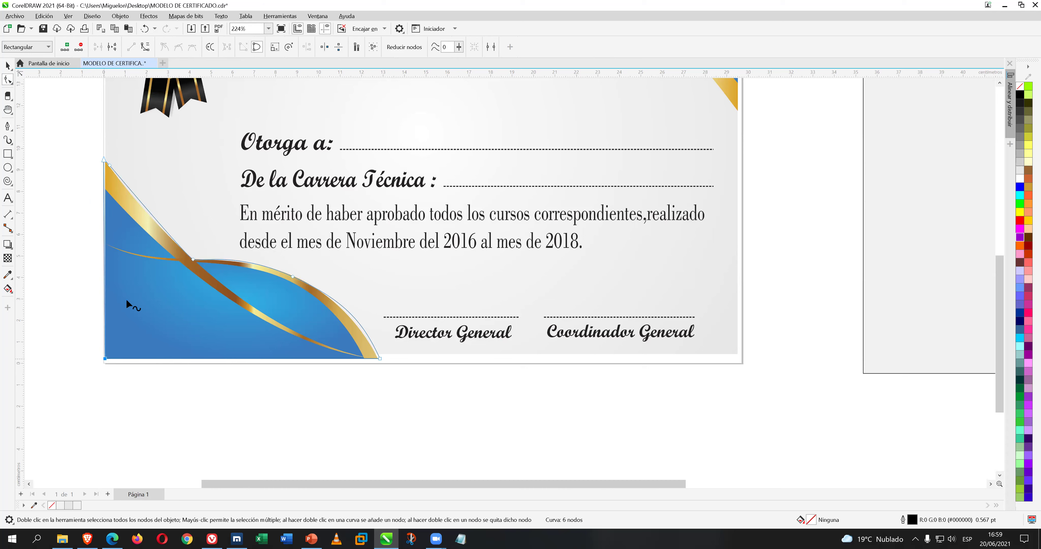
drag(81, 144, 123, 179)
key(Right)
key(Right)
key(Right)
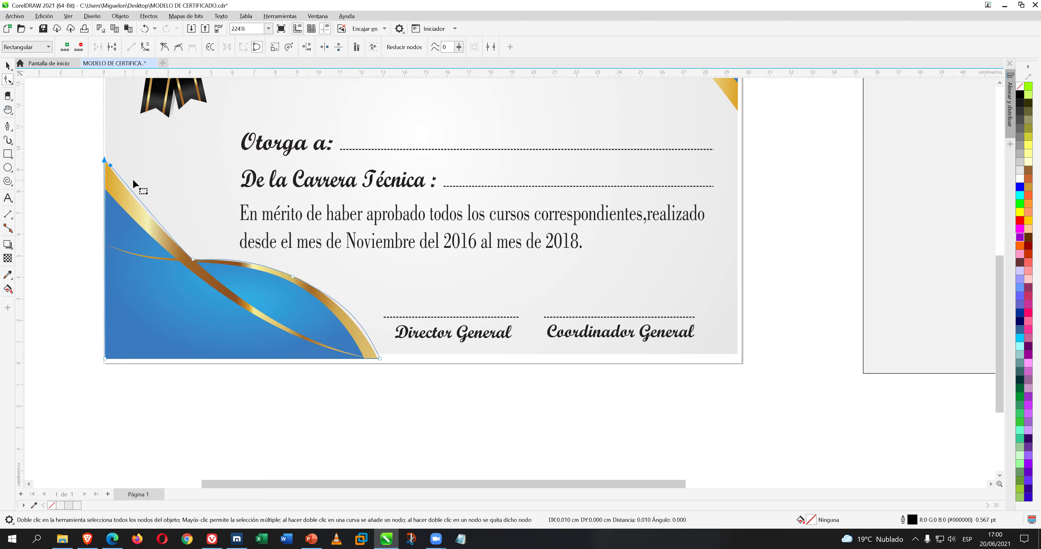
key(Right)
key(Right)
key(Down)
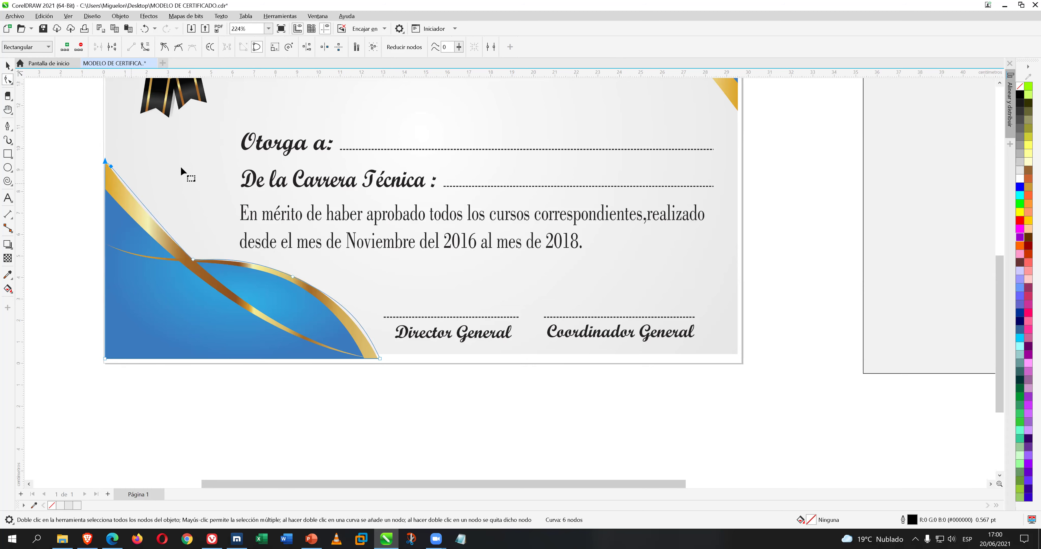
Move the outline's lower-right node onto the gold tip and adjust the adjoining segment's handles to follow the band.
scroll(390, 357, up, 2)
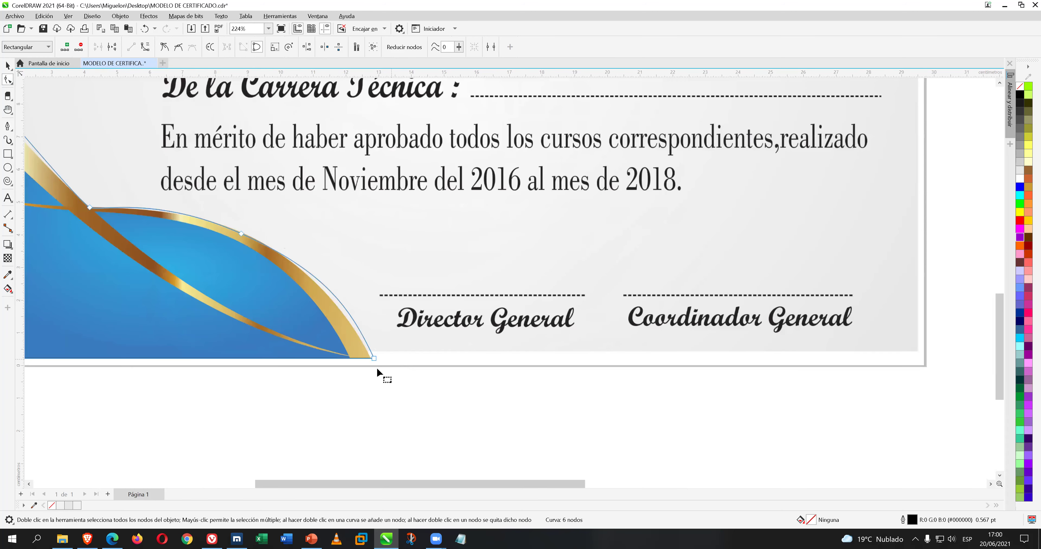
scroll(377, 358, up, 2)
drag(369, 354, 365, 356)
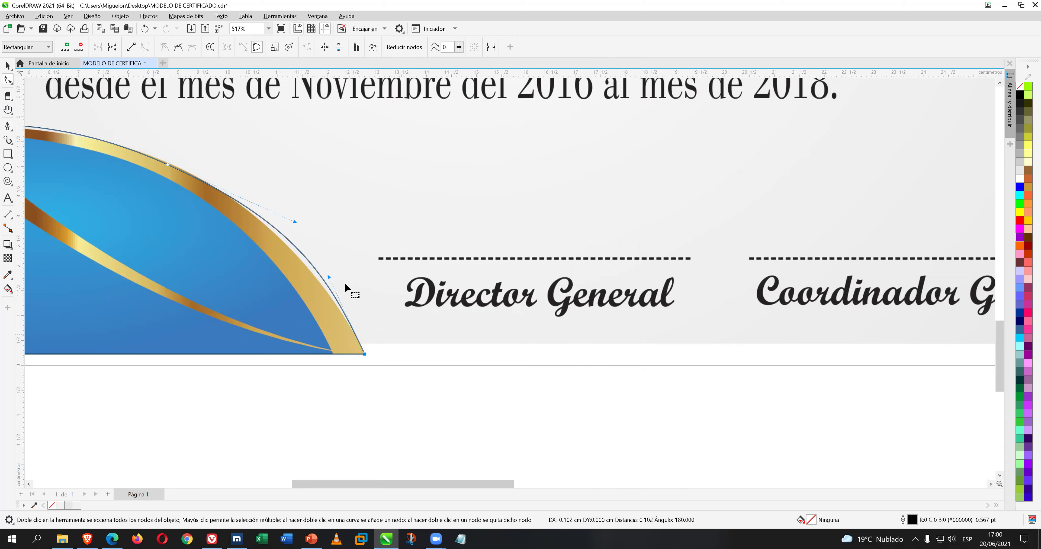
drag(329, 278, 318, 278)
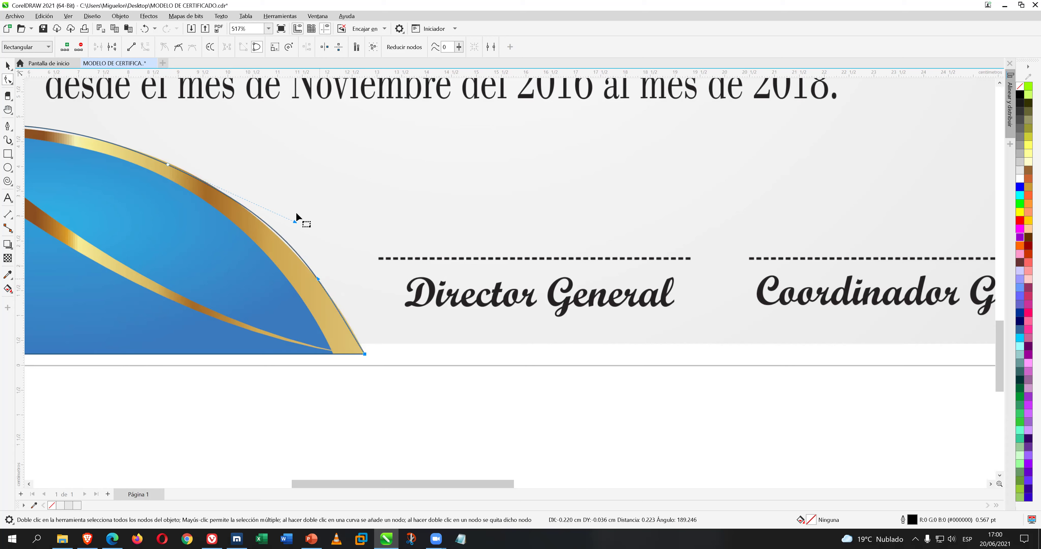
drag(293, 222, 291, 229)
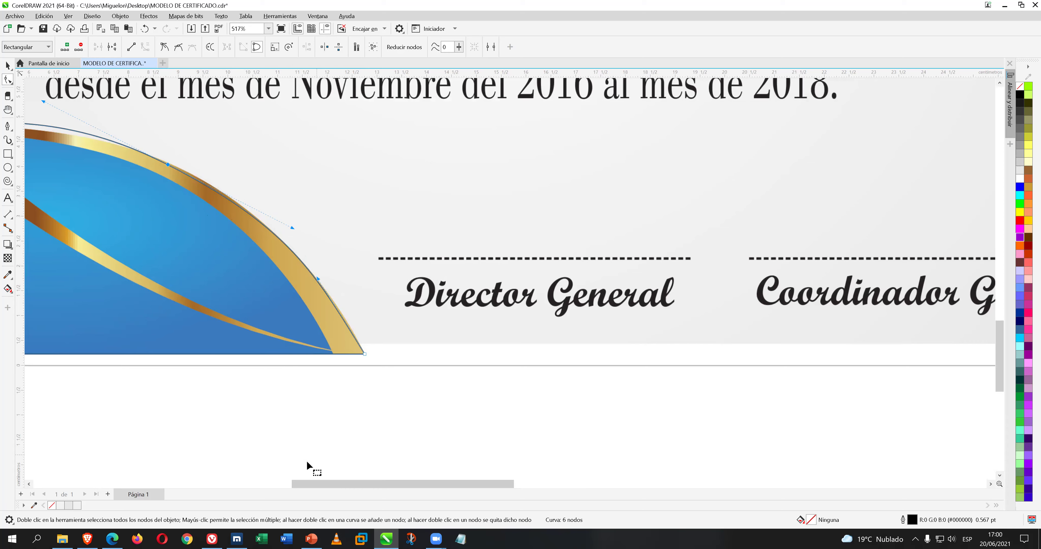
Adjust both handles of the node midway along the gold arc so the outline hugs the band's upper edge.
drag(302, 484, 247, 476)
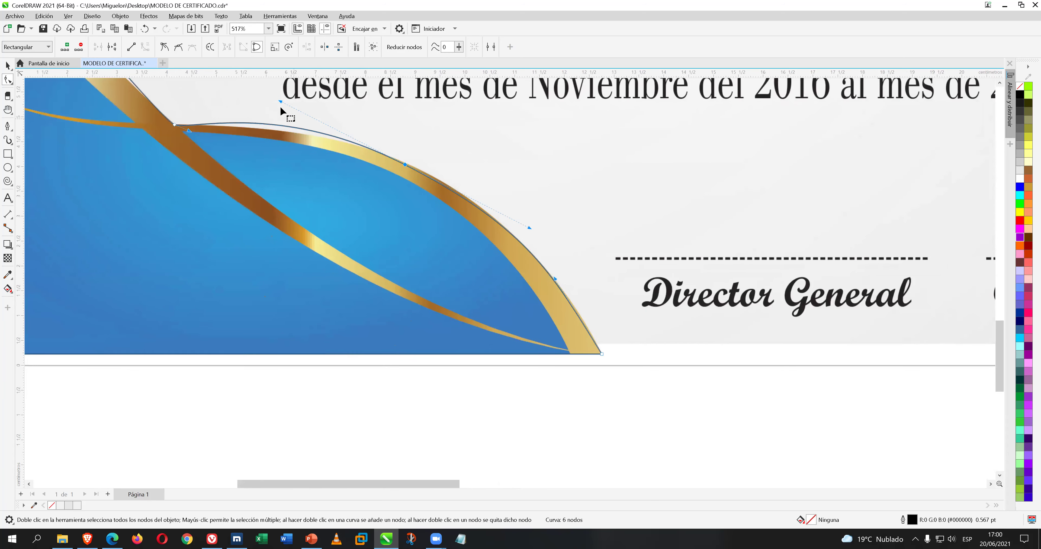
drag(281, 106, 281, 115)
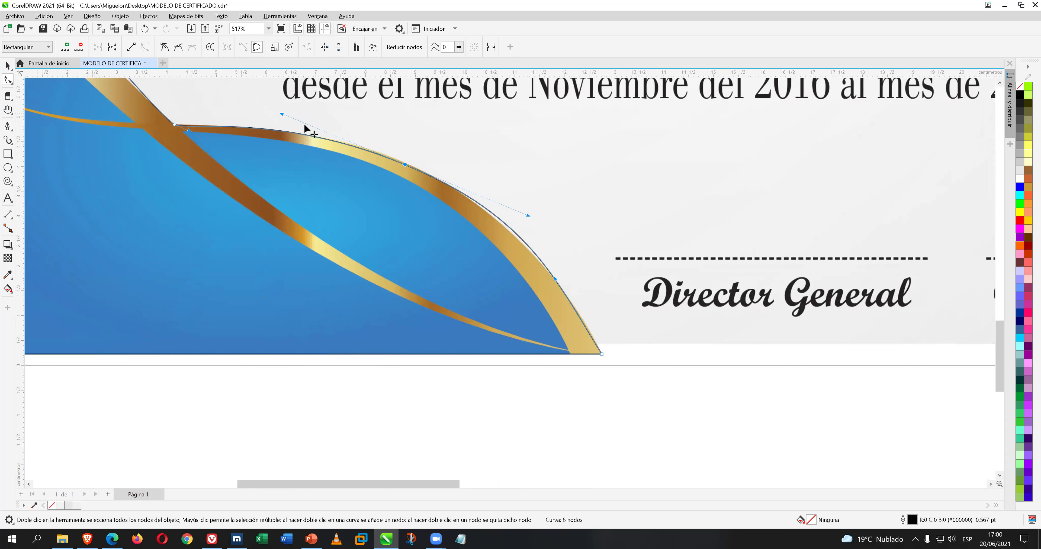
drag(529, 214, 524, 222)
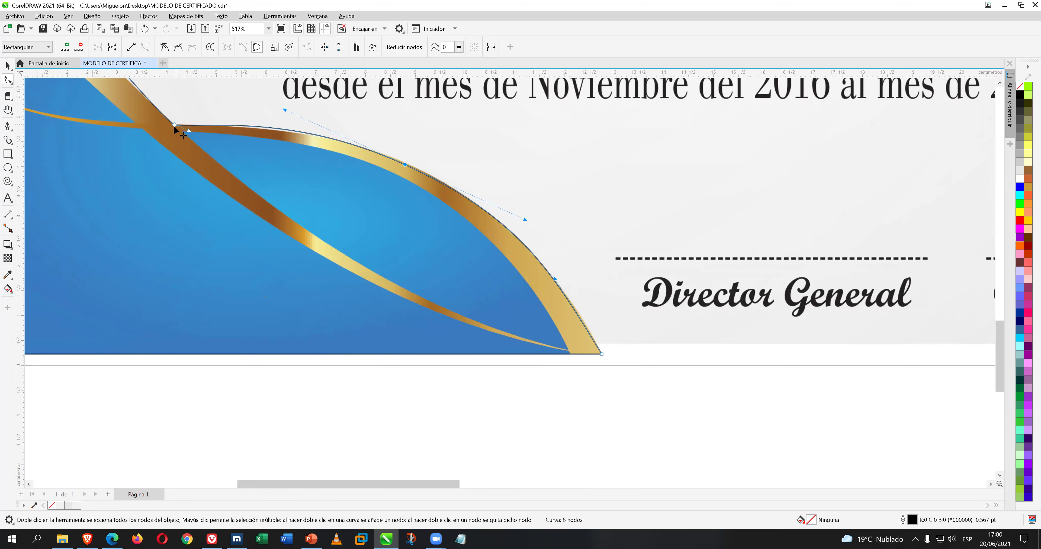
Reshape the curve at the node where the gold bands cross, and shift the mid-arc node onto the band's upper edge.
scroll(174, 125, up, 1)
scroll(172, 124, up, 1)
drag(174, 122, 247, 143)
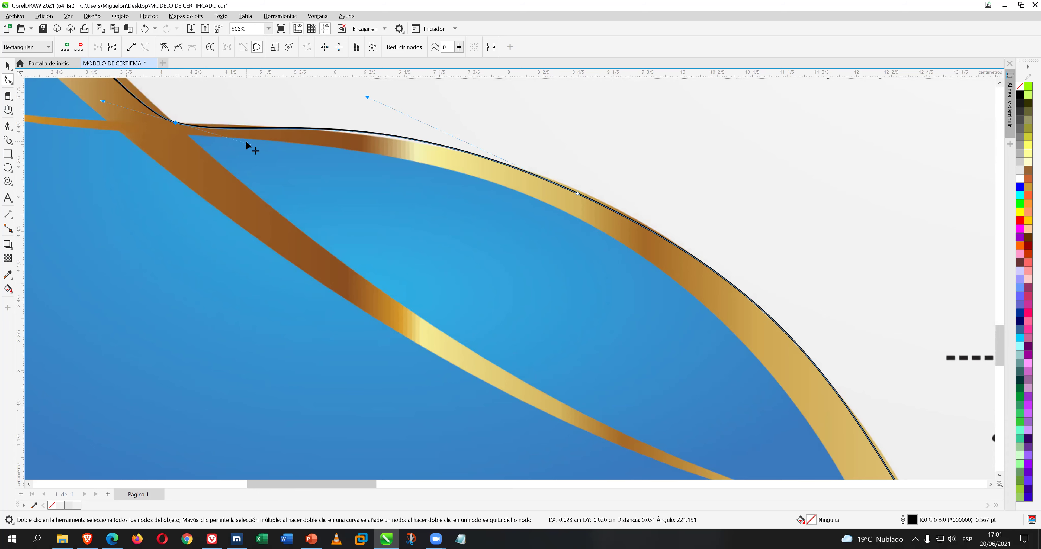
click(578, 193)
drag(580, 195, 579, 195)
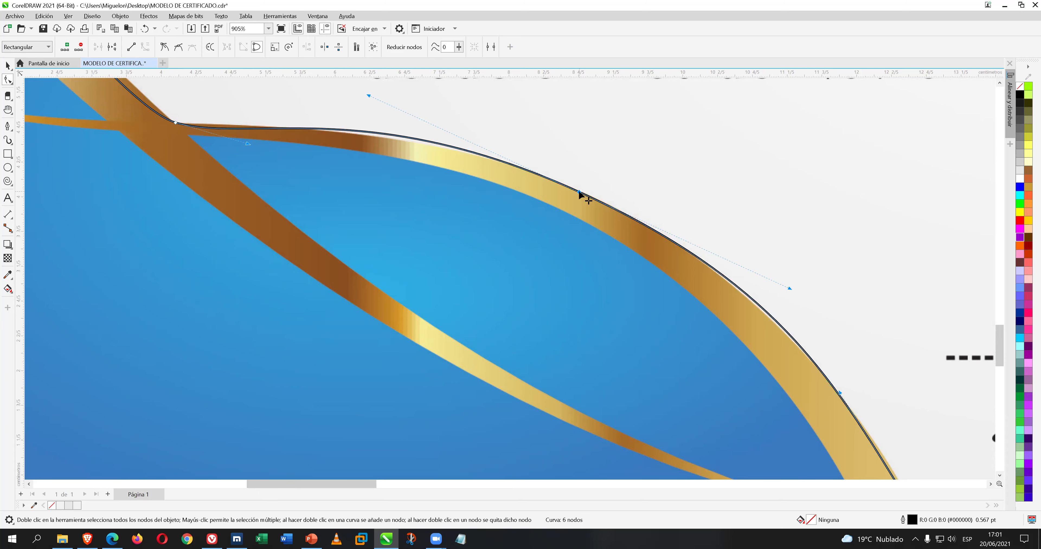
right_click(579, 193)
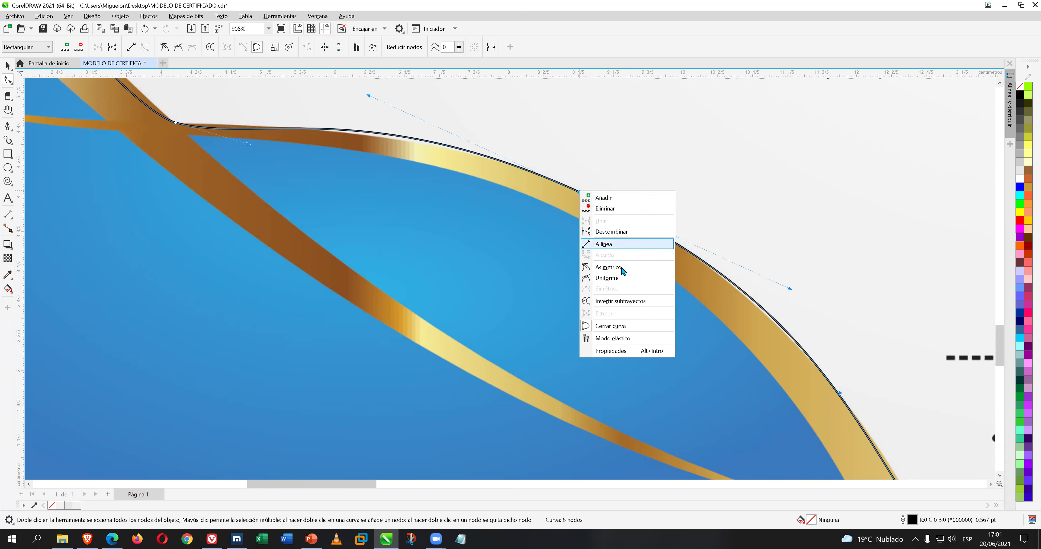
click(420, 139)
drag(368, 97, 367, 102)
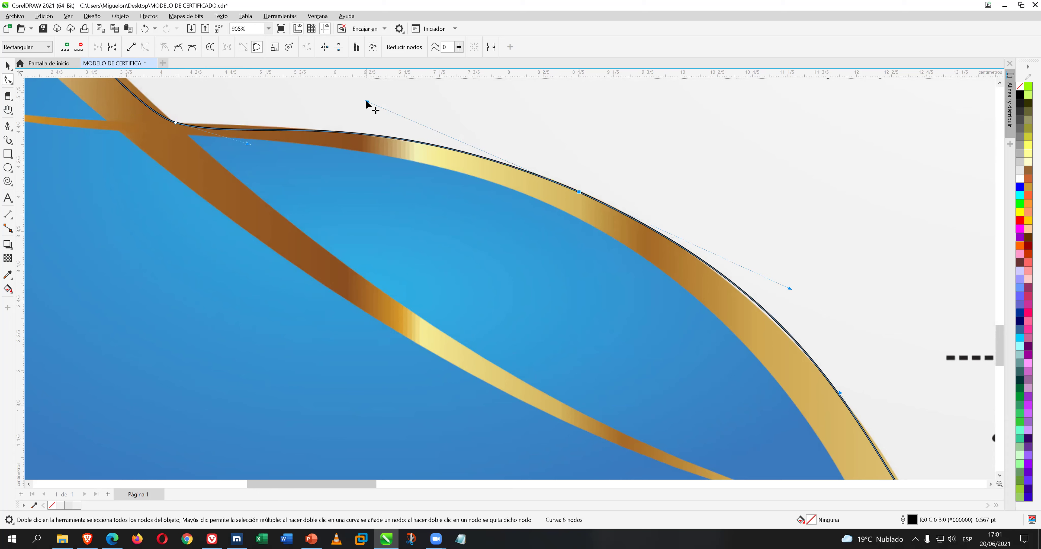
Fine-tune the handles of the crossing and mid-arc nodes to match the outline to the gold arc on both sides.
drag(247, 144, 249, 130)
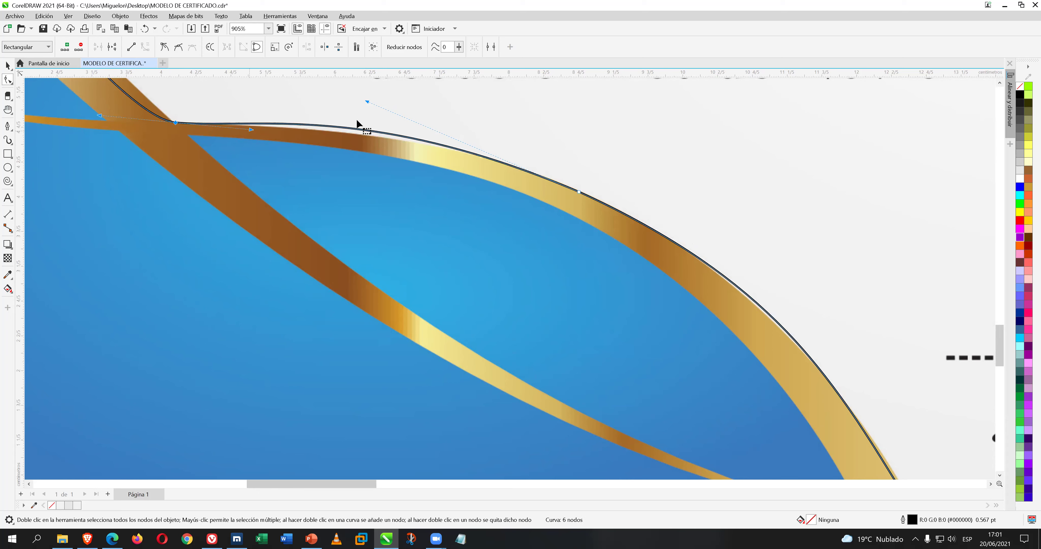
click(369, 111)
click(577, 190)
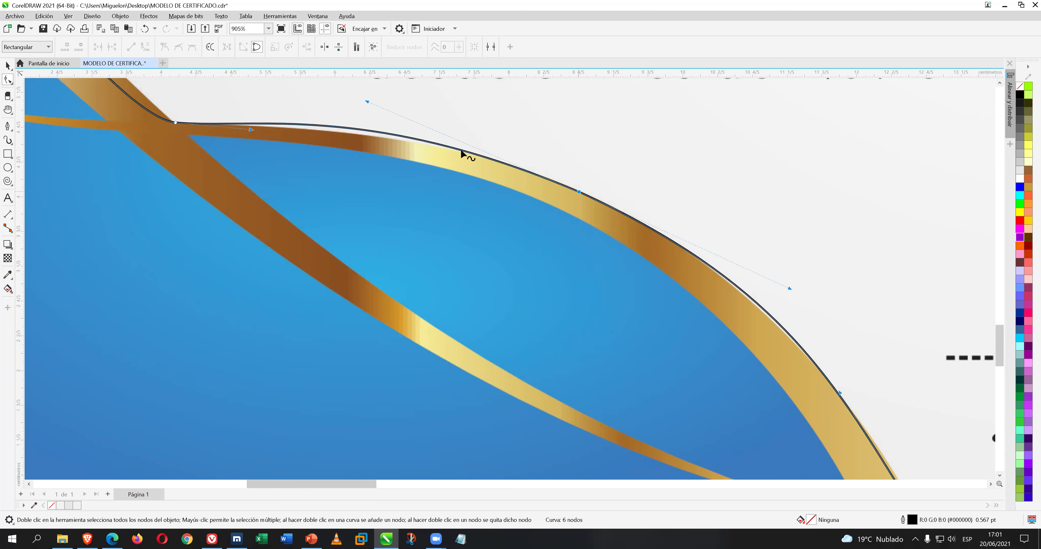
drag(369, 108, 375, 116)
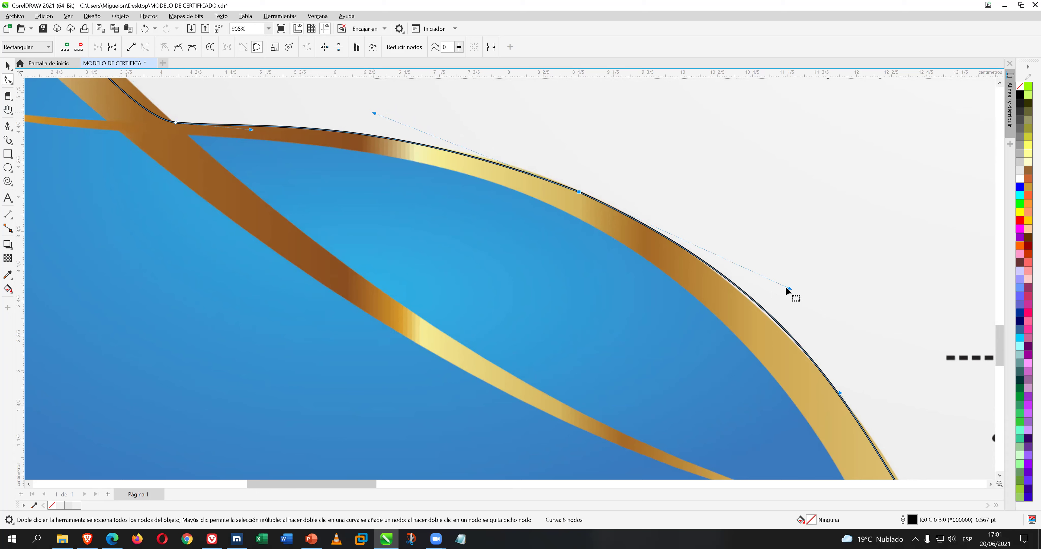
drag(790, 289, 790, 294)
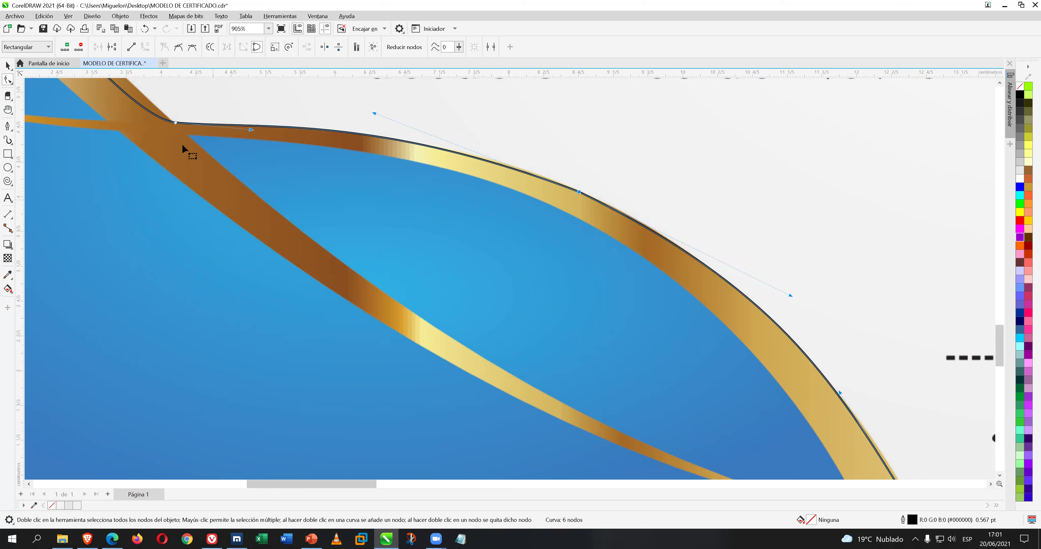
Adjust the handle of the band-crossing node so the outline follows the upper edge of the gold band rising toward the page's left edge.
scroll(169, 136, down, 1)
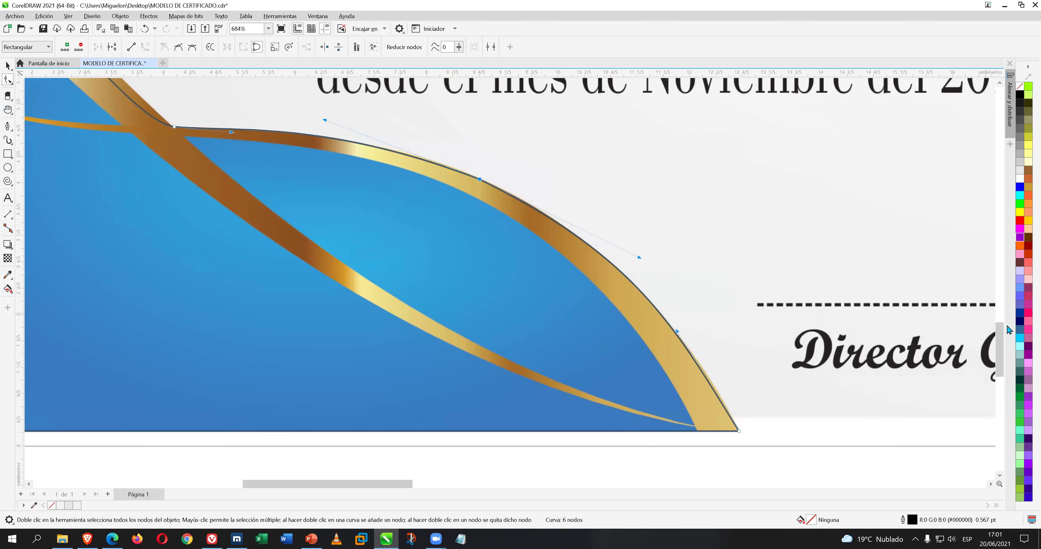
scroll(1001, 319, up, 2)
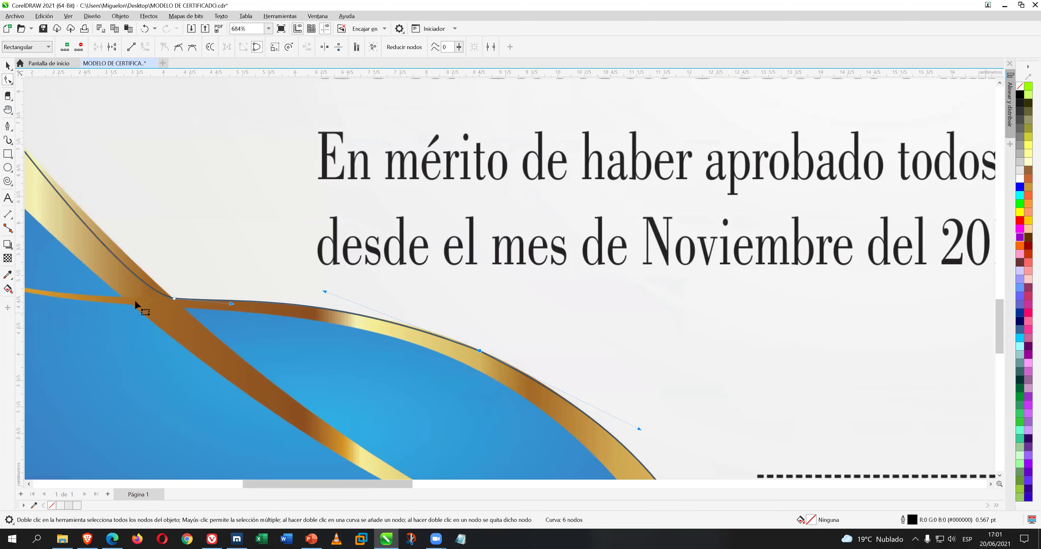
scroll(100, 300, down, 1)
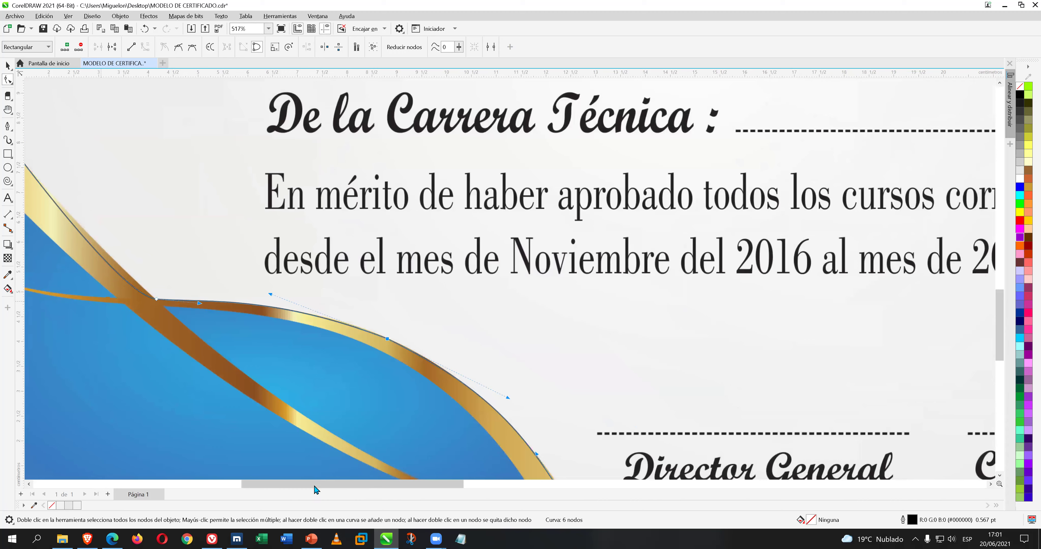
drag(314, 487, 225, 484)
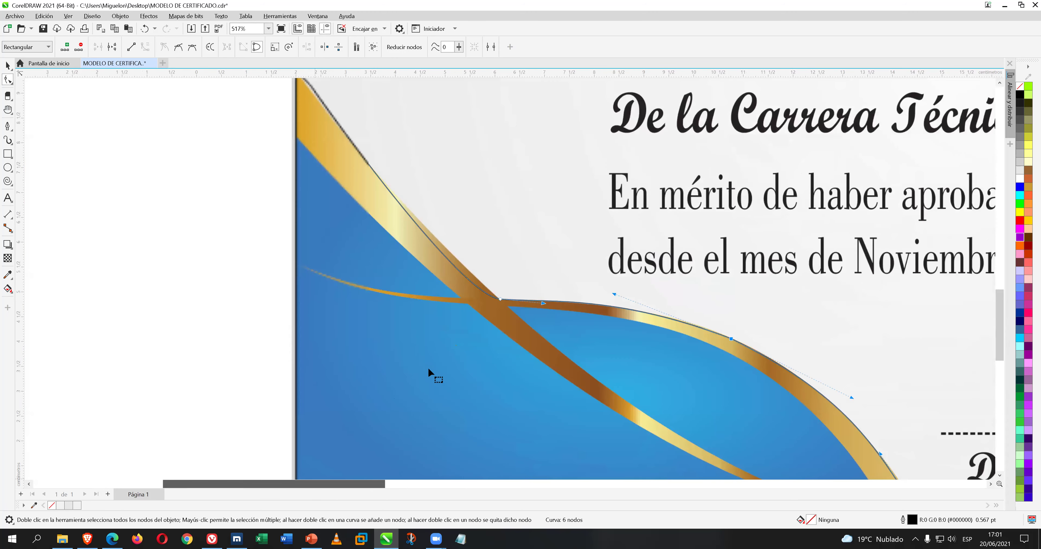
scroll(450, 339, left, 1)
click(552, 299)
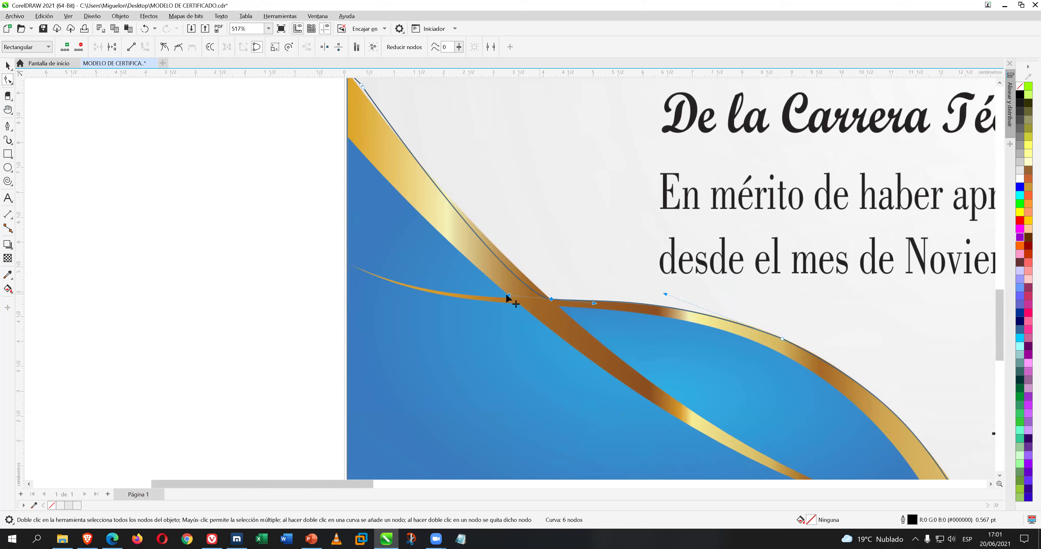
drag(505, 284, 452, 235)
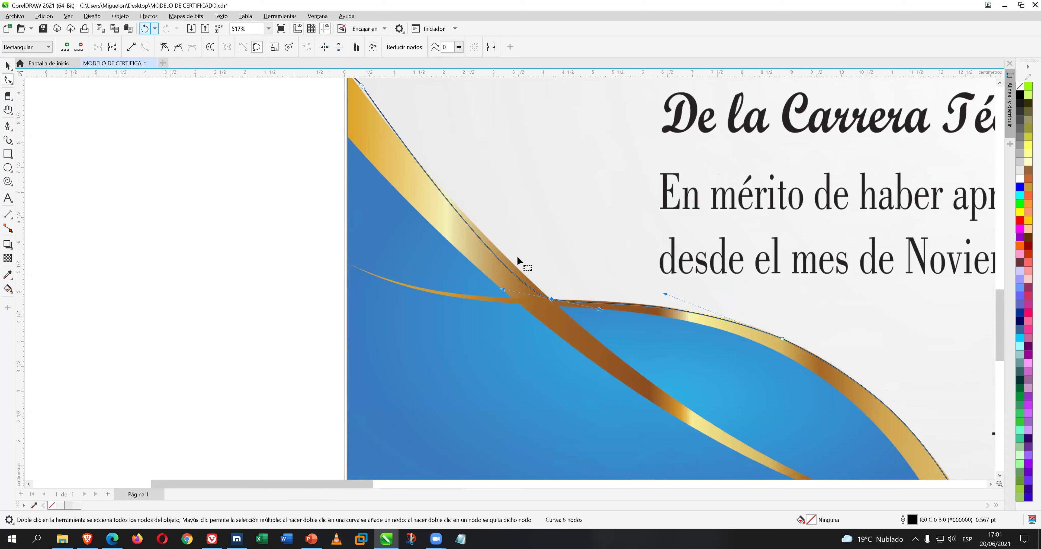
right_click(551, 299)
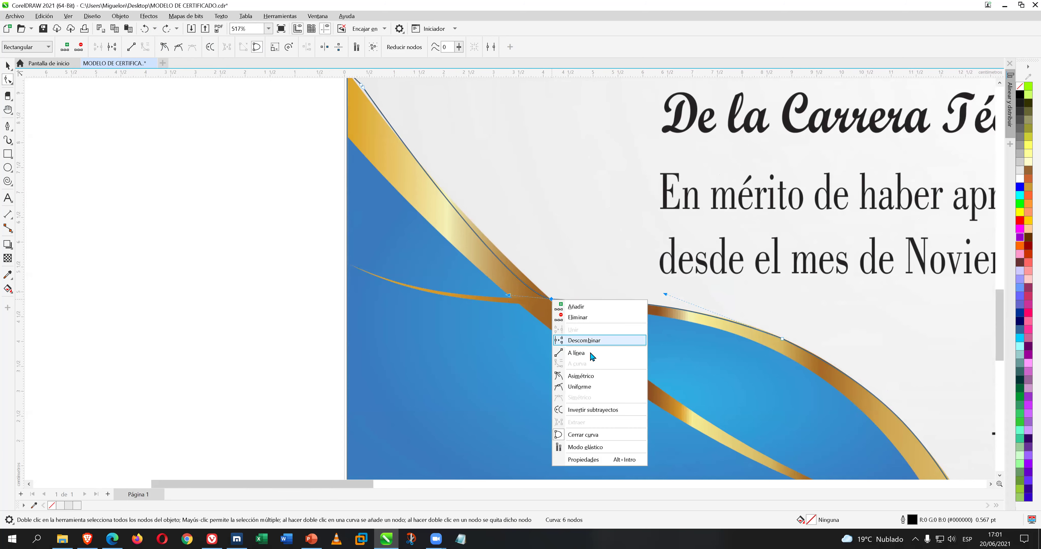
click(511, 300)
drag(507, 295, 503, 272)
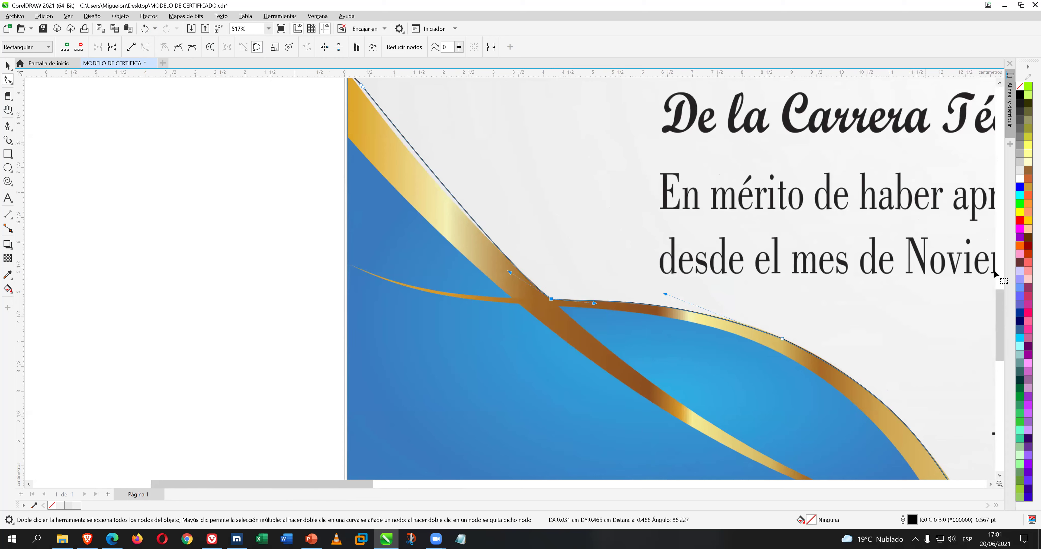
Delete the extra node just below the outline's topmost point on the page's left edge.
drag(1004, 298, 1003, 281)
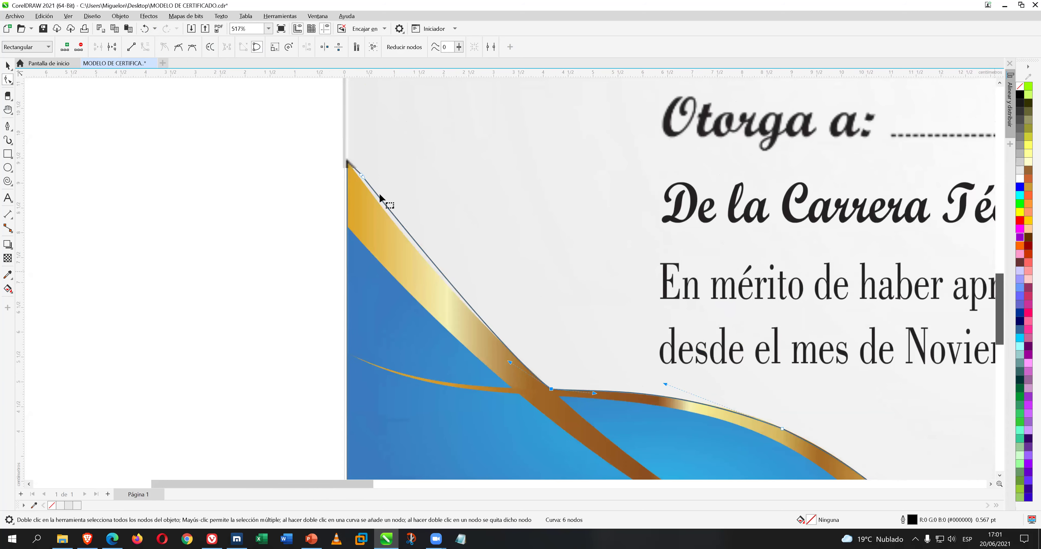
right_click(362, 179)
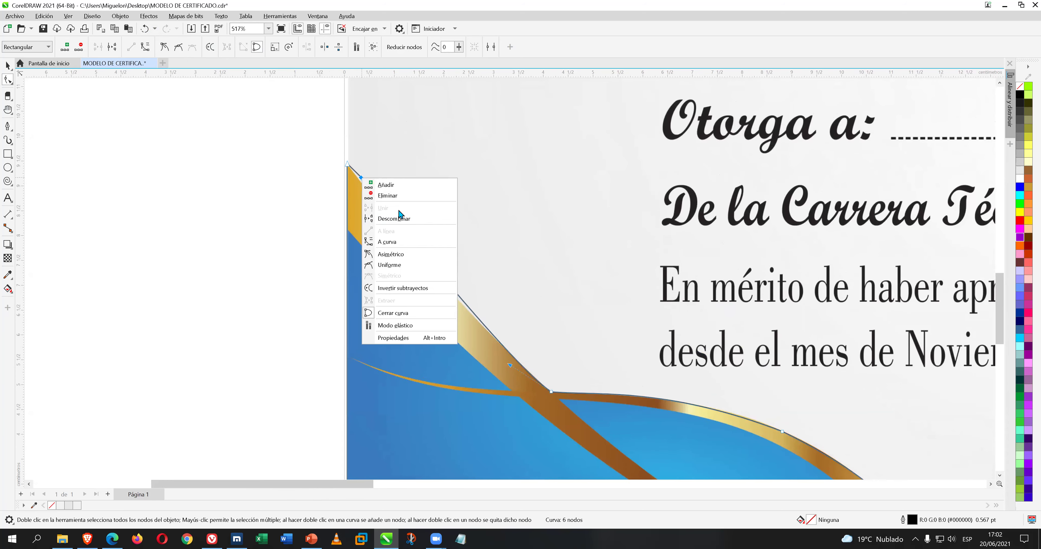
click(401, 197)
Adjust the handles at both ends of the segment between the topmost node and the band crossing to match the gold band.
click(347, 167)
click(349, 167)
right_click(349, 166)
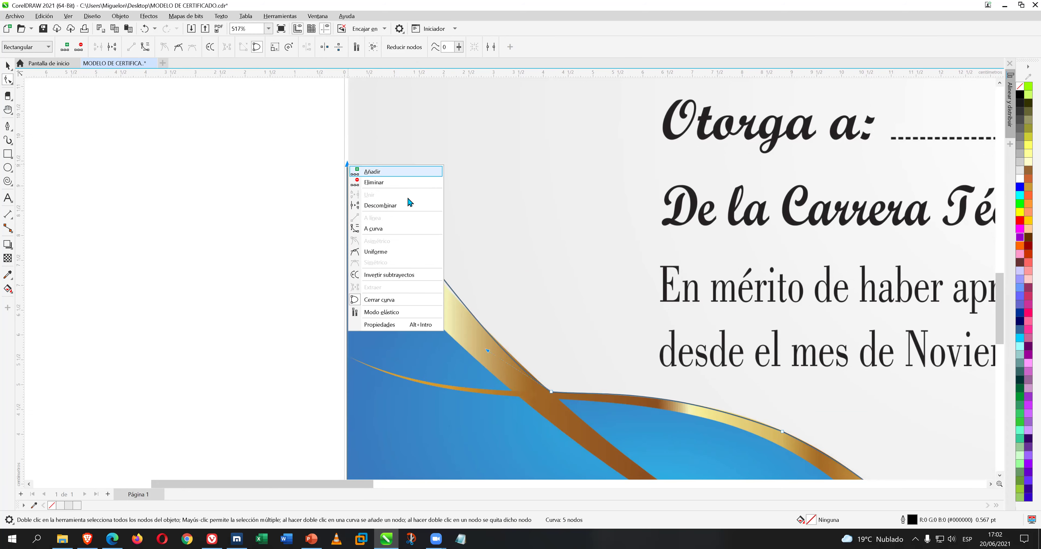
click(423, 218)
click(349, 166)
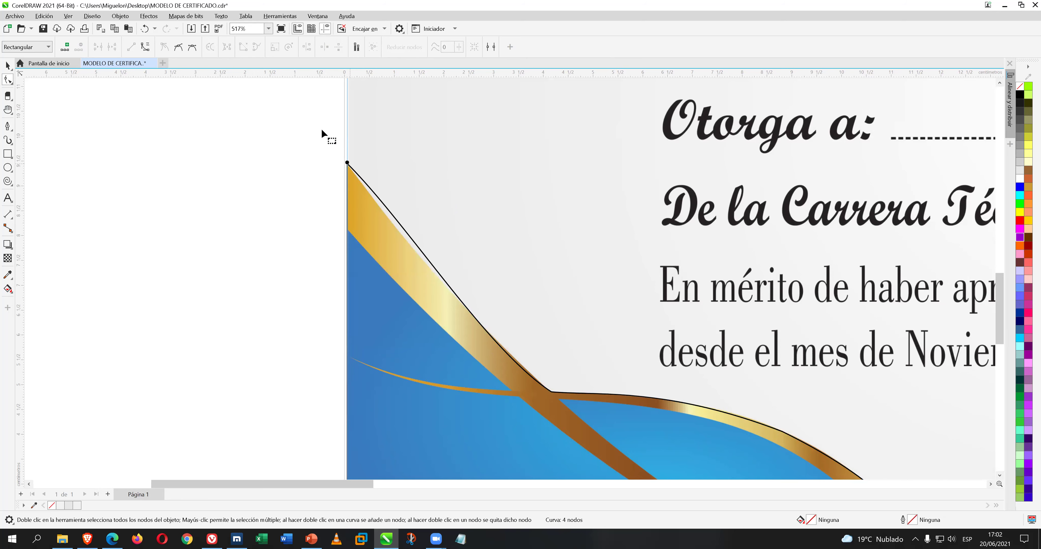
click(393, 193)
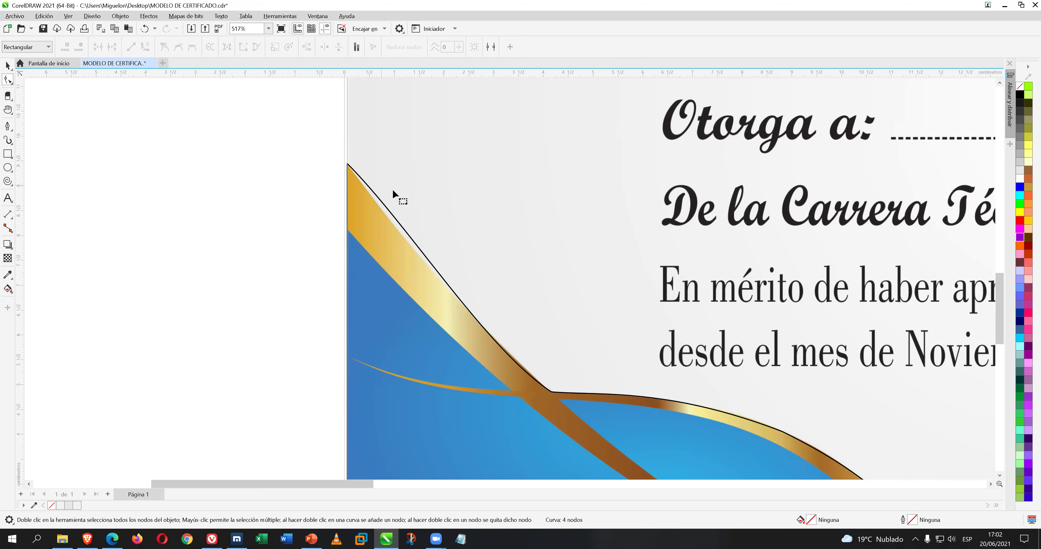
click(347, 164)
click(347, 165)
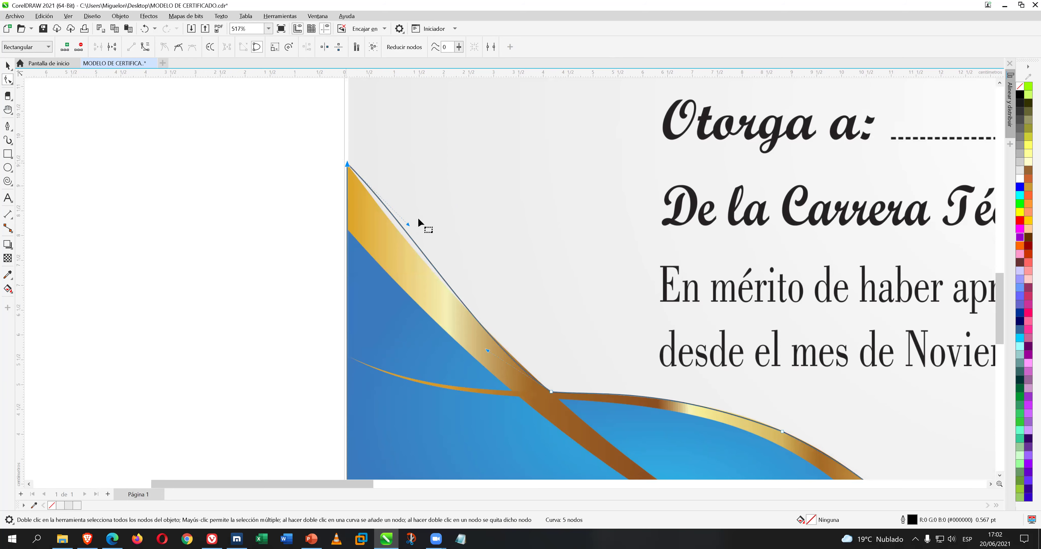
drag(408, 225, 403, 236)
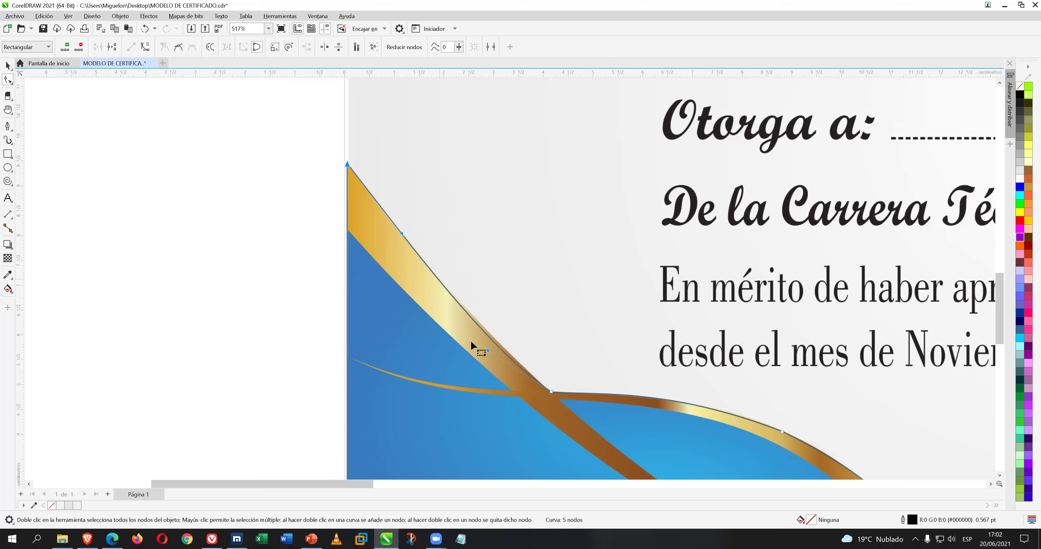
drag(487, 350, 491, 344)
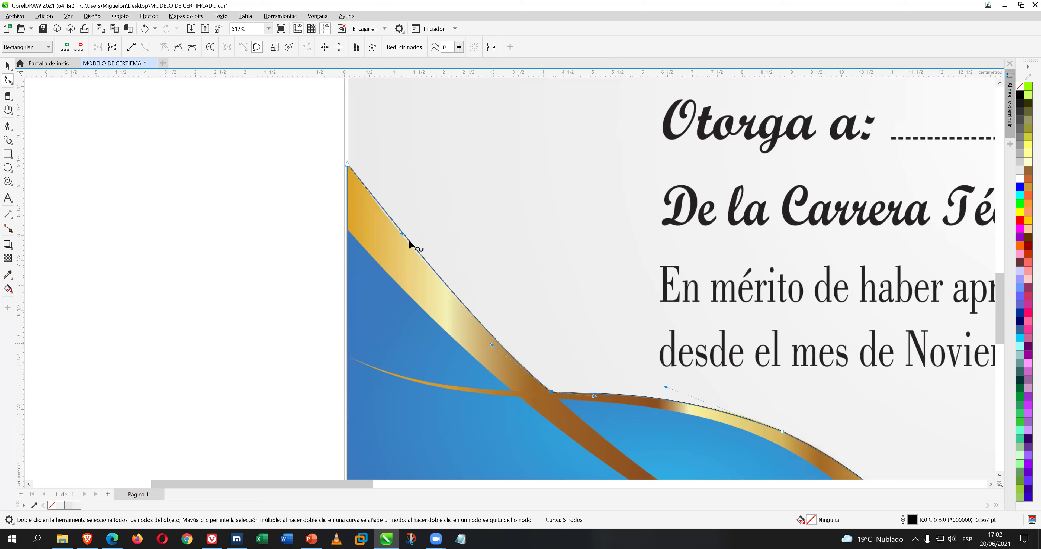
click(399, 237)
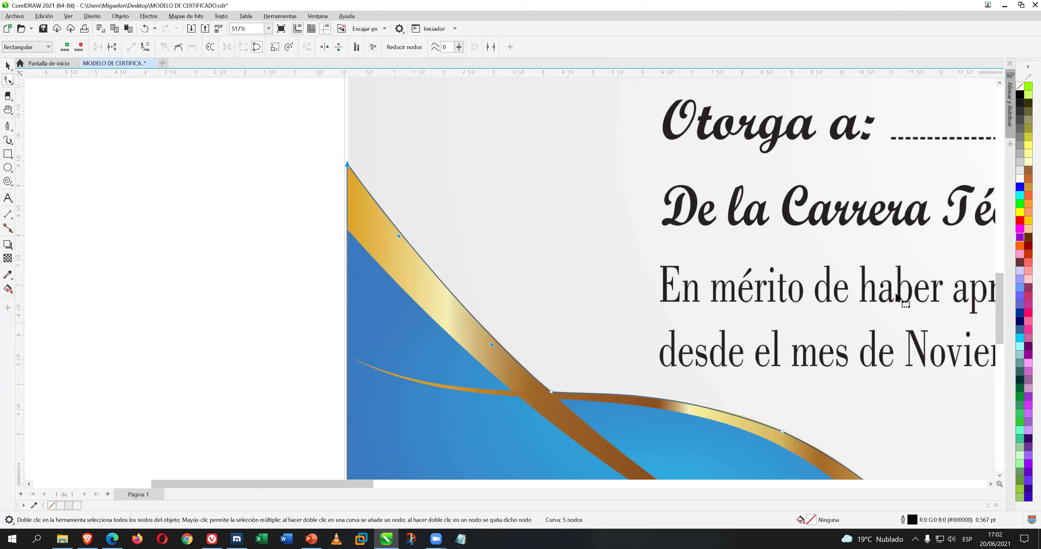
Lengthen the topmost node's handle along the gold band's edge and save the document.
drag(998, 319, 1004, 367)
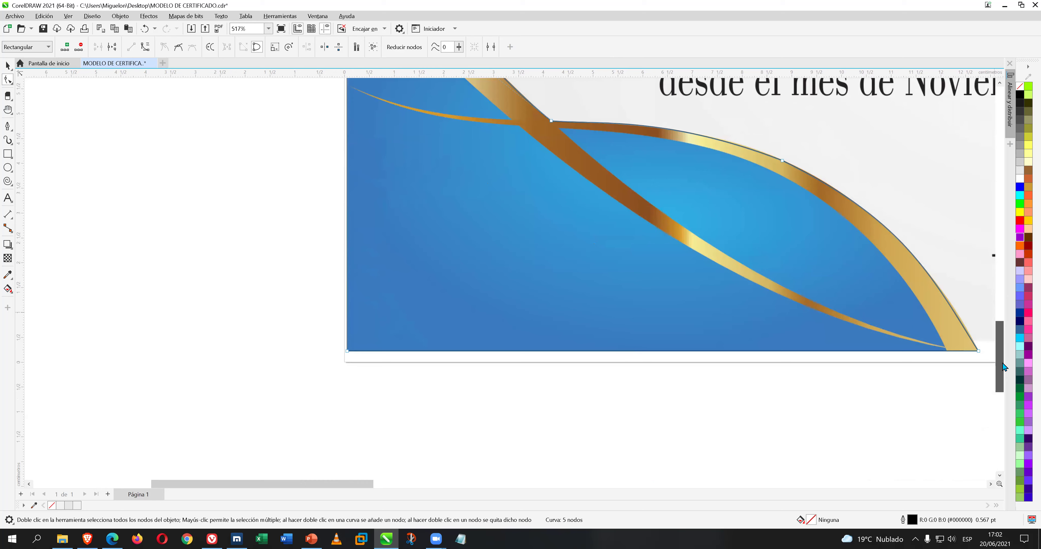
drag(1005, 366, 930, 313)
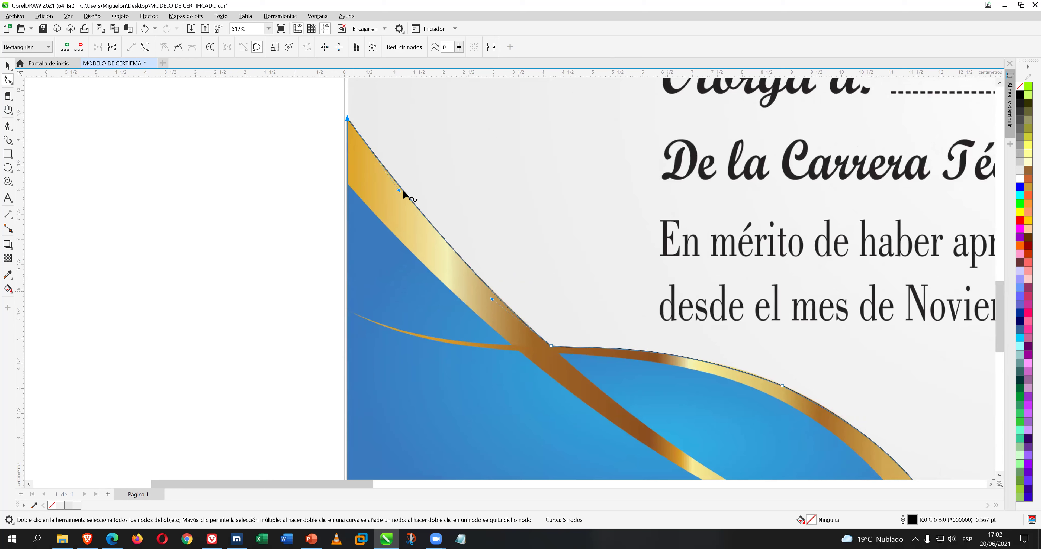
drag(399, 186, 418, 209)
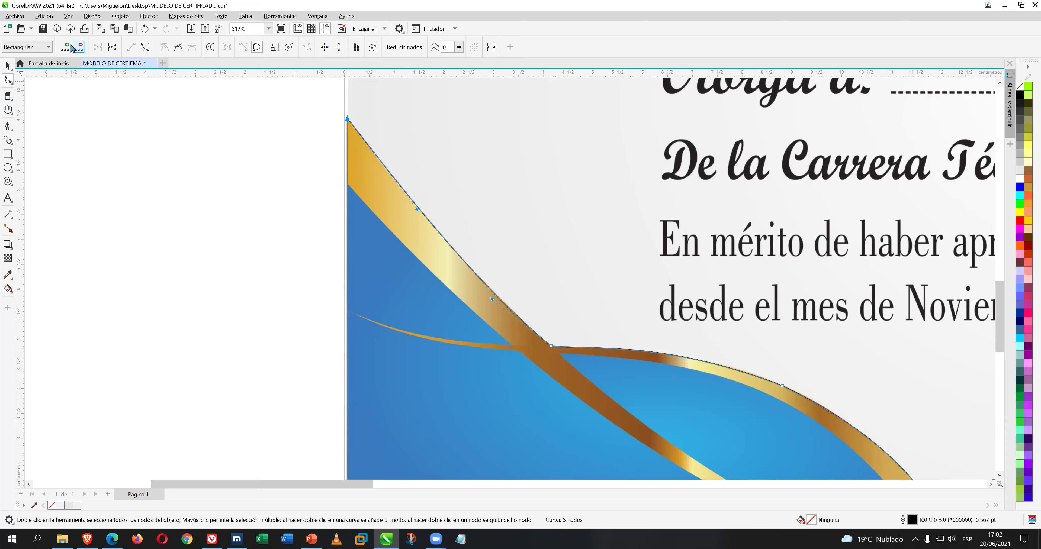
click(47, 28)
Fill the traced lower-left corner wave with golden yellow (#FFCC00).
scroll(308, 213, down, 1)
scroll(311, 214, down, 2)
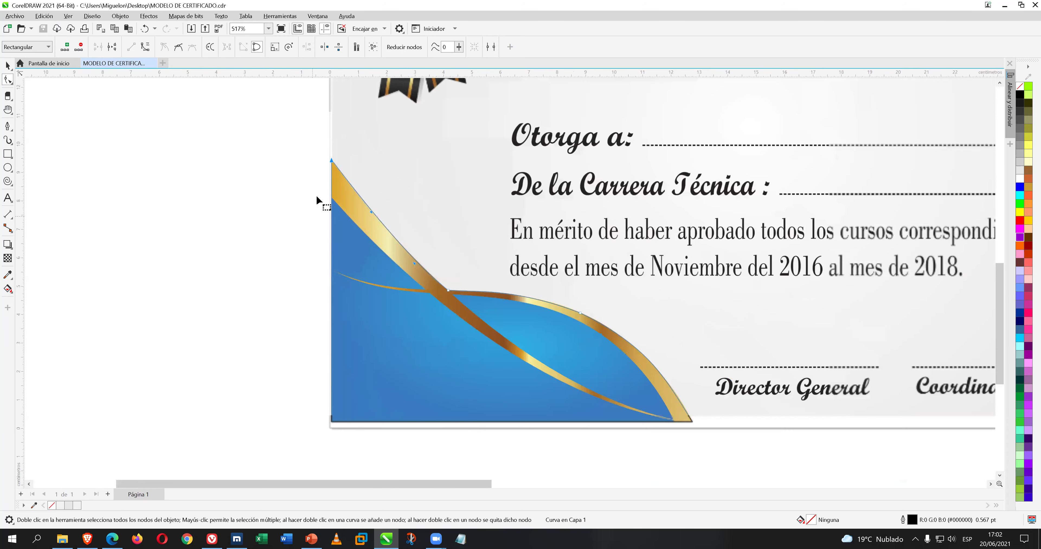
click(7, 65)
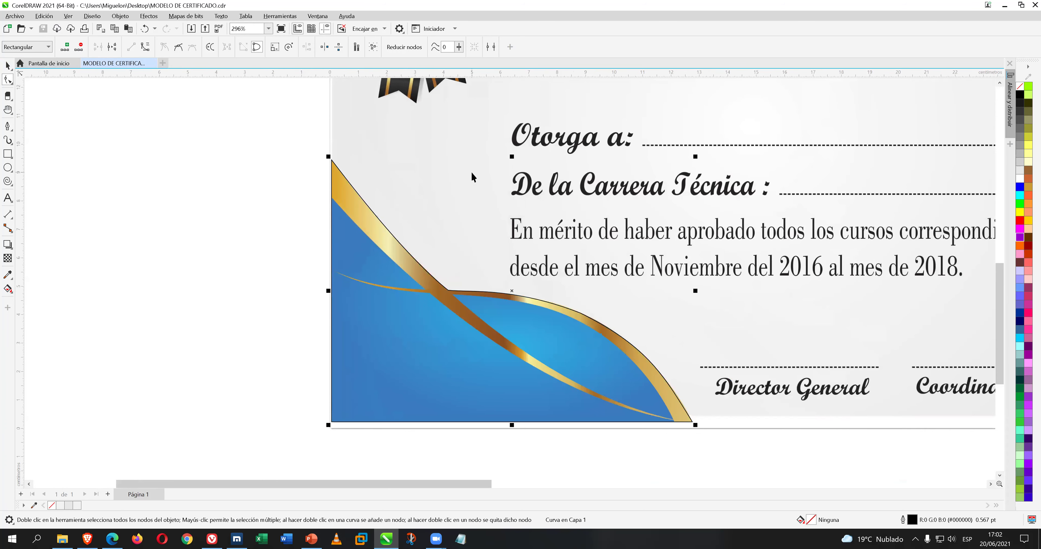
scroll(472, 178, down, 1)
scroll(766, 210, down, 1)
key(space)
click(767, 210)
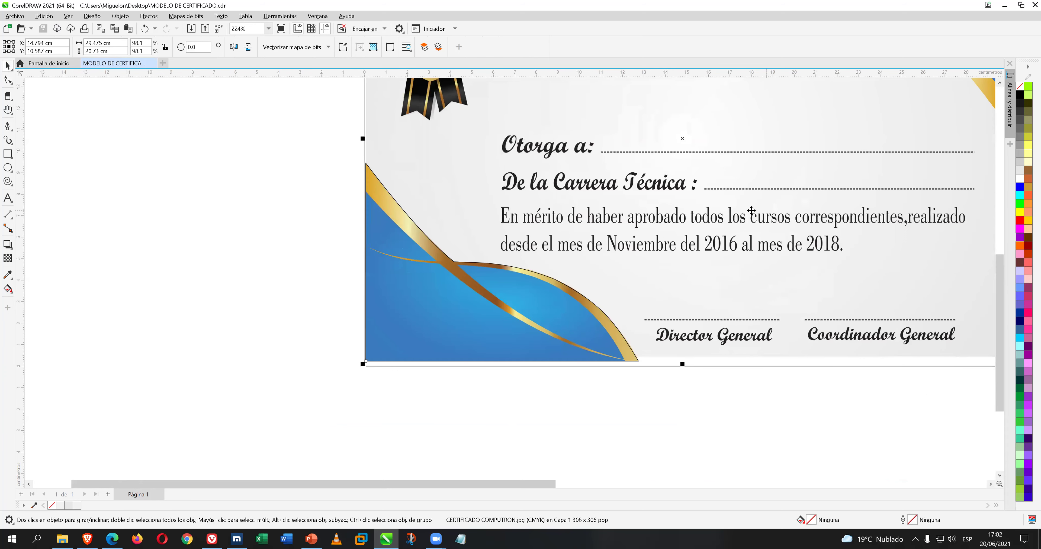
click(397, 282)
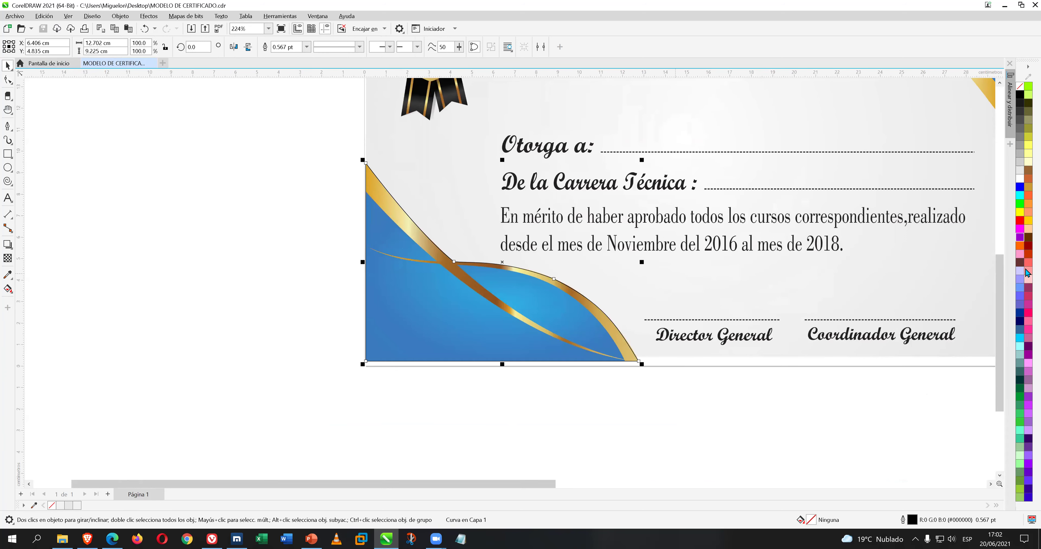
click(1027, 221)
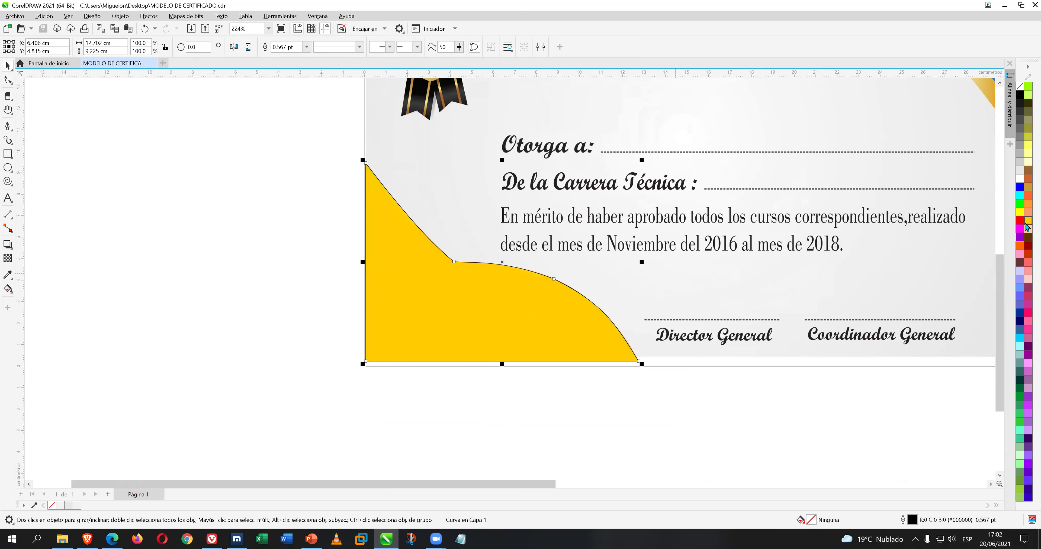
Try to cut the yellow wave's area out of the certificate image by selecting both objects and applying Simplify.
click(797, 244)
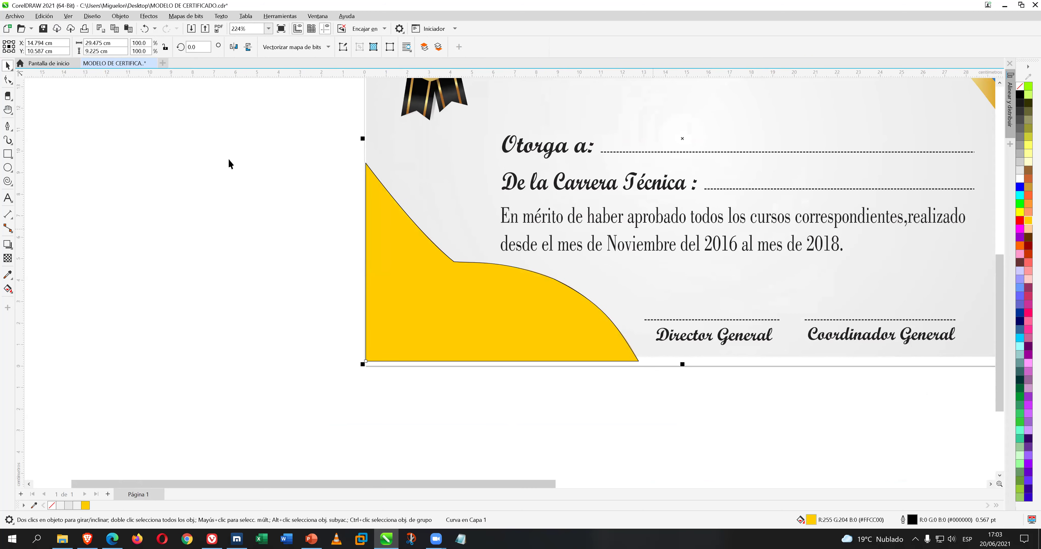
scroll(232, 170, down, 2)
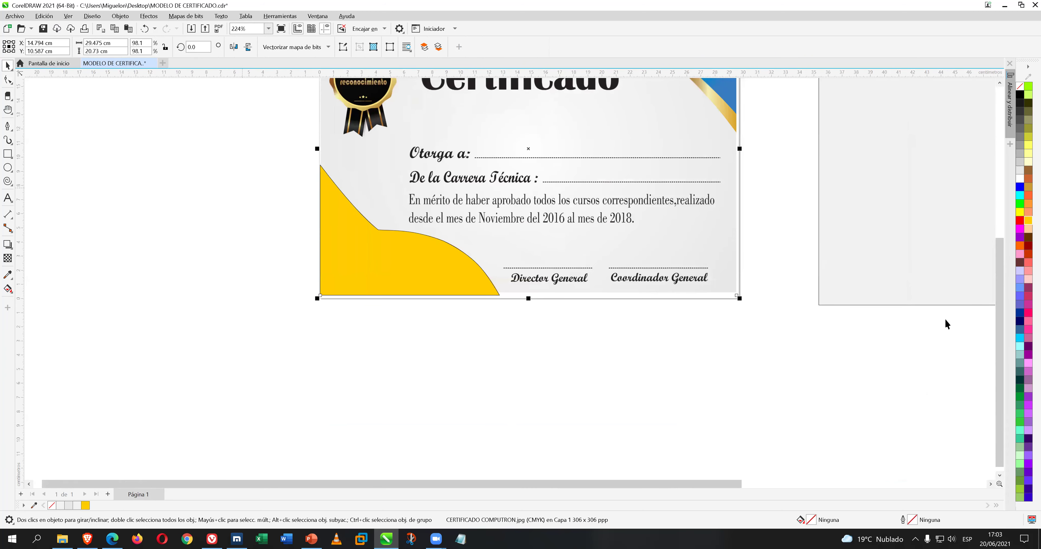
scroll(986, 263, up, 2)
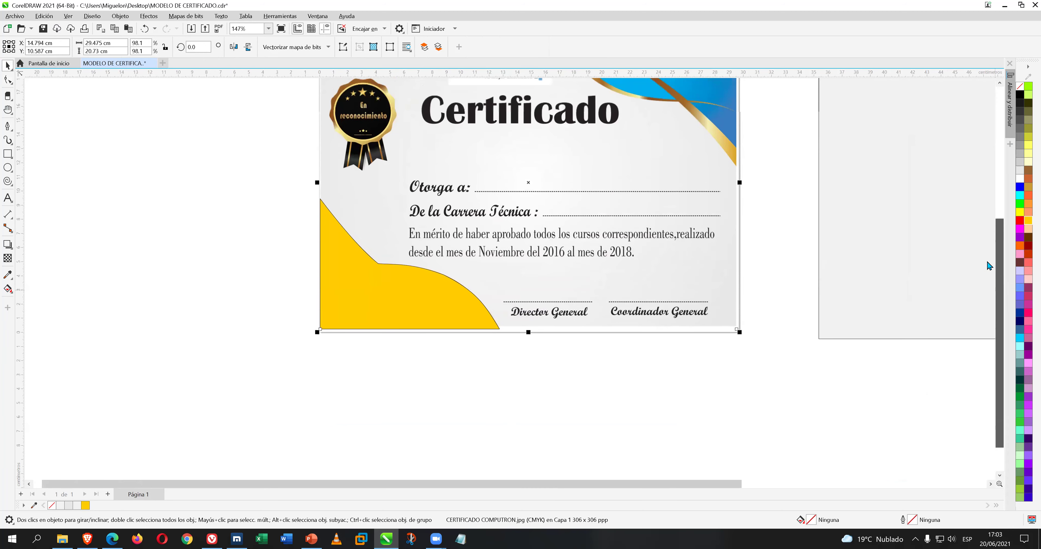
scroll(974, 238, up, 1)
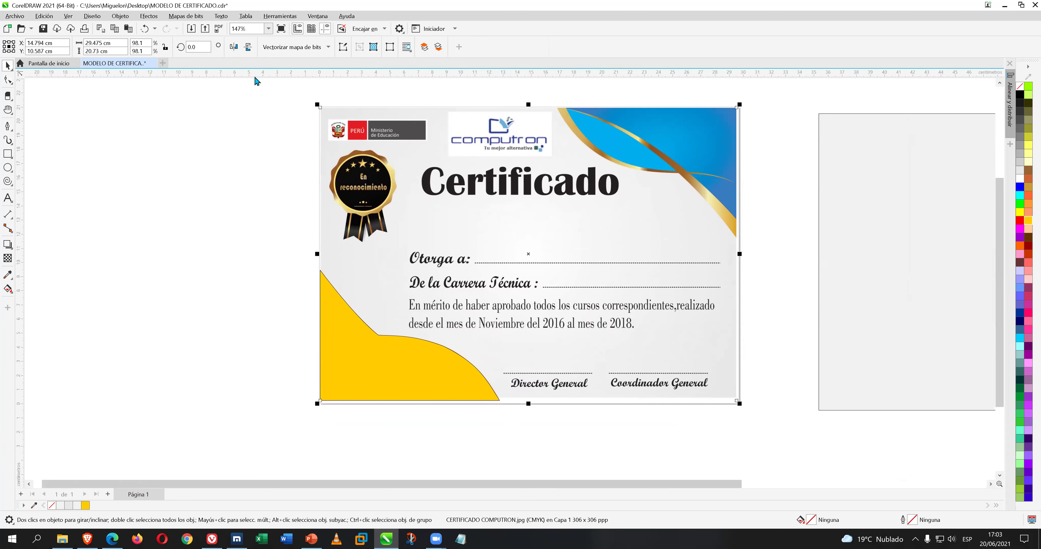
drag(244, 83, 735, 410)
drag(772, 444, 777, 441)
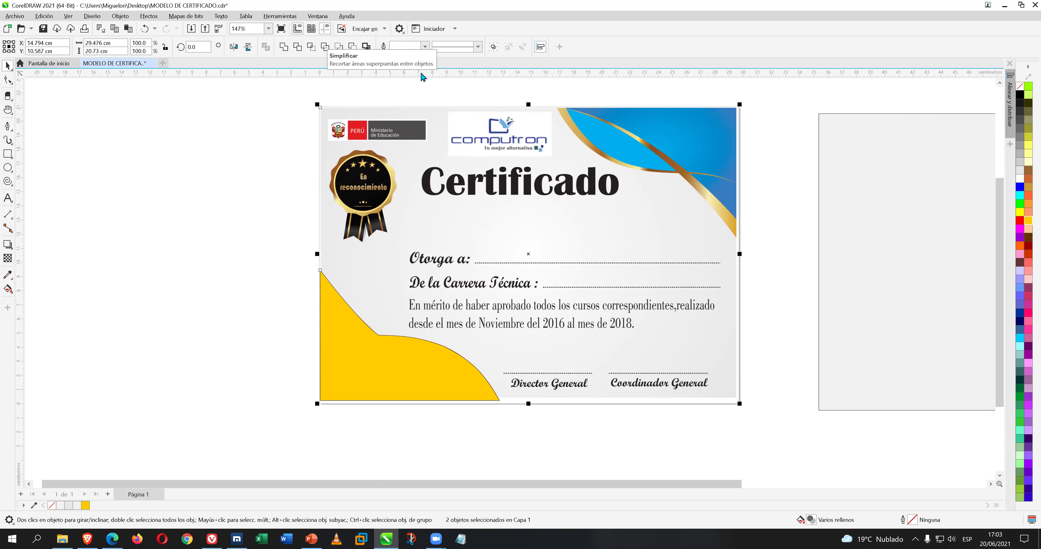
click(149, 204)
Move the yellow wave off the certificate and inspect the cut-out area in the image.
drag(382, 385, 268, 399)
click(306, 397)
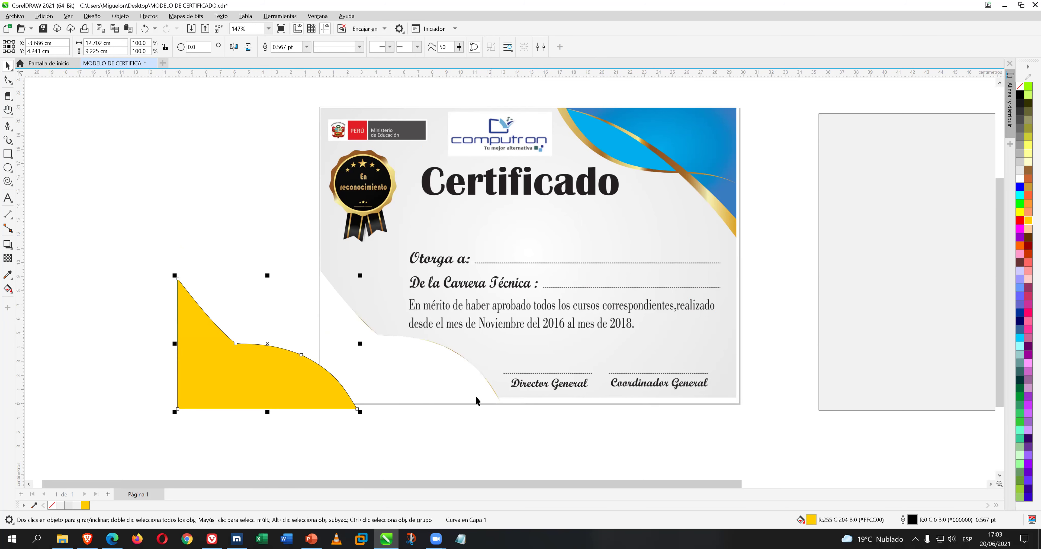
click(452, 386)
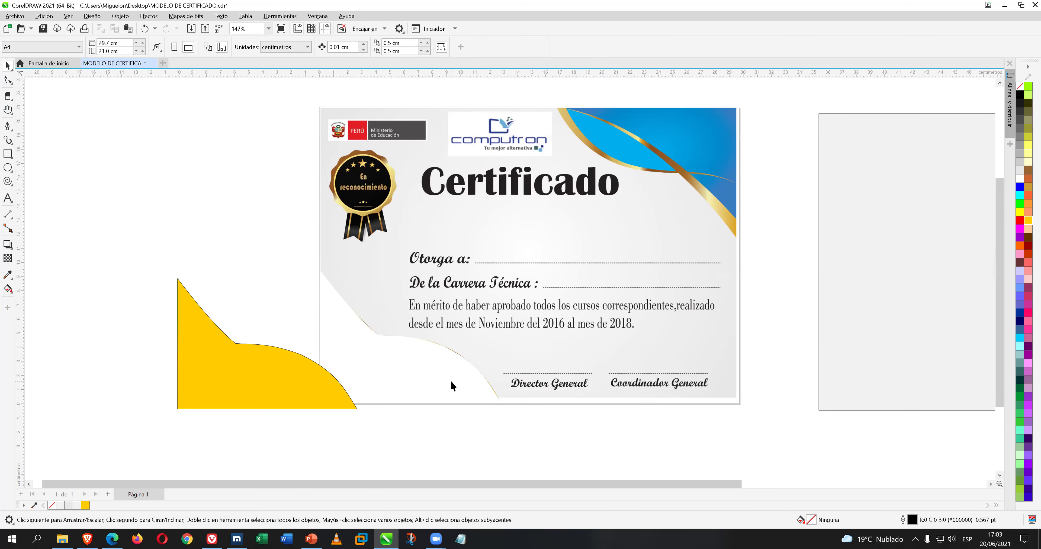
click(473, 366)
click(289, 382)
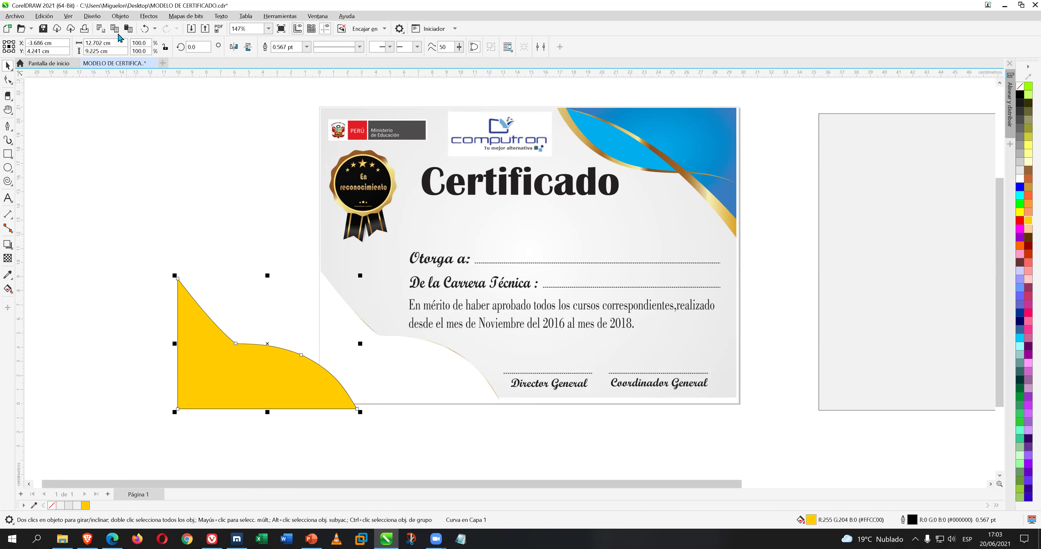
Undo the yellow wave's moves and the cut made in the certificate image.
click(145, 29)
click(145, 29)
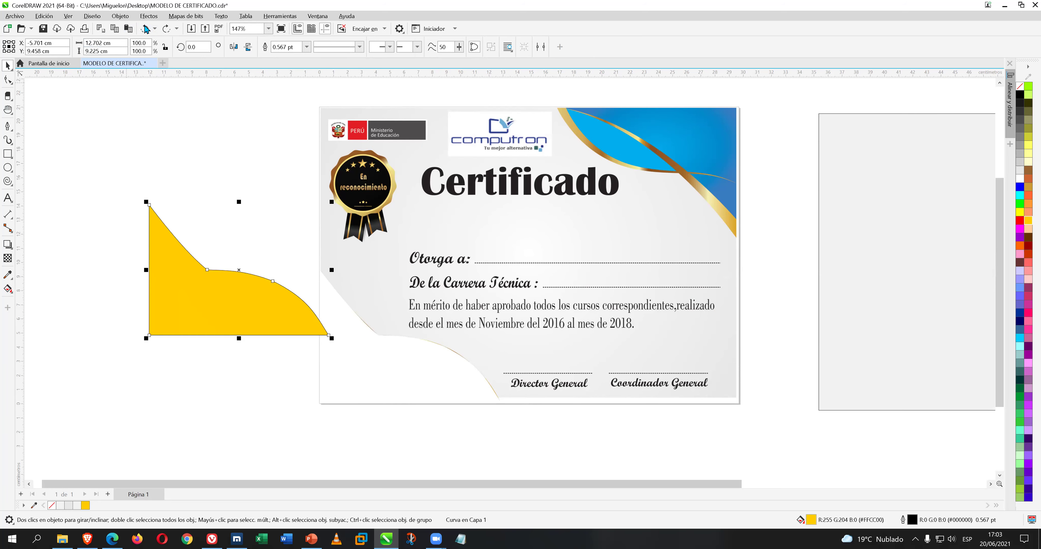
click(146, 29)
click(145, 29)
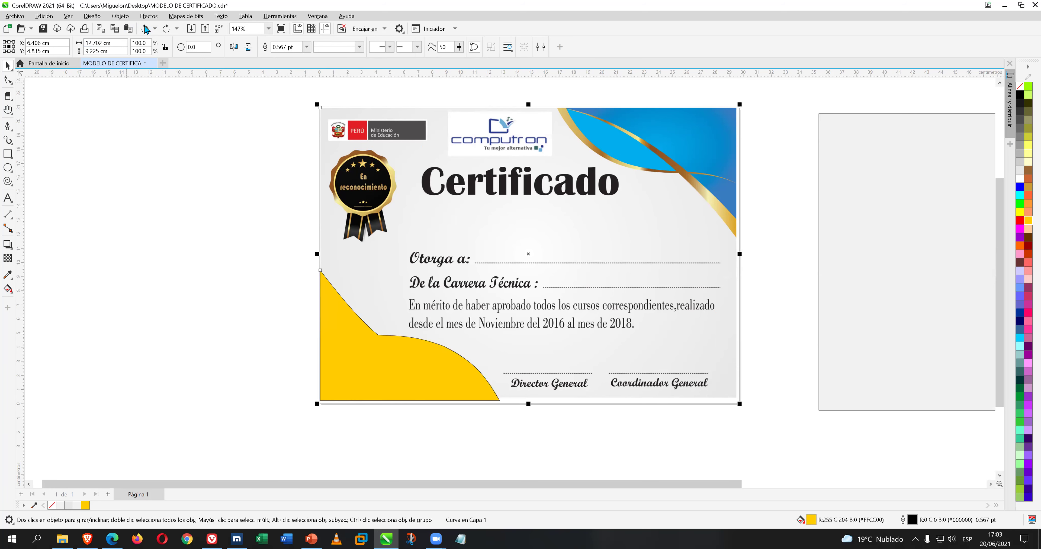
Try another shaping operation on the yellow wave and the certificate image, and undo it.
click(221, 141)
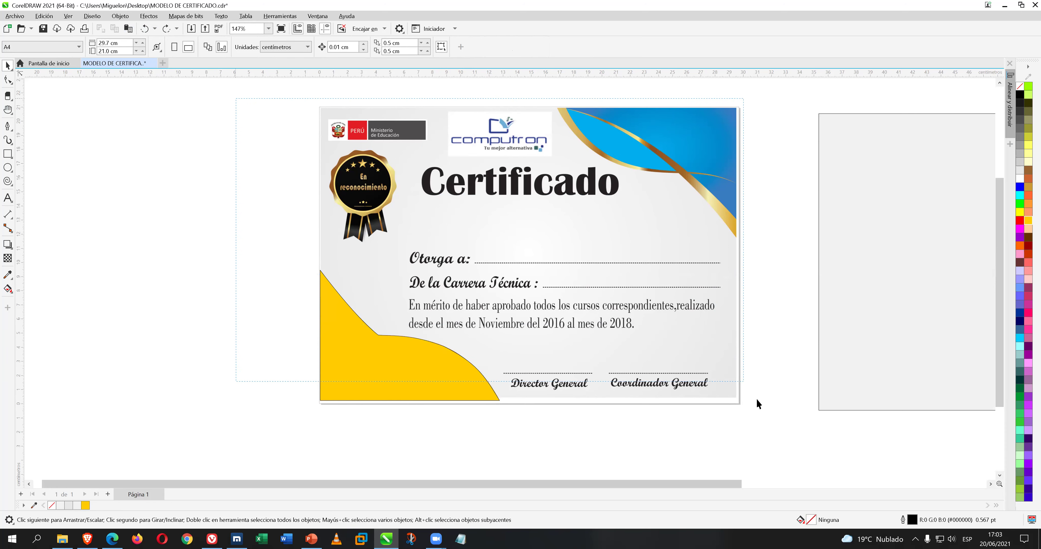
drag(767, 410, 767, 412)
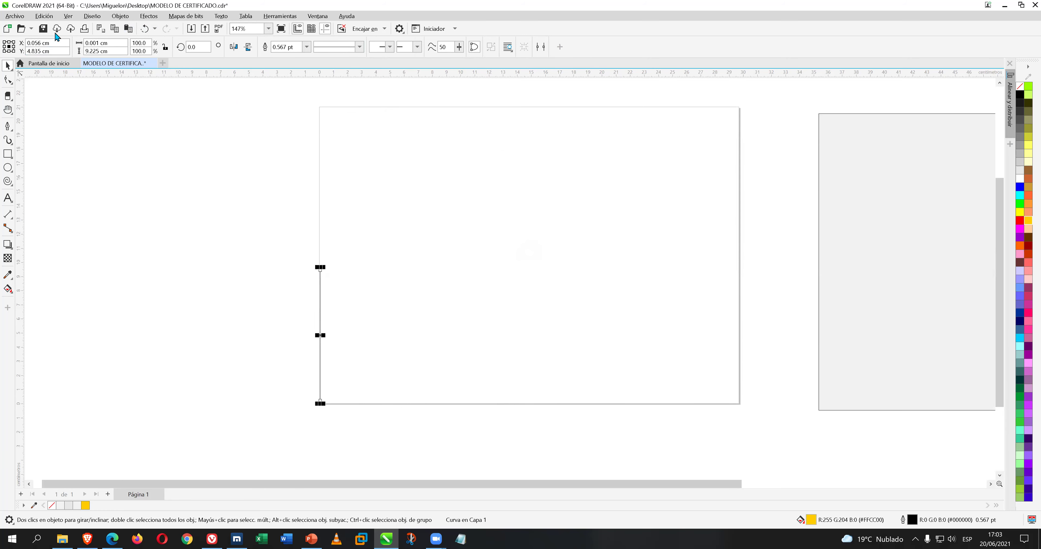
click(146, 29)
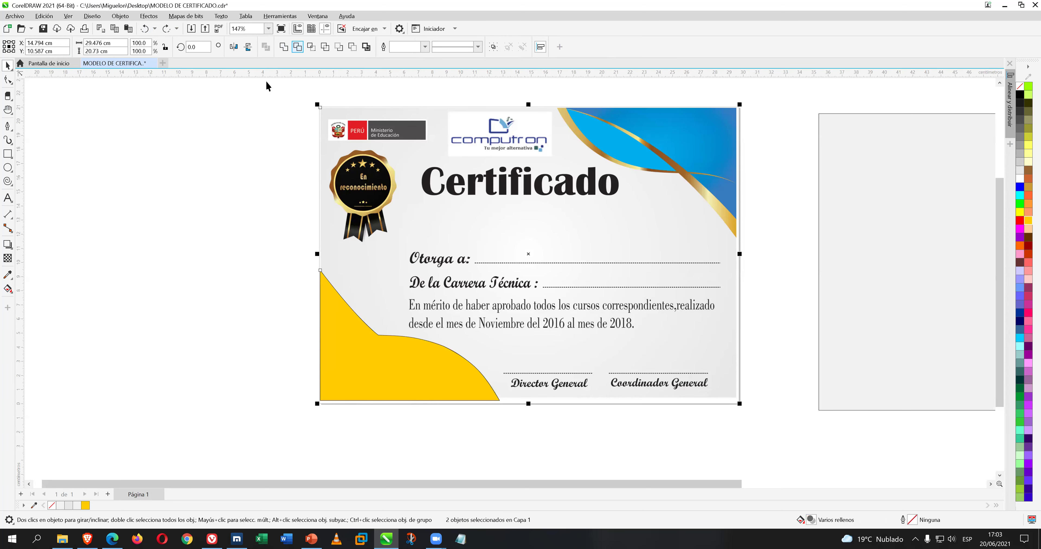
Try trimming the certificate image with the yellow wave, moving the wave aside to check, and undo the cut and the moves.
key(ctrl+shift+z)
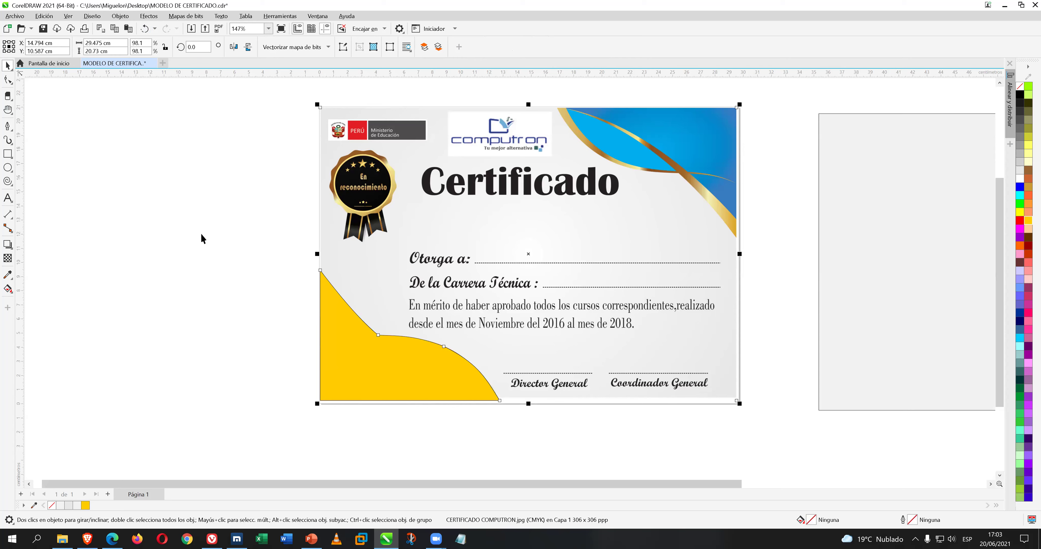
drag(367, 354, 240, 340)
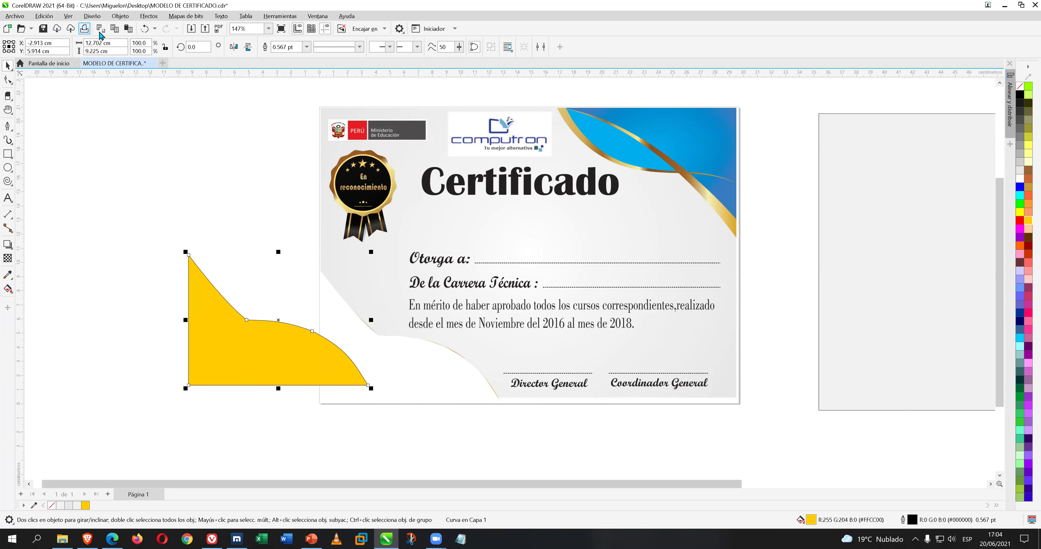
click(147, 31)
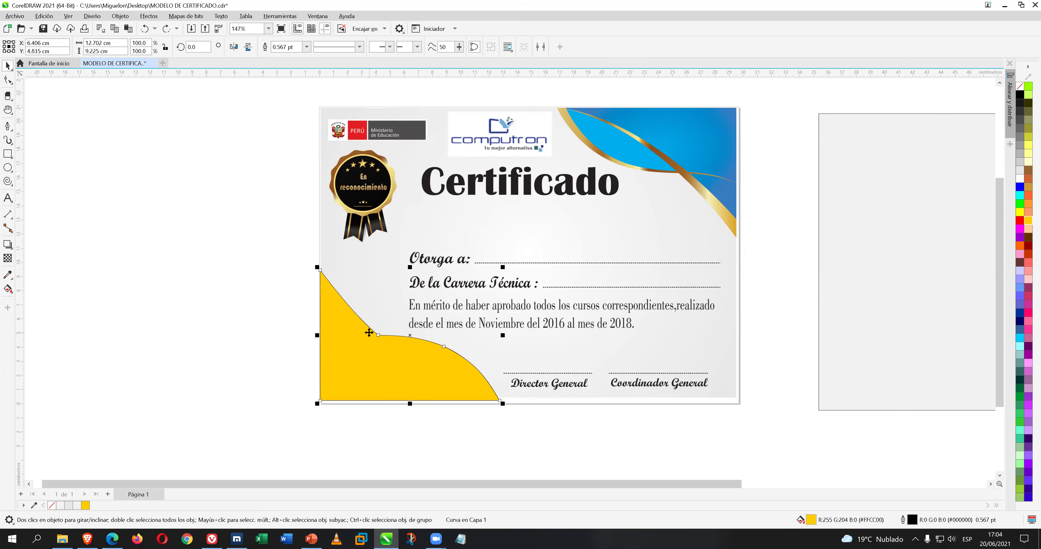
drag(364, 340, 322, 339)
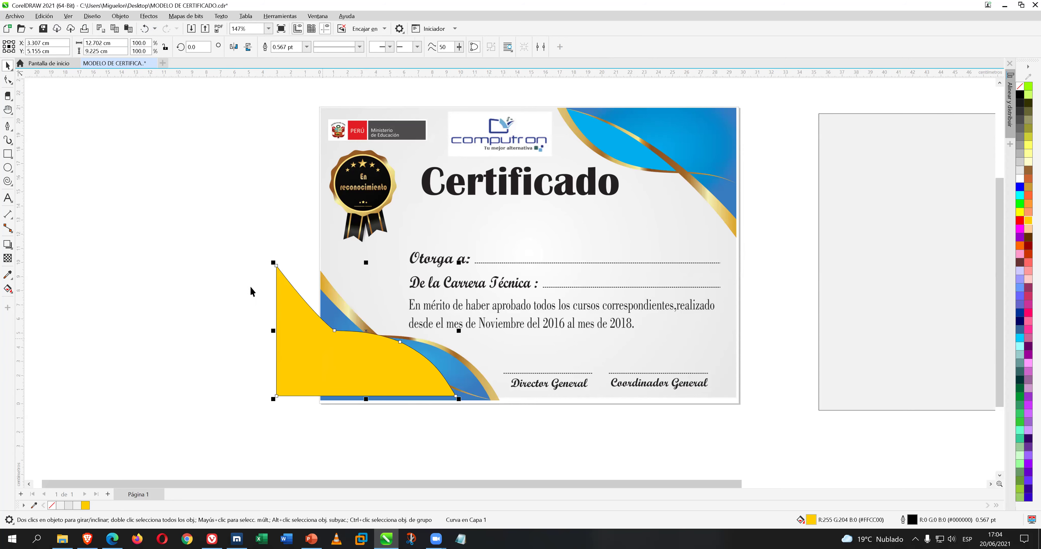
click(146, 31)
Intersect the yellow wave with the certificate image and move the yellow wave up off the lower-left corner.
click(120, 218)
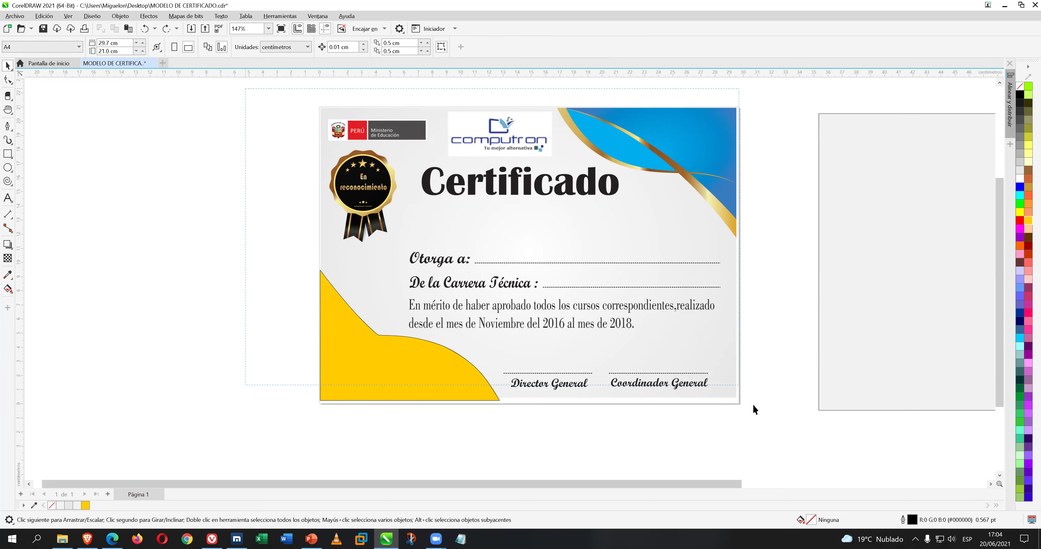
drag(780, 431, 780, 431)
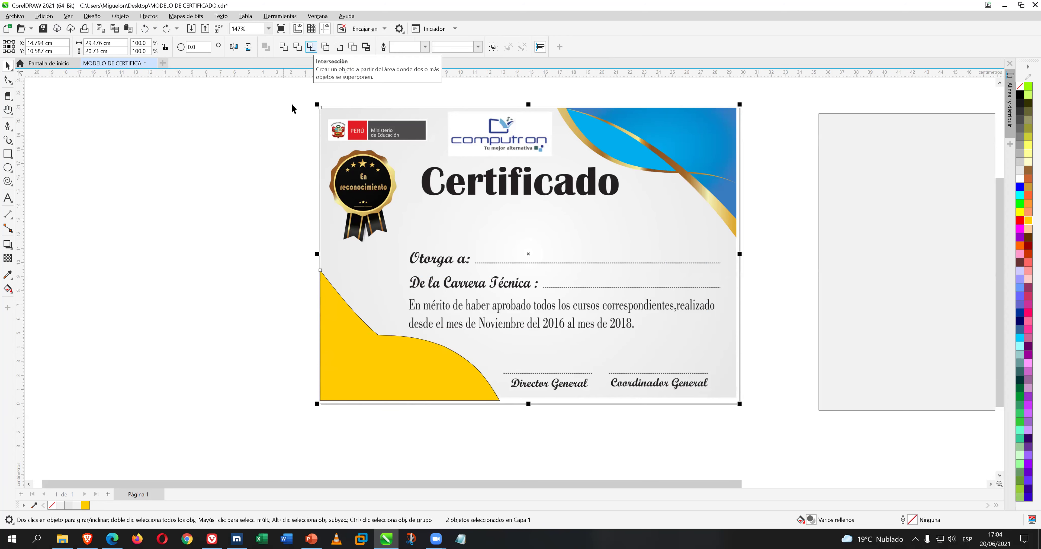
click(285, 332)
drag(320, 341, 225, 265)
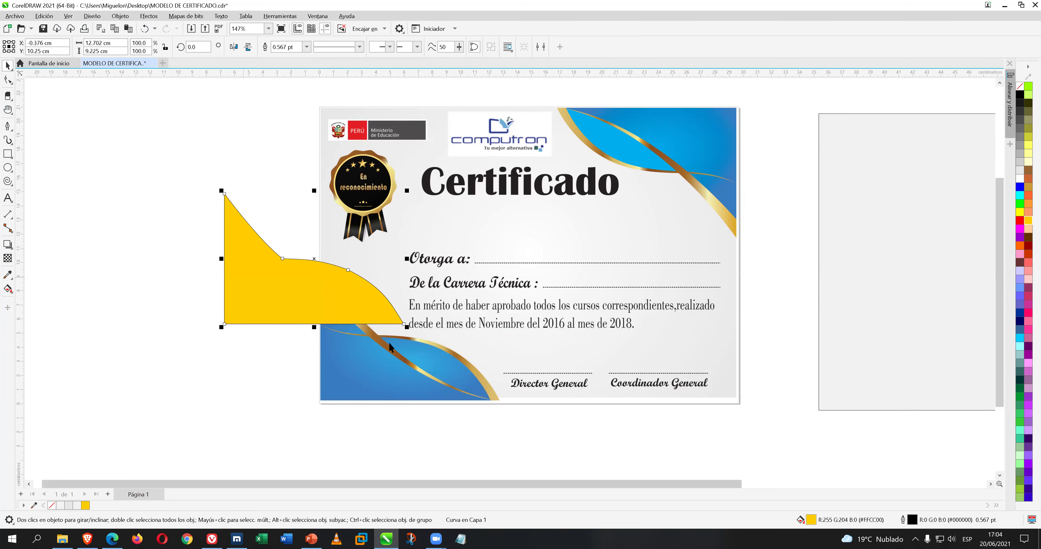
Pull the intersected blue-and-gold corner piece out beside the certificate and delete it.
drag(373, 400, 364, 434)
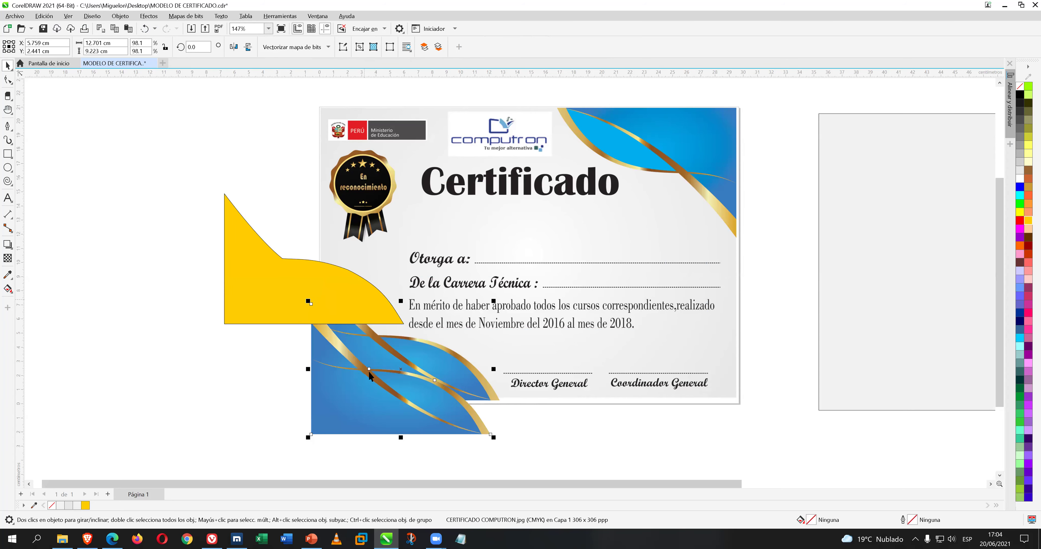
drag(220, 363, 128, 299)
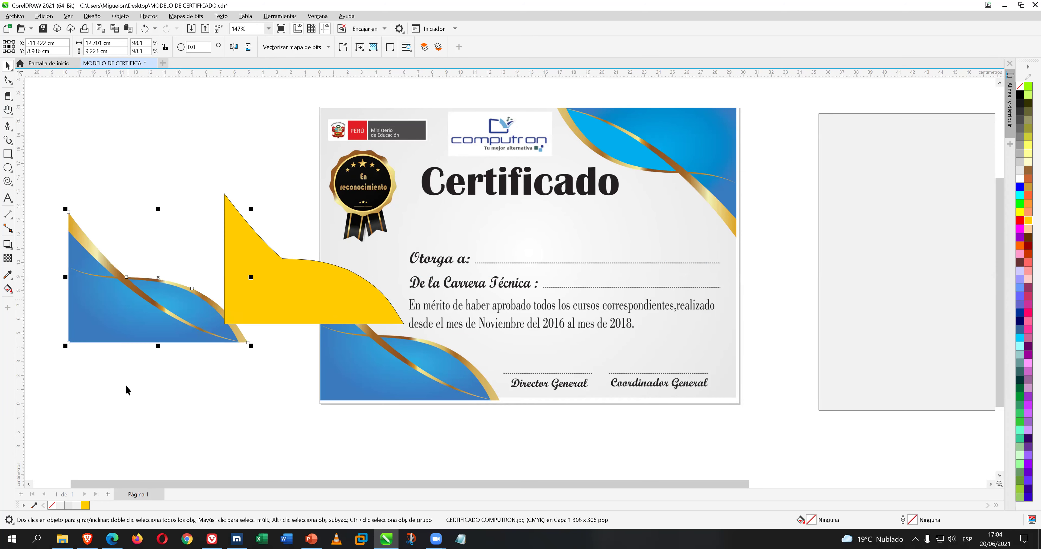
click(262, 422)
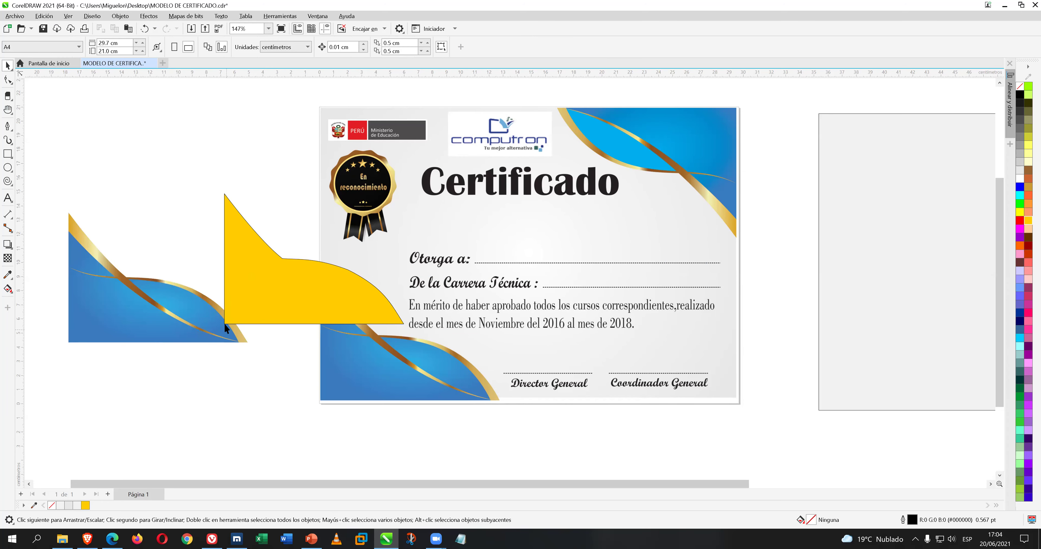
drag(142, 260, 140, 193)
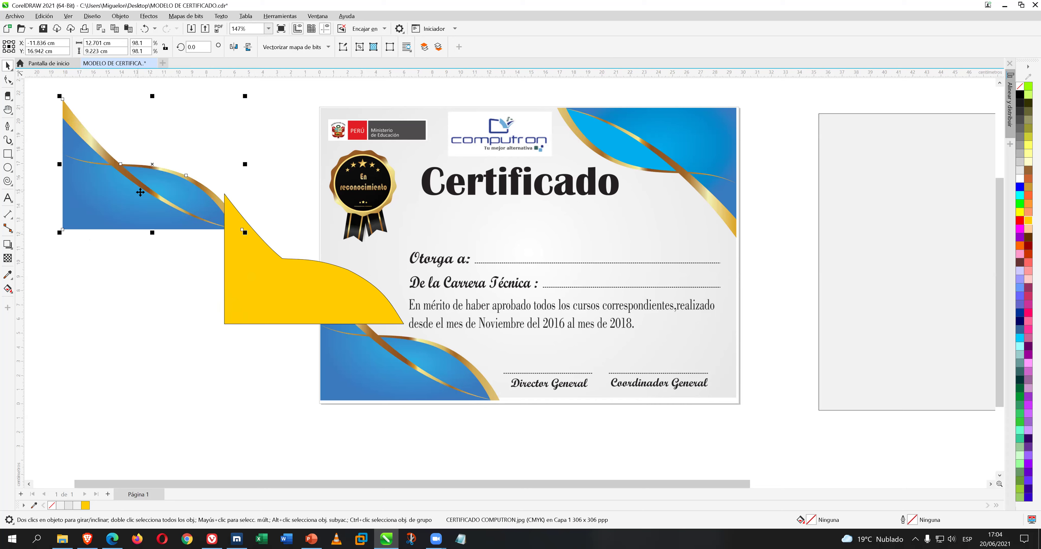
key(Delete)
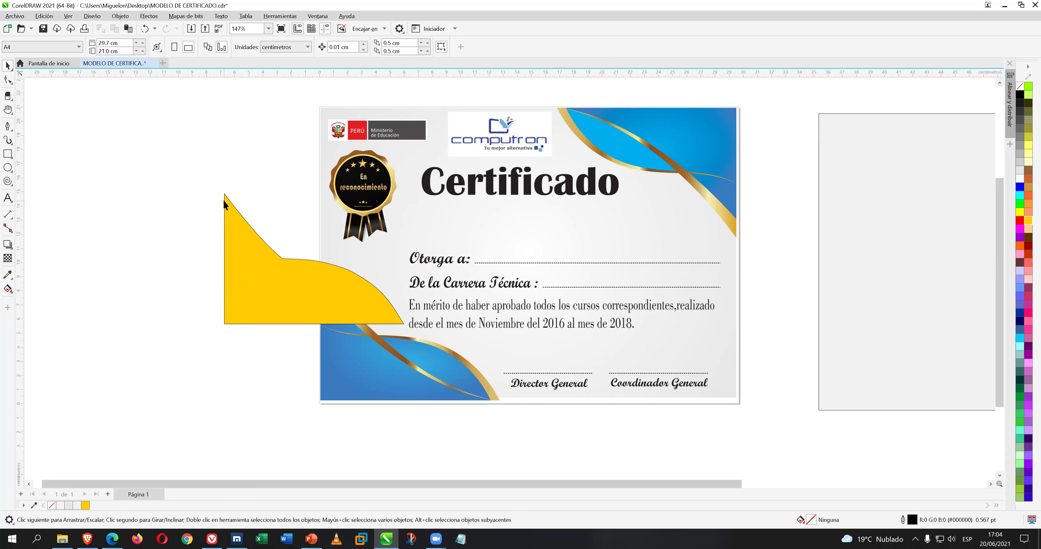
Move the yellow wave back over the lower-left corner and align it with the certificate image's left and bottom edges.
drag(309, 276, 396, 349)
drag(285, 96, 768, 375)
drag(768, 423, 768, 423)
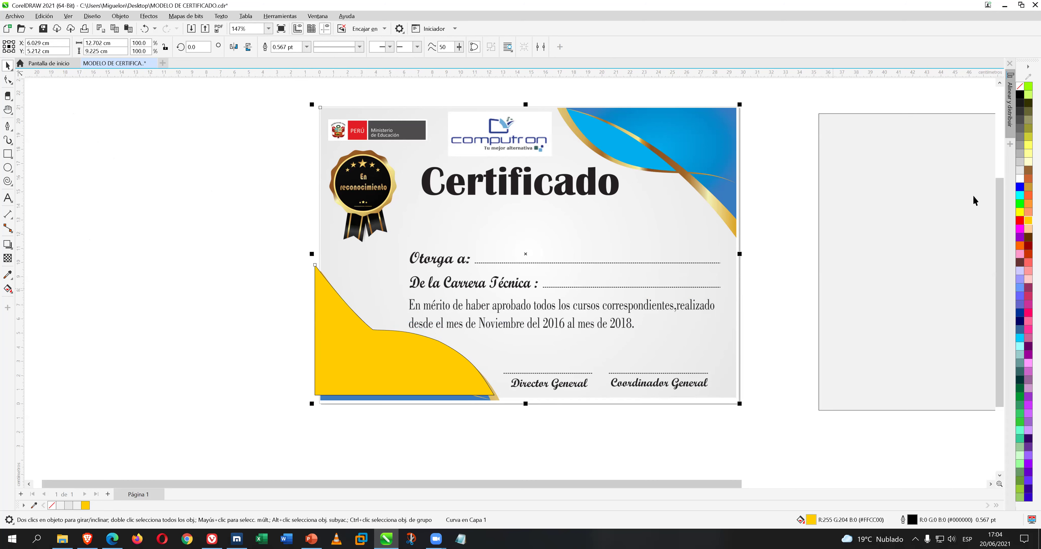
click(1018, 128)
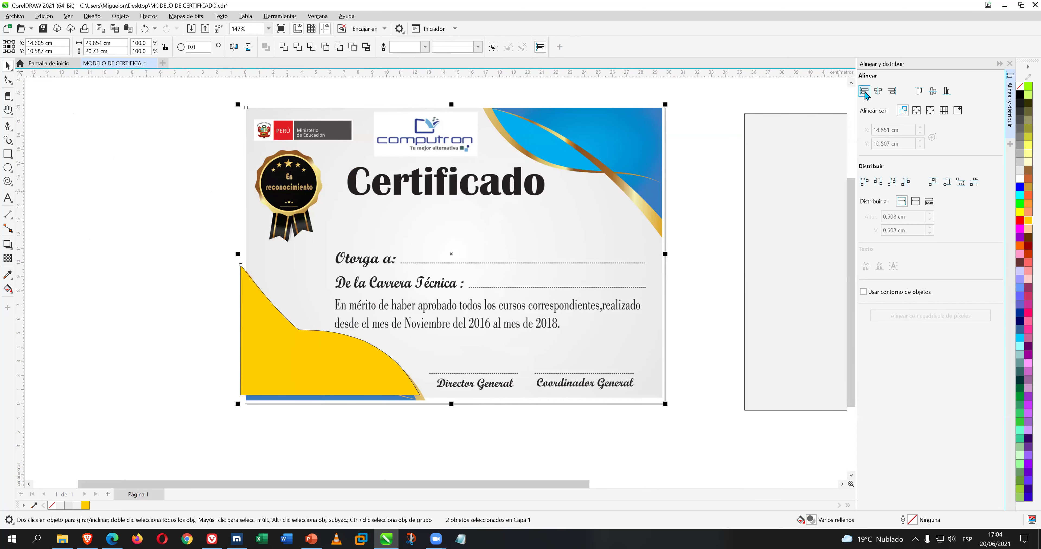
click(864, 91)
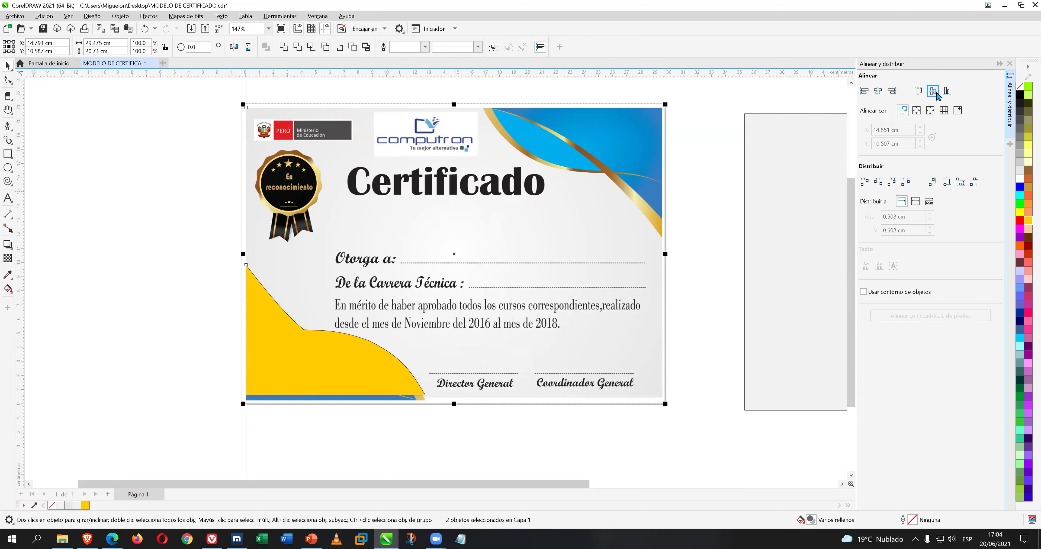
click(946, 91)
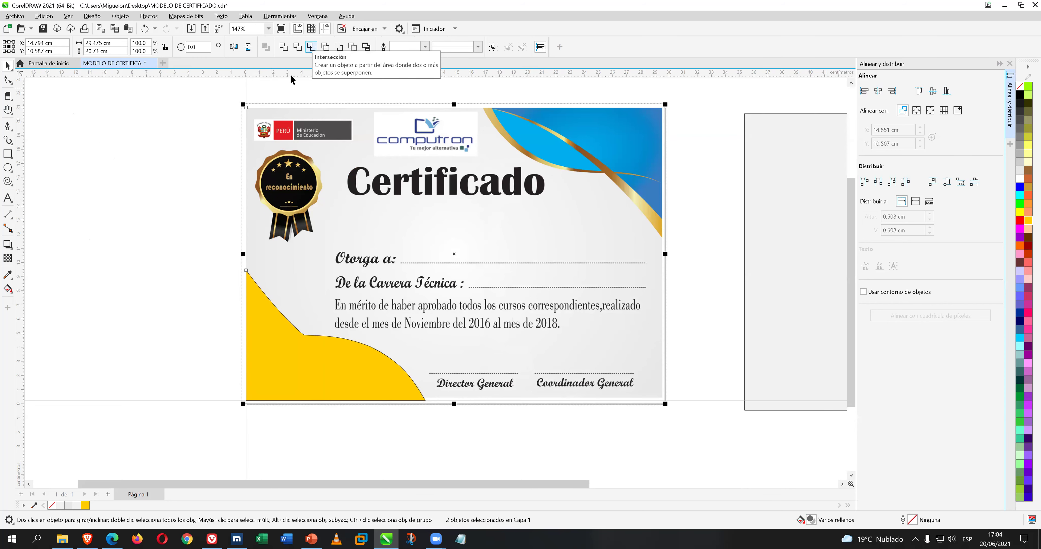
Intersect the aligned yellow wave with the certificate image, and move both the wave and the extracted corner piece off the certificate.
key(Tab)
click(182, 212)
drag(271, 330, 137, 210)
drag(269, 355, 173, 348)
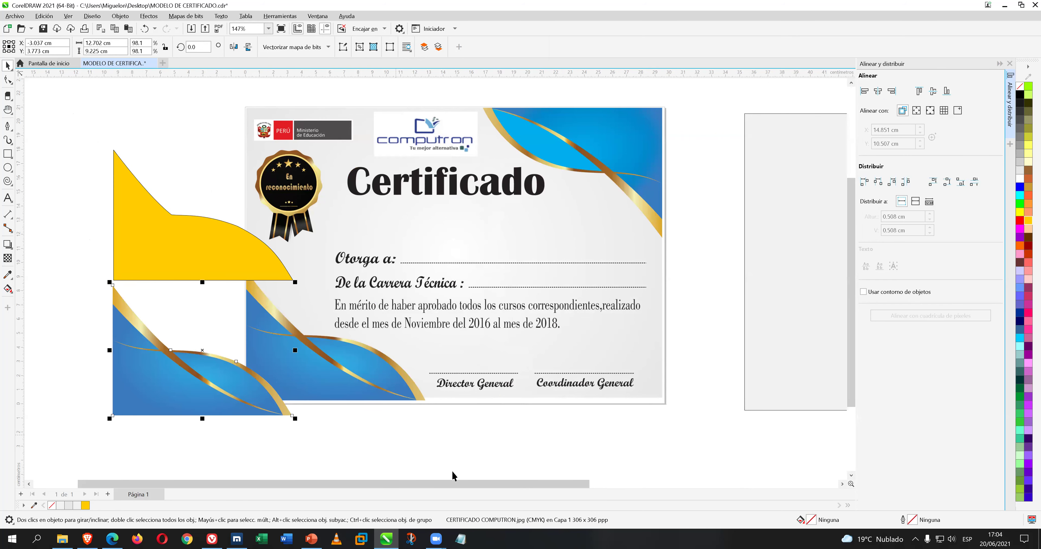
Place the extracted corner piece on the blank grey rectangle and align it to the rectangle's left and bottom edges.
scroll(414, 426, down, 2)
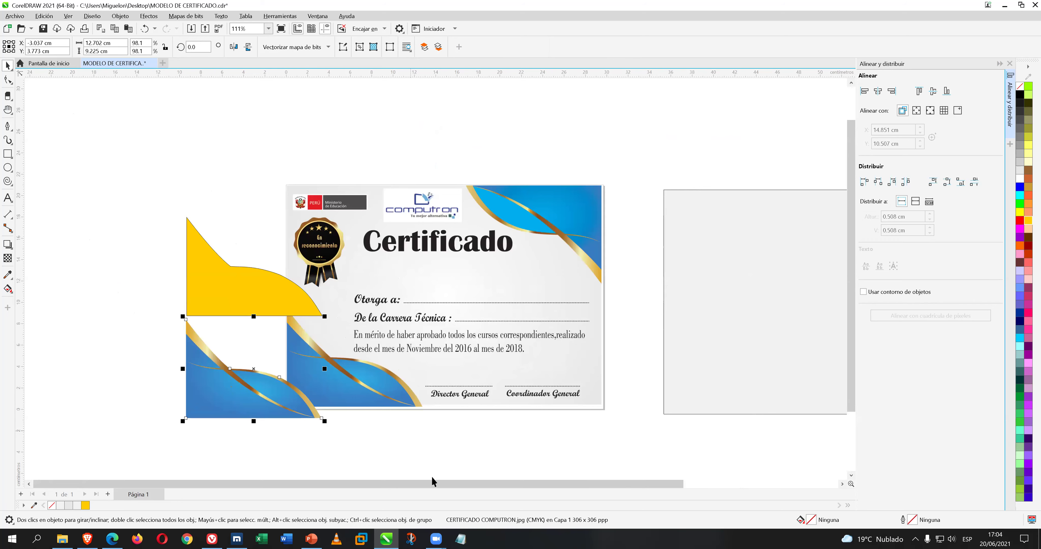
drag(439, 483, 538, 484)
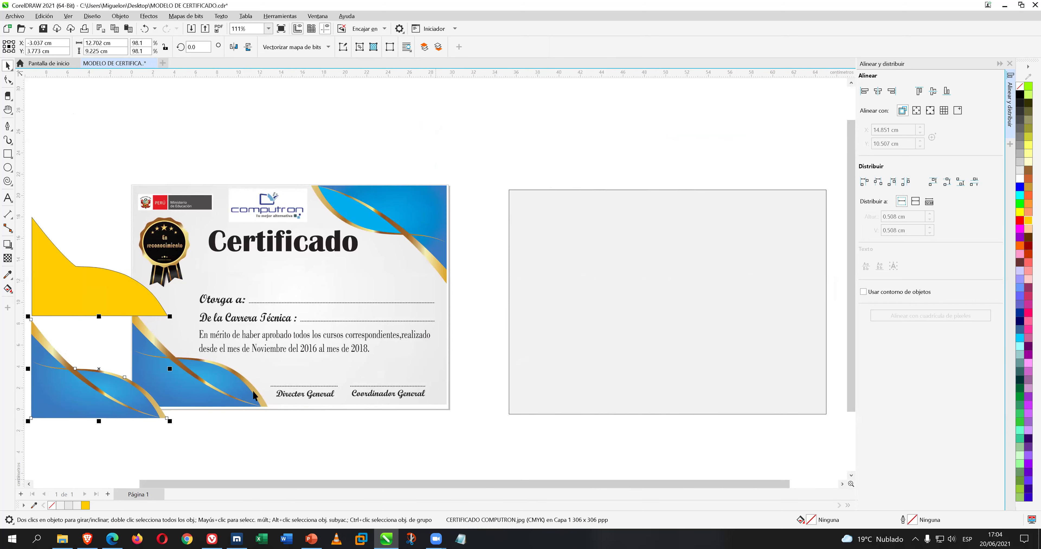
drag(110, 392, 582, 380)
click(760, 436)
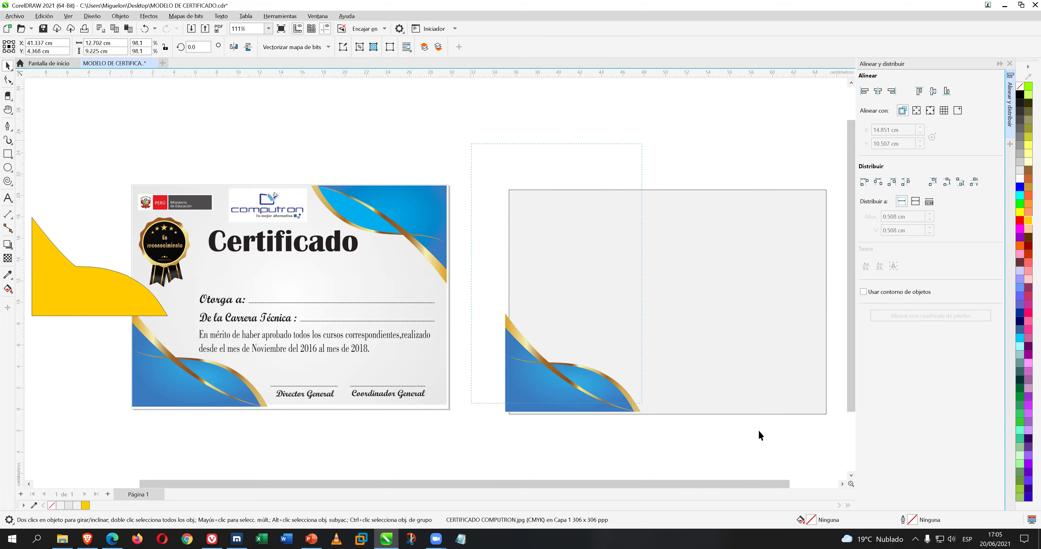
drag(841, 432, 841, 431)
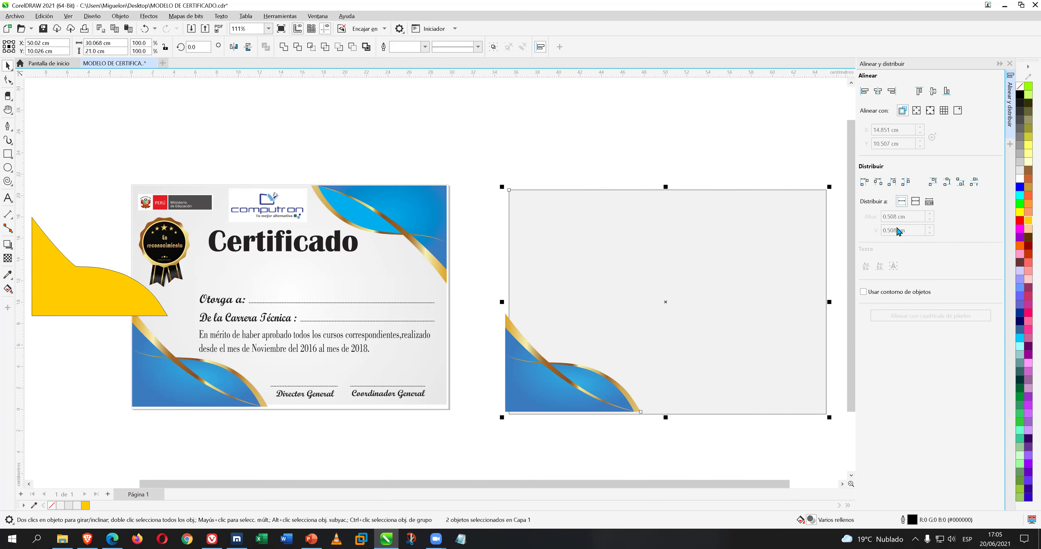
click(865, 91)
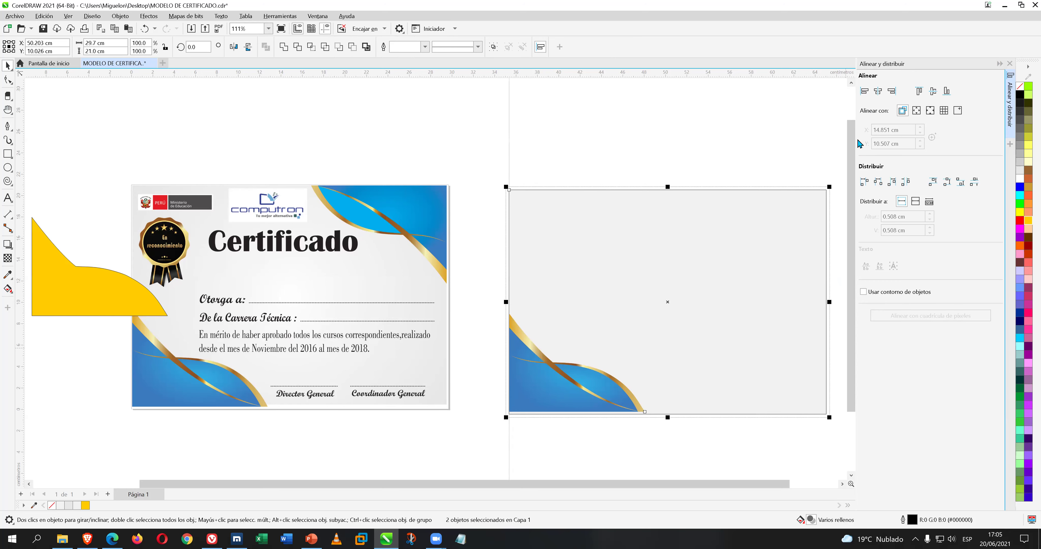
click(946, 91)
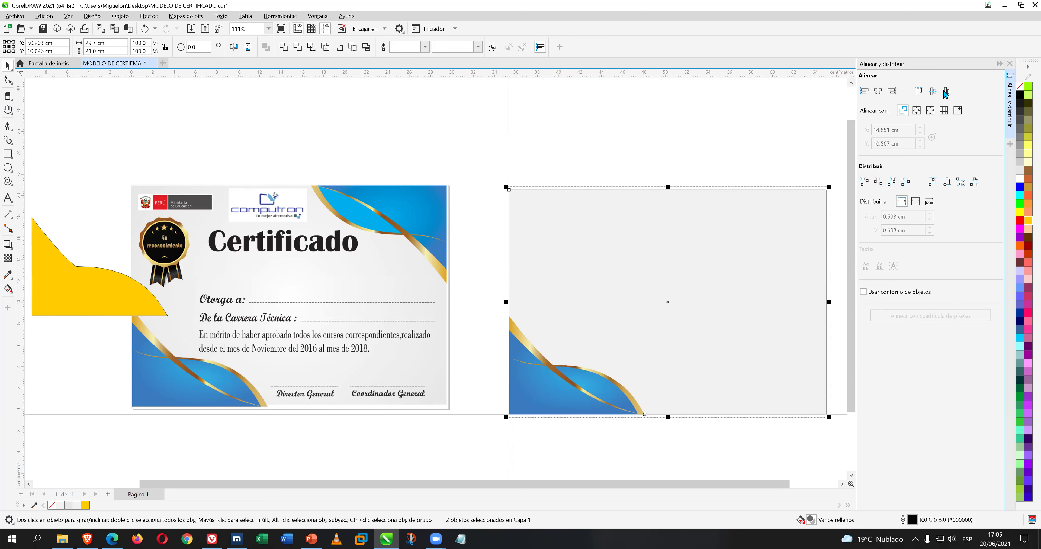
click(702, 107)
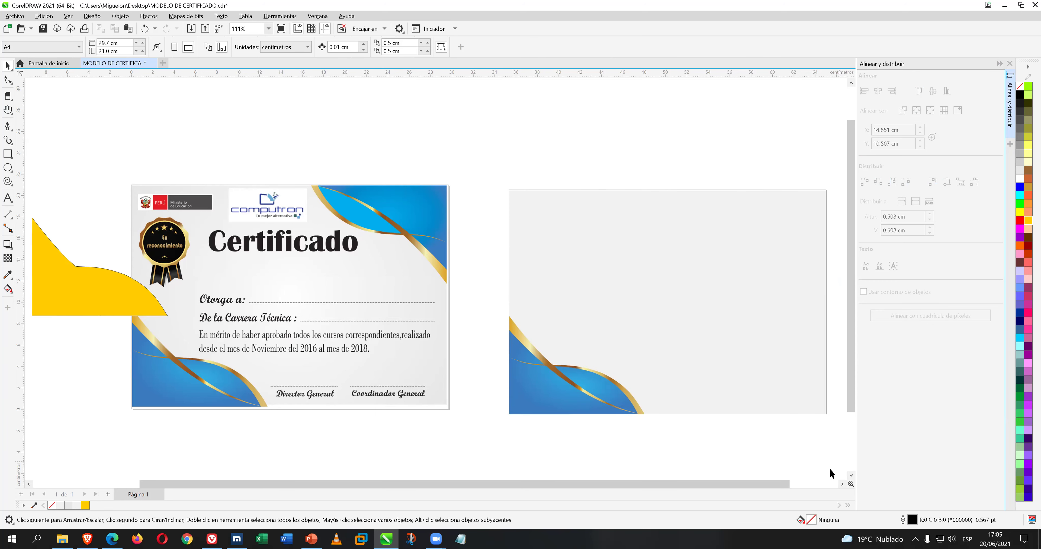
Move the yellow wave above the certificate's upper-right area and rotate it 180 degrees.
scroll(783, 481, down, 2)
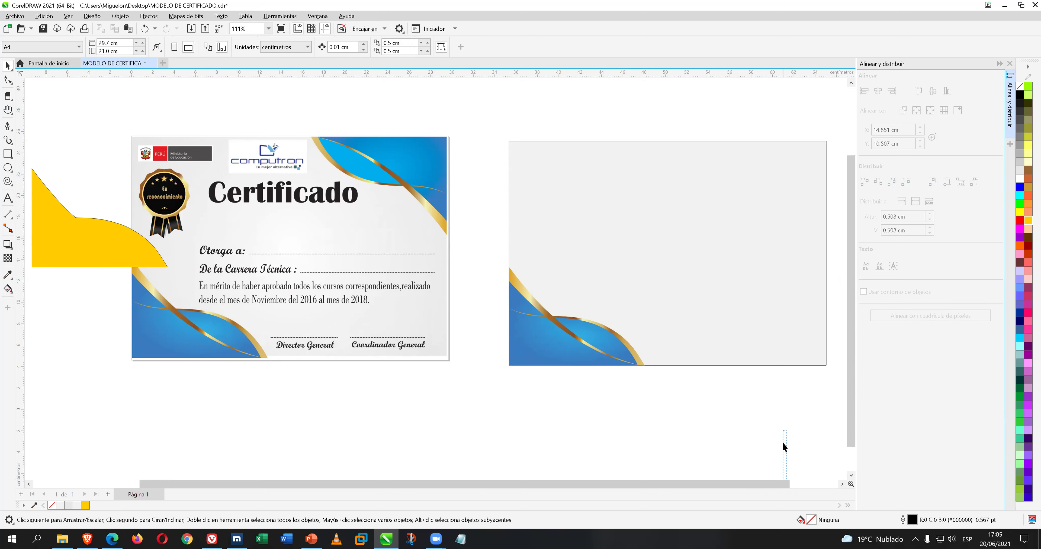
click(842, 484)
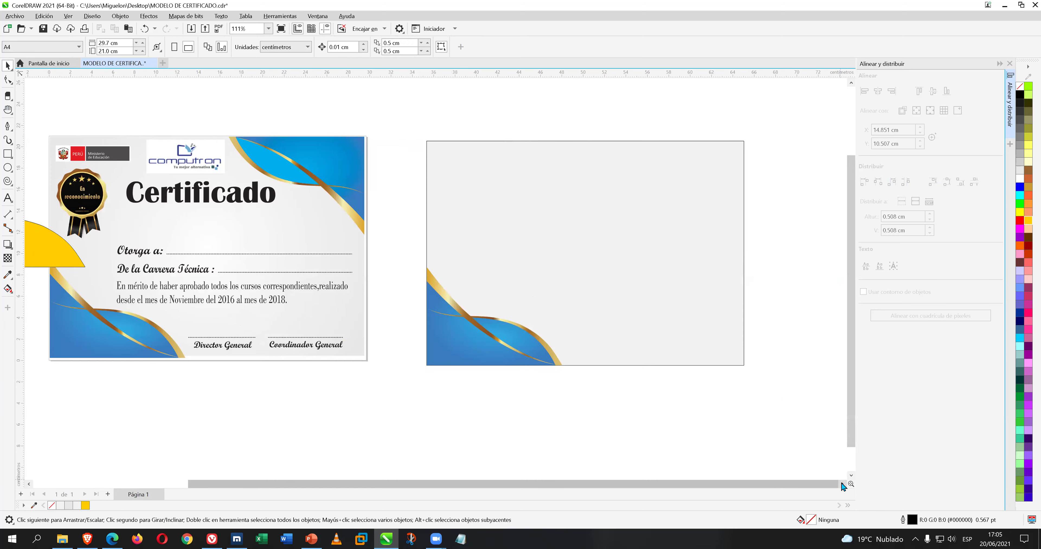
scroll(792, 294, up, 1)
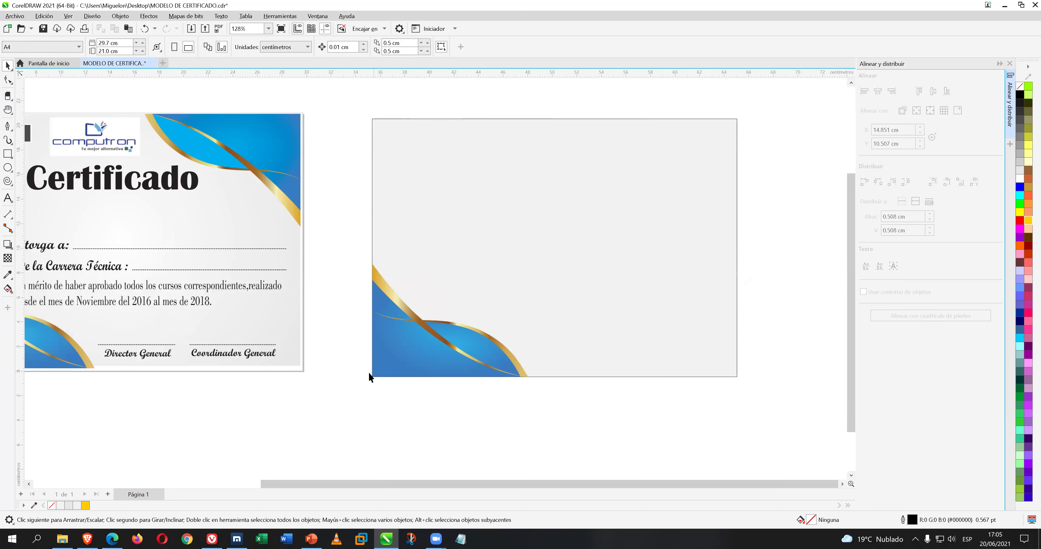
scroll(369, 374, down, 3)
drag(73, 283, 252, 191)
click(193, 47)
text(180)
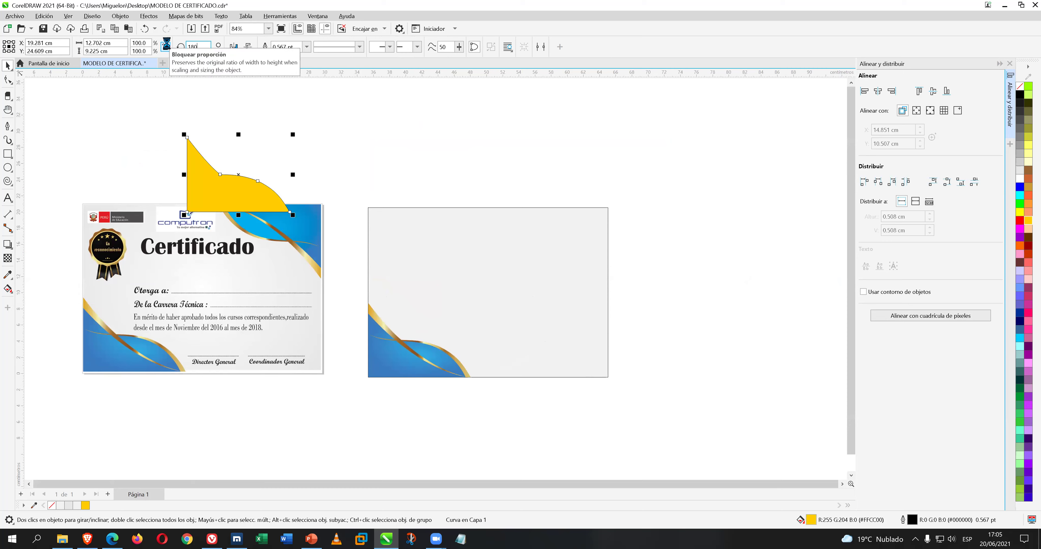
key(Return)
click(366, 162)
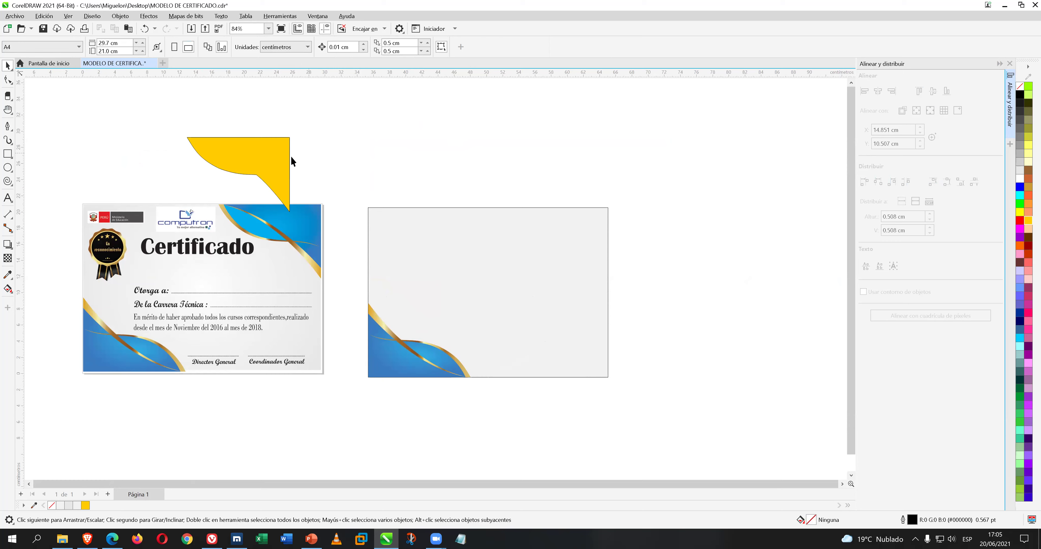
Place the rotated yellow wave over the certificate's upper-right corner and align it with the image's right and top edges.
drag(282, 158, 316, 241)
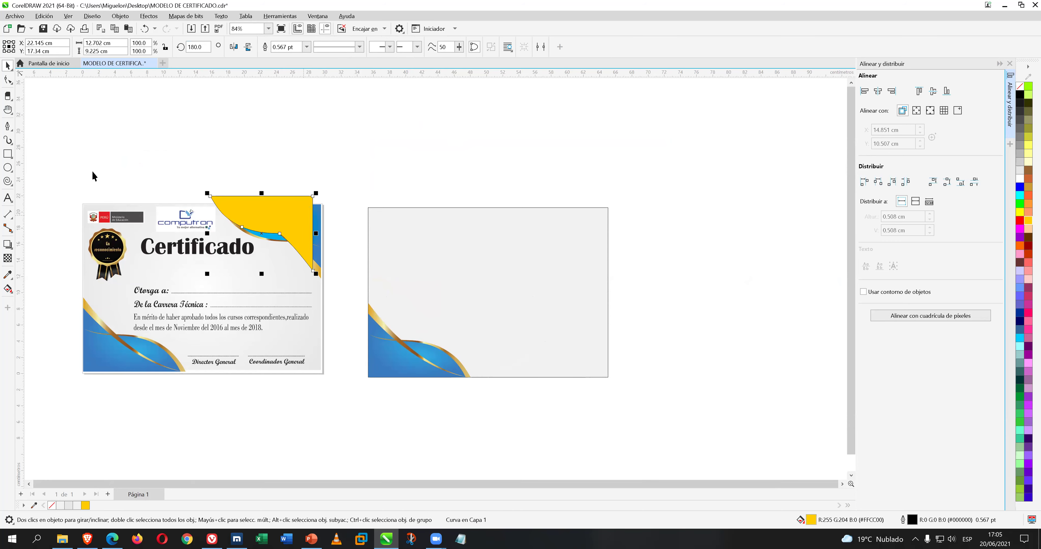
drag(249, 270, 330, 389)
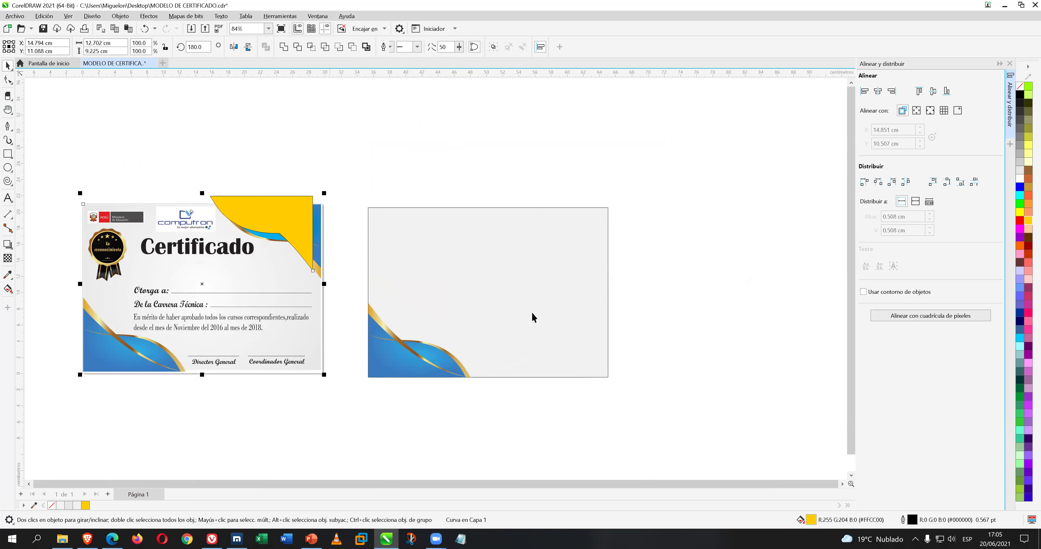
click(893, 92)
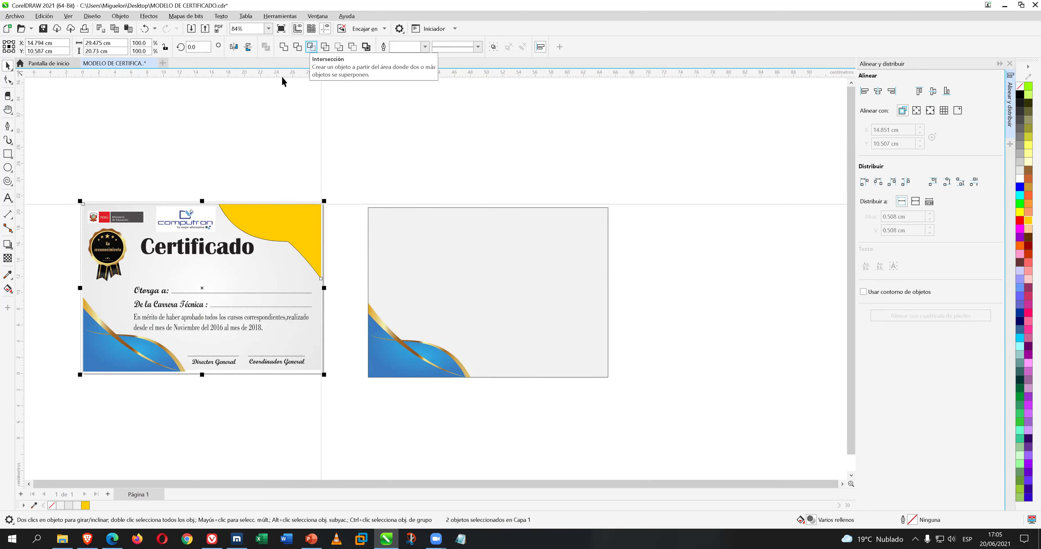
Intersect the yellow wave with the certificate image, move the wave upward, and place the extracted upper-right corner piece on the grey rectangle.
click(293, 216)
drag(294, 216, 527, 216)
drag(664, 146, 654, 364)
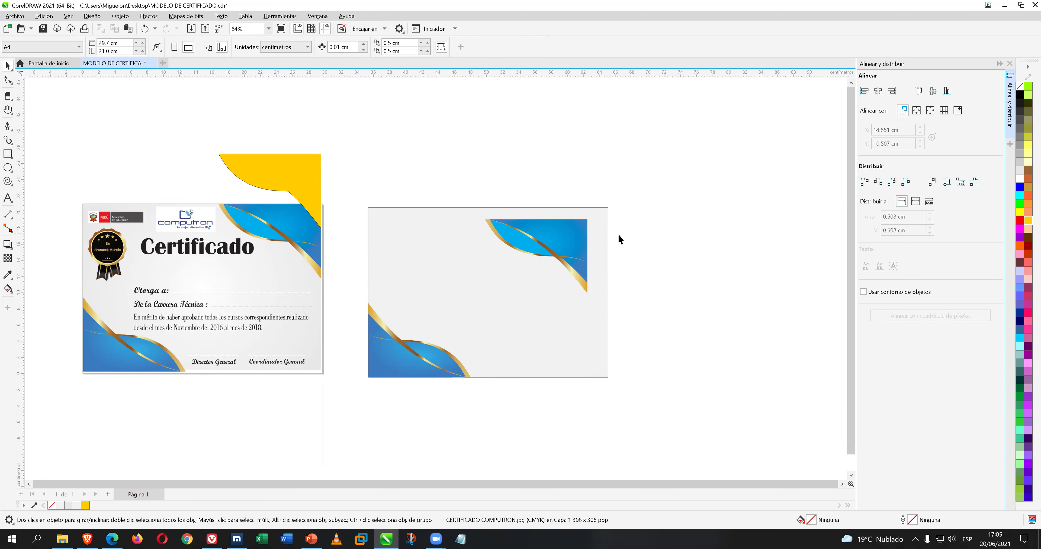
Align the extracted upper-right corner piece to the grey rectangle's top and right edges.
click(548, 304)
click(803, 175)
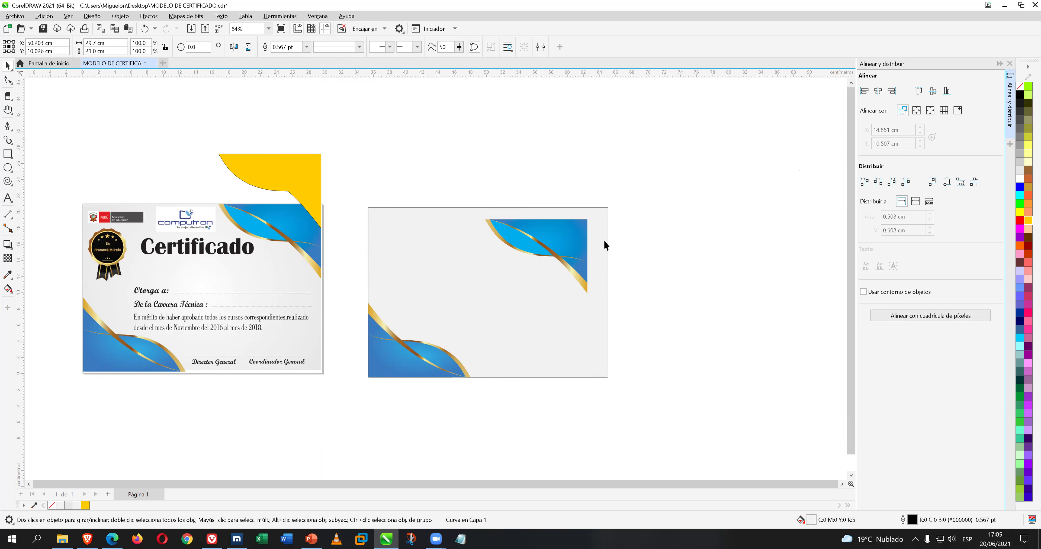
click(562, 235)
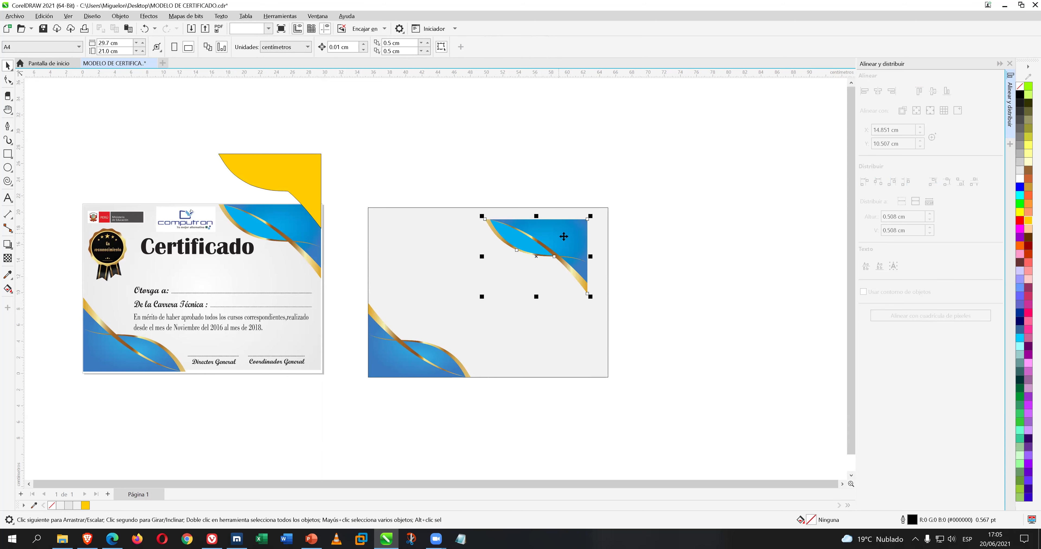
shift+click(579, 332)
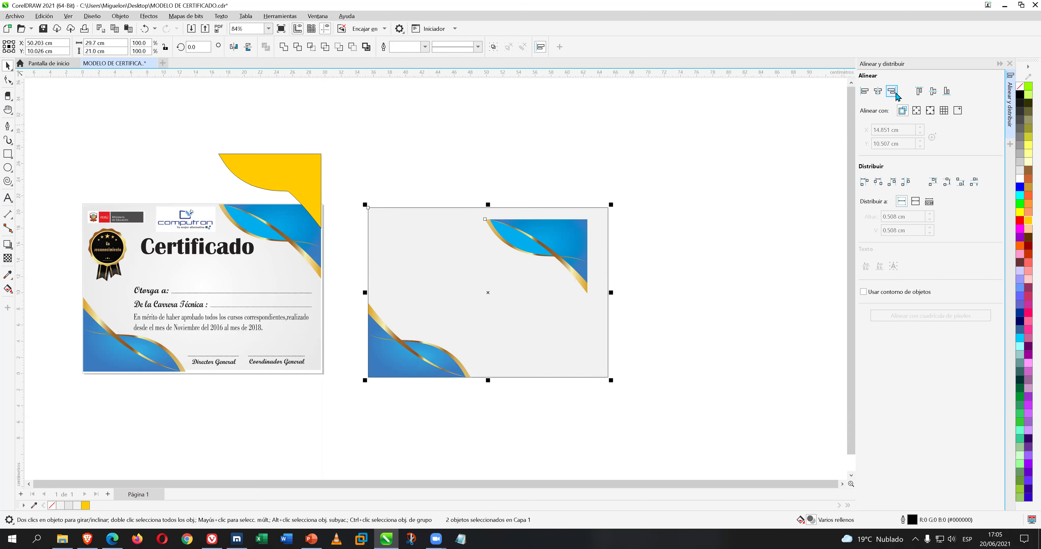
click(922, 93)
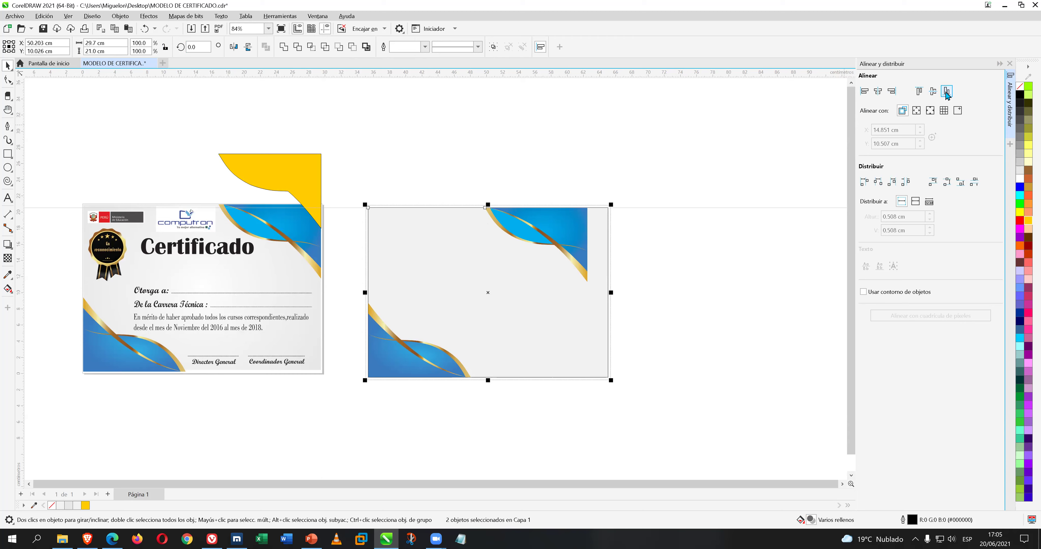
click(892, 93)
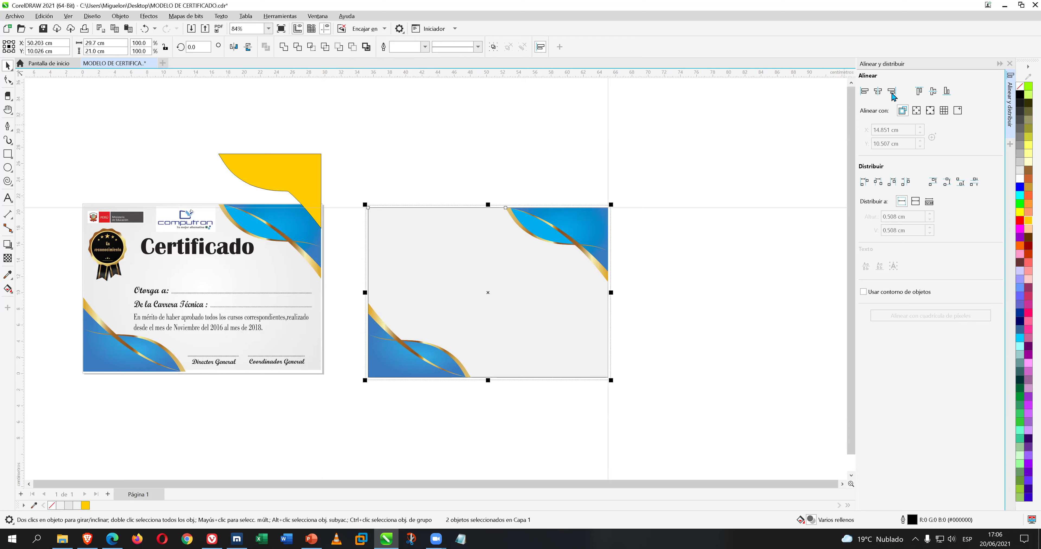
Group the grey rectangle with its two corner pieces.
click(704, 148)
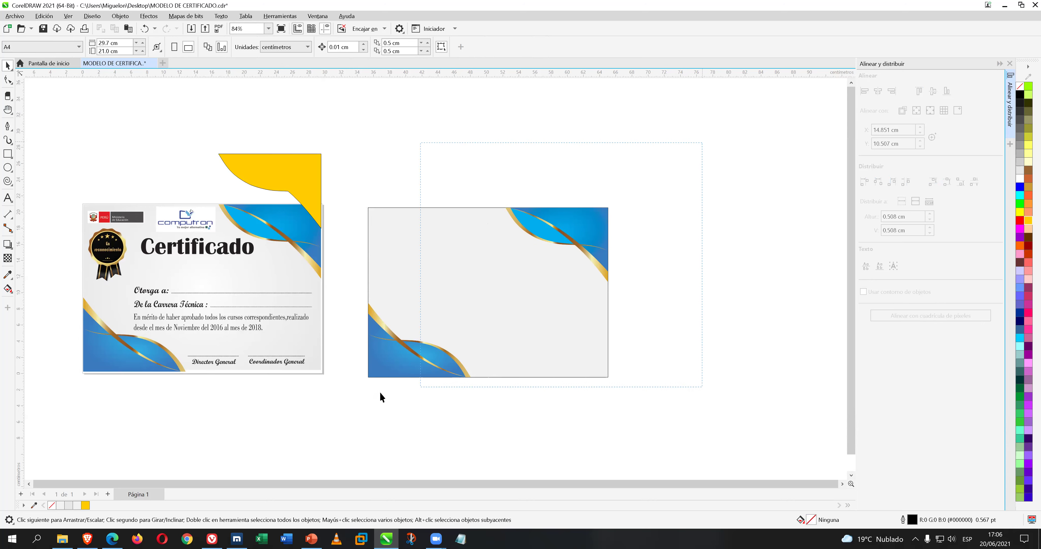
drag(338, 410, 338, 411)
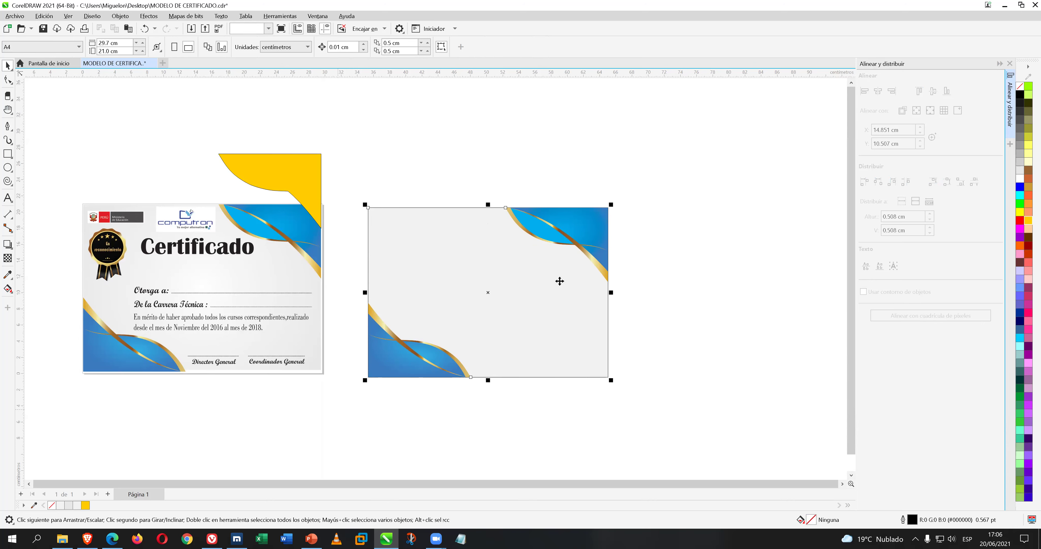
right_click(594, 231)
click(620, 282)
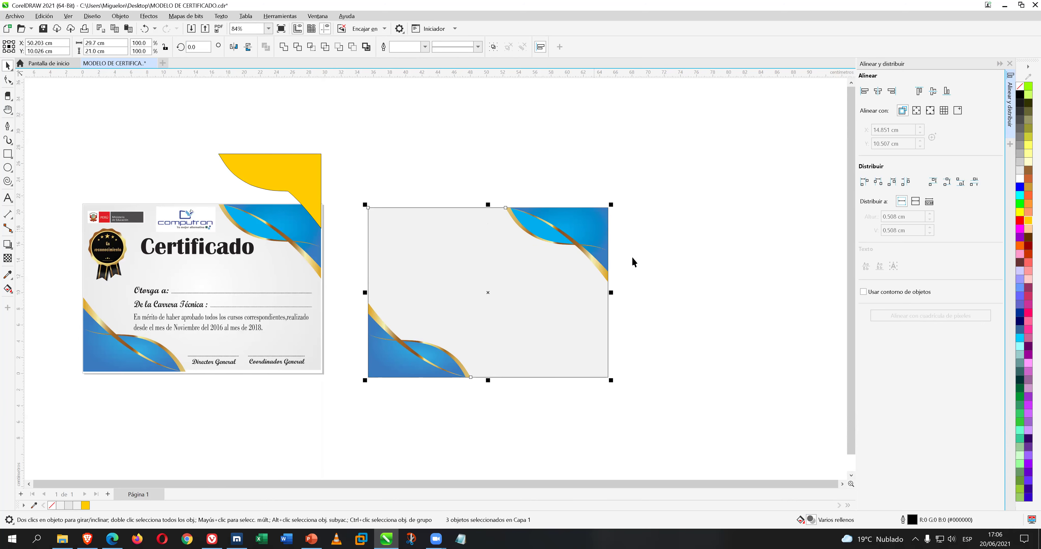
Move the grouped certificate background about 3 cm to the right, and delete the leftover yellow wave.
click(682, 245)
click(586, 227)
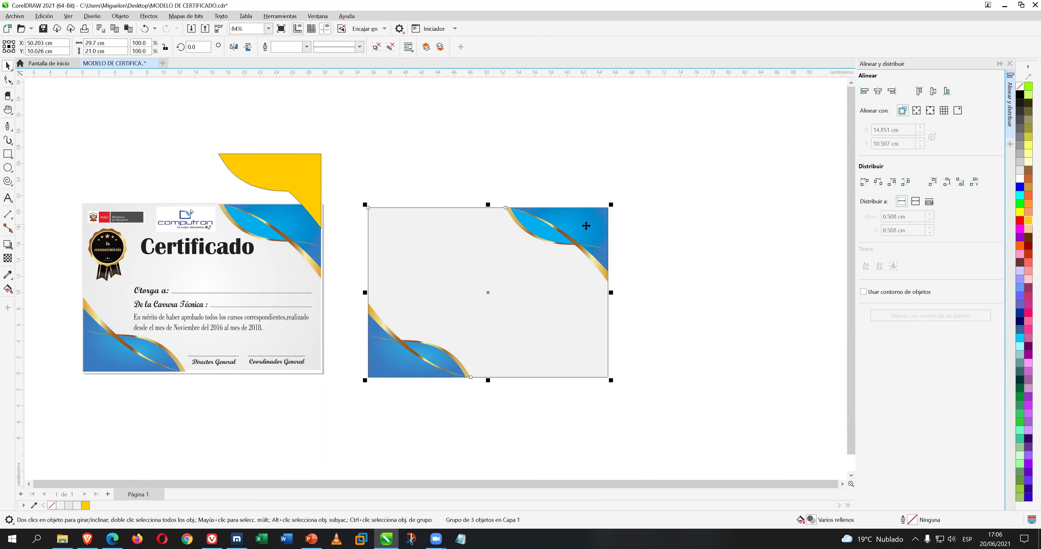
drag(586, 226, 615, 229)
click(749, 223)
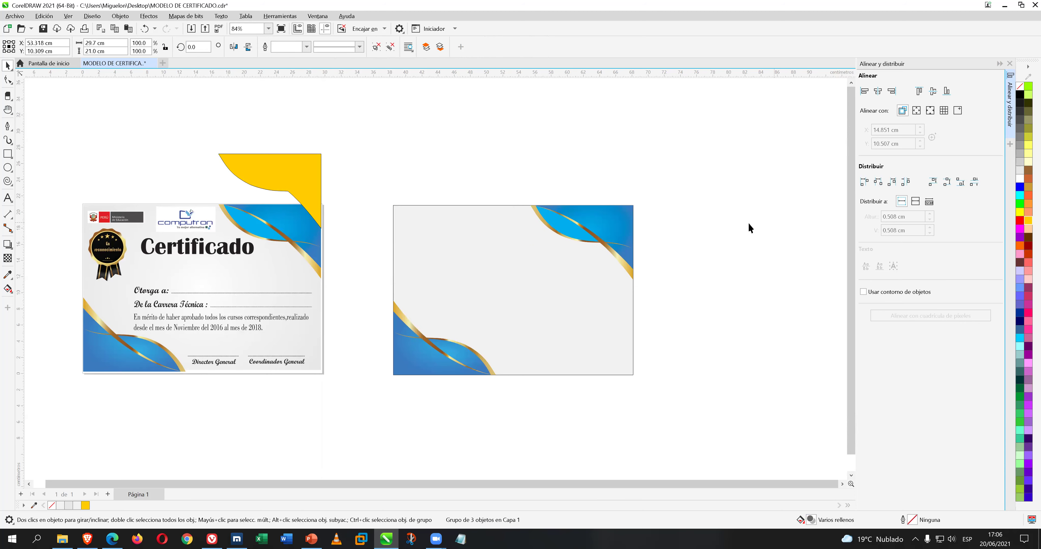
click(317, 169)
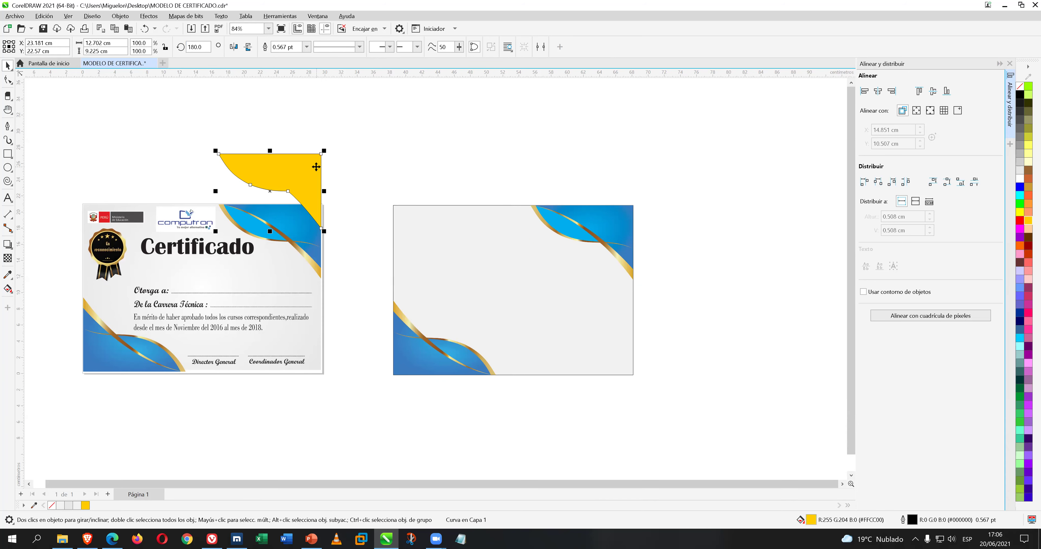
key(Delete)
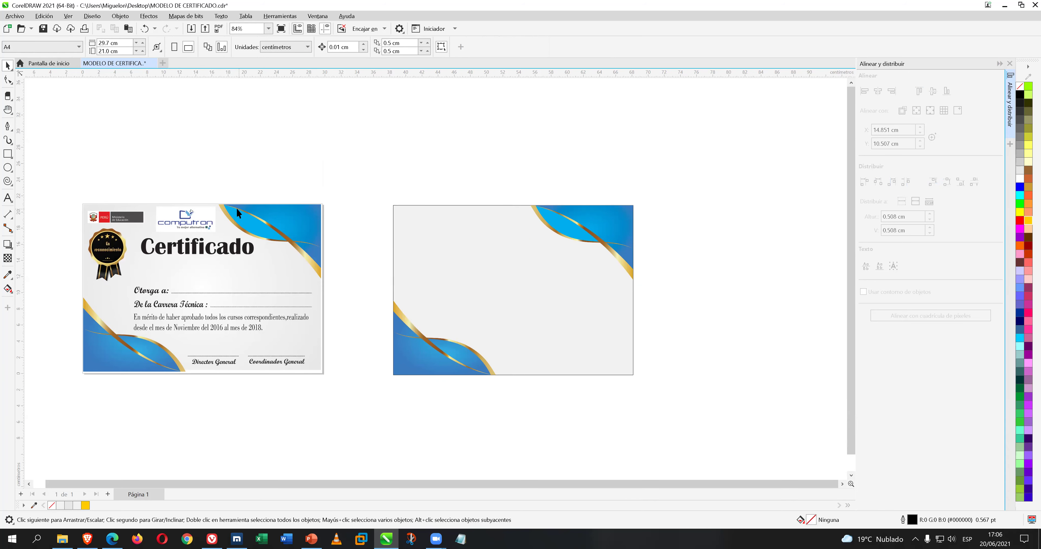
Import the COMPUTRON logo and place it about 8.3 cm wide near the new certificate's top edge, beside the upper-right wave.
click(22, 17)
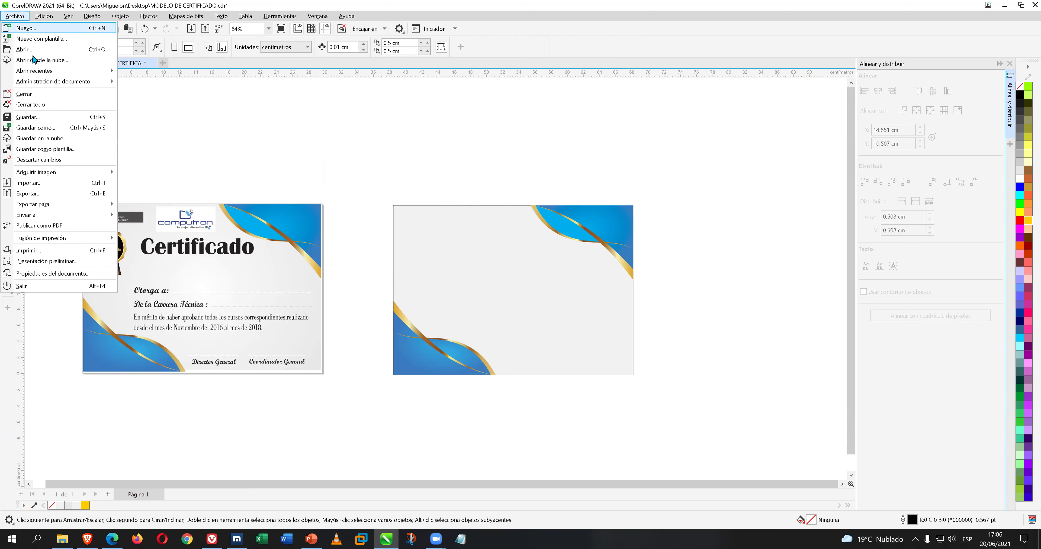
click(57, 186)
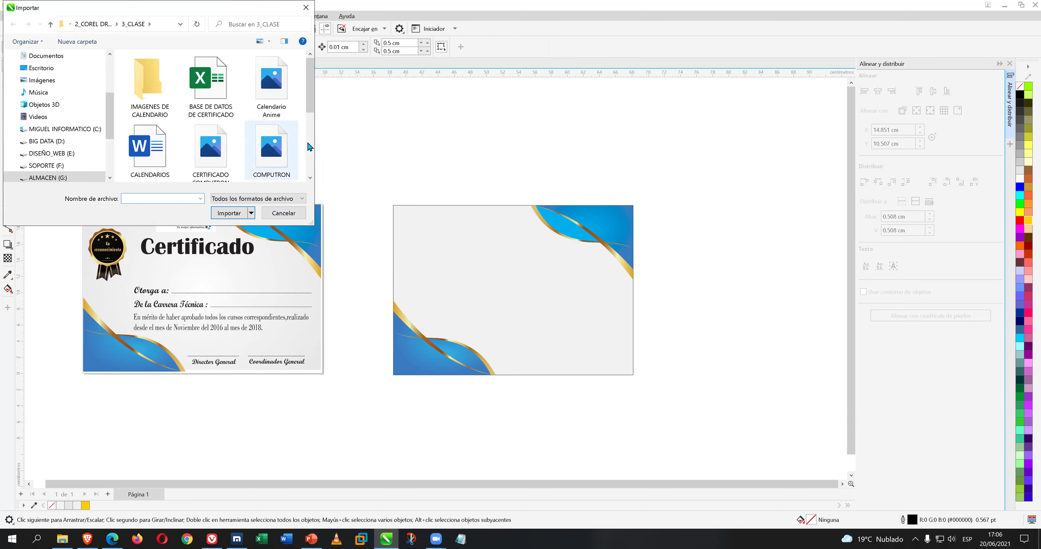
double_click(277, 158)
click(432, 145)
drag(481, 182, 529, 210)
drag(489, 235, 494, 233)
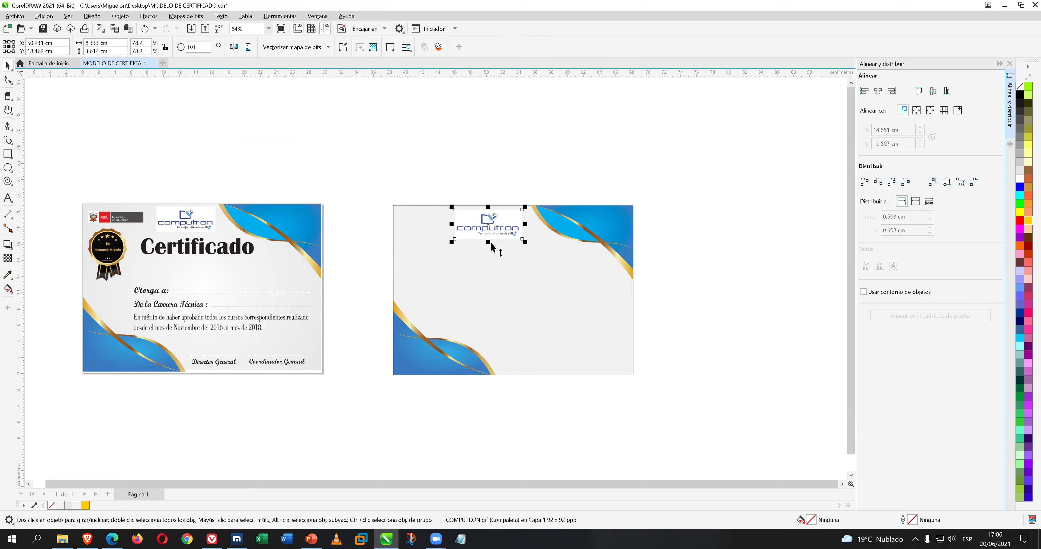
click(420, 153)
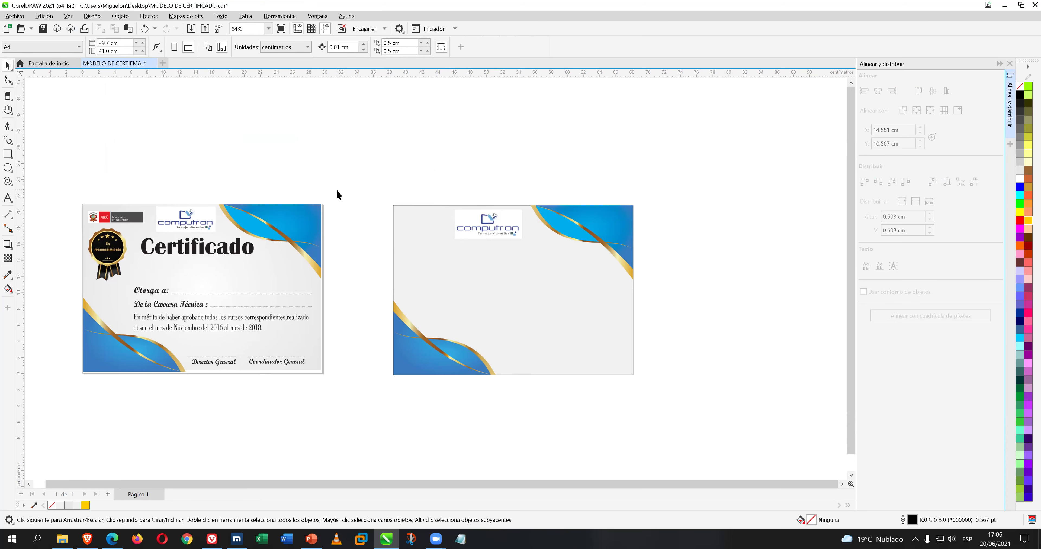
Add a horizontal guide at about Y 20.8 cm along the top edges of the two certificates.
drag(658, 377, 648, 376)
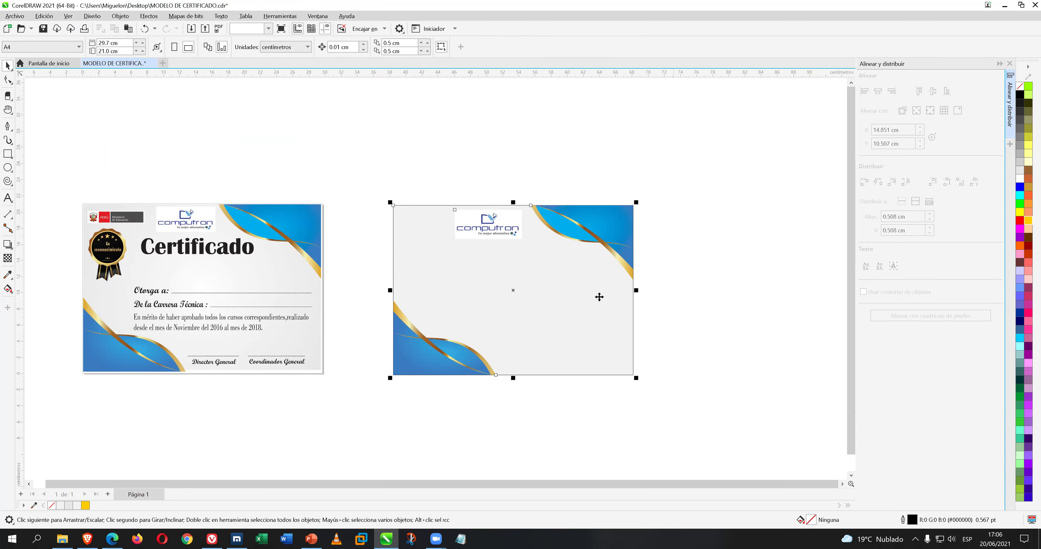
click(520, 110)
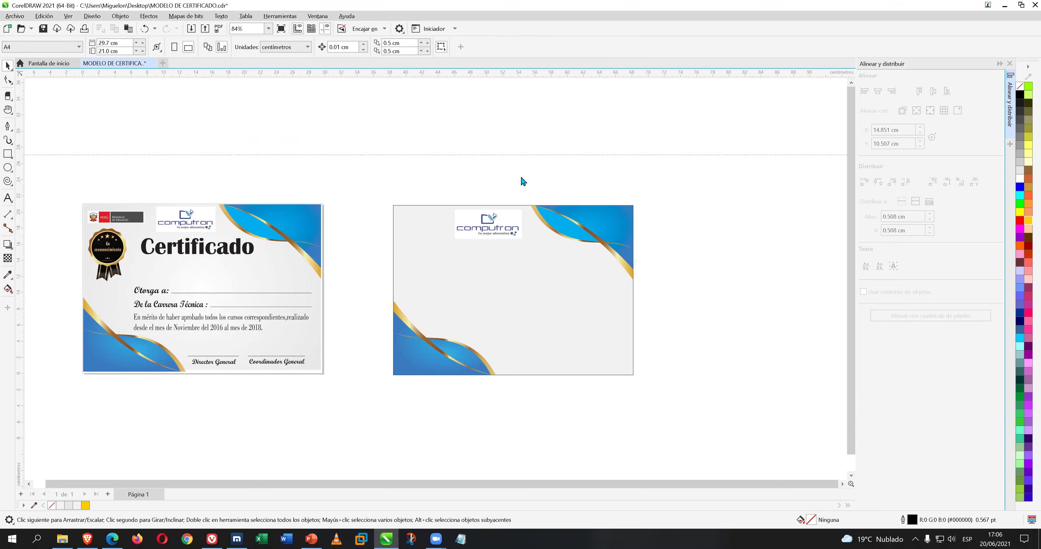
drag(520, 203, 517, 208)
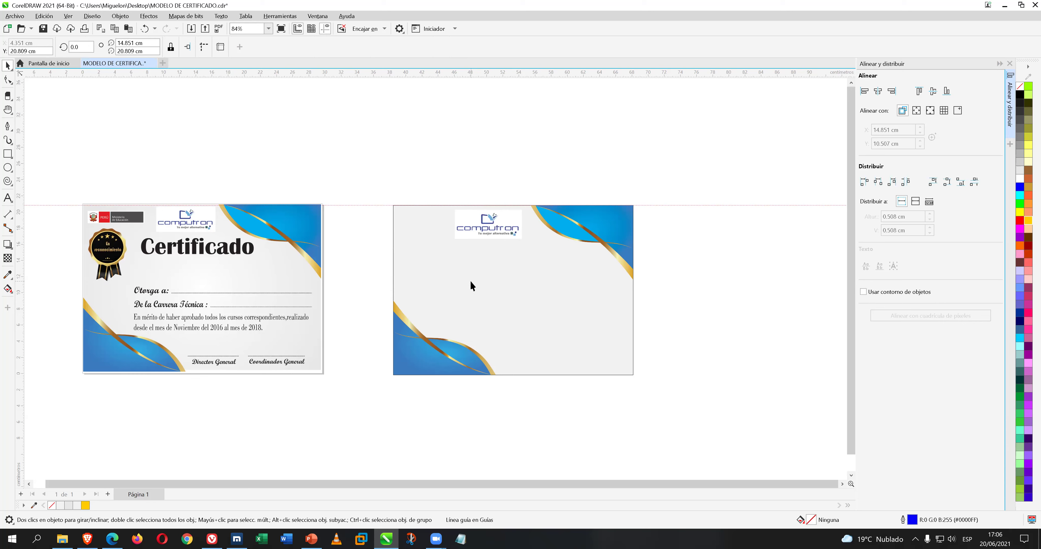
Nudge the grouped certificate background up to Y 10.509 cm to level it with the original certificate.
click(593, 291)
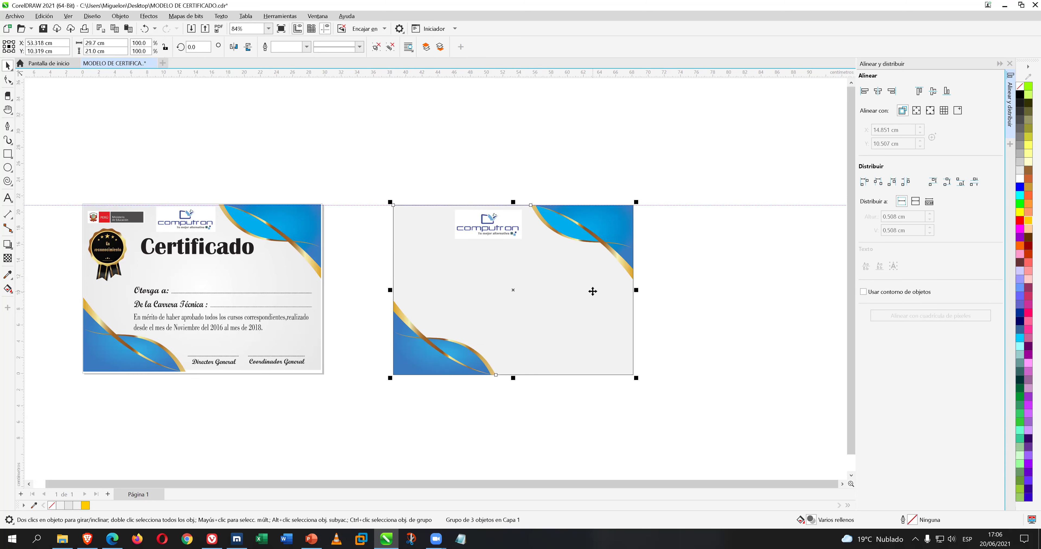
key(Up)
key(Up)
key(Up)
key(Up)
key(Up)
key(Up)
key(Up)
key(Up)
key(Up)
key(Up)
key(Up)
key(Up)
key(Up)
key(Up)
key(Up)
key(Up)
key(Up)
key(Up)
key(Up)
key(Up)
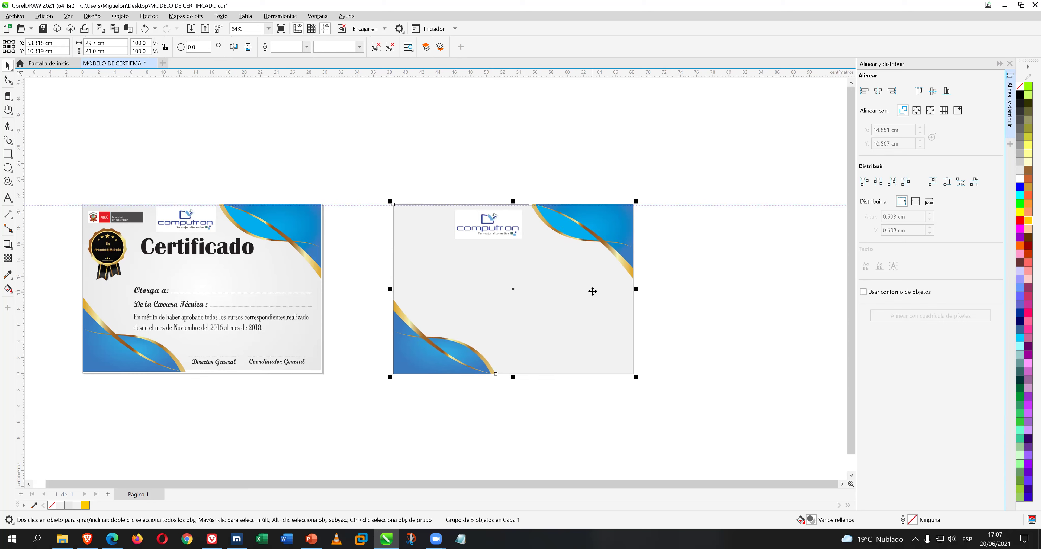
key(Up)
key(Up)
key(Up)
key(Up)
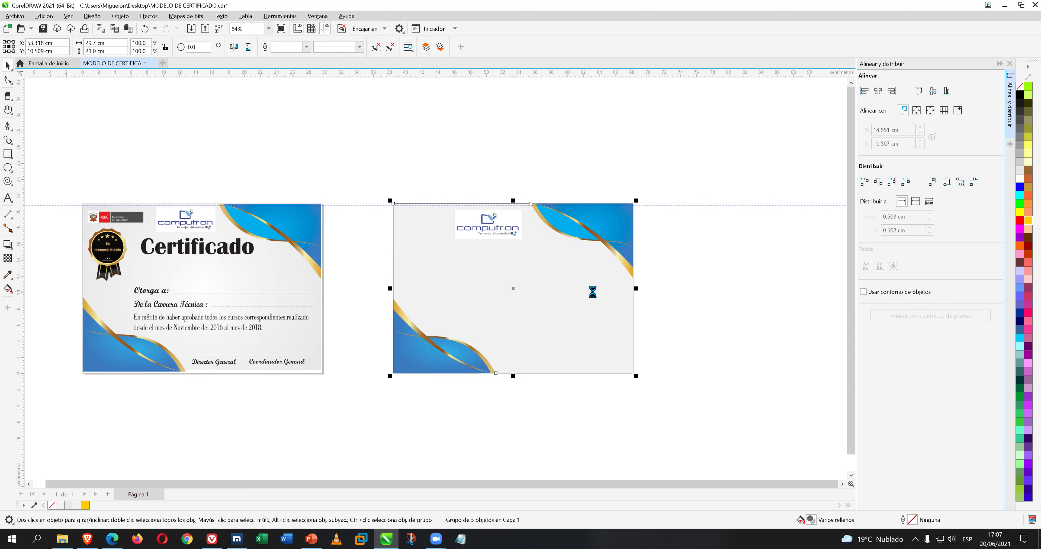
Move the COMPUTRON logo slightly up on the new certificate, and lower the horizontal guide to the original logo's bottom edge.
click(578, 171)
click(486, 221)
drag(485, 221, 484, 220)
click(355, 203)
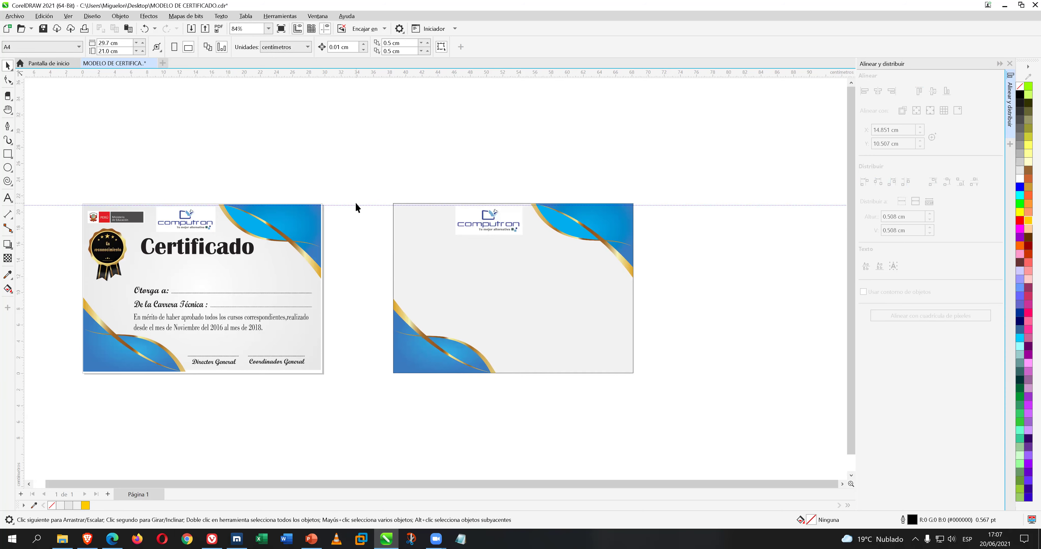
drag(356, 215, 358, 233)
click(509, 224)
drag(455, 243, 457, 238)
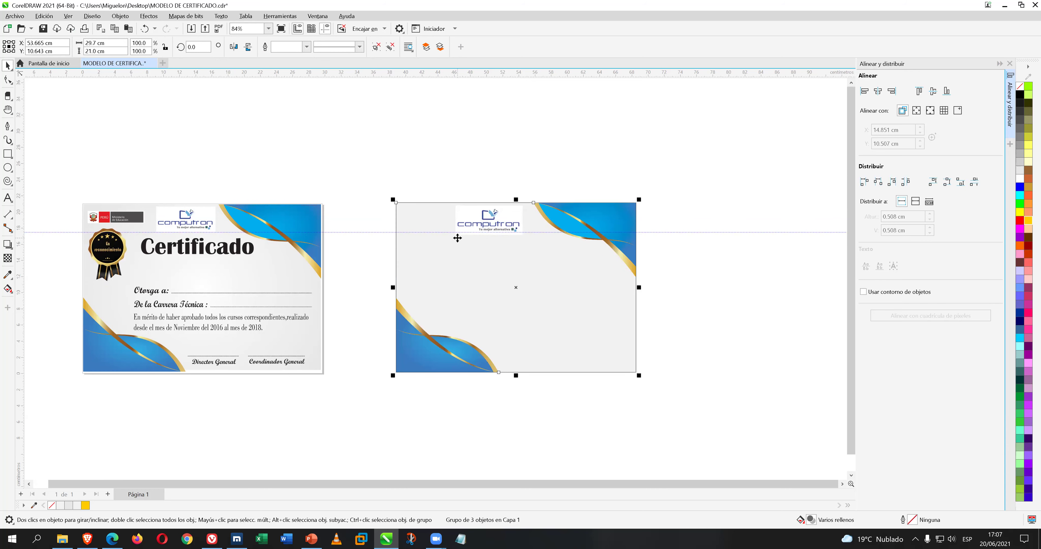
click(146, 28)
Scale the COMPUTRON logo down to about 7.5 by 3.3 cm to fit the guide, and move the guide above the certificates.
click(505, 221)
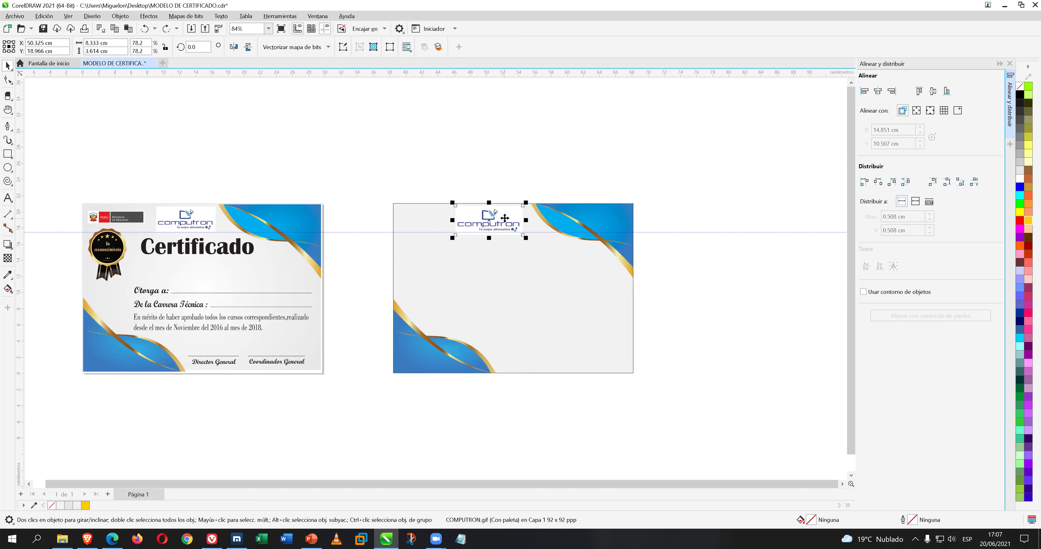
drag(453, 238, 457, 240)
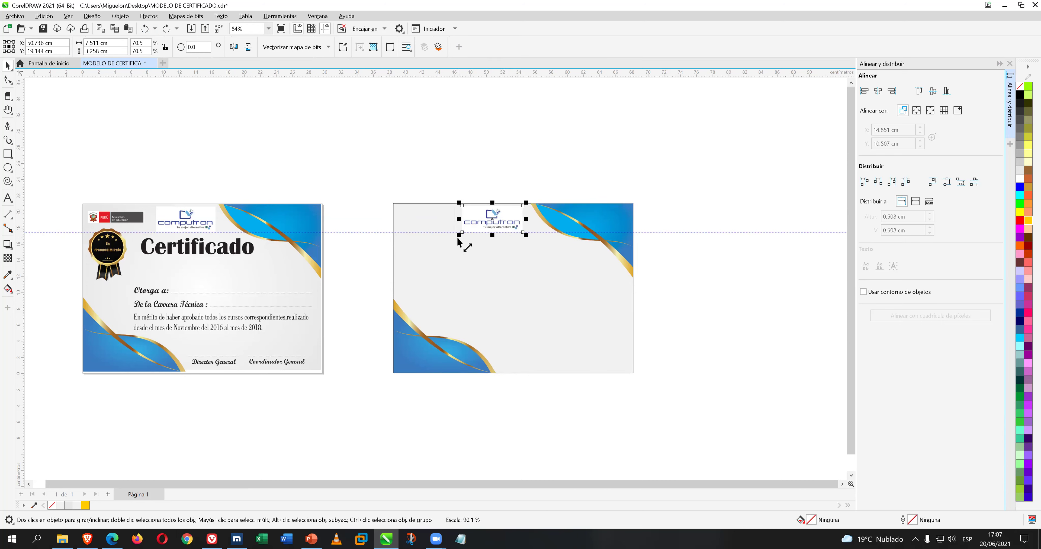
click(742, 202)
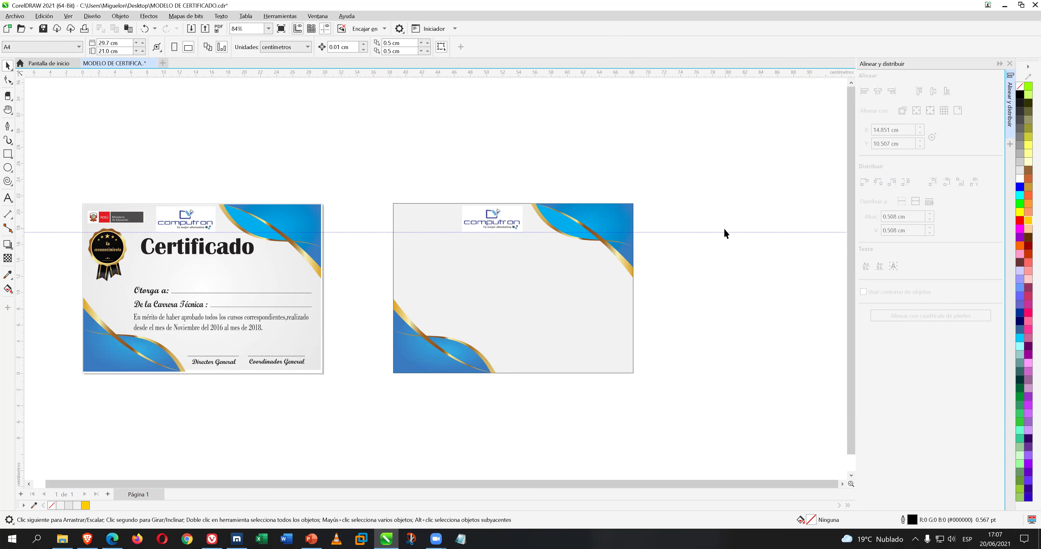
drag(713, 198, 705, 149)
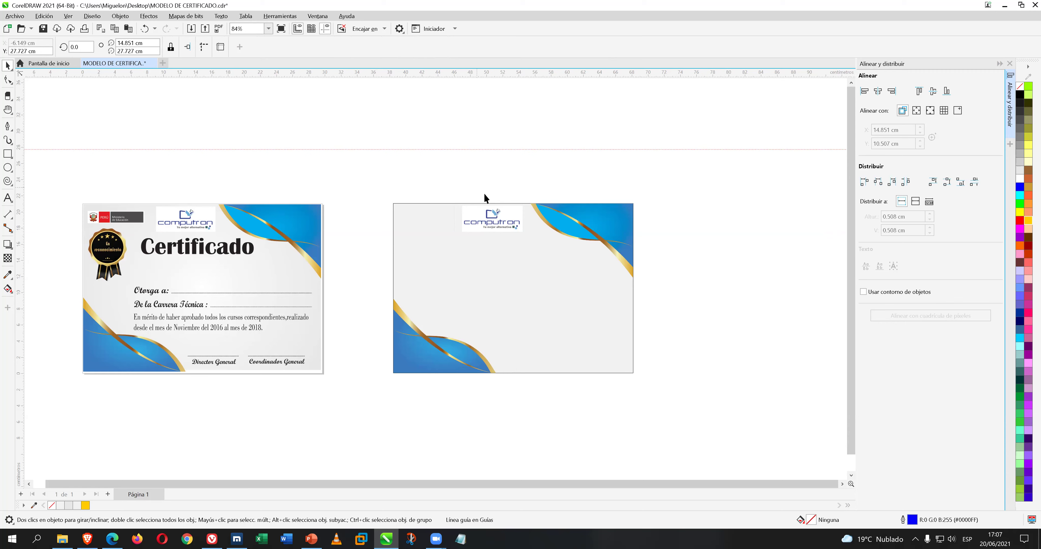
Nudge the COMPUTRON logo right to X 51.086 cm on the new certificate, and save the document.
click(496, 216)
key(Right)
key(Right)
key(Right)
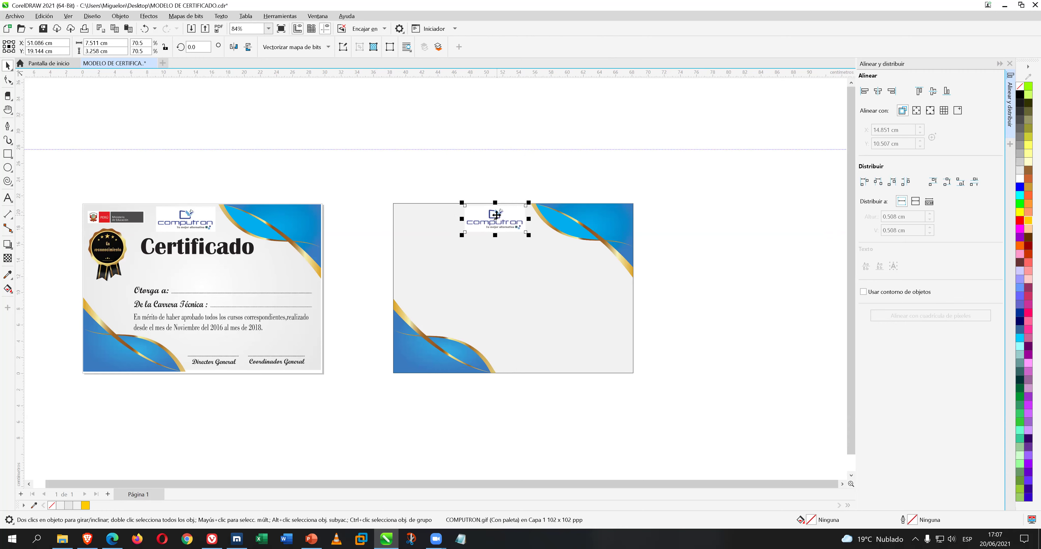
click(209, 131)
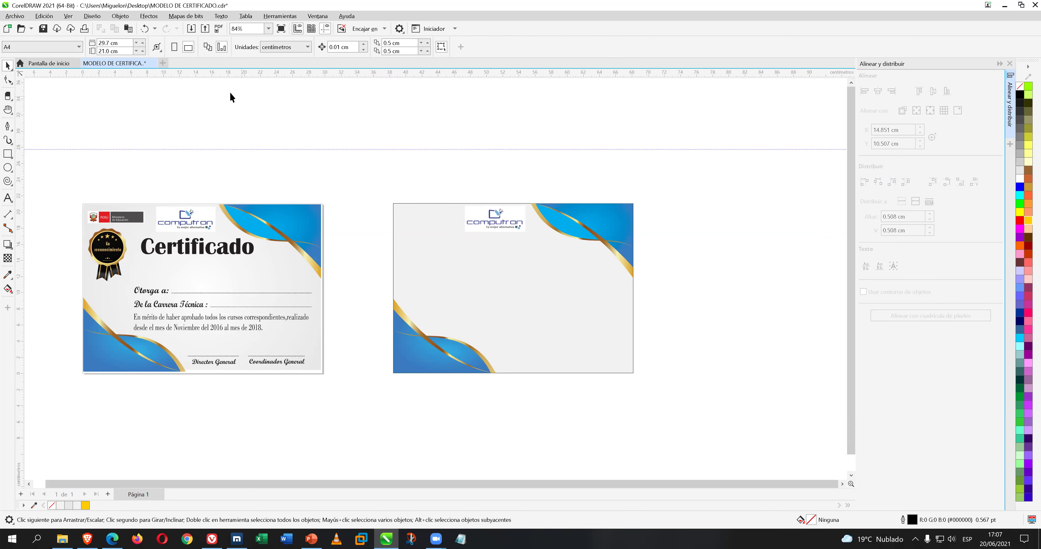
click(41, 29)
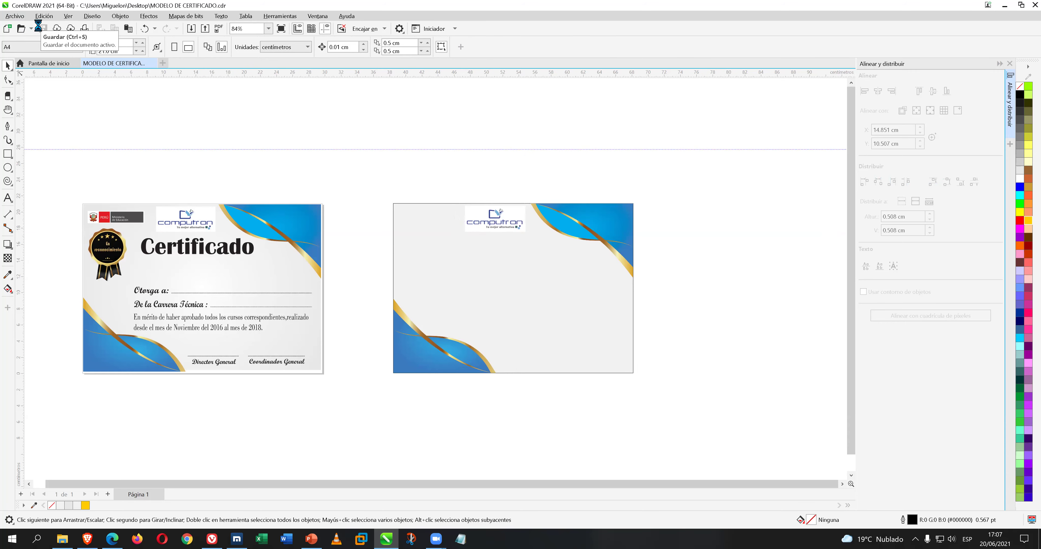
Import Logo_del_Ministerio_de_Educación_del_Perú_-_MINEDU.png and place it at its original size beside the original certificate.
key(ctrl+i)
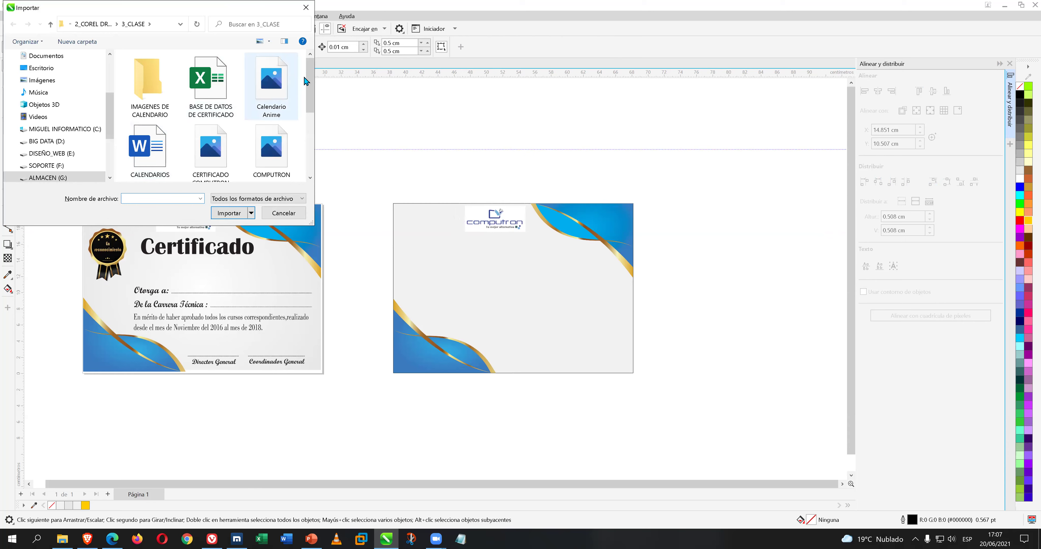
drag(309, 86, 305, 122)
double_click(210, 126)
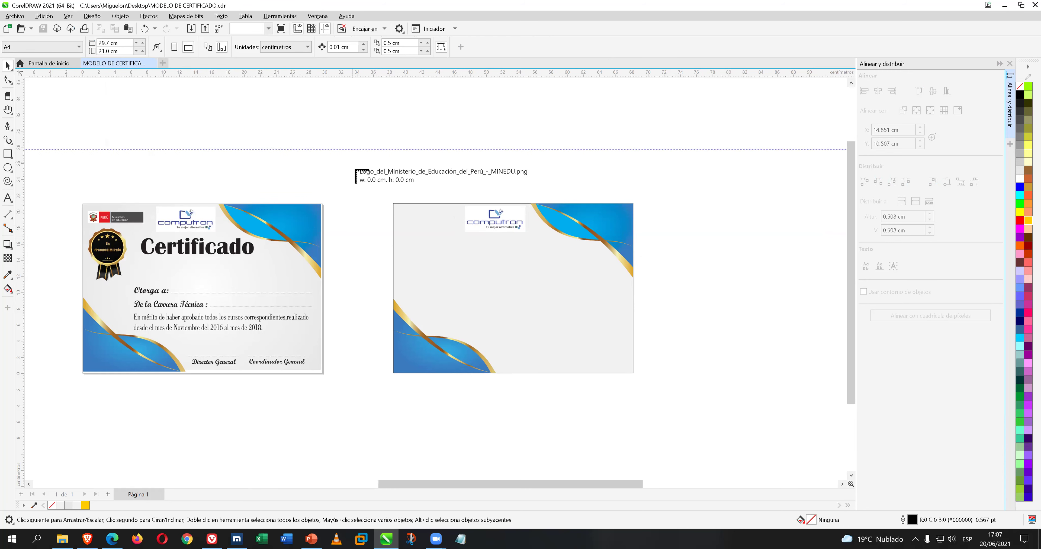
click(352, 164)
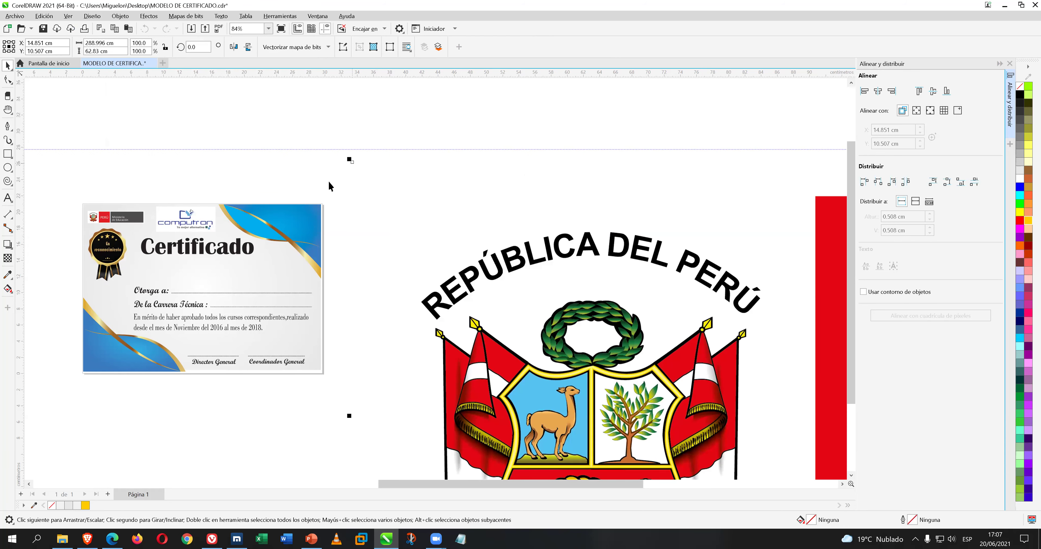
Scale the Ministry of Education logo down proportionally to about 56.4 by 12.3 cm.
scroll(454, 192, down, 1)
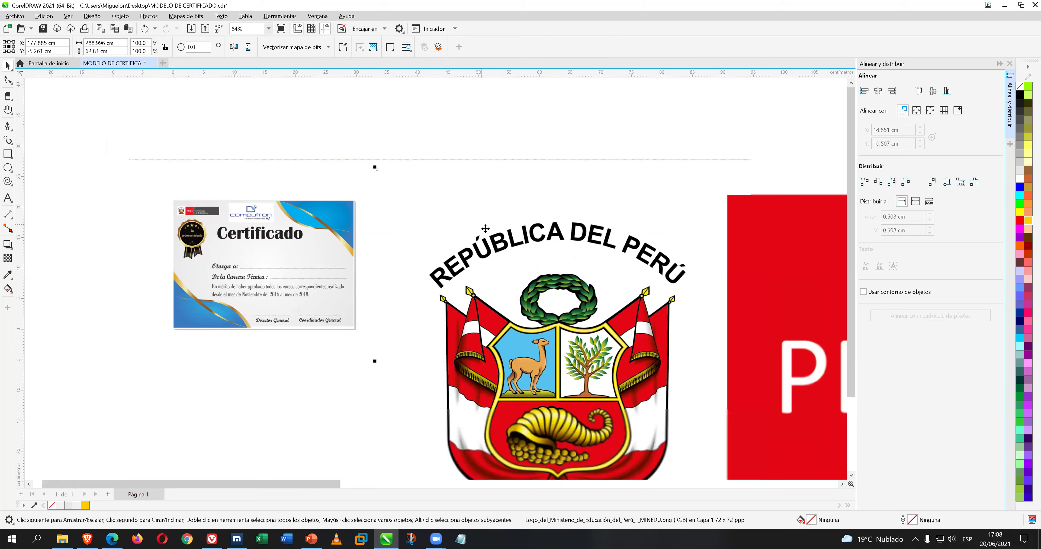
scroll(485, 228, down, 2)
scroll(461, 216, down, 1)
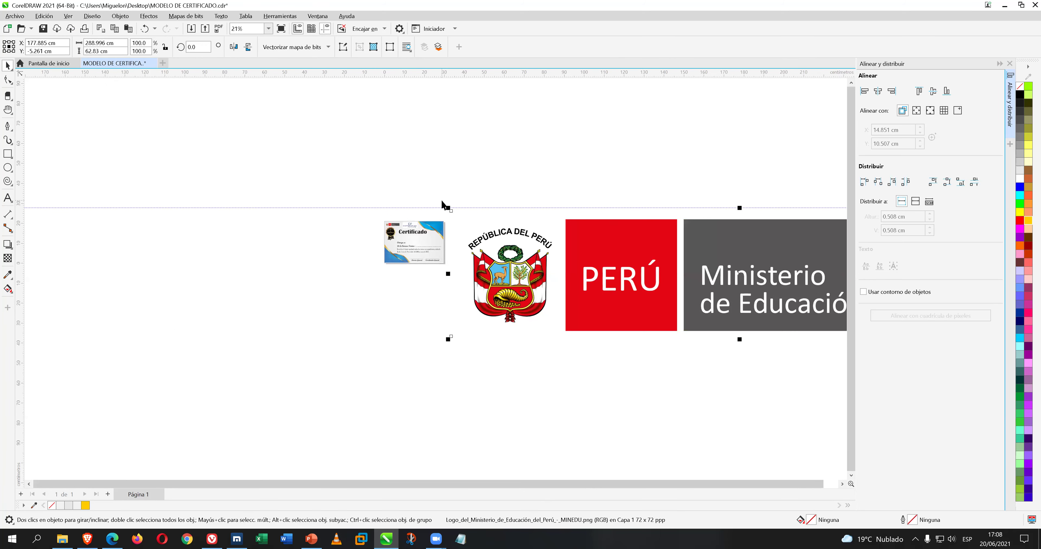
drag(449, 211, 707, 311)
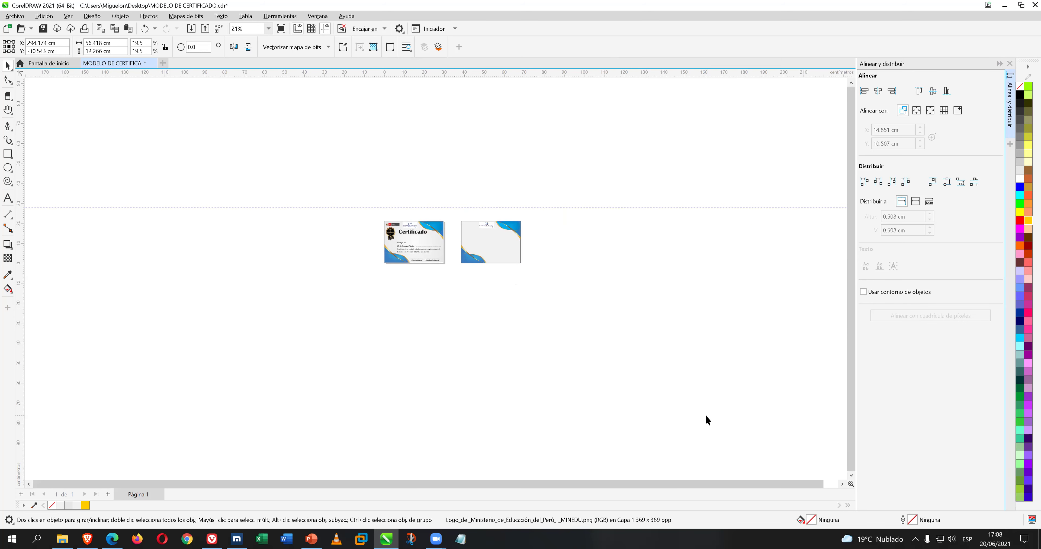
Bring the reduced Ministry logo from the far right of the workspace onto the original certificate.
scroll(705, 418, down, 2)
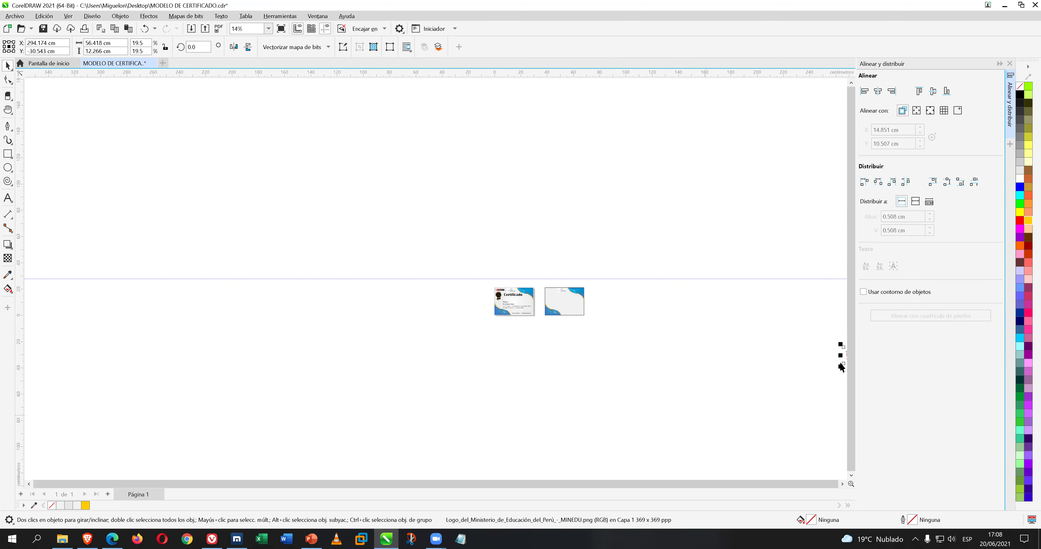
click(707, 364)
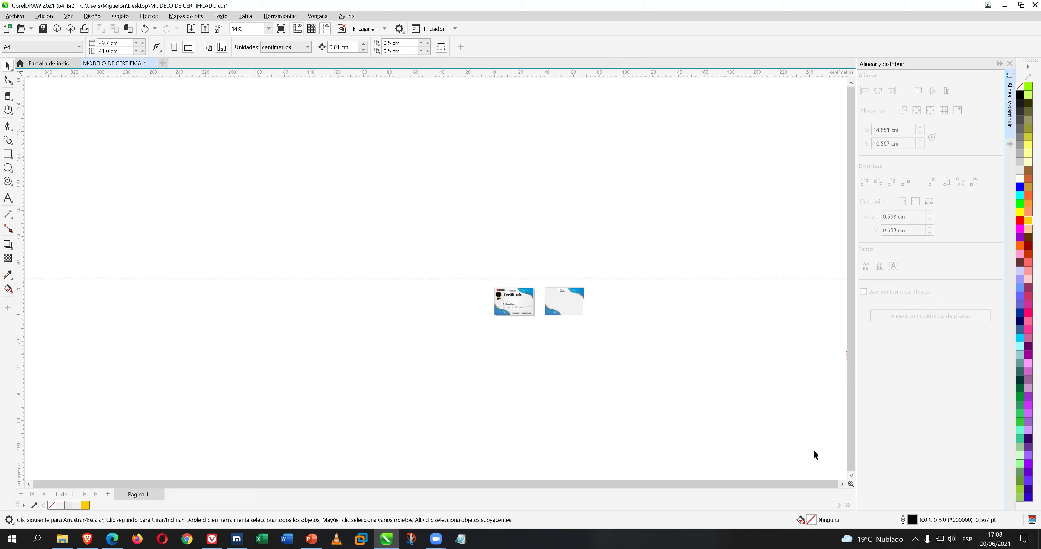
scroll(840, 485, right, 3)
drag(717, 357, 359, 296)
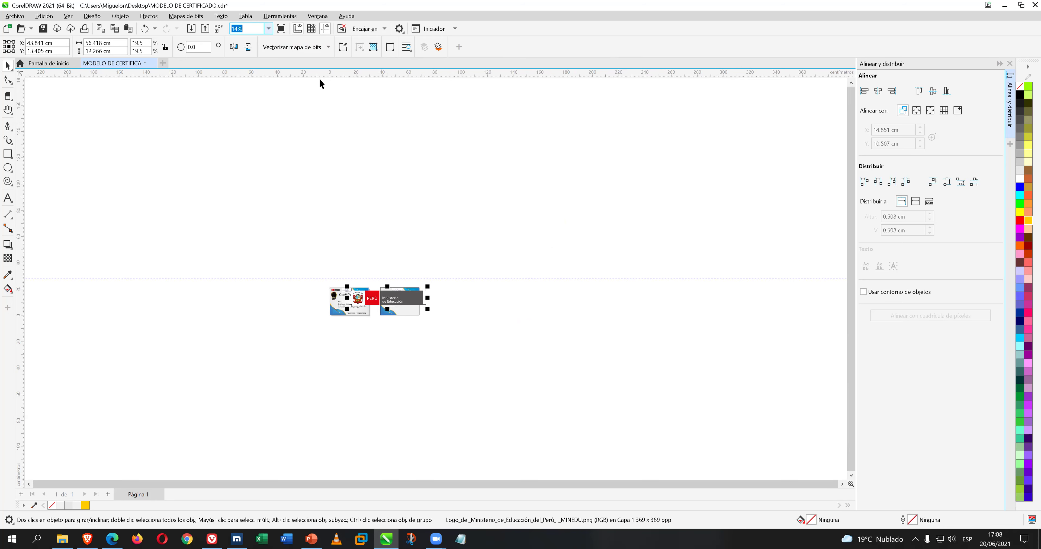
click(268, 28)
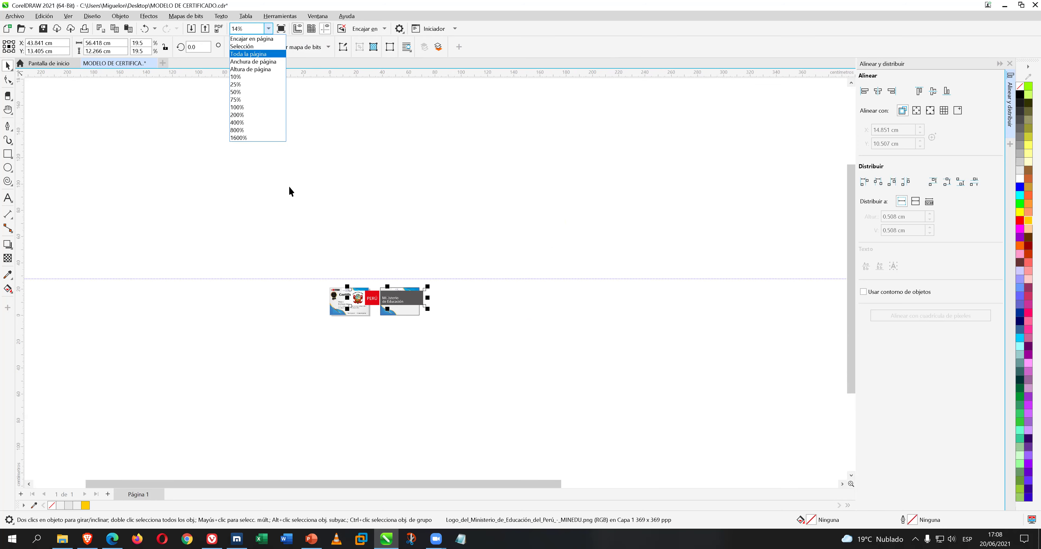
key(Return)
drag(500, 287, 266, 314)
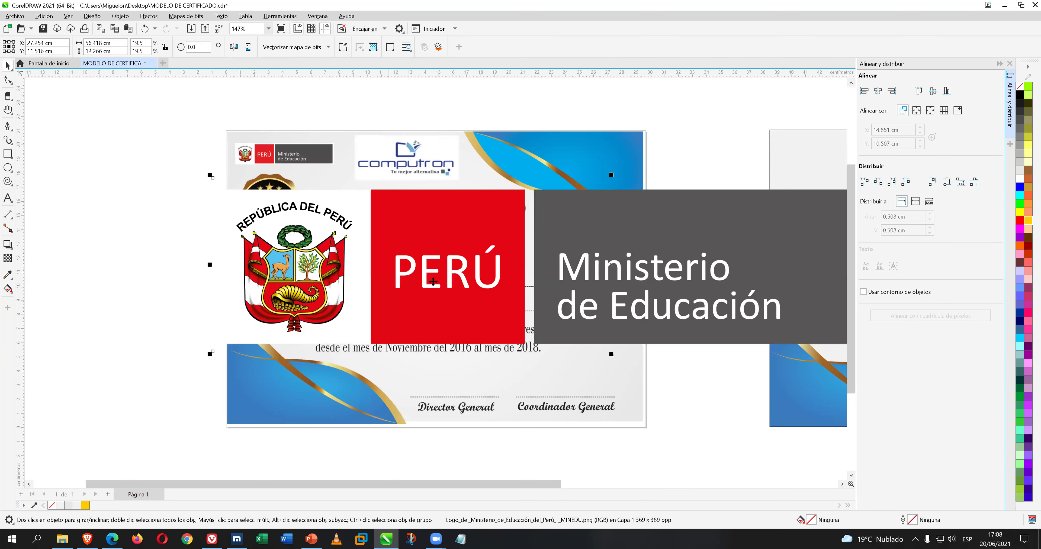
drag(490, 275, 602, 236)
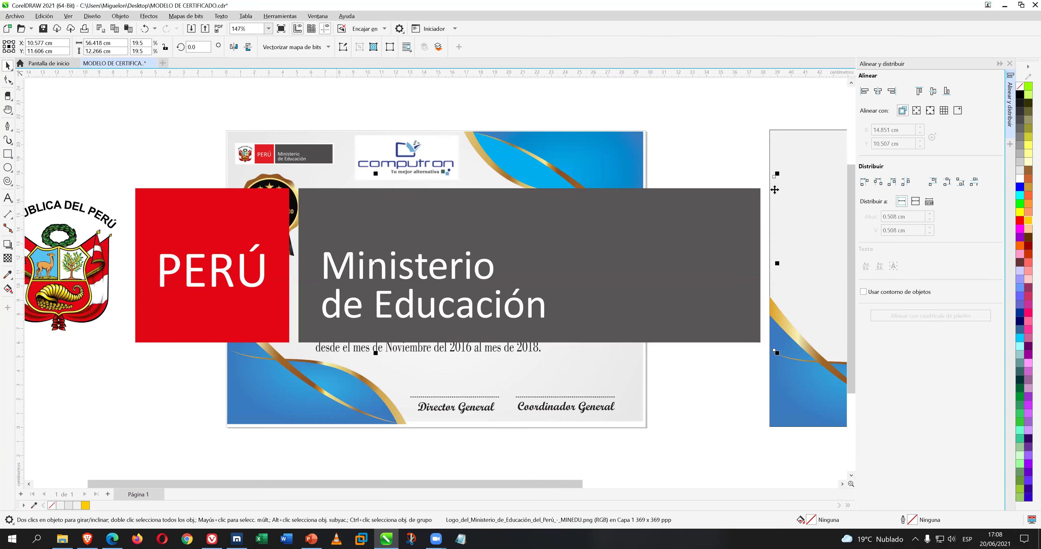
Scale the Ministry logo down to about 7.8 by 1.7 cm and move it to the new certificate's upper-left corner.
drag(775, 177, 241, 290)
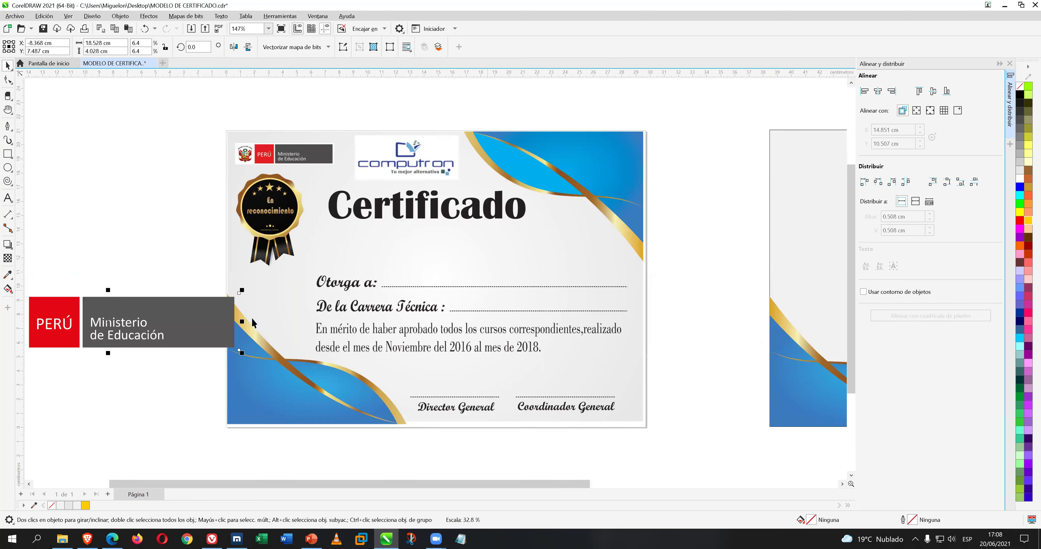
drag(178, 312, 518, 245)
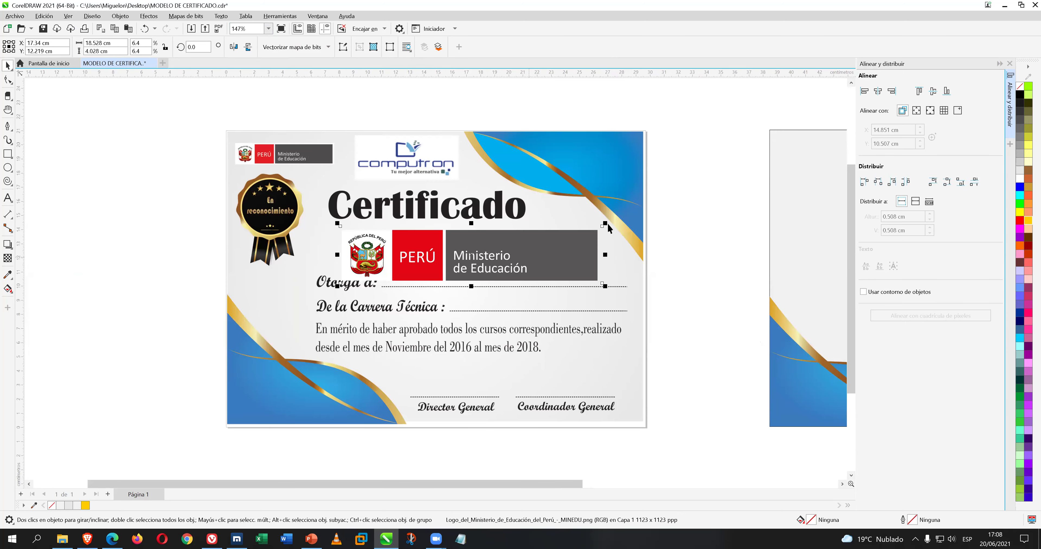
drag(608, 227, 532, 255)
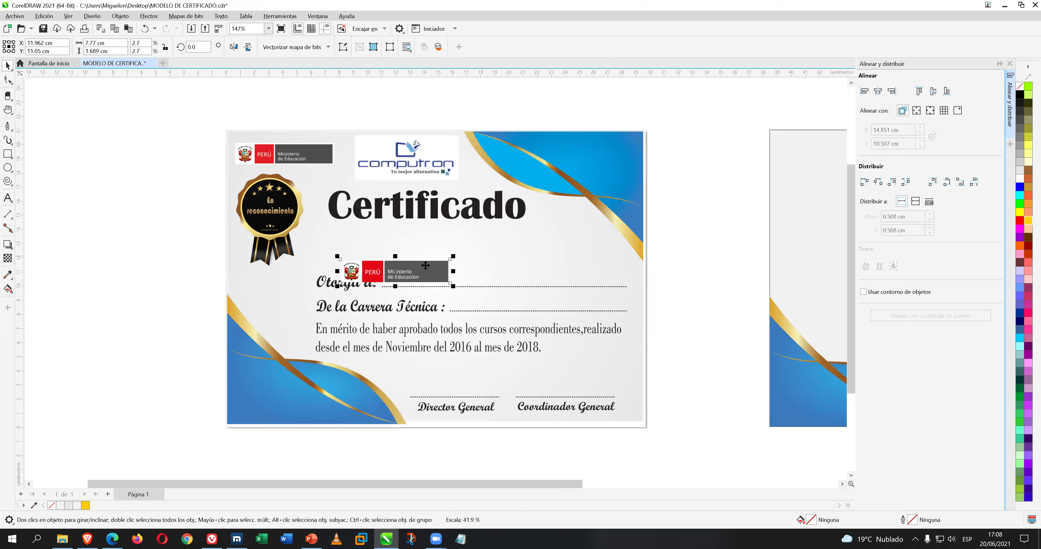
drag(425, 279, 824, 158)
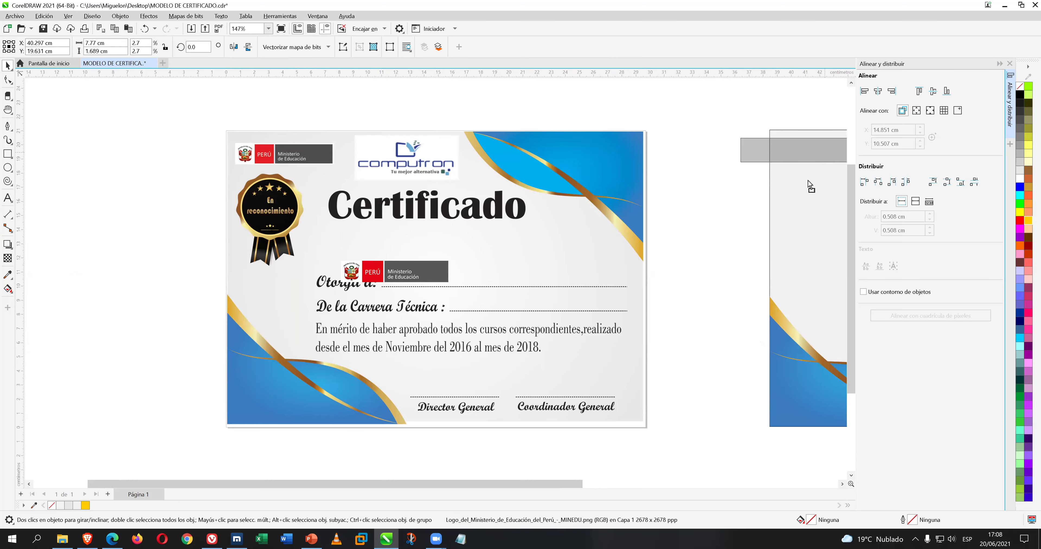
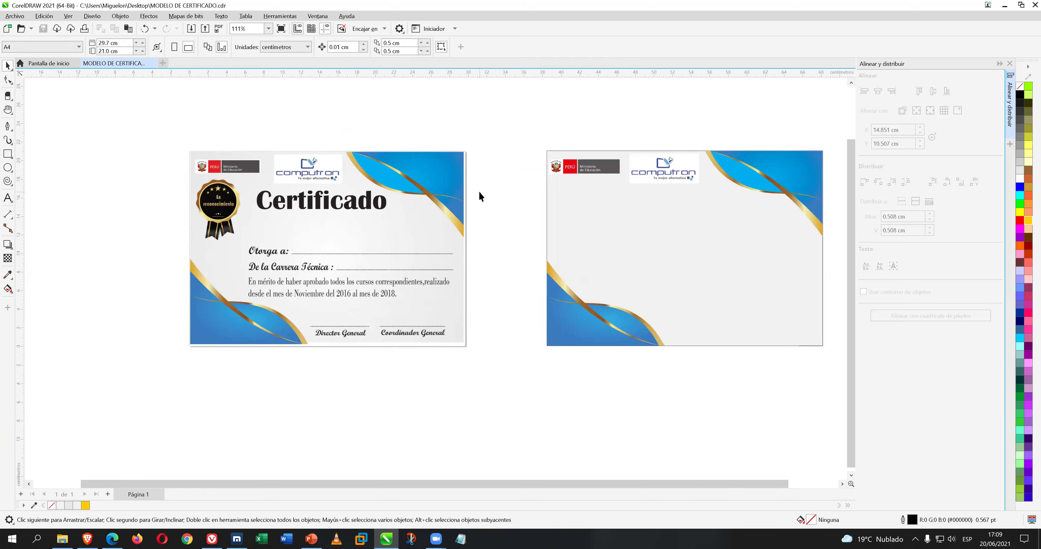
Group the three selected background objects of the new certificate, and deselect the group.
scroll(464, 199, up, 2)
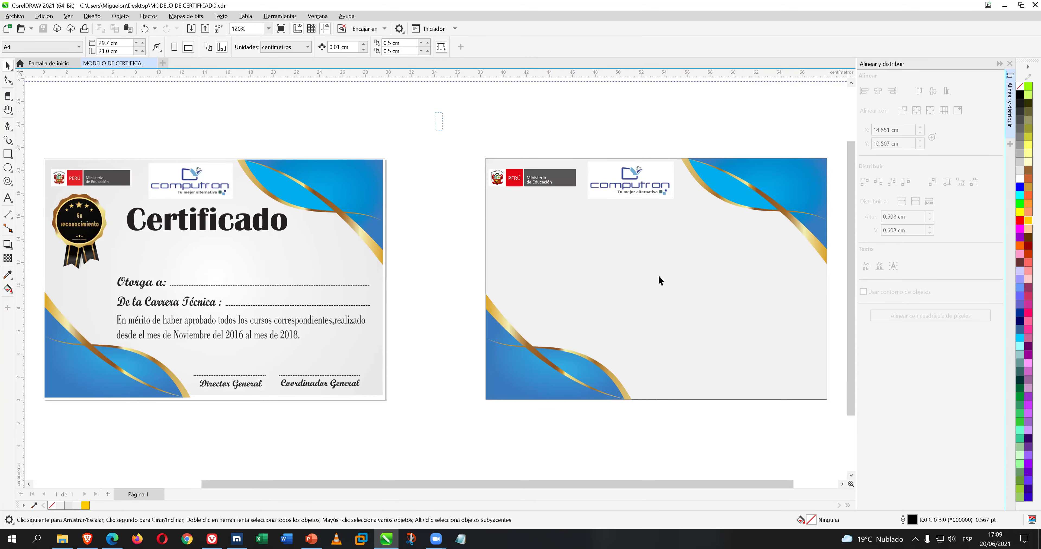
scroll(872, 398, right, 3)
click(630, 298)
right_click(630, 298)
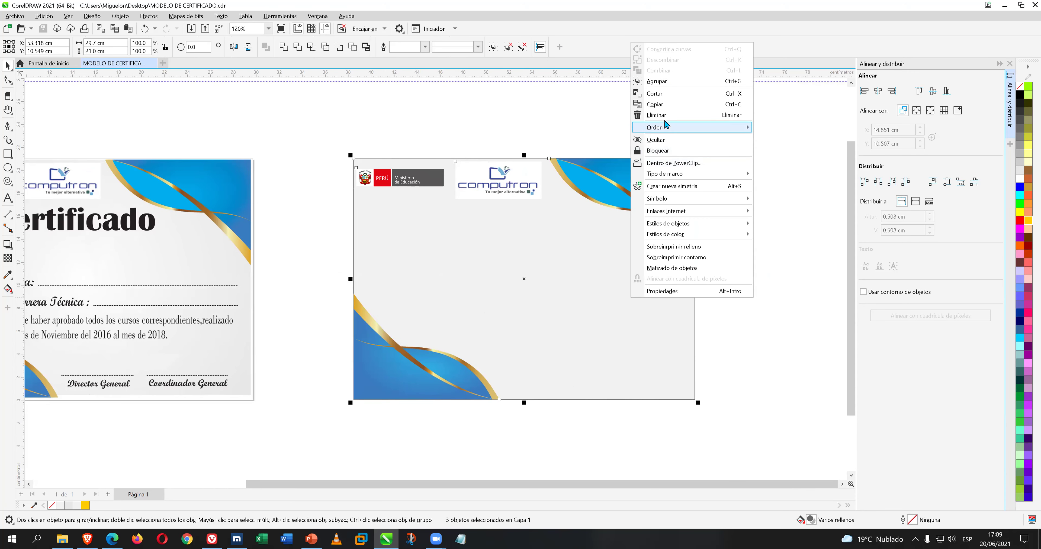
click(669, 86)
drag(580, 480, 506, 487)
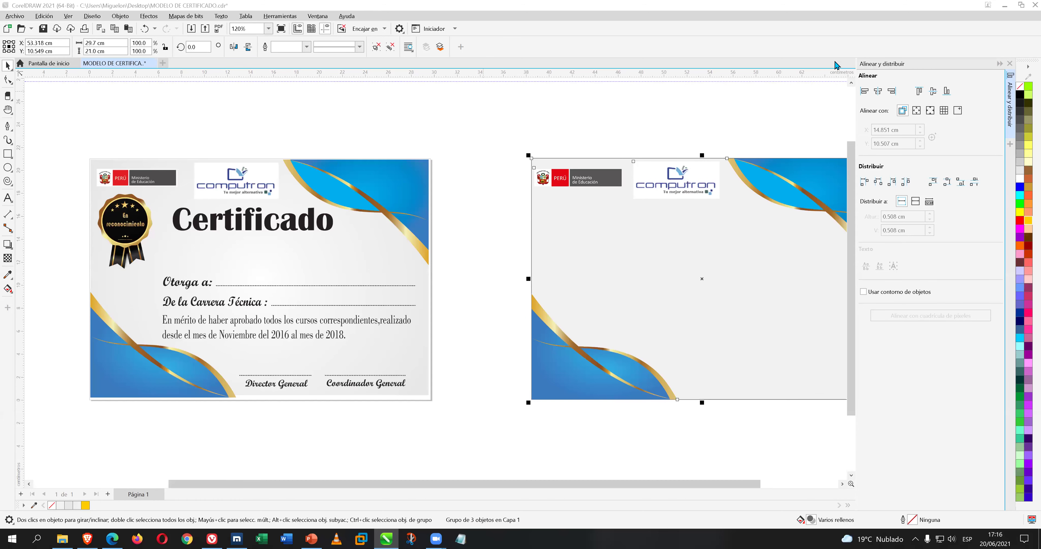
click(688, 108)
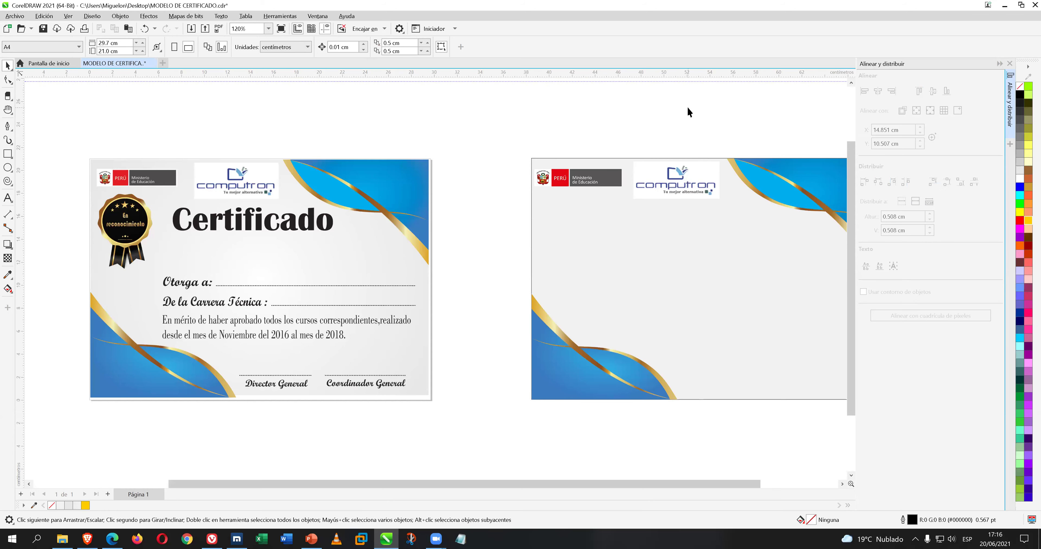
Copy the RECOMENDACION image from the Escritorio folder into the 3_CLASE folder while choosing a file to import.
key(ctrl+i)
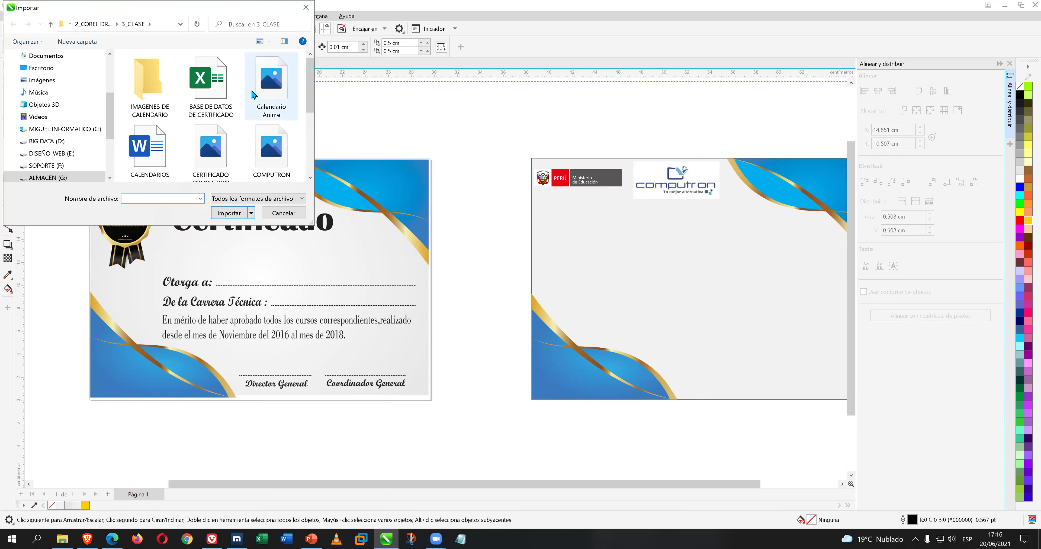
click(52, 68)
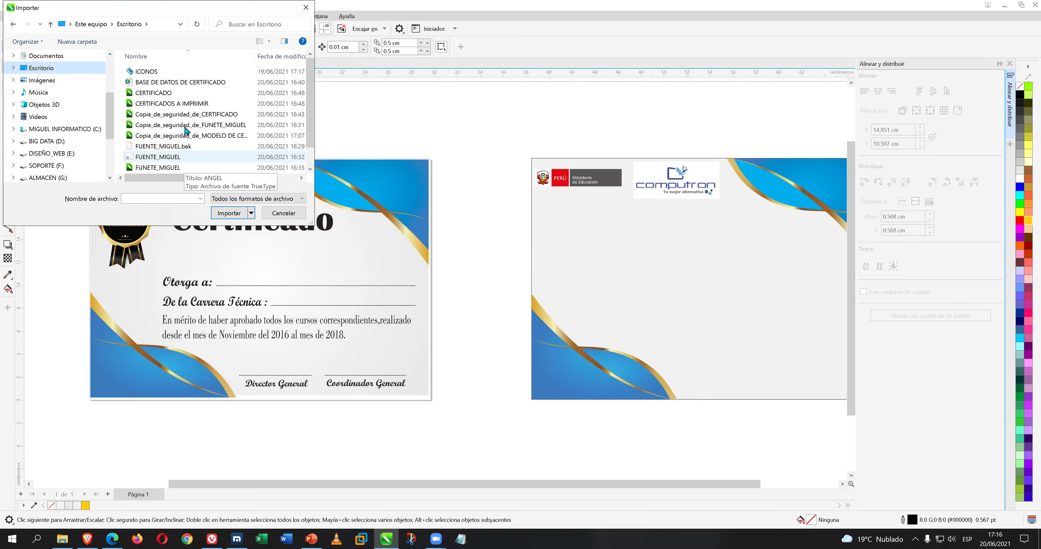
scroll(190, 103, down, 1)
click(183, 169)
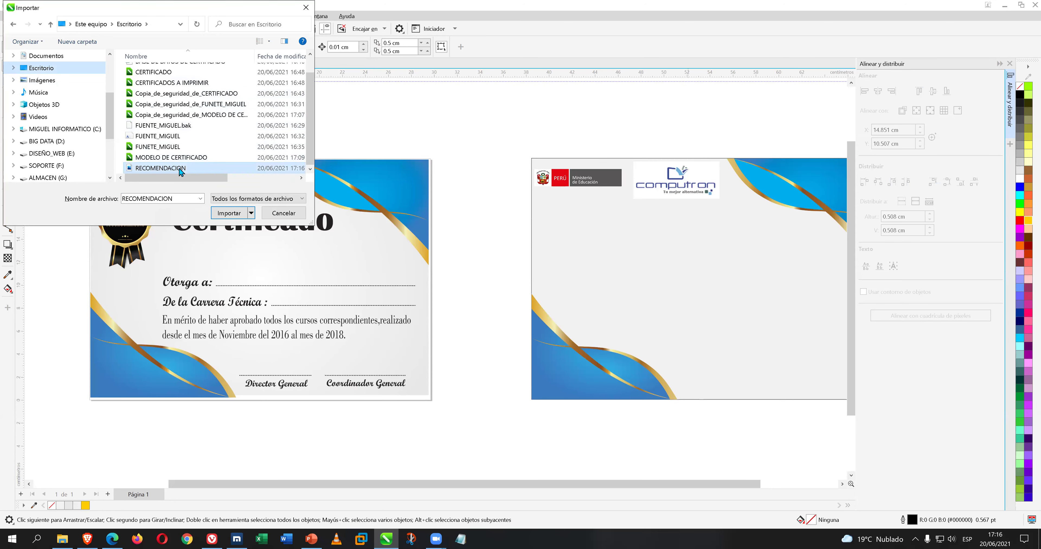
right_click(179, 168)
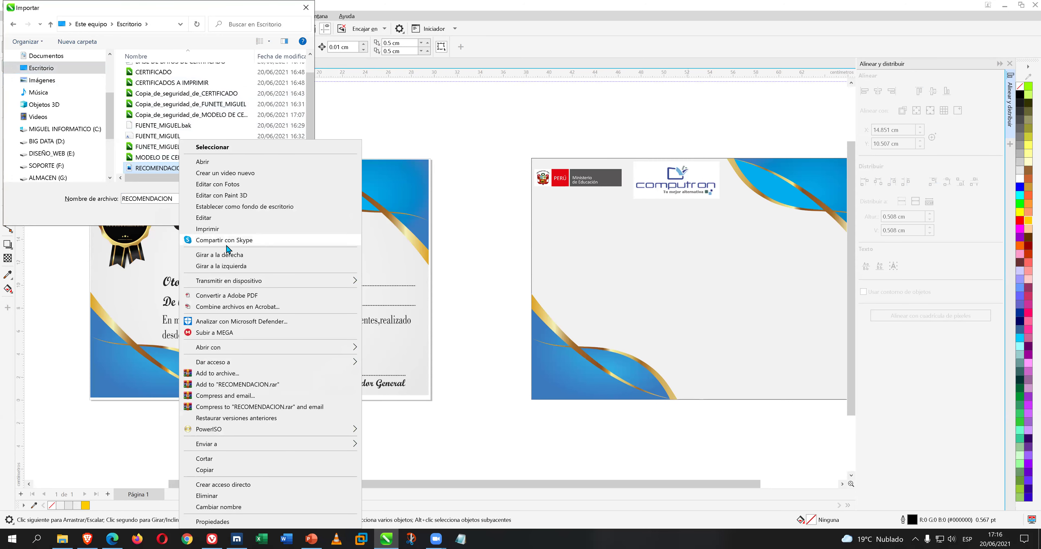
click(229, 469)
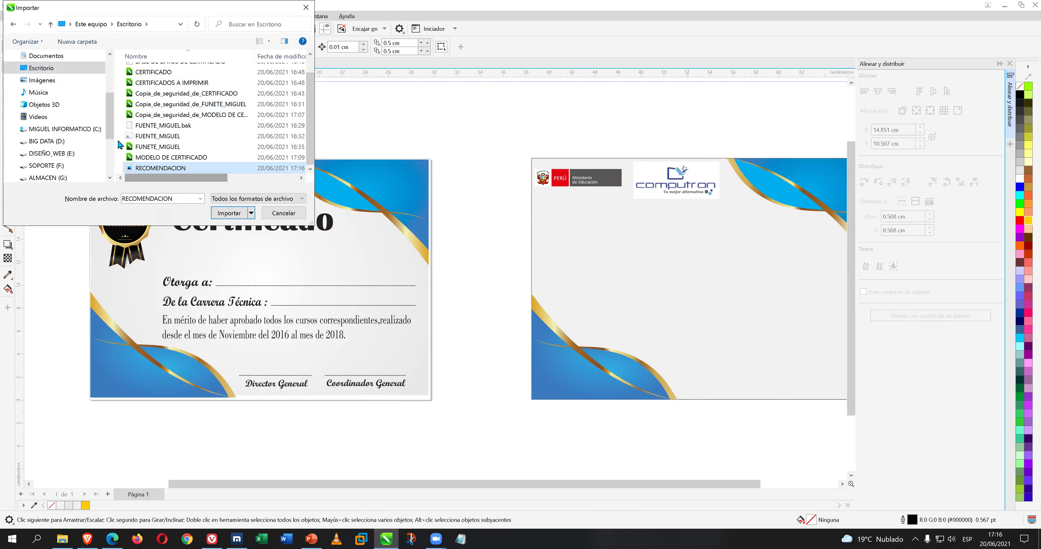
click(14, 25)
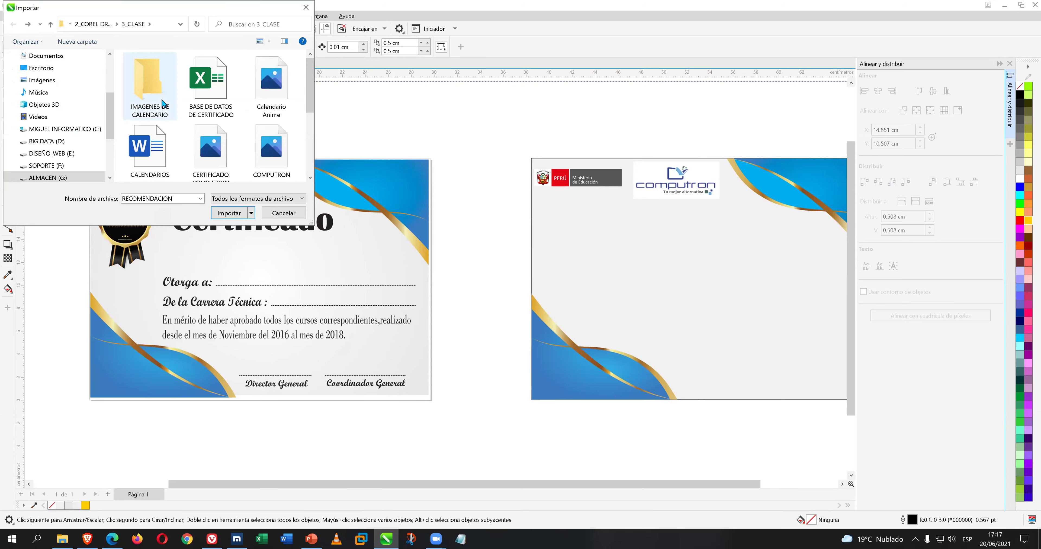
right_click(179, 130)
click(204, 197)
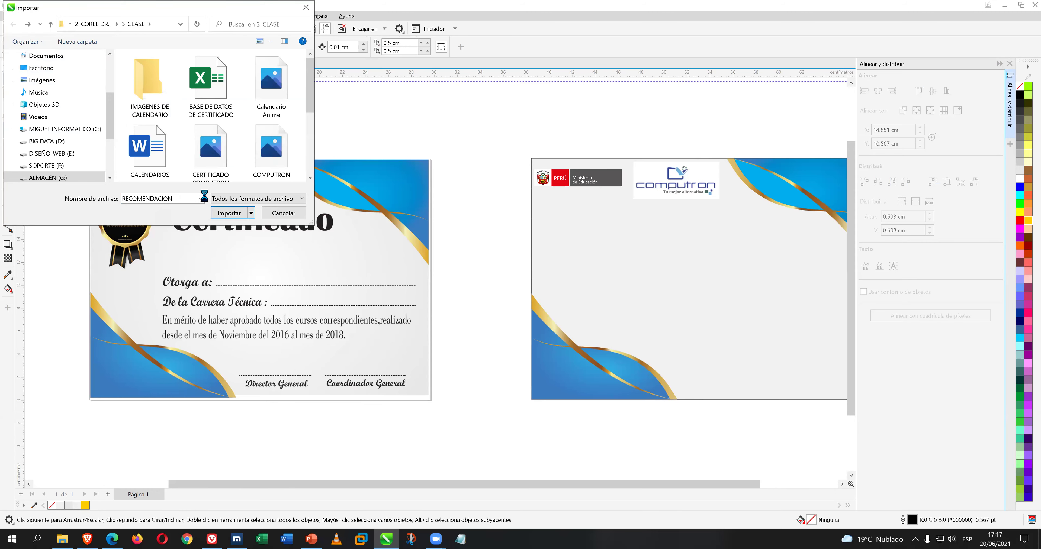
Import the RECOMENDACION image at its original size and place it between the two certificates.
click(236, 217)
click(472, 139)
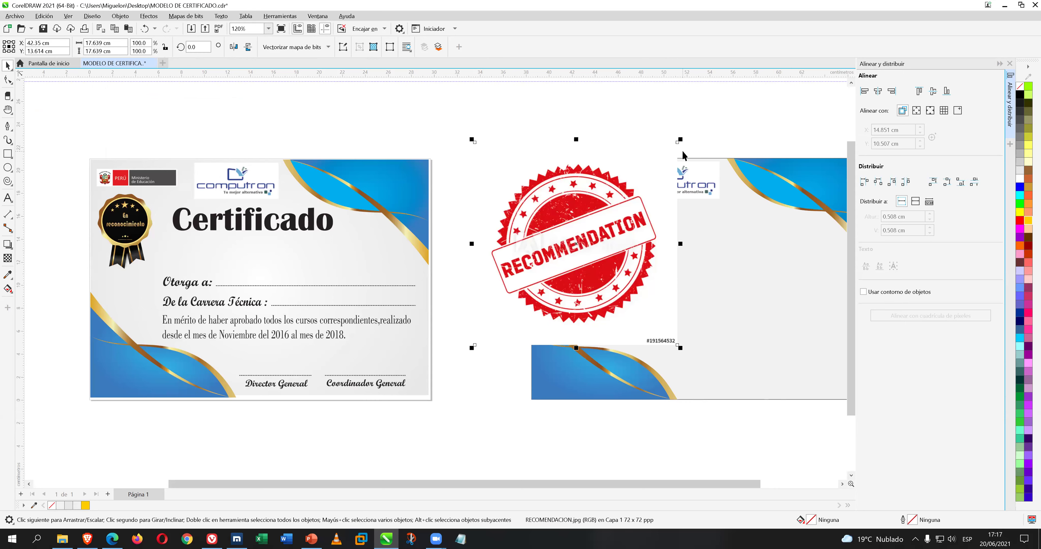
drag(559, 164, 541, 142)
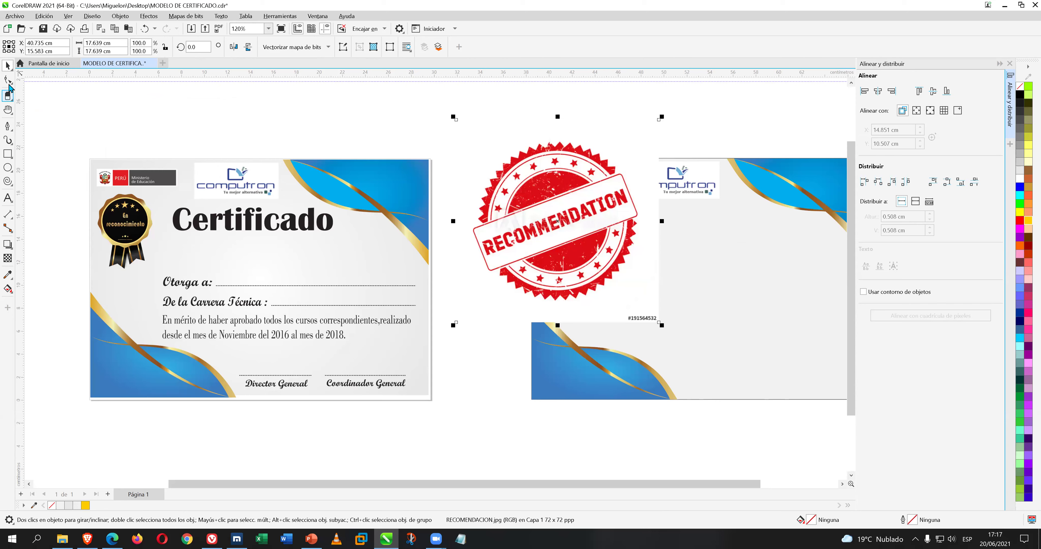
click(11, 97)
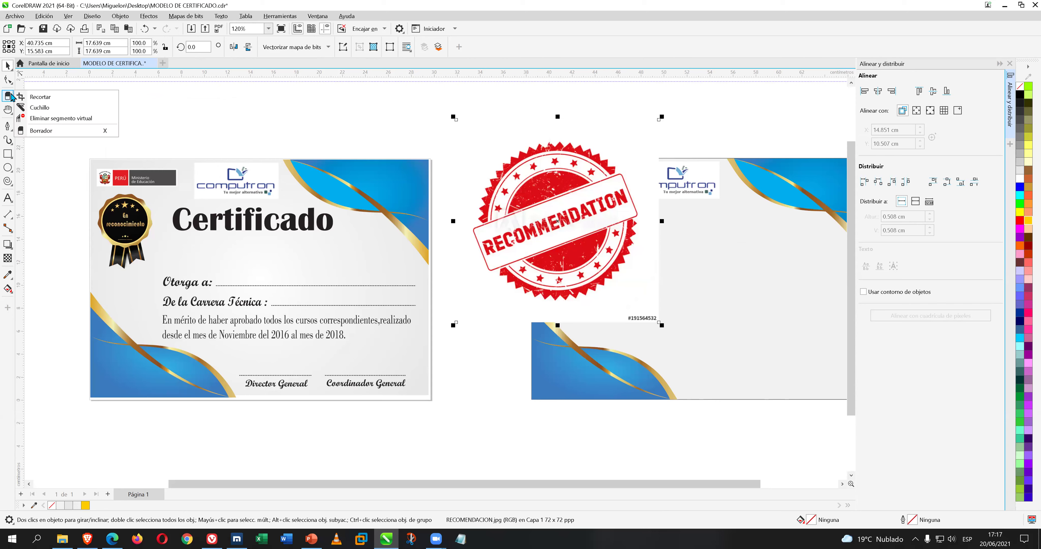
click(43, 98)
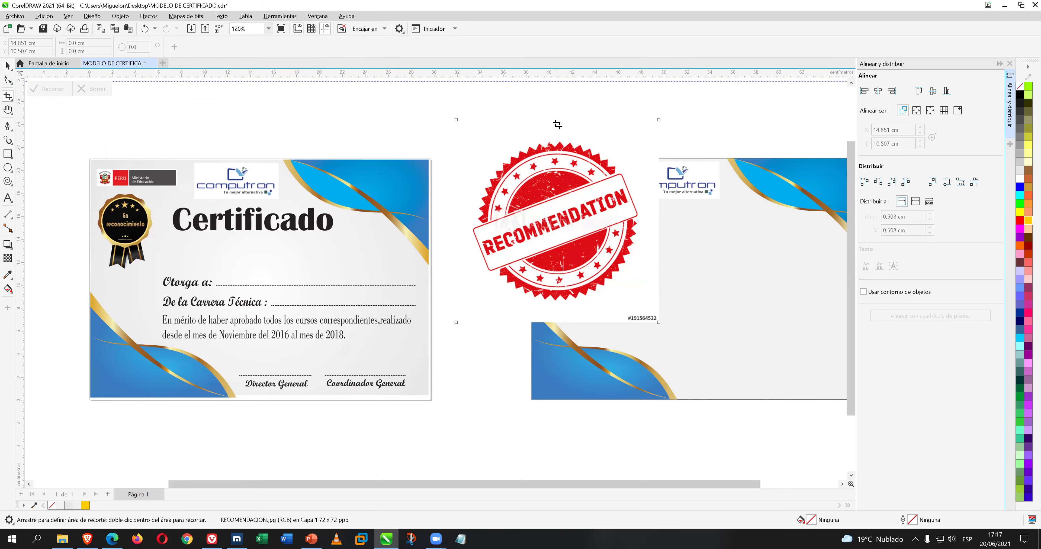
drag(559, 120, 563, 132)
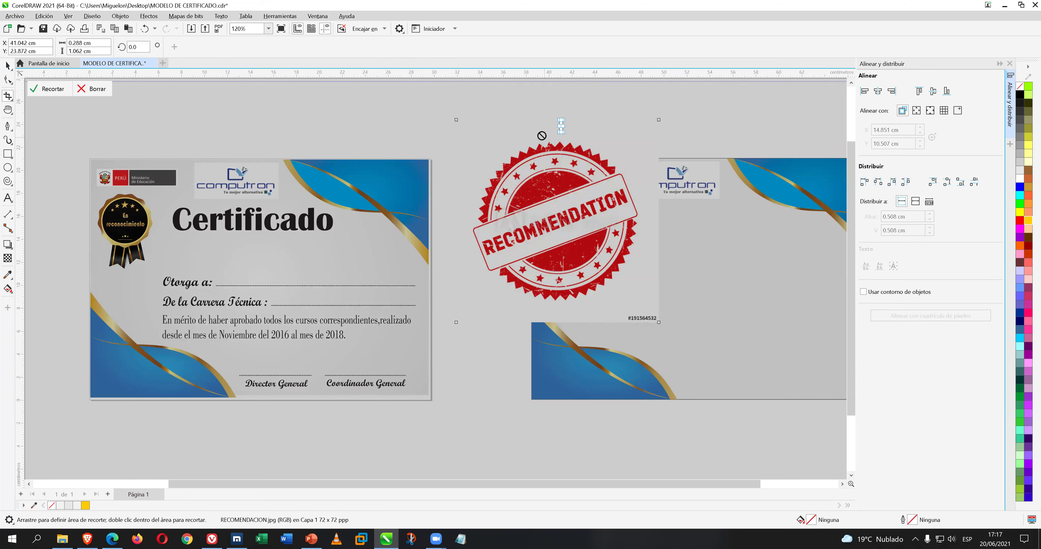
key(Escape)
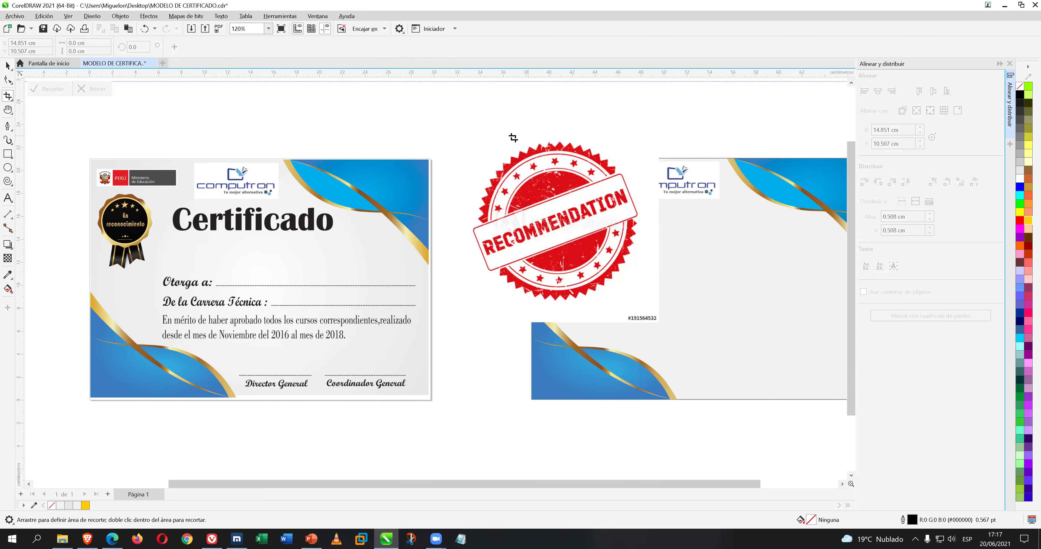
Move the RECOMMENDATION stamp image to the empty area below the two certificates.
click(8, 66)
scroll(549, 185, down, 1)
scroll(548, 186, down, 1)
drag(549, 185, 457, 380)
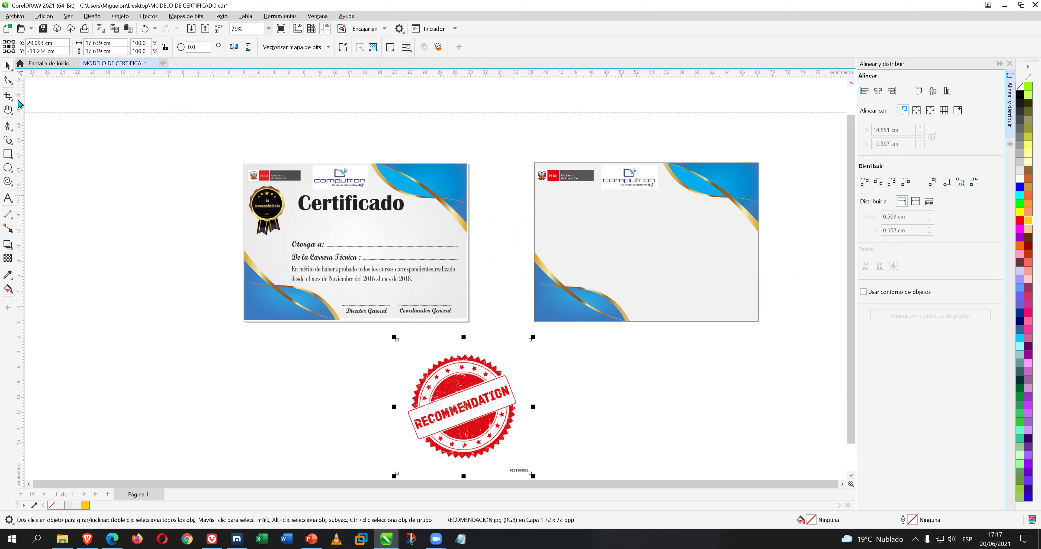
Crop the RECOMMENDATION image tightly around the seal, to about 14.9 × 14.3 cm.
click(404, 350)
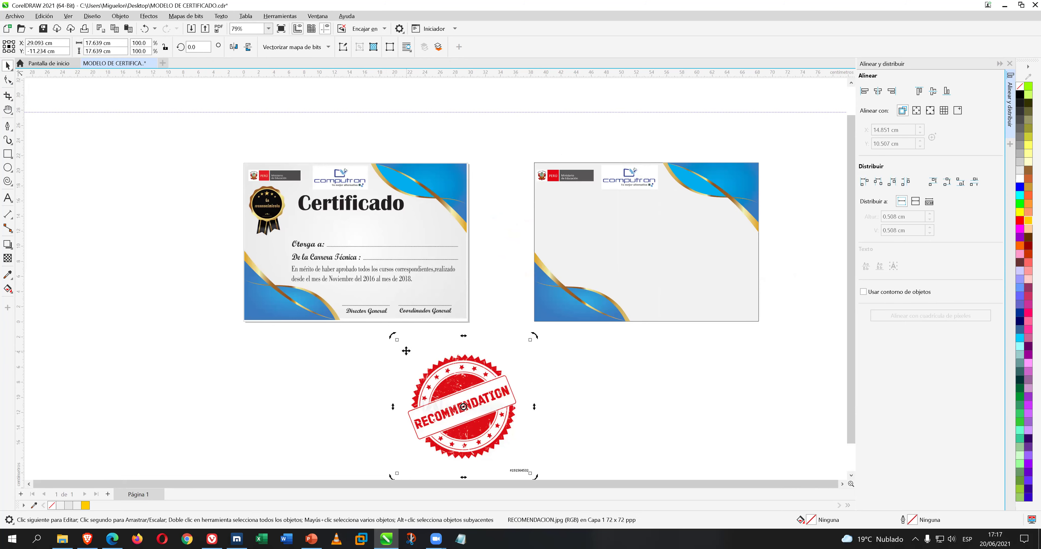
click(8, 96)
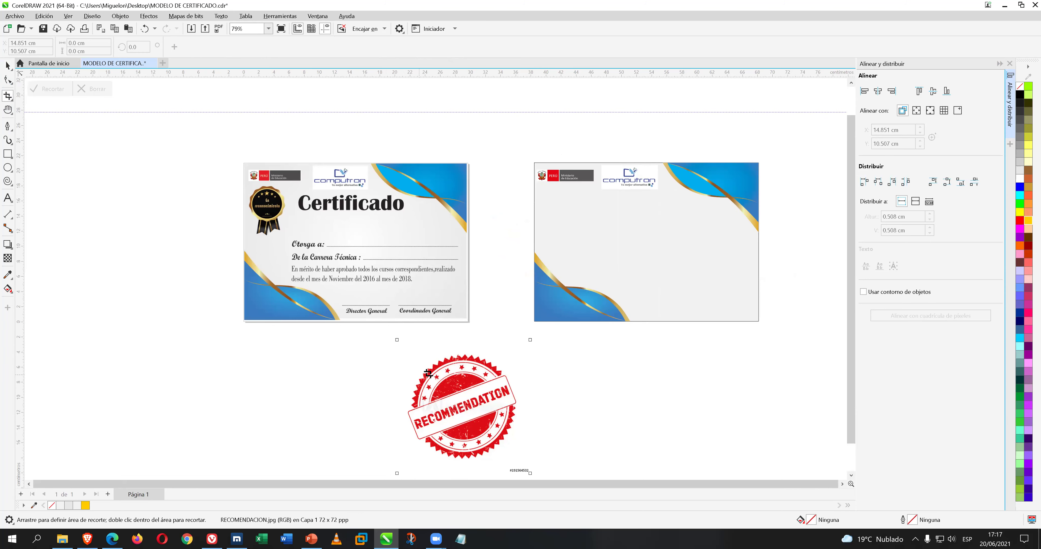
drag(403, 353, 519, 461)
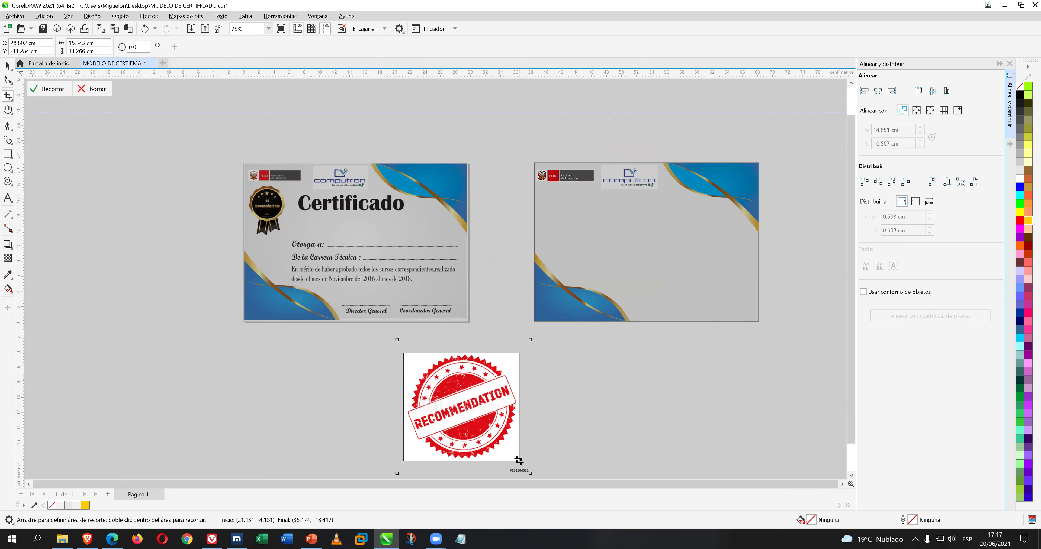
drag(519, 461, 519, 461)
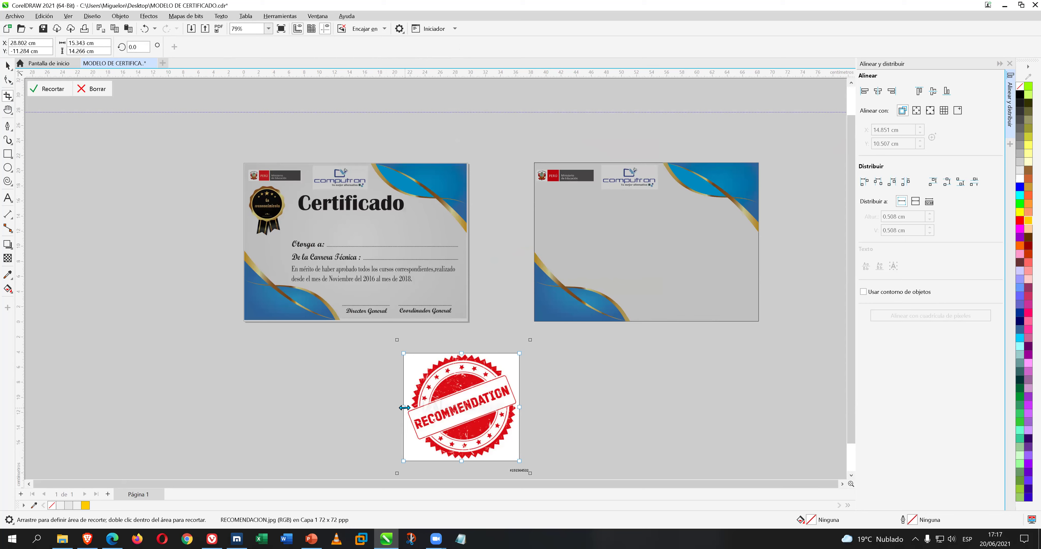
drag(406, 407, 407, 407)
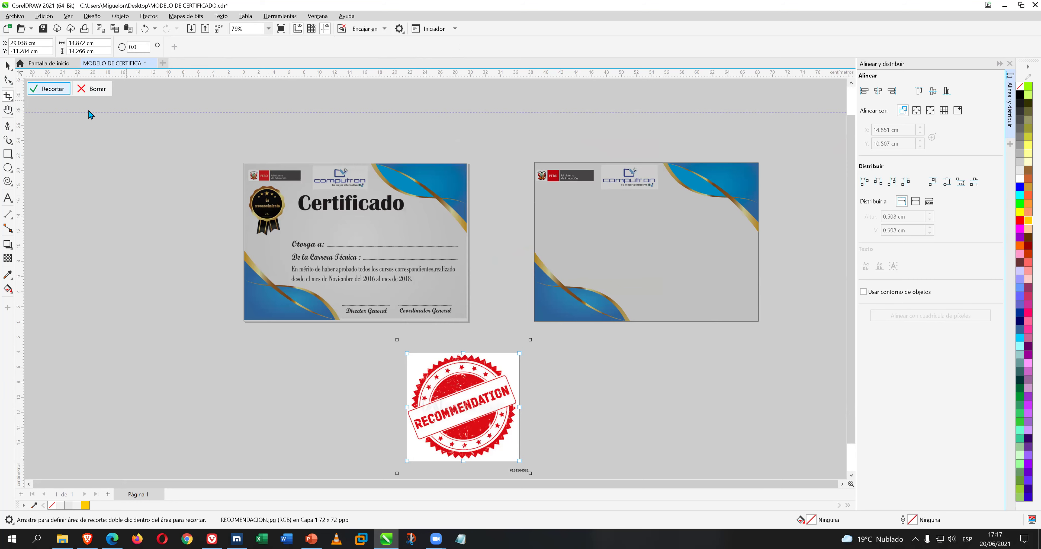
key(Return)
Move the cropped RECOMMENDATION seal onto the new certificate, scale it to 57%, and place it below the Ministry of Education logo.
click(5, 64)
drag(461, 359, 569, 203)
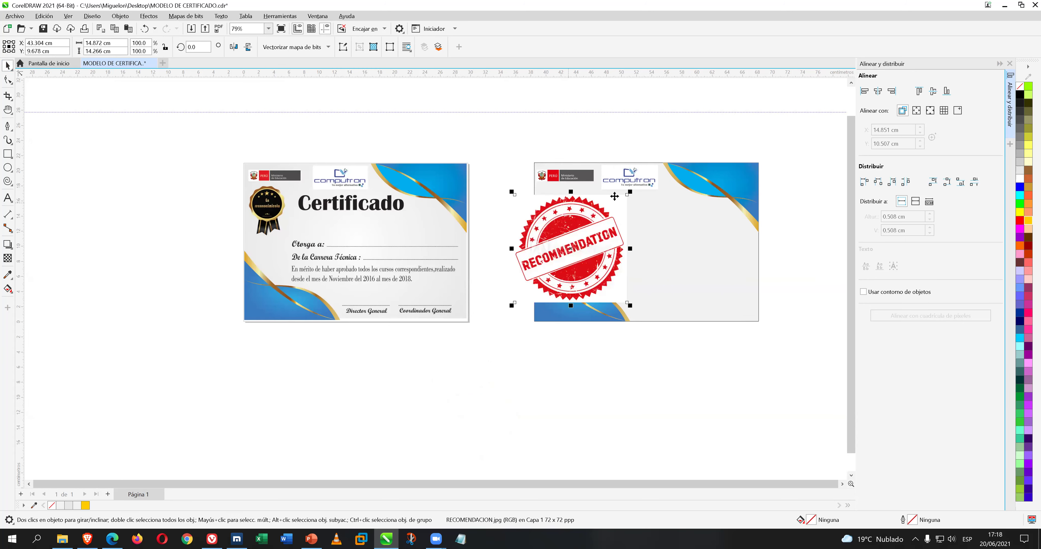
drag(630, 193, 602, 193)
drag(540, 229, 542, 225)
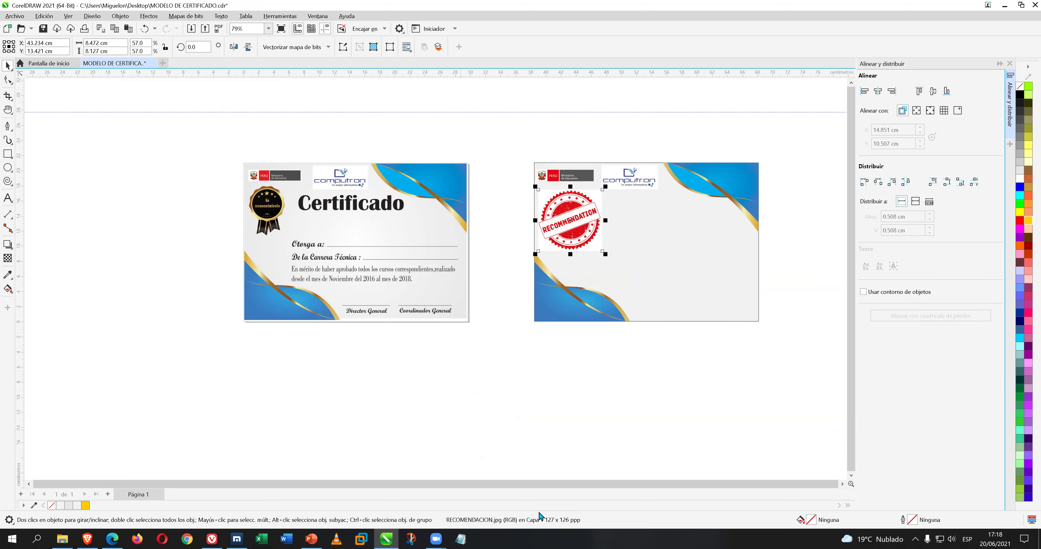
Find and launch Adobe Photoshop 2021.
click(537, 538)
key(super)
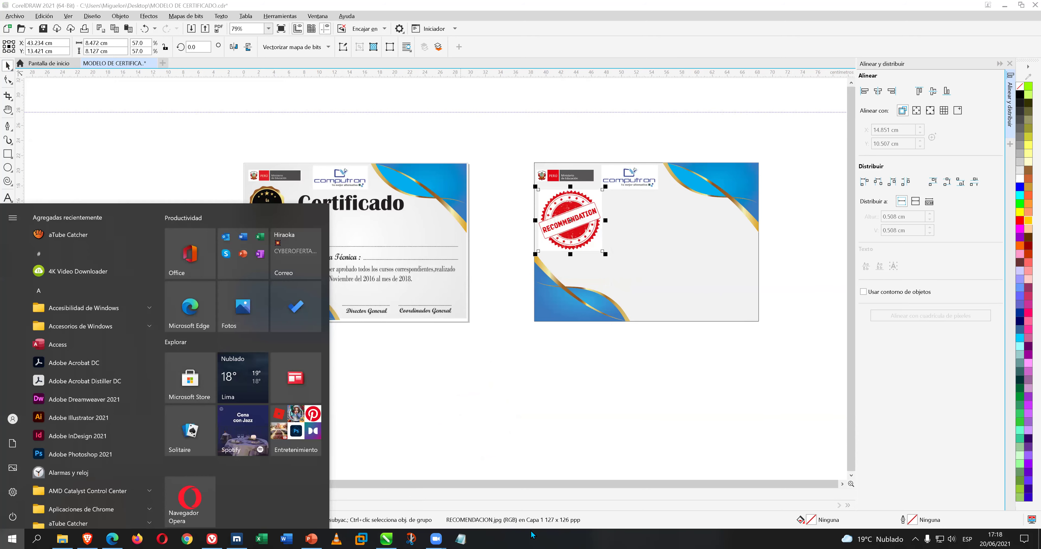
text(P)
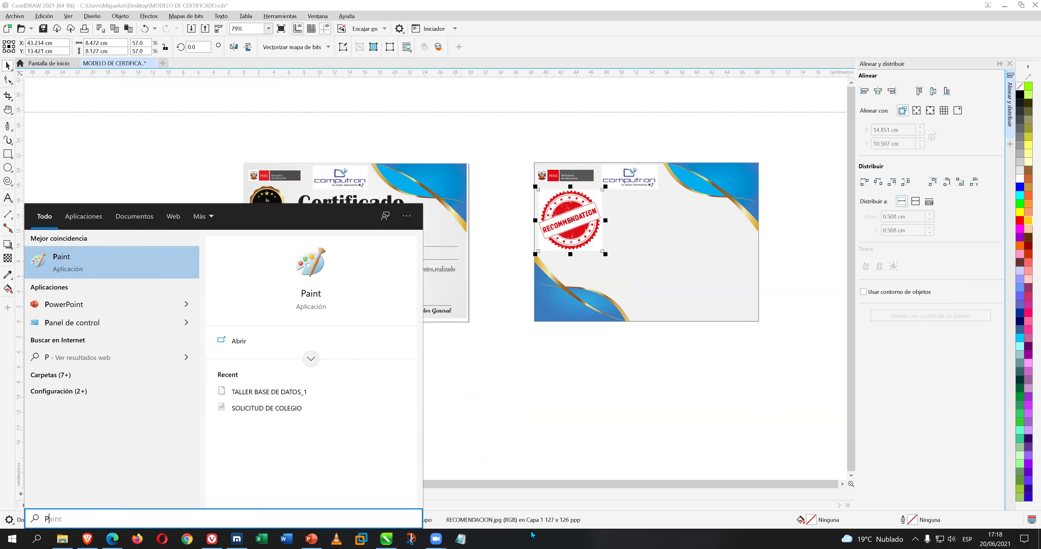
text(H)
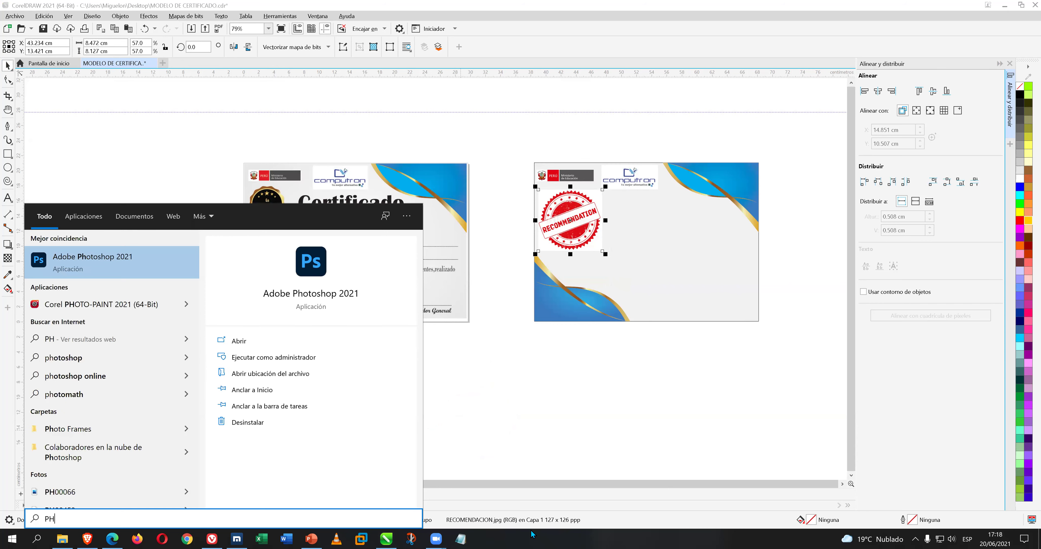
key(Escape)
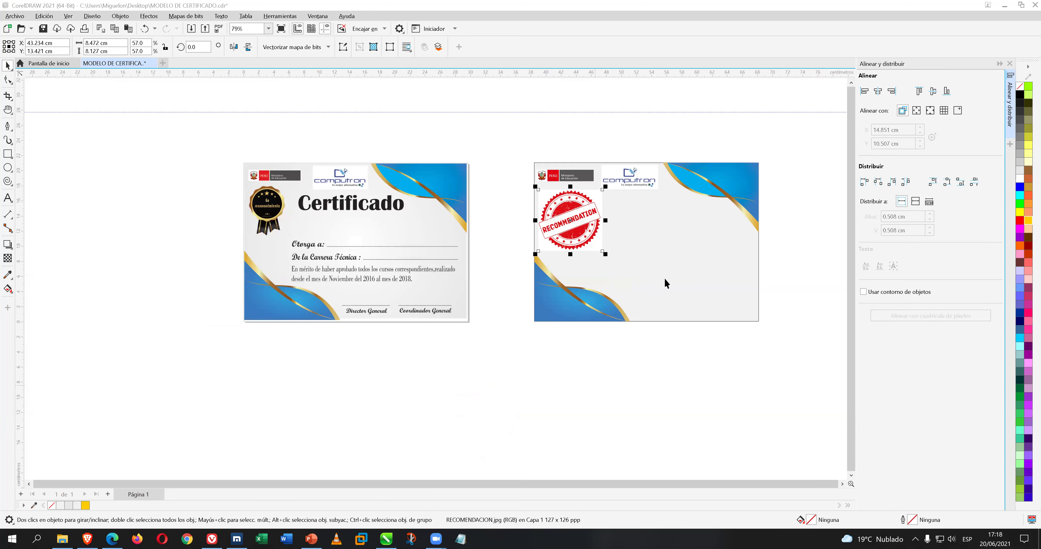
Delete the RECOMMENDATION seal from the new certificate and switch to Photoshop.
right_click(574, 226)
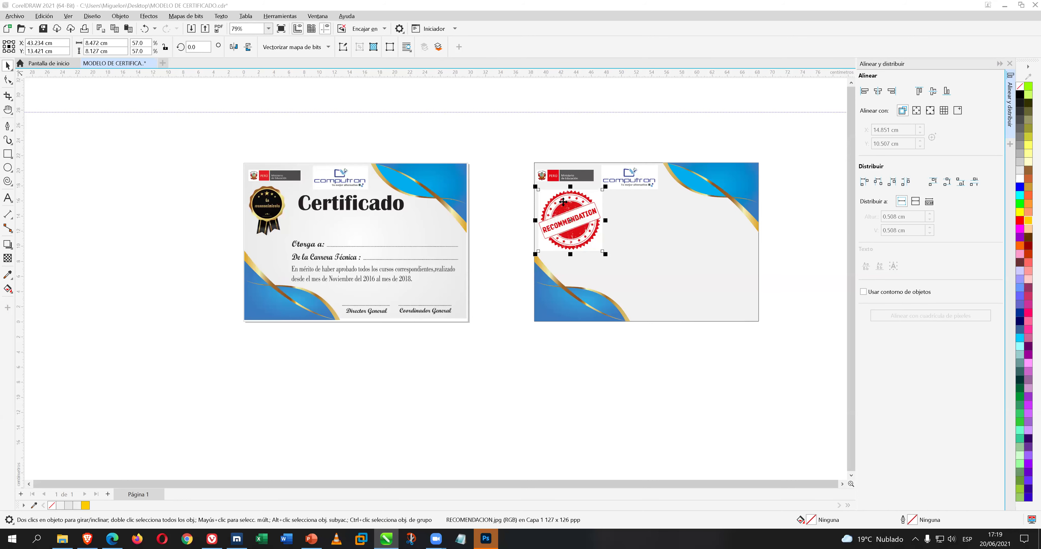
key(Delete)
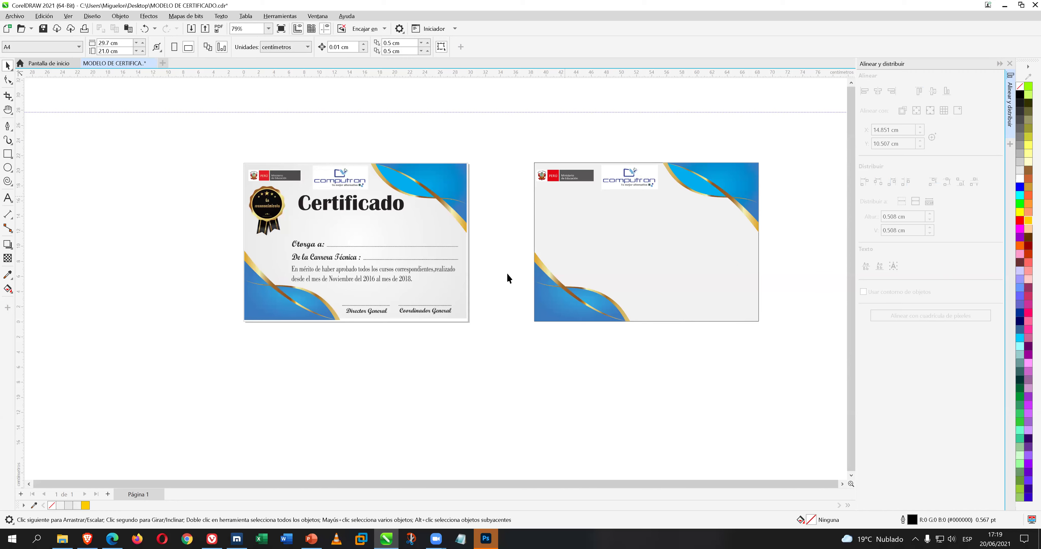
click(486, 539)
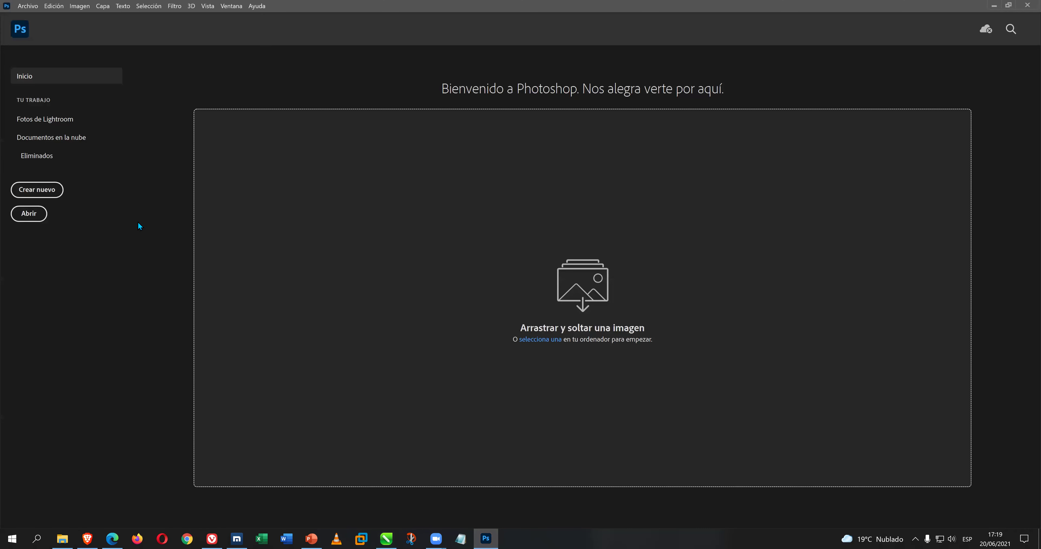
Open the RECOMENDACION image from the Escritorio folder without color management and unlock its background layer.
click(28, 6)
click(39, 26)
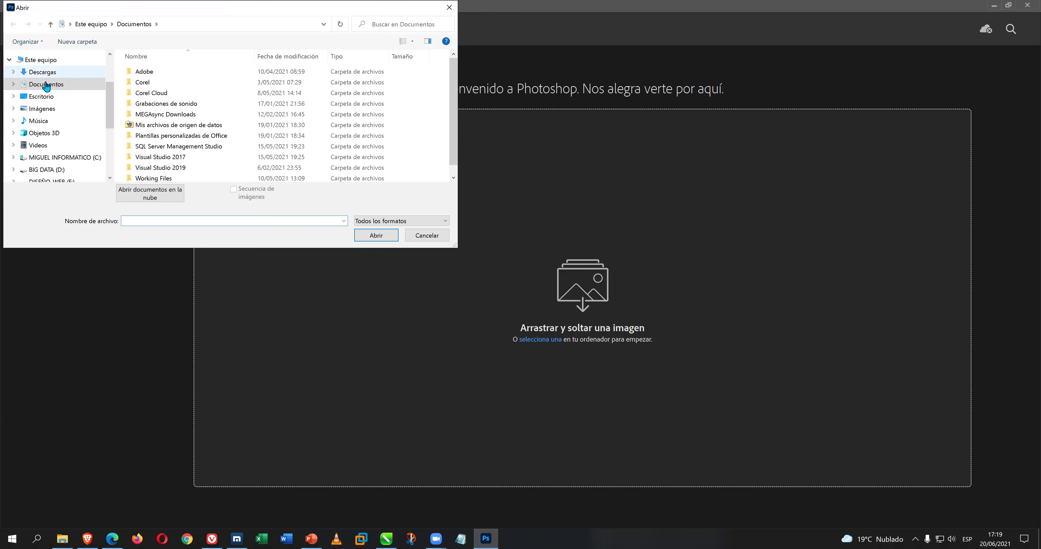
click(47, 97)
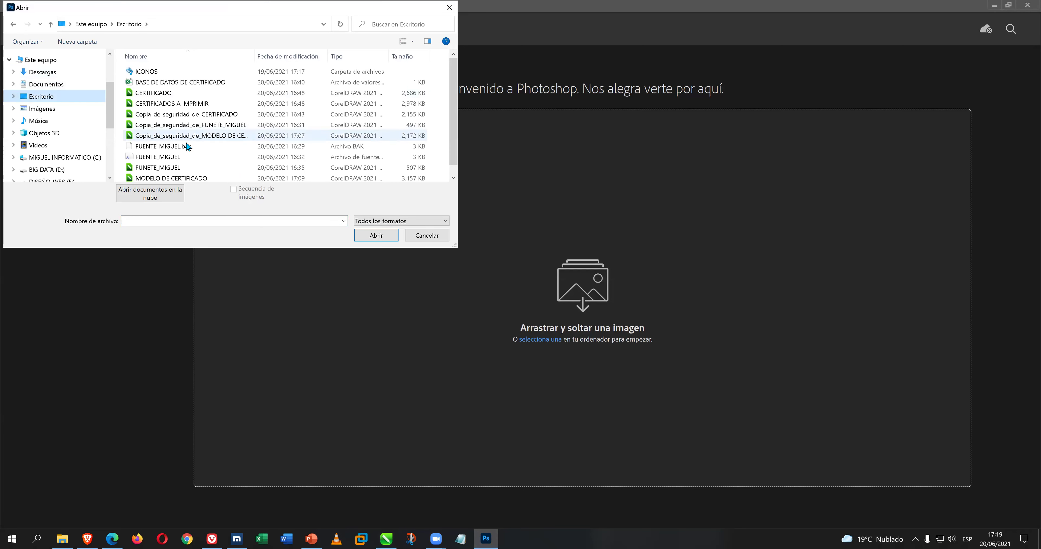
scroll(235, 166, down, 1)
double_click(190, 178)
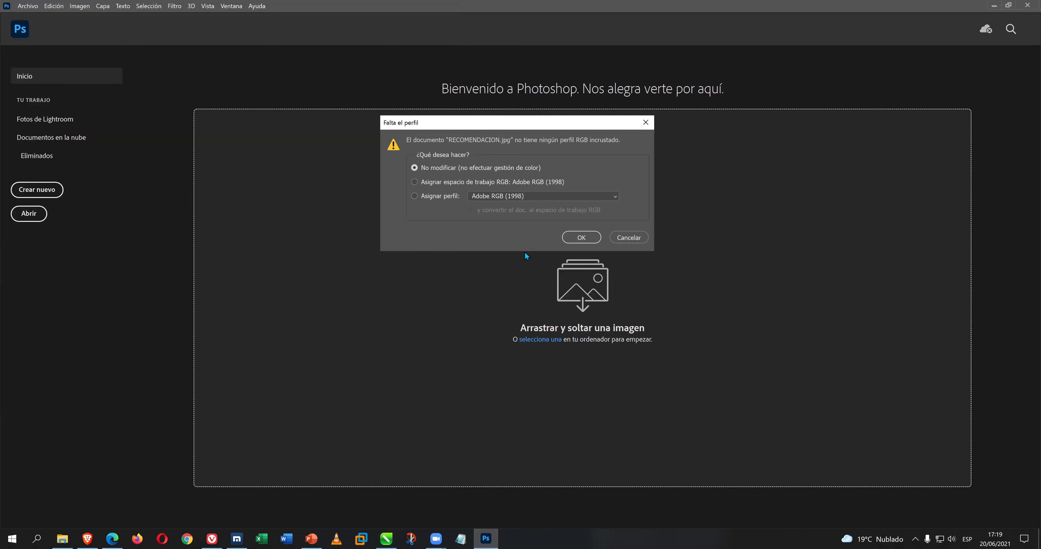
click(570, 233)
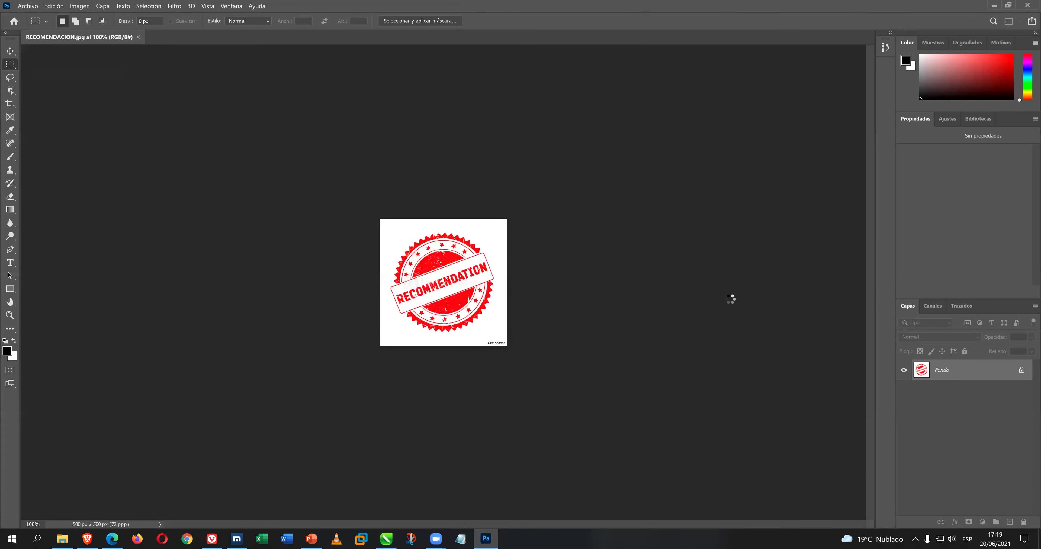
click(1023, 370)
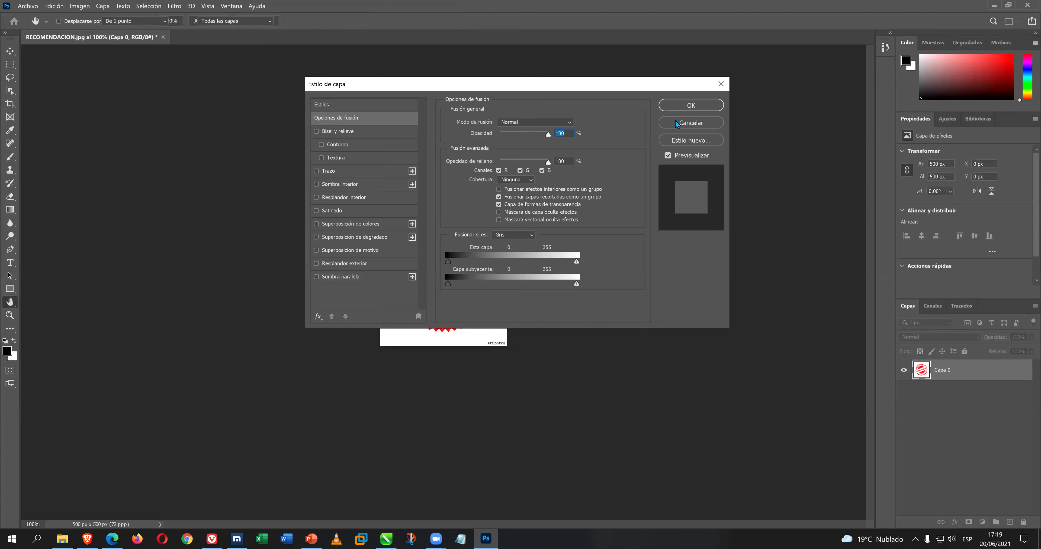
click(673, 125)
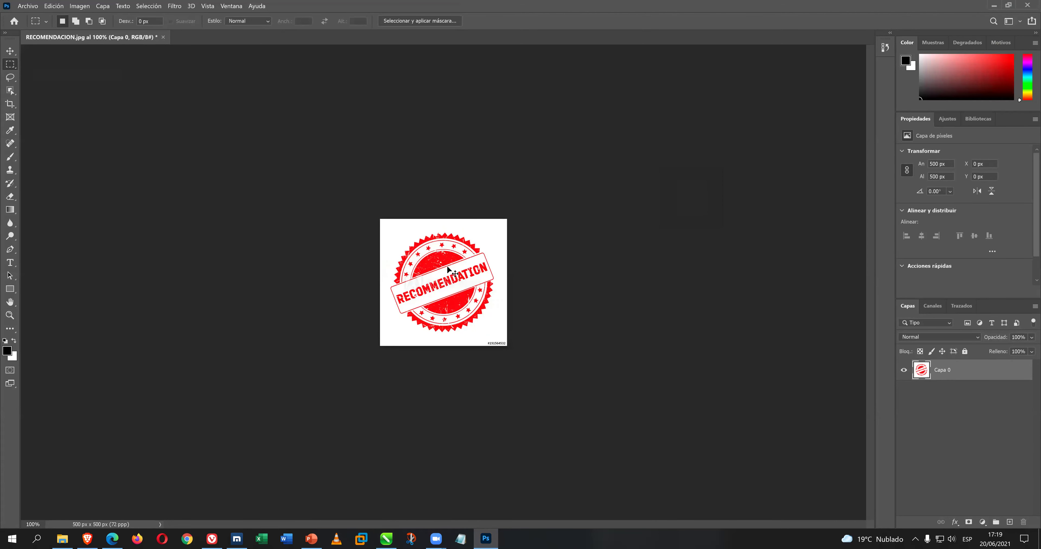
Crop the RECOMENDACION image on all four sides to 424 × 413 px, cutting away the watermark number below the seal.
key(ctrl+plus)
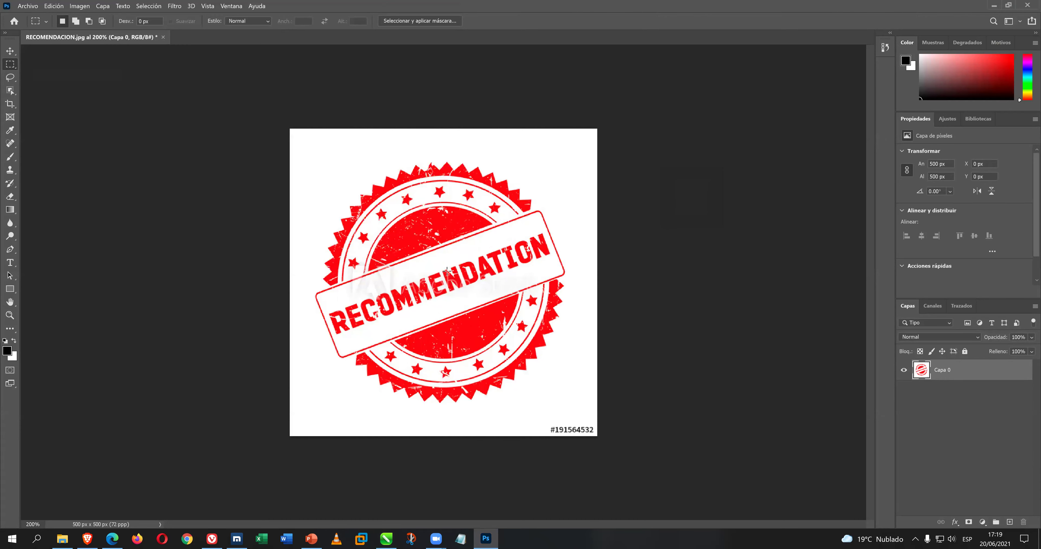
scroll(446, 276, up, 3)
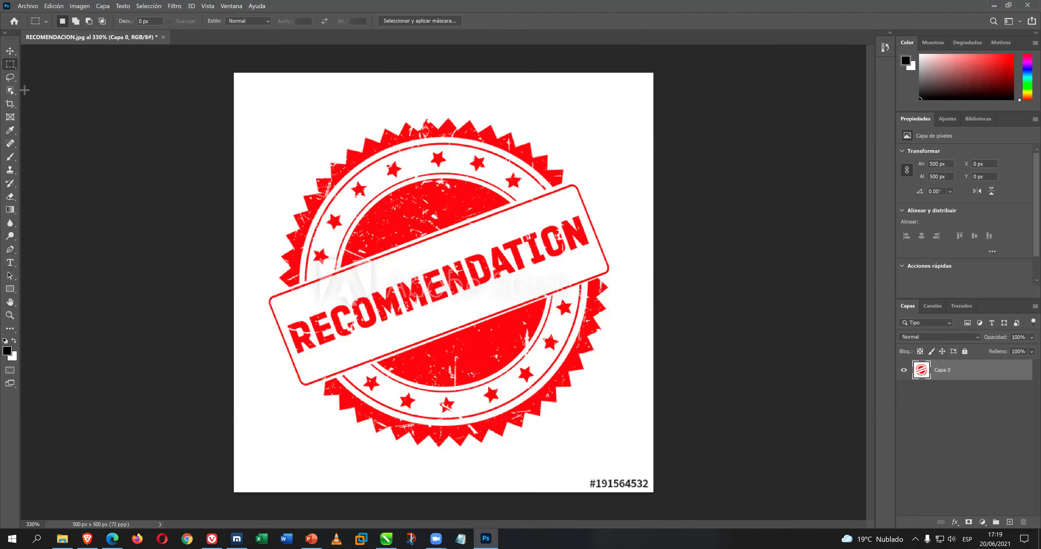
key(c)
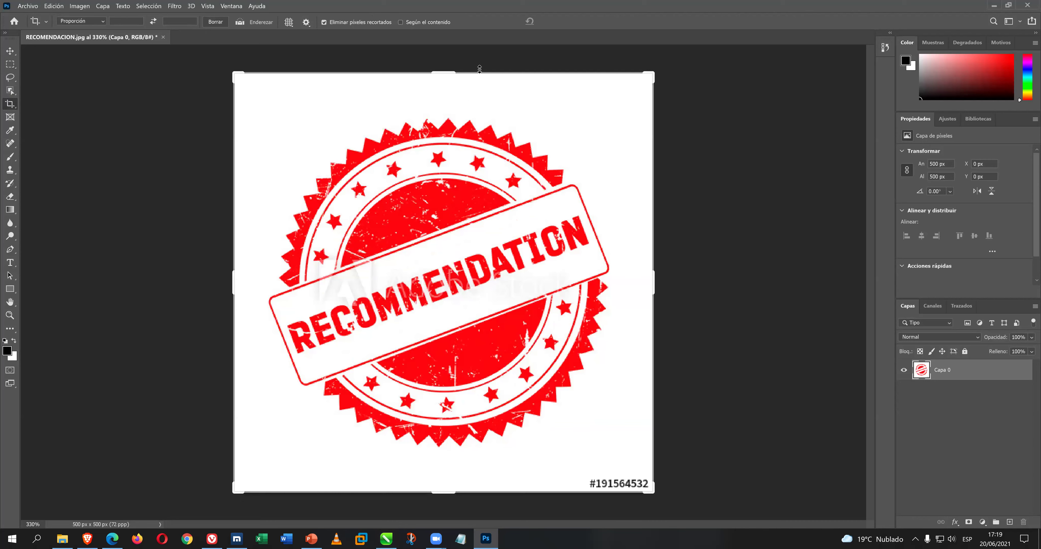
click(451, 87)
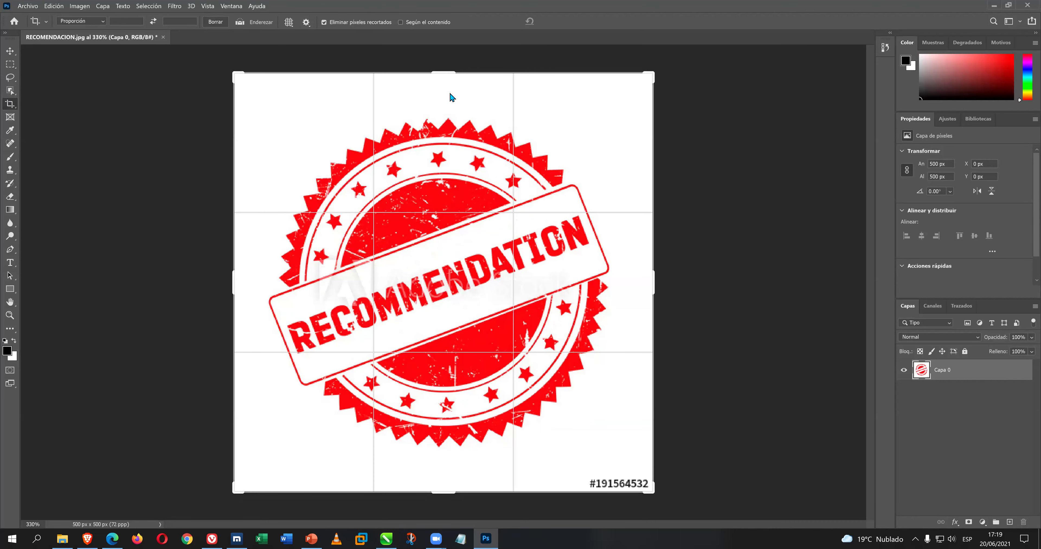
drag(450, 76, 451, 96)
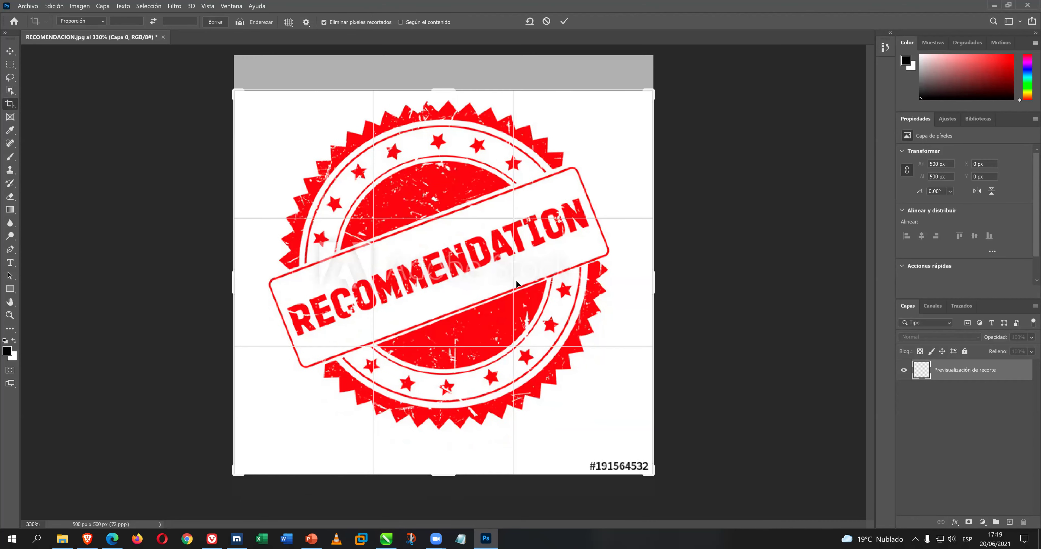
drag(448, 476, 448, 457)
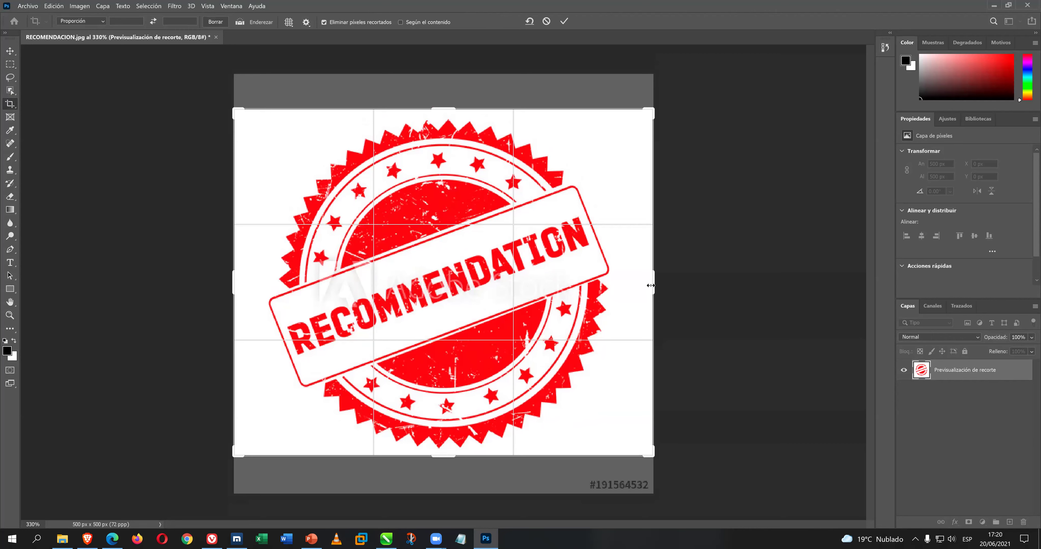
mouse_move(645, 286)
mouse_down()
mouse_move(627, 288)
mouse_move(636, 288)
mouse_up()
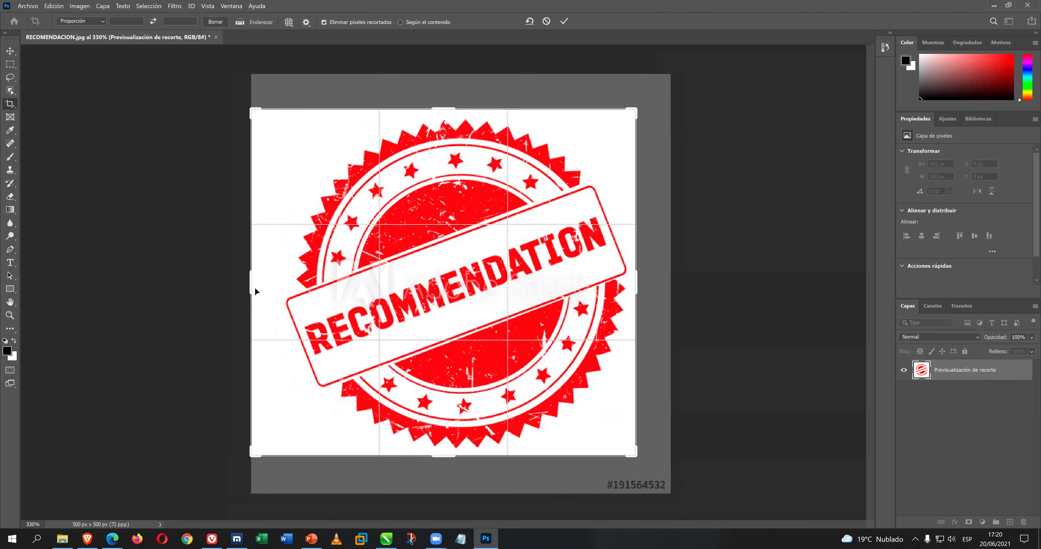
drag(248, 286, 267, 283)
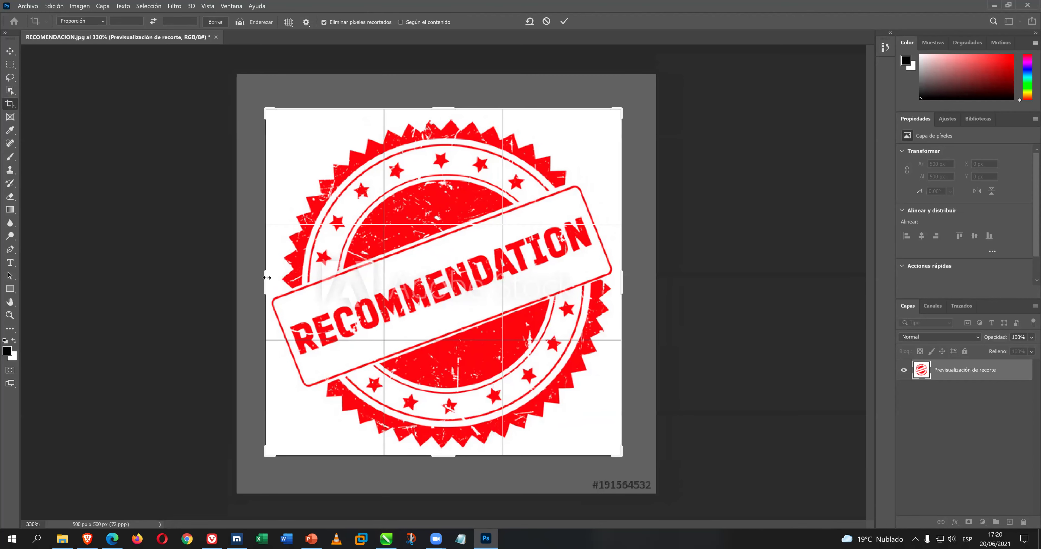
key(Return)
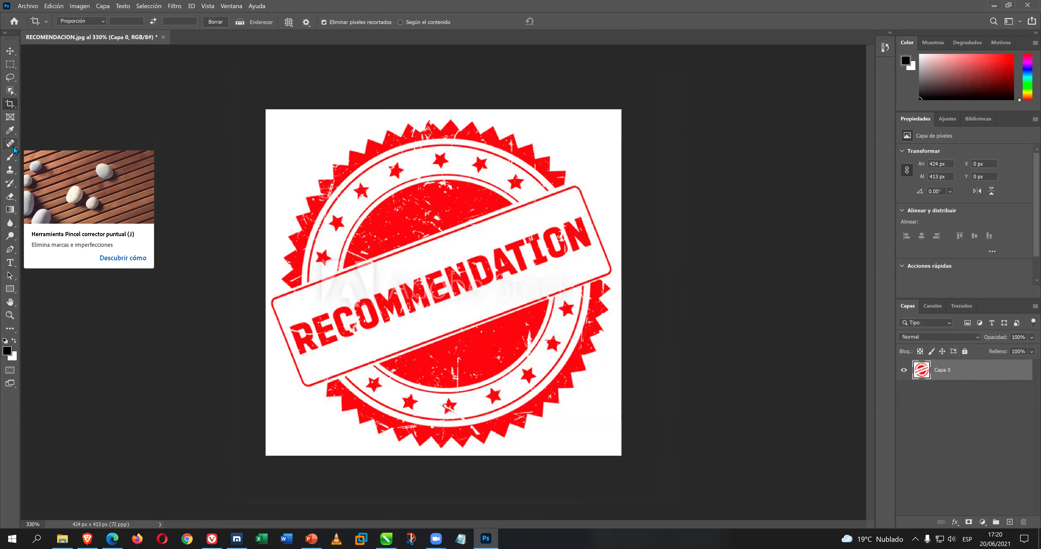
Select the white background around the seal with the Magic Wand at tolerance 32, try deleting it, and undo the deletion.
click(11, 90)
right_click(10, 91)
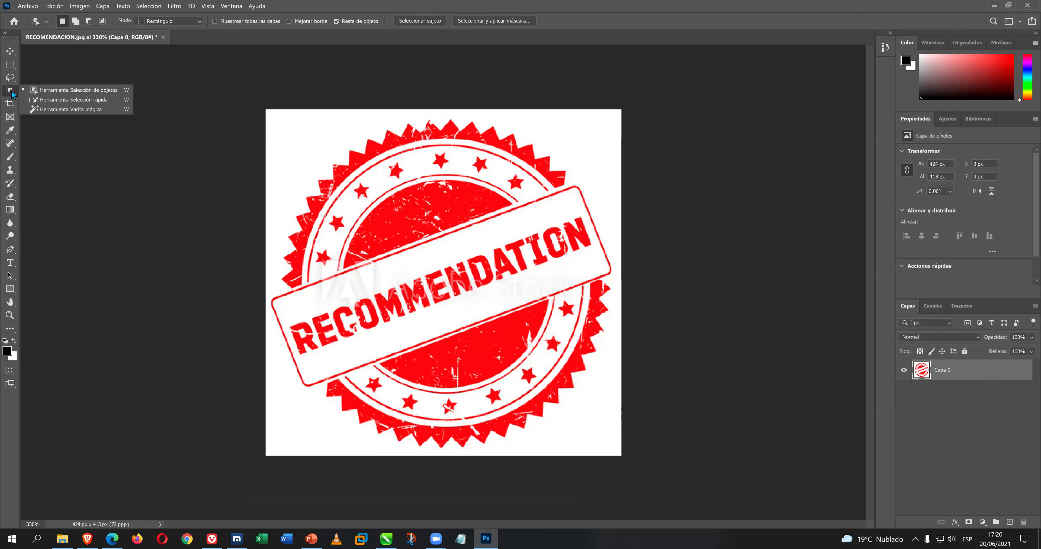
click(113, 109)
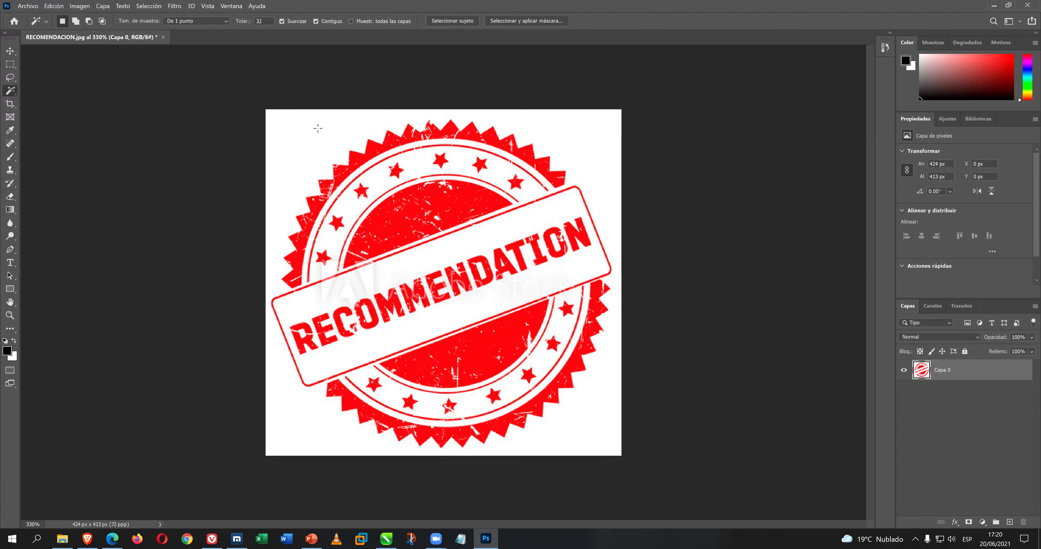
click(304, 129)
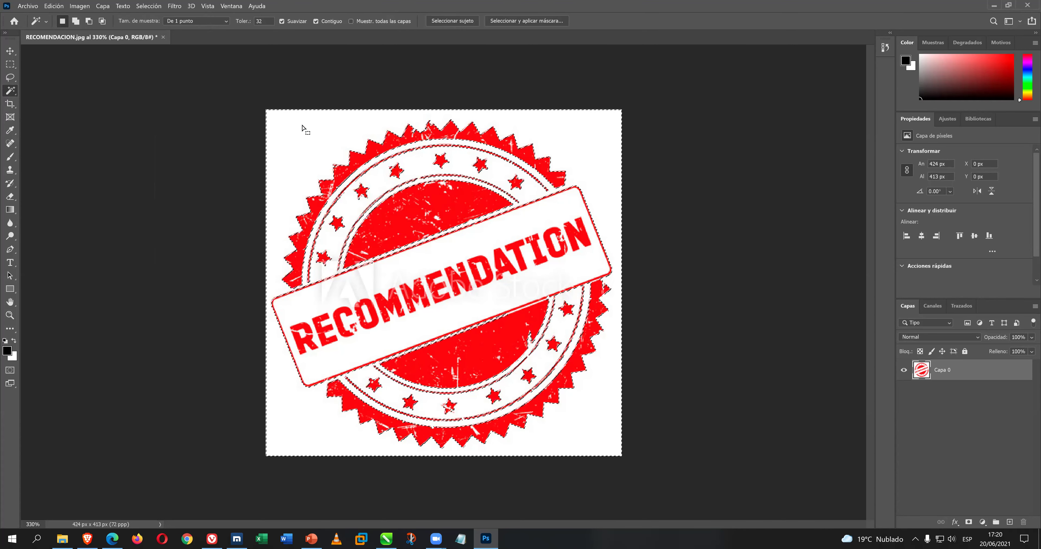
key(Delete)
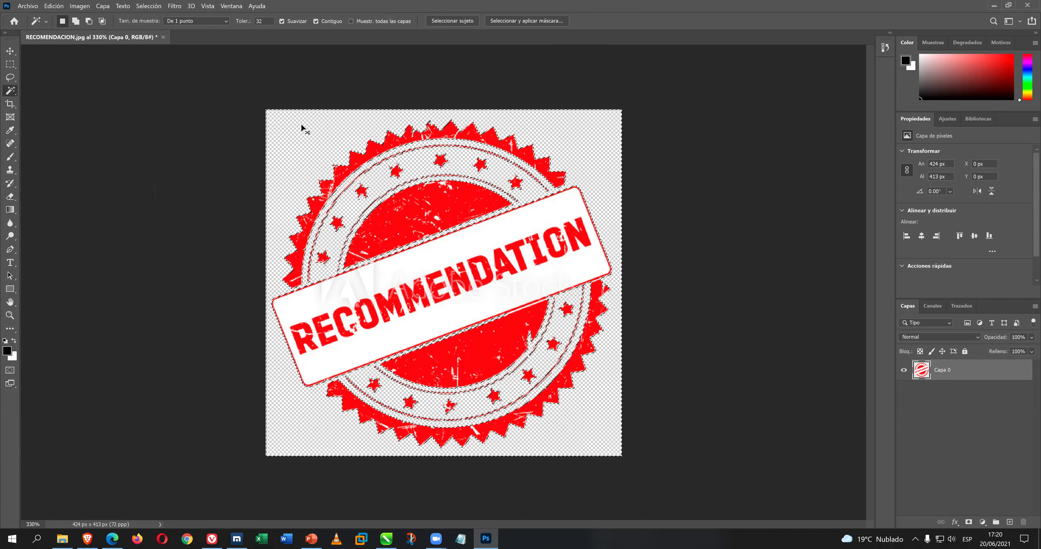
key(ctrl+z)
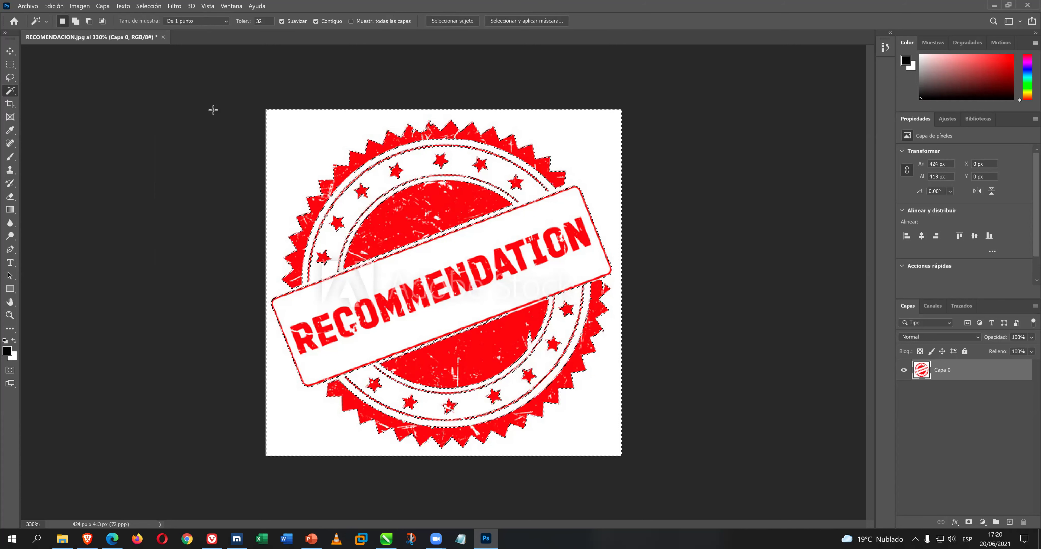
Clear the selection and close the RECOMENDACION image without saving it.
click(326, 21)
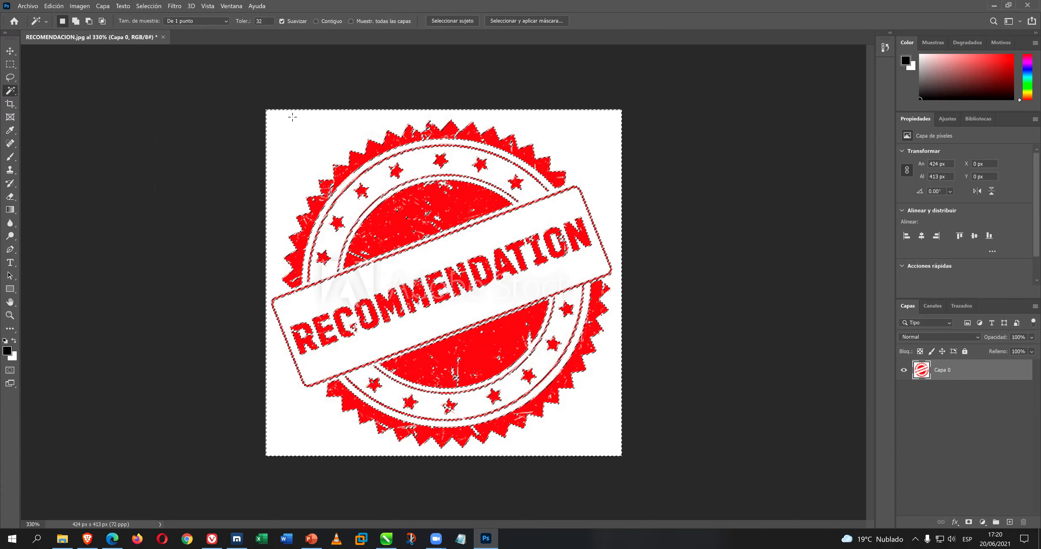
click(316, 21)
key(ctrl+d)
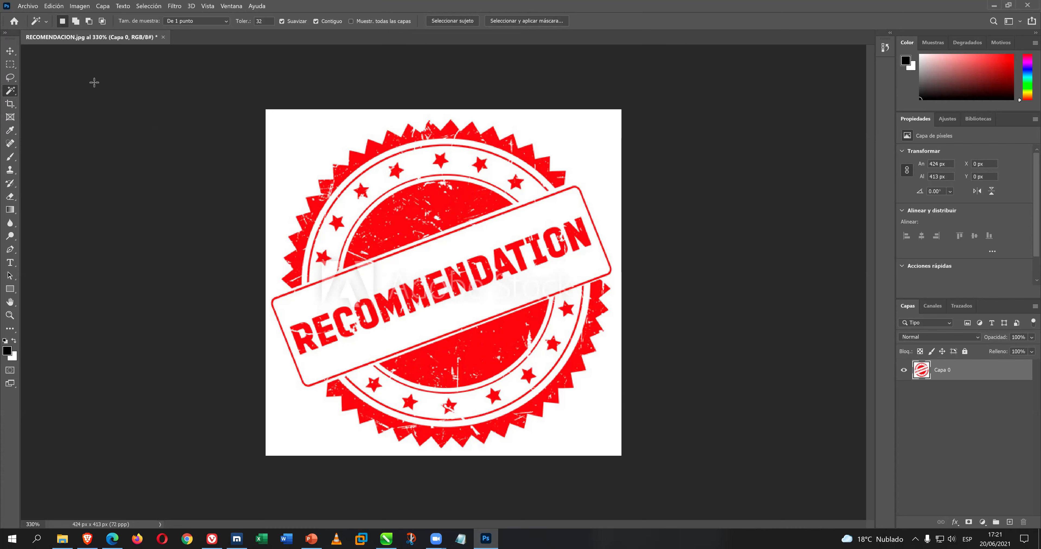
click(163, 38)
click(584, 214)
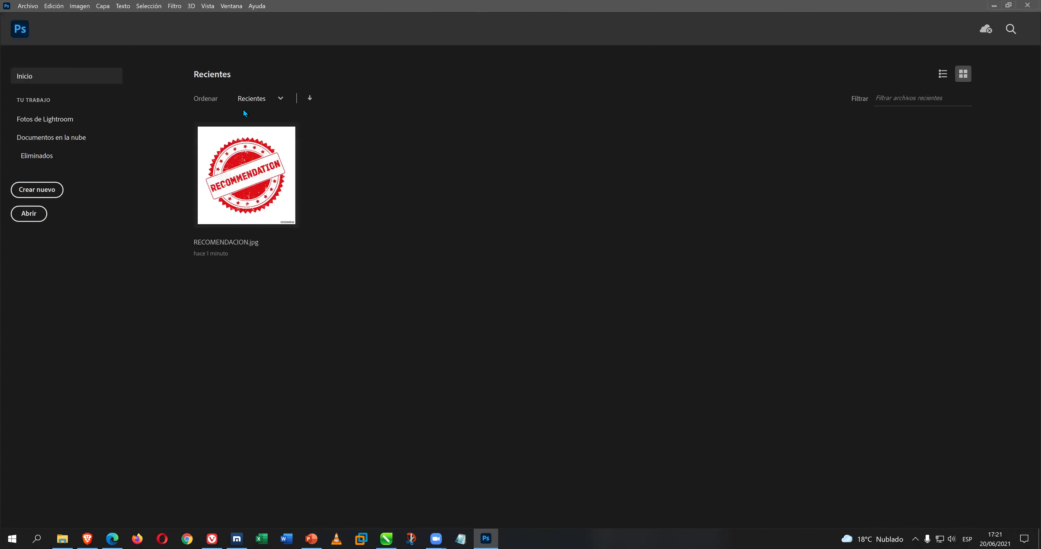
Open CERTIFICADO COMPUTRON from 4 - COMPUTRON_ONLINE > 2_COREL DRAW AVANZADO > 3_CLASE on ALMACEN (G:), using the embedded color profile.
click(27, 6)
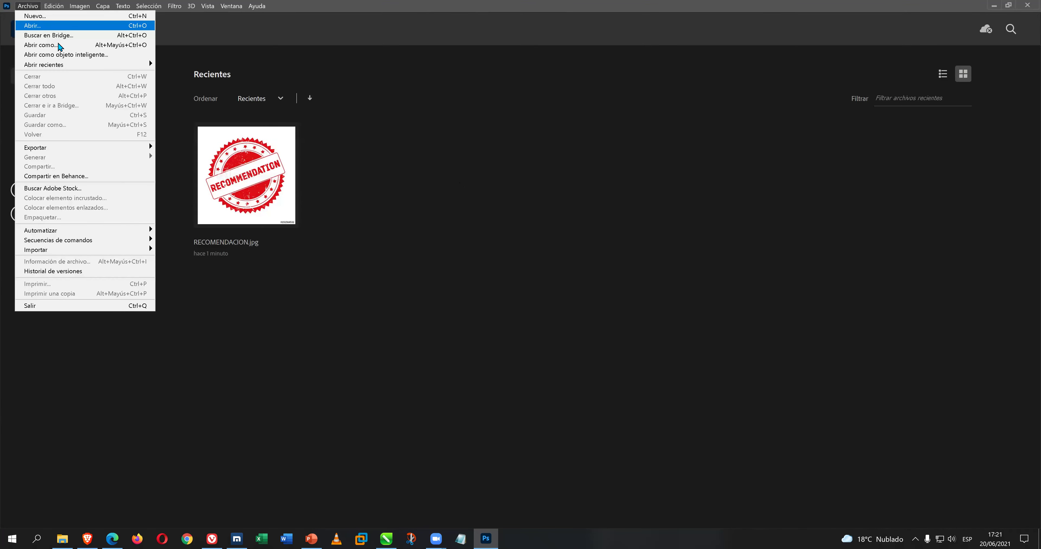
click(40, 23)
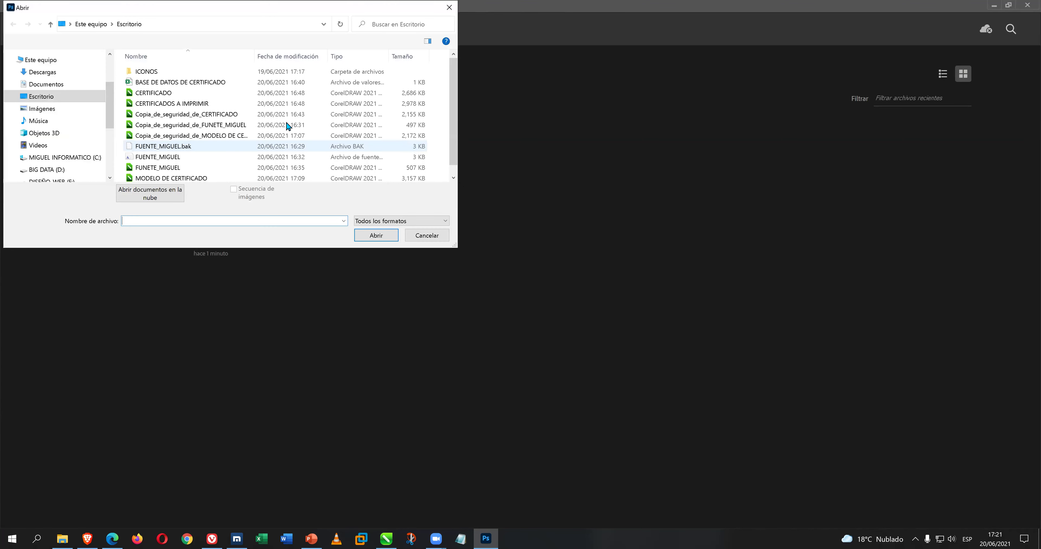
scroll(217, 145, down, 1)
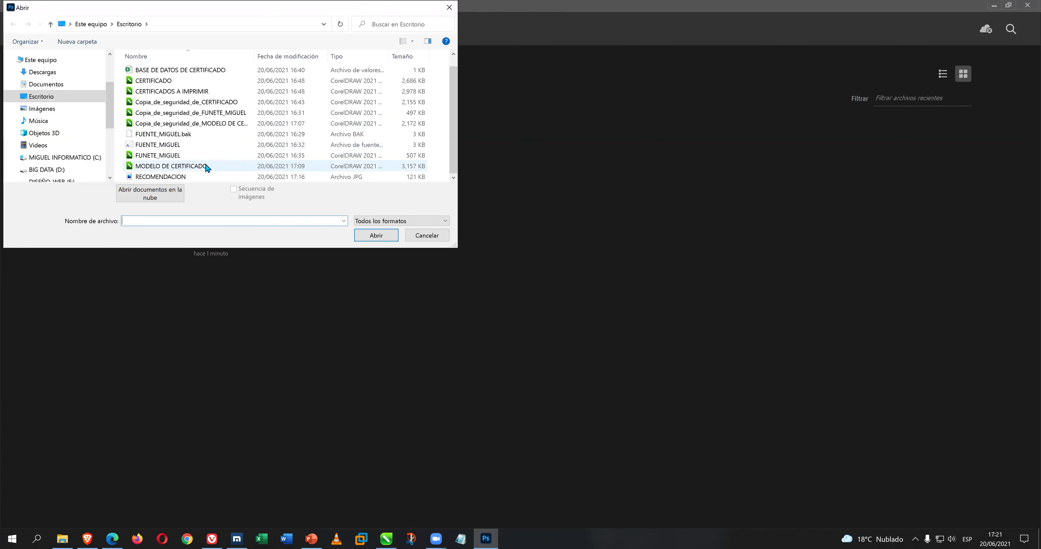
scroll(82, 162, down, 1)
click(82, 164)
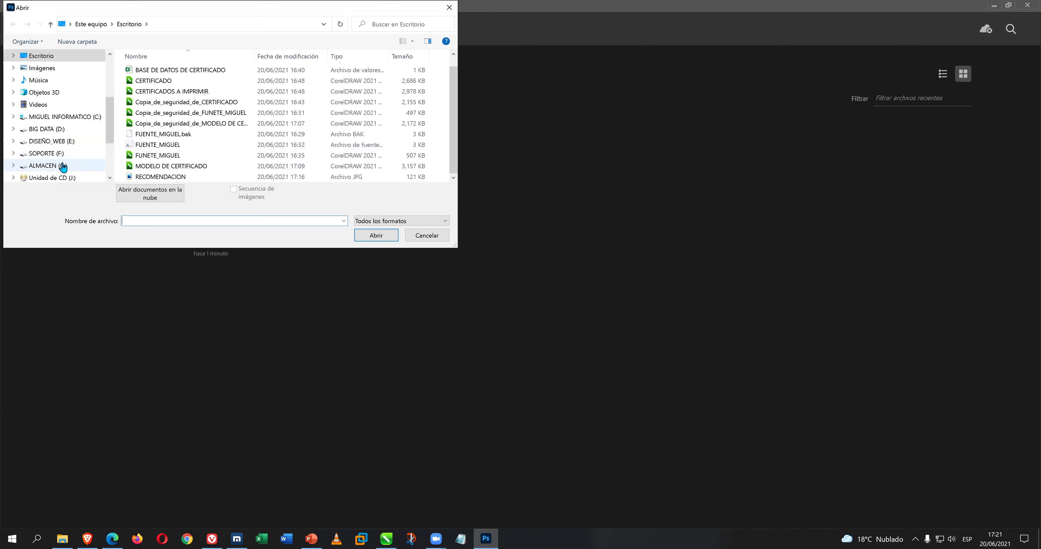
click(204, 104)
double_click(205, 104)
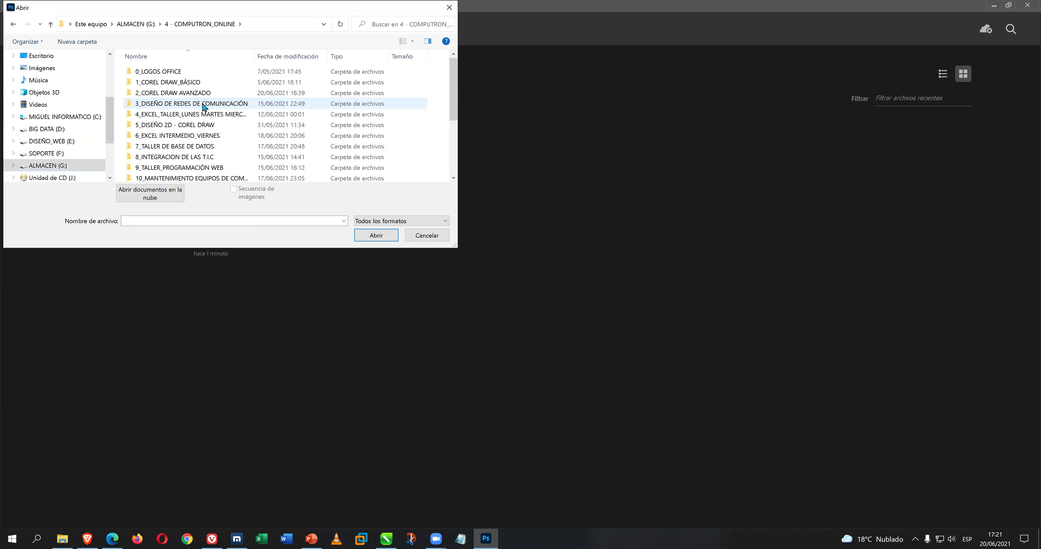
click(209, 96)
double_click(210, 93)
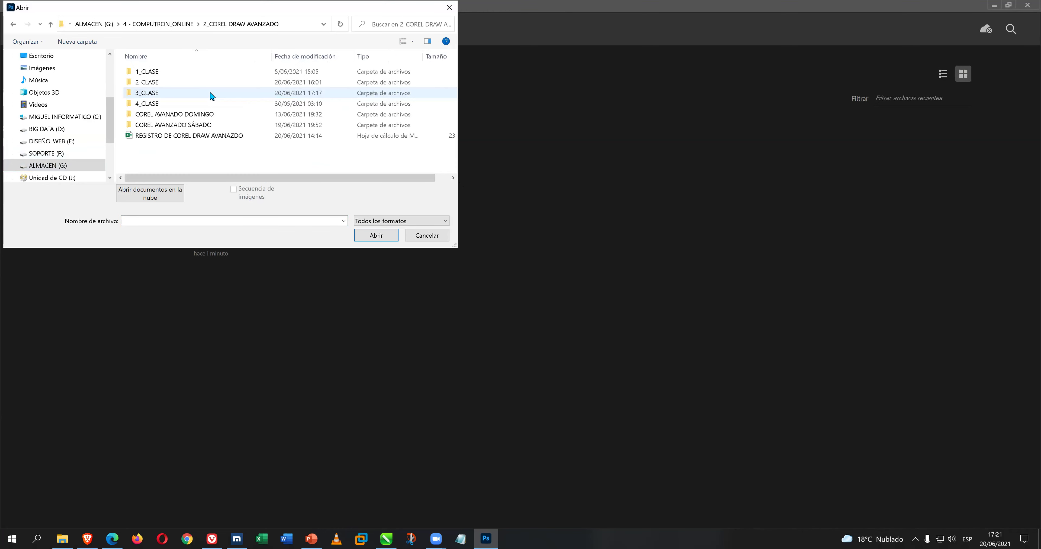
double_click(207, 94)
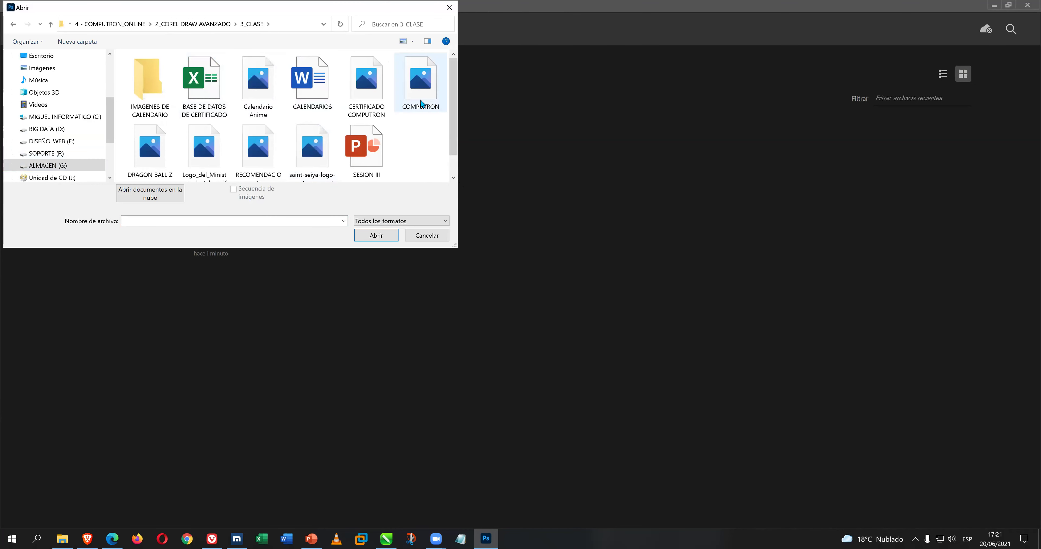
double_click(361, 90)
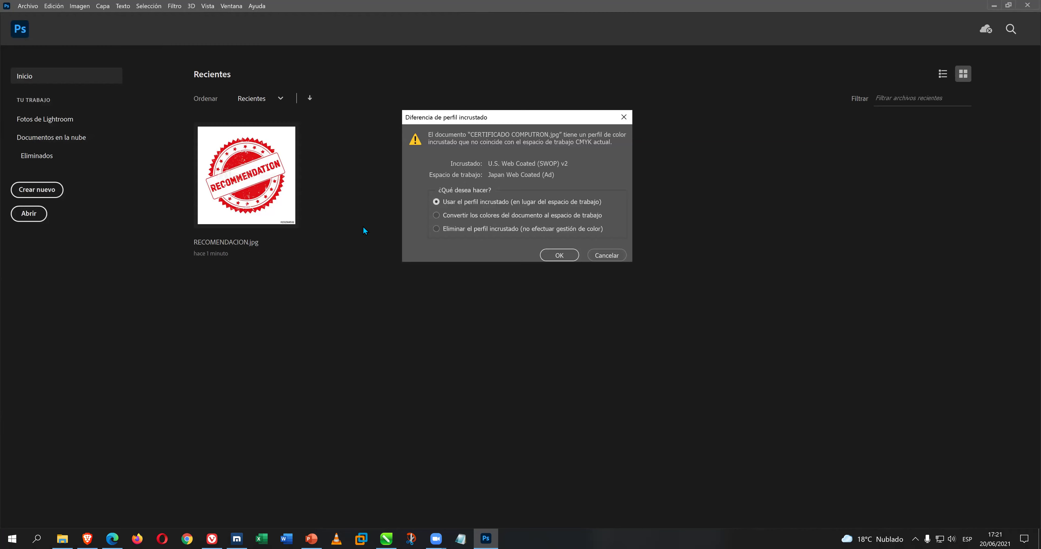
click(567, 253)
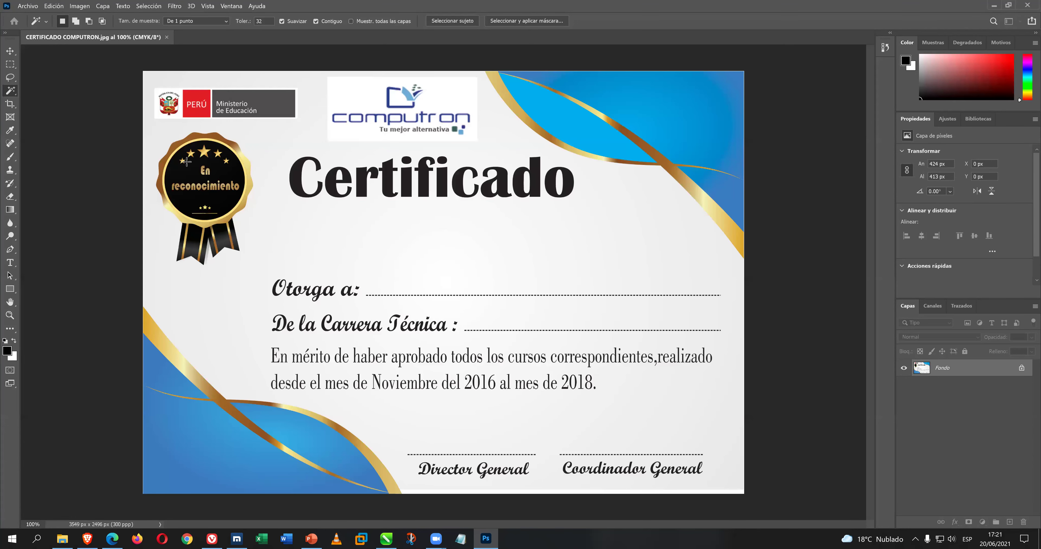
Try cropping the certificate tightly around the En reconocimiento seal to 669 × 818 px and unlock its background layer.
click(11, 103)
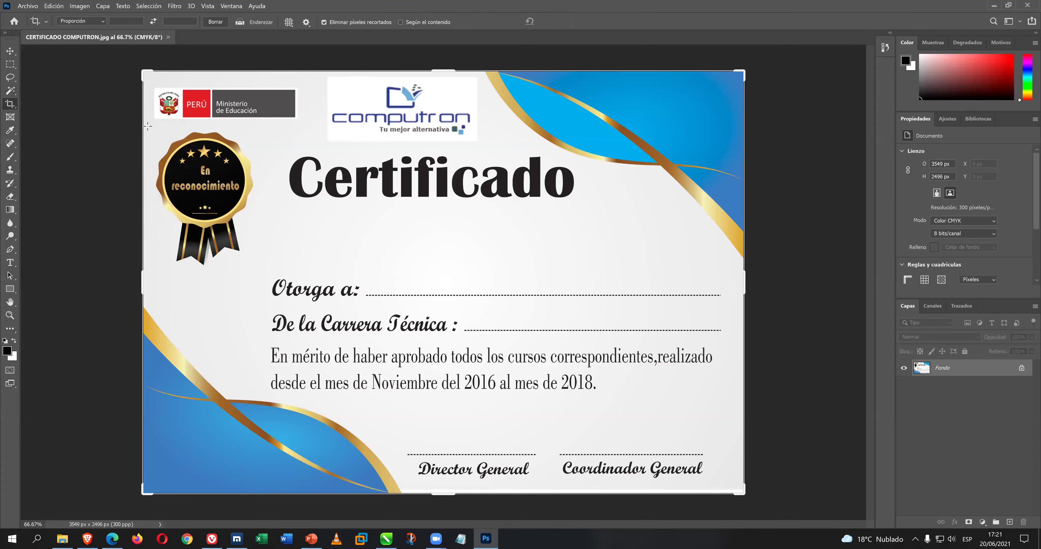
drag(146, 125, 257, 262)
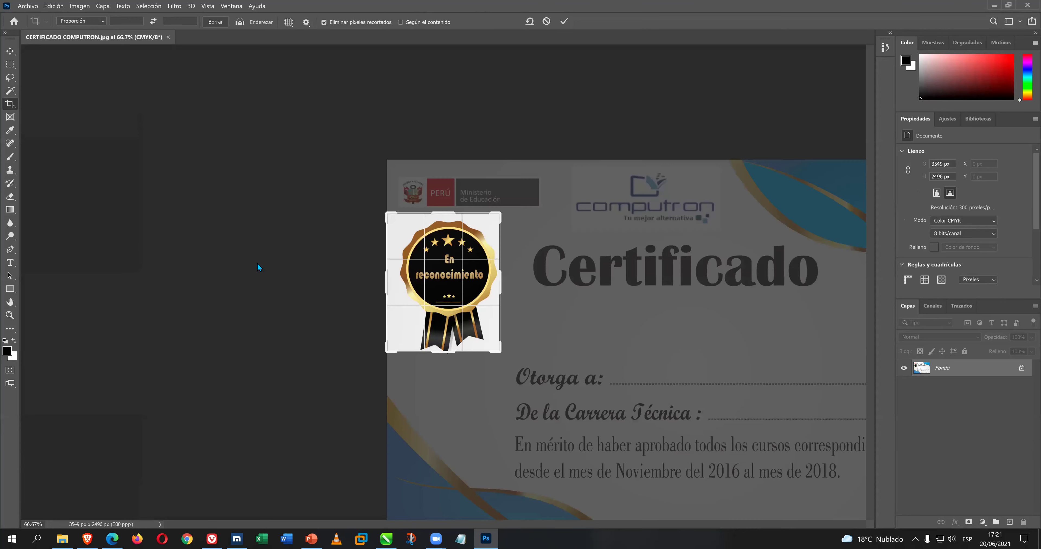
key(Return)
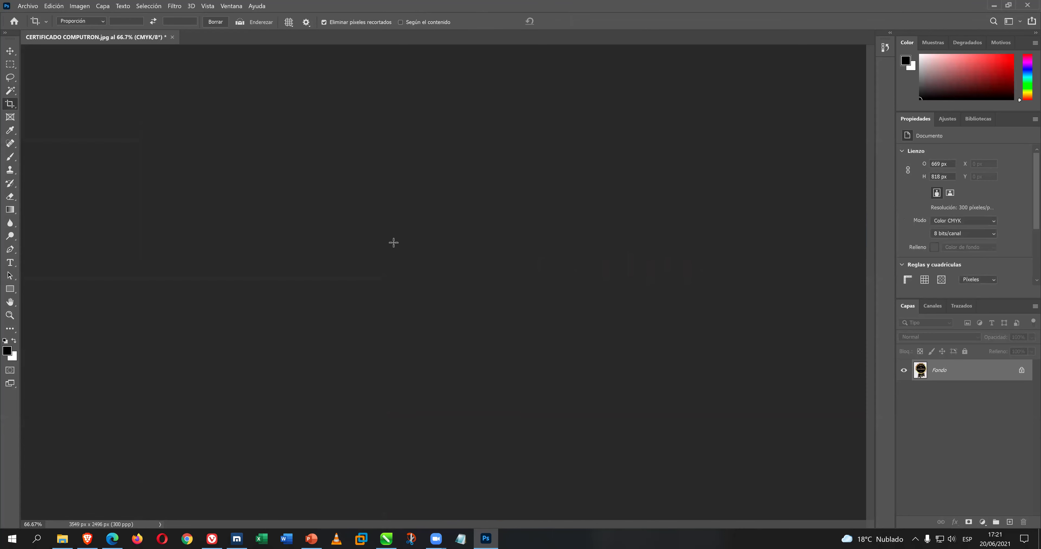
key(ctrl+0)
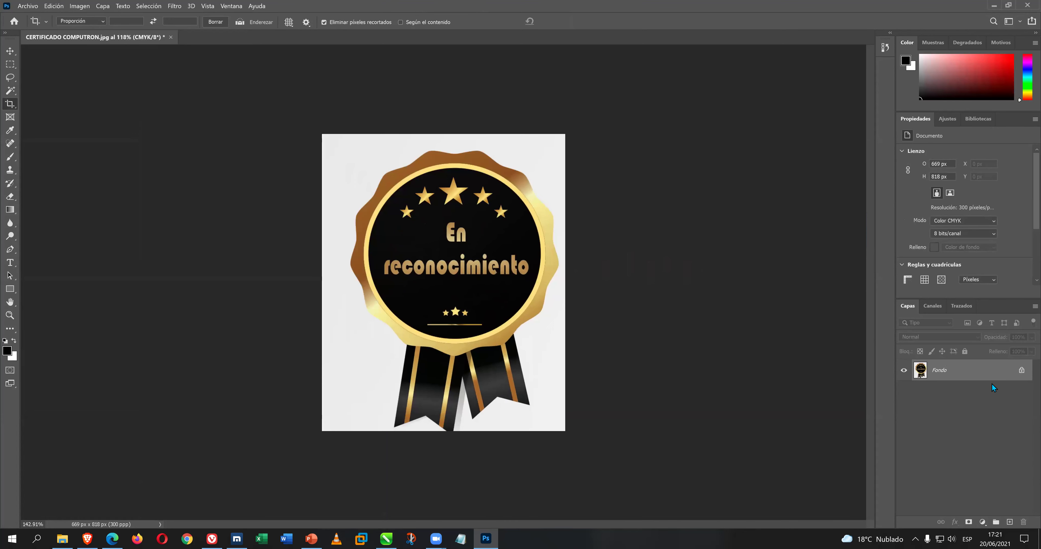
click(1022, 370)
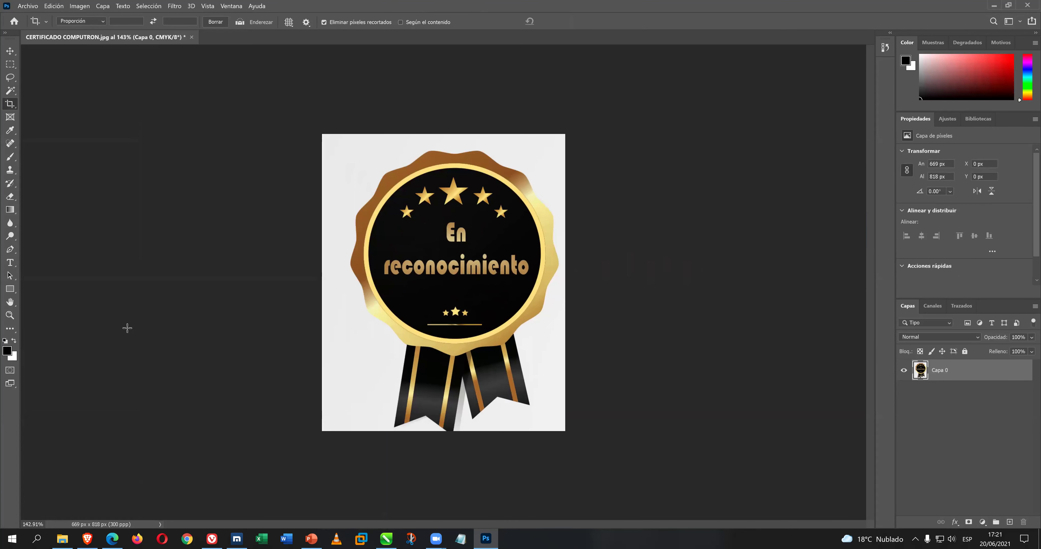
Undo the layer unlock and the crop to restore the full certificate.
key(ctrl+z)
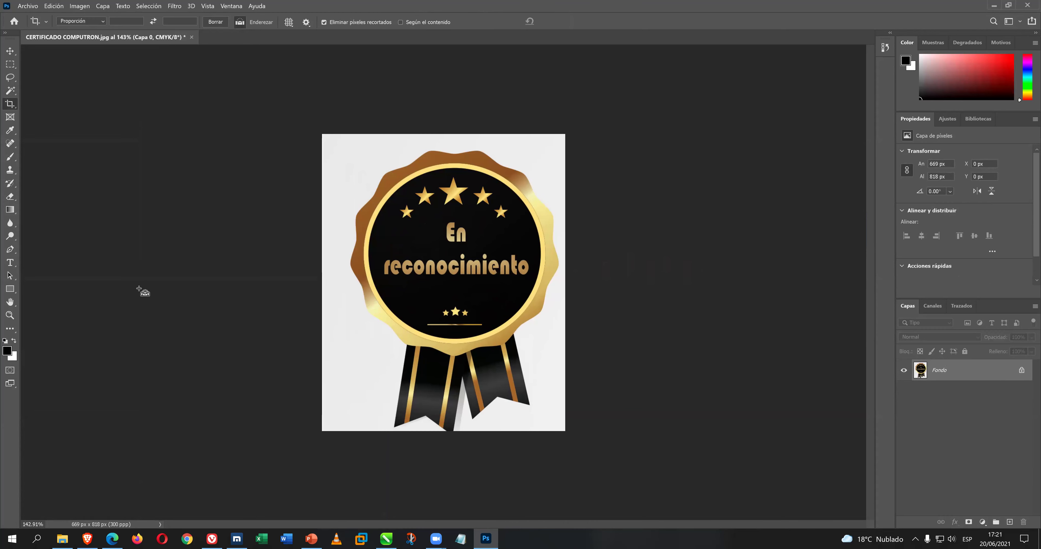
key(ctrl+z)
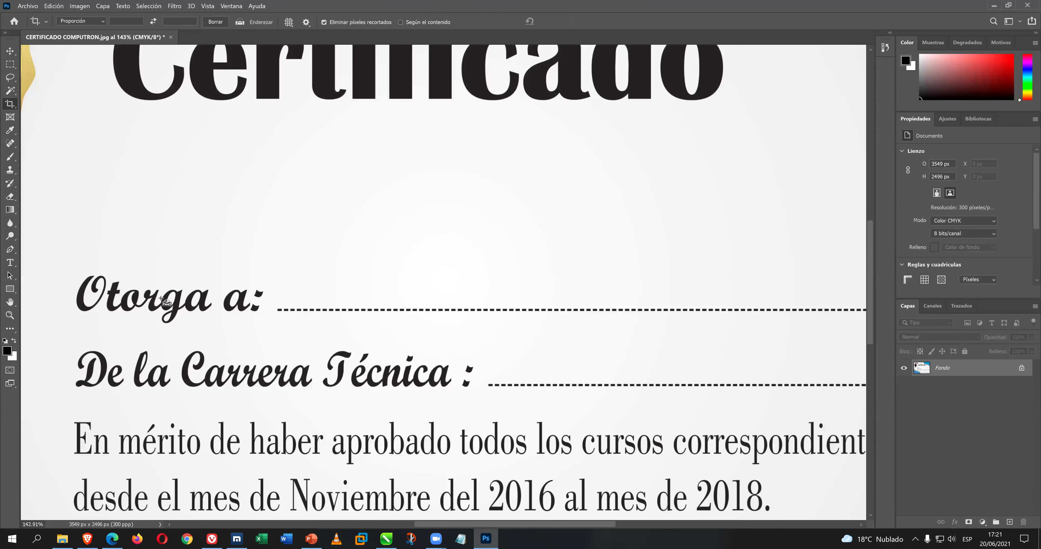
scroll(161, 299, down, 1)
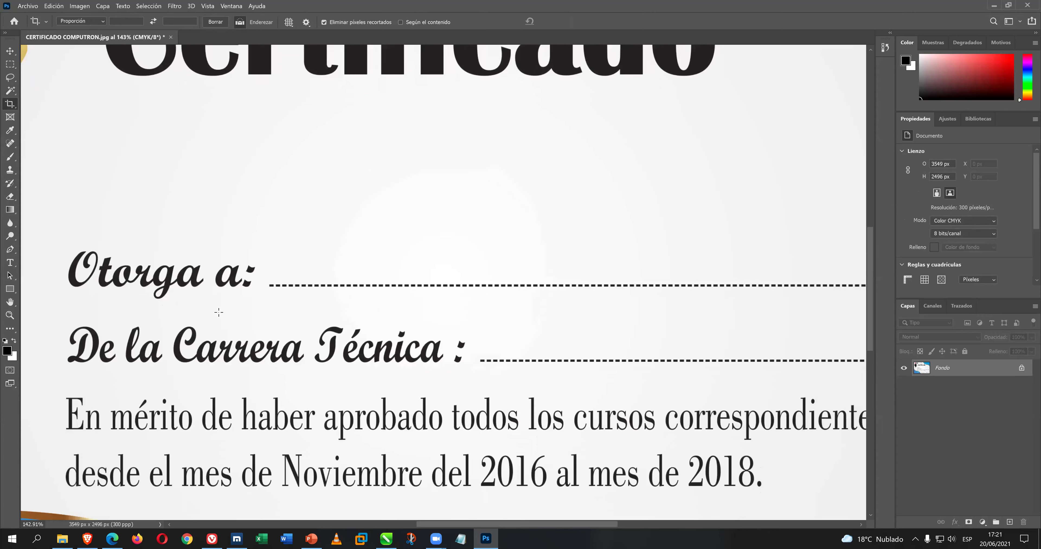
scroll(218, 313, down, 1)
key(ctrl+0)
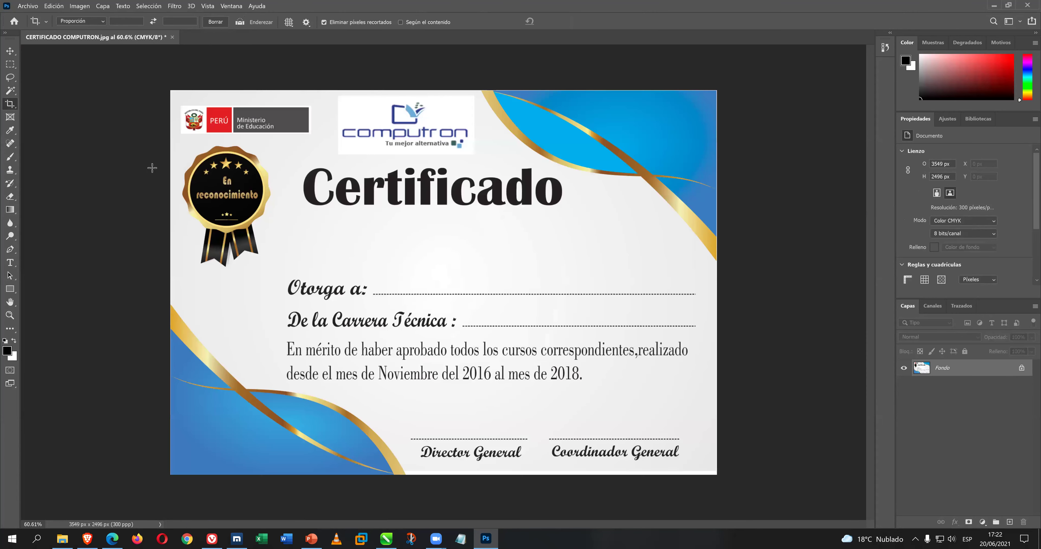
Crop the certificate to the En reconocimiento seal with a margin around its ribbons, 718 × 902 px, and unlock the background layer.
drag(173, 139, 281, 276)
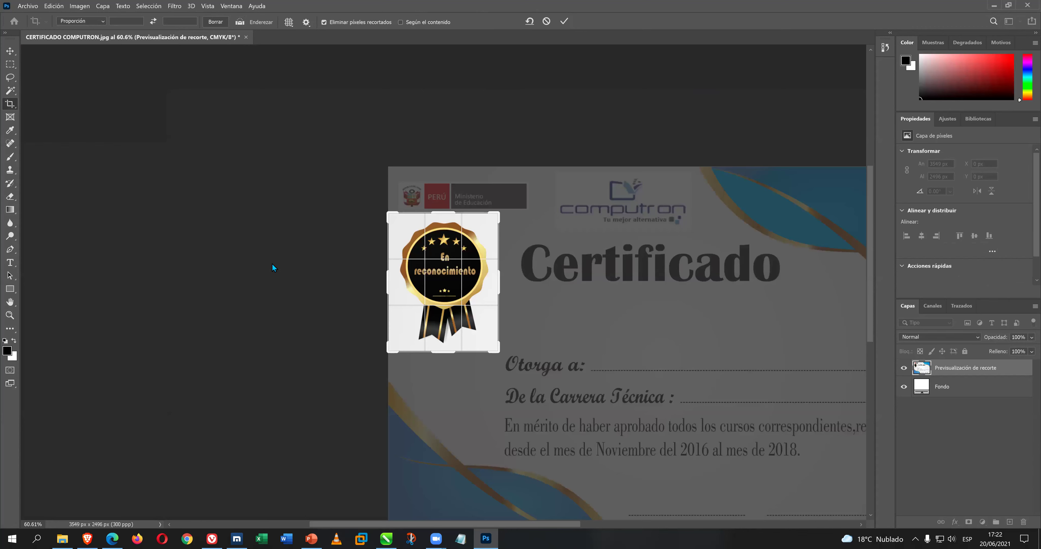
key(Return)
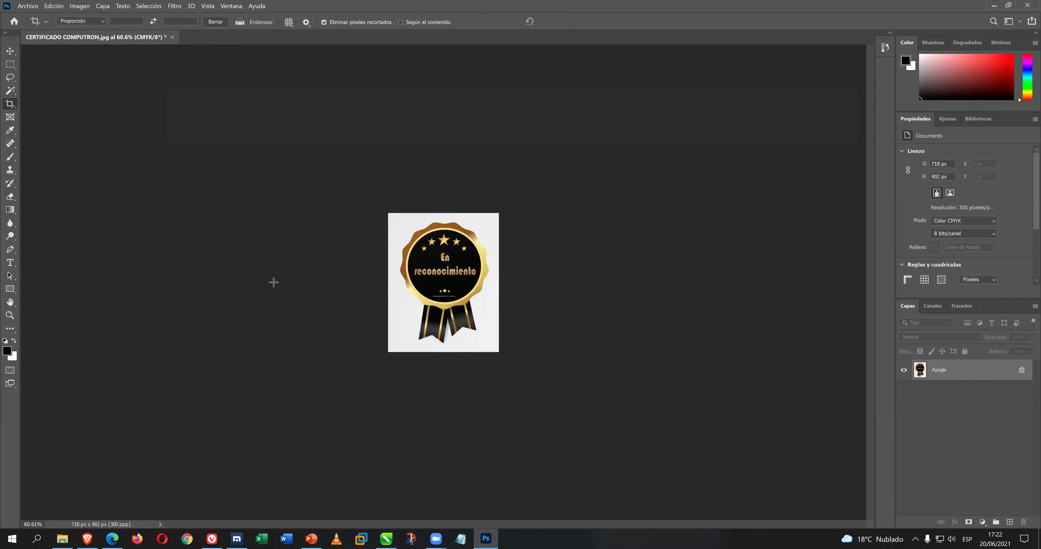
scroll(460, 280, up, 3)
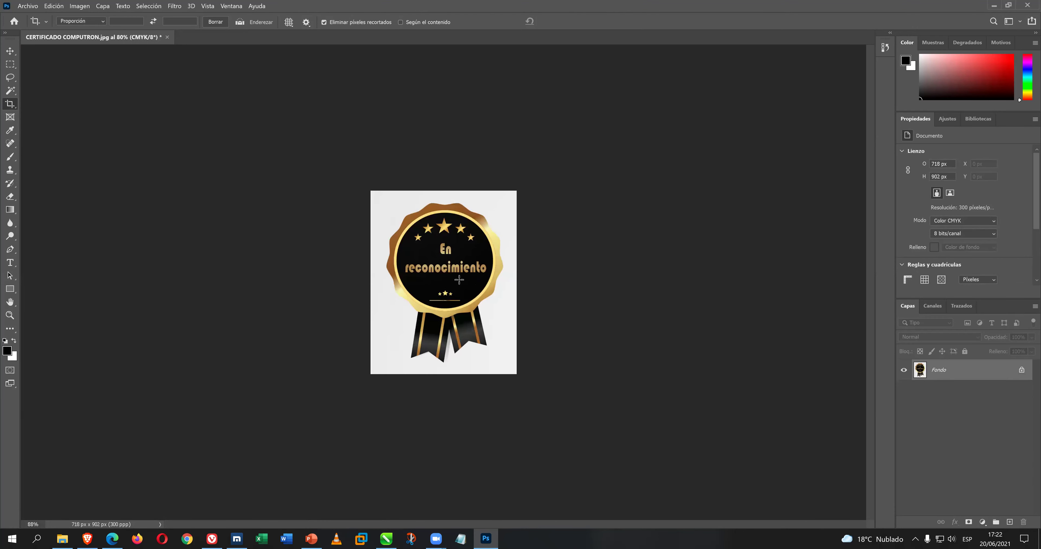
click(1021, 370)
double_click(970, 370)
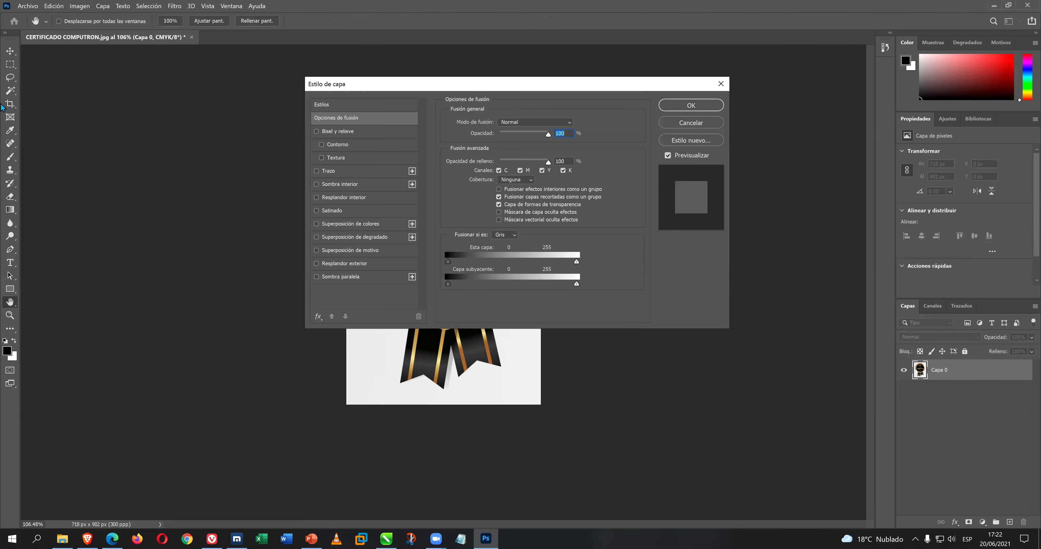
click(702, 120)
key(c)
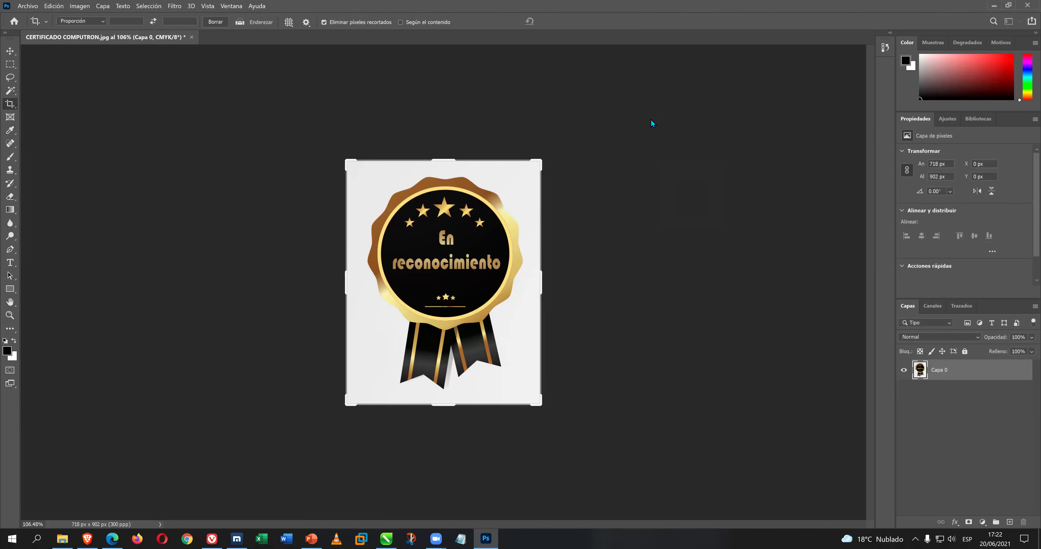
click(11, 53)
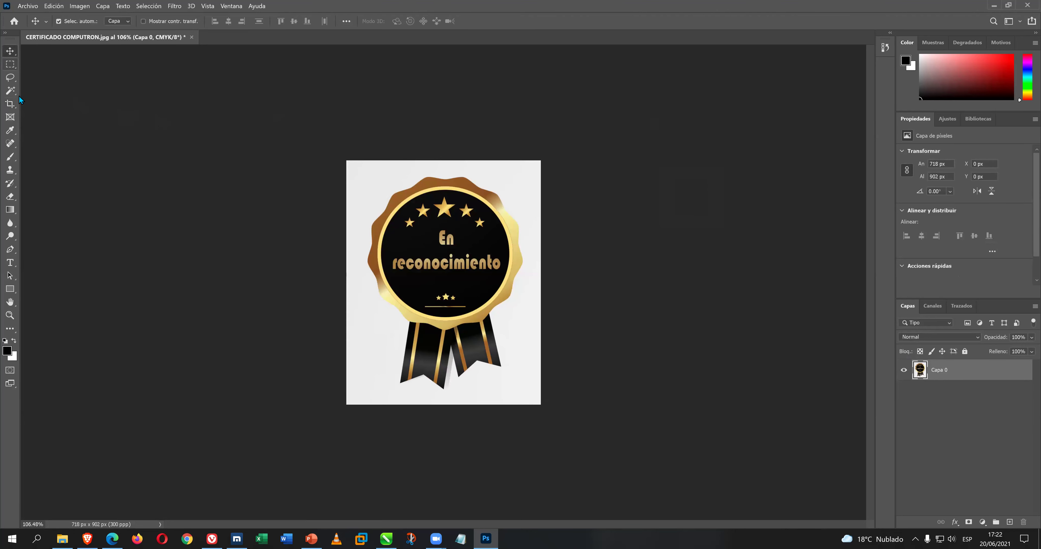
Select the light background around the seal with the contiguous Magic Wand at tolerance 32 and turn on Quick Mask mode.
click(11, 91)
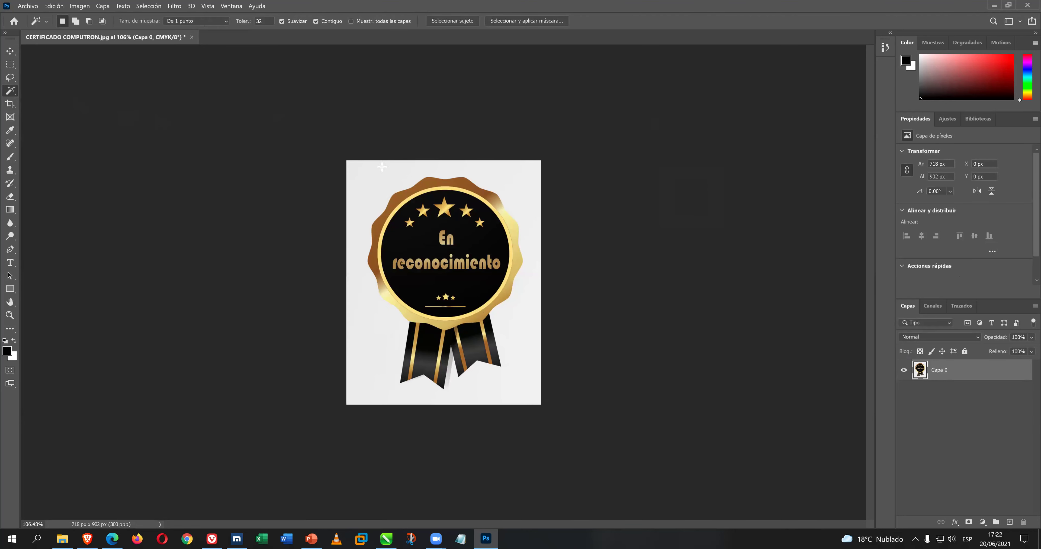
click(373, 166)
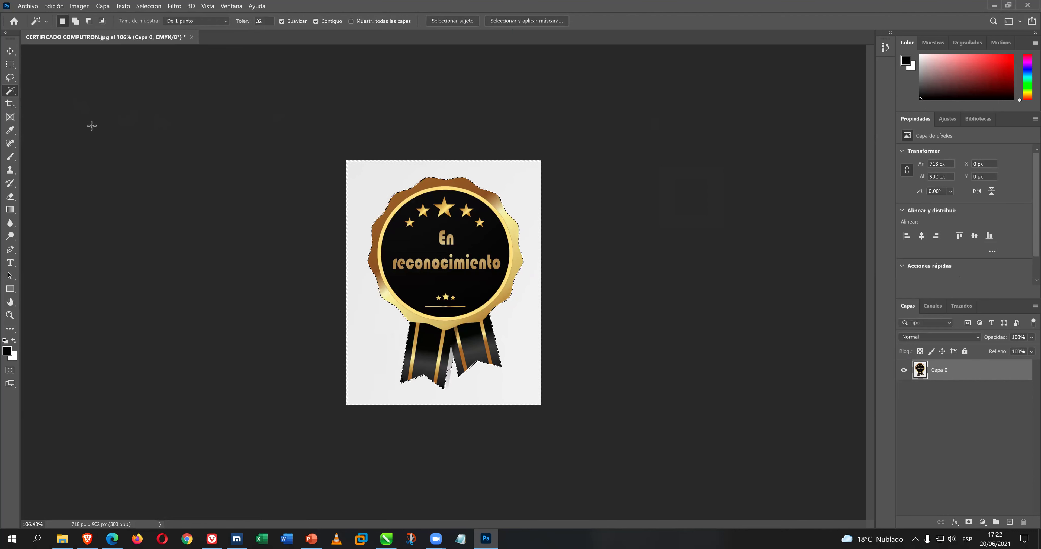
click(10, 373)
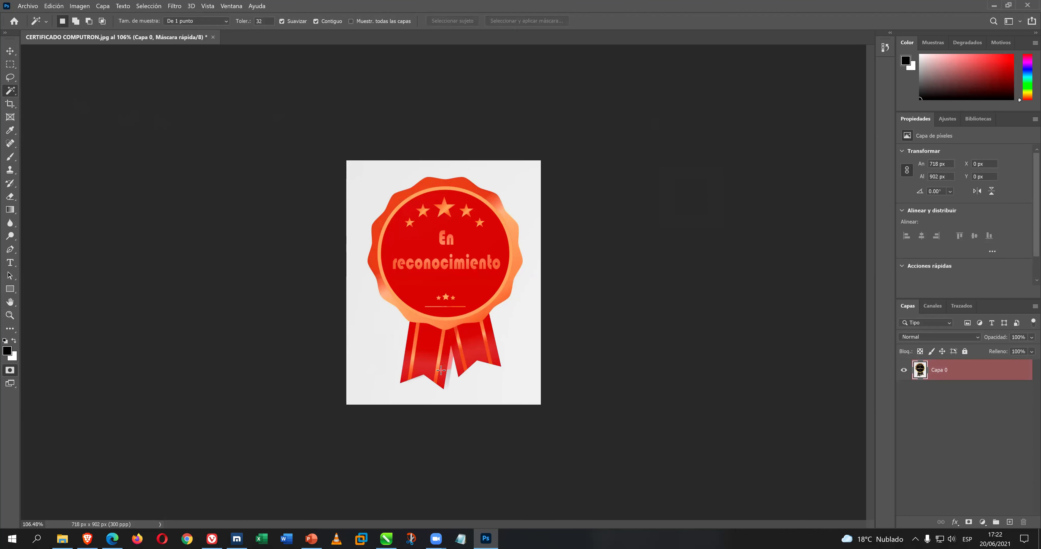
Paint the shadow strip between the two ribbon tails into the Quick Mask with a 13 px black brush.
scroll(434, 373, up, 3)
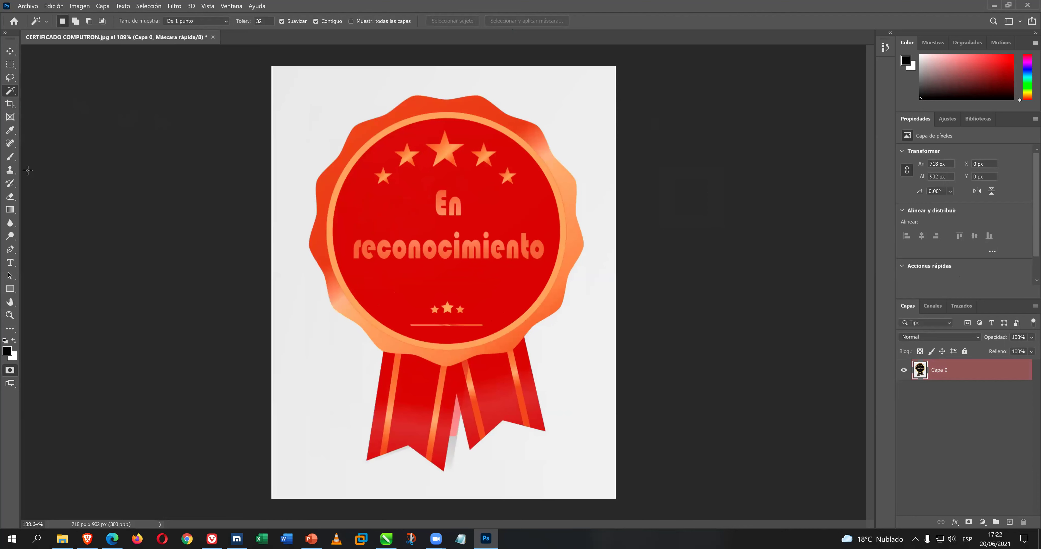
key(b)
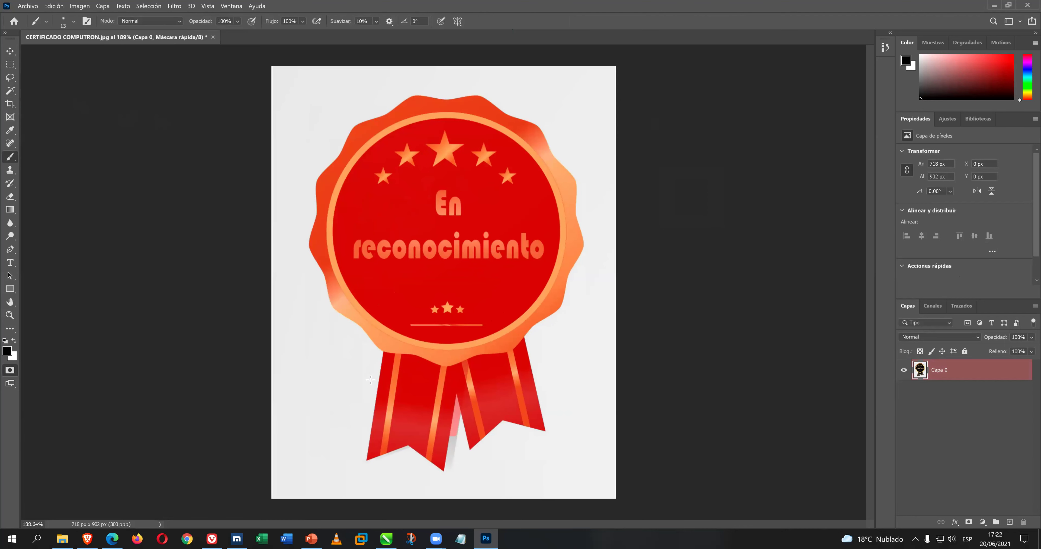
drag(448, 443, 446, 467)
scroll(448, 459, up, 4)
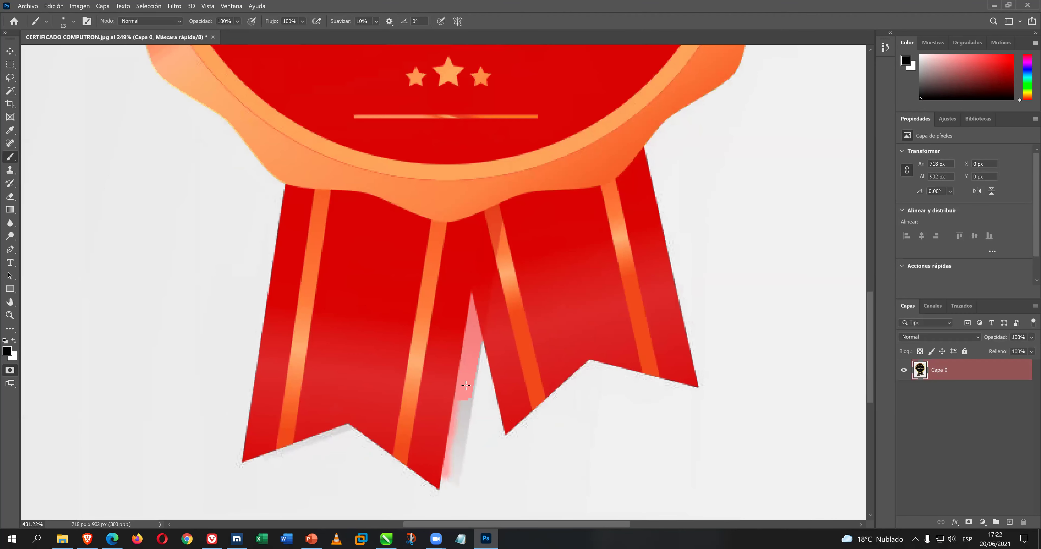
scroll(465, 386, up, 1)
mouse_move(459, 443)
mouse_down()
mouse_move(452, 481)
mouse_move(442, 481)
mouse_up()
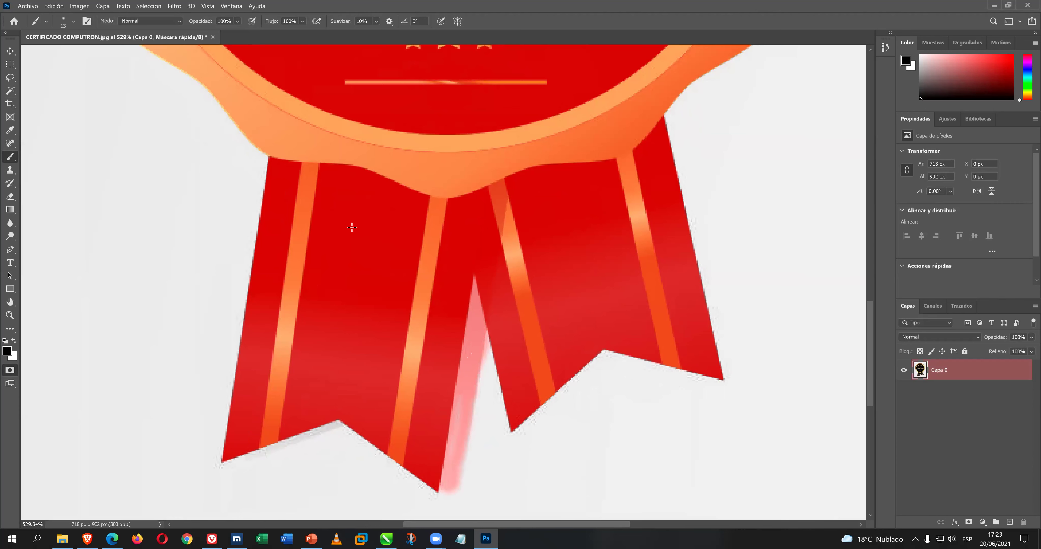
scroll(351, 228, down, 6)
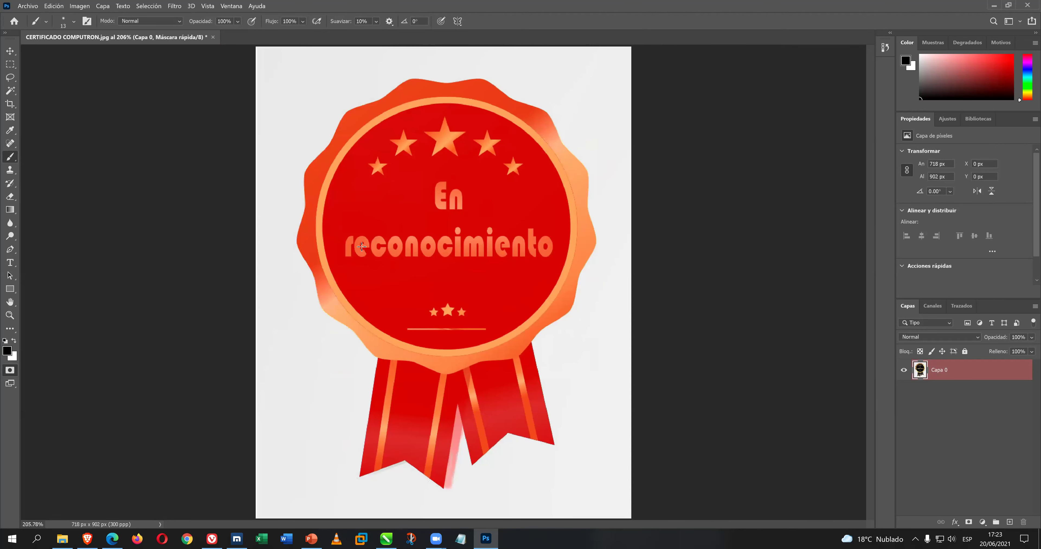
Turn off Quick Mask mode to convert the painted mask into a selection of the background around the seal.
click(10, 52)
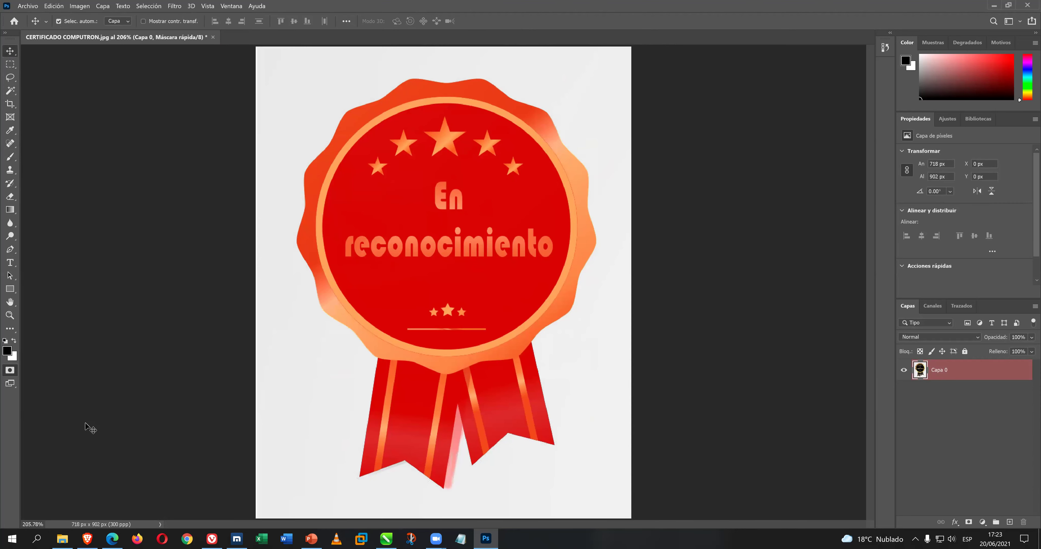
click(10, 370)
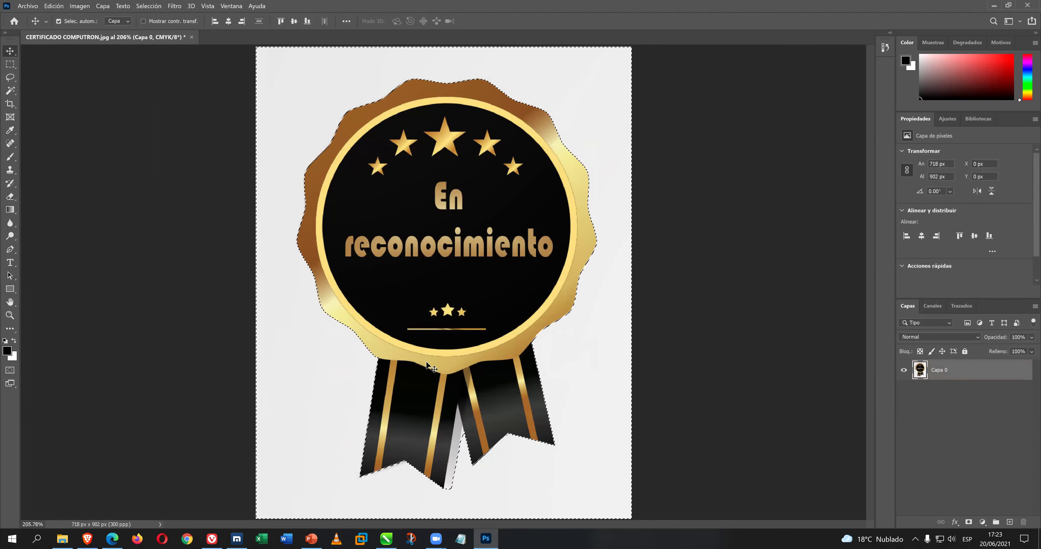
key(ctrl+shift+i)
key(Delete)
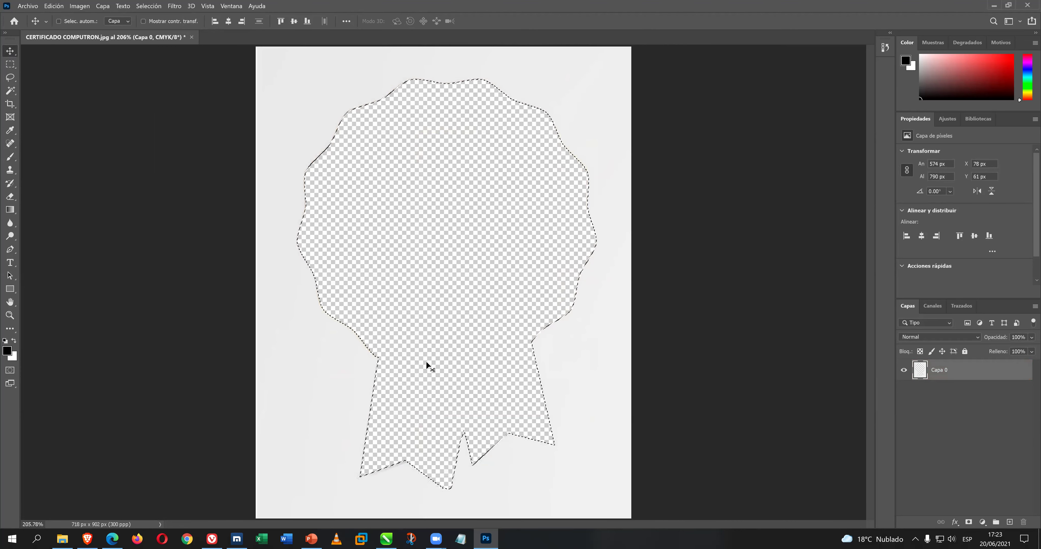
key(ctrl+z)
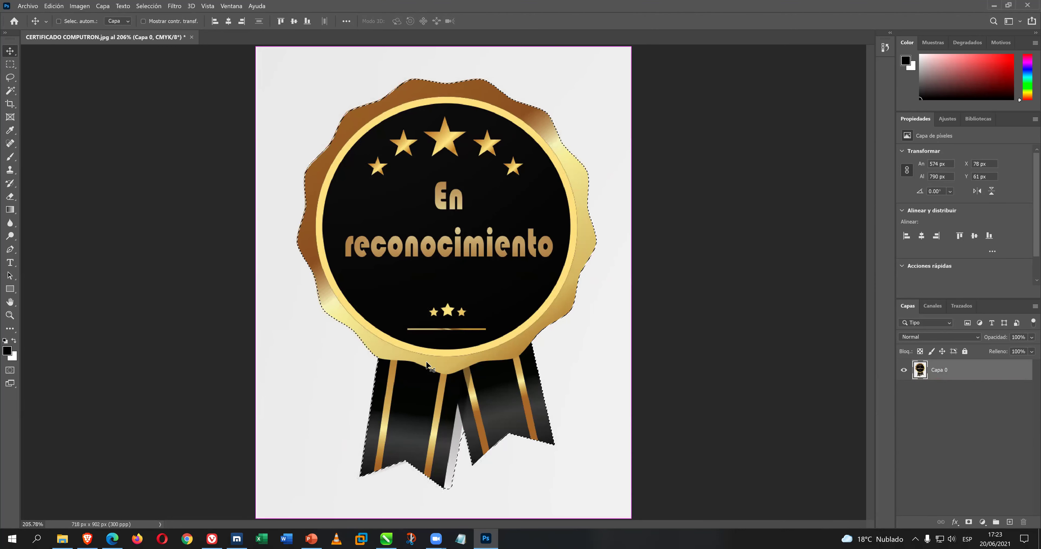
key(ctrl+i)
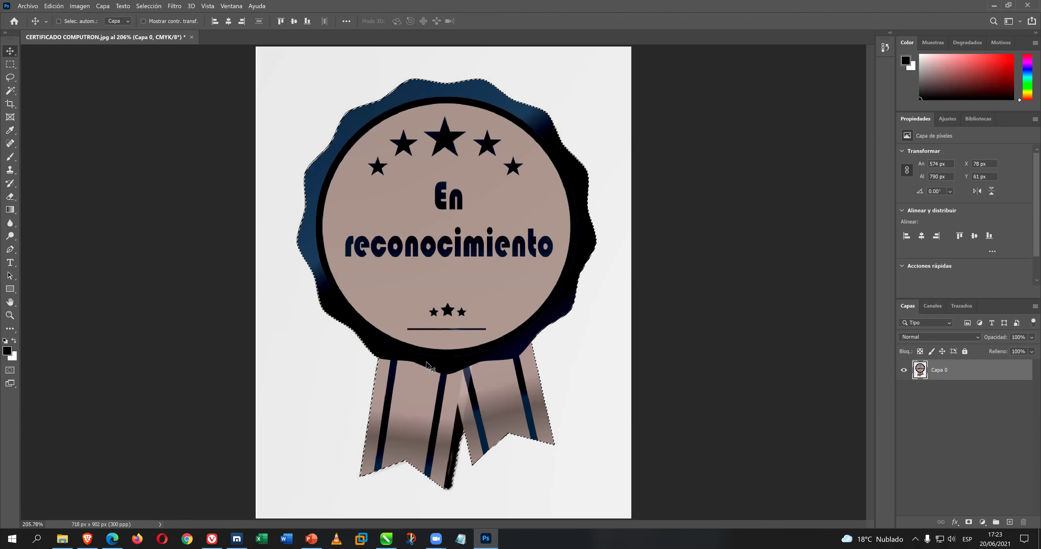
key(ctrl+z)
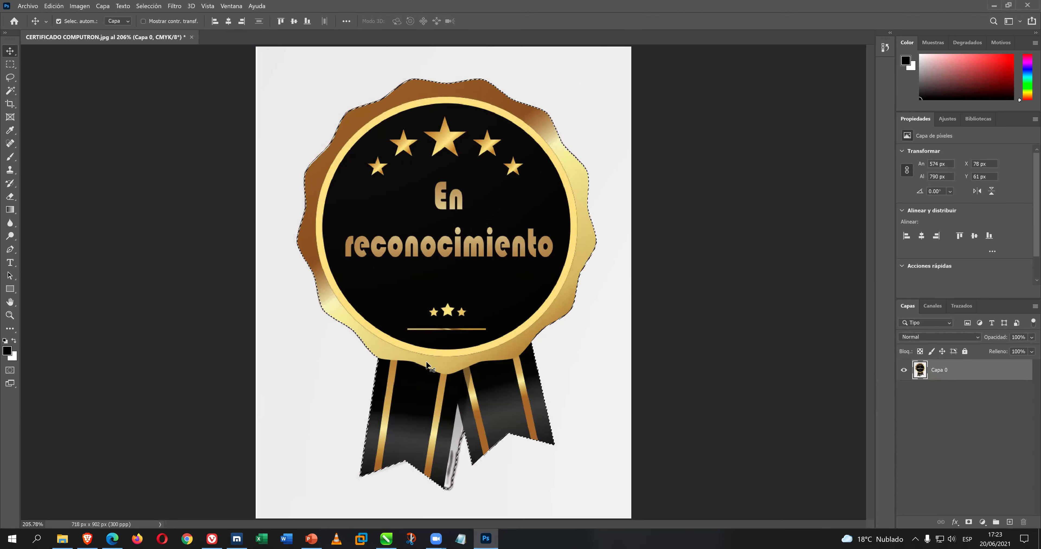
key(ctrl+shift+i)
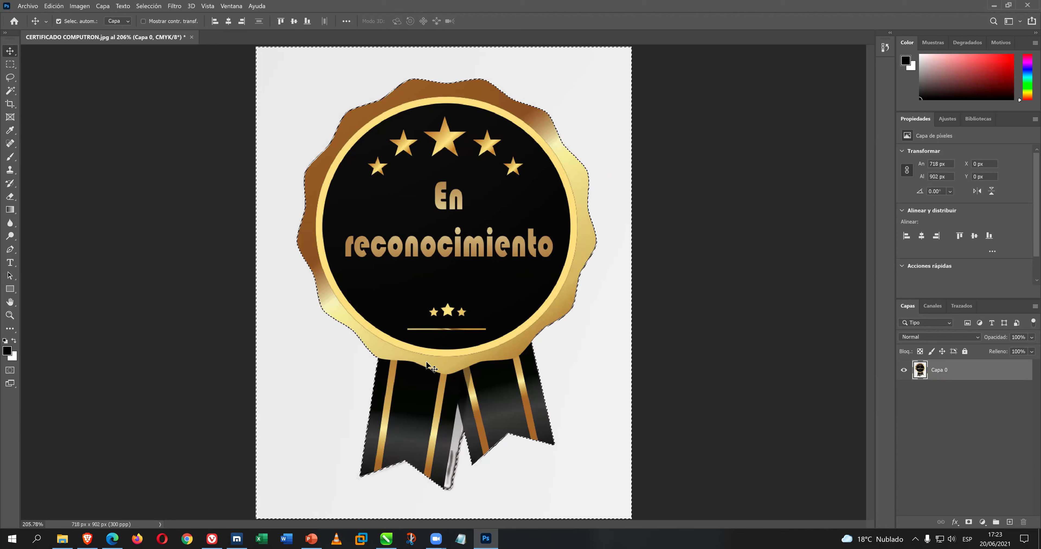
Delete the selected background around the En reconocimiento seal to leave it transparent, and clear the selection.
key(Delete)
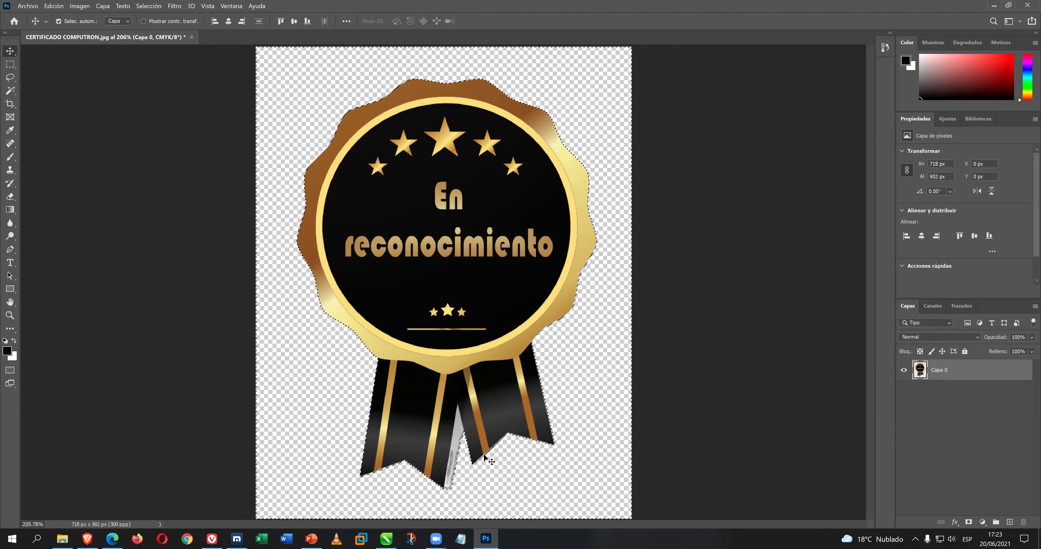
key(ctrl)
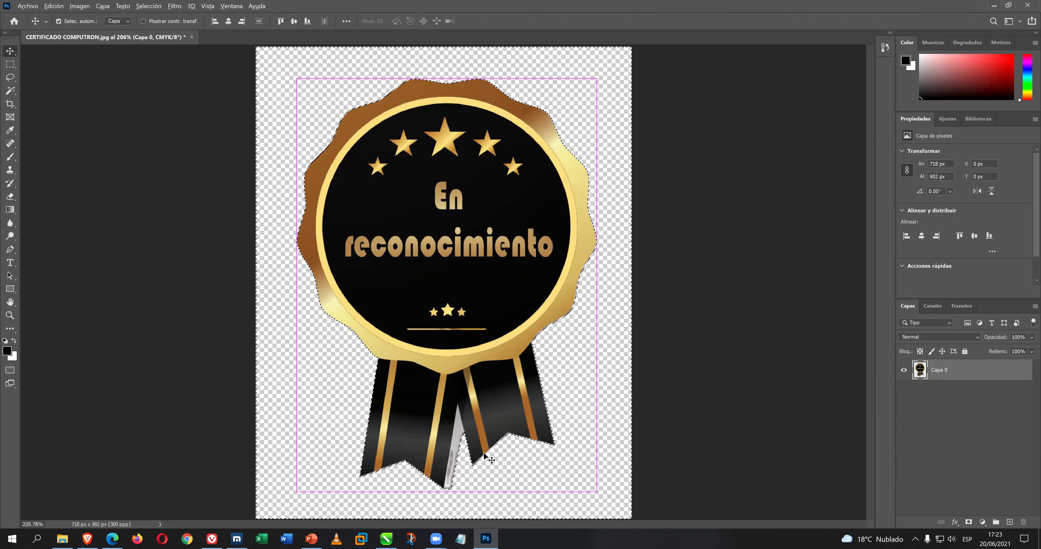
key(alt+n)
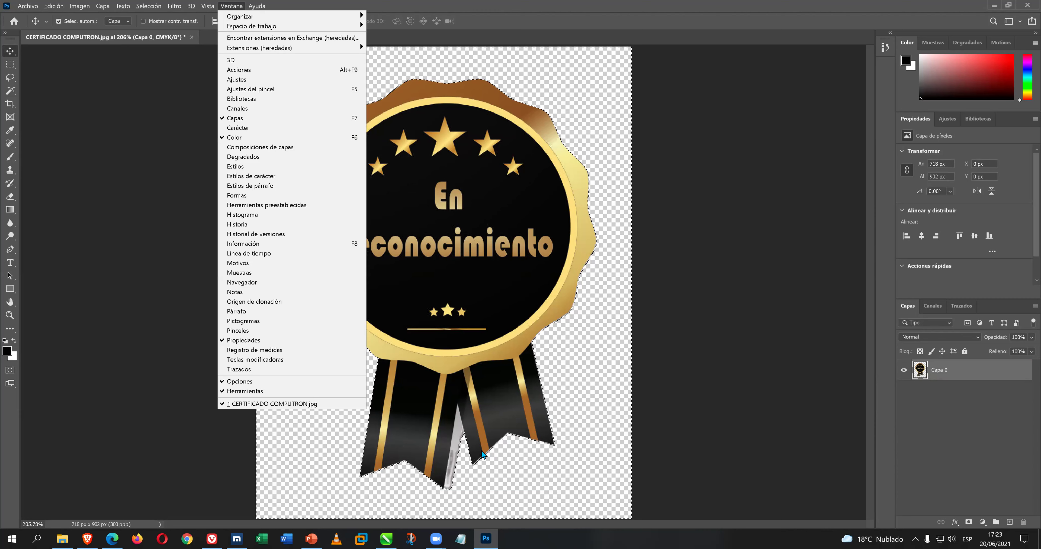
key(Escape)
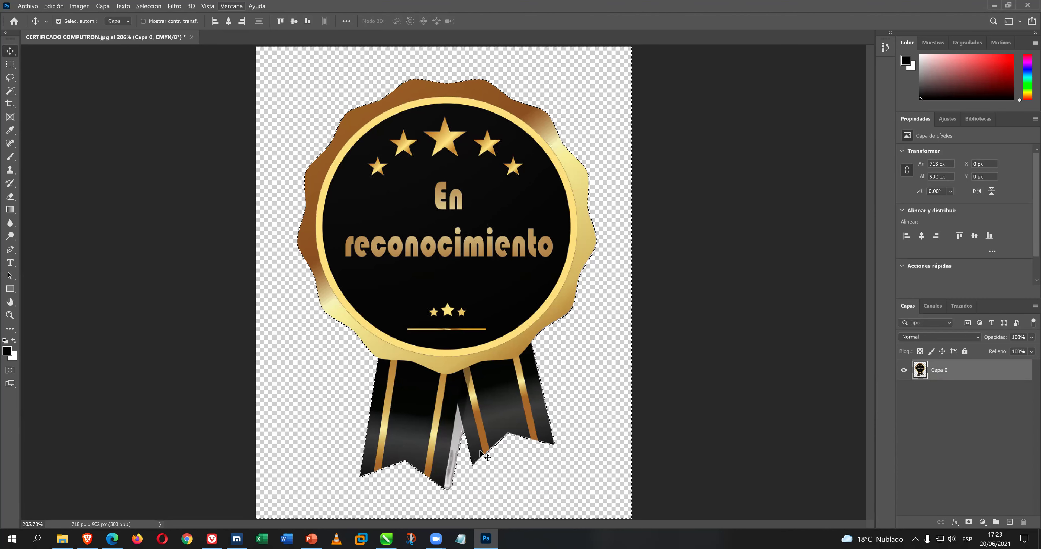
key(alt+n)
key(Escape)
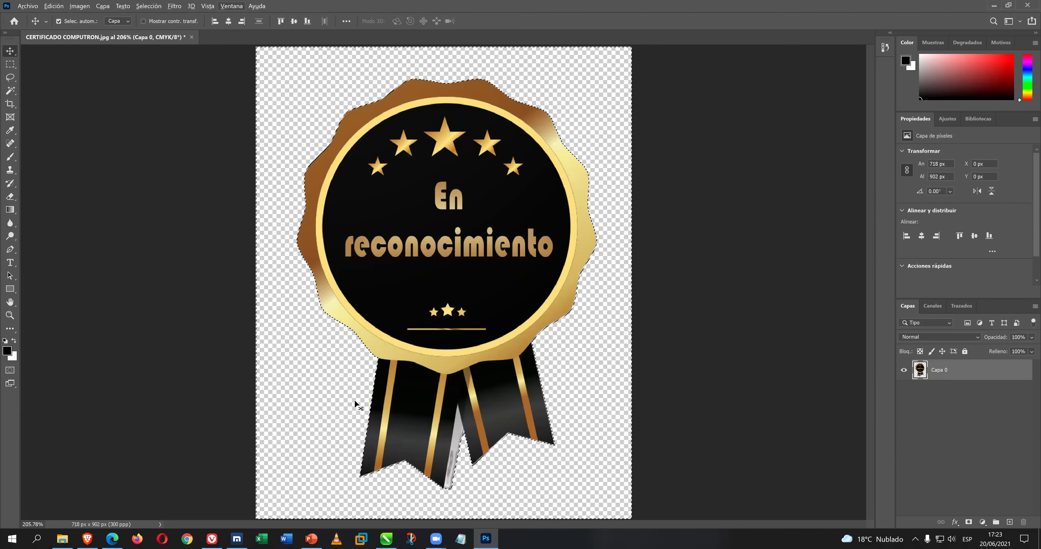
key(ctrl+d)
key(ctrl)
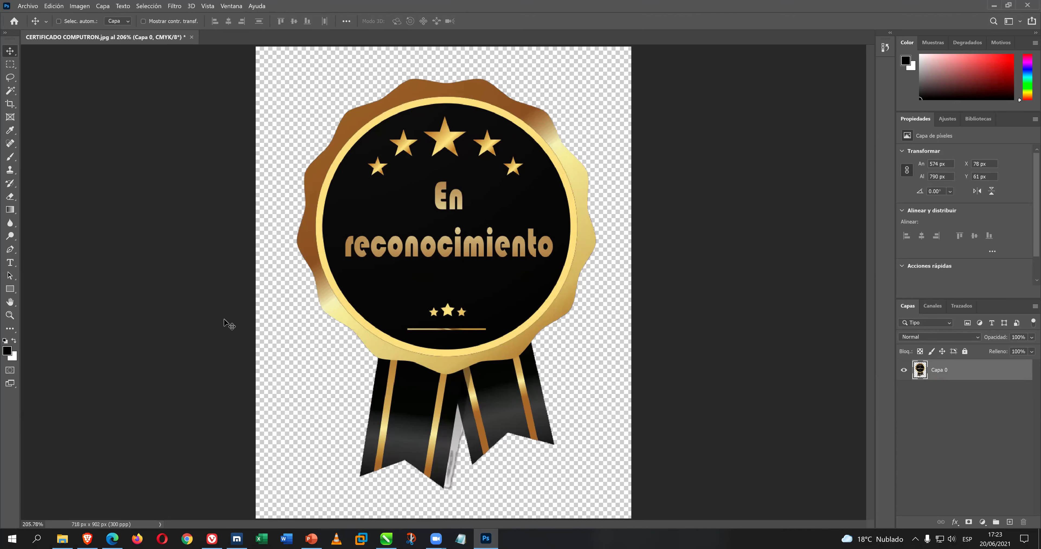
scroll(333, 325, down, 3)
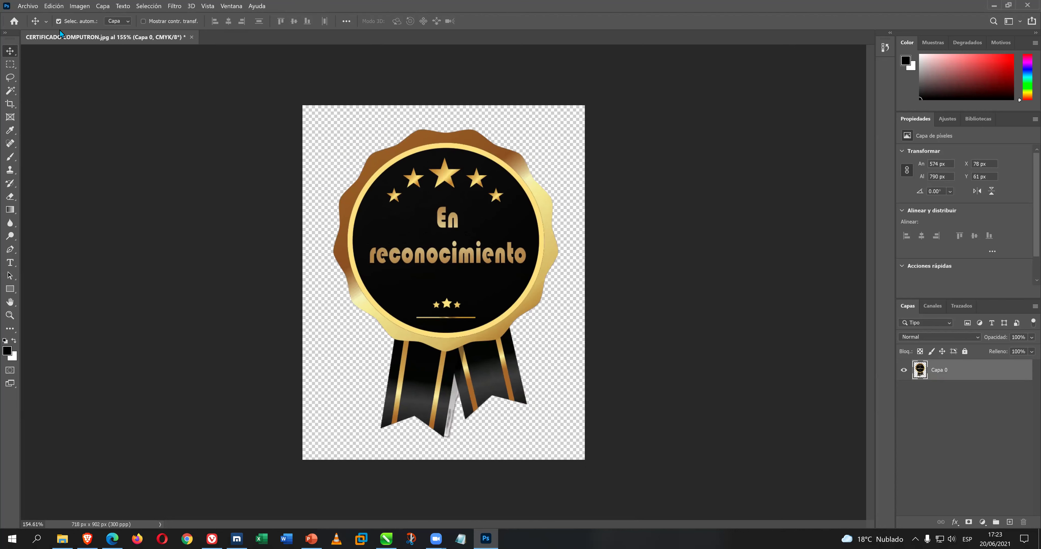
click(34, 9)
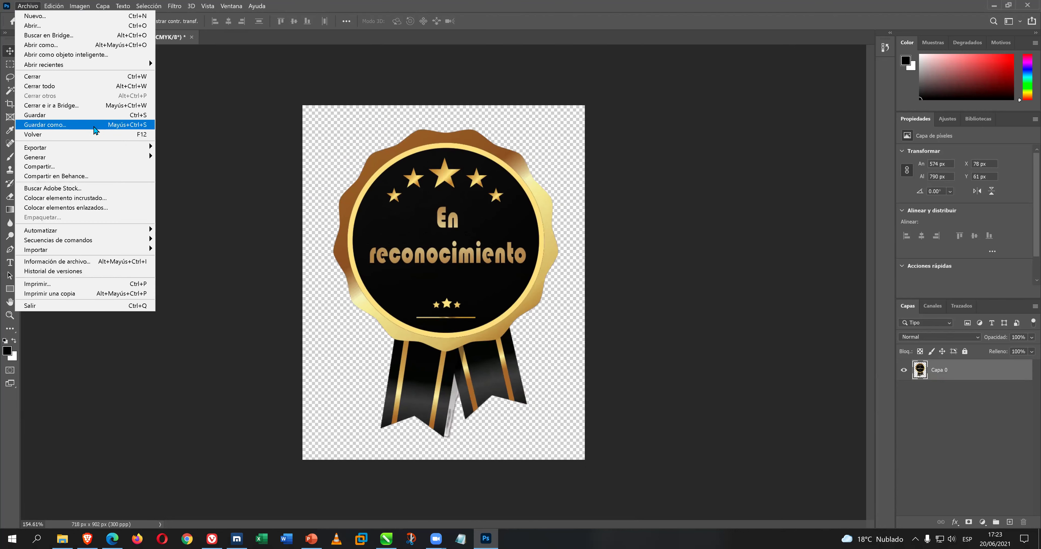
click(703, 141)
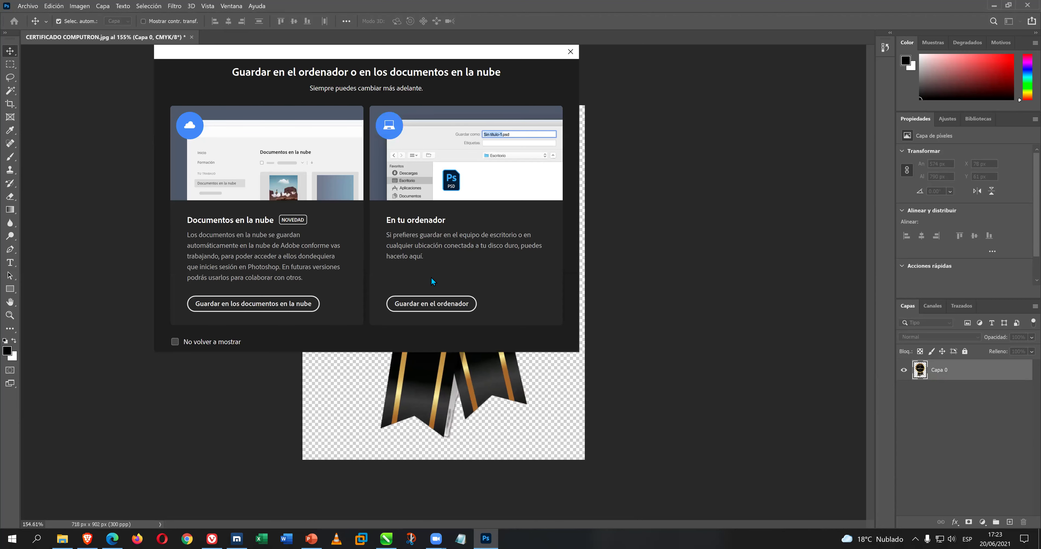
click(431, 303)
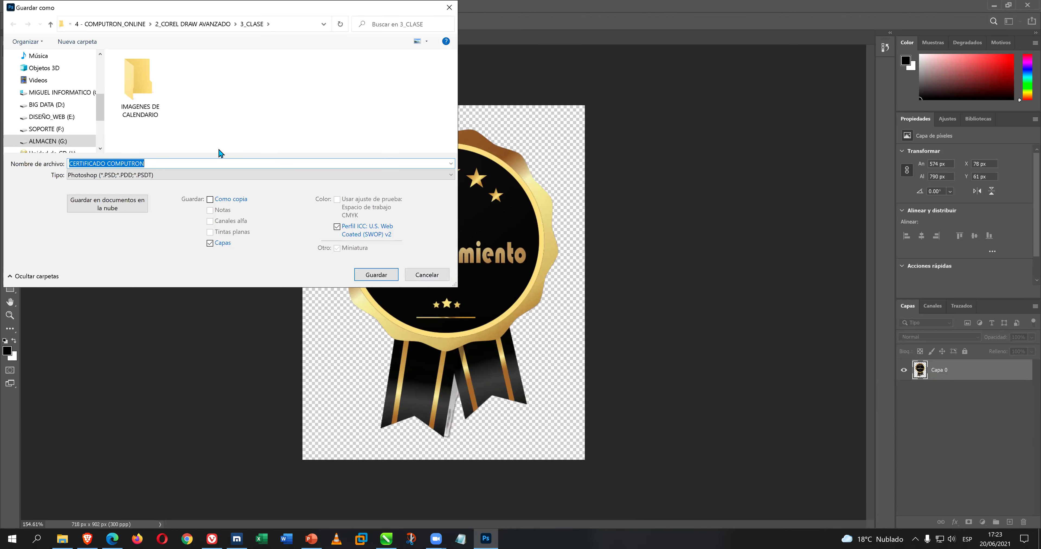
click(153, 176)
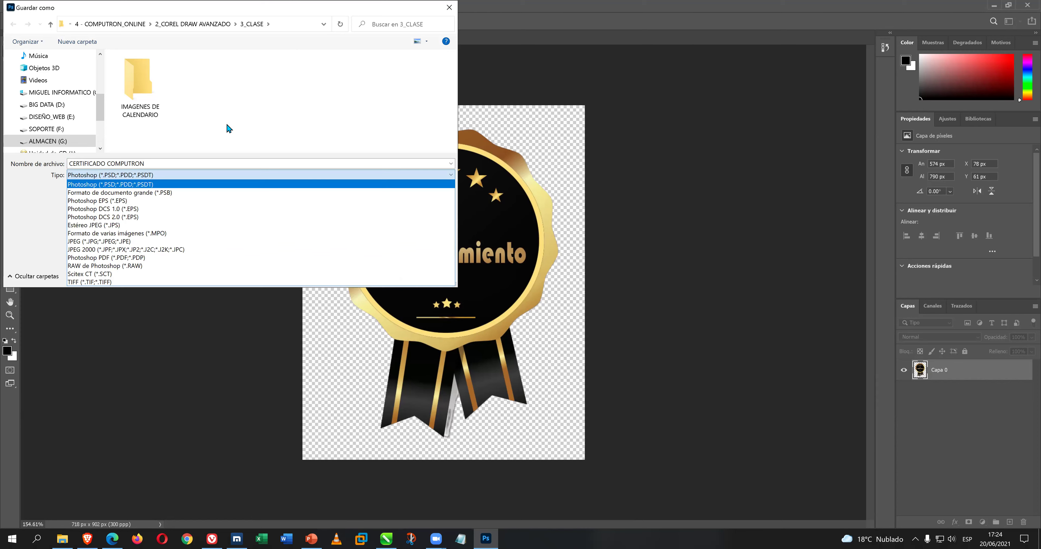
click(446, 13)
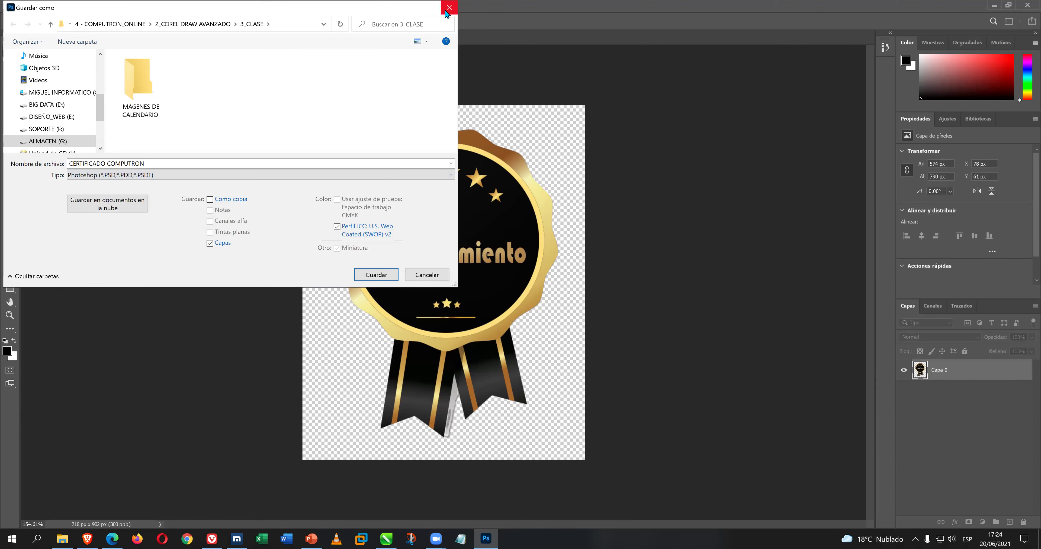
click(449, 8)
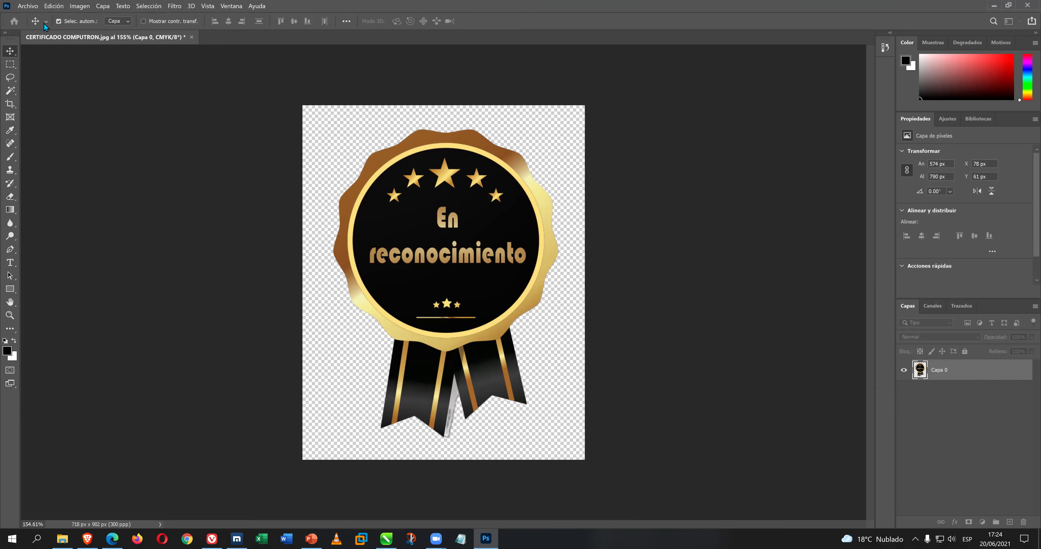
Try a quick export of the seal image as PNG.
click(35, 6)
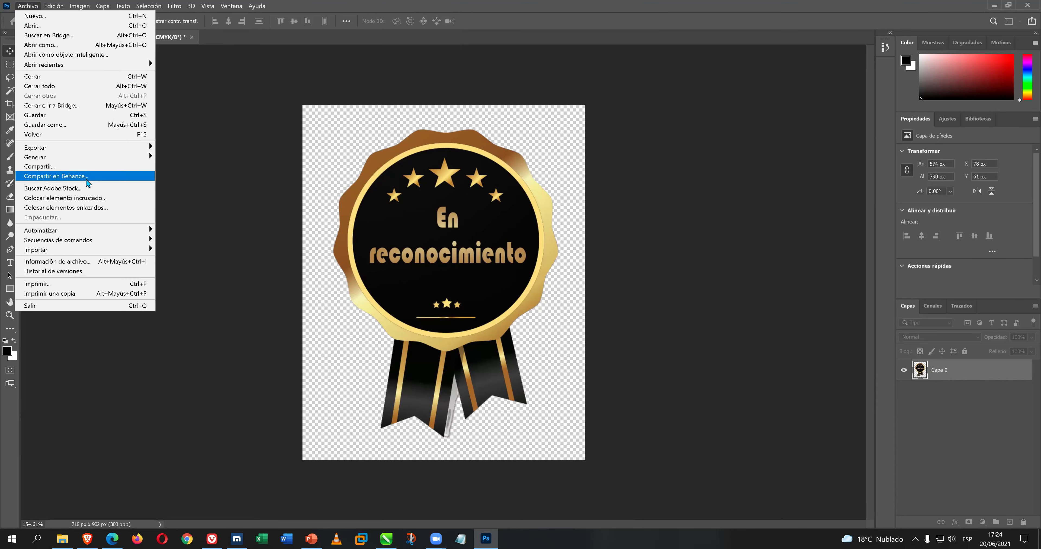
mouse_move(134, 147)
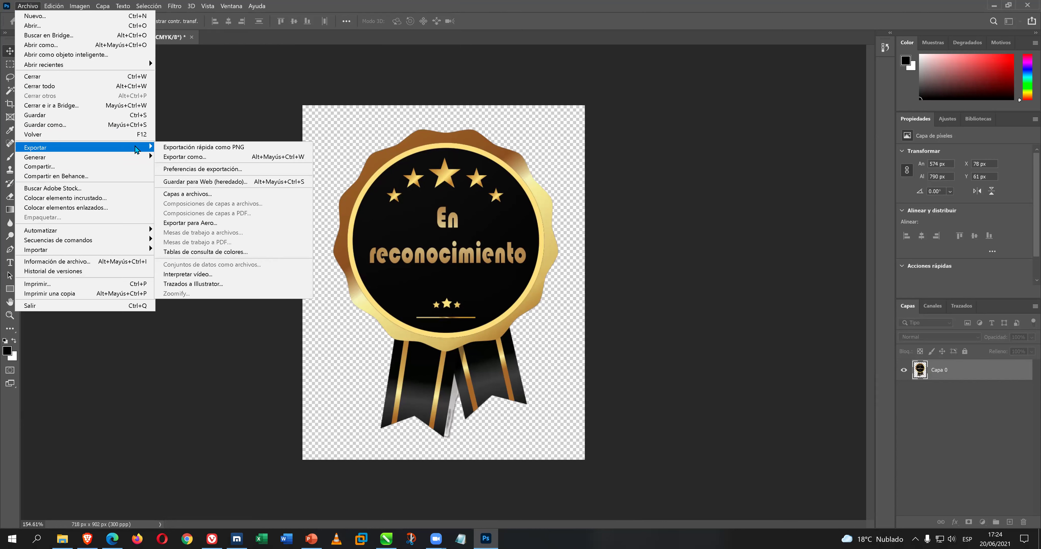
click(188, 150)
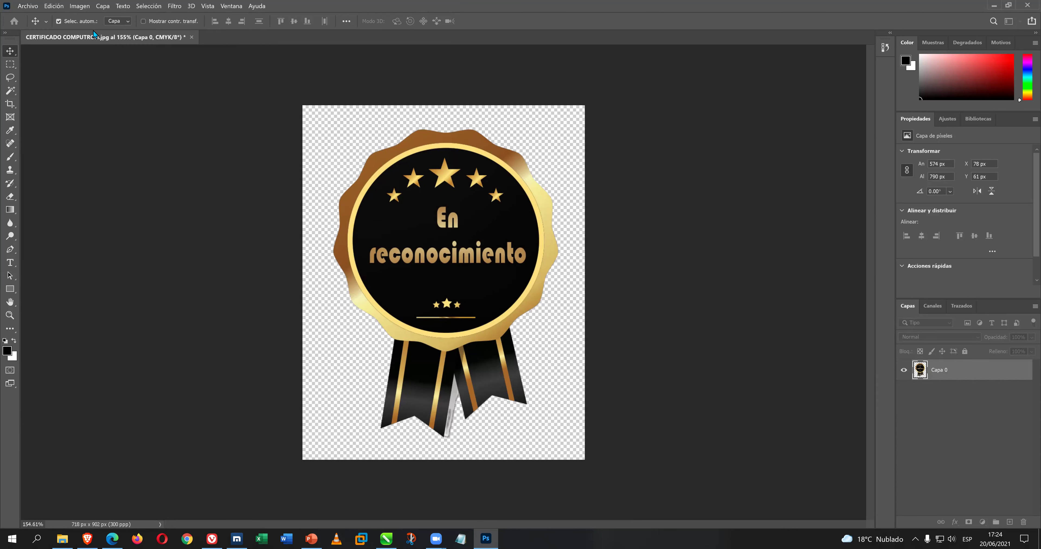
Export the seal with Export As in JPG format at 100% quality, 718 × 902 px, named LOGO_EN RECOMENDACION in the 3_CLASE folder.
double_click(28, 7)
click(53, 5)
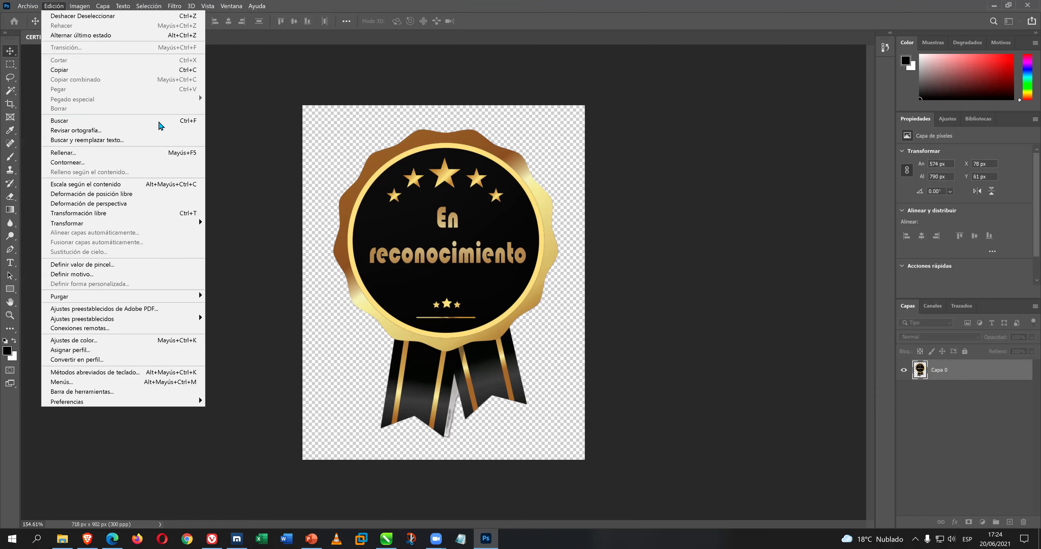
mouse_move(28, 6)
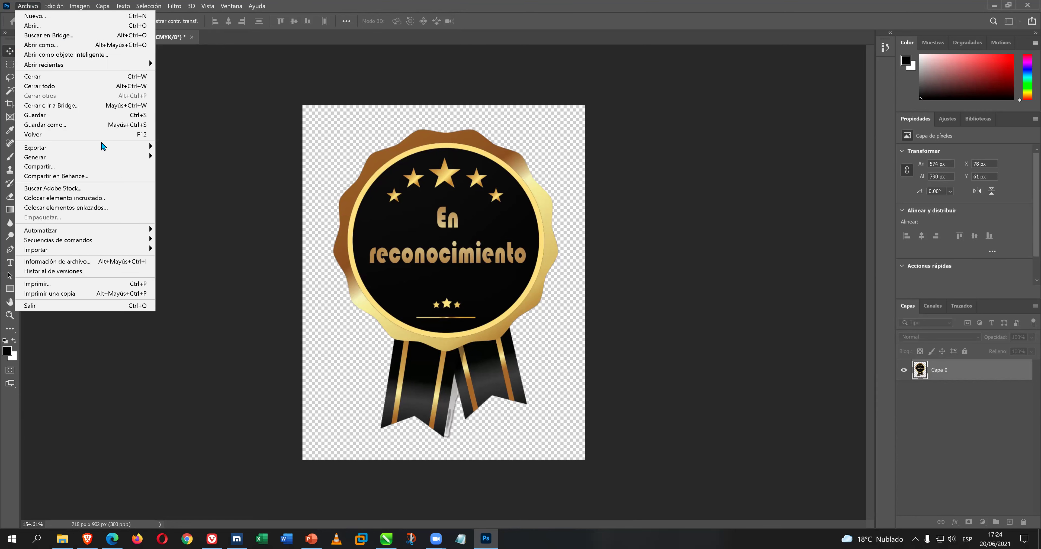
mouse_move(129, 149)
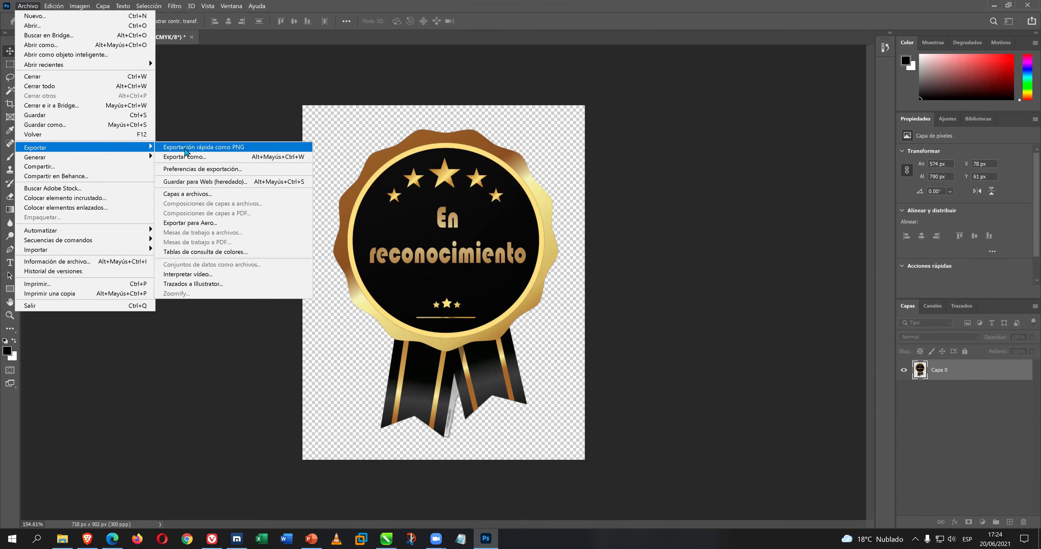
click(266, 158)
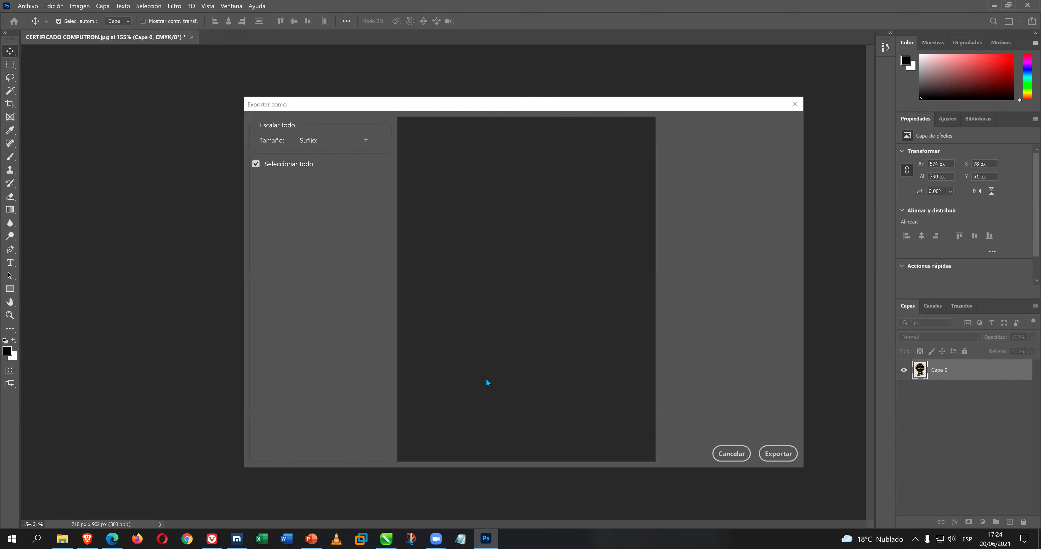
key(Return)
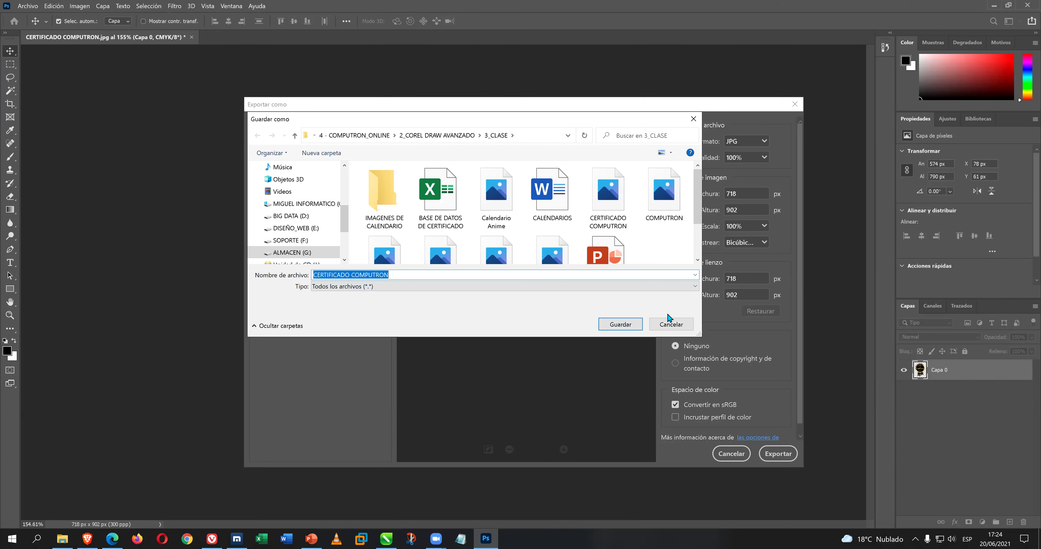
click(670, 324)
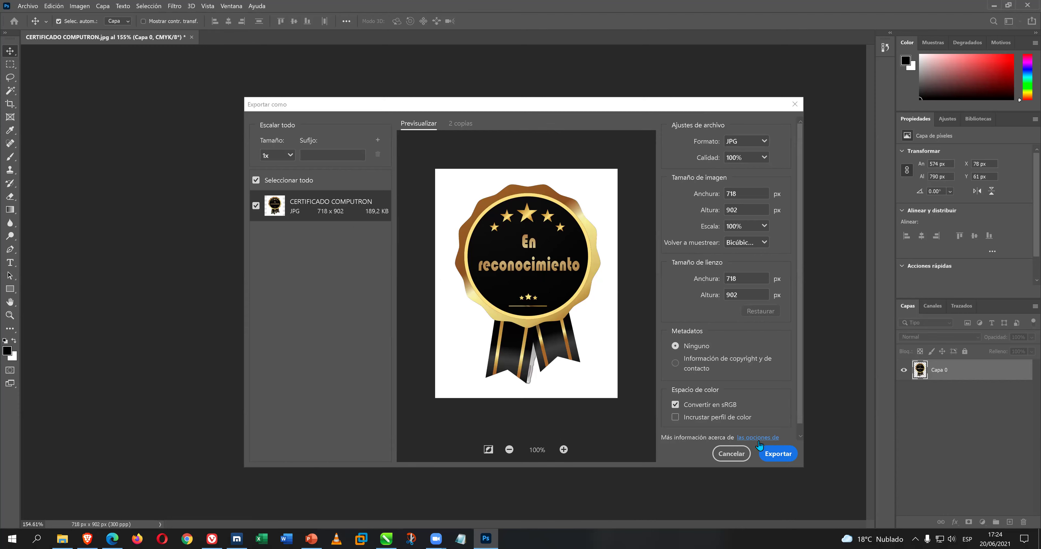
click(782, 454)
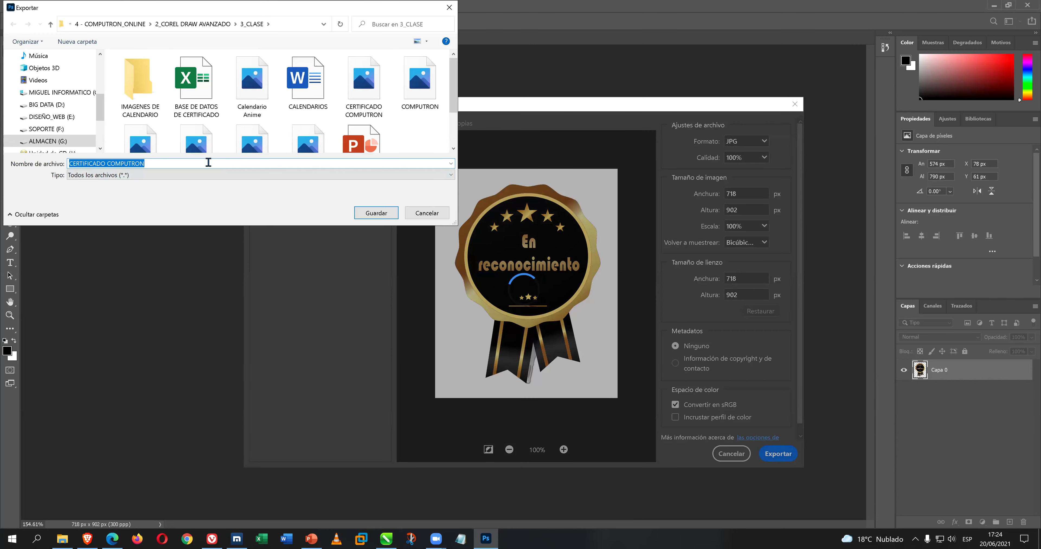
text(LO)
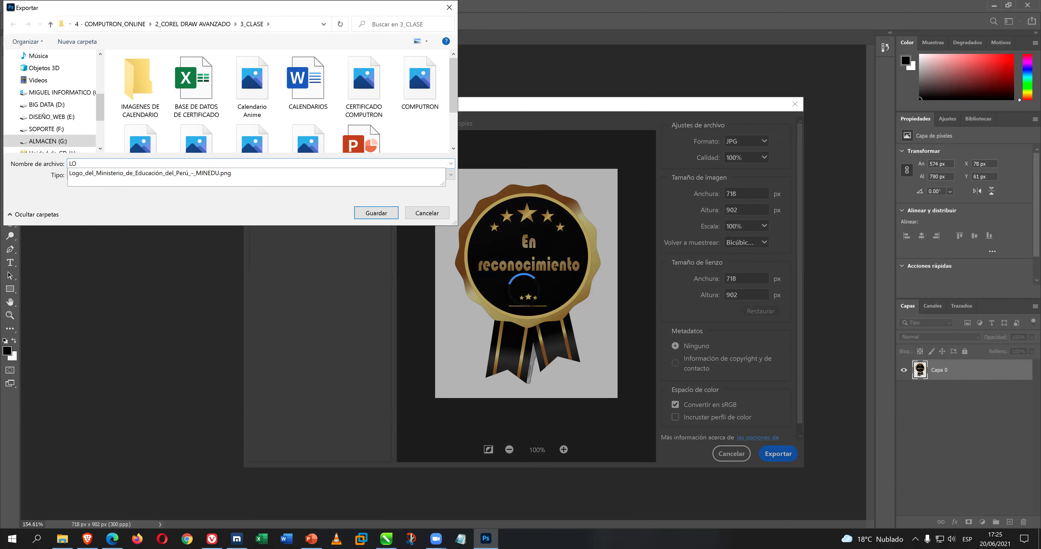
text(GO_E)
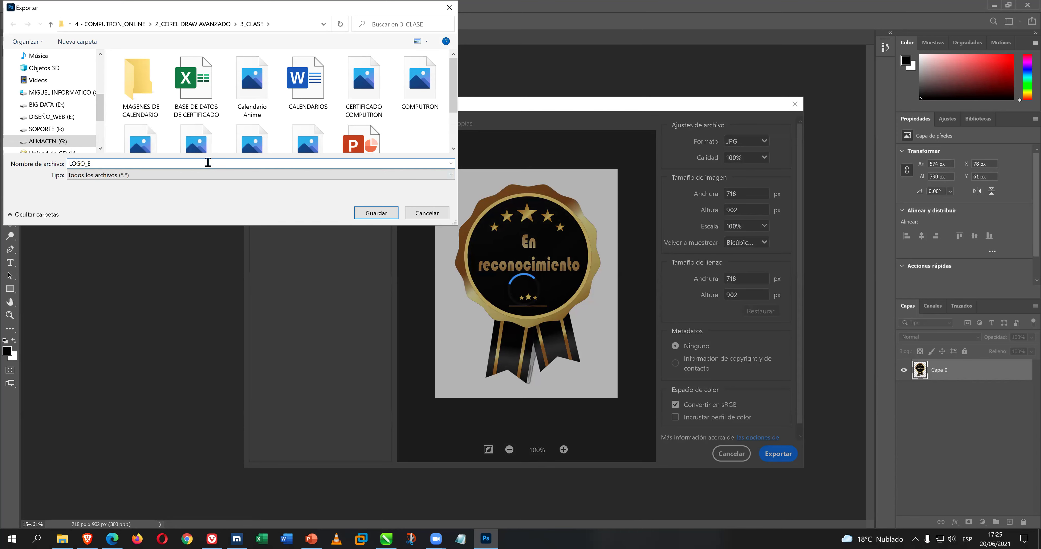
text(N RECOMENDACION)
key(Return)
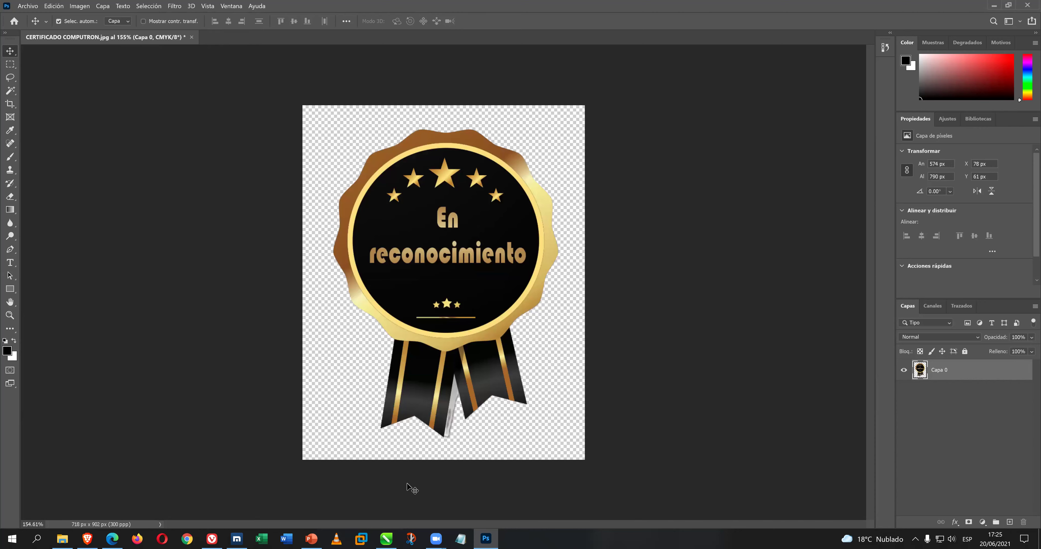
Switch to CorelDRAW, start an import and delete the RECOMENDACION image file from the 3_CLASE folder.
click(386, 539)
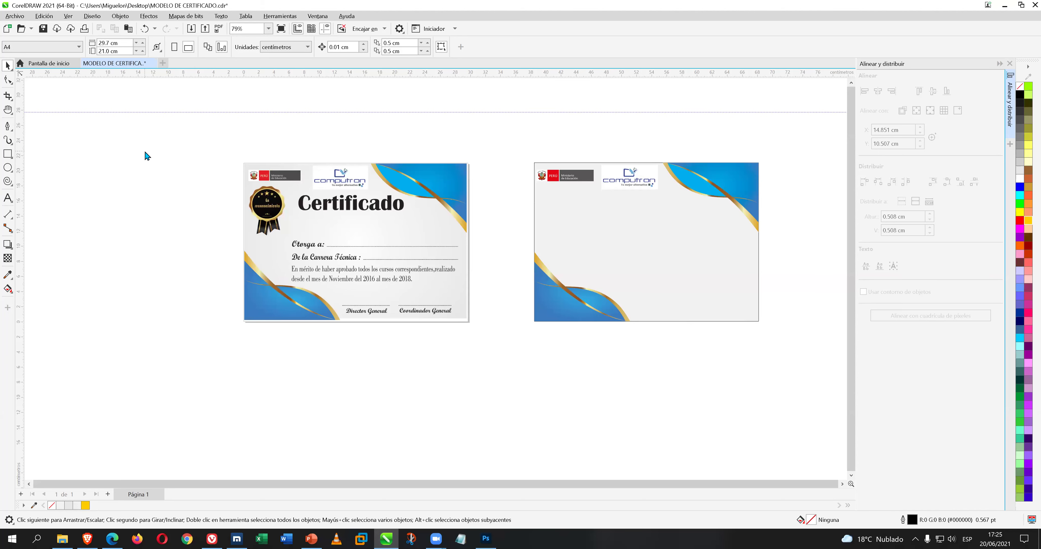
key(ctrl+i)
scroll(274, 157, down, 1)
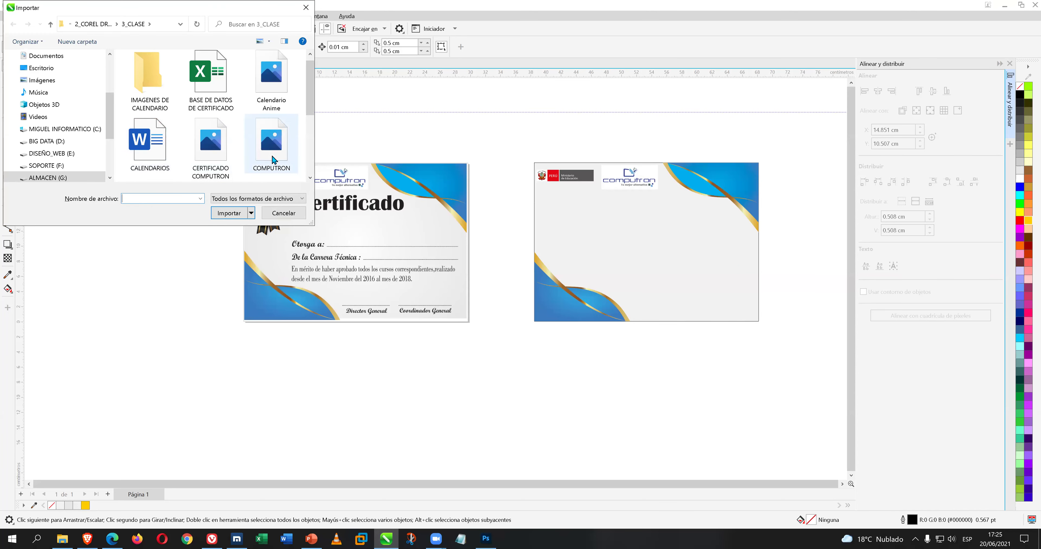
scroll(278, 164, down, 5)
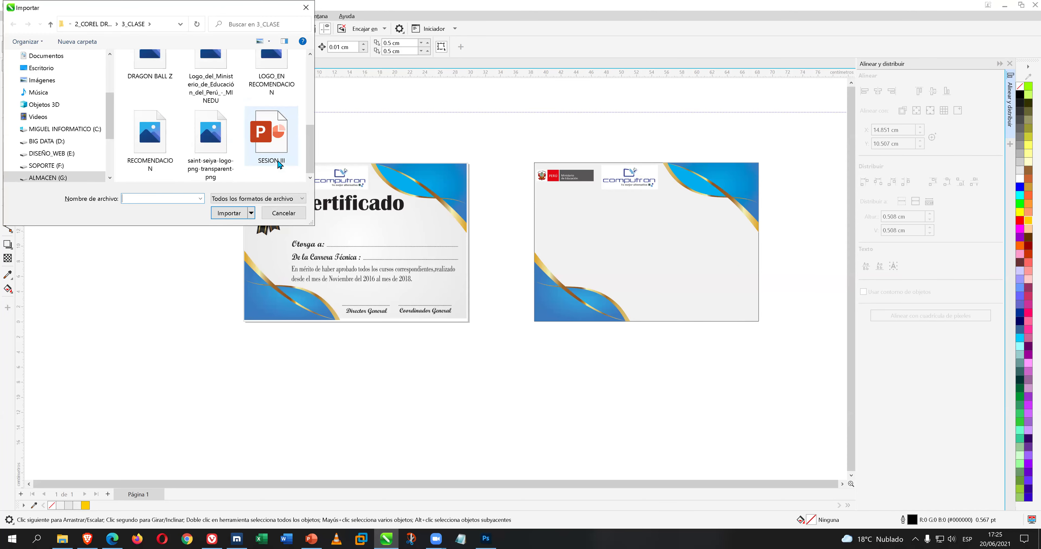
click(162, 148)
right_click(156, 143)
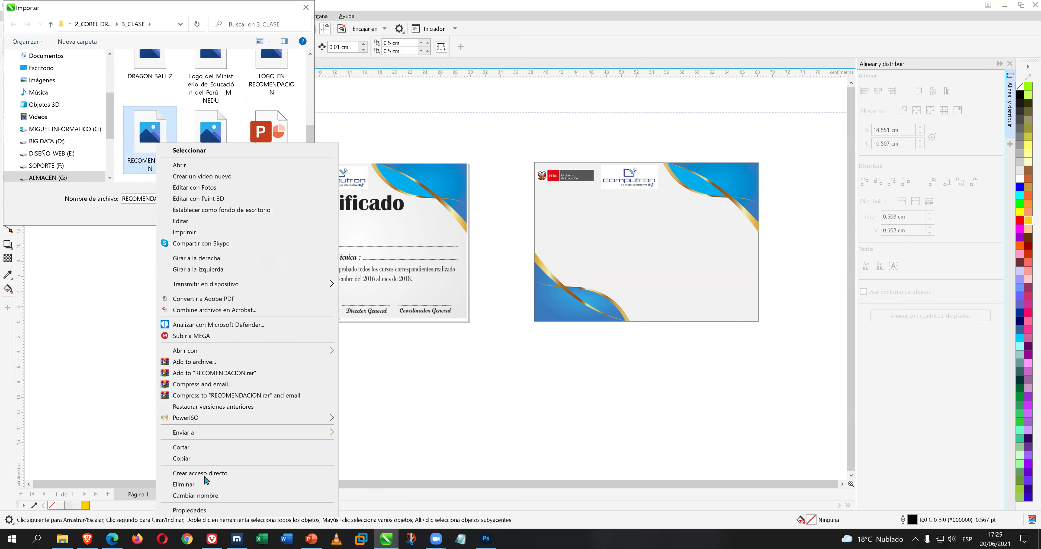
click(184, 484)
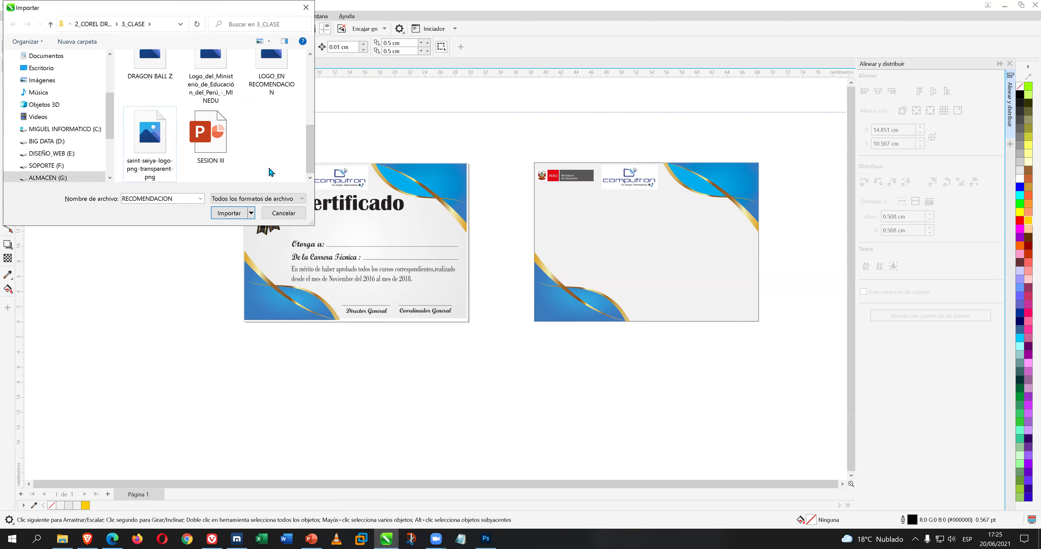
Import the LOGO_EN RECOMENDACION image into the certificate document.
double_click(271, 89)
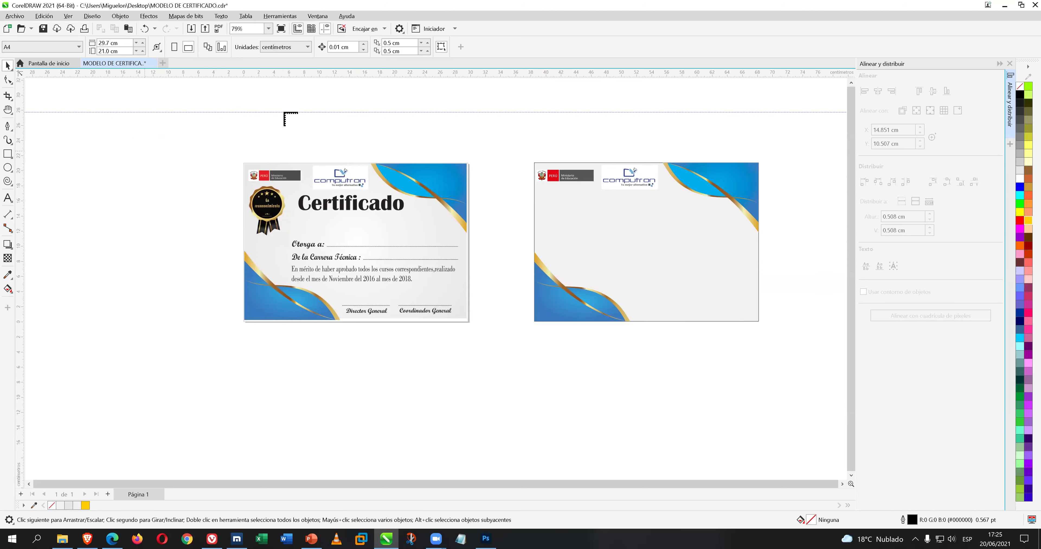
click(453, 195)
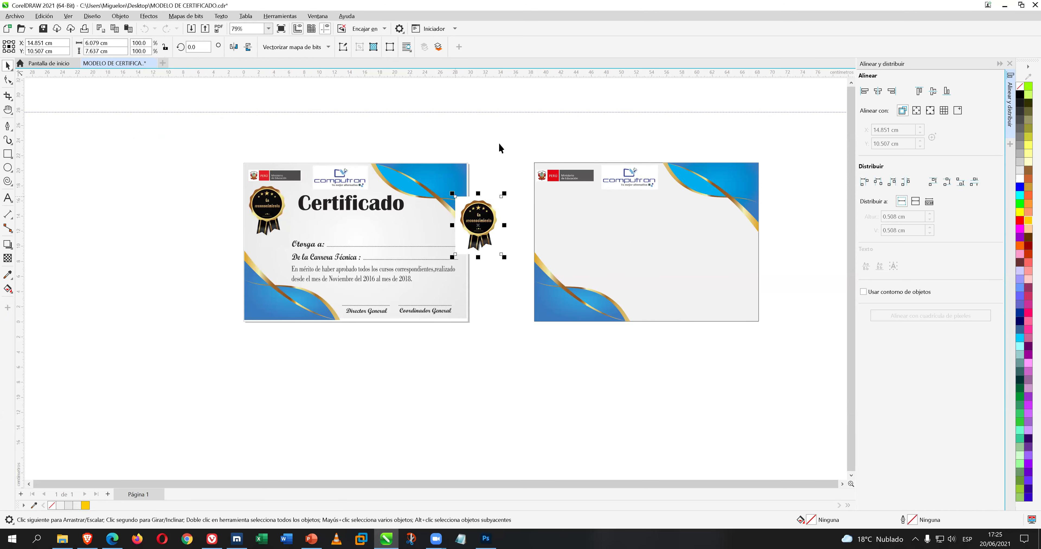
scroll(512, 206, up, 1)
drag(474, 231, 584, 233)
key(Delete)
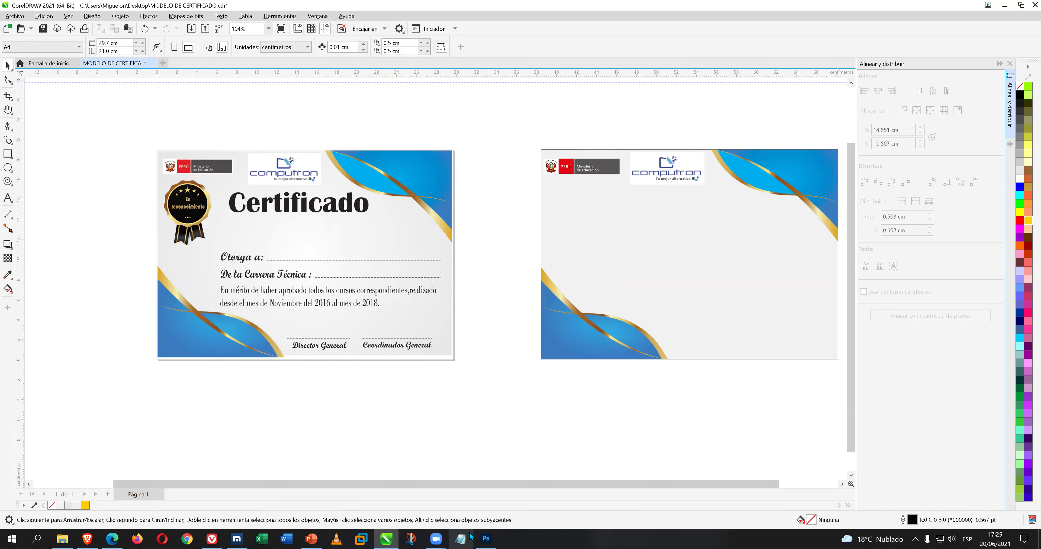
Switch to Photoshop and set up an Export As of the badge image in PNG format.
click(486, 539)
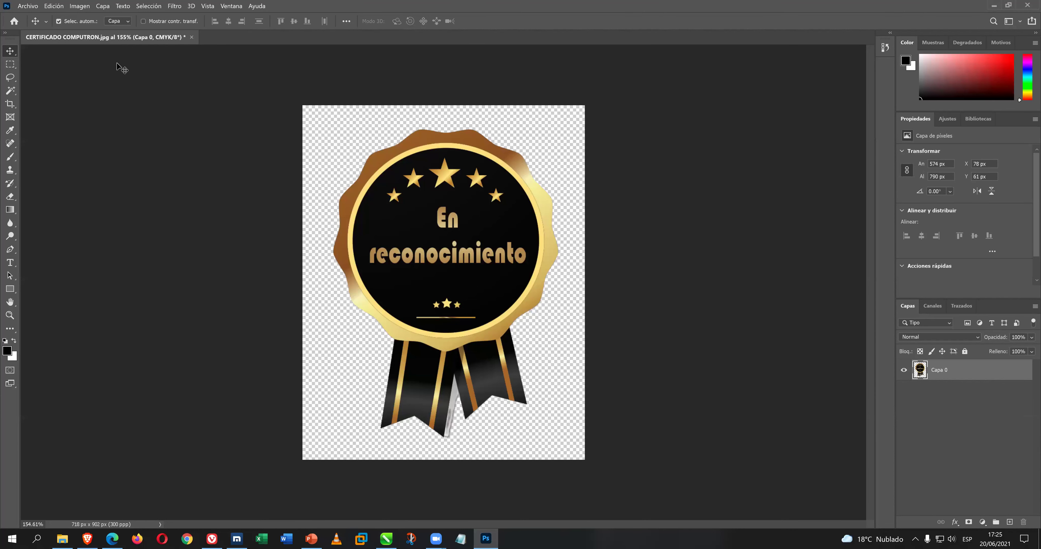
click(27, 6)
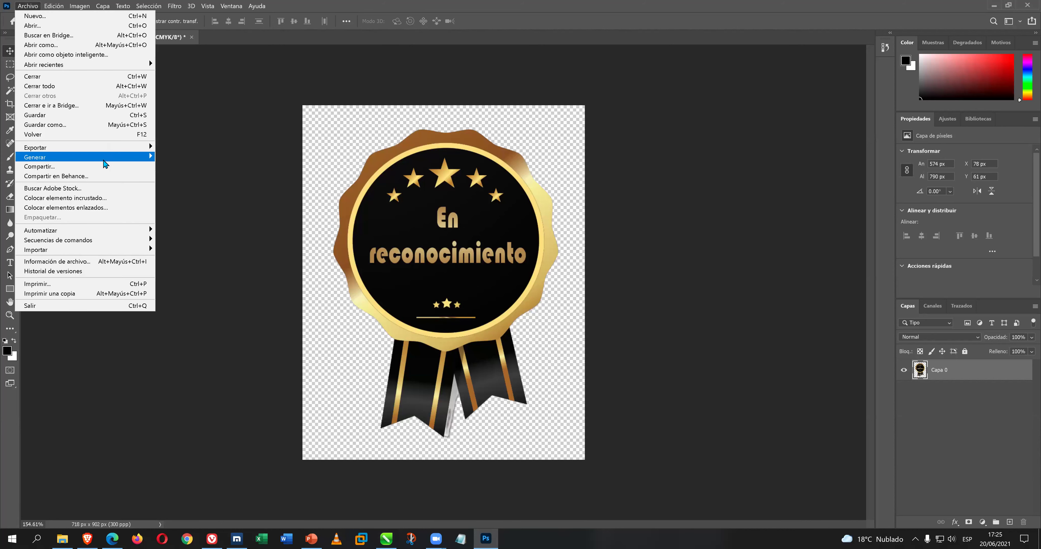
mouse_move(129, 149)
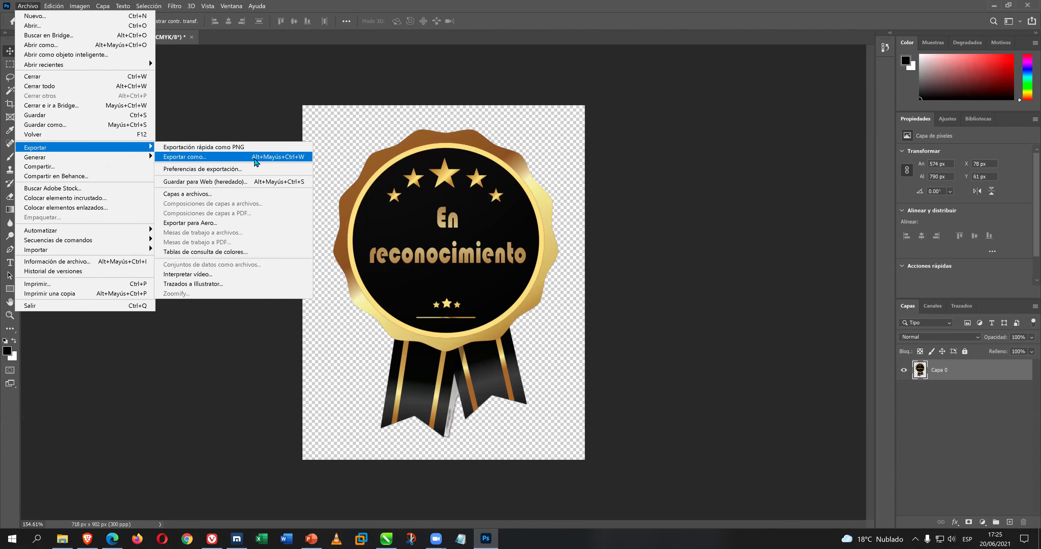
click(282, 163)
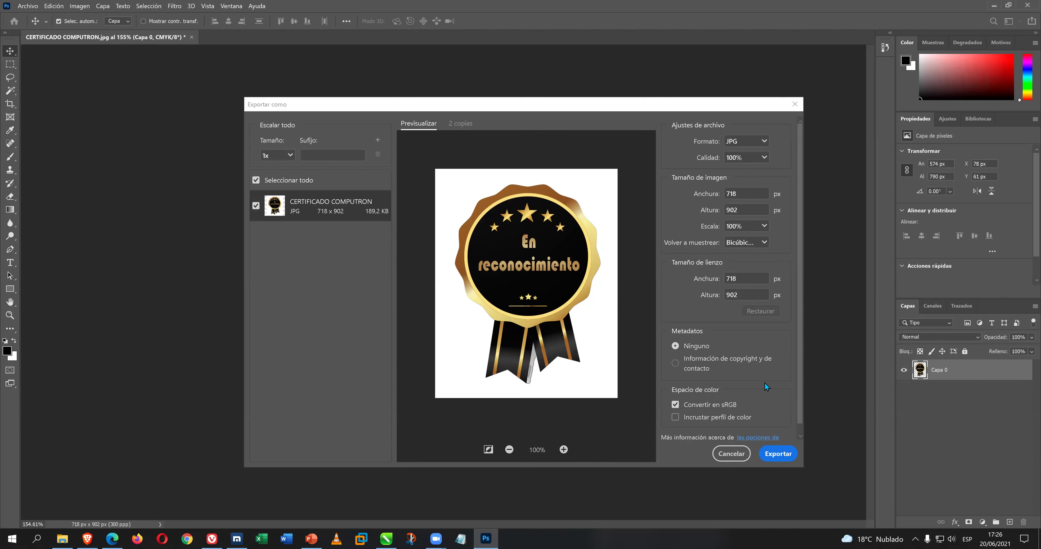
scroll(788, 380, down, 1)
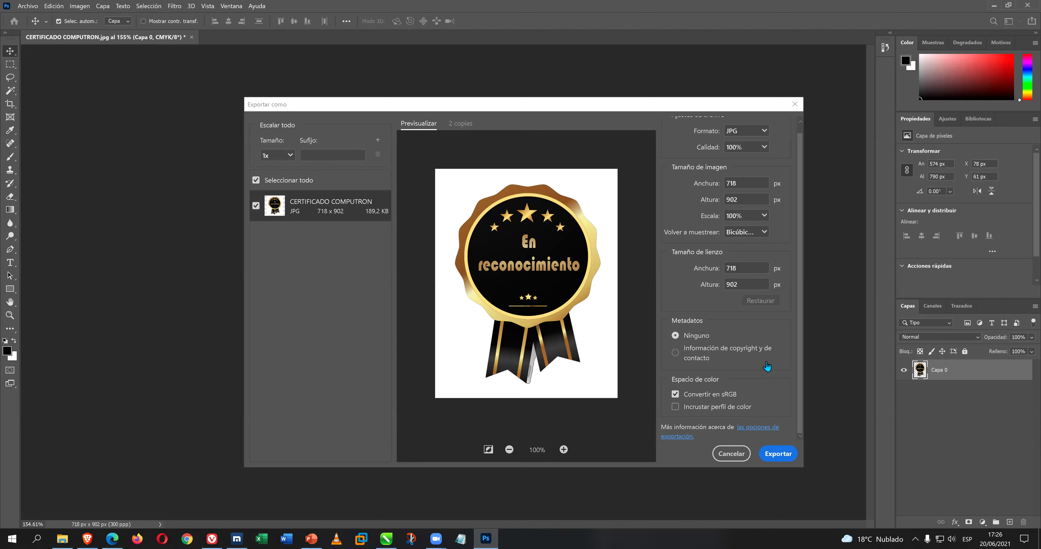
scroll(765, 299, up, 1)
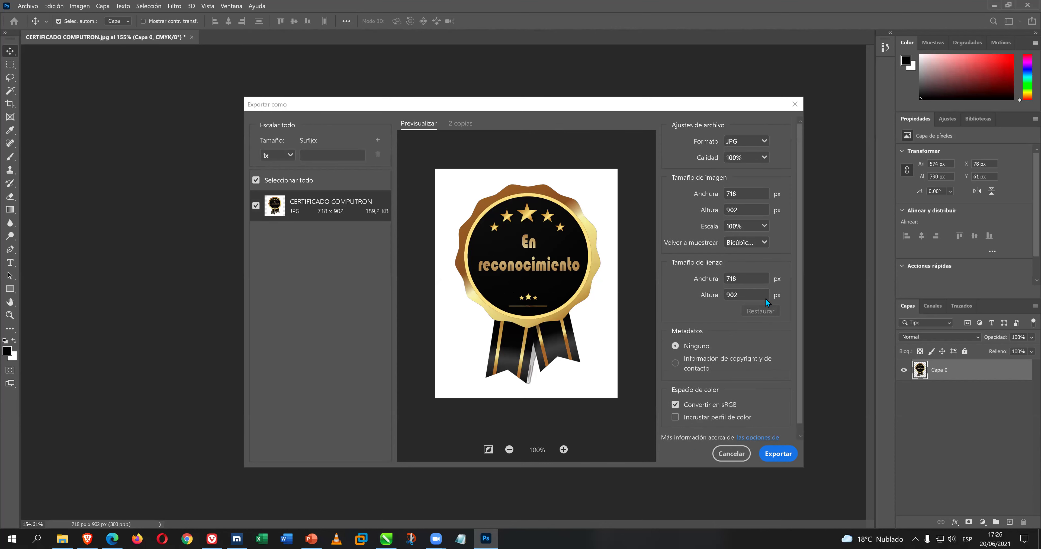
click(765, 141)
click(765, 141)
click(765, 141)
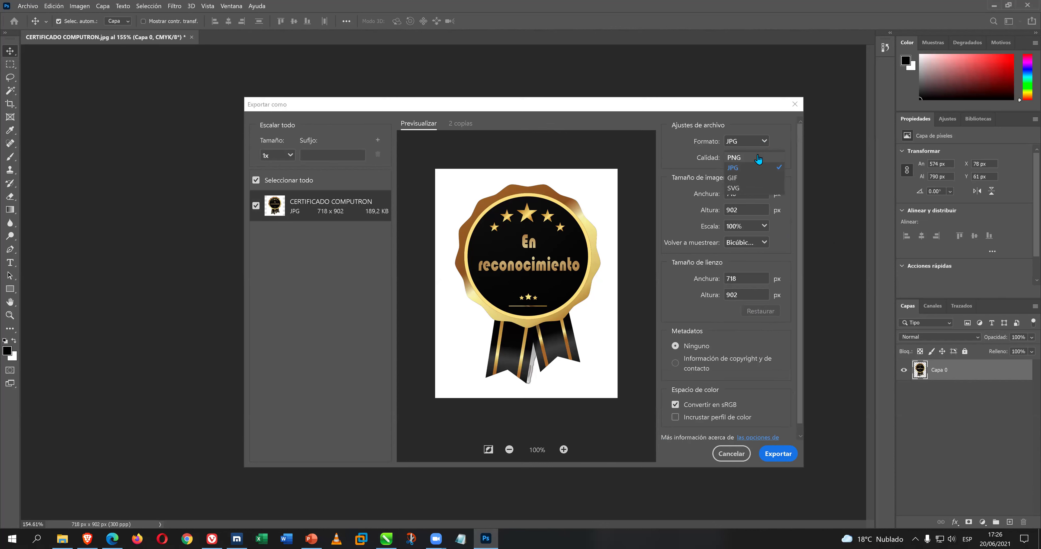
click(758, 158)
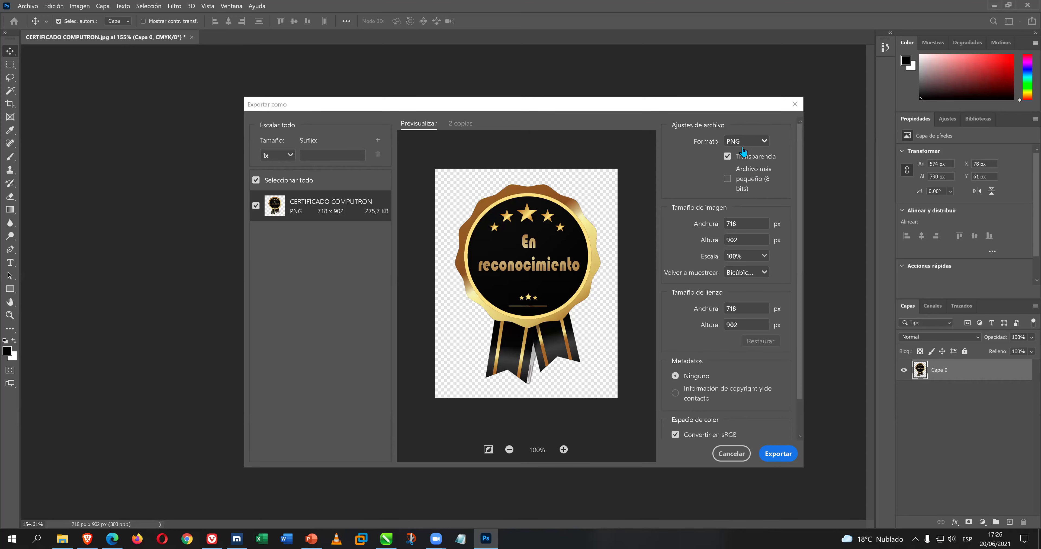
Delete the old LOGO_EN RECOMENDACION image from the 3_CLASE folder and export the badge under that name, accepting the replacement.
click(780, 455)
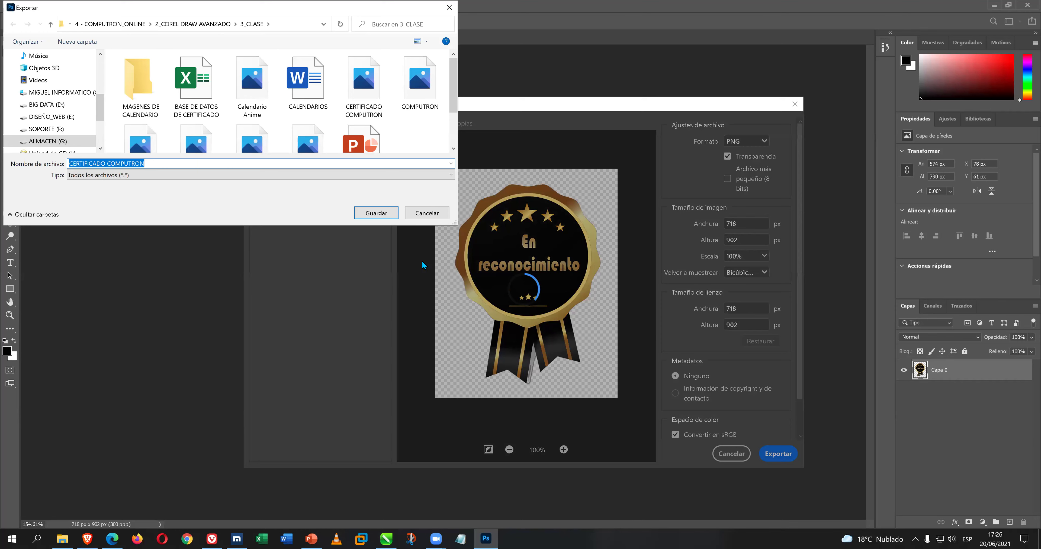
drag(454, 112, 454, 143)
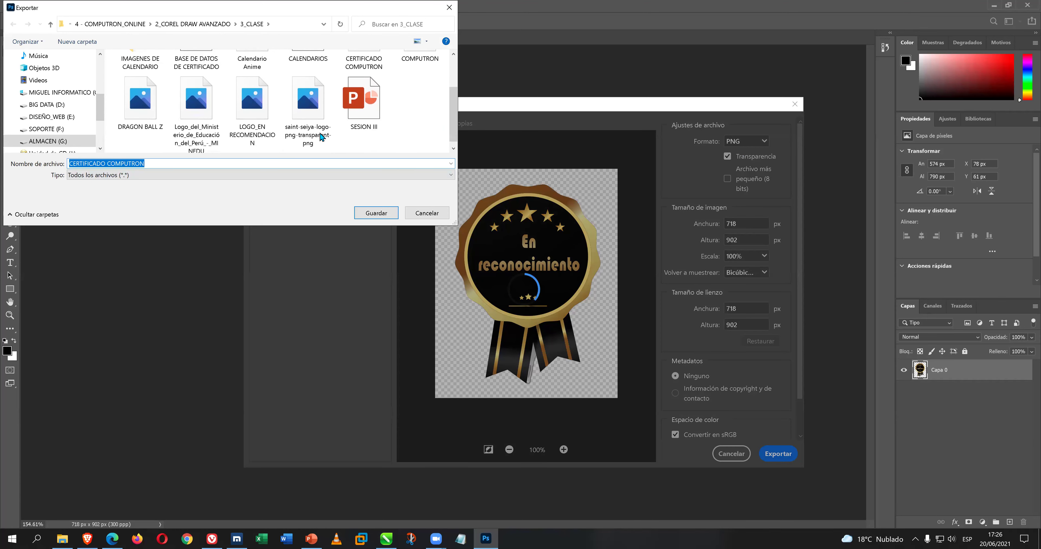
click(252, 112)
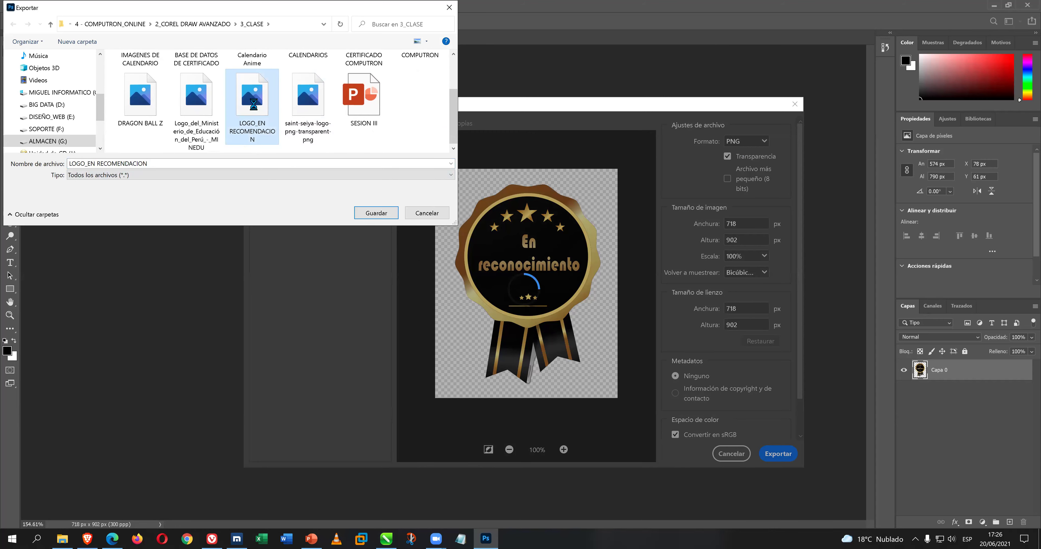
right_click(253, 101)
click(283, 442)
click(376, 213)
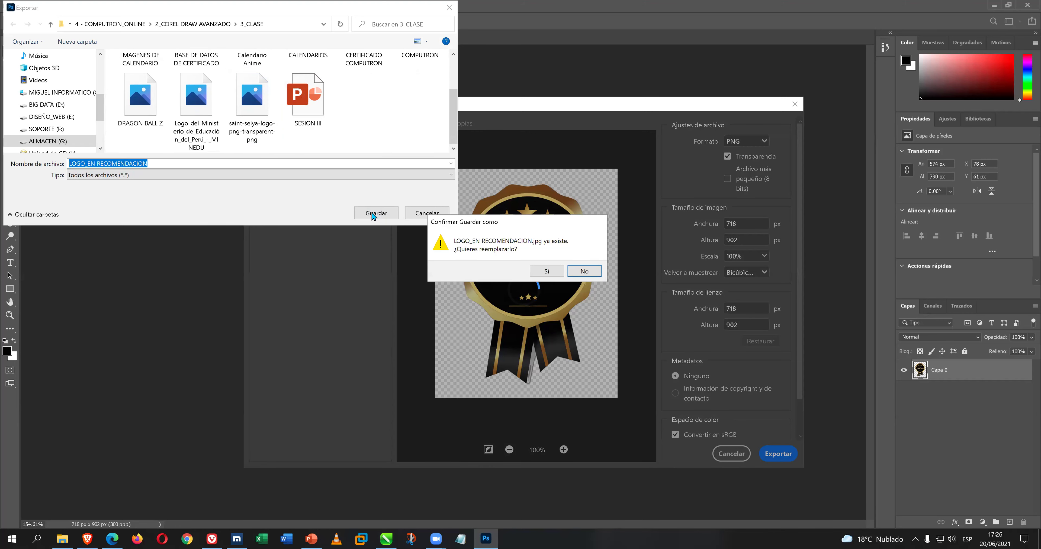
click(540, 272)
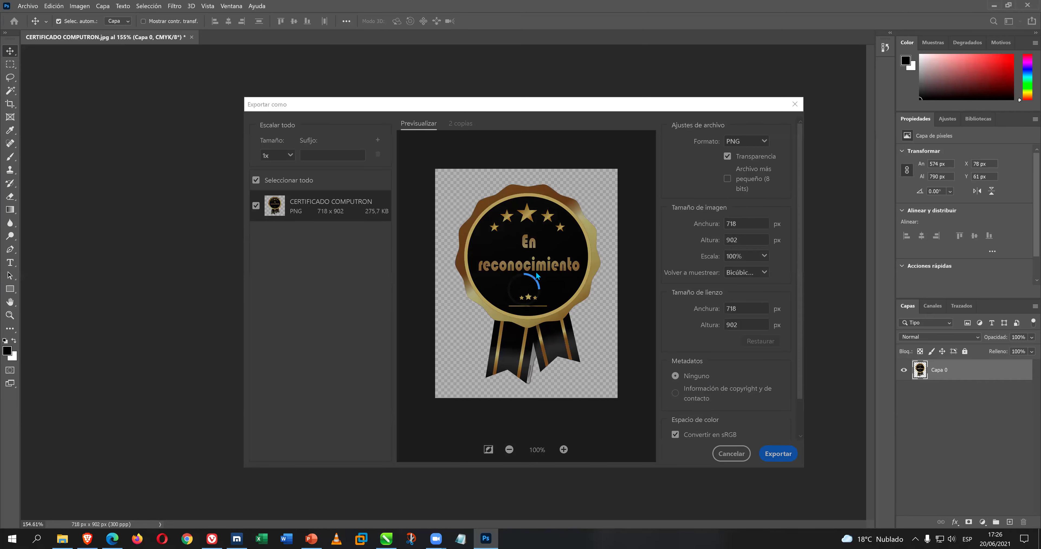
Return to CorelDRAW and import LOGO_EN RECOMENDACION.jpg beside the finished certificate.
click(994, 6)
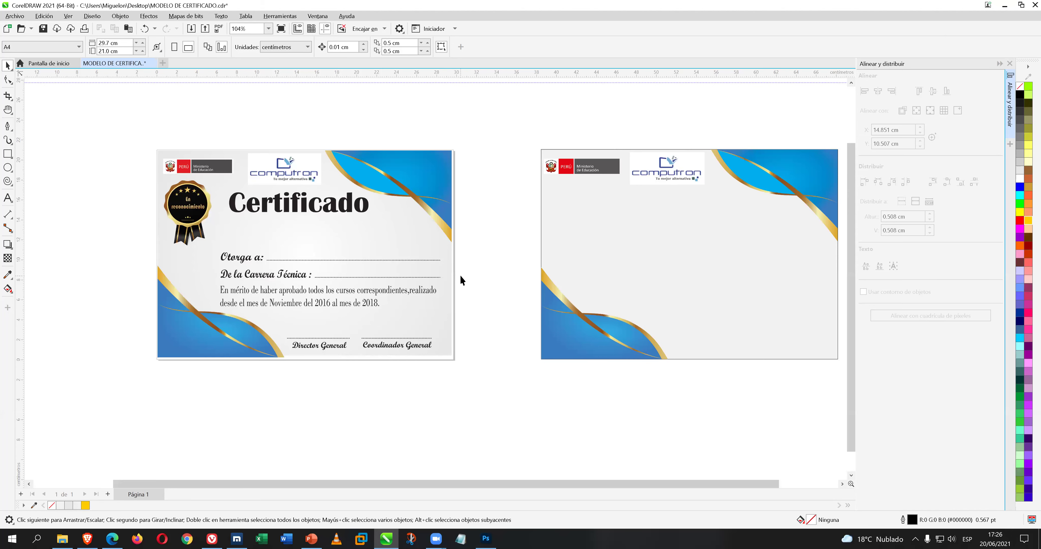
key(ctrl+i)
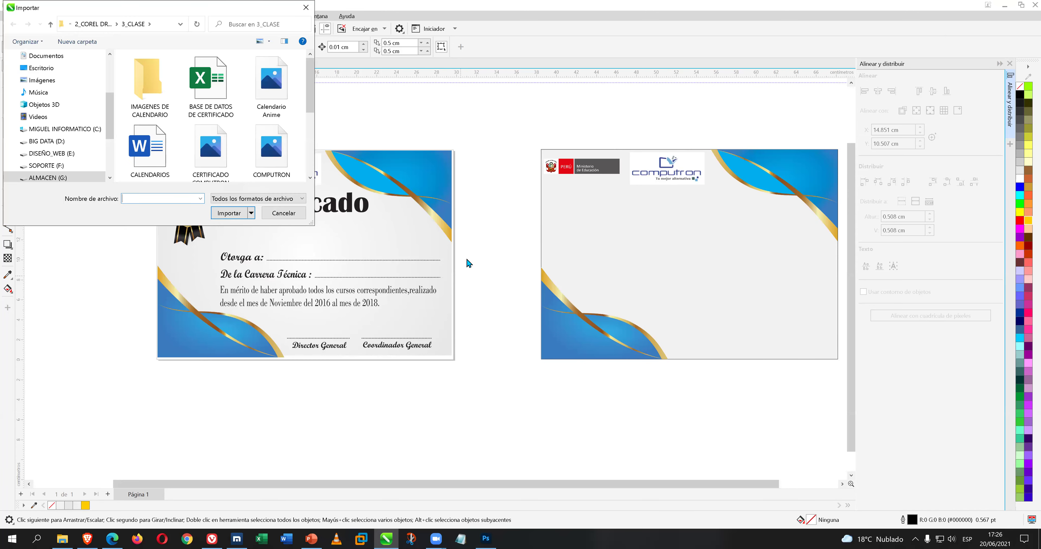
scroll(267, 165, down, 5)
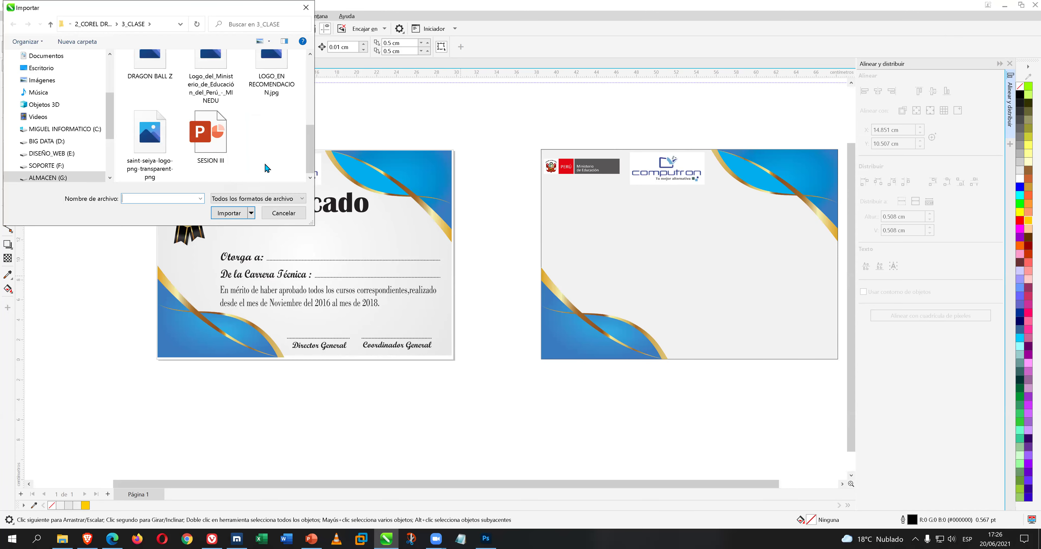
double_click(272, 69)
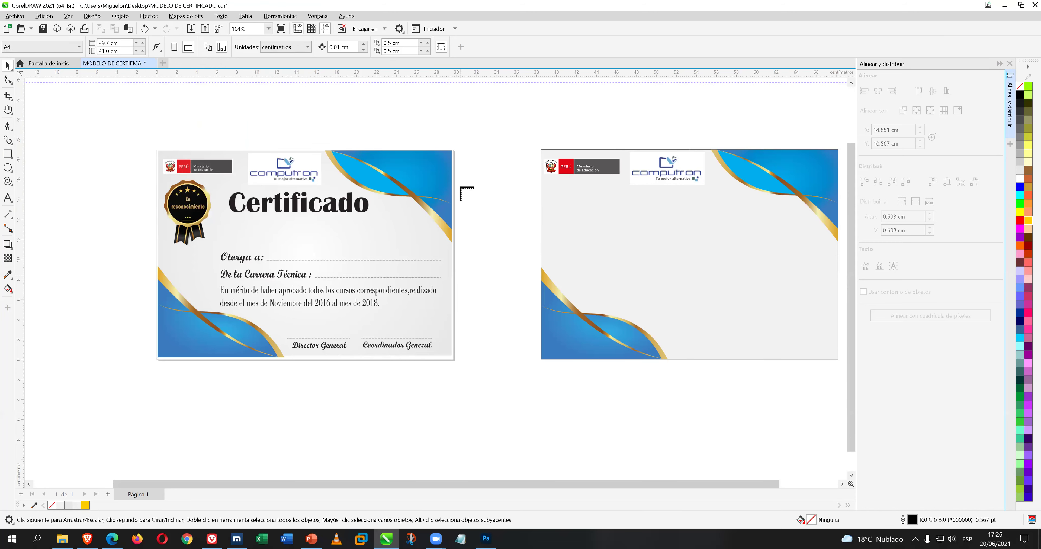
click(468, 186)
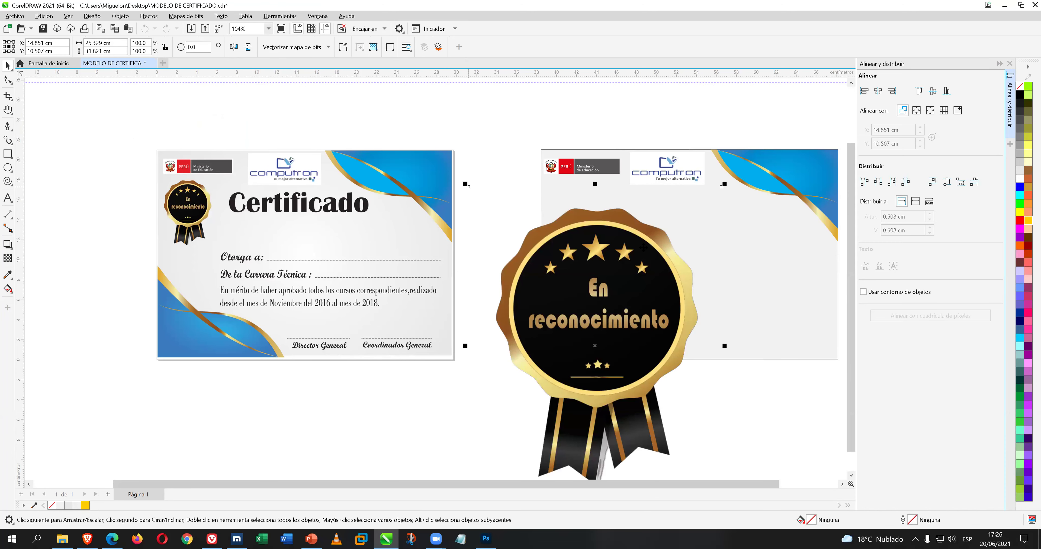
Scale the imported badge down to about 4.6 × 5.8 cm and place it below the ministry logo on the blank certificate.
drag(699, 228, 605, 225)
drag(634, 194, 605, 243)
click(494, 248)
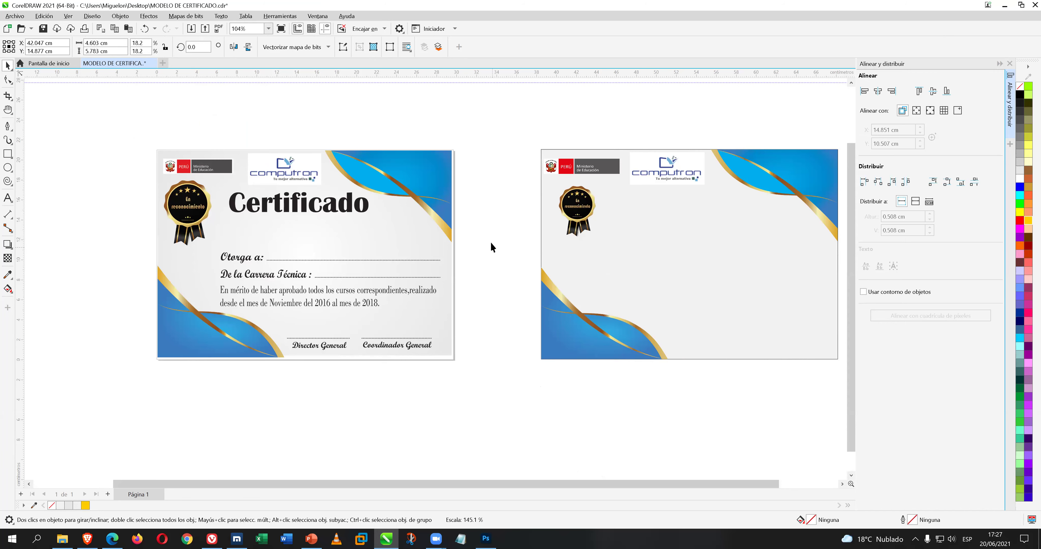
Add a horizontal guideline at the top of the finished certificate's badge and align the new badge's top edge to it.
drag(450, 77, 446, 180)
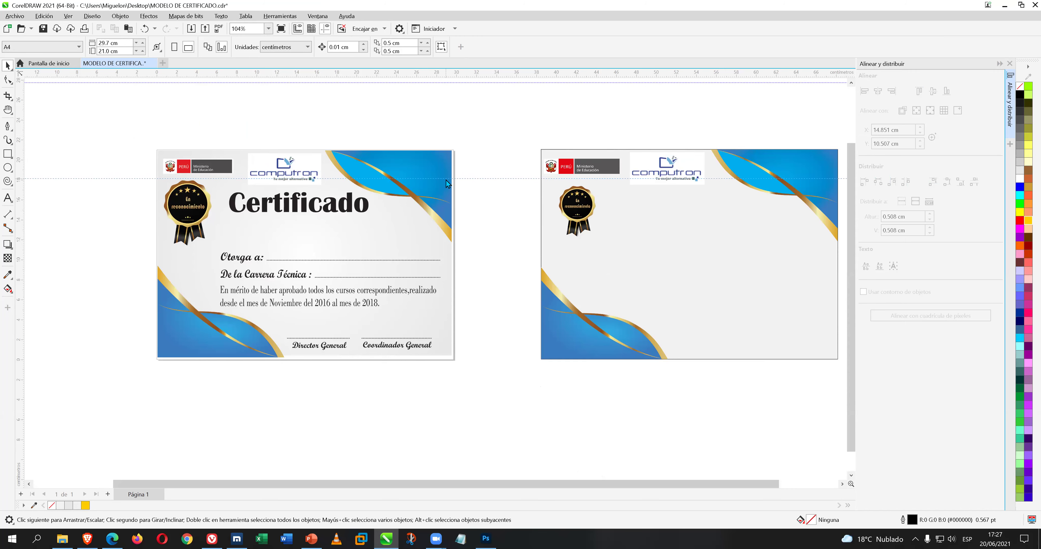
click(446, 179)
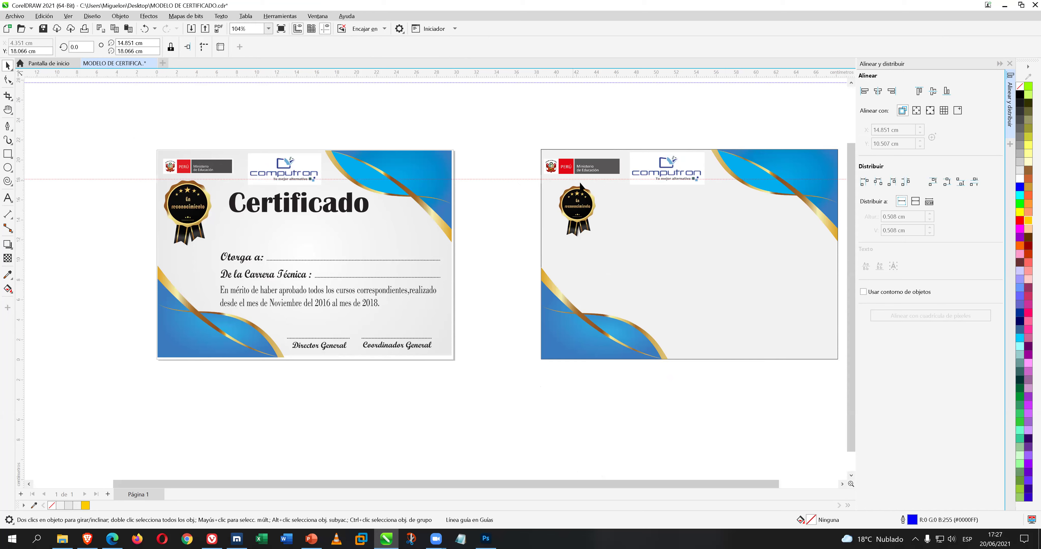
click(585, 204)
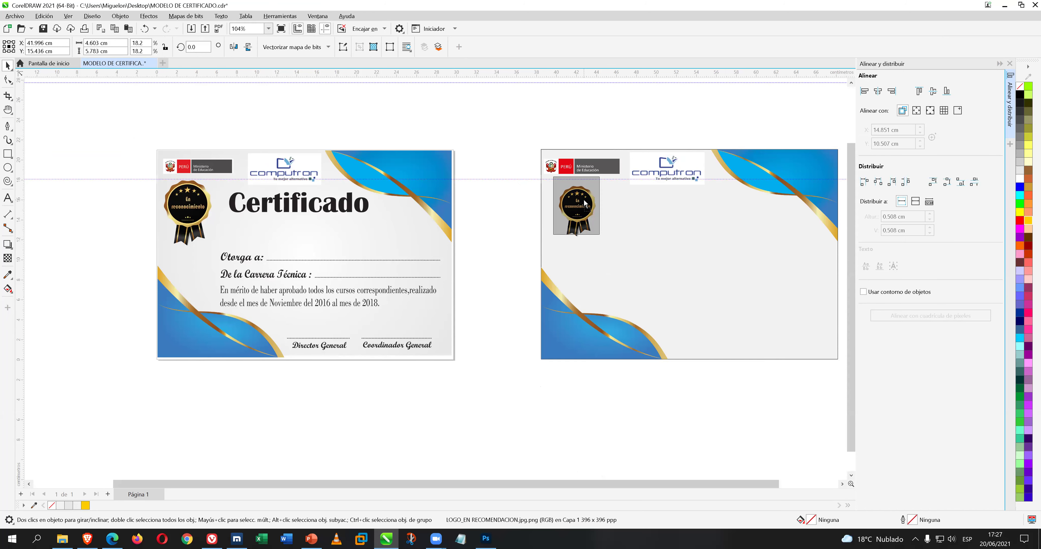
drag(585, 203, 586, 202)
click(578, 204)
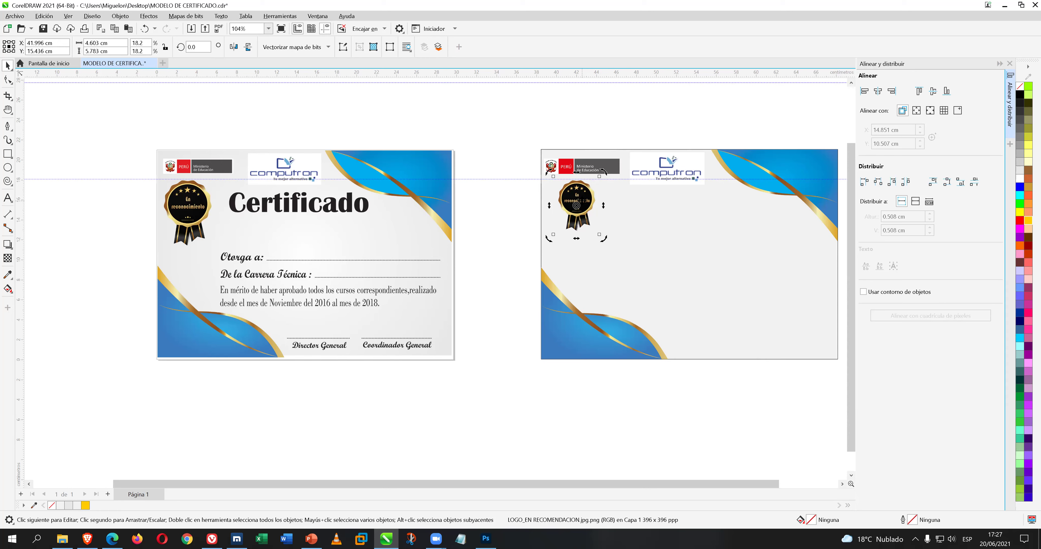
drag(578, 203, 578, 204)
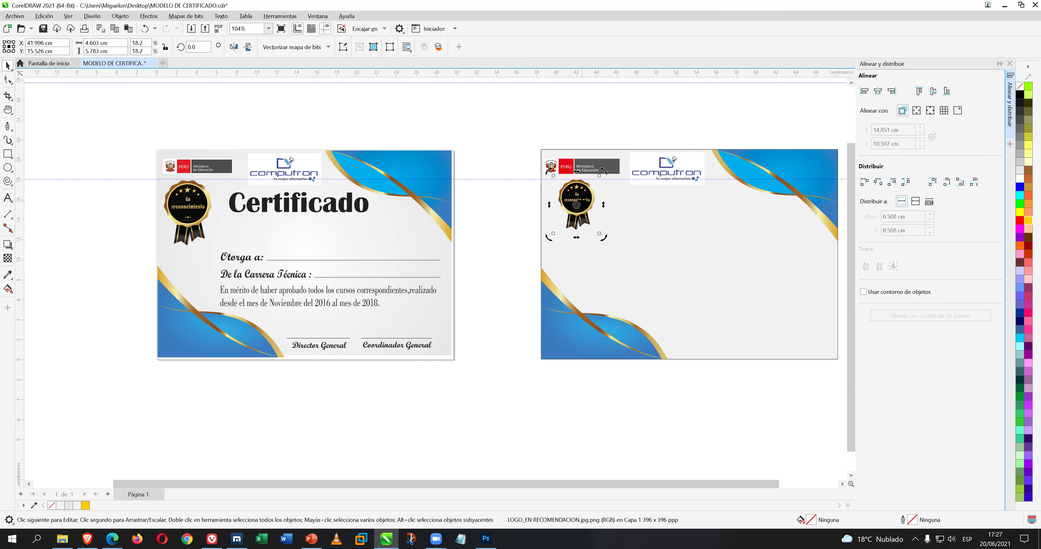
Move the guideline to the bottom of the model badge's ribbons and enlarge the new badge to about 5.9 × 7.4 cm to match.
click(471, 205)
drag(480, 179, 459, 246)
click(594, 229)
drag(603, 239, 620, 259)
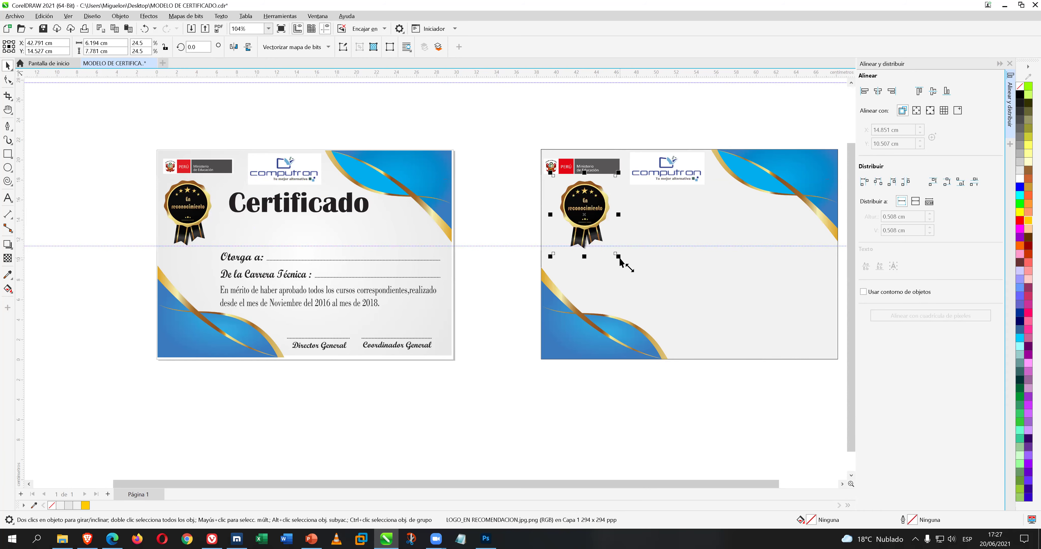
drag(616, 258, 617, 258)
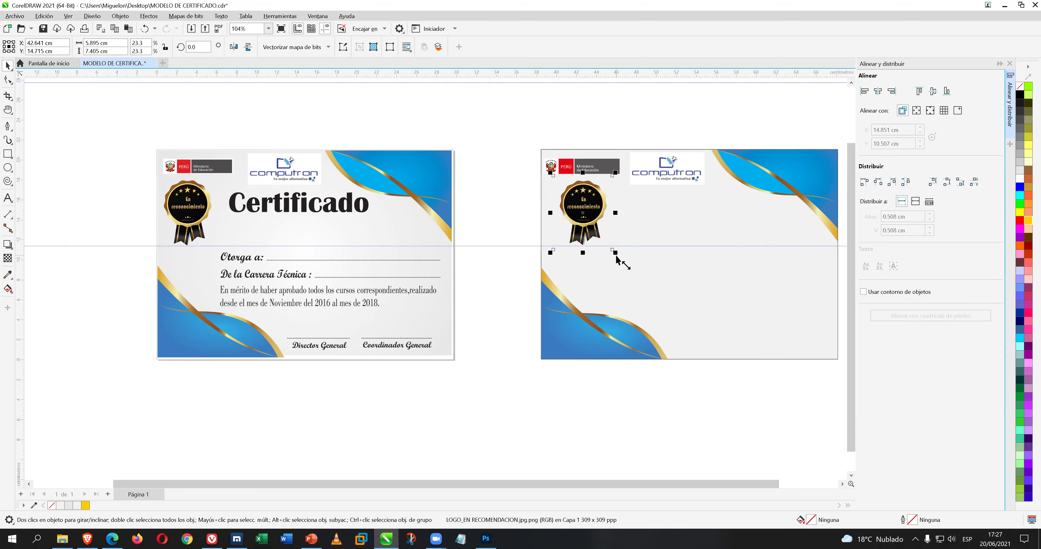
click(495, 220)
Delete the horizontal guideline and save the certificate document.
click(43, 29)
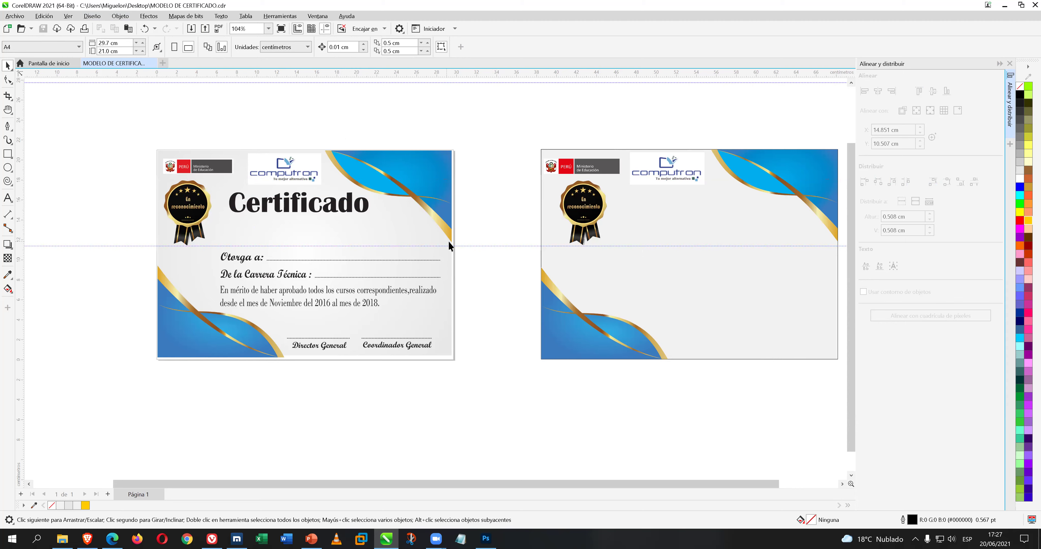
right_click(477, 253)
click(494, 279)
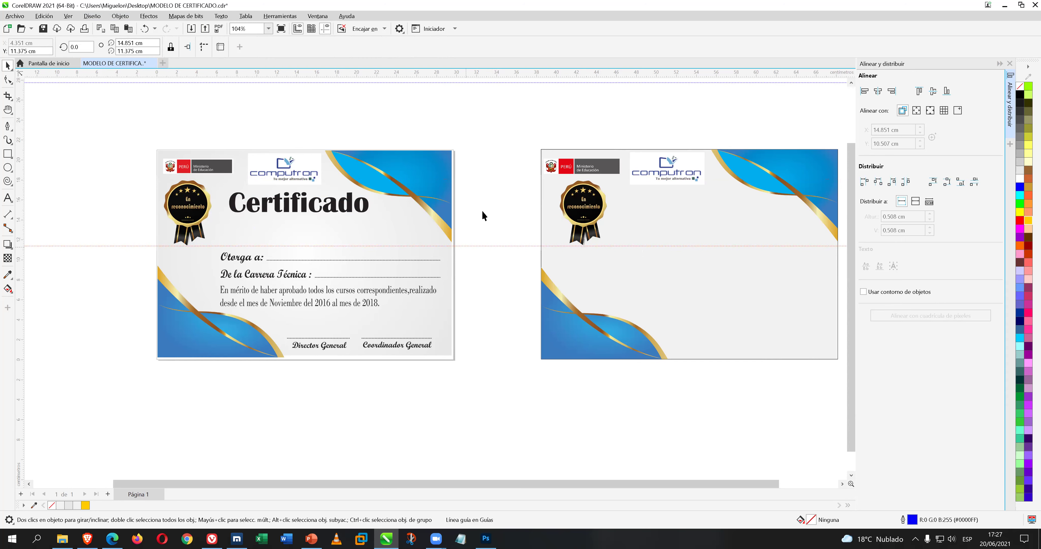
click(482, 211)
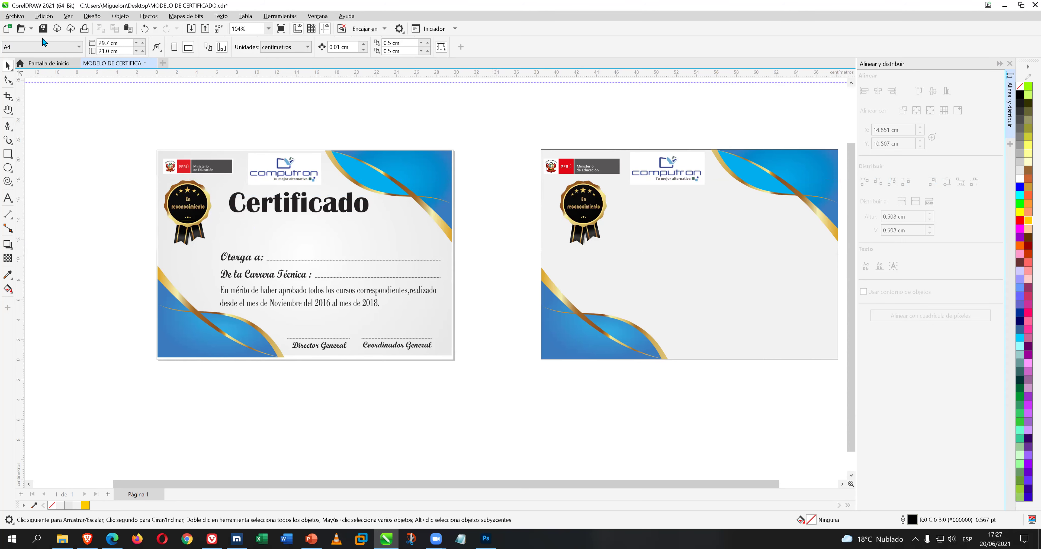
click(42, 28)
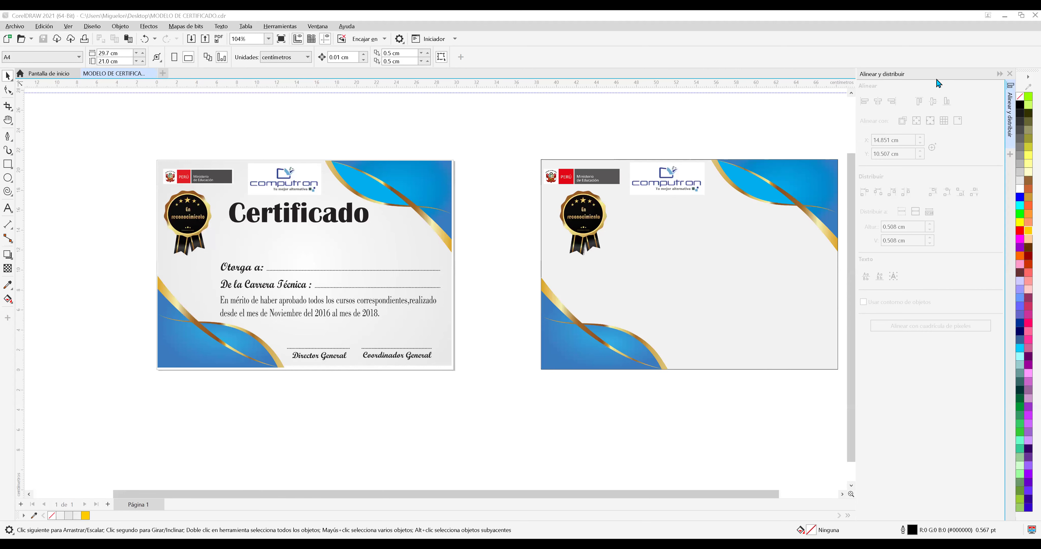
Collapse the Align and Distribute docker to widen the drawing area.
click(999, 75)
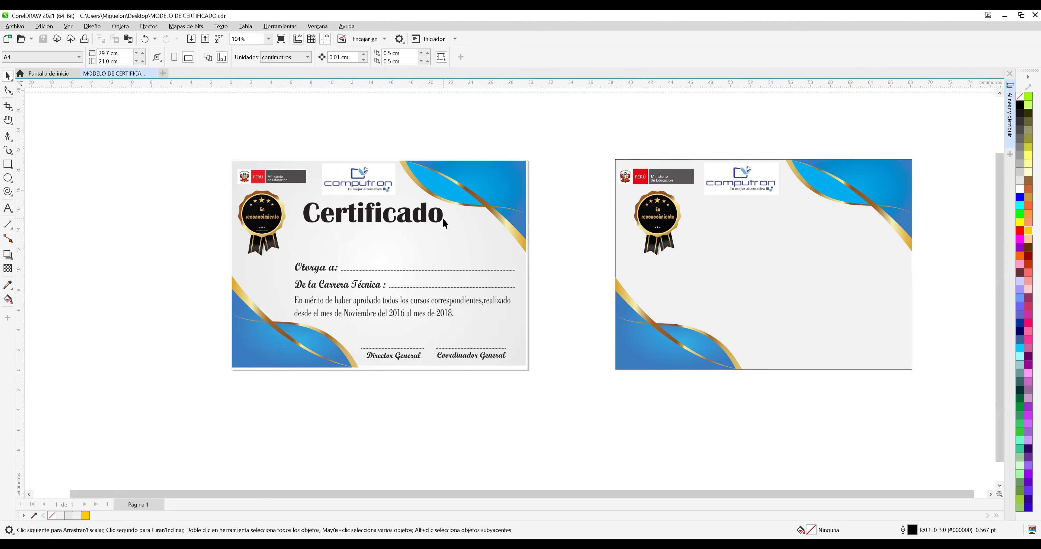
scroll(442, 218, up, 1)
scroll(582, 138, down, 1)
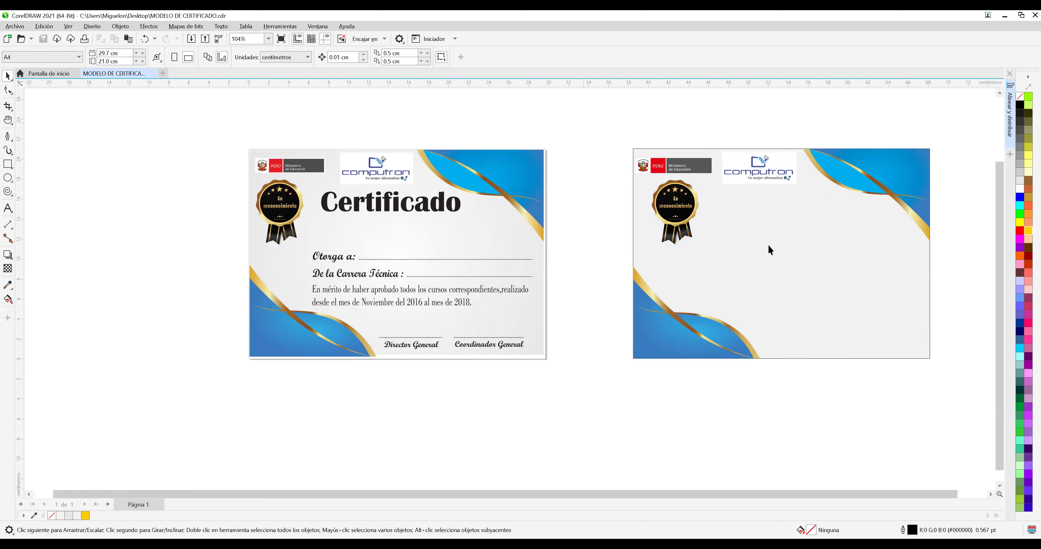
Group the badge with the blank certificate's background and move the group closer to the finished certificate.
click(865, 259)
right_click(848, 242)
click(885, 284)
drag(872, 248, 804, 259)
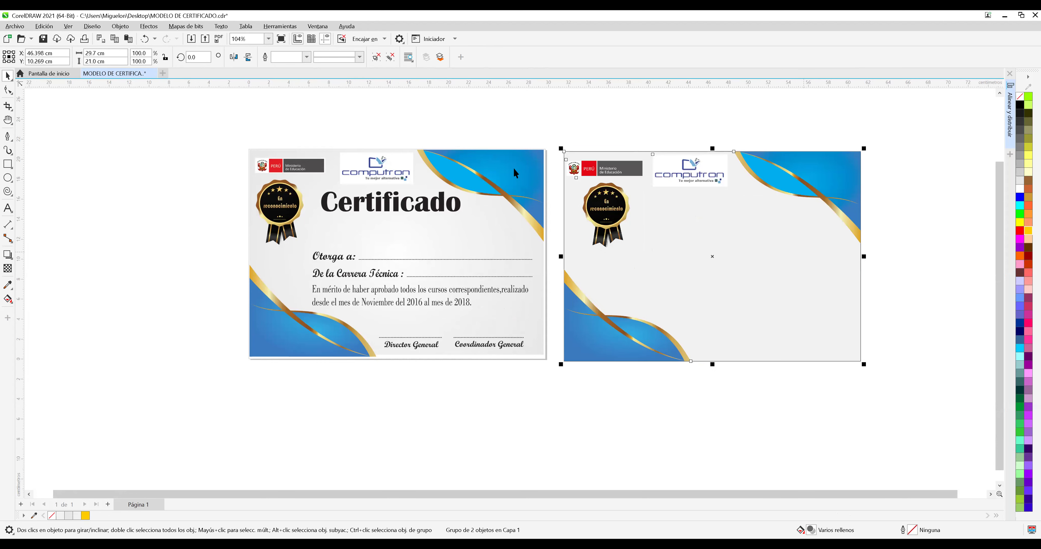
Add the artistic text "director general" in the empty area below the finished certificate.
click(392, 126)
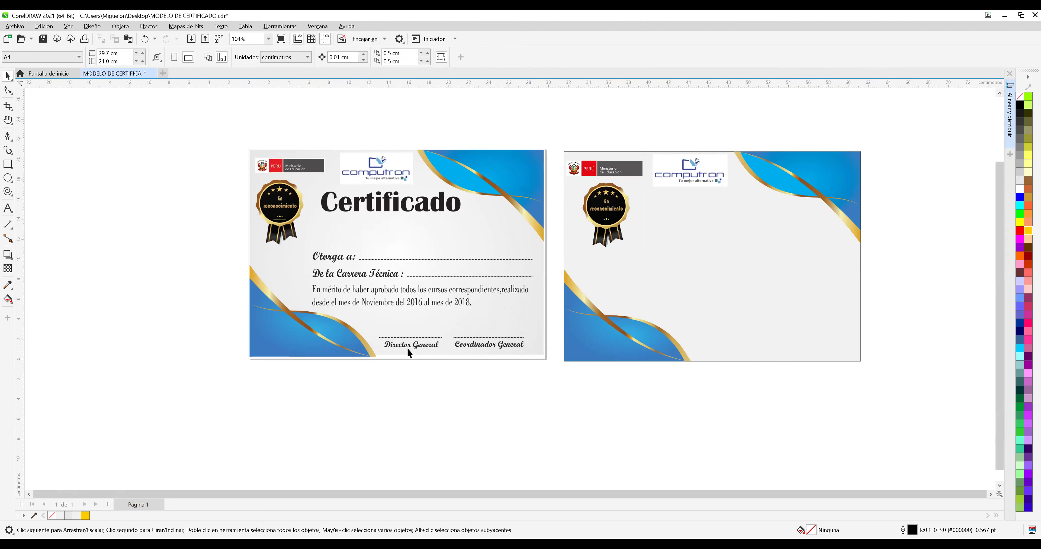
scroll(409, 352, up, 1)
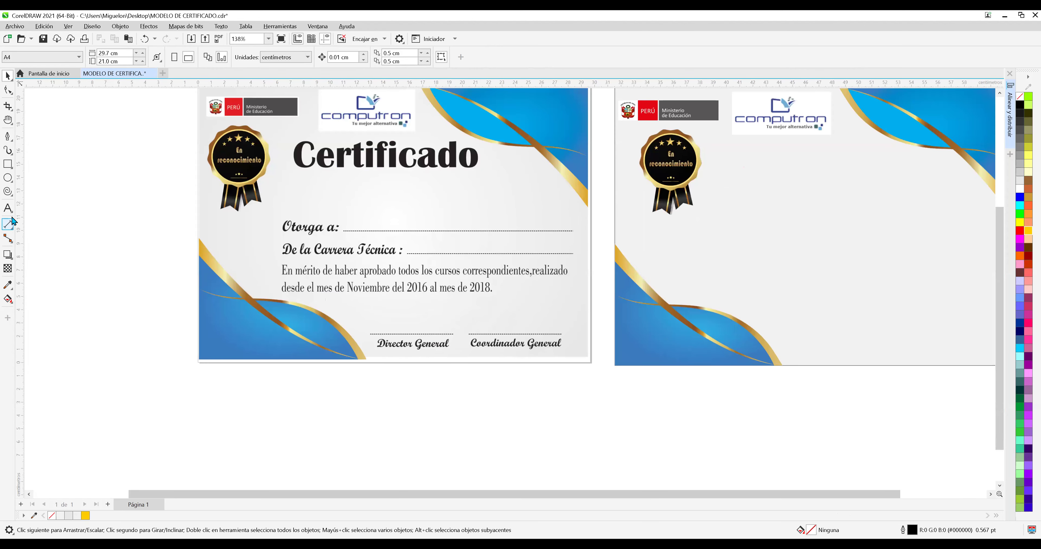
click(7, 208)
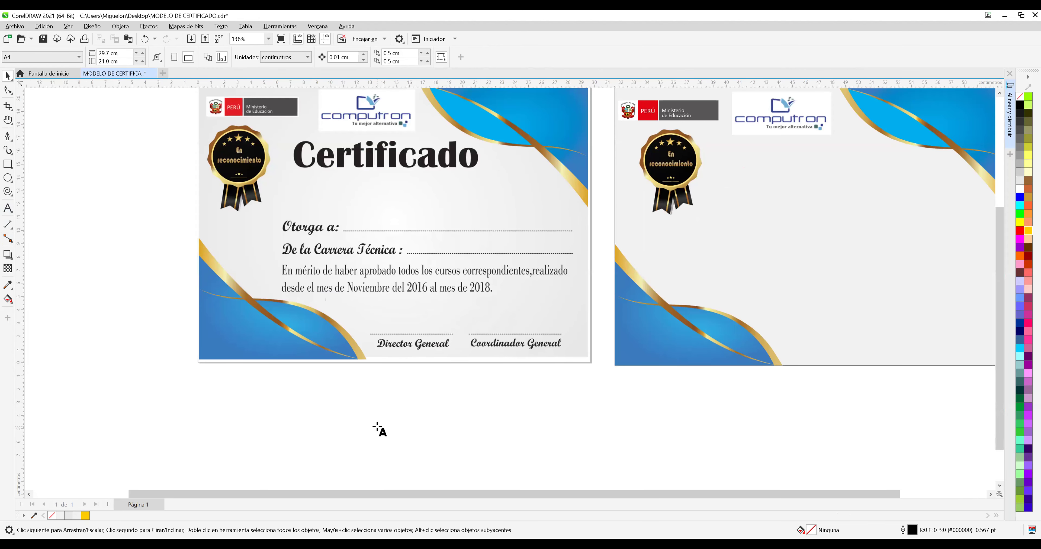
click(465, 435)
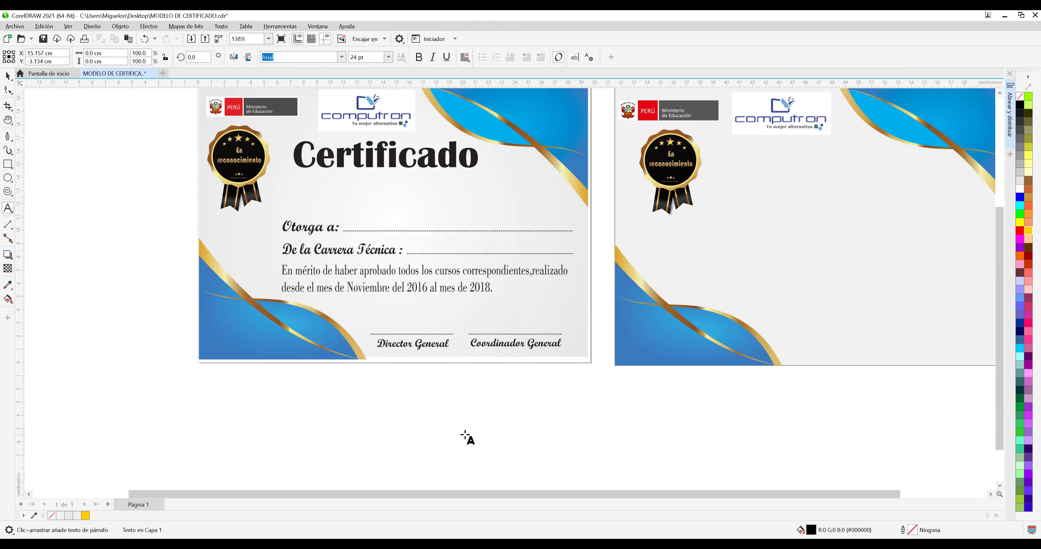
text(director general)
key(ctrl+space)
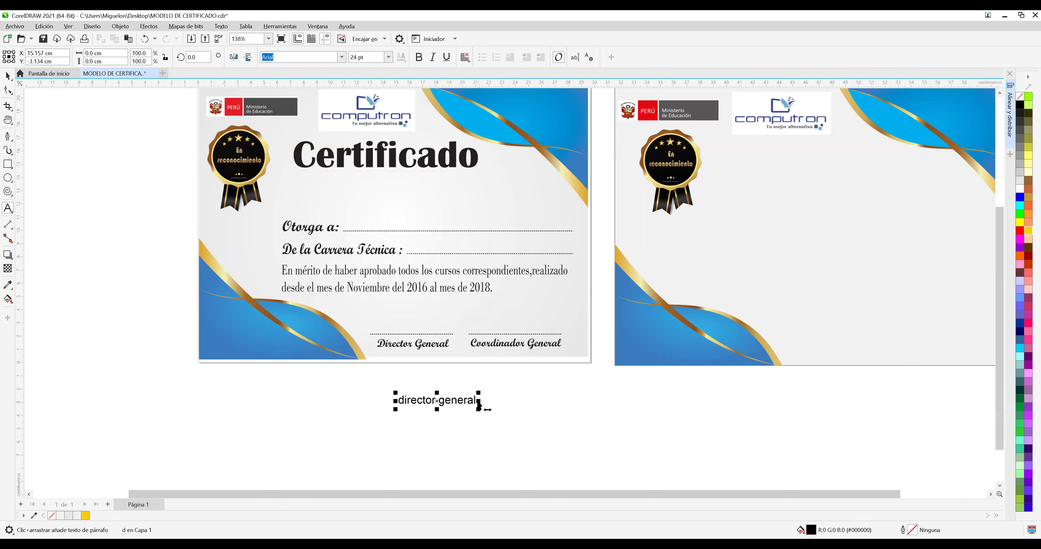
Change the case of the whole "director general" text to title case (Tipo Título).
drag(477, 400, 360, 399)
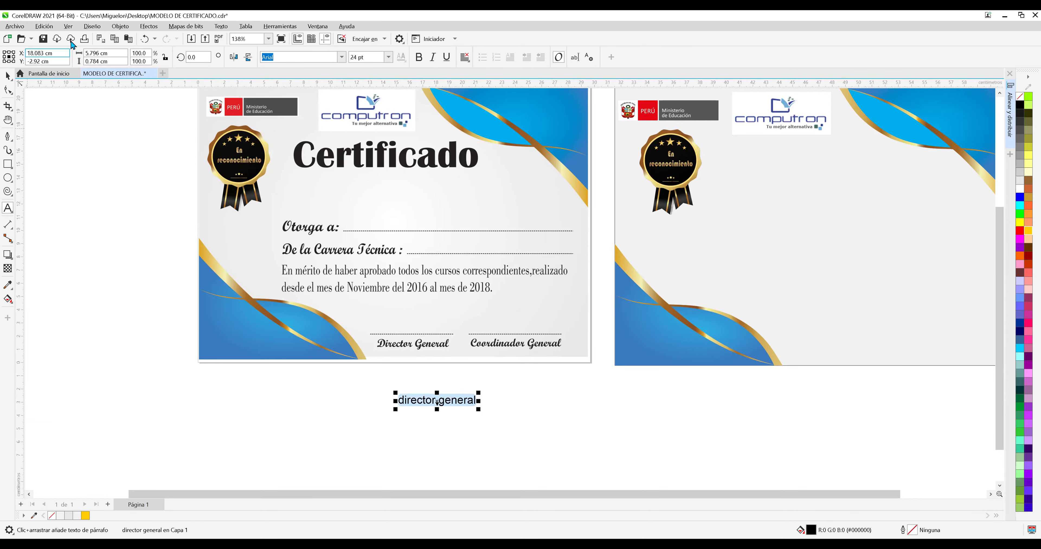
click(220, 29)
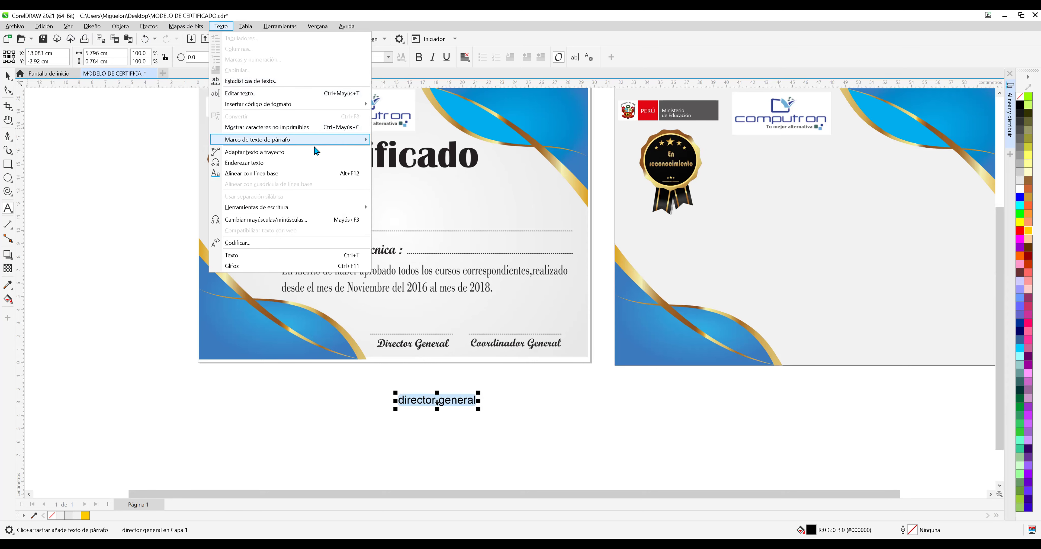
mouse_move(315, 142)
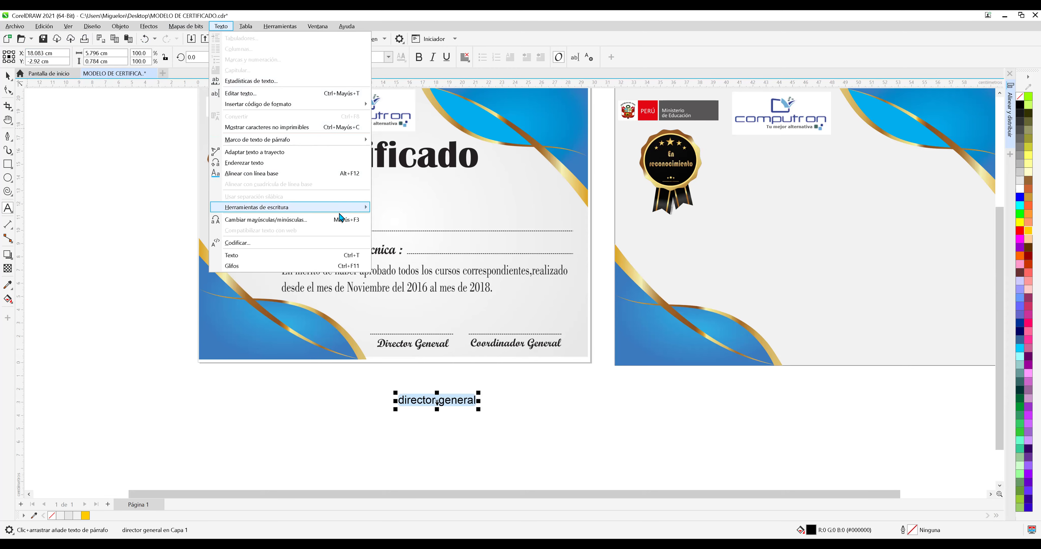
click(307, 220)
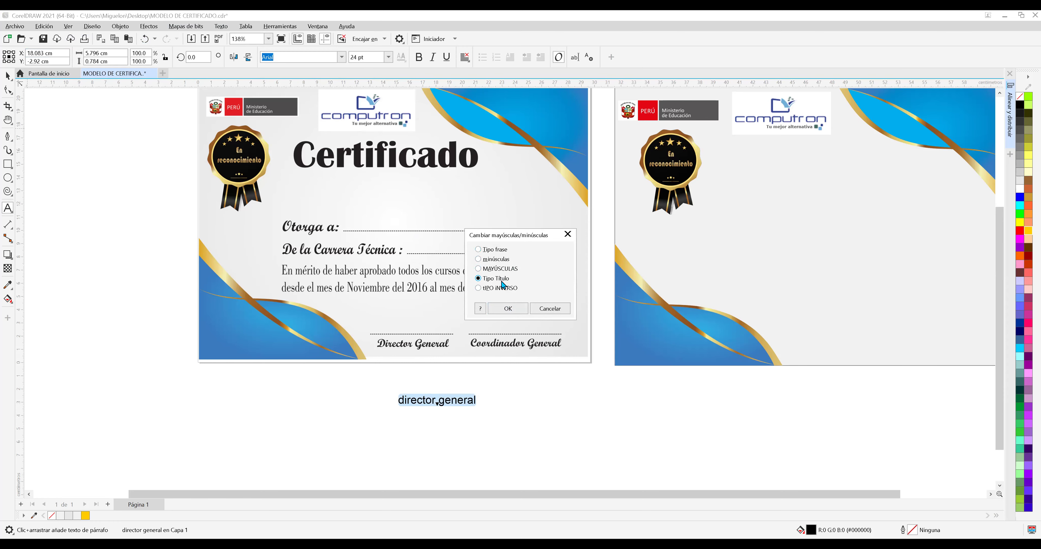
click(508, 309)
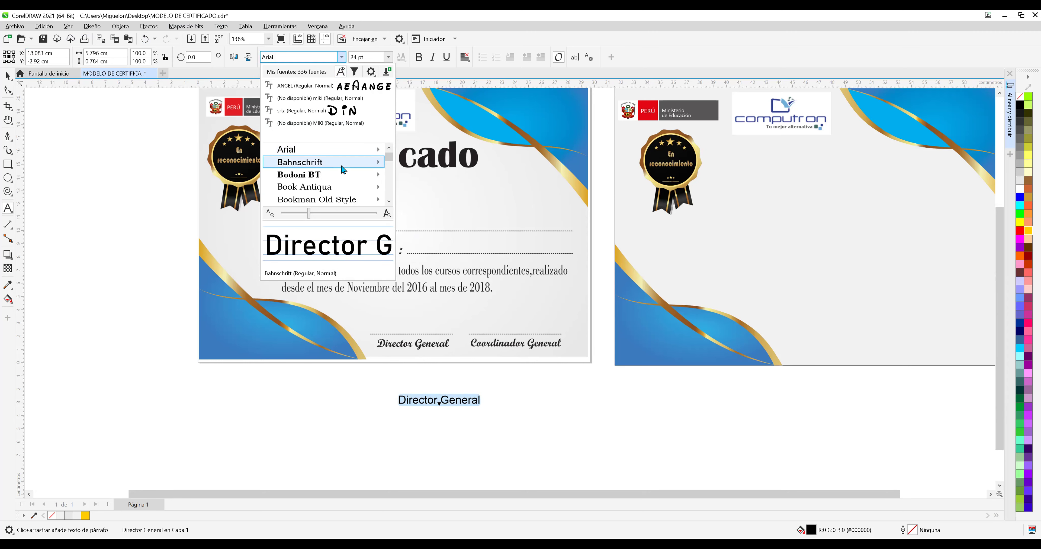
Preview the installed fonts from Bahnschrift through MingLiU-ExtB on the "Director General" text to compare them with the model's script lettering.
mouse_move(341, 169)
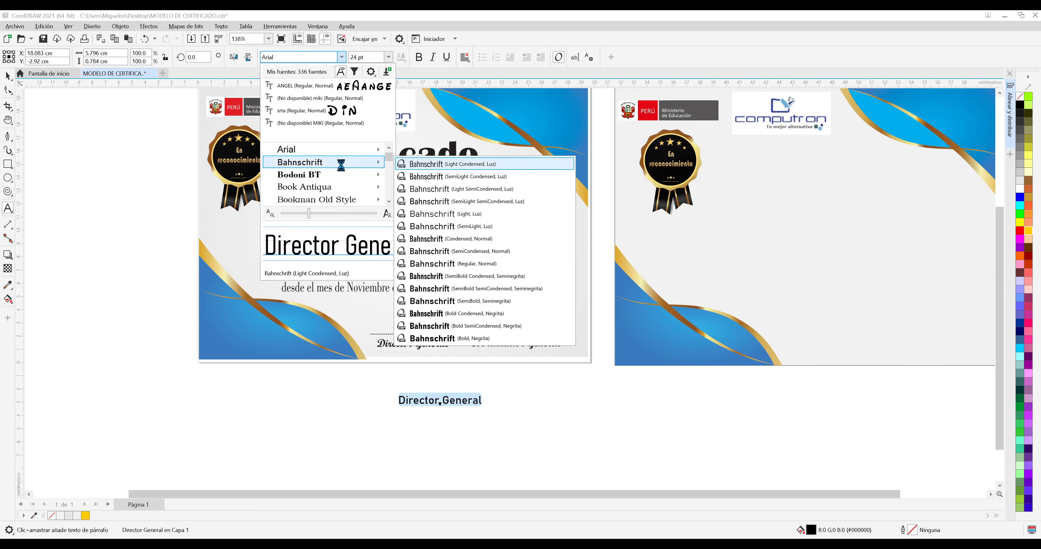
key(Down)
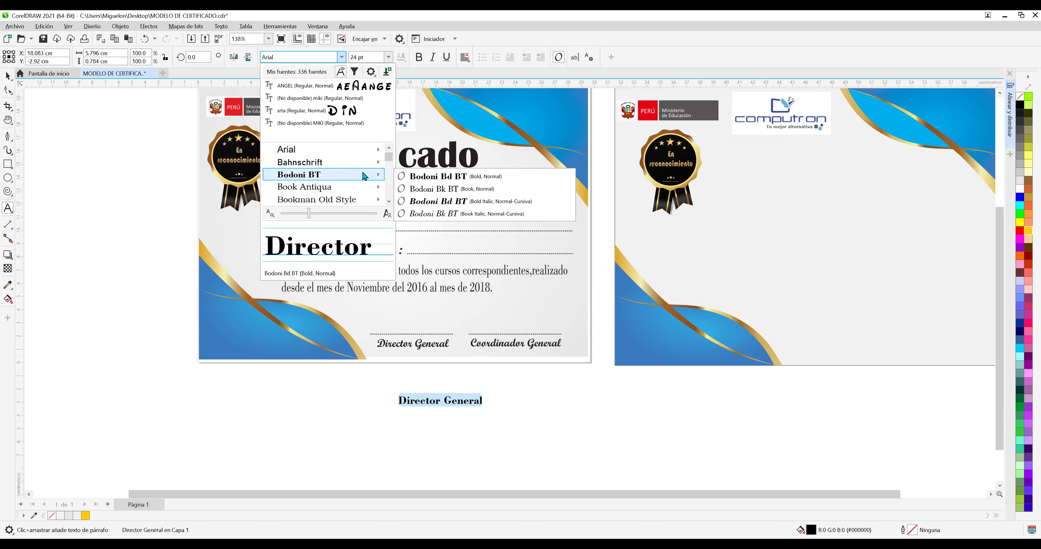
key(Down)
key(Down)
key(Down)
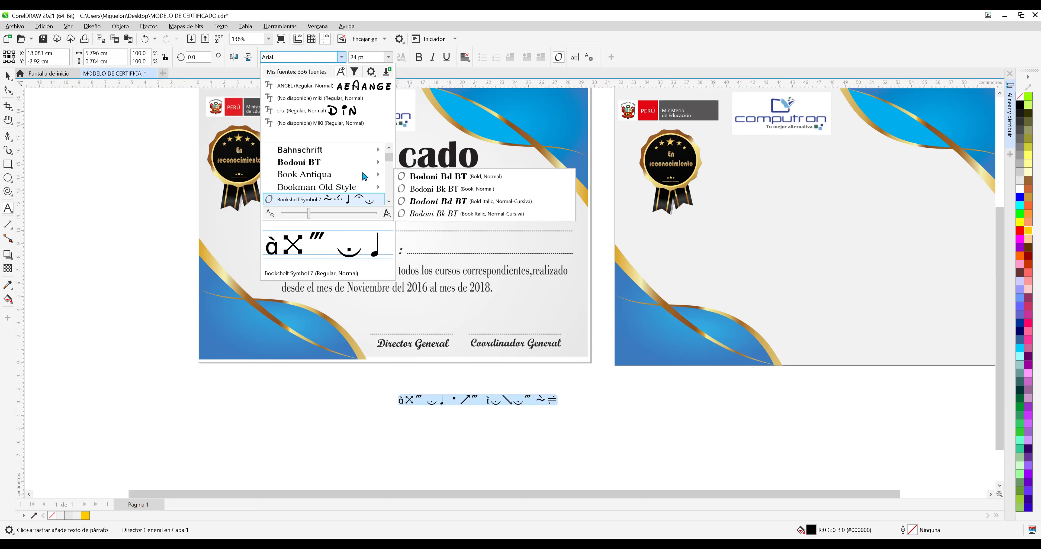
key(Down)
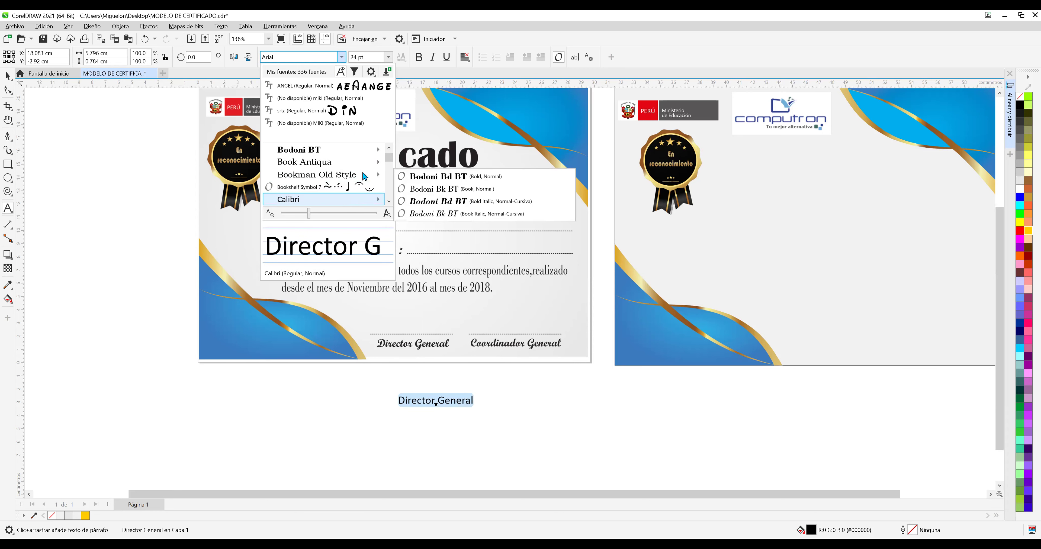
key(Down)
key(Down)
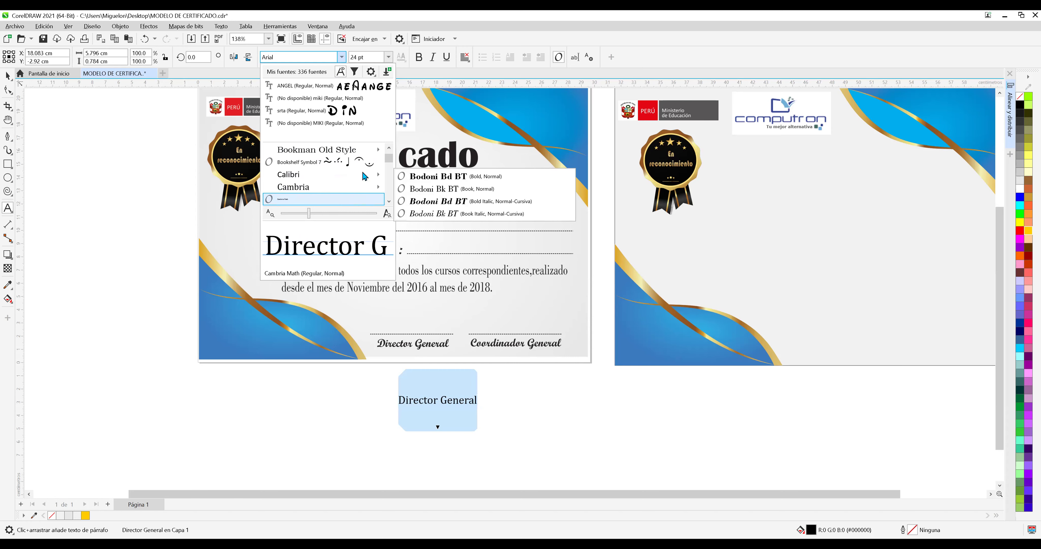
key(Down)
key(Down)
key(Down)
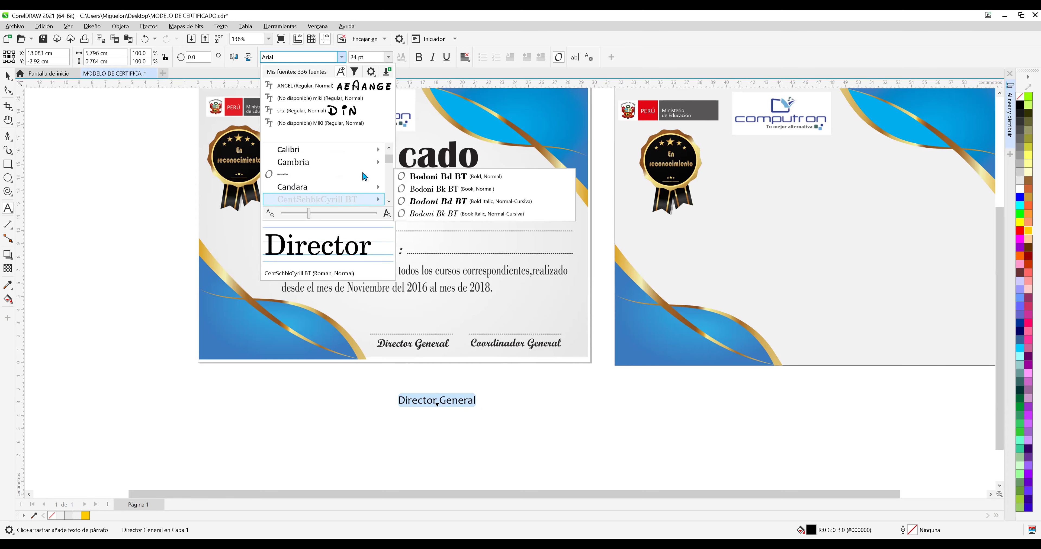
key(Down)
key(Down)
key(Down)
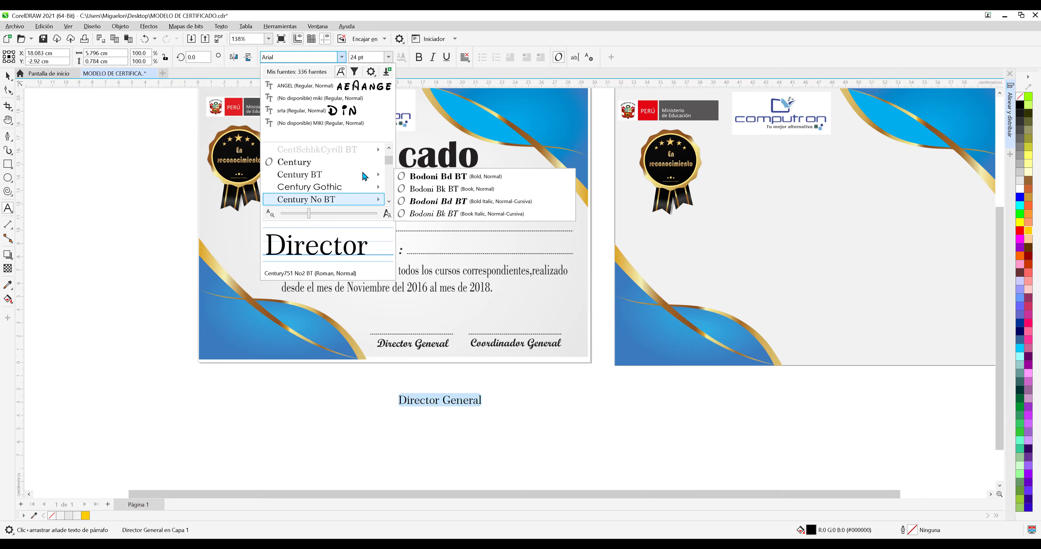
key(Down)
key(Down)
key(Down)
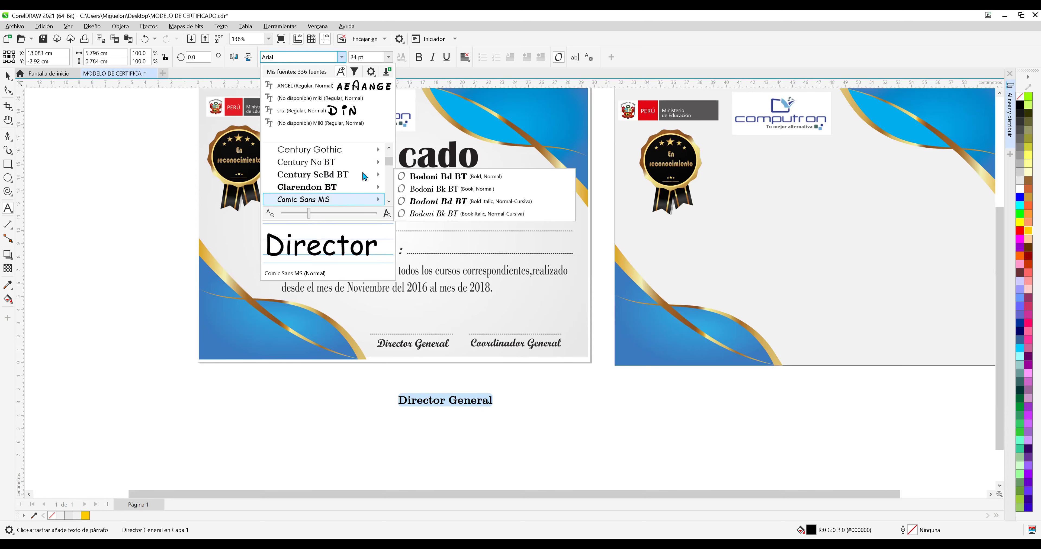
key(Down)
key(Down)
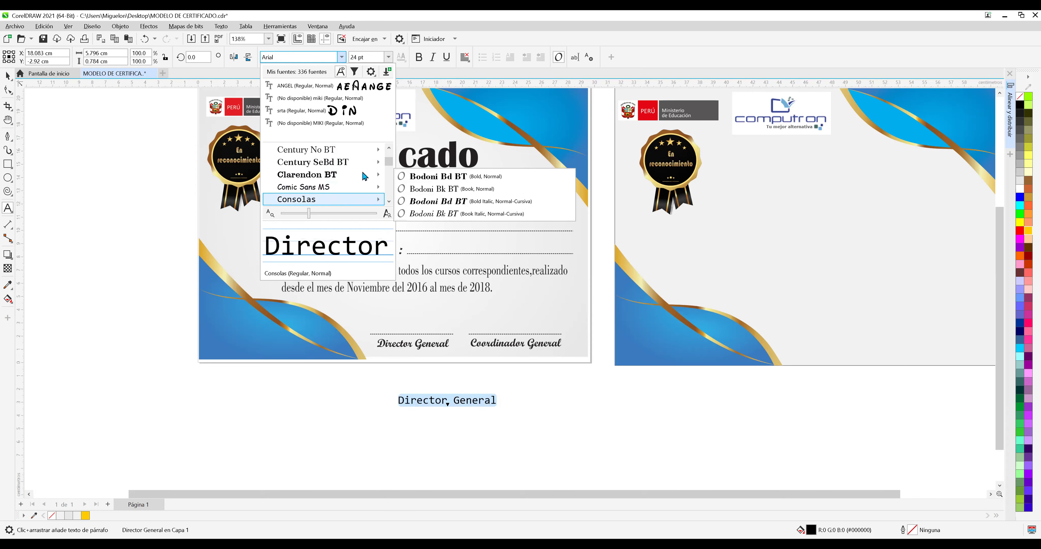
key(Down)
key(Down)
key(Down)
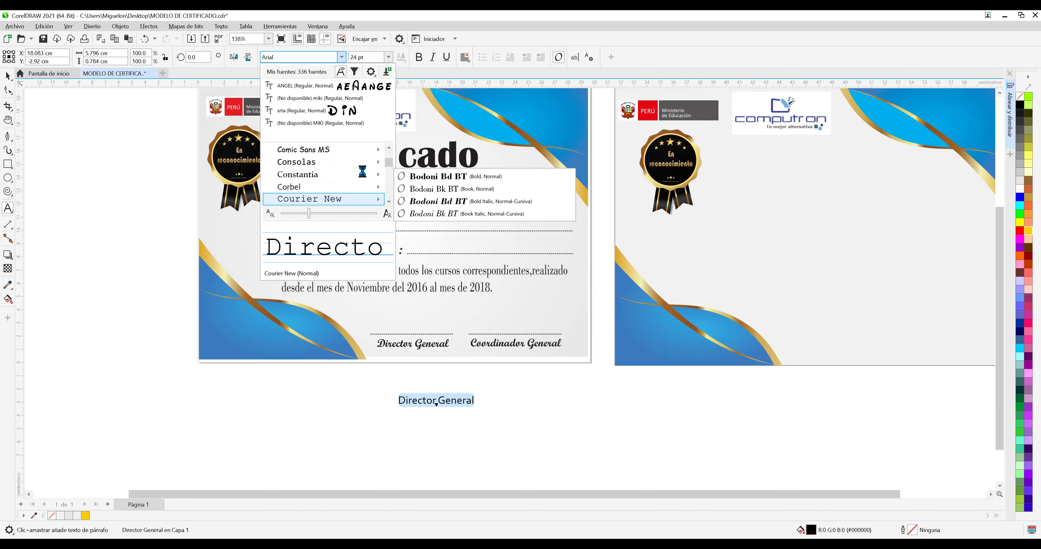
key(Down)
key(Down)
key(Down)
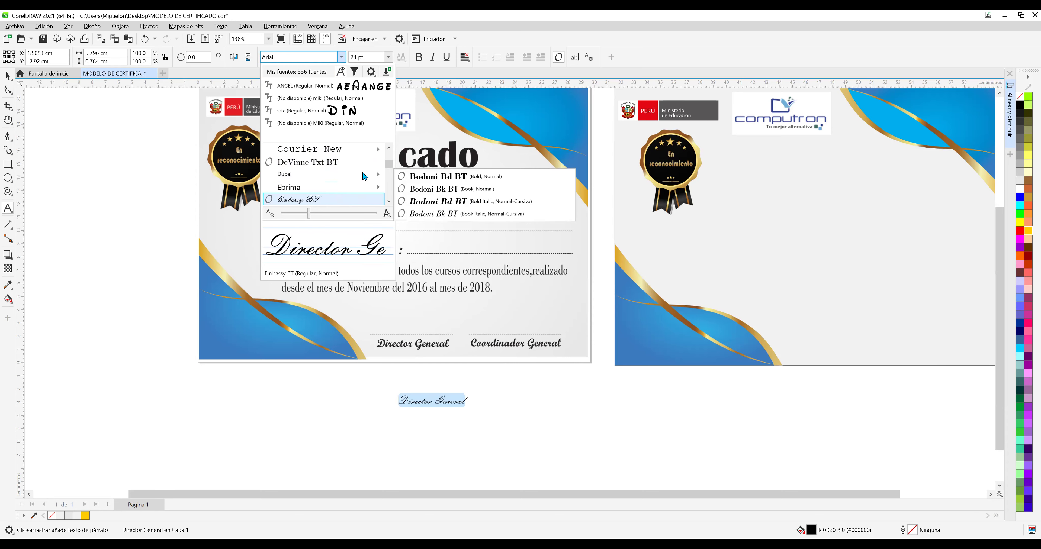
key(Down)
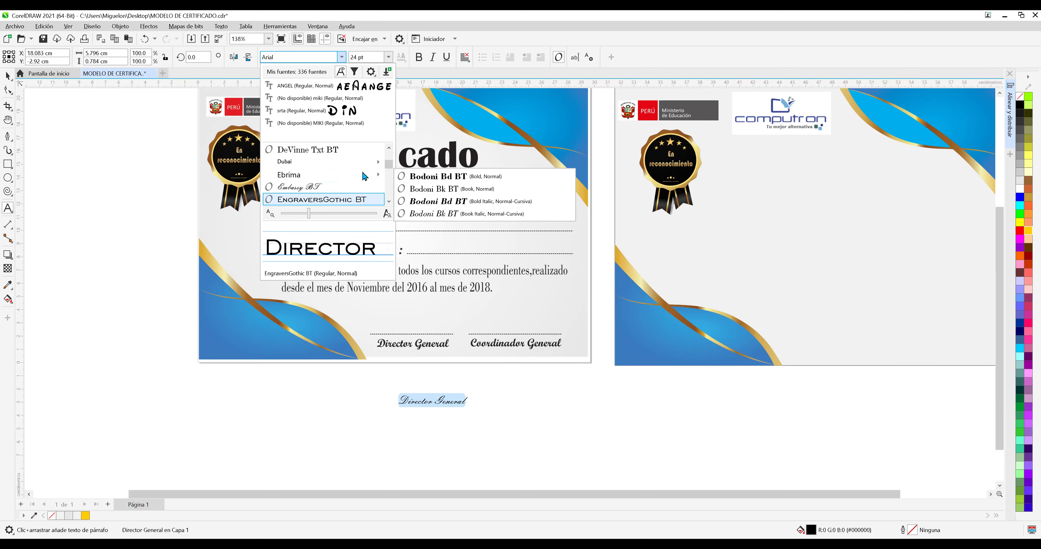
key(Down)
key(Down)
key(Down)
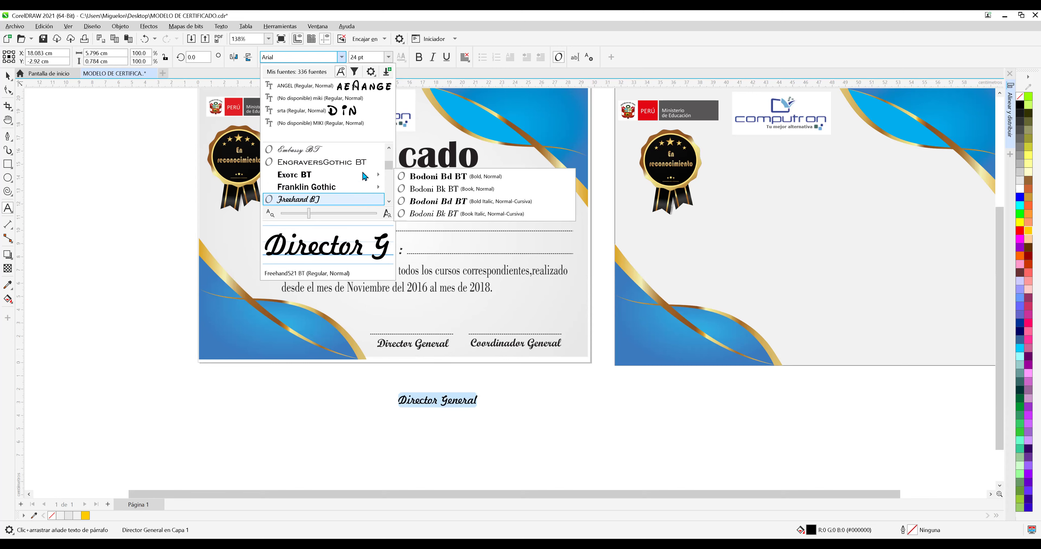
key(Down)
key(Down)
key(Down)
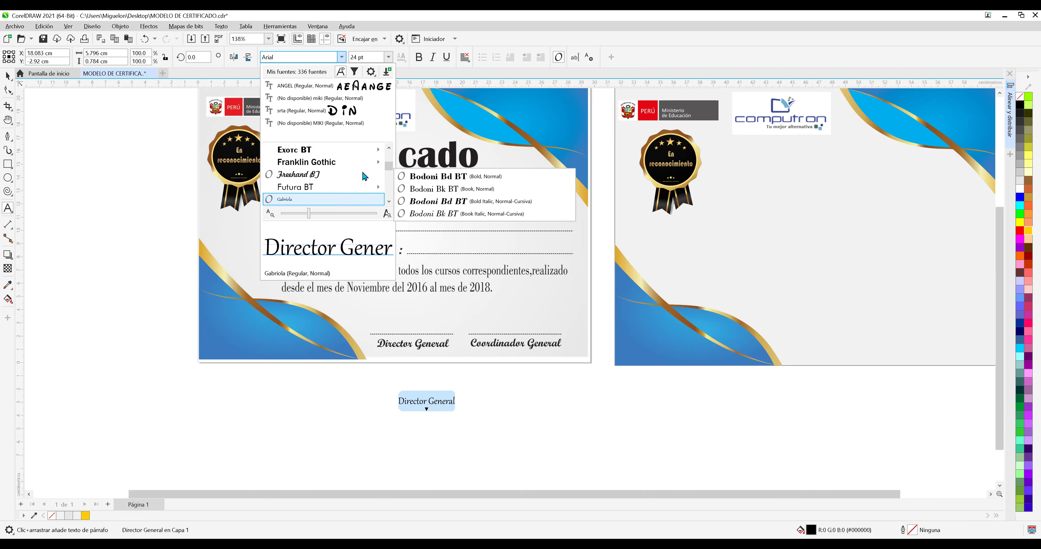
key(Down)
key(Down)
key(Down)
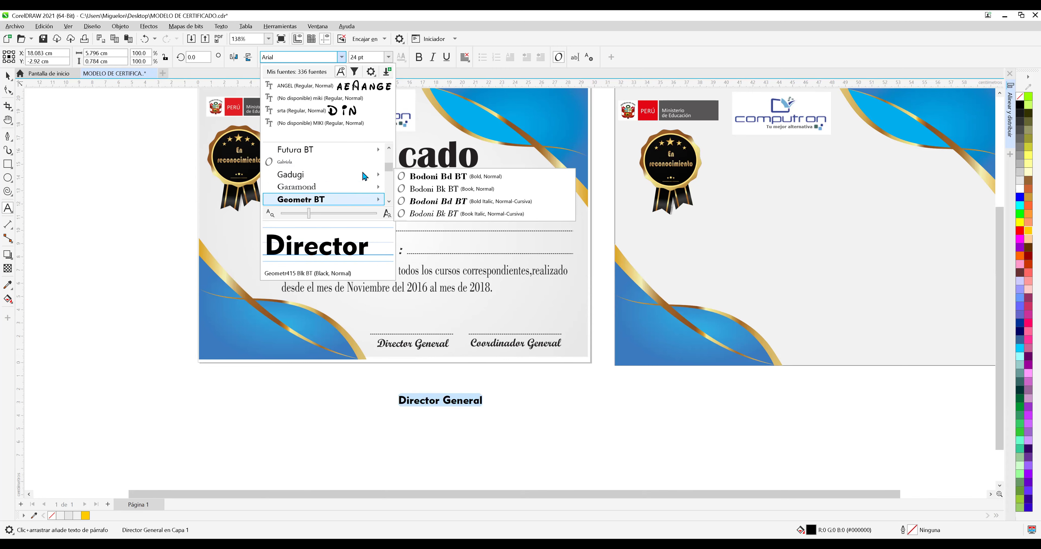
key(Down)
key(Down)
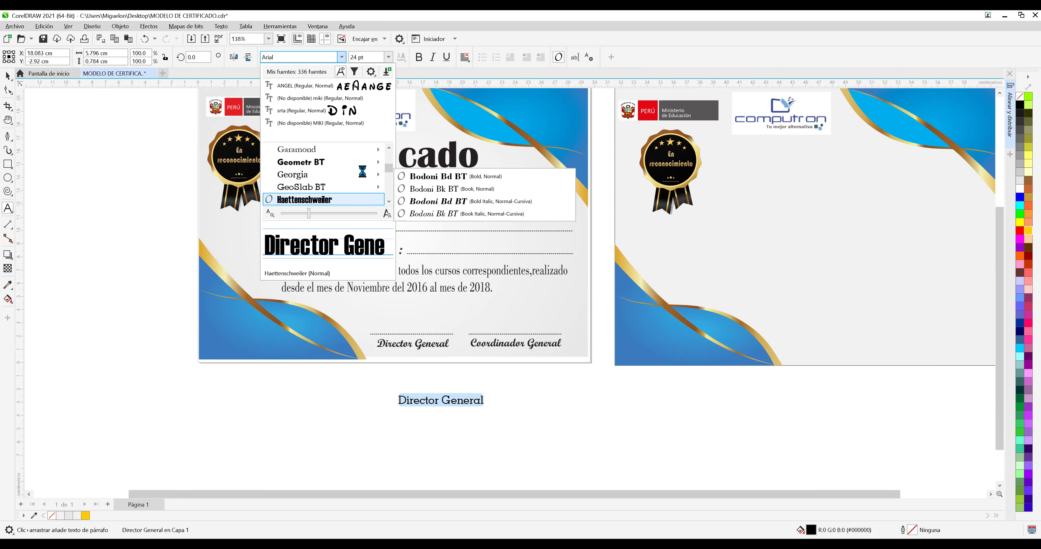
key(Down)
key(Down)
key(Down)
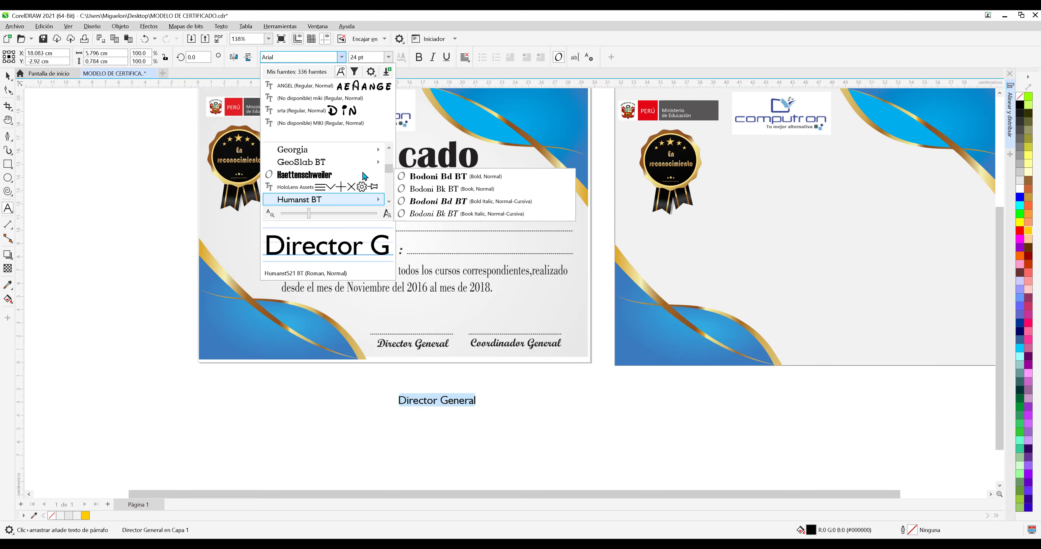
key(Down)
key(Down)
key(Down)
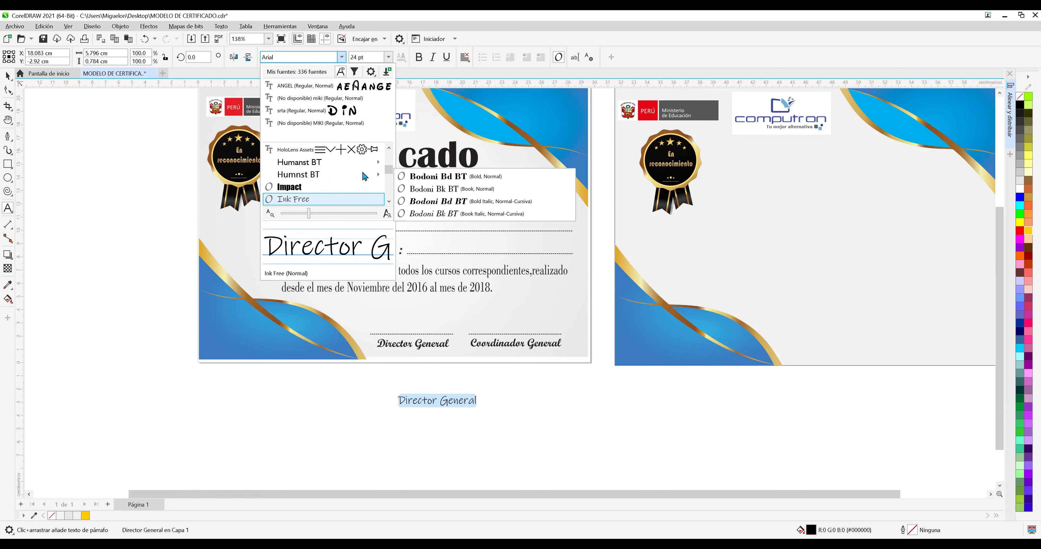
key(Down)
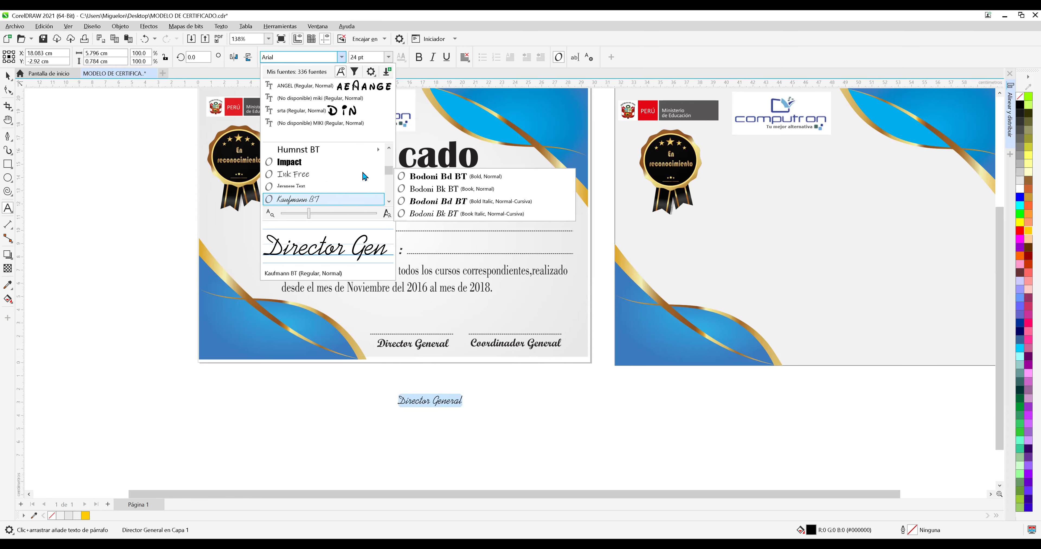
key(Down)
key(Down)
key(Down)
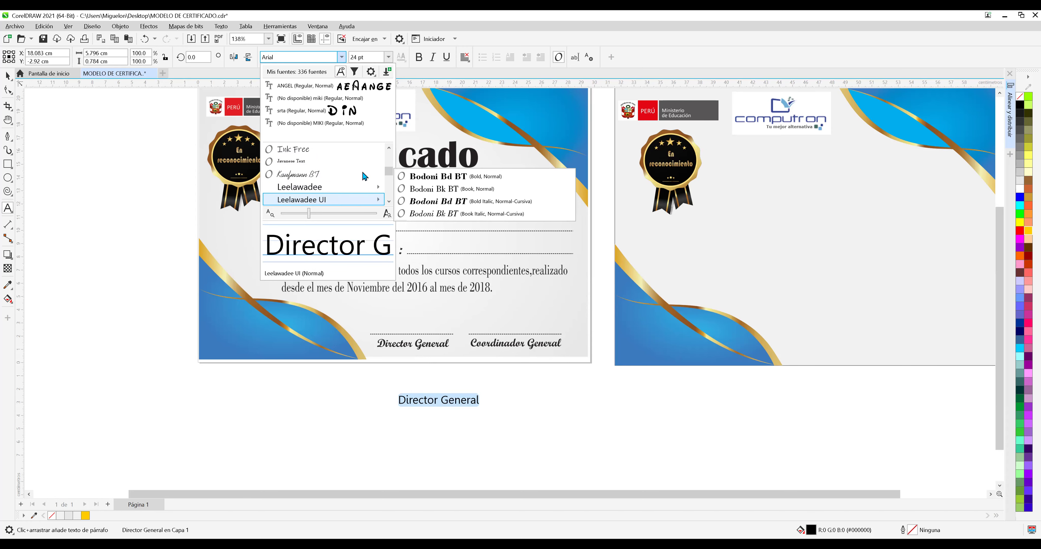
key(Down)
key(Down)
key(Down)
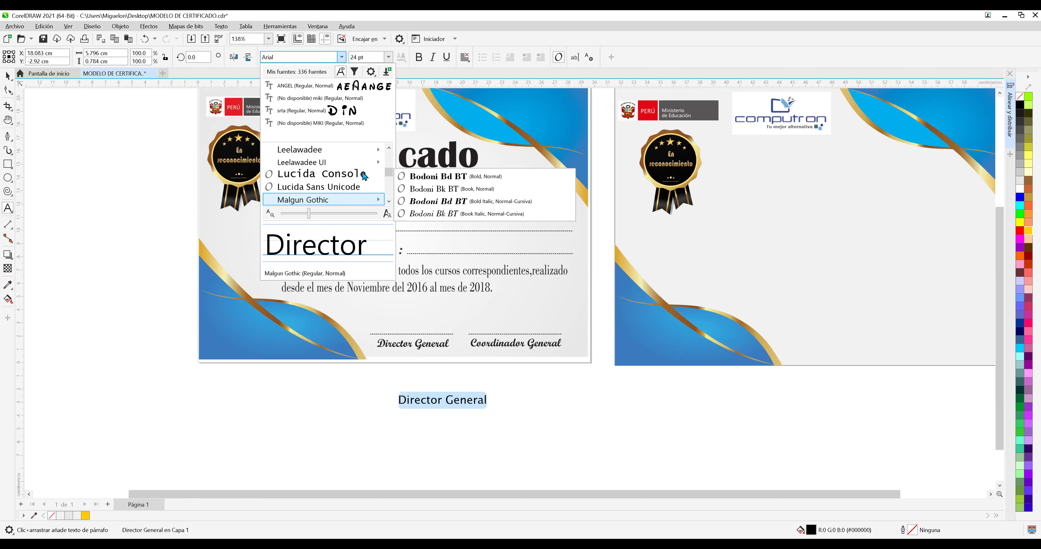
key(Down)
key(Down)
key(Down)
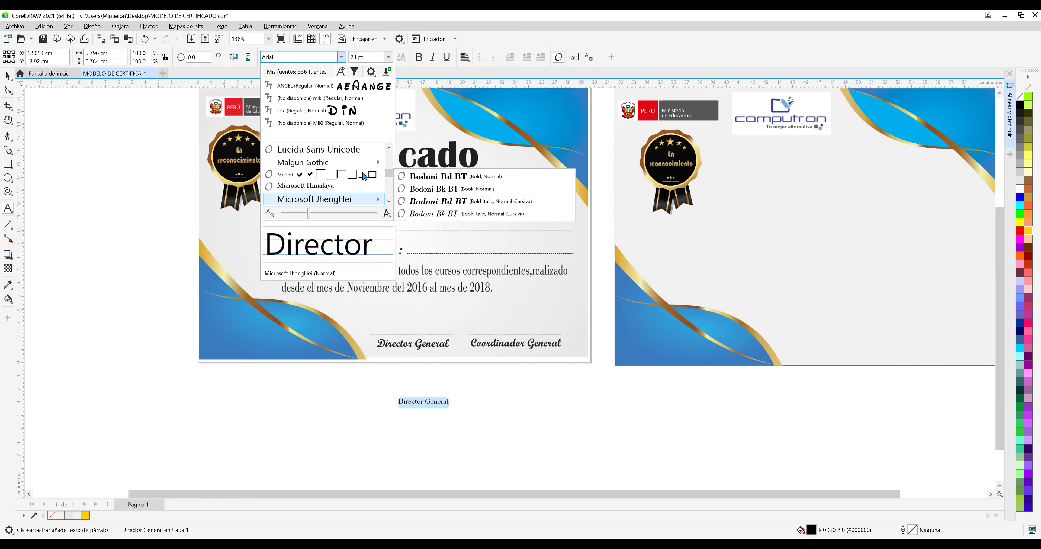
key(Down)
key(Down)
key(Down)
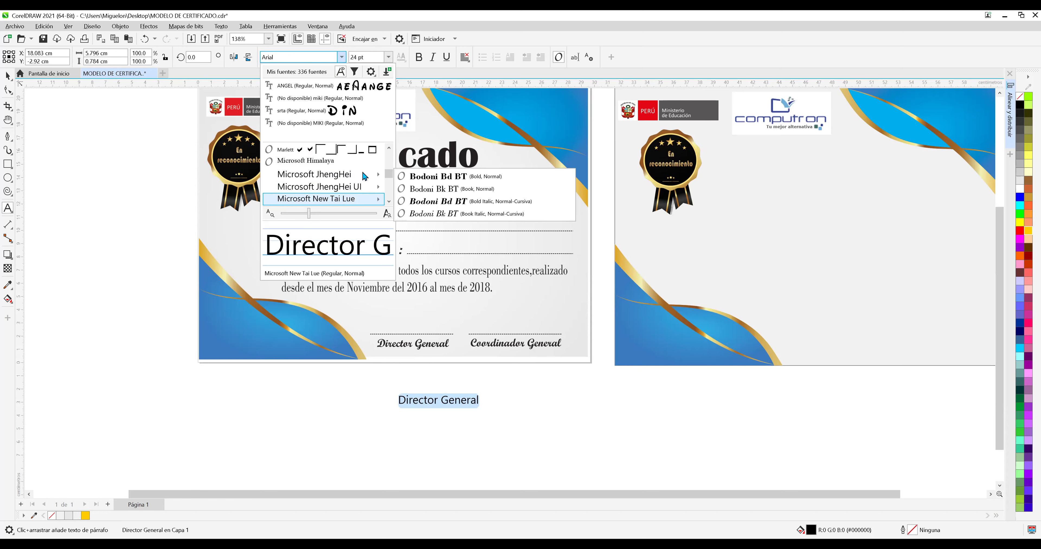
key(Down)
key(Down)
key(Down)
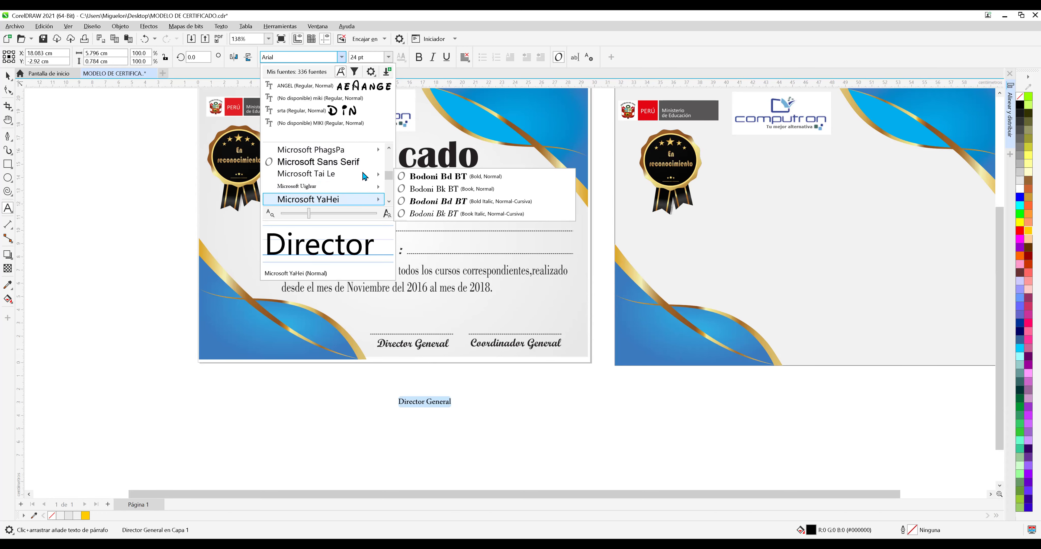
key(Down)
key(Down)
key(Down)
key(Down)
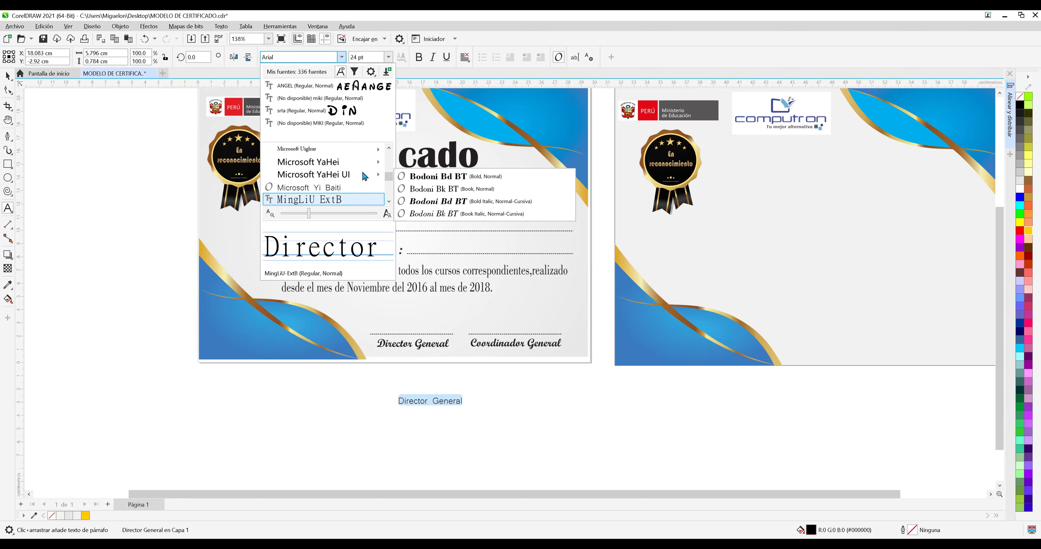
Preview the remaining installed fonts from MingLiU HKSCS ExtB through ZWAdobeF on the "Director General" text to compare them with the model's lettering.
key(Down)
key(Down)
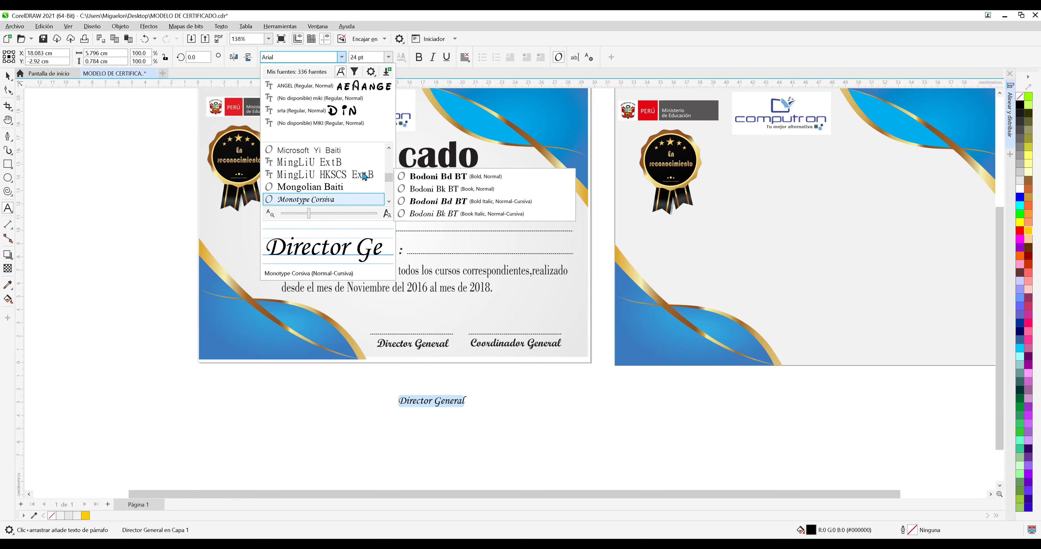
key(Down)
key(Down)
key(Down)
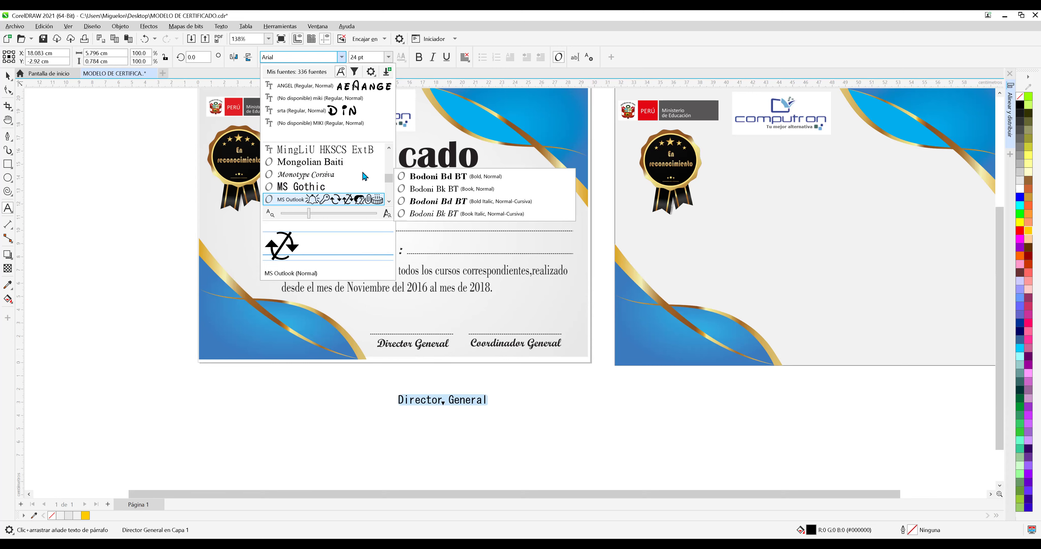
key(Down)
key(Down)
key(Down)
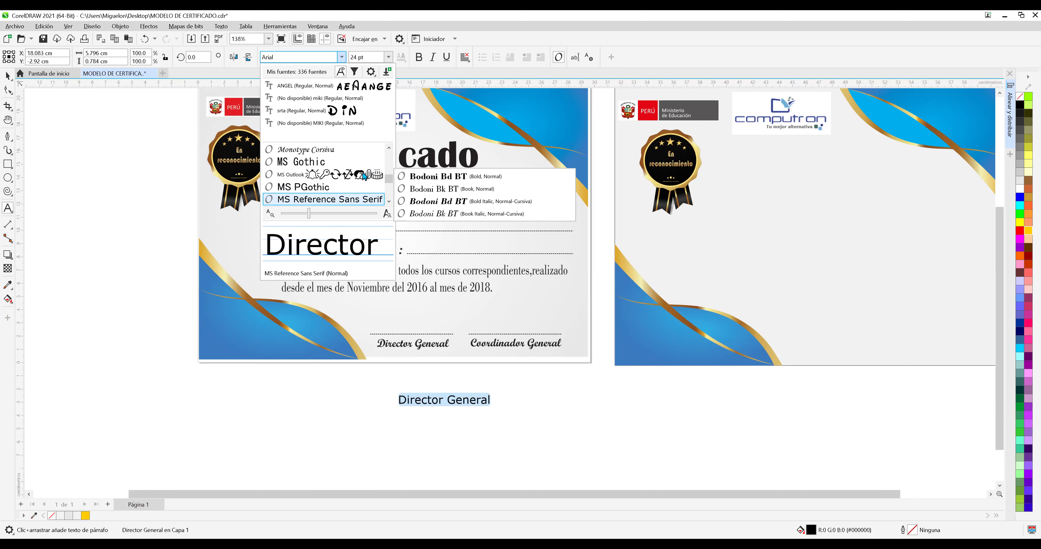
key(Down)
key(Down)
key(Down)
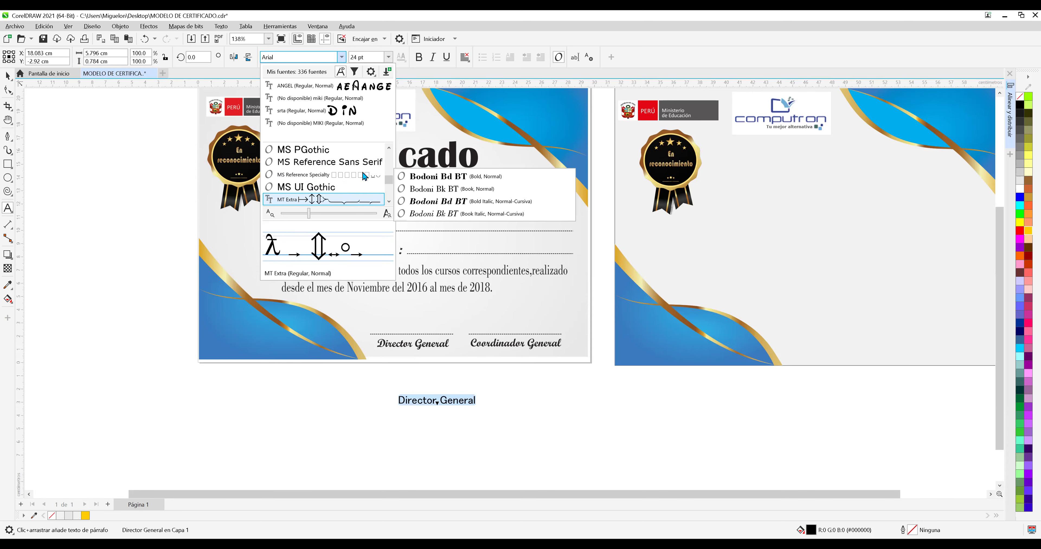
key(Down)
key(Down)
key(Down)
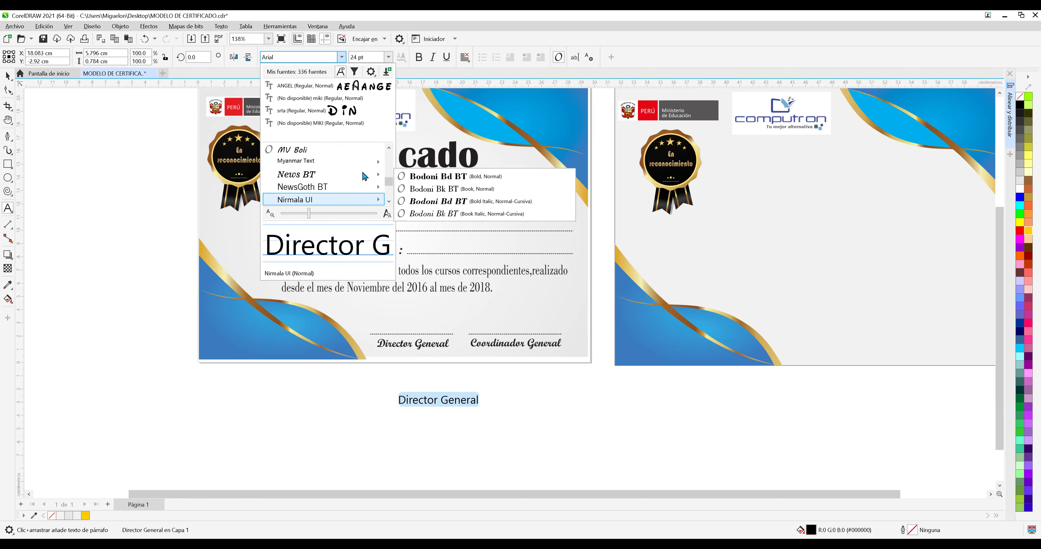
key(Down)
key(Down)
key(Down)
key(Down)
key(Down)
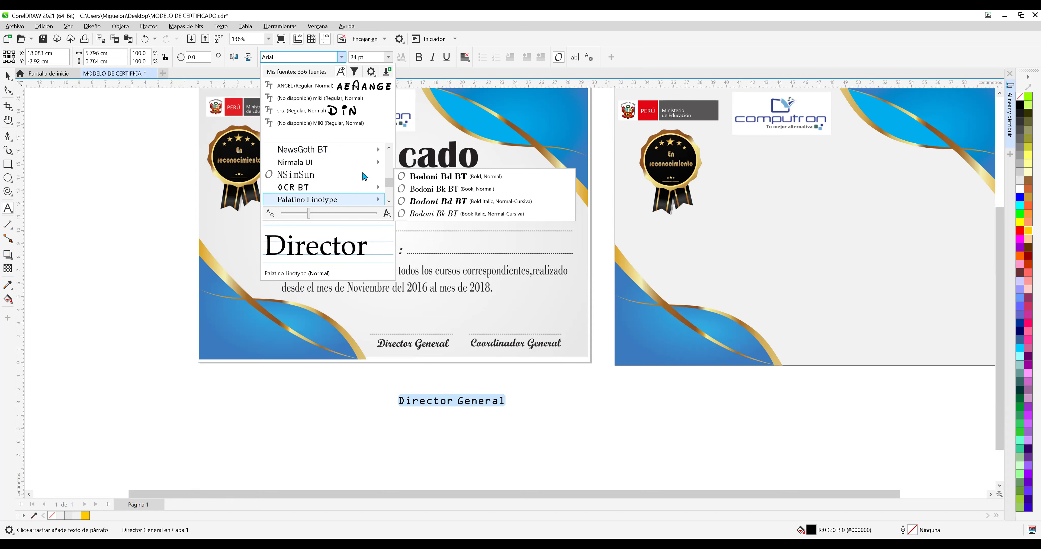
key(Down)
key(Down)
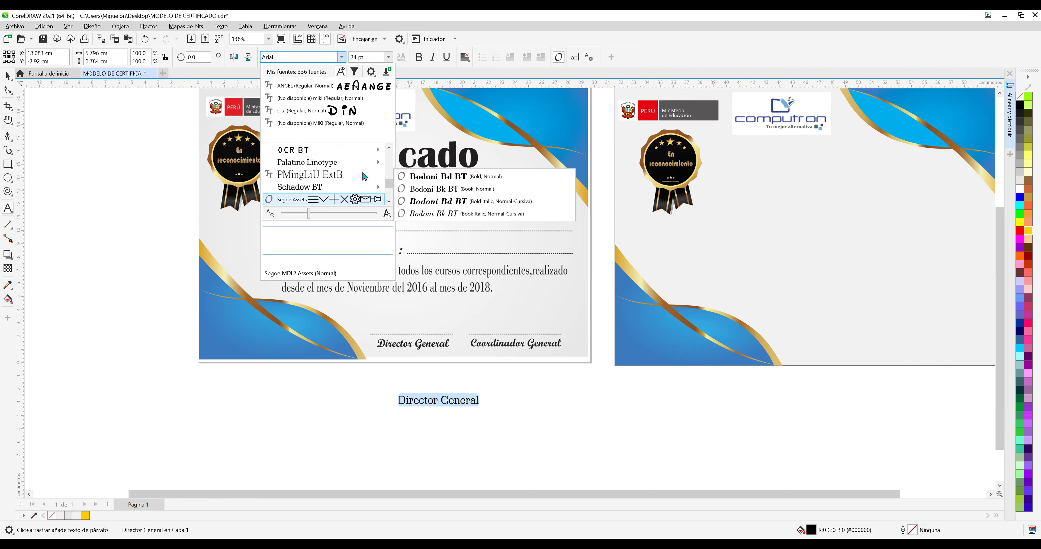
key(Down)
key(Down)
key(Down)
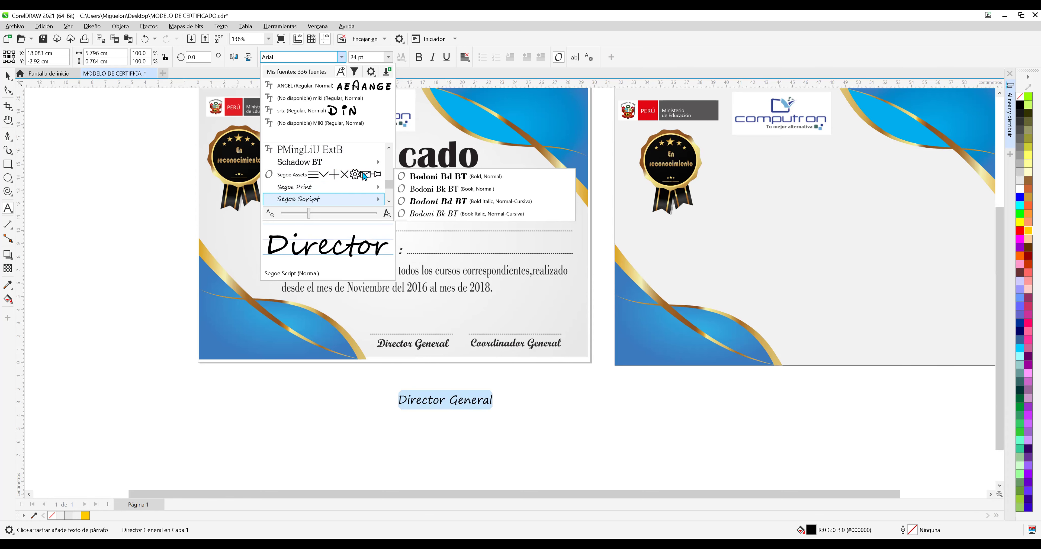
key(Down)
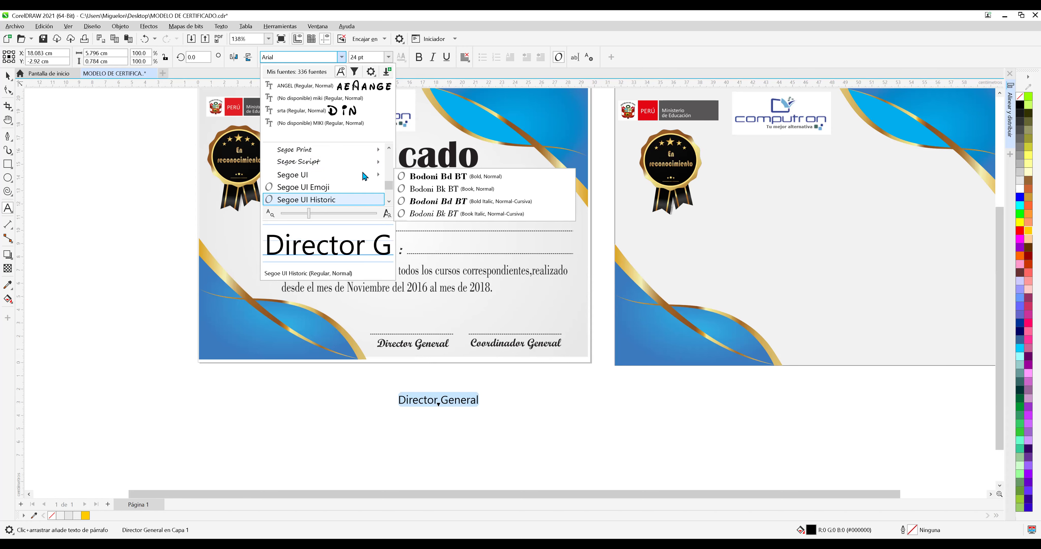
key(Down)
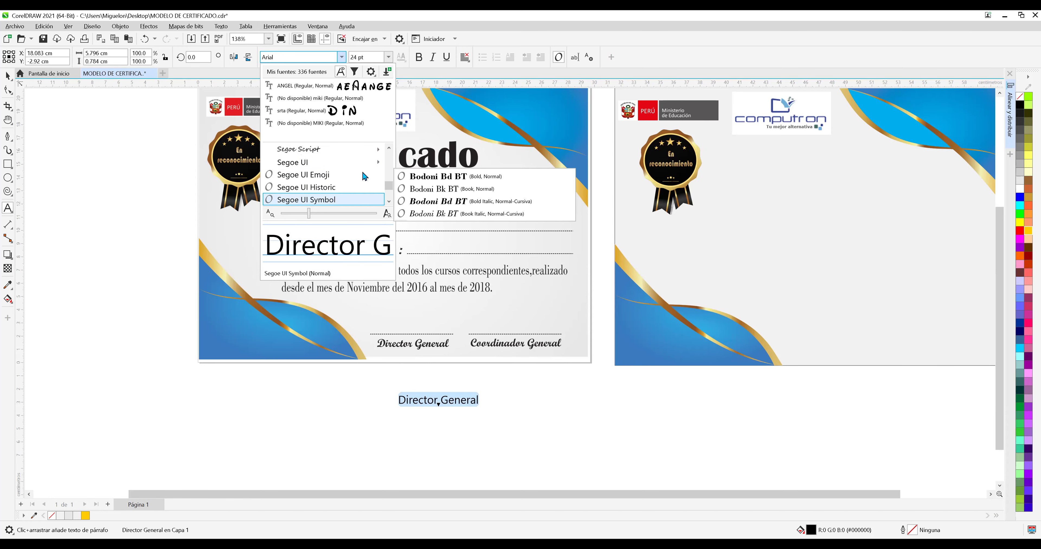
key(Down)
key(Down)
key(Down)
key(Down)
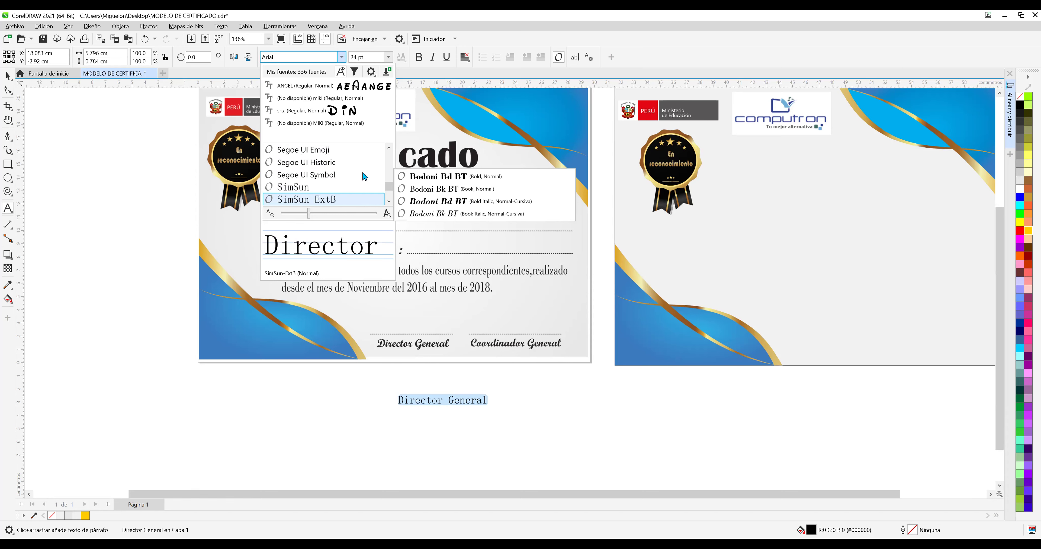
key(Down)
key(Down)
key(Down)
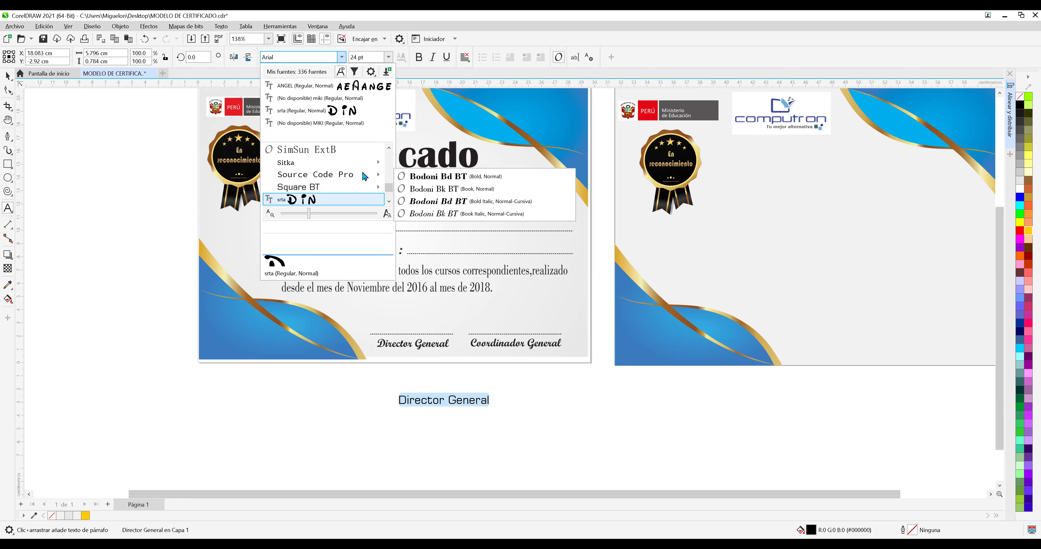
key(Down)
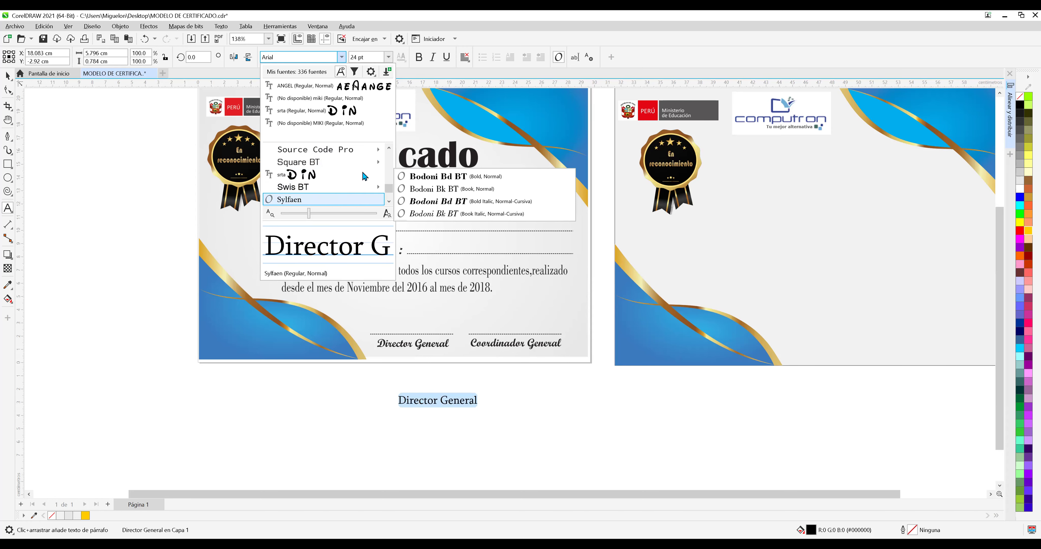
key(Down)
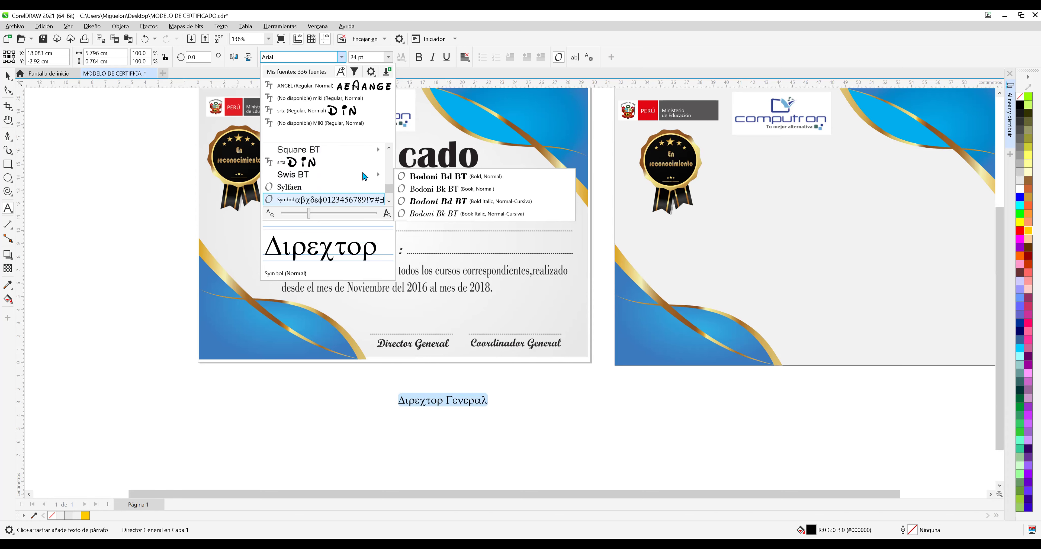
key(Down)
key(Down)
key(Down)
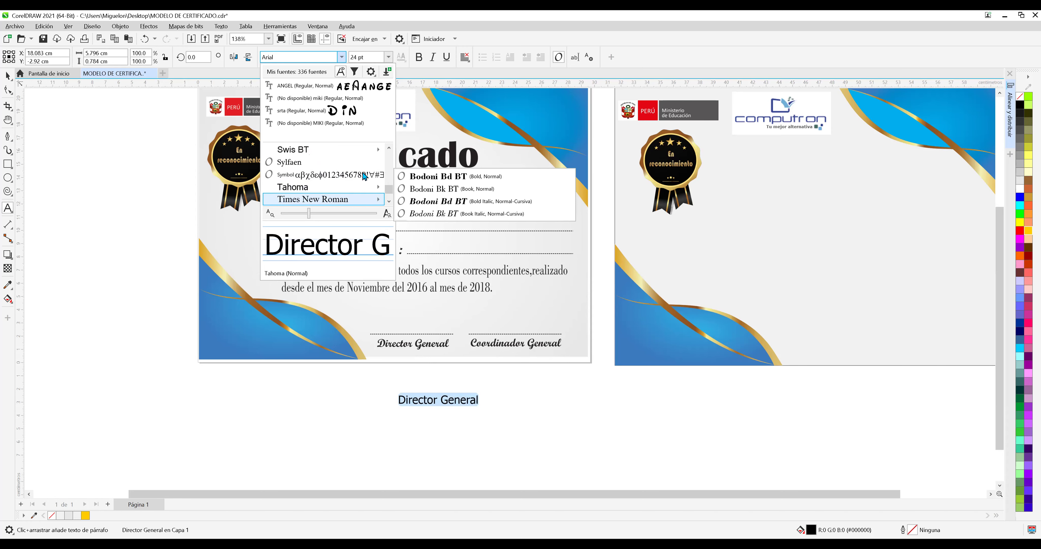
key(Down)
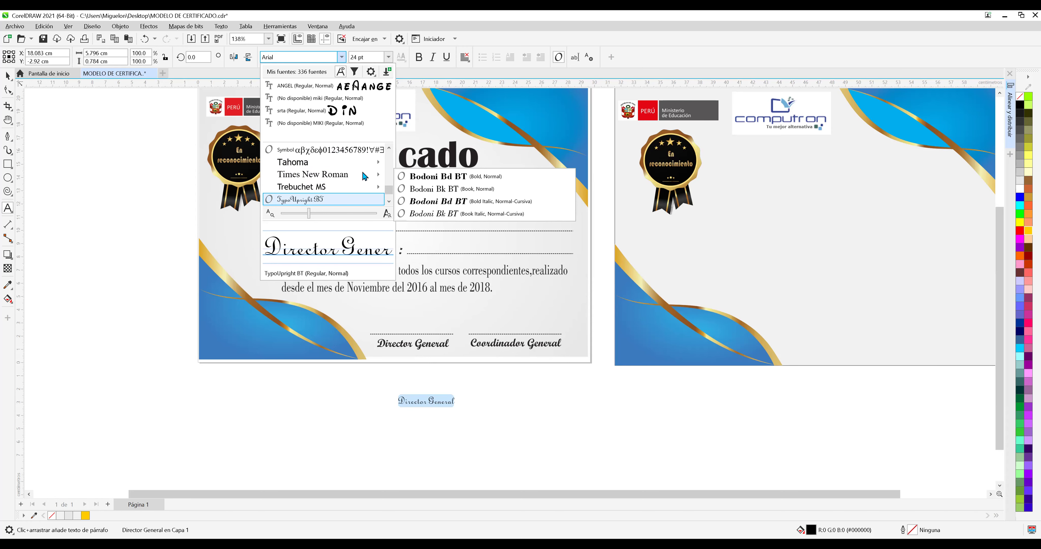
key(Down)
key(Down)
key(Down)
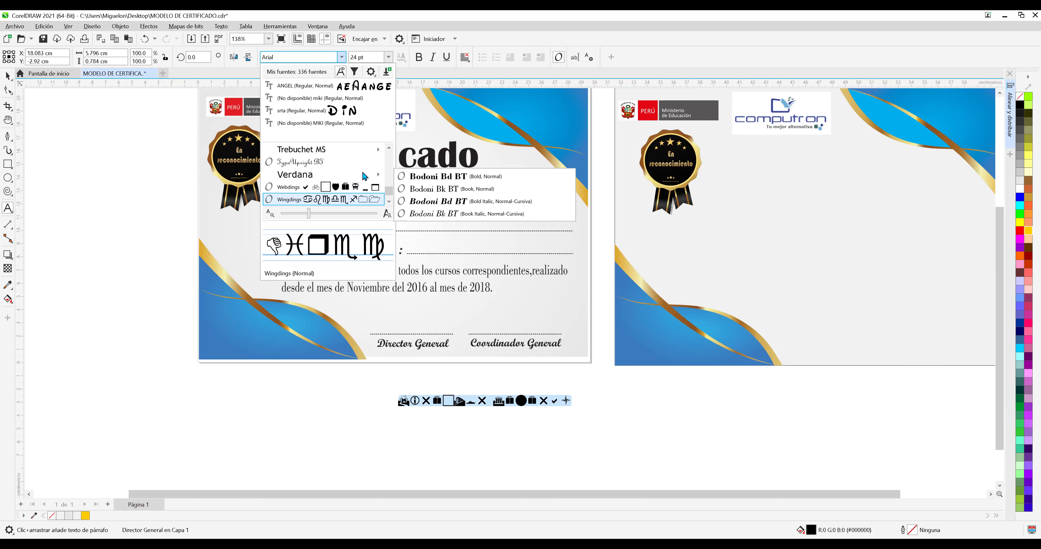
key(Down)
key(Down)
key(Down)
key(Down)
key(Down)
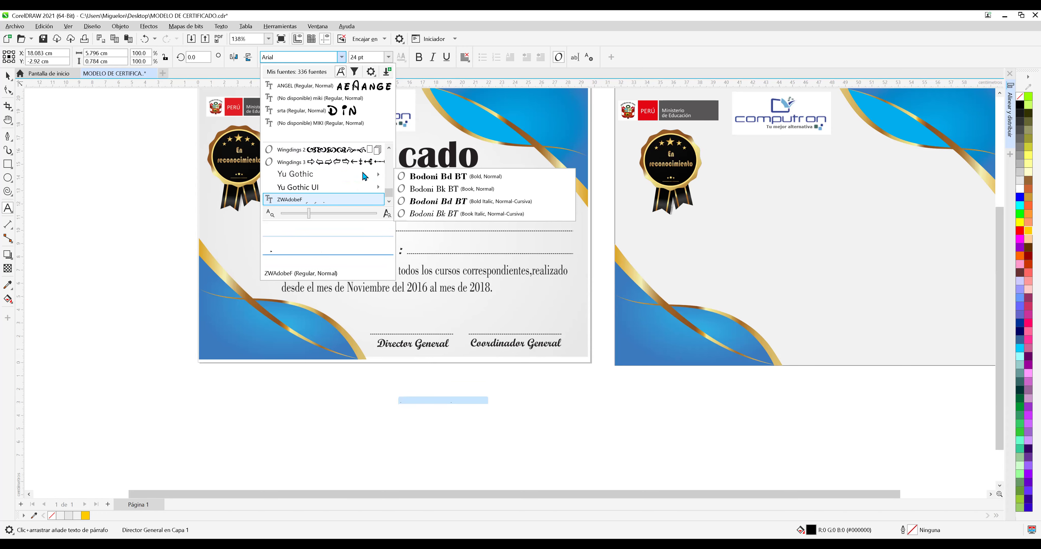
Apply the TypoUpright BT font to the "Director General" text.
key(Up)
key(Up)
key(Up)
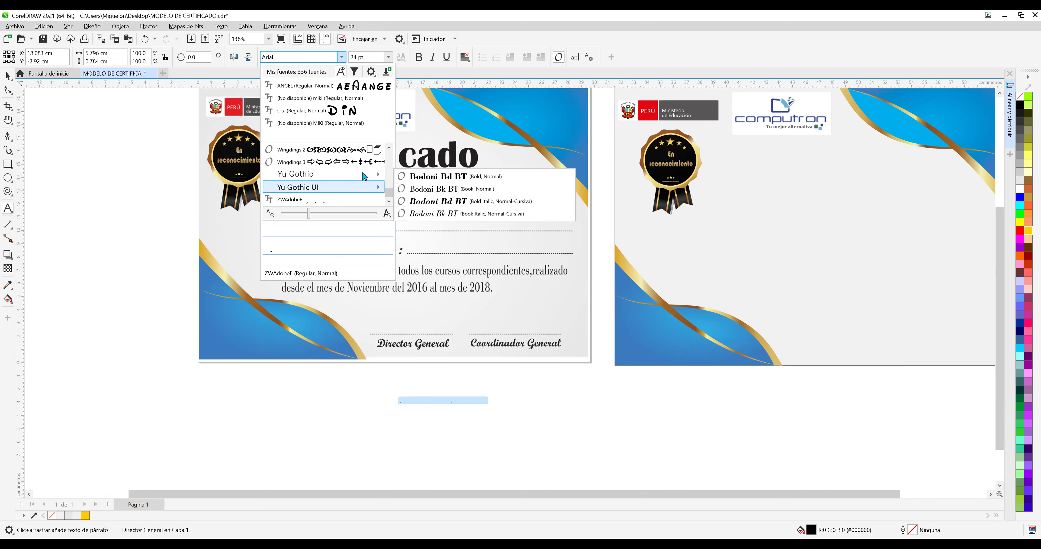
key(Up)
key(Up)
key(Up)
key(Up)
key(Up)
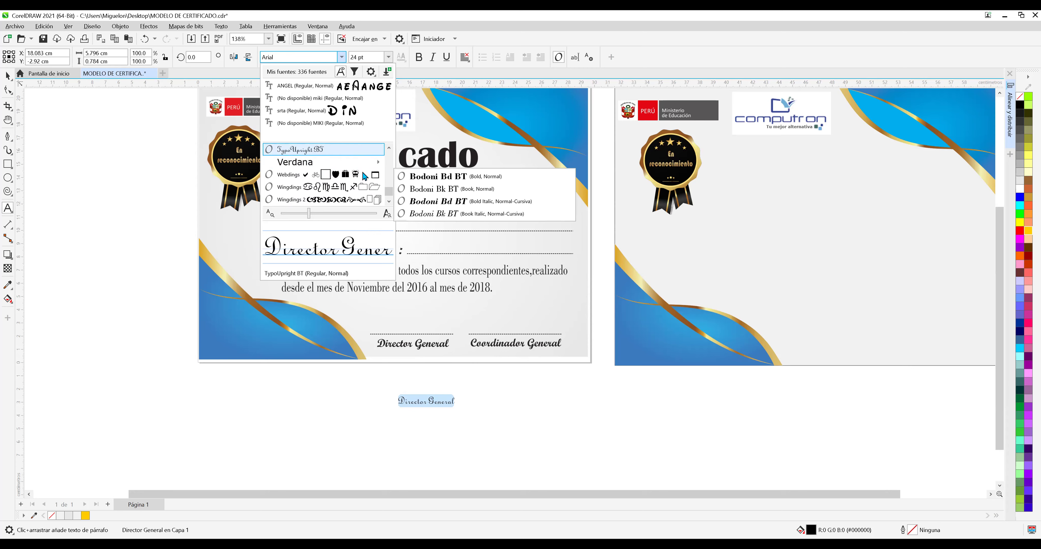
key(Return)
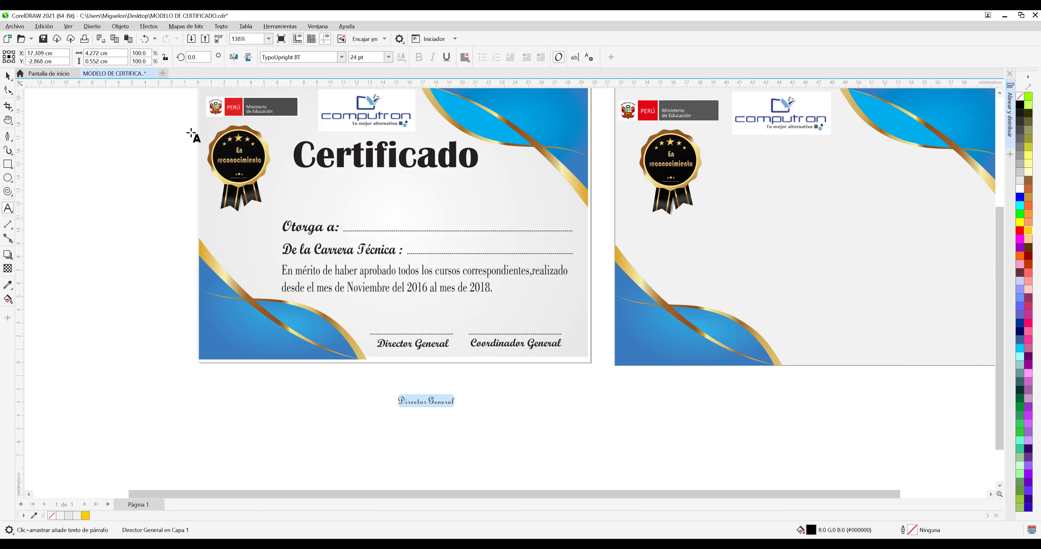
Save the document and move the "Director General" text just above the model certificate's Director General signature line.
key(Escape)
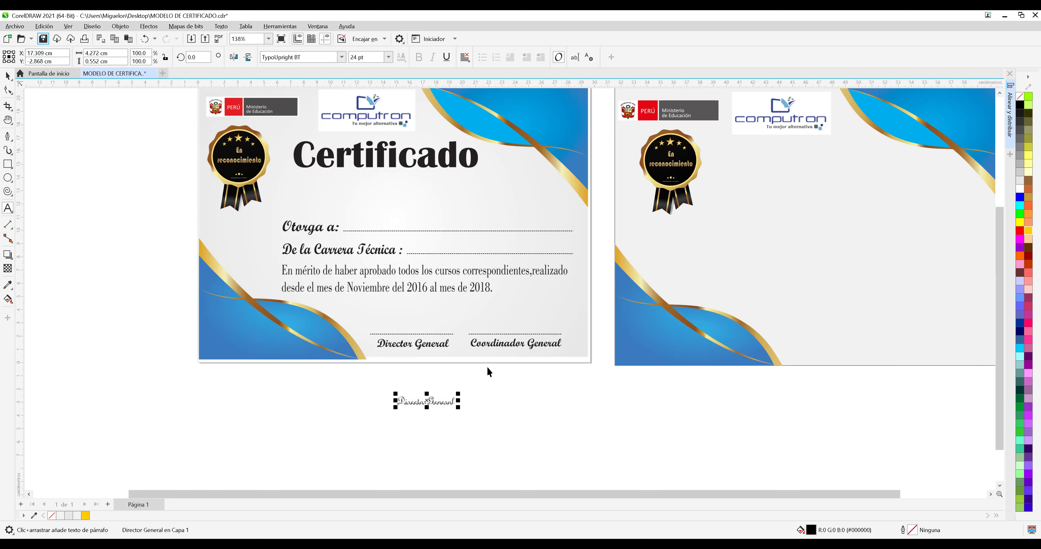
key(Escape)
key(space)
key(ctrl+s)
drag(447, 396, 442, 321)
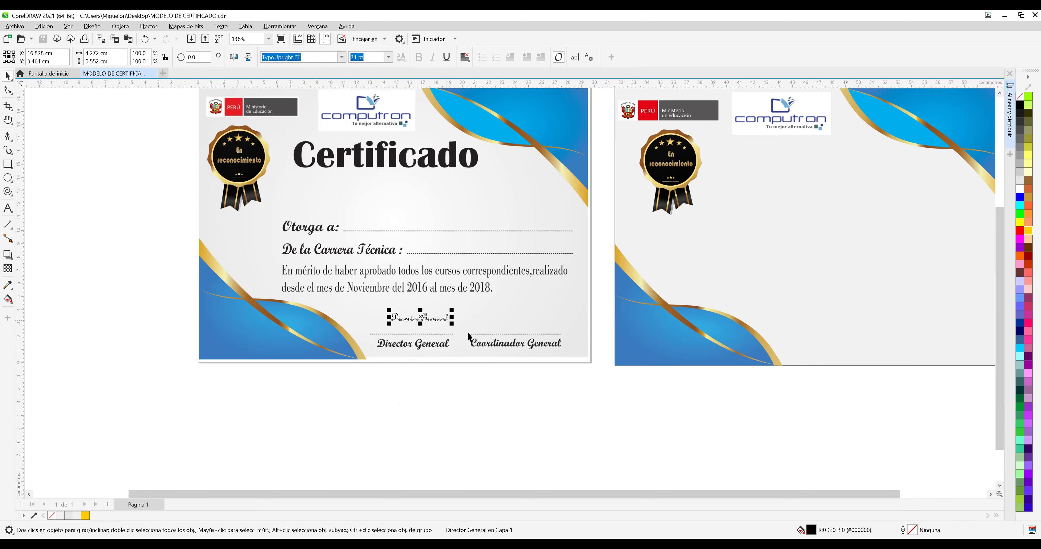
Preview the installed fonts backward from Verdana to Mongolian Baiti on the "Director General" text to compare them with the model's lettering.
scroll(448, 335, up, 2)
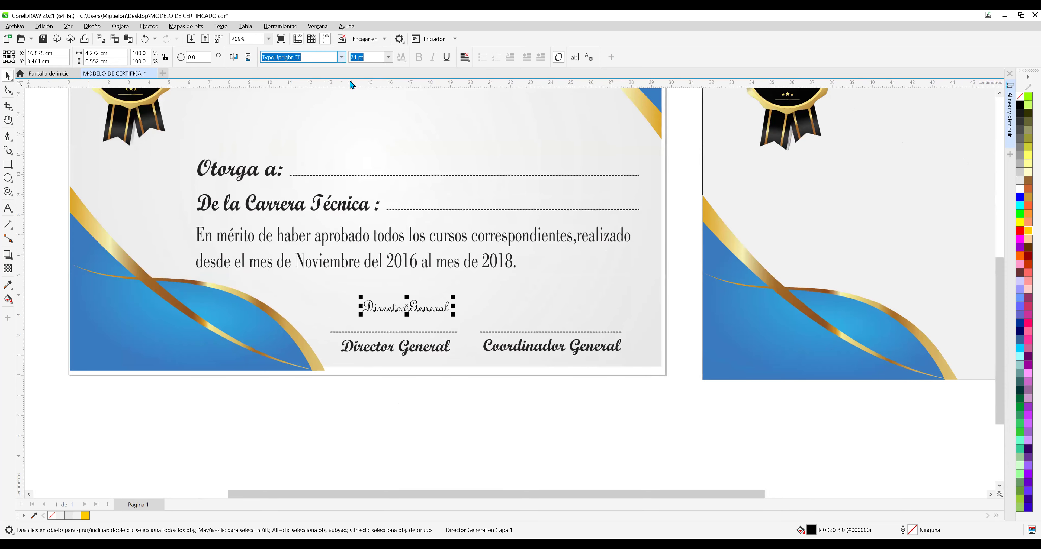
click(342, 57)
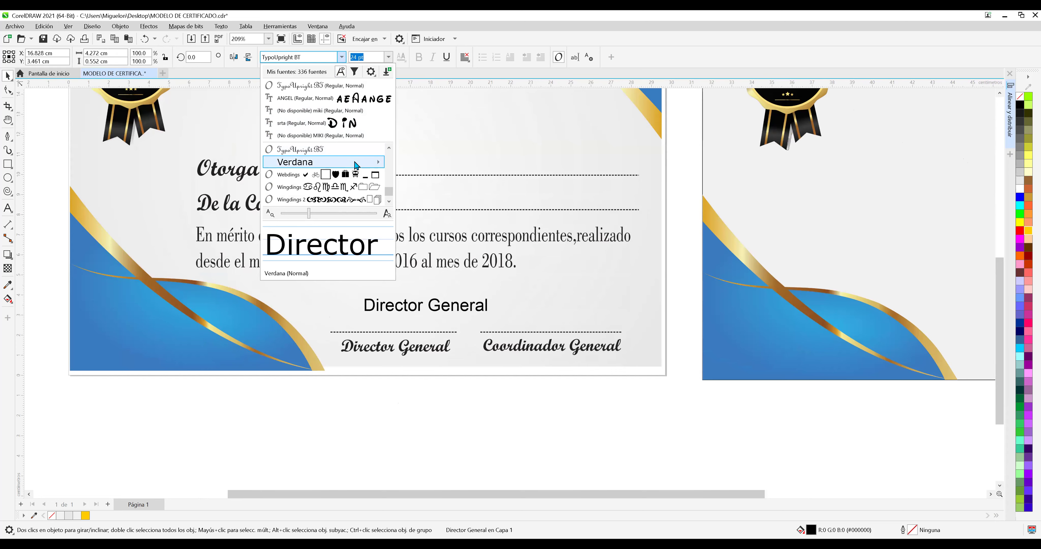
mouse_move(356, 165)
key(Up)
key(Up)
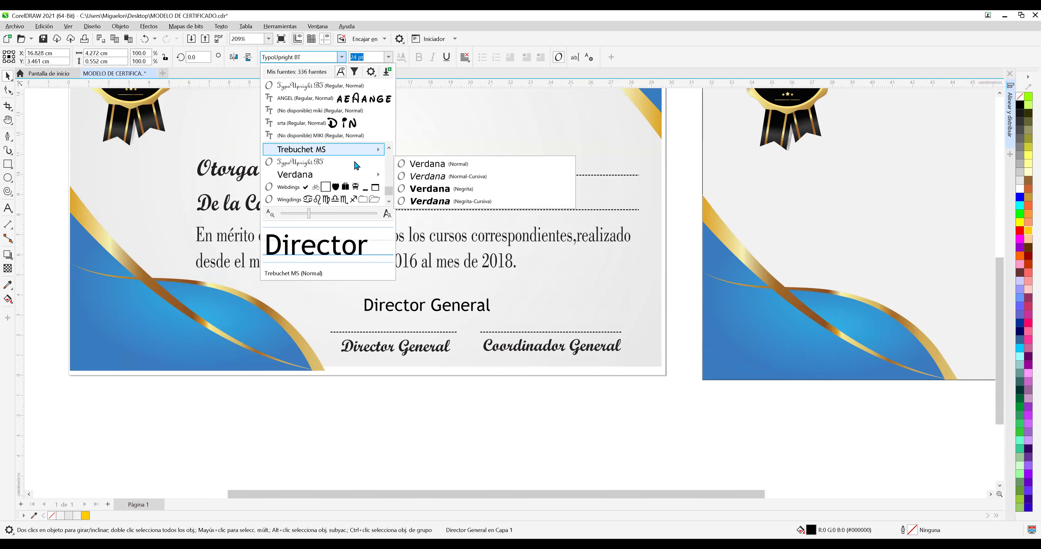
key(Up)
key(Up)
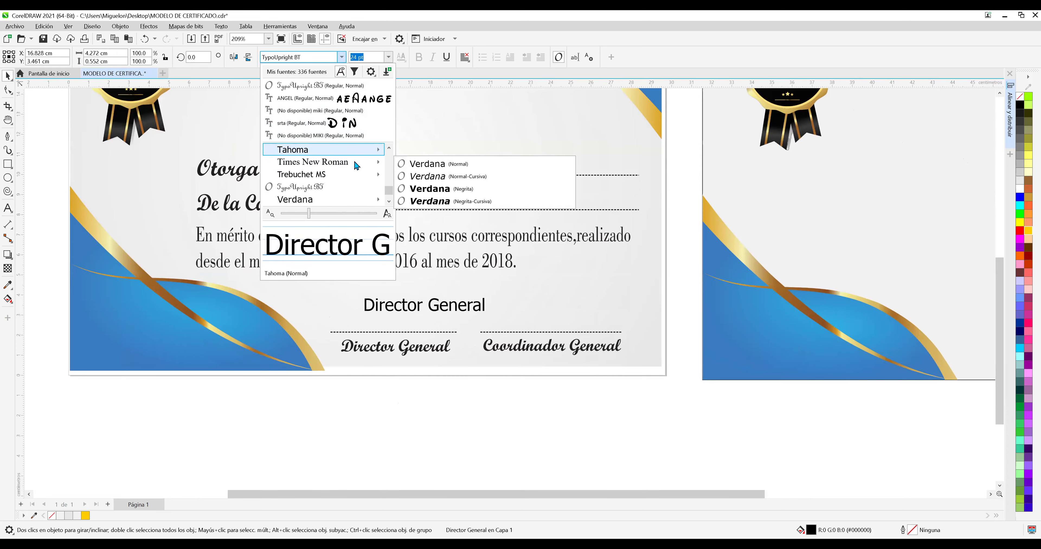
key(Up)
key(Up)
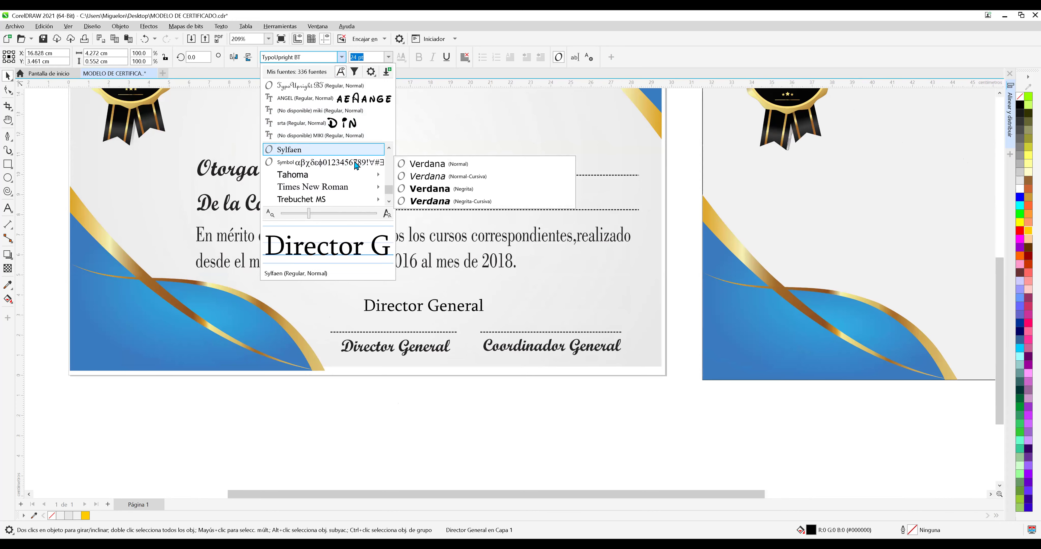
key(Up)
key(Up)
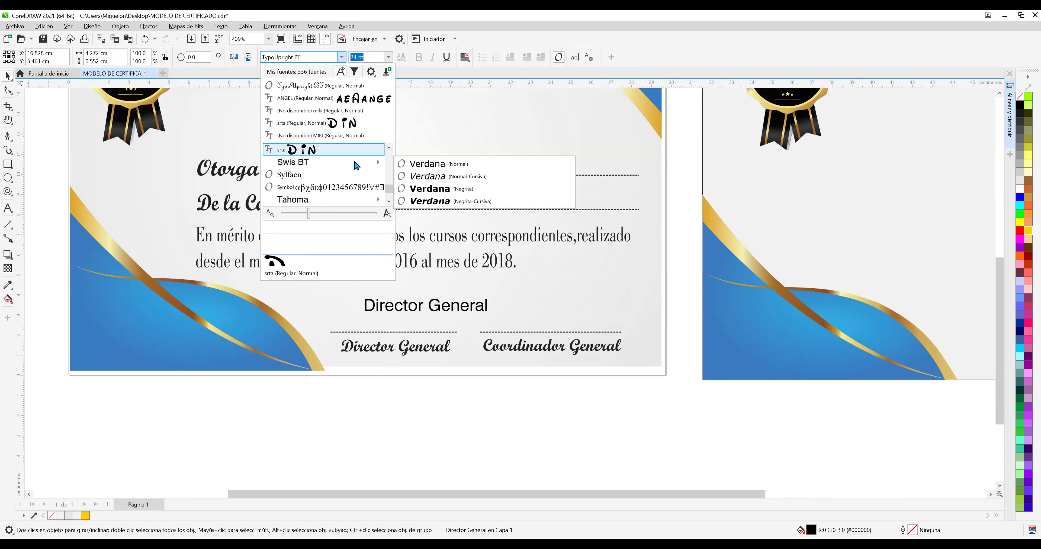
key(Up)
key(Up)
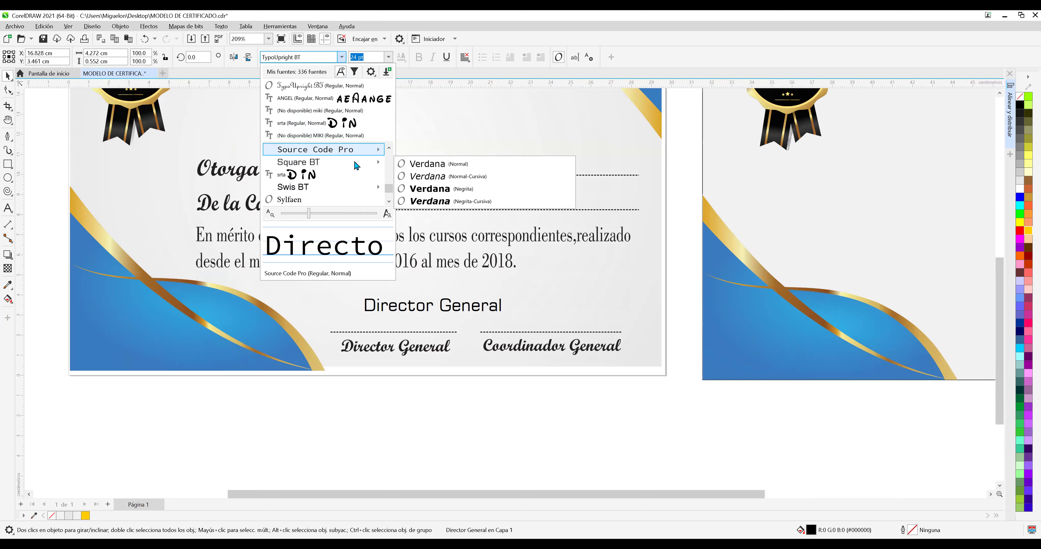
key(Up)
key(Up)
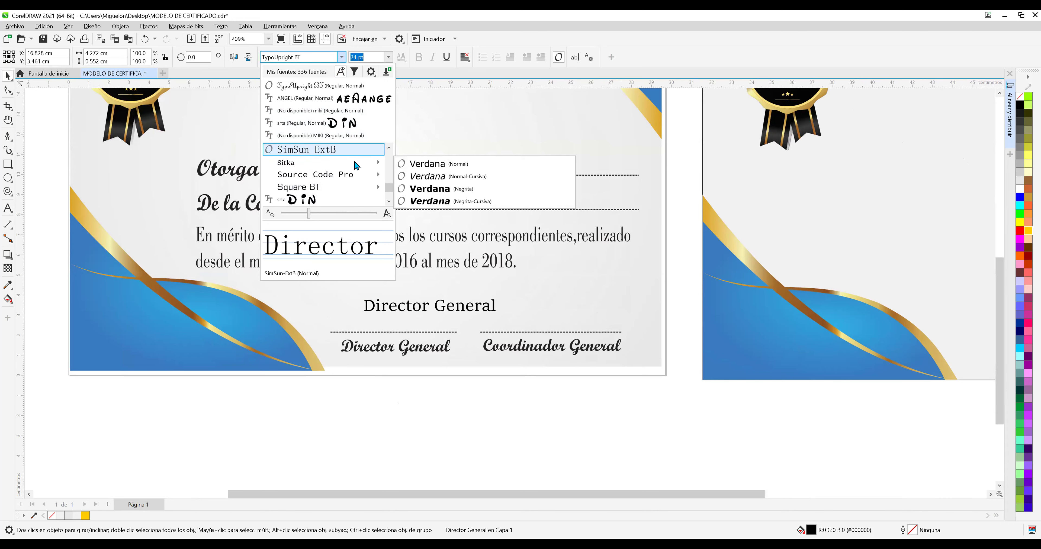
key(Up)
key(Up)
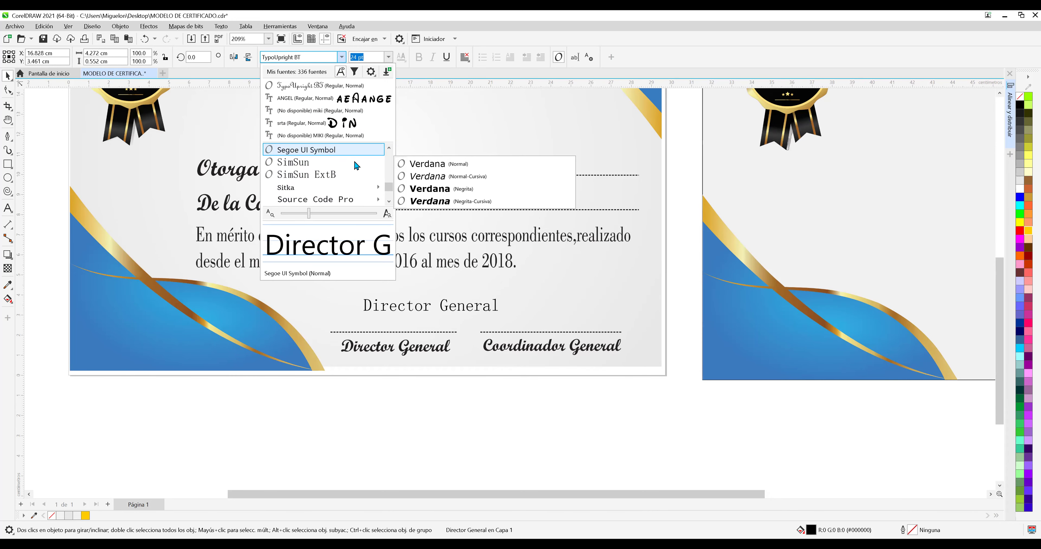
key(Up)
key(Up)
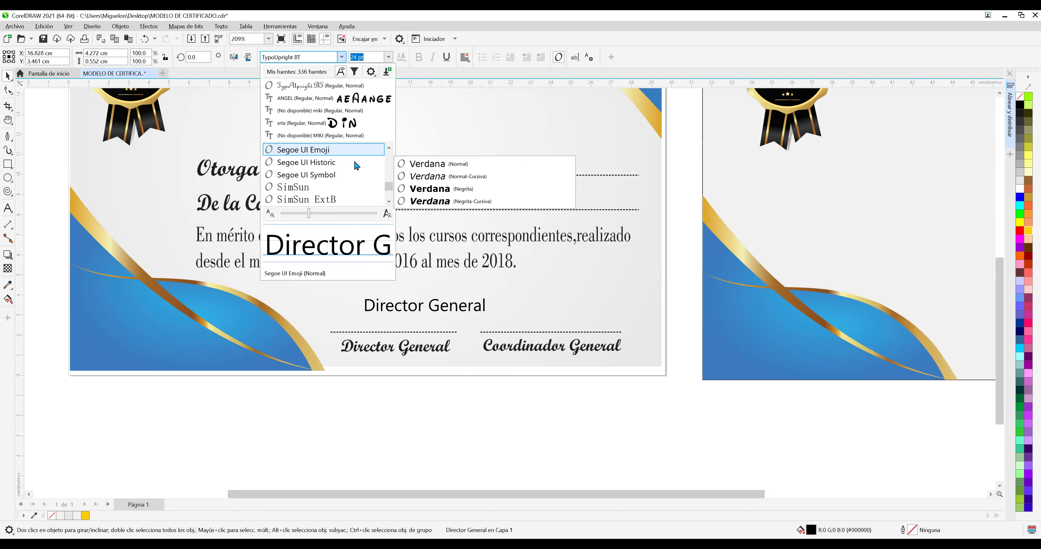
key(Up)
key(Up)
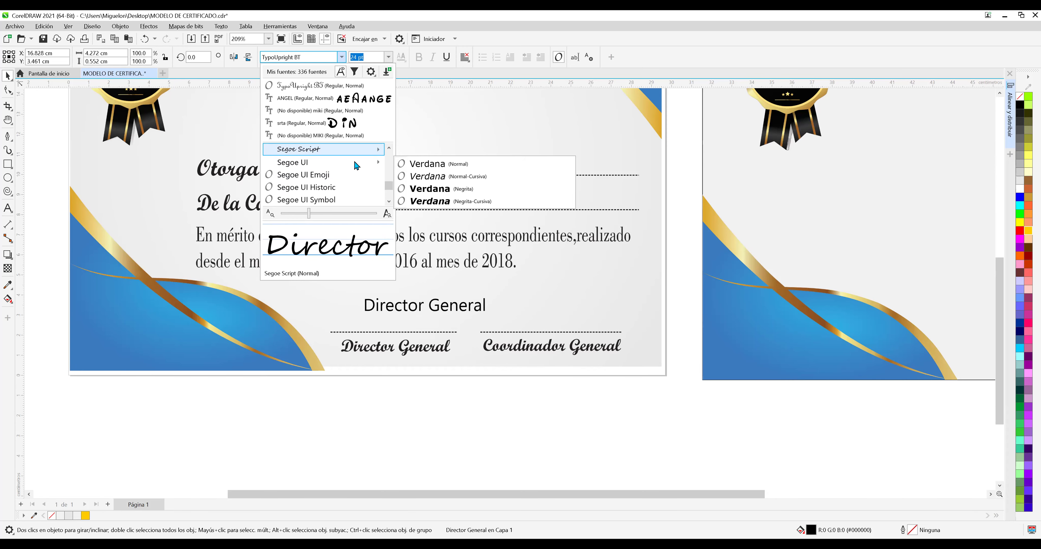
key(Up)
key(Up)
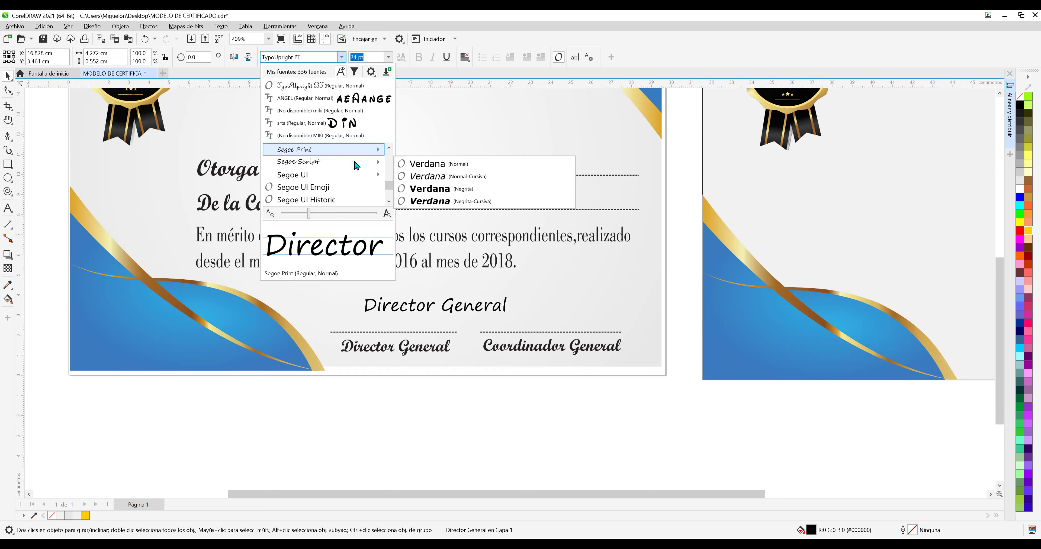
key(Up)
key(Up)
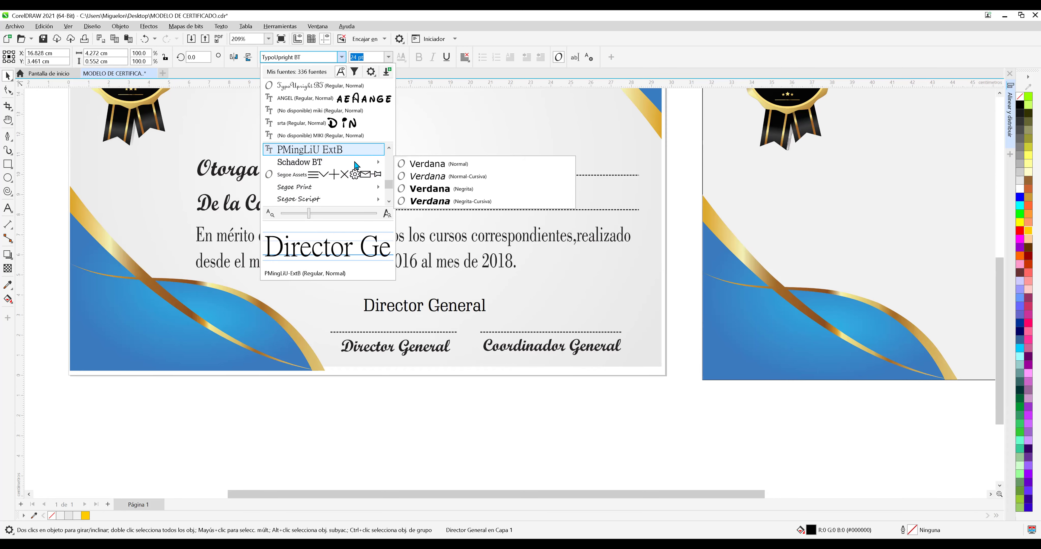
key(Up)
key(Up)
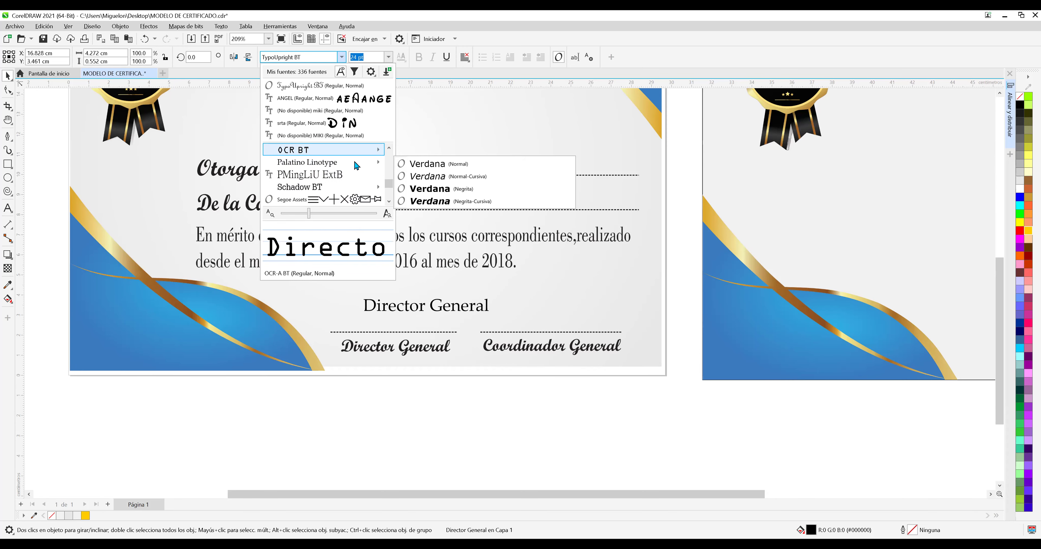
key(Up)
key(Up)
key(Up)
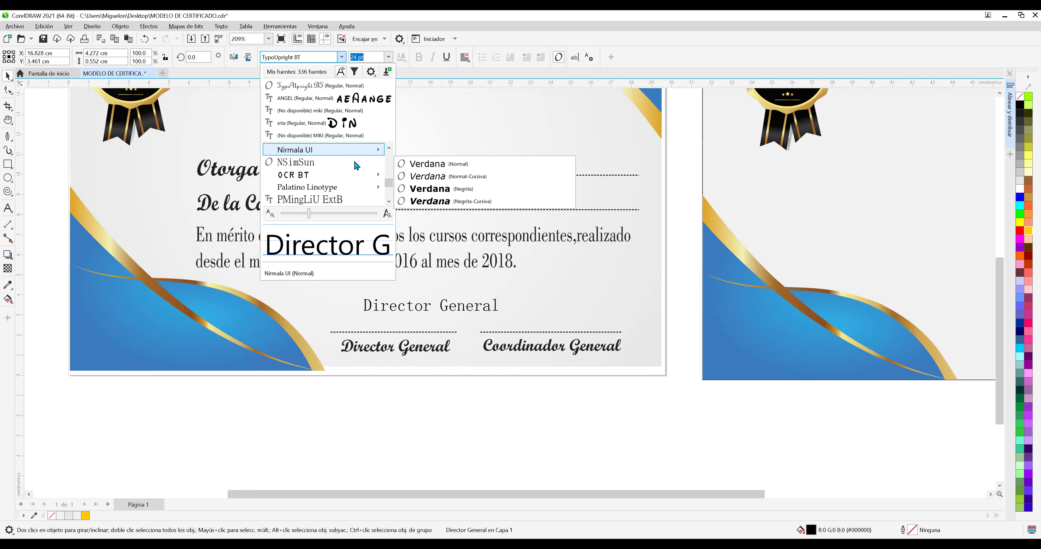
key(Up)
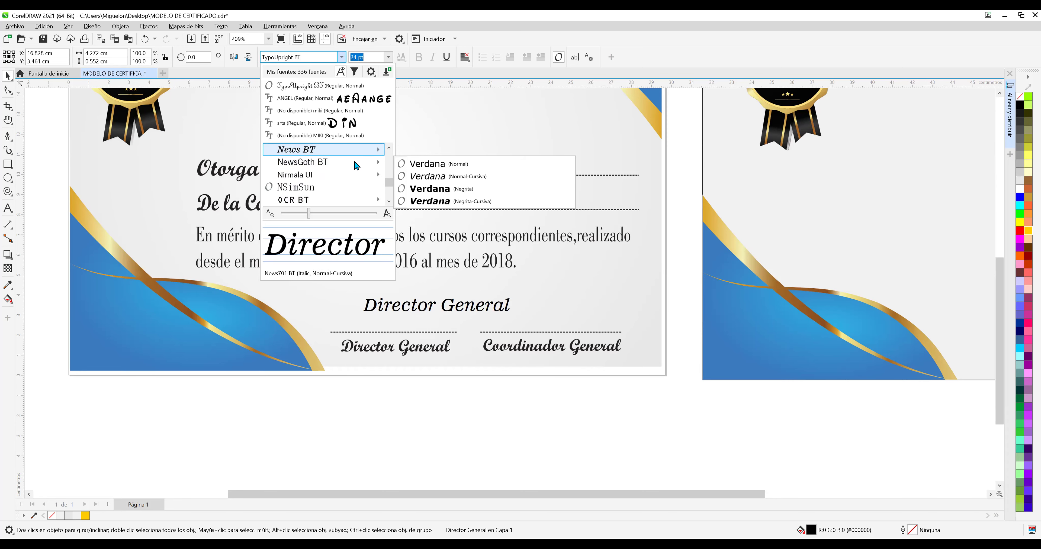
key(Up)
key(Up)
key(Up)
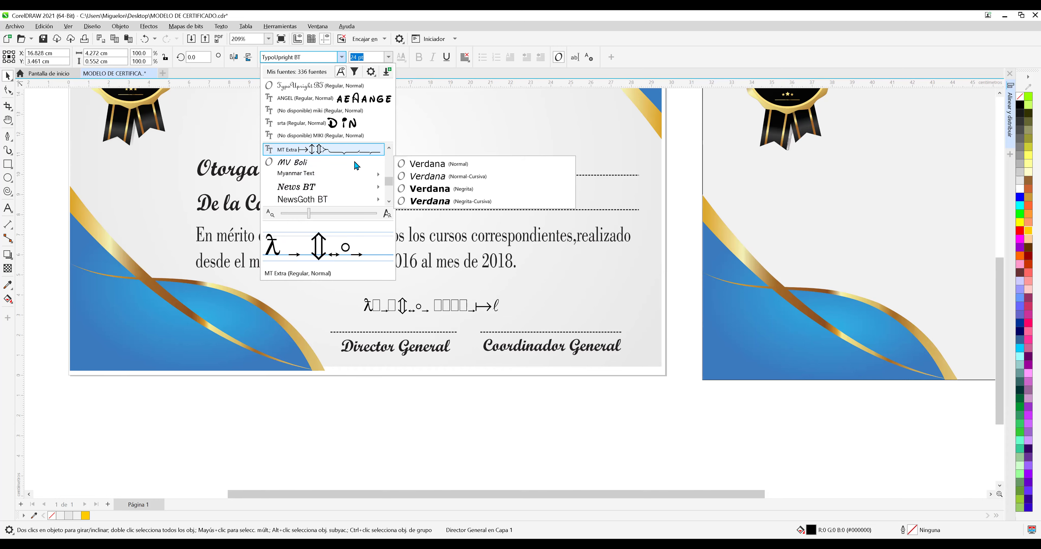
key(Up)
key(Up)
key(Up)
key(Up)
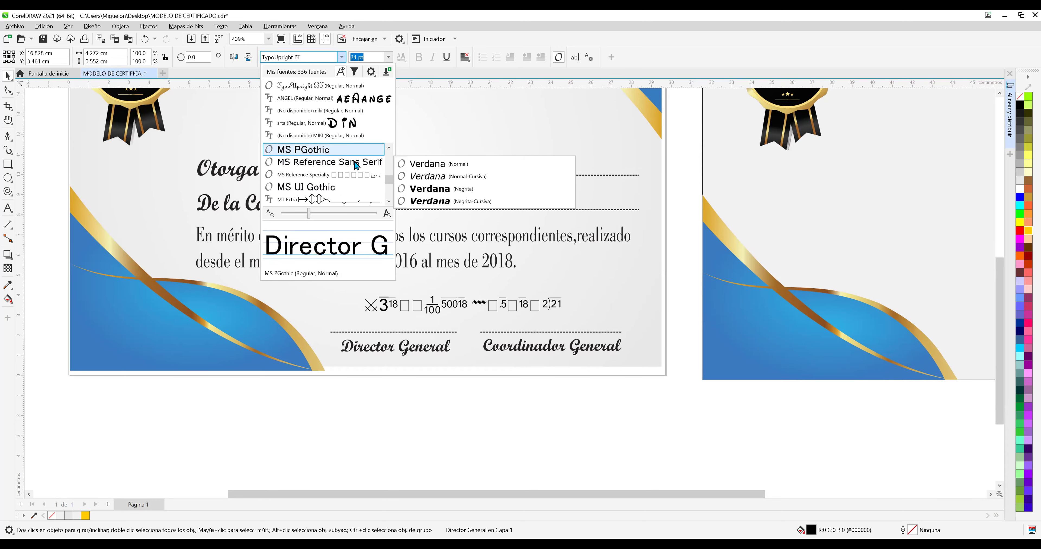
key(Up)
key(Up)
key(Up)
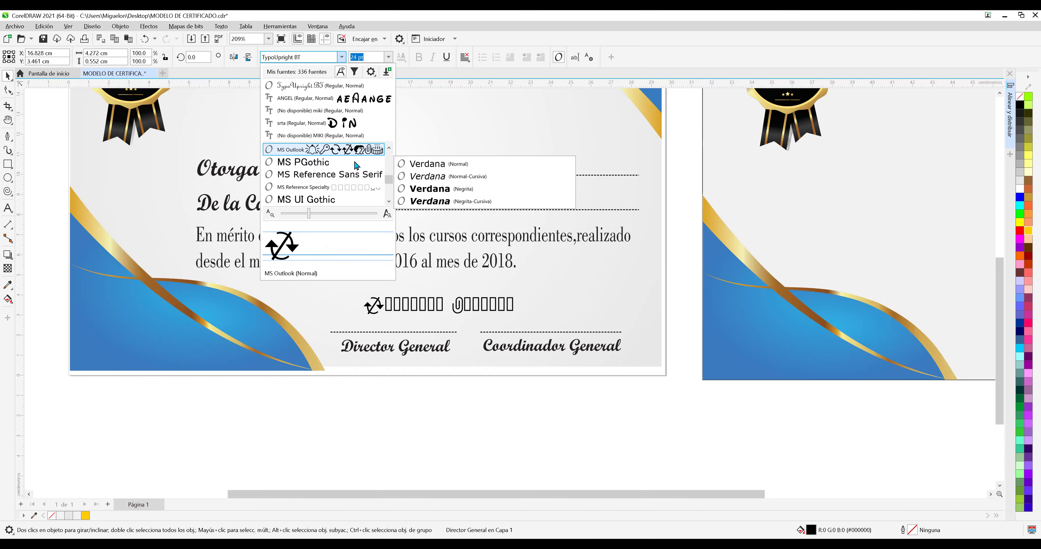
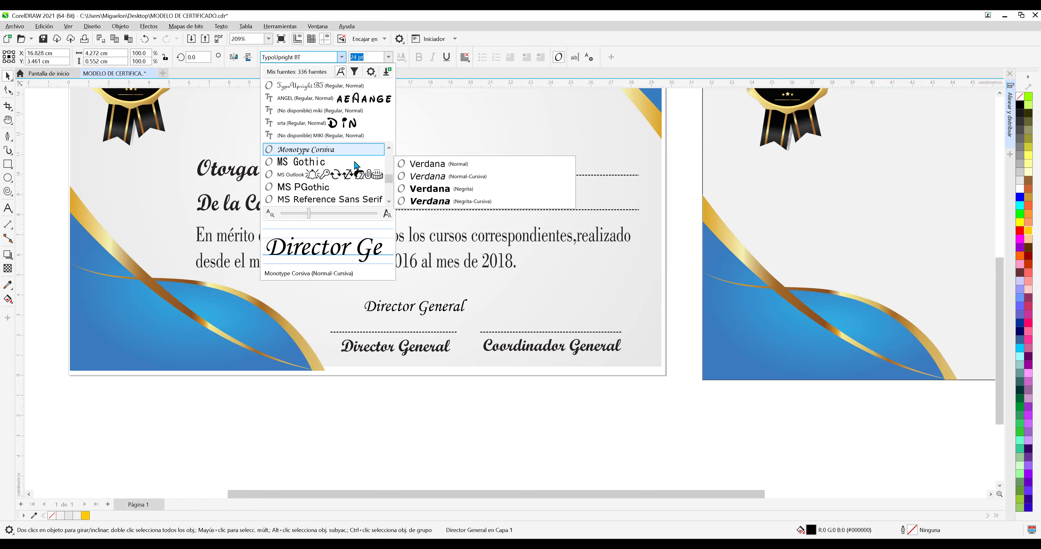
key(Up)
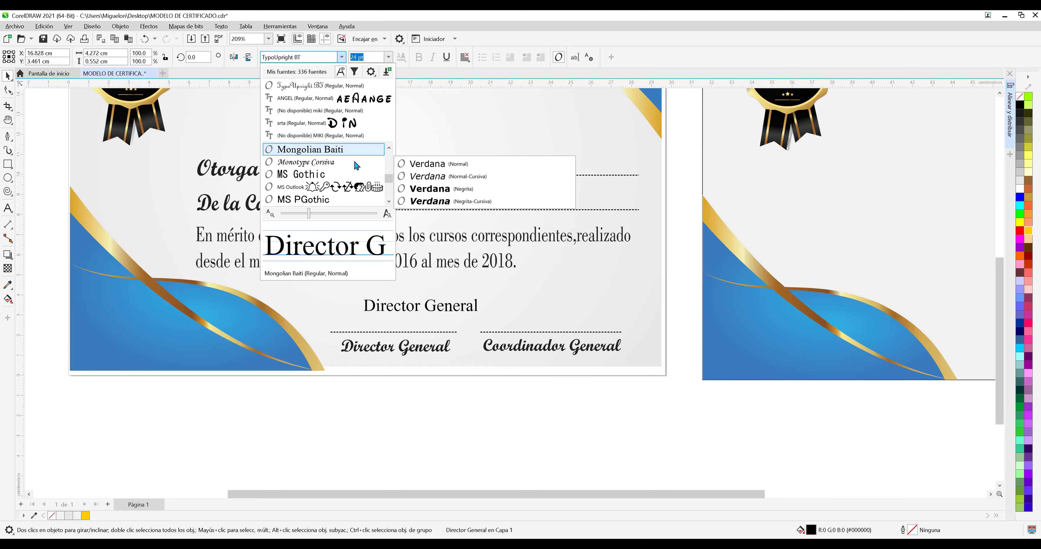
Apply the Monotype Corsiva font to the "Director General" text above the model's signature line.
key(Down)
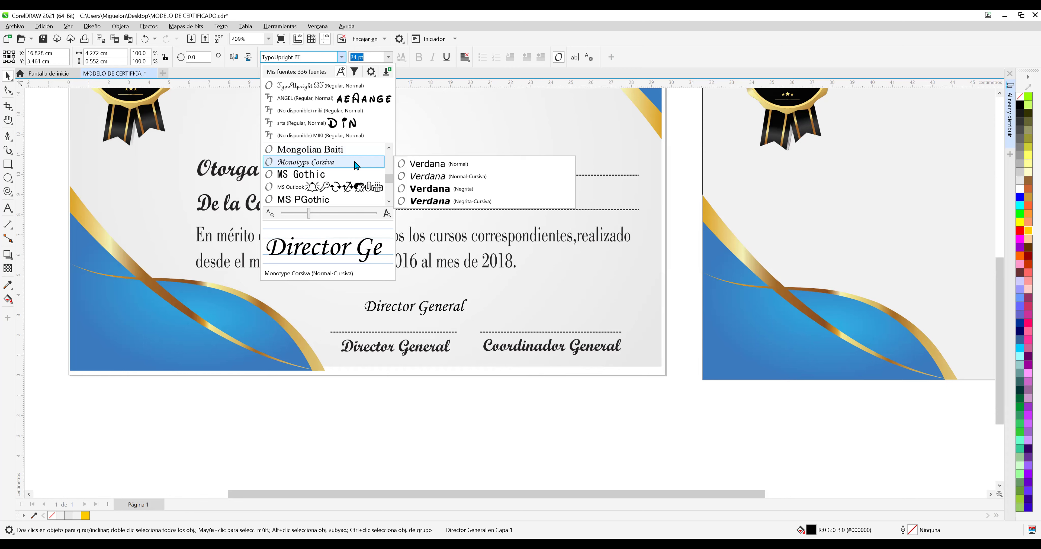
click(356, 165)
click(497, 298)
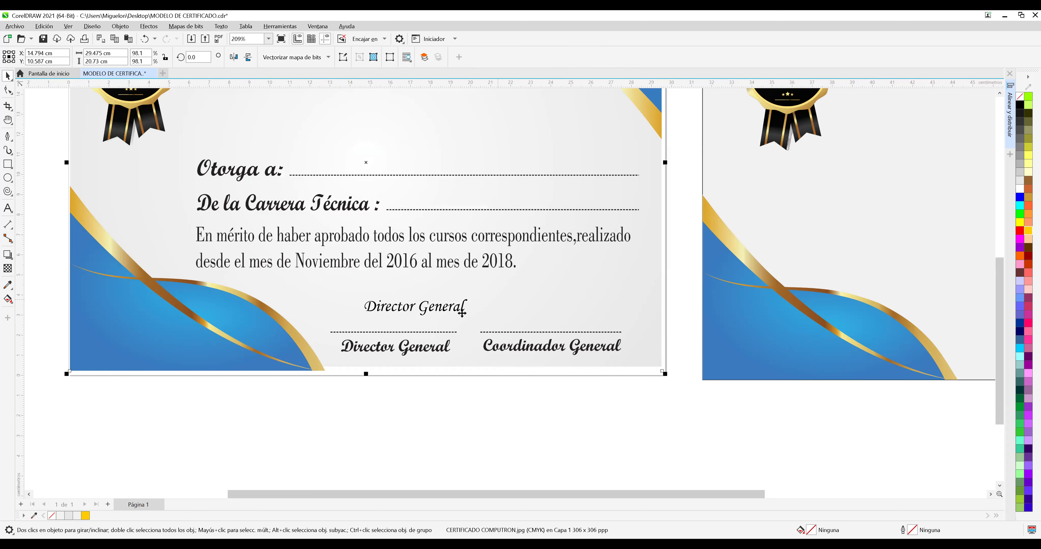
Move the "Director General" text below the model certificate and place a duplicate beside it, under the model's Coordinador General label.
click(435, 311)
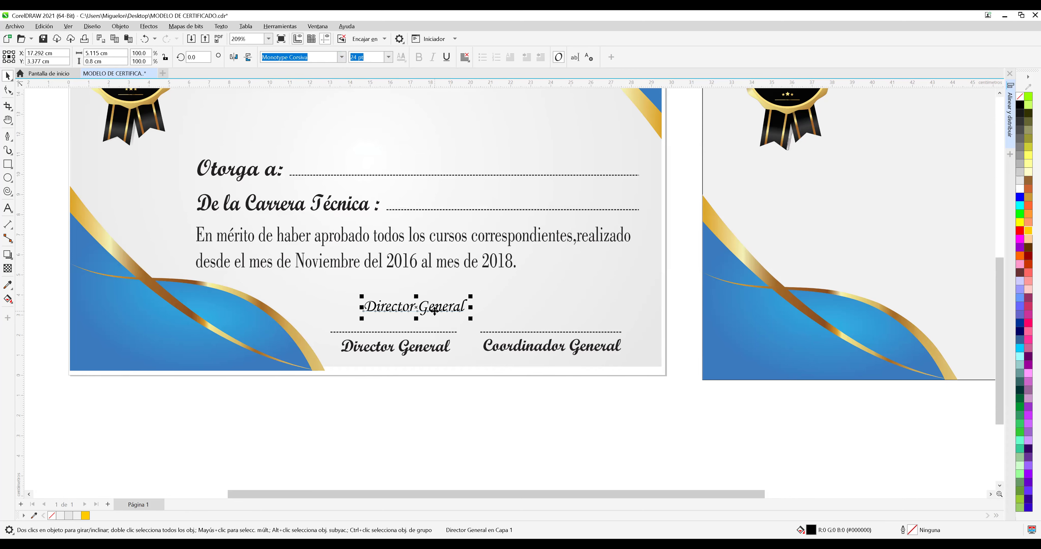
drag(427, 309, 548, 432)
right_click(537, 434)
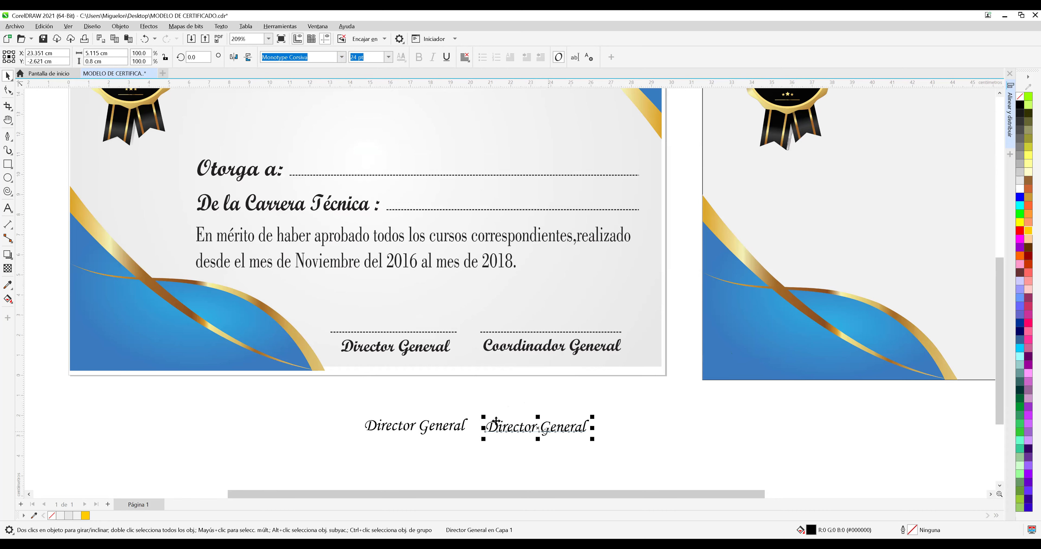
Replace the duplicated label's wording with "Coordinador General".
click(7, 208)
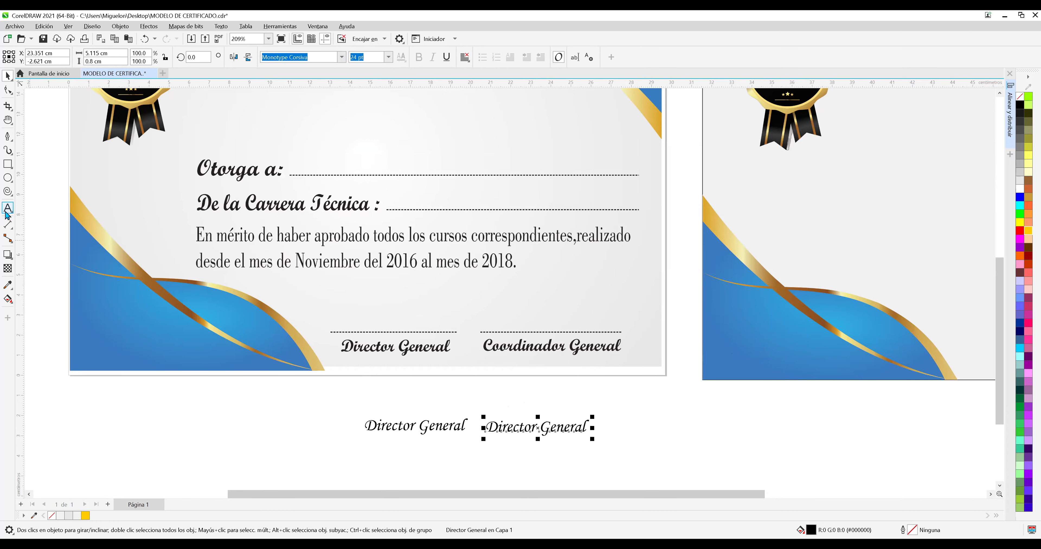
click(486, 426)
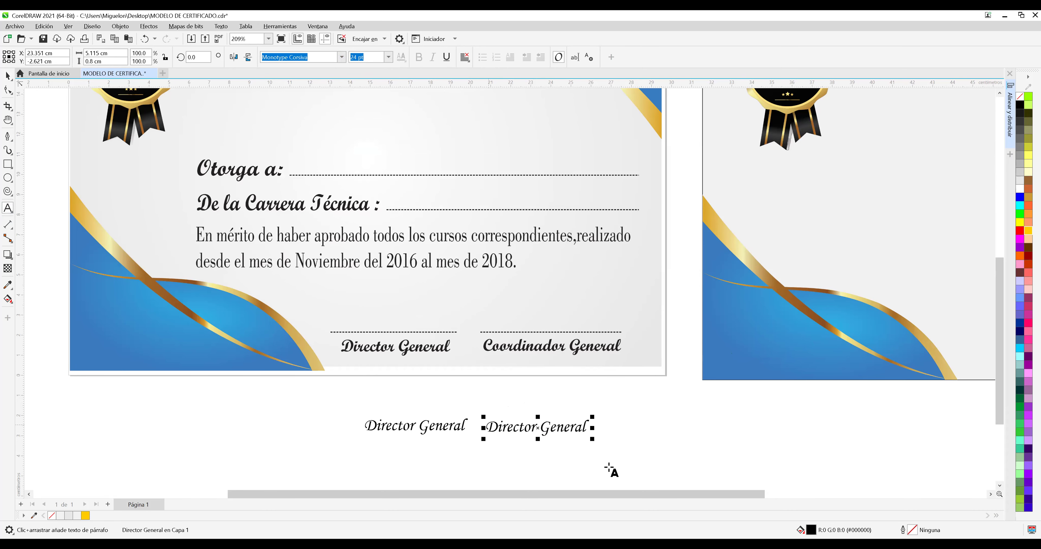
key(Delete)
key(Delete)
key(Delete)
key(Delete)
key(Delete)
key(Delete)
key(Delete)
key(Delete)
key(Delete)
key(Delete)
key(Delete)
key(Delete)
key(Delete)
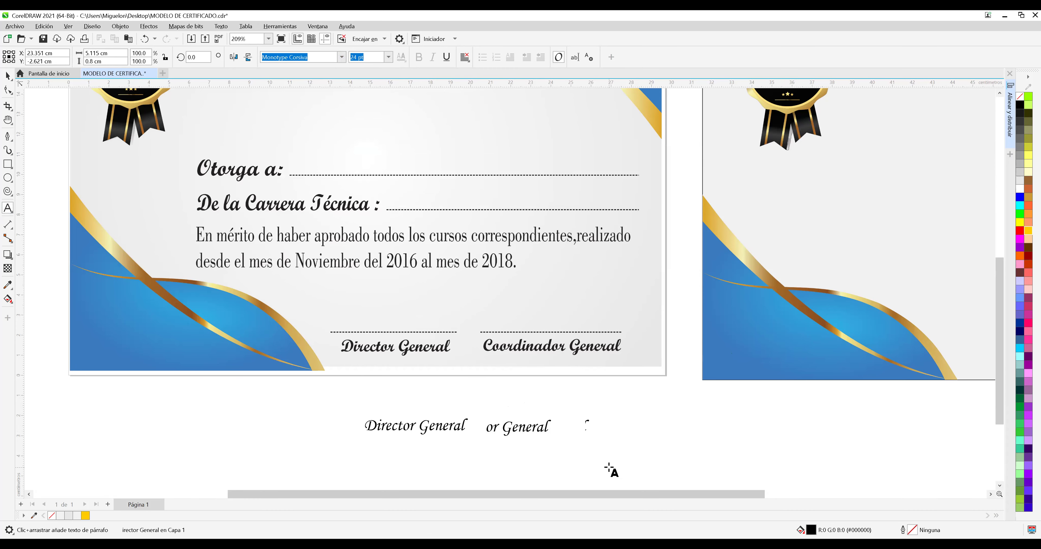
key(Delete)
key(Delete)
key(Delete)
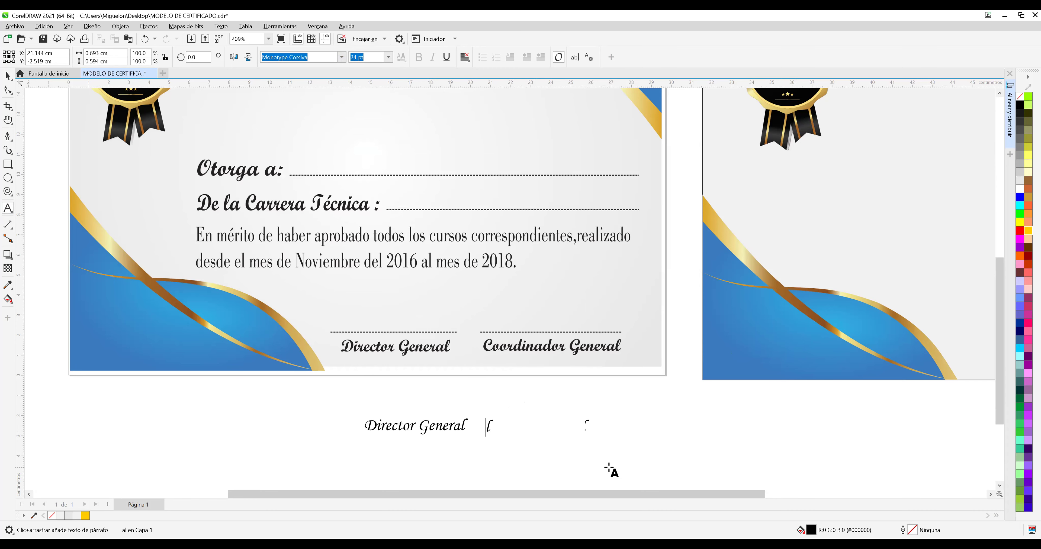
text(Coor)
text(d)
text(inad)
key(BackSpace)
text(dor)
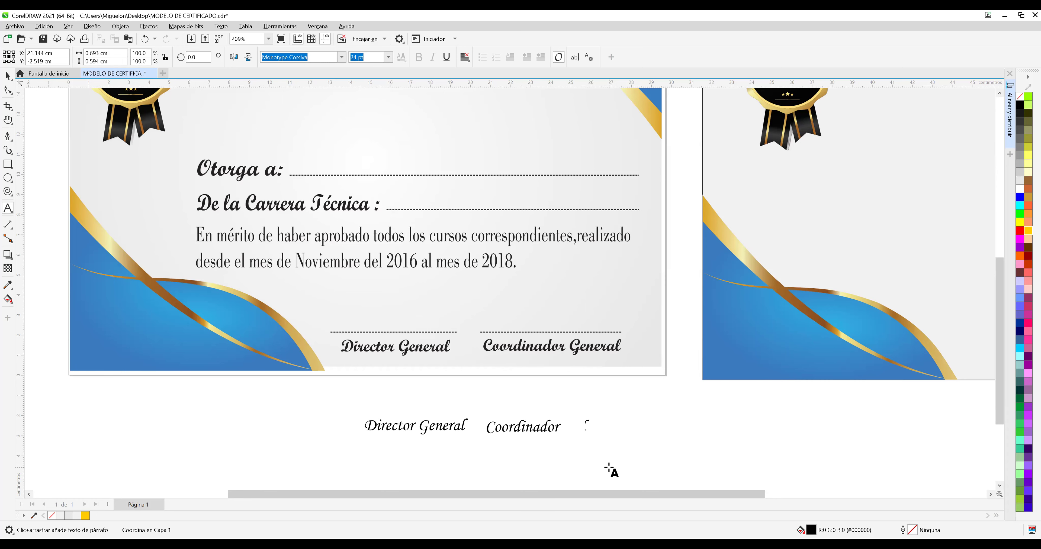
text( General)
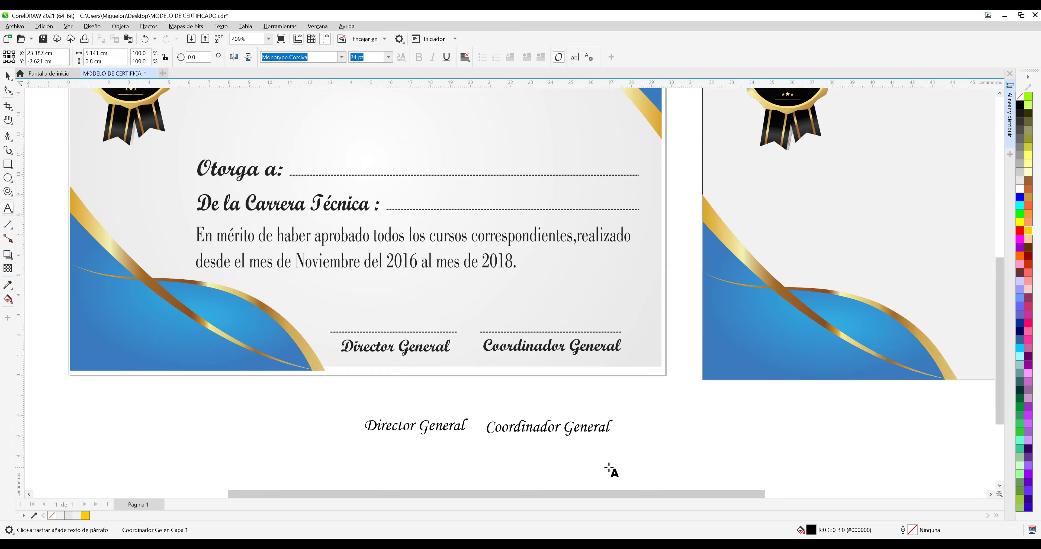
click(8, 75)
Place a horizontal guideline at the baseline of the model's signature labels and move the "Director General" text onto it in the new certificate.
scroll(599, 414, down, 1)
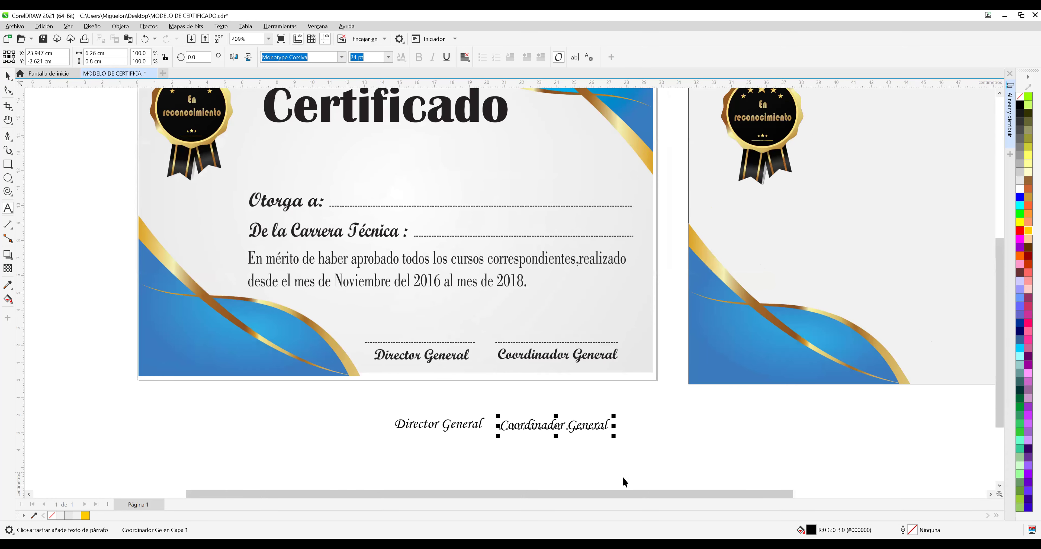
drag(638, 494, 722, 499)
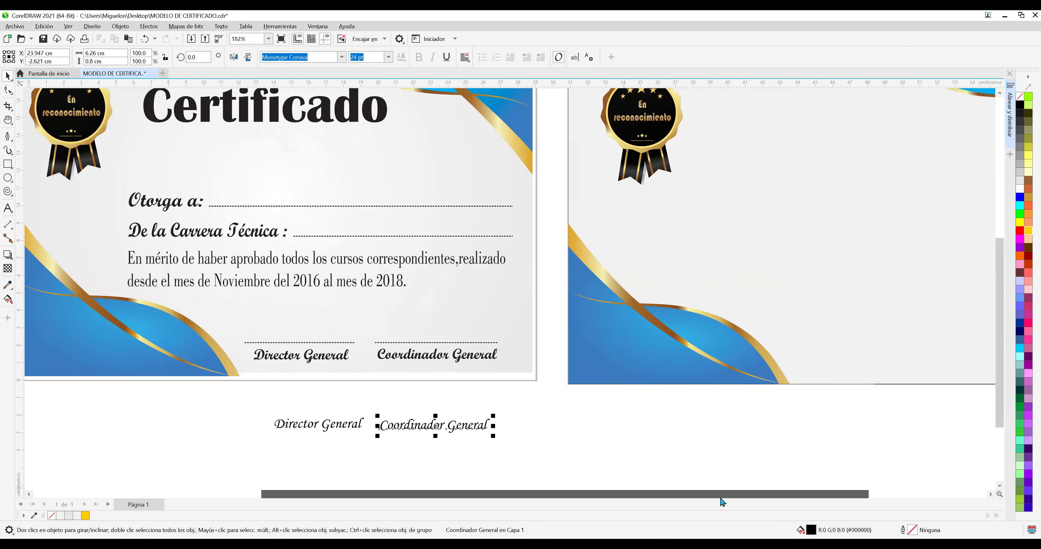
scroll(721, 89, right, 1)
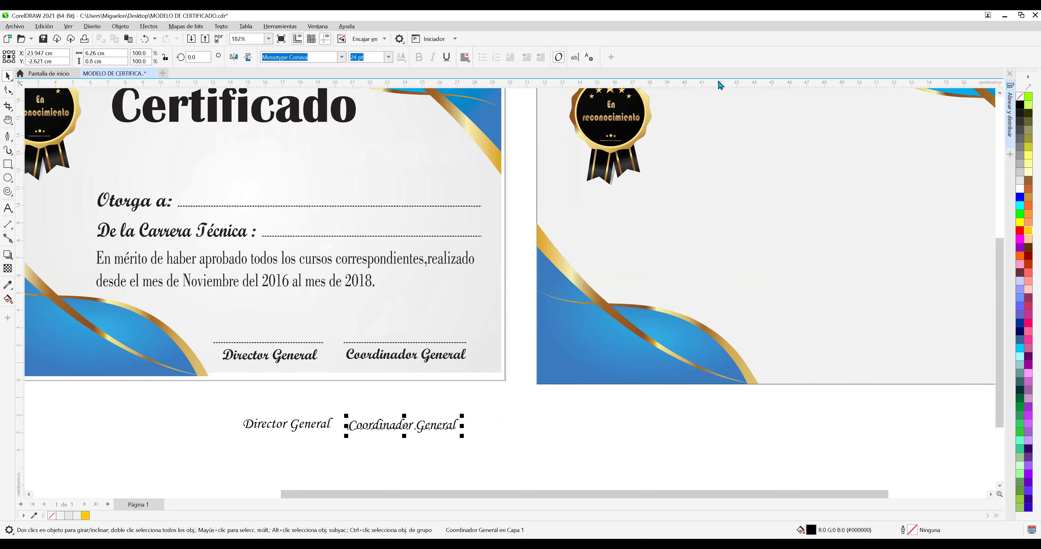
drag(721, 114, 720, 291)
drag(719, 347, 722, 368)
drag(672, 365, 463, 356)
drag(306, 428, 843, 353)
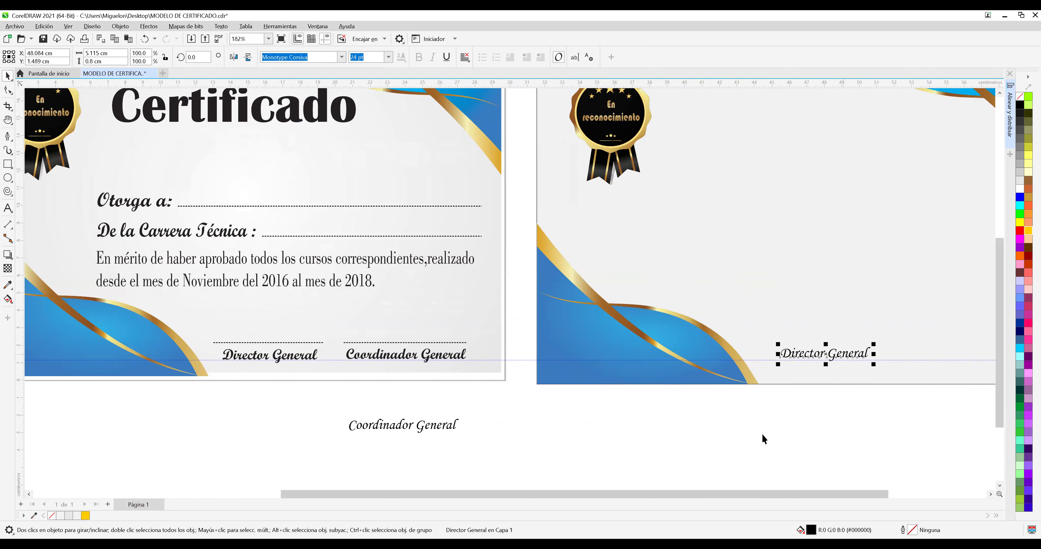
Move the "Coordinador General" text into the new certificate, beside the "Director General" label.
drag(722, 432, 846, 427)
scroll(873, 491, down, 2)
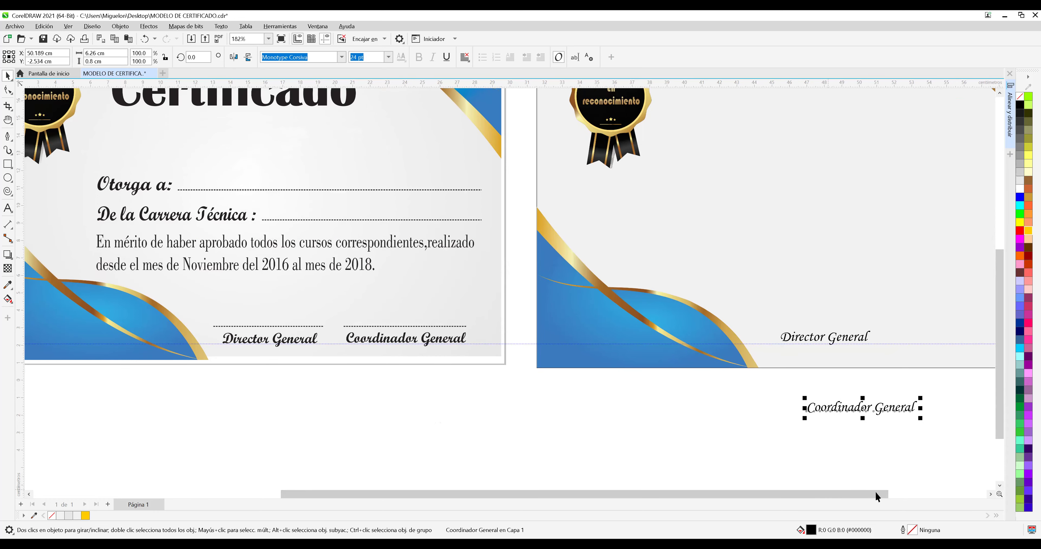
click(925, 495)
drag(953, 499, 980, 494)
click(774, 413)
drag(750, 391, 865, 316)
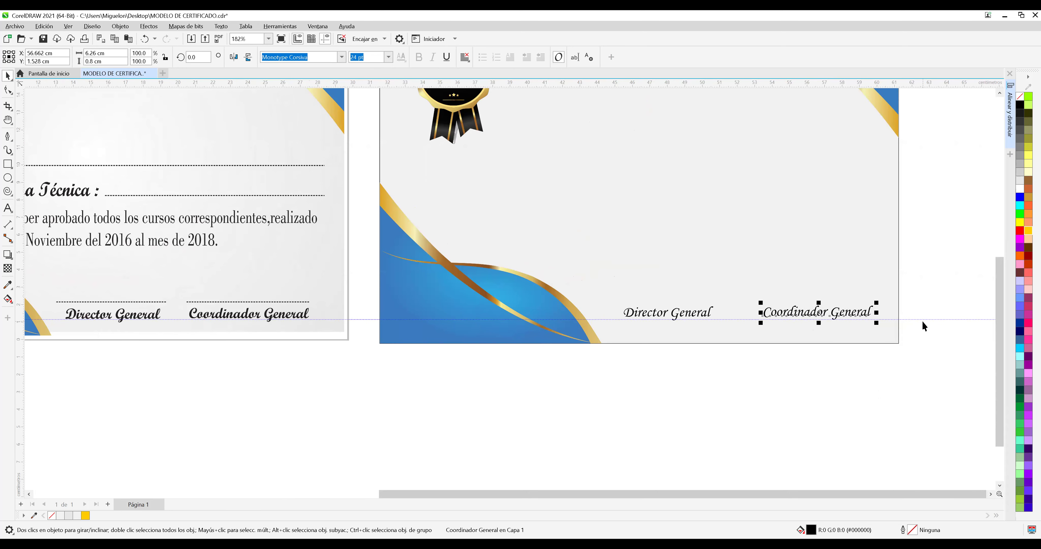
Raise the guideline to the top of the signature labels and align the "Coordinador General" text with "Director General".
click(922, 322)
drag(923, 319, 918, 307)
scroll(877, 320, up, 5)
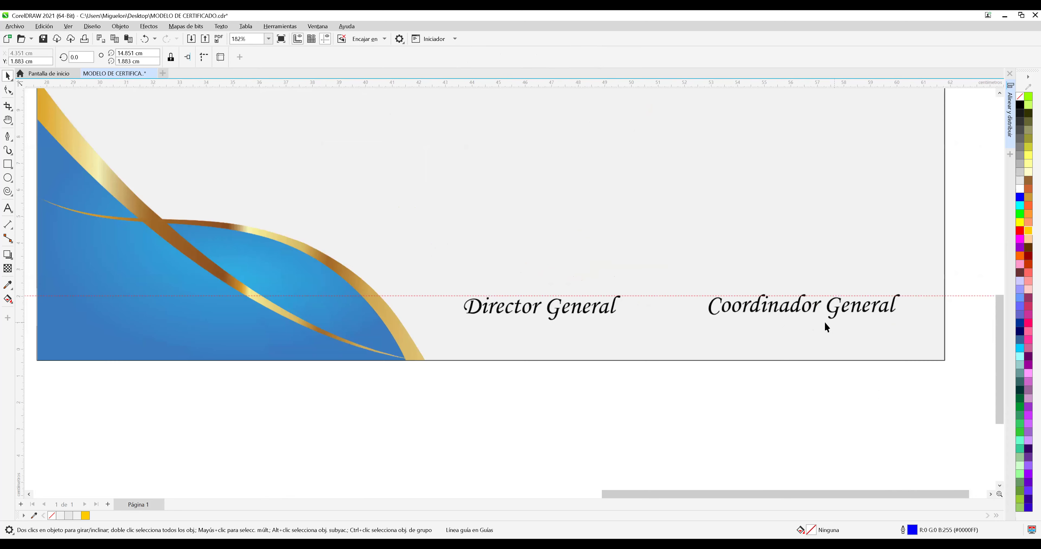
scroll(817, 327, up, 2)
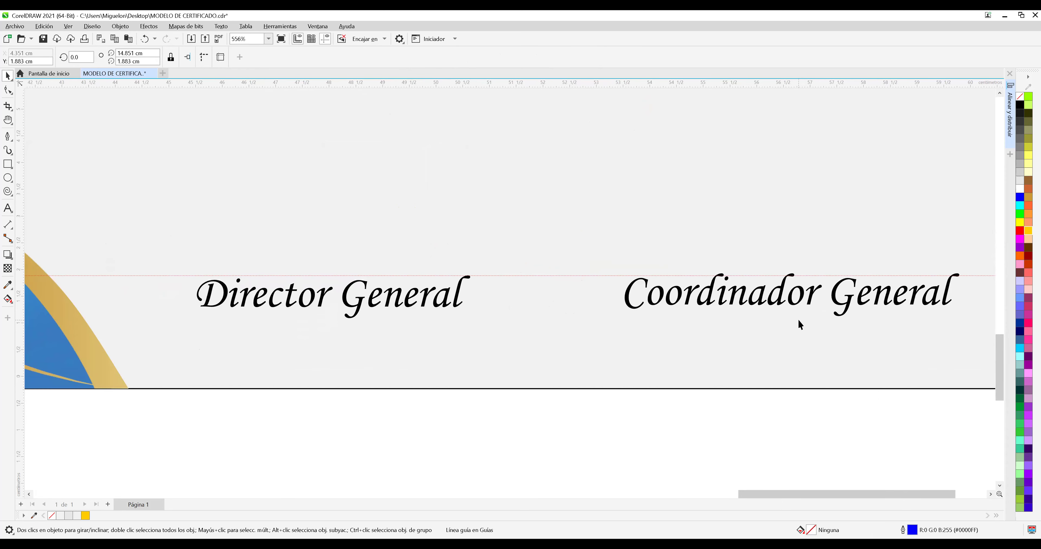
click(794, 301)
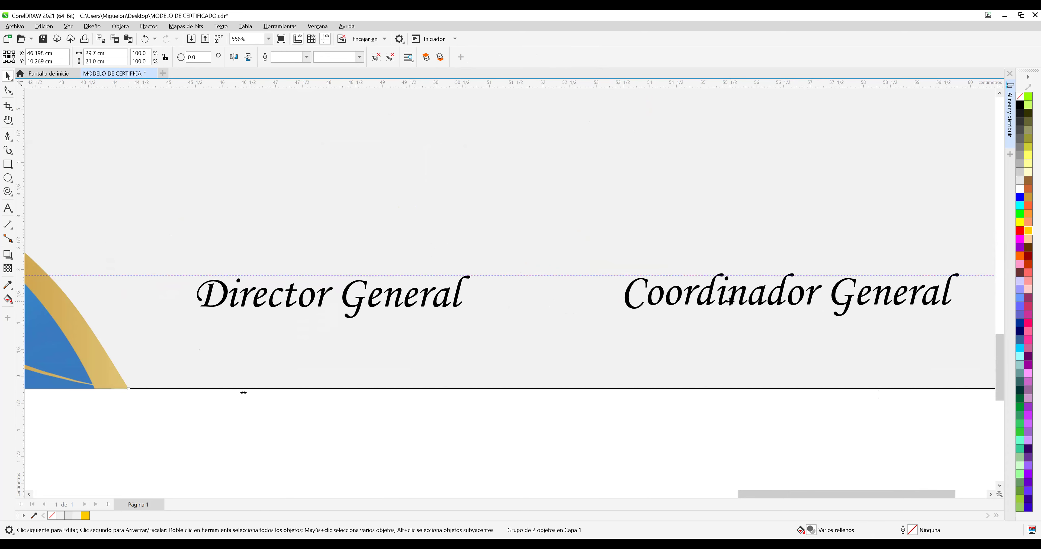
click(720, 300)
drag(717, 299, 717, 300)
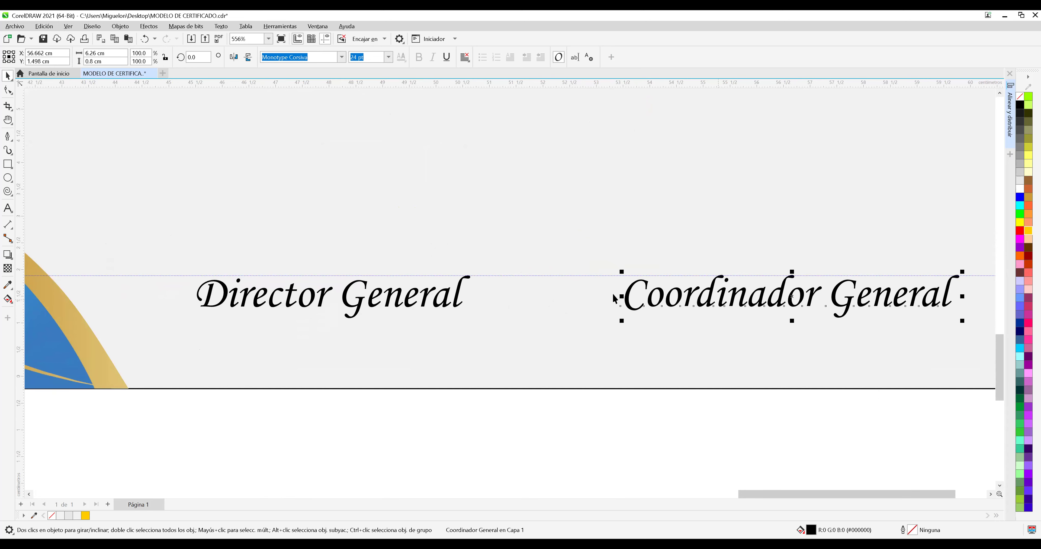
Check the labels' baseline with the guideline, return the guideline to just above both labels, and save the document.
drag(599, 276, 597, 311)
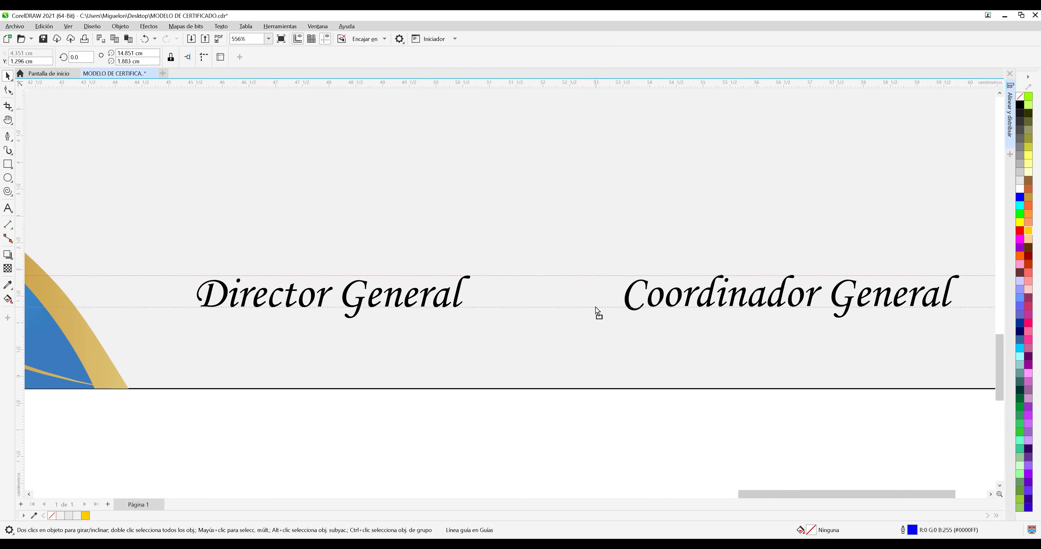
drag(596, 307, 599, 273)
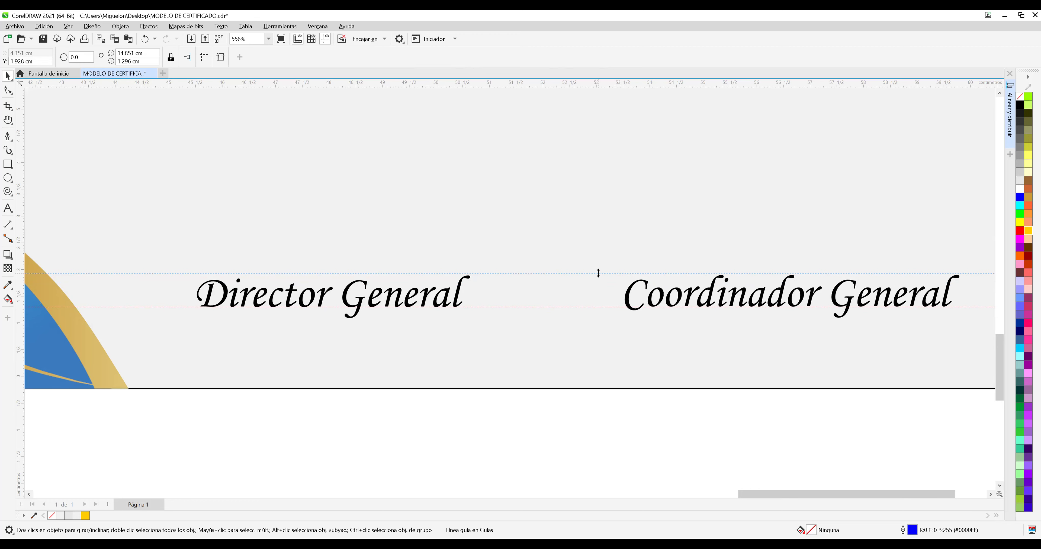
scroll(519, 356, down, 6)
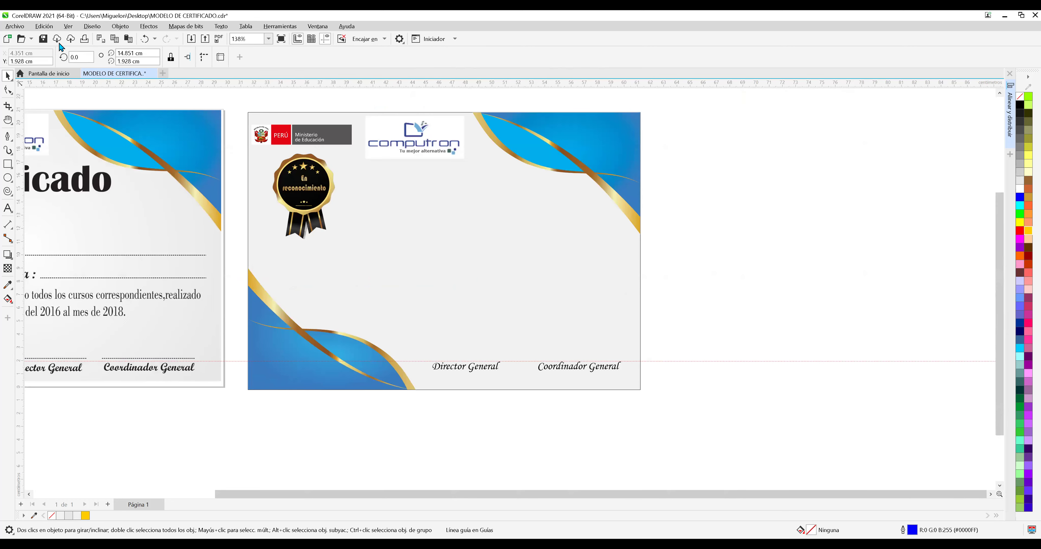
click(43, 39)
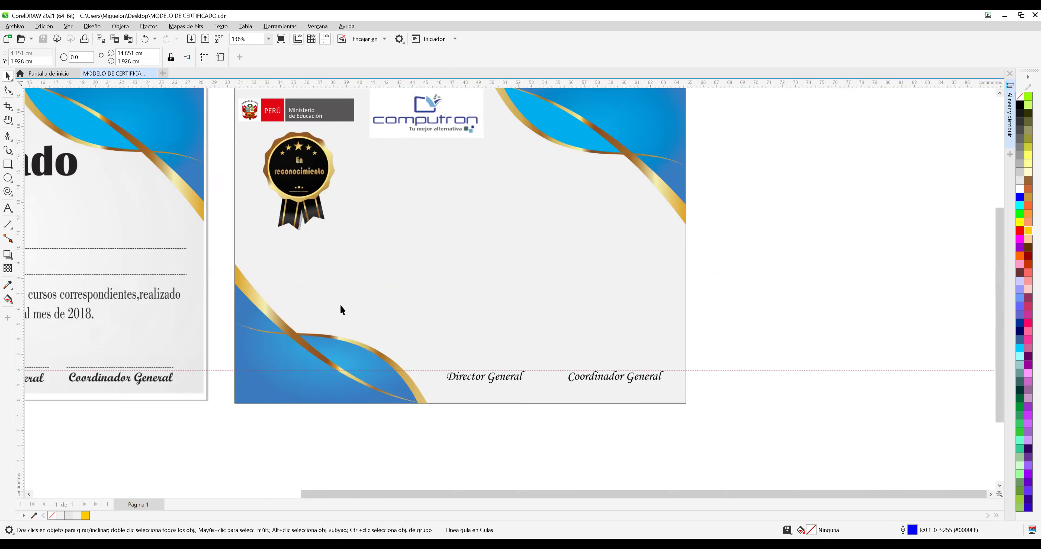
Add a single text line of dots above "Director General" and "Coordinador General", with a gap of spaces between the two signature lines.
scroll(339, 307, up, 3)
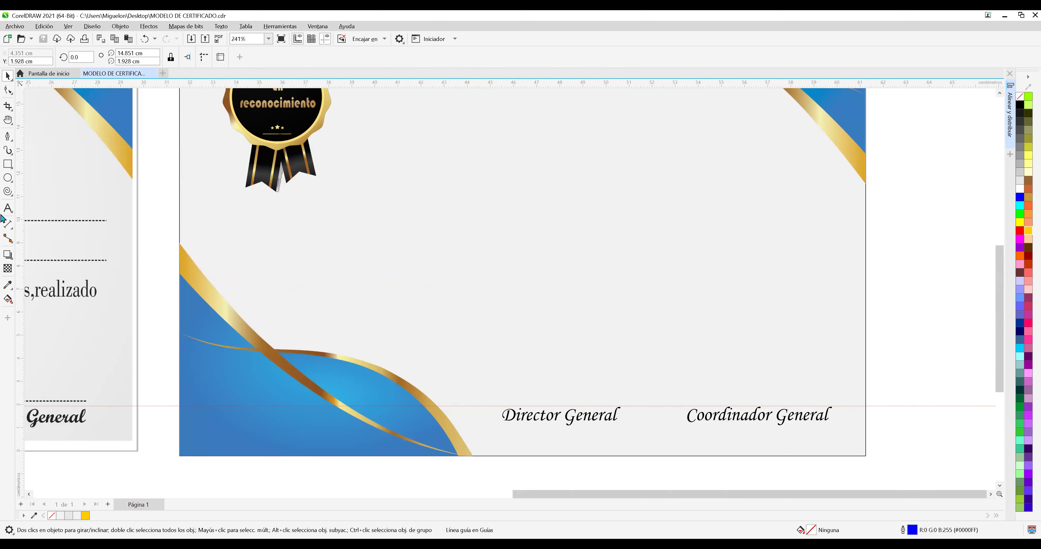
click(8, 207)
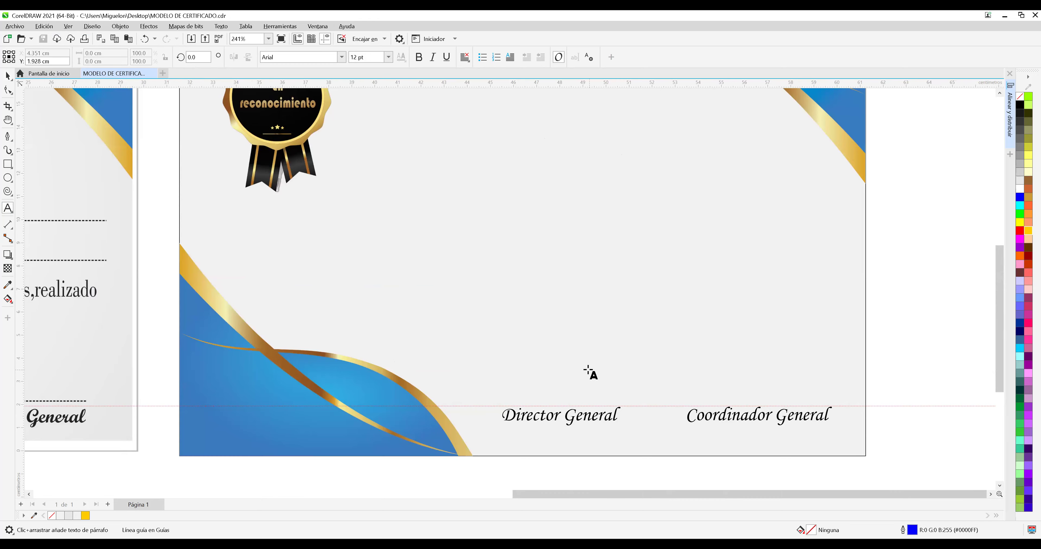
scroll(587, 372, up, 1)
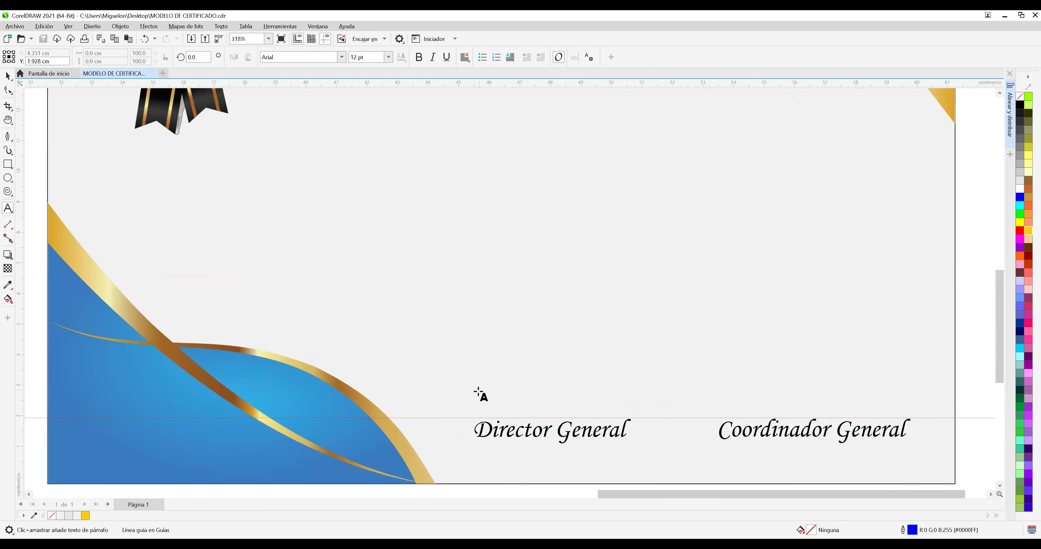
click(537, 424)
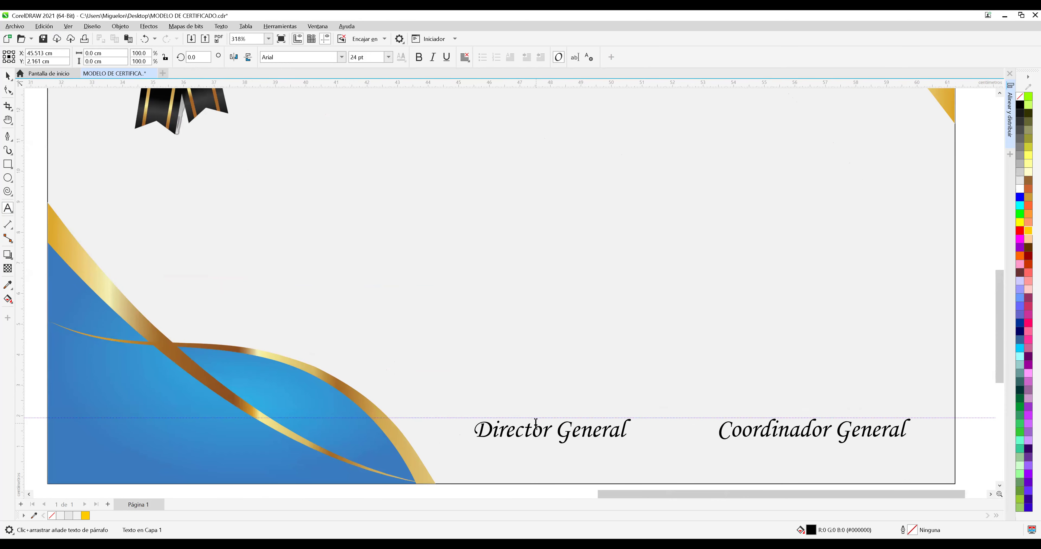
text(.................          ...........................)
key(Escape)
Nudge the dotted signature lines slightly left so they sit centred over their labels.
click(7, 76)
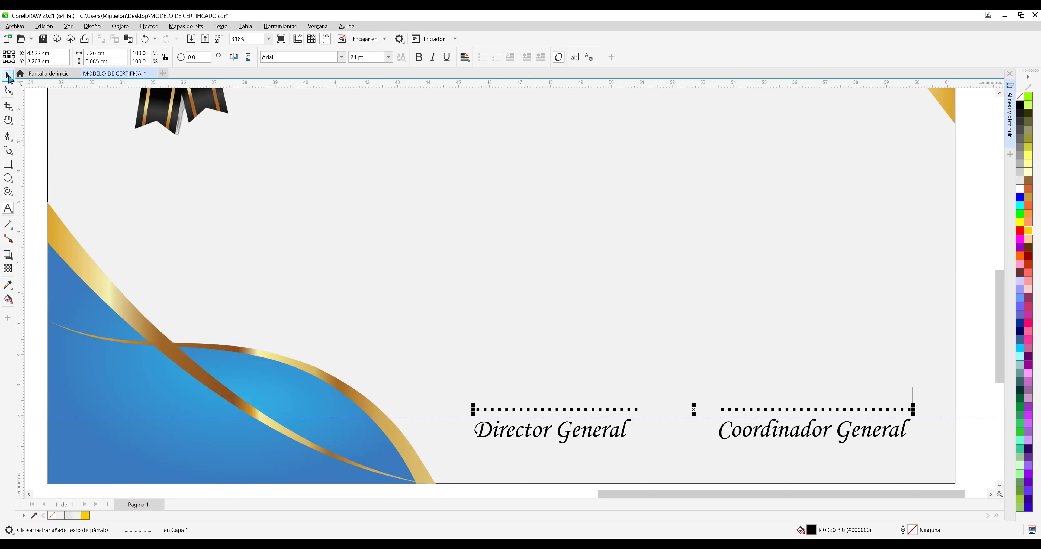
shift+click(635, 404)
key(Left)
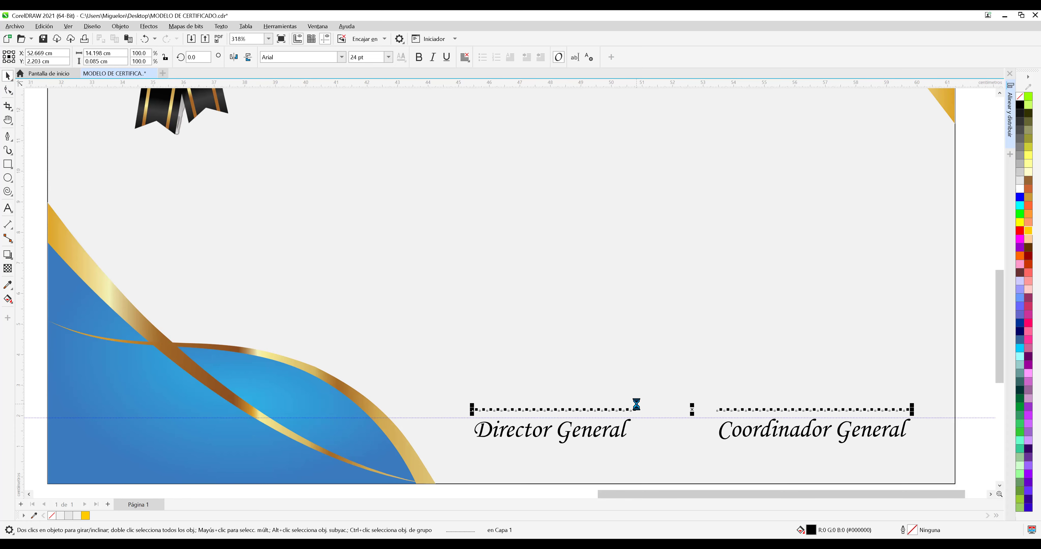
key(Left)
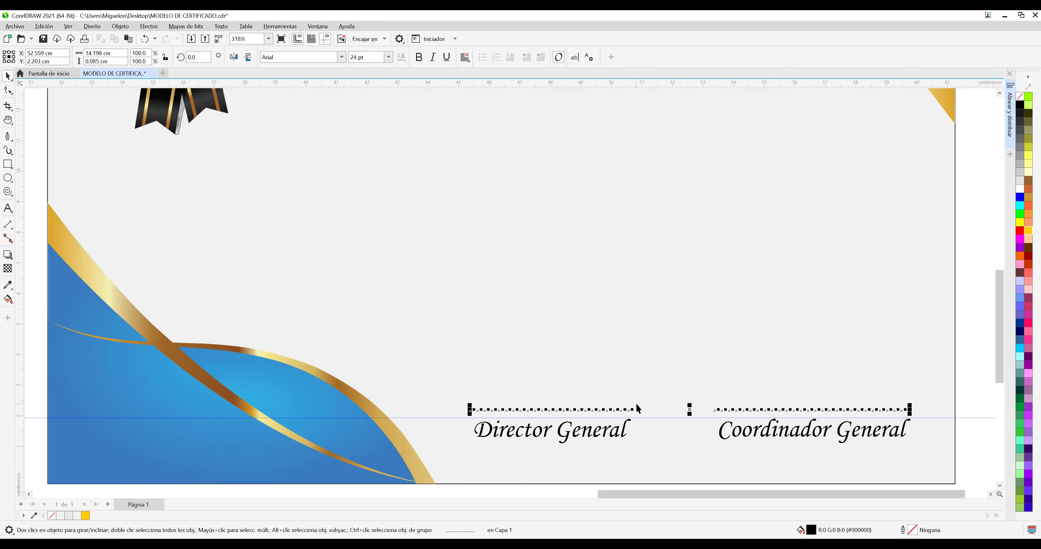
click(649, 352)
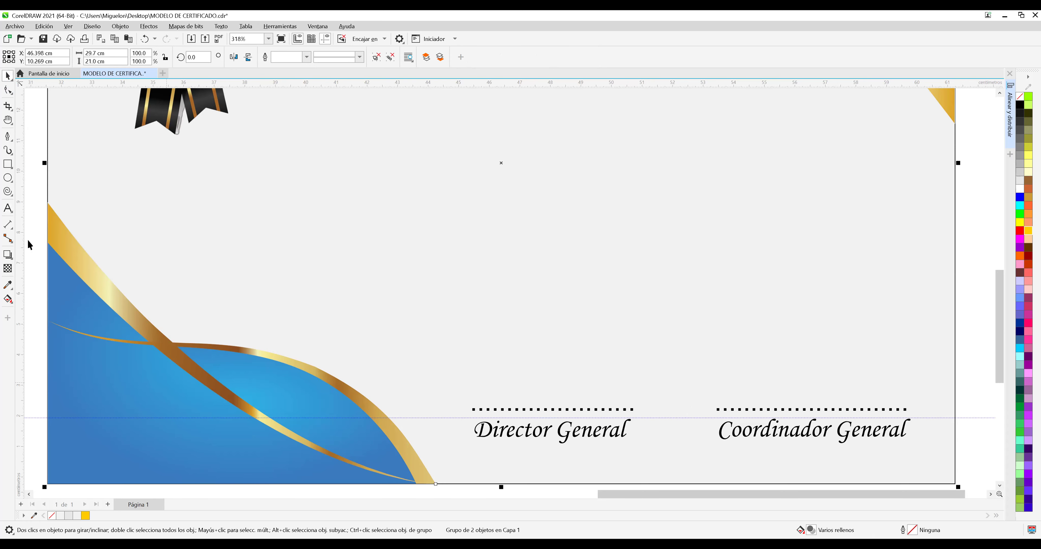
Add one more dot to the end of the signature line above "Coordinador General" and save the document.
click(8, 209)
click(904, 410)
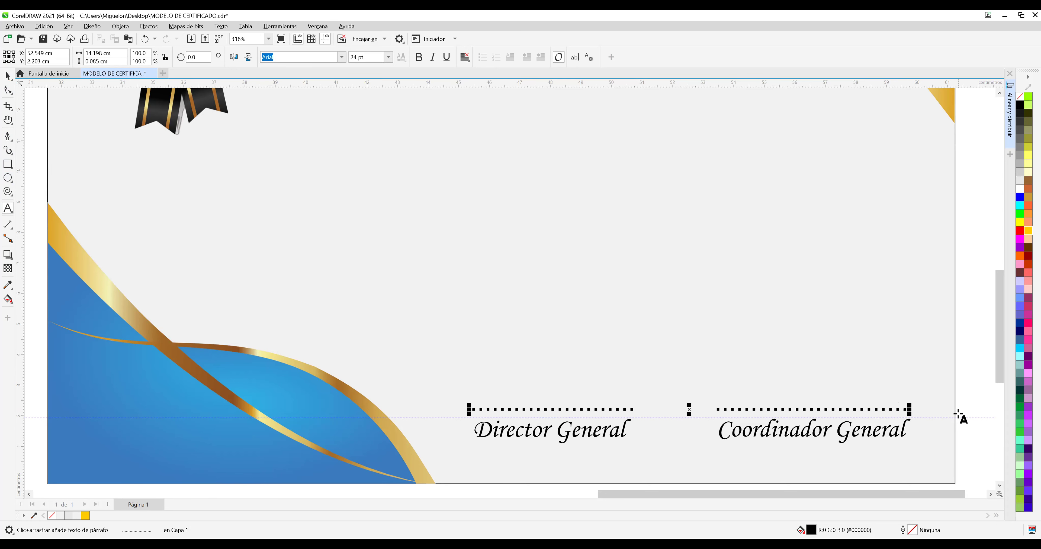
text(.)
click(8, 76)
click(42, 41)
Place two duplicates of the "Director General" text, one above the other, in the empty middle of the new certificate.
click(500, 314)
scroll(500, 313, down, 1)
scroll(500, 313, down, 1)
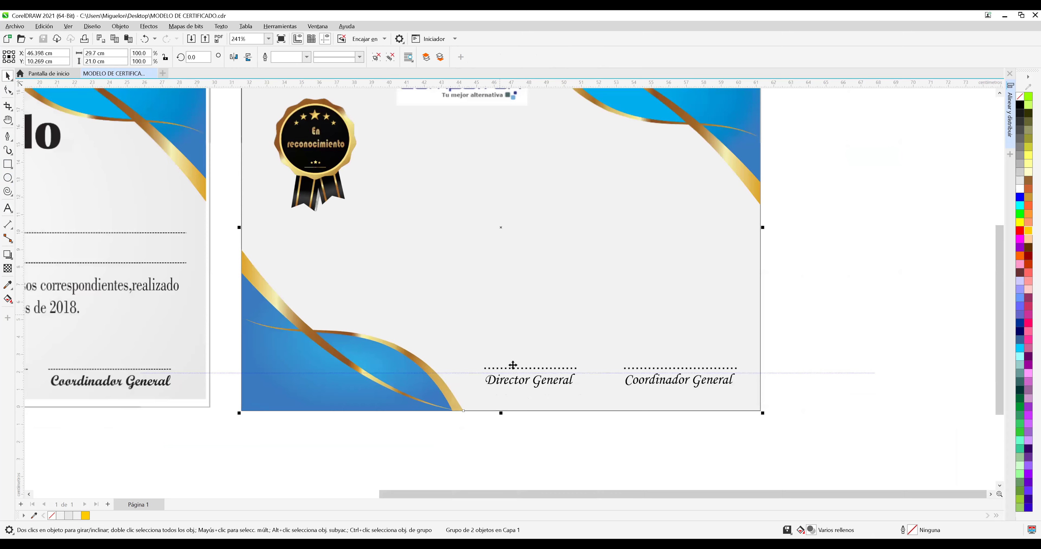
scroll(512, 367, down, 1)
scroll(498, 461, down, 2)
drag(489, 494, 439, 496)
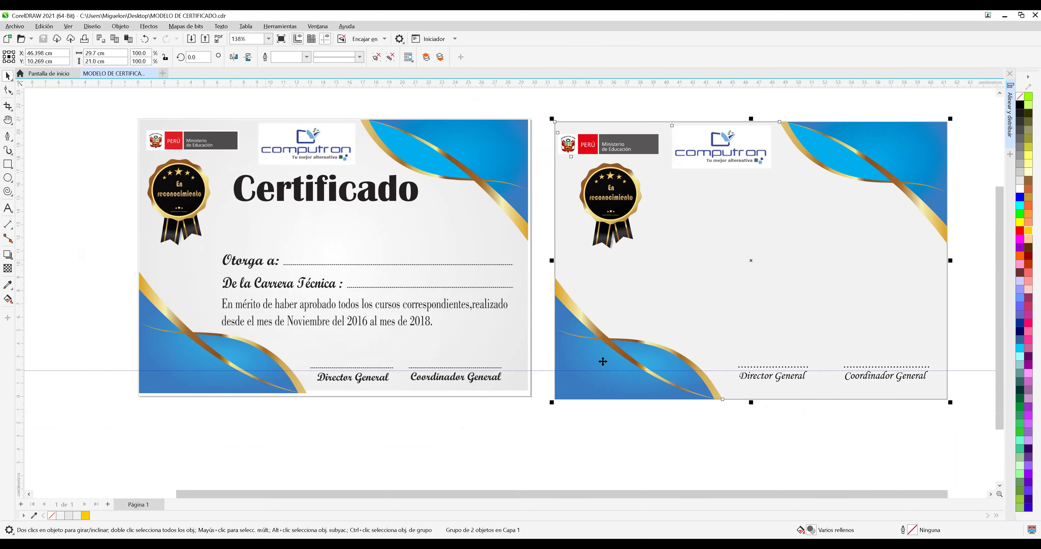
click(800, 432)
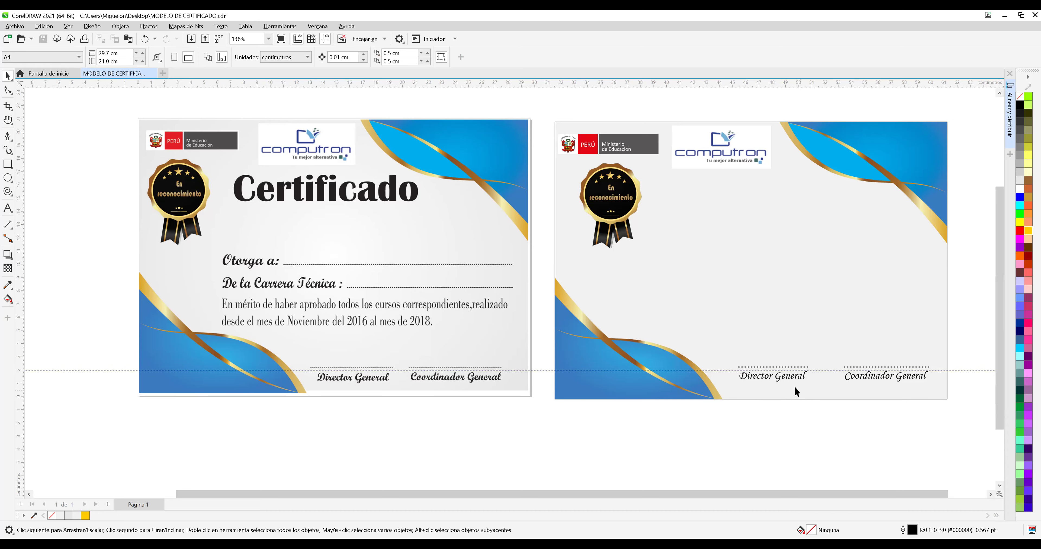
click(792, 379)
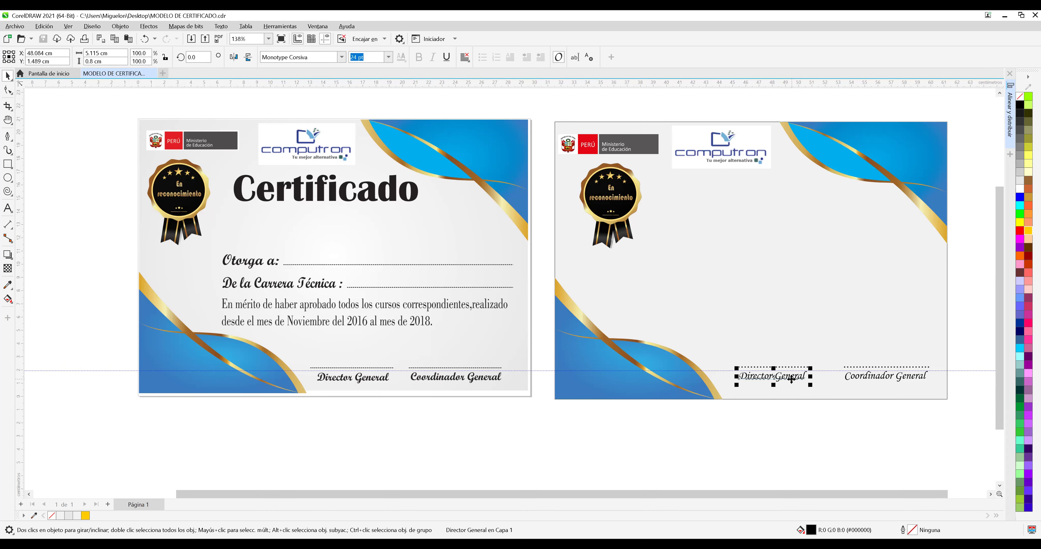
mouse_move(791, 380)
mouse_down()
mouse_move(718, 302)
mouse_move(709, 276)
mouse_move(712, 298)
mouse_up()
right_click(709, 298)
click(714, 275)
Replace the upper duplicate's wording with "Otorga a:".
click(8, 208)
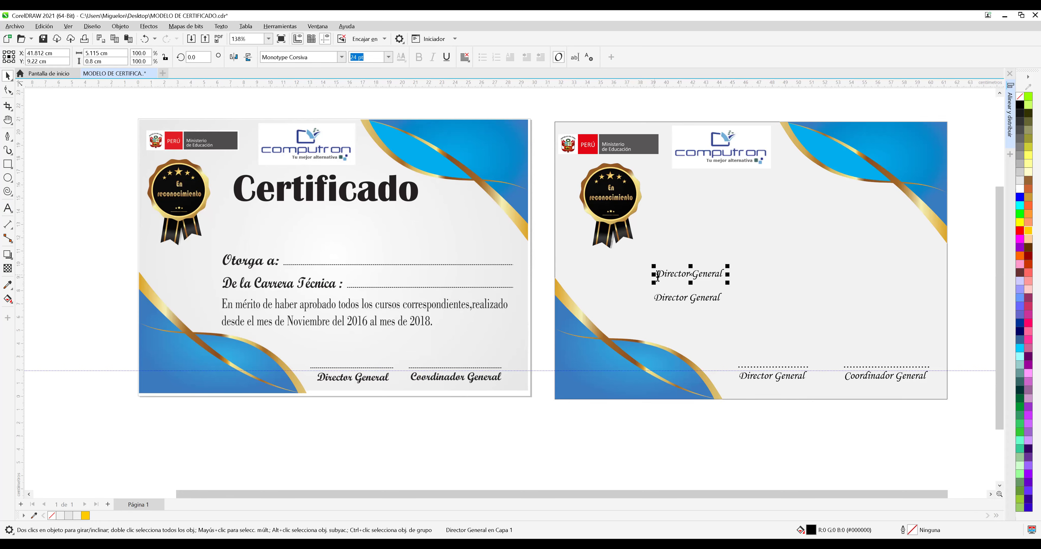
drag(654, 273, 729, 276)
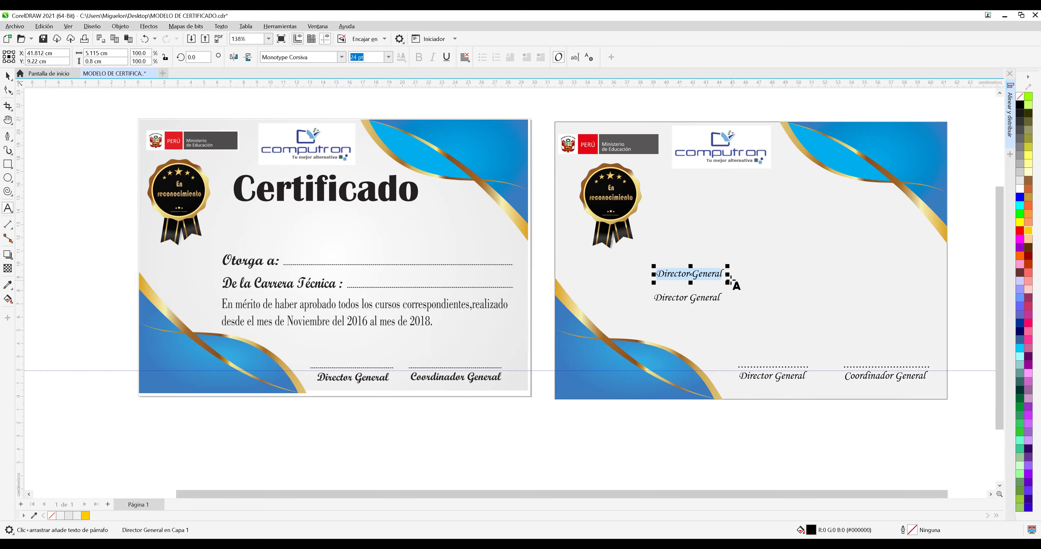
key(Delete)
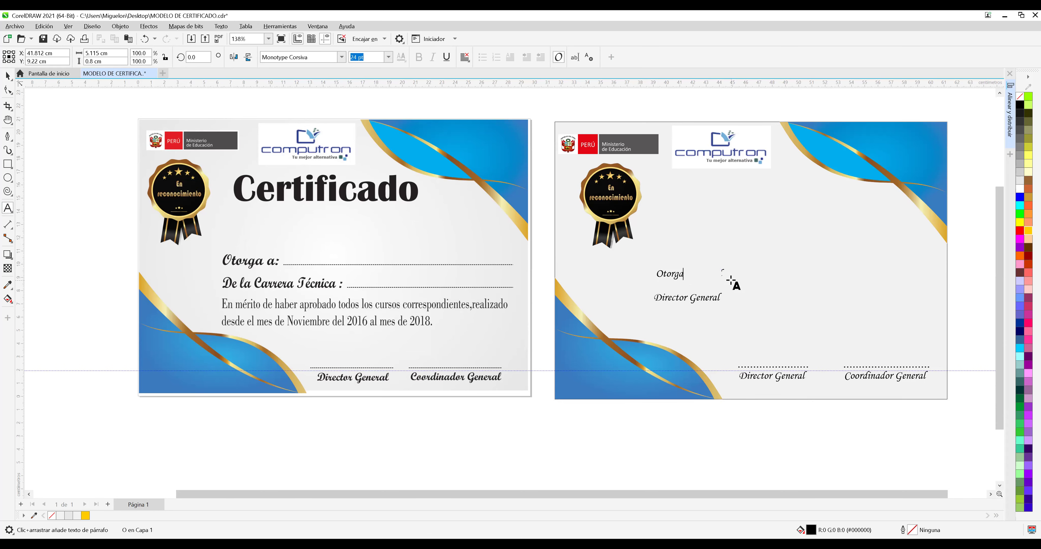
text(:)
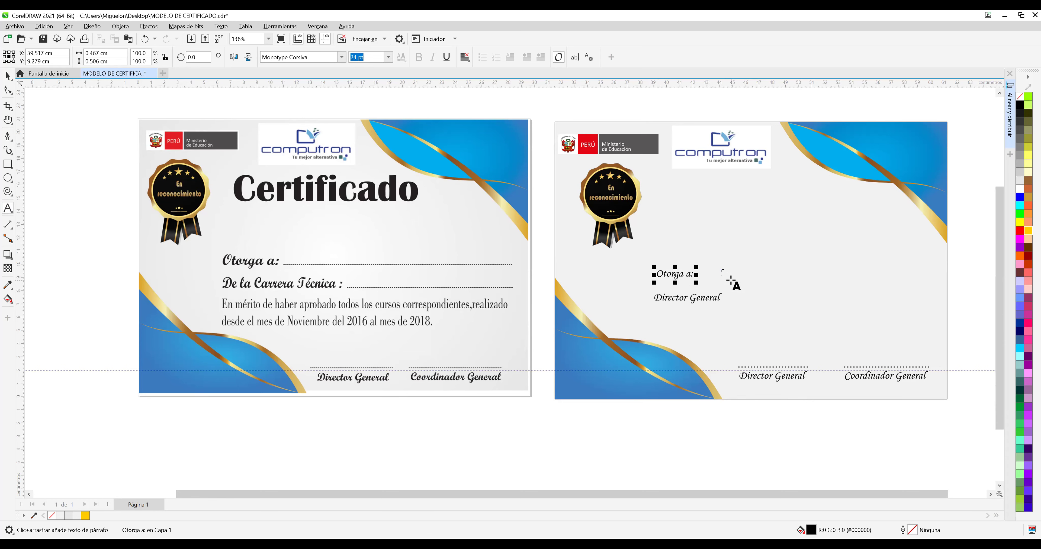
Replace the lower duplicate's wording with "De la Carrera Técnica :" and add a space before the colon in "Otorga a :".
click(654, 301)
drag(656, 301, 720, 299)
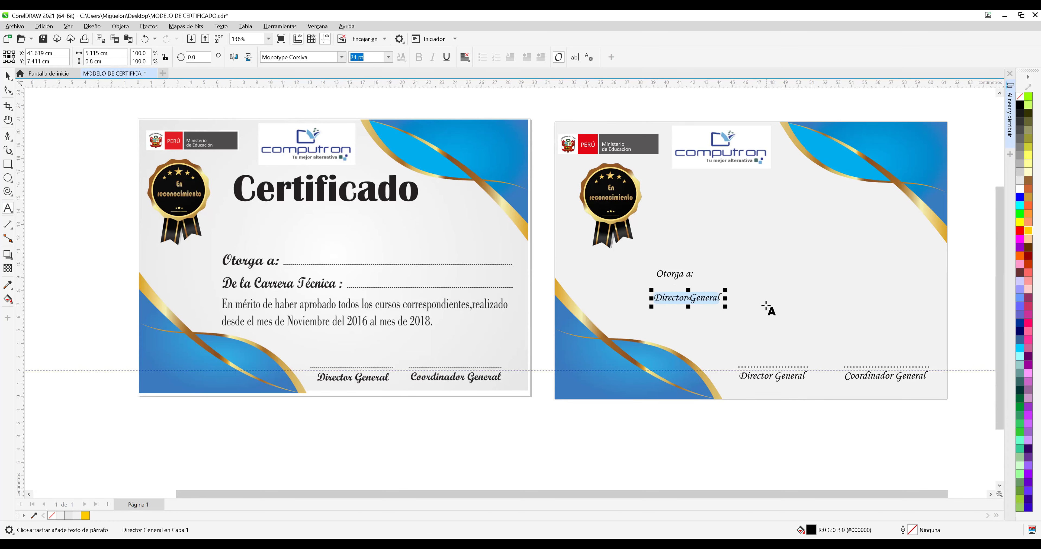
text(dE)
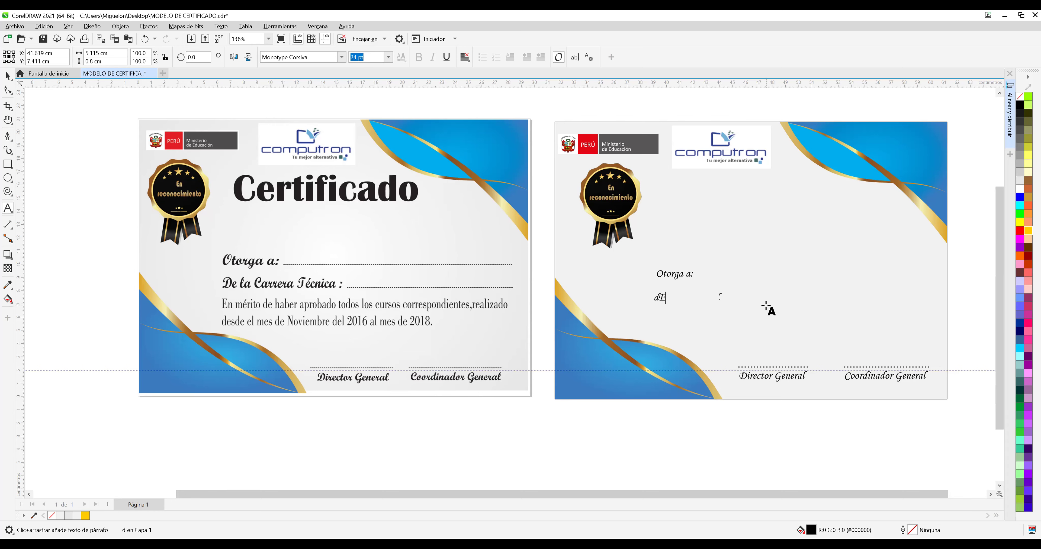
key(BackSpace)
text(De la Car)
text(rera T)
key(BackSpace)
key(Escape)
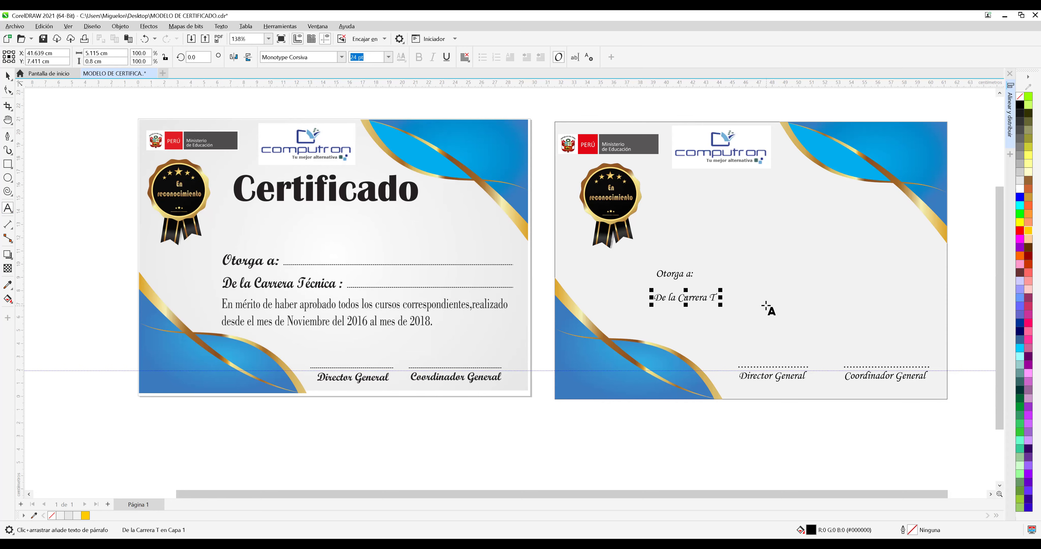
key(BackSpace)
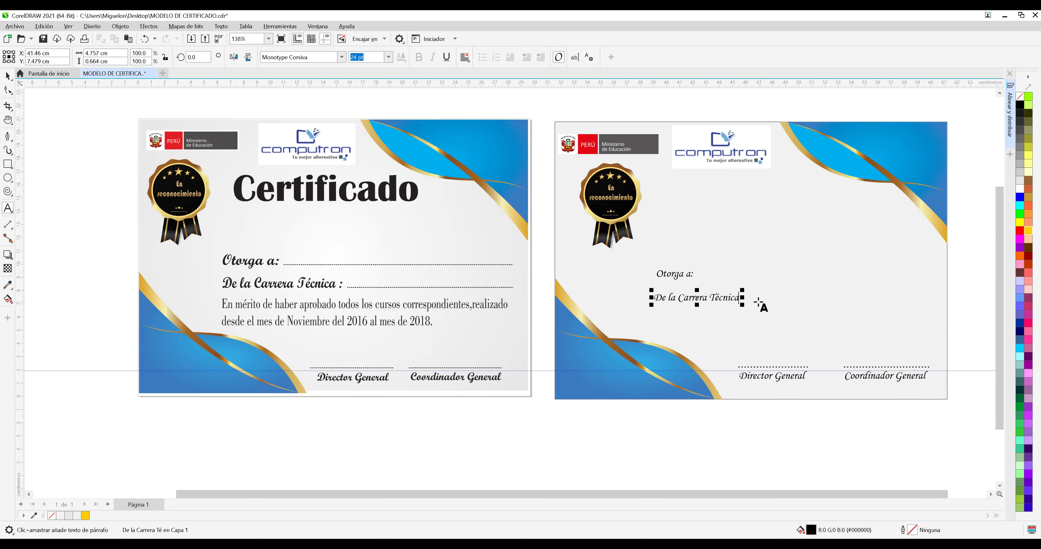
text(cnica :)
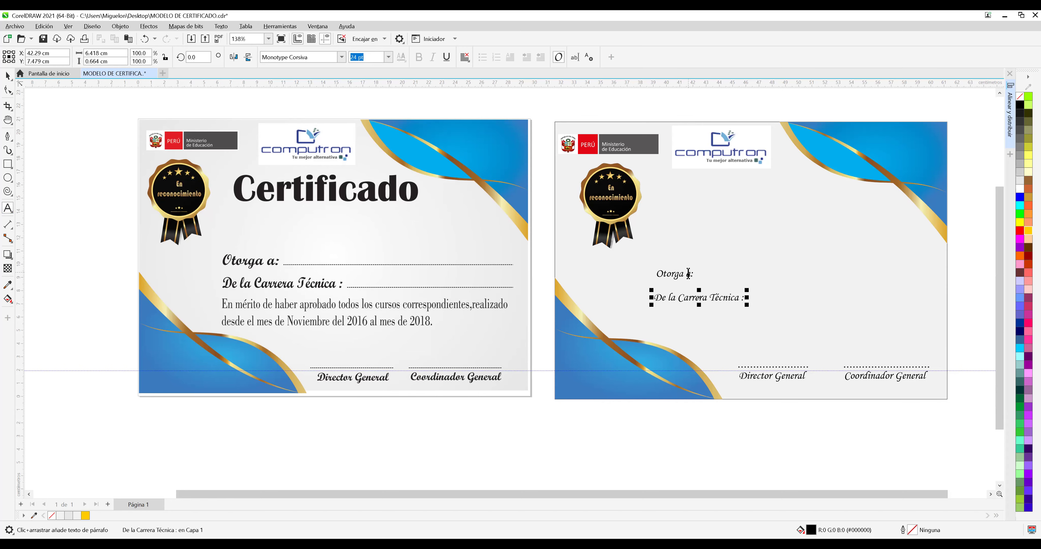
click(703, 281)
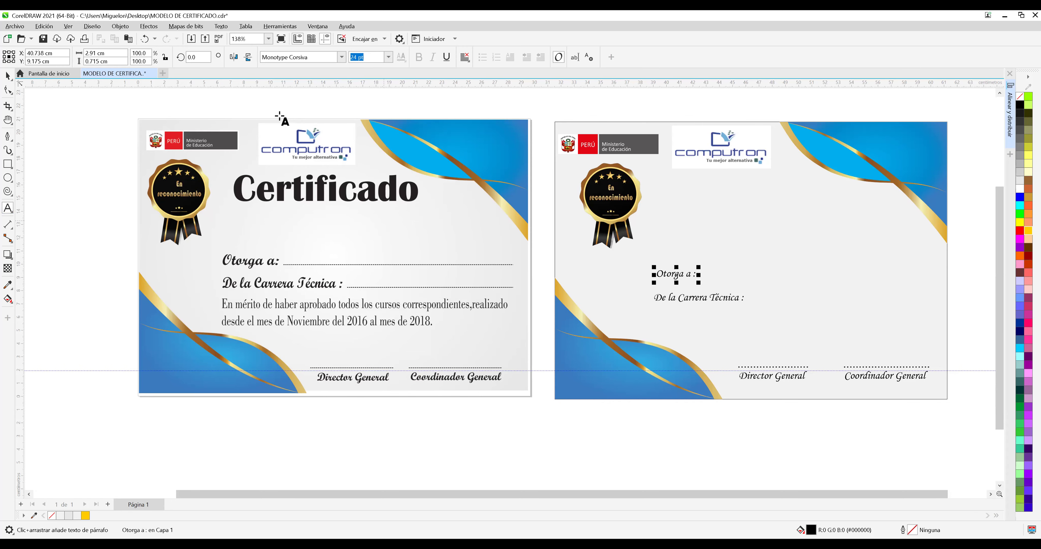
click(8, 76)
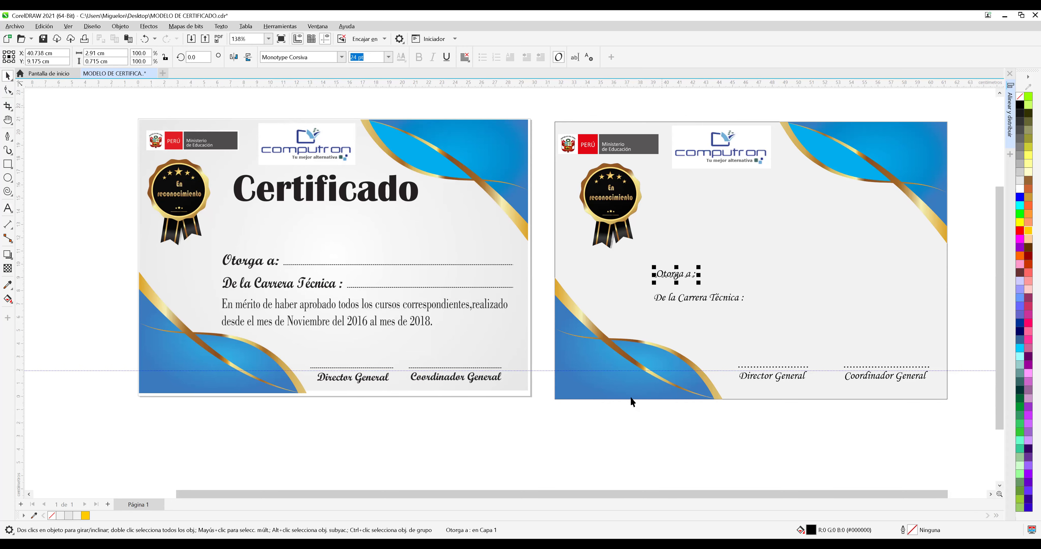
Move "Otorga a :" higher and align "De la Carrera Técnica :" using a guideline placed at the model's matching text row.
drag(551, 362, 555, 288)
drag(554, 283, 554, 289)
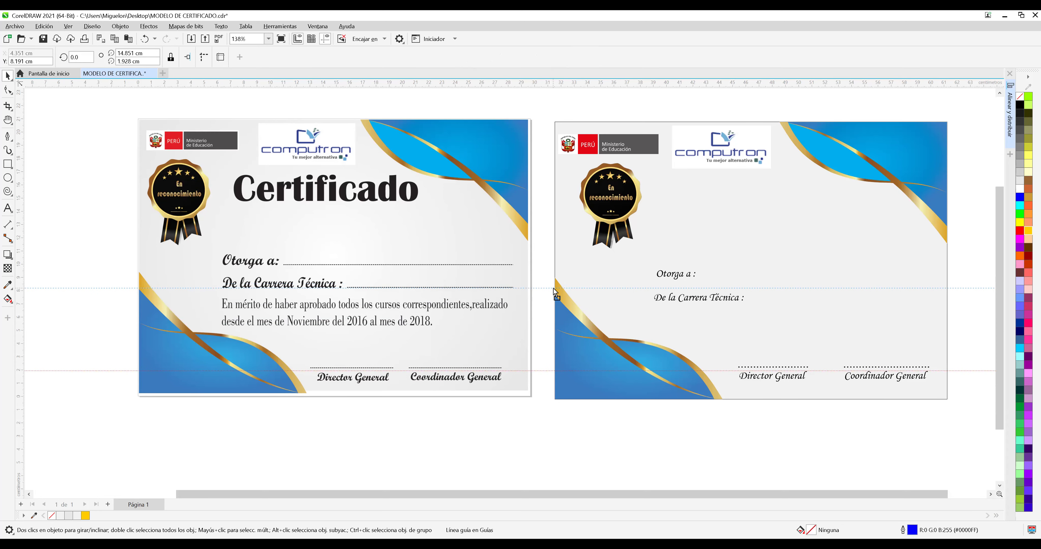
drag(689, 325, 697, 251)
click(689, 278)
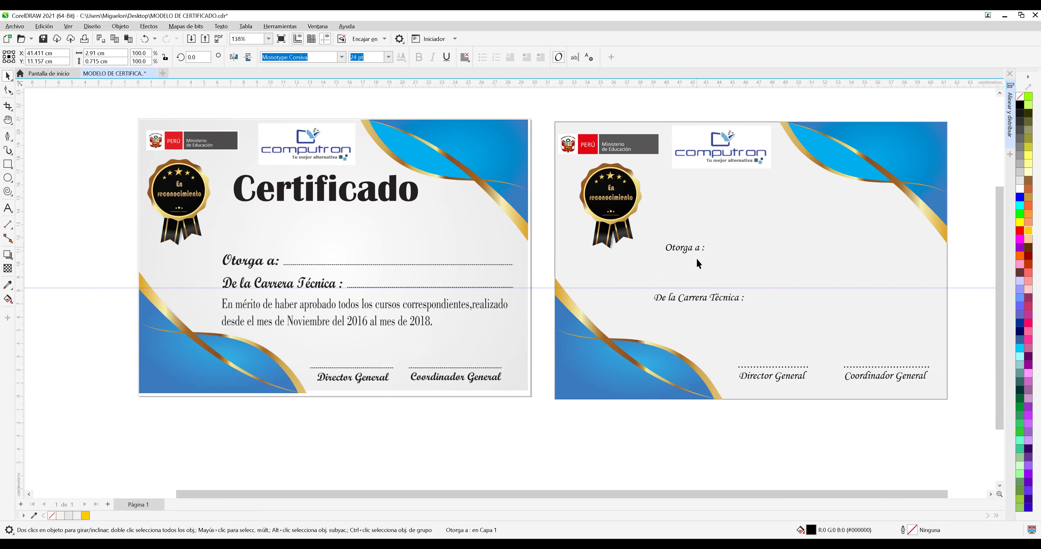
click(701, 291)
click(688, 298)
drag(688, 297, 684, 284)
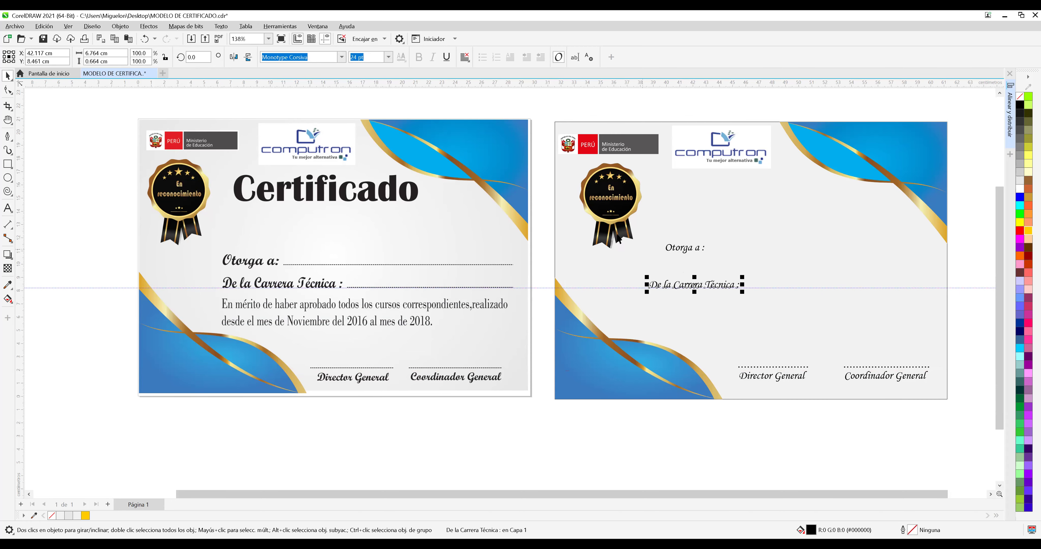
drag(549, 288, 548, 276)
Set the font size of both "De la Carrera Técnica :" and "Otorga a :" to 36 pt.
click(654, 282)
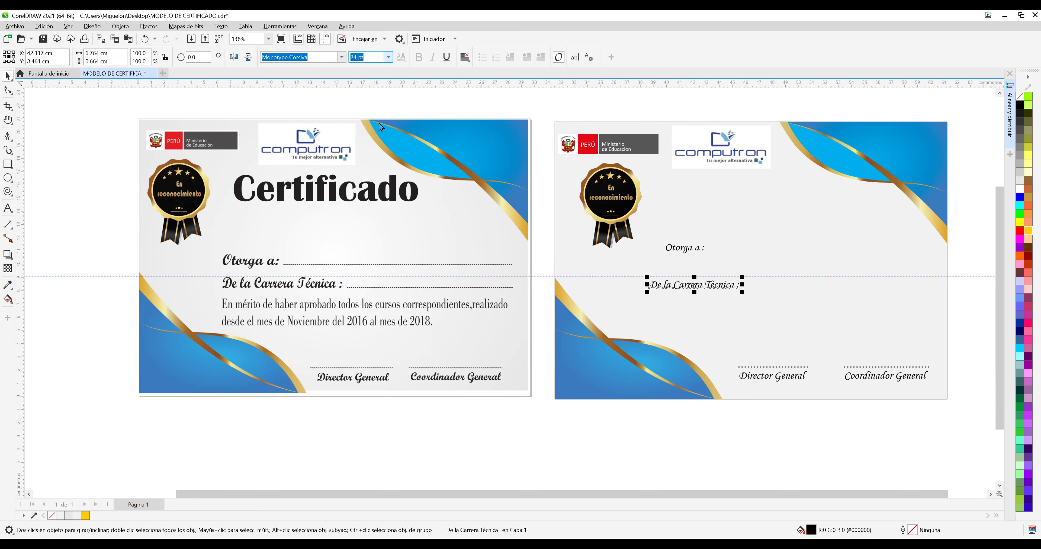
key(alt+Down)
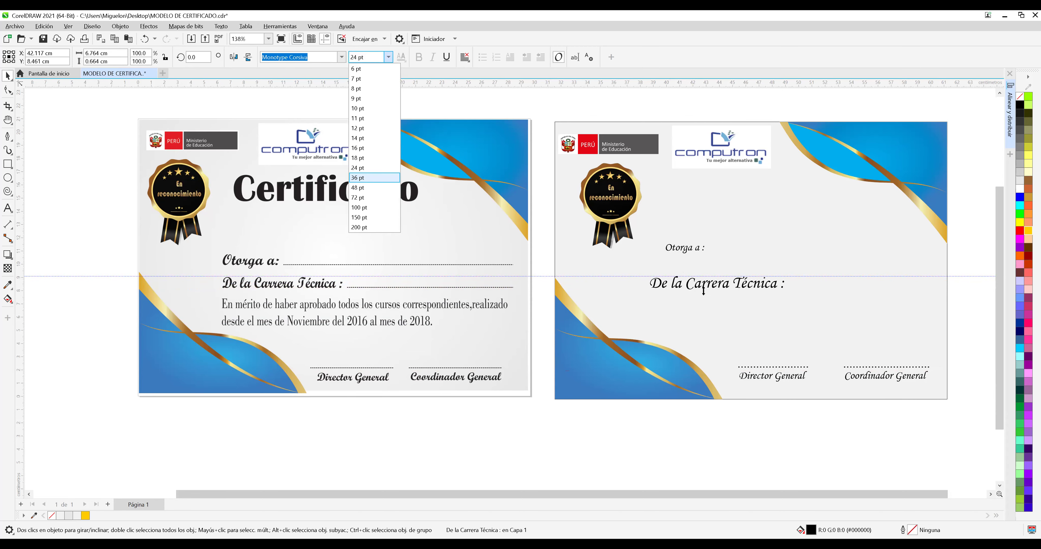
key(Escape)
click(693, 246)
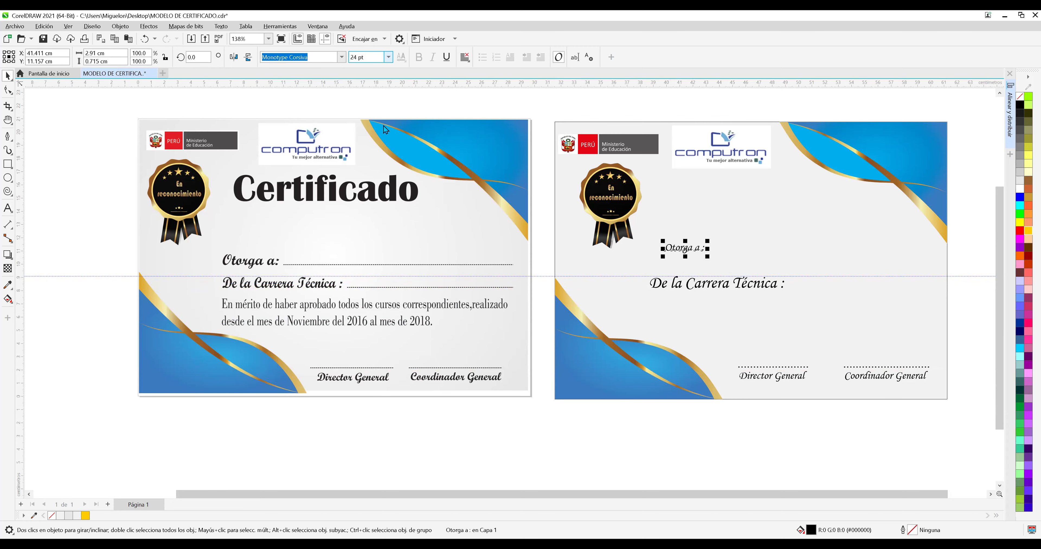
key(alt+Down)
click(369, 178)
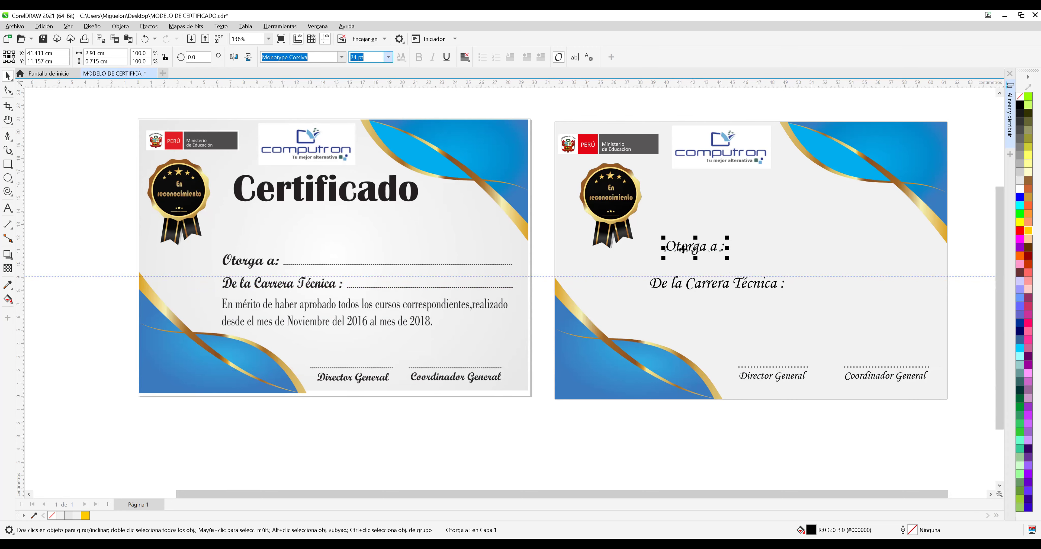
Align "Otorga a :" directly above the start of "De la Carrera Técnica :", using a guideline at the model's "Otorga a:" row.
drag(685, 252, 640, 266)
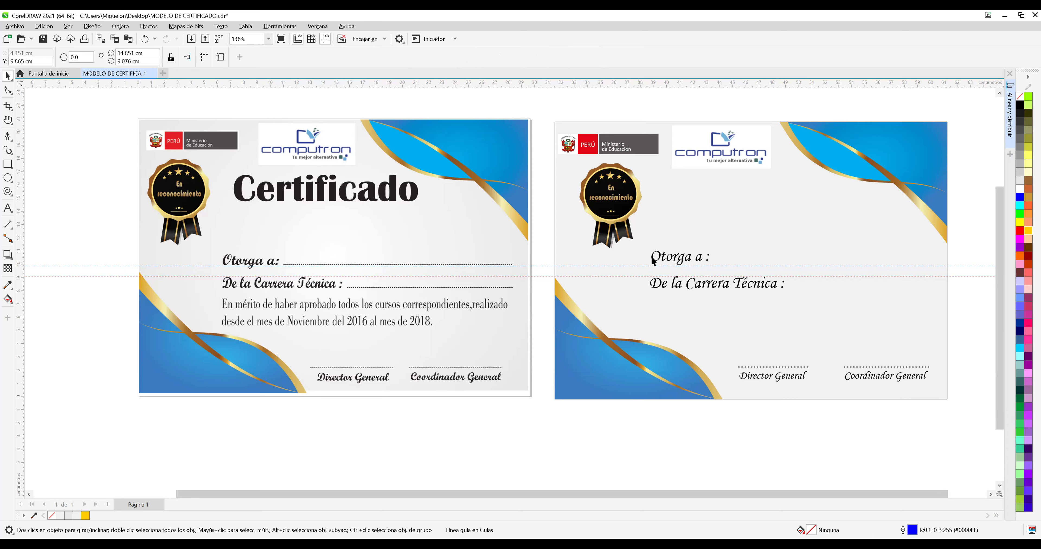
click(681, 256)
click(673, 257)
drag(670, 258, 667, 262)
click(556, 234)
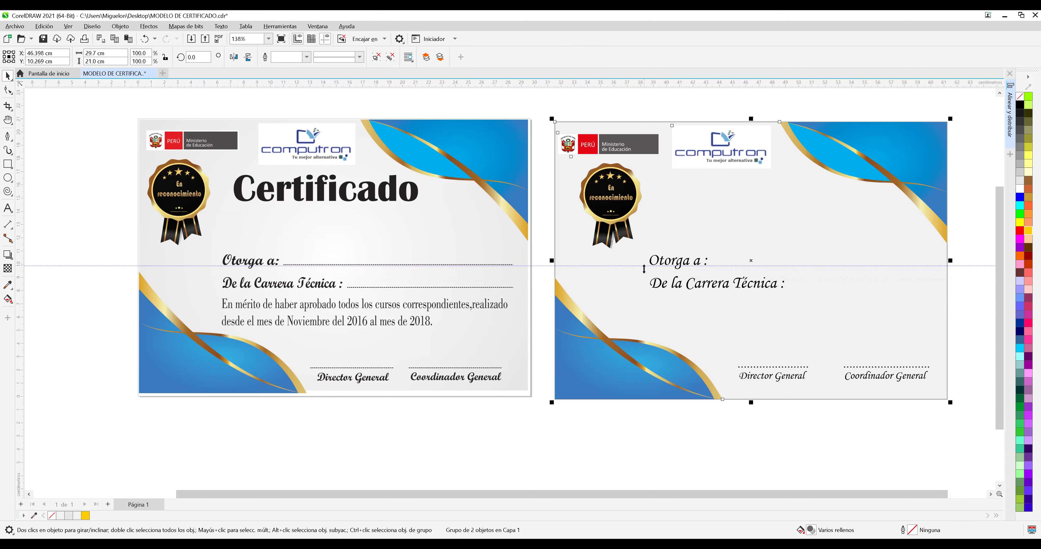
drag(644, 269, 644, 268)
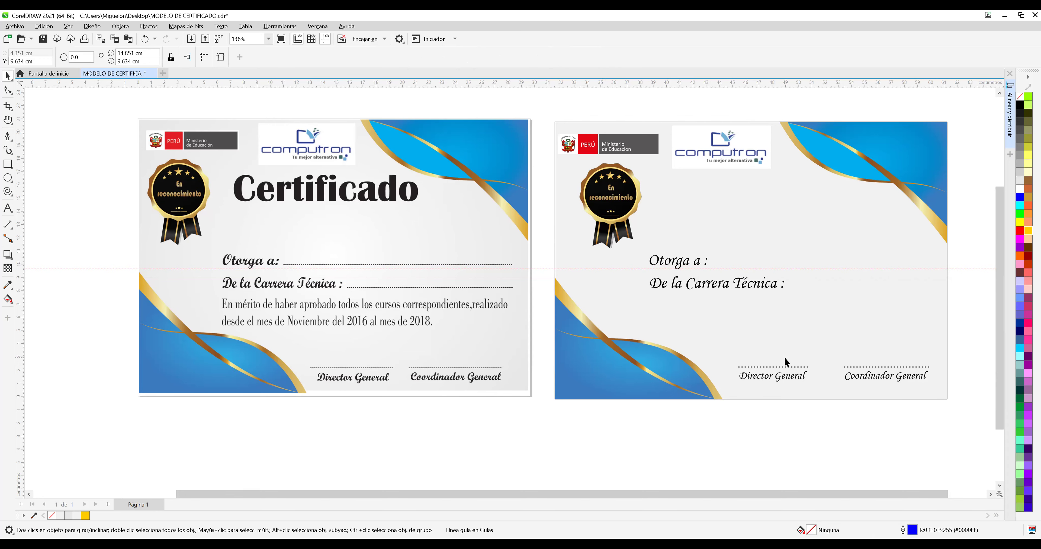
Replace the dotted signature lines with one artistic text of dashes running above "Director General" and "Coordinador General".
click(760, 369)
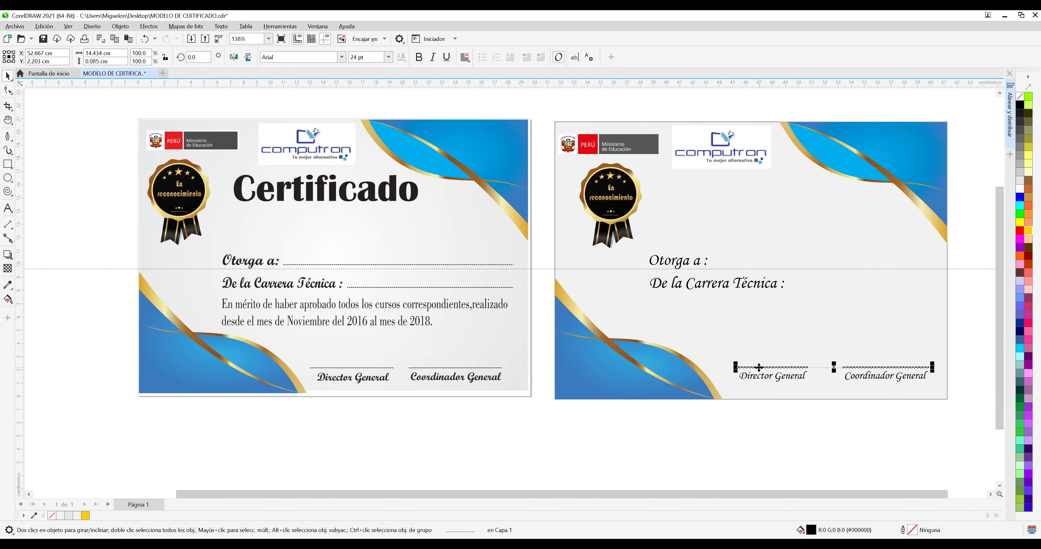
key(Delete)
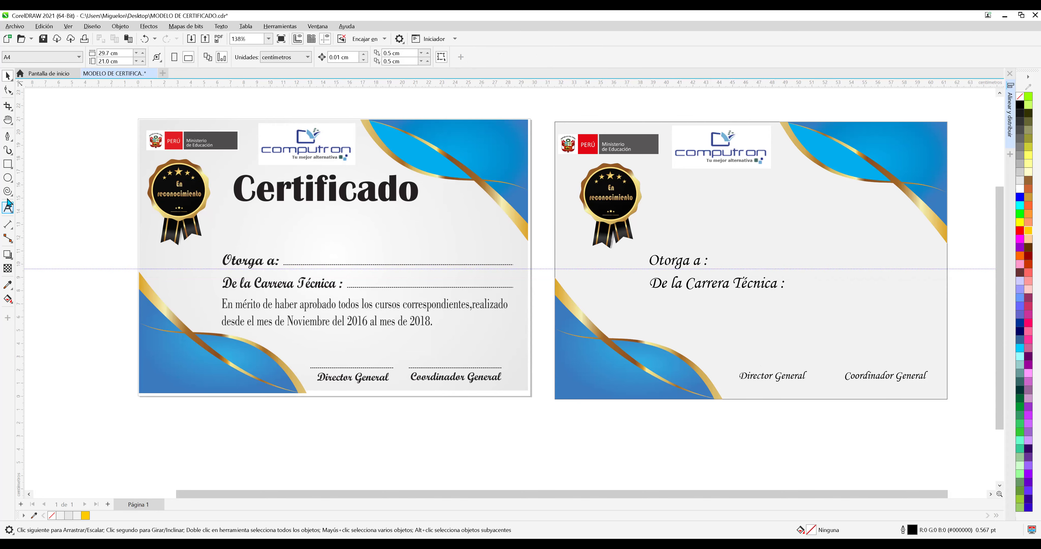
click(8, 208)
click(756, 374)
text(-------------)
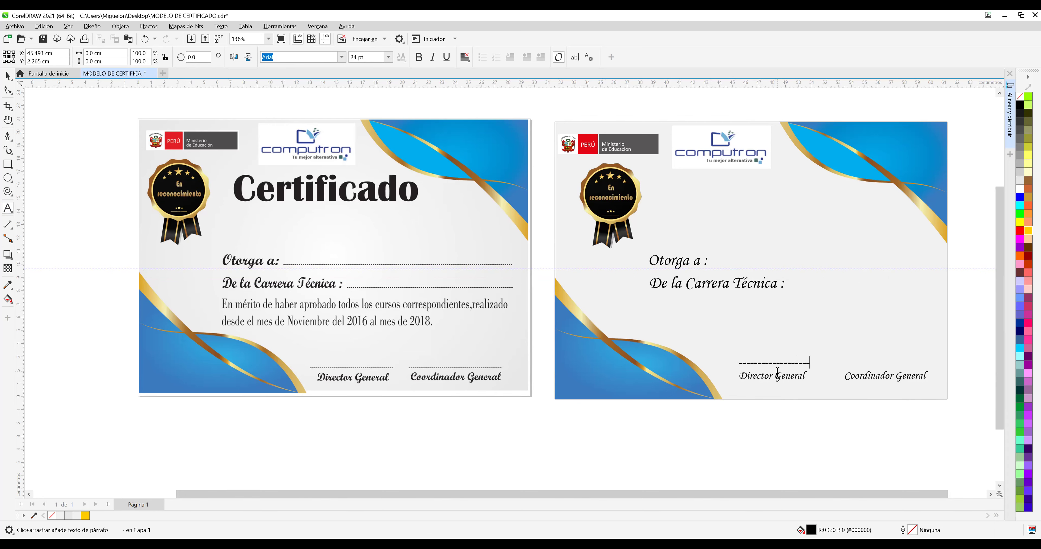
text(------------------)
key(Escape)
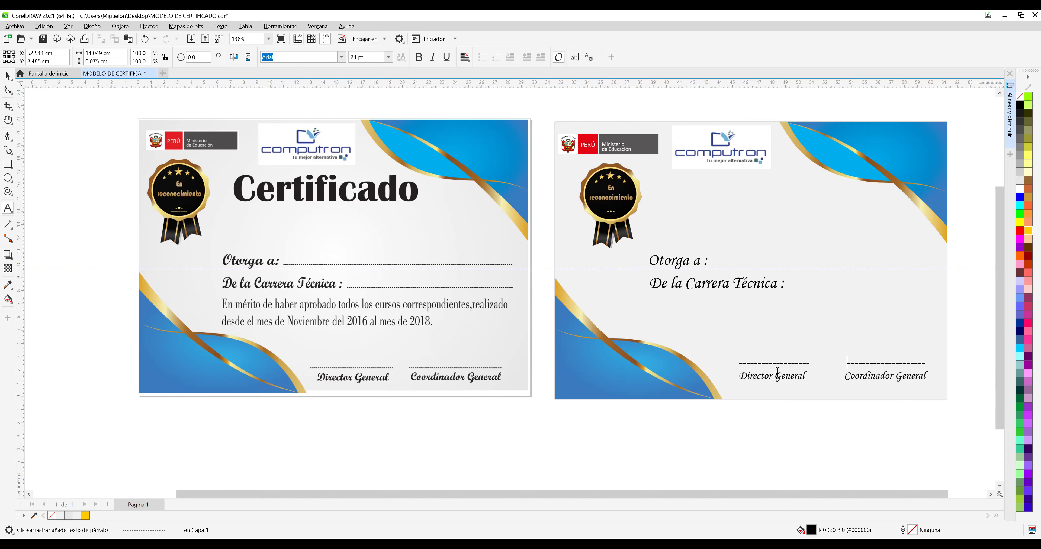
Add more dashes to the line above "Coordinador General" and nudge the dashed text slightly left.
text(-)
text(---------)
key(ctrl+space)
key(ctrl+space)
key(Left)
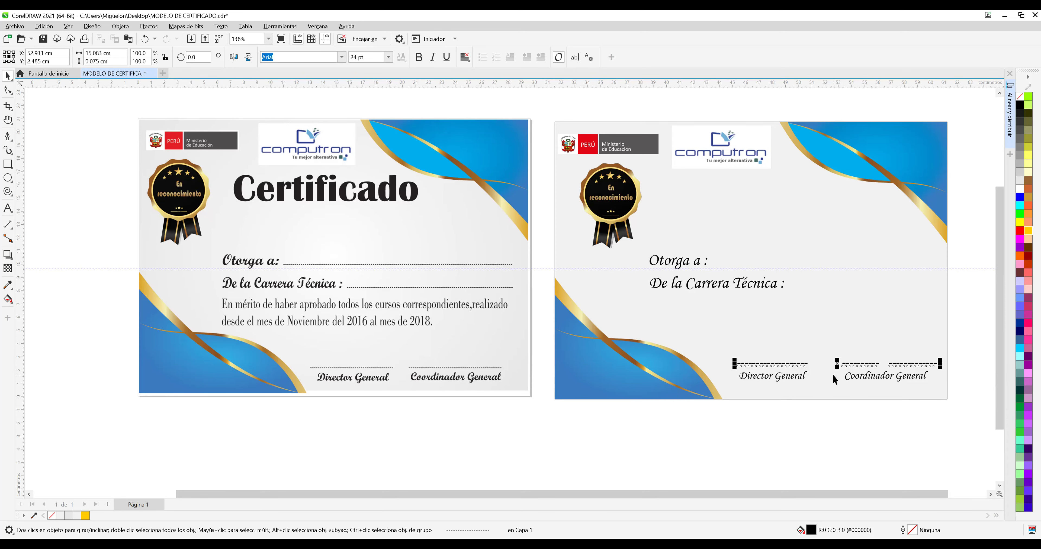
click(840, 431)
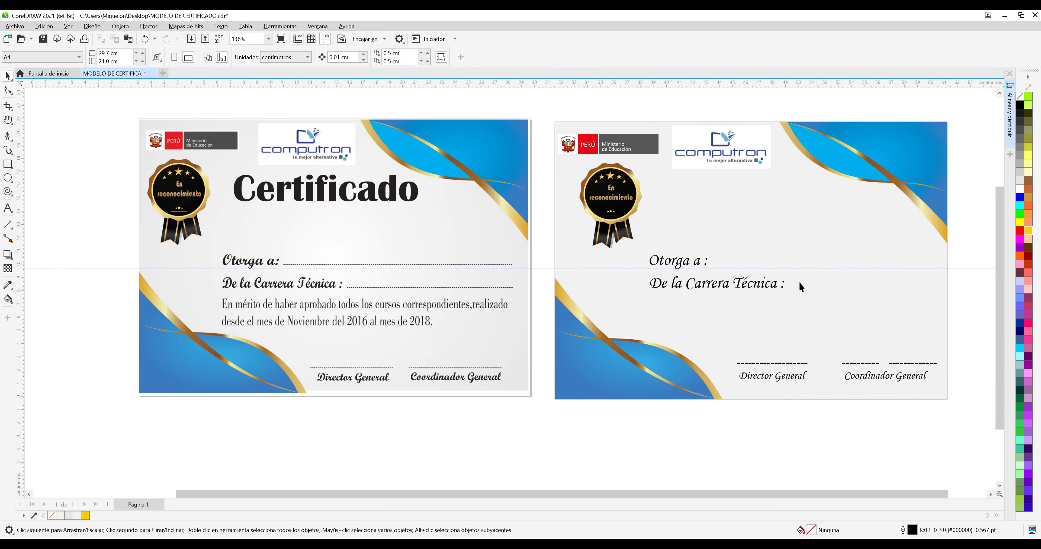
Move the guideline to the height of the model's signature lines and nudge the dashed signature text down onto it.
drag(813, 269, 823, 367)
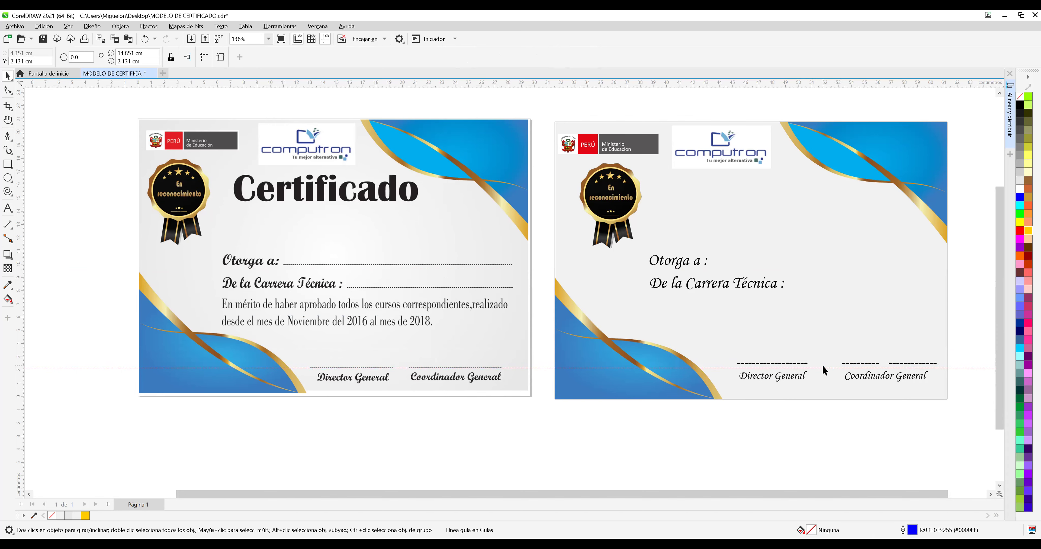
click(806, 360)
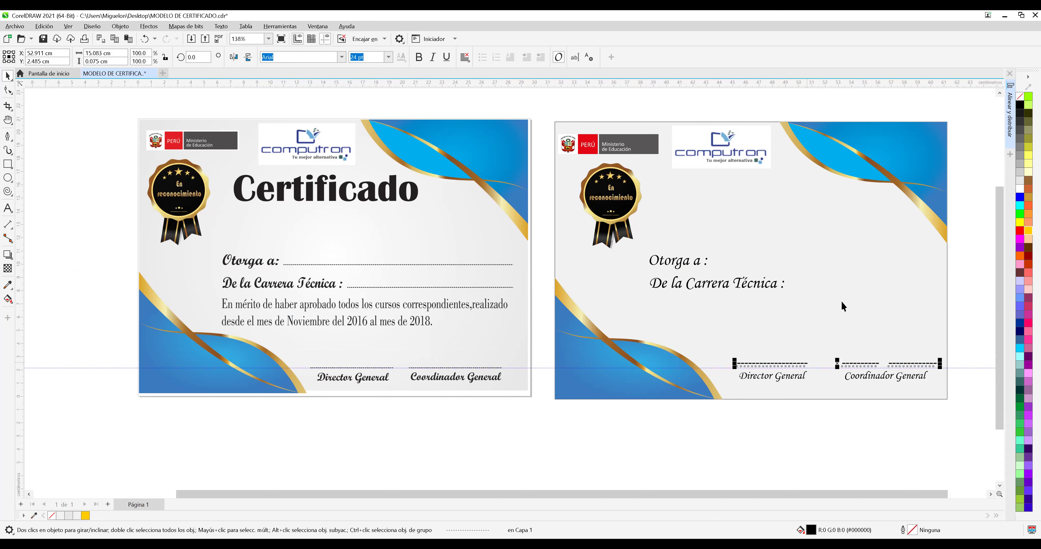
key(Down)
key(Down)
key(Down)
key(Down)
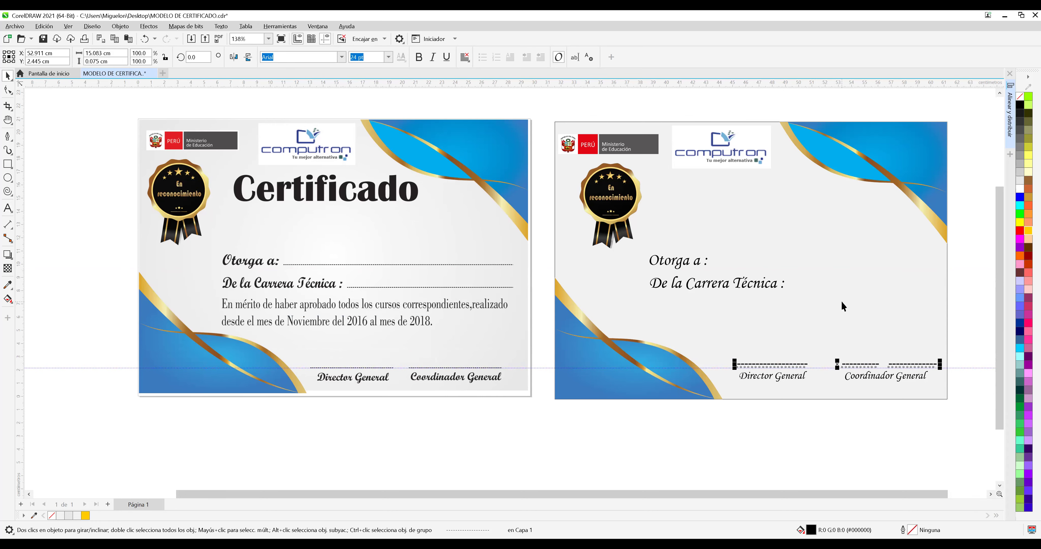
key(Down)
key(Down)
key(Down)
key(Down)
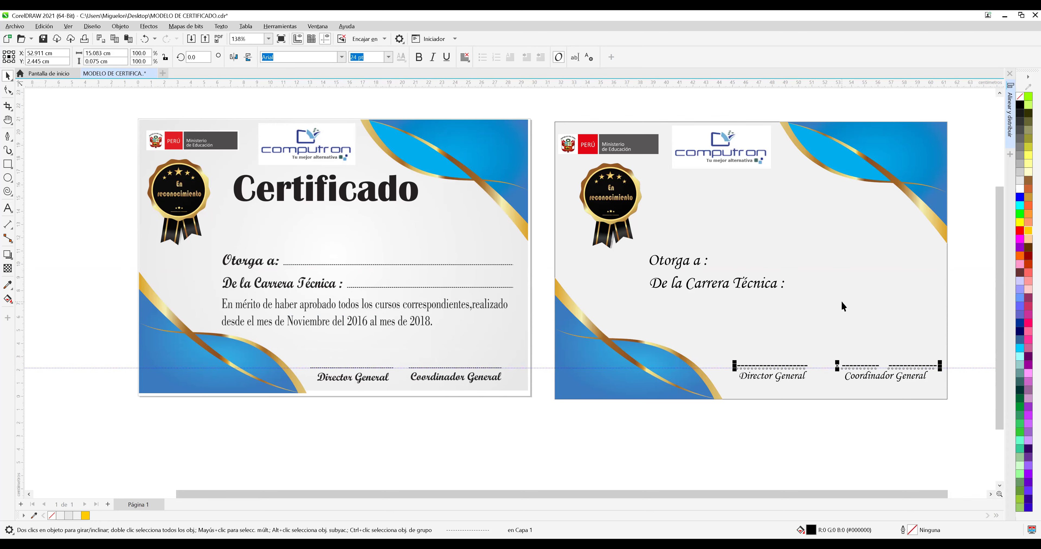
key(Down)
key(Down)
key(Down)
key(Down)
key(Down)
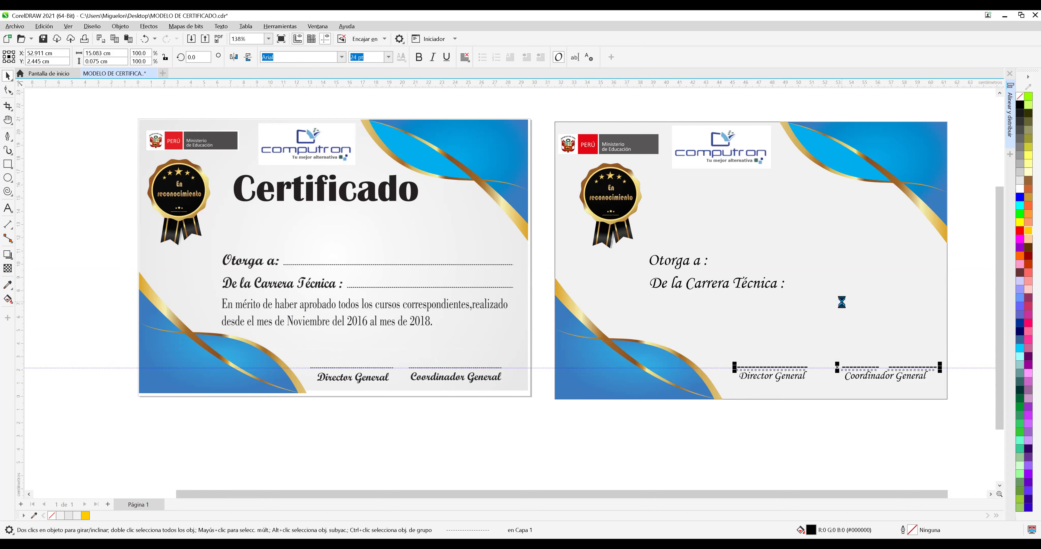
key(Down)
key(Down)
key(Down)
key(Down)
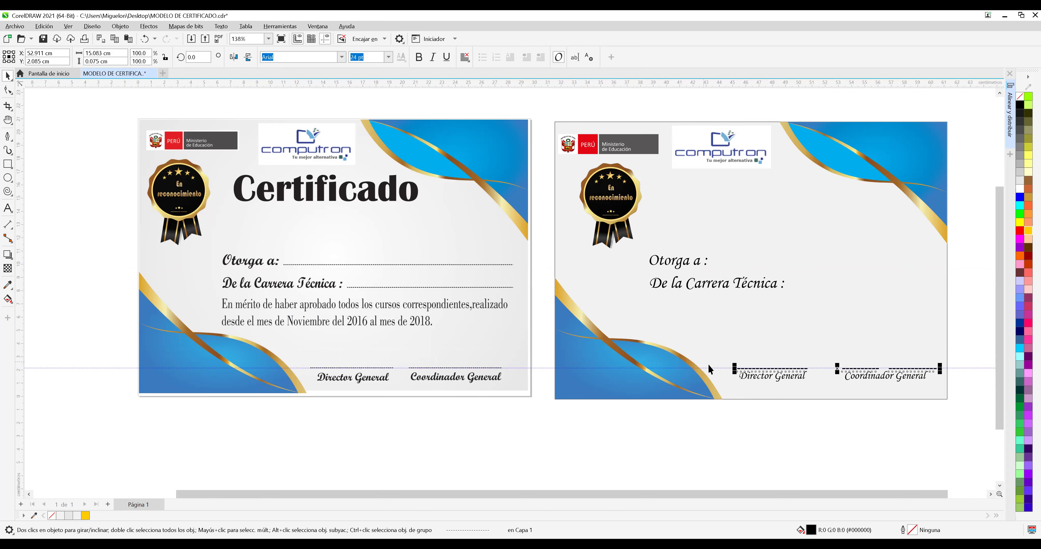
Move the guideline to the model's "De la Carrera Técnica" line and close the gap in the dashes above "Coordinador General".
drag(712, 368, 702, 290)
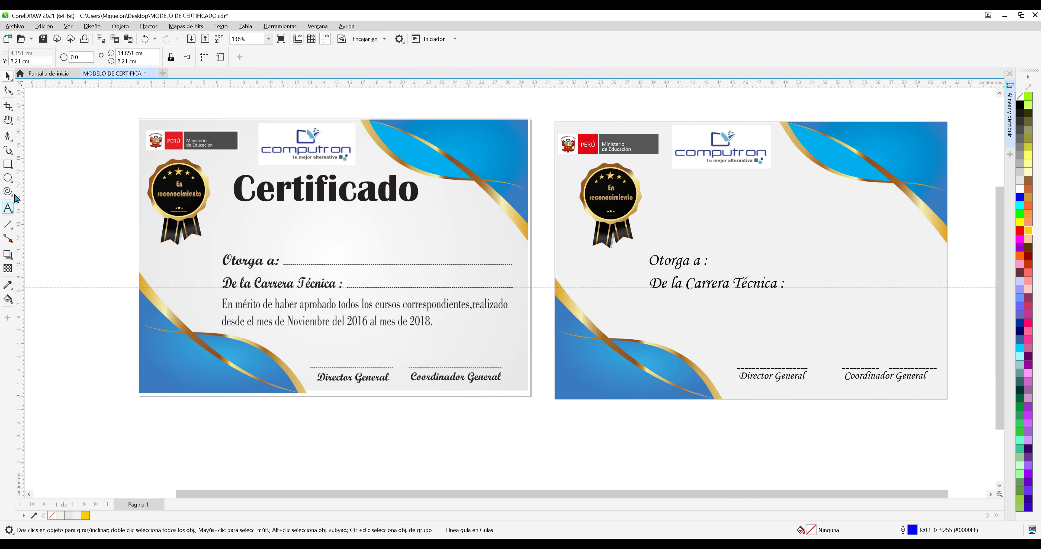
click(9, 208)
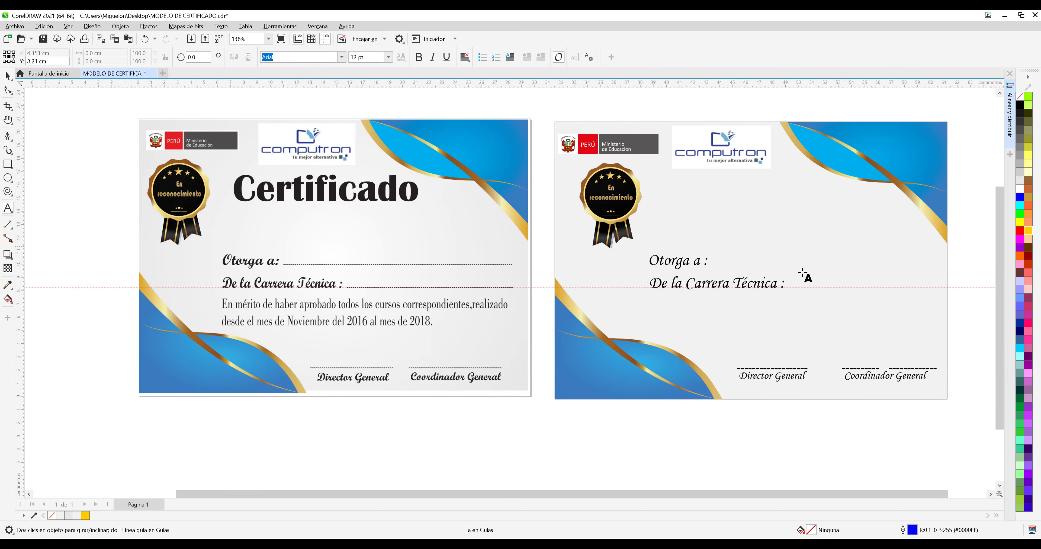
click(900, 371)
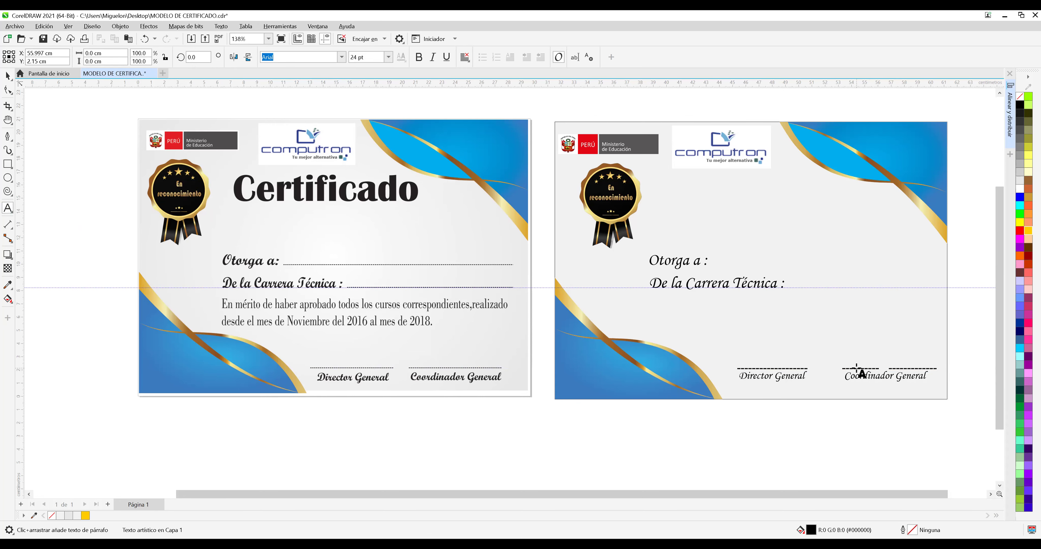
scroll(858, 368, up, 3)
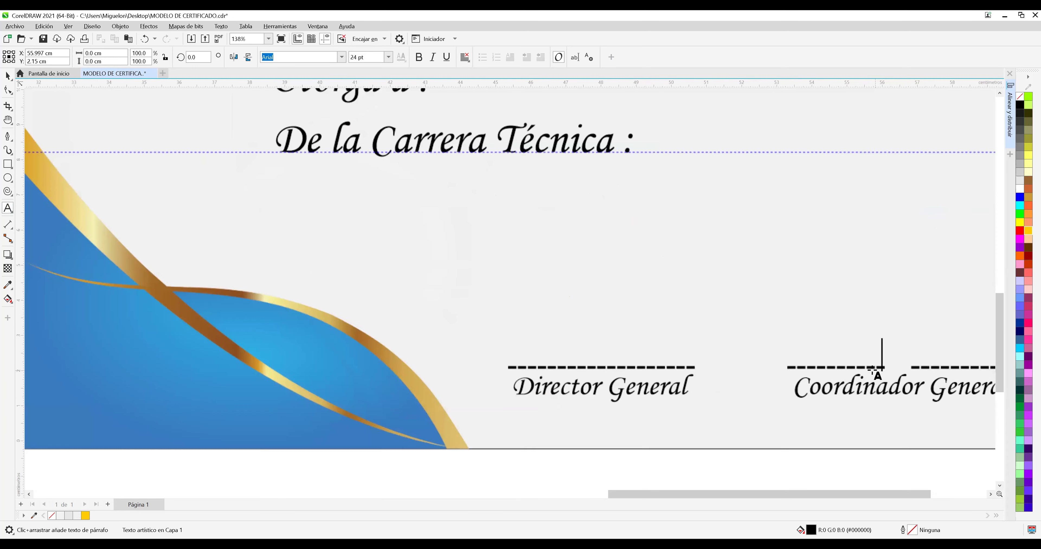
scroll(863, 369, down, 1)
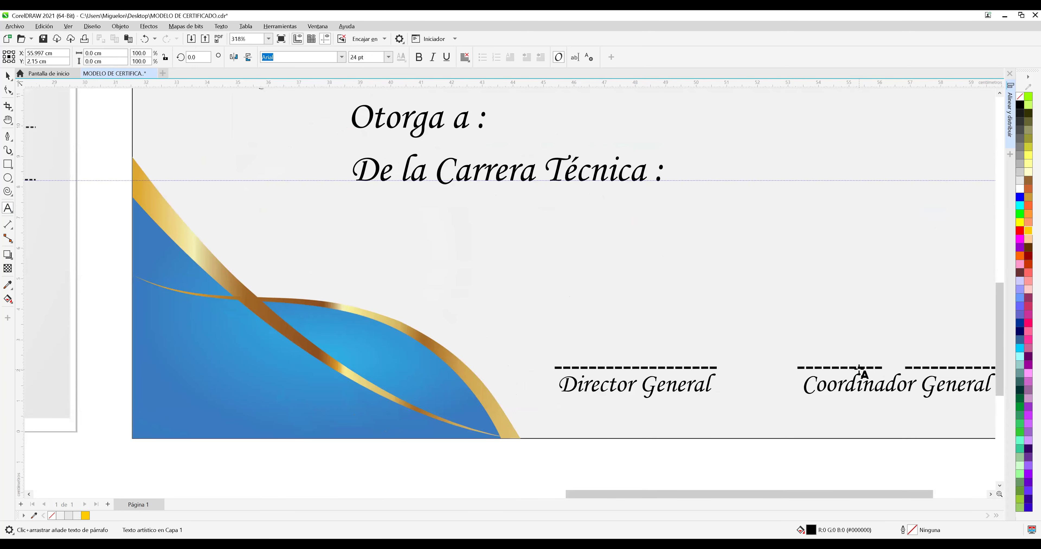
click(857, 368)
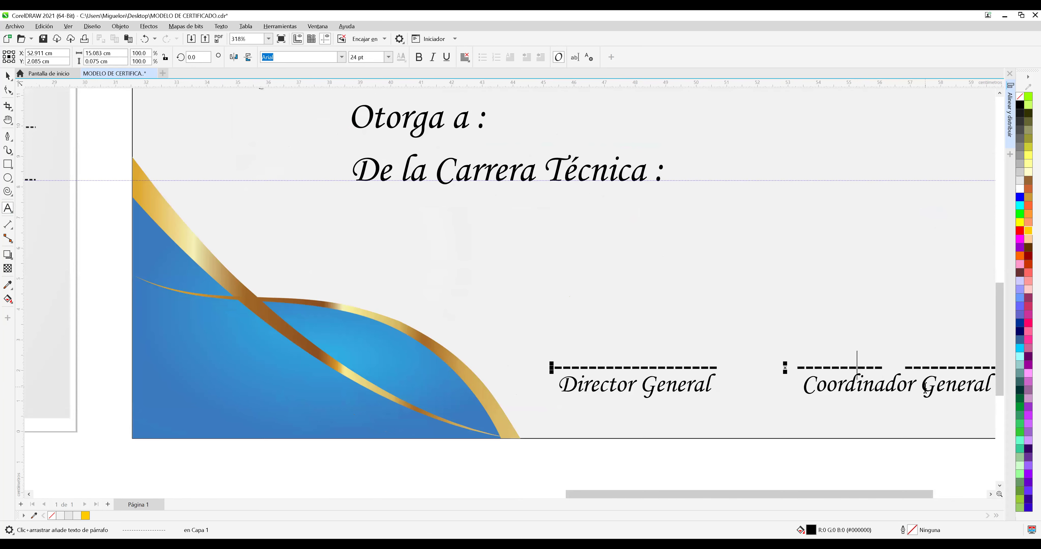
key(Right)
key(Right)
key(Delete)
key(Delete)
scroll(855, 419, down, 1)
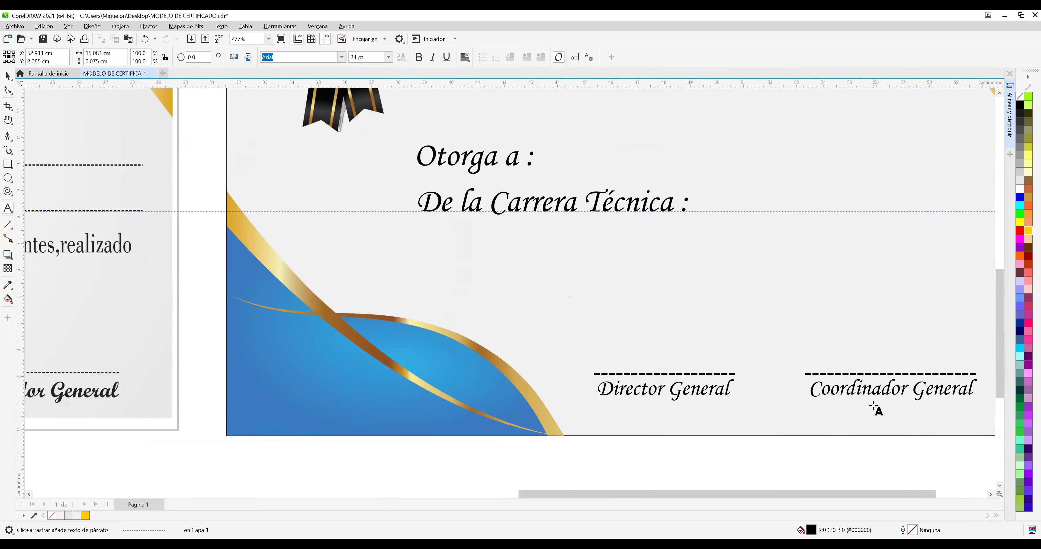
scroll(864, 404, down, 2)
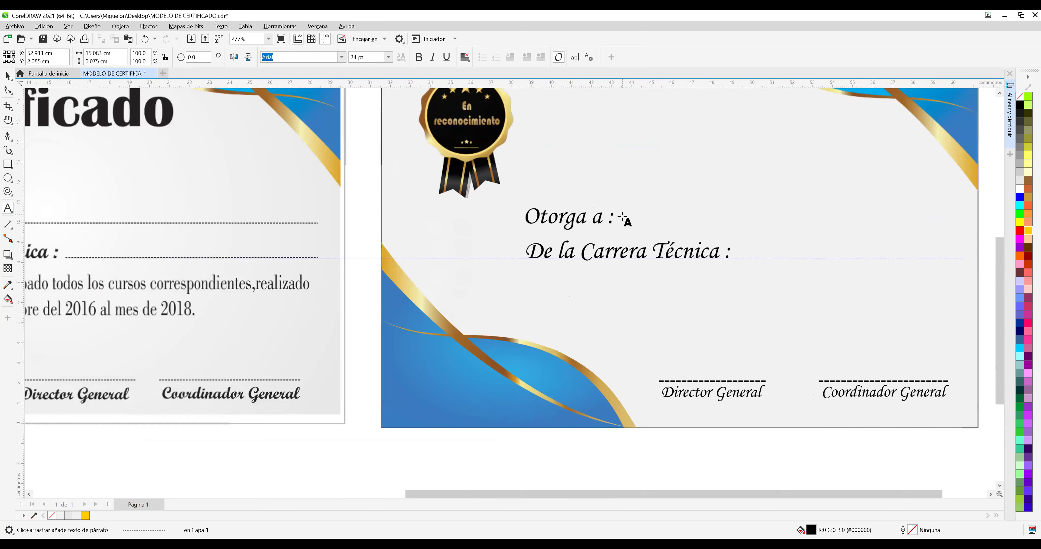
Add a line of dashes after "De la Carrera Técnica :" reaching almost to the certificate's right edge.
click(740, 256)
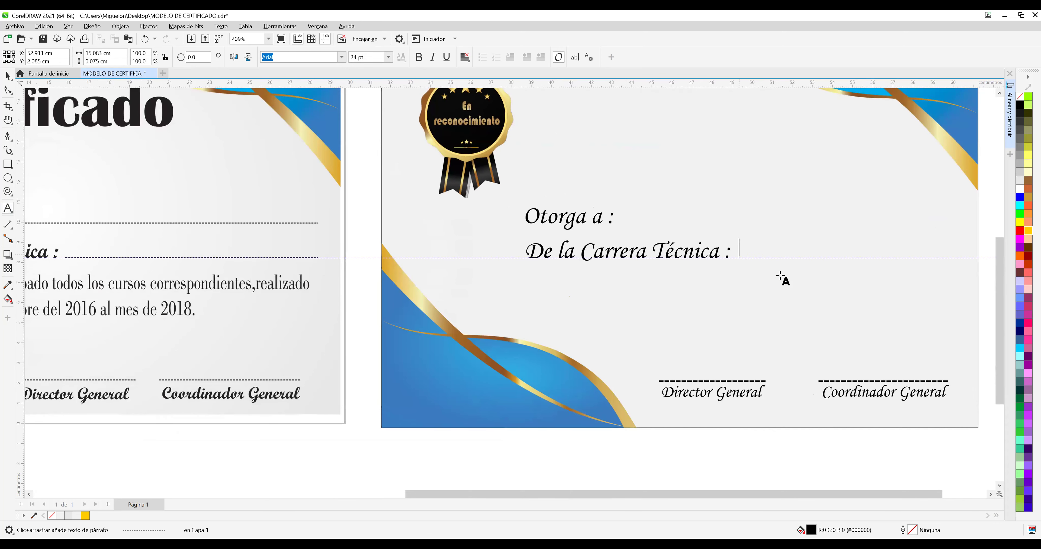
text(-------------------------)
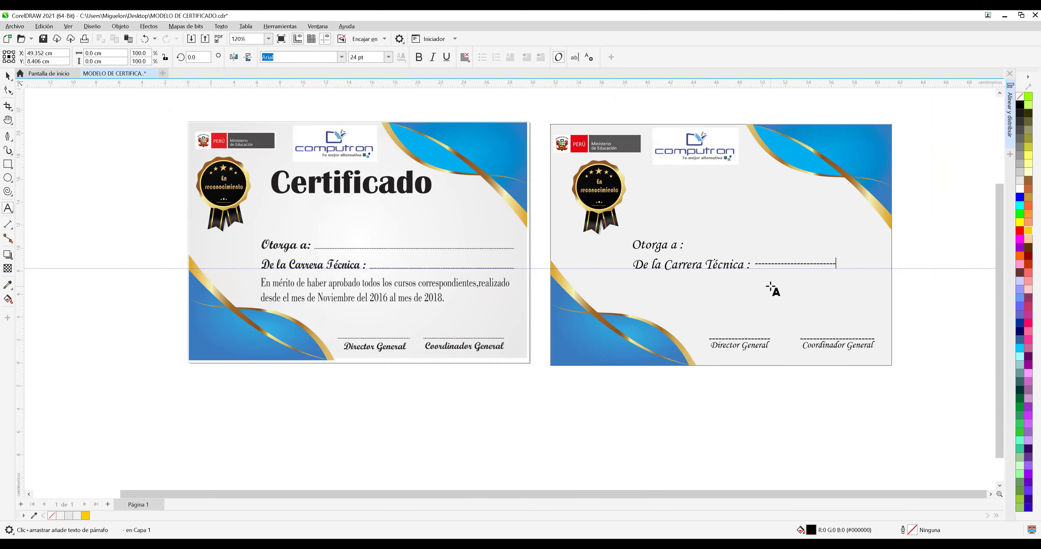
text(-------)
key(Escape)
click(8, 77)
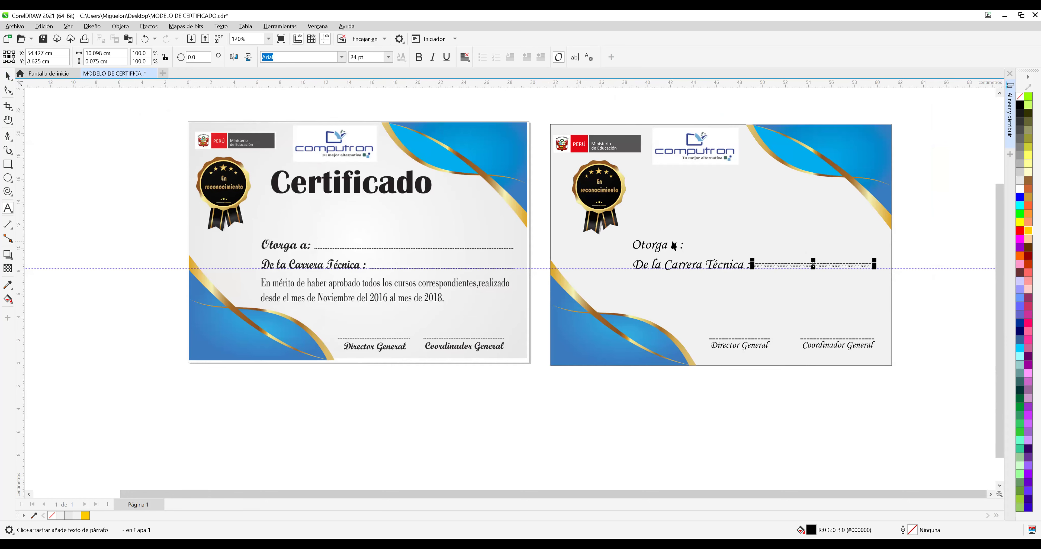
Nudge the dashed line after "De la Carrera Técnica :" vertically until it sits on the guideline.
key(Down)
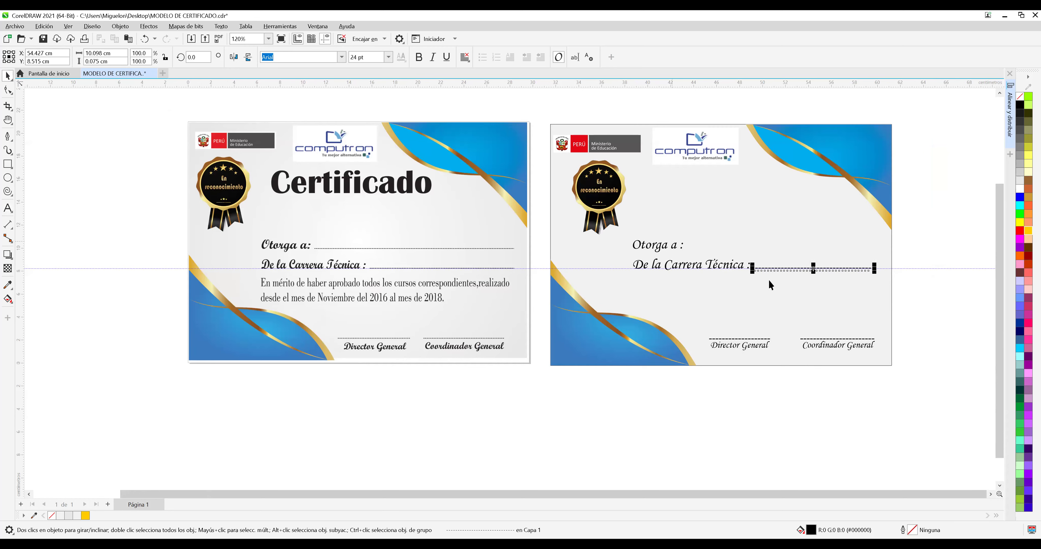
scroll(769, 280, up, 2)
scroll(804, 300, up, 3)
key(Up)
key(Up)
key(Up)
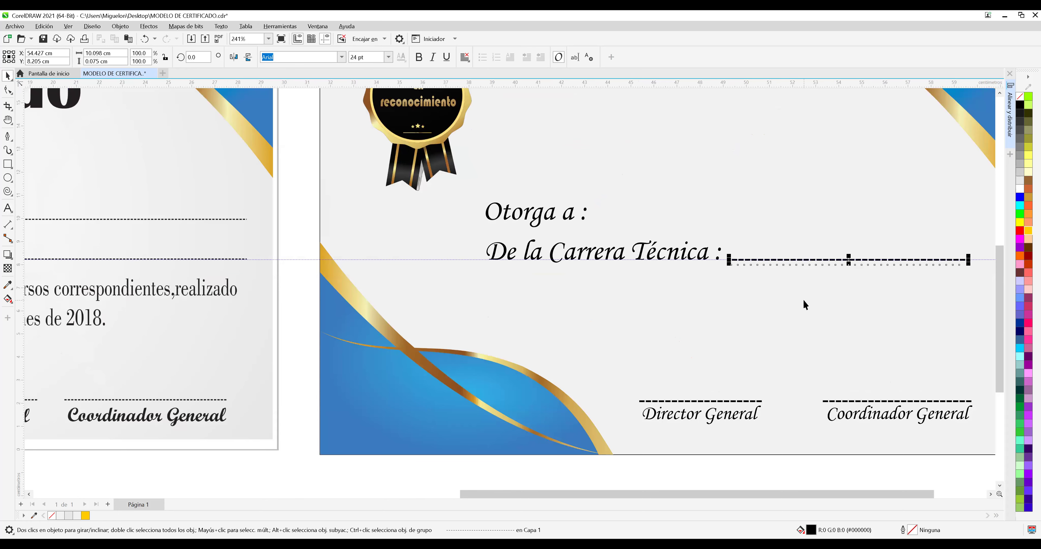
Place a copy of the dashed line from "De la Carrera Técnica :" directly after "Otorga a :".
key(ctrl+Down)
click(803, 263)
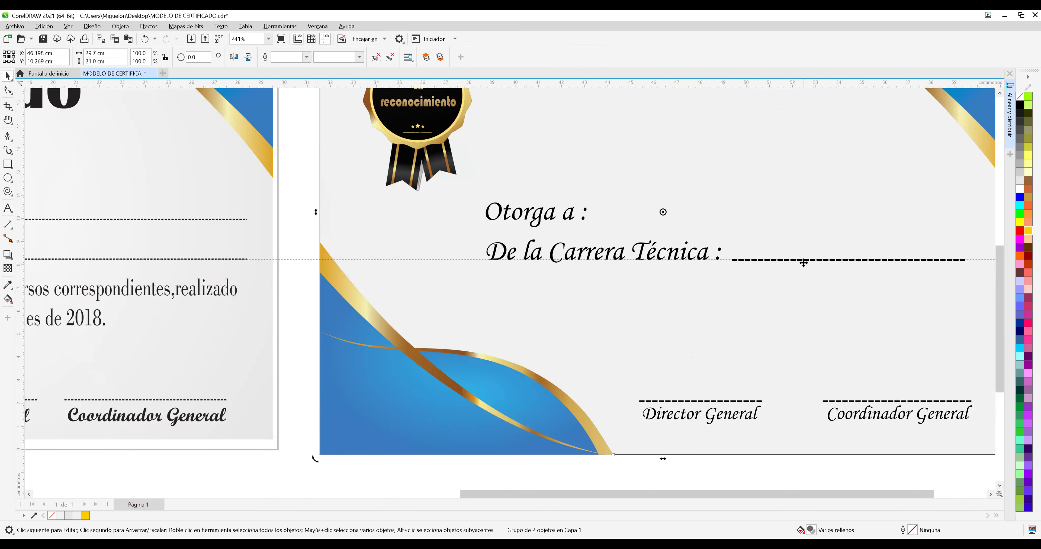
click(803, 261)
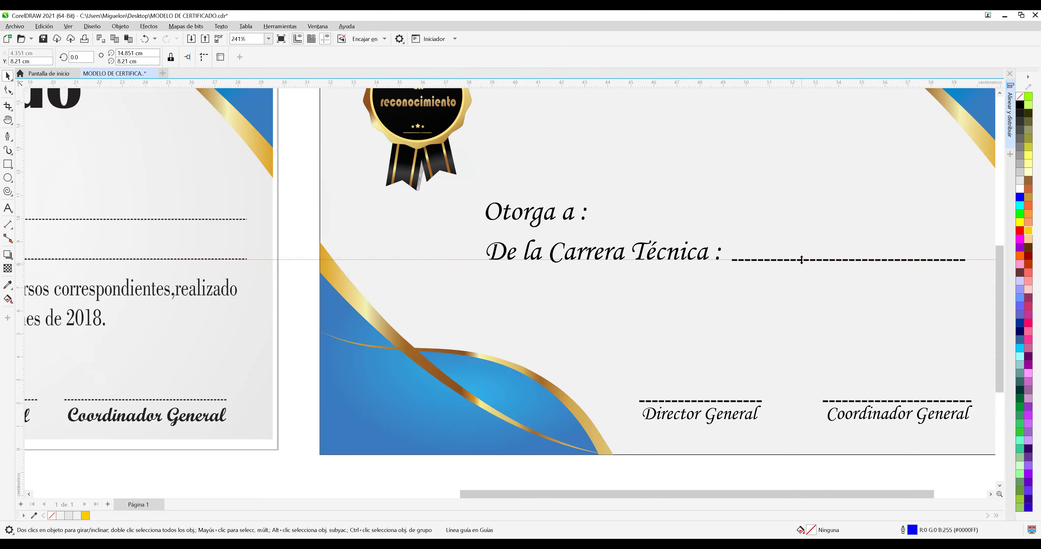
click(802, 262)
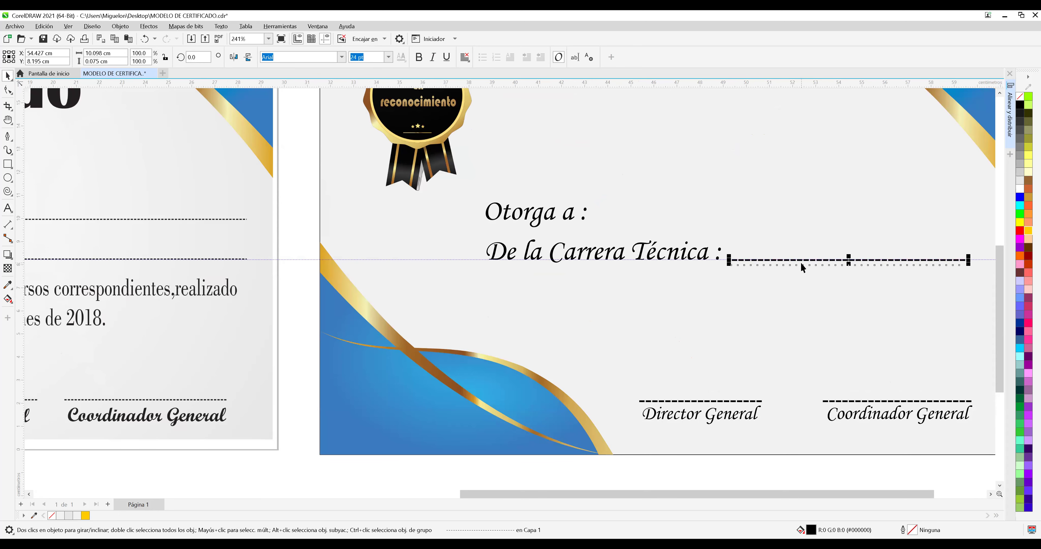
drag(803, 267, 665, 227)
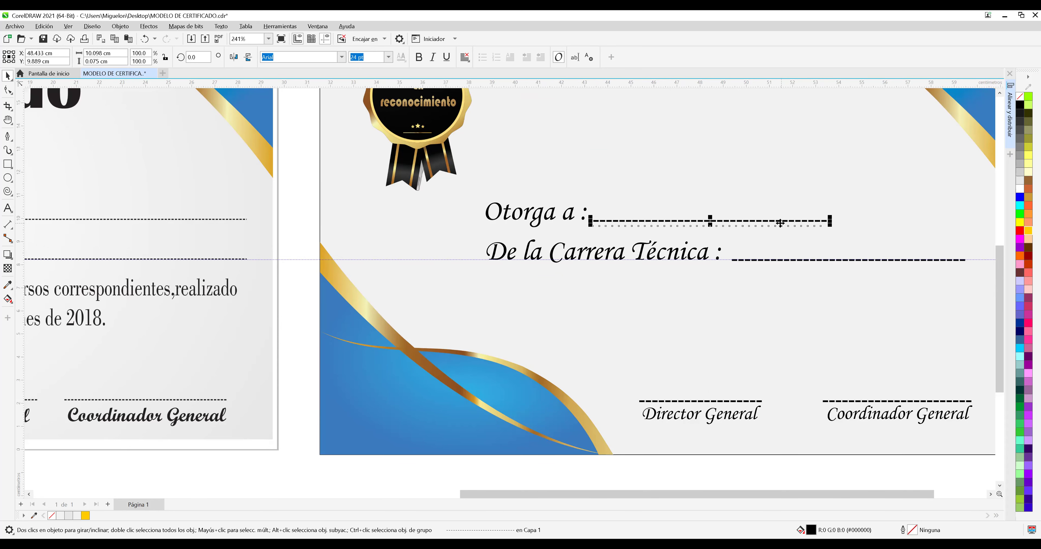
Extend the dashes after "Otorga a :" until they end level with the dashed line below.
key(F7)
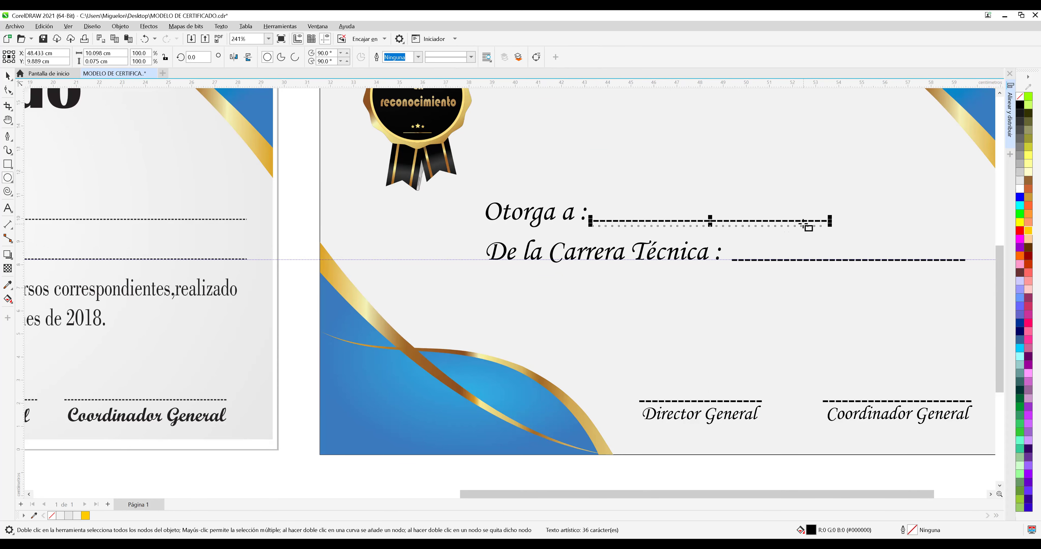
key(Escape)
key(F5)
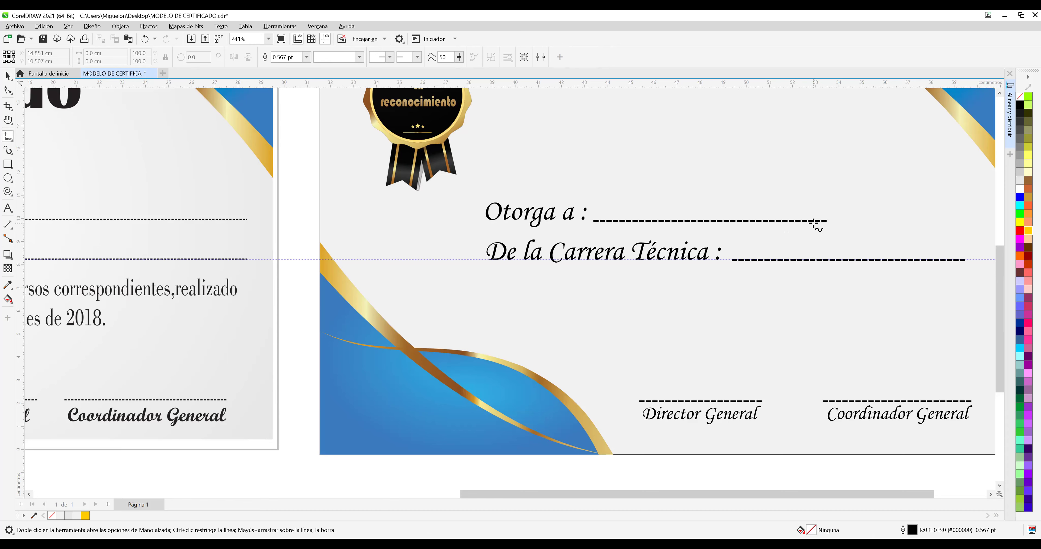
key(F8)
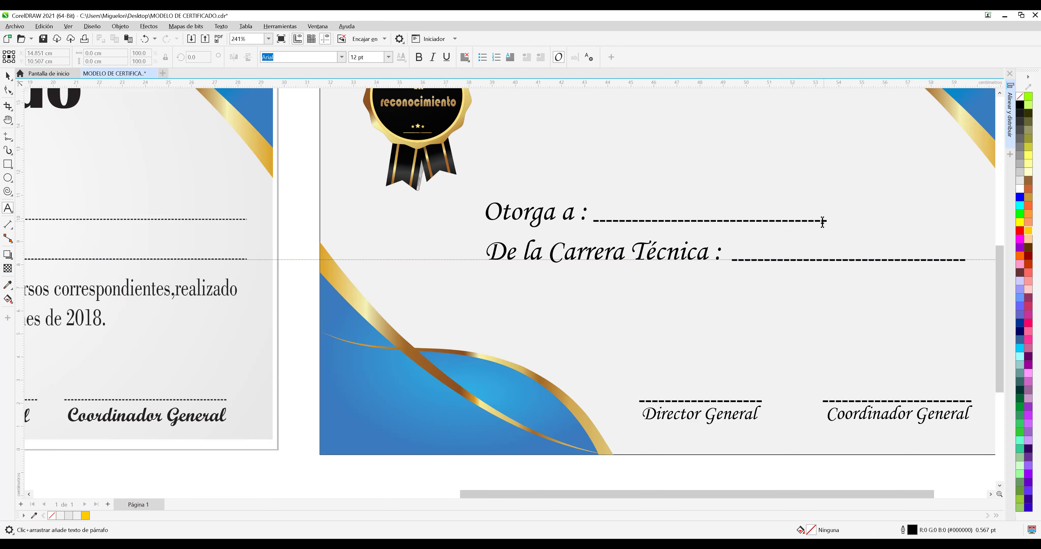
click(838, 227)
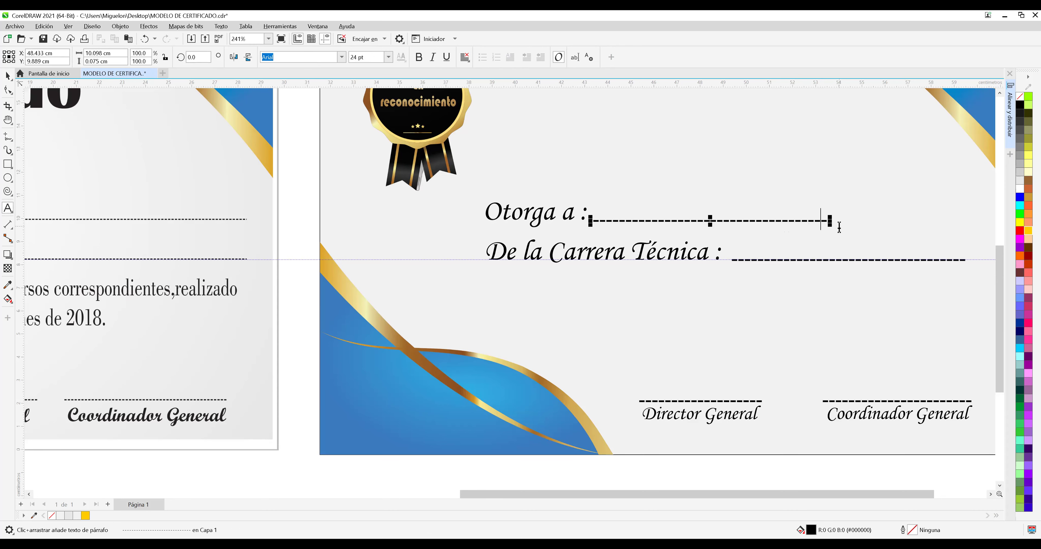
text(______________________________)
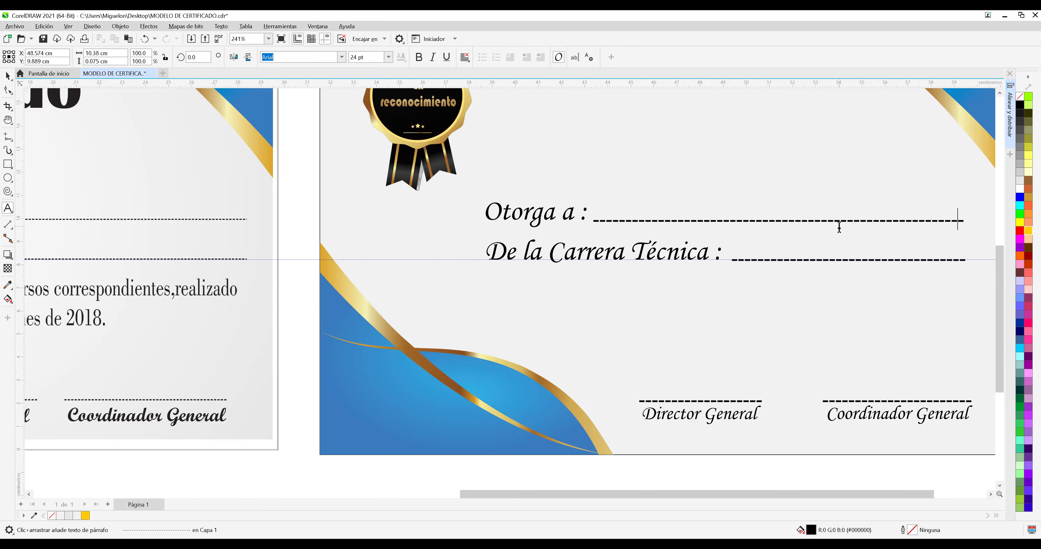
key(Escape)
Move the guideline to the model's "Otorga a" line, nudge the new dashed line up onto it, and save the document.
click(8, 76)
drag(274, 258, 282, 219)
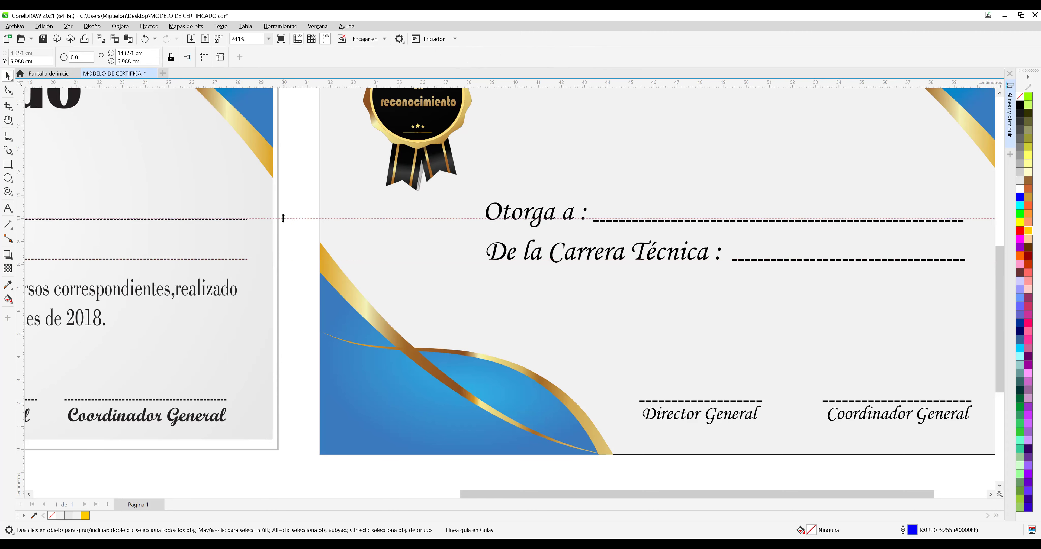
click(709, 220)
key(Up)
key(Up)
key(Up)
key(Up)
key(Up)
key(Up)
key(Up)
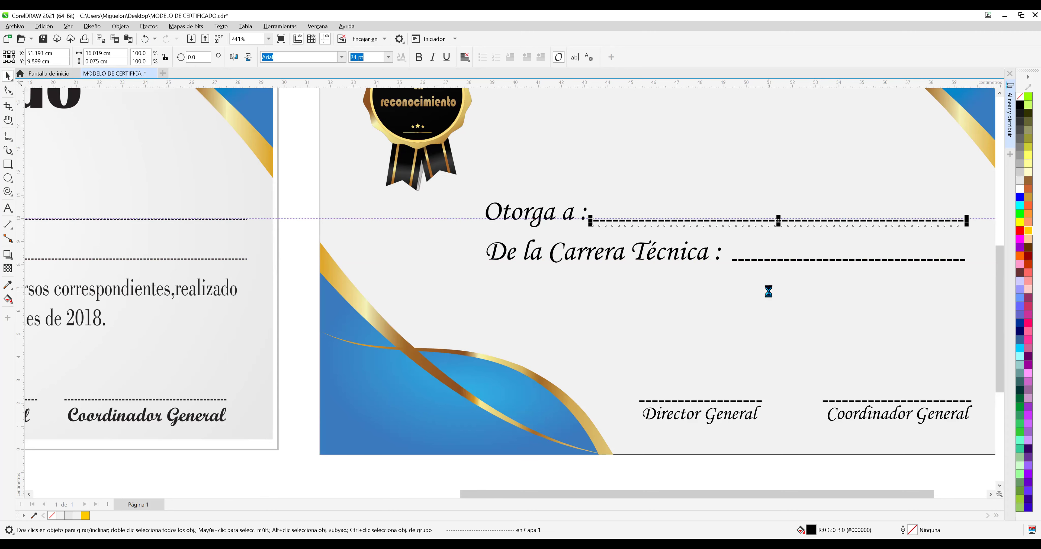
key(Up)
key(Up)
key(Up)
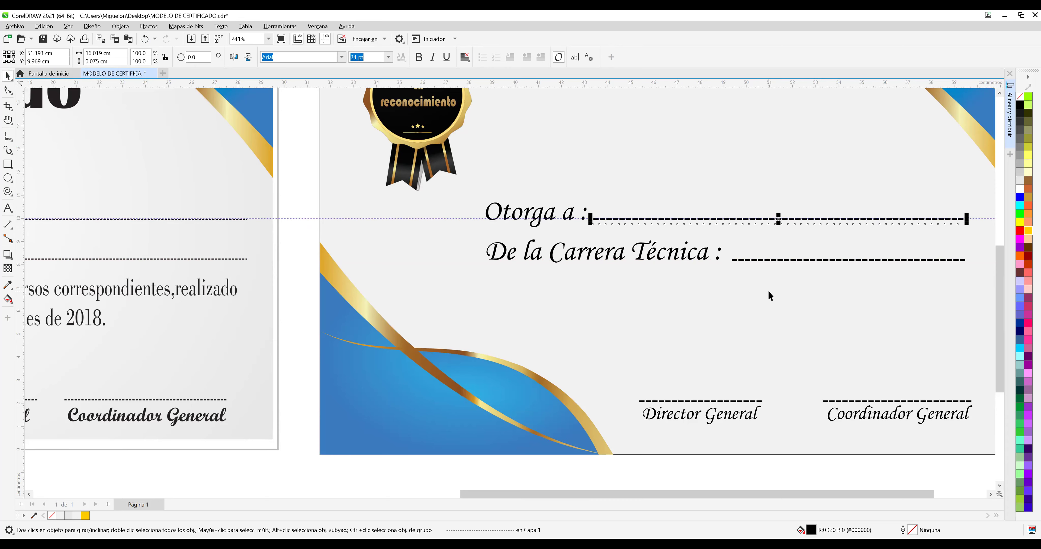
key(ctrl+s)
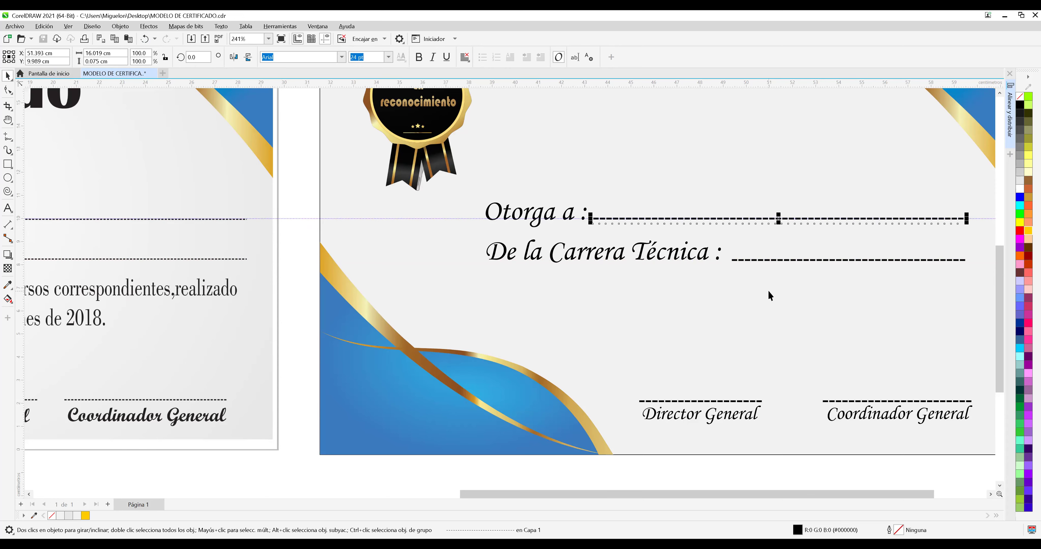
Add the text "En mérito de haber aprobado todos los cursos correspondientes ,realizado" in 24 pt Arial below "De la Carrera Técnica :".
scroll(413, 267, down, 3)
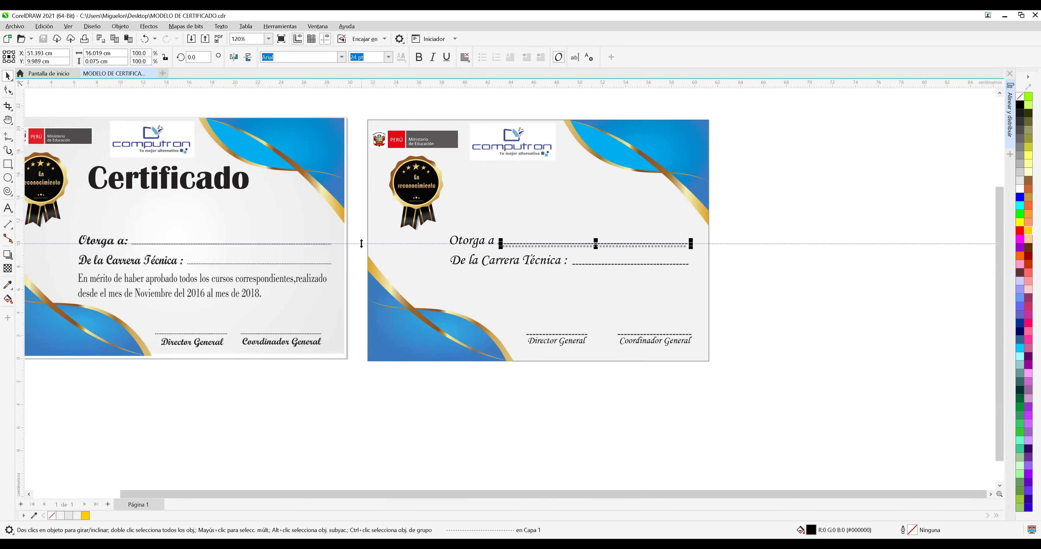
click(802, 362)
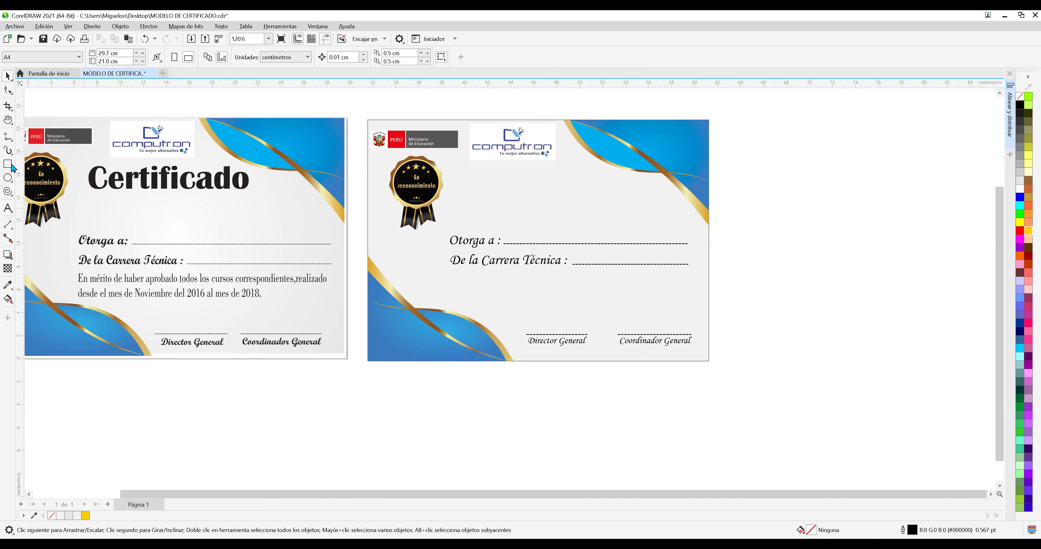
click(8, 208)
click(453, 278)
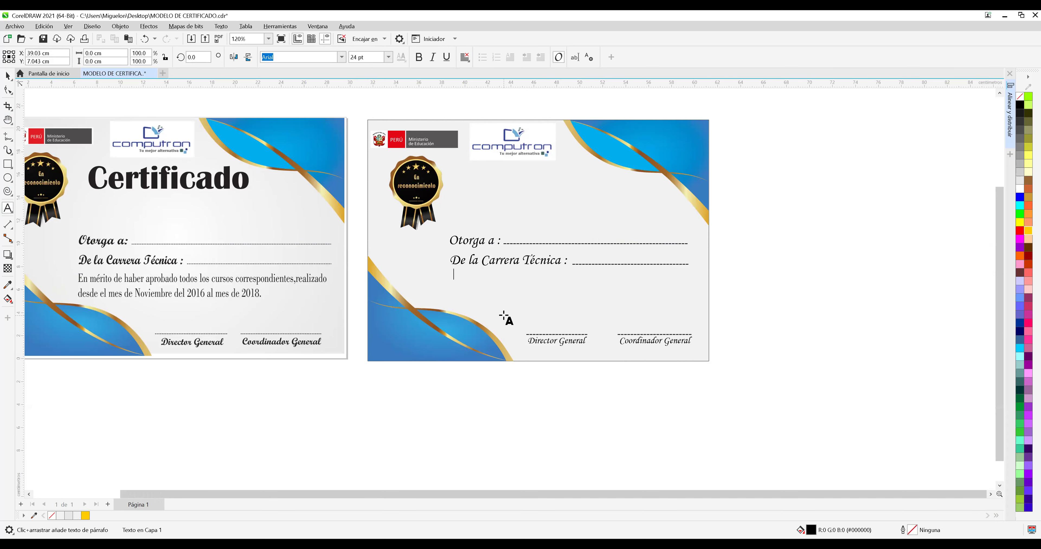
text(En mérito de haber apr)
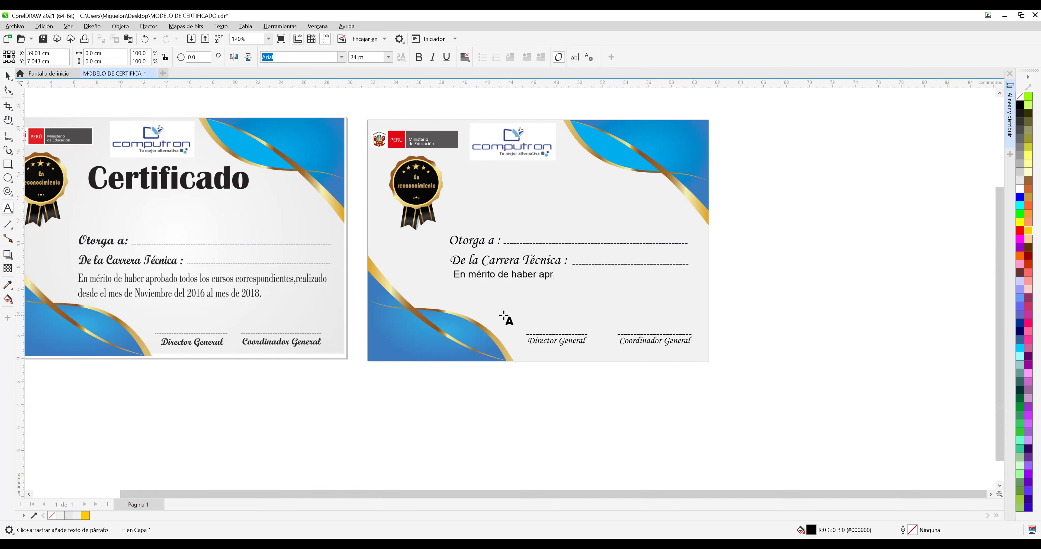
text(obado todos los curso)
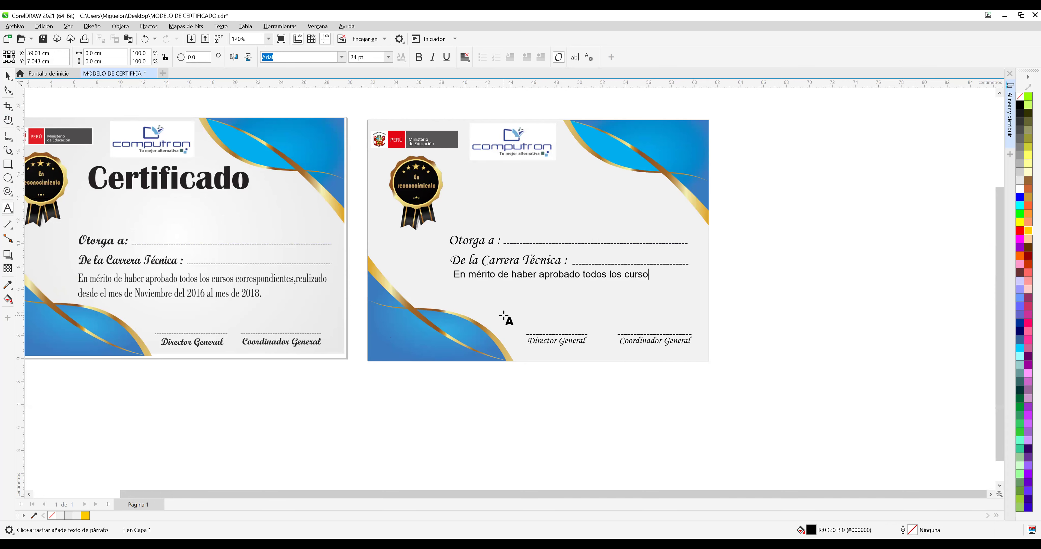
text(s correspondientes ,realiz)
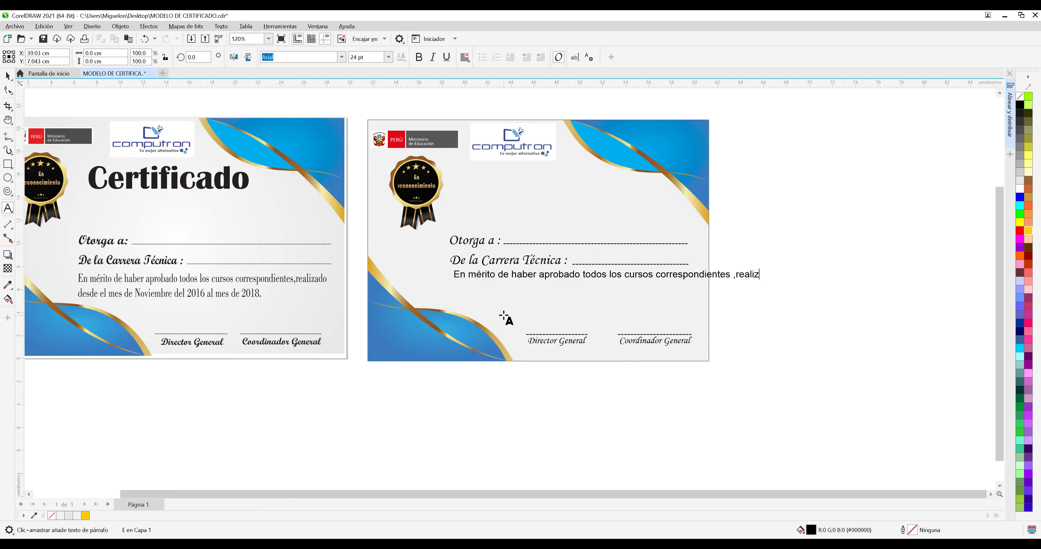
text(adp)
key(BackSpace)
text(o )
Add the second text line "desde el mes de abril del 2021 al mes de octubre del 2021" and save the document.
text(des)
text(de el )
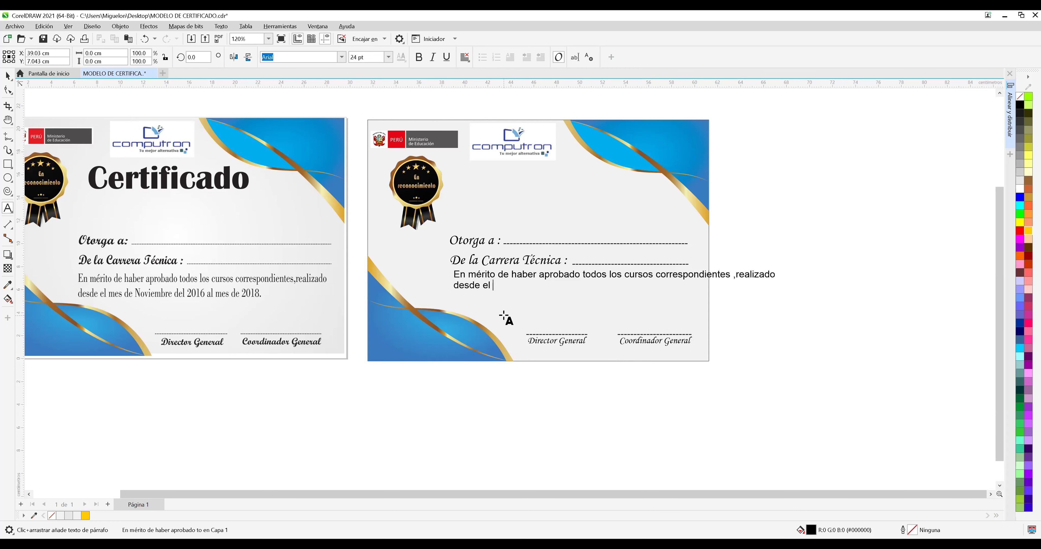
text(mes d)
text(abril deñ)
key(BackSpace)
text(l 2021 a )
text( mes de)
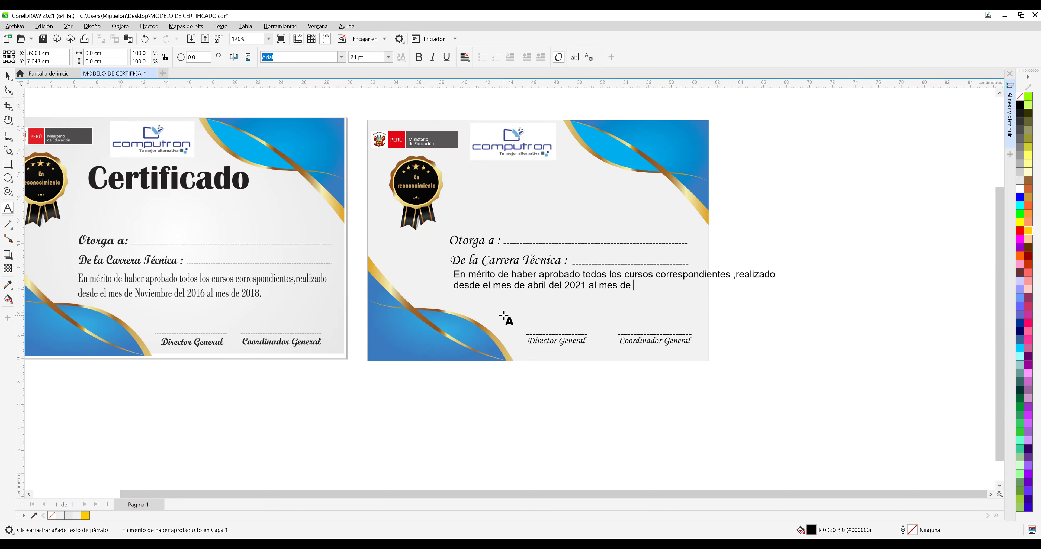
text( 21)
text(02)
key(Left)
key(Left)
key(Left)
key(Right)
text(octubre del)
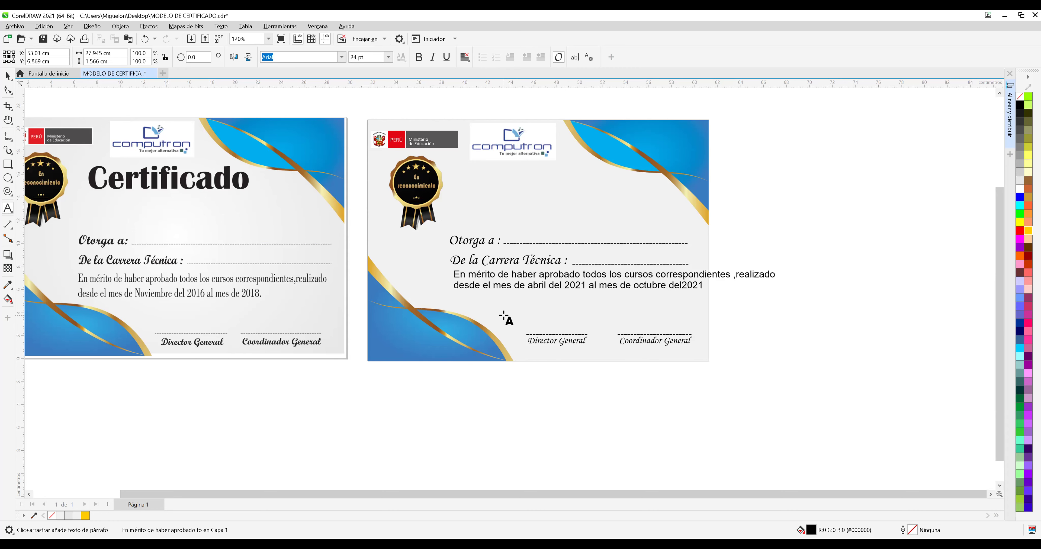
key(Escape)
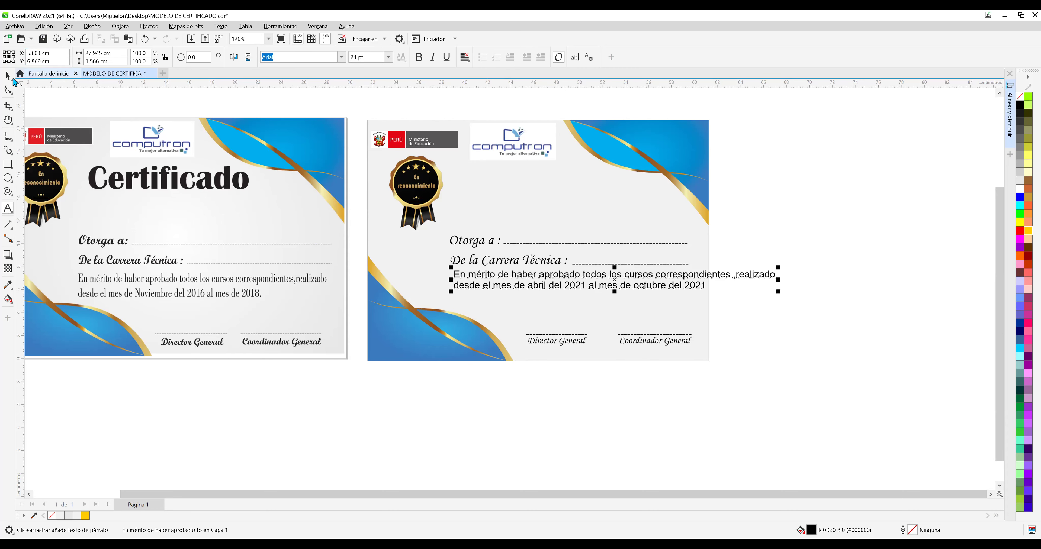
key(space)
key(ctrl+s)
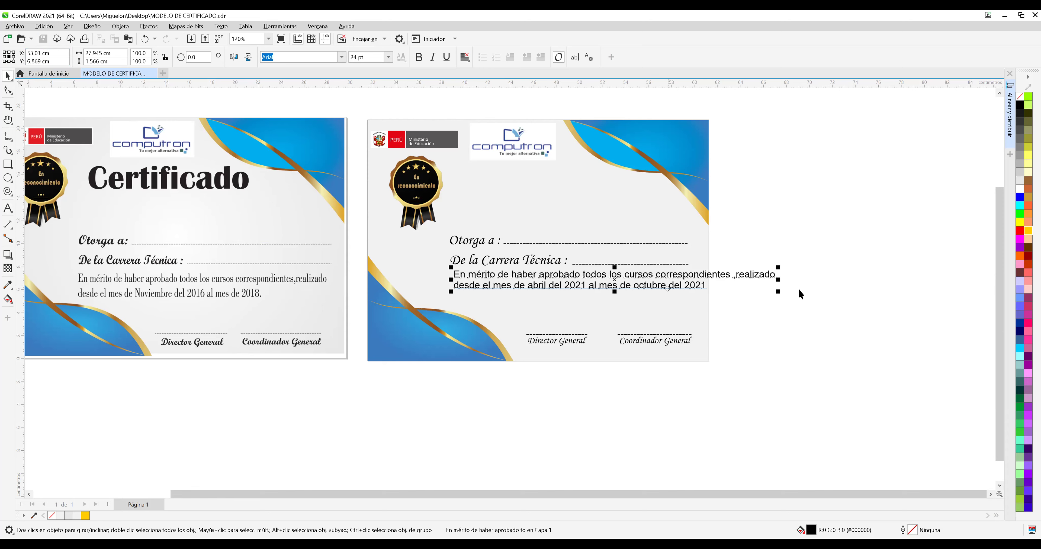
Fit the two-line text under "De la Carrera Técnica :" at about 20.8 cm wide and 1.9 cm high, and save the document.
drag(778, 279, 689, 285)
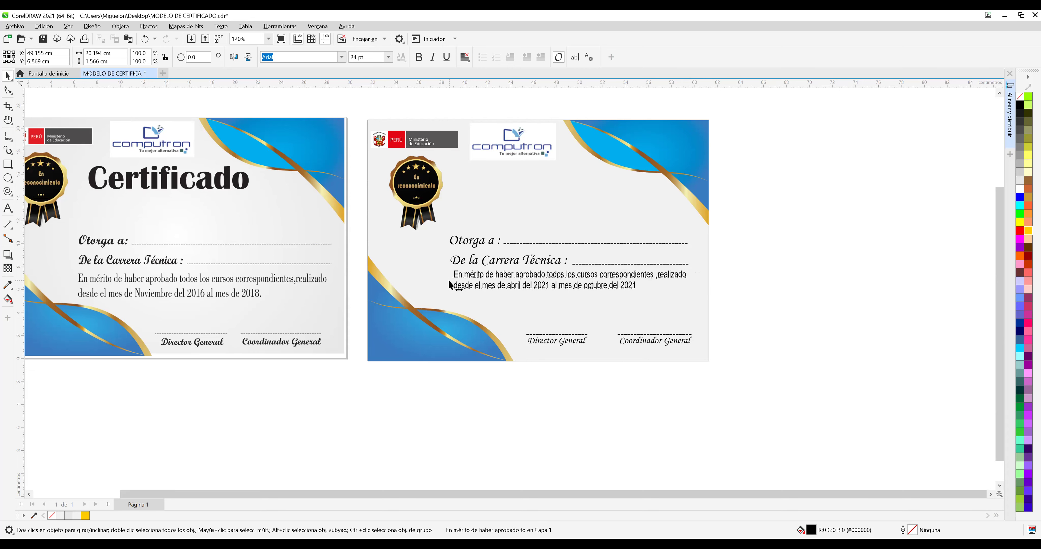
drag(447, 282, 446, 282)
drag(569, 293, 590, 297)
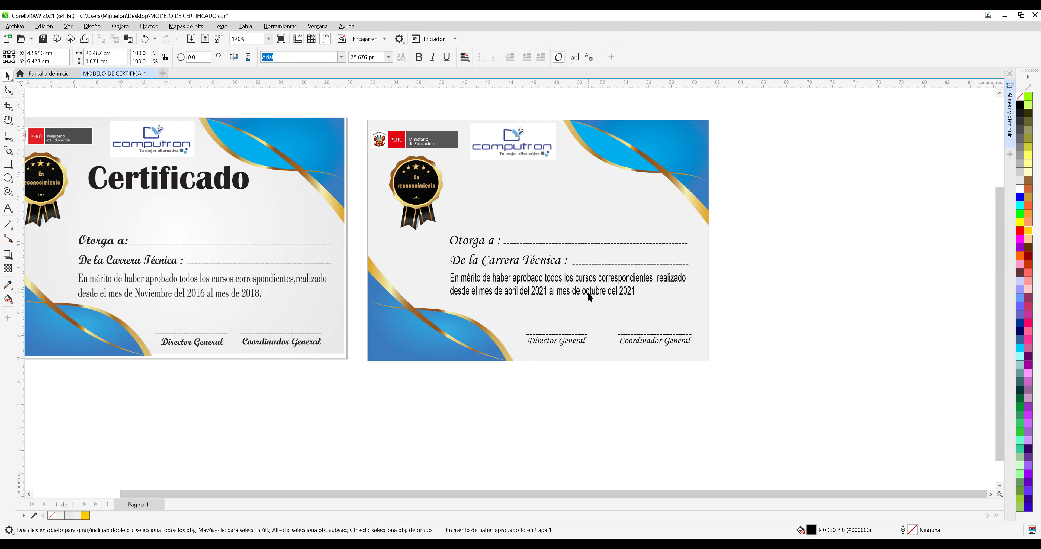
drag(688, 290, 688, 282)
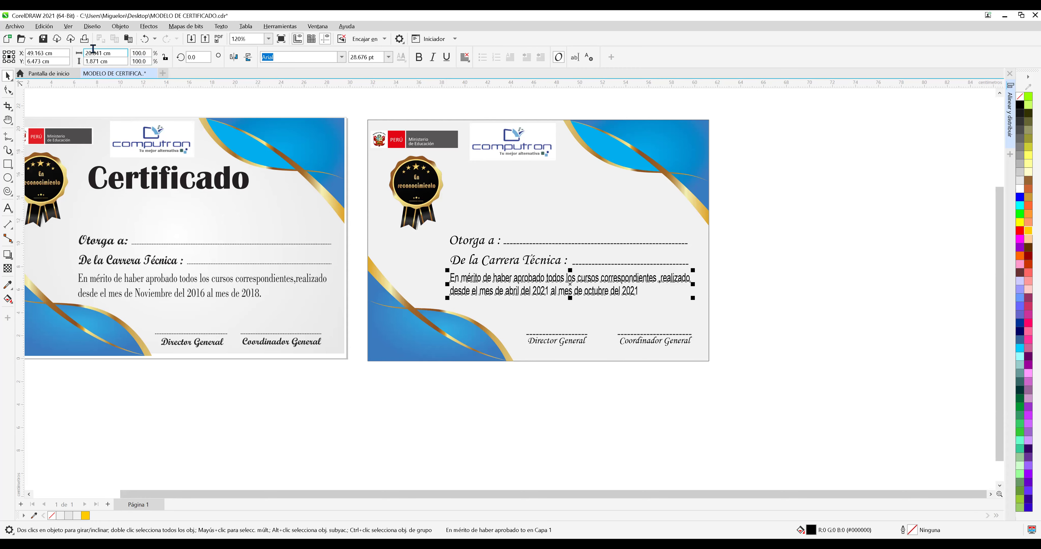
click(44, 39)
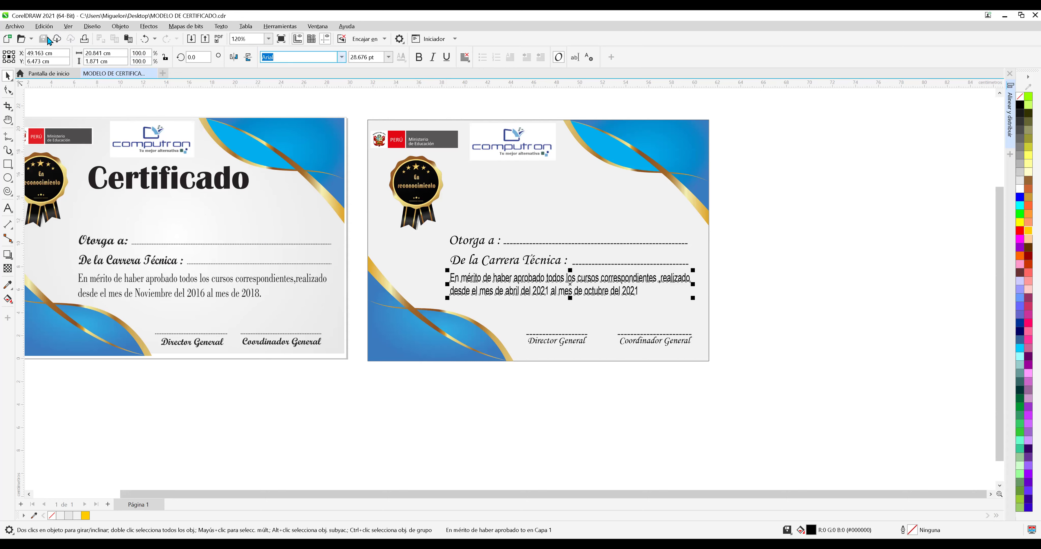
Set the font of the two-line "En mérito de haber aprobado" text to Book Antiqua.
click(342, 57)
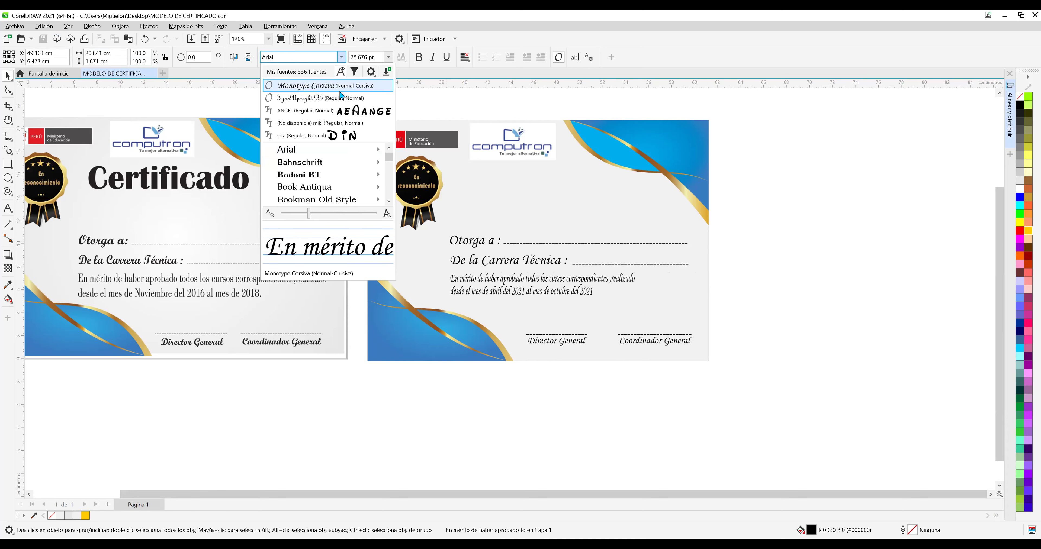
click(322, 149)
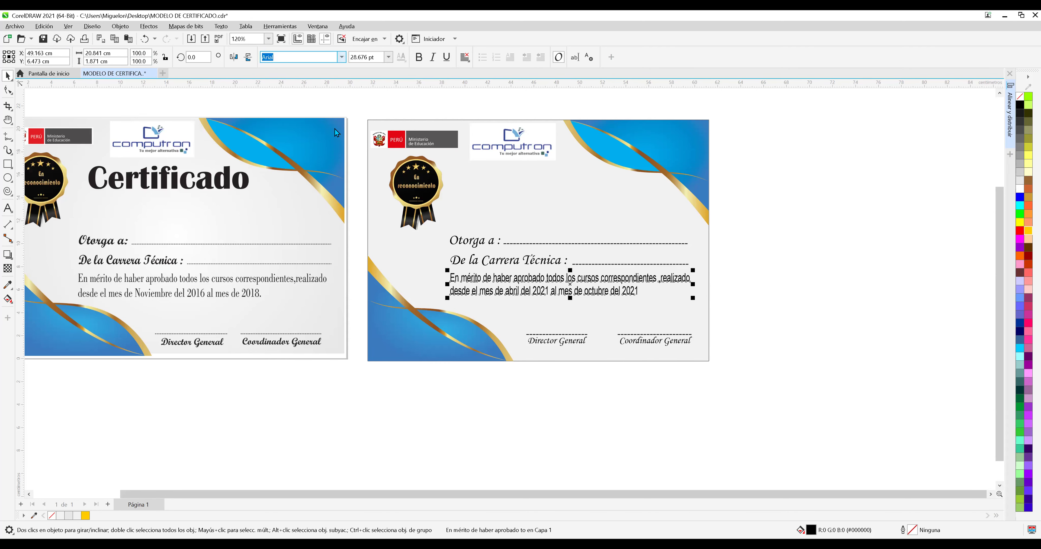
click(341, 57)
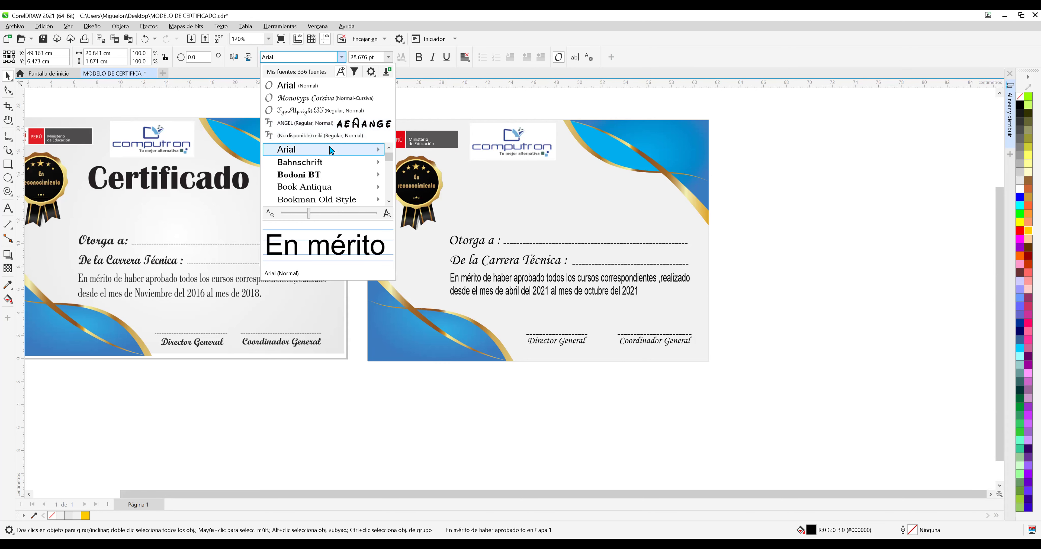
mouse_move(331, 153)
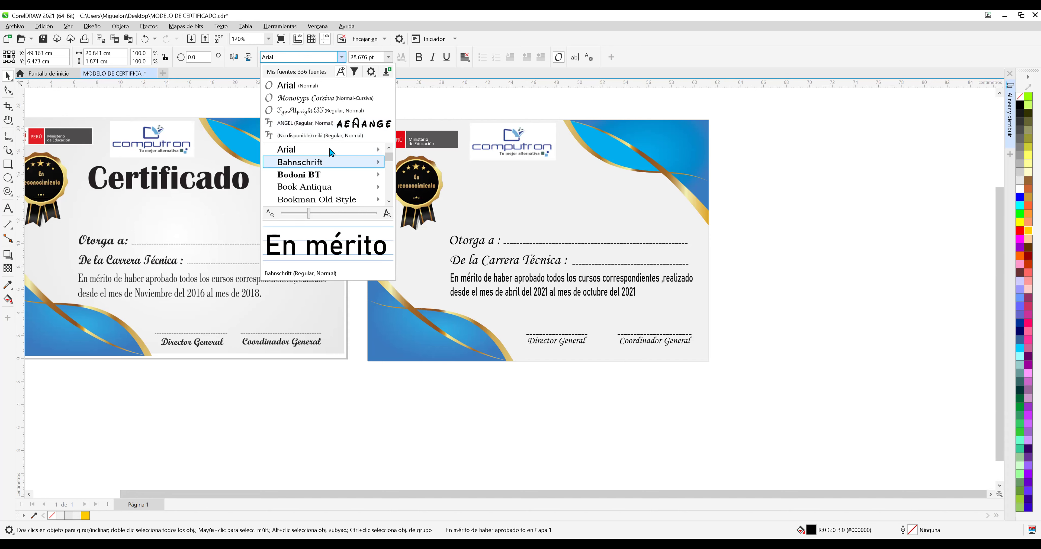
key(Down)
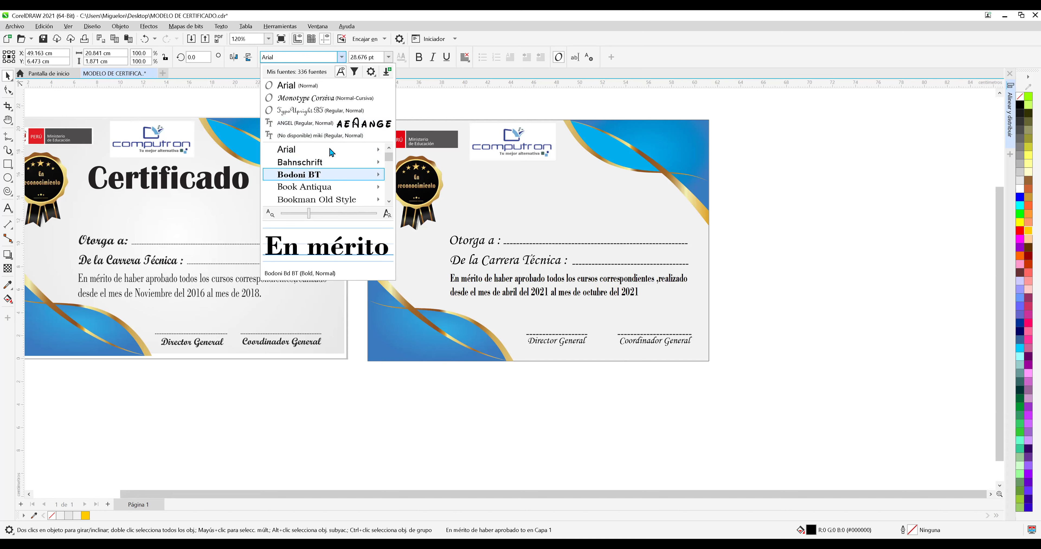
key(Down)
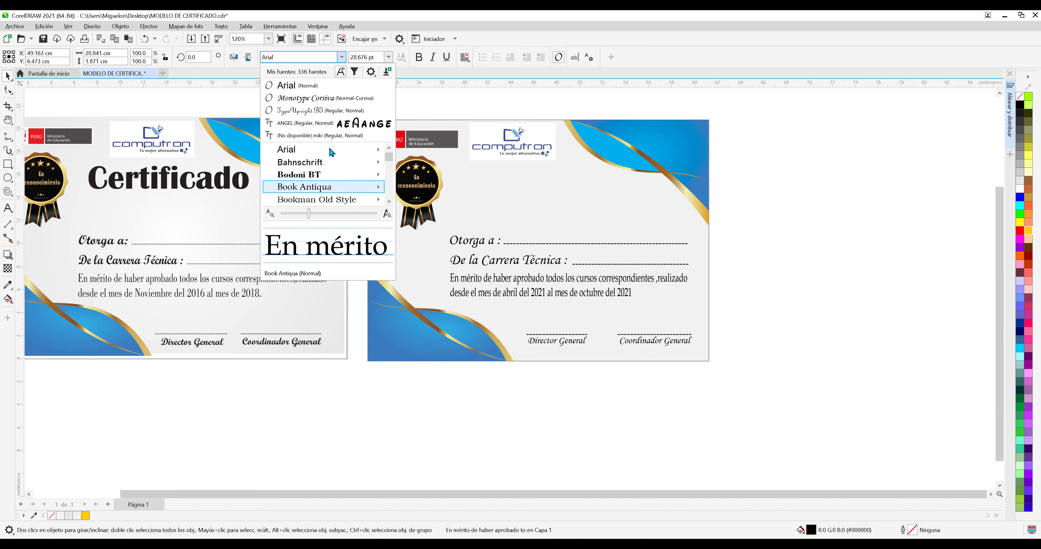
key(Return)
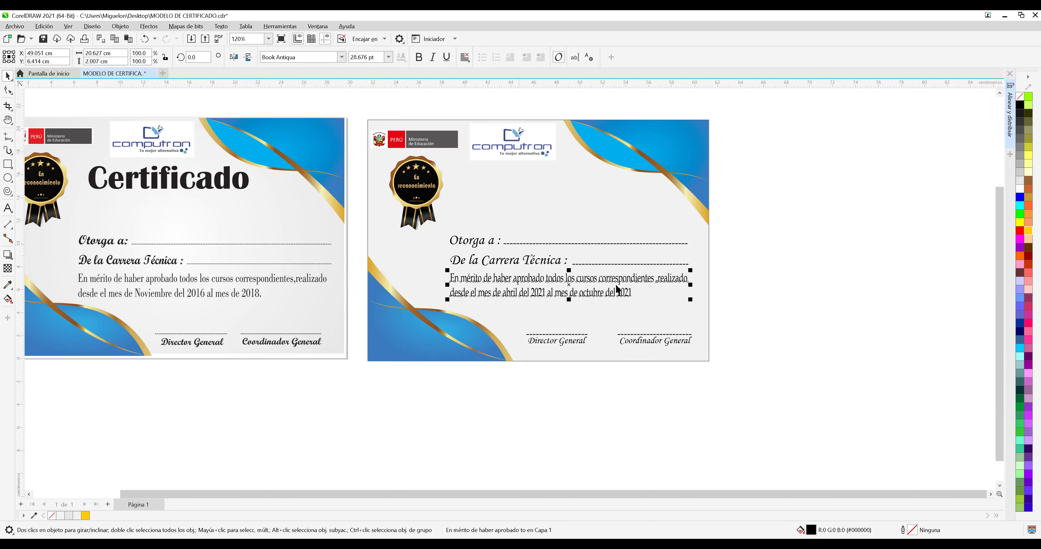
Select the "Otorga a :" text on the recreated certificate and apply the Monotype Corsiva font to it.
click(728, 299)
click(469, 244)
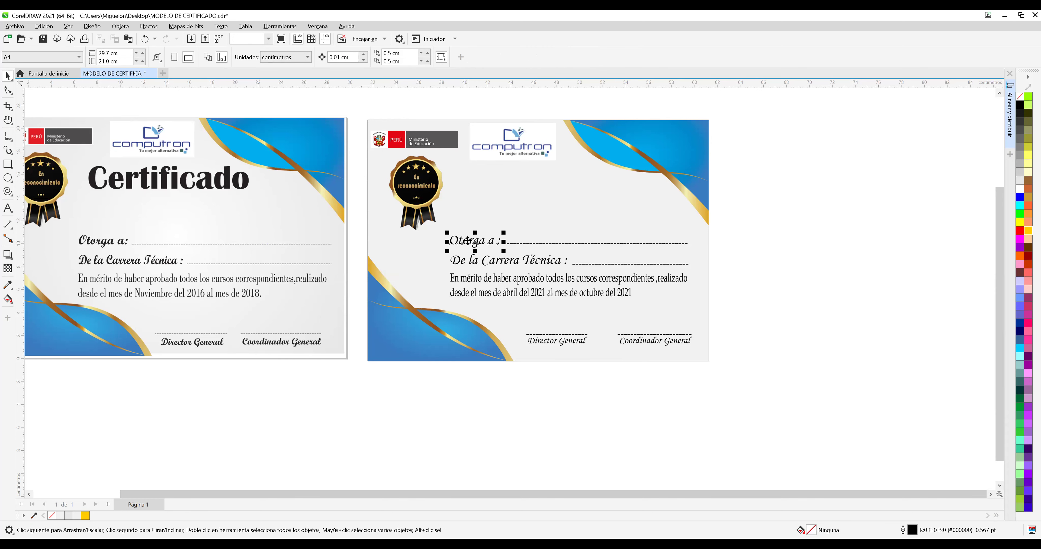
key(ctrl+shift+f)
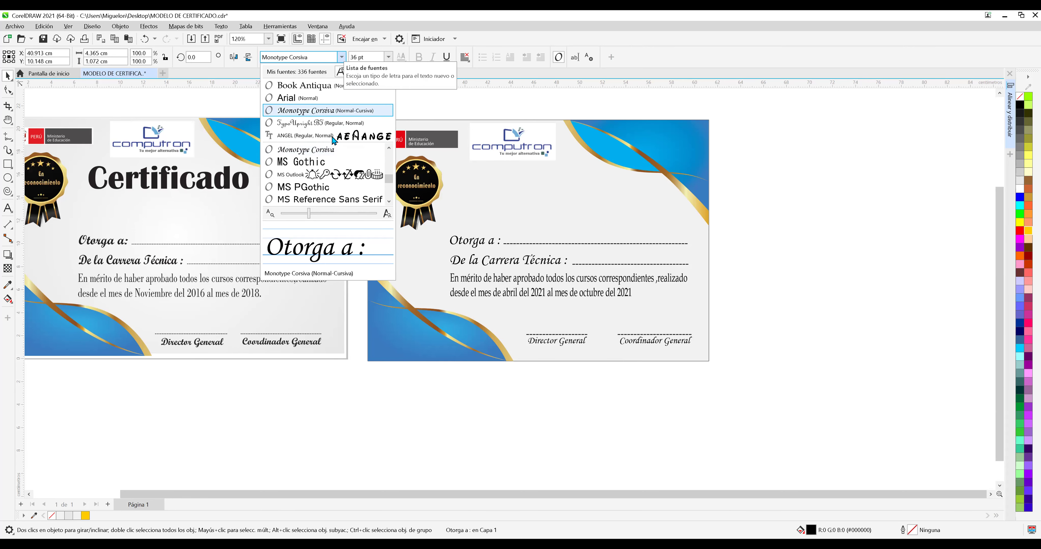
click(336, 107)
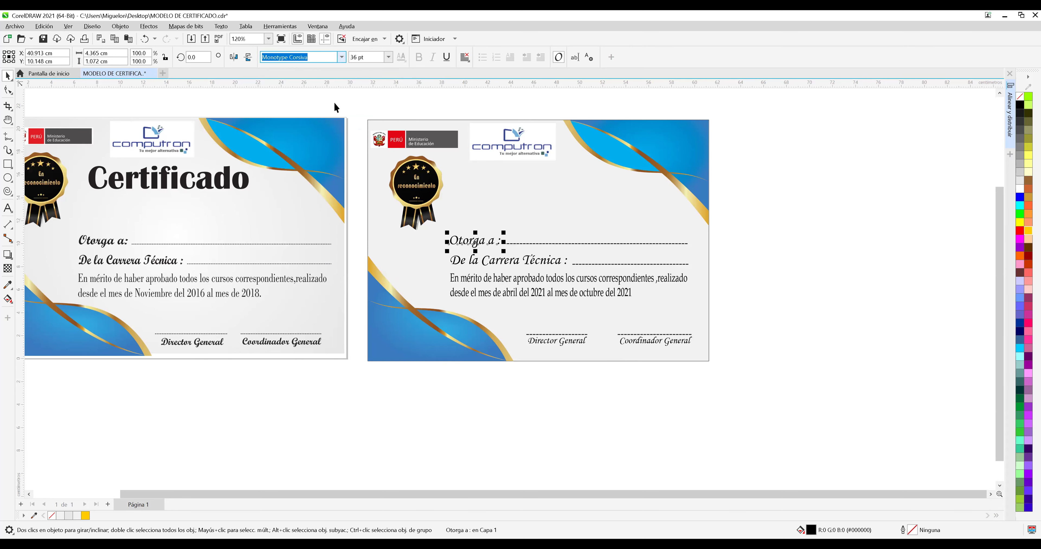
Preview the available fonts on the "Otorga a :" text, comparing each with the script lettering on the model certificate.
key(alt+Down)
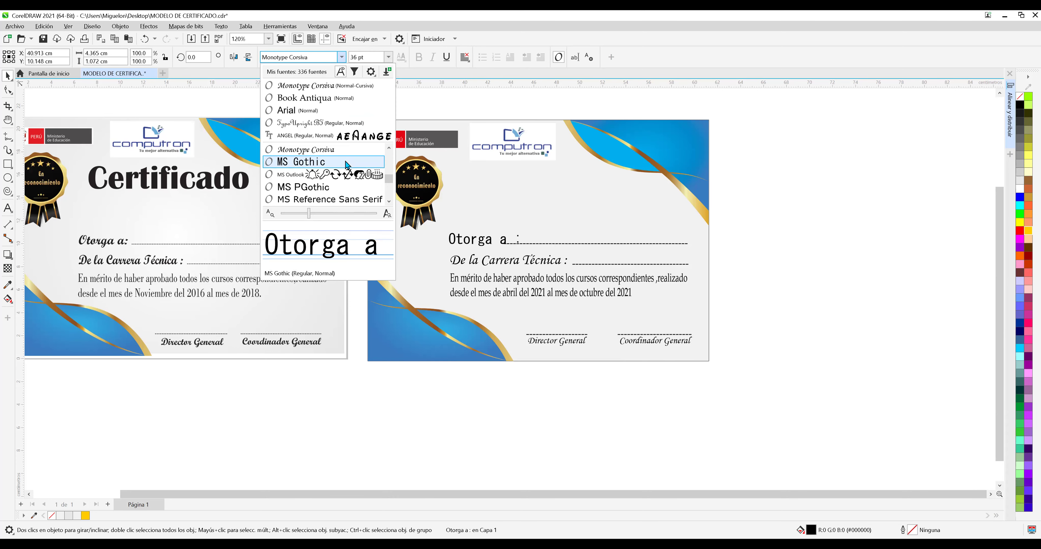
key(Down)
key(Down)
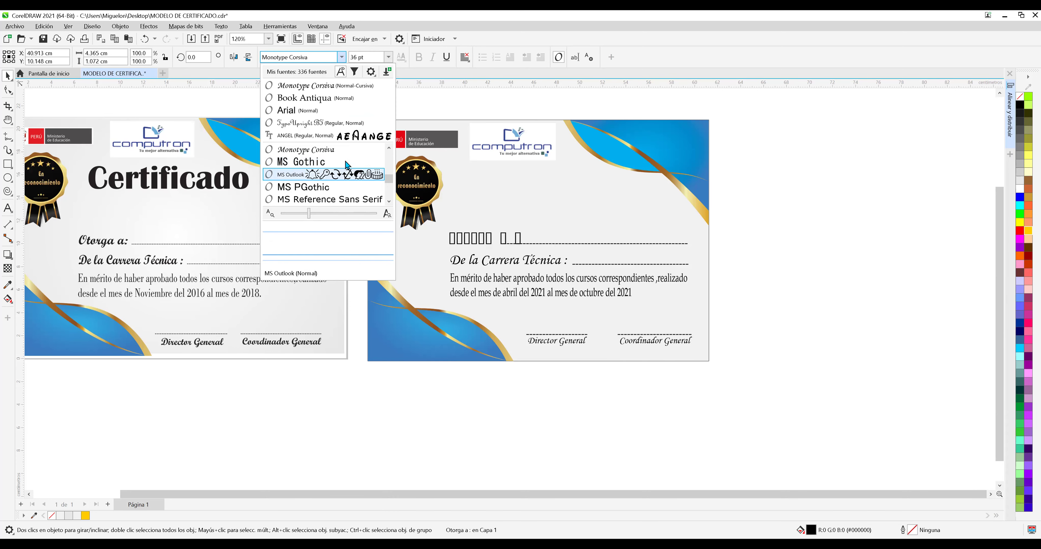
key(Up)
key(Up)
key(Up)
key(Up)
key(Up)
key(Up)
key(Up)
key(Up)
key(Up)
key(Up)
key(Up)
key(Up)
key(Up)
key(Up)
key(Up)
key(Up)
key(Up)
key(Up)
key(Up)
key(Up)
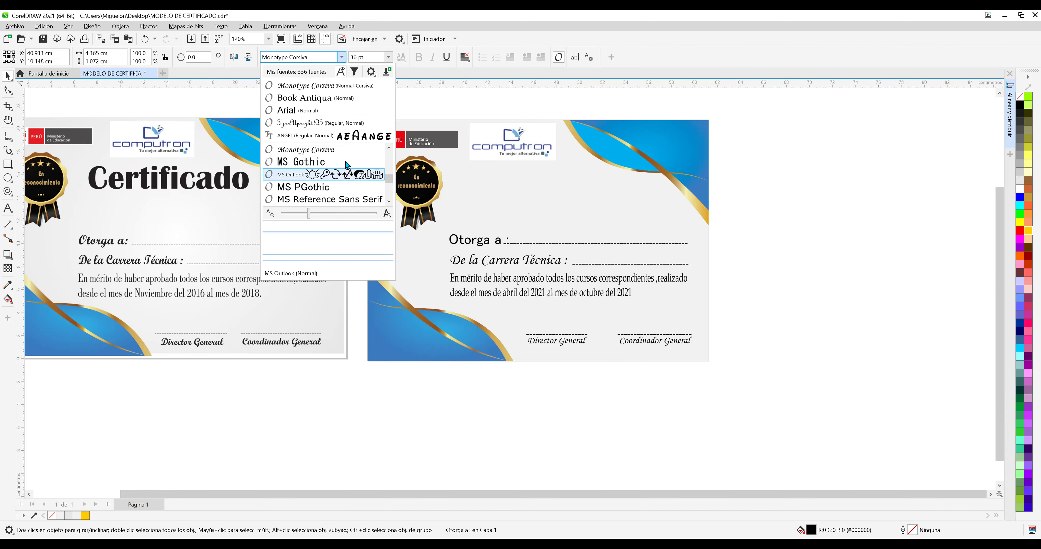
key(Up)
key(Up)
key(Up)
key(Up)
key(Up)
key(Up)
key(Up)
key(Up)
key(Up)
key(Up)
key(Up)
key(Up)
key(Up)
key(Up)
key(Up)
key(Up)
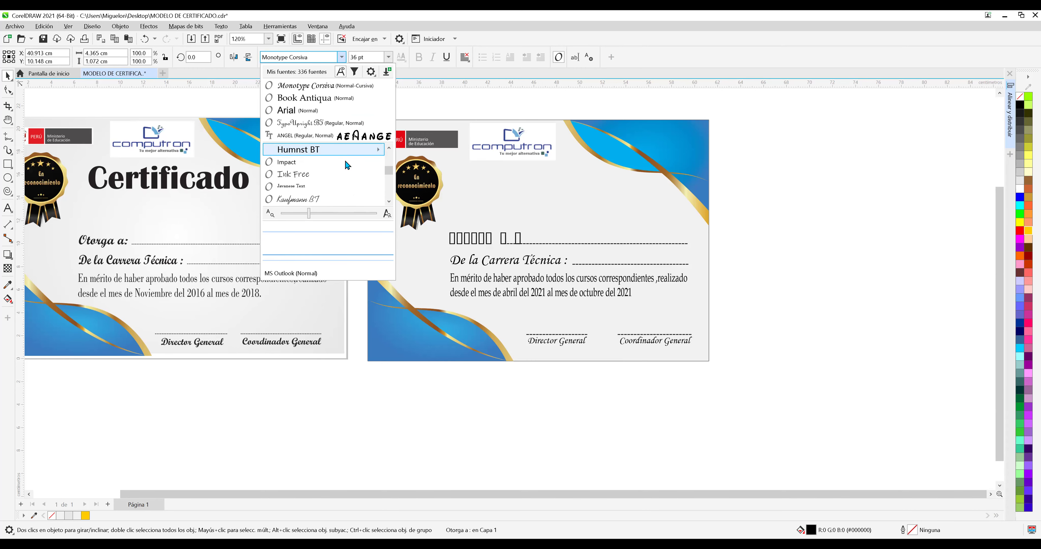
key(Up)
key(Up)
key(Up)
key(Up)
key(Up)
key(Up)
key(Up)
key(Up)
key(Up)
key(Up)
key(Up)
key(Up)
key(Up)
key(Up)
key(Up)
key(Up)
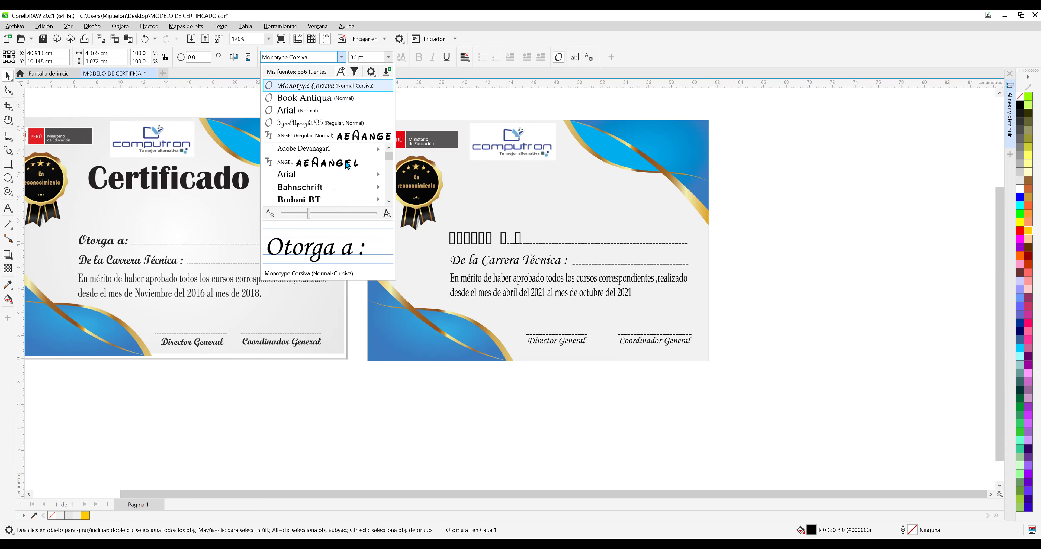
key(Down)
key(Down)
key(Down)
key(Down)
key(Down)
key(Down)
key(Down)
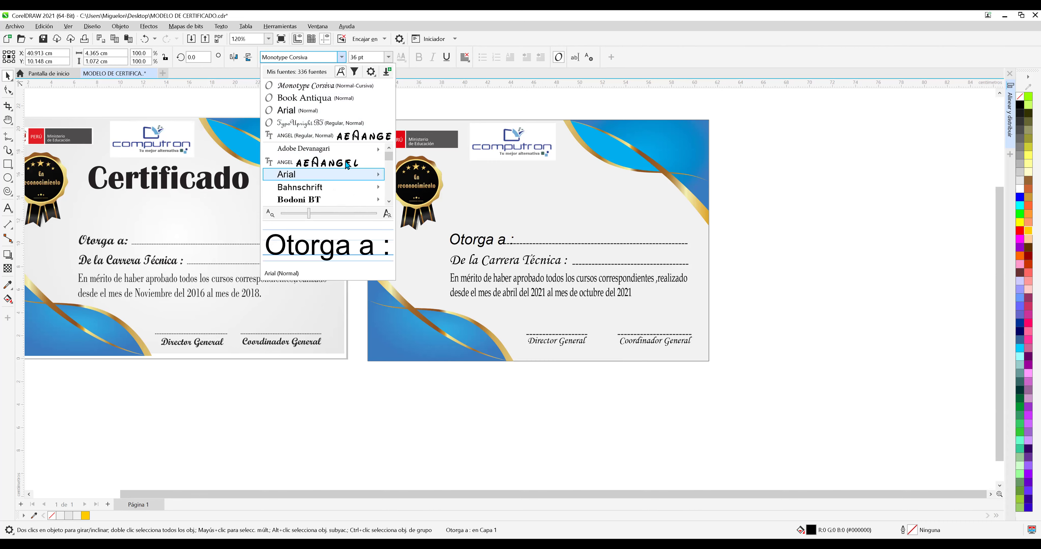
key(Down)
key(Down)
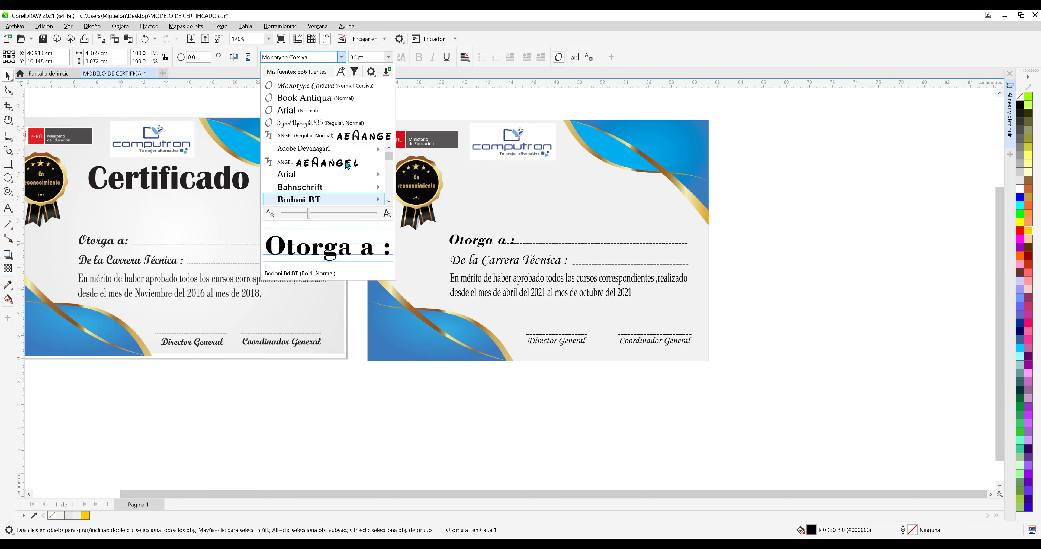
key(Down)
key(Down)
key(Down)
key(Down)
key(Down)
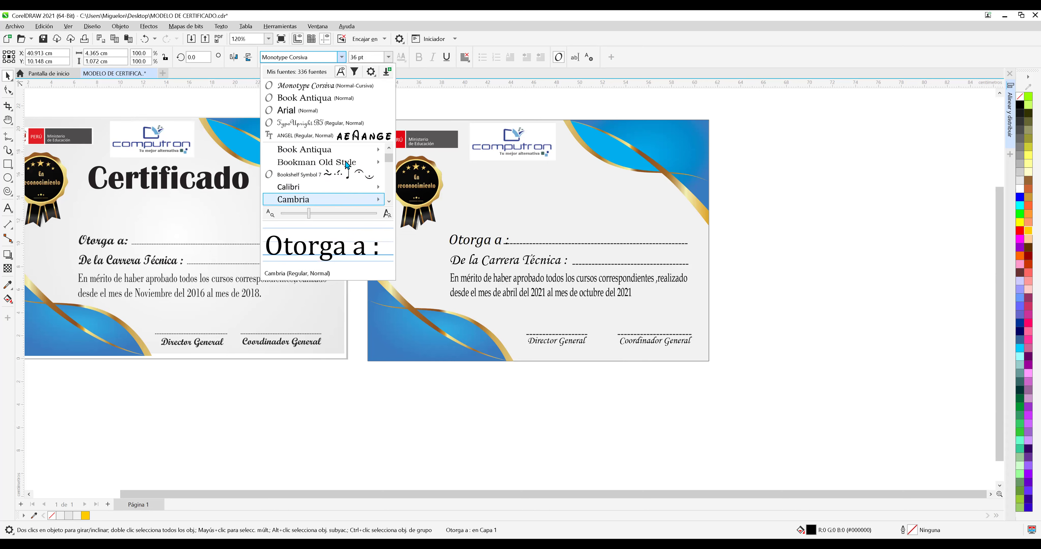
key(Down)
key(Down)
key(Down)
key(Down)
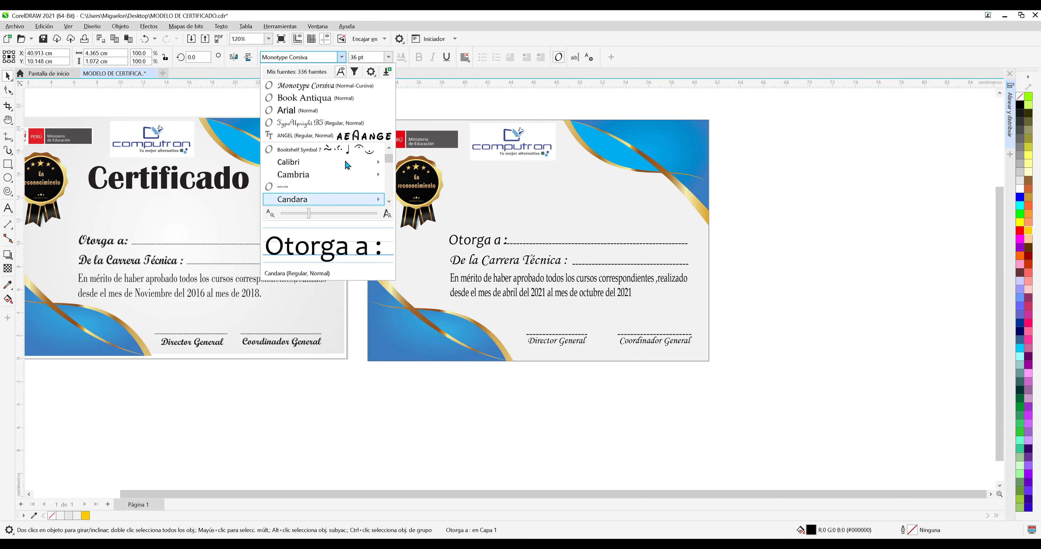
key(Down)
key(Down)
key(Down)
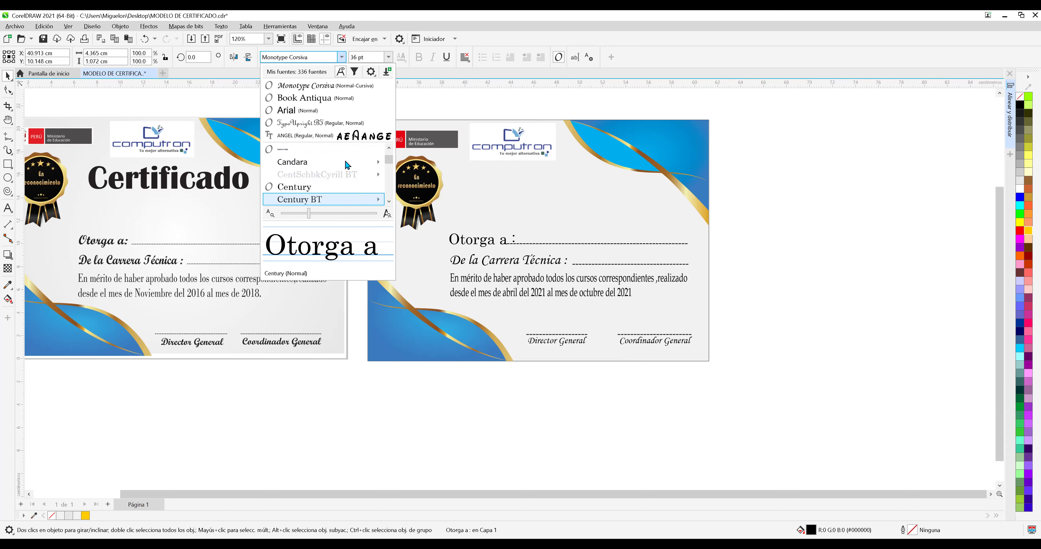
key(Down)
key(Down)
key(Down)
key(Down)
key(Down)
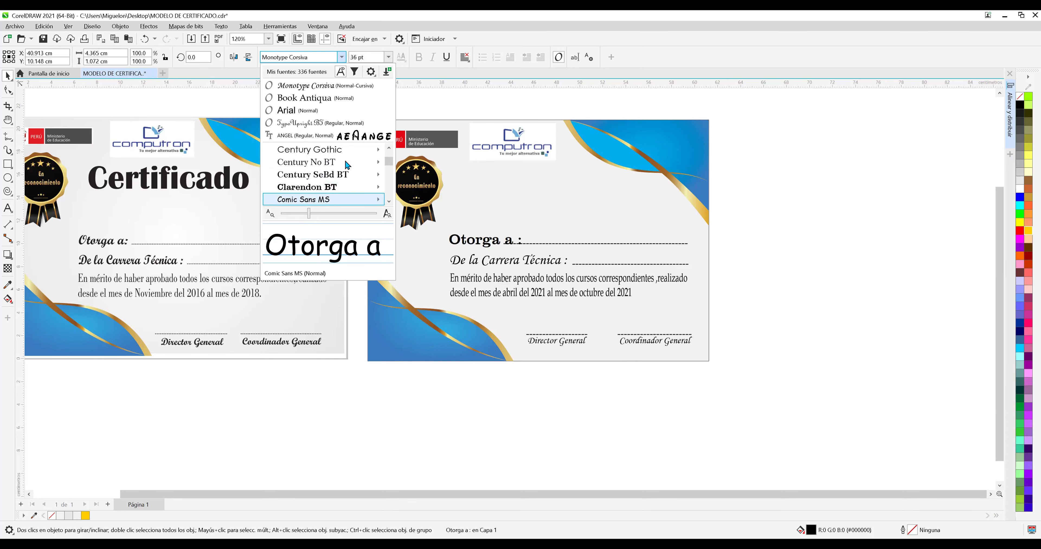
key(Down)
key(Down)
key(Down)
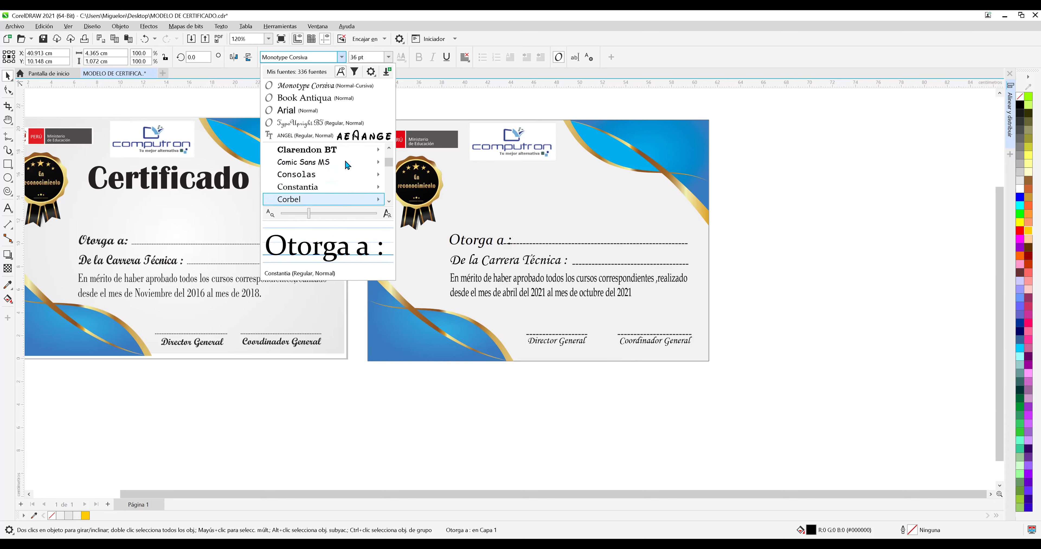
key(Down)
key(Down)
key(Down)
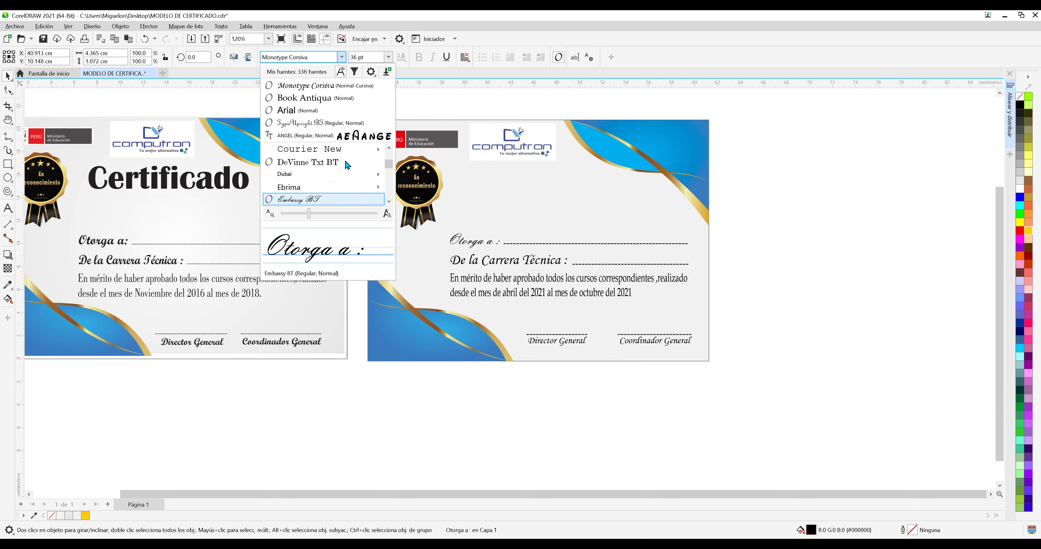
key(Down)
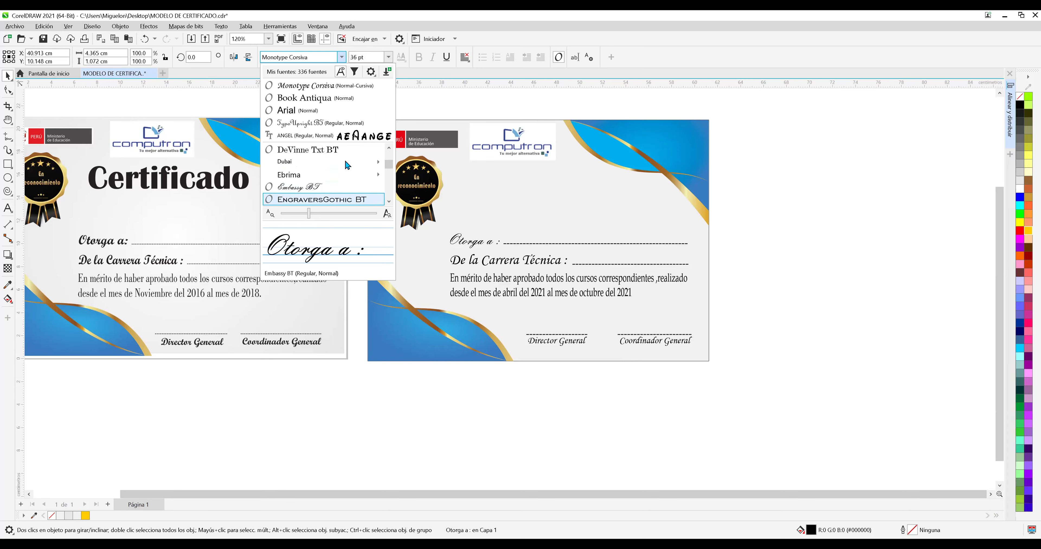
key(Down)
key(Down)
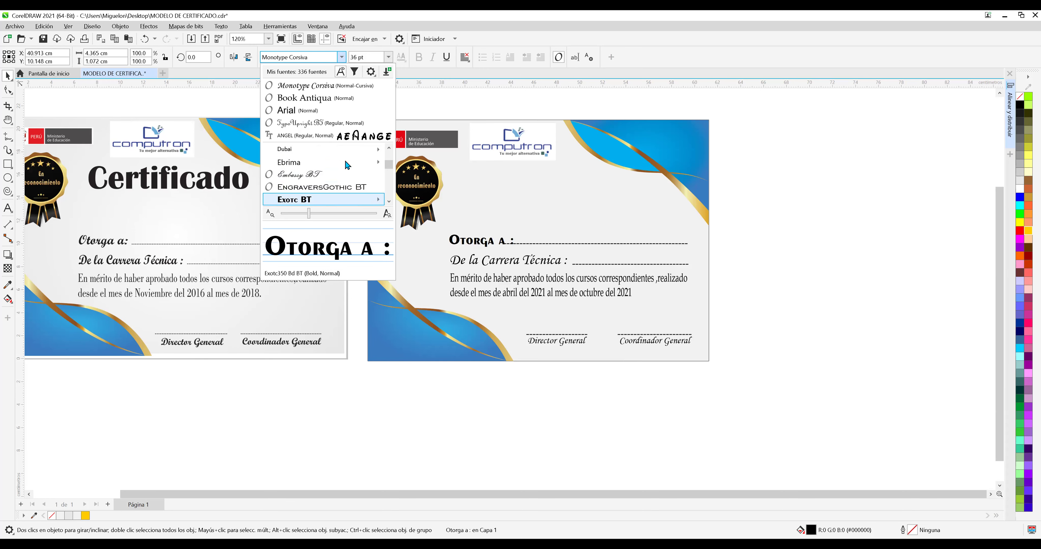
key(Down)
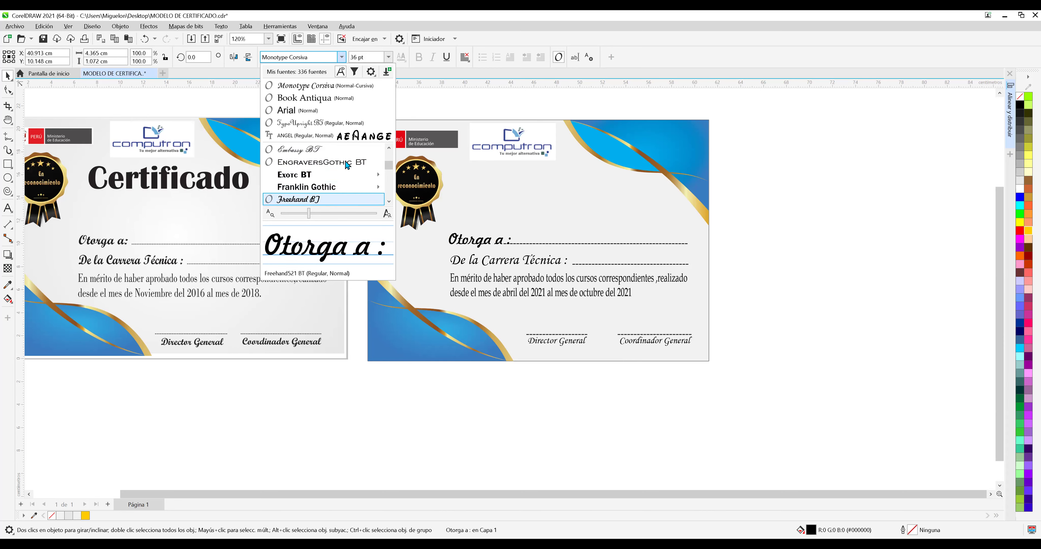
key(Down)
key(Down)
key(Down)
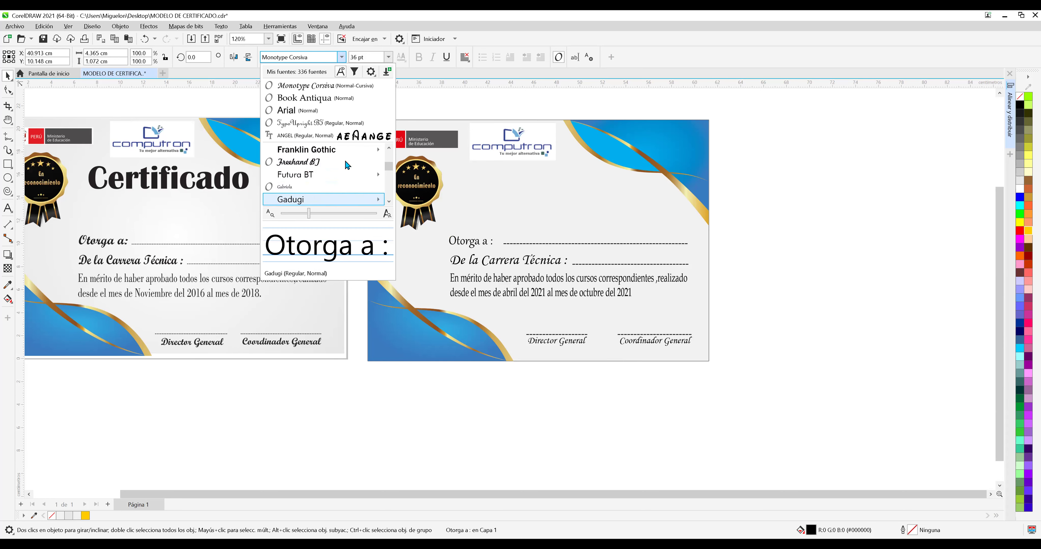
key(Down)
key(Down)
key(Down)
key(Down)
key(Down)
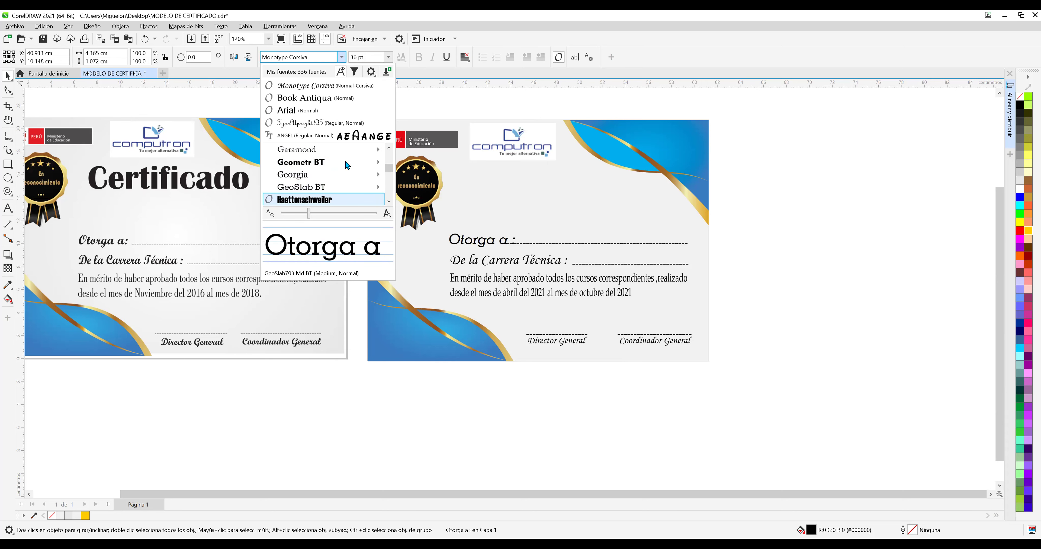
key(Down)
key(Down)
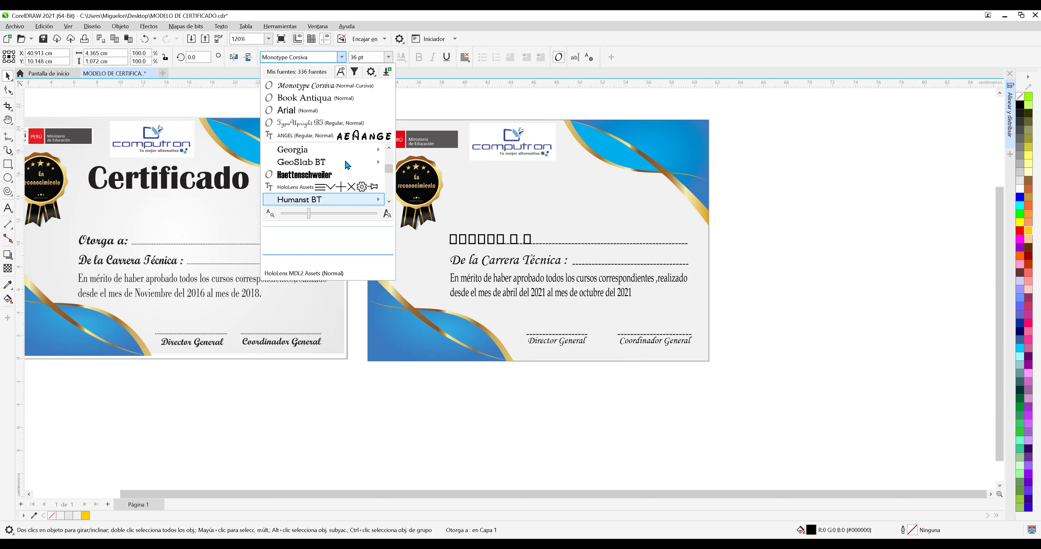
key(Down)
key(Down)
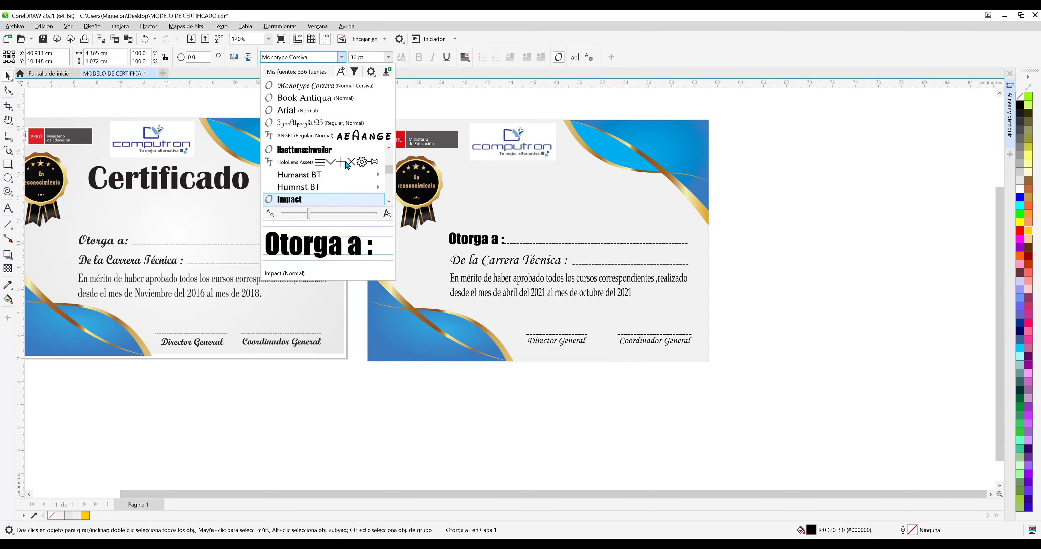
key(Down)
key(Down)
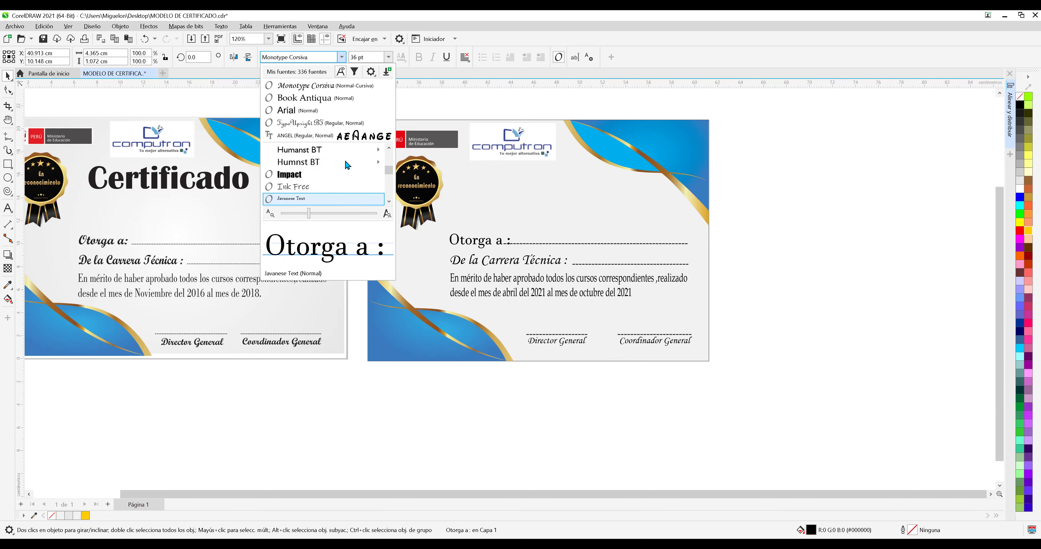
key(Down)
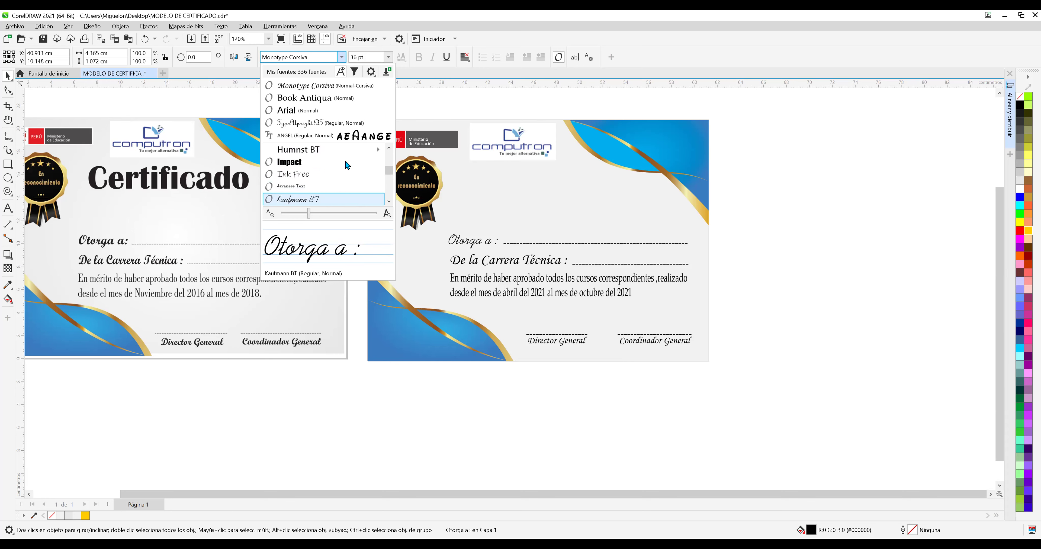
key(Down)
key(Down)
key(Down)
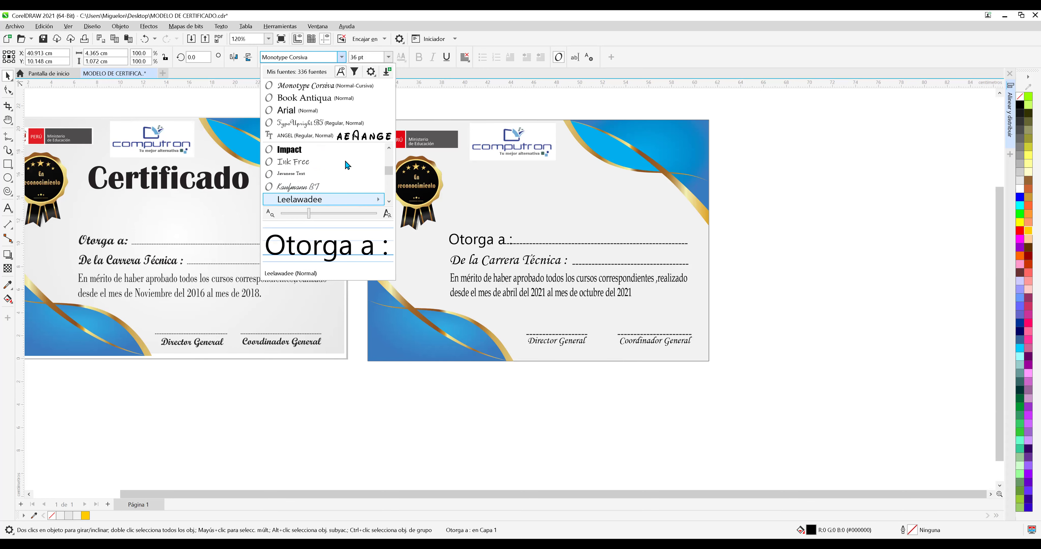
key(Down)
key(Down)
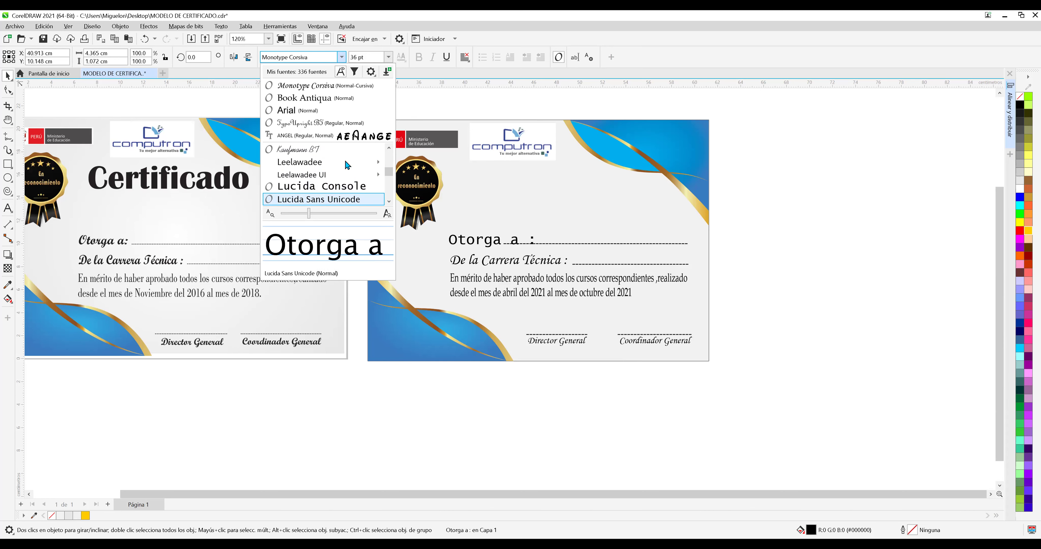
key(Down)
key(Down)
key(Down)
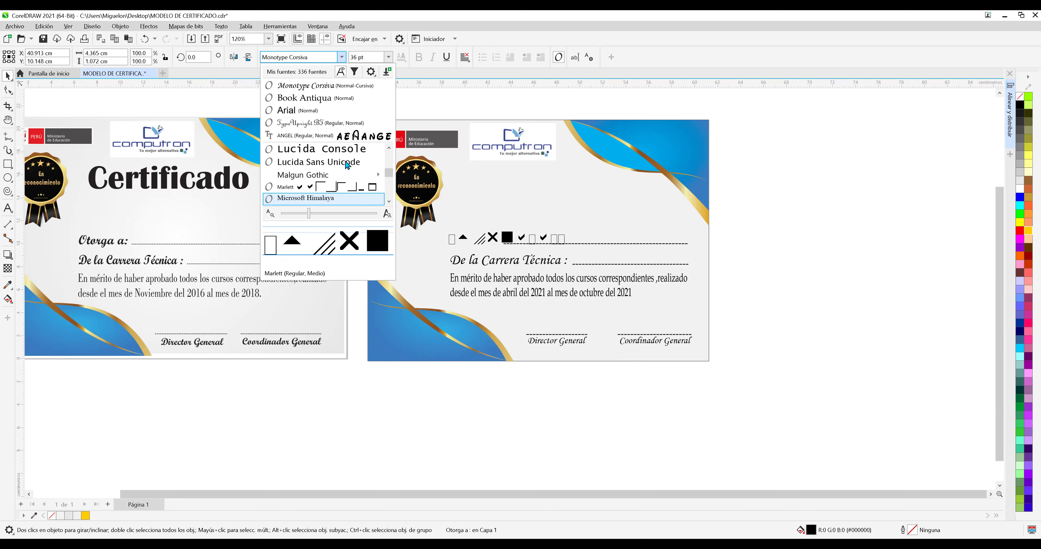
key(Down)
key(Down)
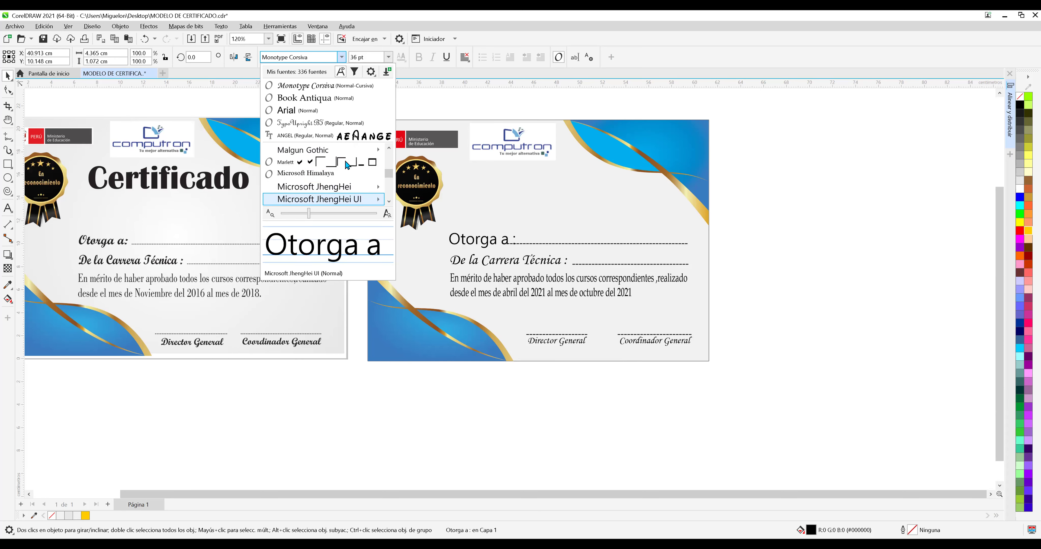
key(Down)
key(Down)
key(Down)
key(Down)
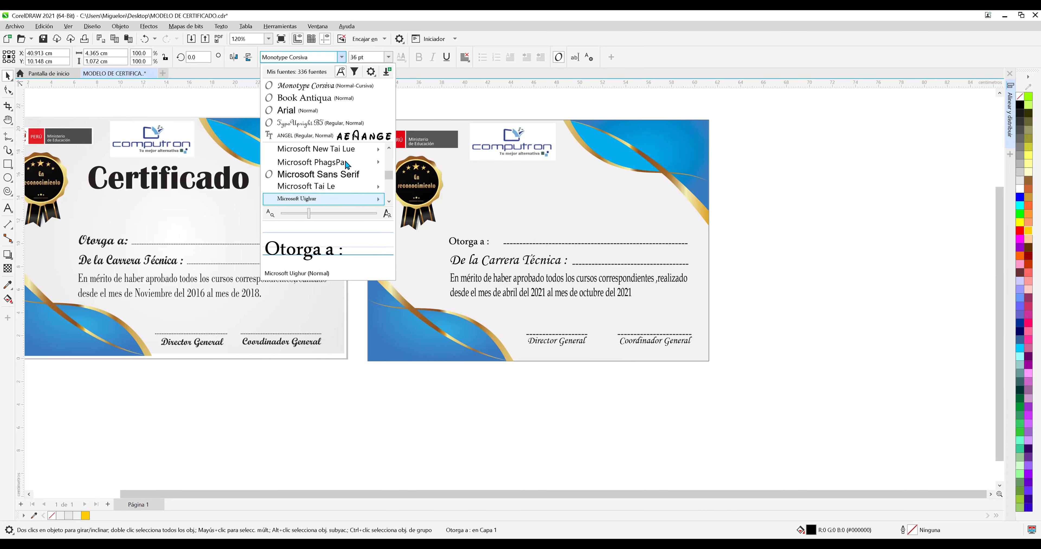
key(Down)
key(Down)
key(Down)
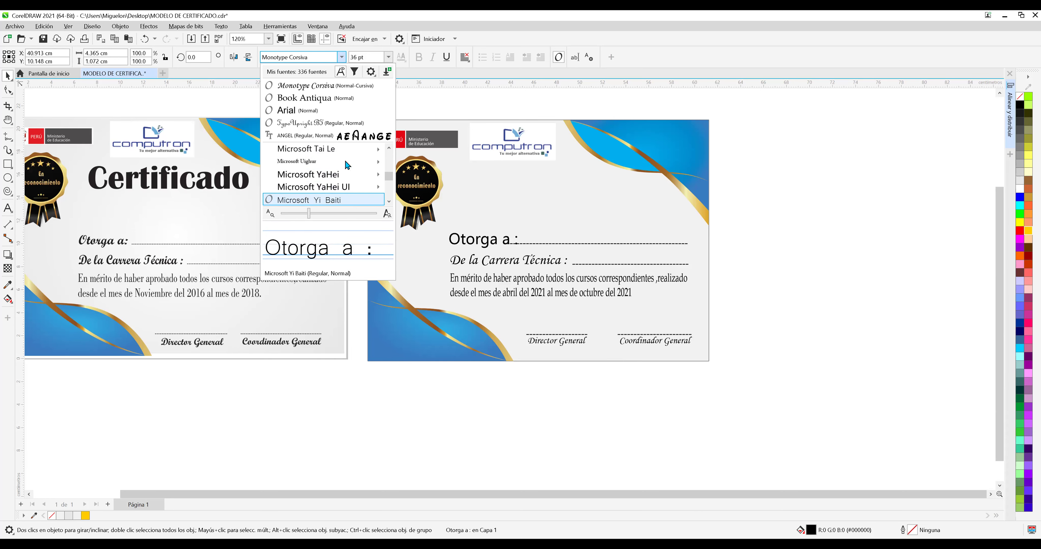
key(Down)
key(Down)
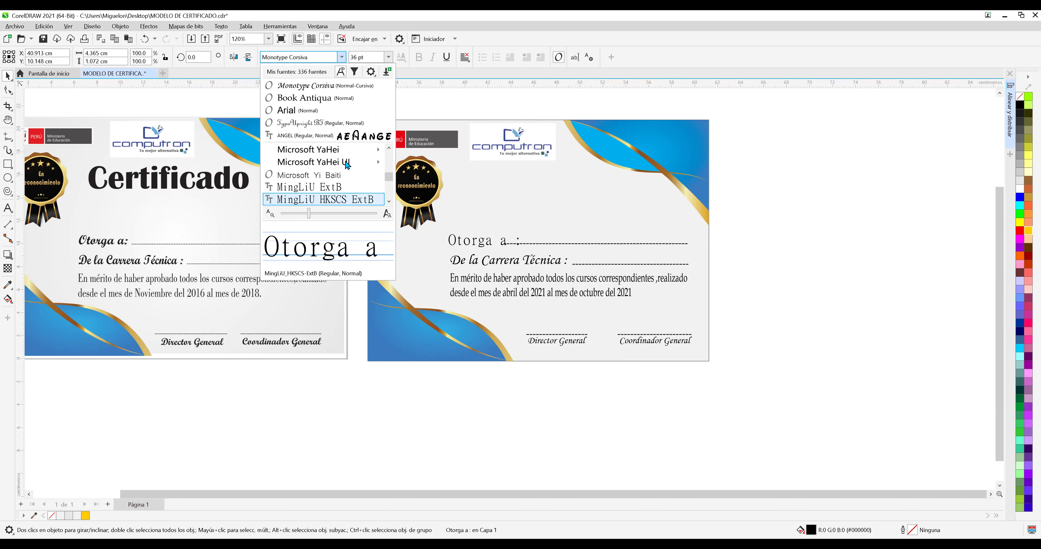
key(Down)
key(Down)
key(Down)
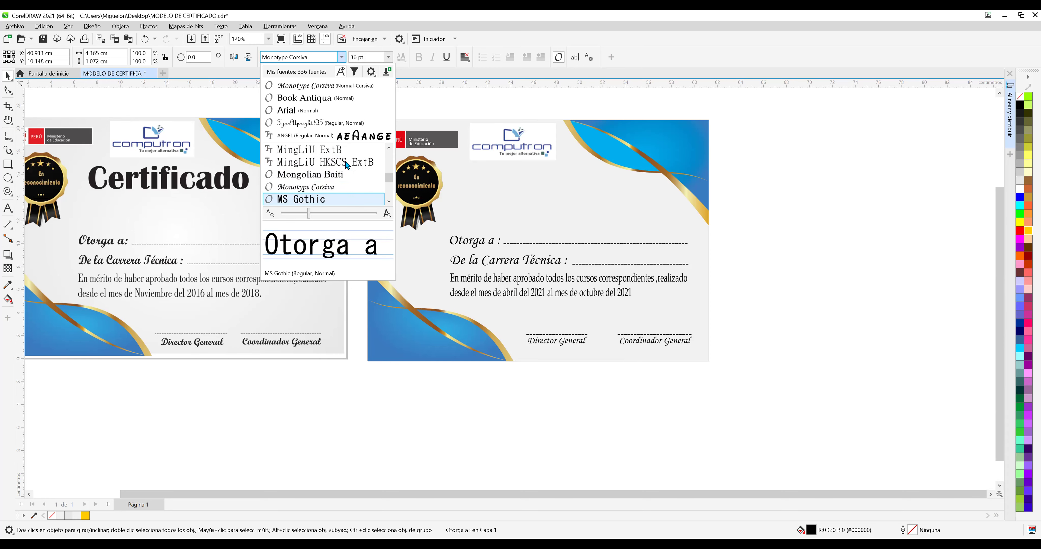
key(Down)
key(Down)
key(Down)
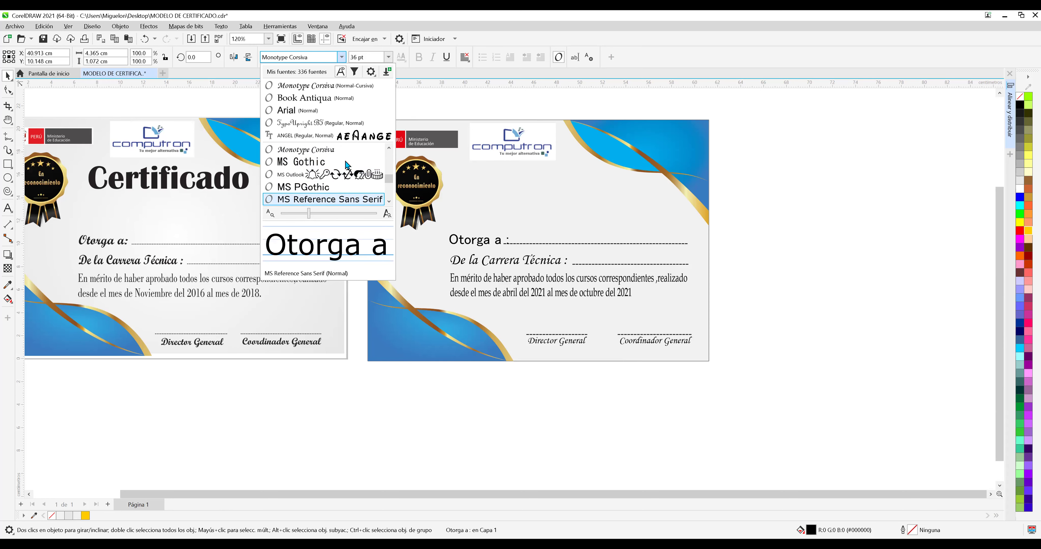
key(Down)
key(Down)
key(Down)
key(Down)
key(Down)
key(Down)
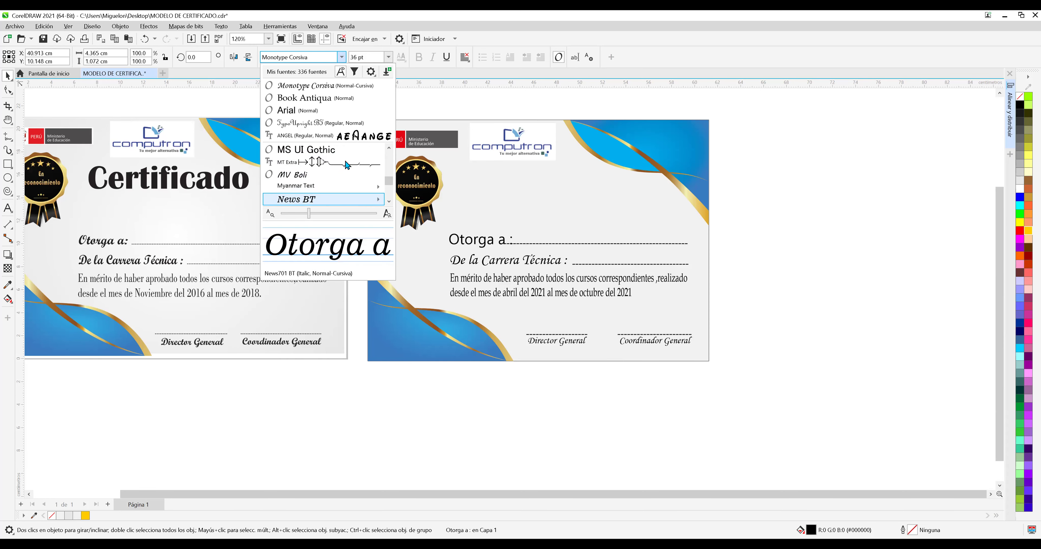
Preview the rest of the font list on the "Otorga a :" text, looking for a script like the model's.
key(Down)
key(Down)
key(Down)
key(Down)
key(Down)
key(Down)
key(Down)
key(Down)
key(Down)
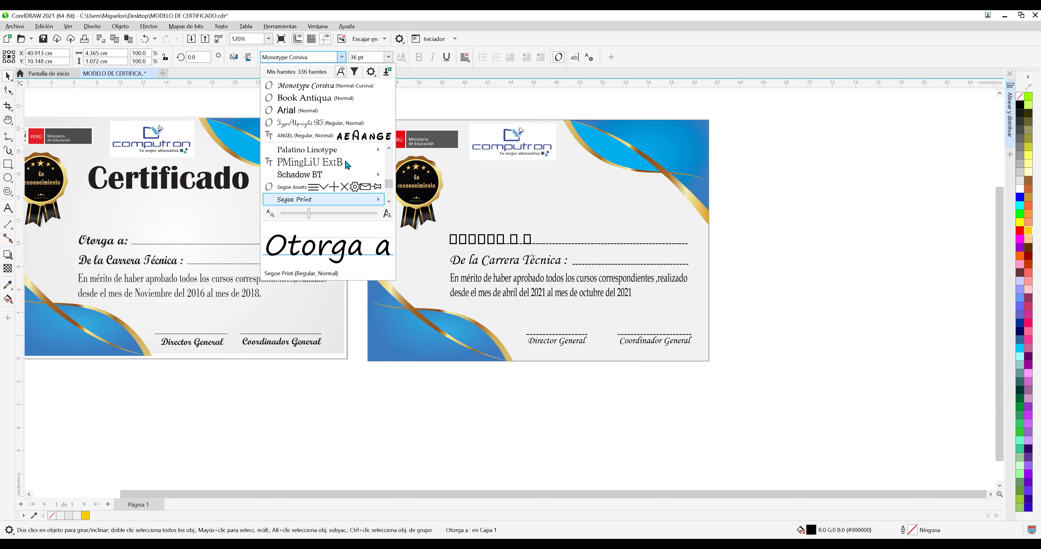
key(Down)
key(Down)
key(Down)
key(Down)
key(Down)
key(Down)
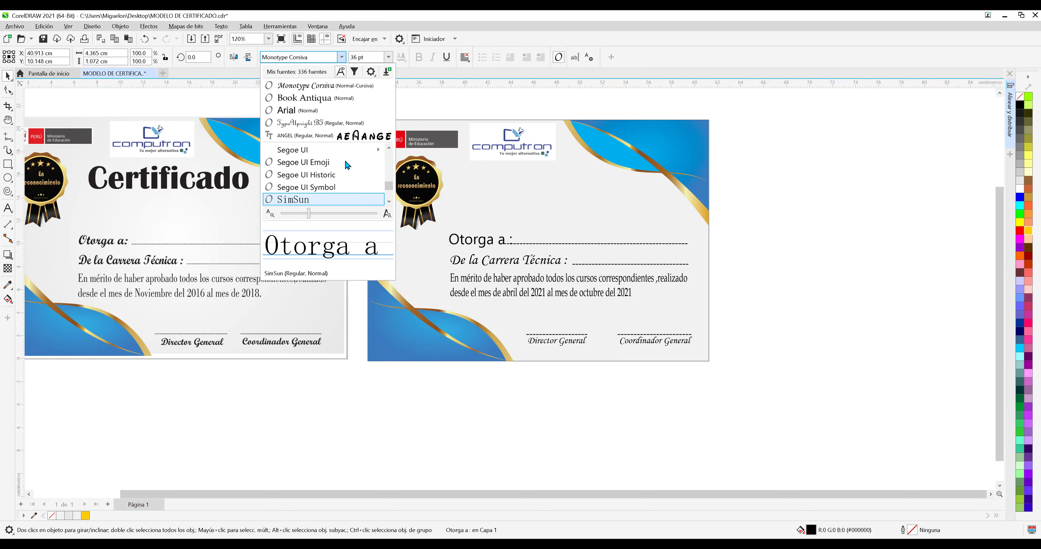
key(Down)
key(Down)
key(Down)
key(Down)
key(Down)
key(Down)
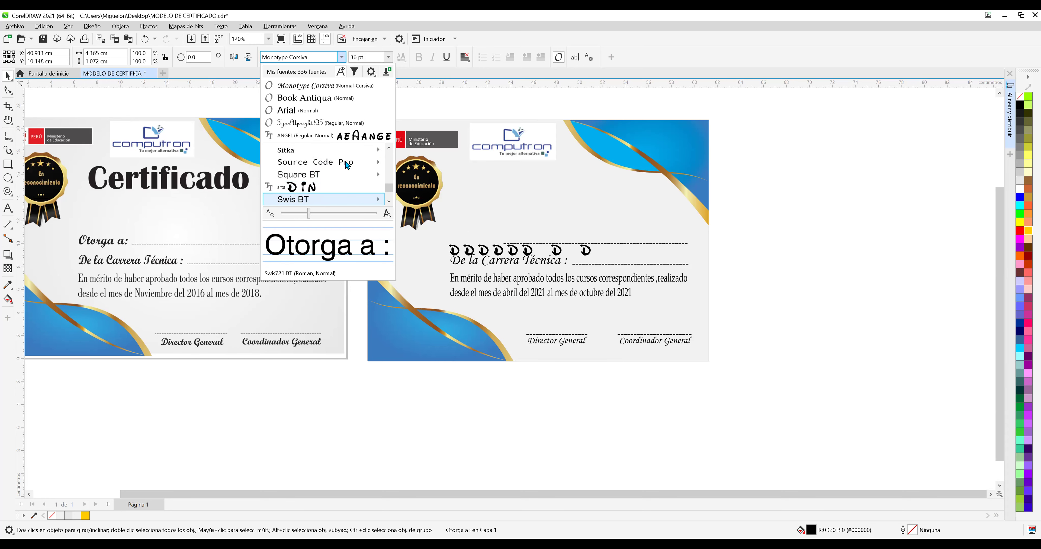
key(Down)
key(Down)
key(Down)
key(Down)
key(Down)
key(Down)
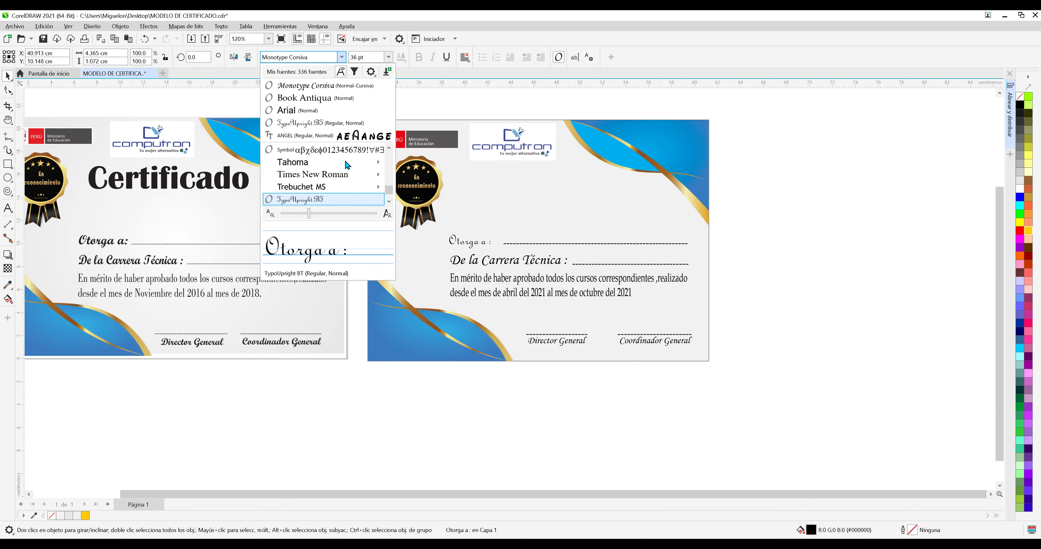
key(Down)
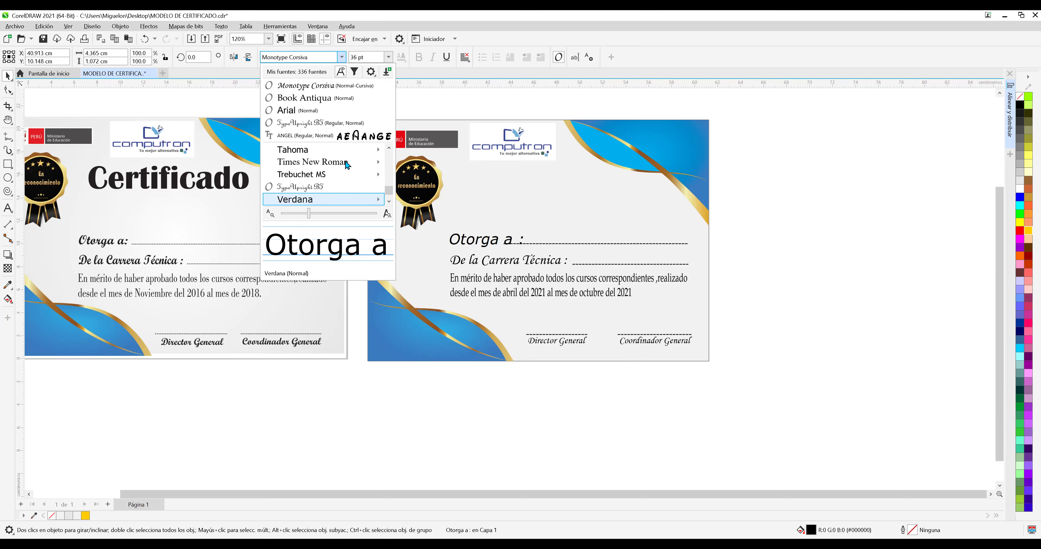
key(Down)
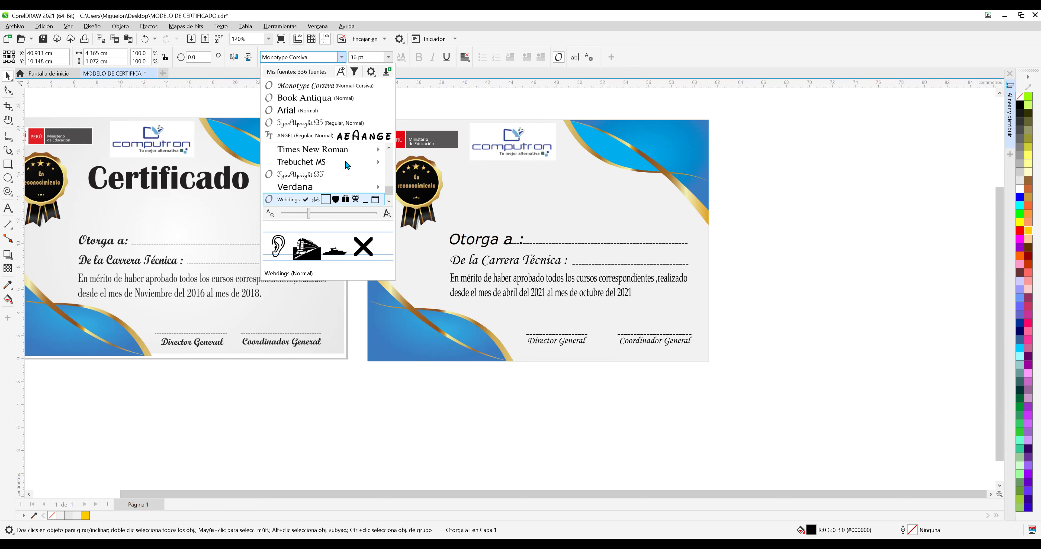
key(Down)
key(Down)
key(Down)
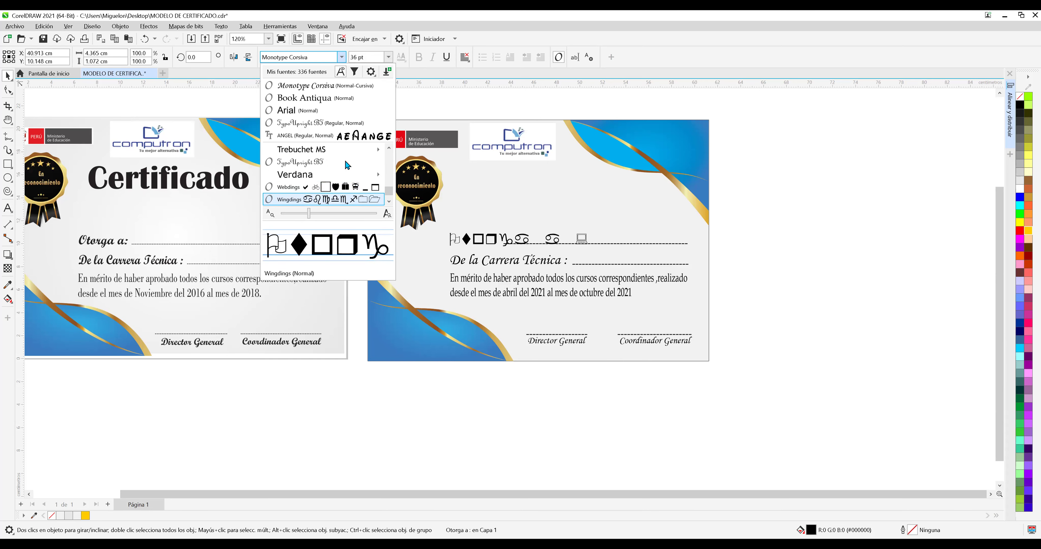
key(Down)
key(Down)
key(Down)
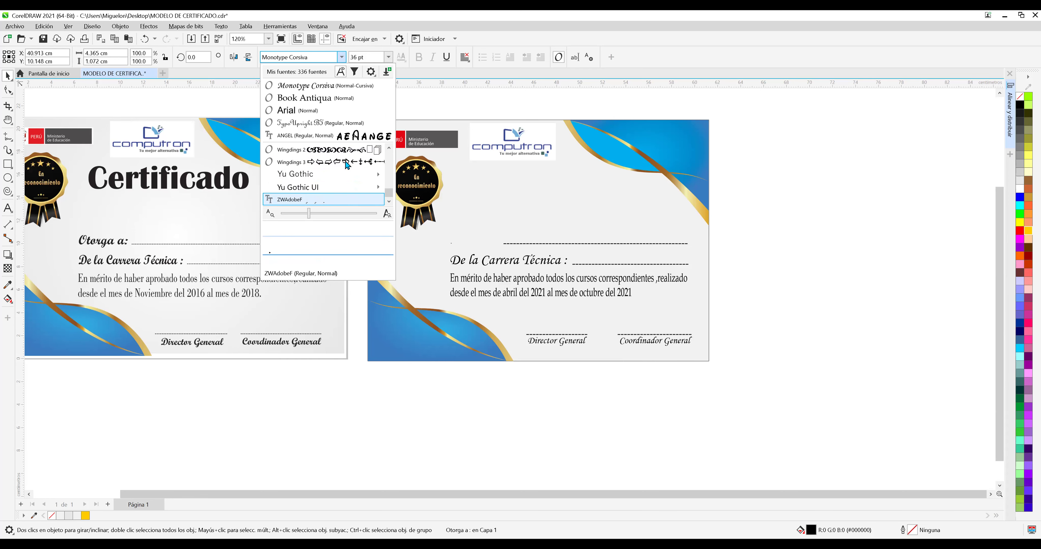
Set the font of the "Otorga a :" text on the recreated certificate to TypoUpright BT.
key(Up)
key(Up)
key(Up)
key(Up)
key(Up)
key(Up)
key(Up)
key(Up)
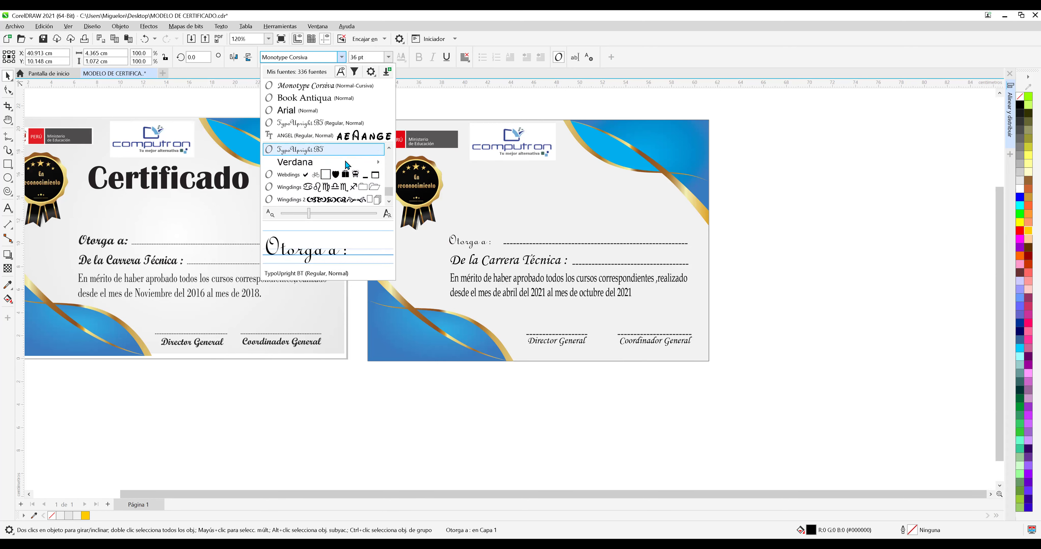
key(Return)
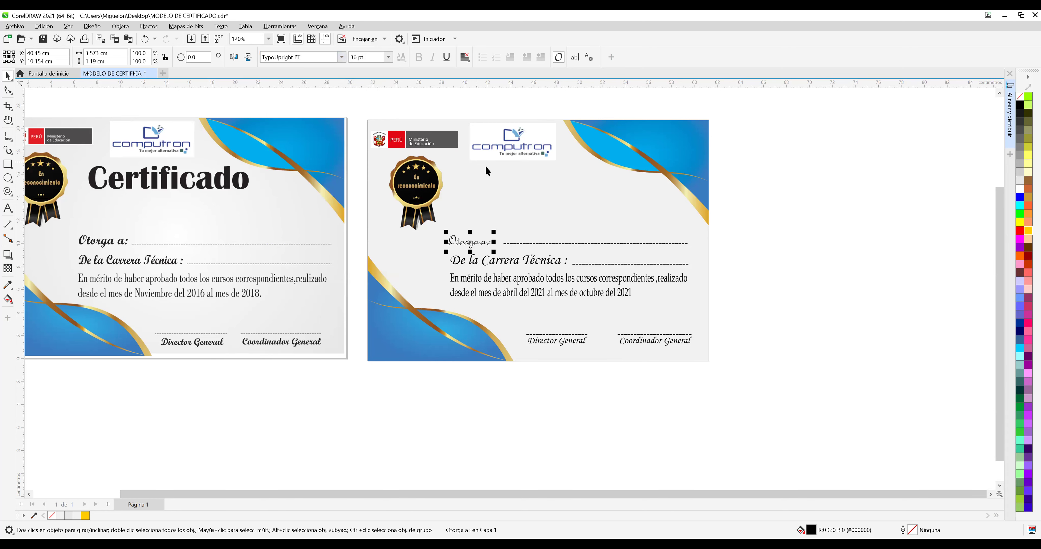
Set the font of the "De la Carrera Técnica :" text to TypoUpright BT and save the document.
click(510, 260)
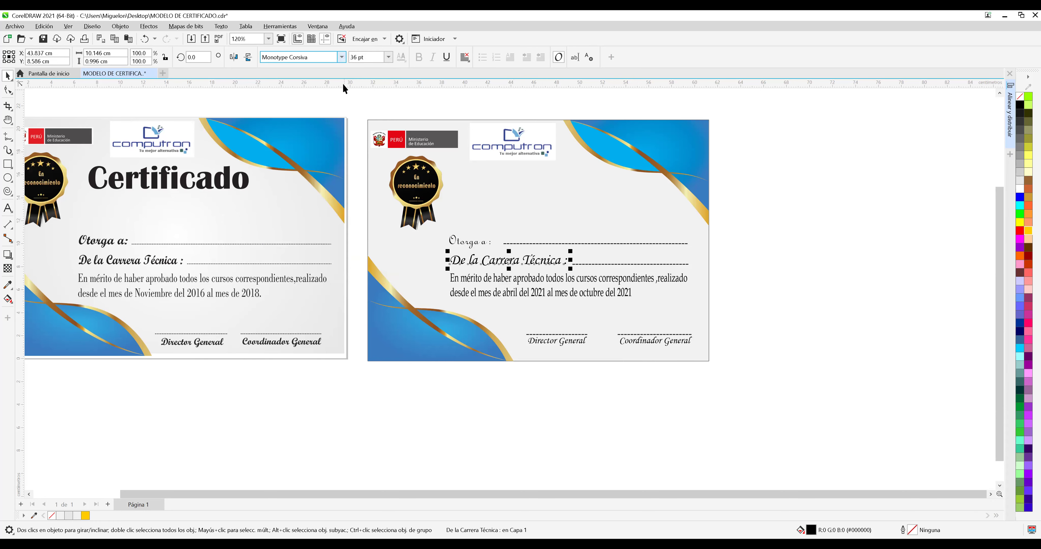
key(ctrl+shift+f)
text(Verdana)
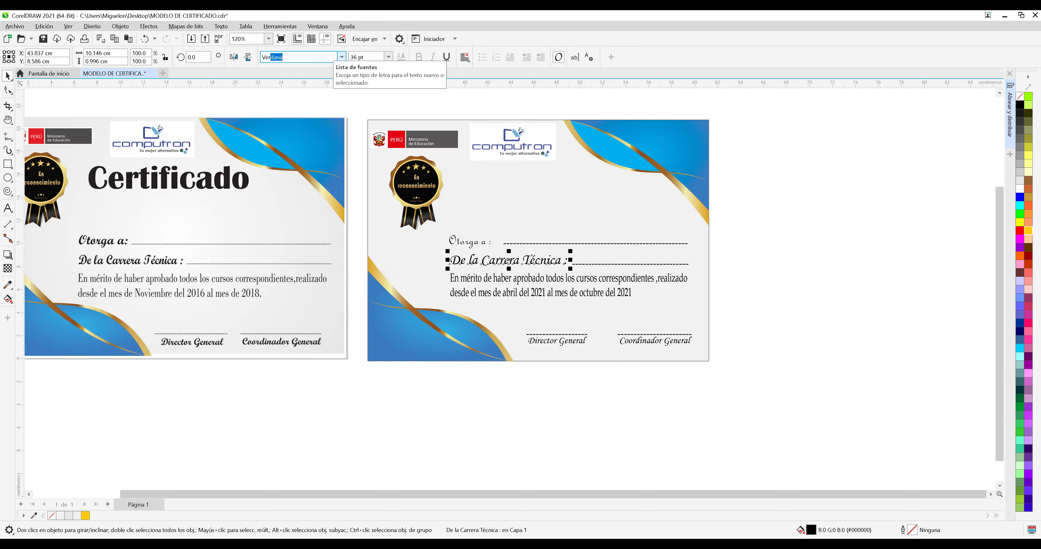
key(Return)
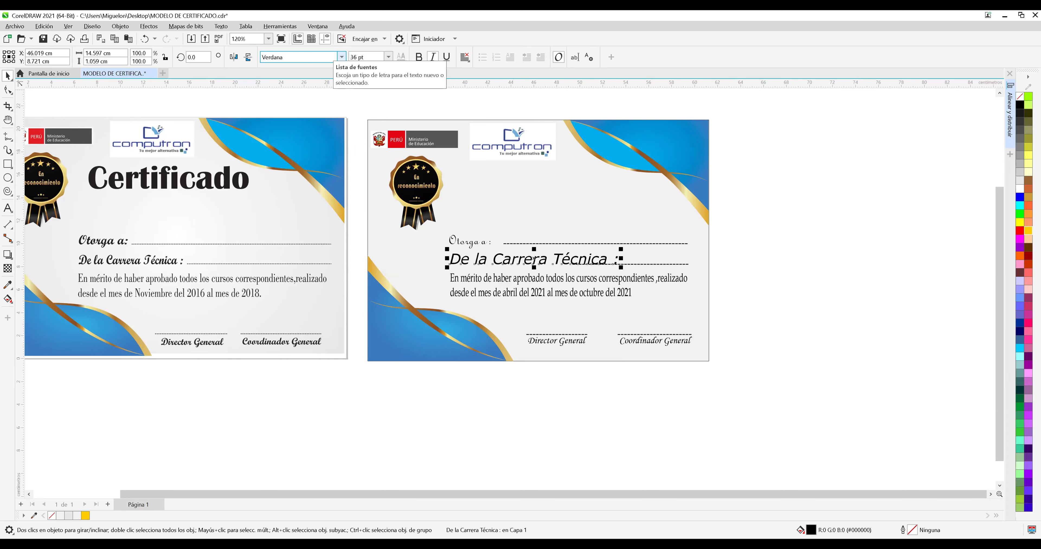
key(alt+Down)
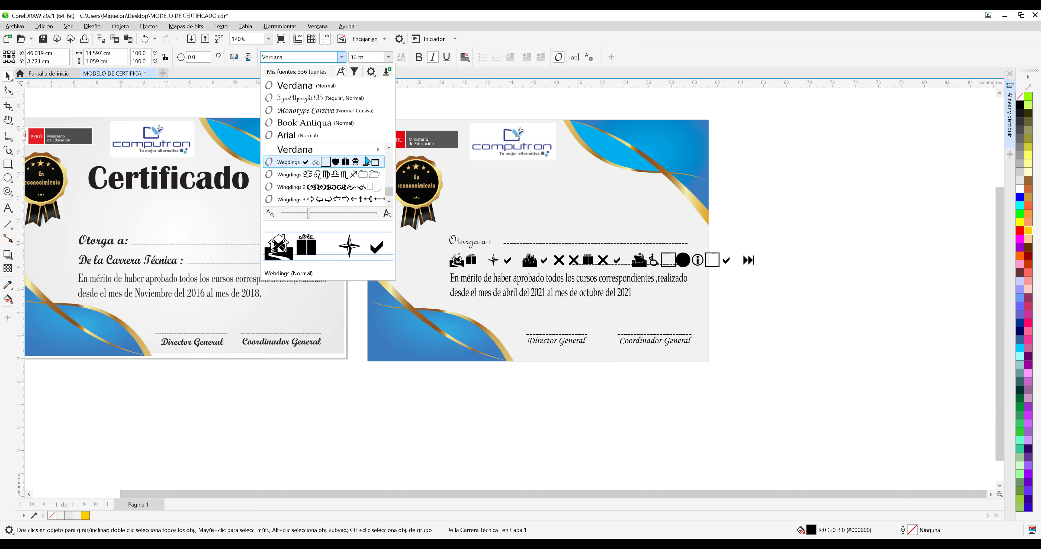
key(Up)
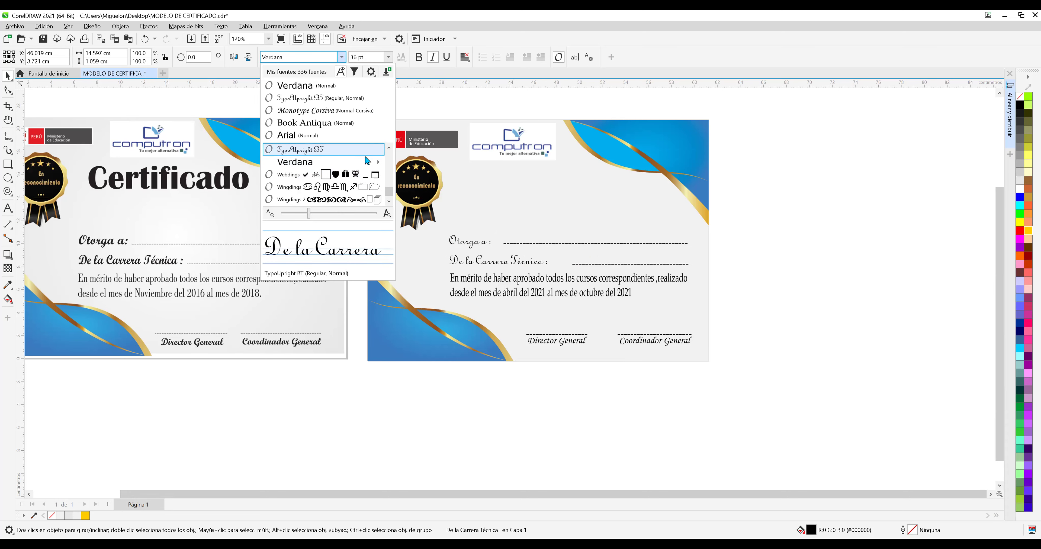
click(366, 156)
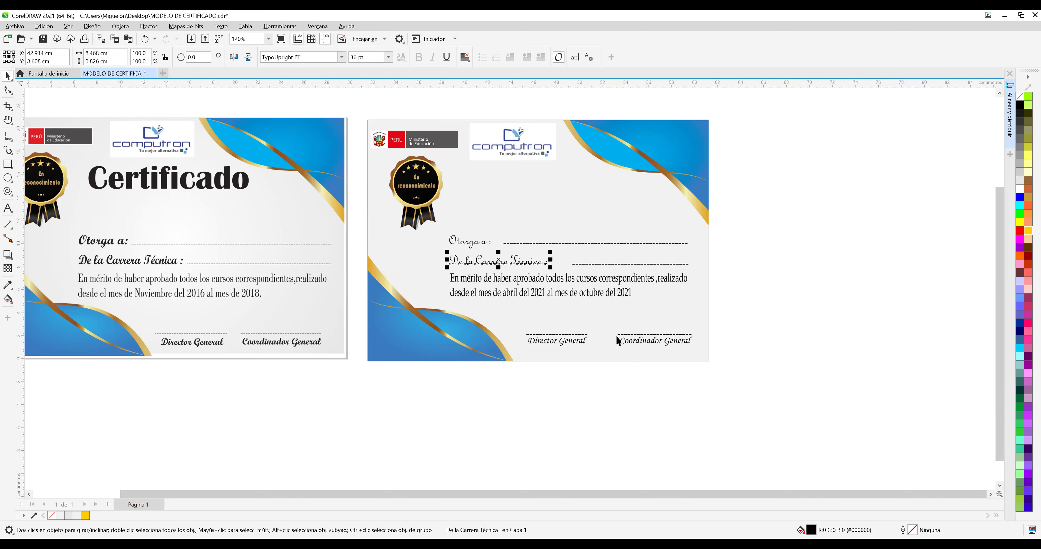
click(869, 277)
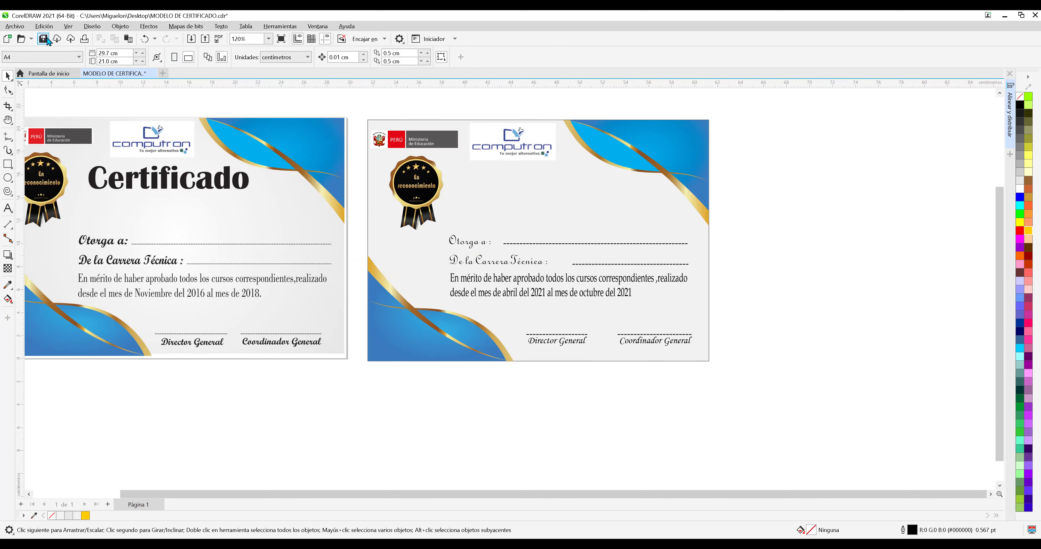
key(ctrl+s)
Thicken the "Otorga a :" lettering on the recreated certificate with a black 1.5 pt character outline.
scroll(491, 260, up, 1)
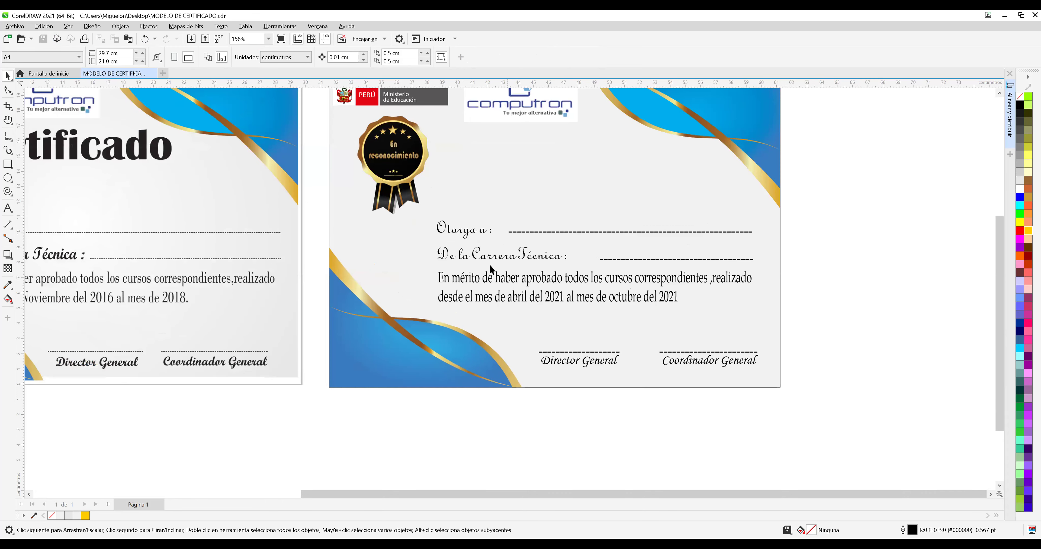
scroll(480, 257, down, 1)
click(470, 238)
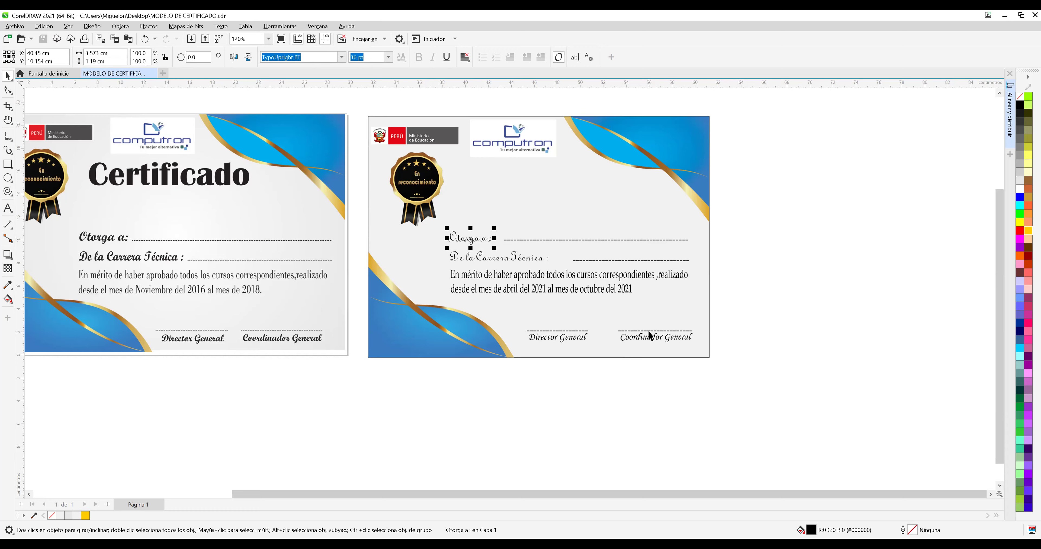
key(ctrl+t)
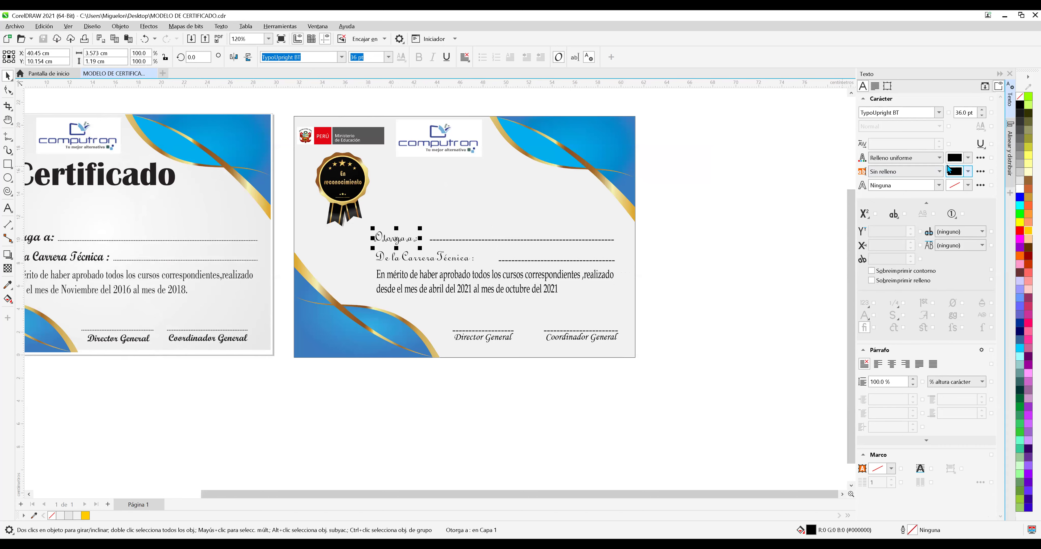
click(939, 186)
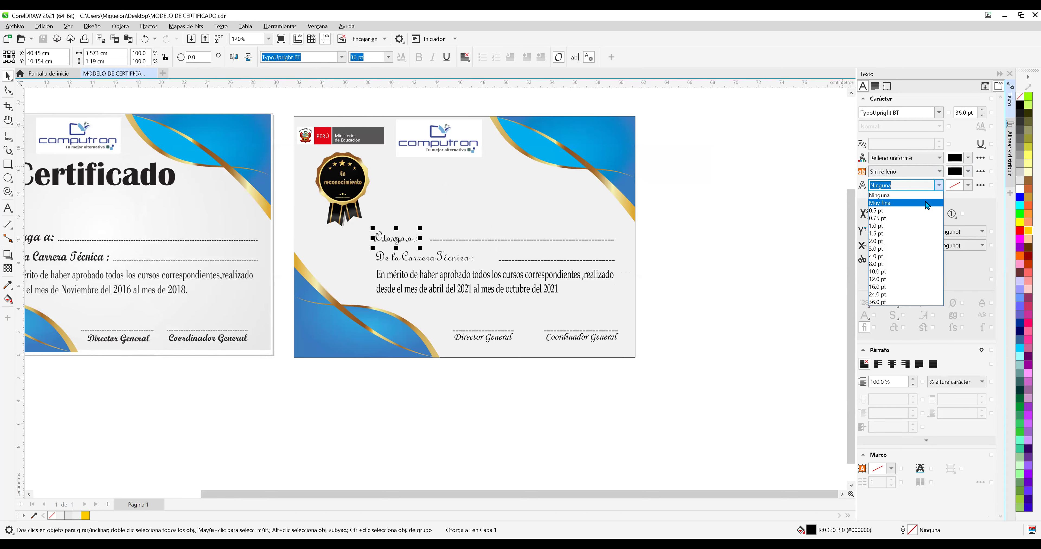
click(918, 226)
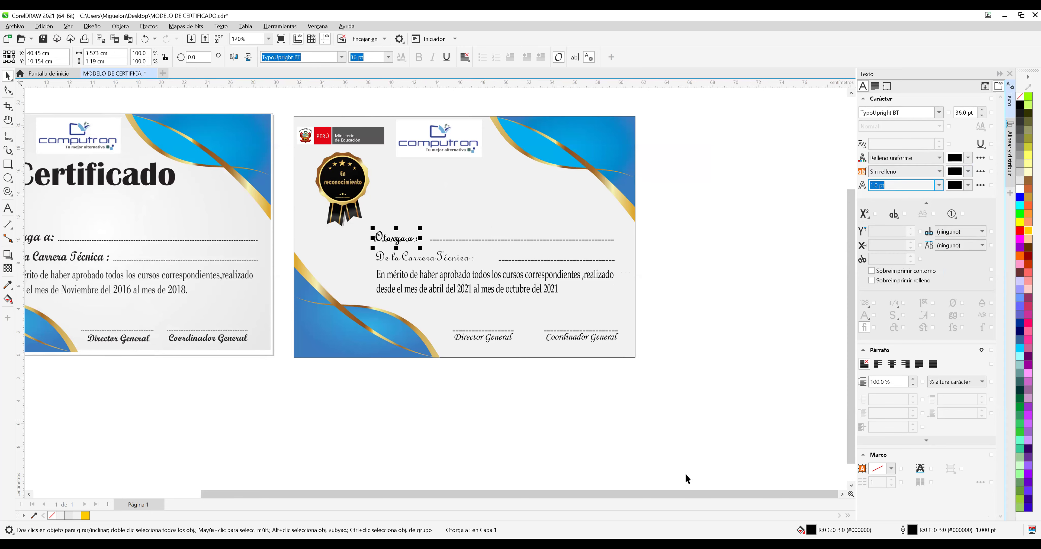
drag(690, 498, 685, 498)
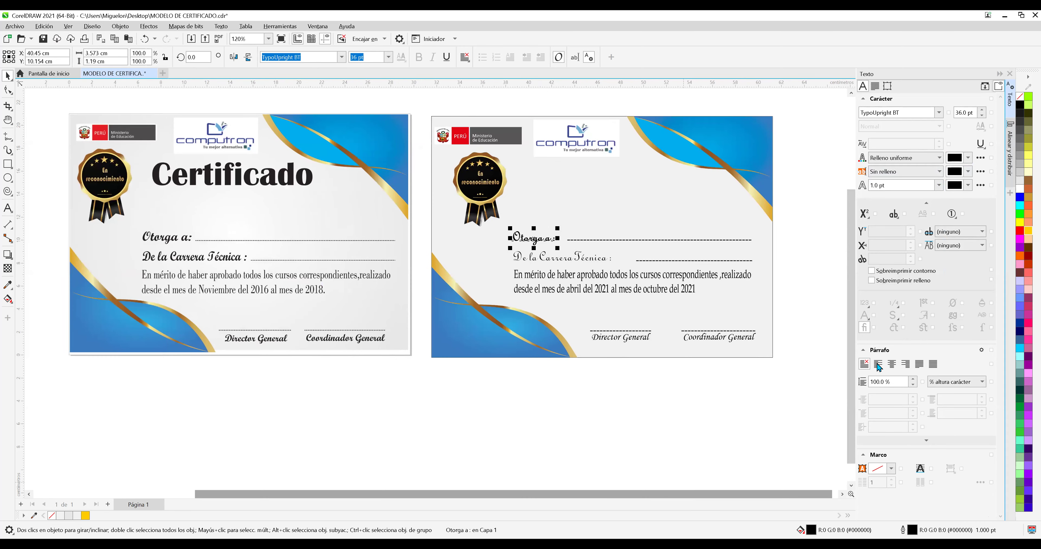
click(938, 186)
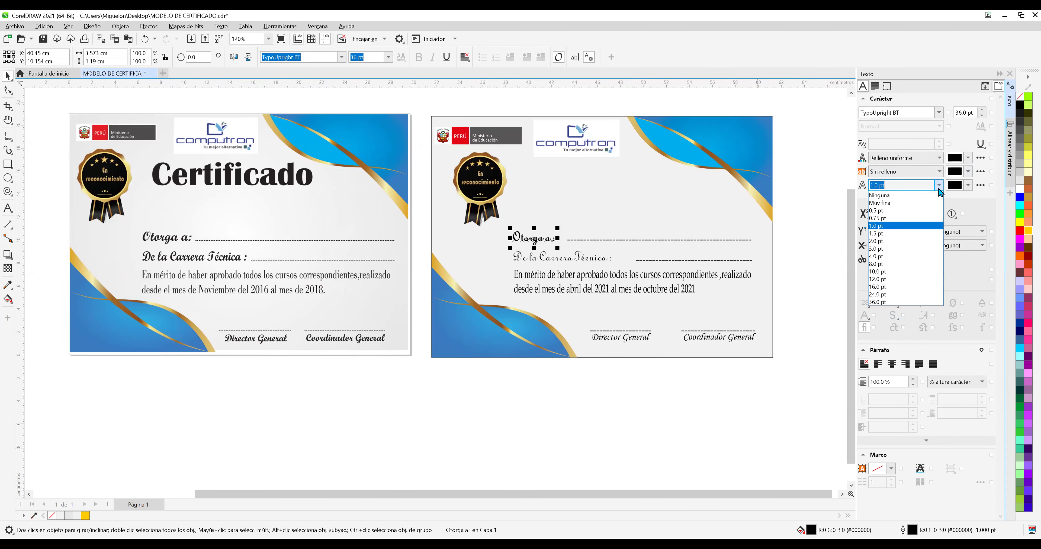
click(918, 235)
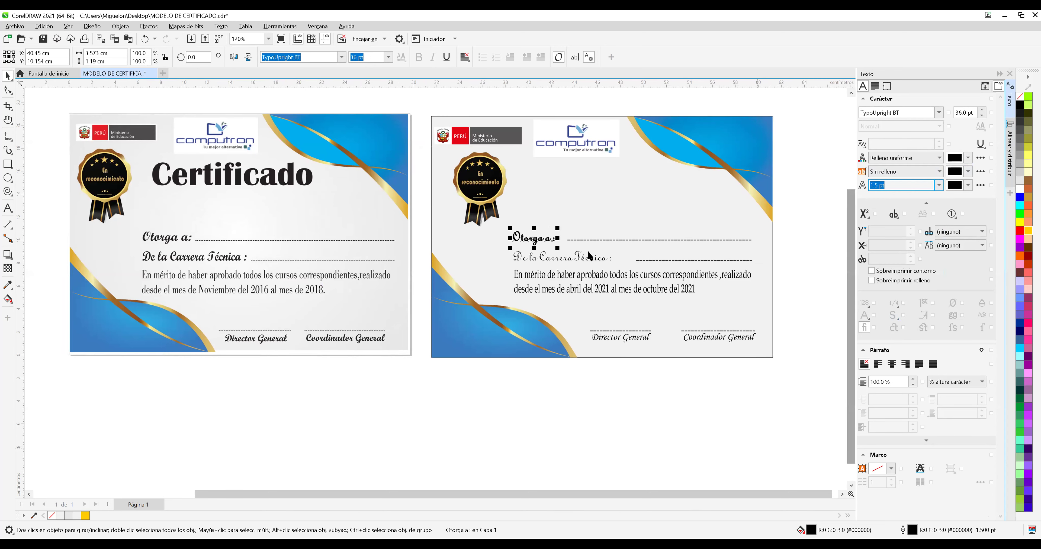
Give the "De la Carrera Técnica :" text a black 1.5 pt character outline and deselect it.
click(577, 260)
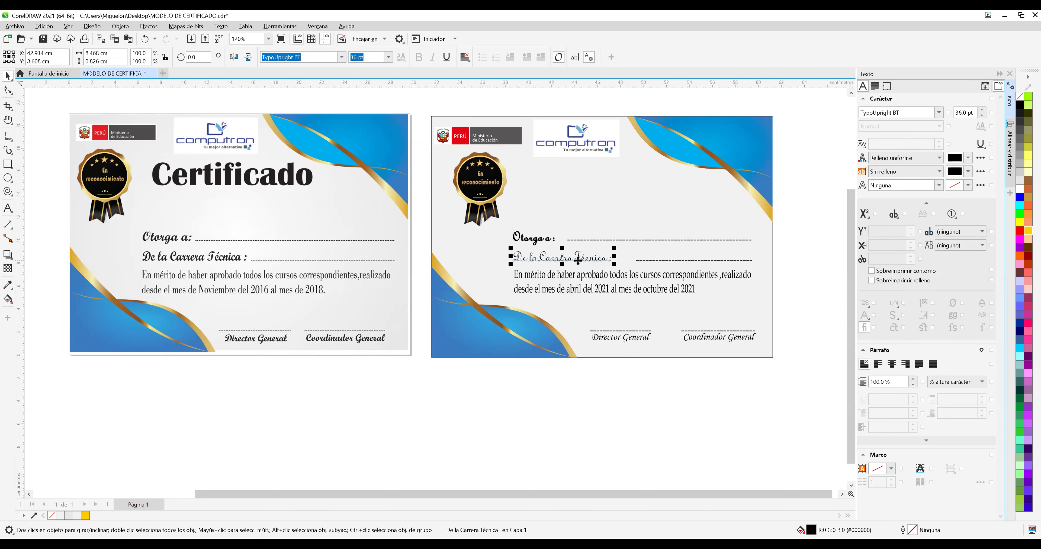
click(938, 186)
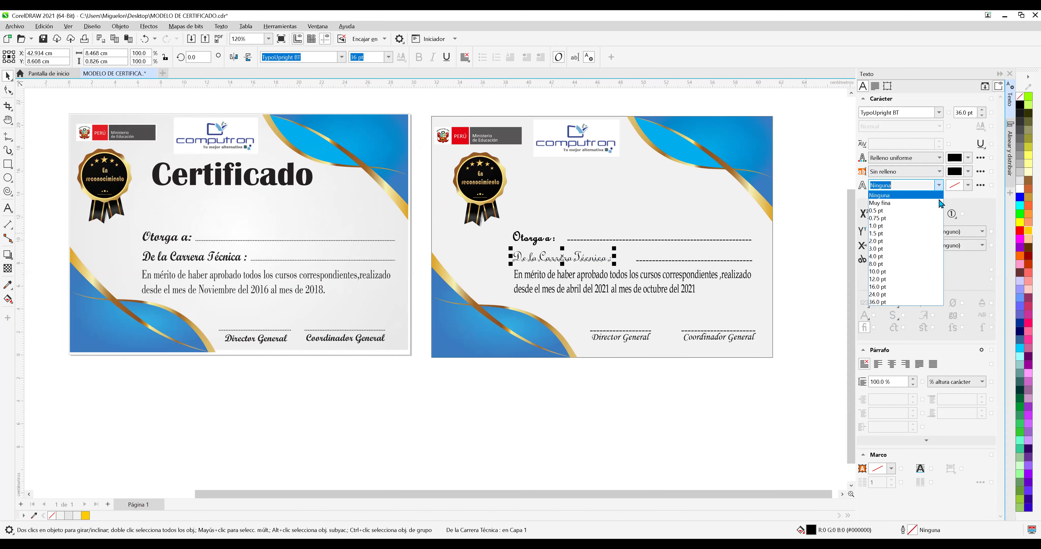
click(918, 234)
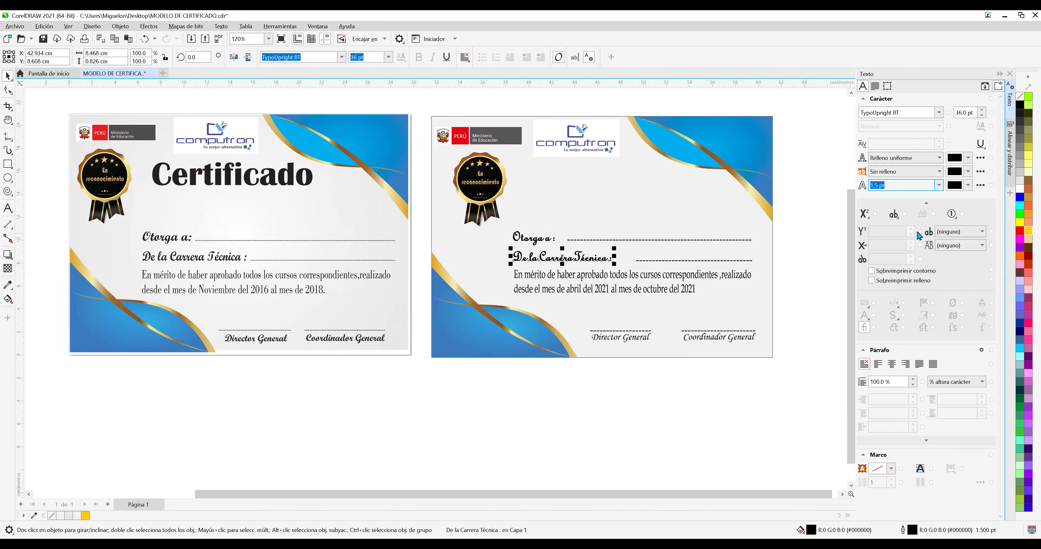
click(786, 232)
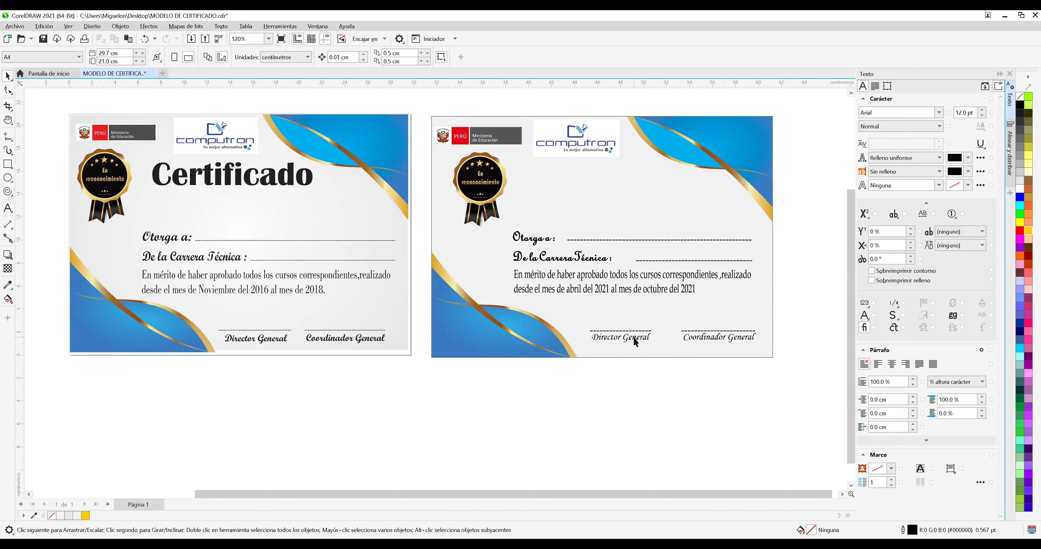
Set the font of the "Director General" signature label on the recreated certificate to TypoUpright BT.
click(615, 338)
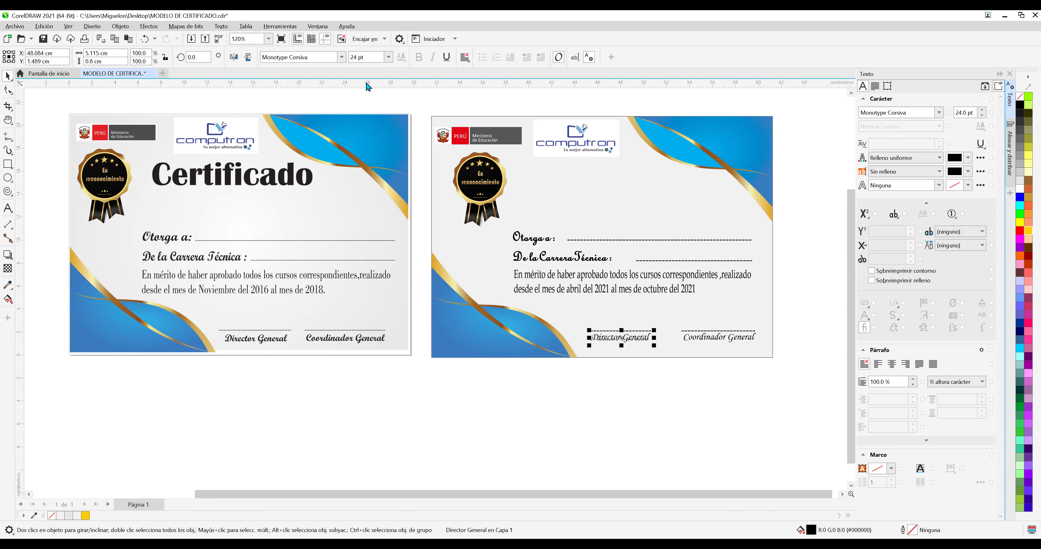
key(ctrl+shift+f)
text(Verdana)
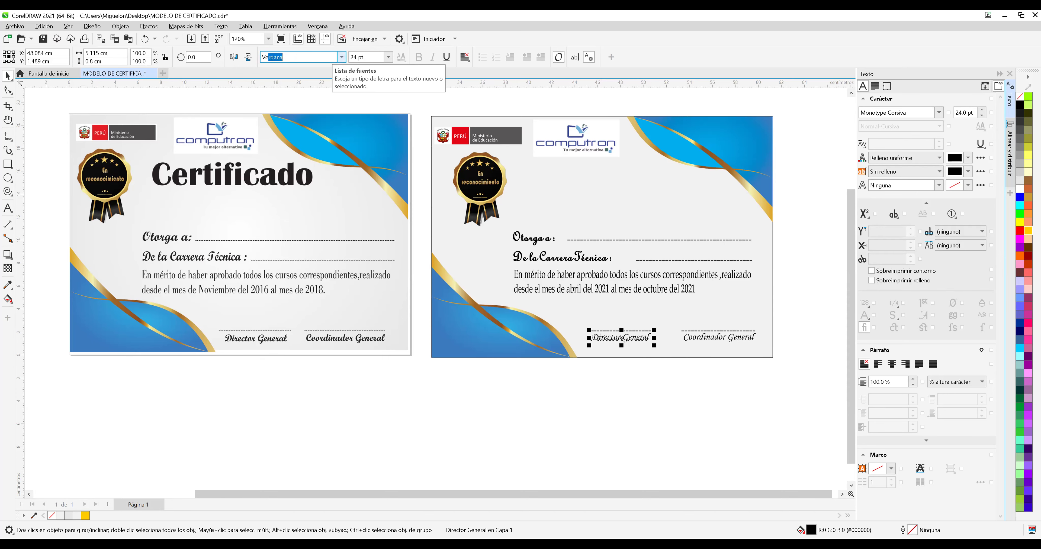
key(Return)
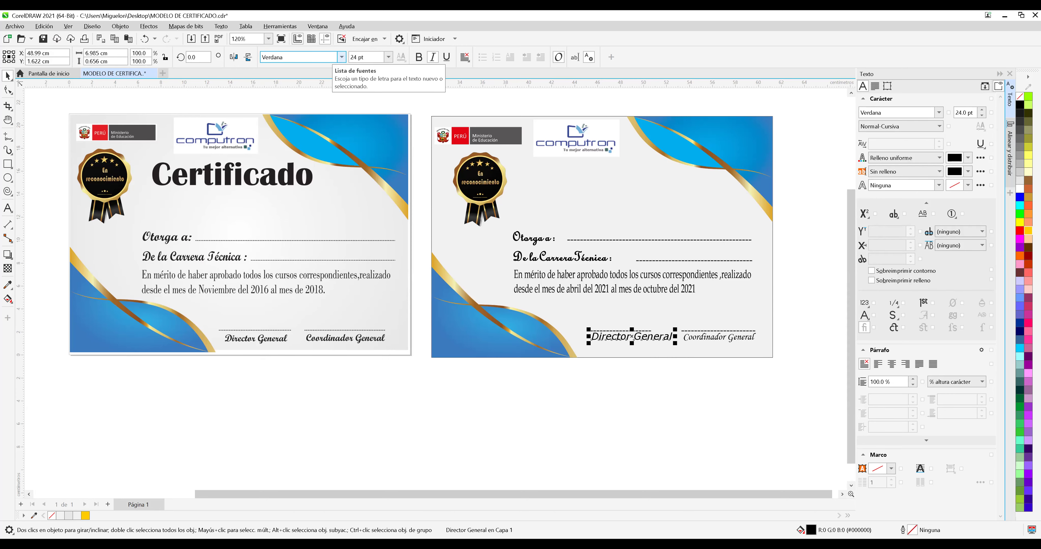
key(alt+Down)
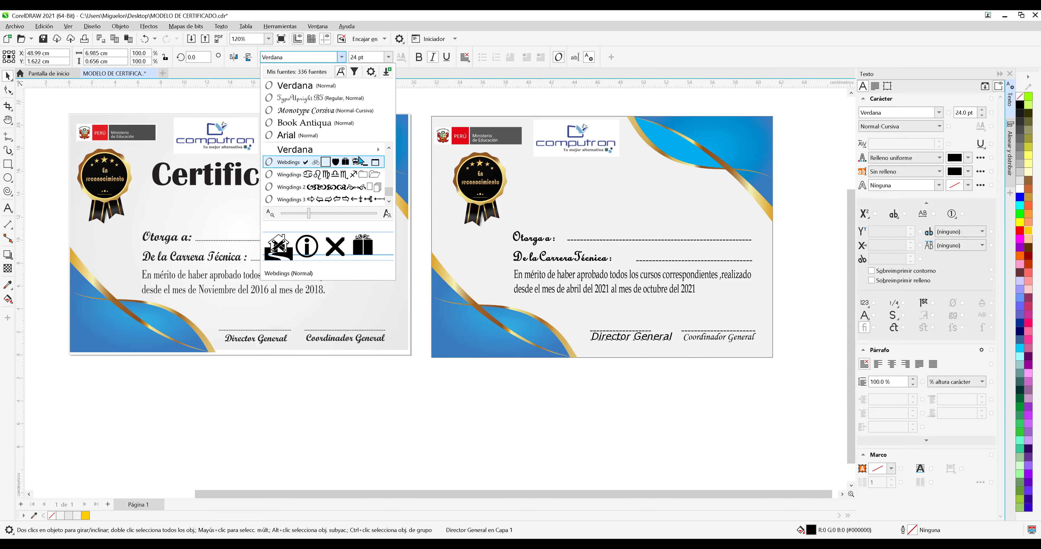
key(Up)
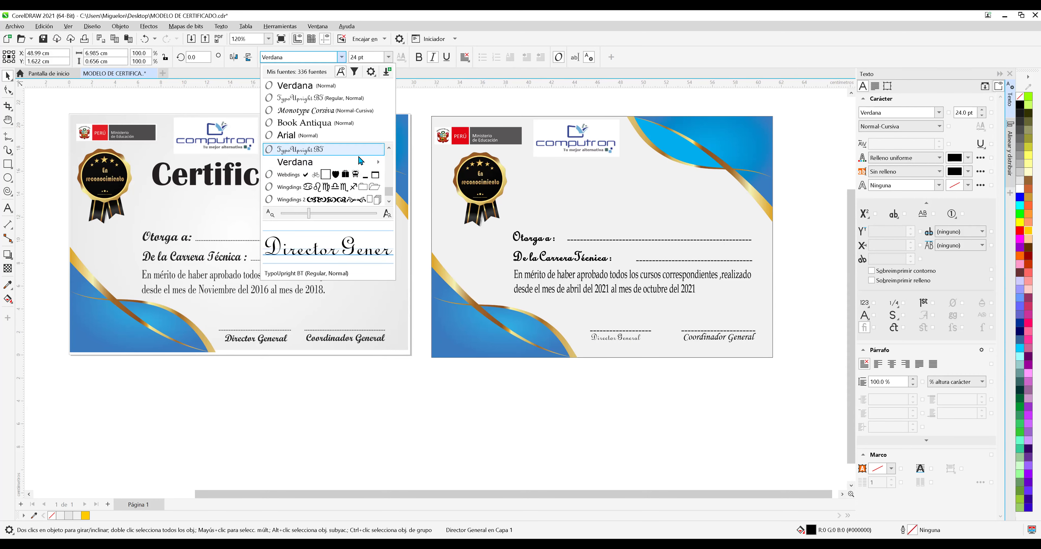
key(Return)
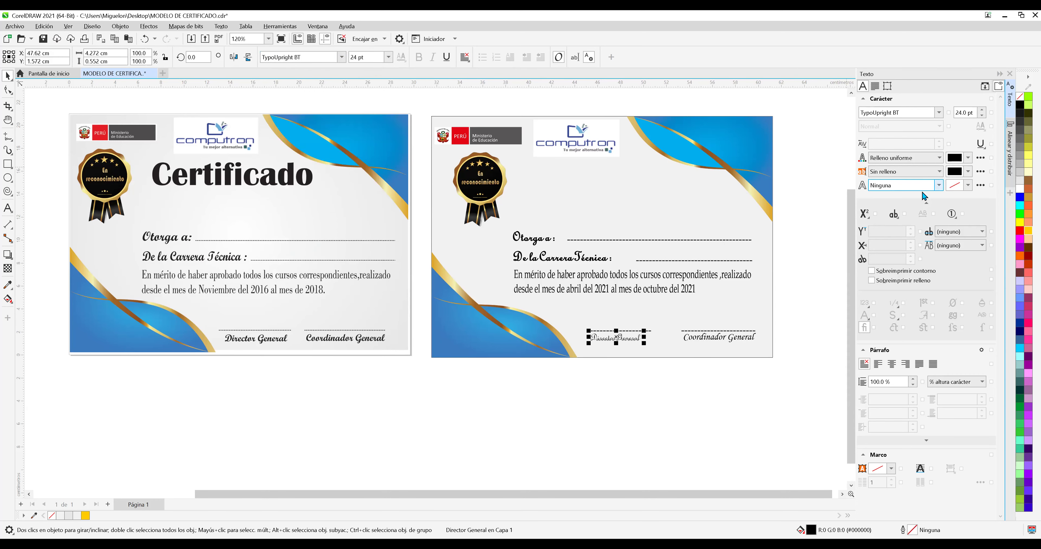
Give the "Director General" label a black 1.5 pt character outline and select the "Coordinador General" label.
click(938, 185)
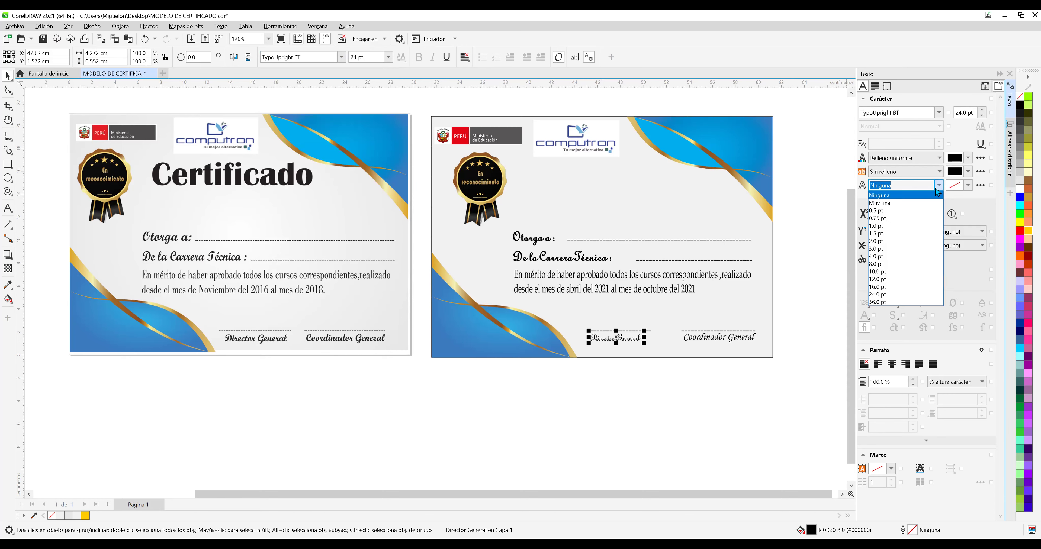
click(923, 234)
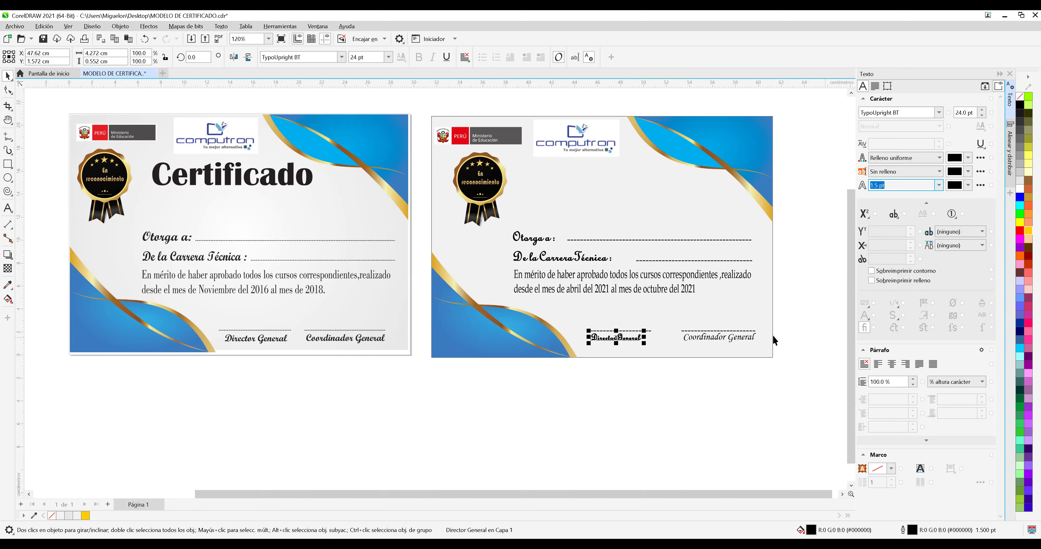
click(749, 337)
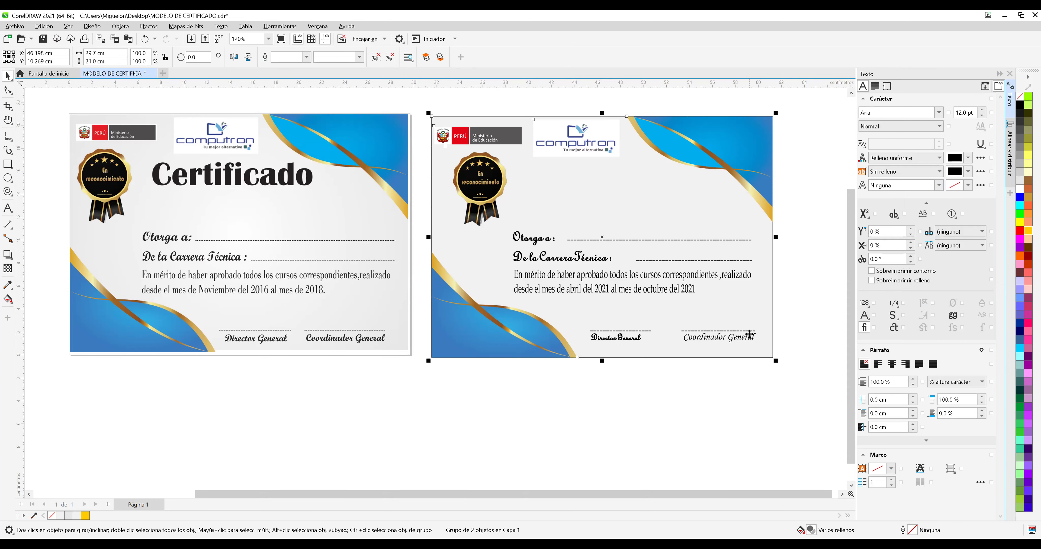
ctrl+click(739, 342)
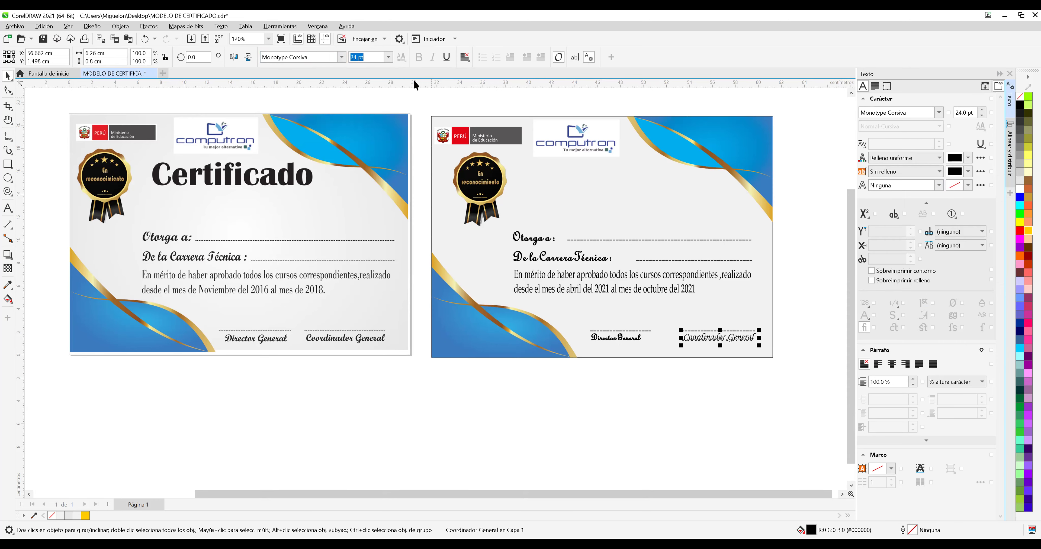
text(Verdana)
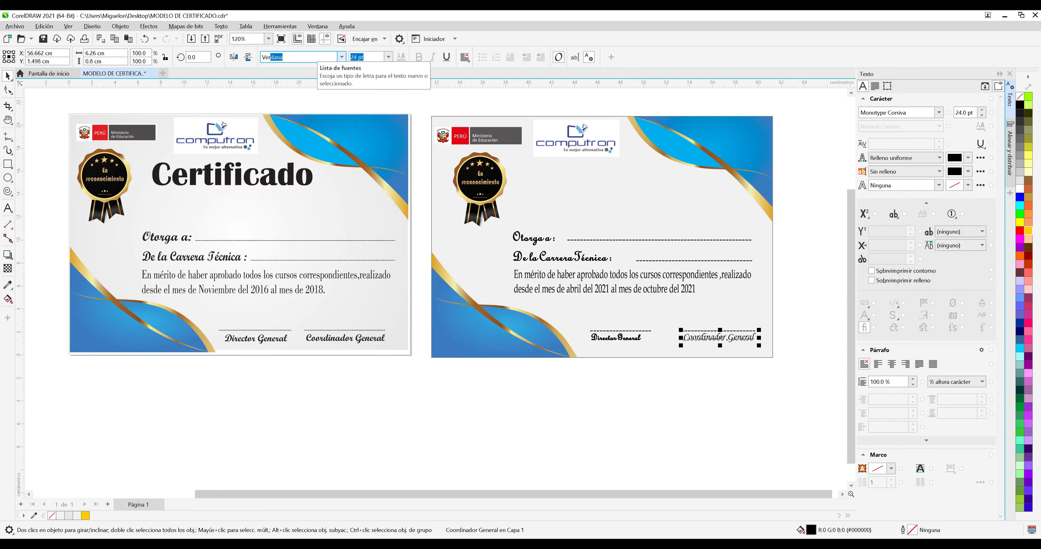
key(Return)
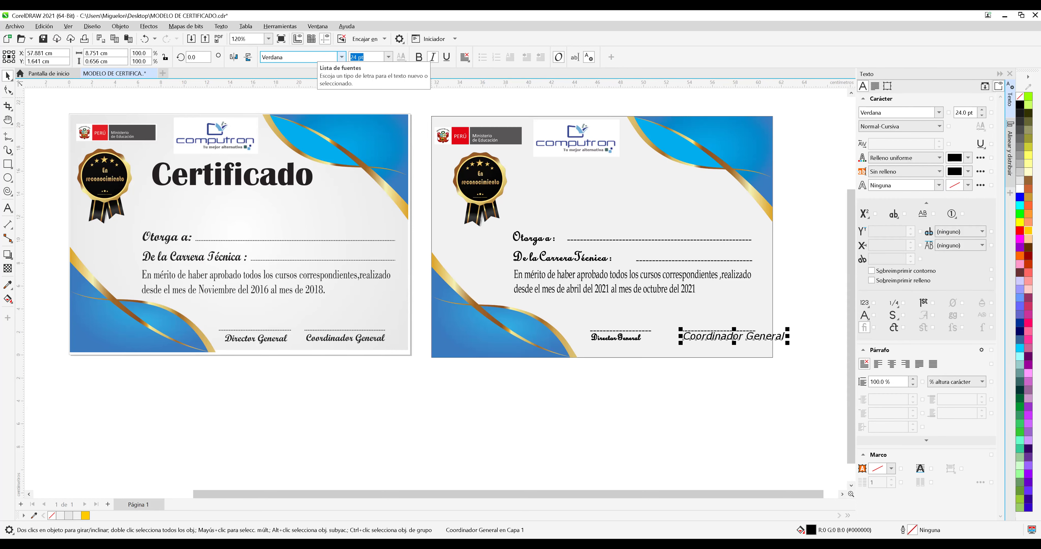
key(ctrl+z)
Set the "Coordinador General" label in TypoUpright BT with a black 1.5 pt character outline, leaving it deselected.
click(342, 57)
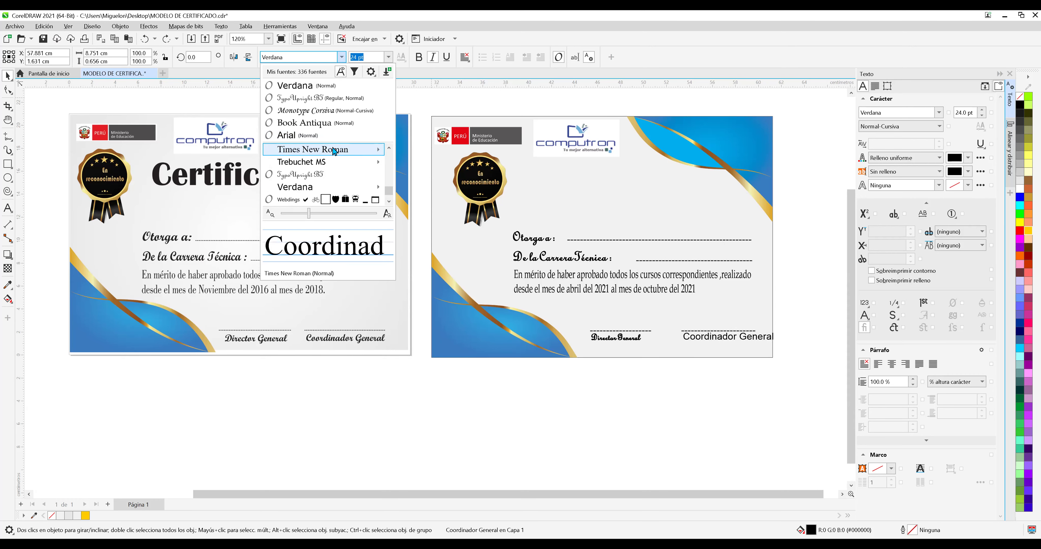
click(333, 177)
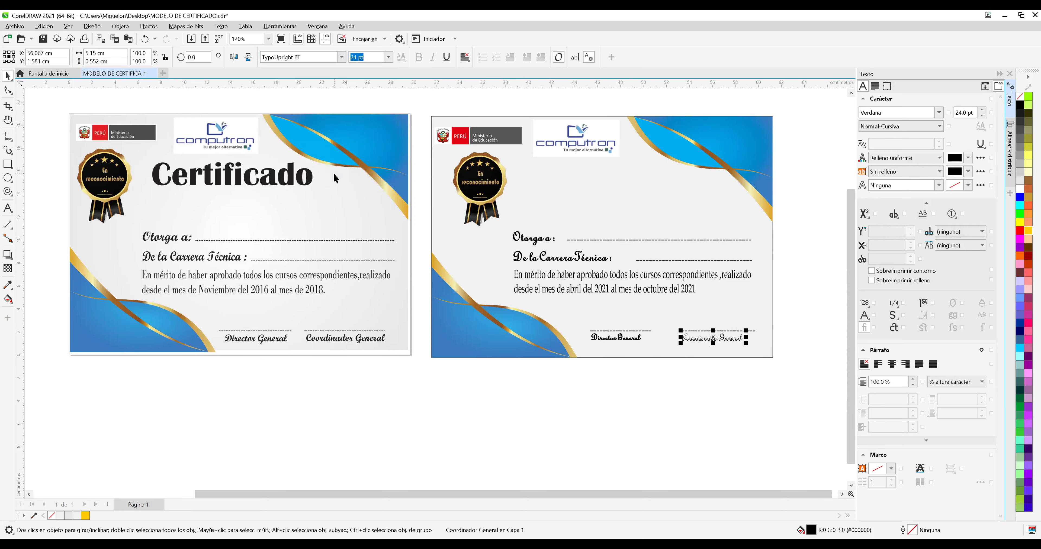
click(938, 185)
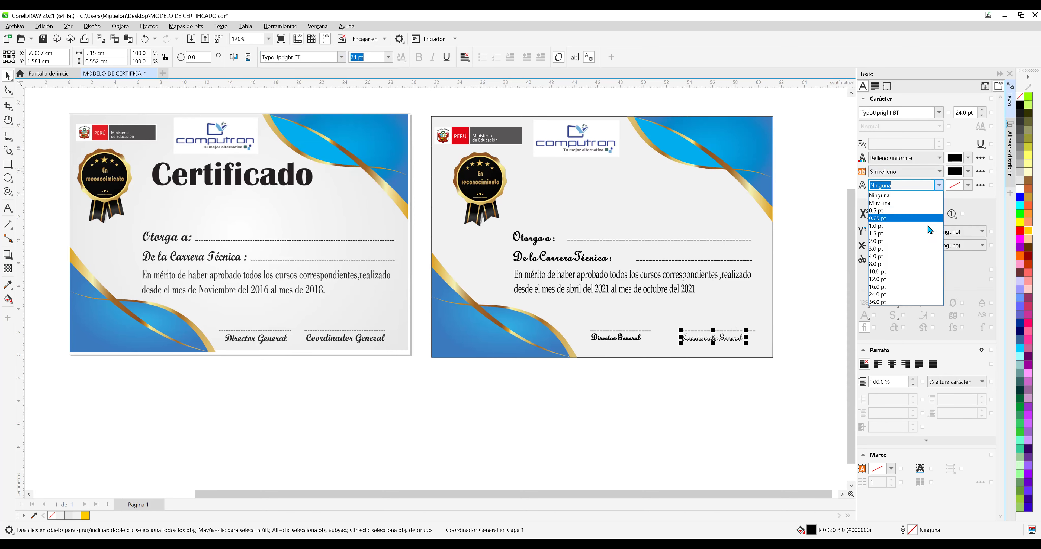
click(922, 234)
click(803, 283)
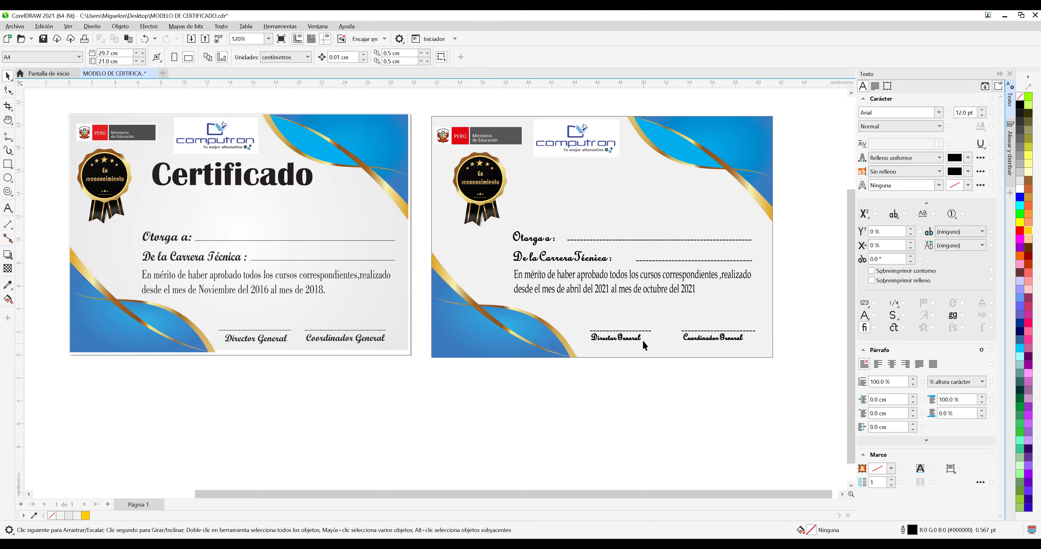
Move the "Director General" label from the recreated certificate onto the matching label of the model certificate.
drag(639, 344, 272, 345)
scroll(272, 344, up, 2)
scroll(296, 335, up, 2)
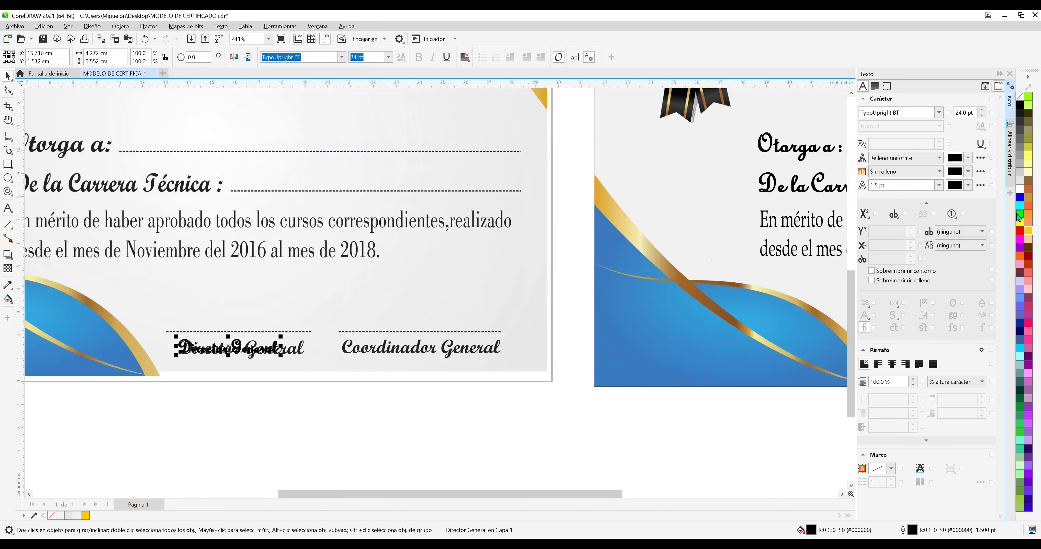
scroll(259, 348, up, 2)
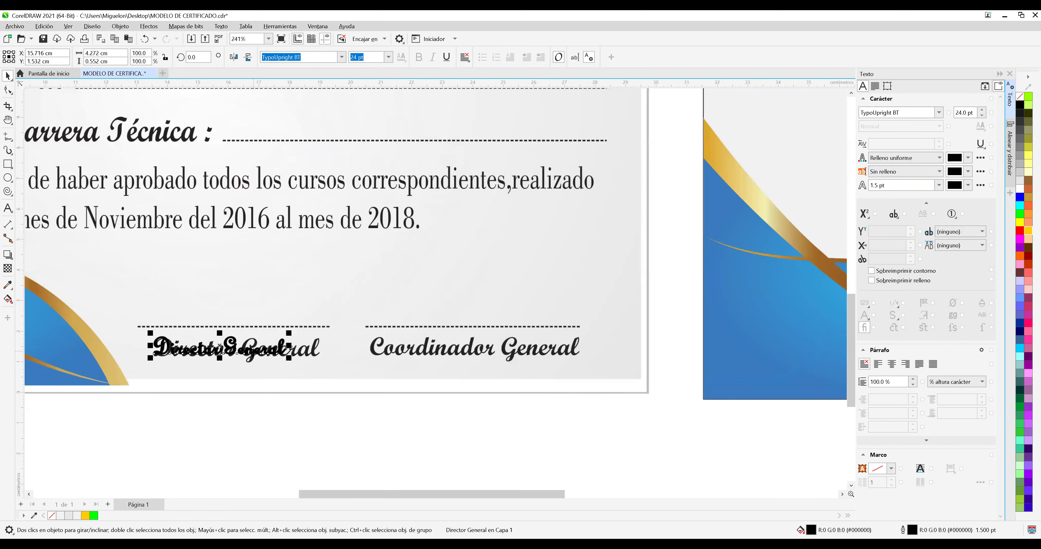
click(251, 361)
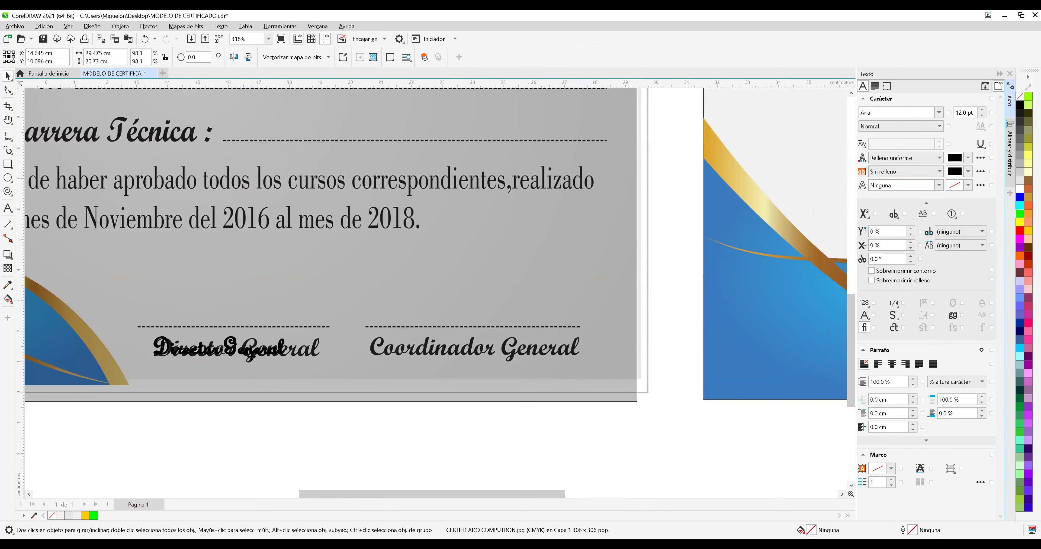
drag(256, 341, 252, 356)
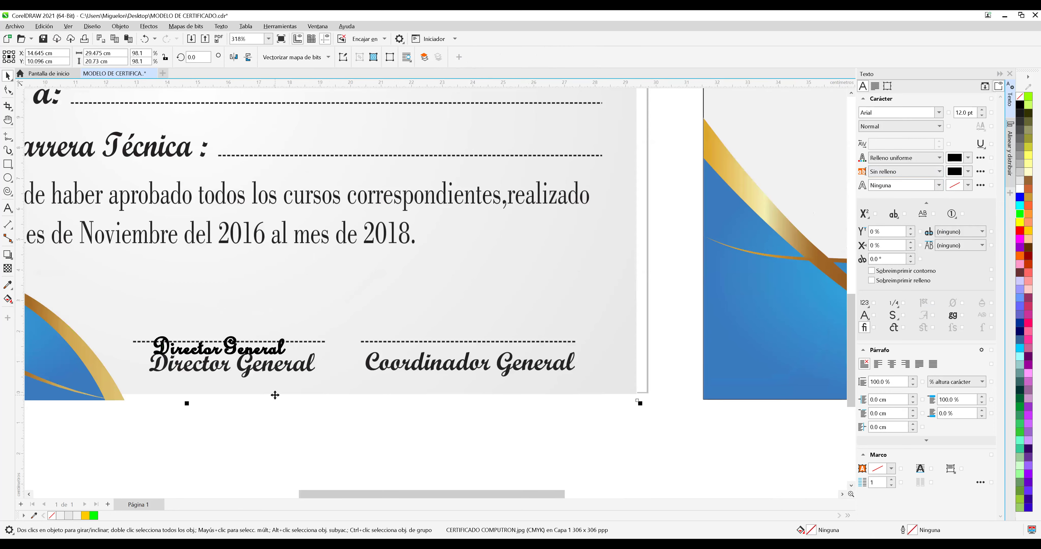
key(ctrl+z)
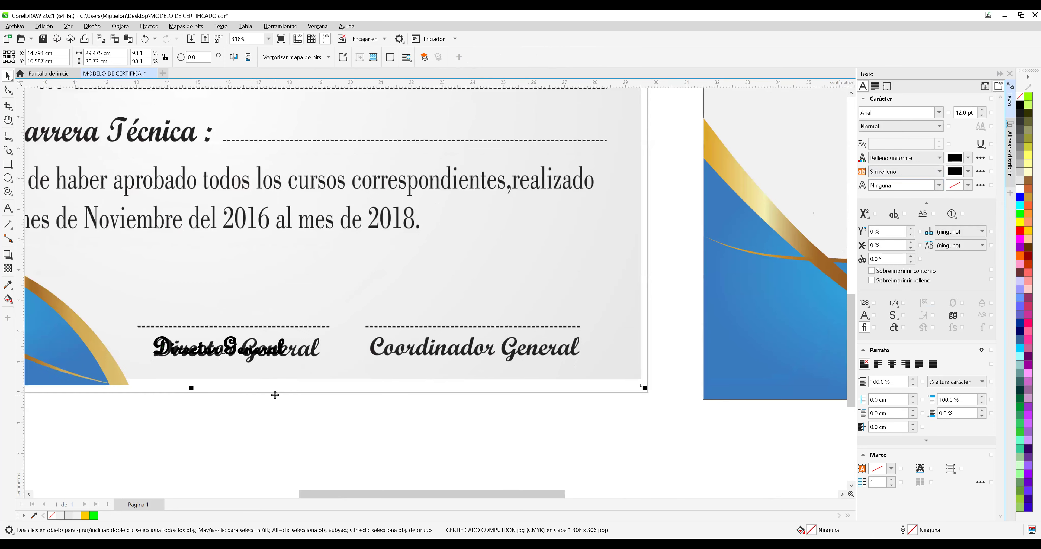
Lock the model certificate image, then place the "Director General" label just below the model's label and stretch it to match its width, about 5.4 cm.
right_click(380, 296)
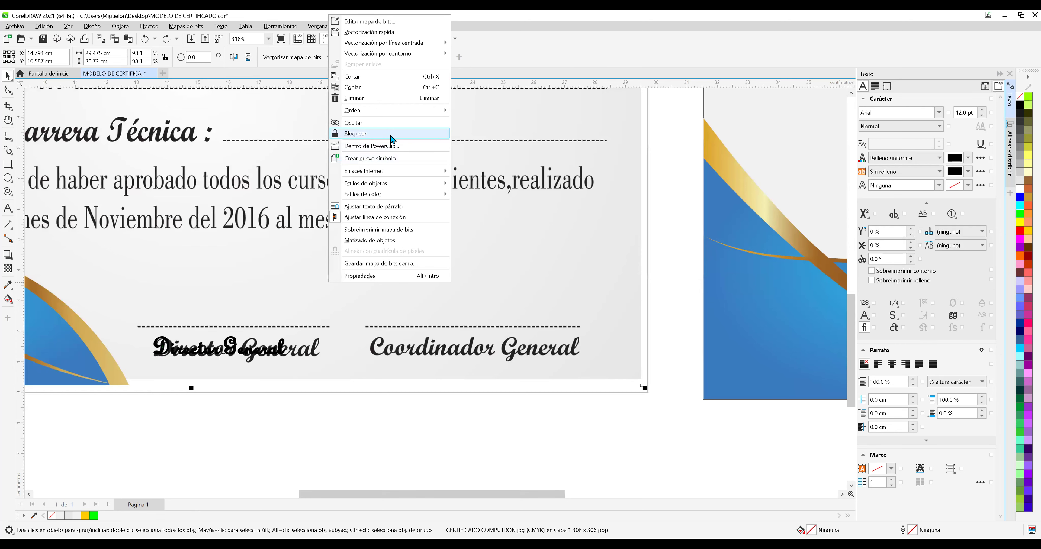
click(391, 139)
drag(232, 362, 290, 389)
click(269, 373)
click(285, 422)
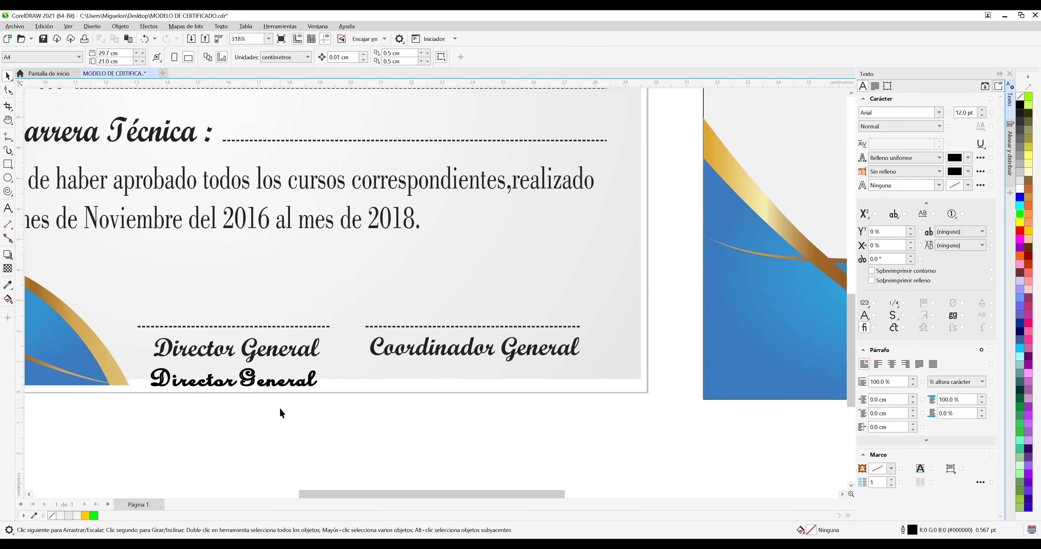
Move the stretched "Director General" label back near its signature line on the recreated certificate and collapse the text properties docker.
scroll(279, 408, down, 1)
scroll(281, 400, down, 2)
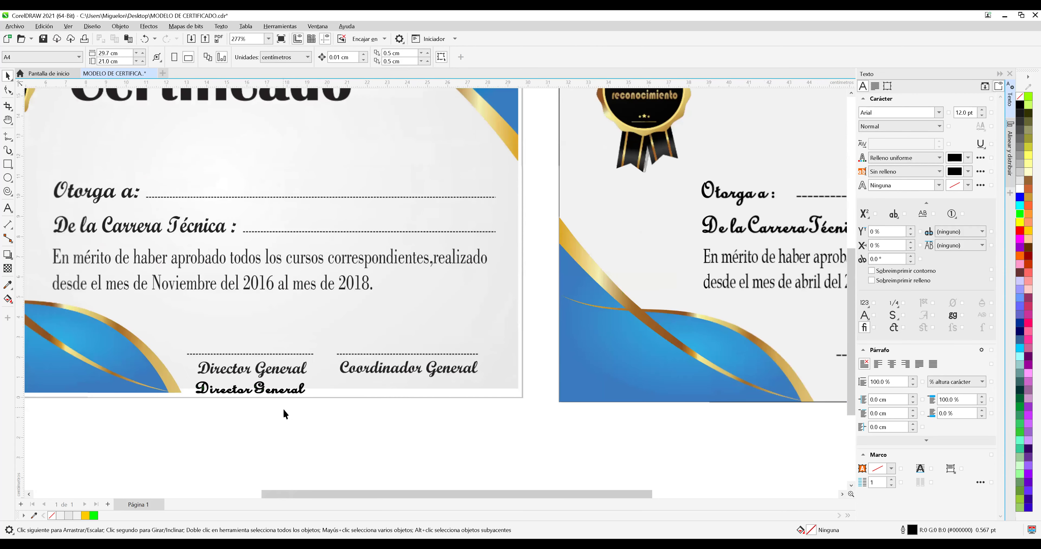
scroll(288, 413, down, 1)
drag(291, 398, 808, 379)
drag(678, 495, 811, 495)
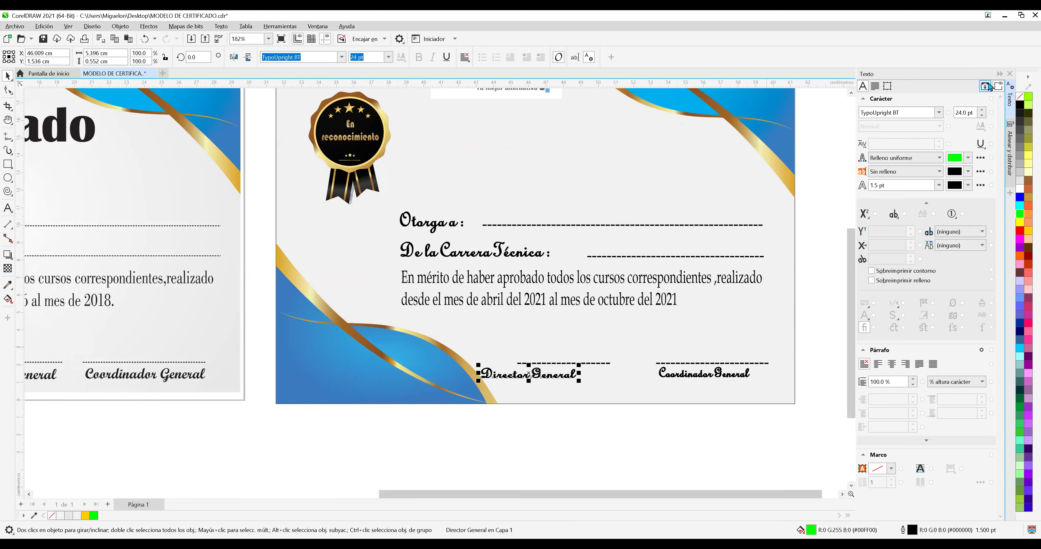
click(1000, 73)
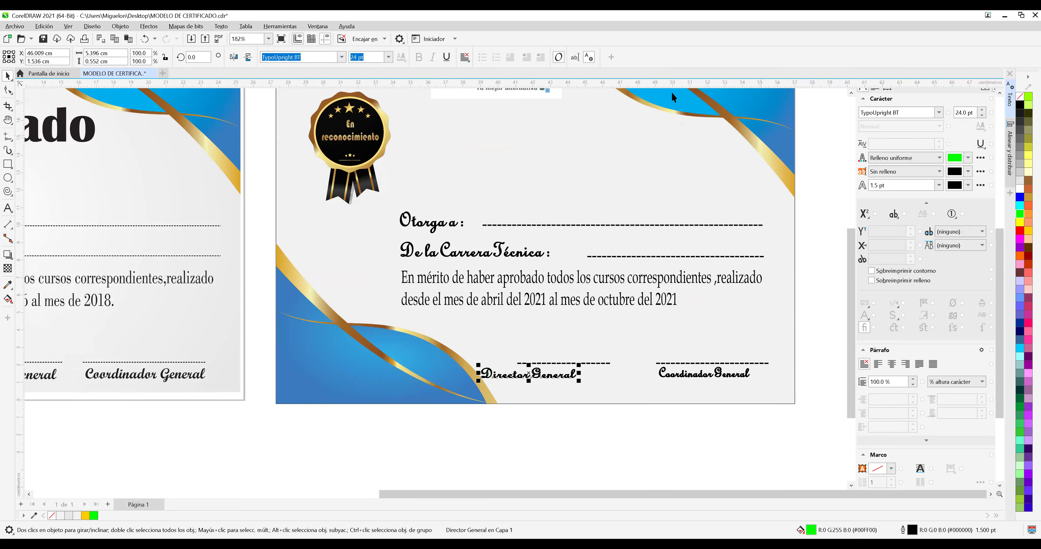
Place a horizontal guideline at the base of the signature labels and align the "Director General" label on it beneath its dashed line.
drag(671, 90, 673, 155)
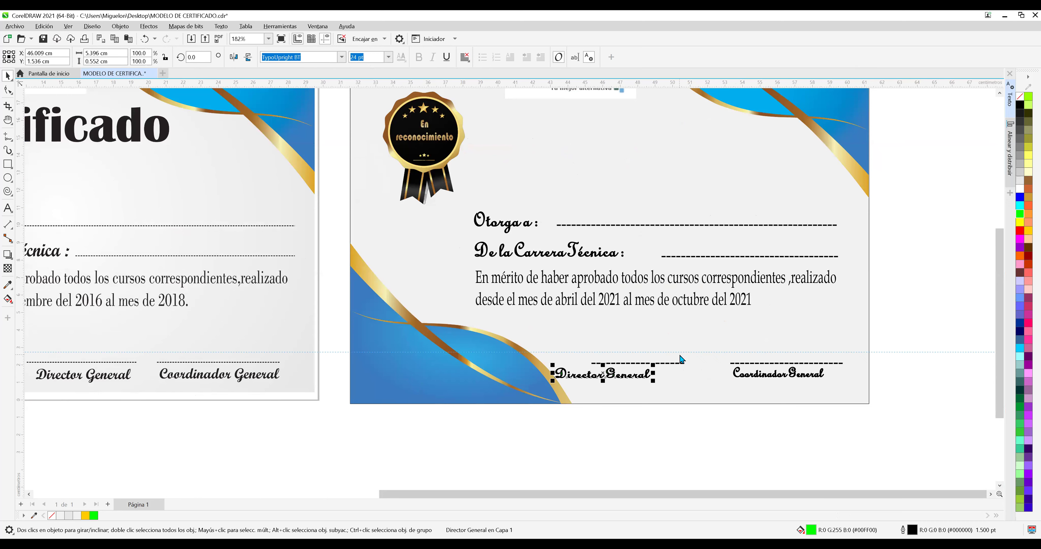
drag(681, 375, 682, 380)
click(634, 379)
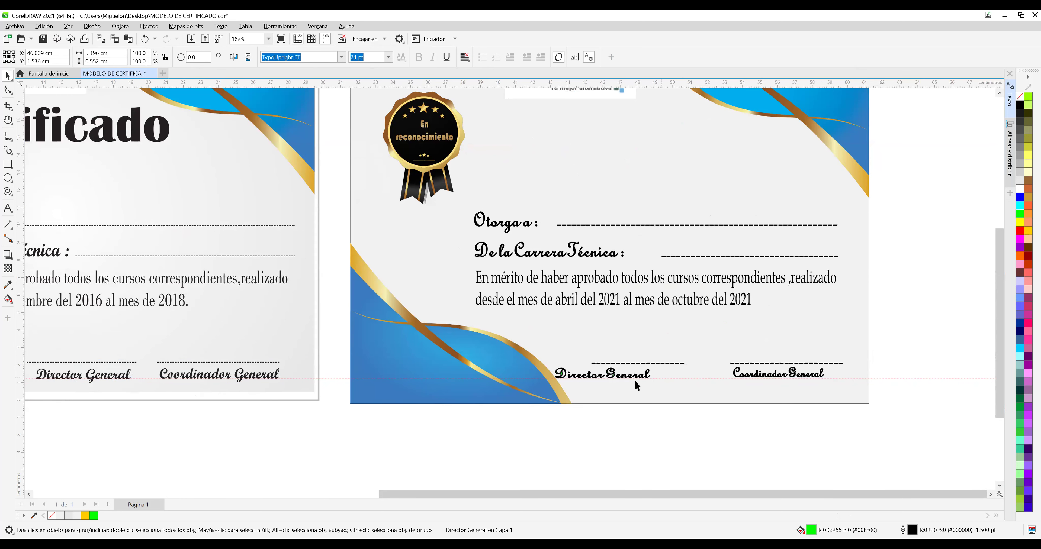
click(613, 377)
drag(612, 378, 649, 377)
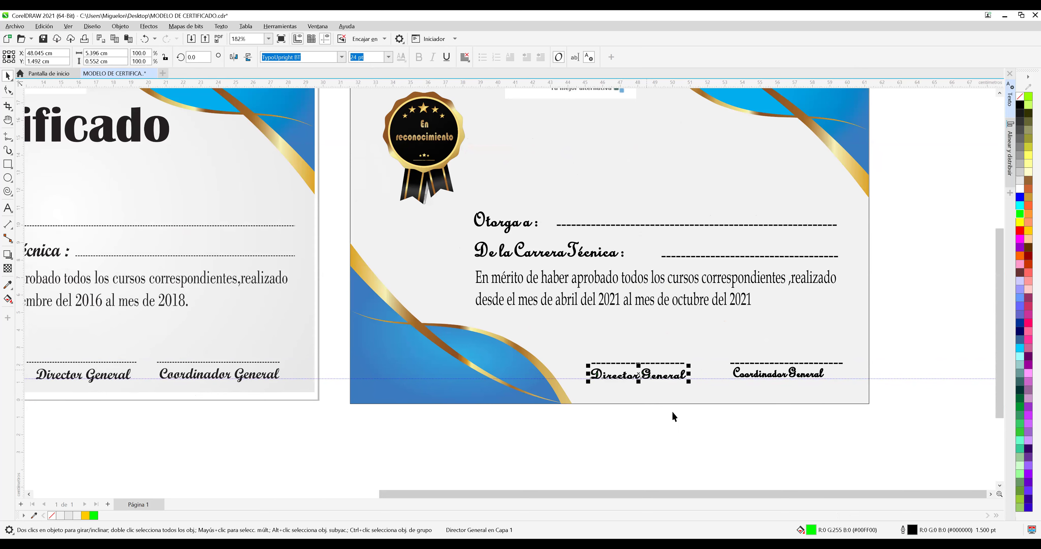
click(708, 418)
Widen the "Coordinador General" label to about 6.75 cm against the model's label and return it beneath its signature line.
drag(733, 377, 282, 382)
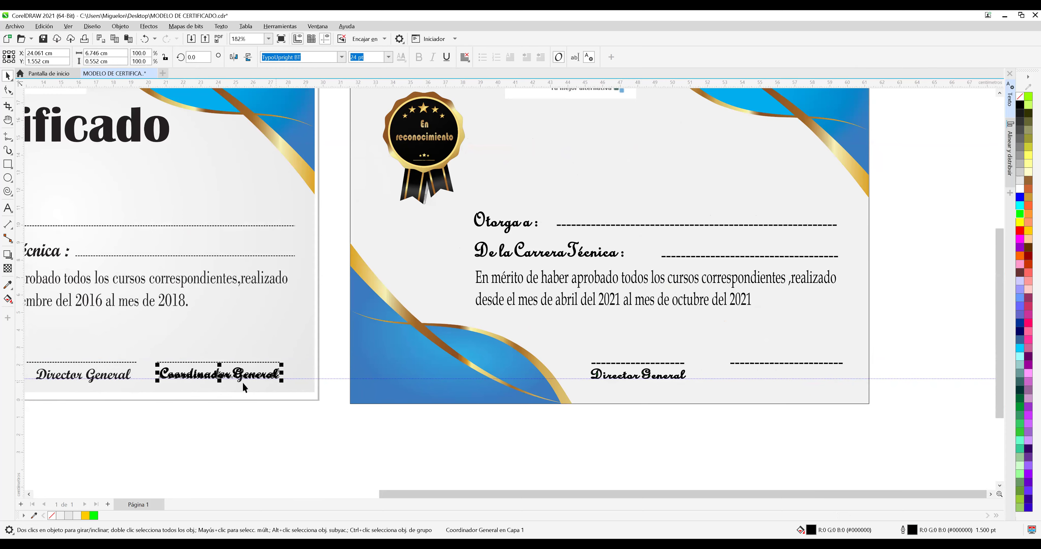
scroll(221, 388, up, 1)
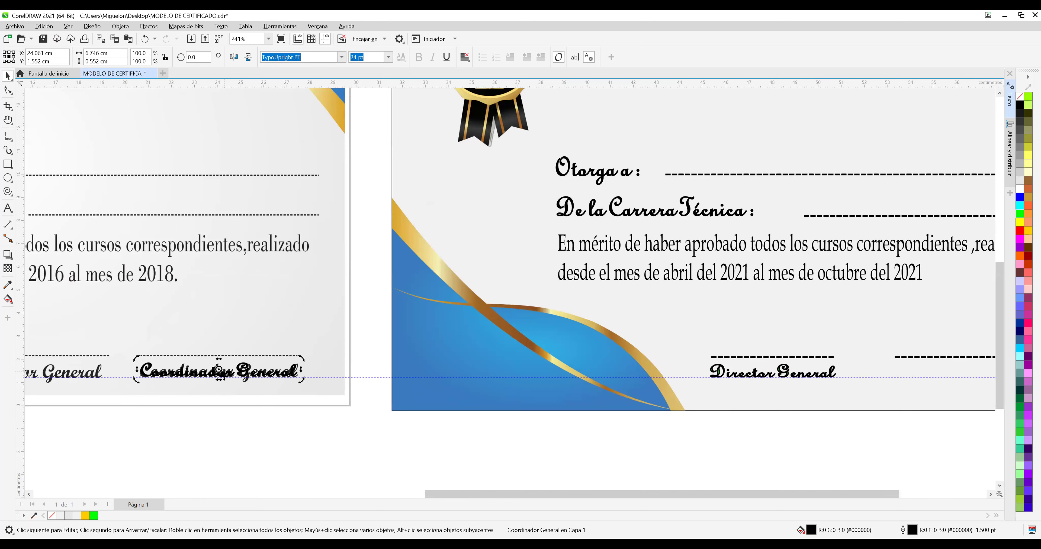
mouse_move(225, 385)
mouse_down()
mouse_move(225, 396)
mouse_move(282, 386)
mouse_move(806, 413)
mouse_move(949, 392)
mouse_move(967, 379)
mouse_up()
click(224, 400)
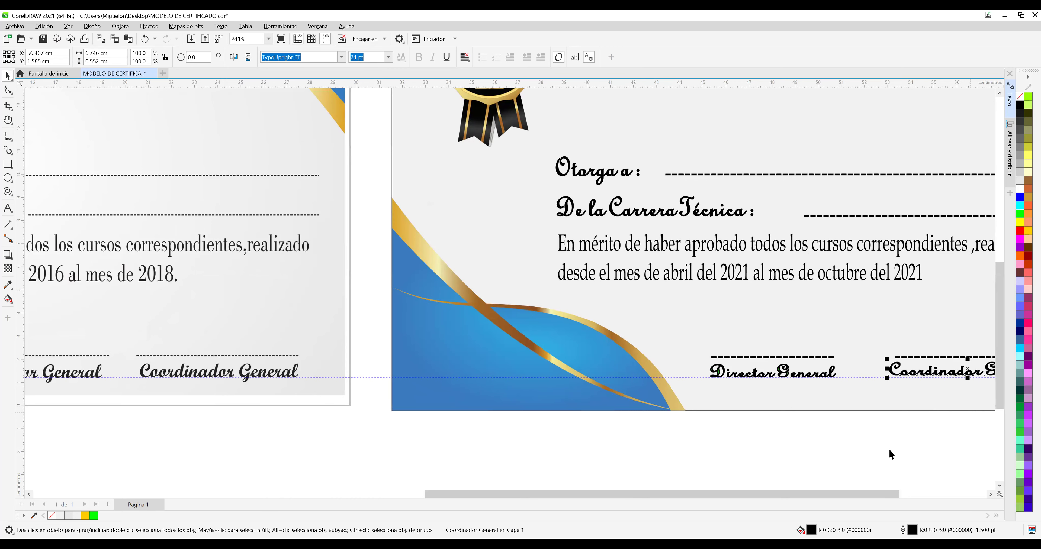
drag(868, 495, 918, 495)
drag(963, 494, 984, 500)
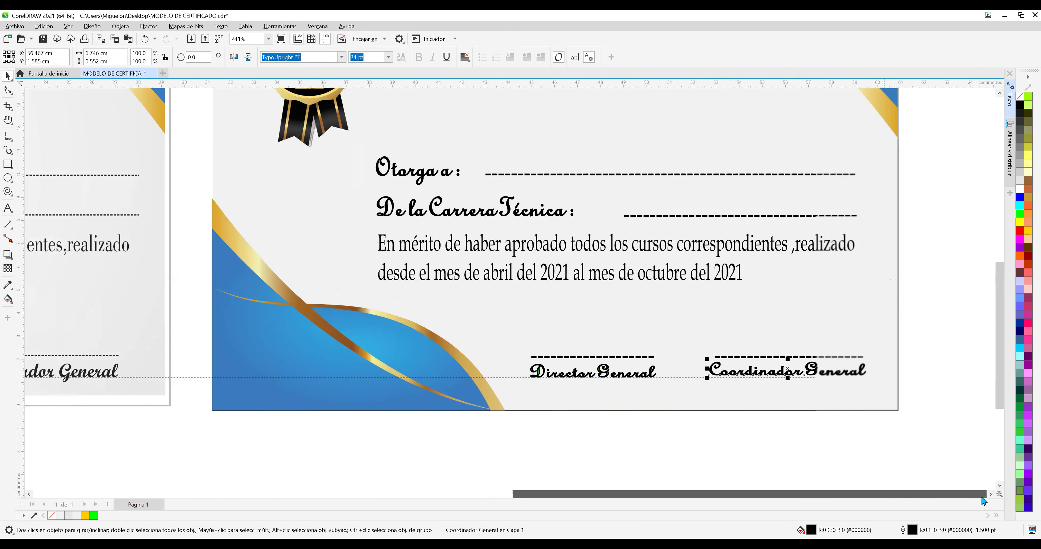
Shift the dashed signature lines text slightly to the left above the two labels.
click(774, 383)
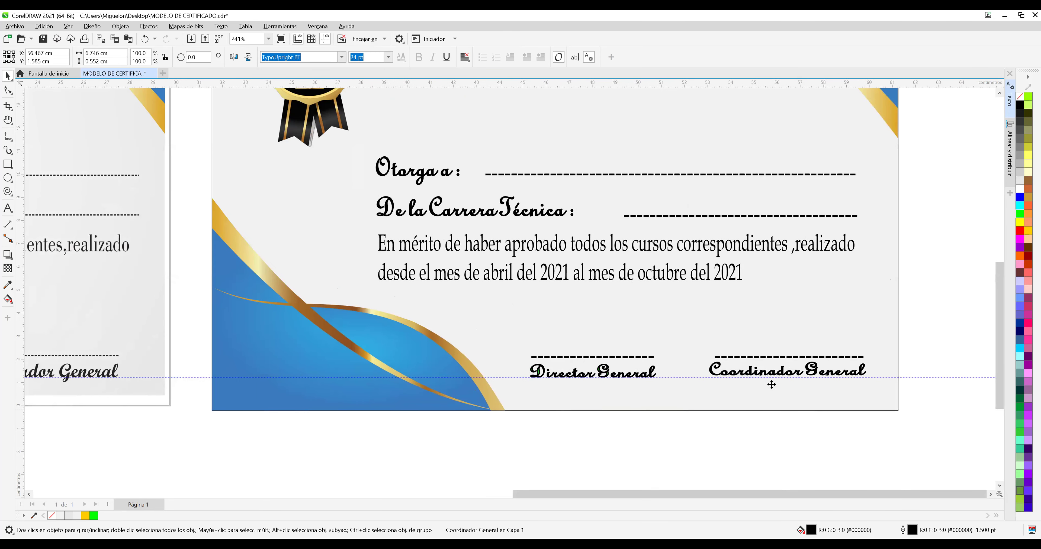
scroll(748, 386, up, 2)
scroll(518, 351, up, 1)
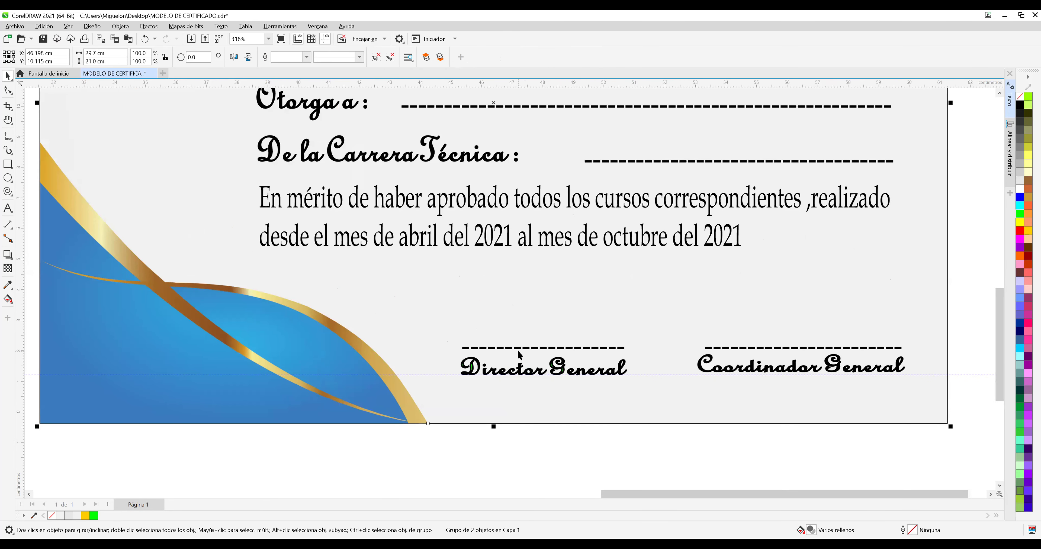
click(516, 350)
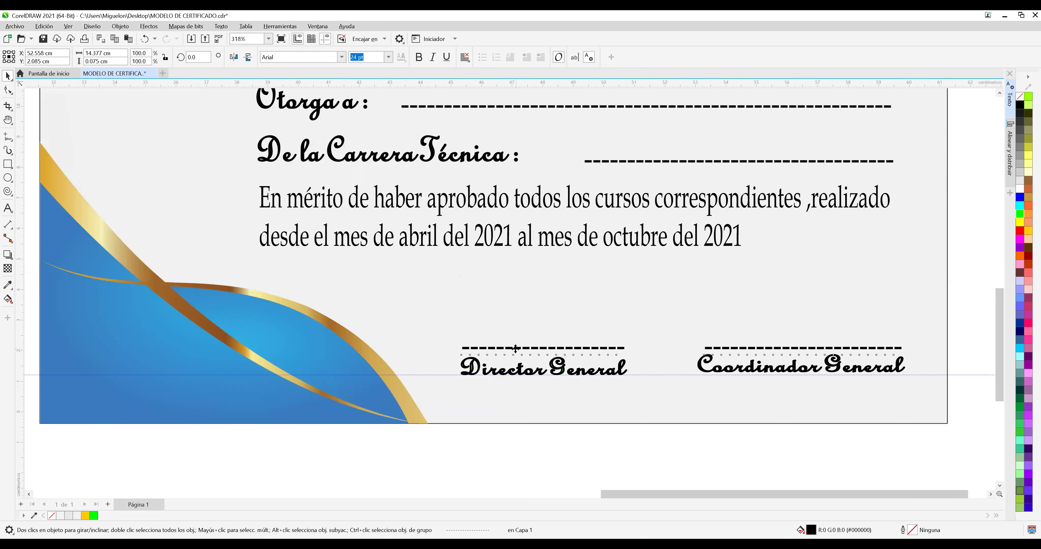
drag(512, 348, 510, 348)
Lower the "Coordinador General" label by 0.07 cm to level it with the "Director General" label.
click(761, 372)
ctrl+click(761, 372)
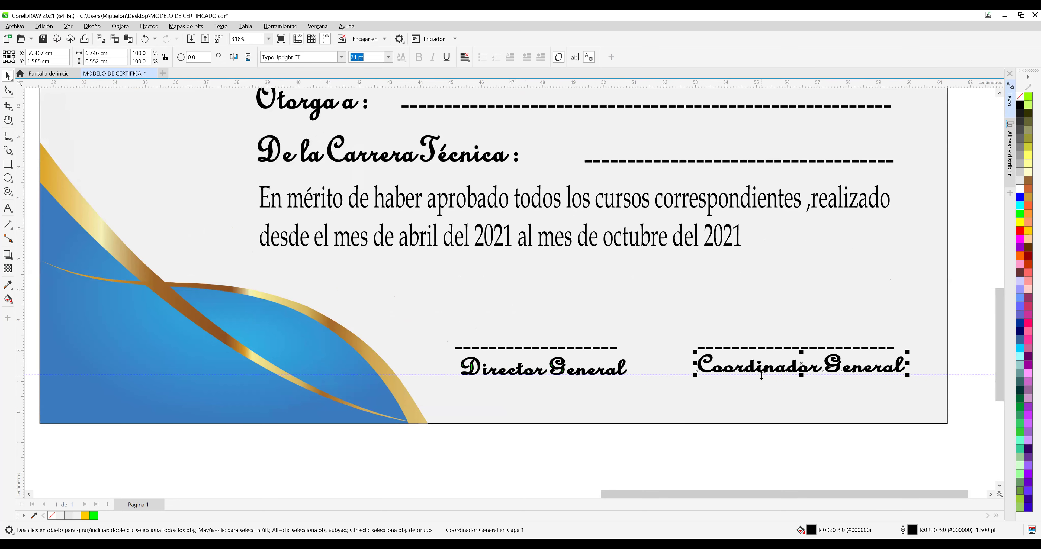
key(Down)
key(Down)
key(Down)
key(Down)
key(Down)
key(Down)
key(Down)
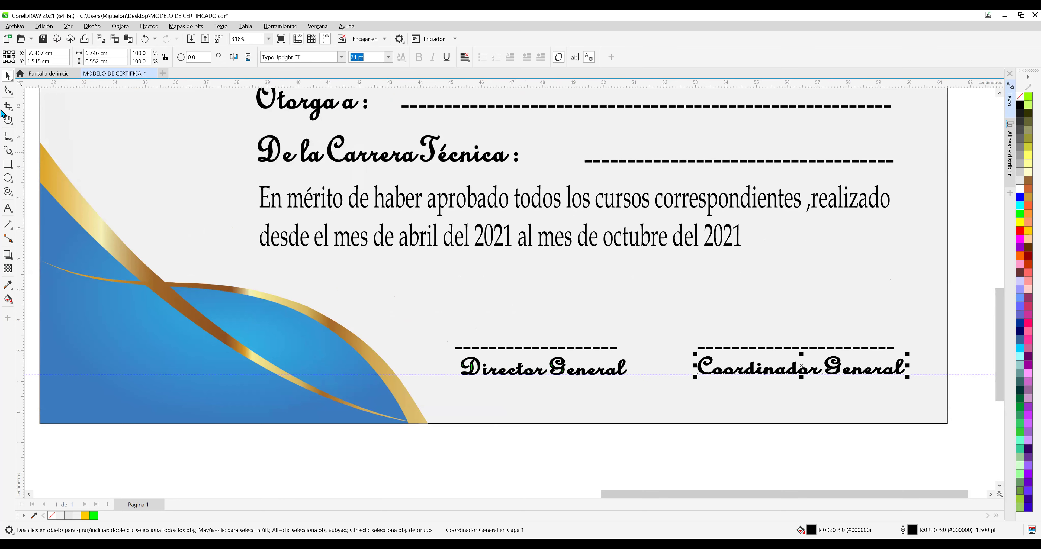
Add a dash to the end of the "Director General" signature line and extra dashes before the start of the "Coordinador General" line.
click(8, 208)
click(639, 348)
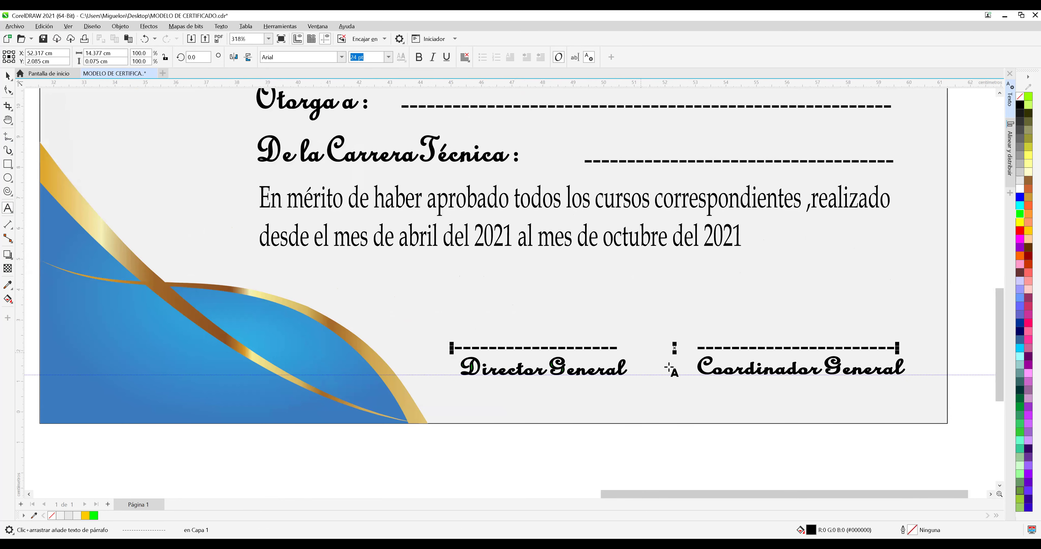
text(-)
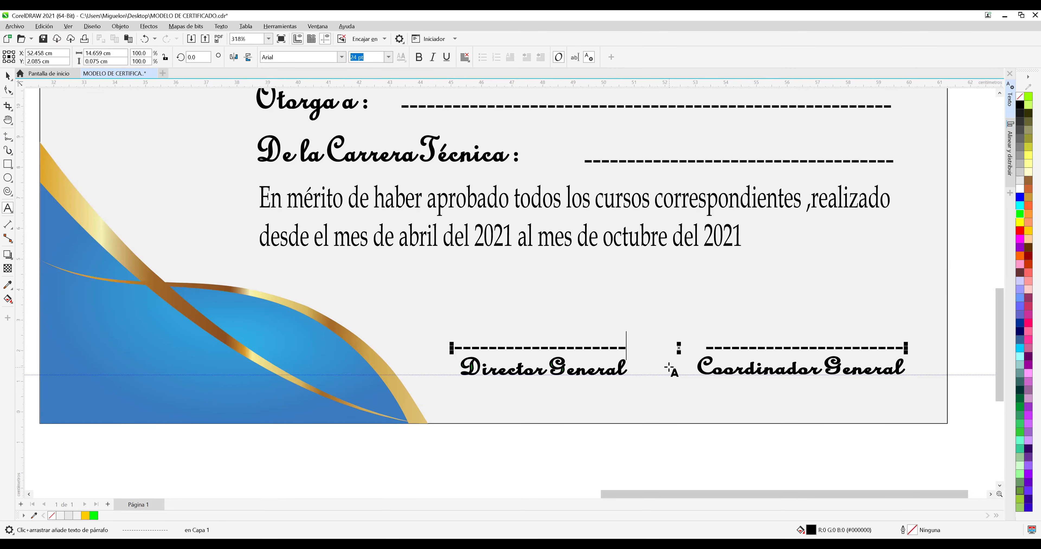
key(Right)
text(-)
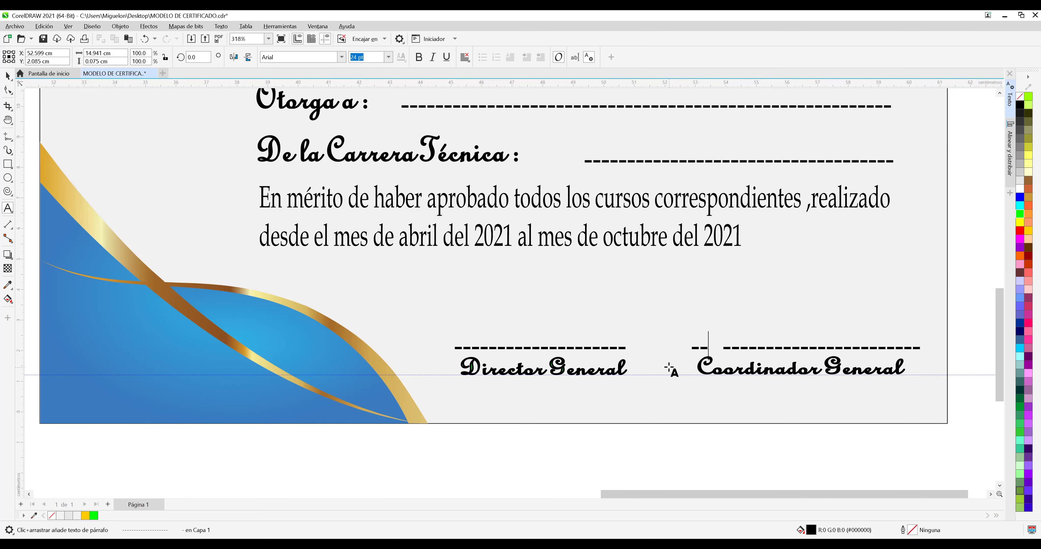